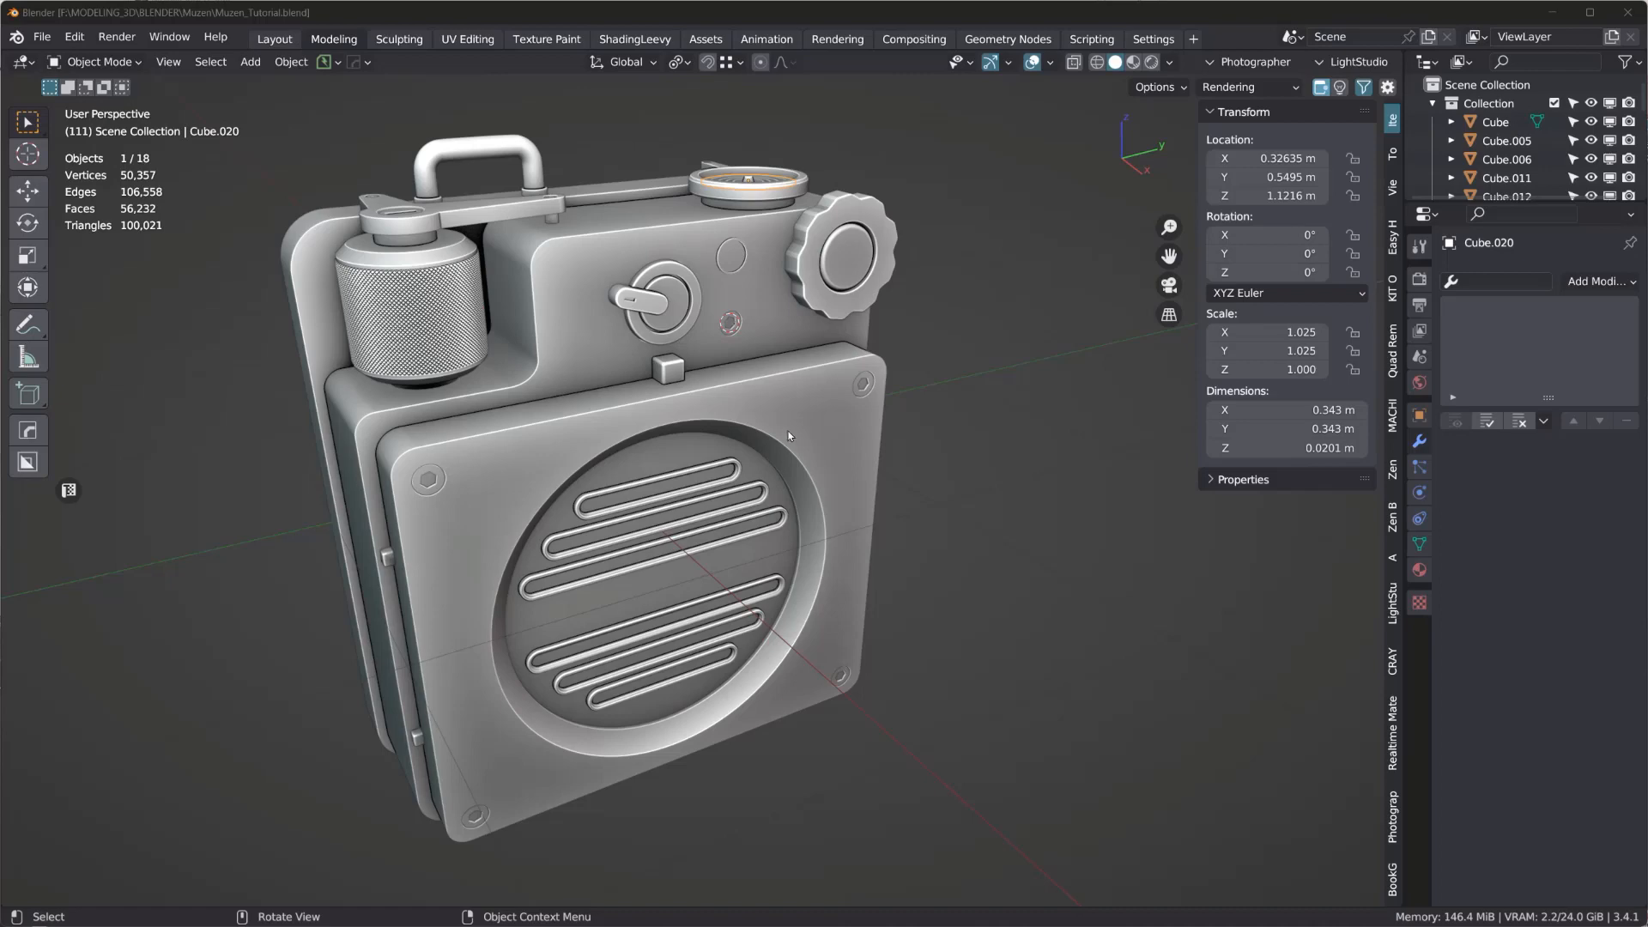
# - Isolate the object containing the four front-panel corner screws in local view
pyautogui.moveTo(789, 435); pyautogui.dragTo(877, 438, button='middle')
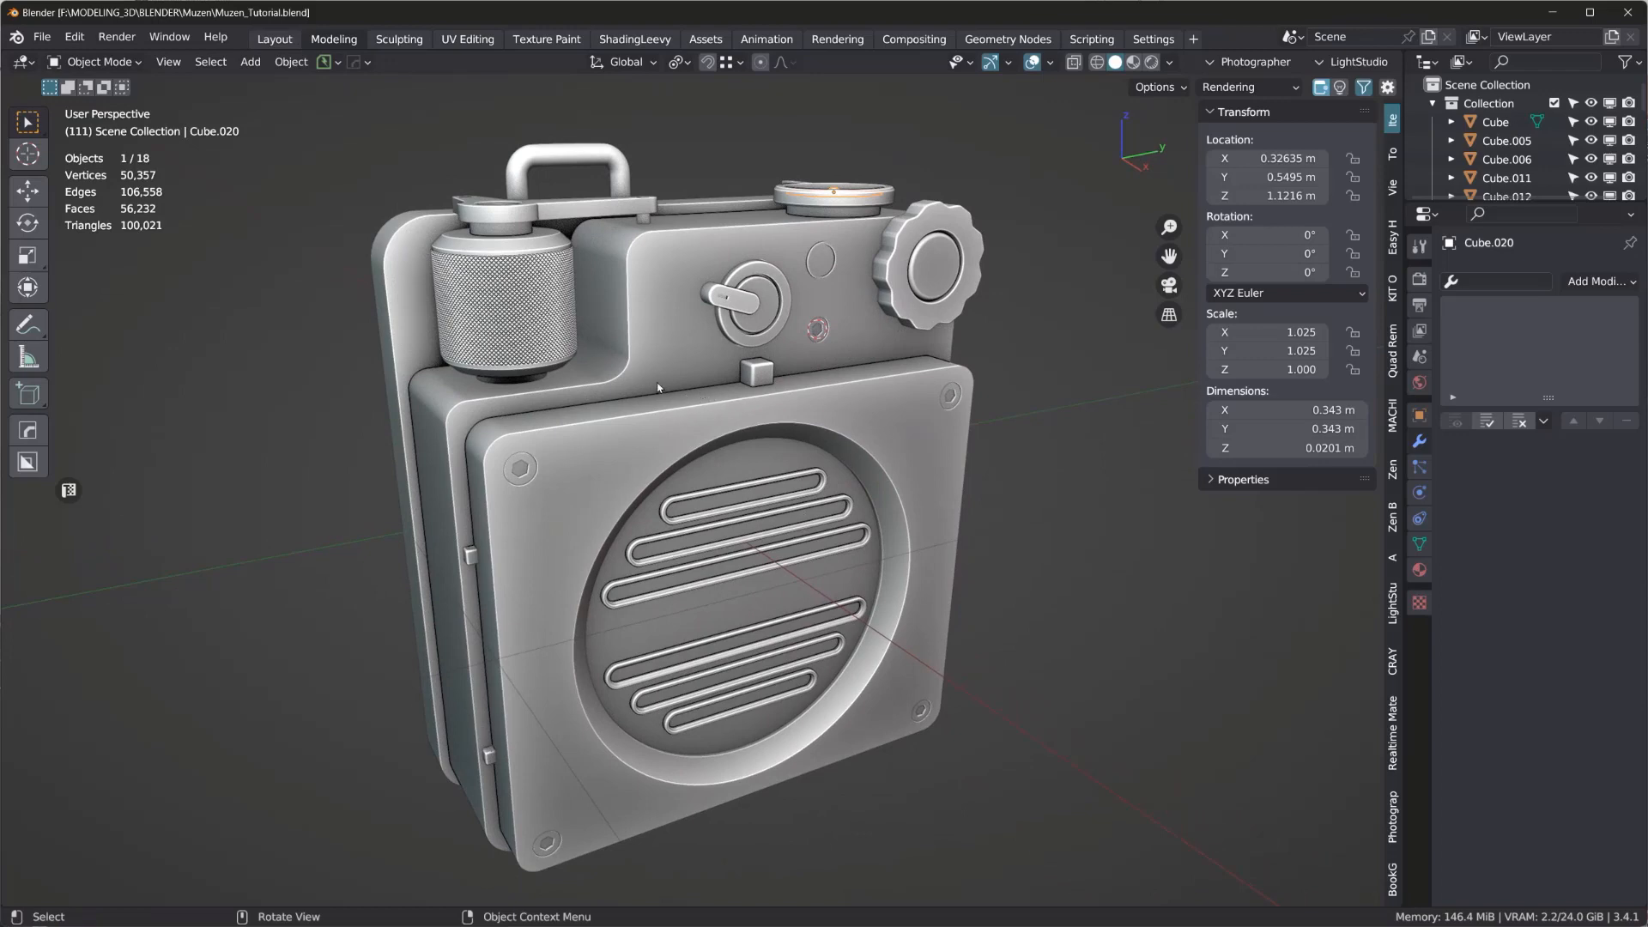
pyautogui.moveTo(672, 321); pyautogui.dragTo(661, 316, button='middle')
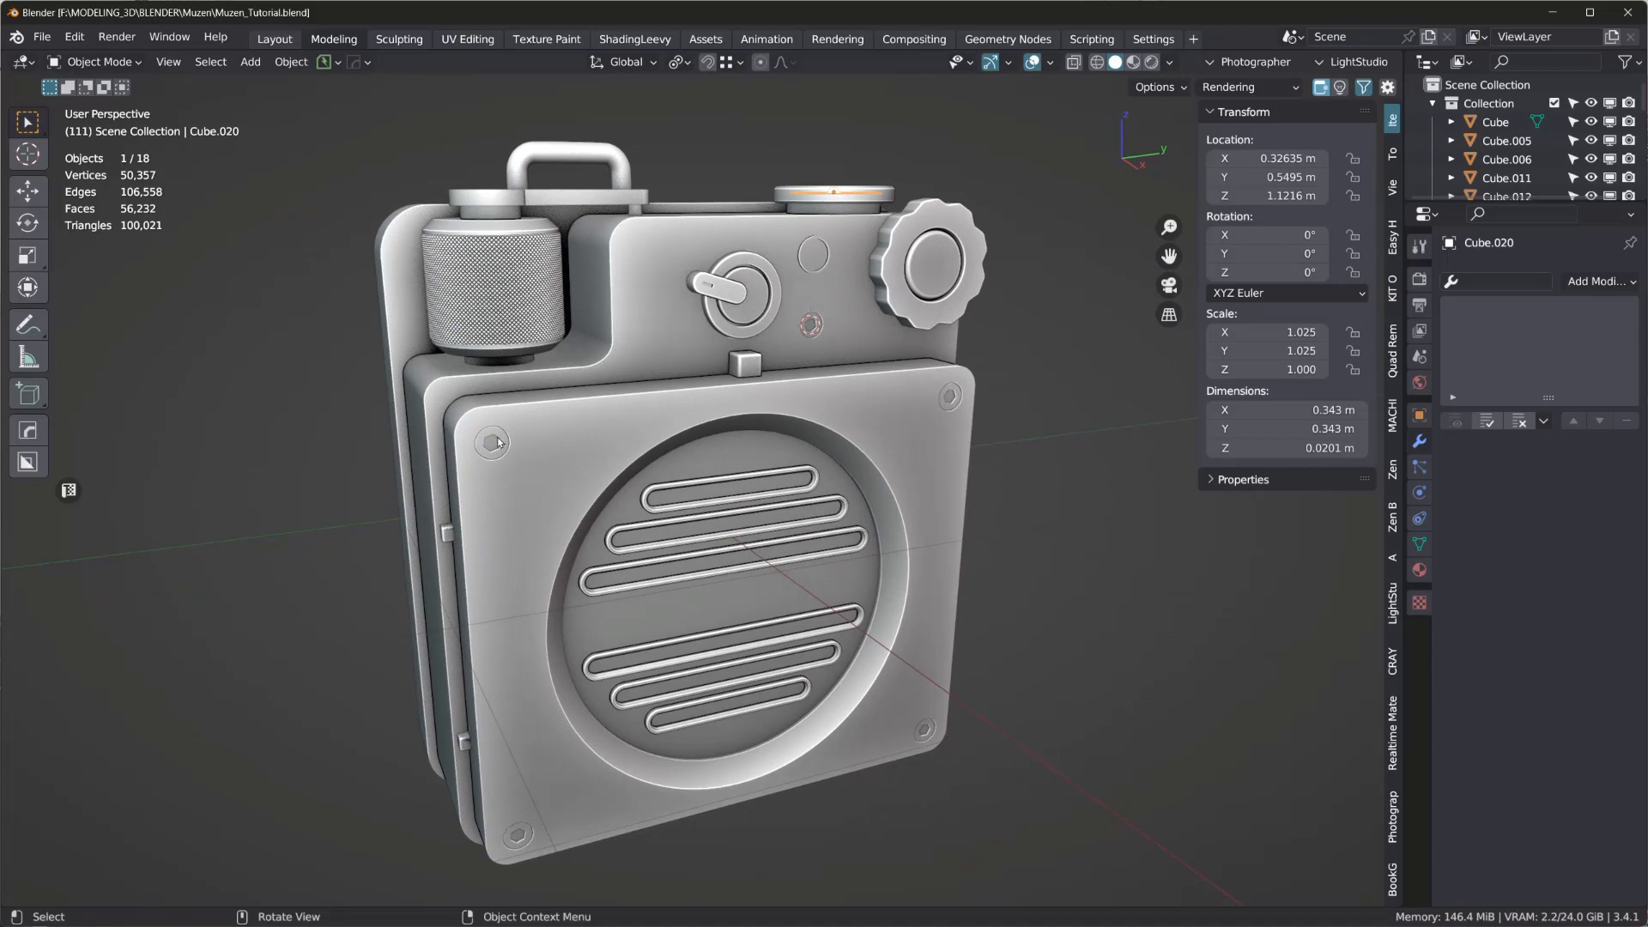
pyautogui.click(497, 442)
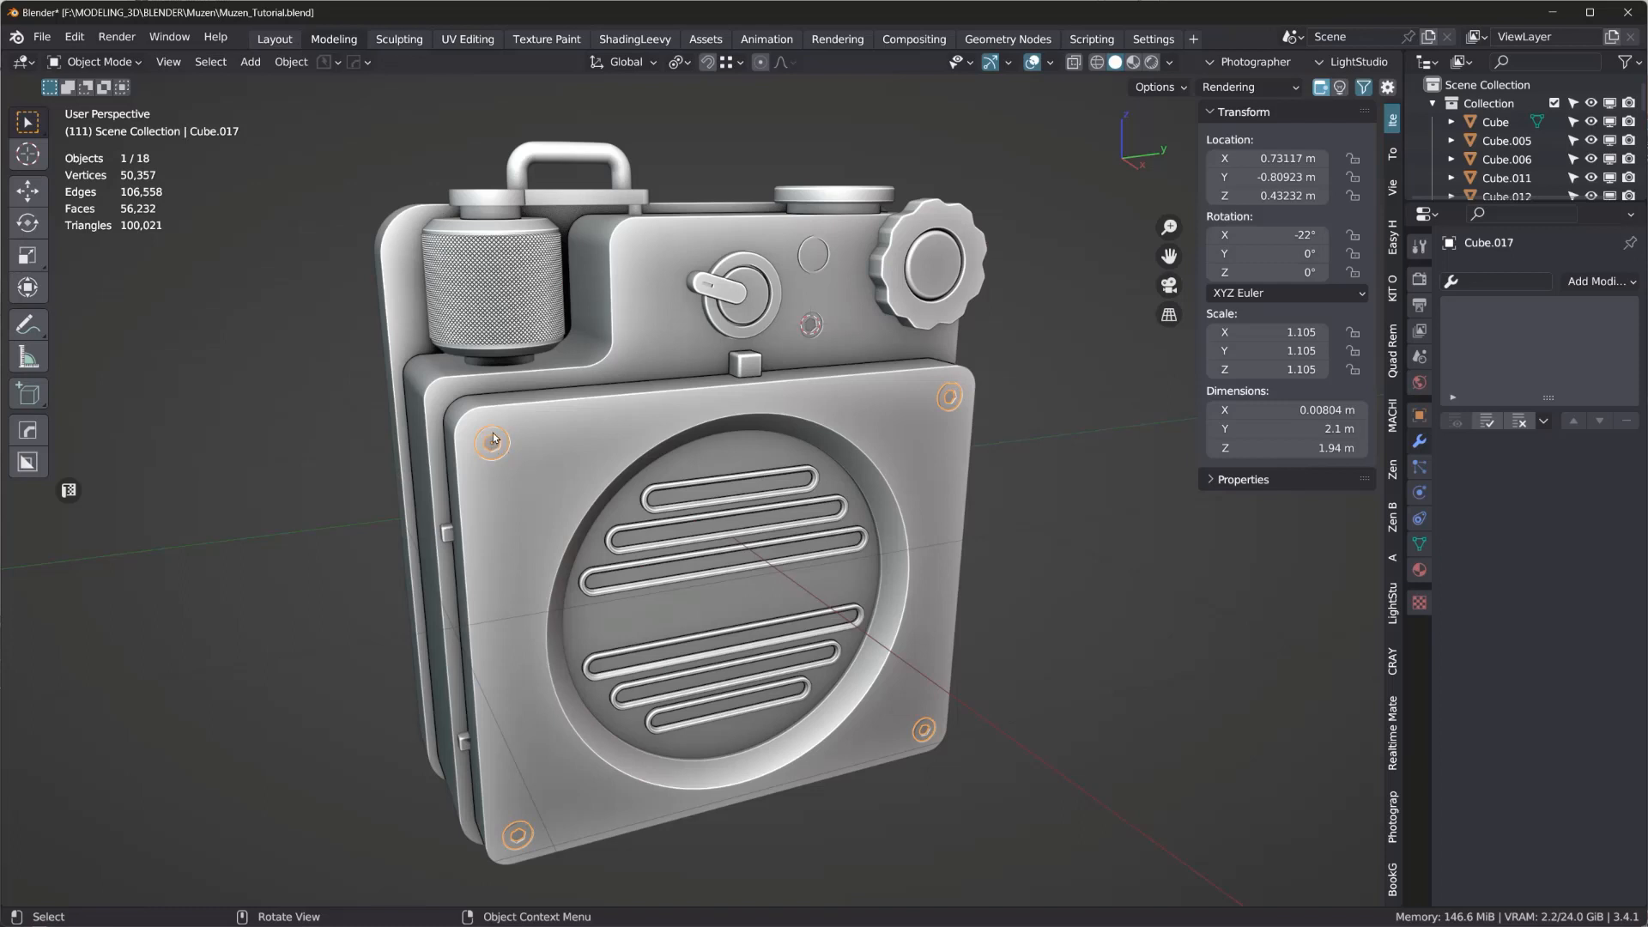
pyautogui.press('KP_Divide')
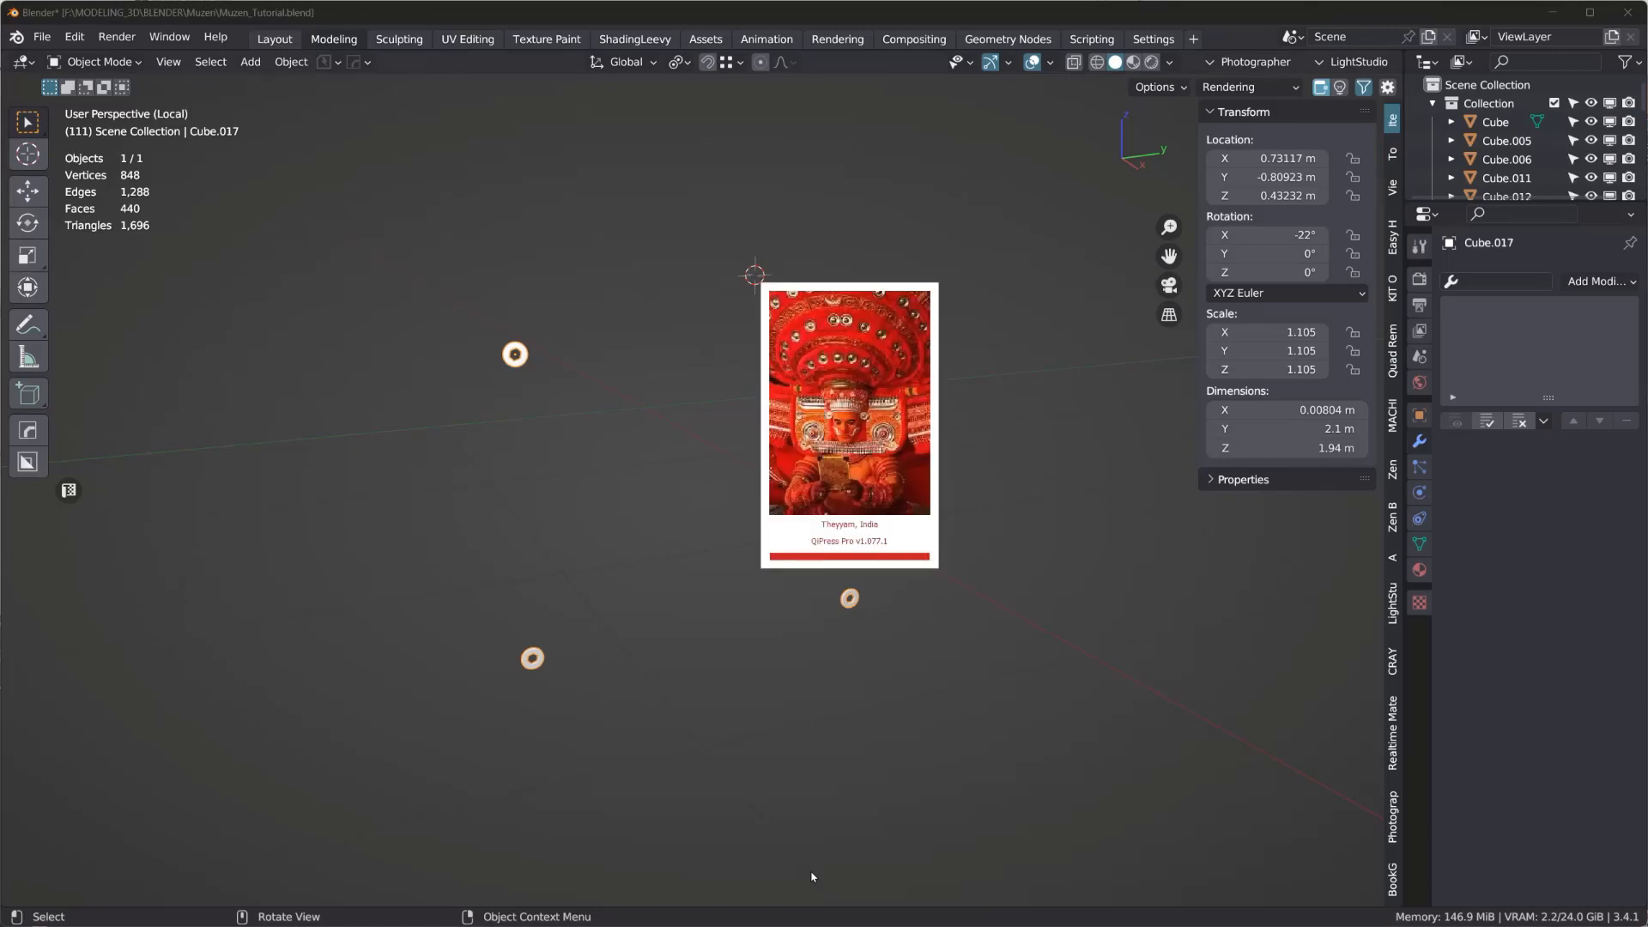
pyautogui.click(726, 764)
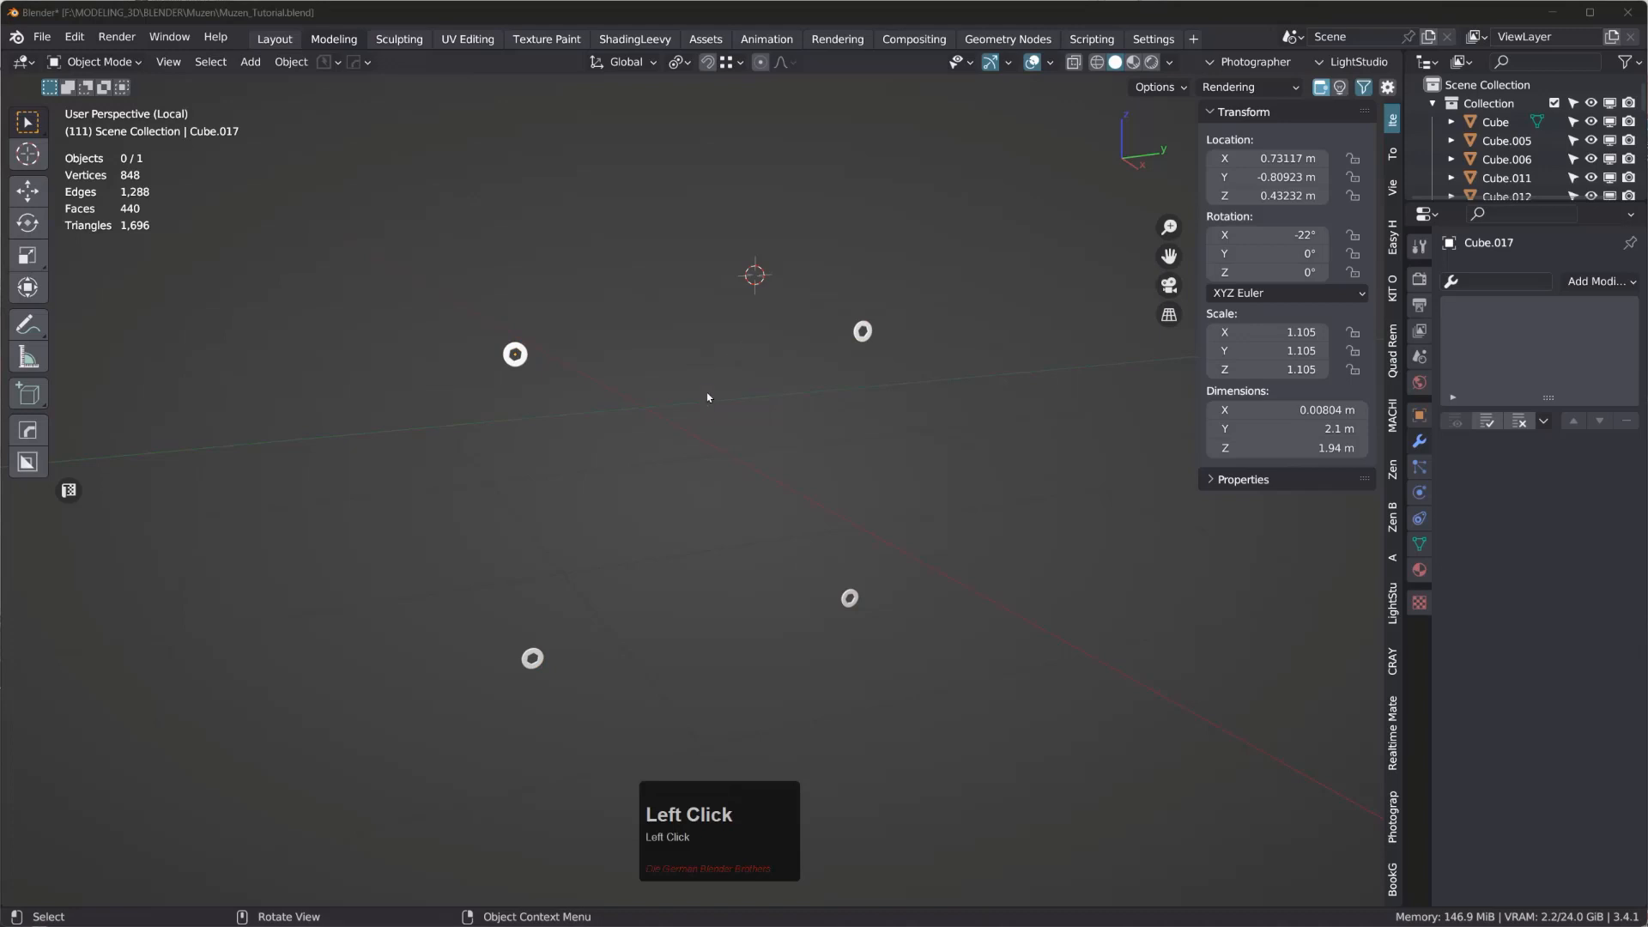
# - Edit the screws' edges and fill the open hexagonal loop on the back of the first screw with a face
pyautogui.moveTo(664, 403); pyautogui.dragTo(669, 414, button='middle')
pyautogui.moveTo(551, 388); pyautogui.dragTo(562, 382, button='middle')
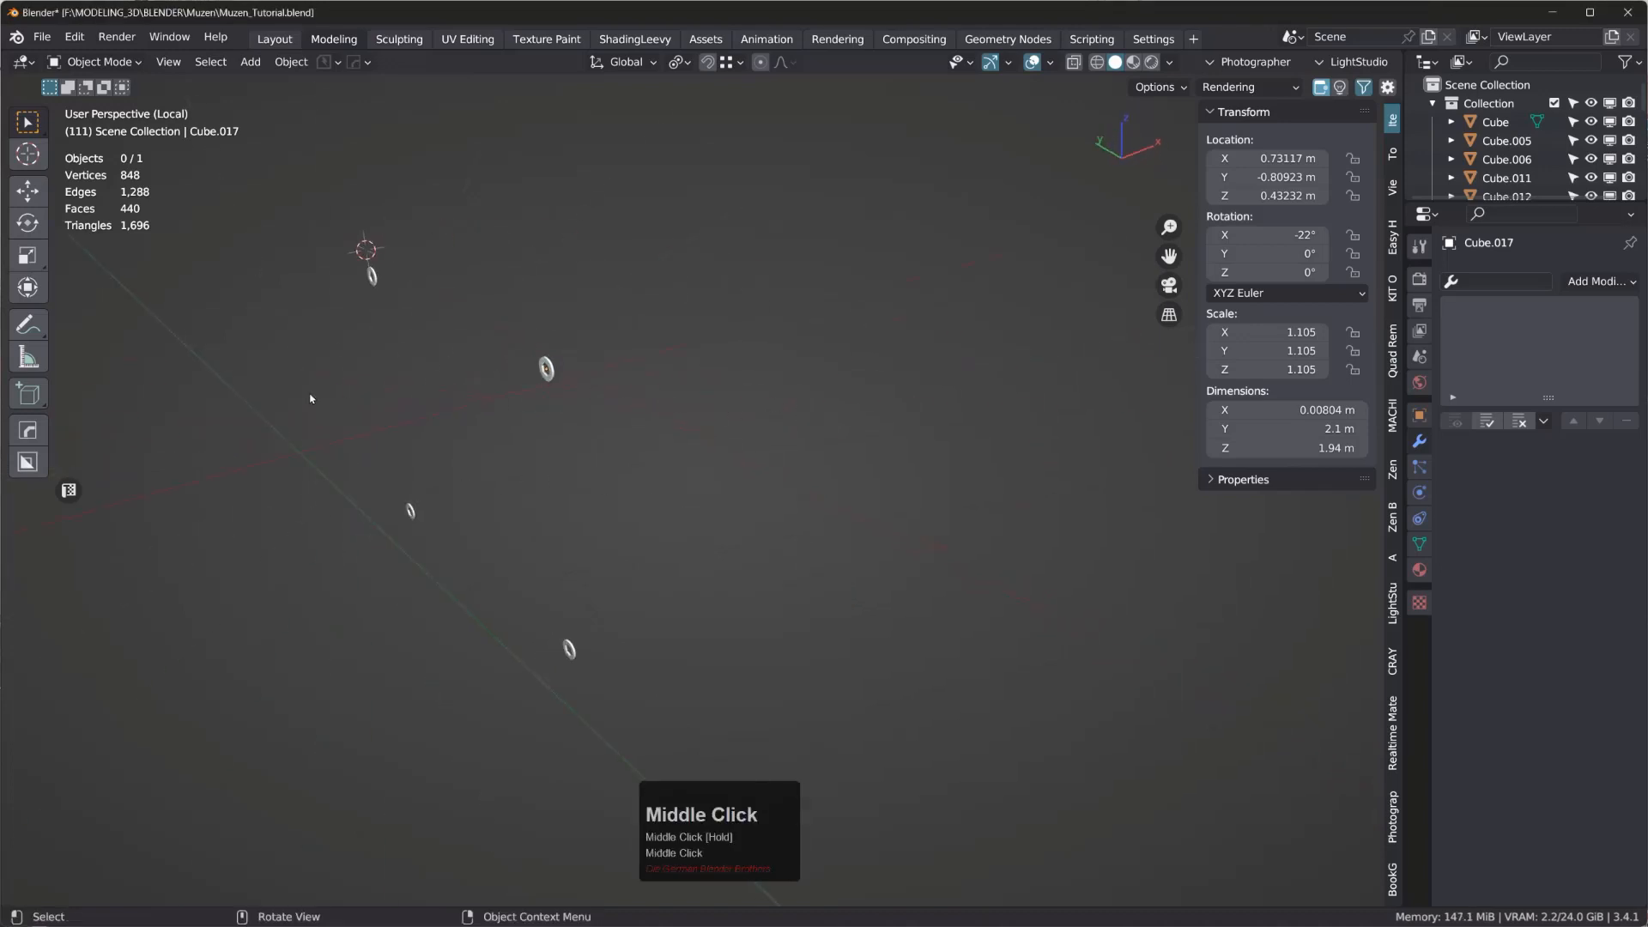
pyautogui.scroll(5, 571, 377)
pyautogui.press('Tab')
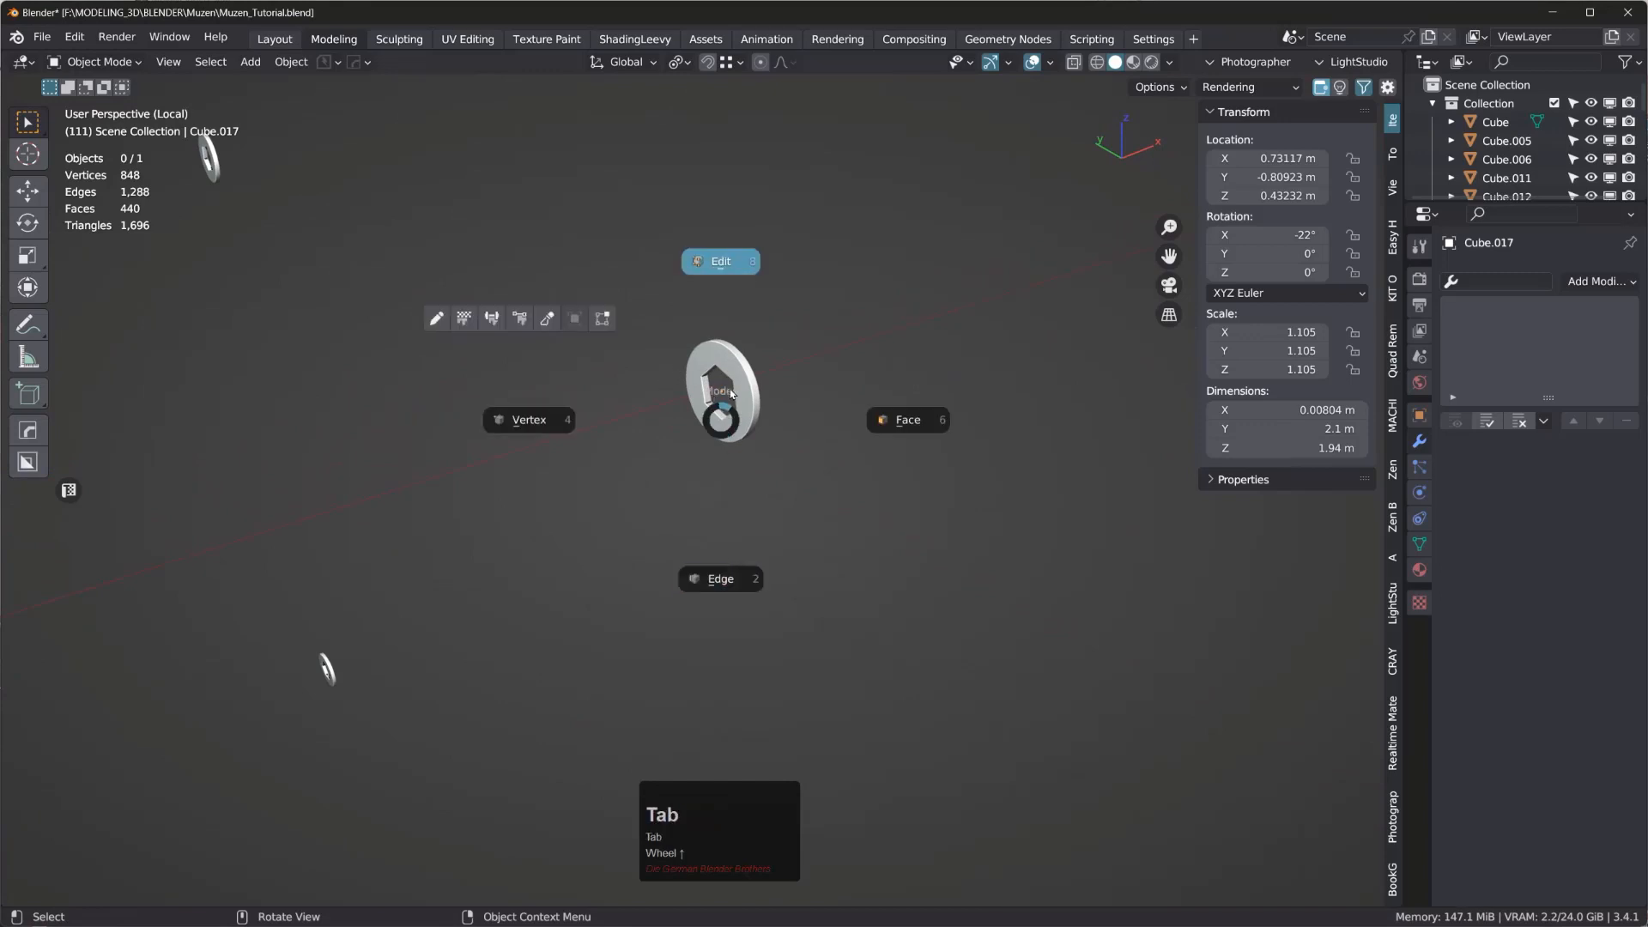
pyautogui.click(732, 584)
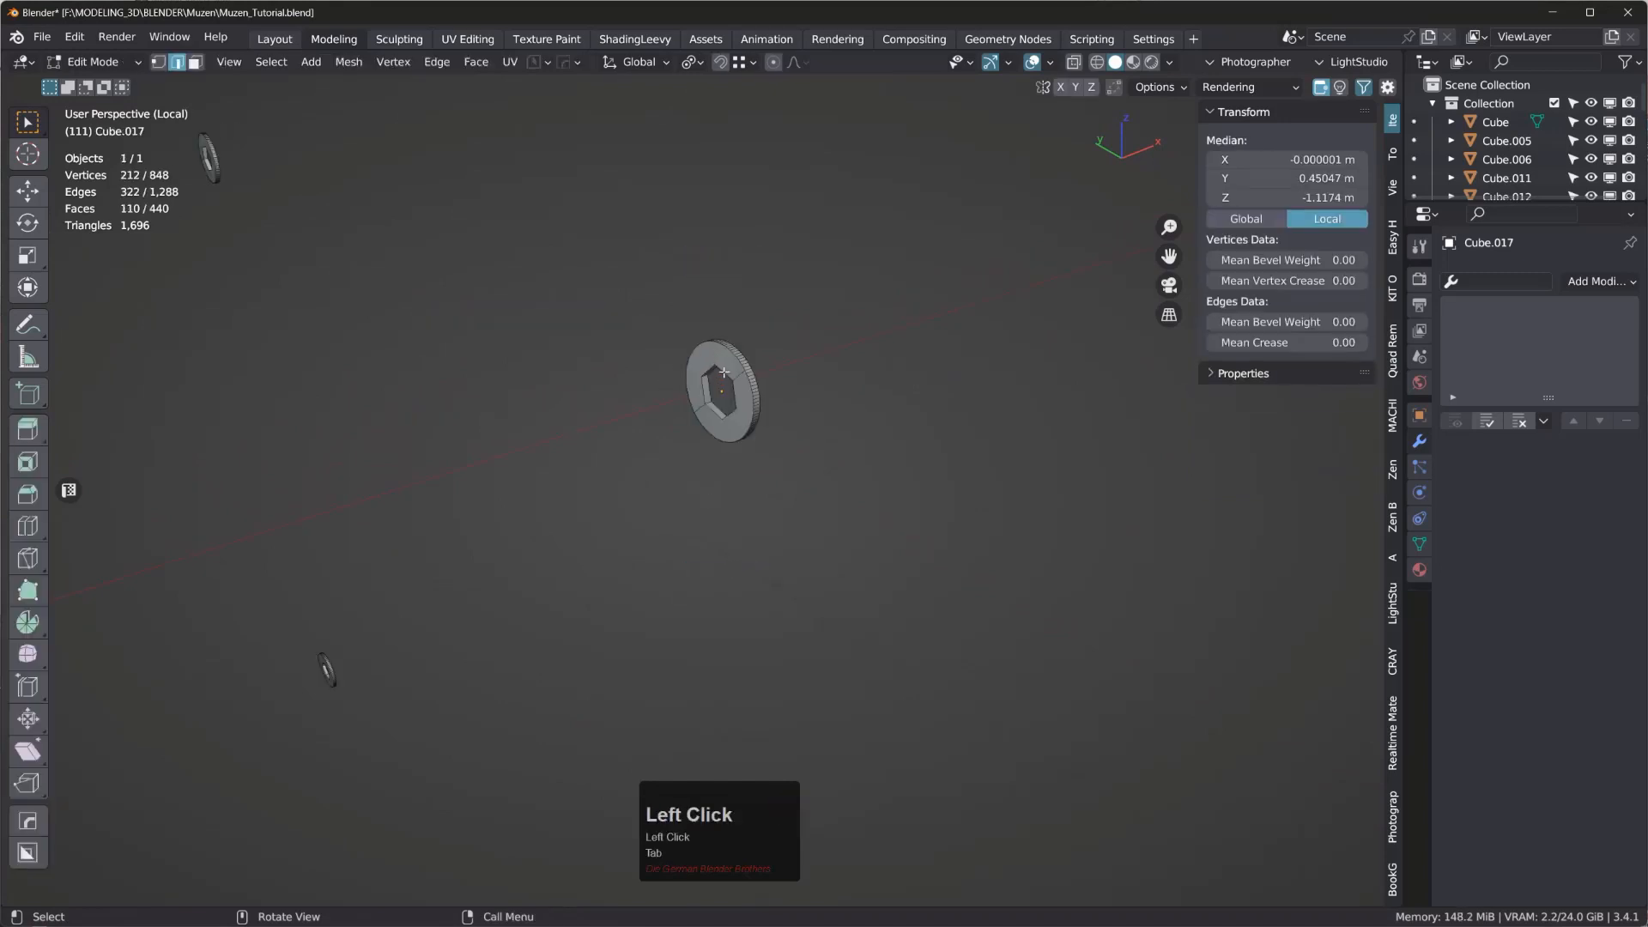
pyautogui.doubleClick(723, 372)
pyautogui.moveTo(694, 623); pyautogui.dragTo(698, 555, button='middle')
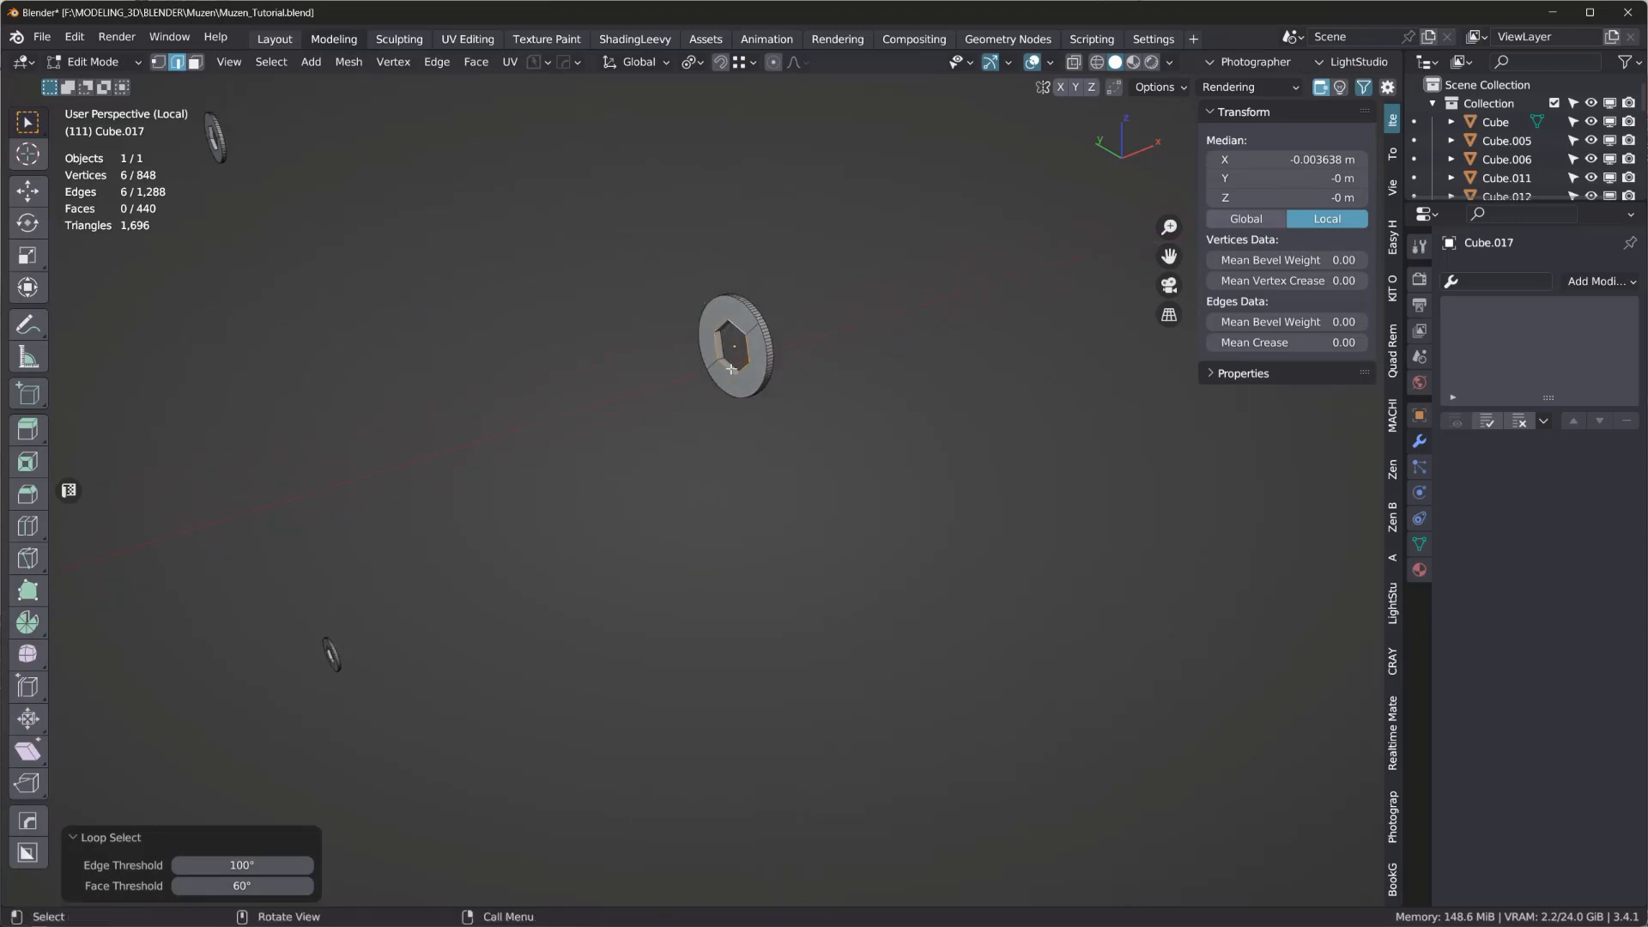
pyautogui.press('f')
# - Fill the hexagonal openings on the backs of the second and third screws with faces
pyautogui.keyDown('shift'); pyautogui.moveTo(668, 552); pyautogui.dragTo(678, 666, button='middle'); pyautogui.keyUp('shift')
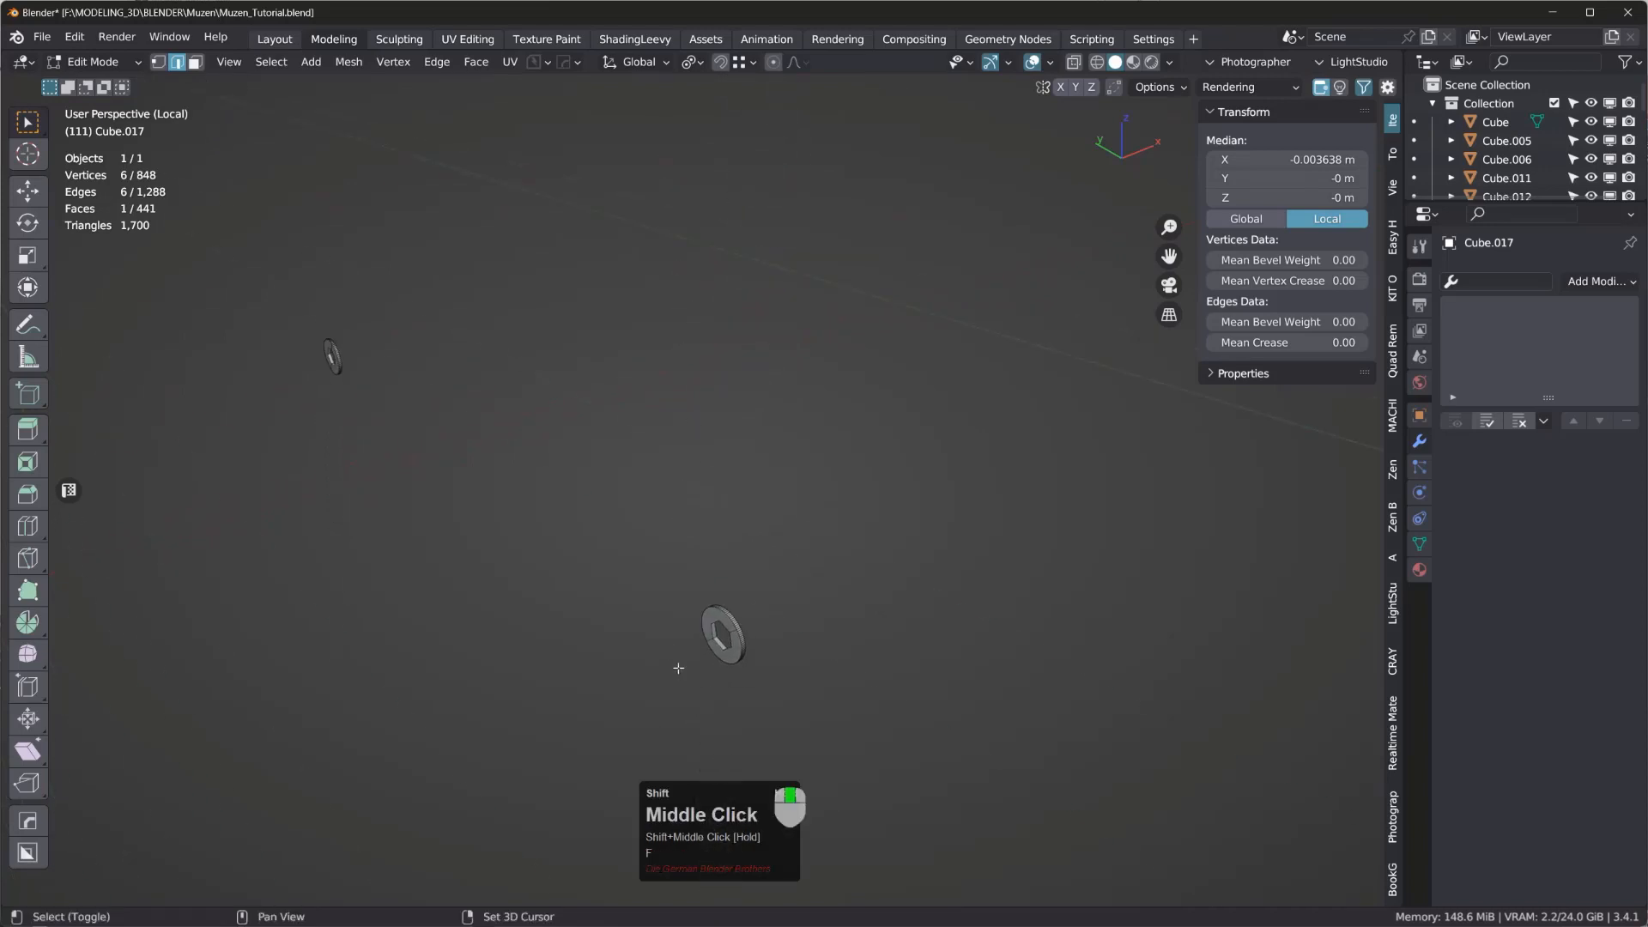
pyautogui.doubleClick(723, 628)
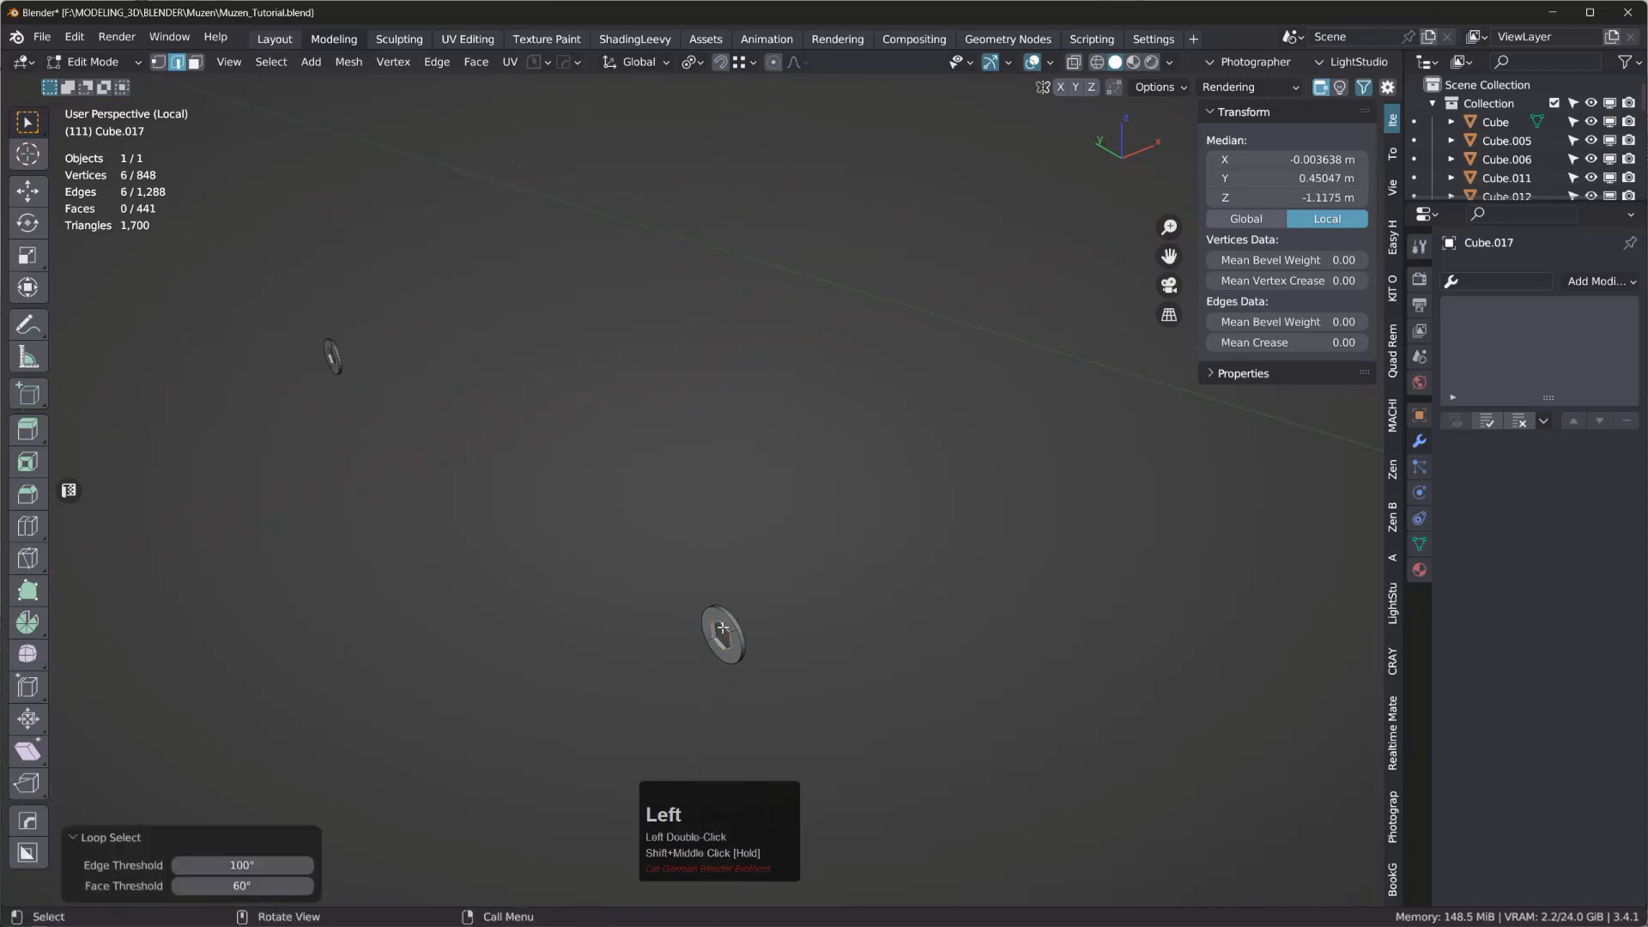
pyautogui.press('f')
pyautogui.keyDown('shift'); pyautogui.moveTo(404, 541); pyautogui.dragTo(508, 449, button='middle'); pyautogui.keyUp('shift')
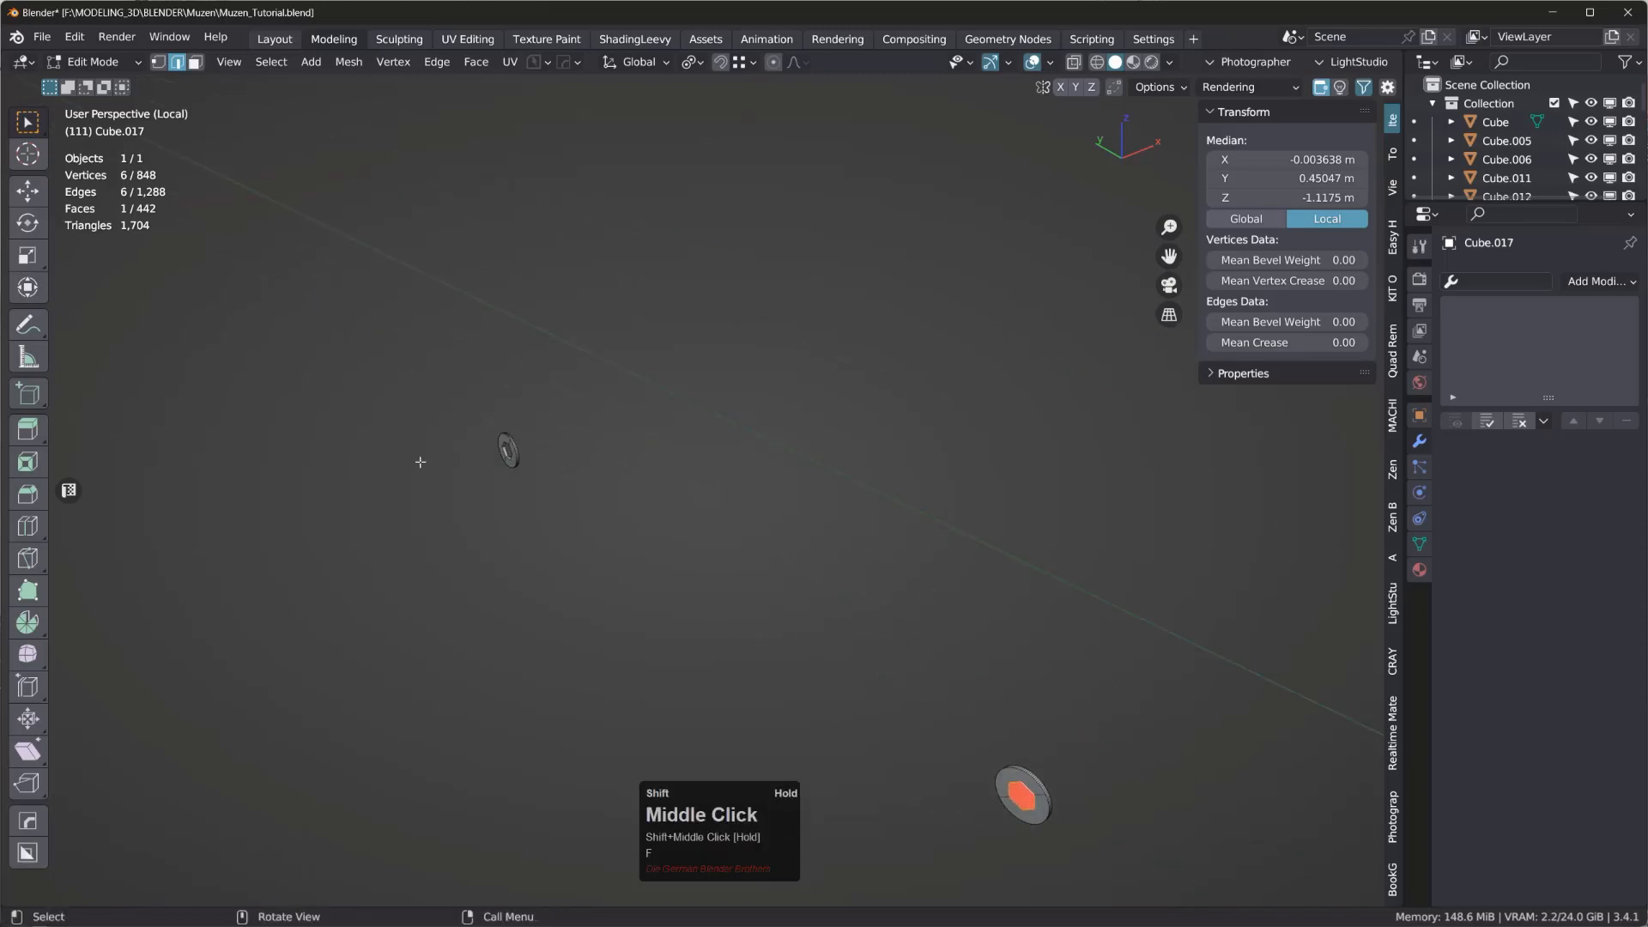
pyautogui.scroll(3, 507, 464)
pyautogui.scroll(2, 507, 464)
pyautogui.doubleClick(530, 442)
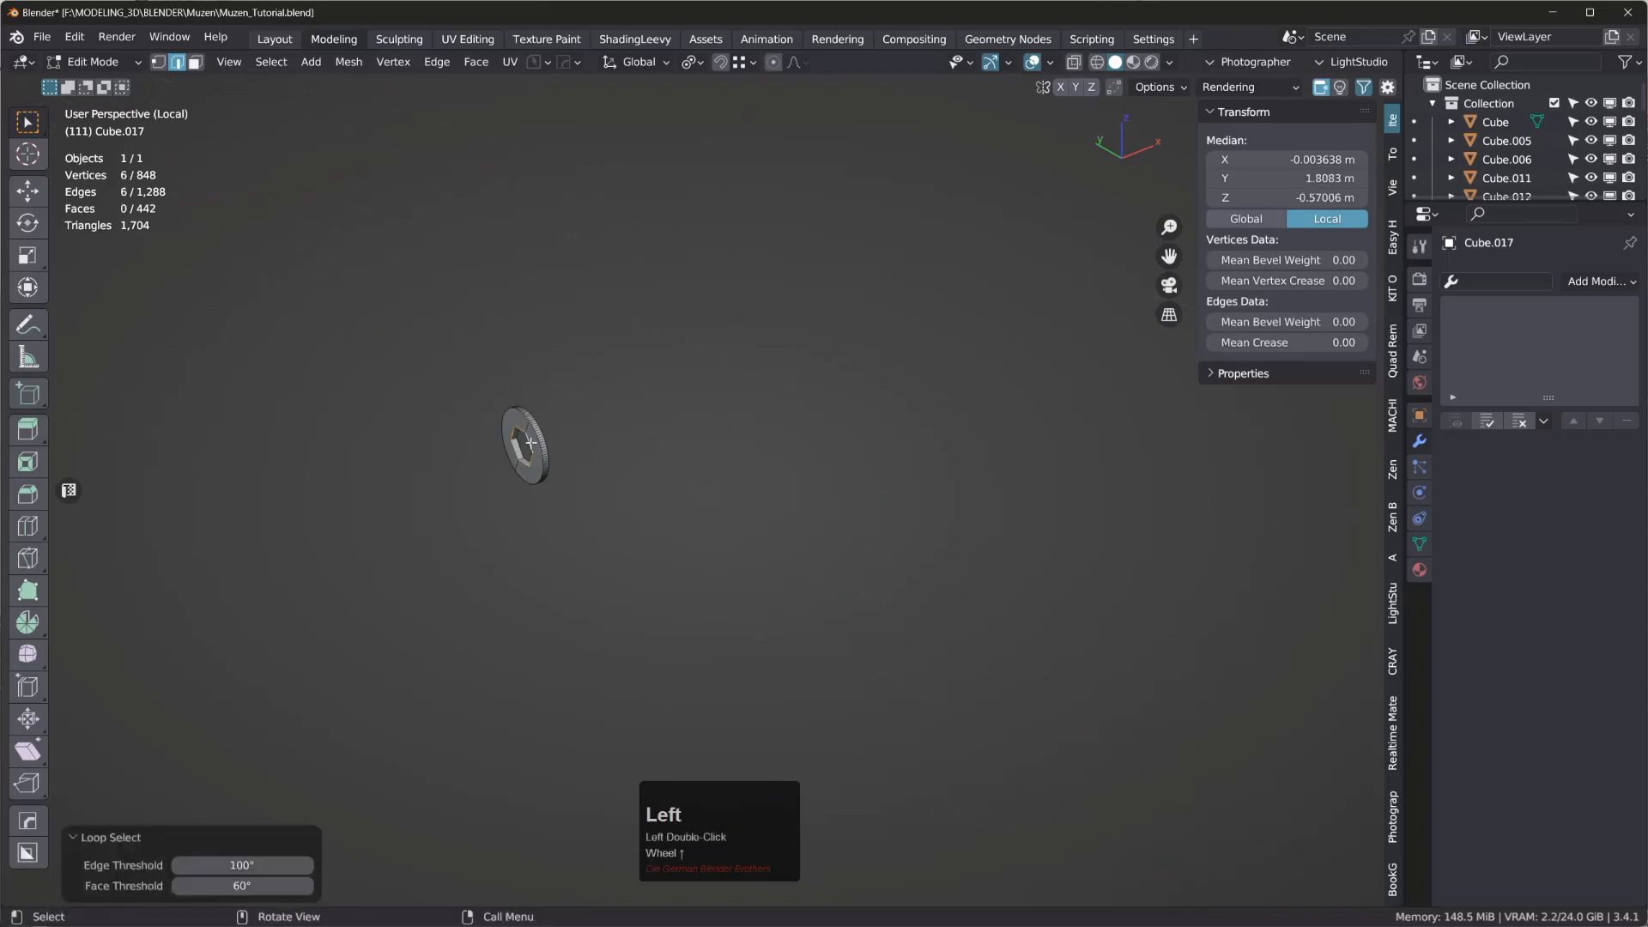
pyautogui.press('f')
# - Fill the hexagonal opening on the back of the fourth screw and return to the full model in Object Mode
pyautogui.scroll(-3, 532, 403)
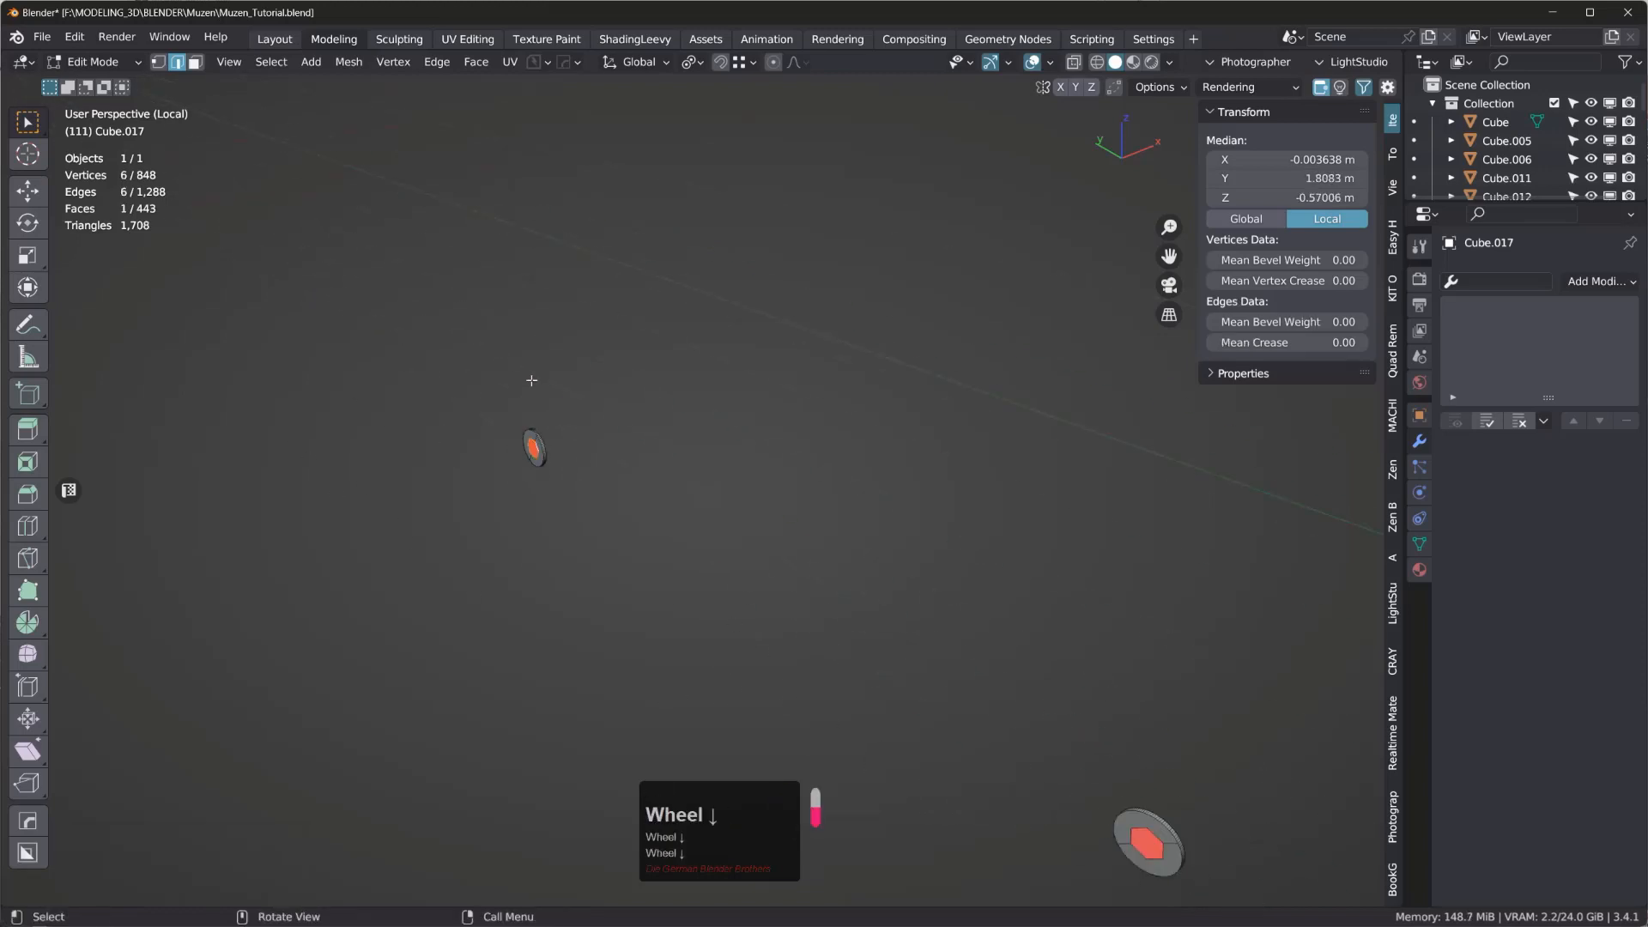
pyautogui.keyDown('shift'); pyautogui.moveTo(533, 378); pyautogui.dragTo(709, 646, button='middle'); pyautogui.keyUp('shift')
pyautogui.scroll(8, 705, 549)
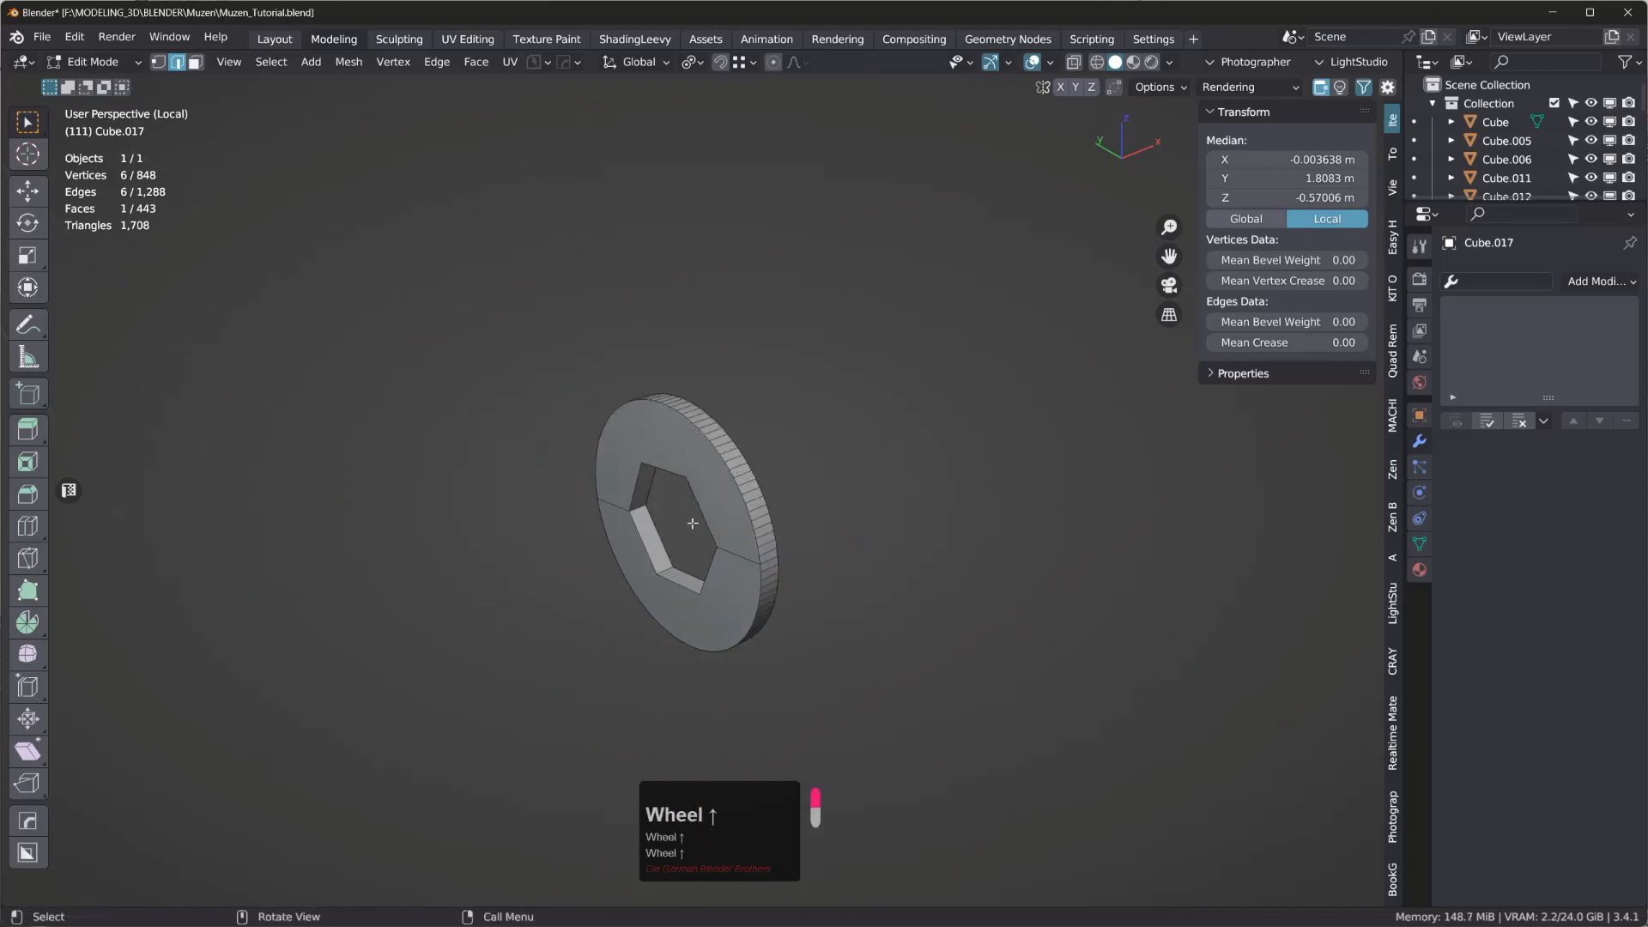
pyautogui.doubleClick(710, 497)
pyautogui.press('f')
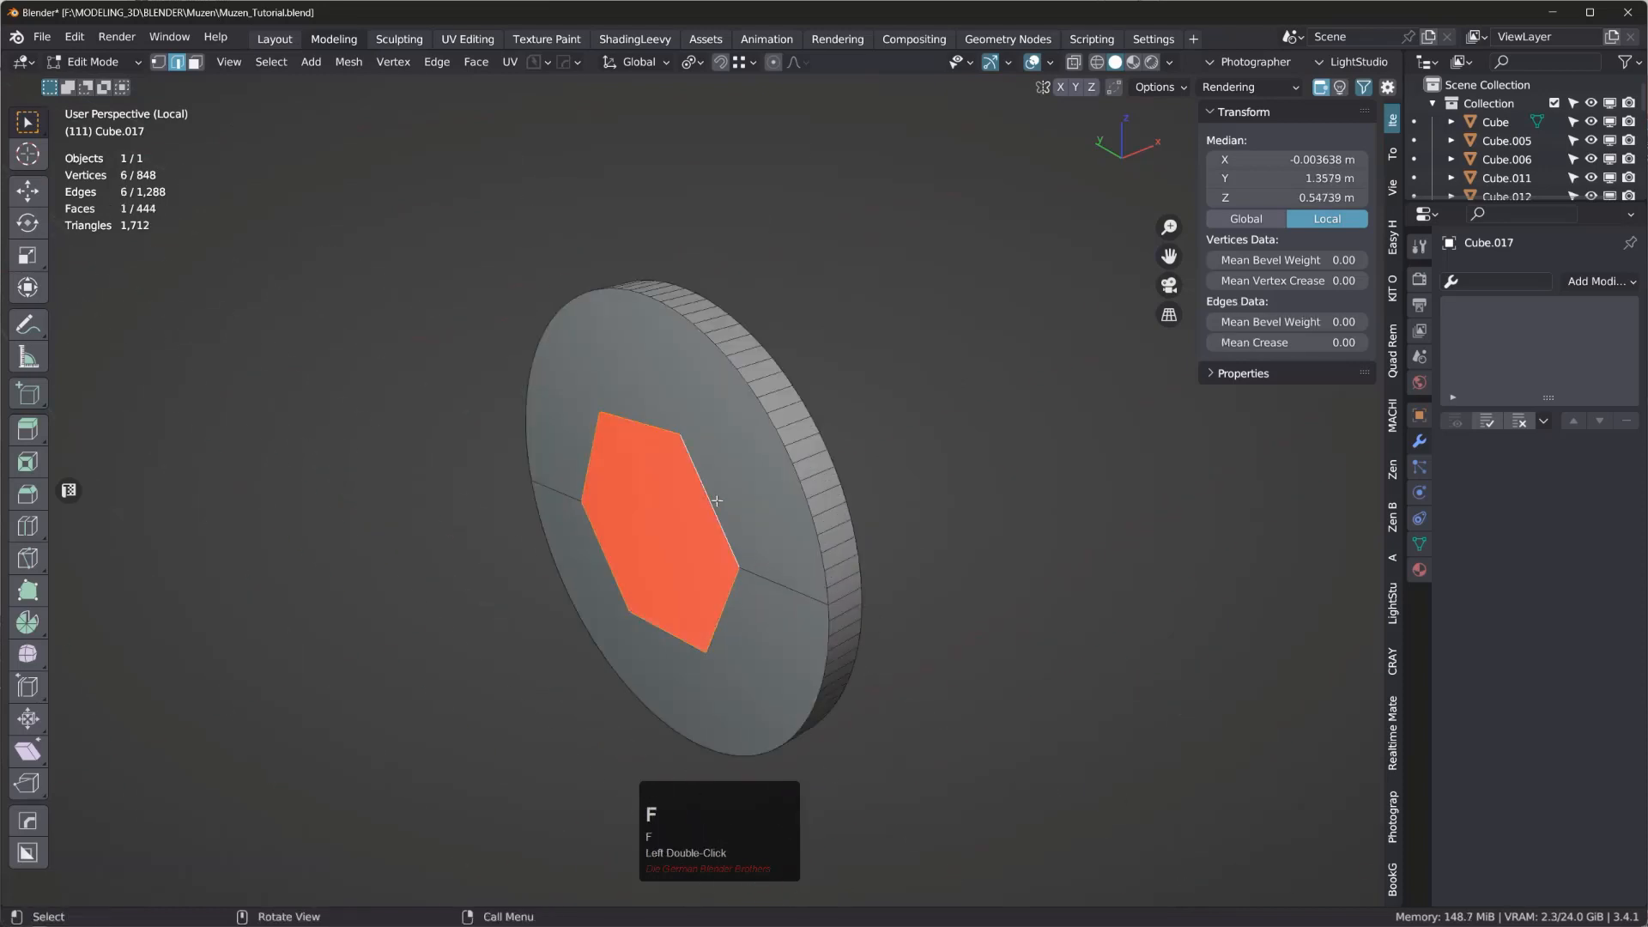
pyautogui.press('Tab')
pyautogui.press('Tab')
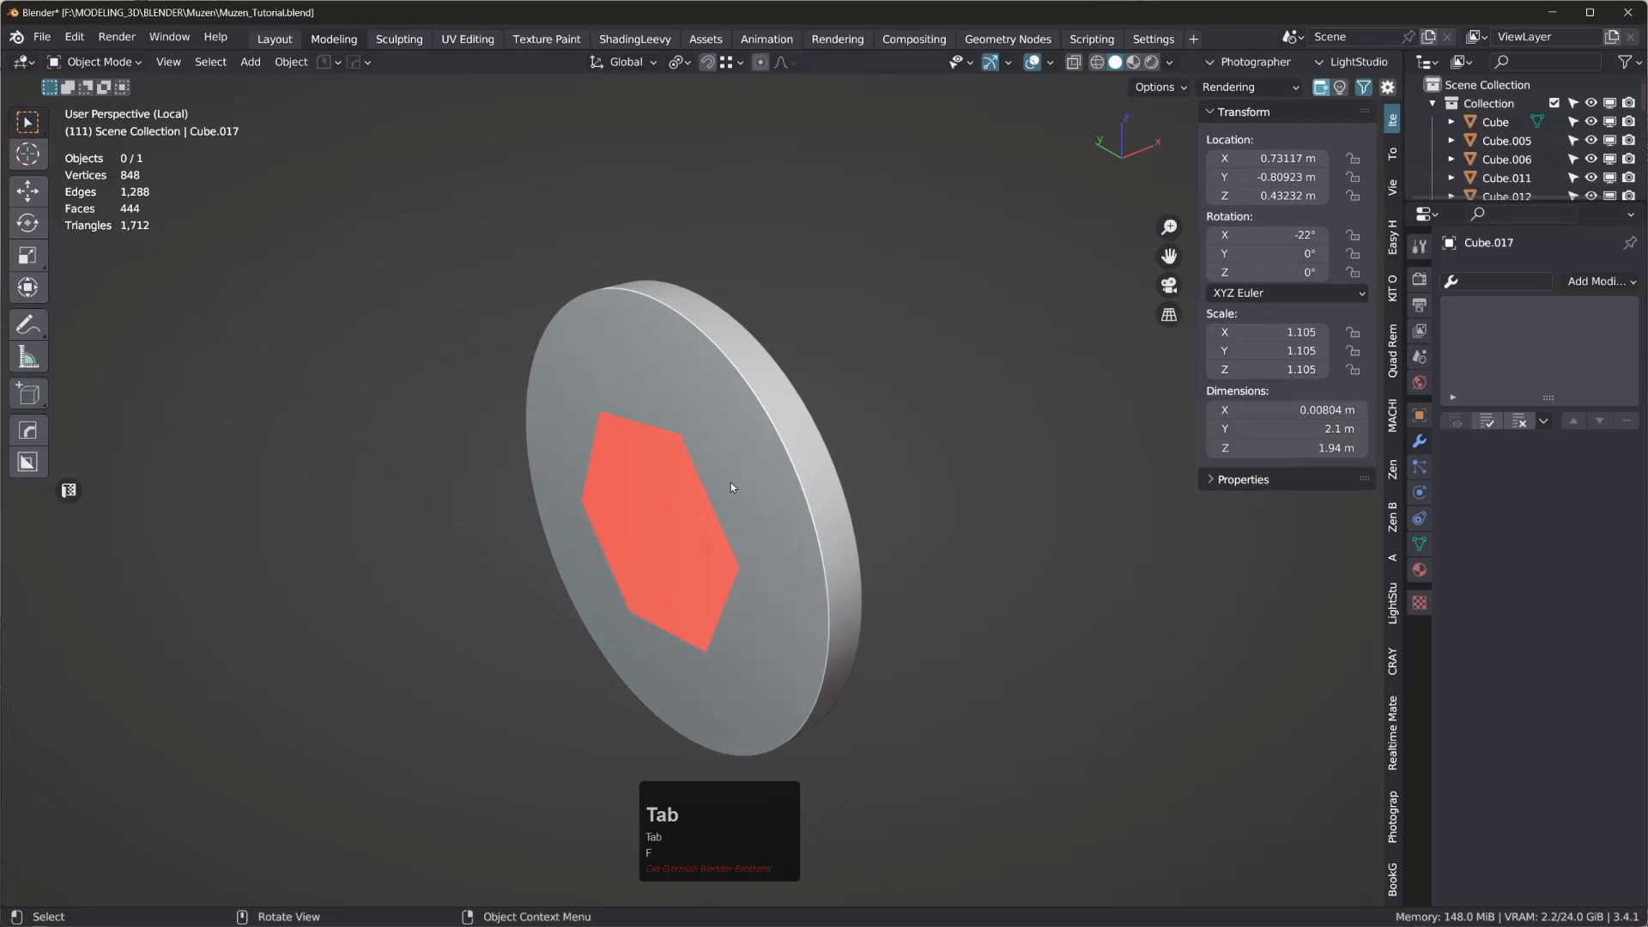
pyautogui.press('KP_Divide')
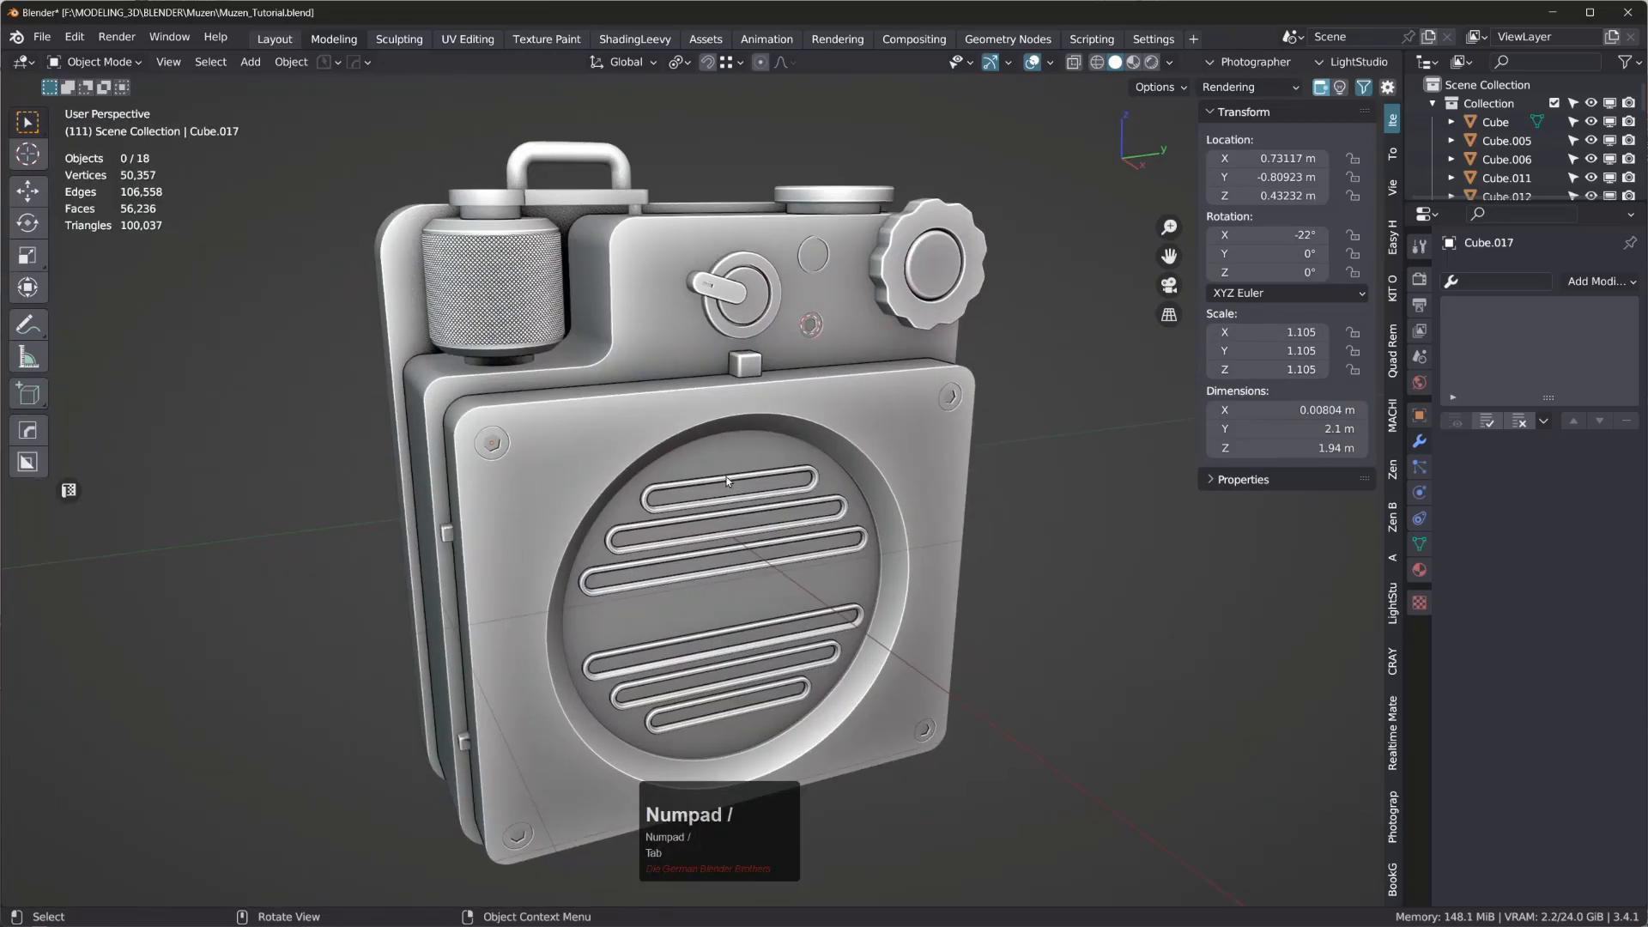
# - Isolate the three top screws, two on the bracket's arms and one on the round dial's arm, in local view
pyautogui.moveTo(772, 442); pyautogui.dragTo(593, 193, button='middle')
pyautogui.scroll(6, 592, 193)
pyautogui.click(611, 189)
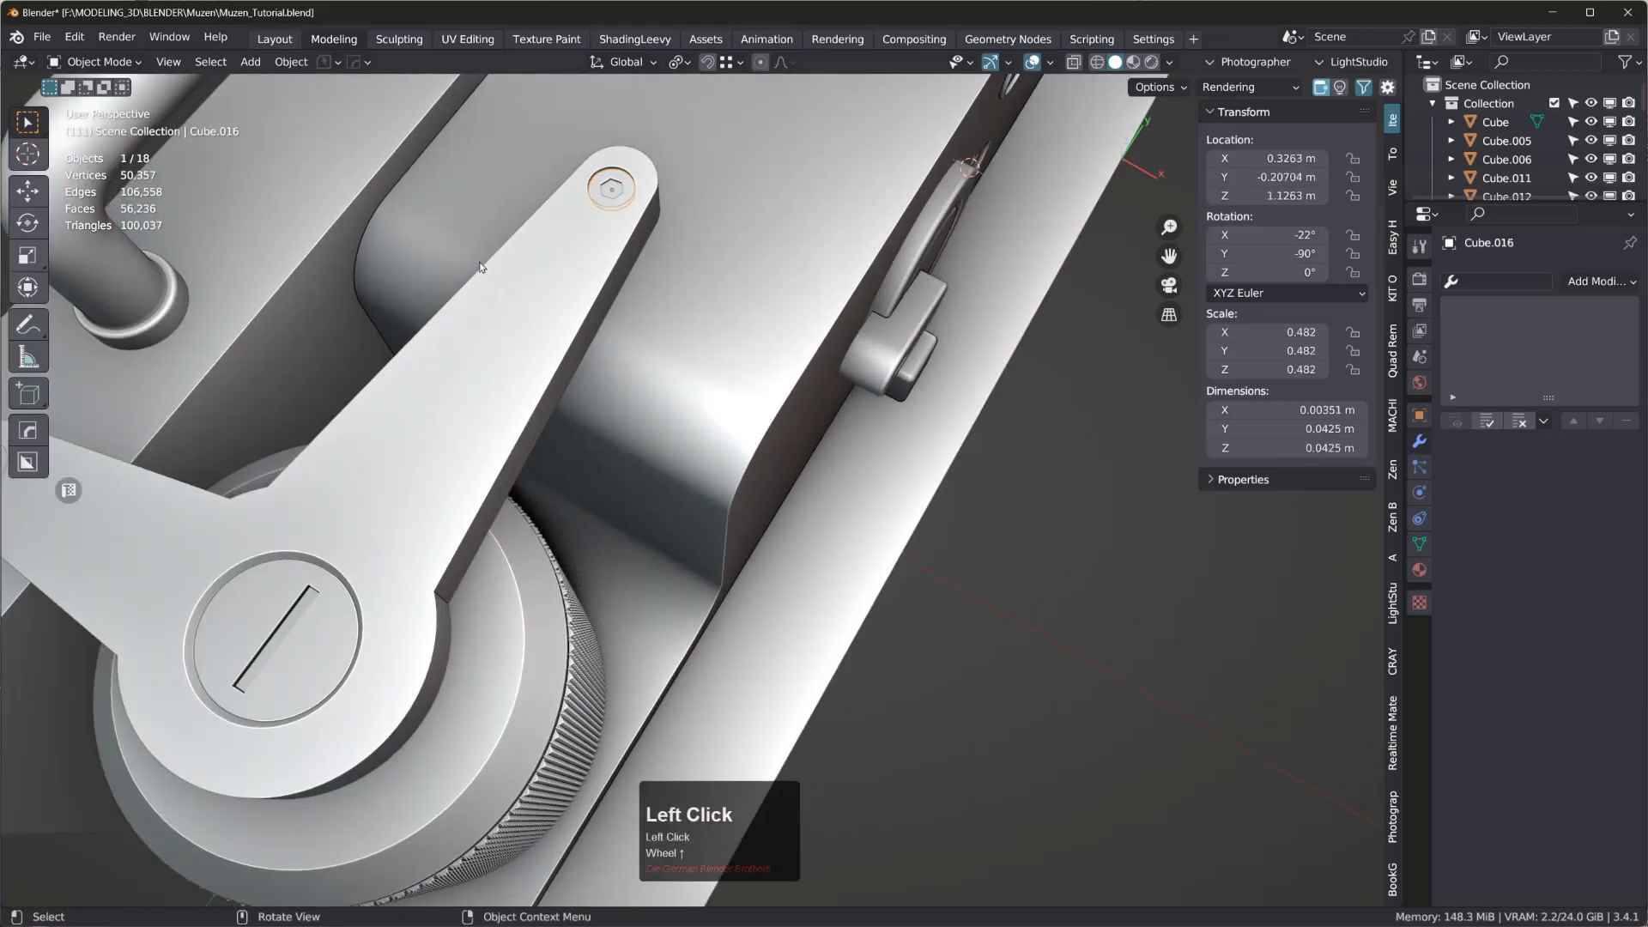
pyautogui.scroll(-3, 91, 558)
pyautogui.moveTo(91, 558); pyautogui.dragTo(745, 471, button='middle')
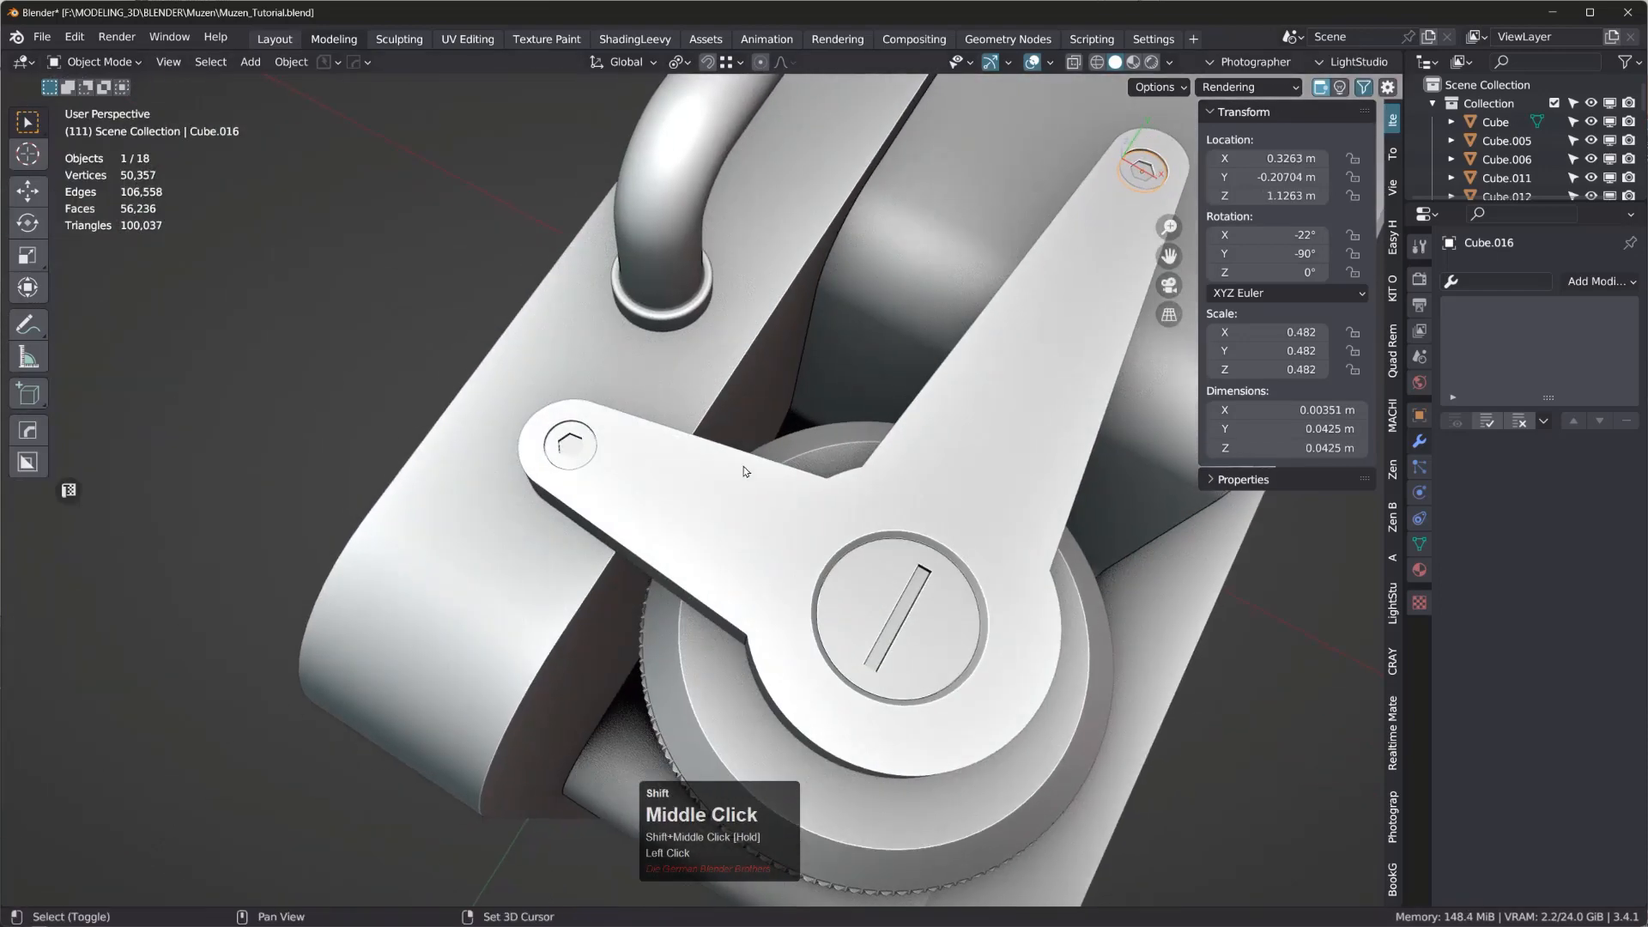
pyautogui.keyDown('shift'); pyautogui.click(589, 446); pyautogui.keyUp('shift')
pyautogui.scroll(-3, 949, 302)
pyautogui.keyDown('shift'); pyautogui.moveTo(949, 302); pyautogui.dragTo(848, 271, button='middle'); pyautogui.keyUp('shift')
pyautogui.keyDown('shift'); pyautogui.click(860, 243); pyautogui.keyUp('shift')
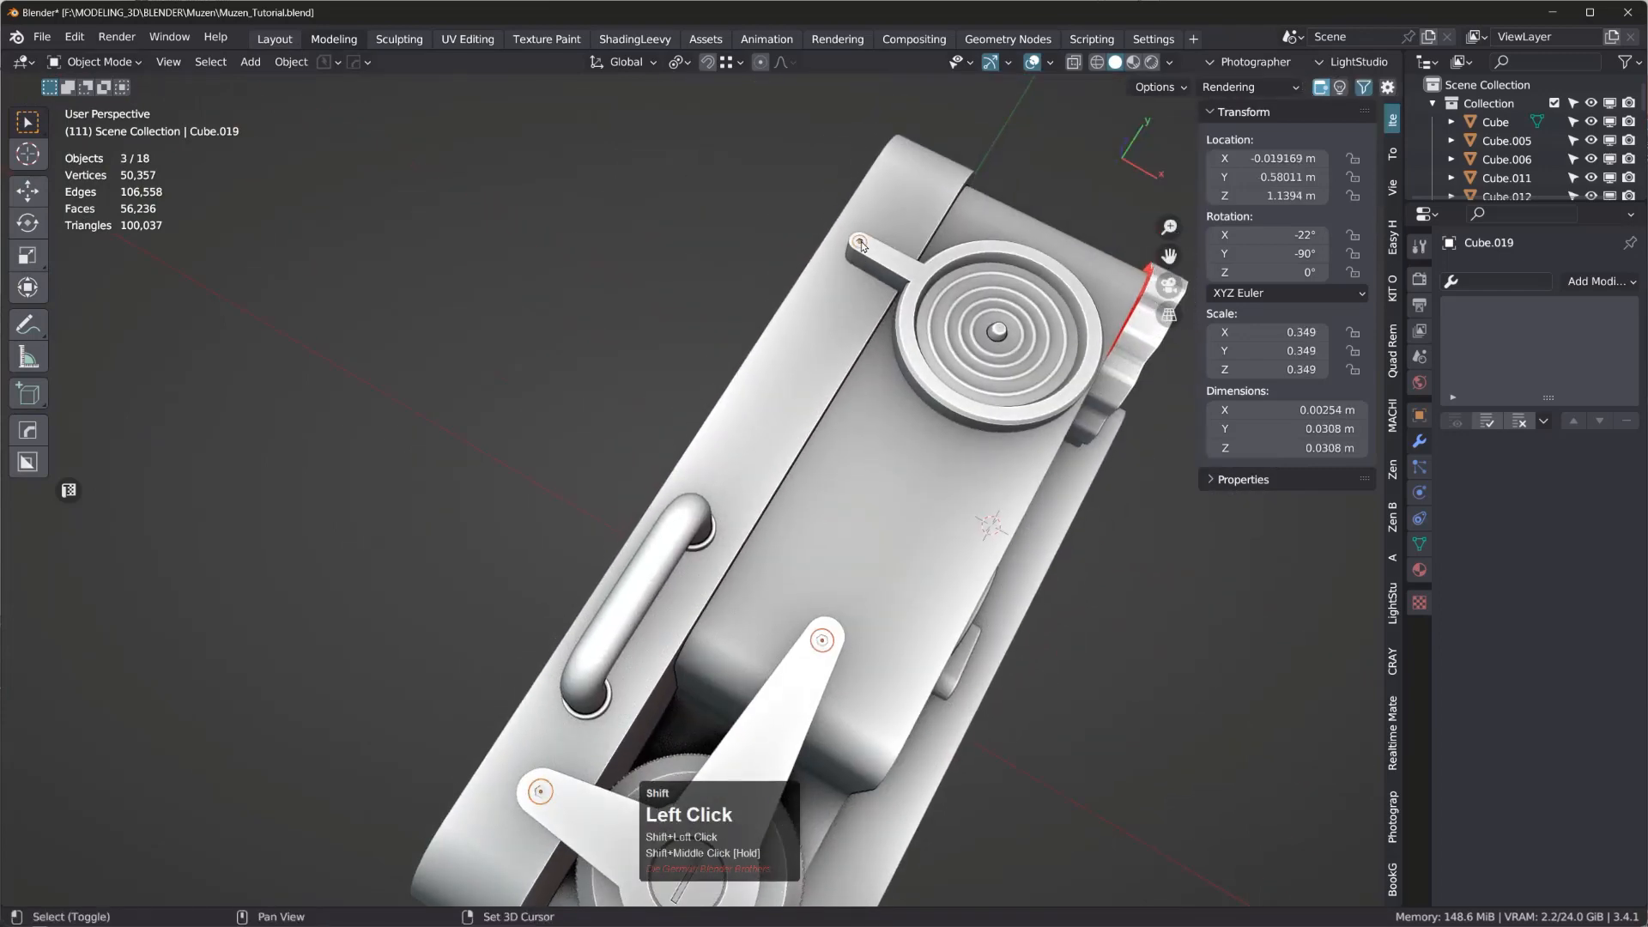
pyautogui.press('KP_Divide')
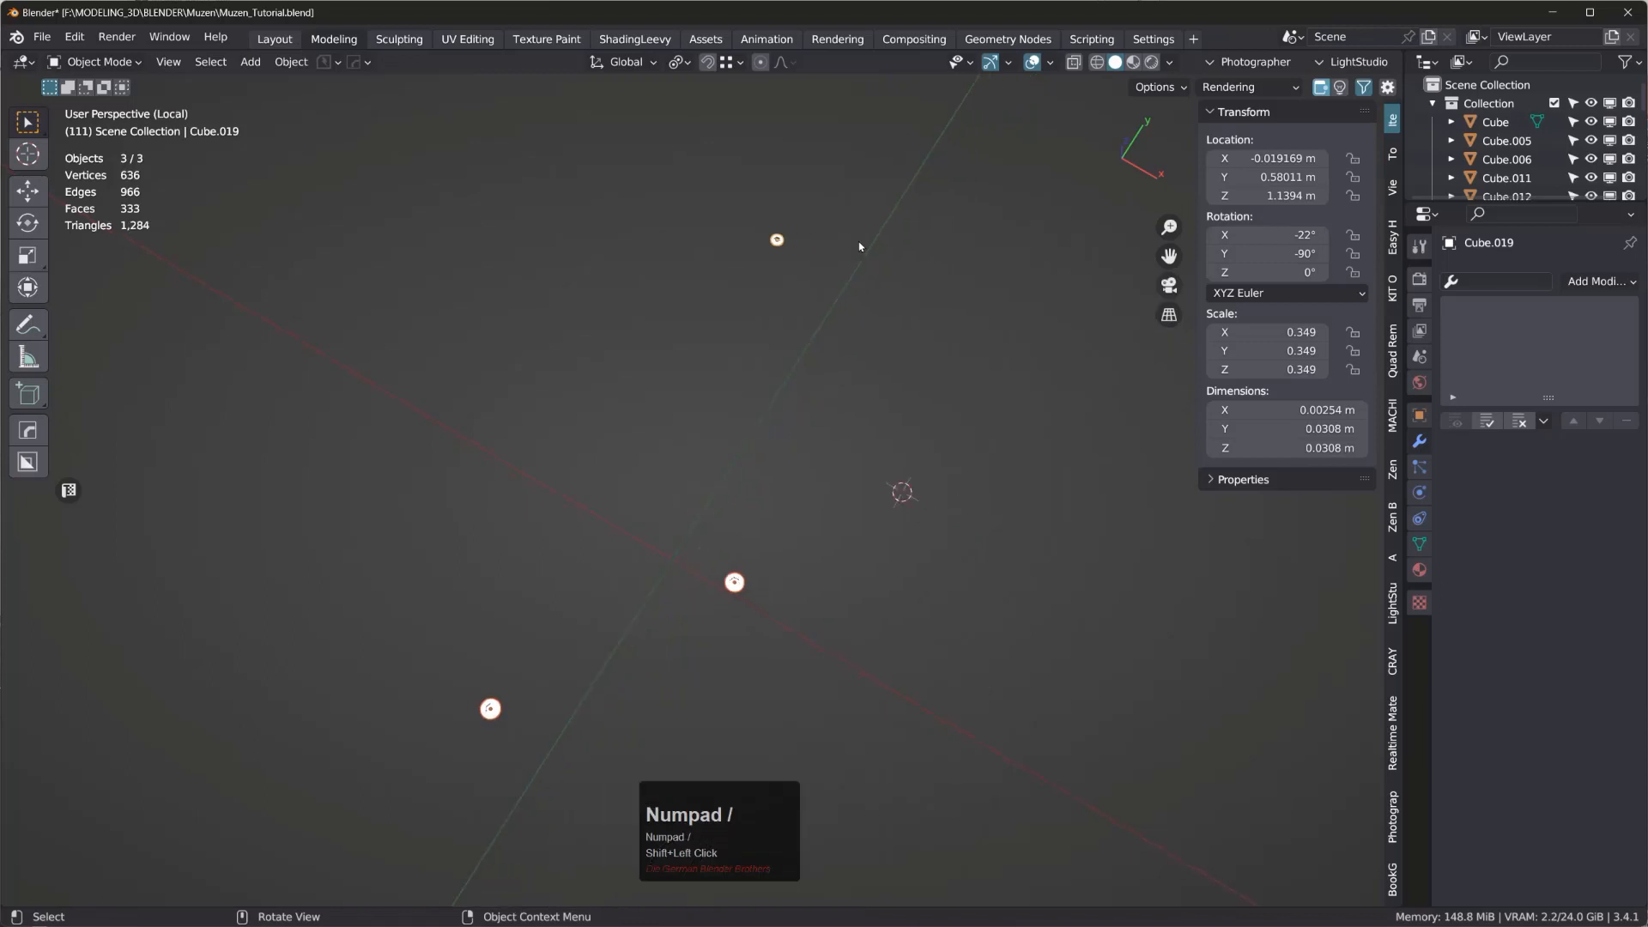
# - Examine the undersides of the three isolated screws in Edit Mode for open hexagonal holes, then leave local view
pyautogui.moveTo(632, 359); pyautogui.dragTo(849, 393, button='middle')
pyautogui.press('Tab')
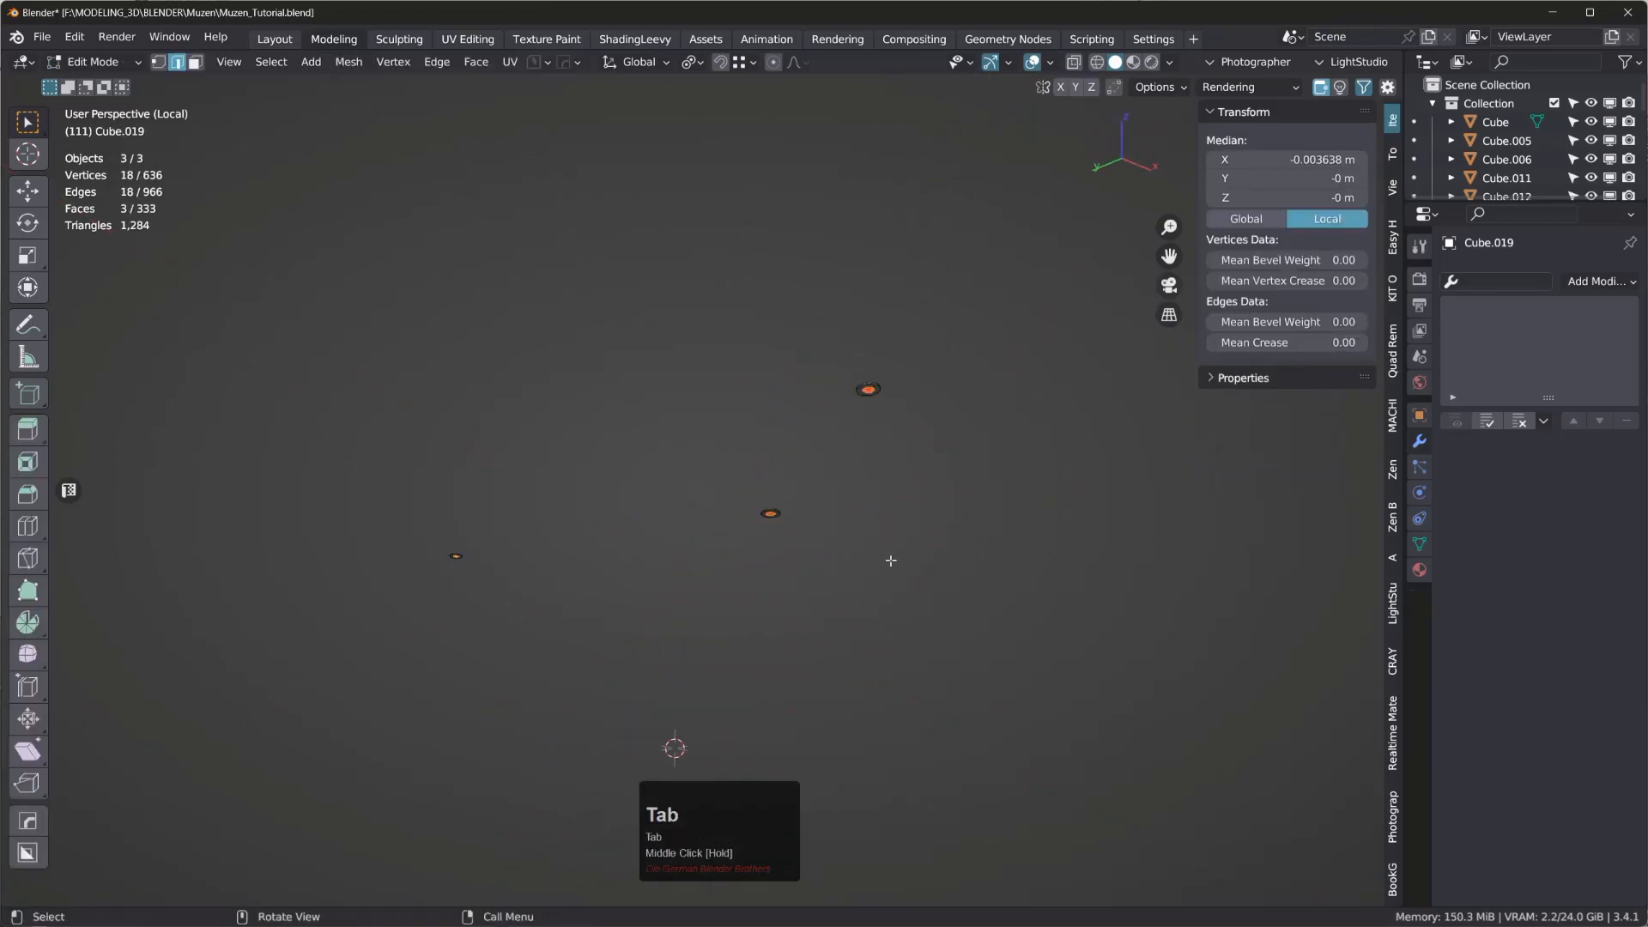
pyautogui.scroll(-6, 884, 438)
pyautogui.scroll(-2, 835, 314)
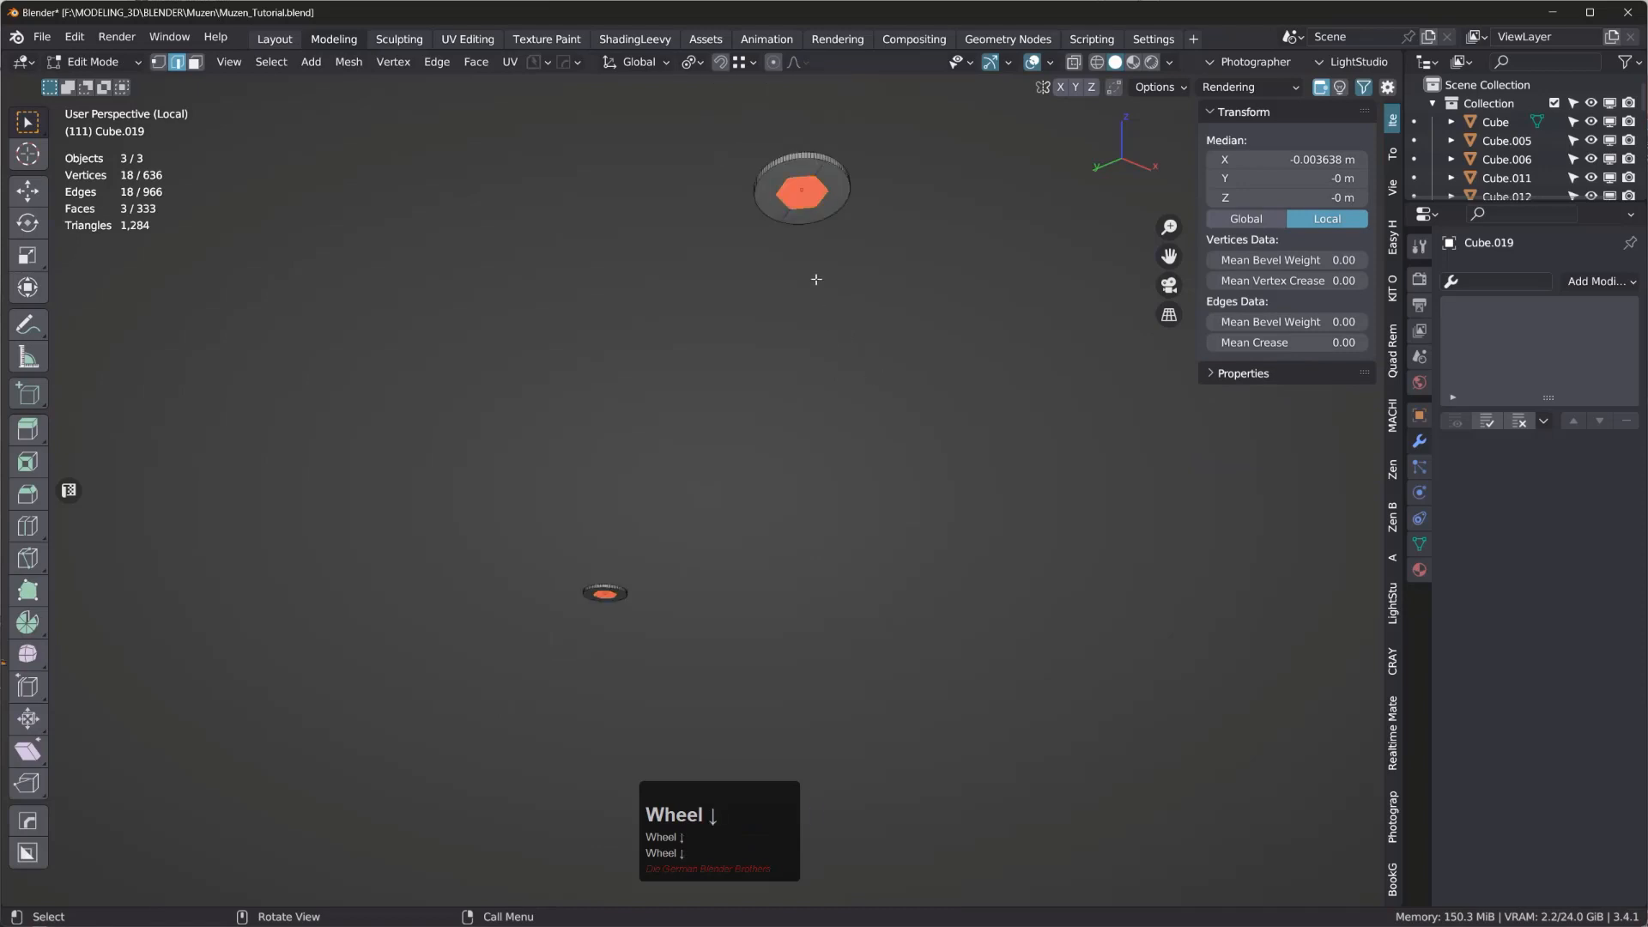
pyautogui.click(804, 201)
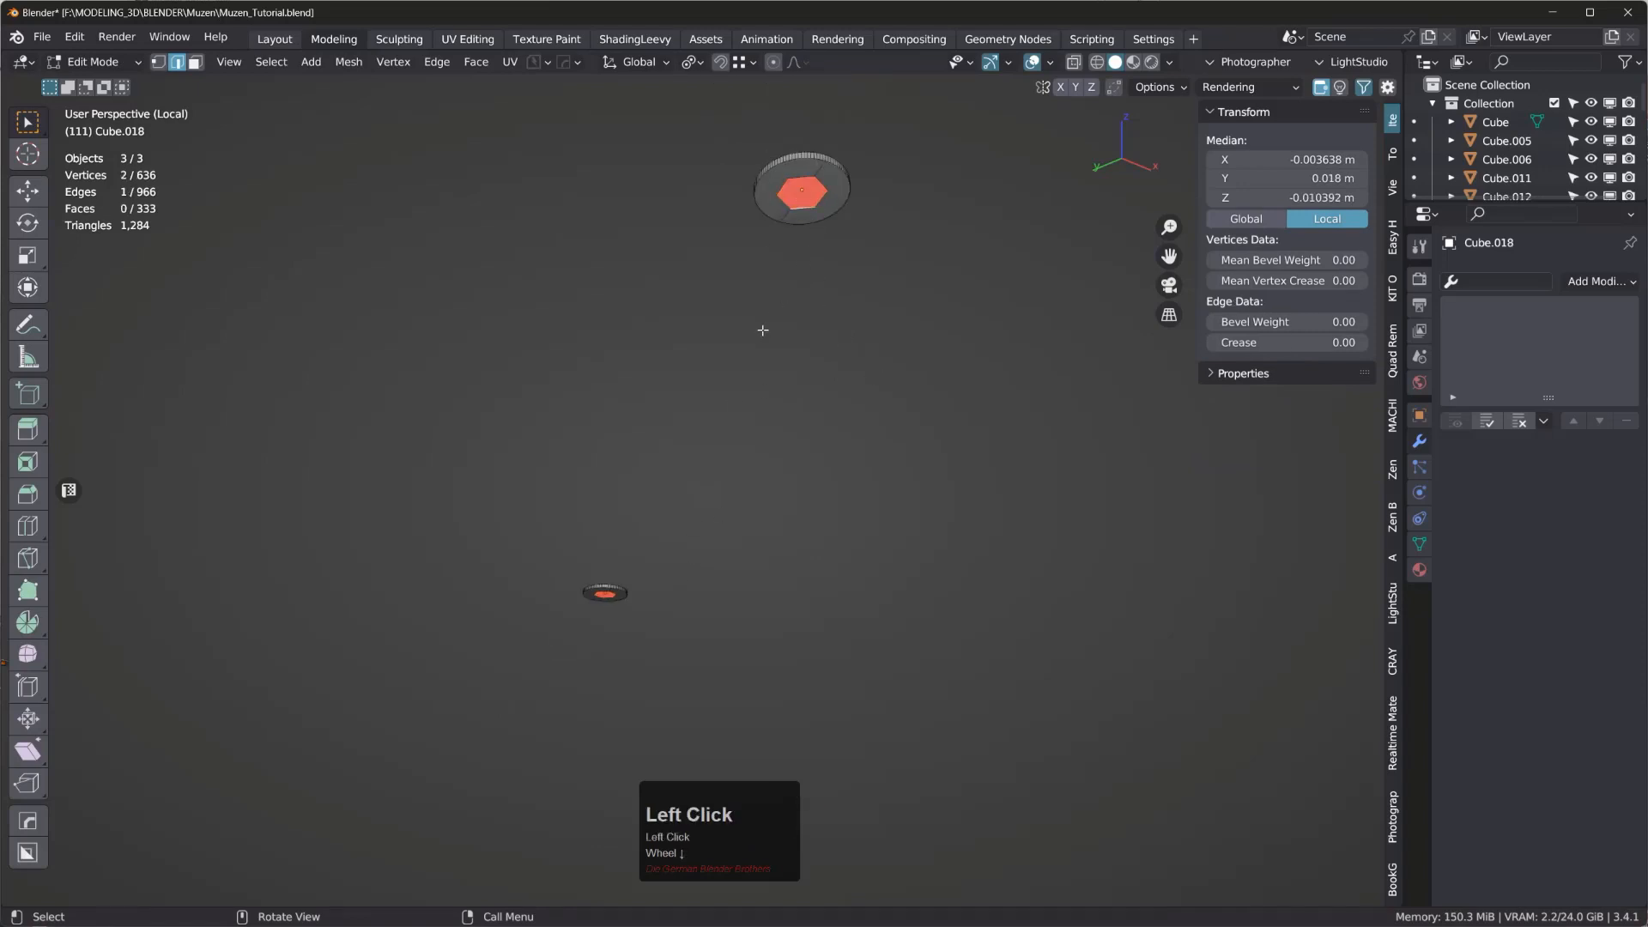
pyautogui.moveTo(799, 243); pyautogui.dragTo(753, 359, button='middle')
pyautogui.scroll(-2, 730, 283)
pyautogui.moveTo(729, 283); pyautogui.dragTo(754, 415, button='middle')
pyautogui.scroll(3, 639, 340)
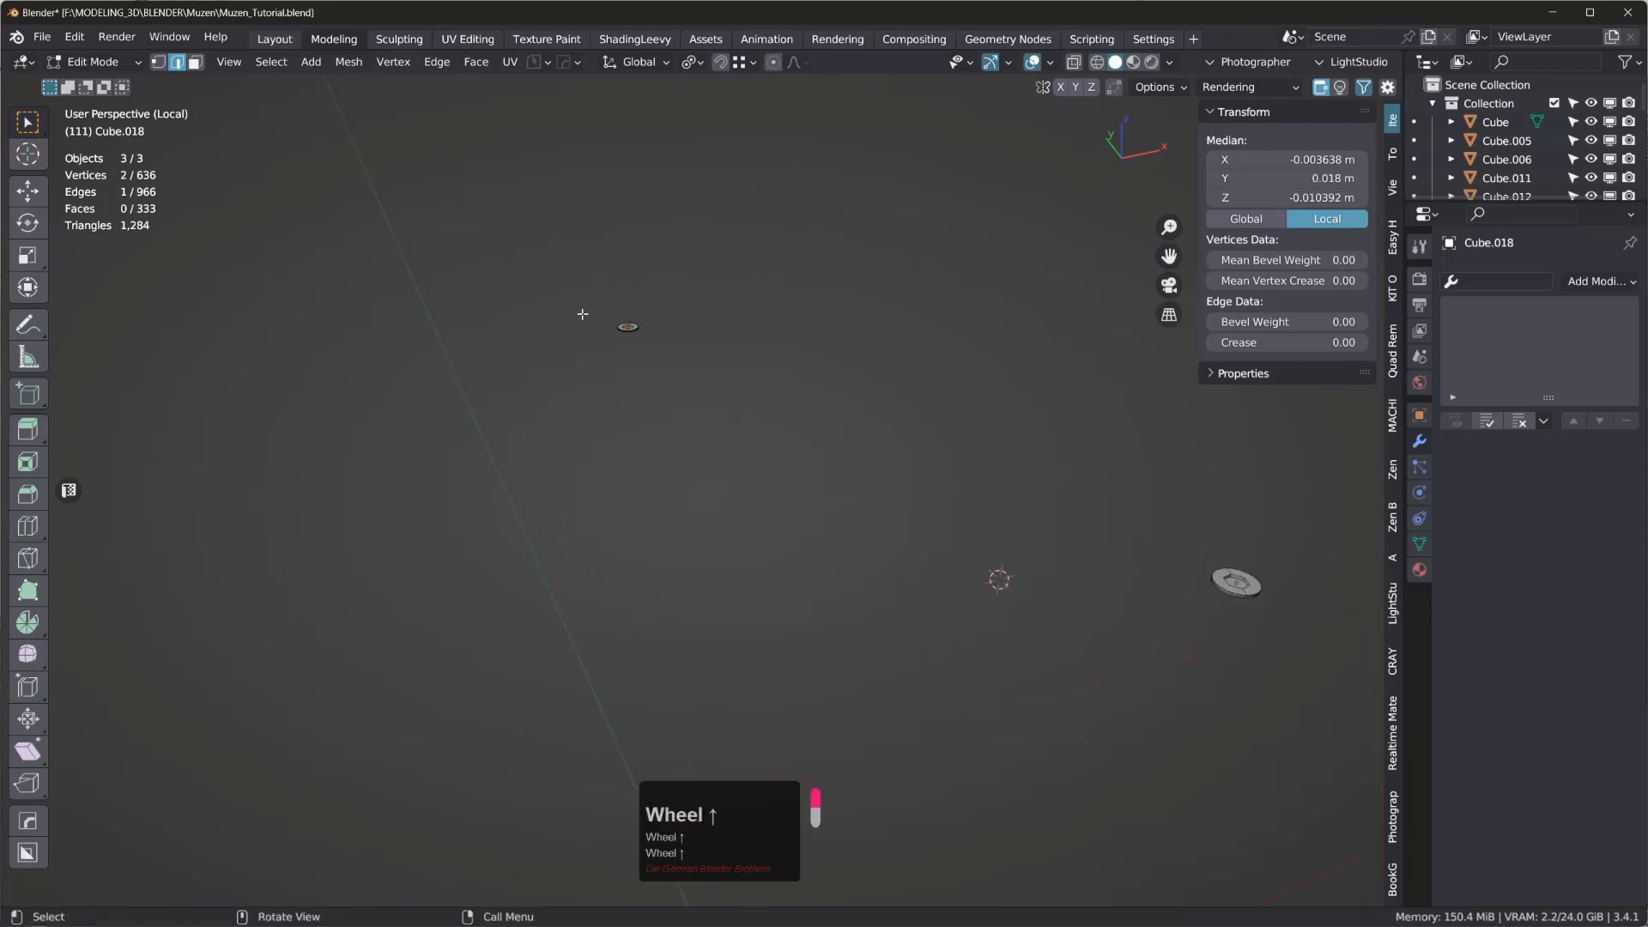
pyautogui.scroll(2, 638, 340)
pyautogui.middleClick(642, 345)
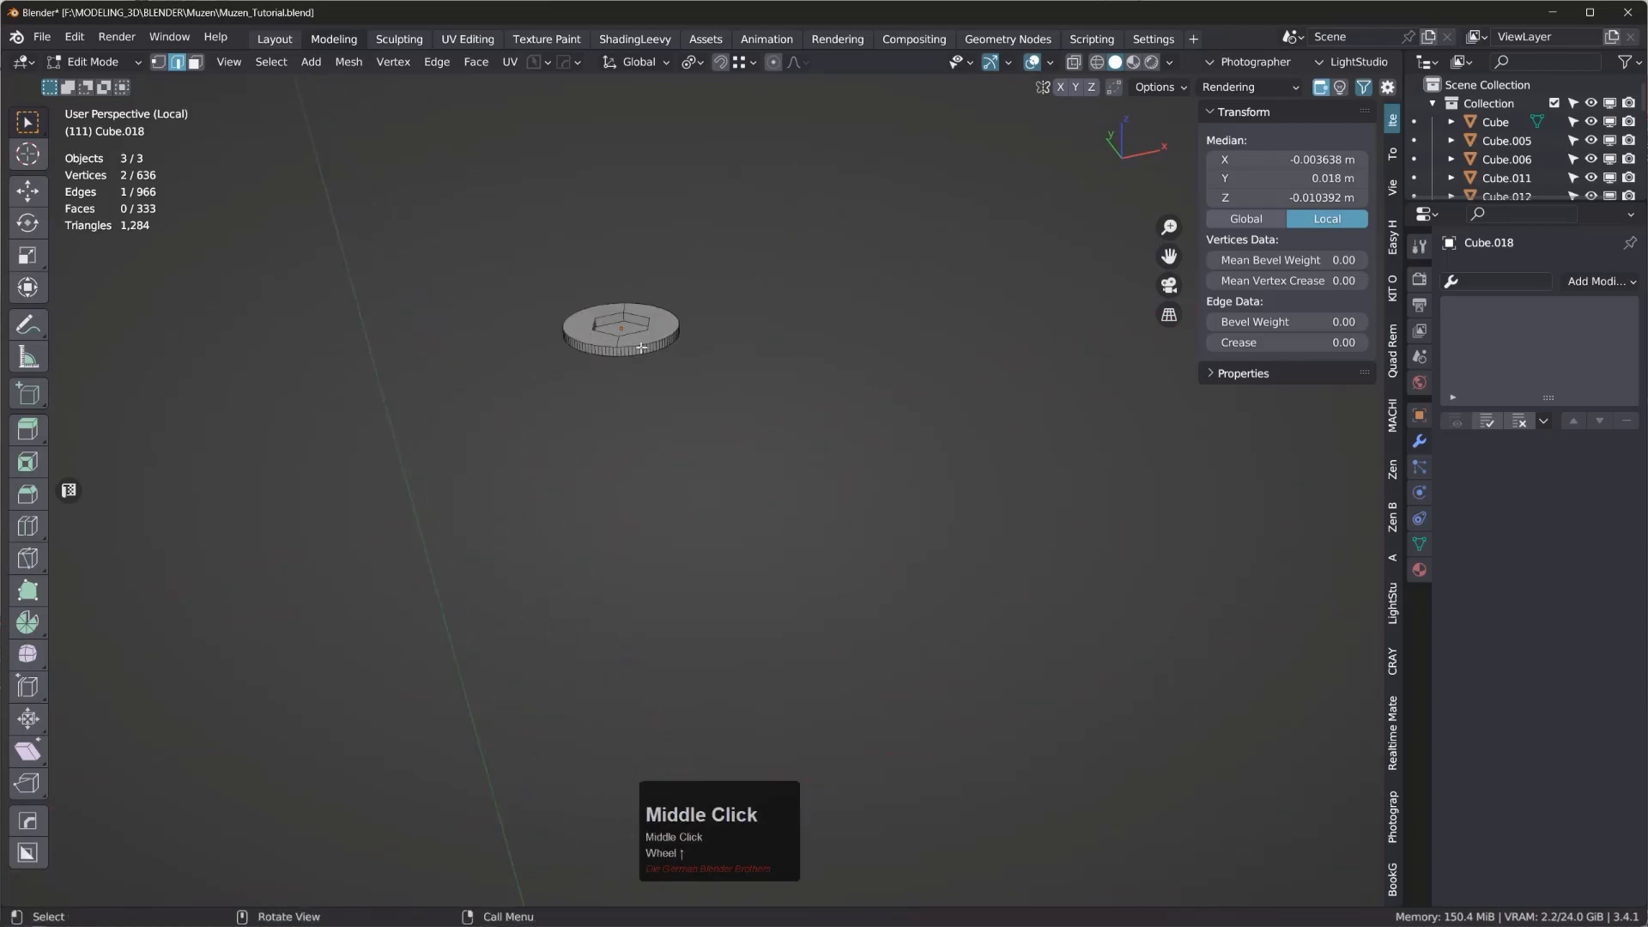
pyautogui.press('KP_Divide')
pyautogui.press('Tab')
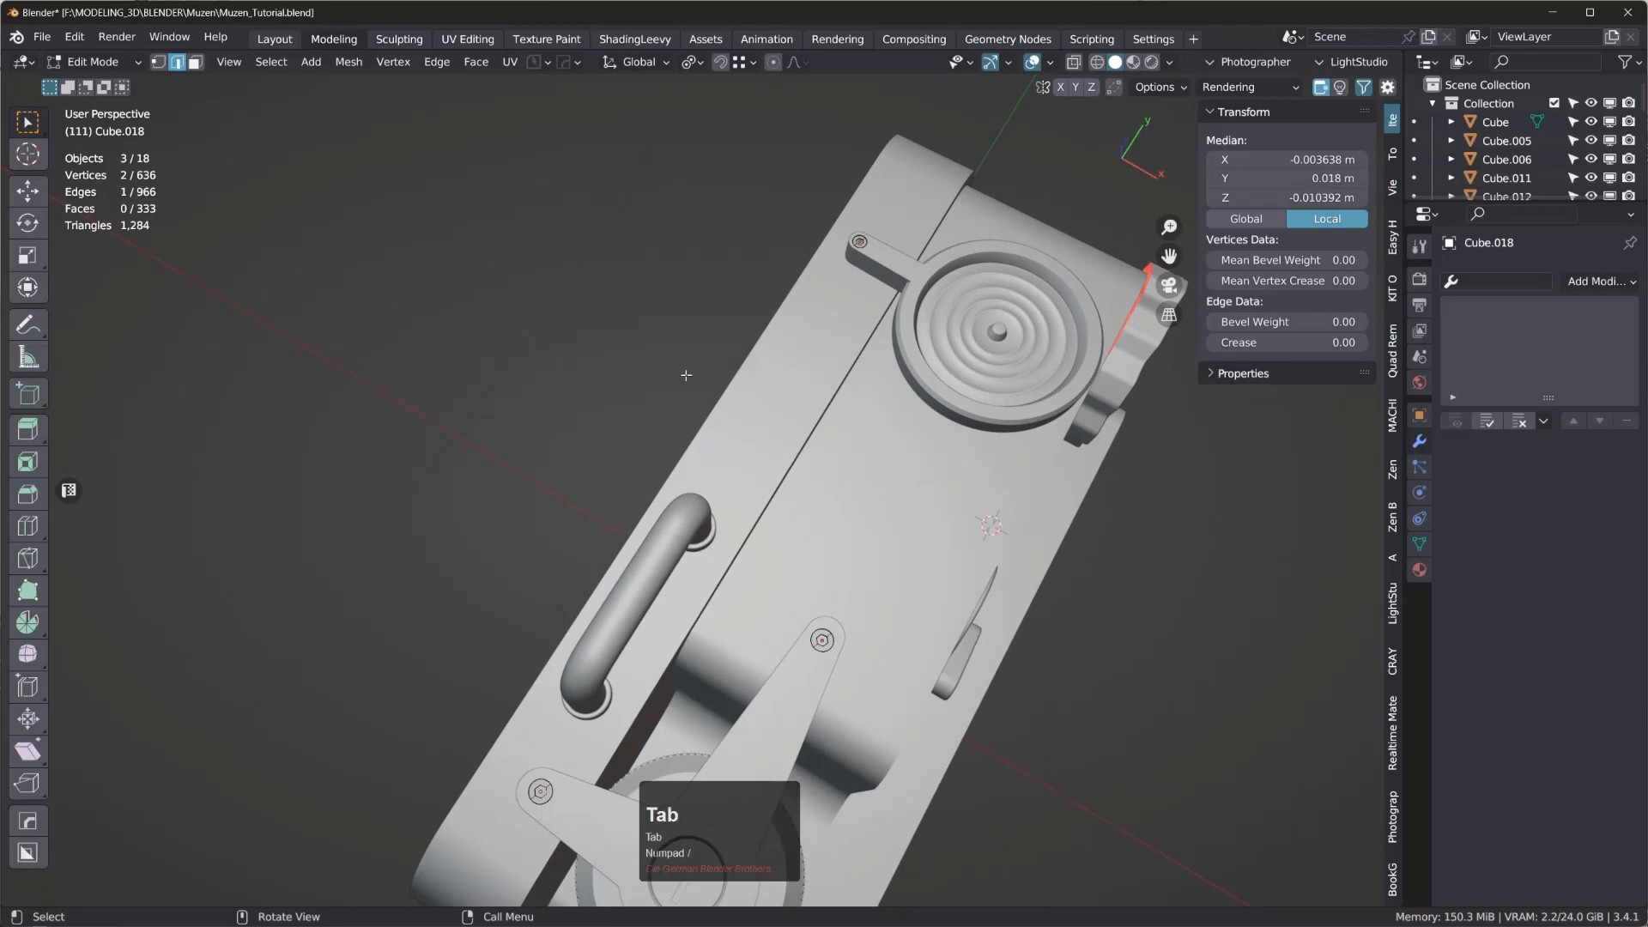
# - Enable Cavity shading in the viewport for the whole speaker model
pyautogui.scroll(-3, 811, 523)
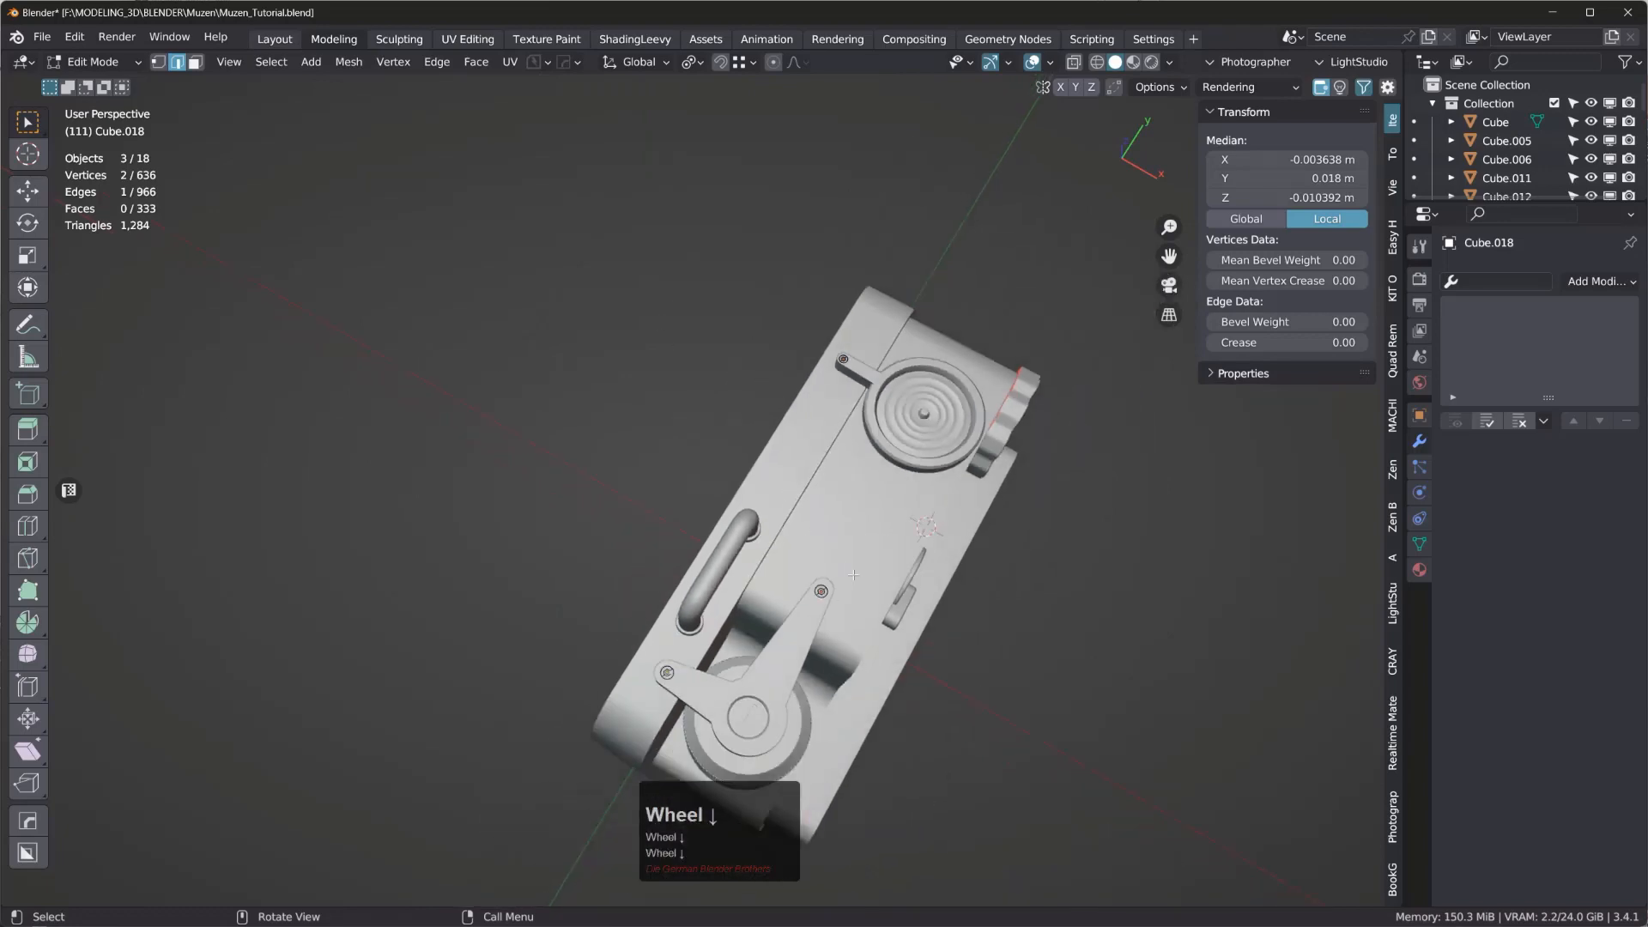
pyautogui.moveTo(815, 533); pyautogui.dragTo(737, 388, button='middle')
pyautogui.keyDown('shift'); pyautogui.middleClick(832, 657); pyautogui.keyUp('shift')
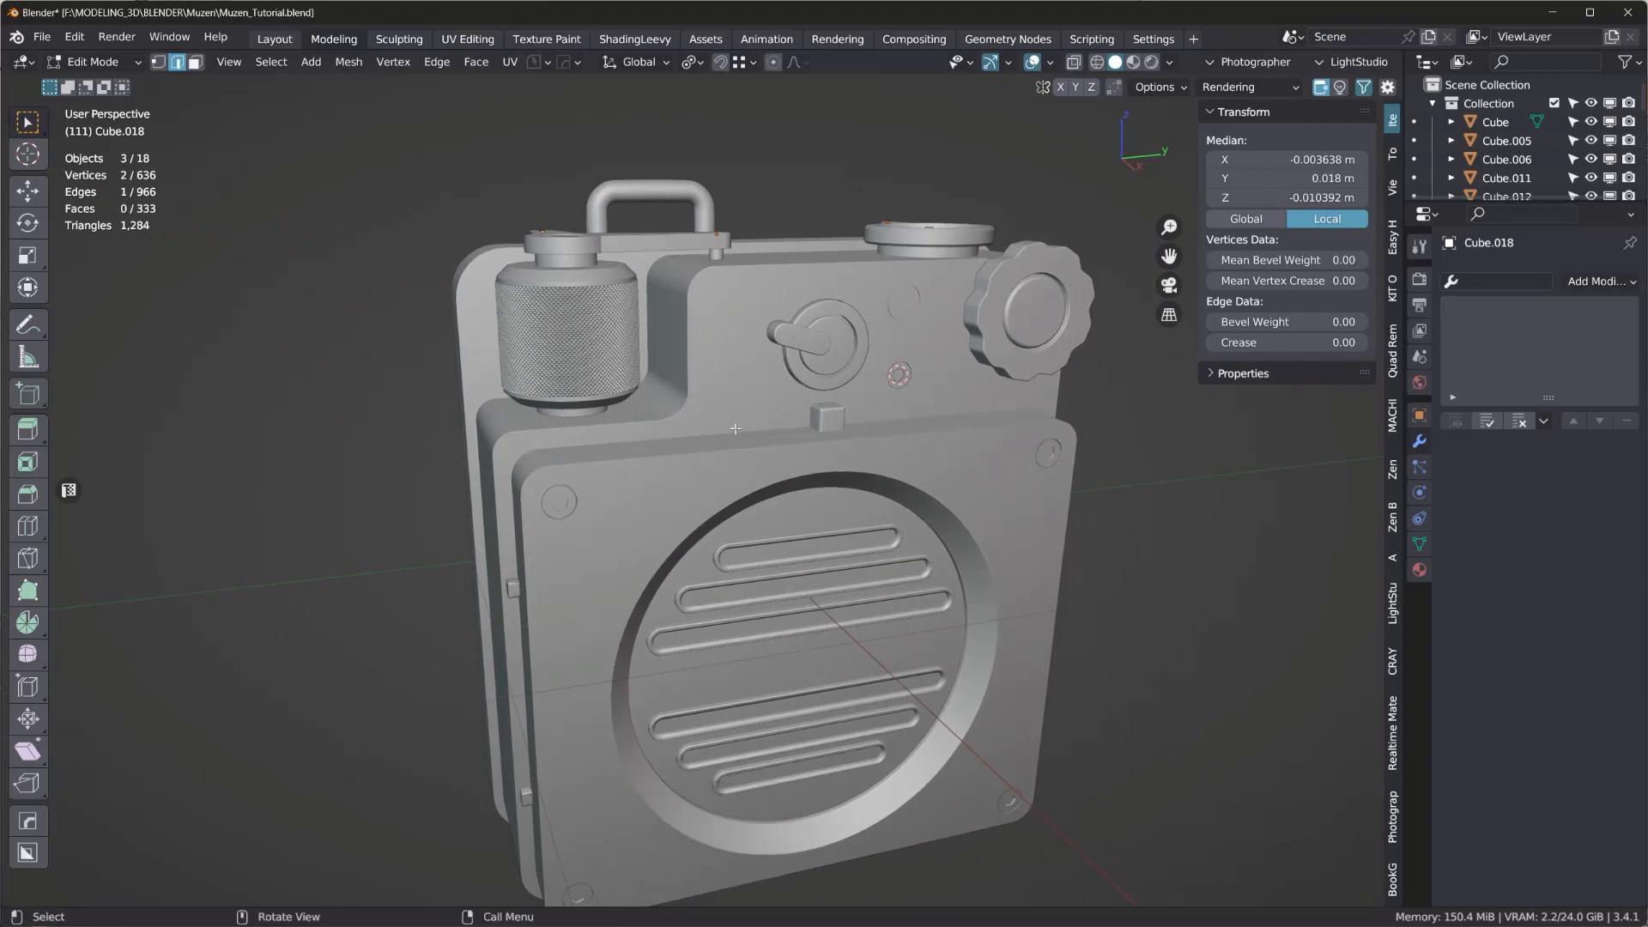
pyautogui.moveTo(888, 372); pyautogui.dragTo(828, 361, button='middle')
pyautogui.click(1164, 65)
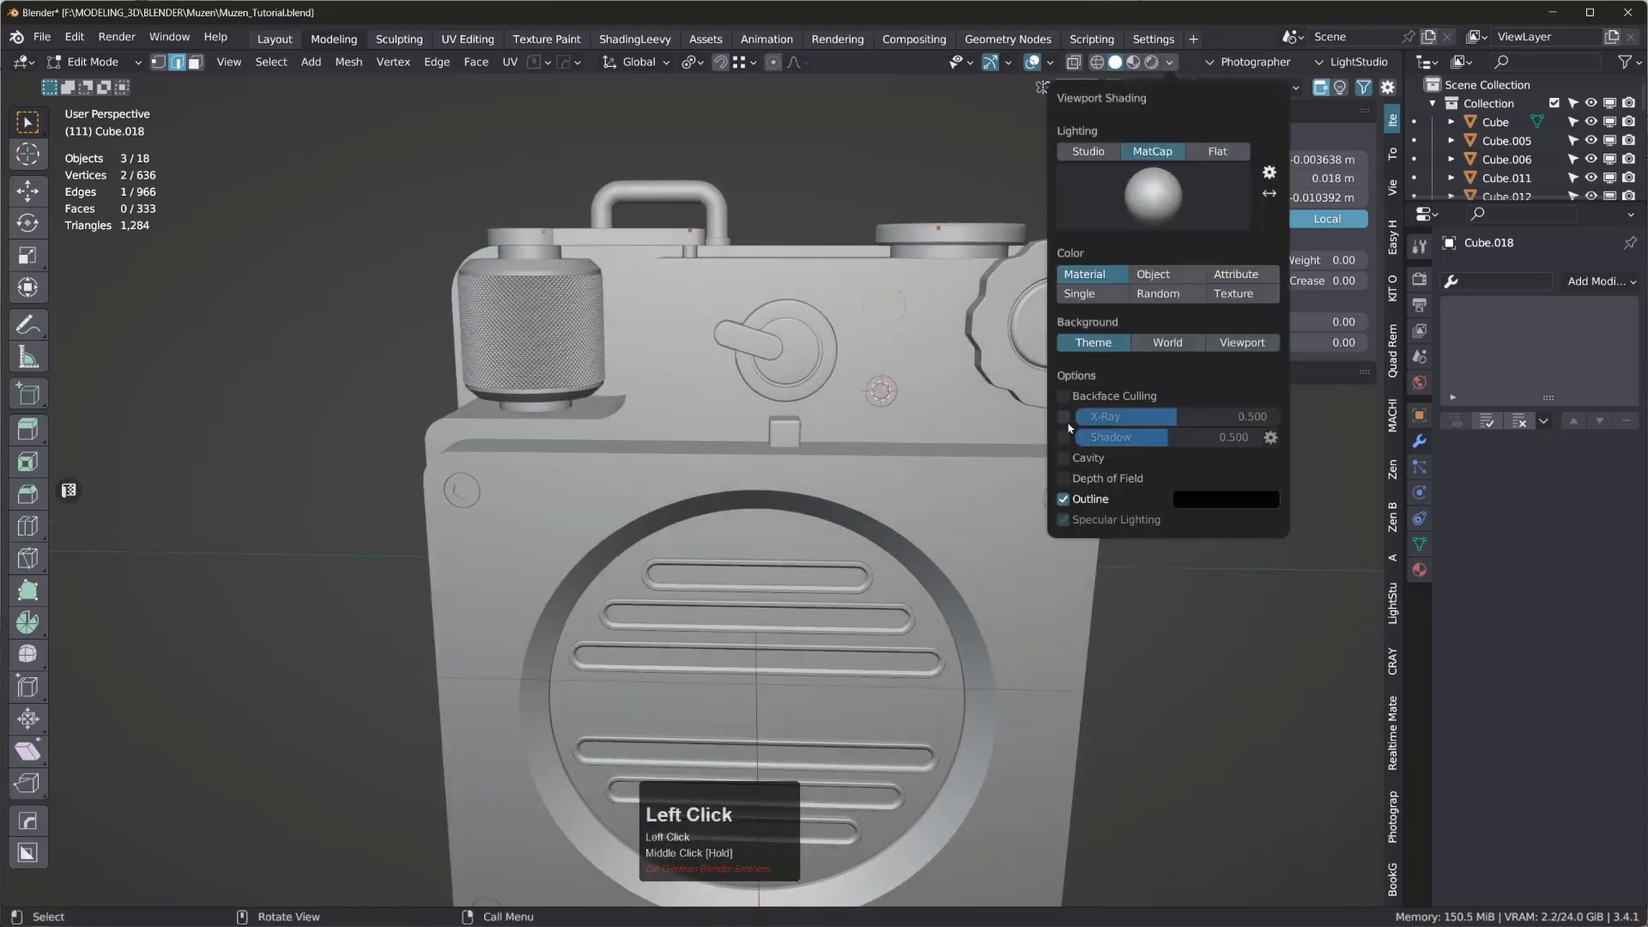
pyautogui.click(1063, 457)
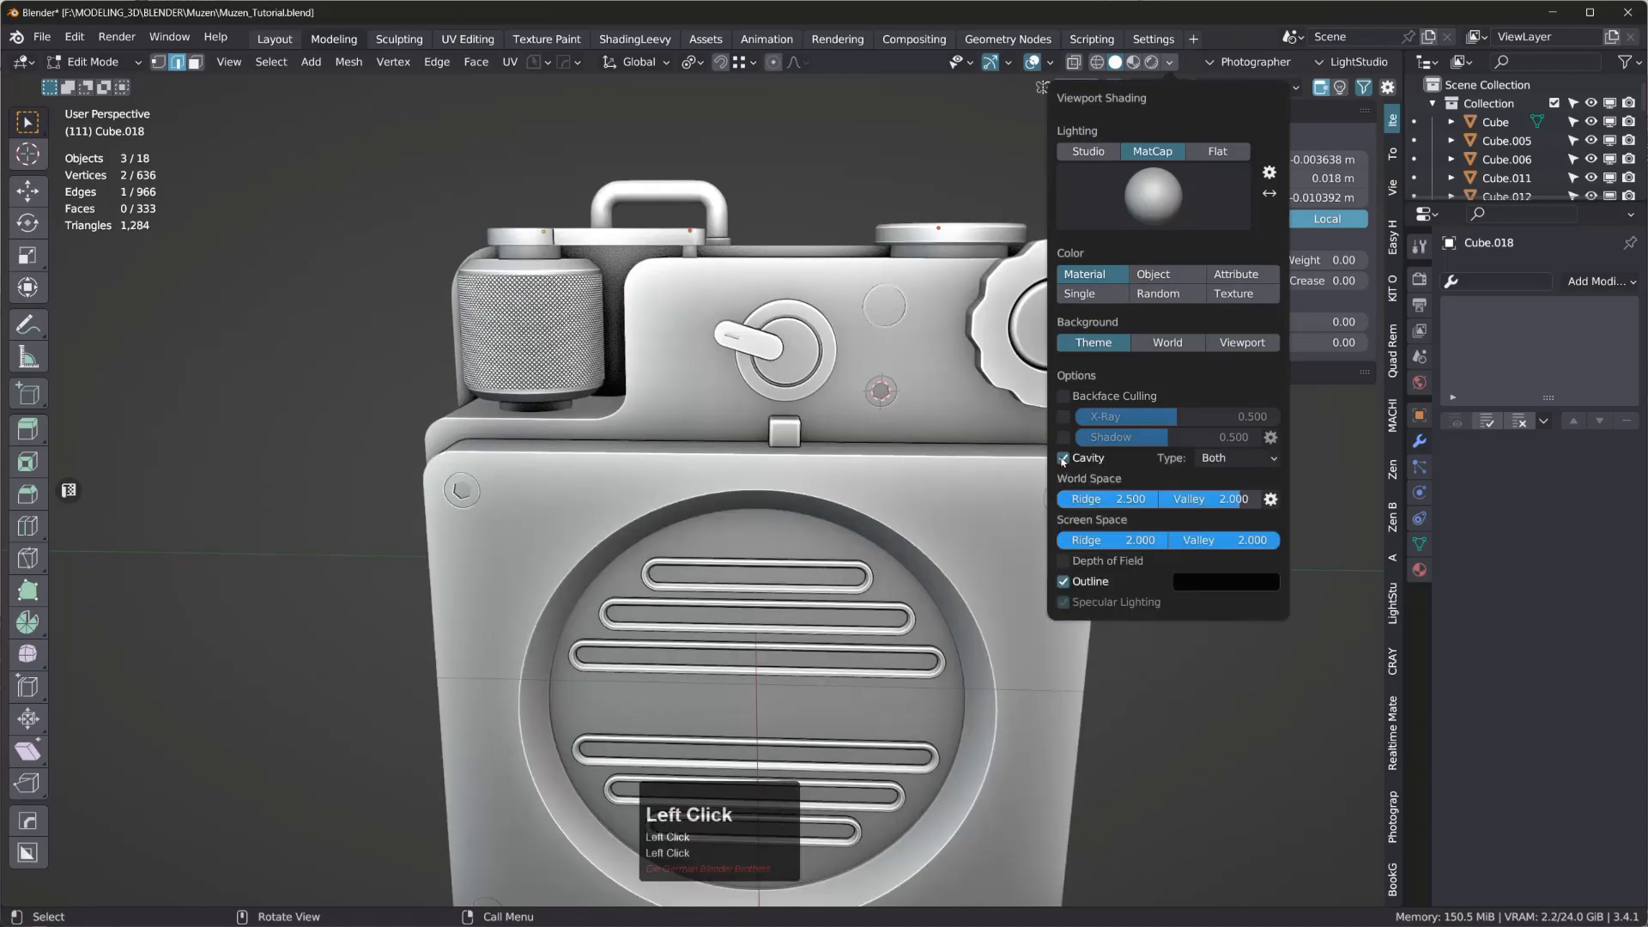
pyautogui.scroll(-2, 844, 429)
pyautogui.moveTo(845, 408); pyautogui.dragTo(820, 445, button='middle')
pyautogui.scroll(1, 868, 386)
pyautogui.scroll(-2, 794, 385)
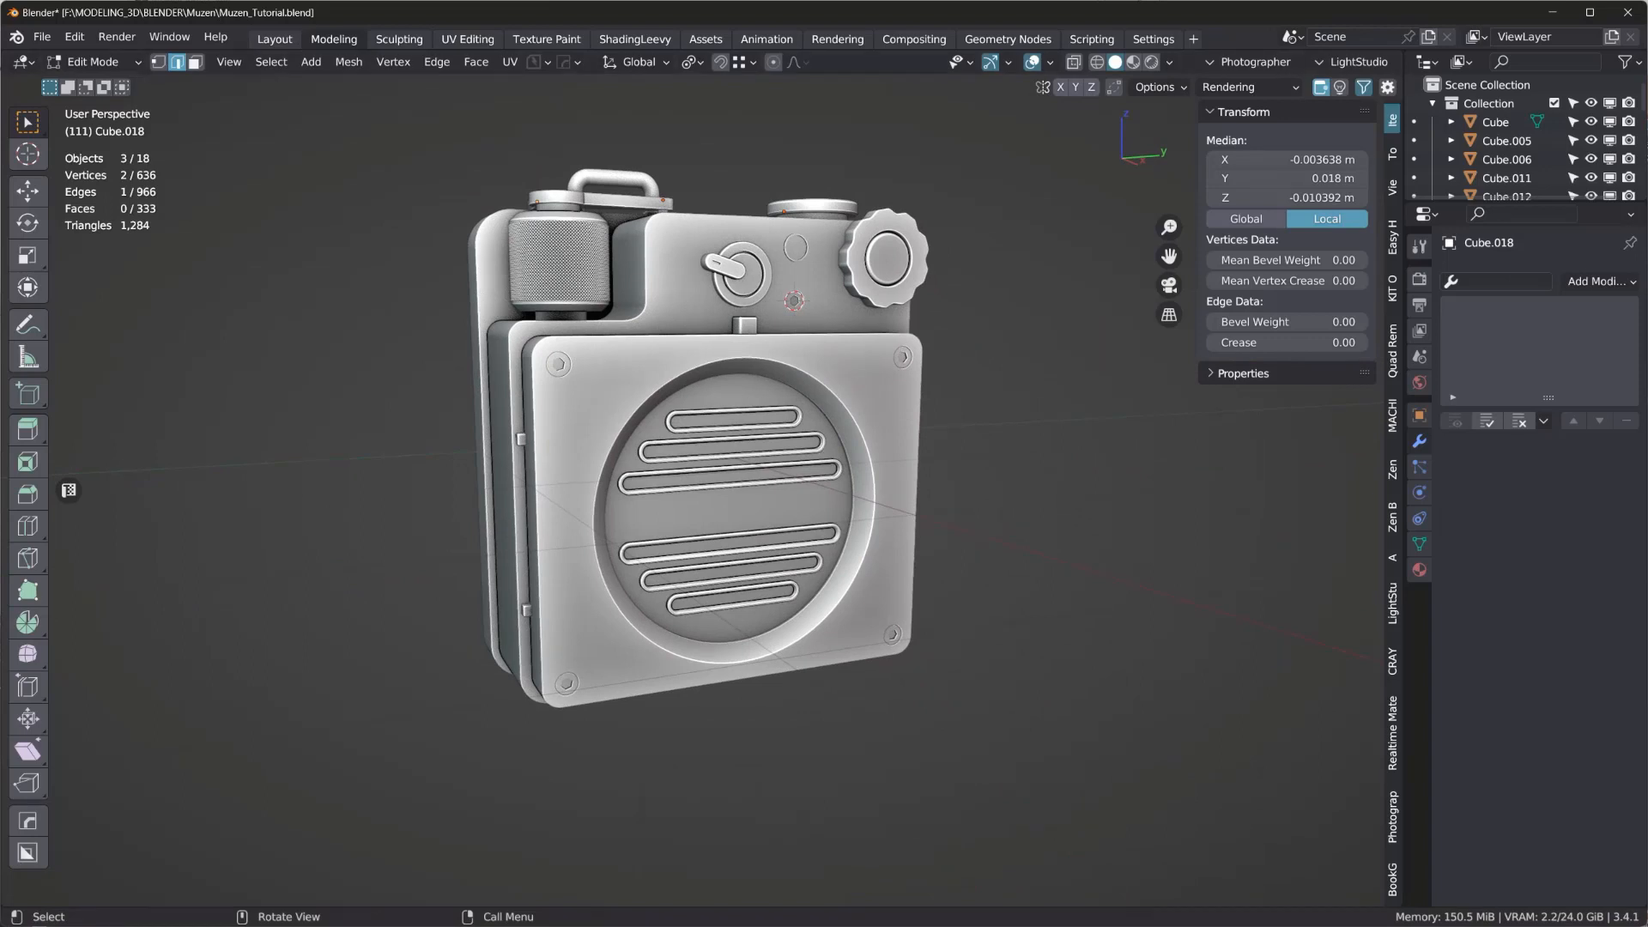
# - Switch to the browser showing the Die German Blender Brothers YouTube channel and pause its featured video
pyautogui.click(510, 598)
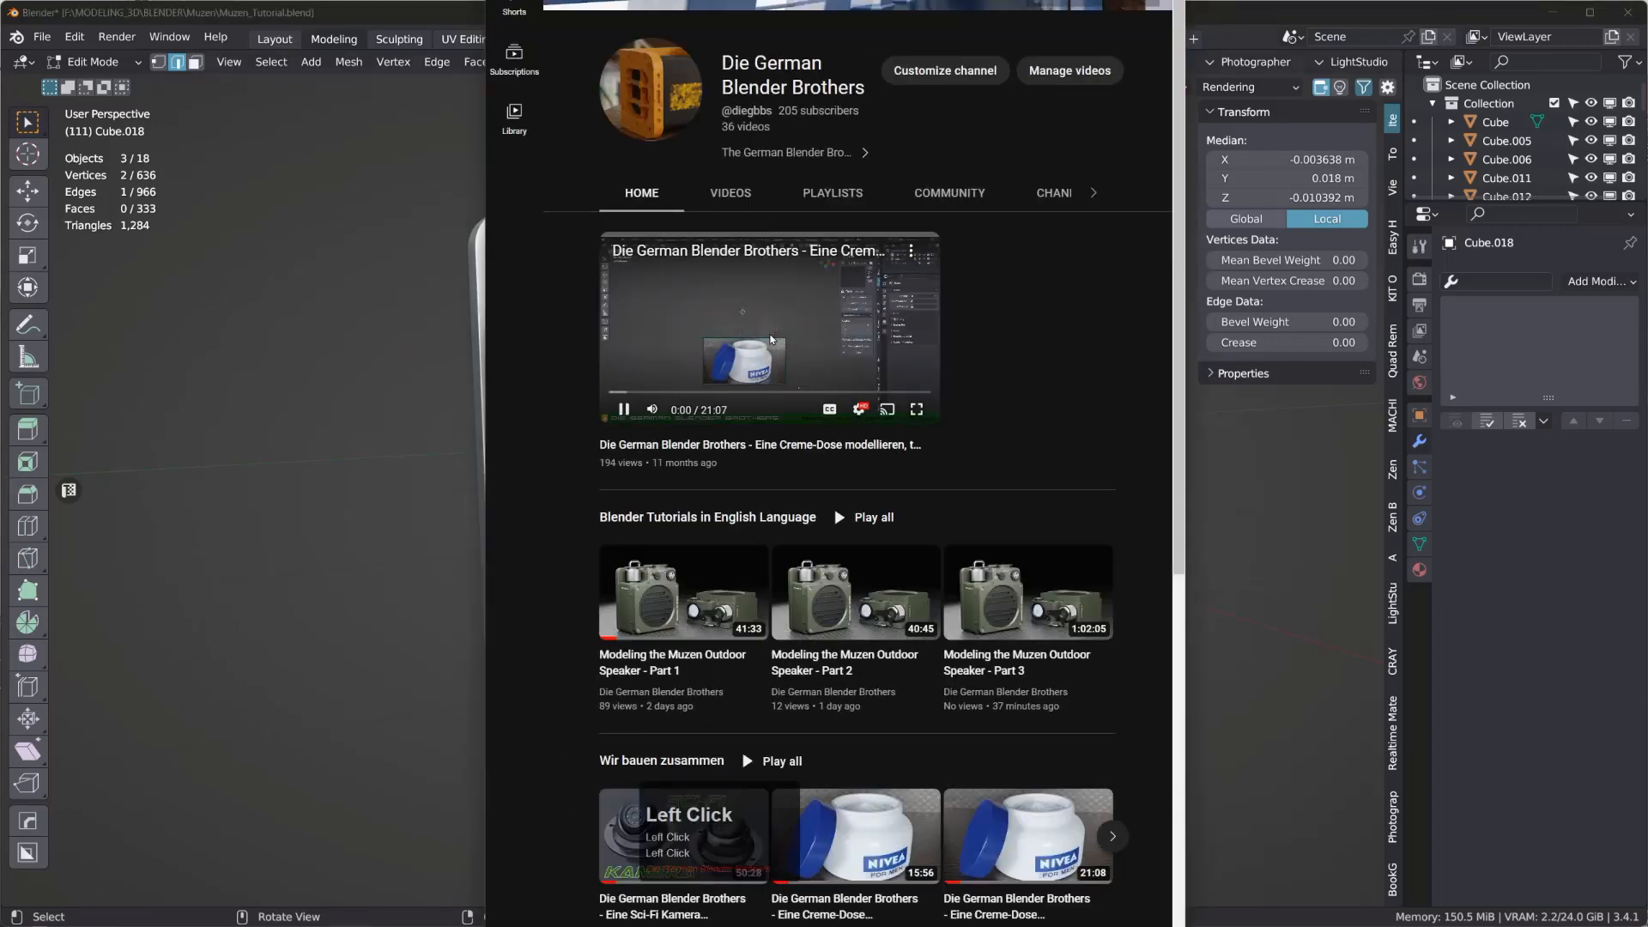
pyautogui.click(771, 339)
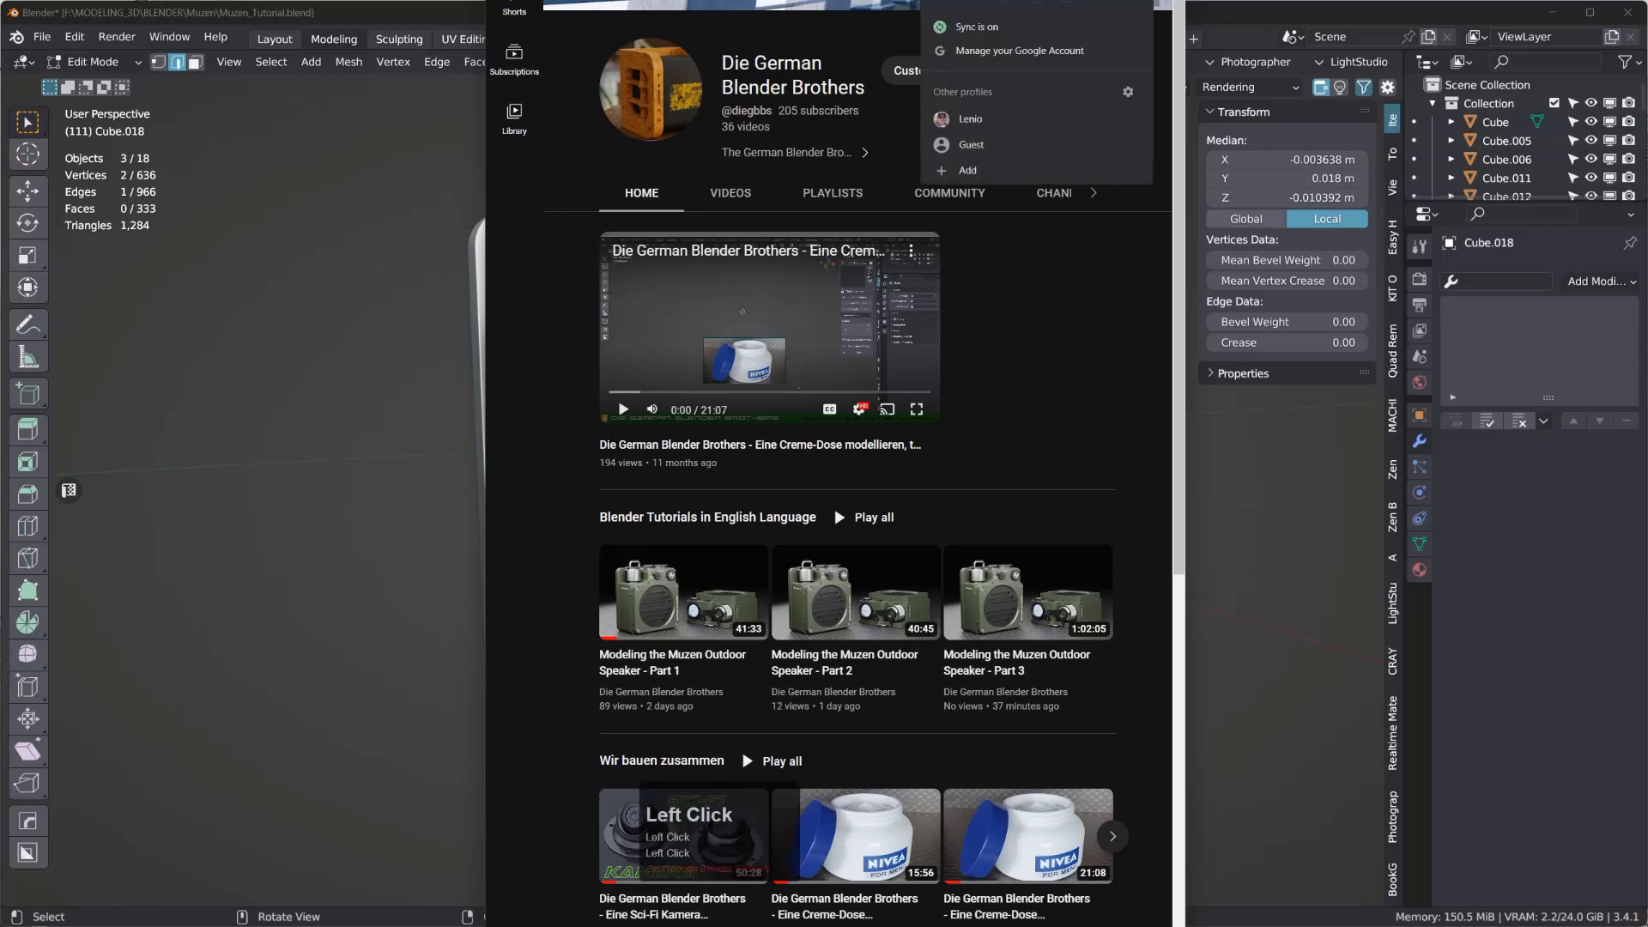
# - Switch to the other browser profile and view the MUZEN Wild Mini Rugged Outdoor speaker's product page for reference, then put the browser away
pyautogui.click(982, 120)
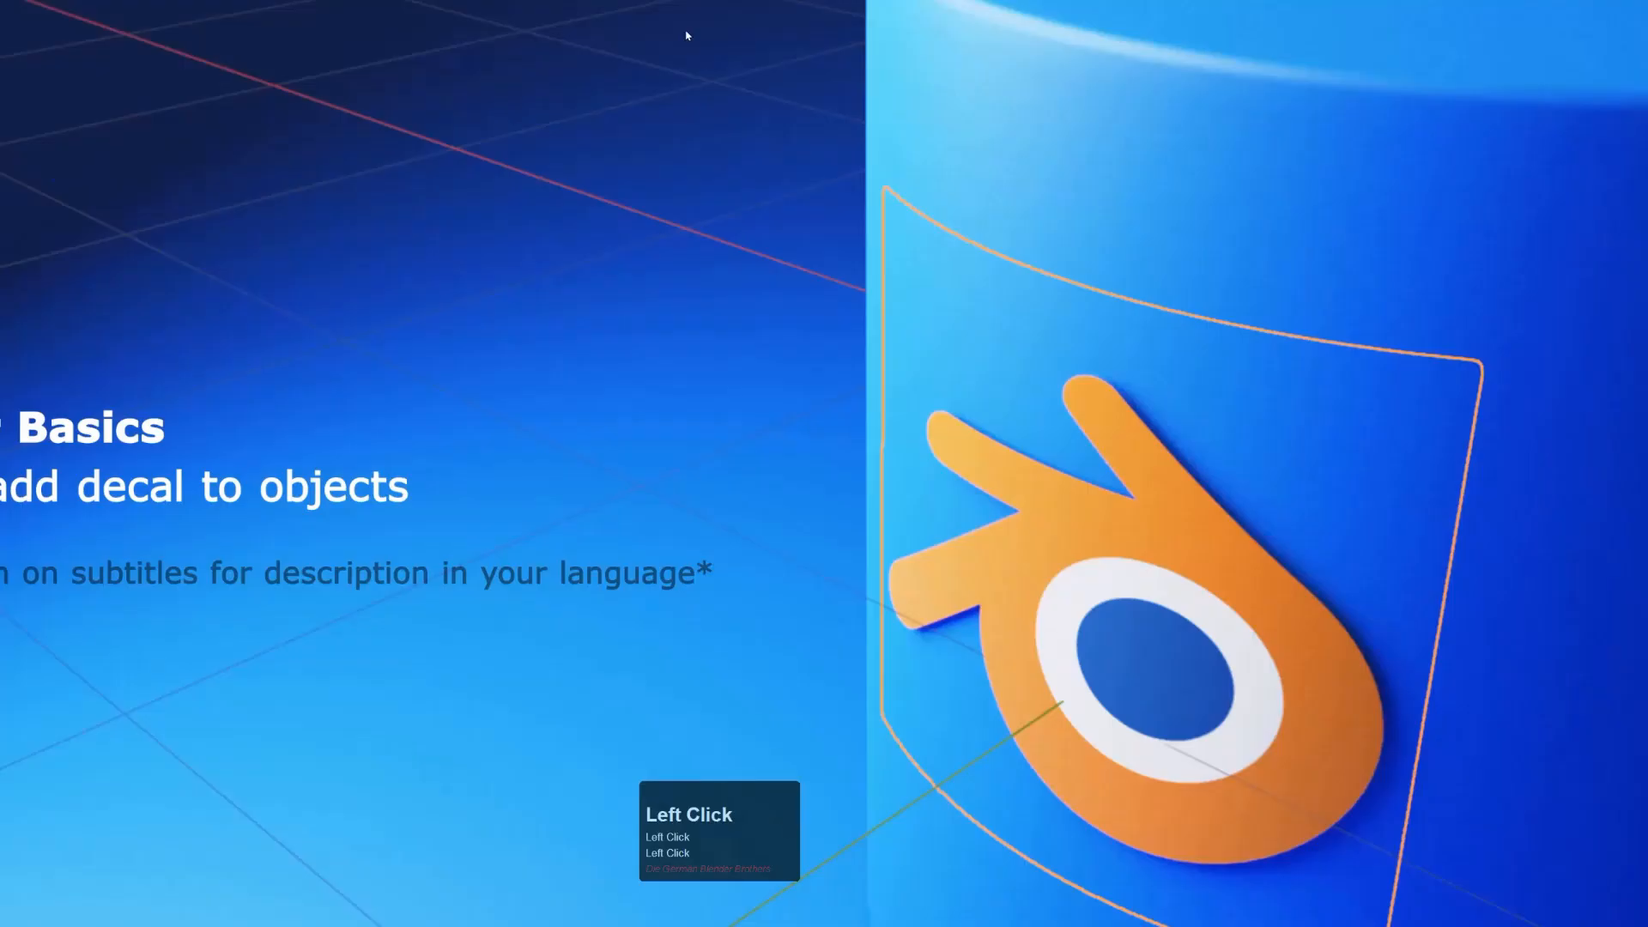
pyautogui.click(687, 36)
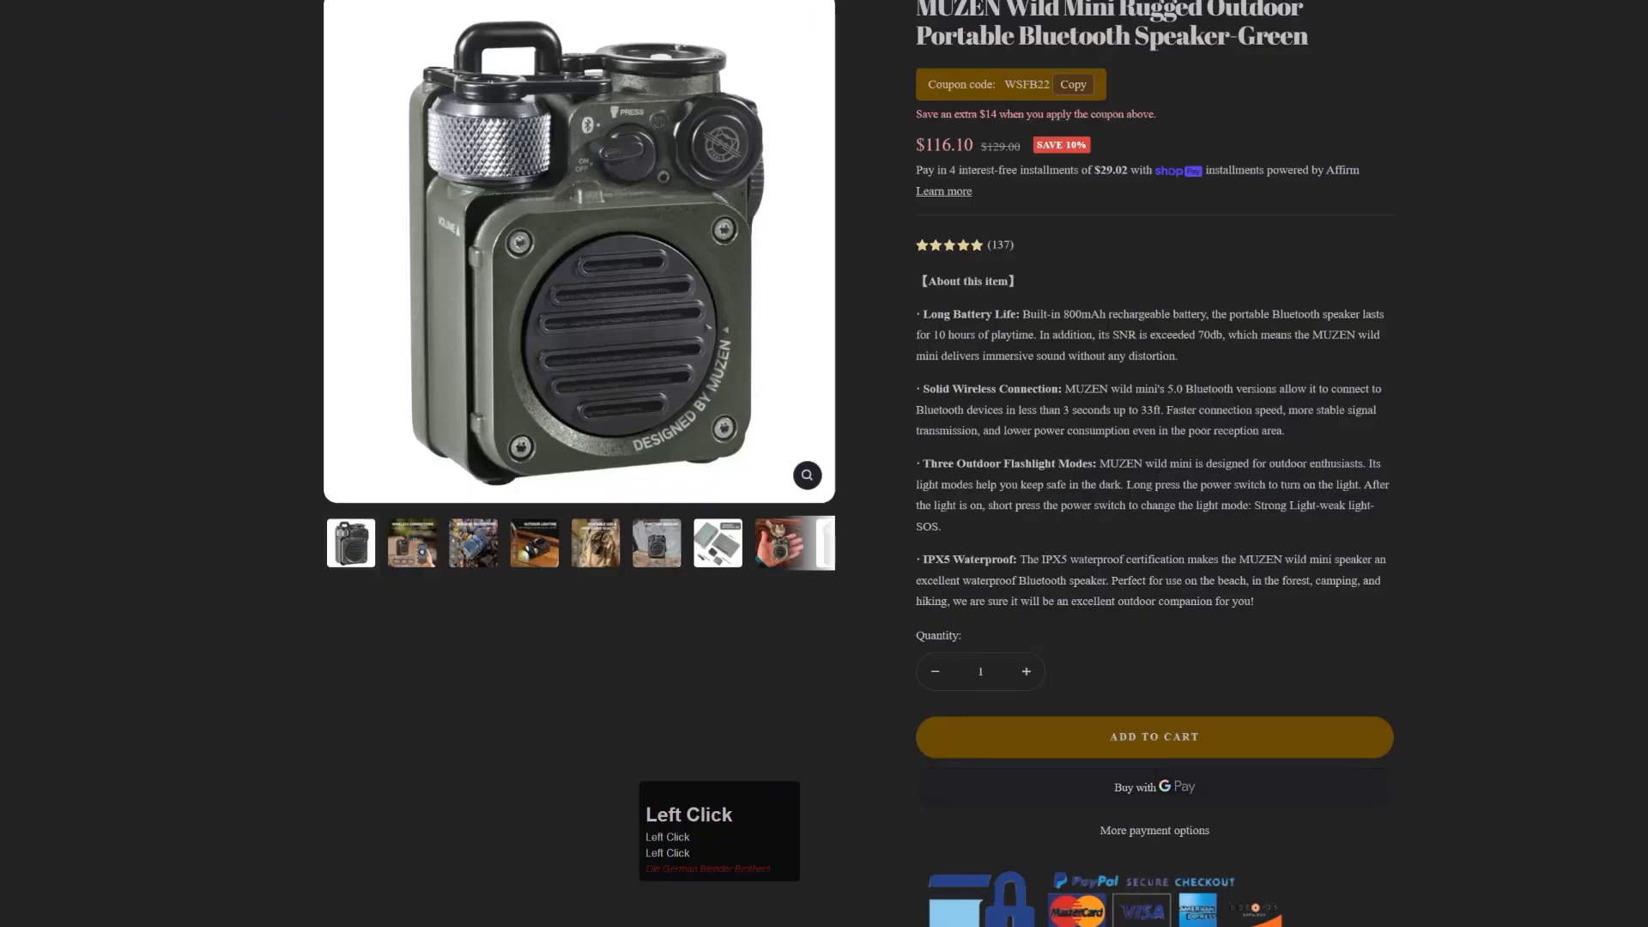
pyautogui.press('ctrl+super')
pyautogui.press('ctrl+super+z')
pyautogui.click(1107, 76)
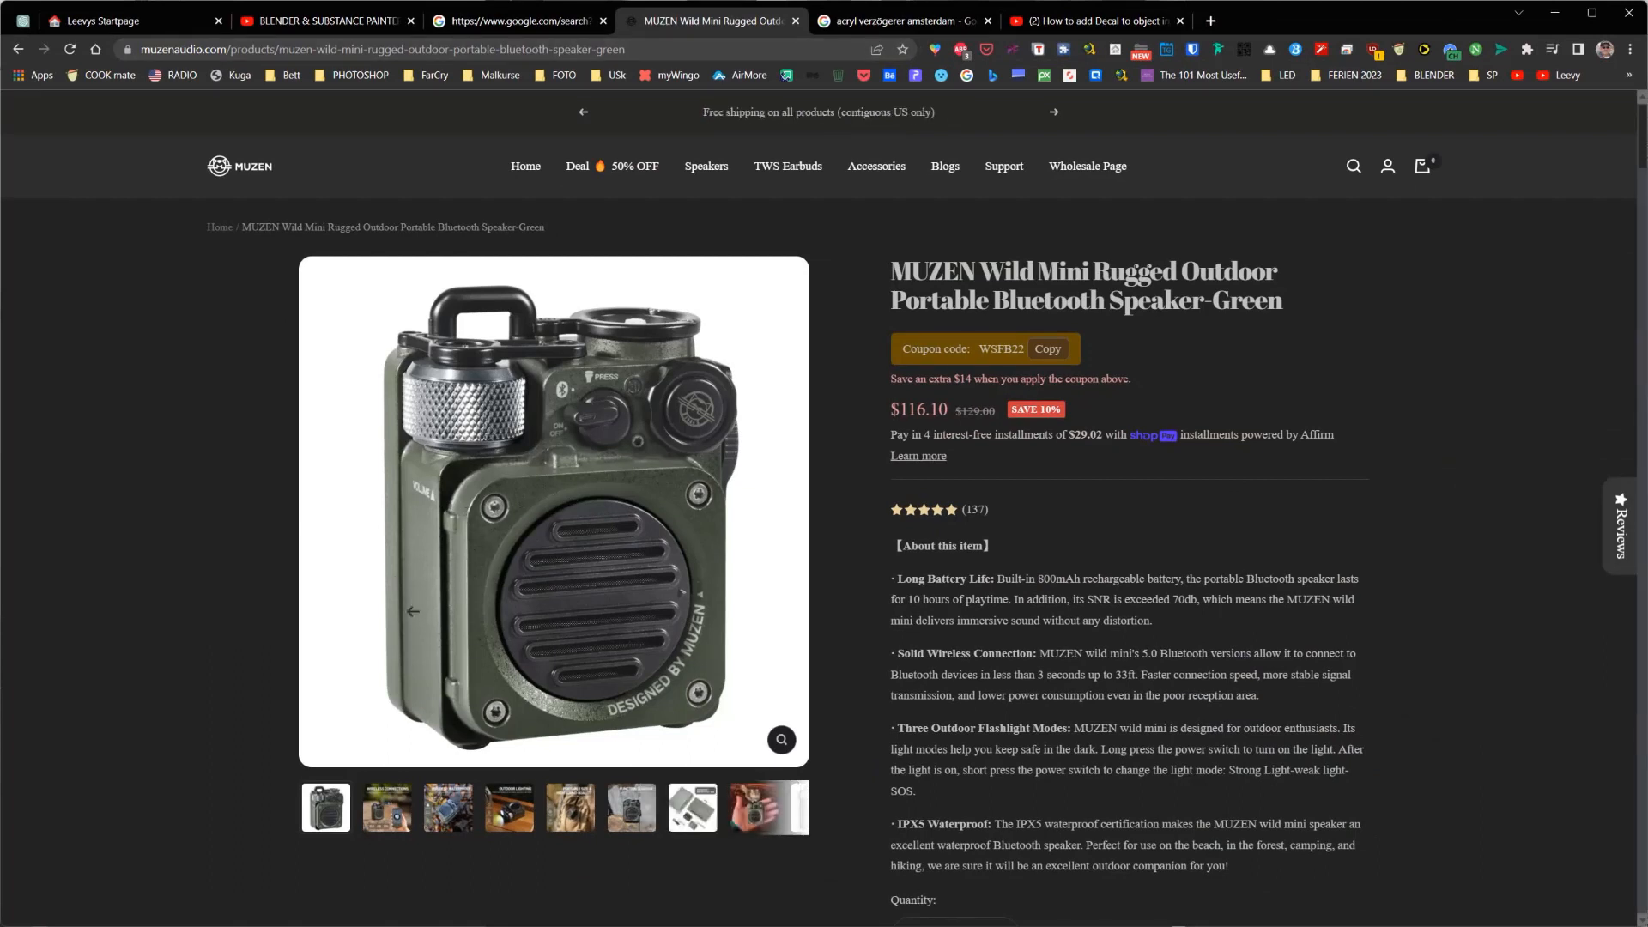
pyautogui.scroll(3, 412, 611)
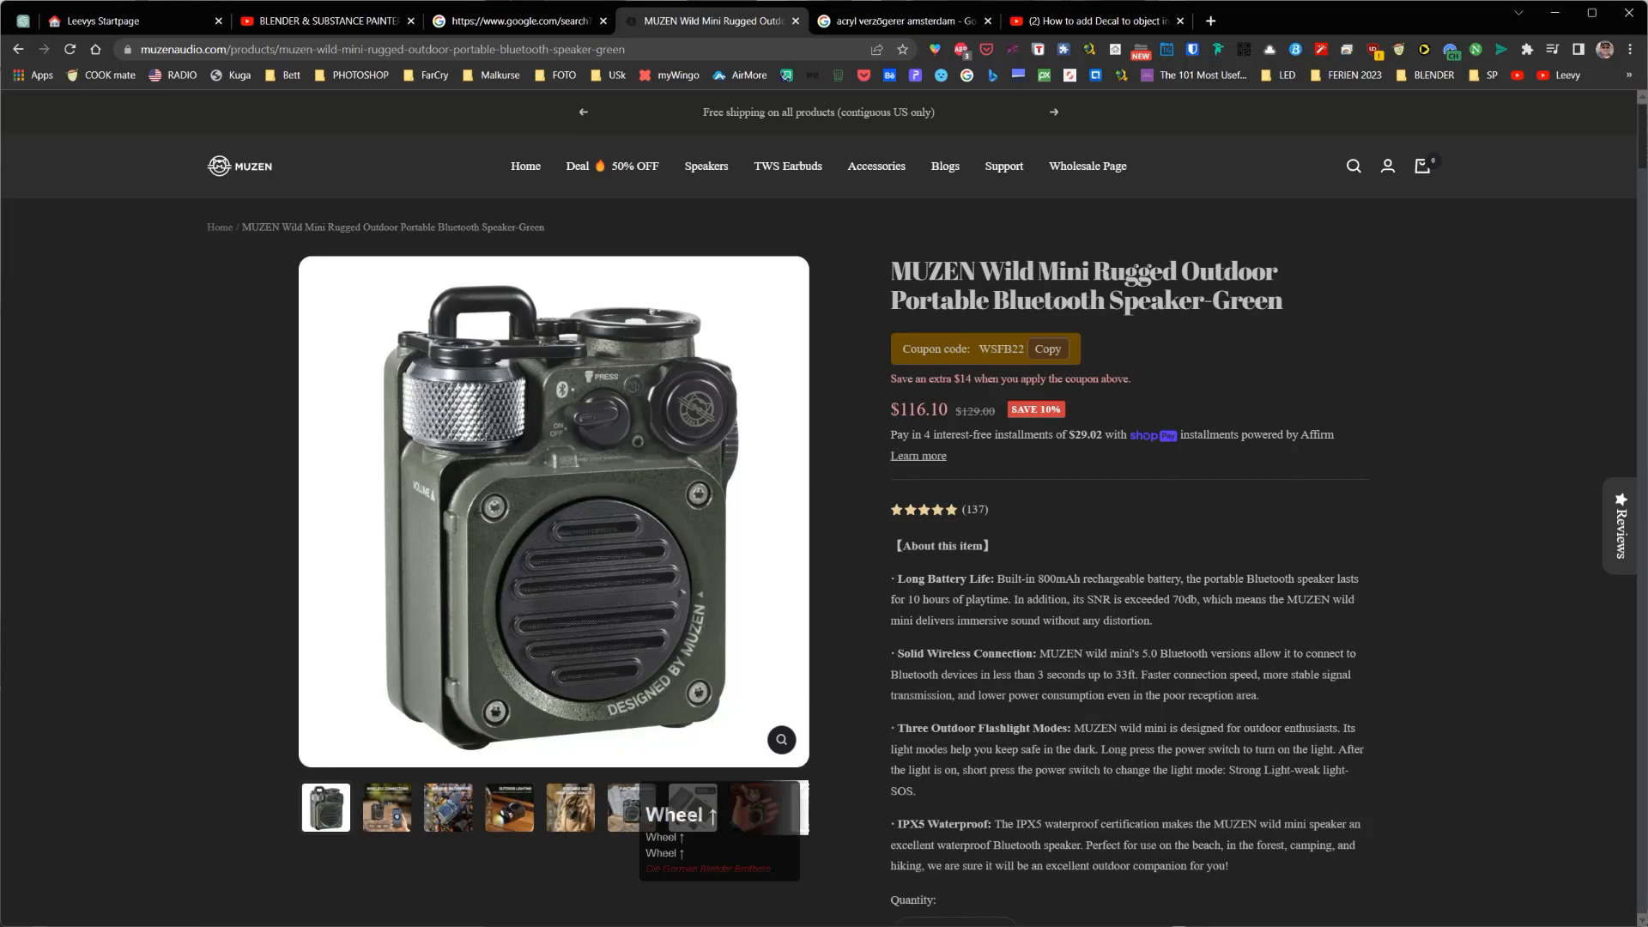
pyautogui.scroll(-1, 553, 515)
pyautogui.scroll(1, 554, 515)
pyautogui.click(1630, 14)
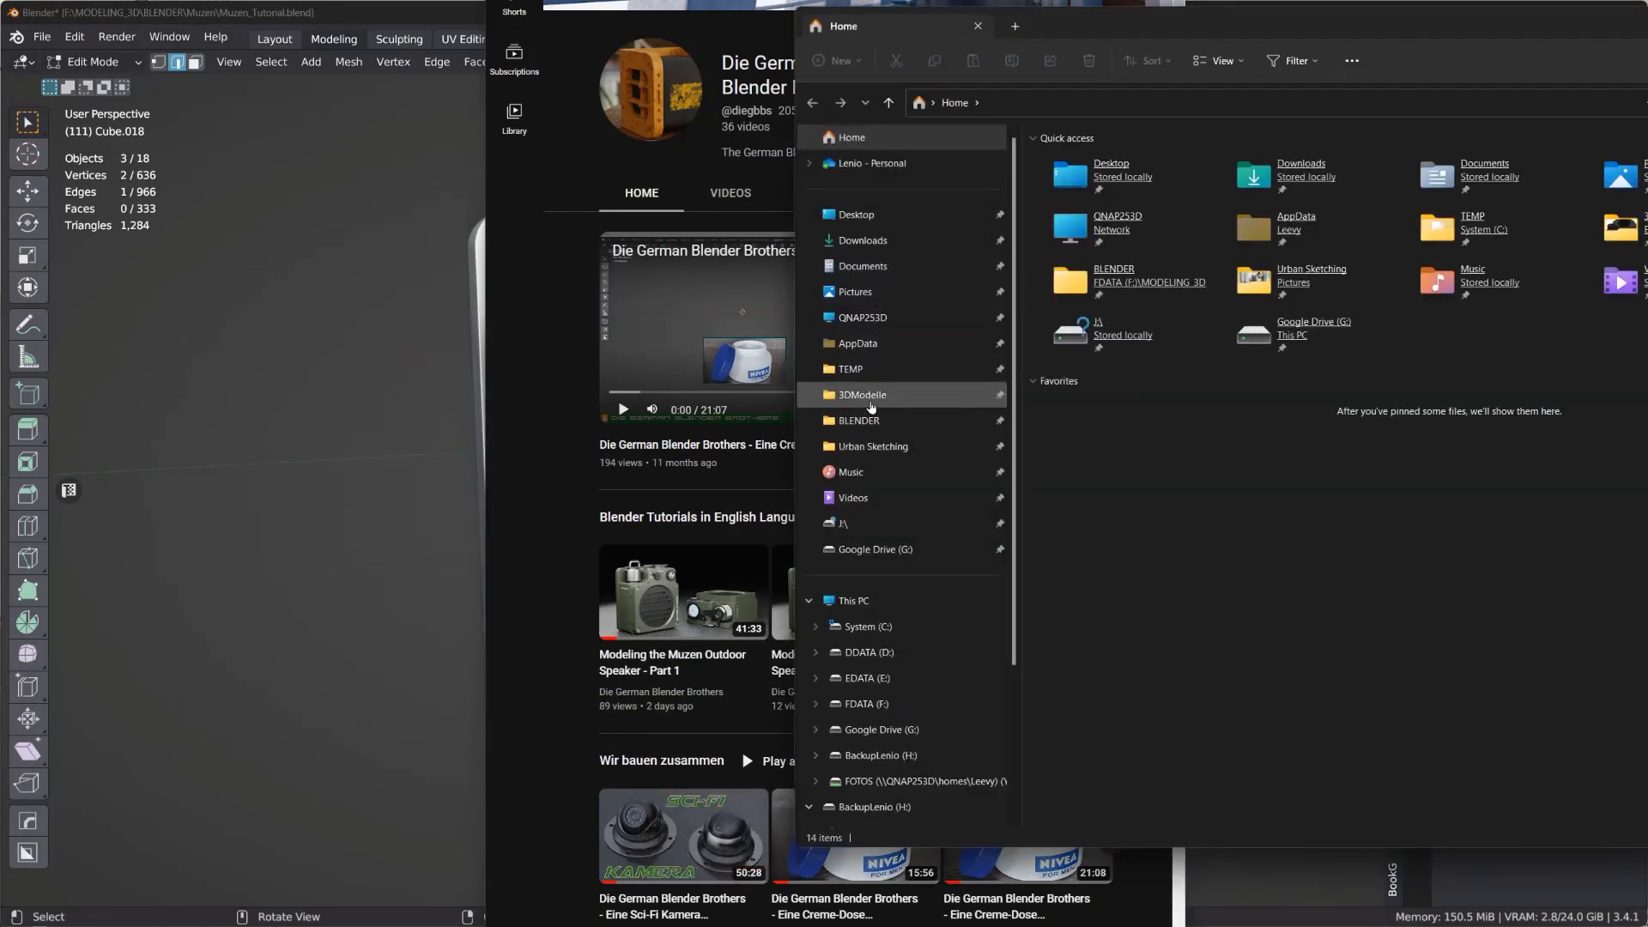
# - Open the Muzen_.jpg reference image from the 3DModelle folder, move it over the Blender window, and examine the green body
pyautogui.click(870, 401)
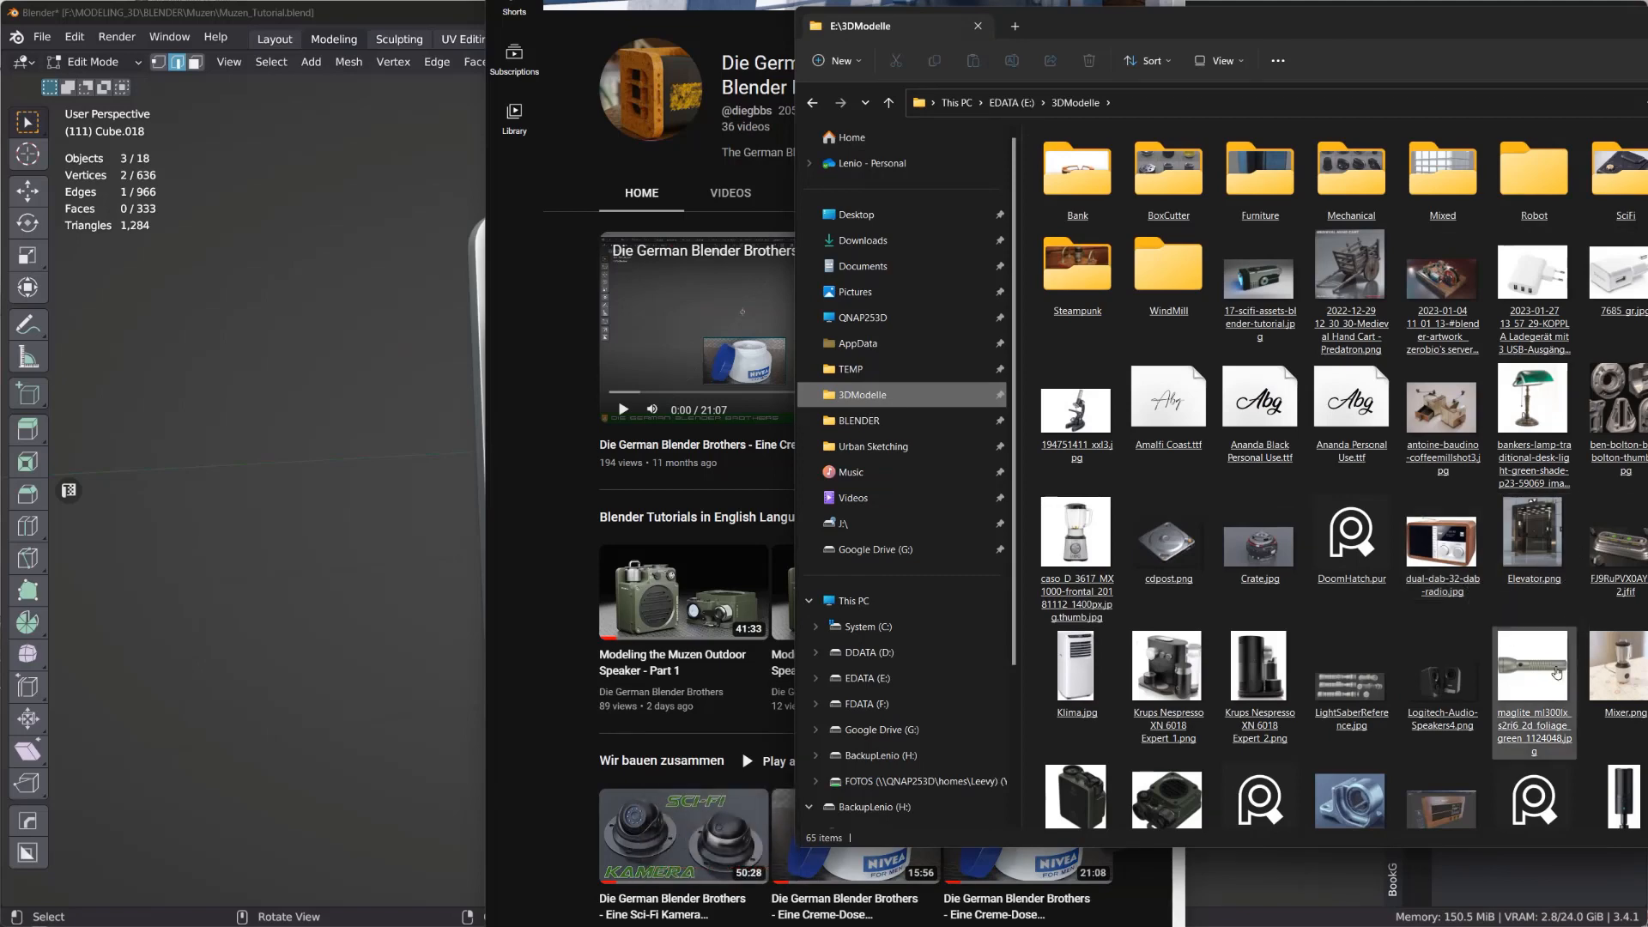
pyautogui.scroll(-3, 1556, 672)
pyautogui.click(1553, 660)
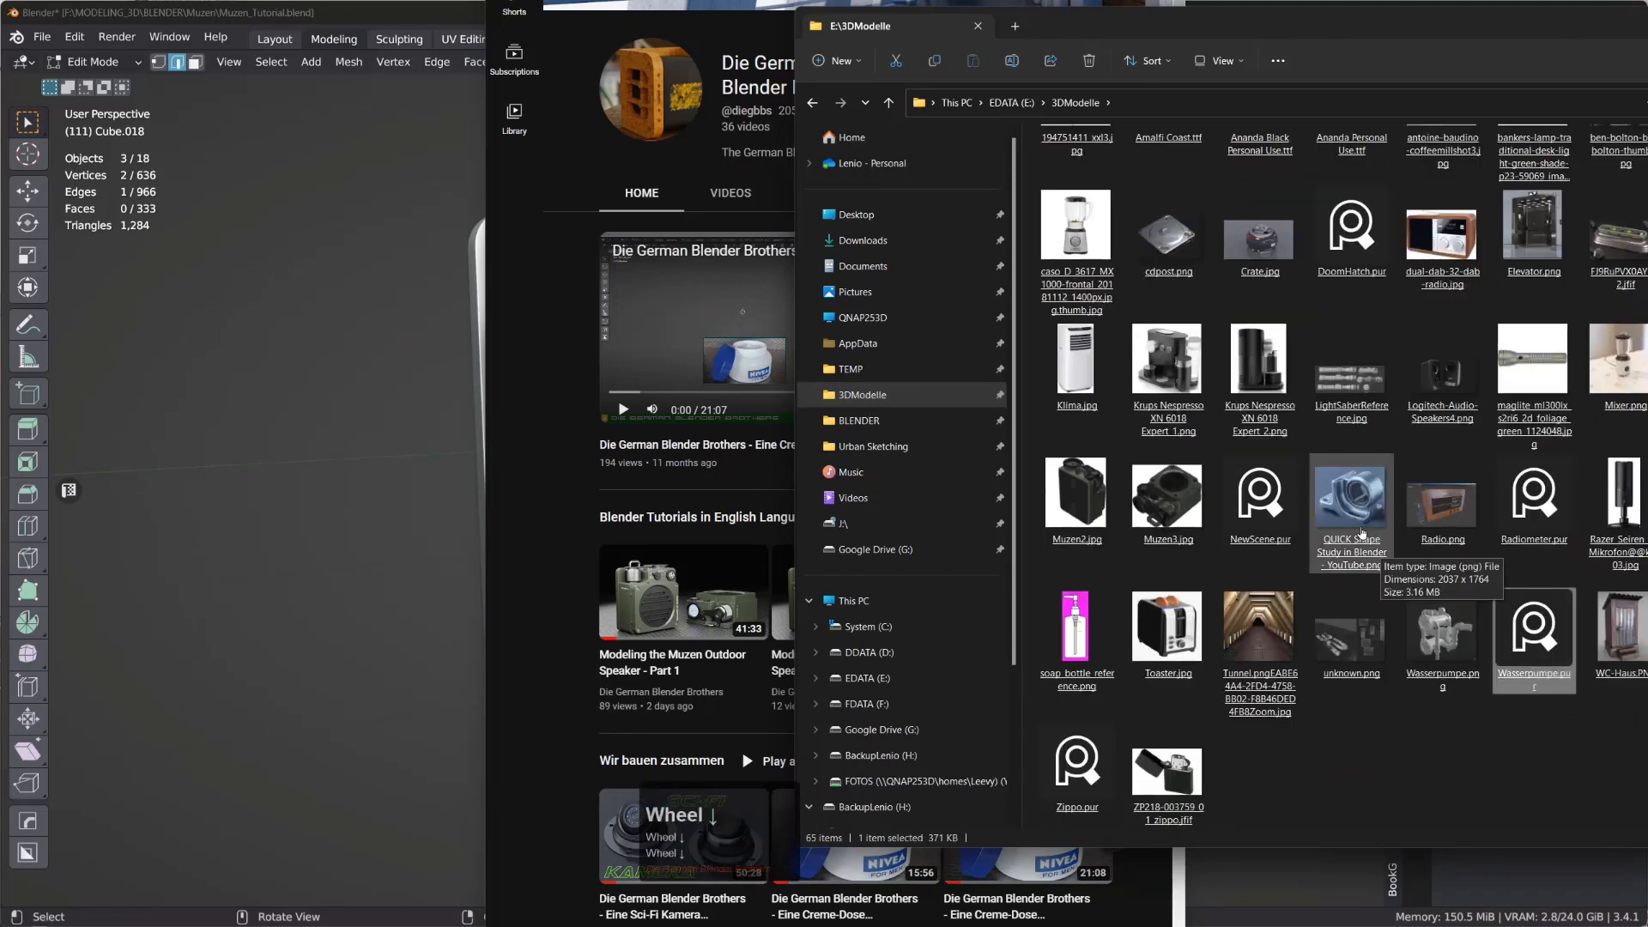
pyautogui.click(1645, 361)
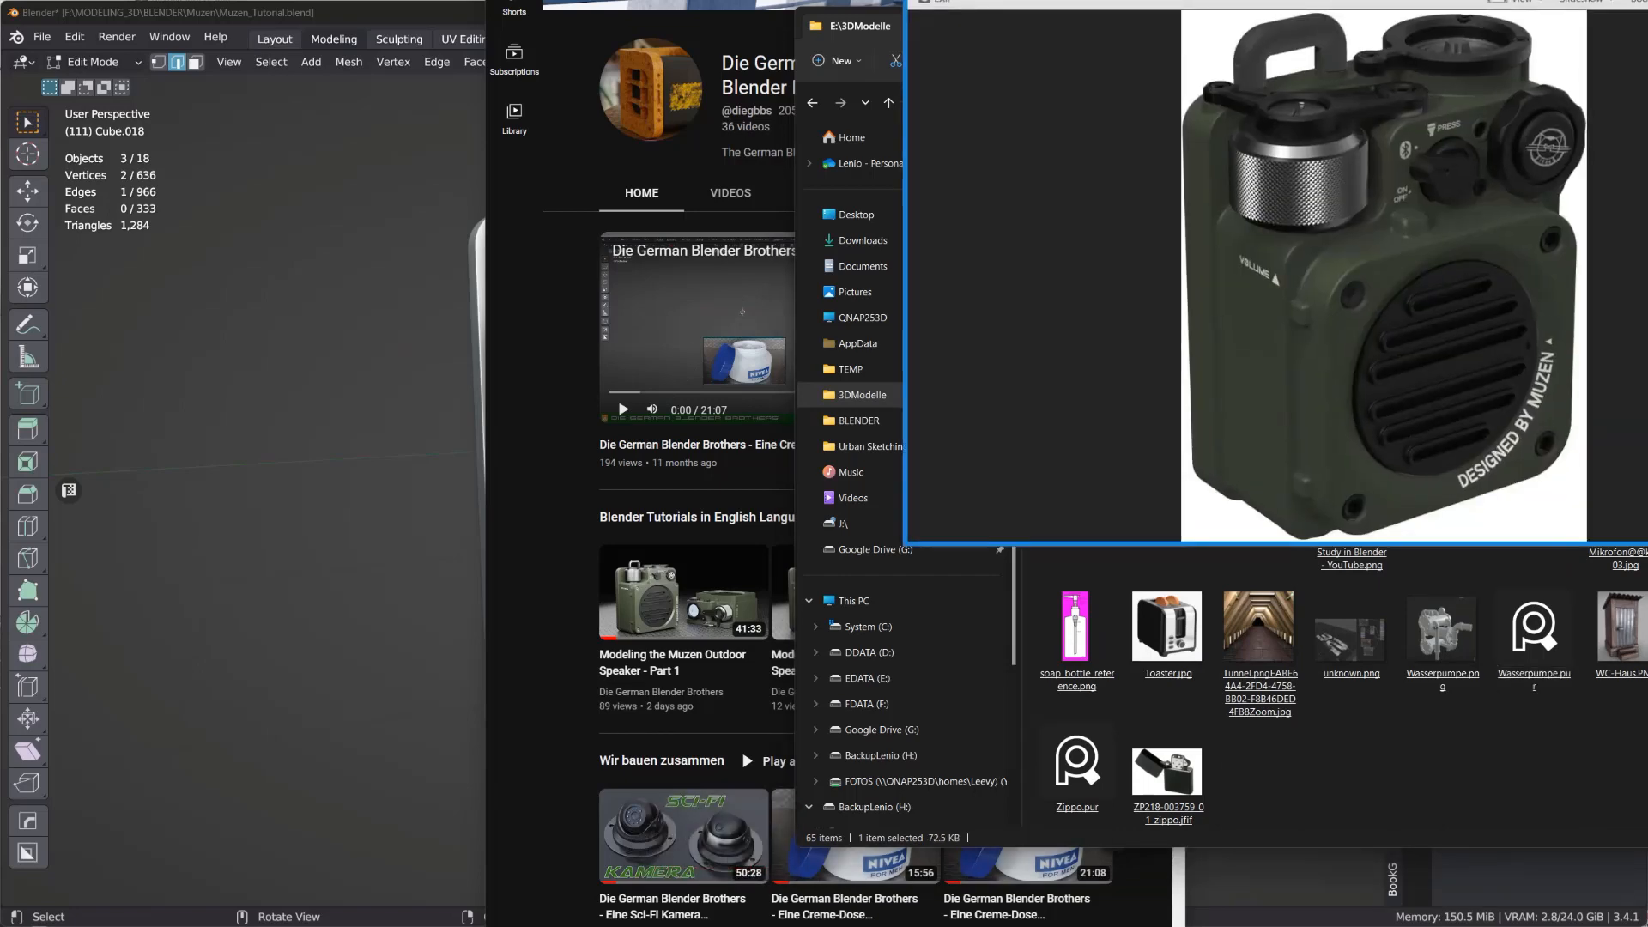
pyautogui.click(1446, 2)
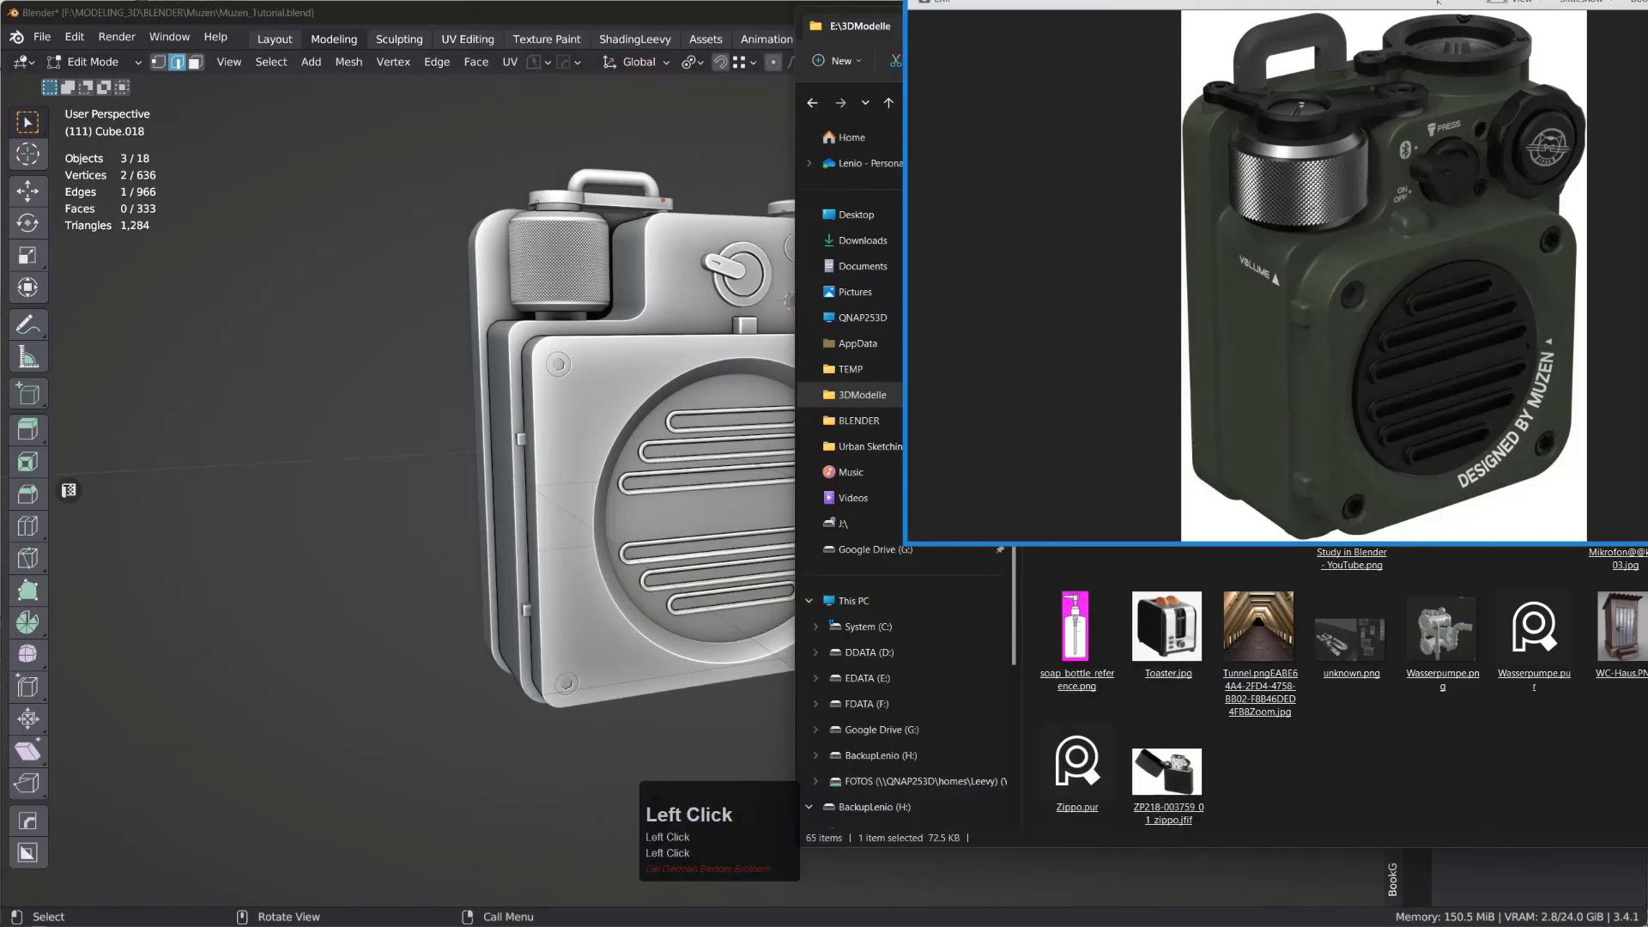
pyautogui.moveTo(1439, 3); pyautogui.dragTo(719, 220)
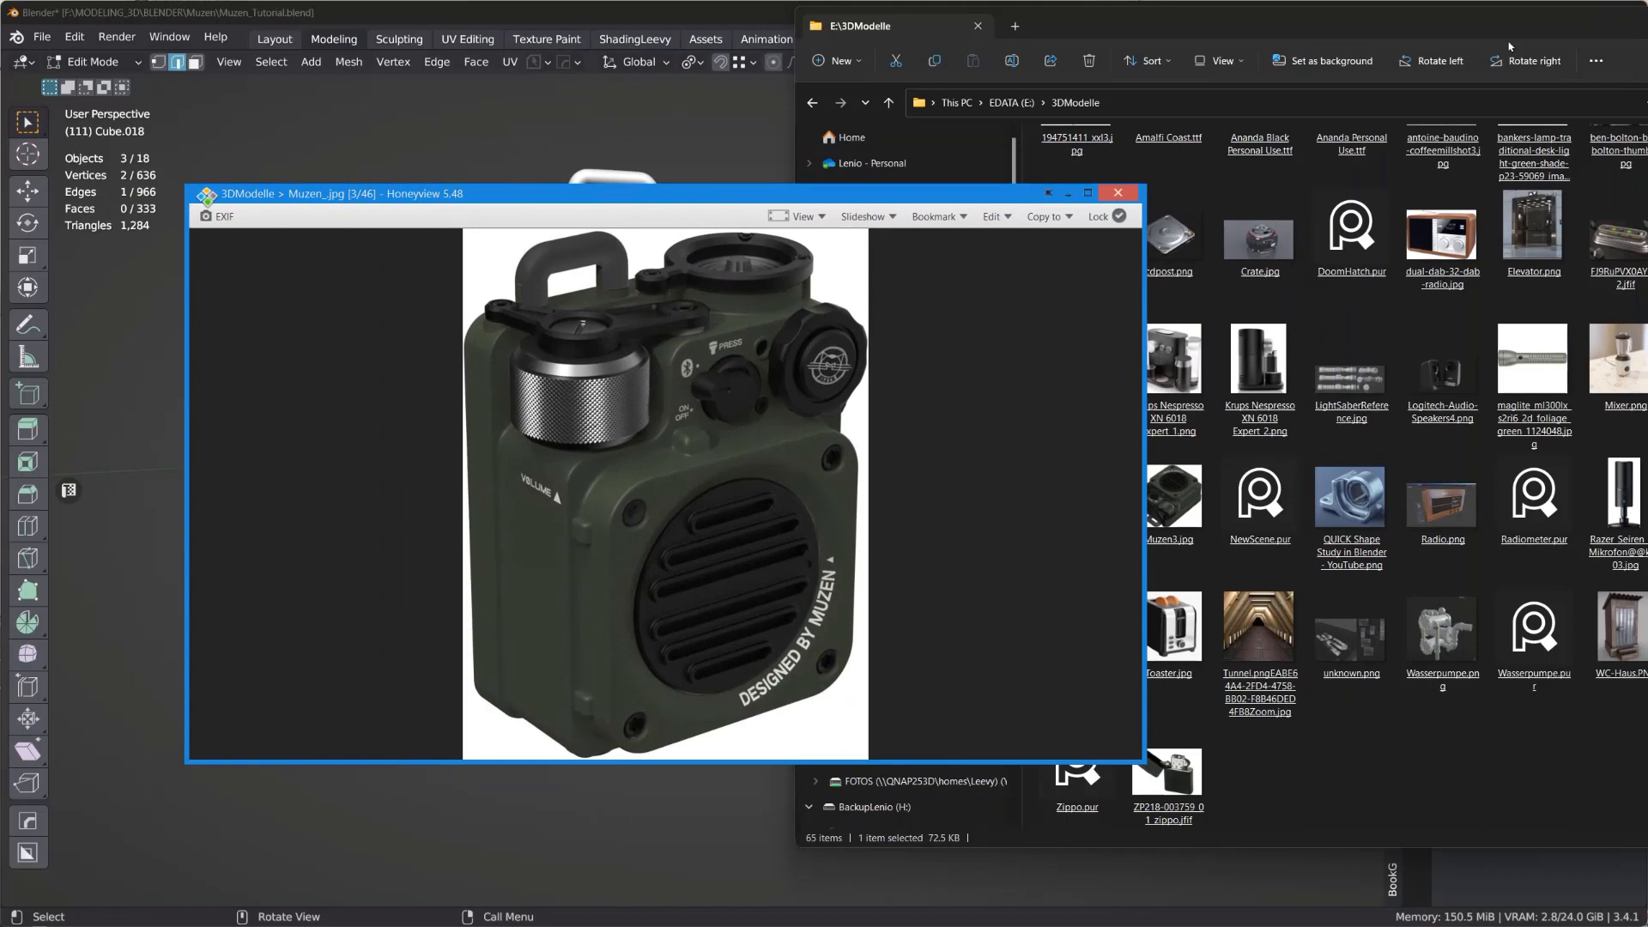
pyautogui.click(854, 369)
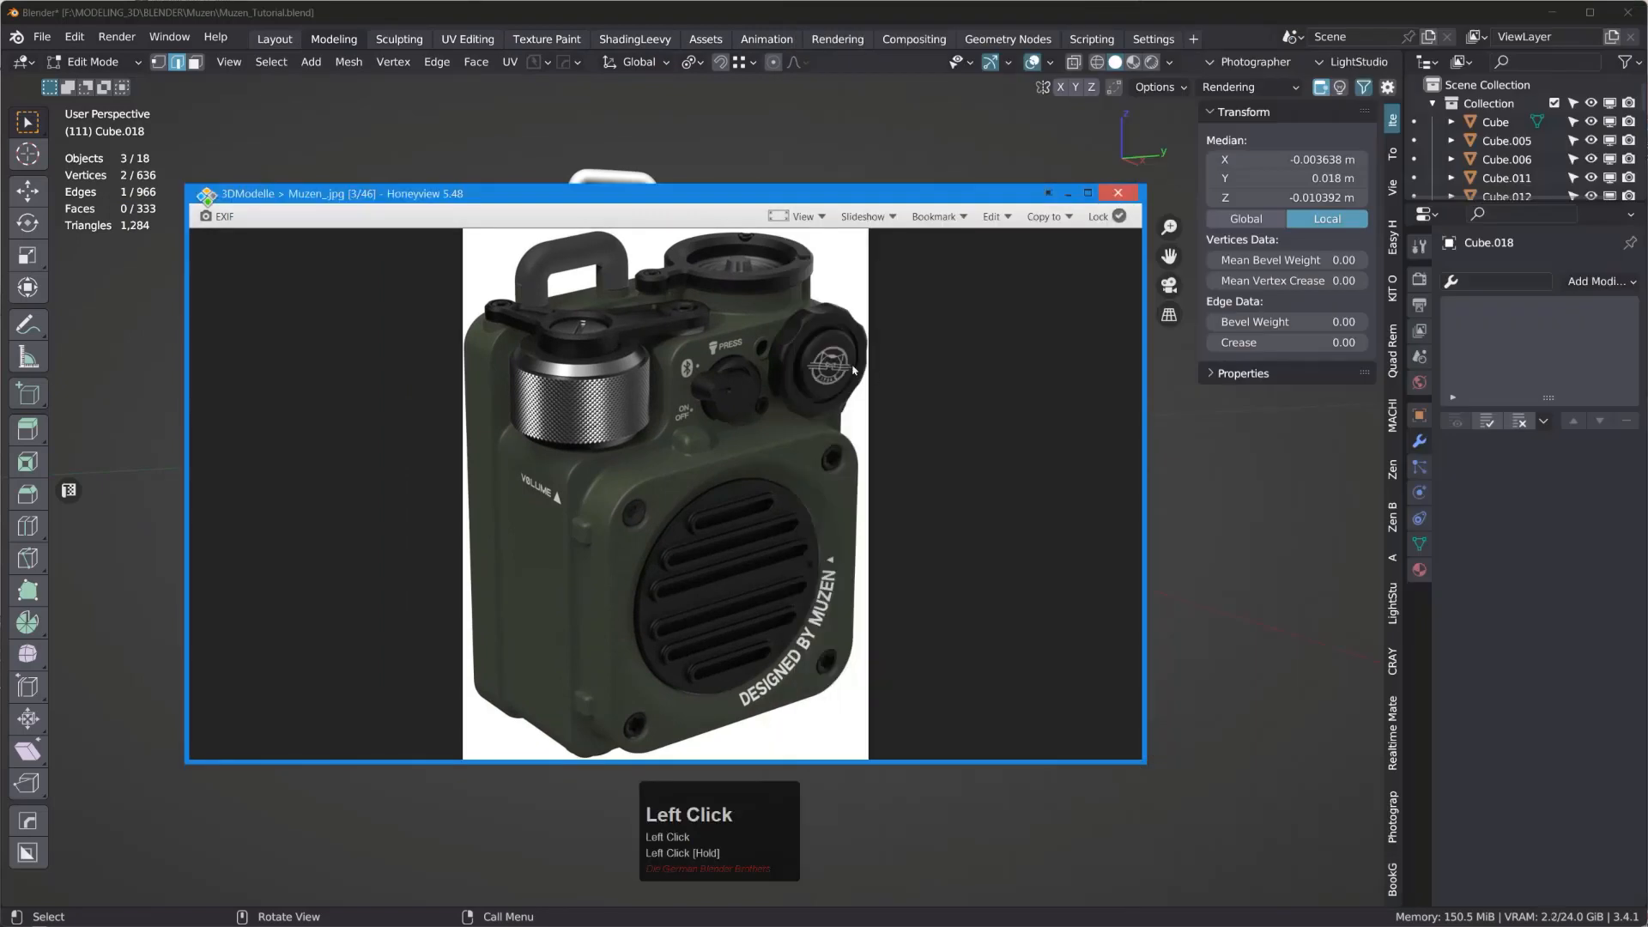
pyautogui.middleClick(795, 442)
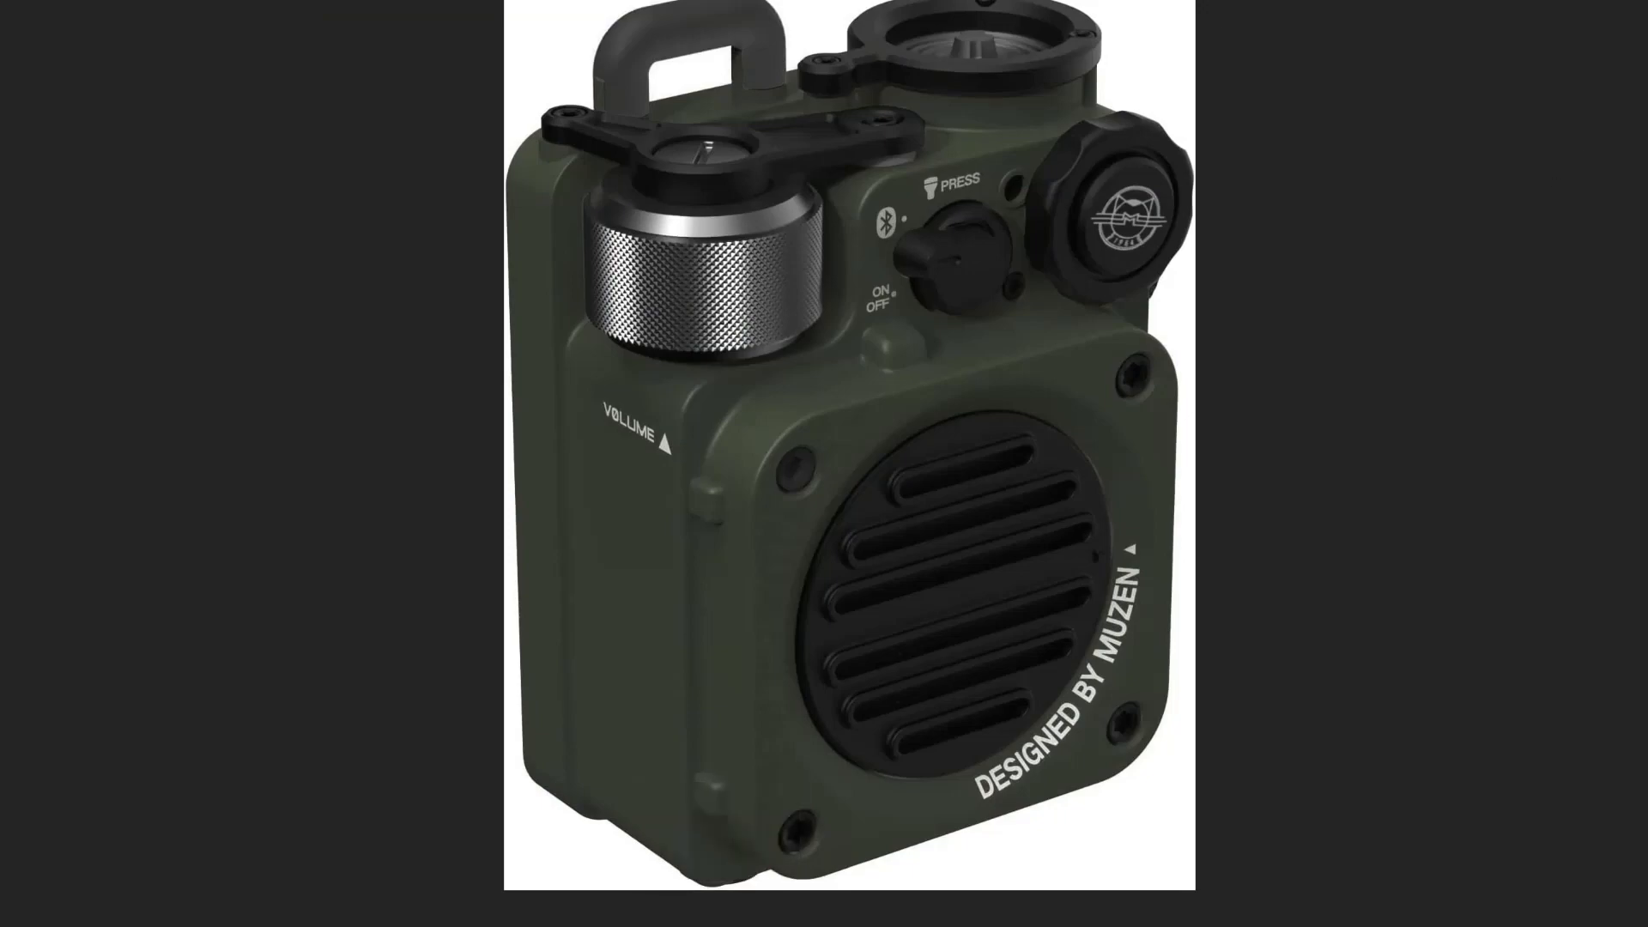
pyautogui.click(559, 526)
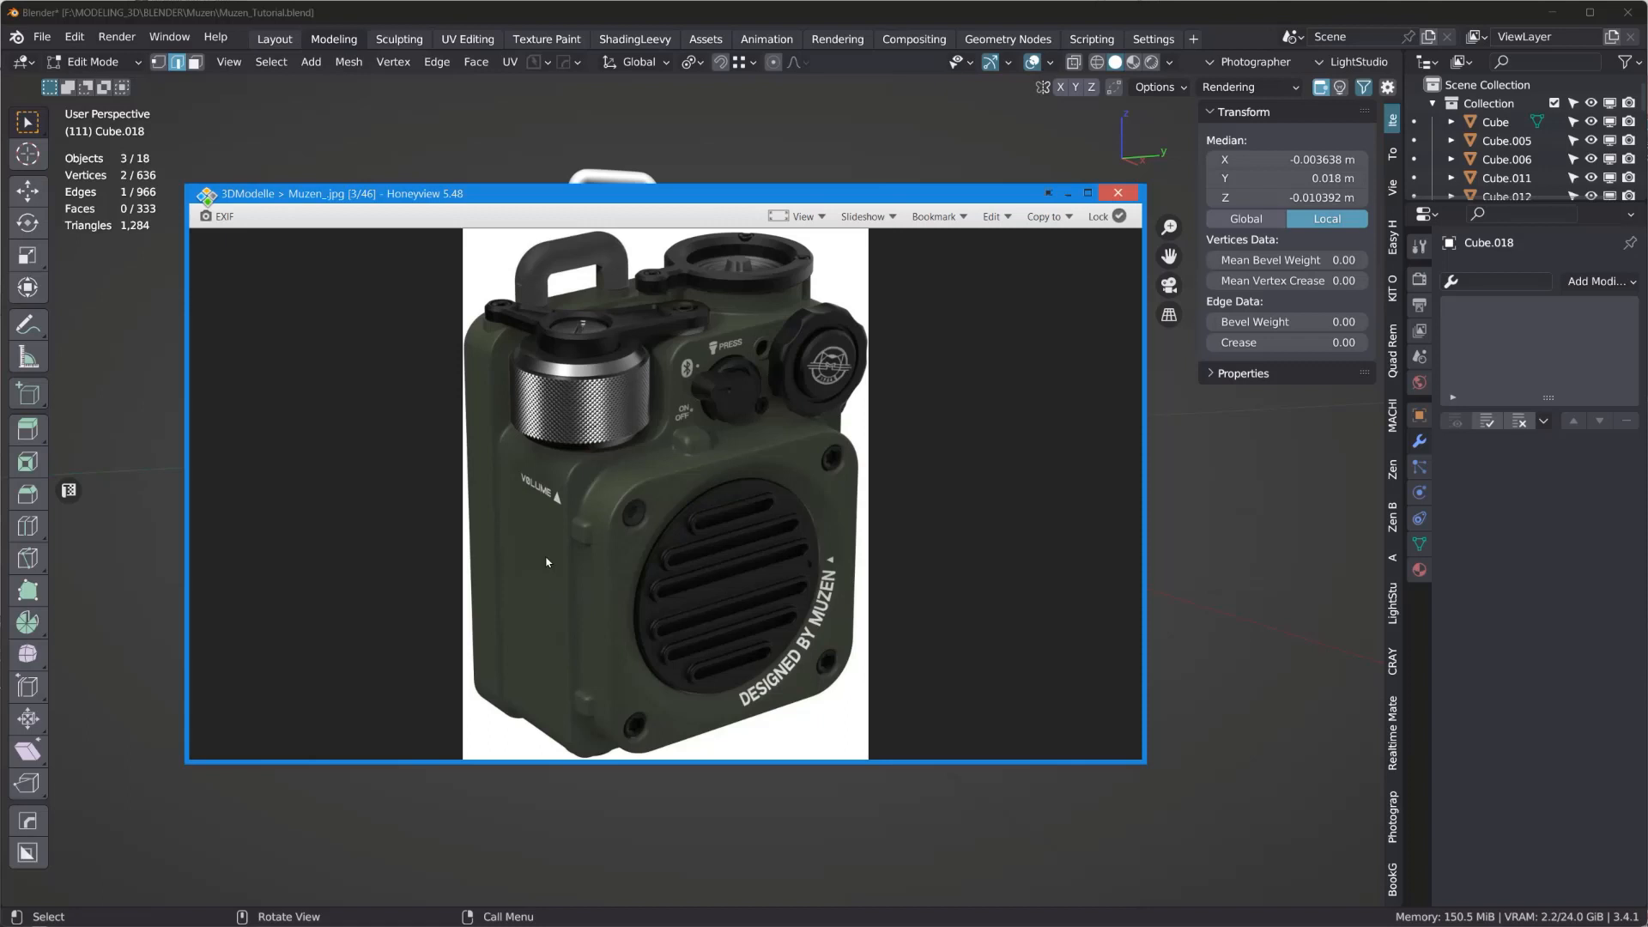
pyautogui.press('ctrl+super')
pyautogui.press('ctrl+super+c')
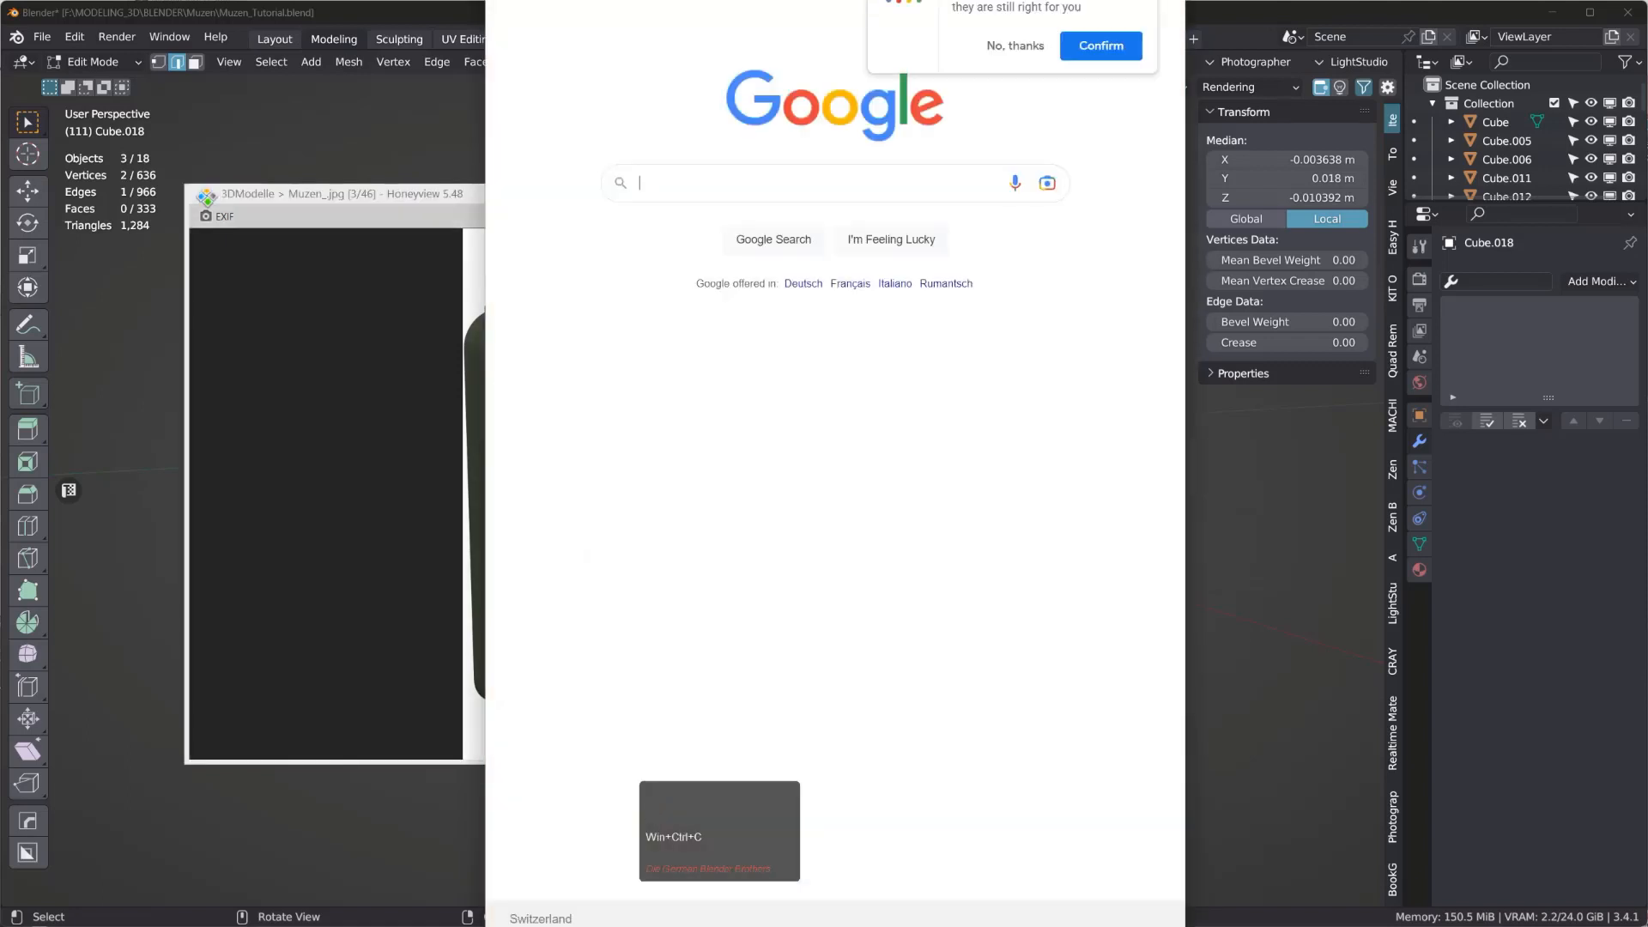
pyautogui.click(1086, 190)
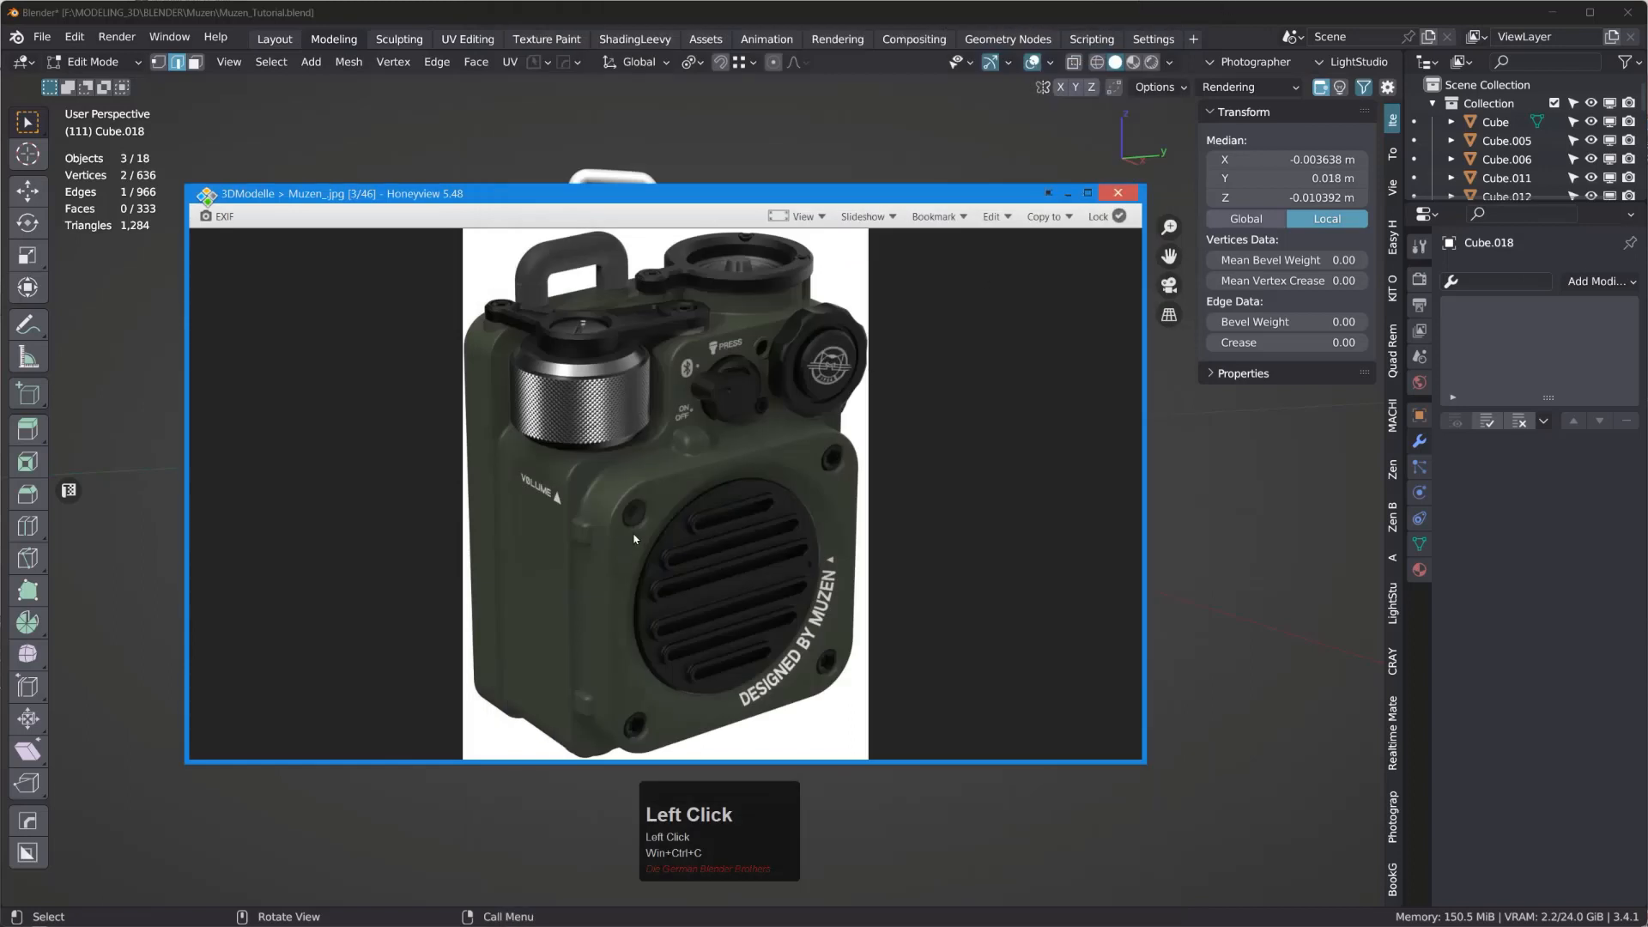
pyautogui.press('ctrl+super')
# - Sample the dark green body colour 353b2f from the reference image with the colour picker and copy its HEX code
pyautogui.press('shift+super+c')
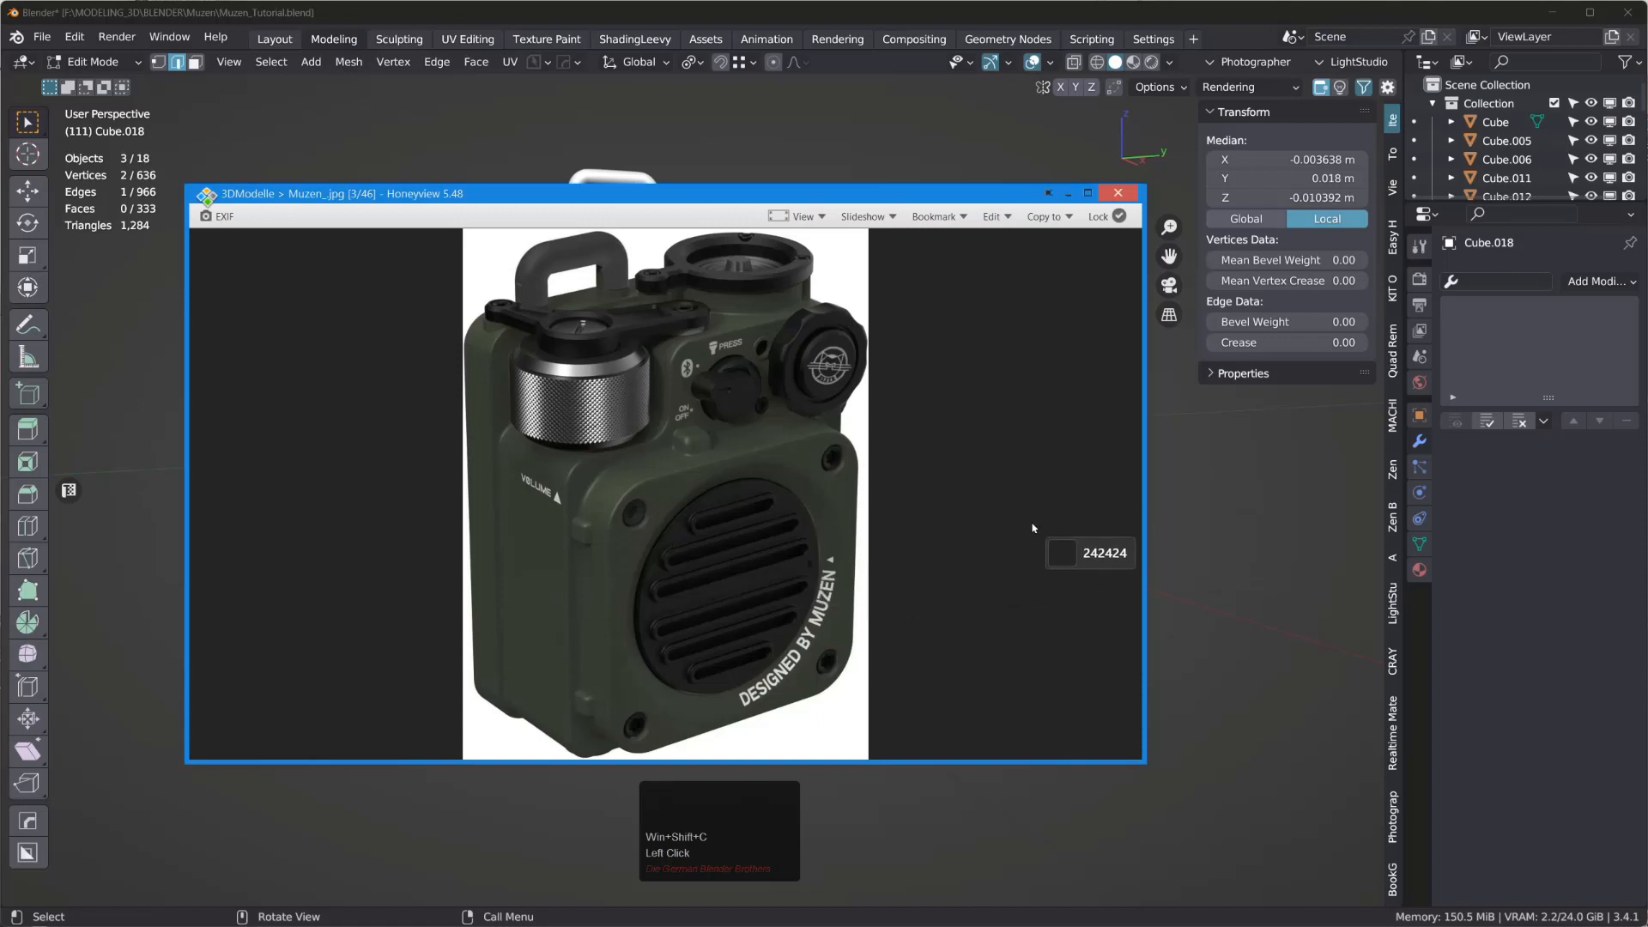
pyautogui.click(531, 506)
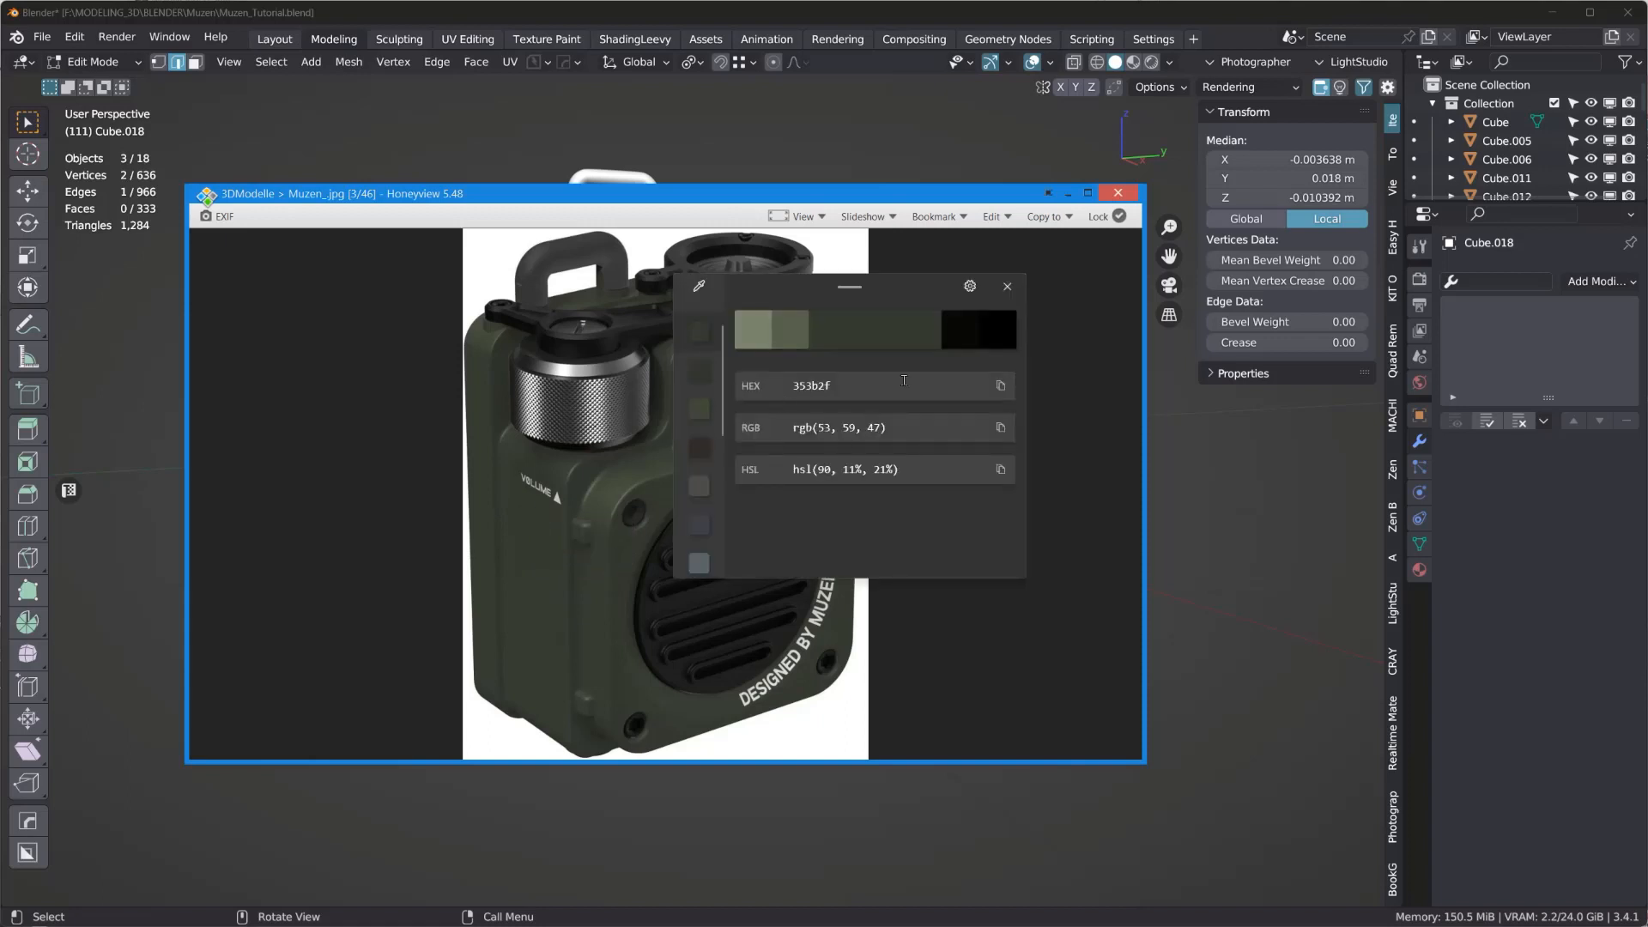
pyautogui.click(1000, 386)
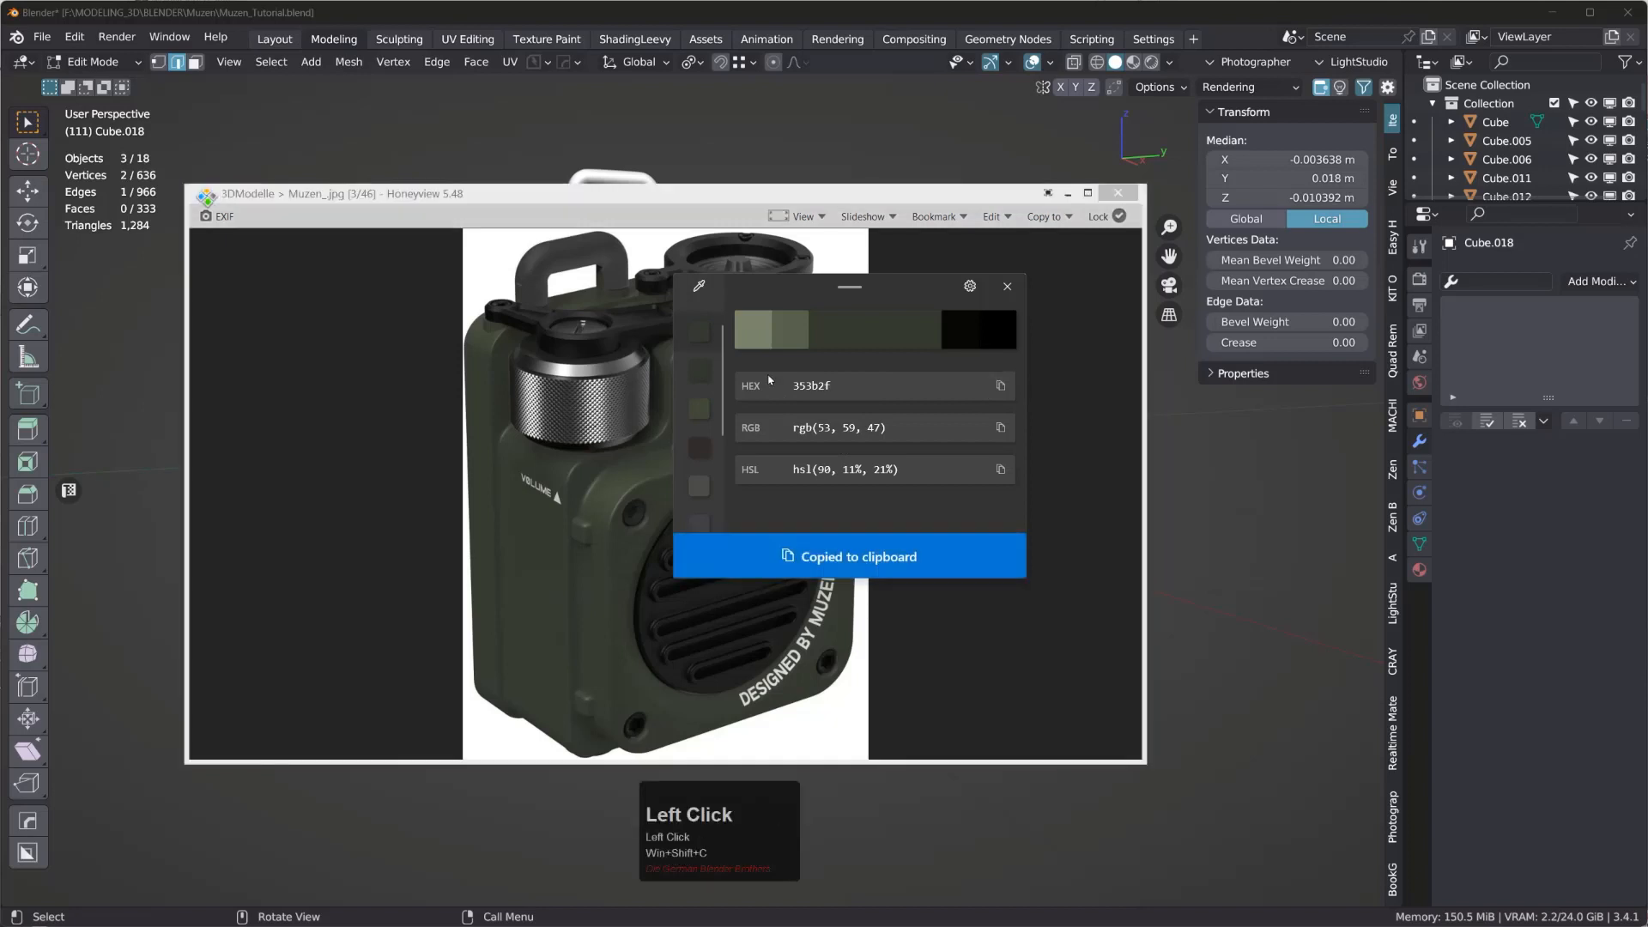
pyautogui.click(1008, 286)
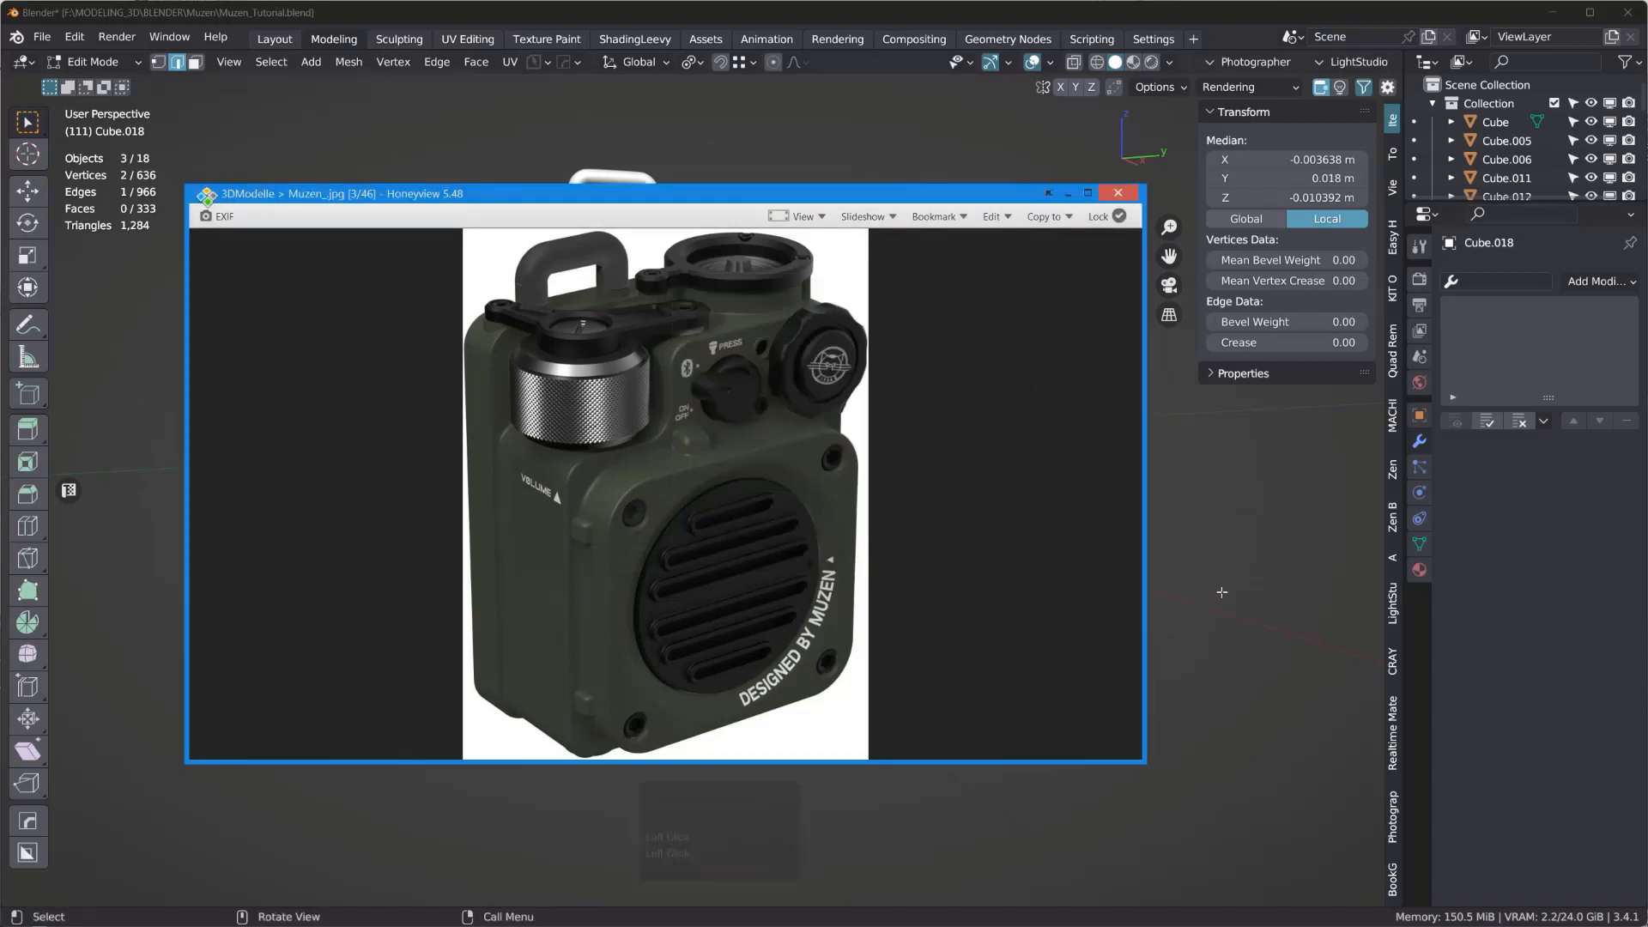
# - Return to Blender, leave Edit Mode, select the speaker's main body, and switch to the ShadingLeevy workspace
pyautogui.click(1268, 546)
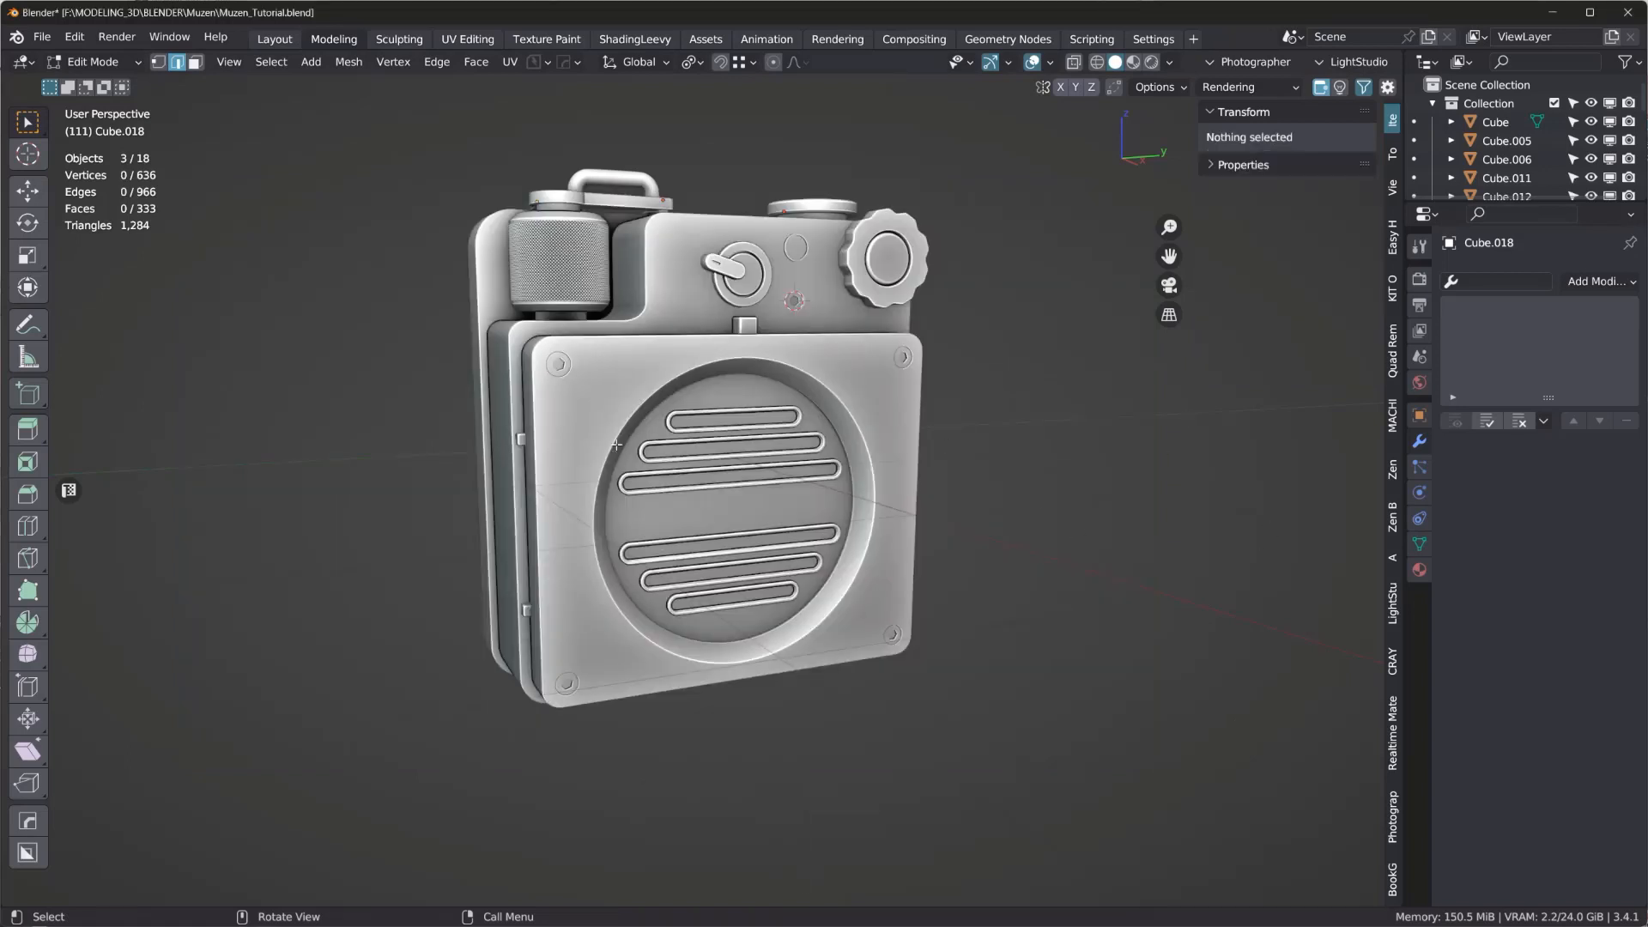
pyautogui.press('Tab')
pyautogui.click(610, 359)
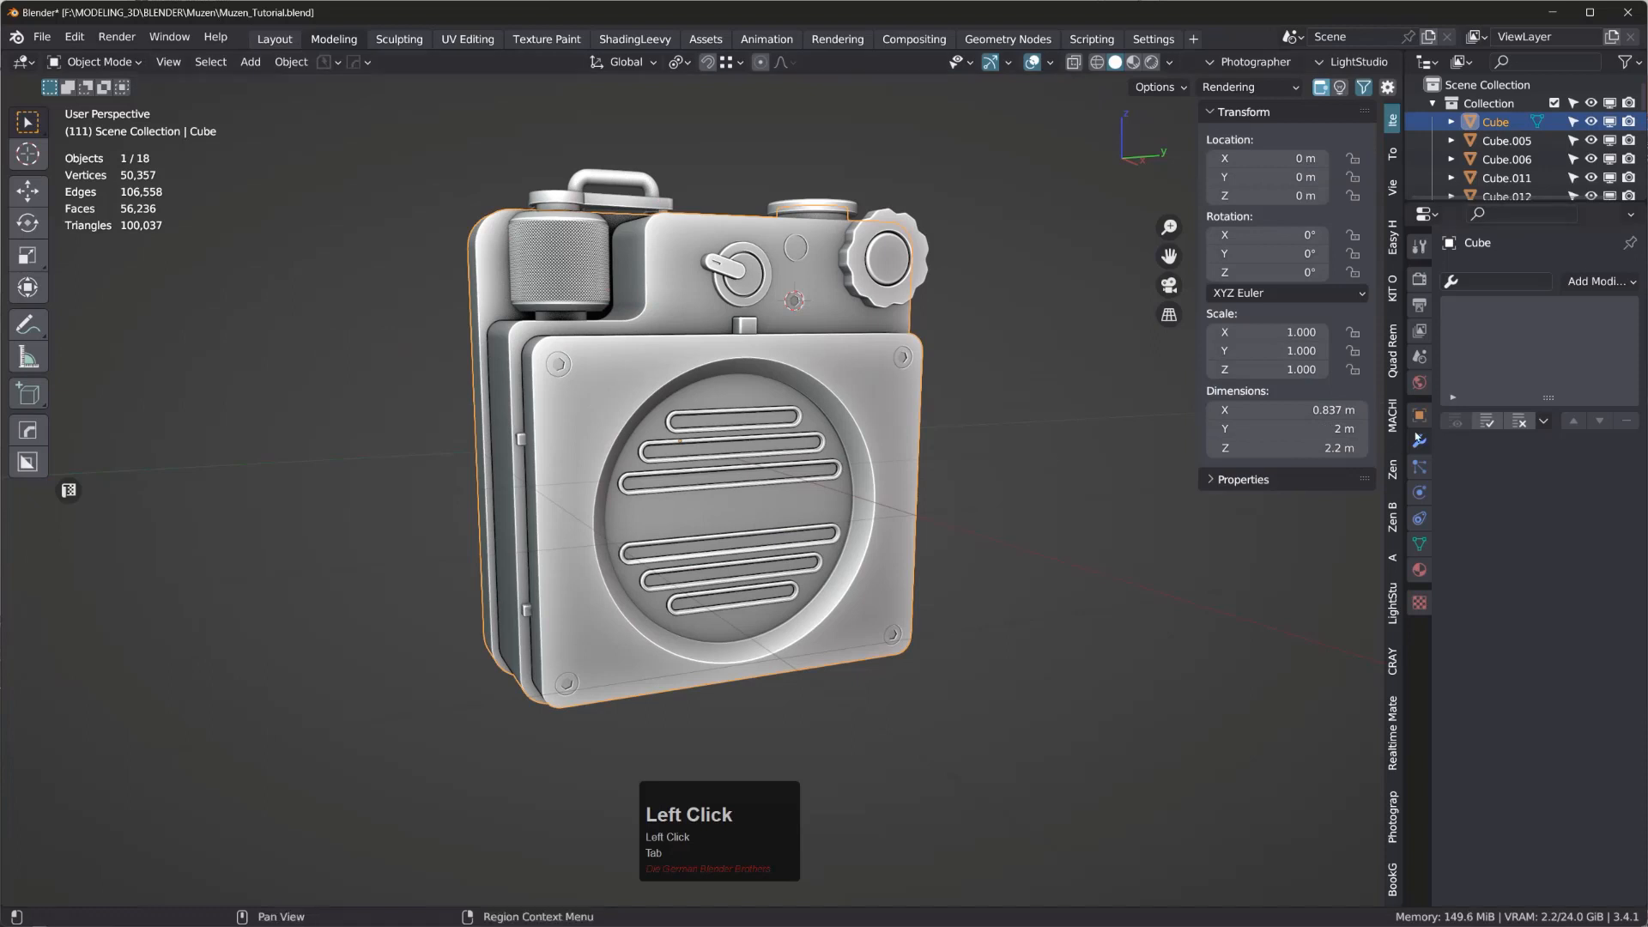
pyautogui.click(1418, 570)
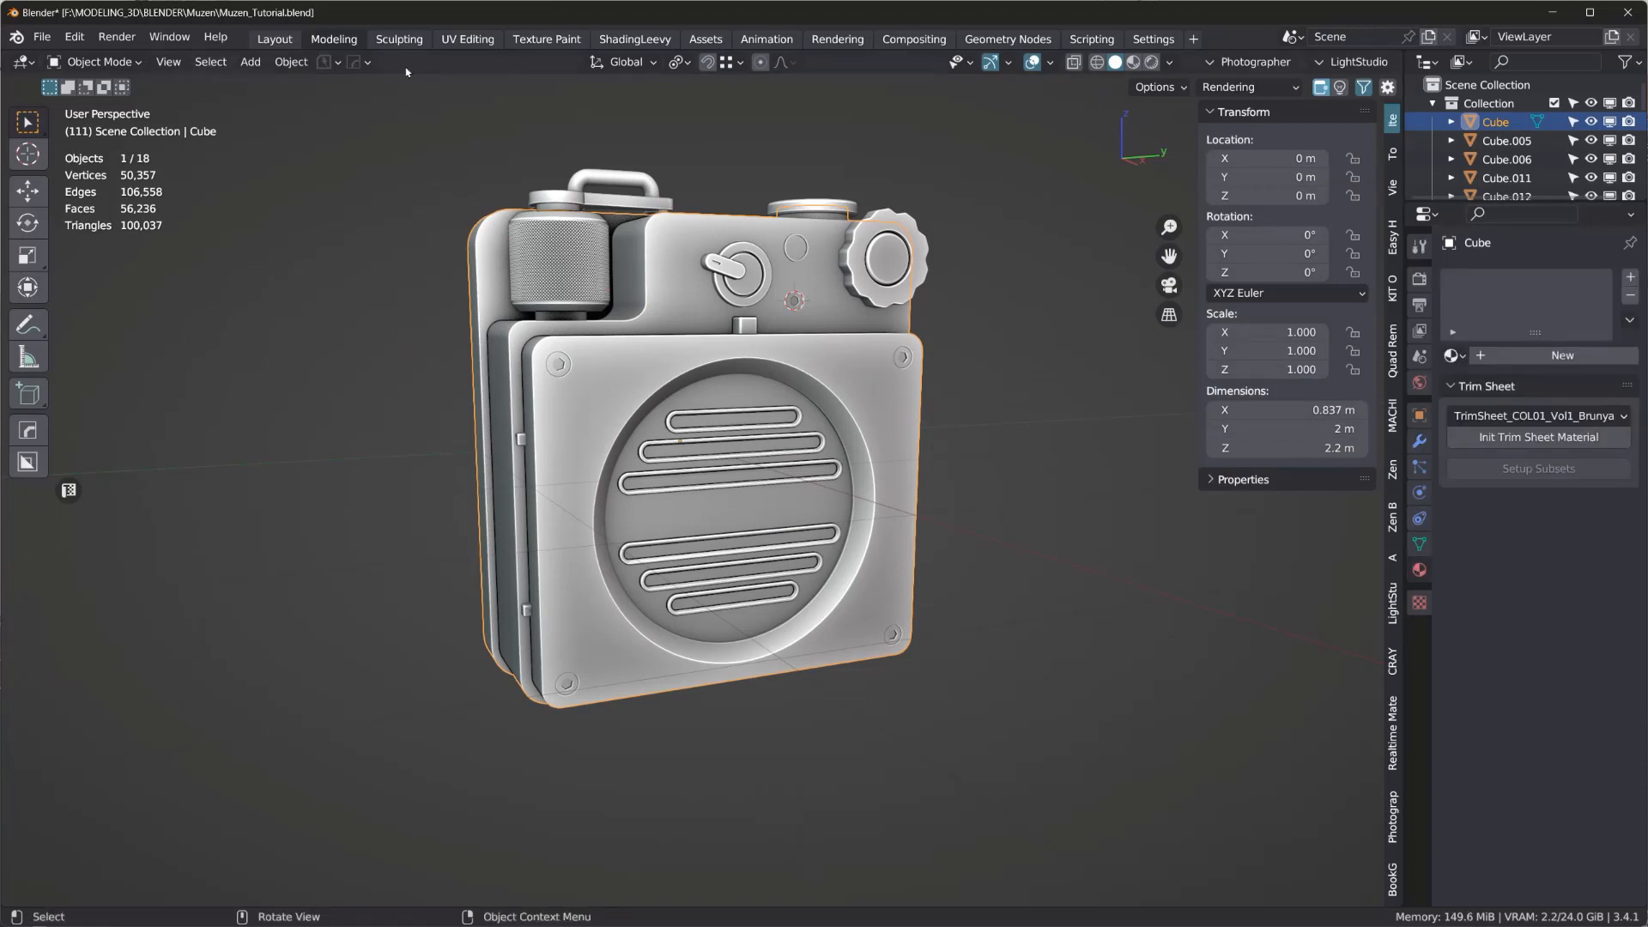
pyautogui.click(635, 38)
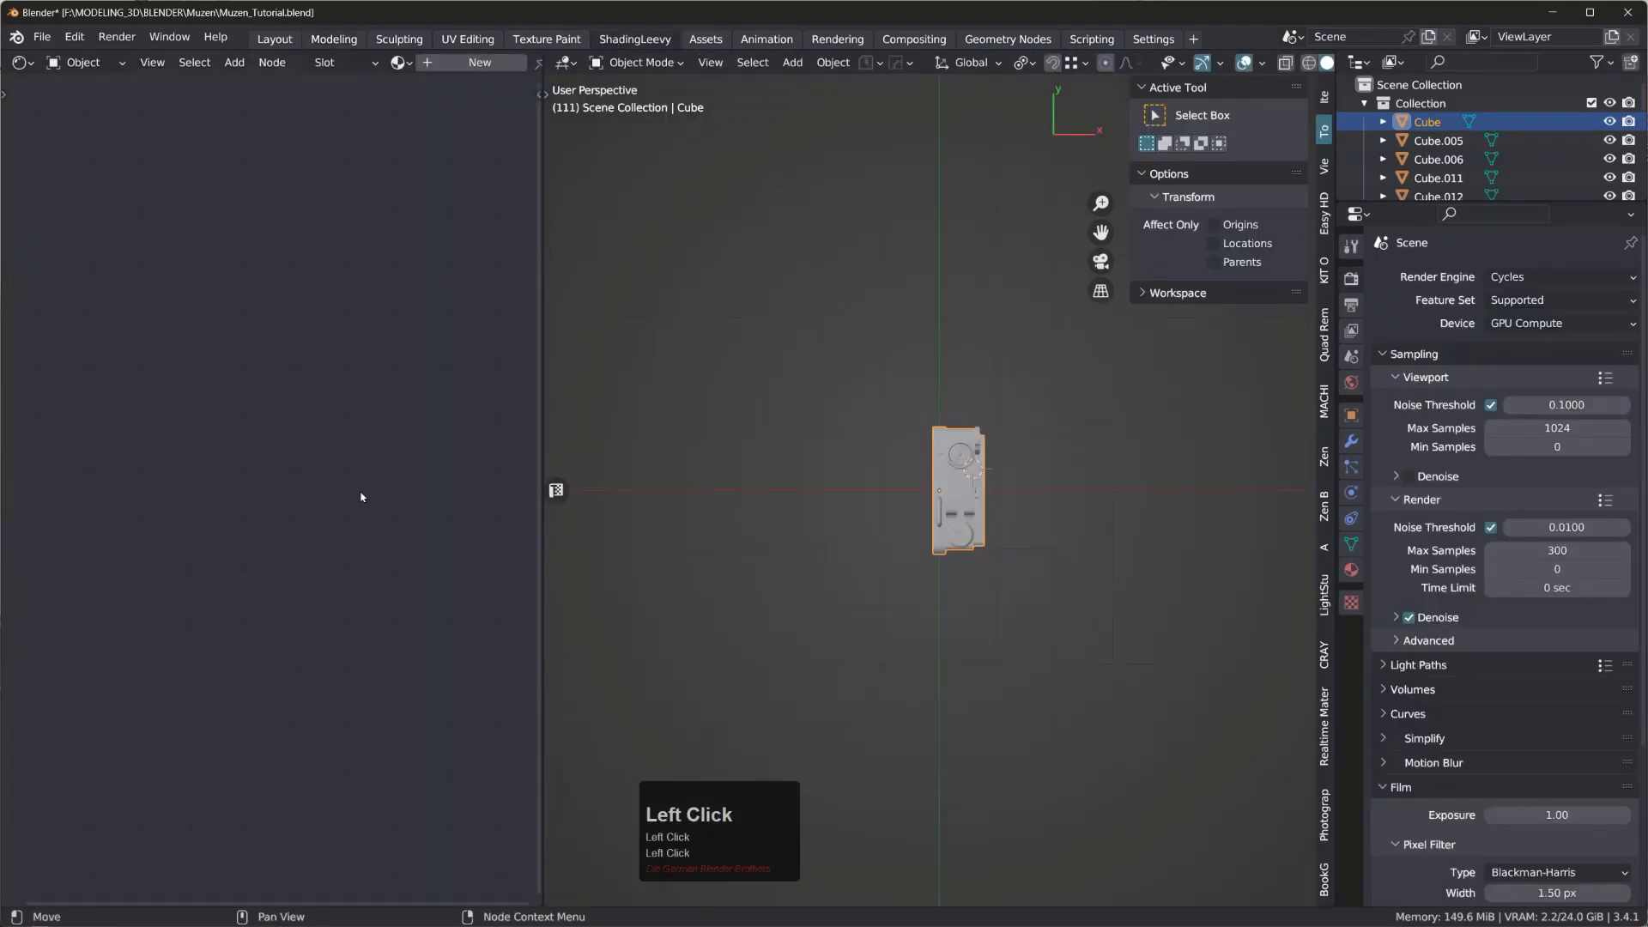
# - Create a new material on the speaker's main body and select its Principled BSDF node
pyautogui.scroll(1, 386, 507)
pyautogui.moveTo(968, 514); pyautogui.dragTo(721, 352, button='middle')
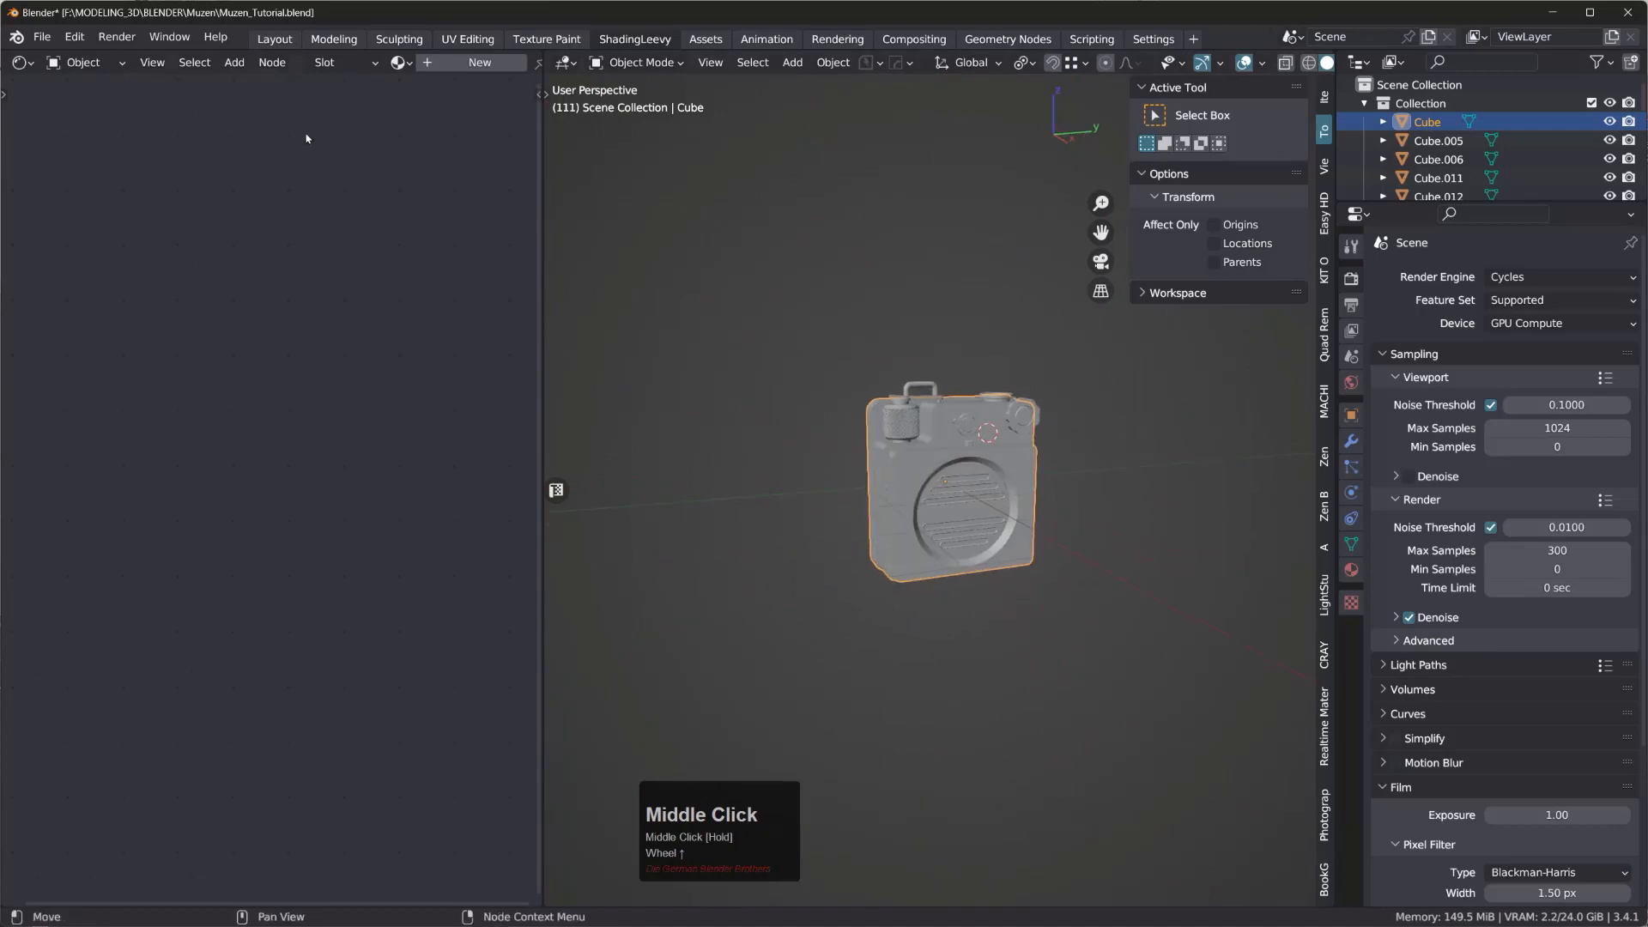
pyautogui.click(477, 62)
pyautogui.keyDown('shift'); pyautogui.moveTo(226, 483); pyautogui.dragTo(262, 398, button='middle'); pyautogui.keyUp('shift')
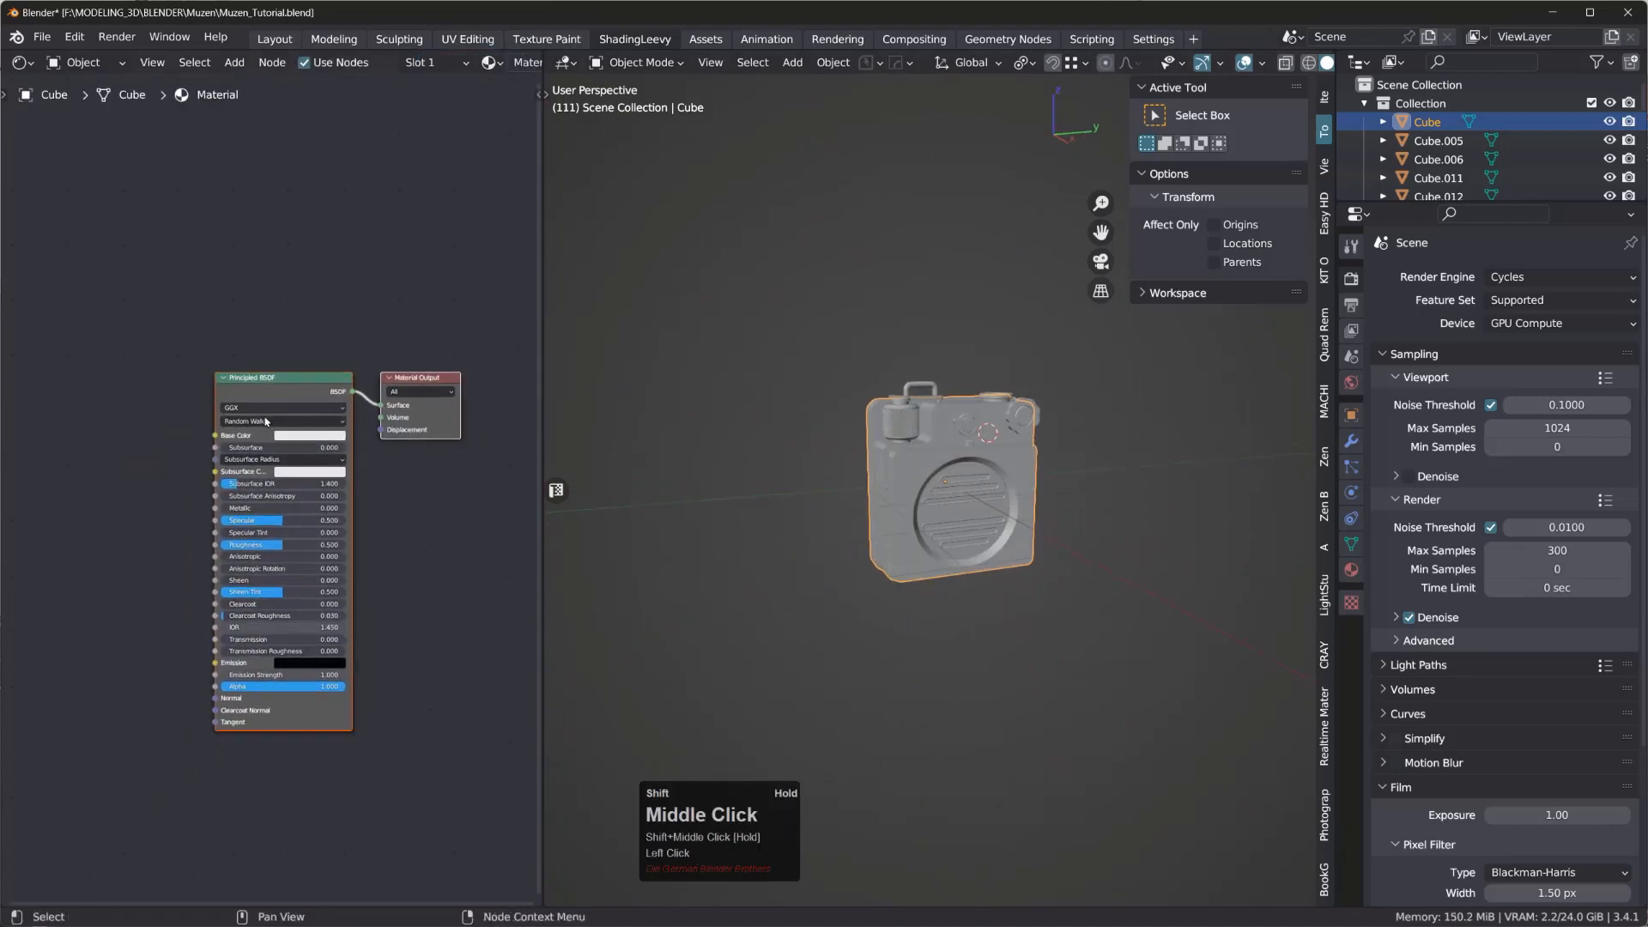
pyautogui.click(241, 387)
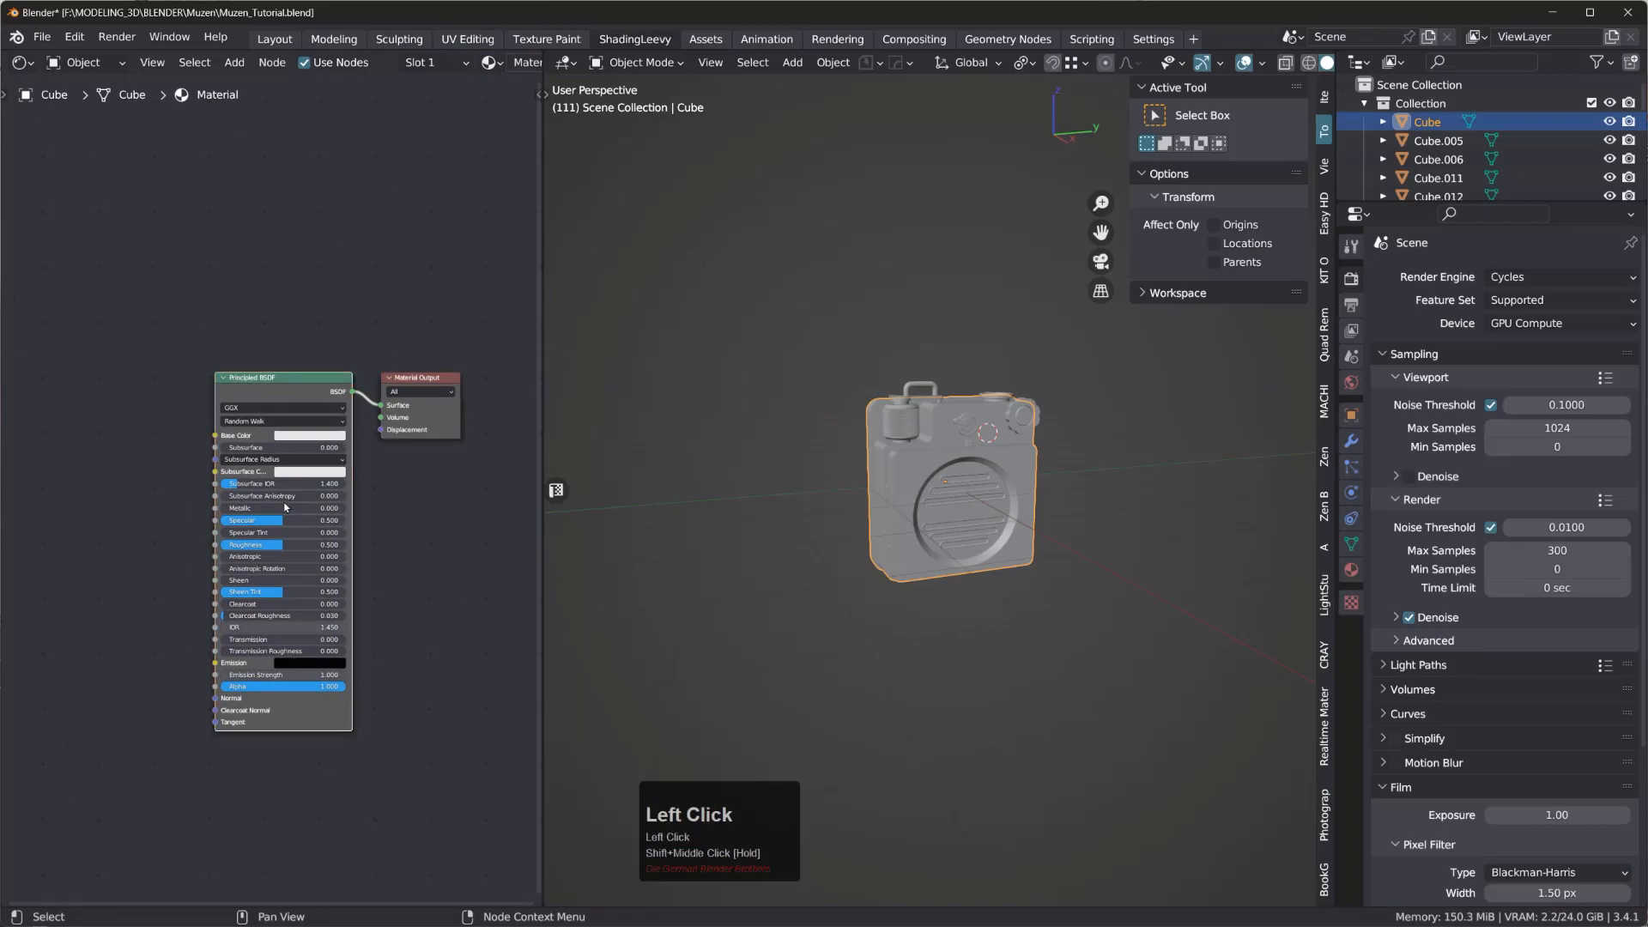
# - Set the Principled BSDF's Base Color to the copied hex value 353B2F
pyautogui.scroll(2, 286, 507)
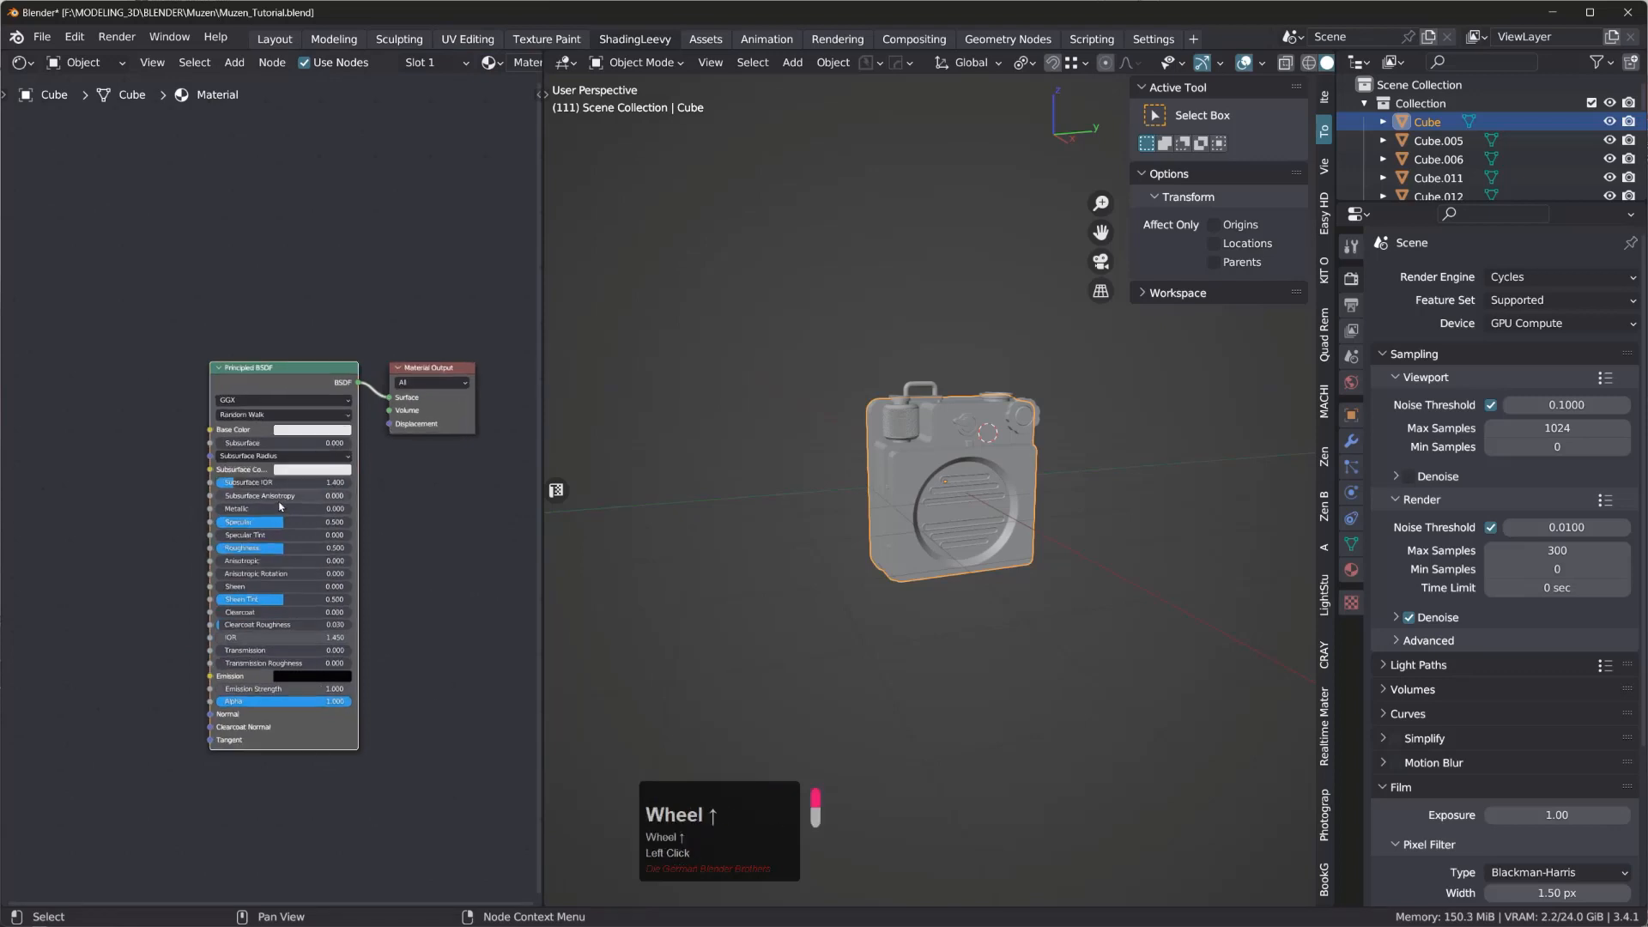
pyautogui.click(313, 418)
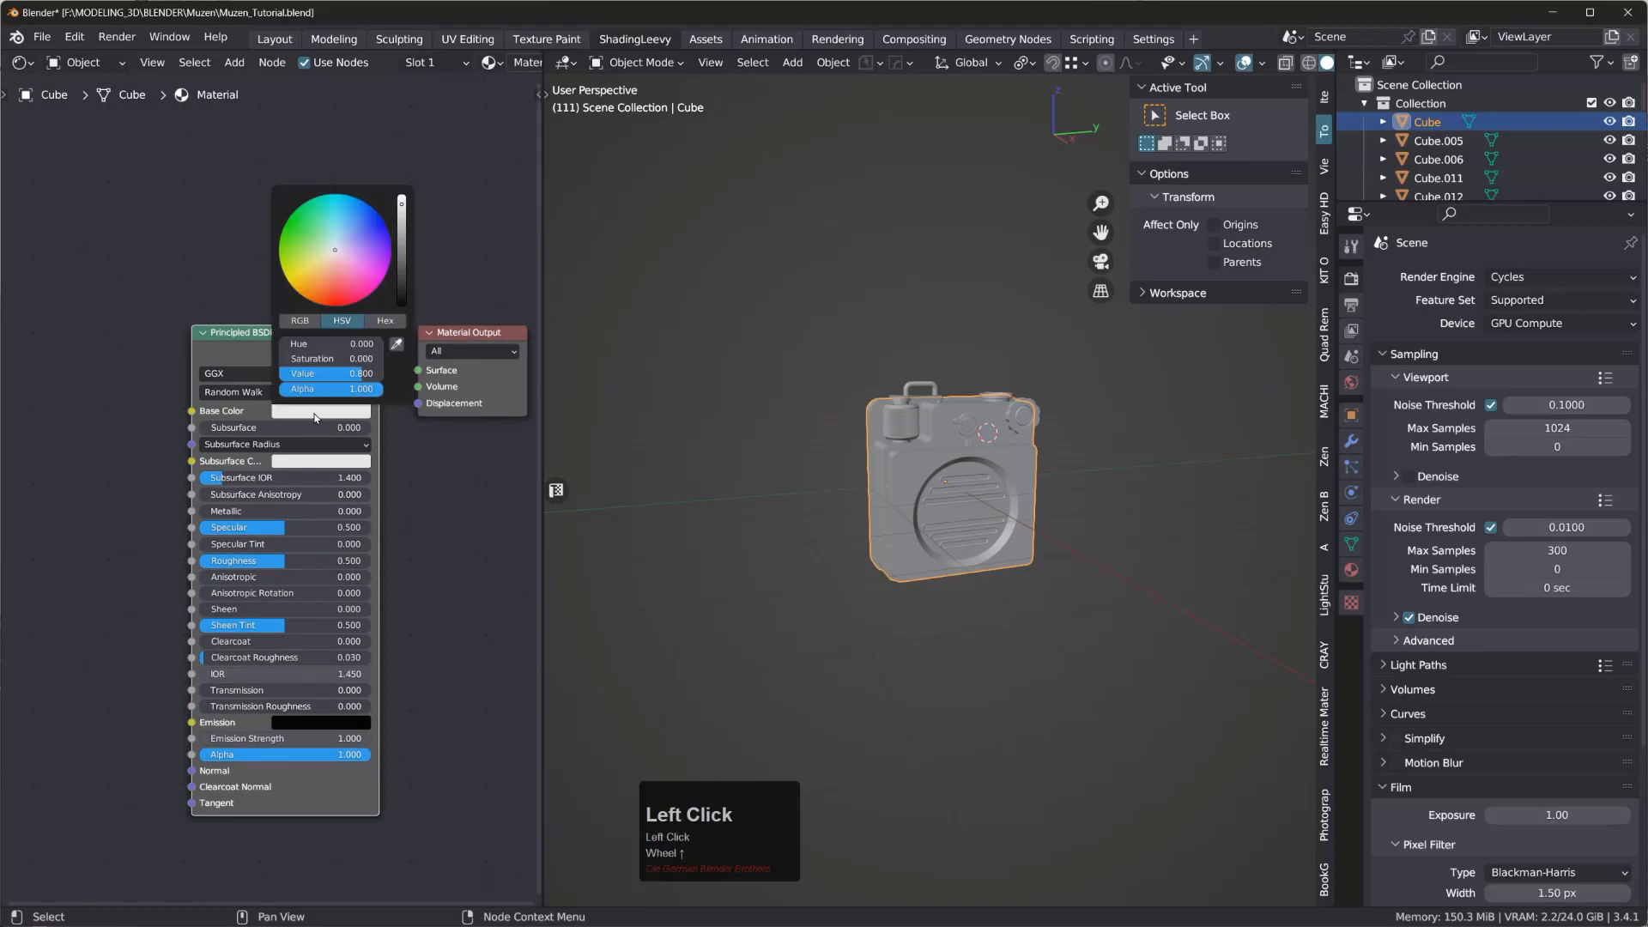
pyautogui.click(390, 323)
pyautogui.click(353, 342)
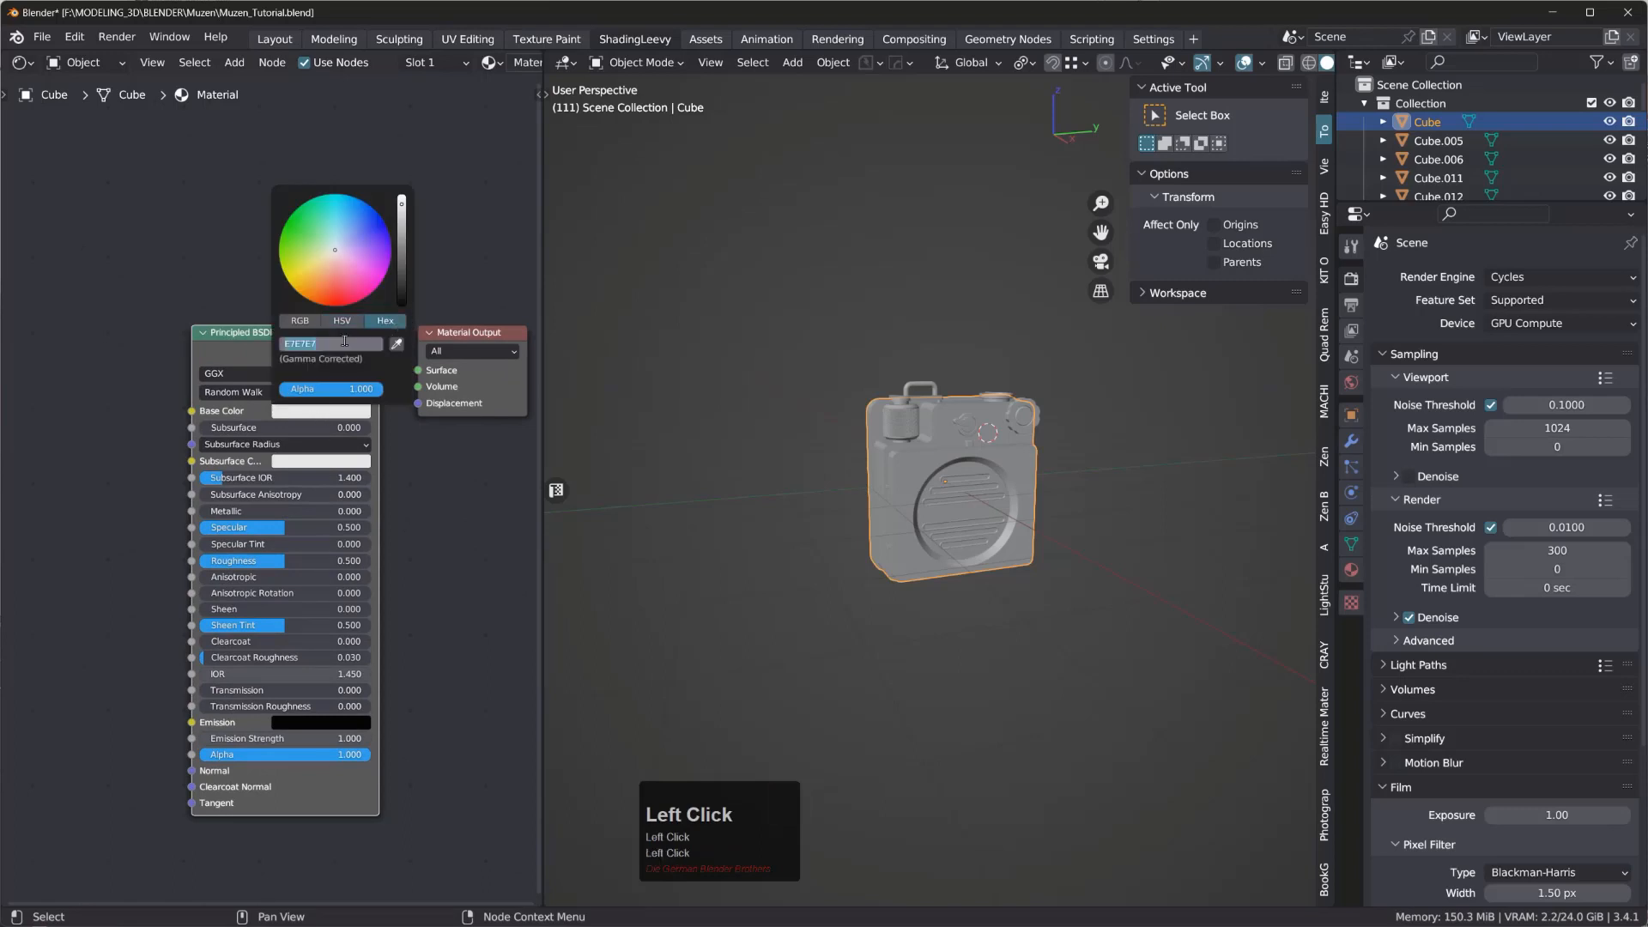
pyautogui.hotkey('ctrl', 'v')
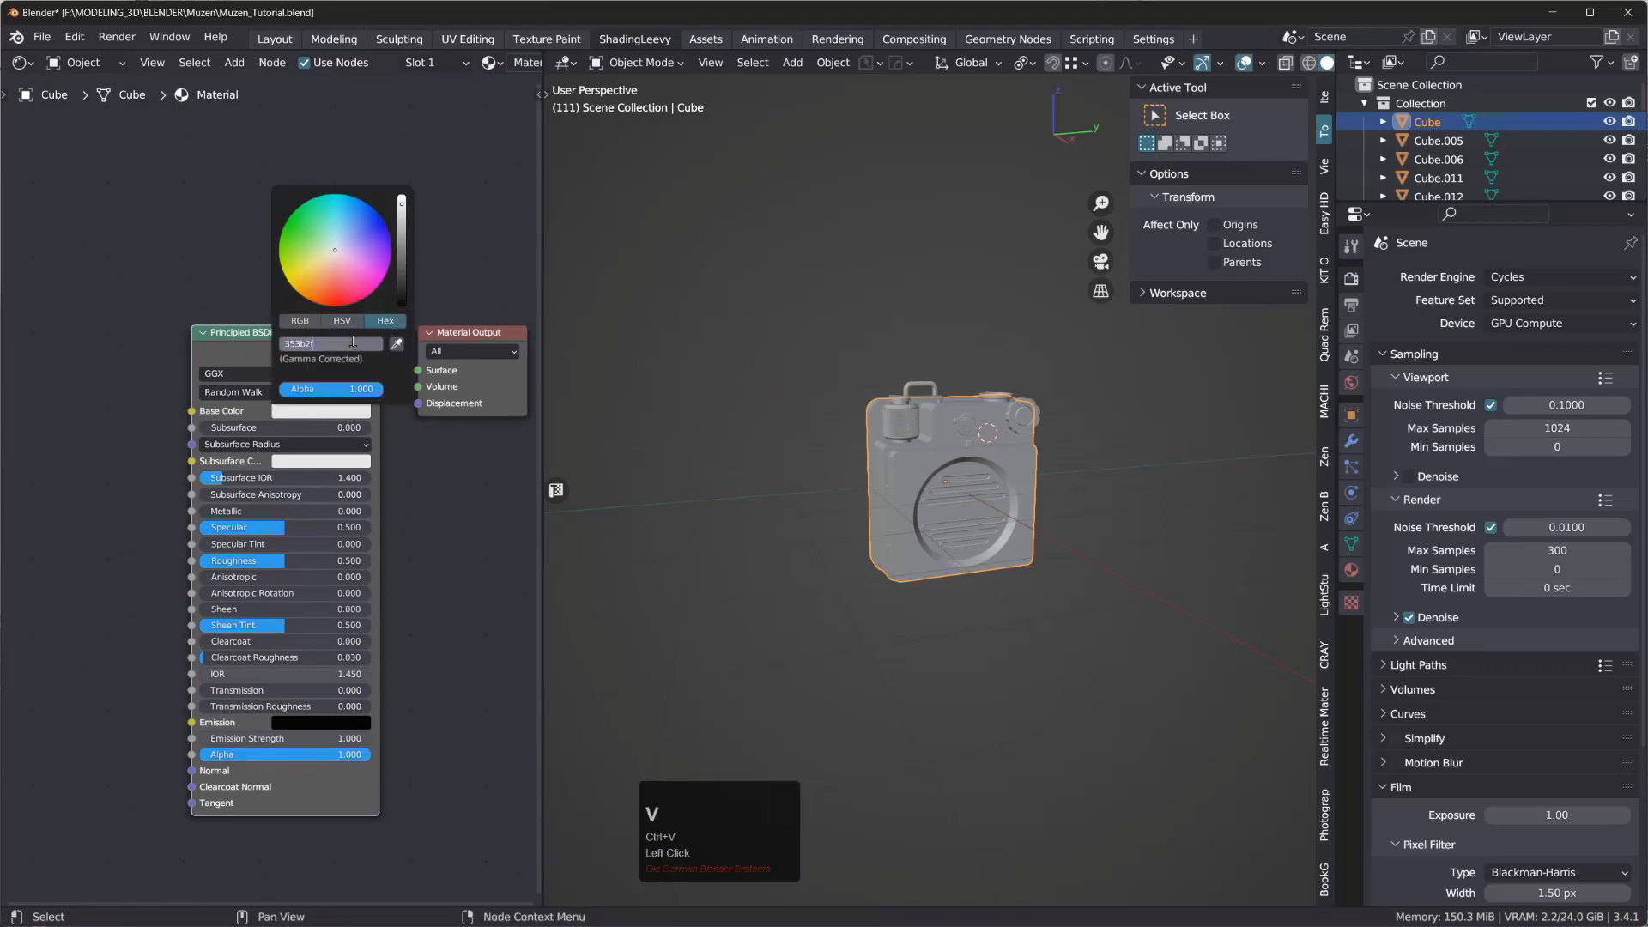
pyautogui.press('Tab')
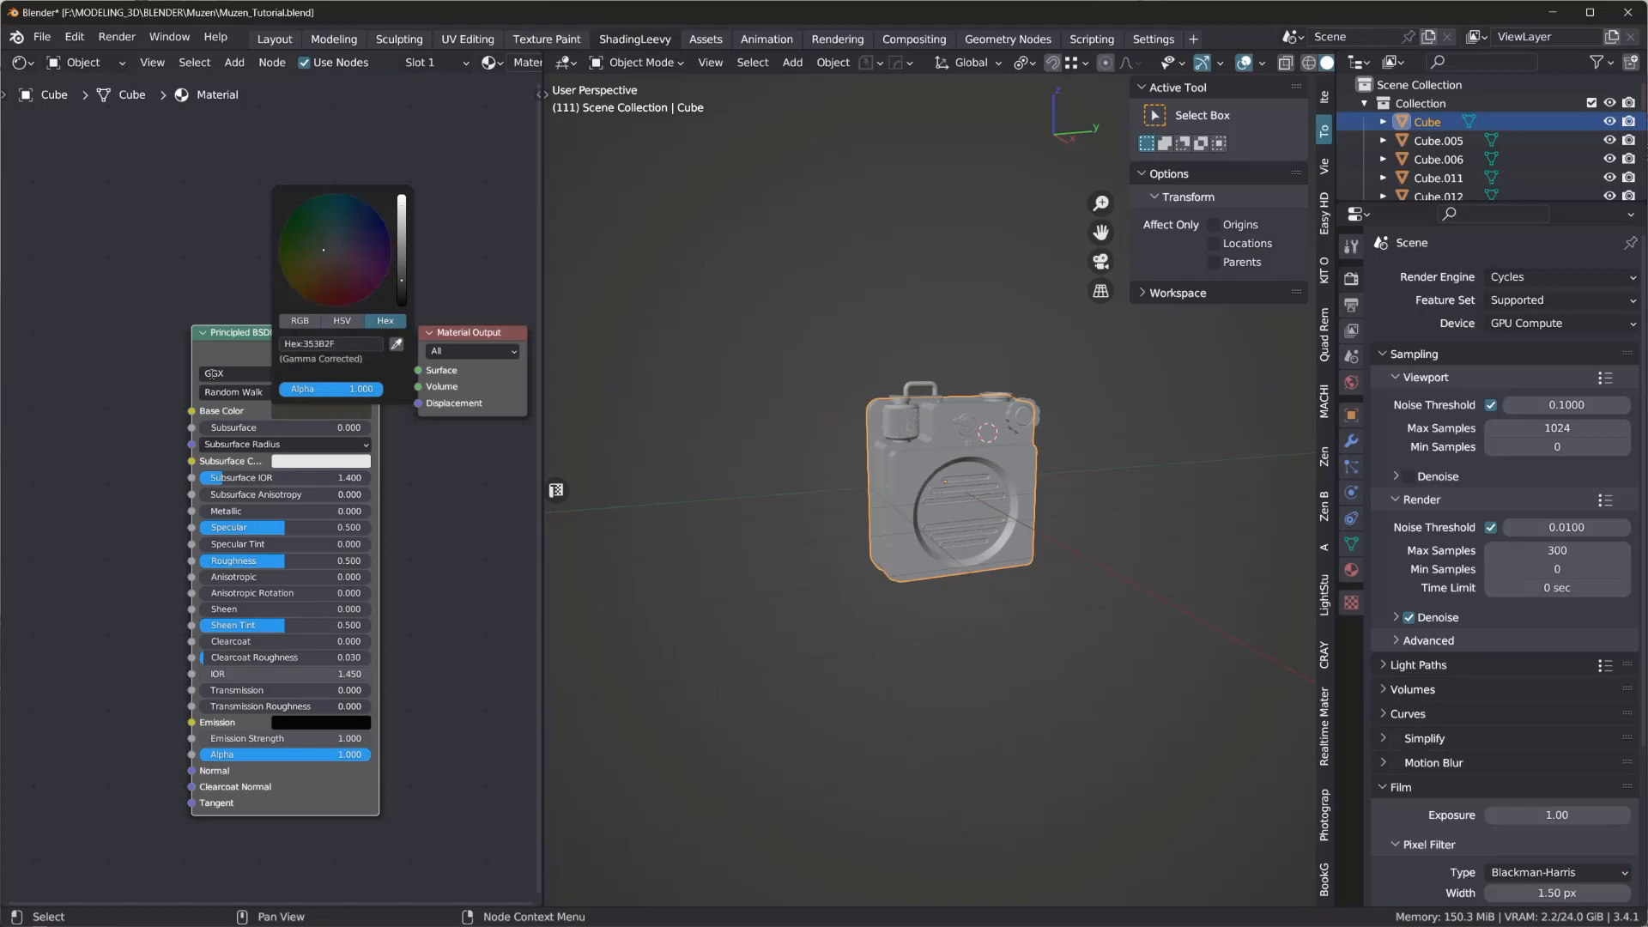
pyautogui.click(223, 335)
pyautogui.click(224, 335)
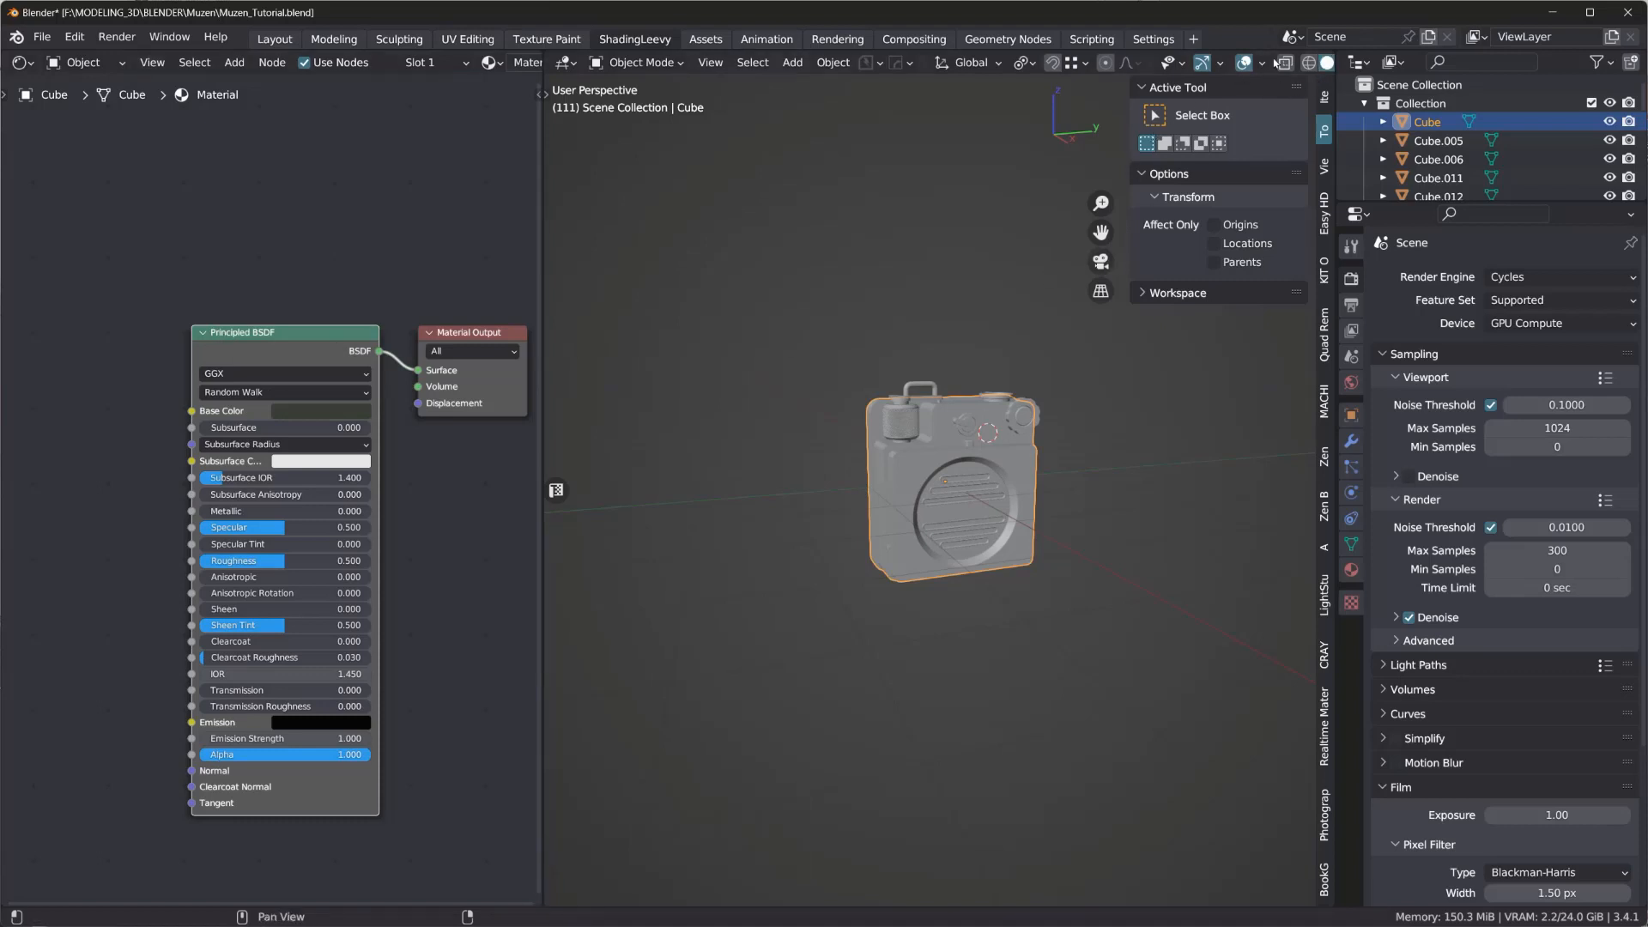
# - Set the viewport to Rendered shading and open the Easy HDRI add-on's settings
pyautogui.scroll(-5, 1166, 65)
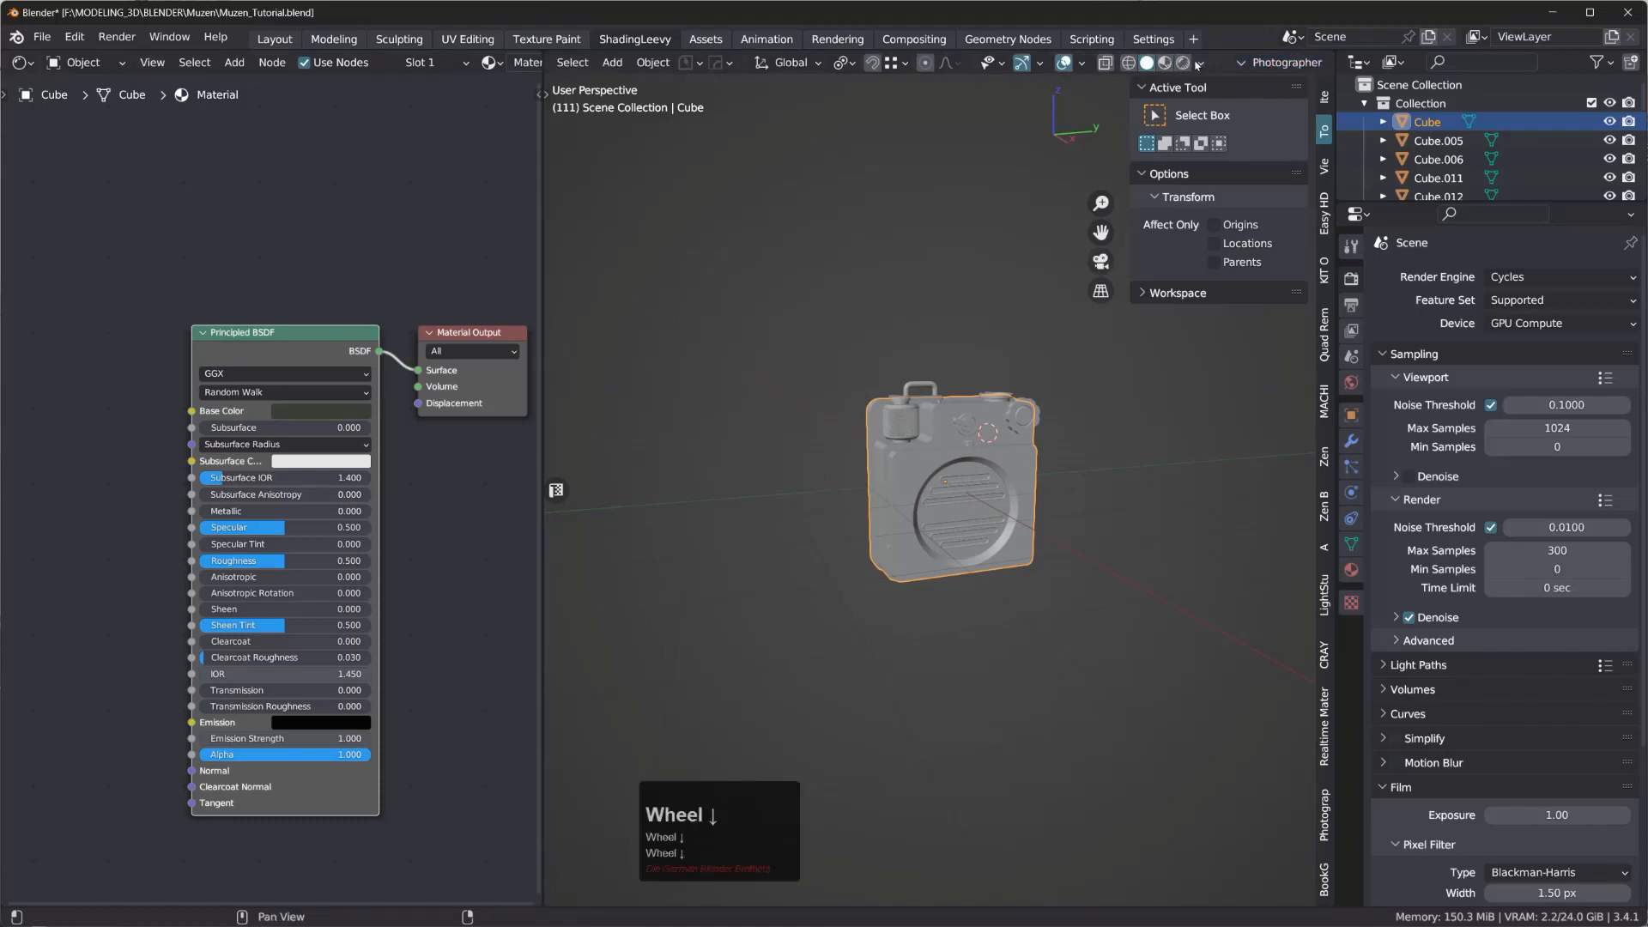
pyautogui.click(1183, 64)
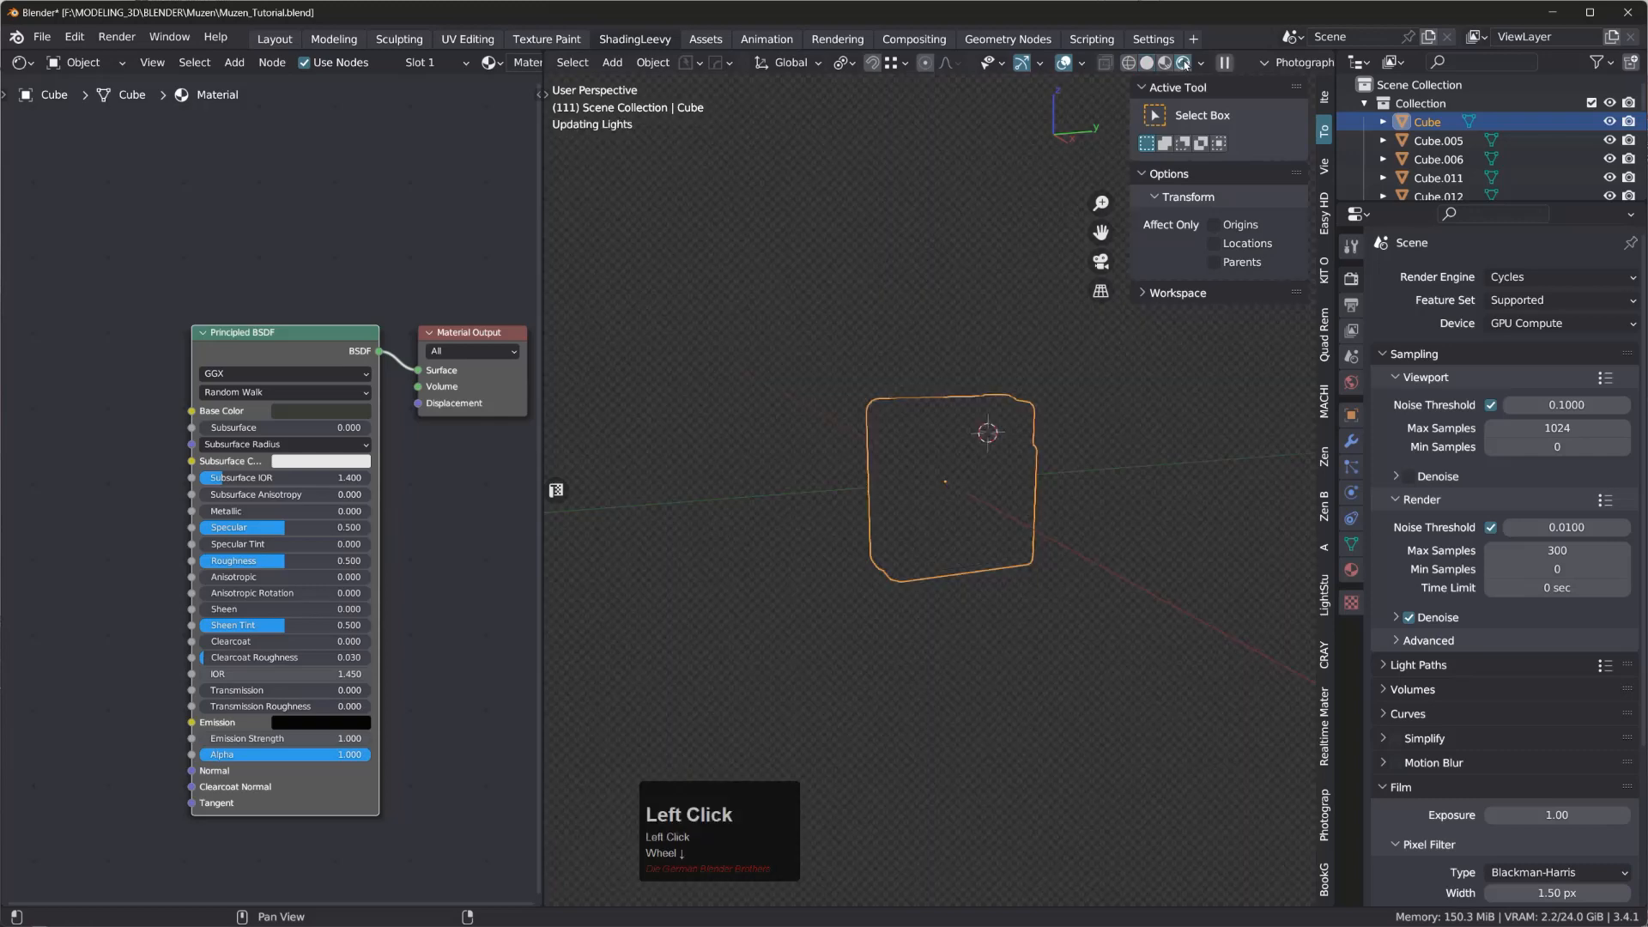
pyautogui.click(1329, 213)
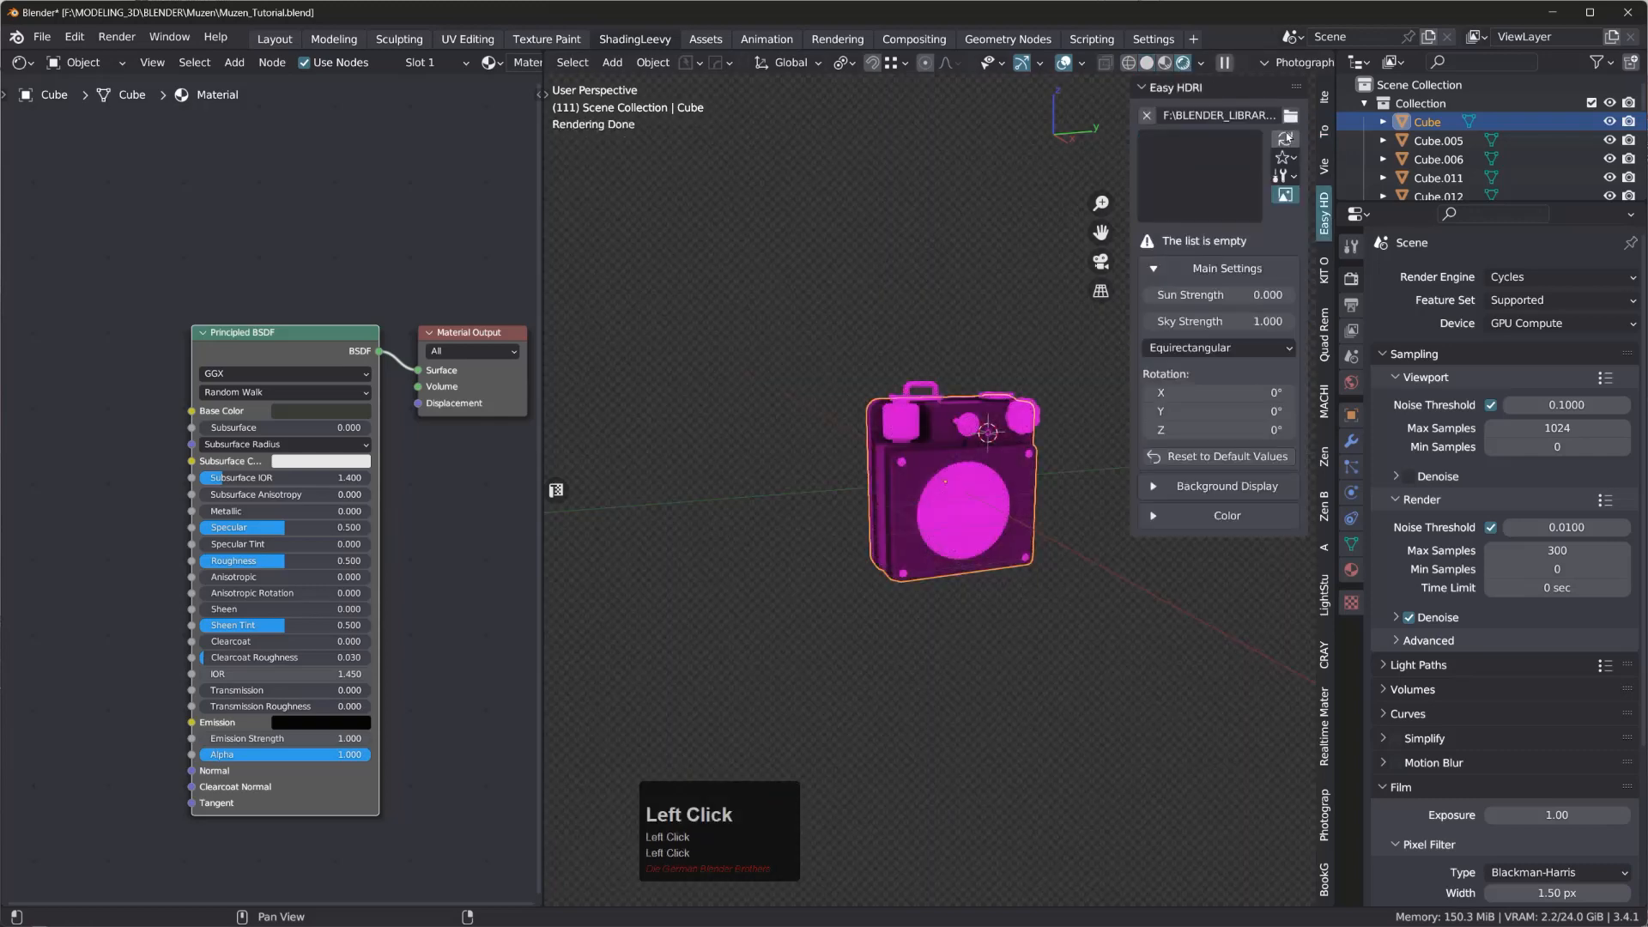
# - Lighten the speaker body material's Base Color to the green hex value 616C56
pyautogui.scroll(3, 948, 263)
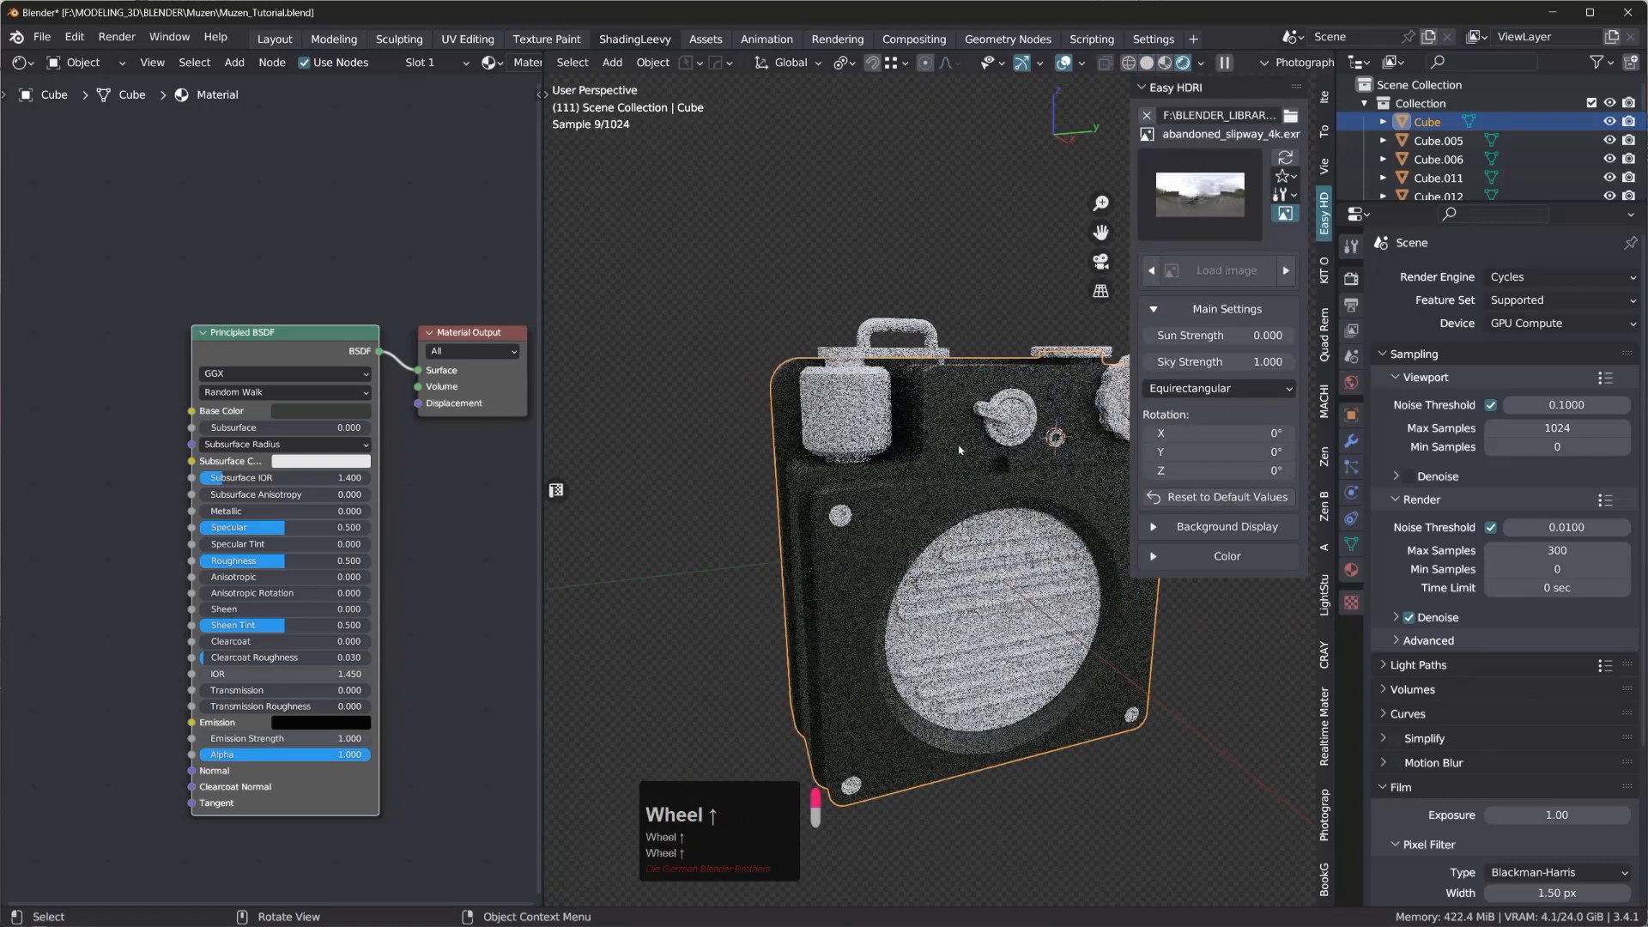
pyautogui.moveTo(910, 480); pyautogui.dragTo(801, 478, button='middle')
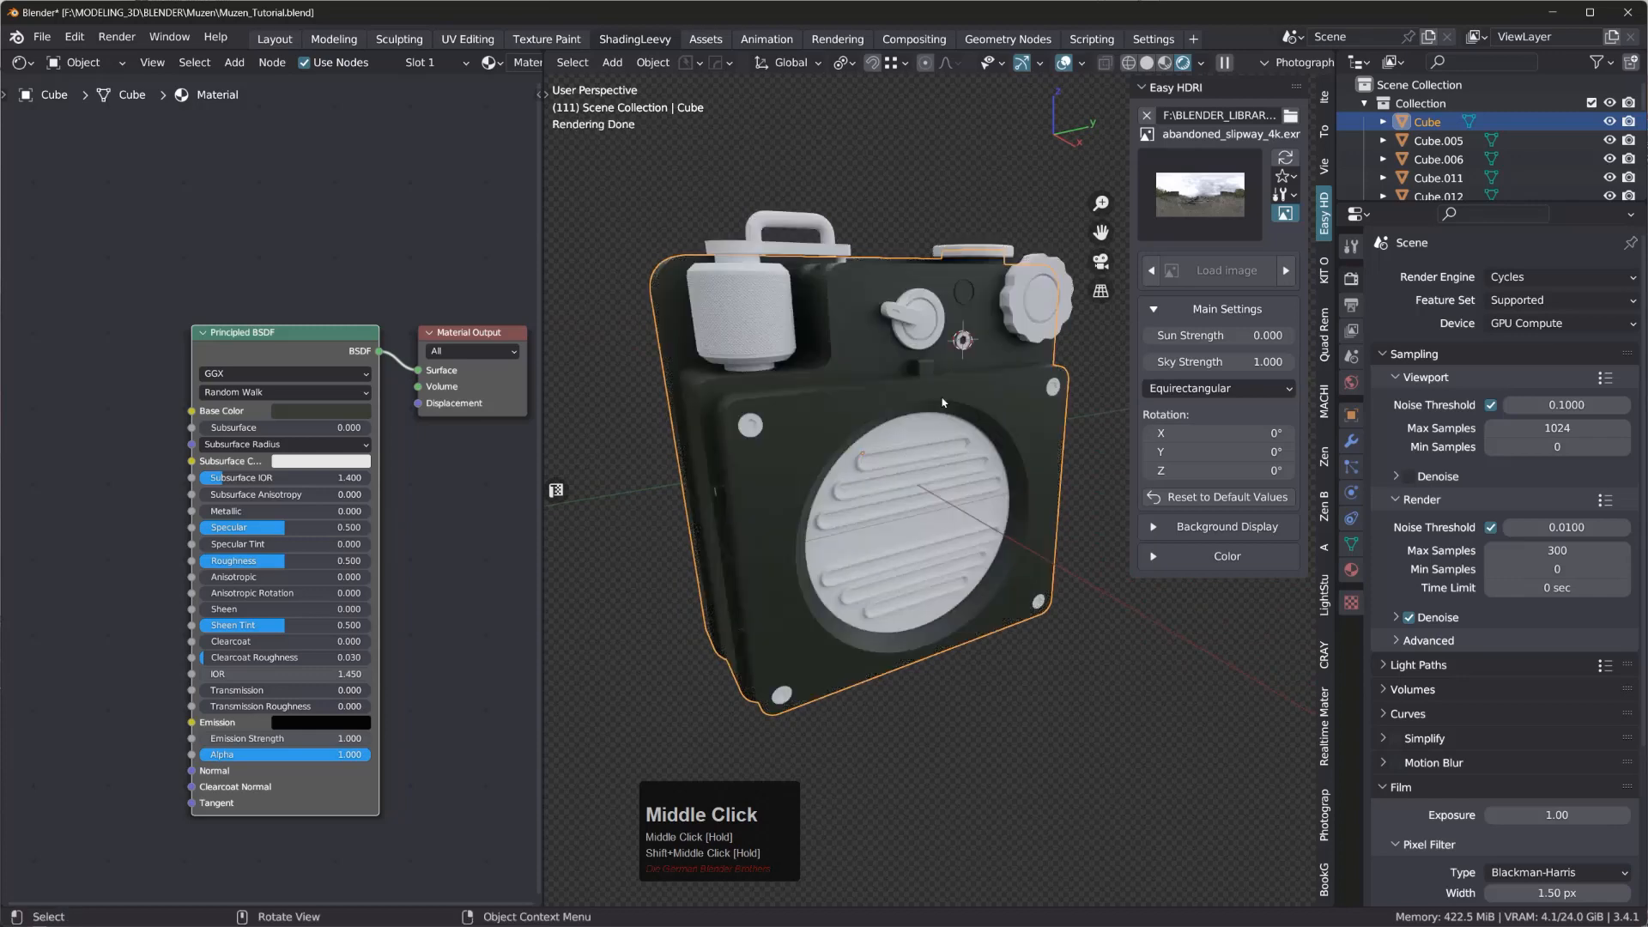
pyautogui.click(323, 415)
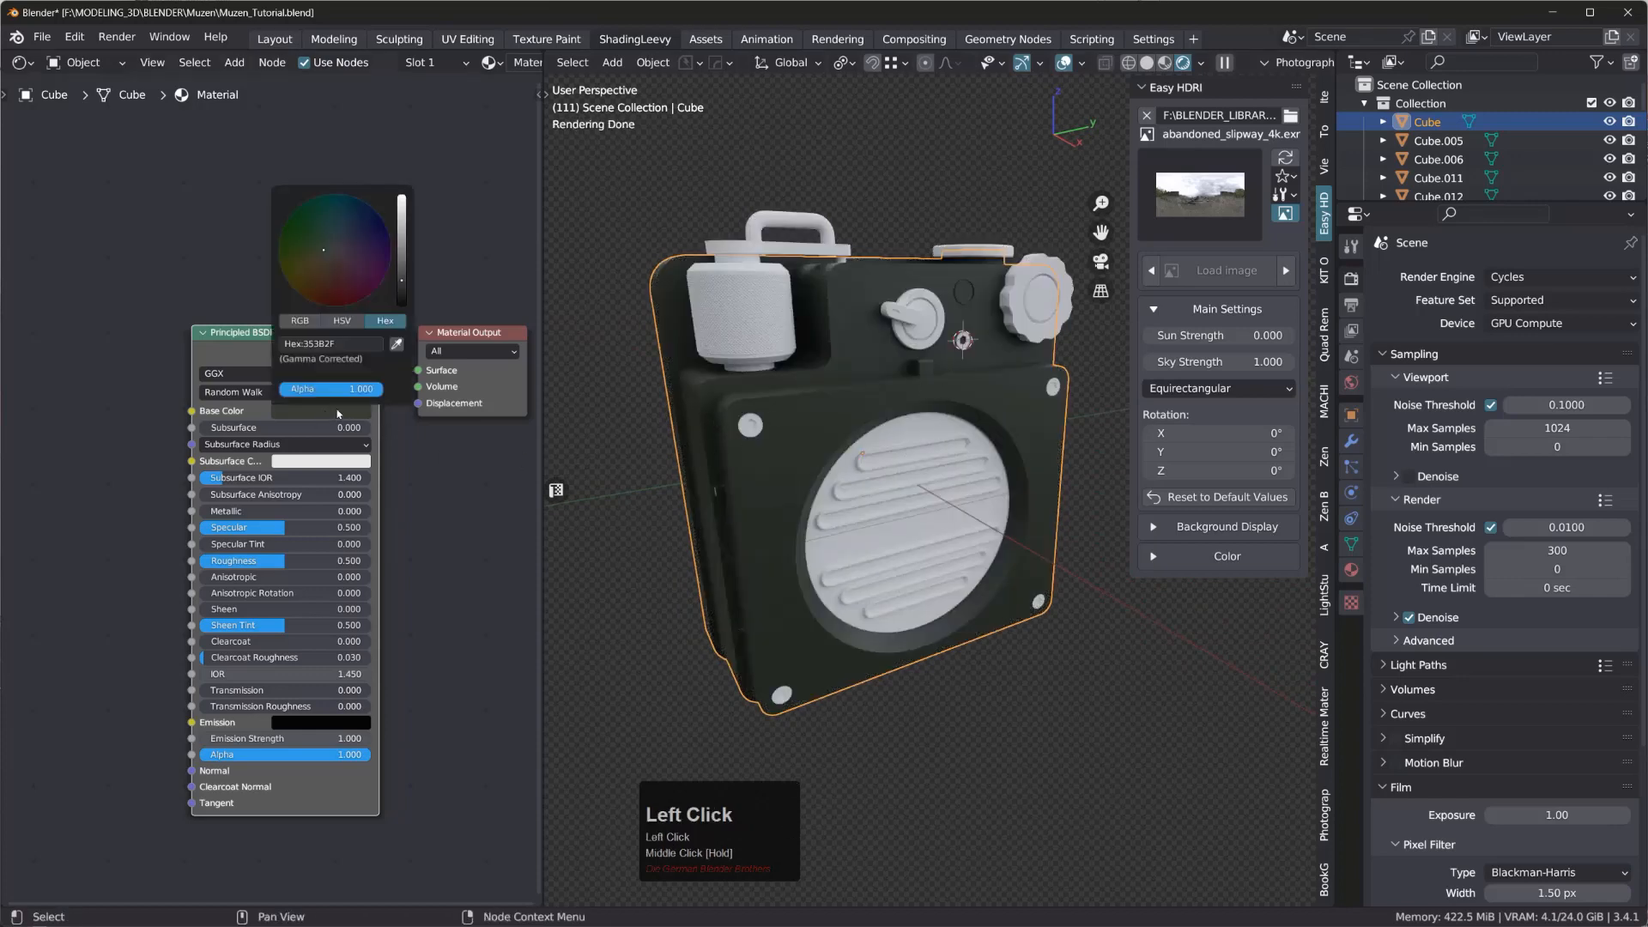
pyautogui.click(342, 397)
pyautogui.click(349, 412)
pyautogui.moveTo(404, 289); pyautogui.dragTo(402, 260)
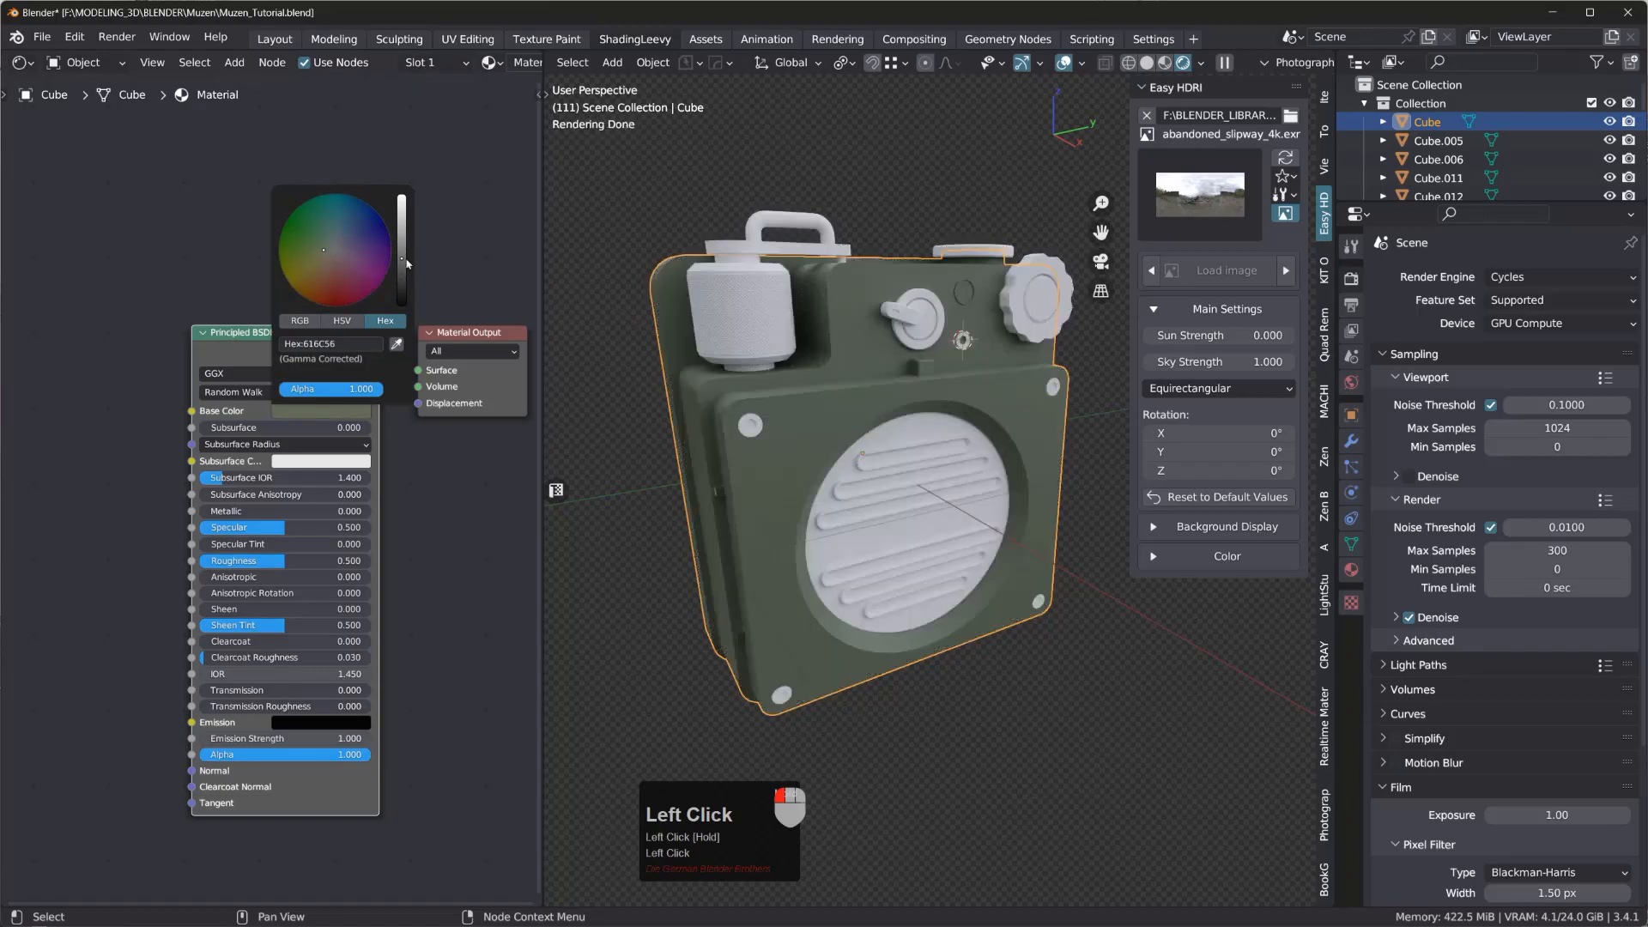
# - Rename the speaker body's material as BaseColorBody in the material properties
pyautogui.moveTo(894, 472); pyautogui.dragTo(861, 489, button='middle')
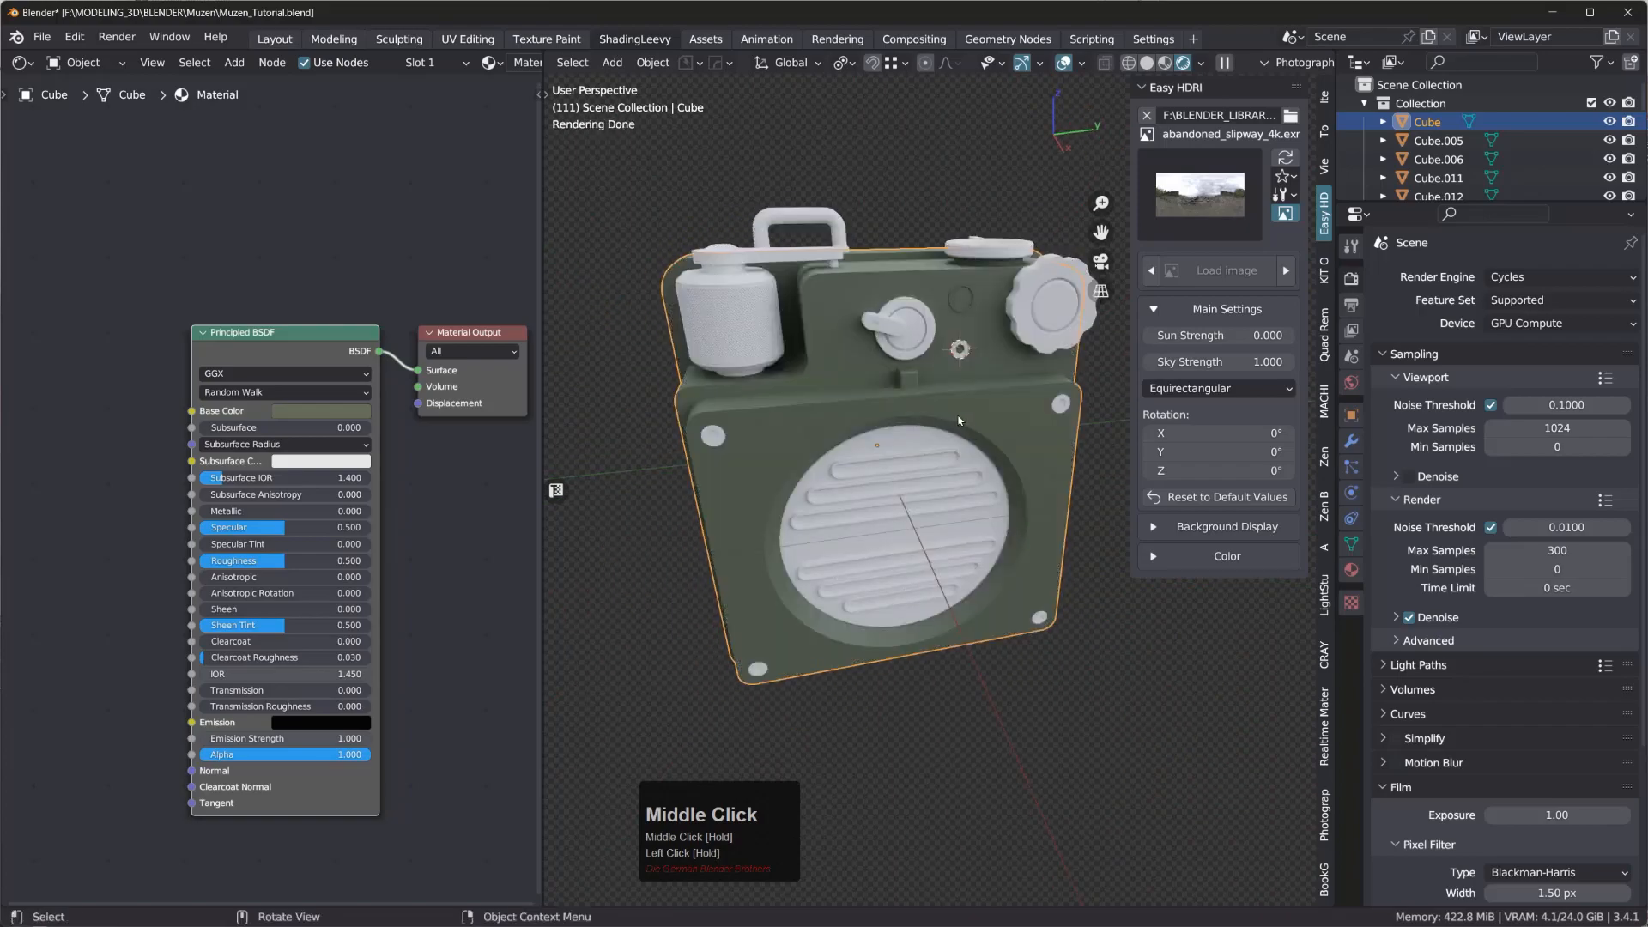
pyautogui.moveTo(1020, 429); pyautogui.dragTo(1234, 416, button='middle')
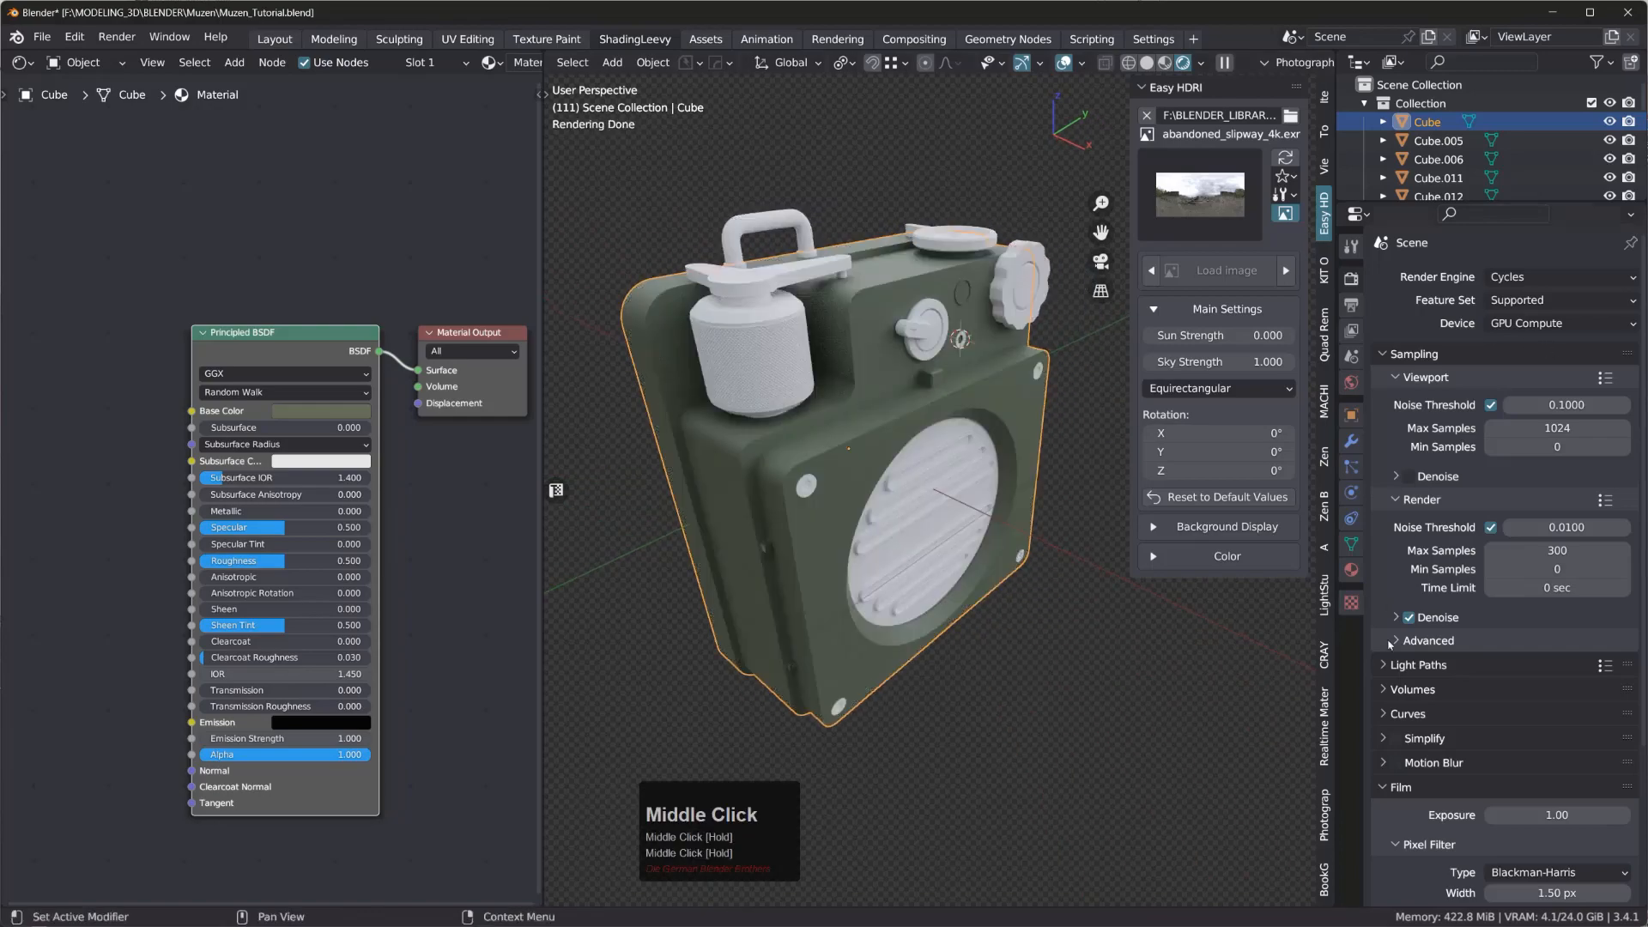
pyautogui.click(1351, 569)
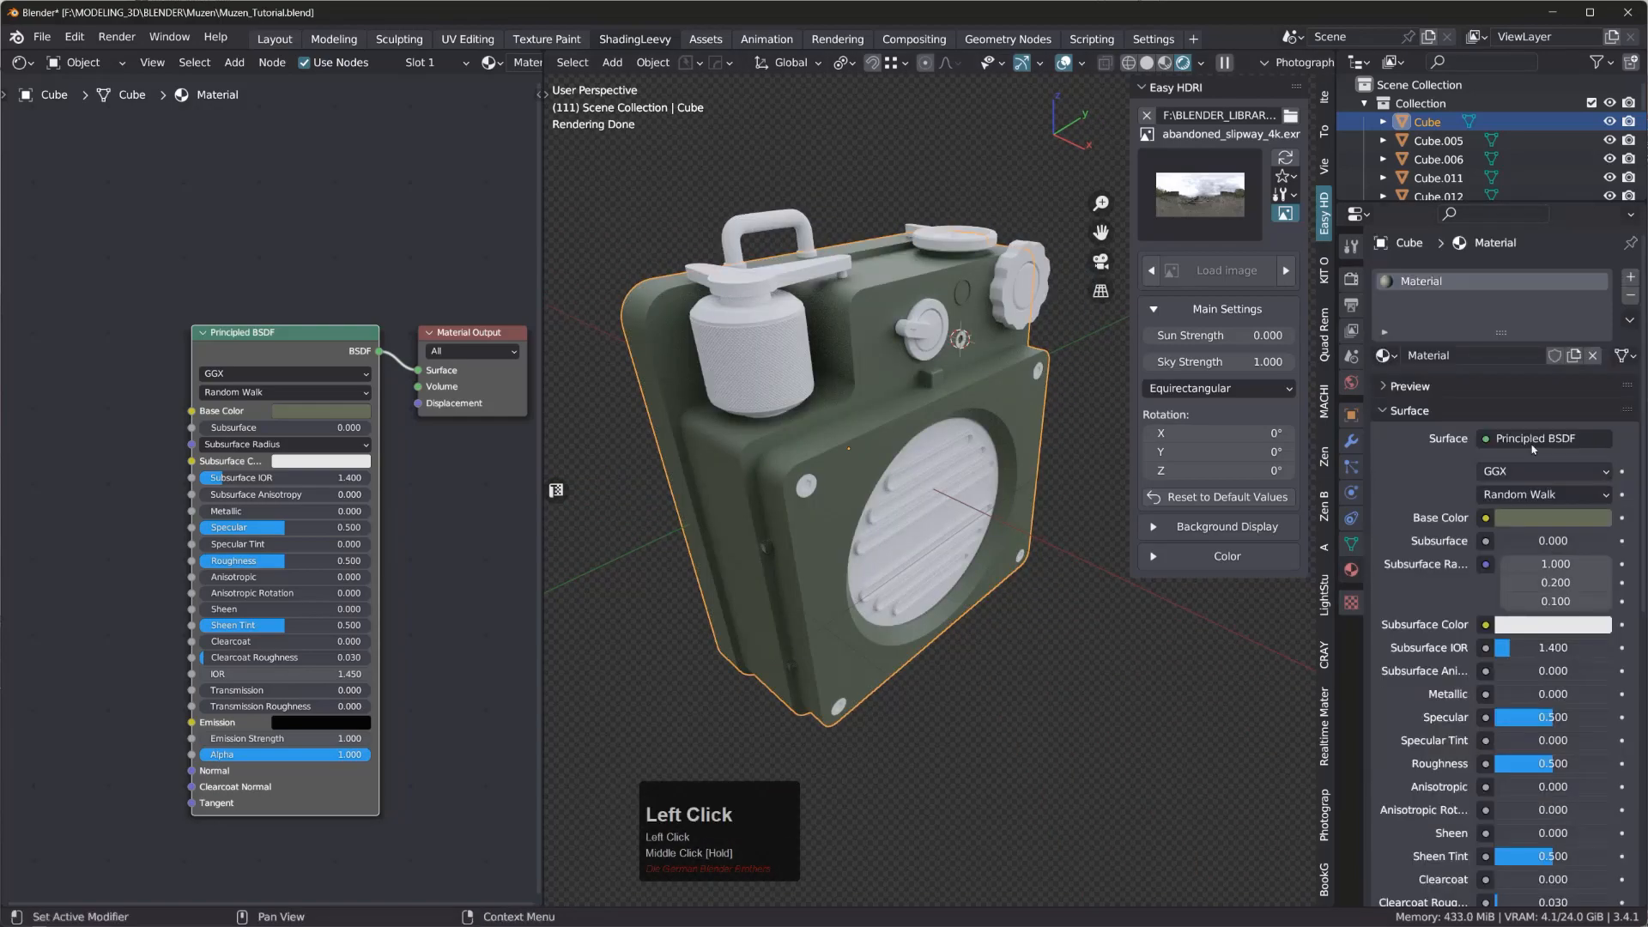
pyautogui.click(1436, 354)
pyautogui.click(1437, 352)
pyautogui.doubleClick(1424, 359)
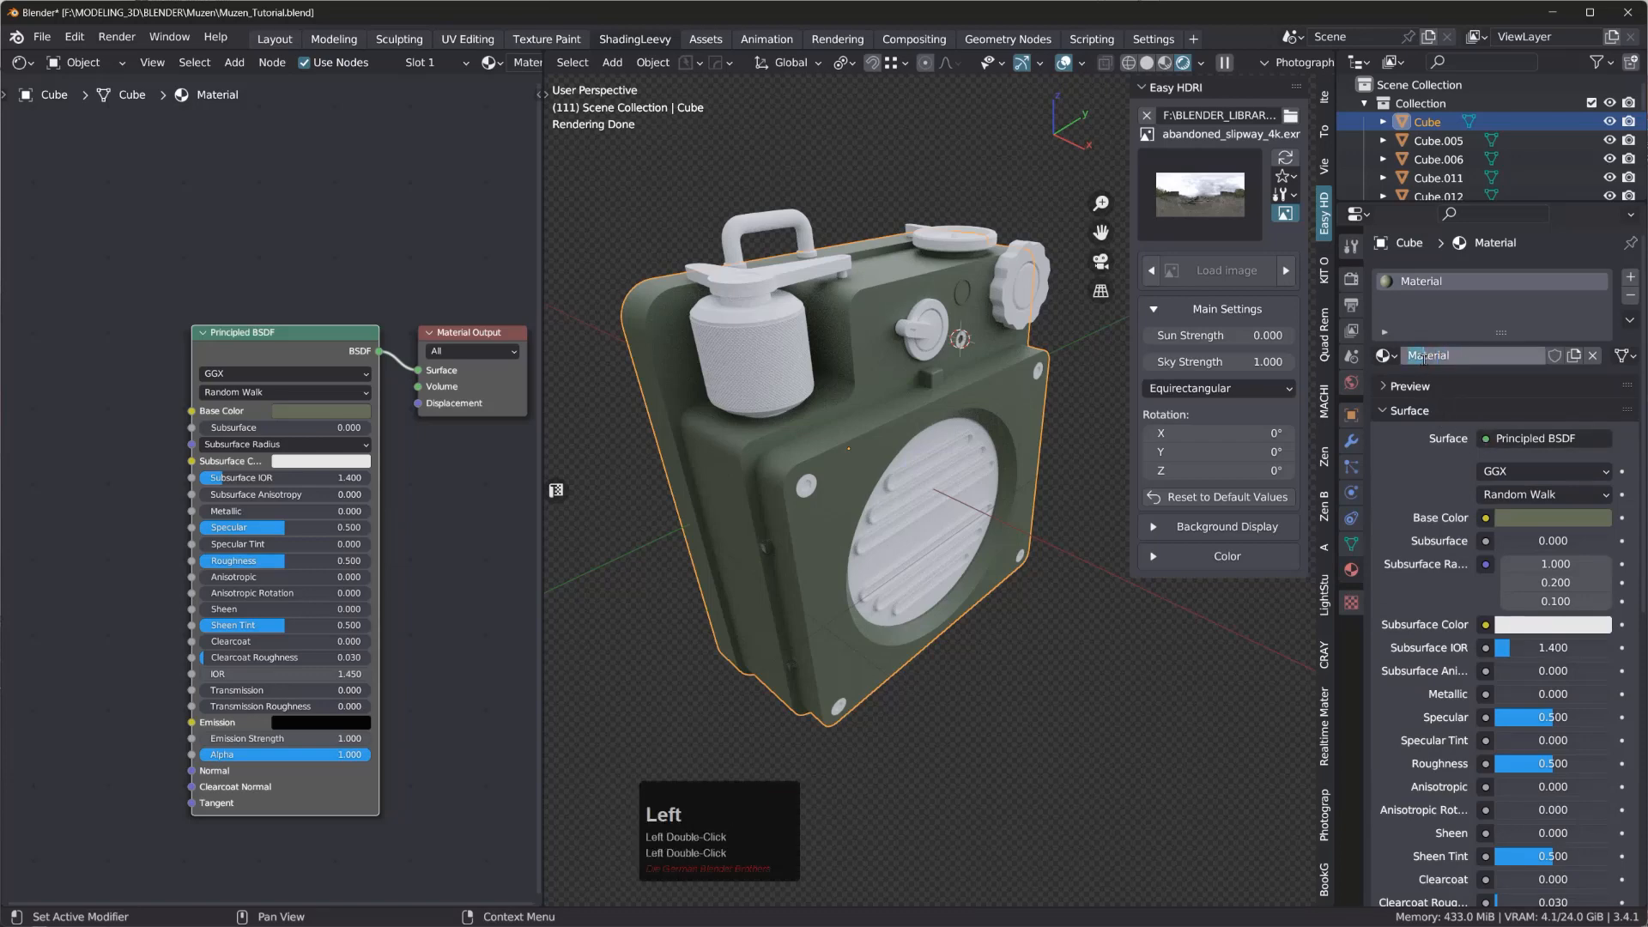
pyautogui.moveTo(1463, 355); pyautogui.dragTo(1365, 353)
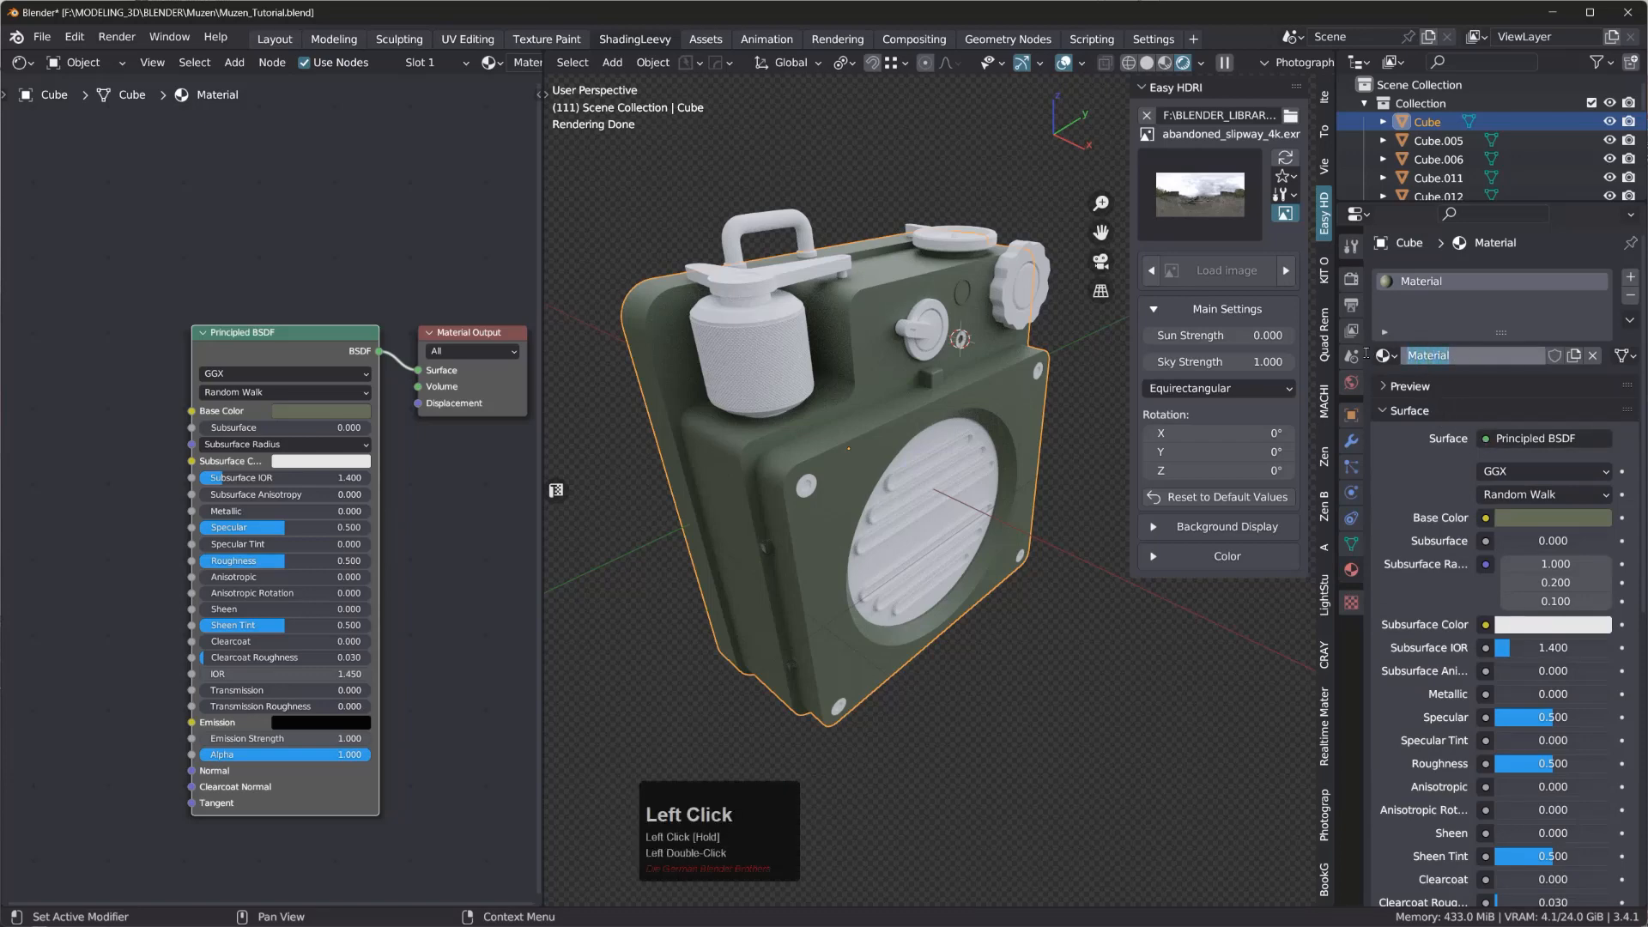
pyautogui.write('B')
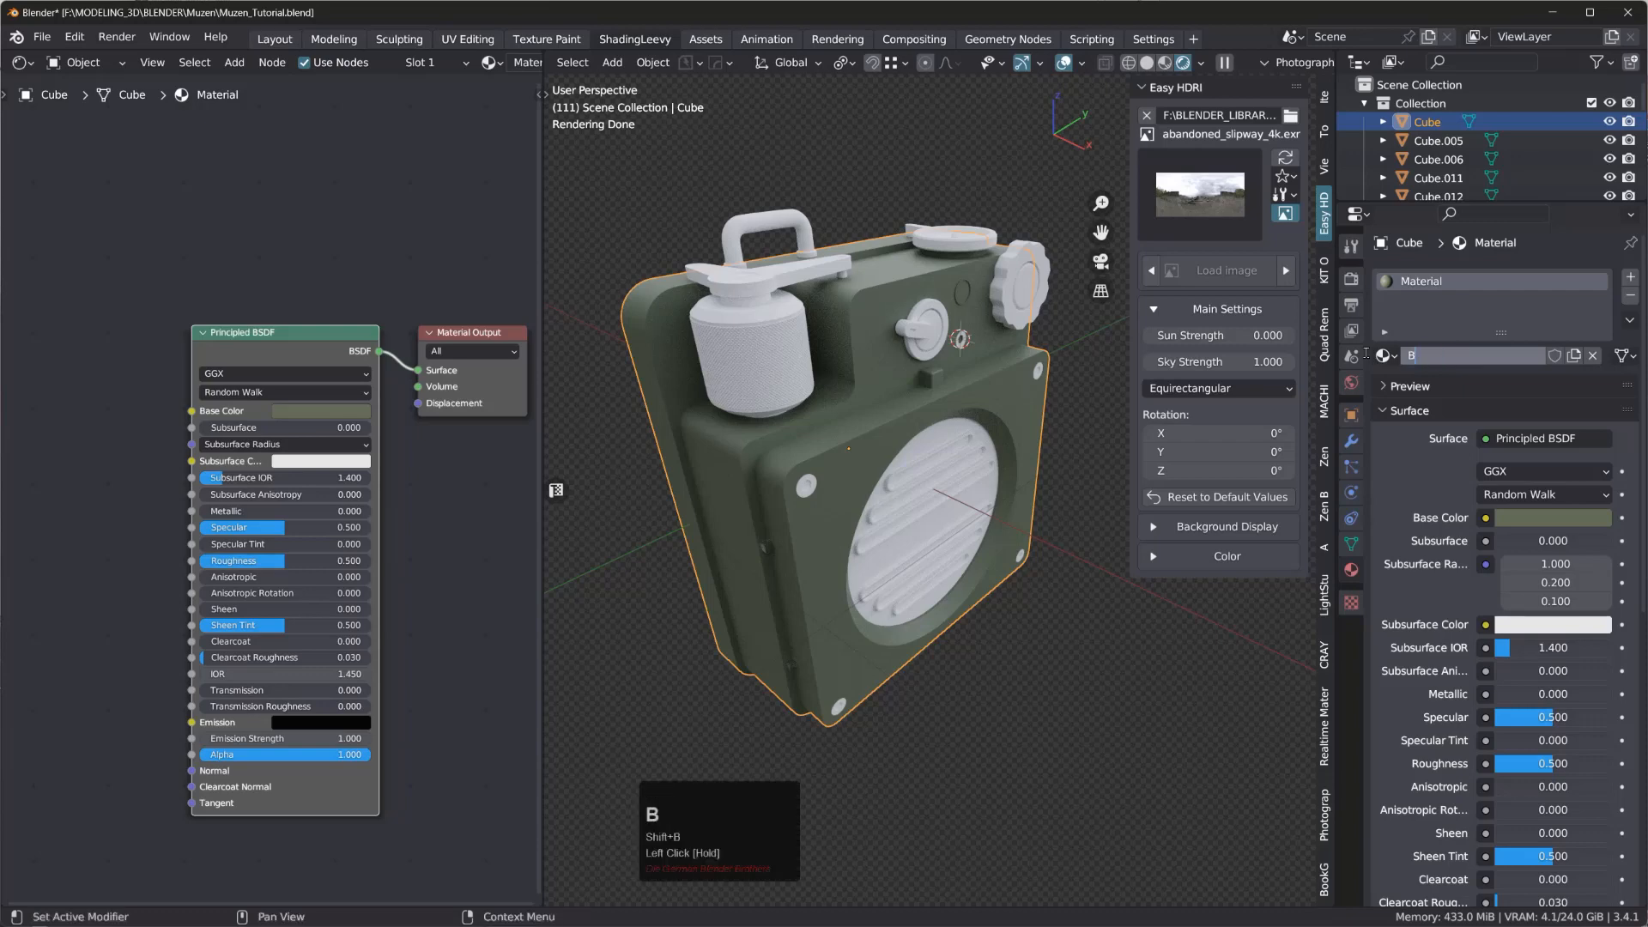
pyautogui.write('aseColorBody')
pyautogui.press('Return')
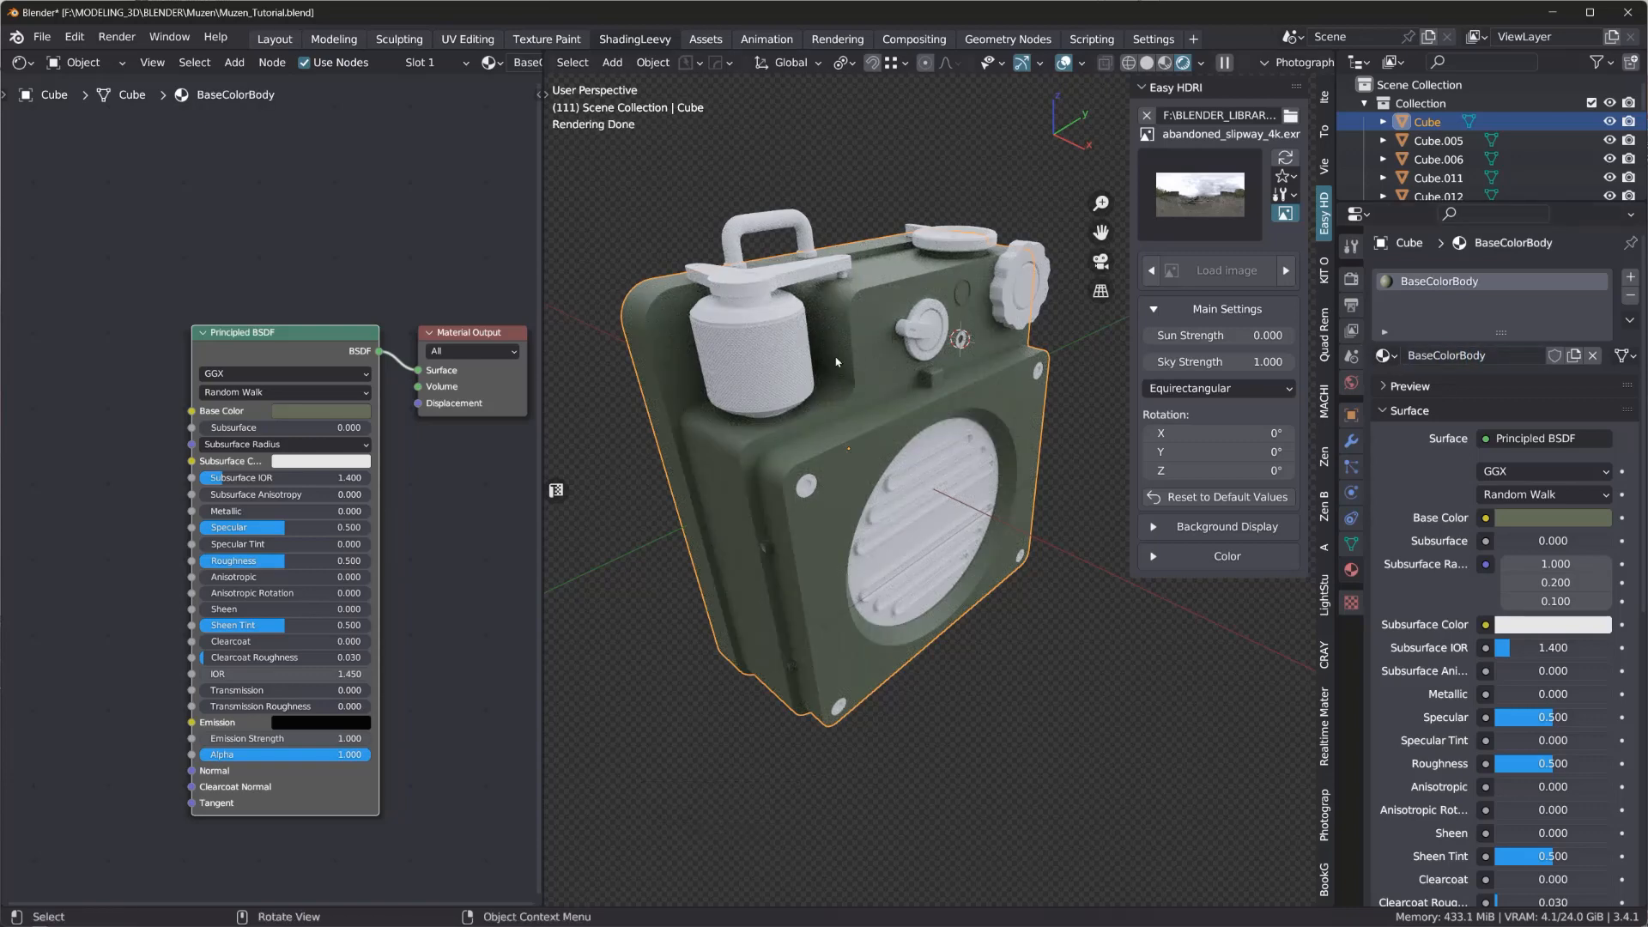
# - Create a new material on the knurled knob and set its Base Color to the light grey C1C1C1
pyautogui.click(760, 342)
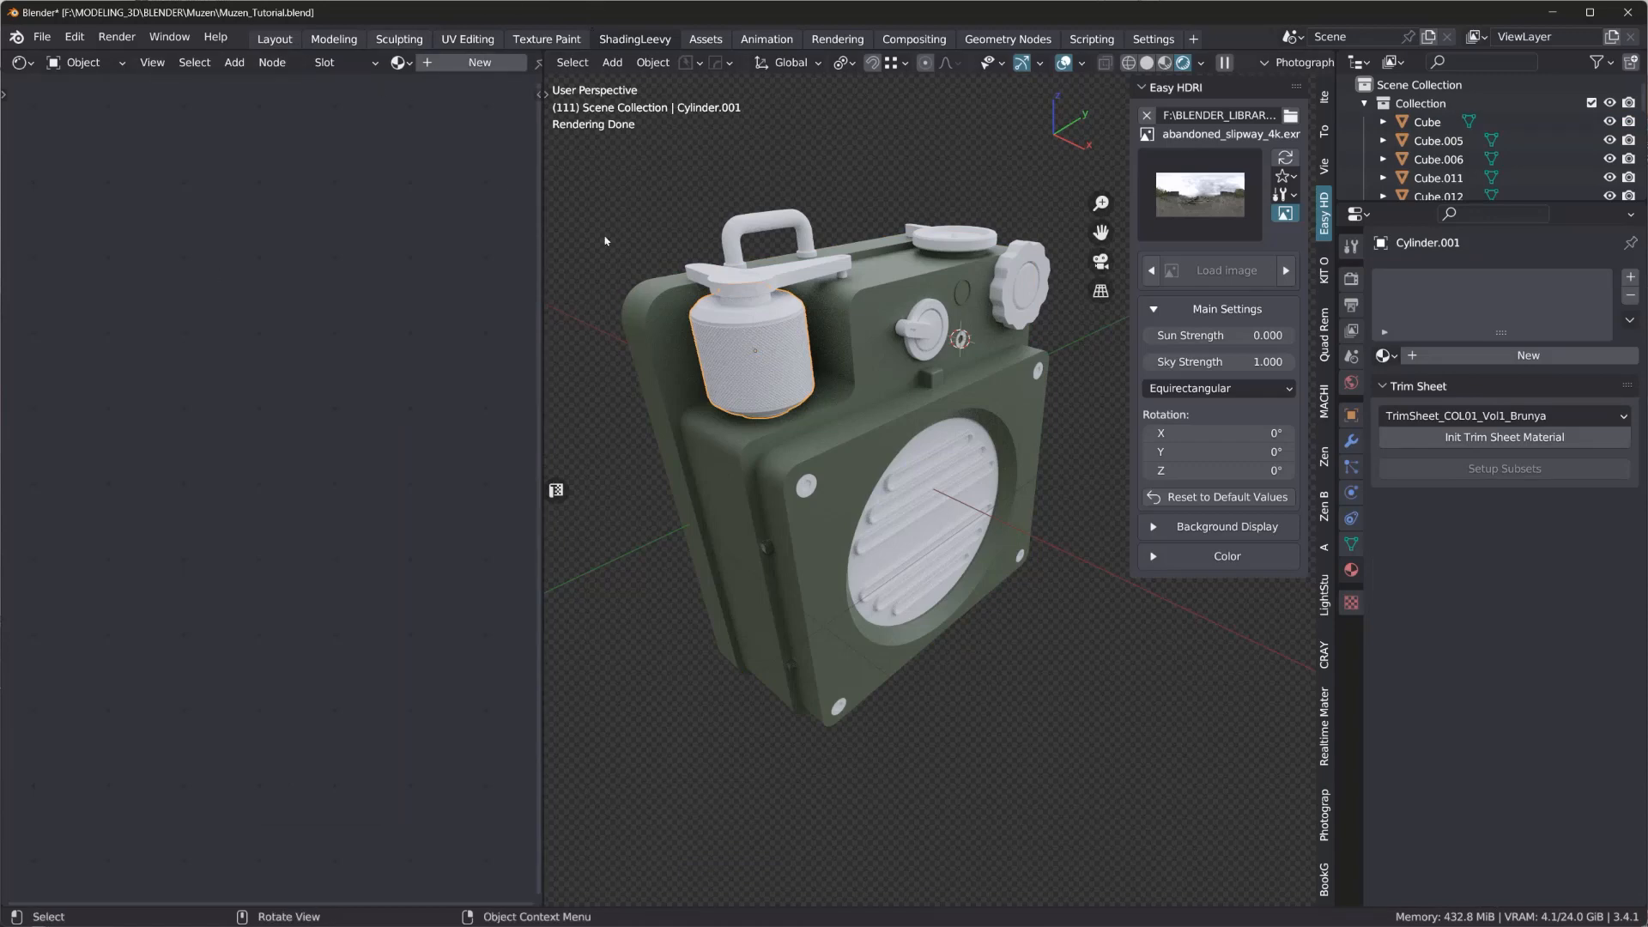
pyautogui.click(483, 63)
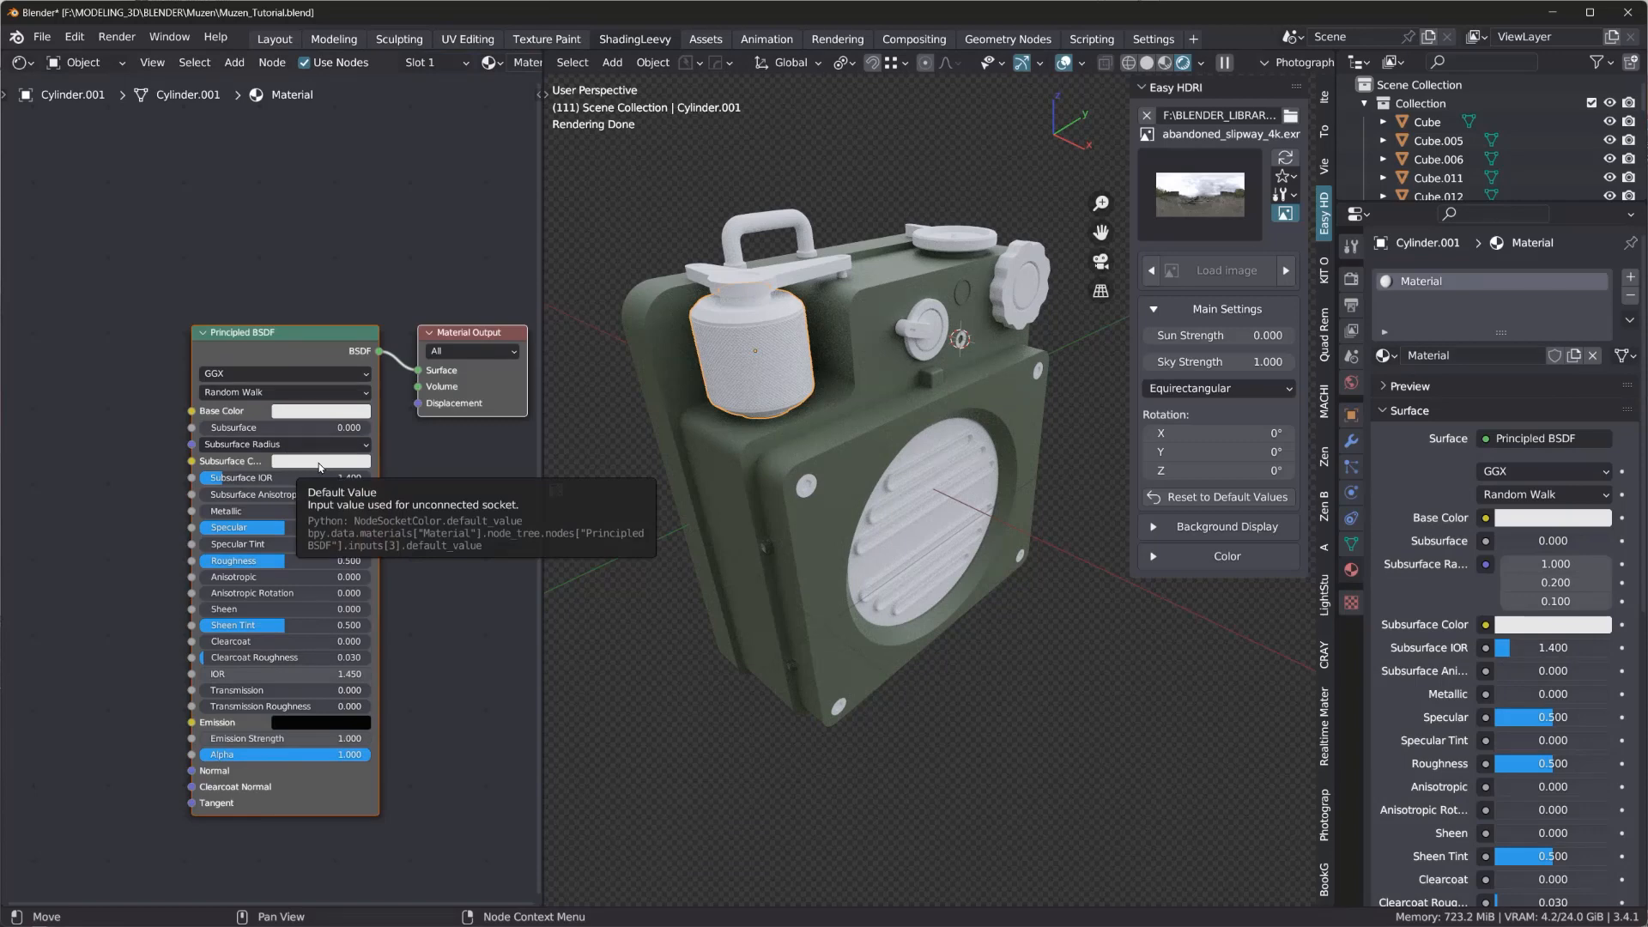
pyautogui.click(325, 413)
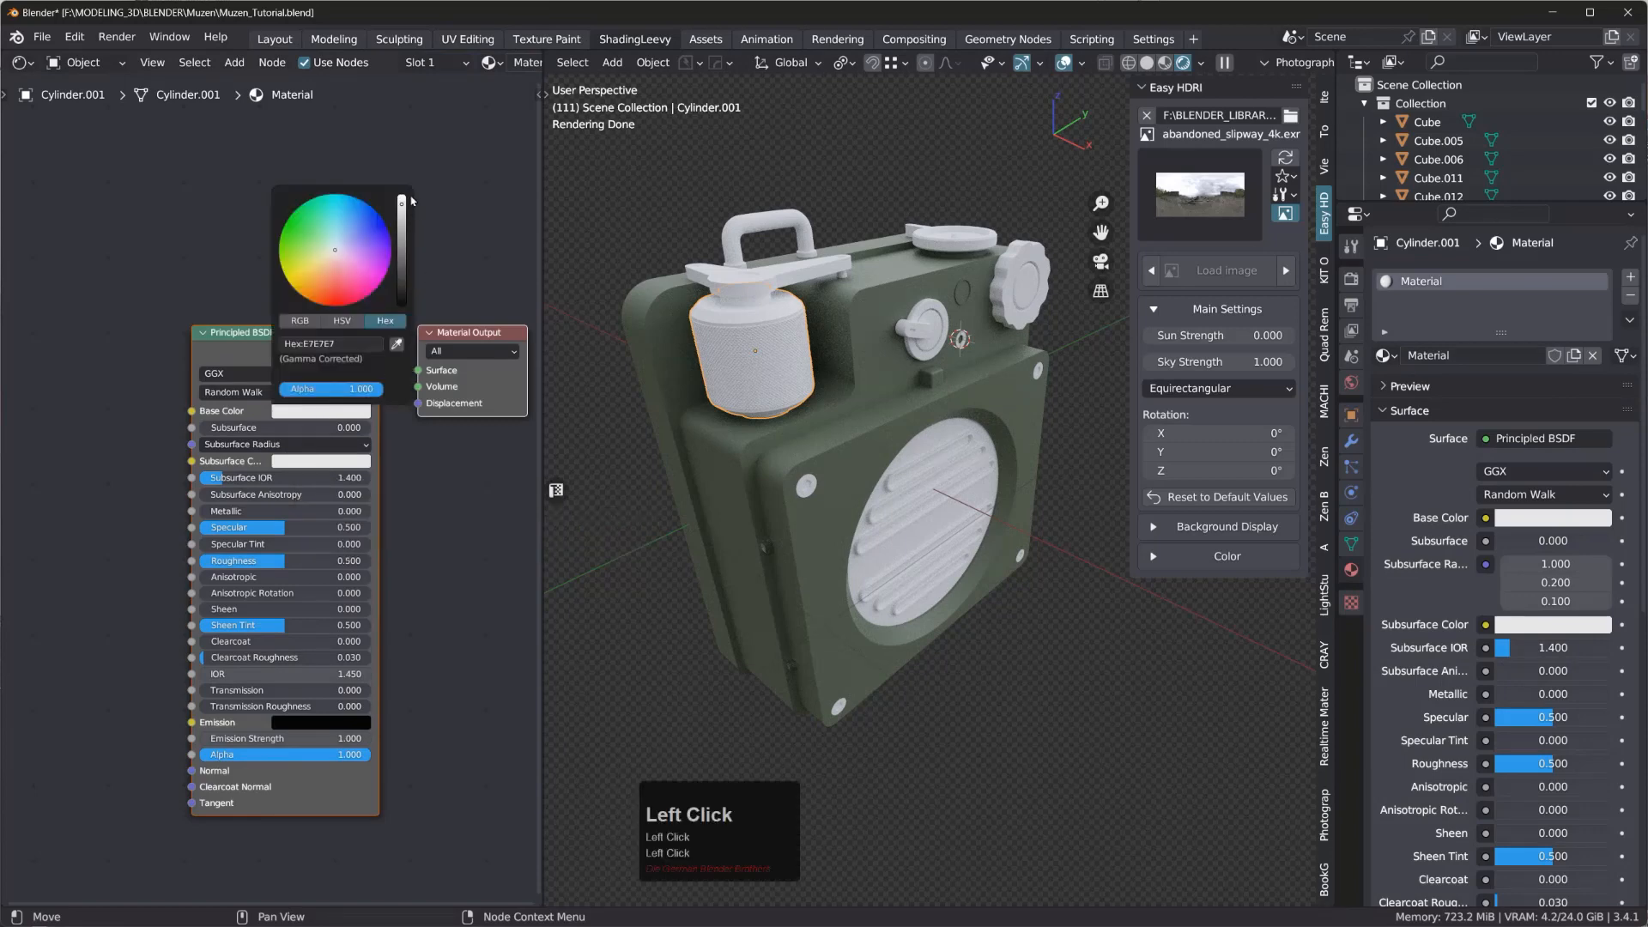
pyautogui.moveTo(402, 204); pyautogui.dragTo(402, 221)
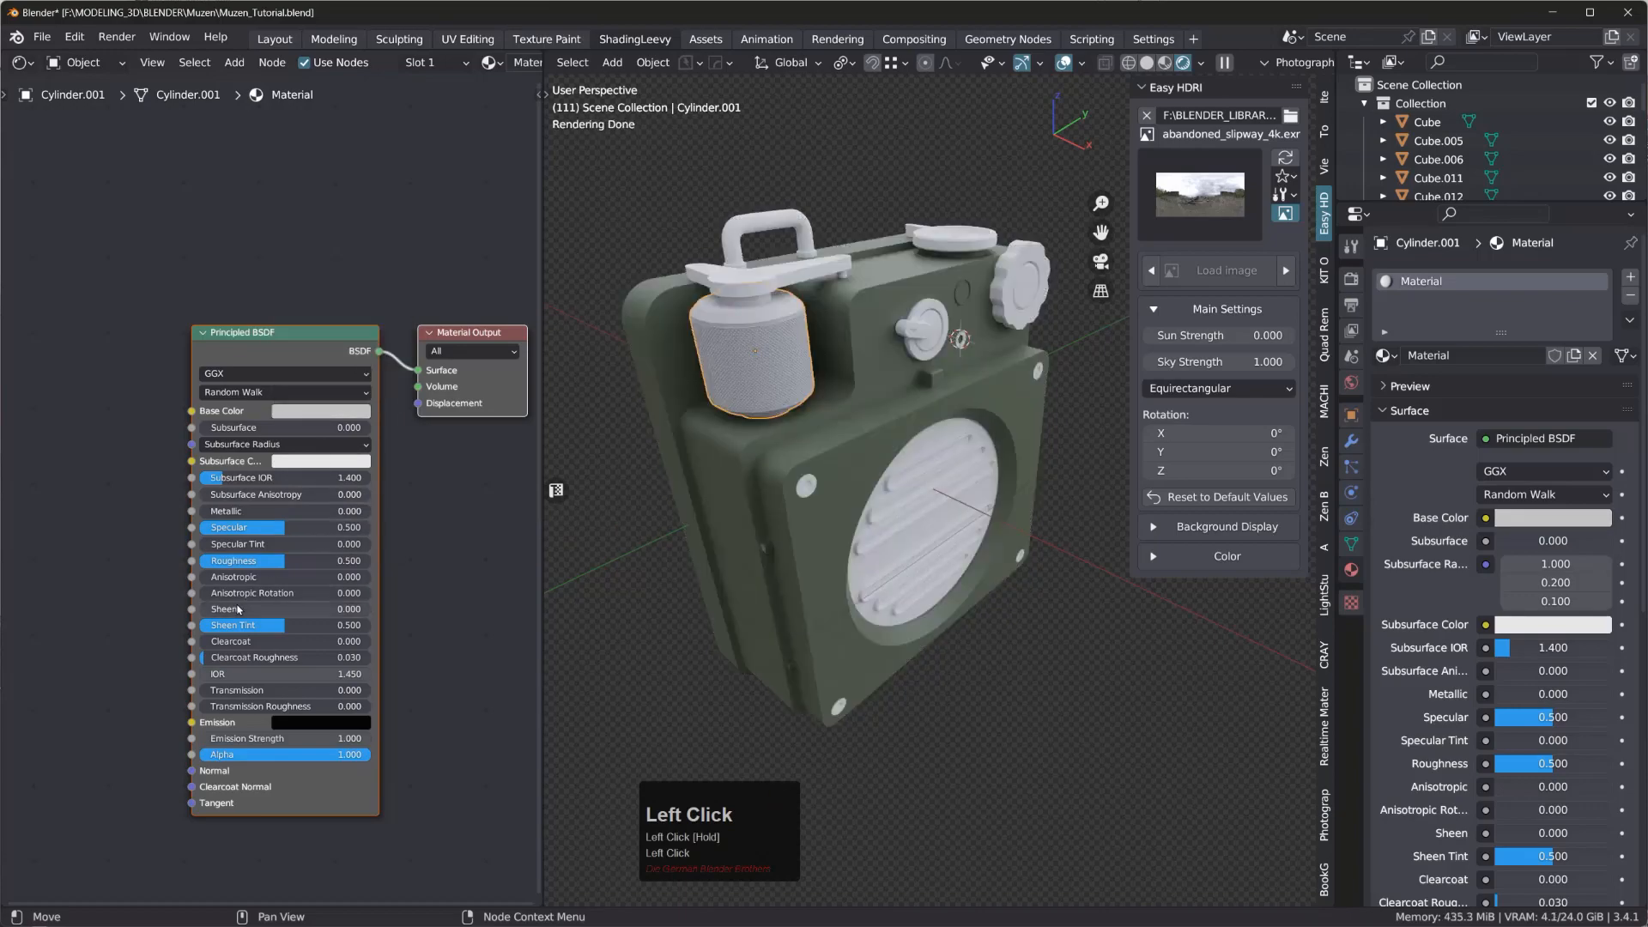
# - Set the knurled knob material's Roughness to 0.144 and its Metallic value to 1.000
pyautogui.moveTo(255, 566)
pyautogui.mouseDown()
pyautogui.moveTo(202, 566)
pyautogui.moveTo(229, 566)
pyautogui.mouseUp()
pyautogui.scroll(6, 743, 307)
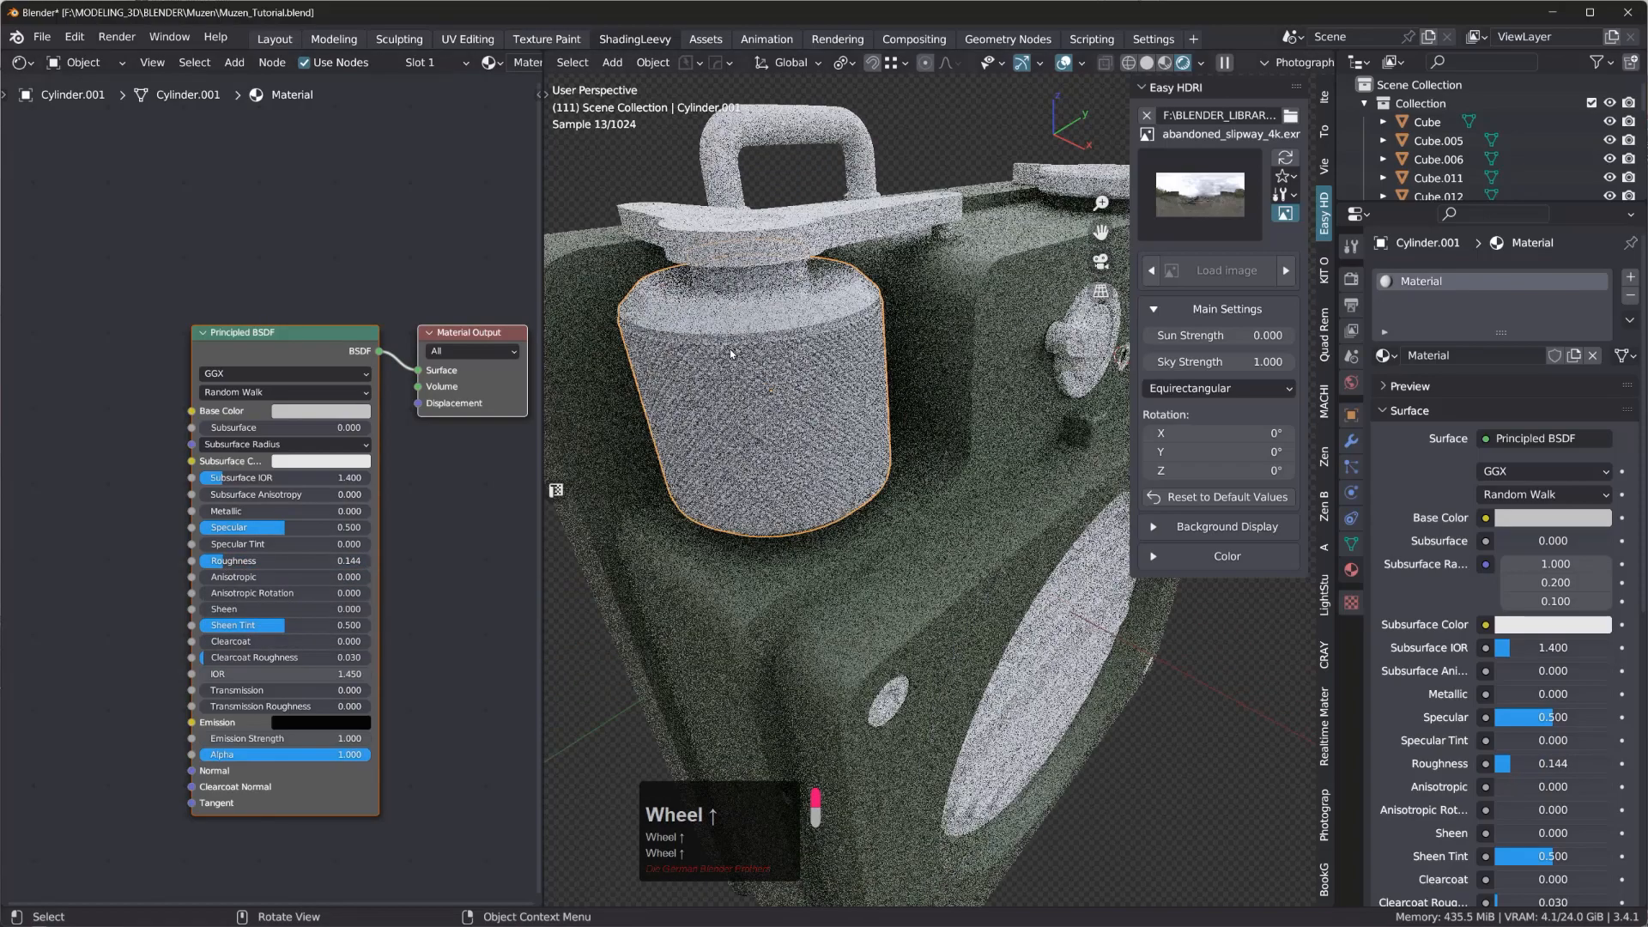
pyautogui.moveTo(743, 306); pyautogui.dragTo(745, 303, button='middle')
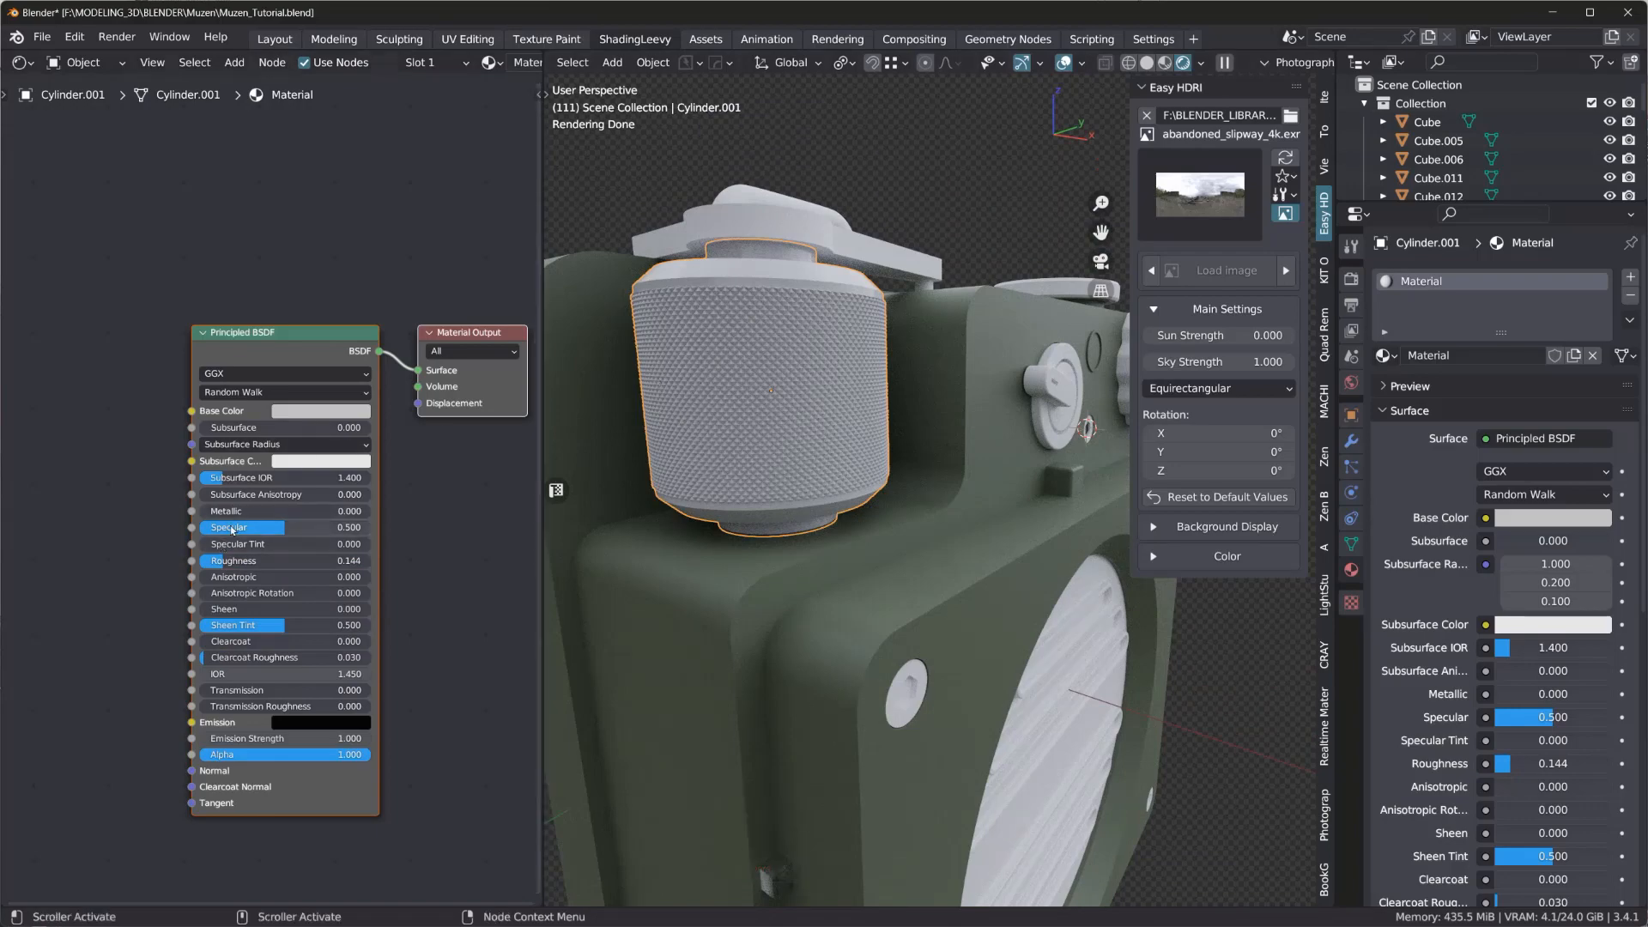
pyautogui.moveTo(275, 511); pyautogui.dragTo(374, 522)
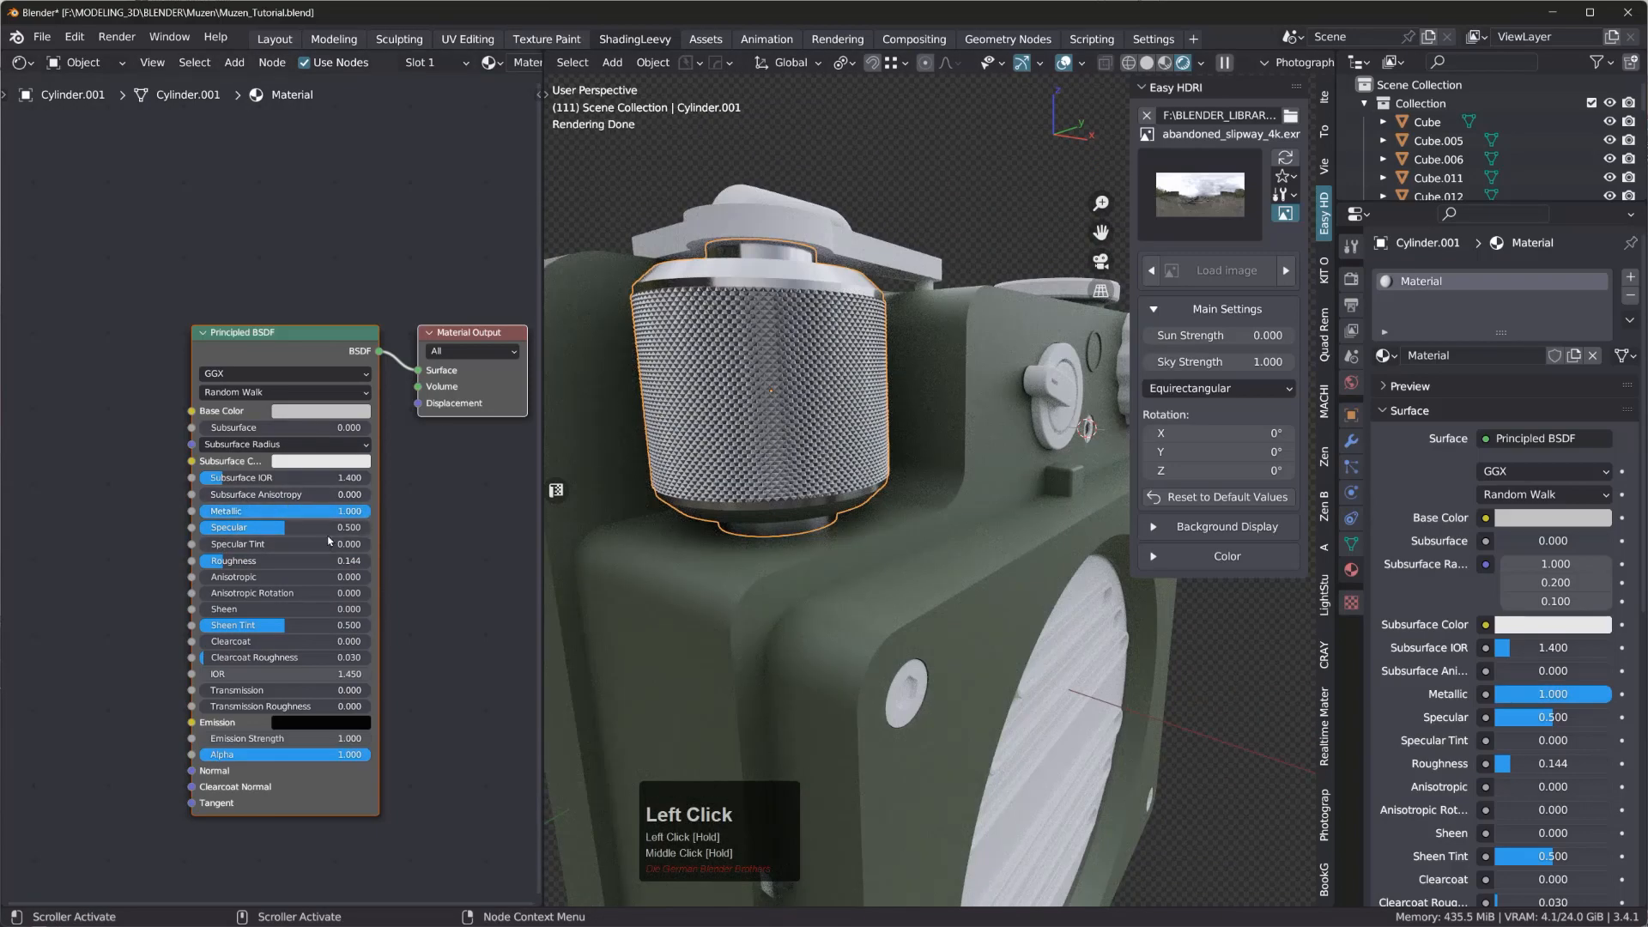
# - Darken the knurled knob material's Base Color to a medium grey
pyautogui.middleClick(739, 393)
pyautogui.moveTo(740, 392); pyautogui.dragTo(853, 354, button='middle')
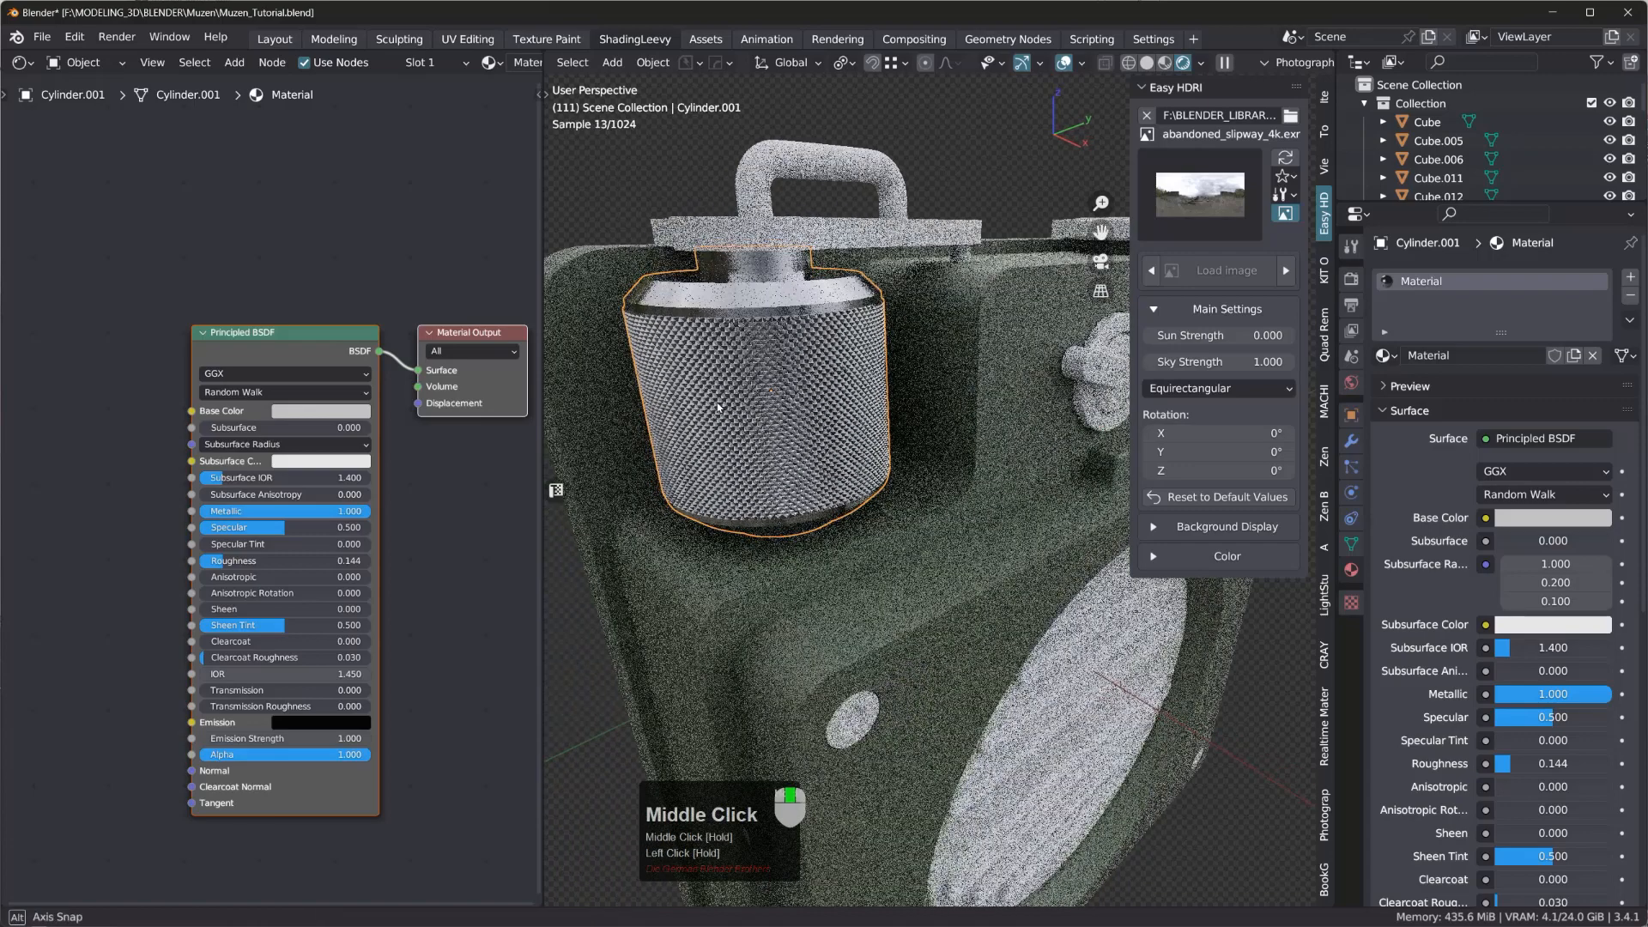
pyautogui.middleClick(822, 379)
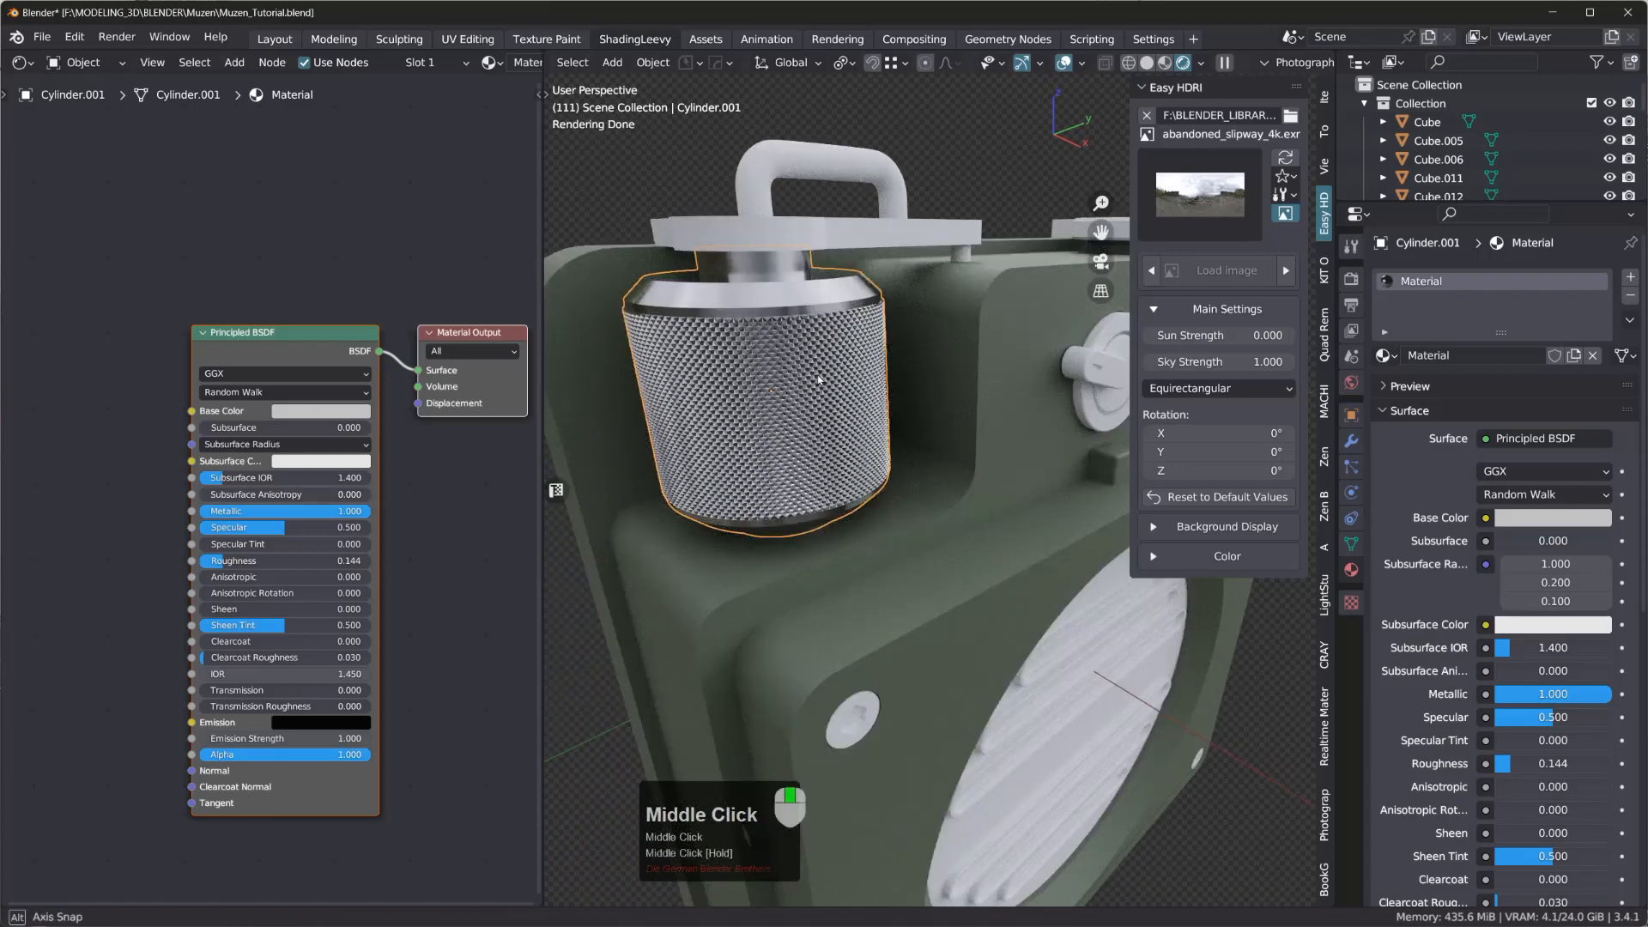
pyautogui.click(345, 412)
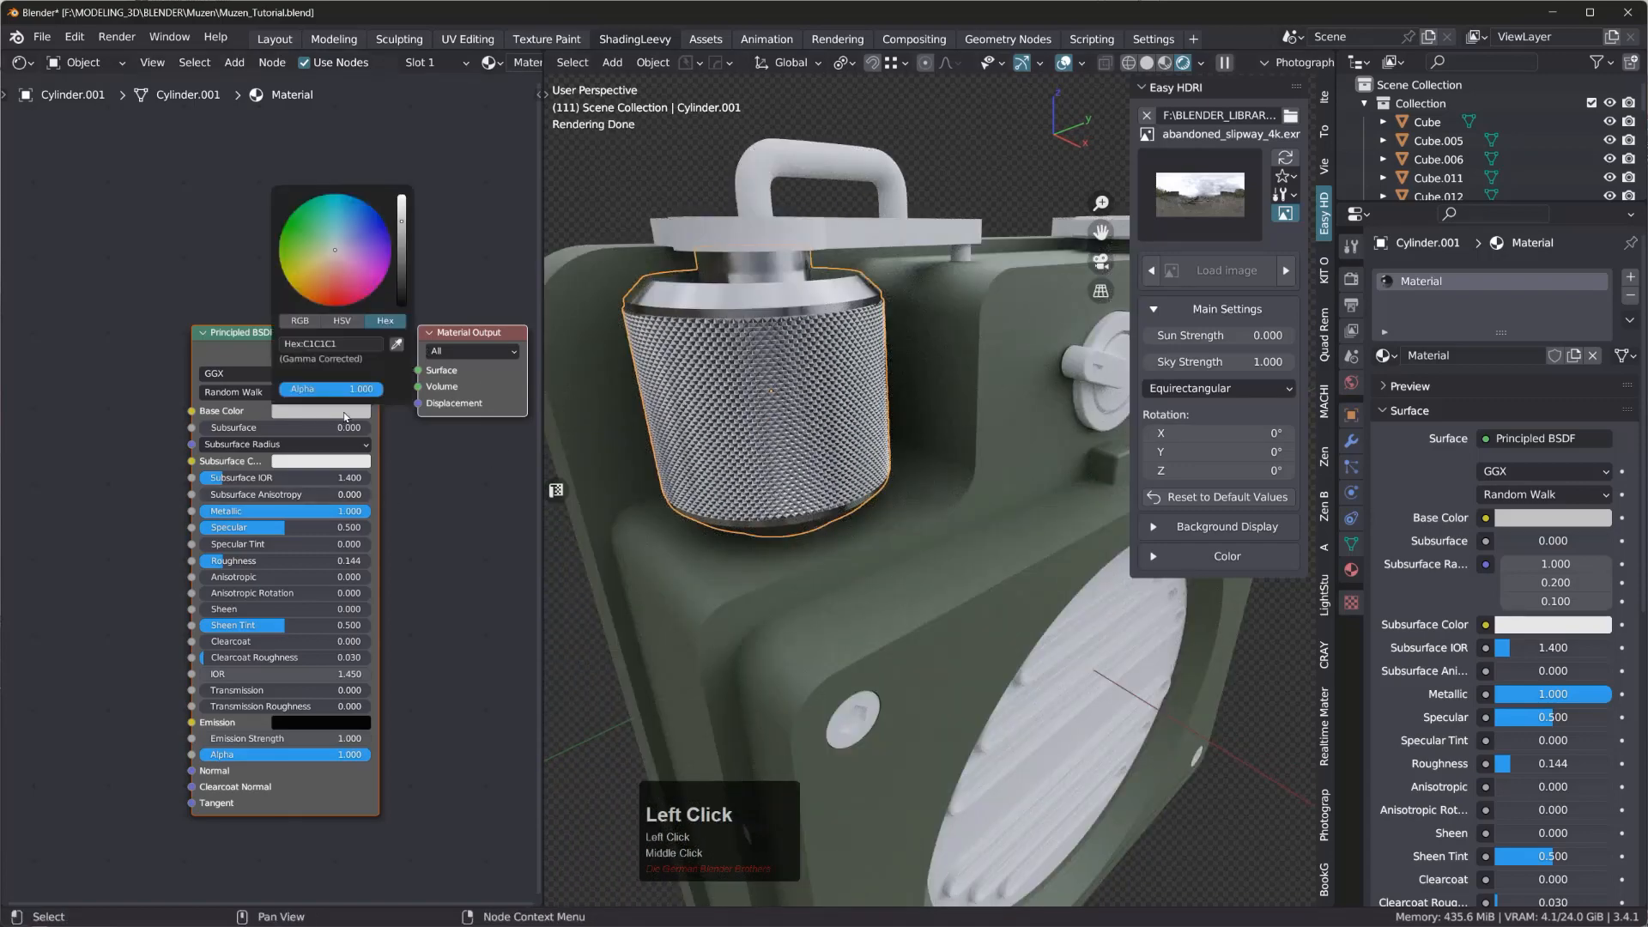
pyautogui.moveTo(401, 226); pyautogui.dragTo(400, 236)
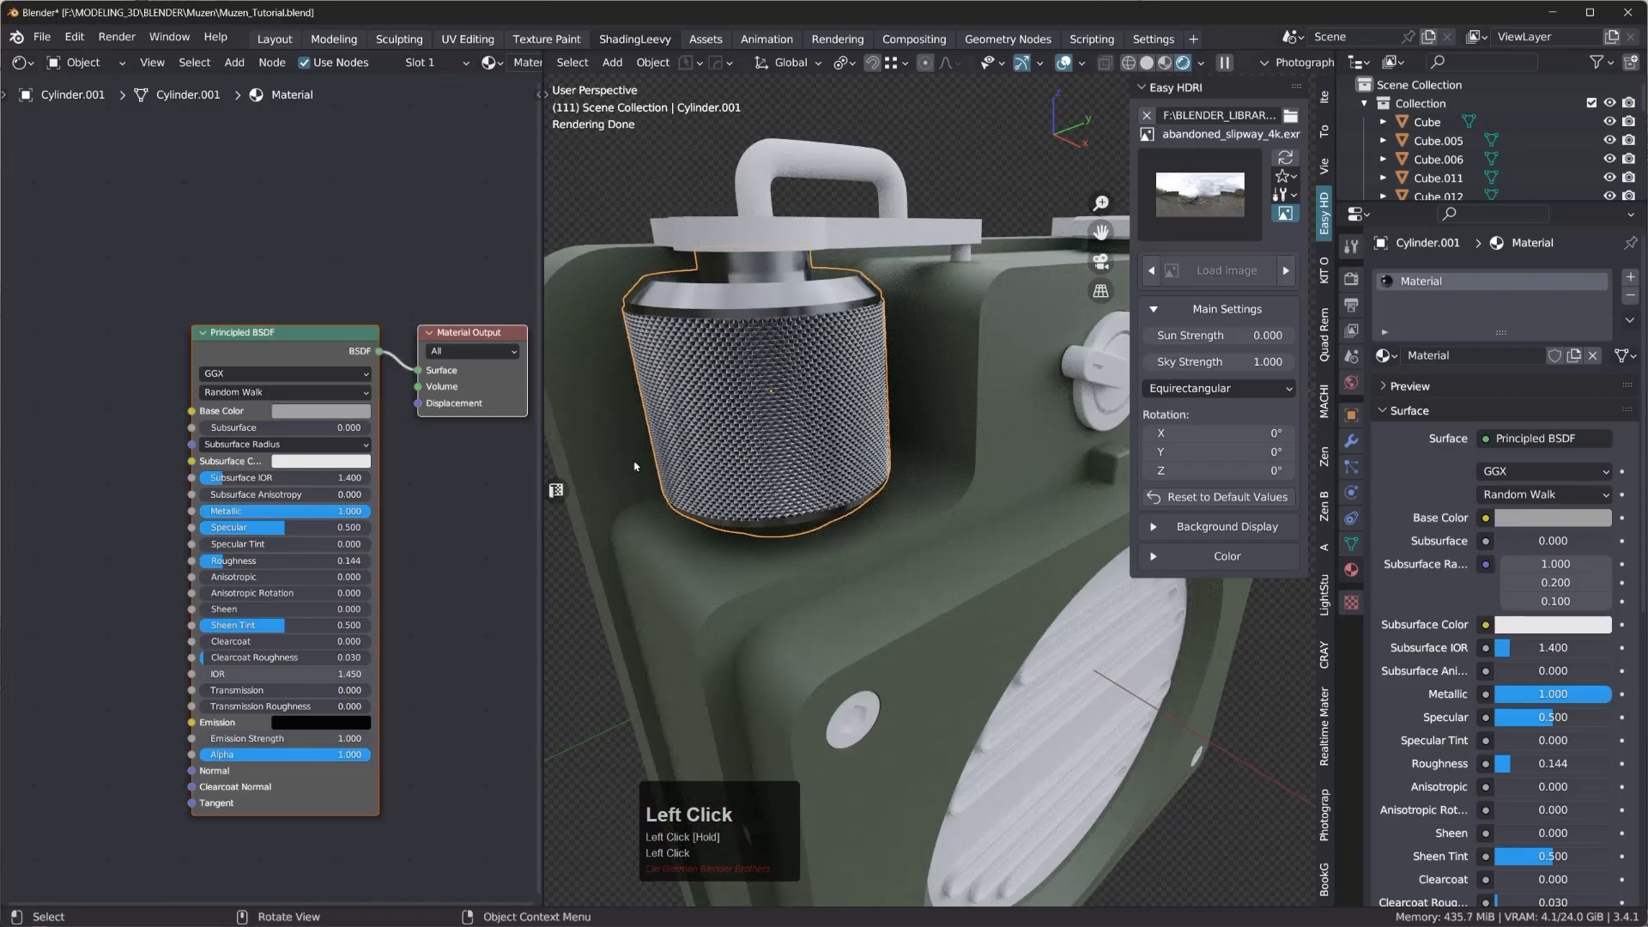
# - Assign the knurled knob's existing material to the round slotted cap on top of the two-armed lever
pyautogui.scroll(-2, 783, 394)
pyautogui.moveTo(798, 398); pyautogui.dragTo(712, 379, button='middle')
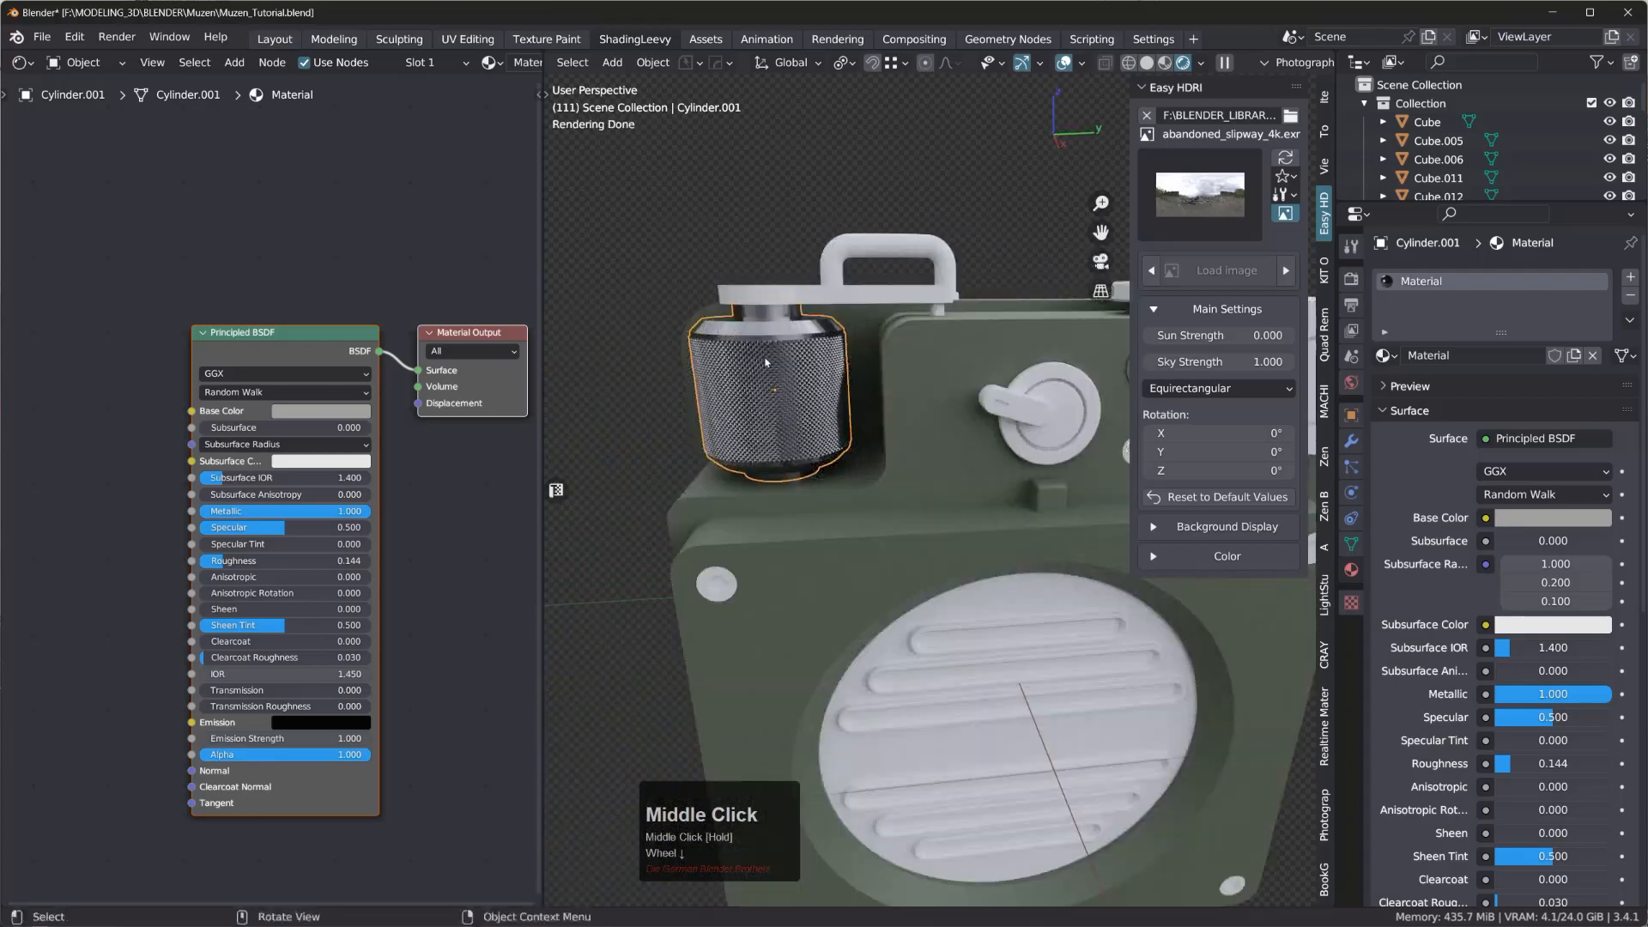
pyautogui.moveTo(887, 277); pyautogui.dragTo(835, 242, button='middle')
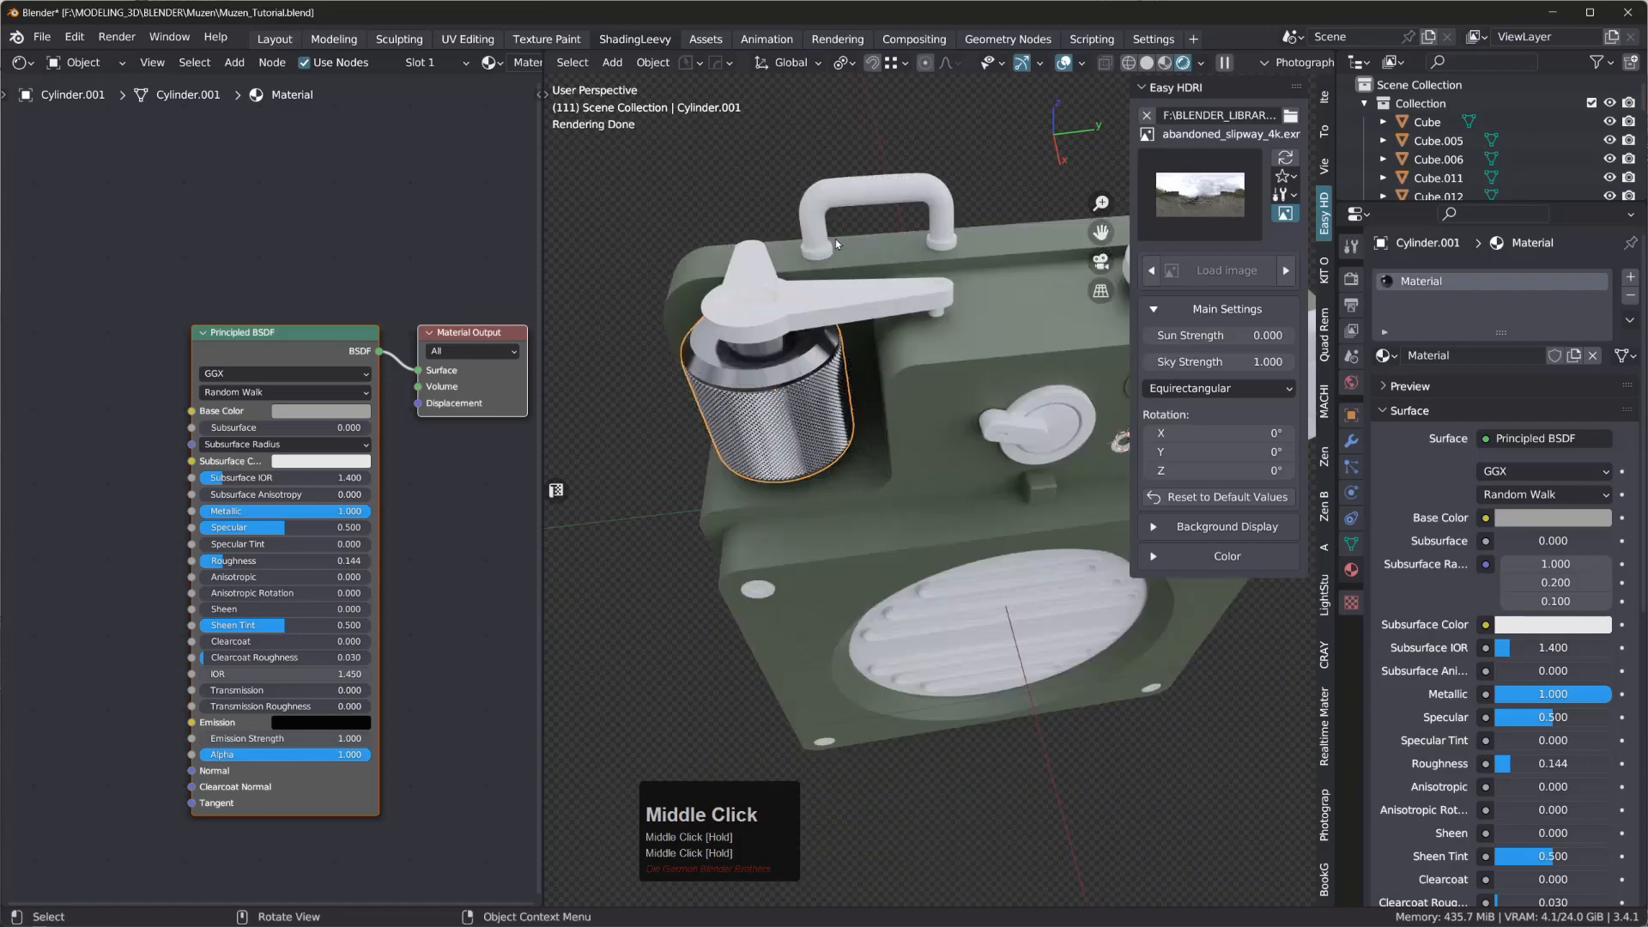
pyautogui.moveTo(799, 361); pyautogui.dragTo(748, 335, button='middle')
pyautogui.click(746, 333)
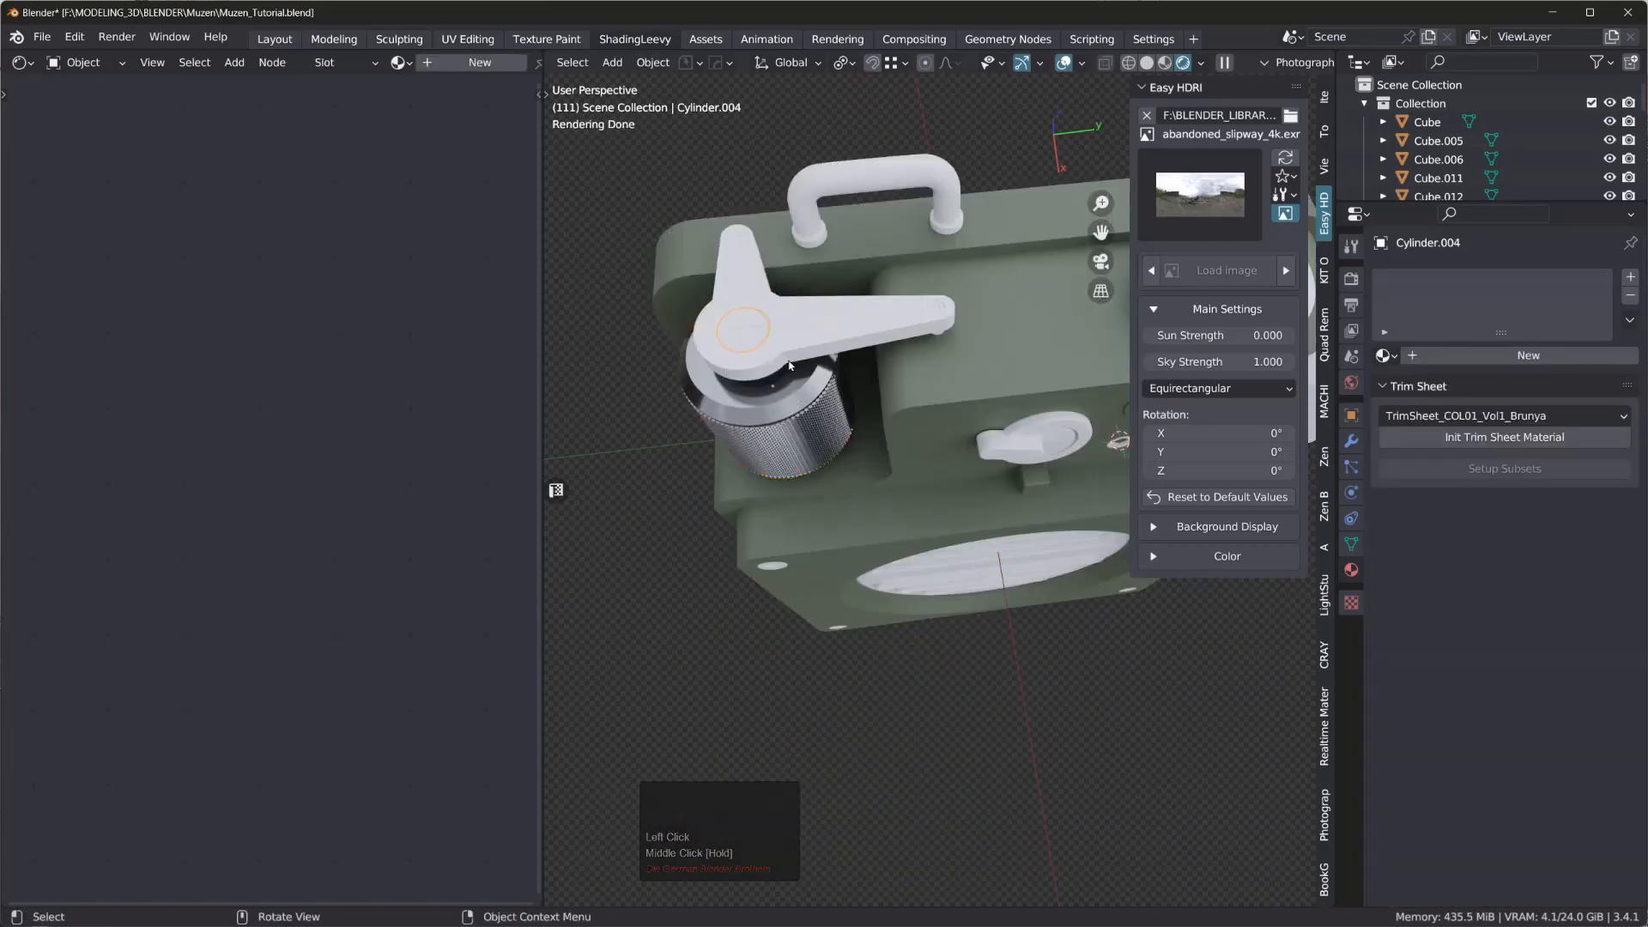
pyautogui.keyDown('shift'); pyautogui.moveTo(750, 307); pyautogui.dragTo(677, 357, button='middle'); pyautogui.keyUp('shift')
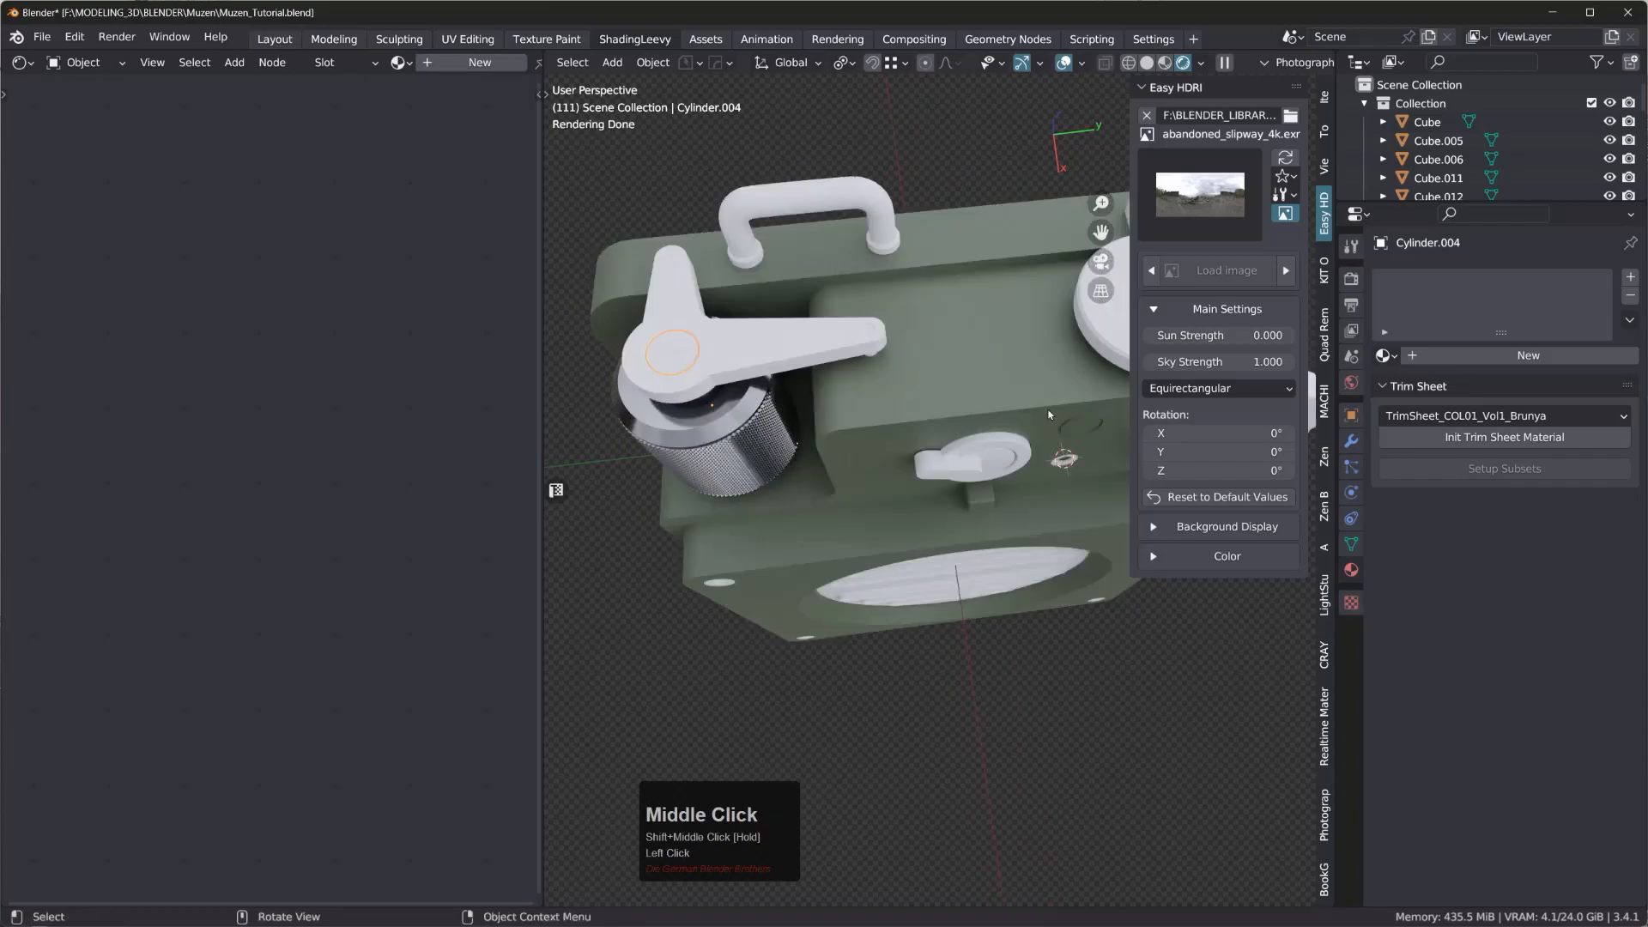
pyautogui.click(1385, 356)
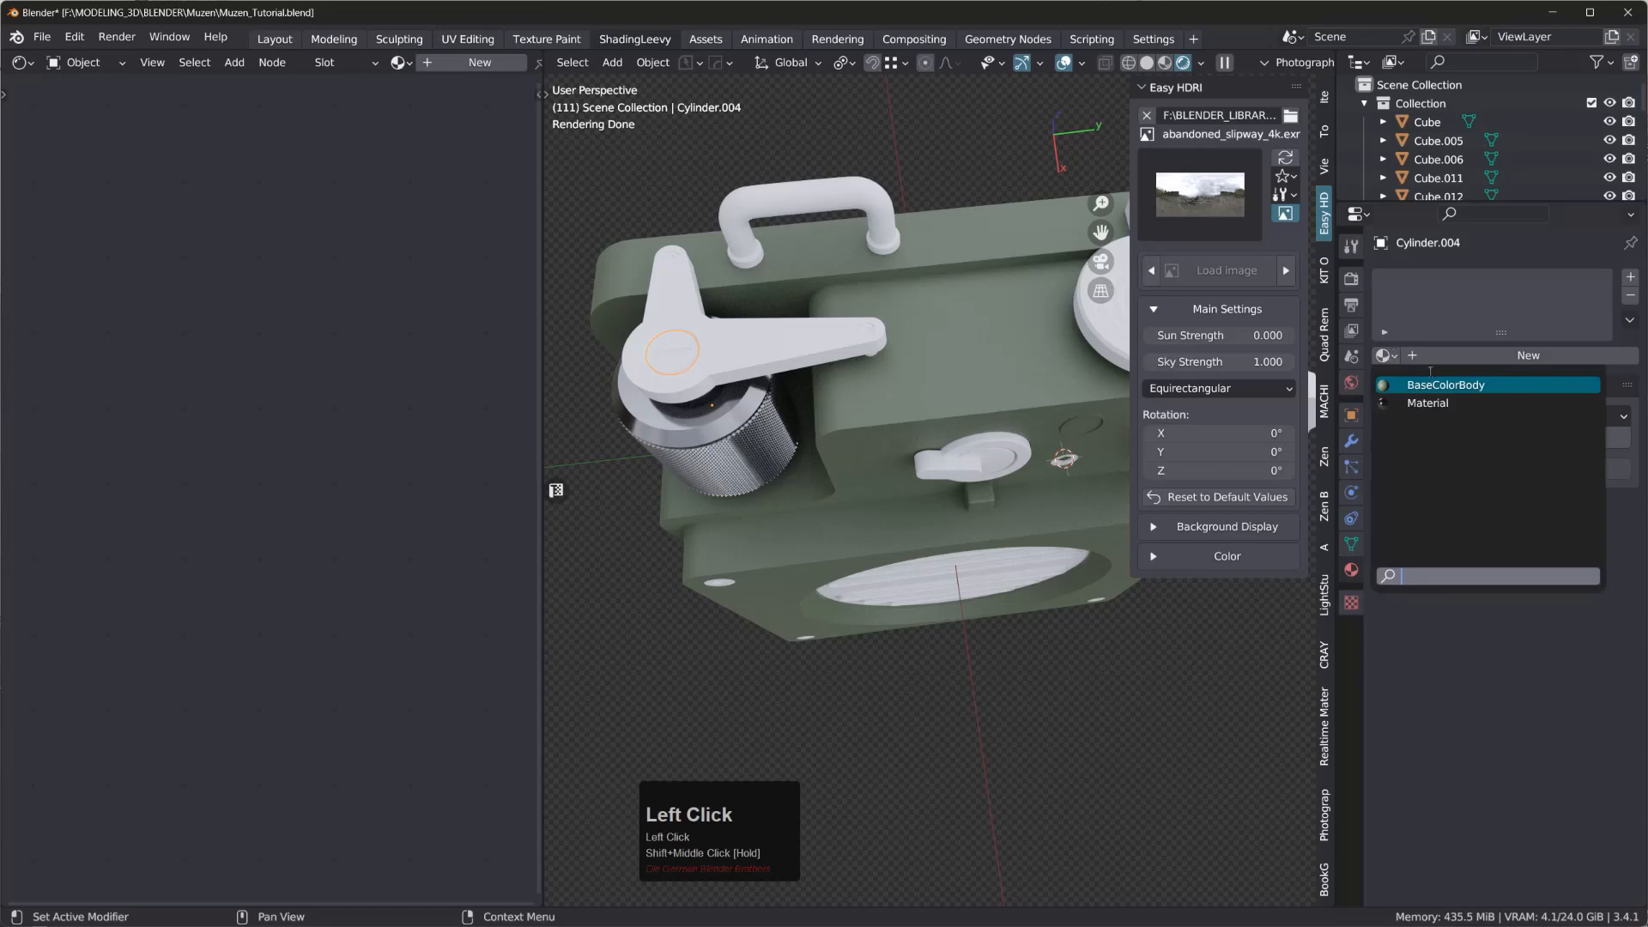
pyautogui.click(1435, 403)
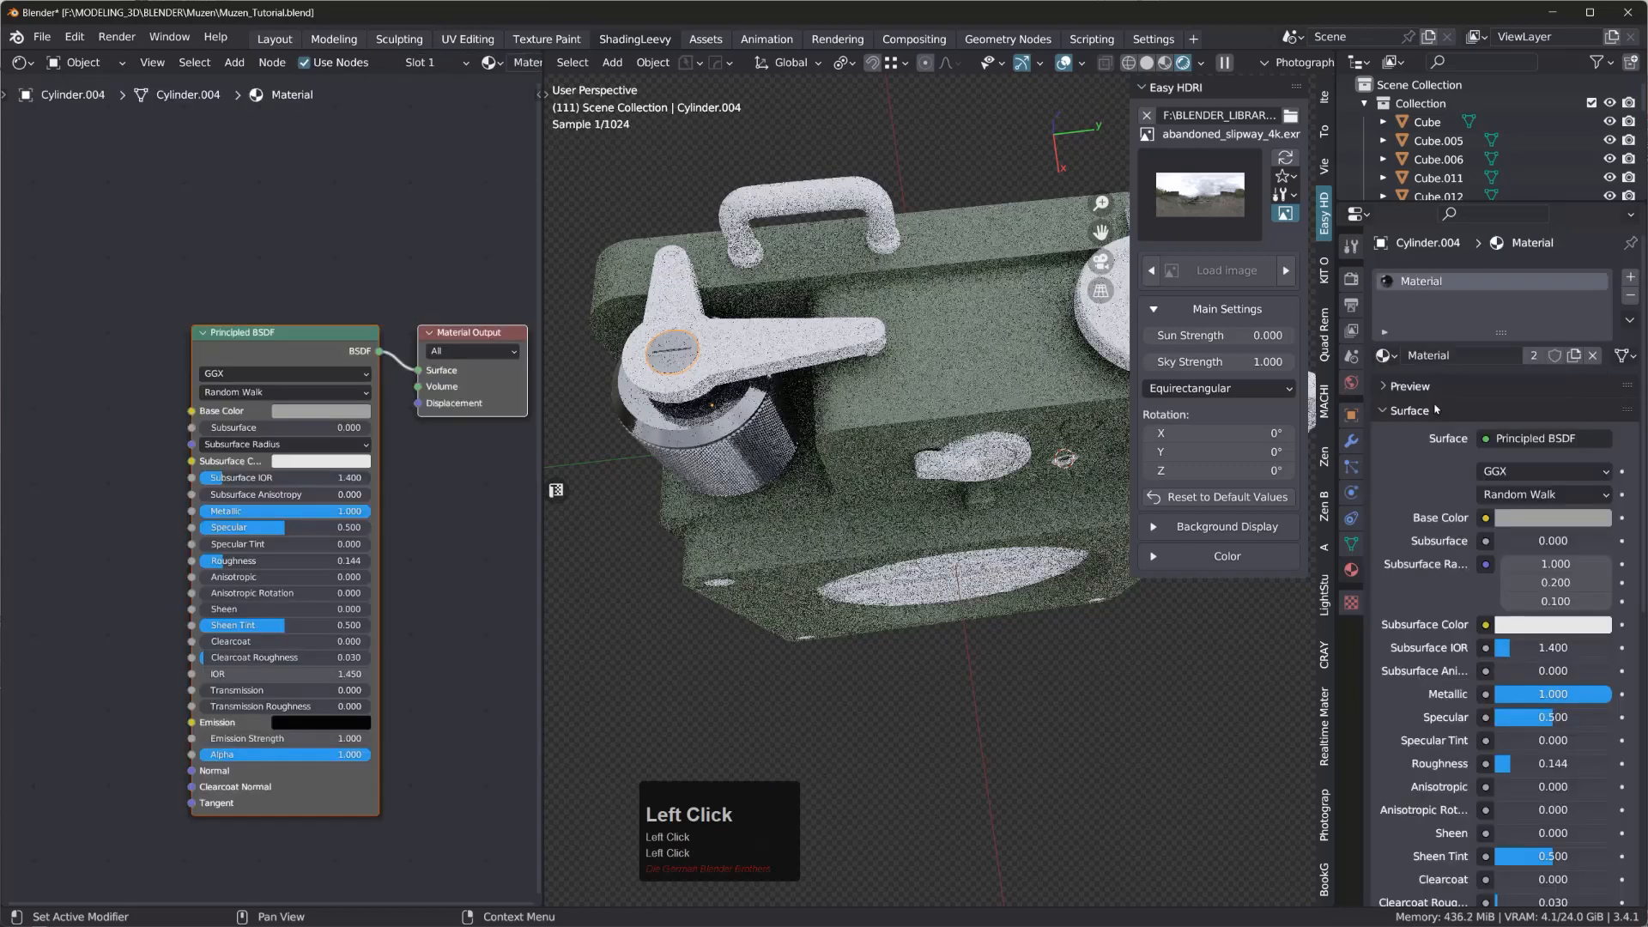
# - Rename the material shared by the knob and the slotted cap as Metal
pyautogui.doubleClick(1457, 355)
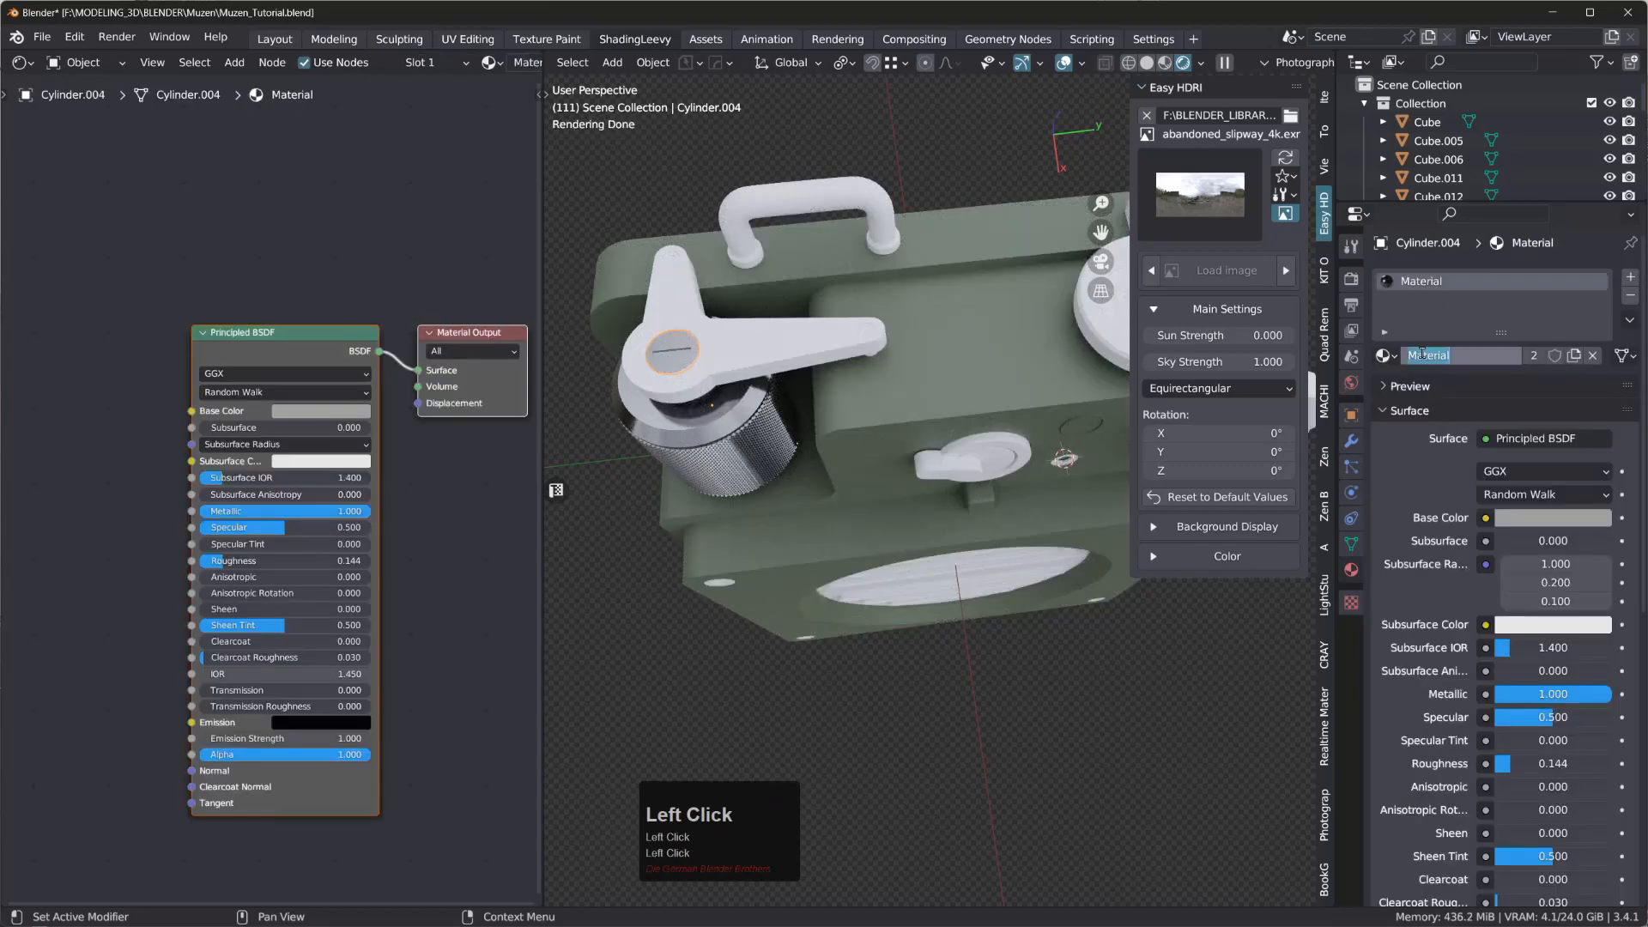
pyautogui.moveTo(1457, 356); pyautogui.dragTo(1405, 355)
pyautogui.press('shift')
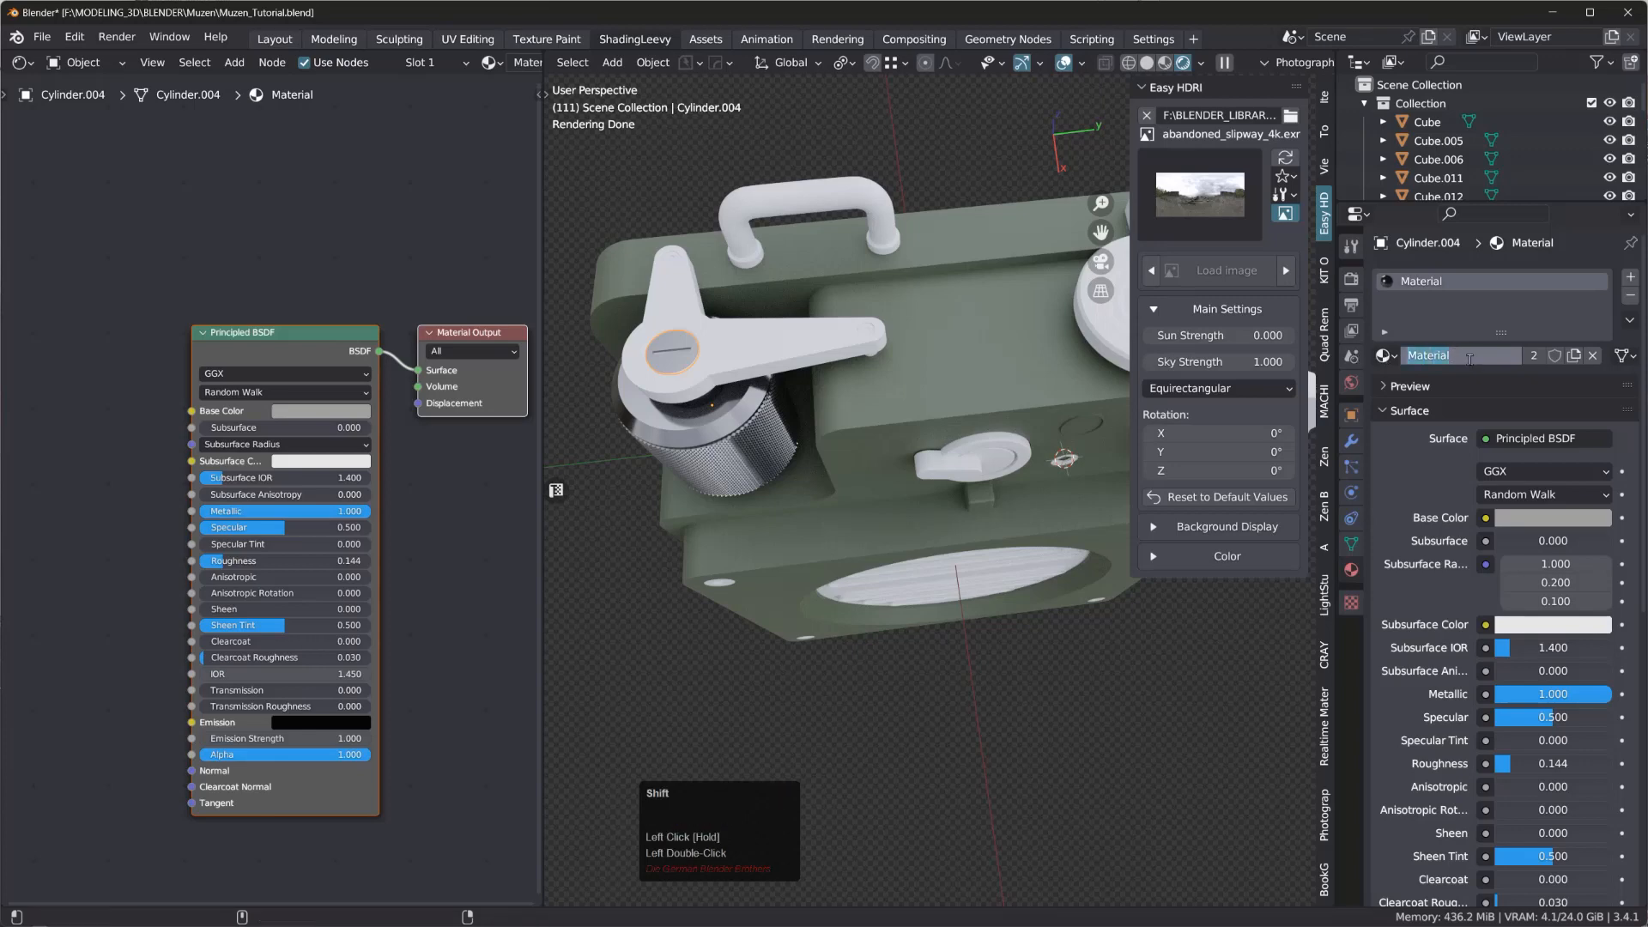
pyautogui.write('Me')
pyautogui.press('Return')
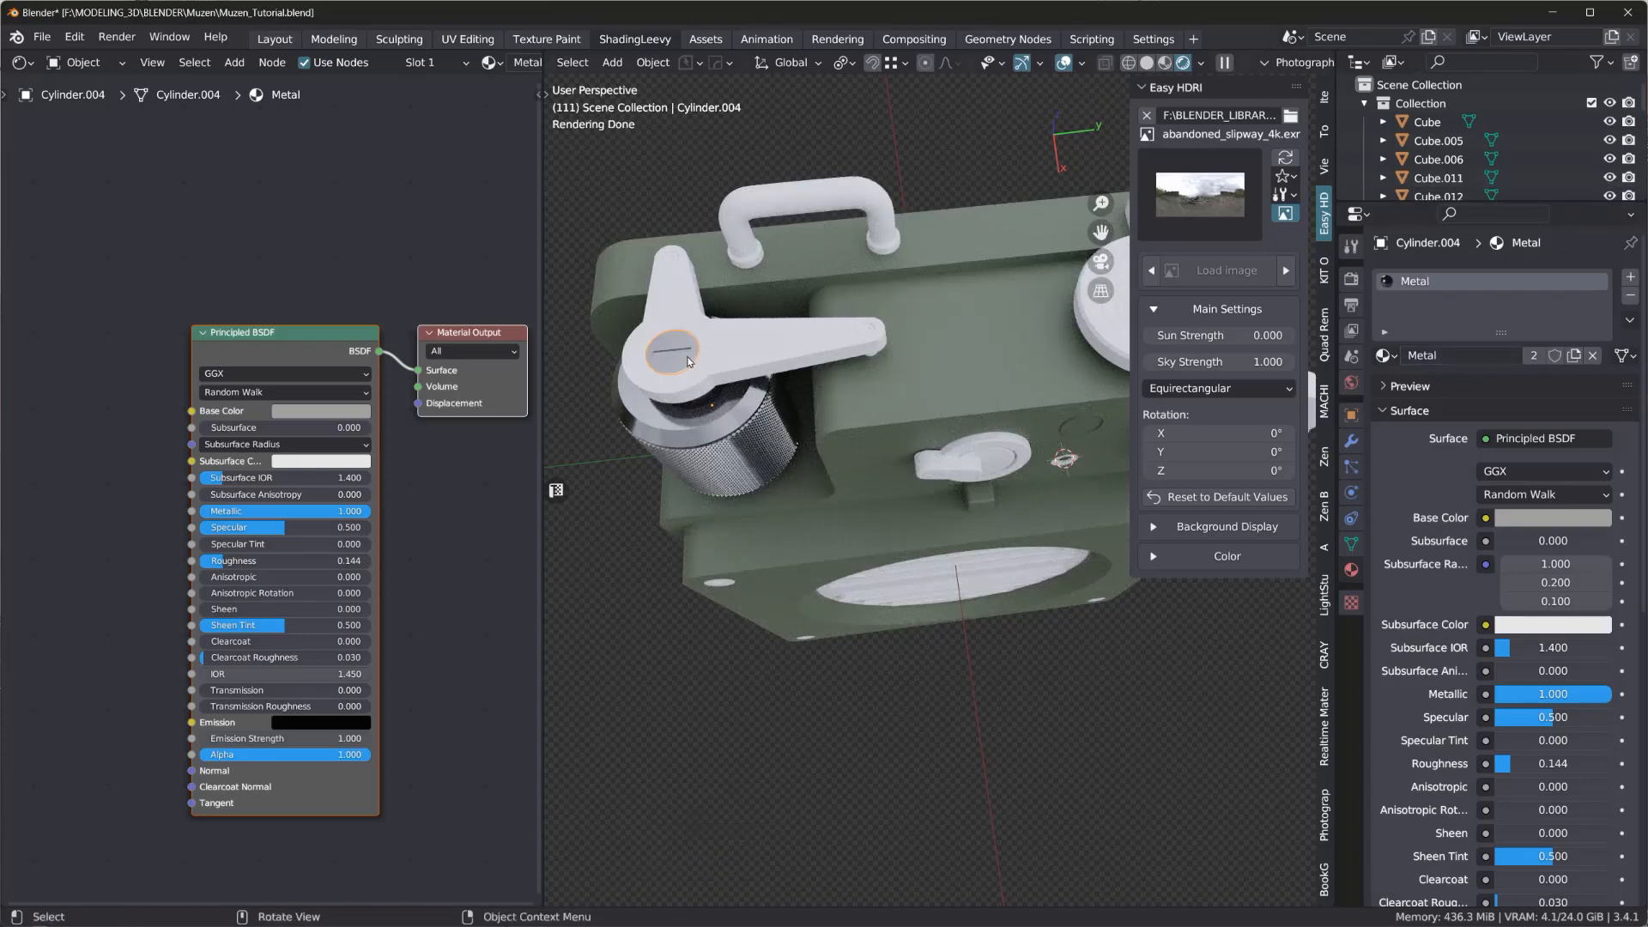
# - Assign the Metal material to the carrying handle on top of the speaker
pyautogui.moveTo(692, 346); pyautogui.dragTo(805, 205, button='middle')
pyautogui.click(805, 202)
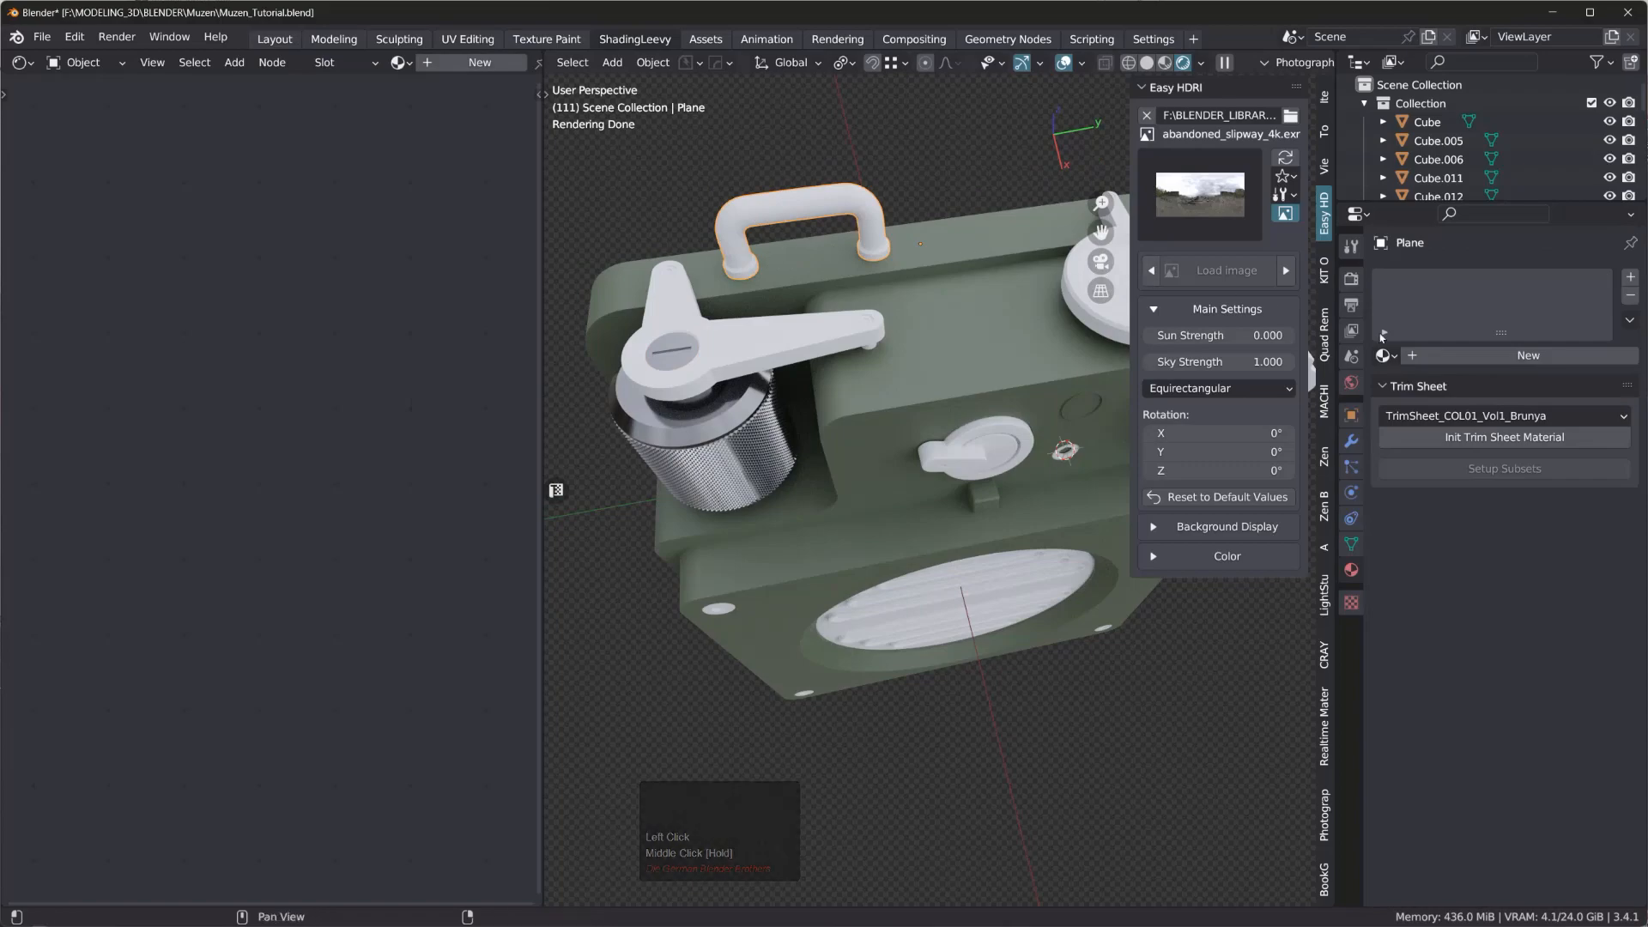
pyautogui.click(1384, 355)
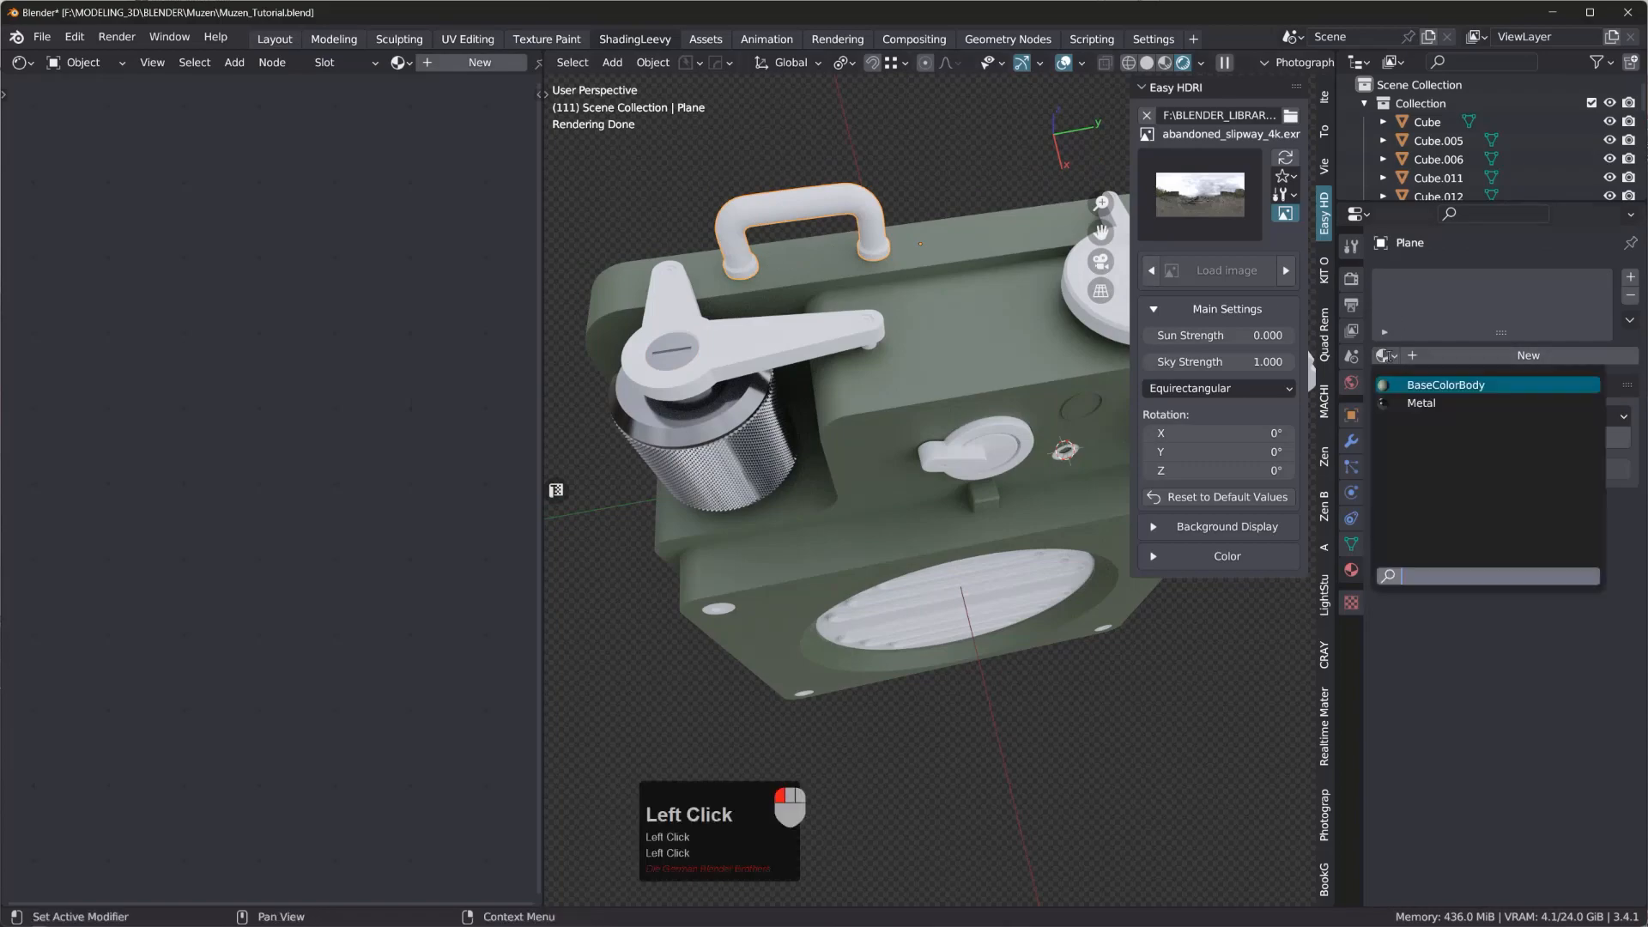
pyautogui.click(1421, 402)
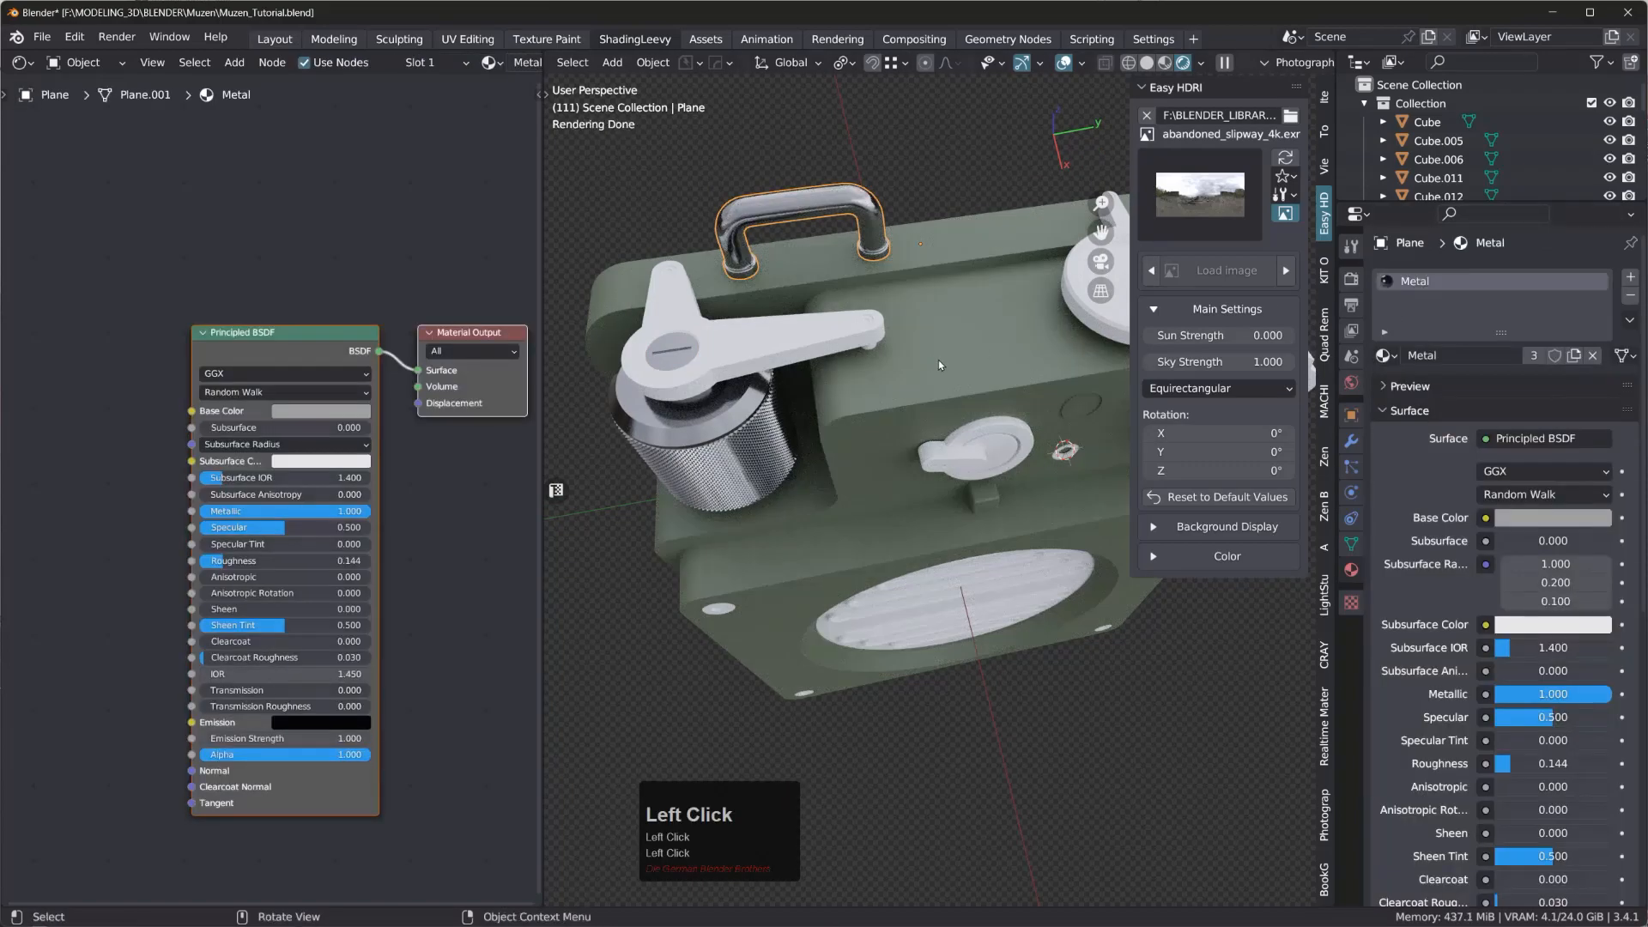
# - Link the carrying handle's Metal material to the small pins on both lever arm ends and on the round top dial's arm
pyautogui.keyDown('shift'); pyautogui.moveTo(939, 359); pyautogui.dragTo(1020, 301, button='middle'); pyautogui.keyUp('shift')
pyautogui.click(1002, 364)
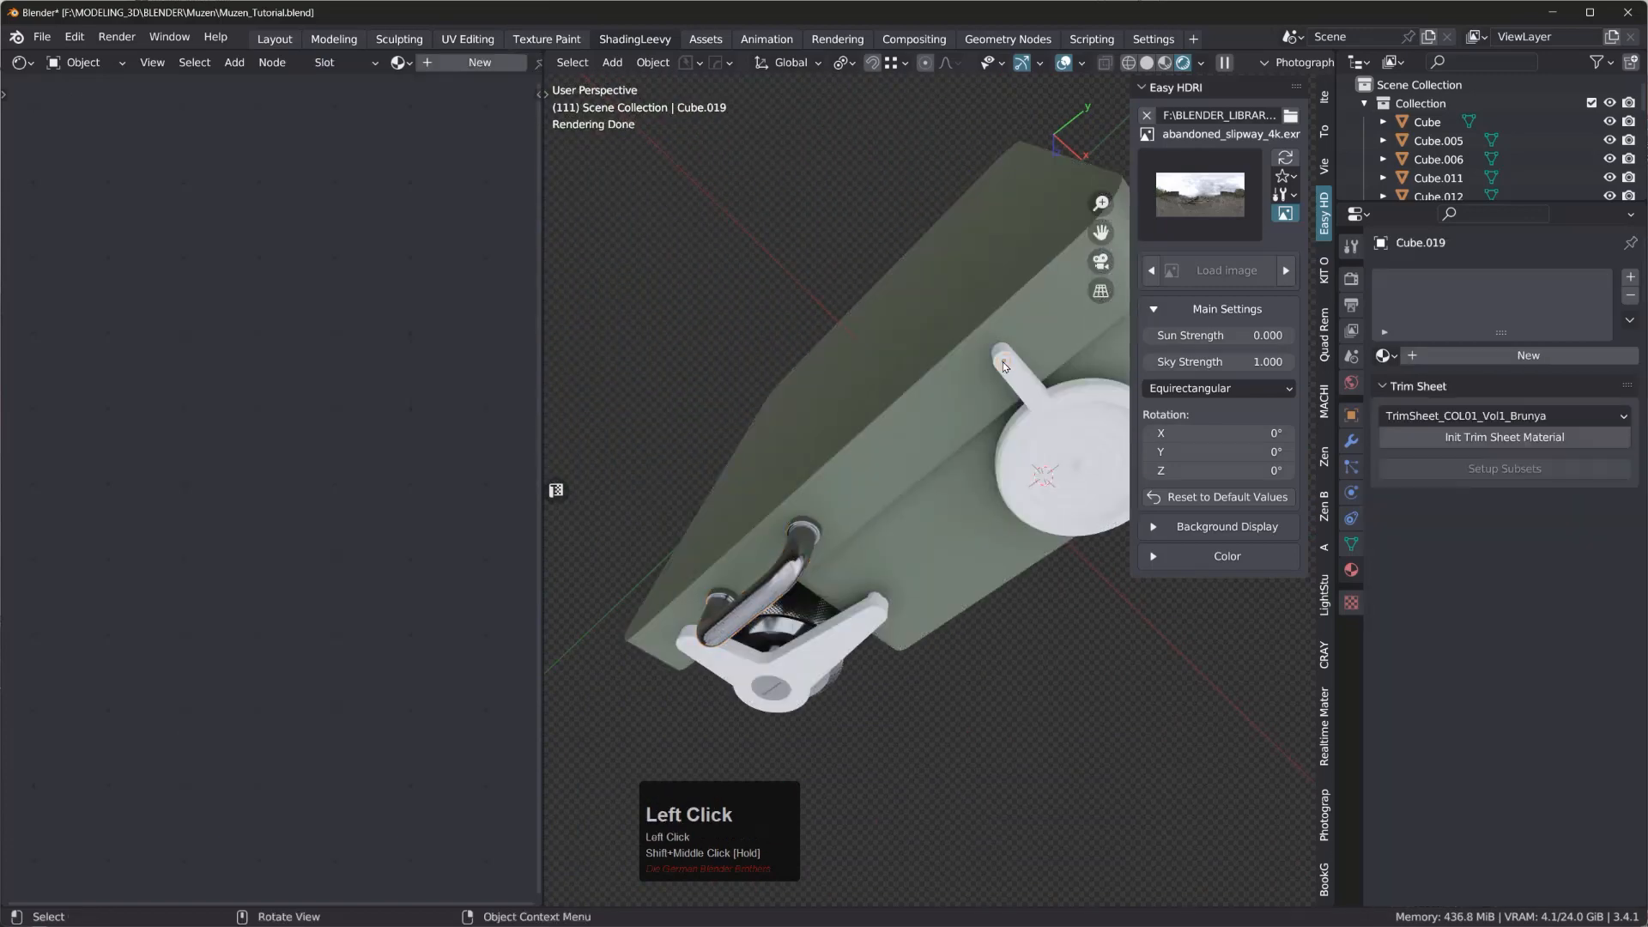
pyautogui.press('shift')
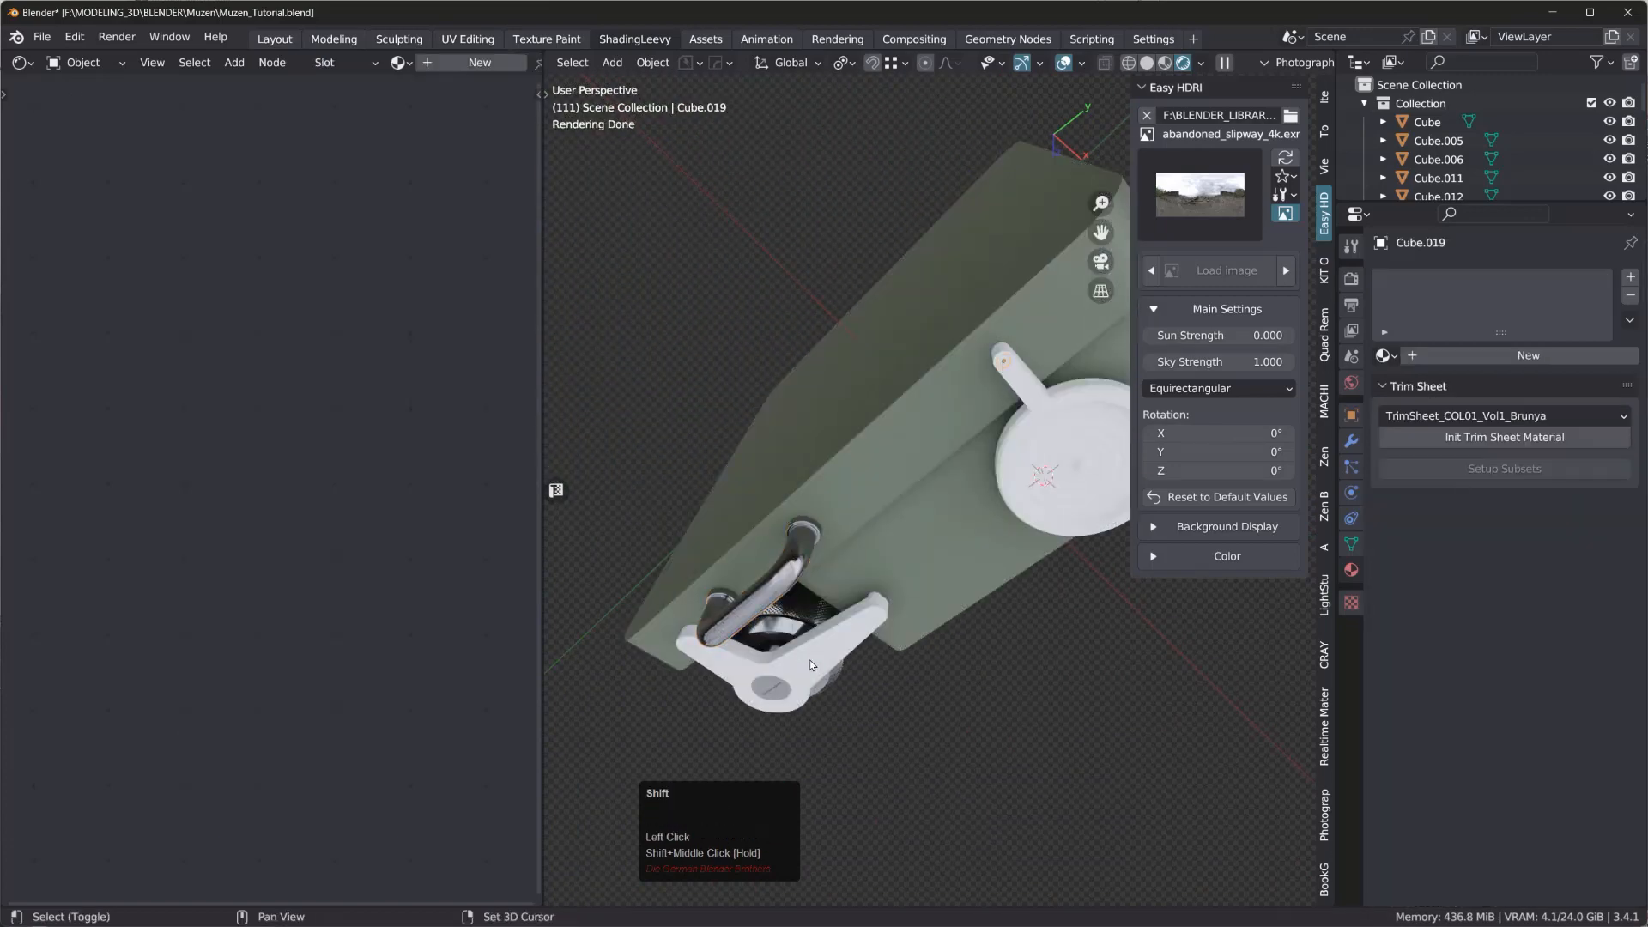
pyautogui.keyDown('shift'); pyautogui.click(872, 618); pyautogui.keyUp('shift')
pyautogui.keyDown('shift'); pyautogui.click(692, 650); pyautogui.keyUp('shift')
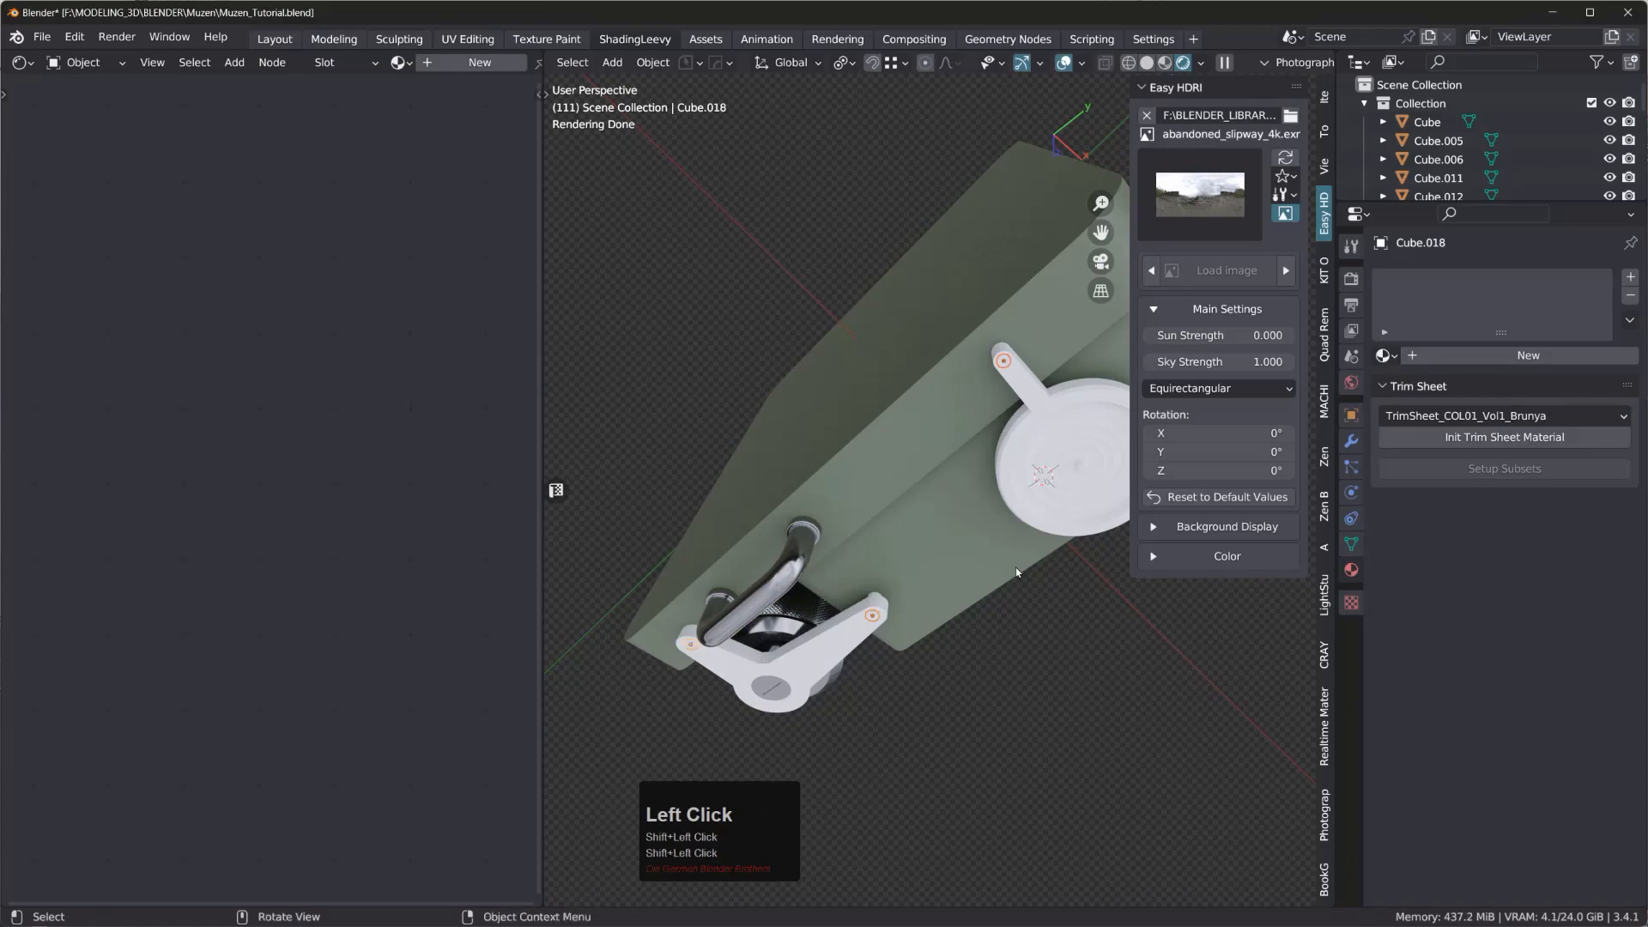
pyautogui.moveTo(983, 548); pyautogui.dragTo(920, 377, button='middle')
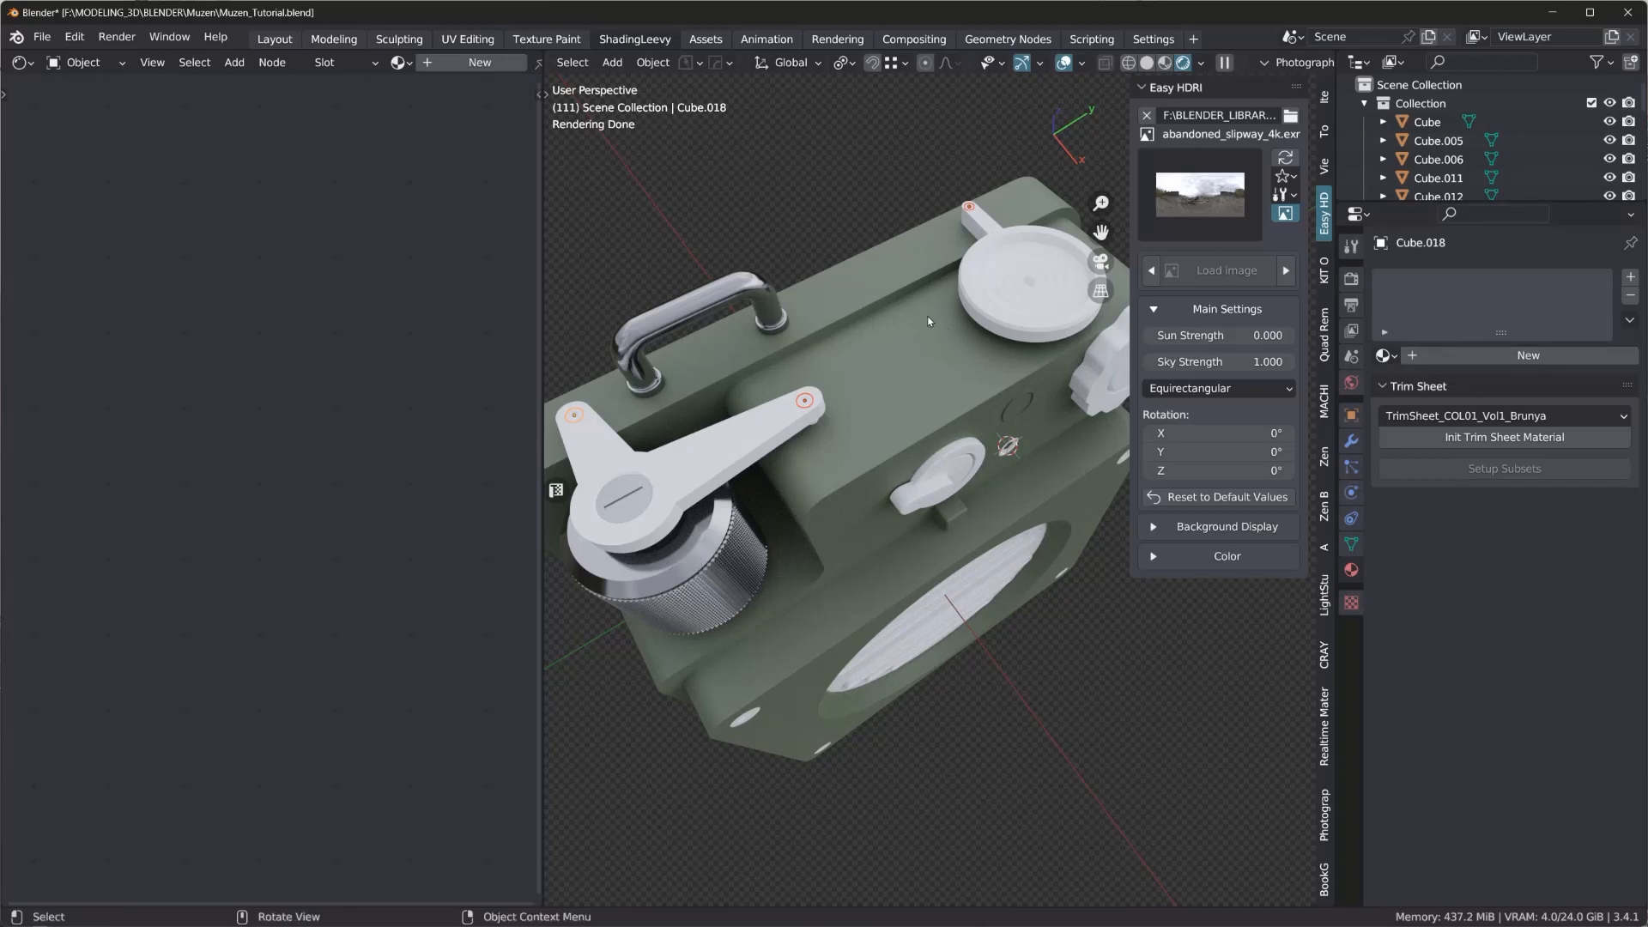
pyautogui.keyDown('shift'); pyautogui.moveTo(708, 300); pyautogui.dragTo(709, 300, button='middle'); pyautogui.keyUp('shift')
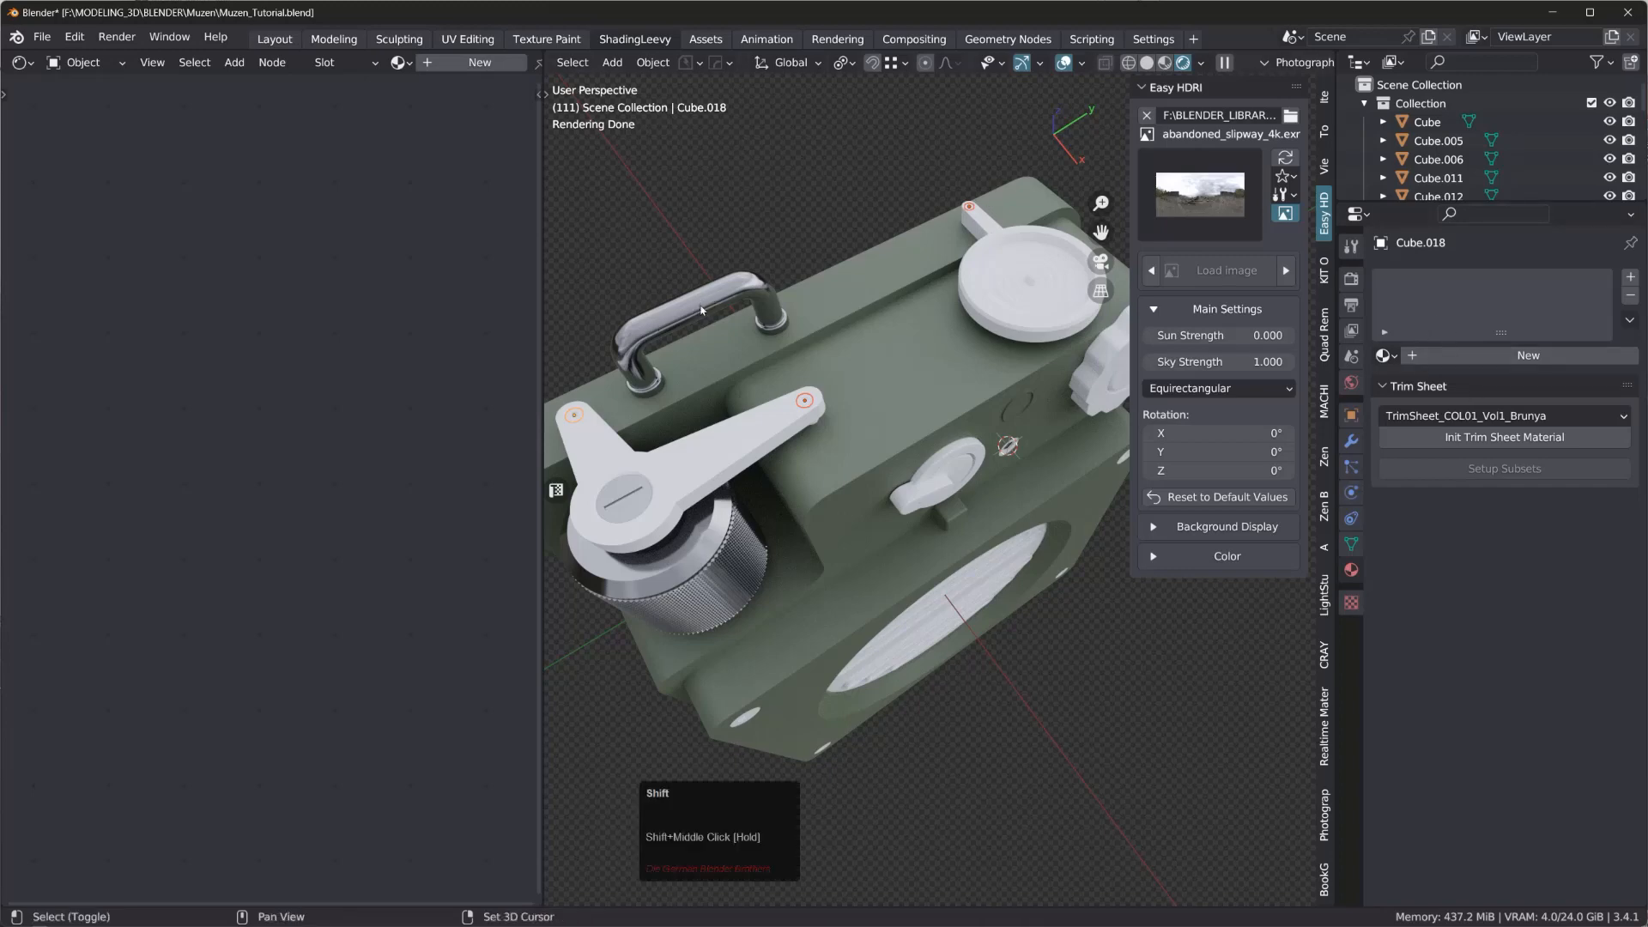
pyautogui.keyDown('shift'); pyautogui.click(718, 299); pyautogui.keyUp('shift')
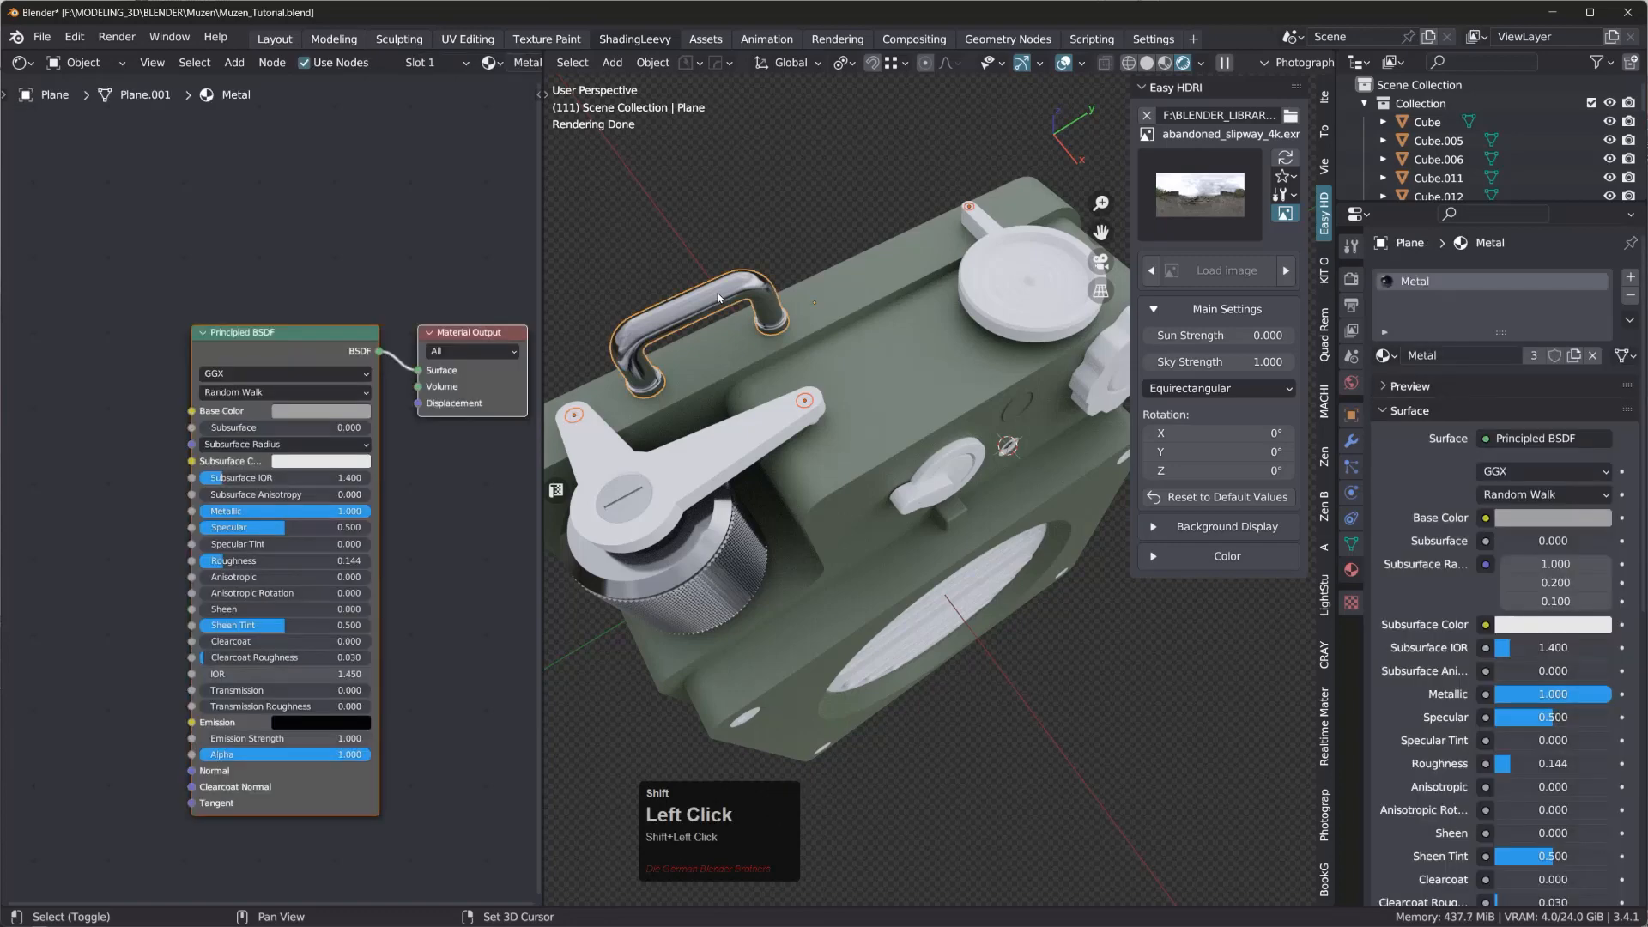
pyautogui.press('ctrl')
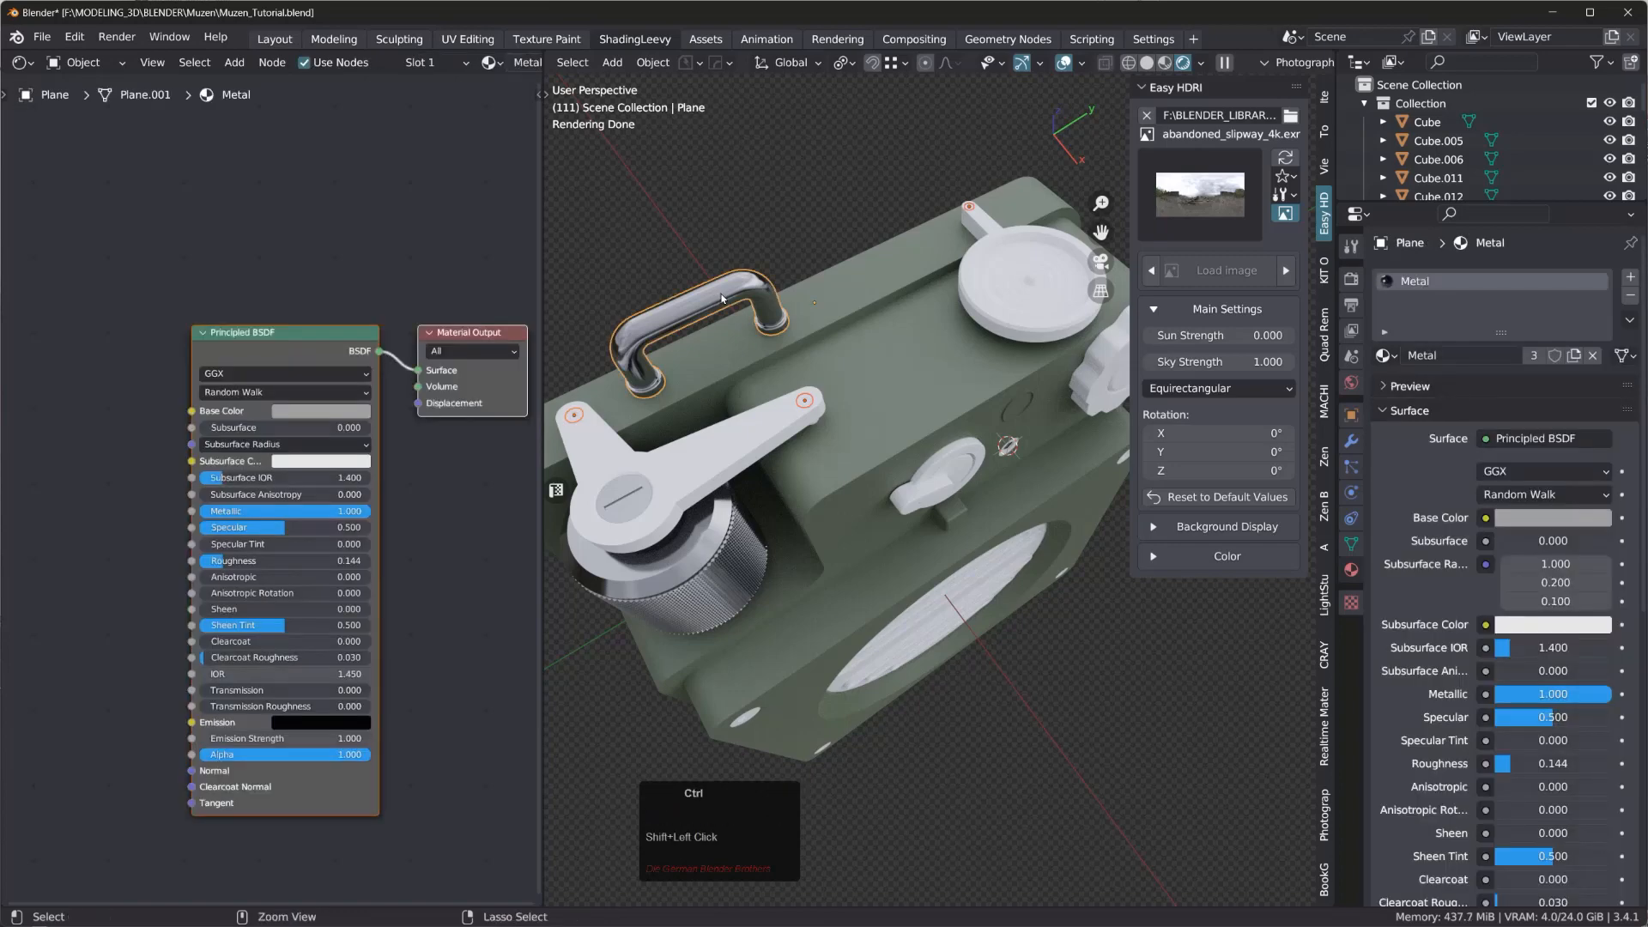
pyautogui.hotkey('ctrl', 'l')
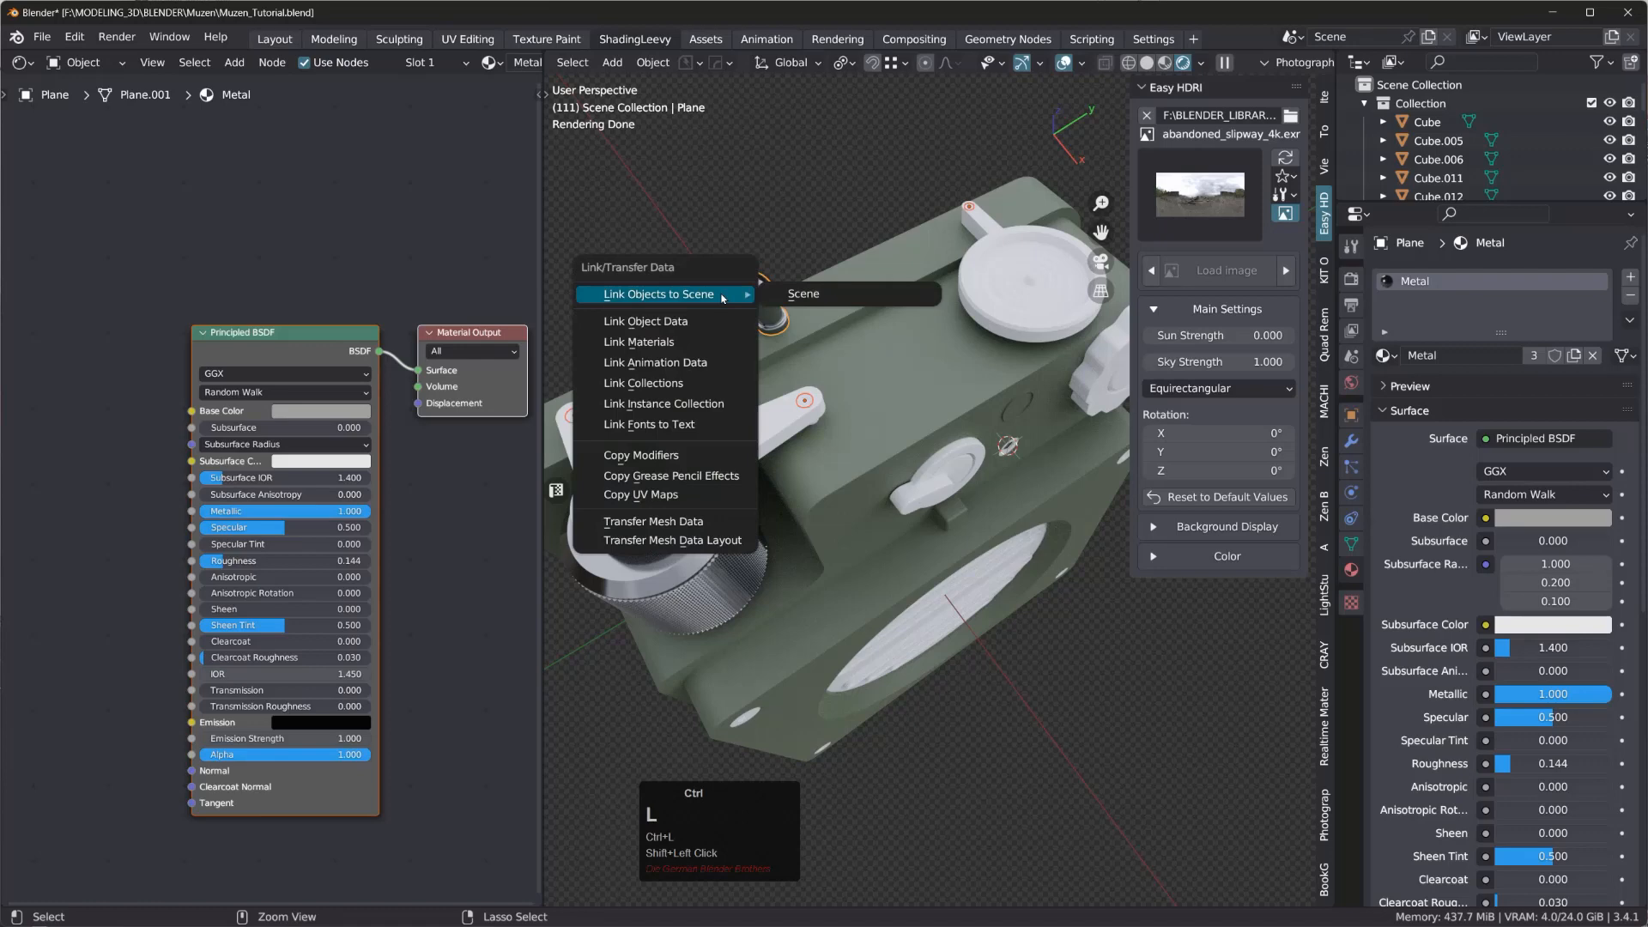
pyautogui.click(664, 342)
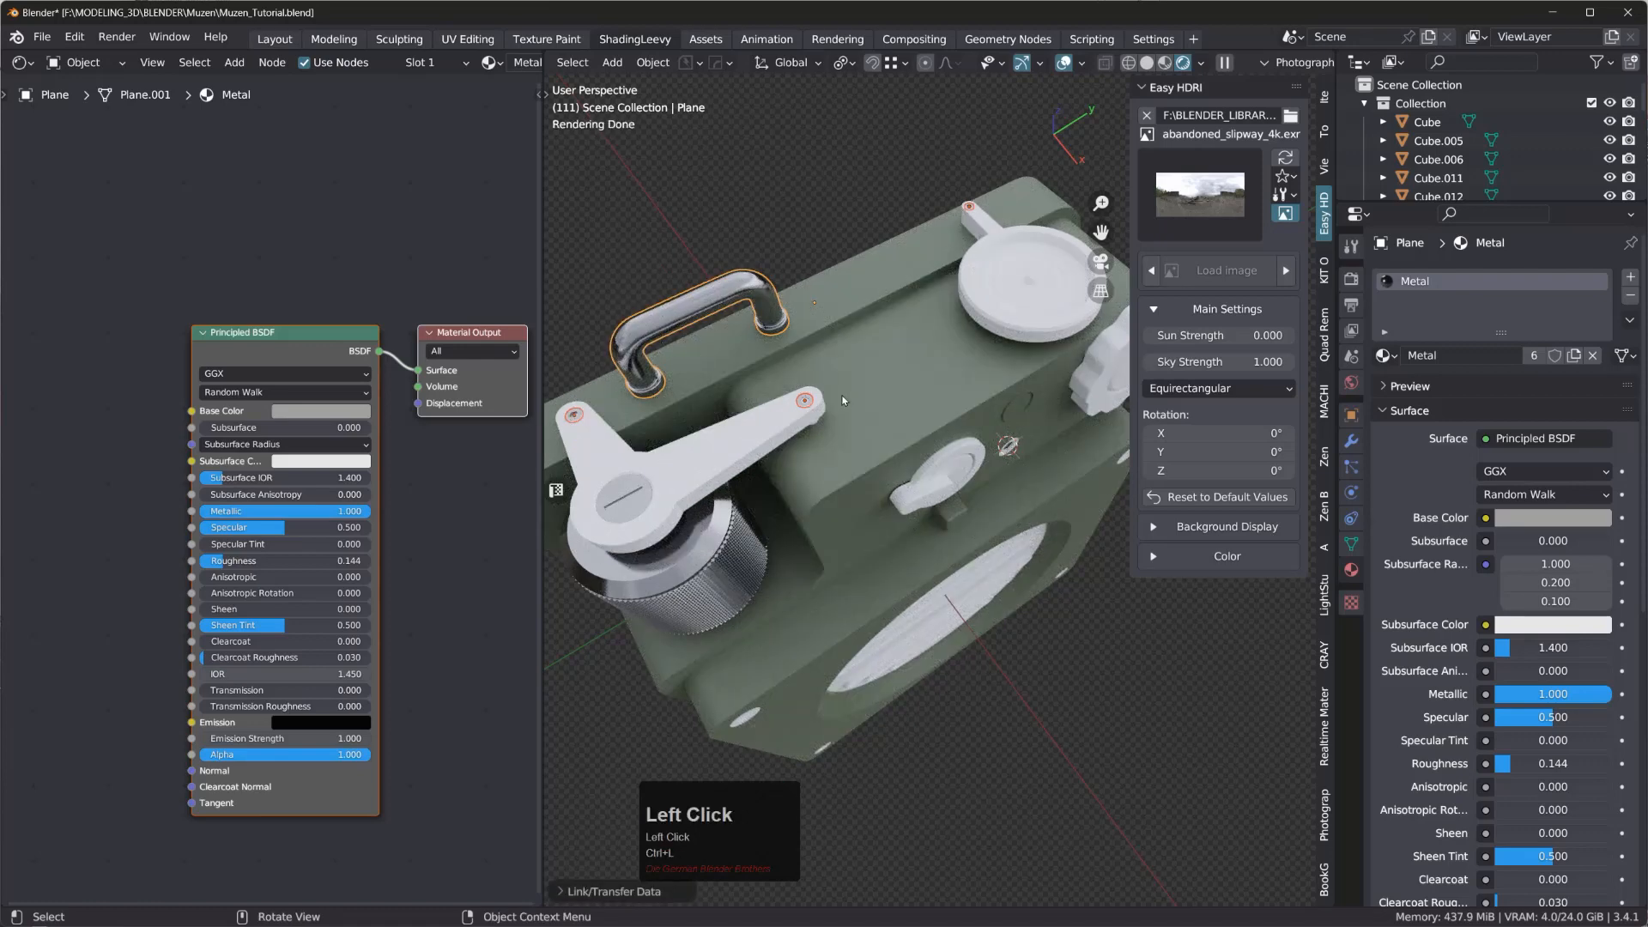
pyautogui.scroll(-3, 796, 389)
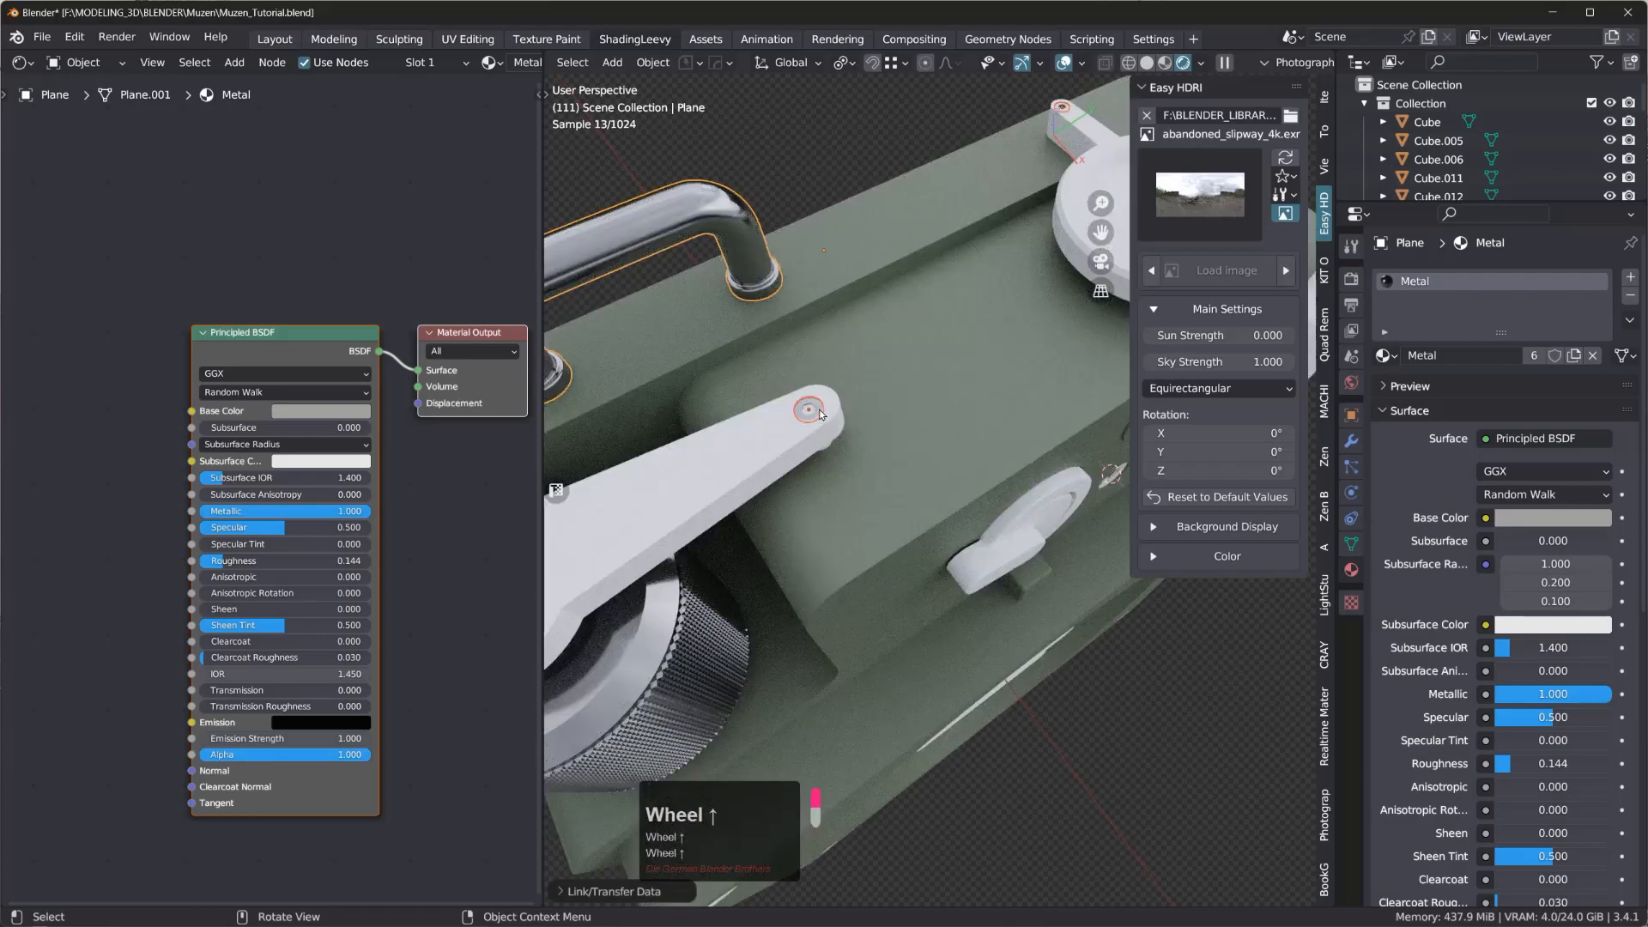
pyautogui.scroll(-3, 817, 412)
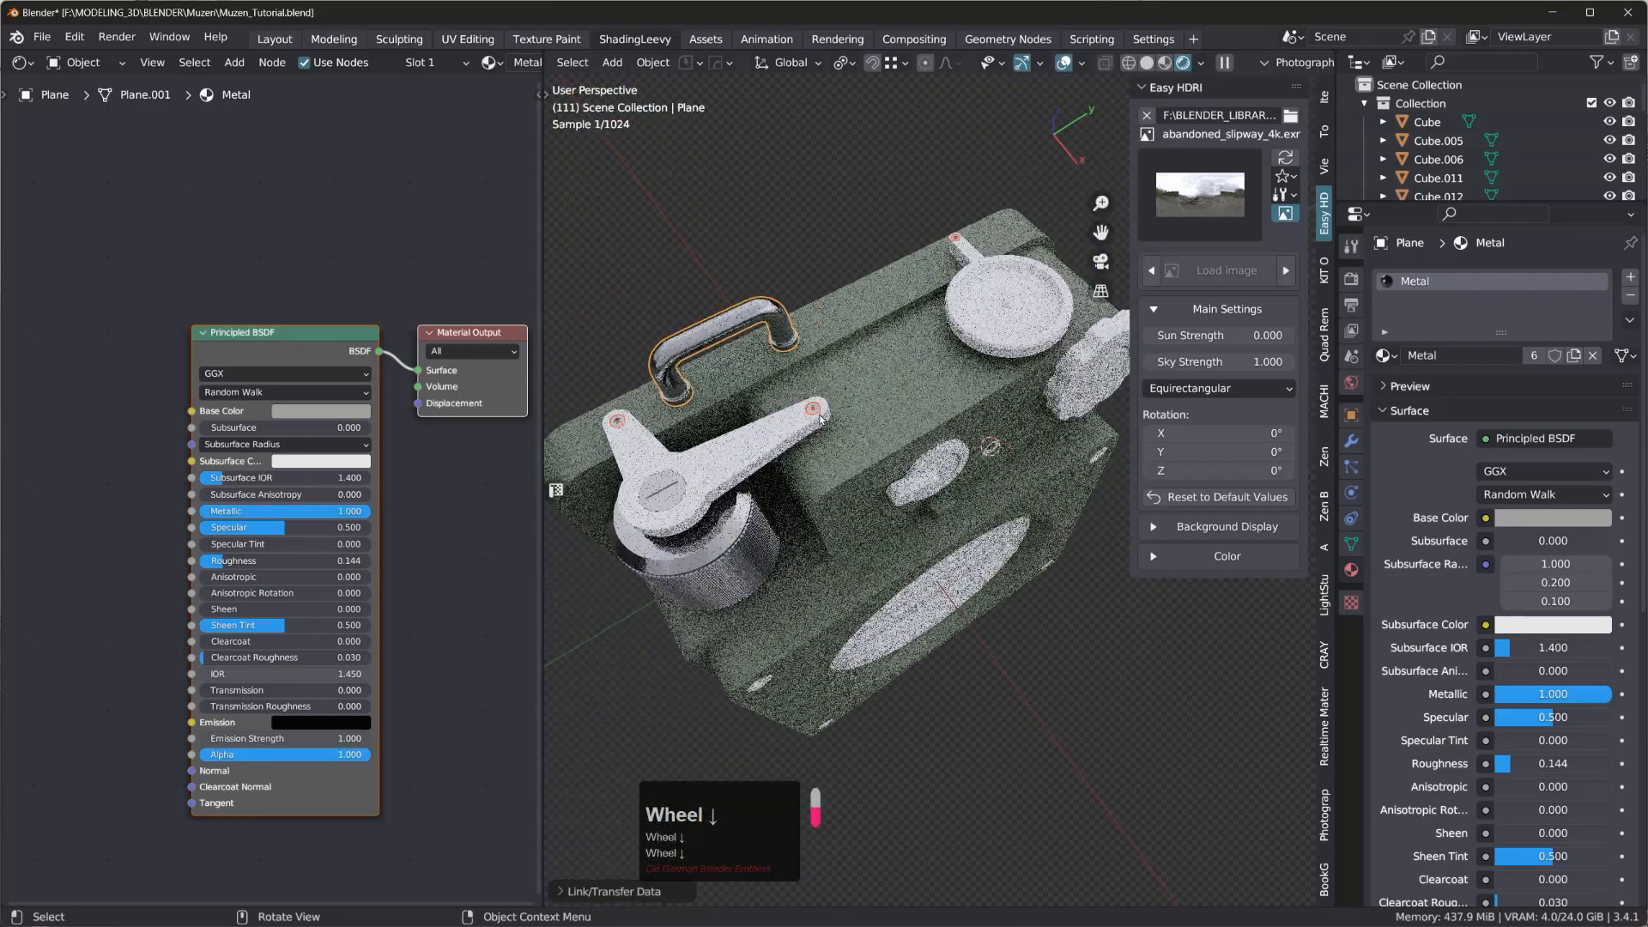
# - Link the knurled knob's Metal material to the small front socket and the four corner screws around the speaker grille
pyautogui.moveTo(798, 395); pyautogui.dragTo(733, 323, button='middle')
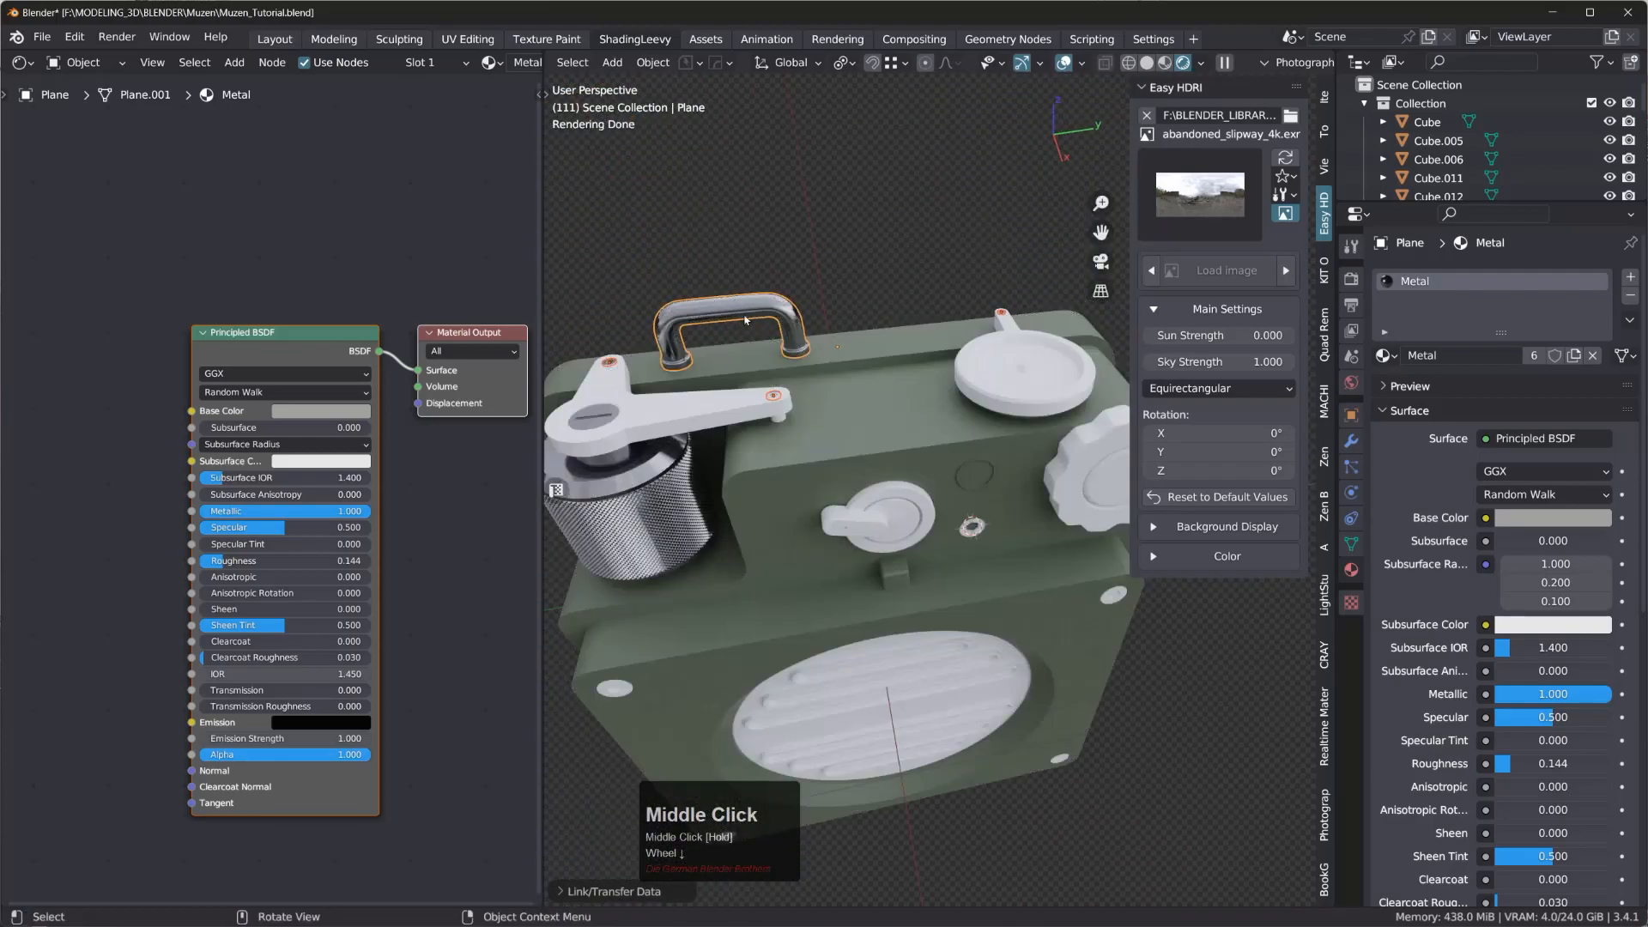
pyautogui.moveTo(917, 515); pyautogui.dragTo(922, 467, button='middle')
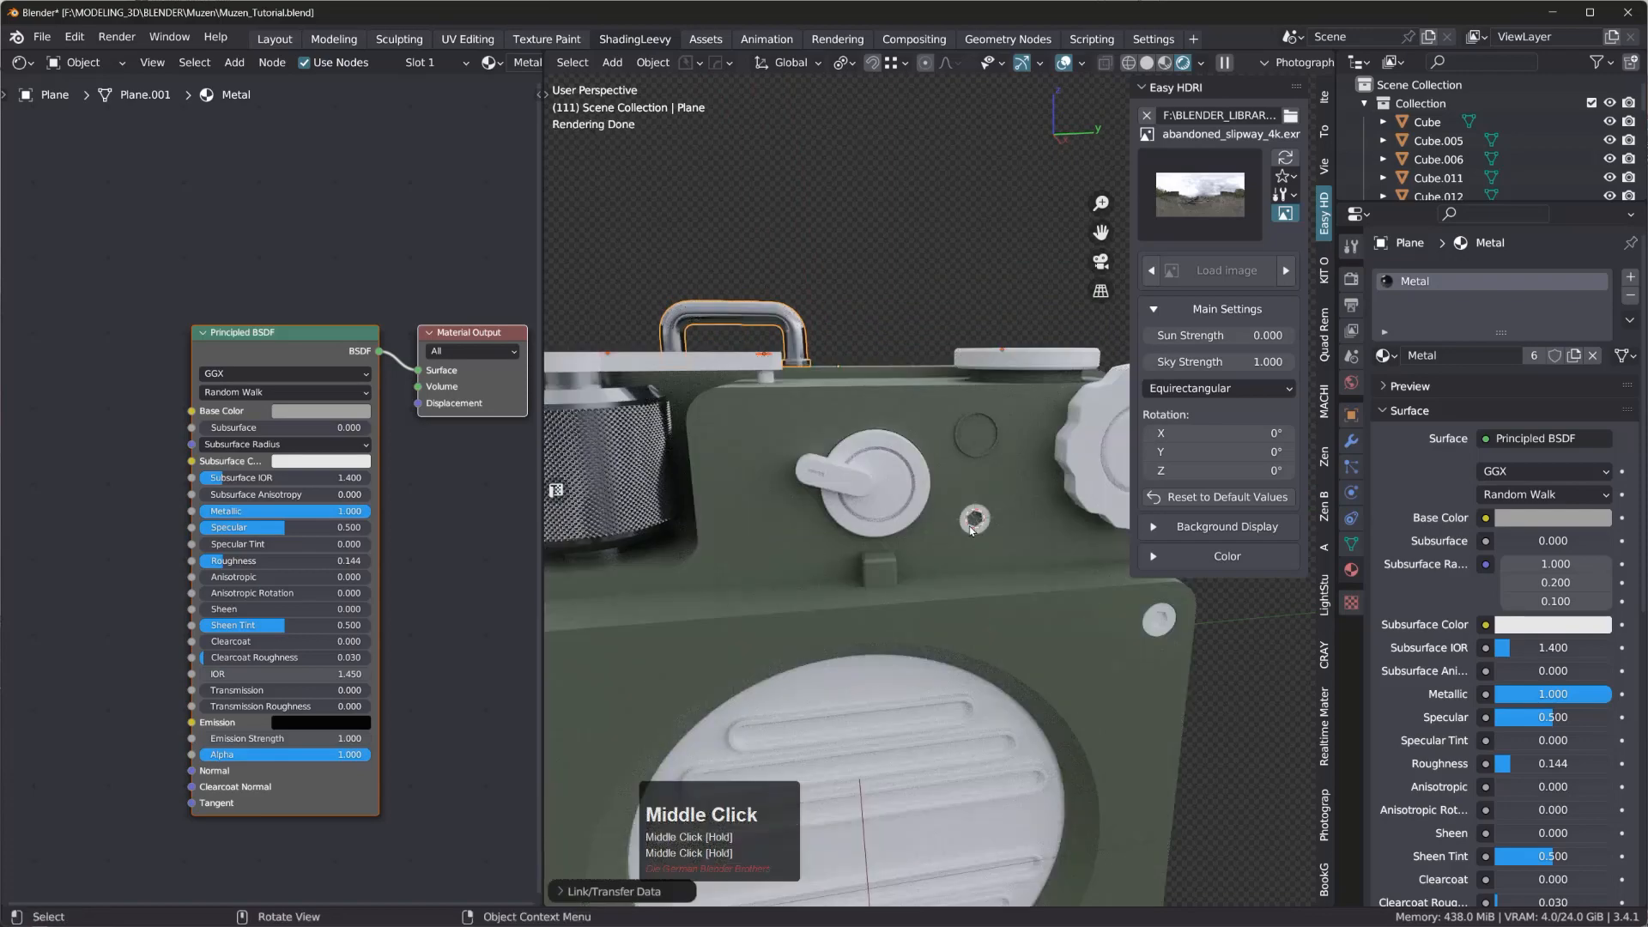
pyautogui.click(970, 530)
pyautogui.keyDown('shift'); pyautogui.click(1154, 616); pyautogui.keyUp('shift')
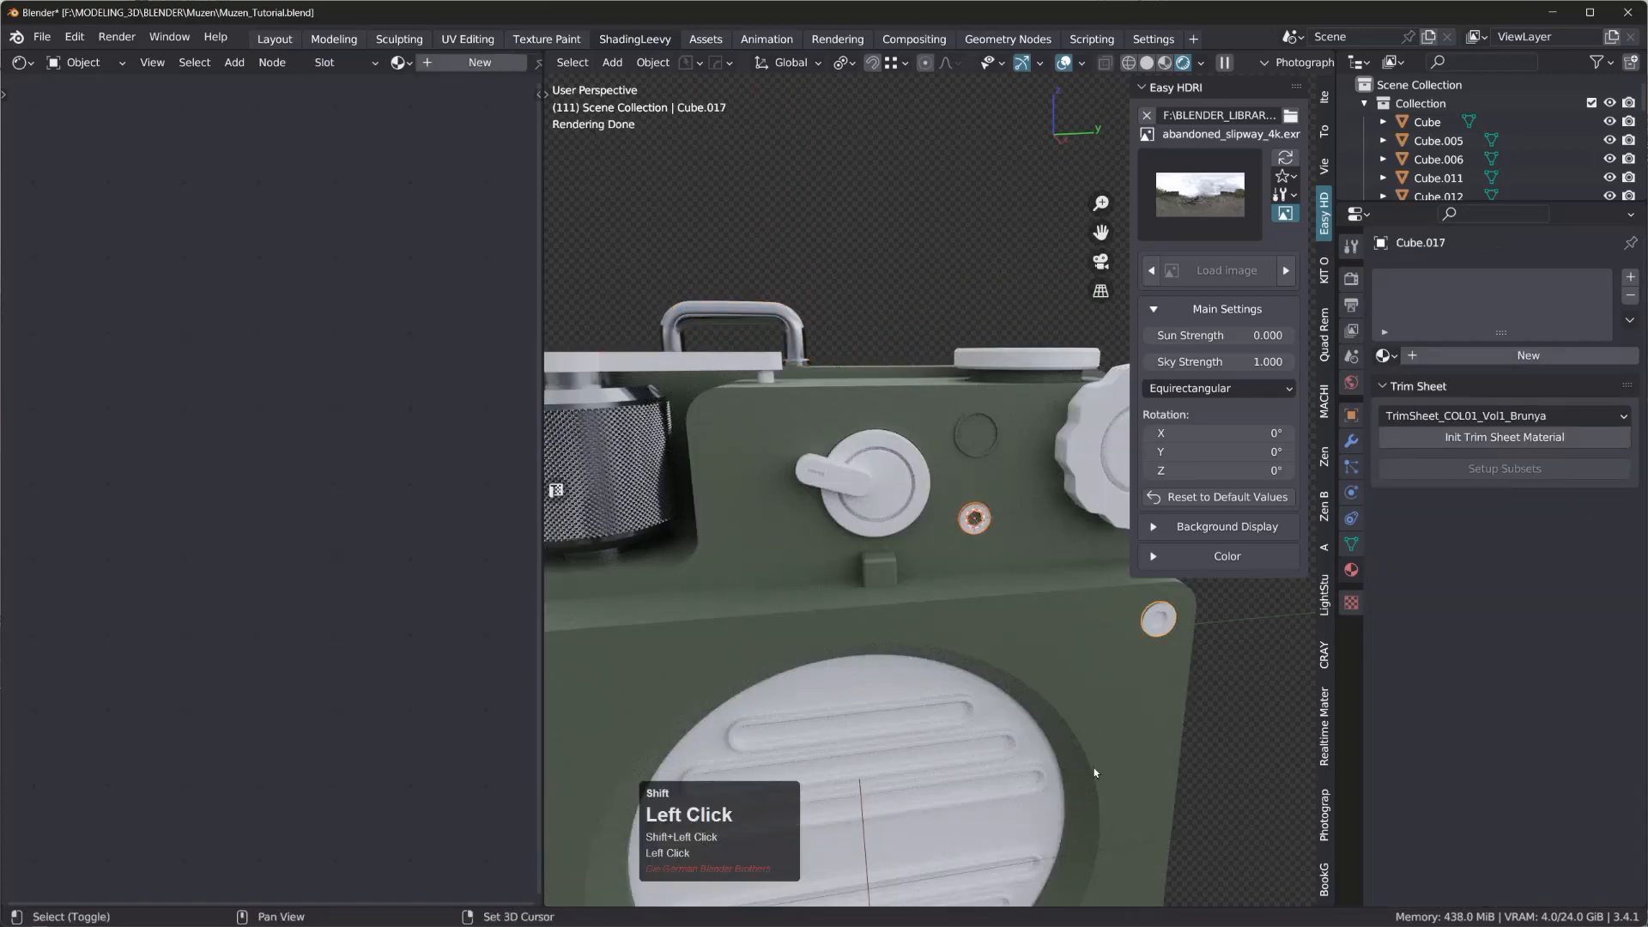
pyautogui.scroll(-4, 1059, 780)
pyautogui.keyDown('shift'); pyautogui.moveTo(1059, 780); pyautogui.dragTo(1030, 706, button='middle'); pyautogui.keyUp('shift')
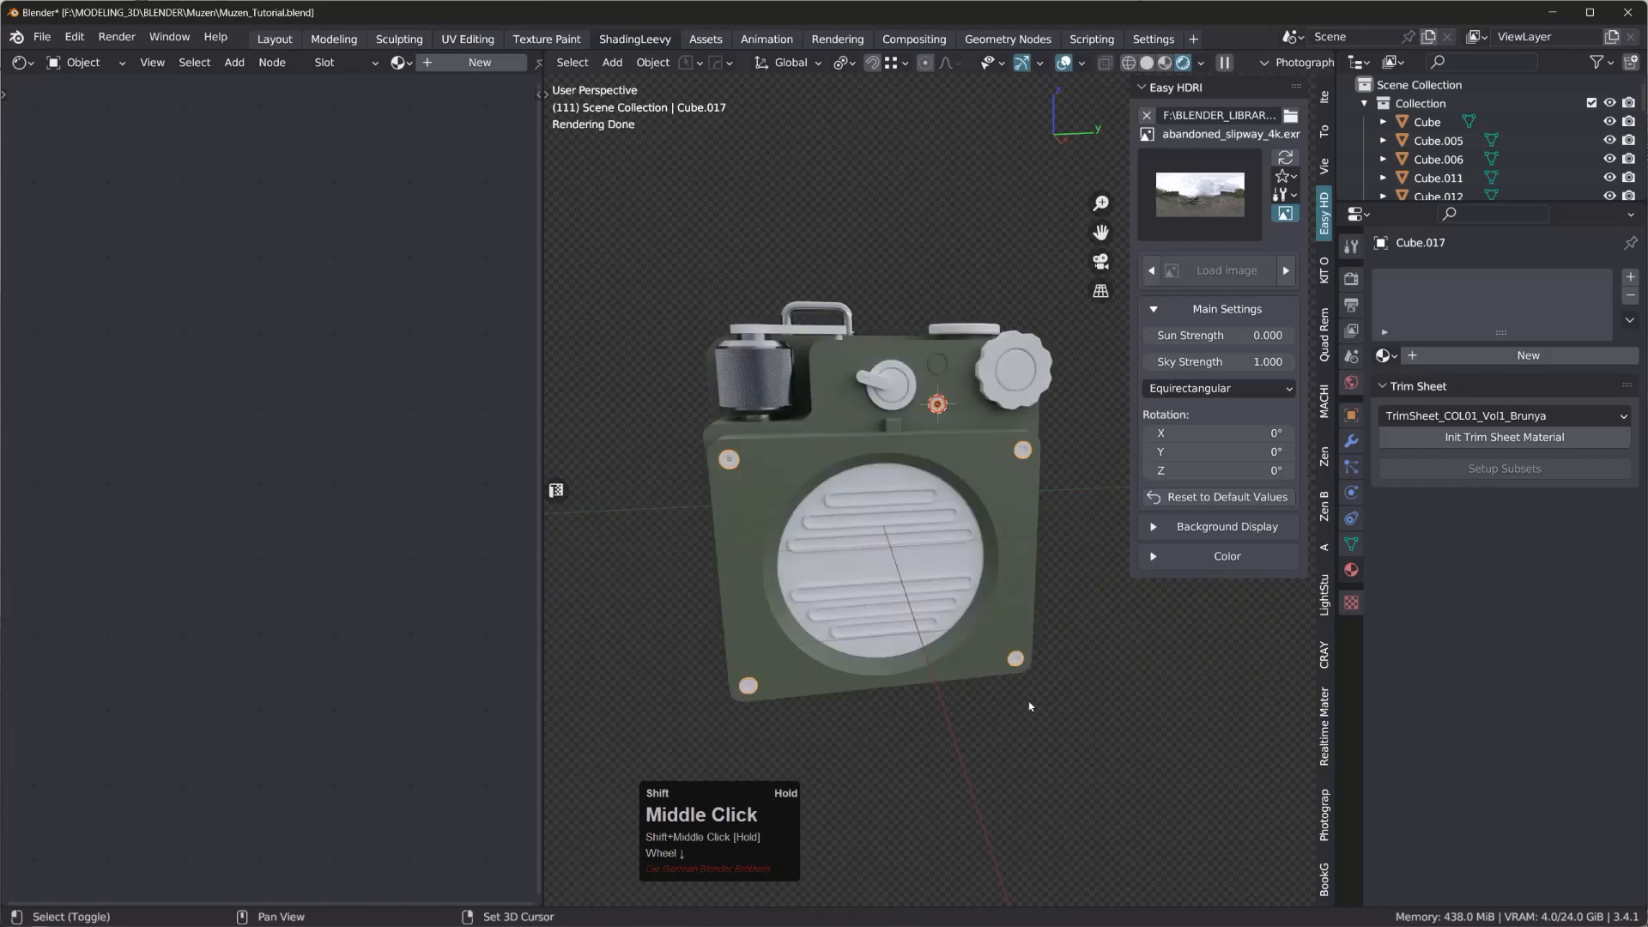
pyautogui.keyDown('shift'); pyautogui.click(748, 687); pyautogui.keyUp('shift')
pyautogui.keyDown('shift'); pyautogui.click(747, 685); pyautogui.keyUp('shift')
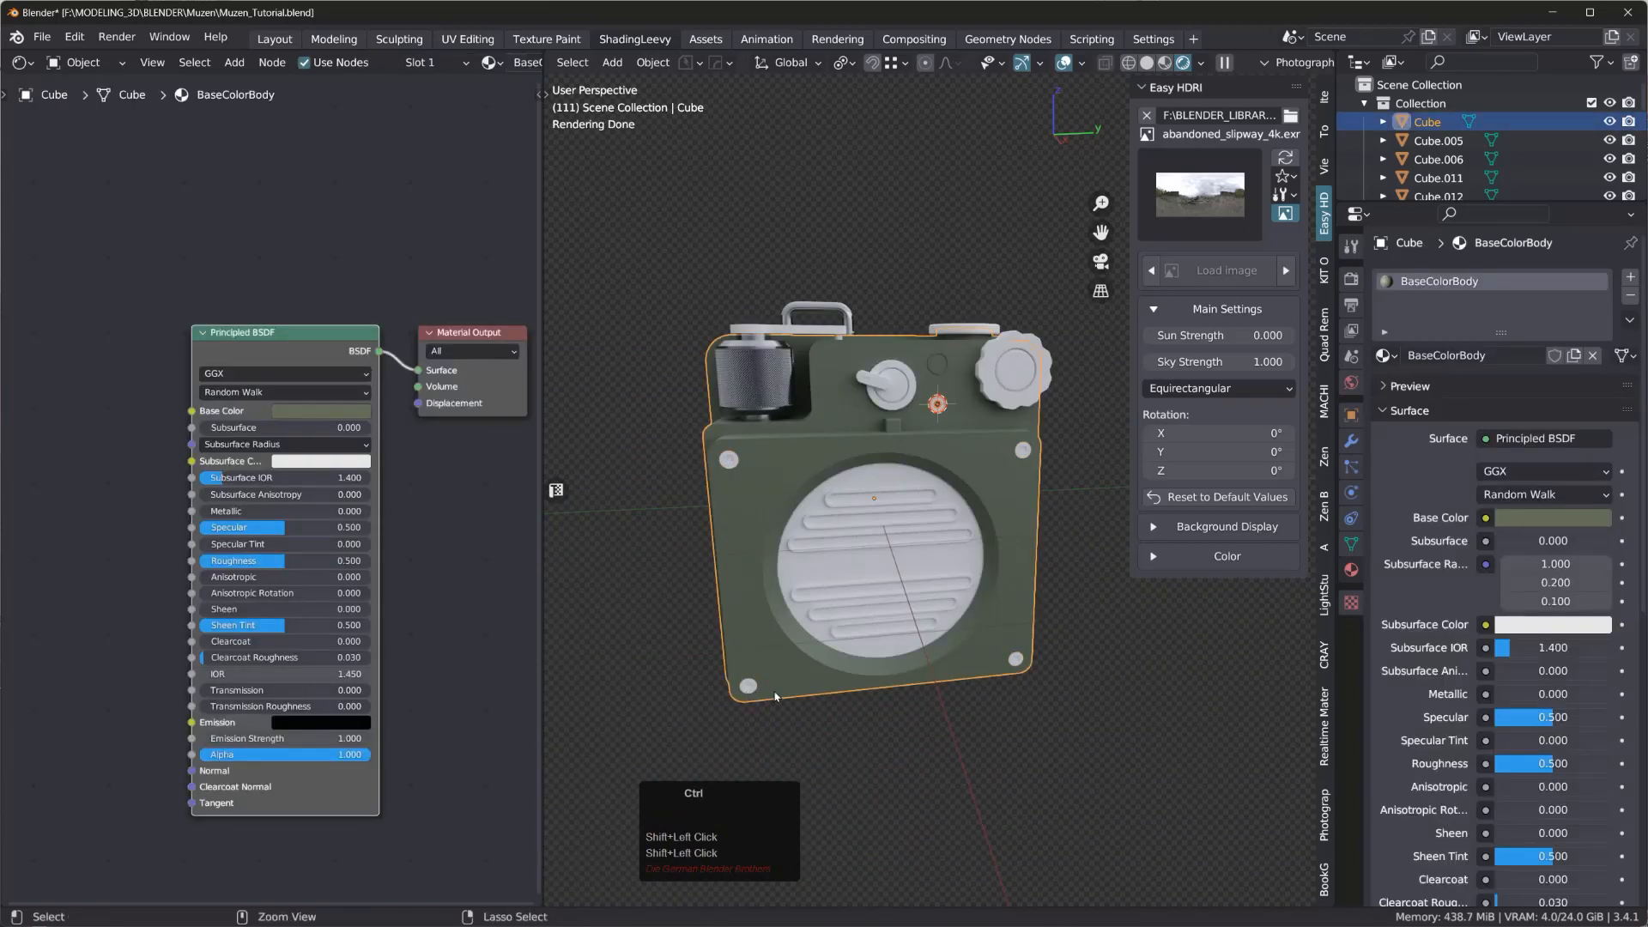
pyautogui.keyDown('shift'); pyautogui.click(747, 686); pyautogui.keyUp('shift')
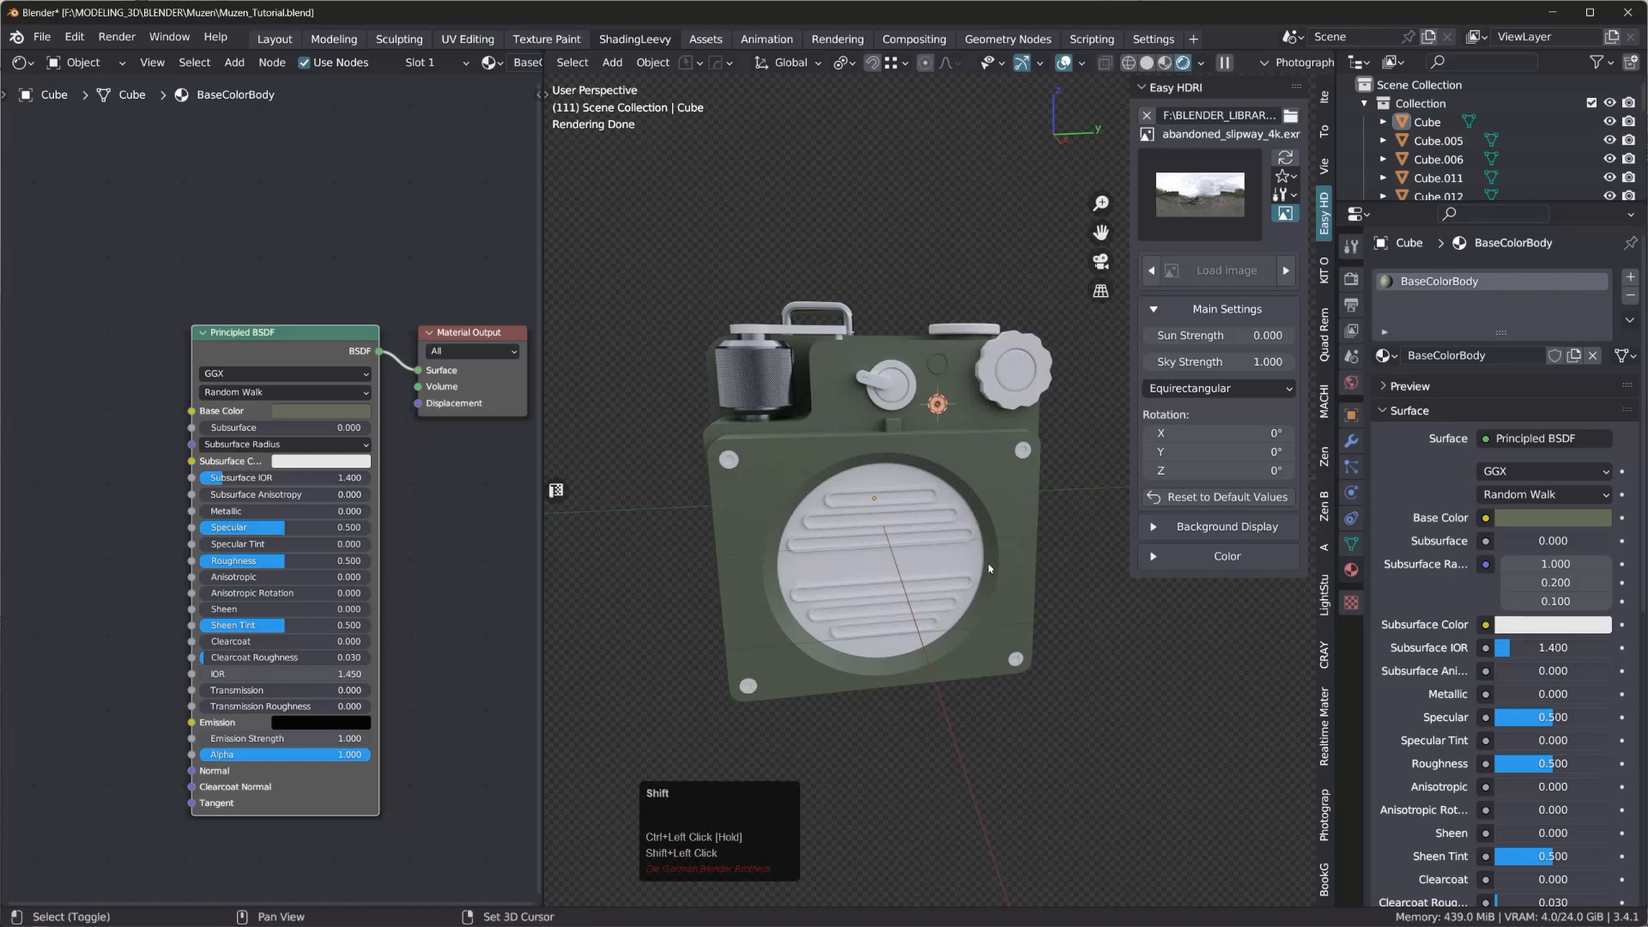
pyautogui.keyDown('shift'); pyautogui.click(1023, 452); pyautogui.keyUp('shift')
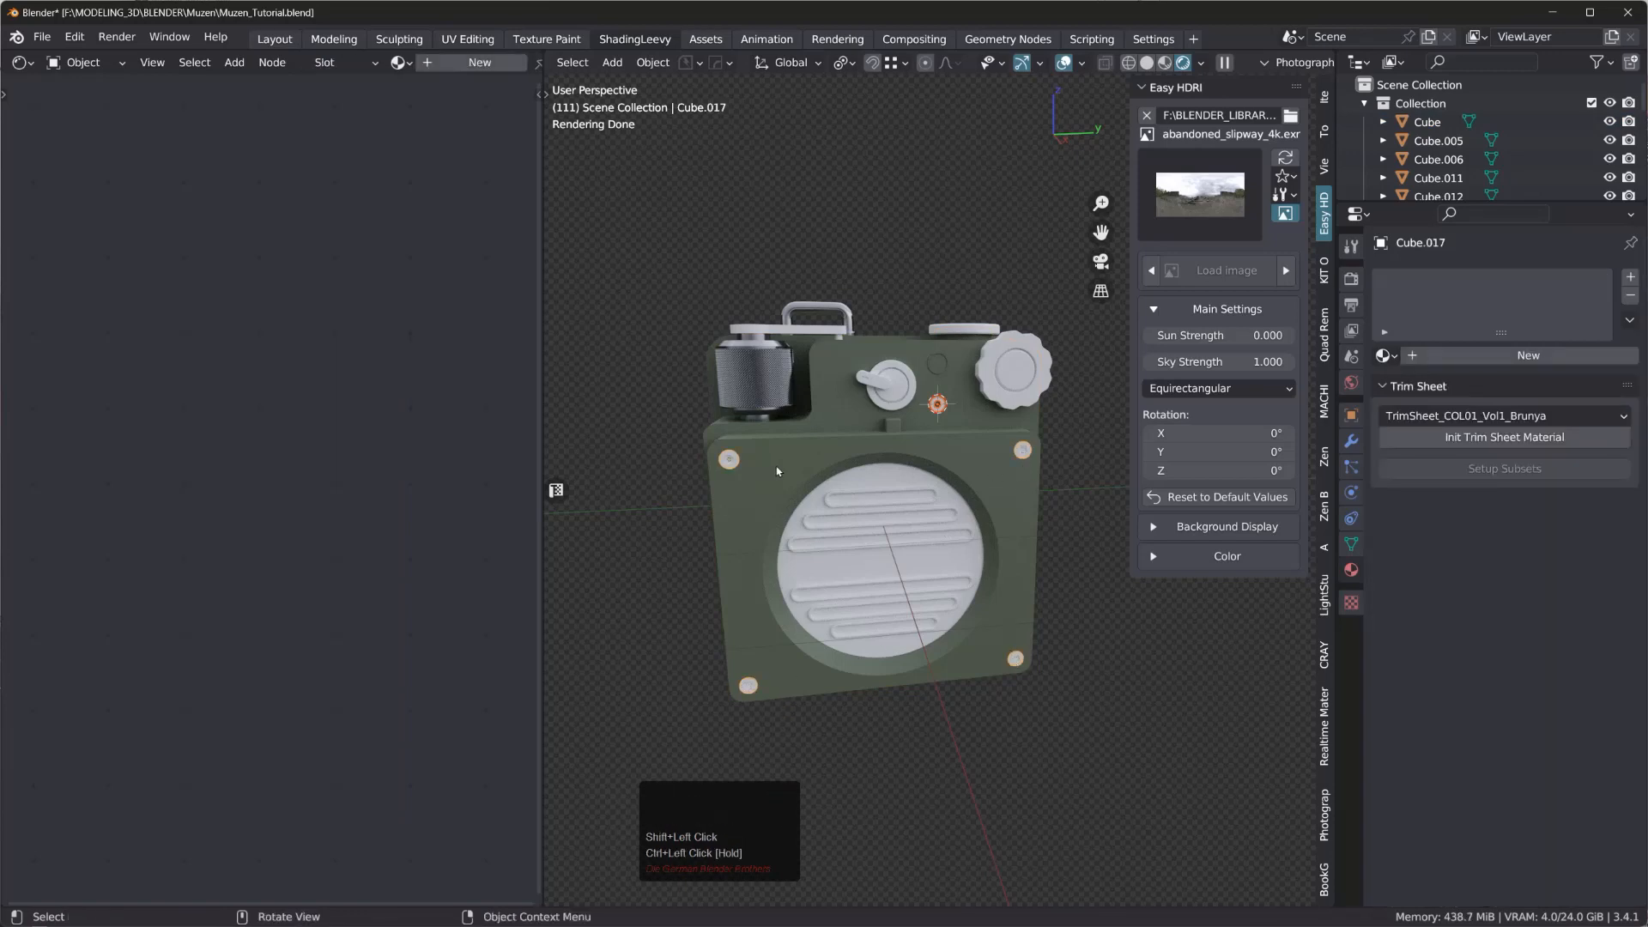
pyautogui.moveTo(782, 470); pyautogui.dragTo(835, 514, button='middle')
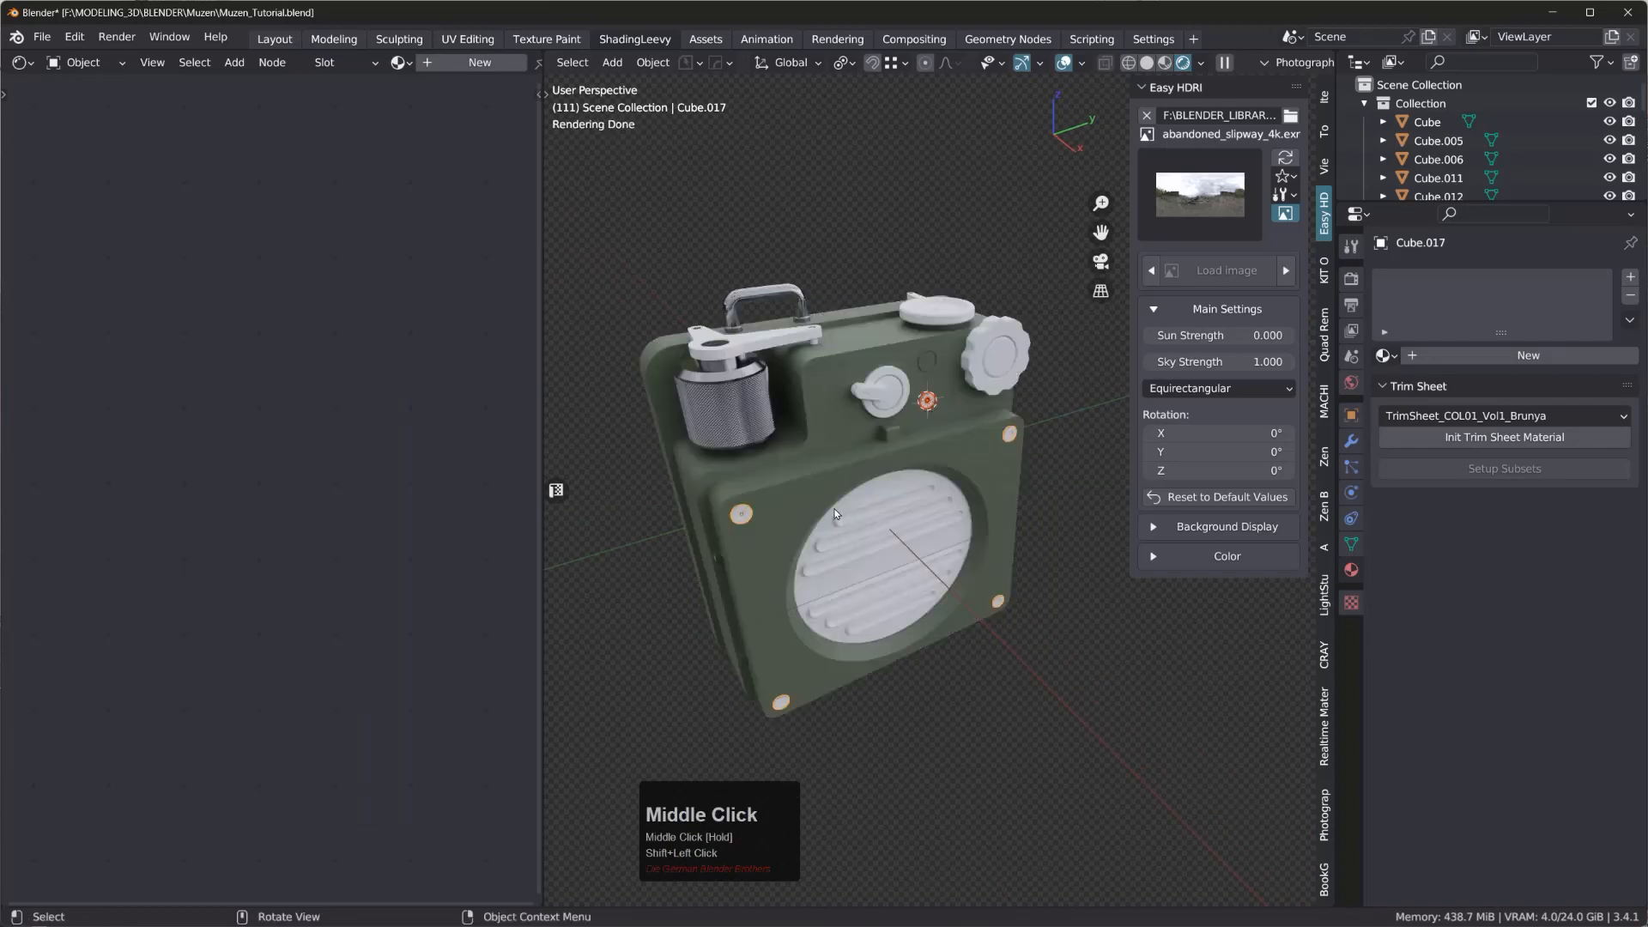
pyautogui.keyDown('shift'); pyautogui.click(744, 412); pyautogui.keyUp('shift')
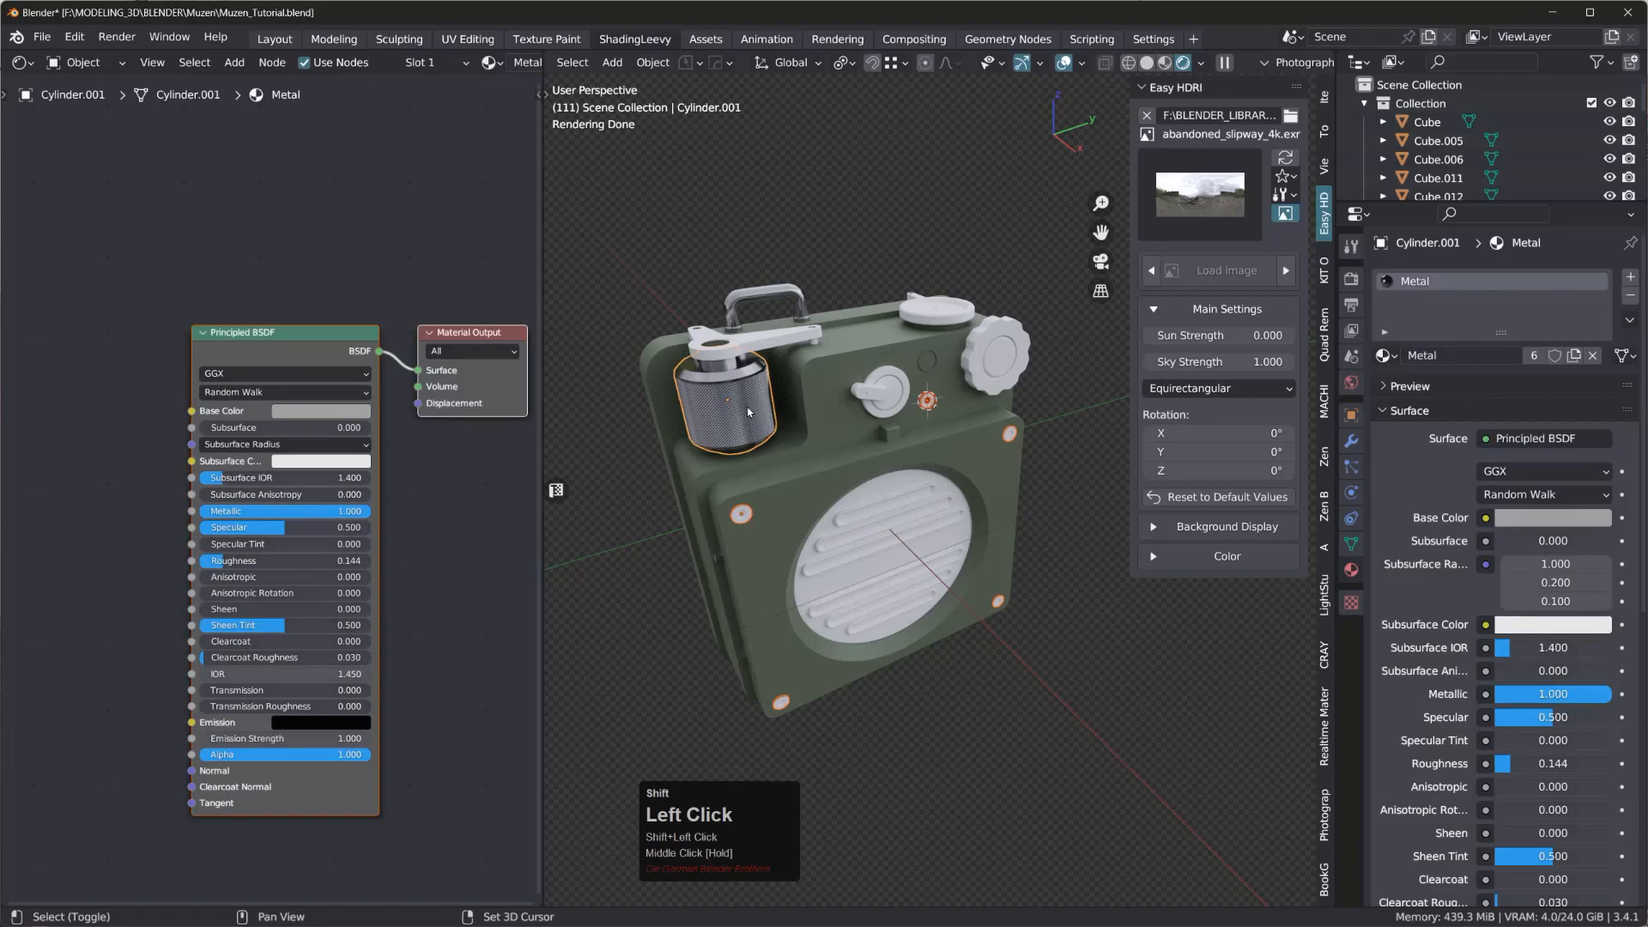
pyautogui.hotkey('ctrl', 'l')
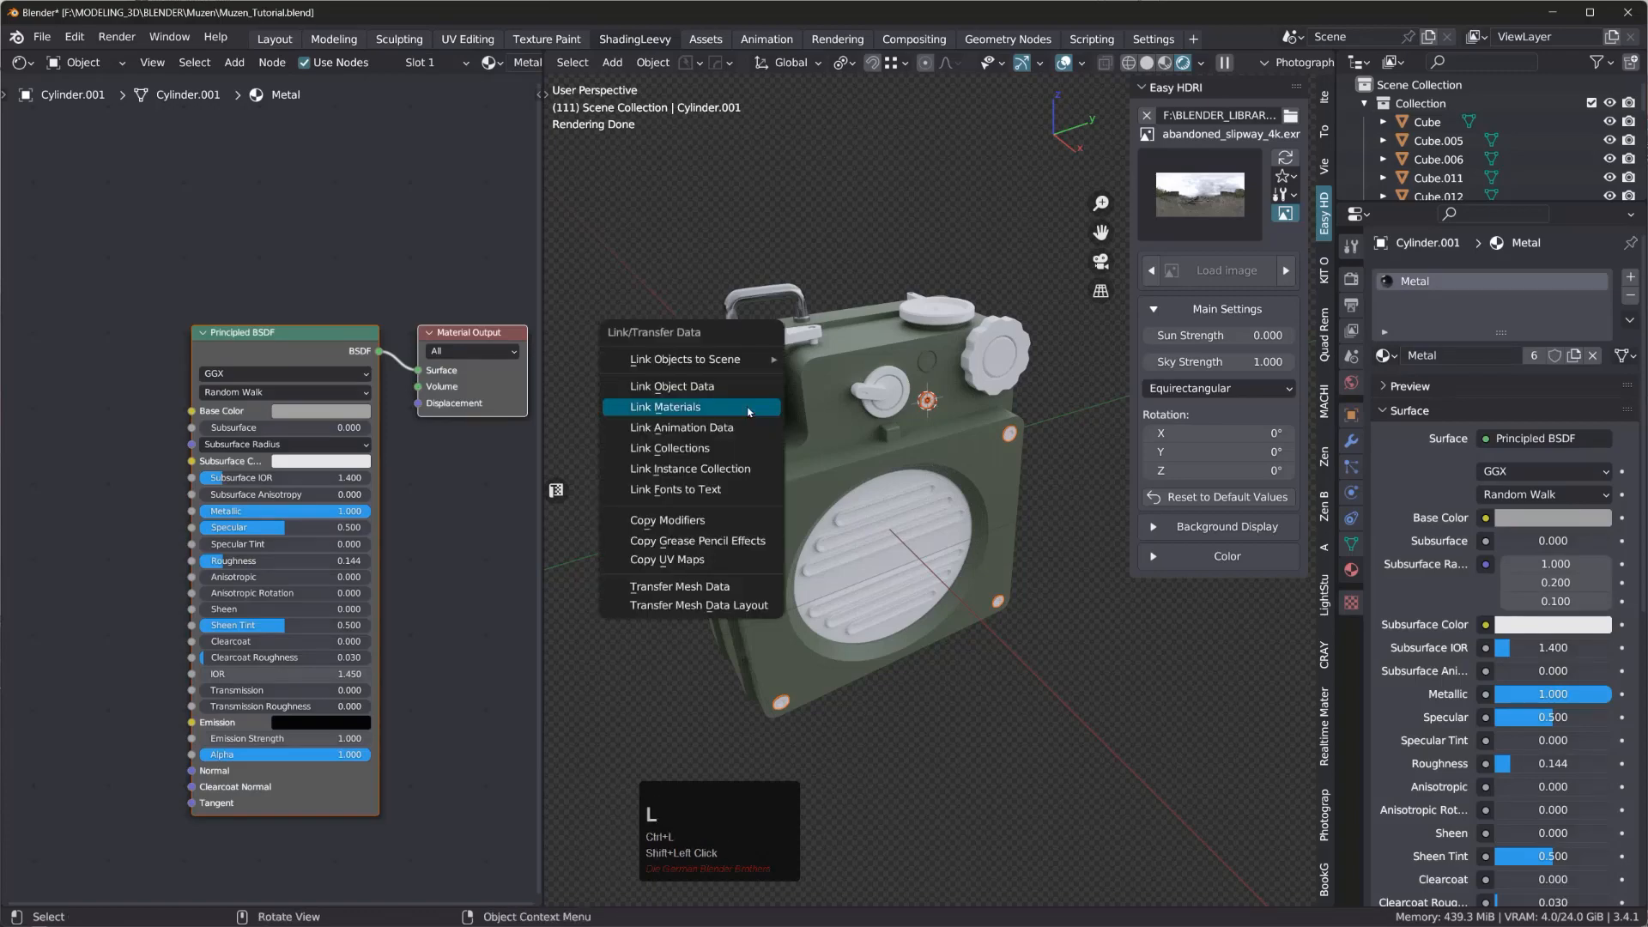
pyautogui.click(749, 408)
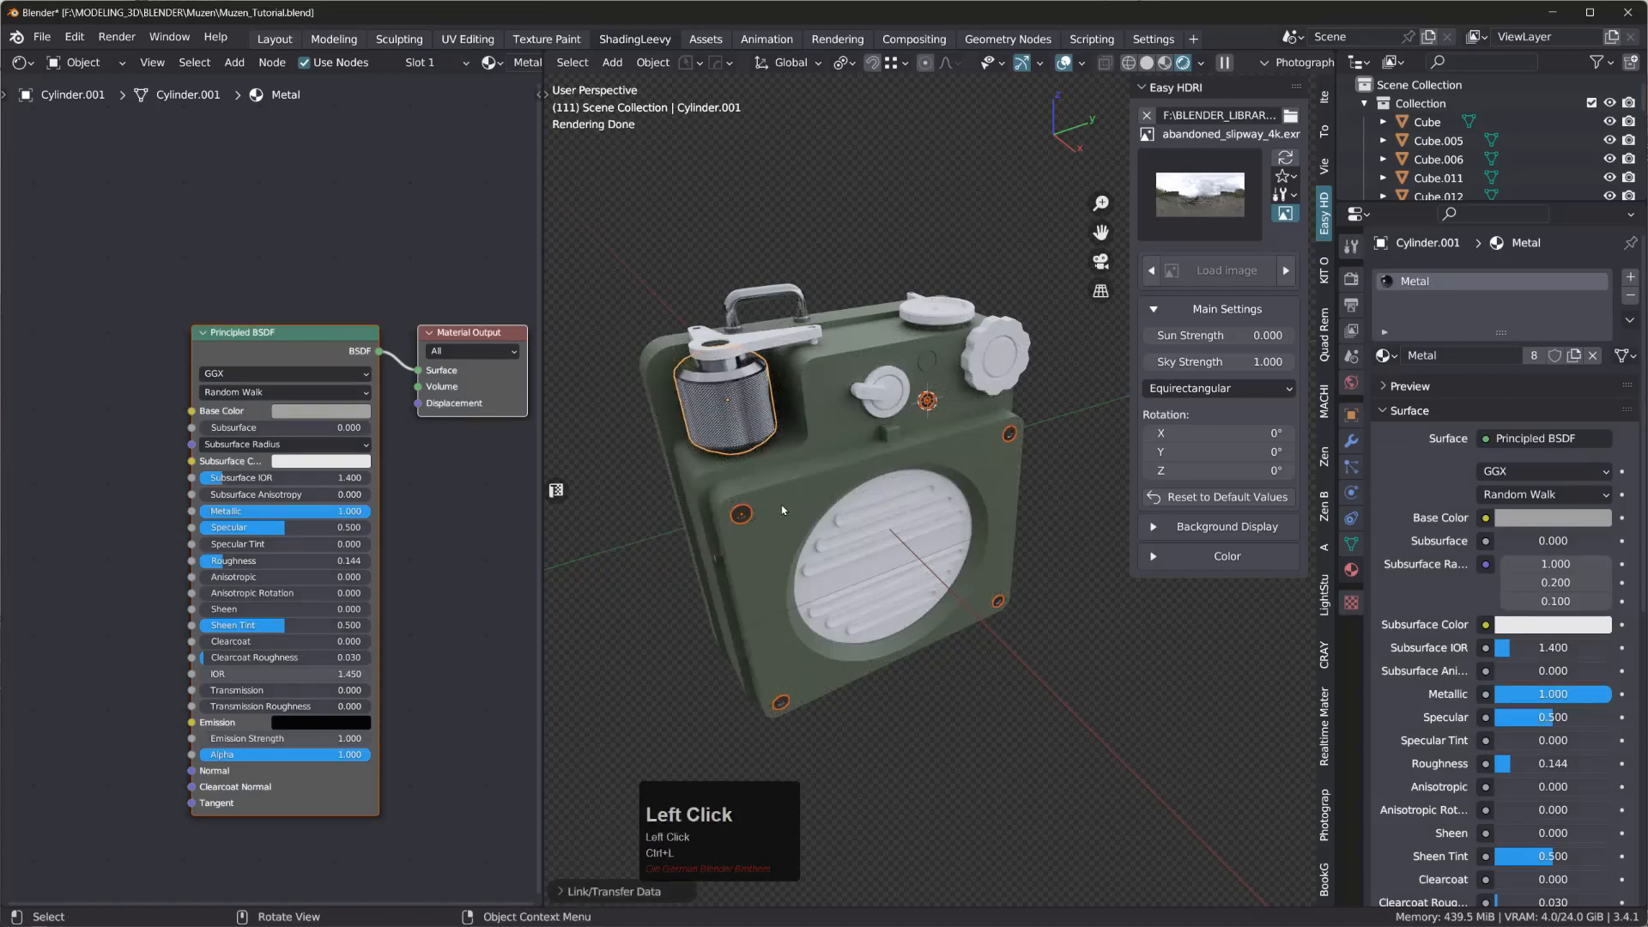
# - Create a new material for the round speaker grille and set its Base Color to dark grey 2C2C2C
pyautogui.moveTo(782, 510); pyautogui.dragTo(862, 587, button='middle')
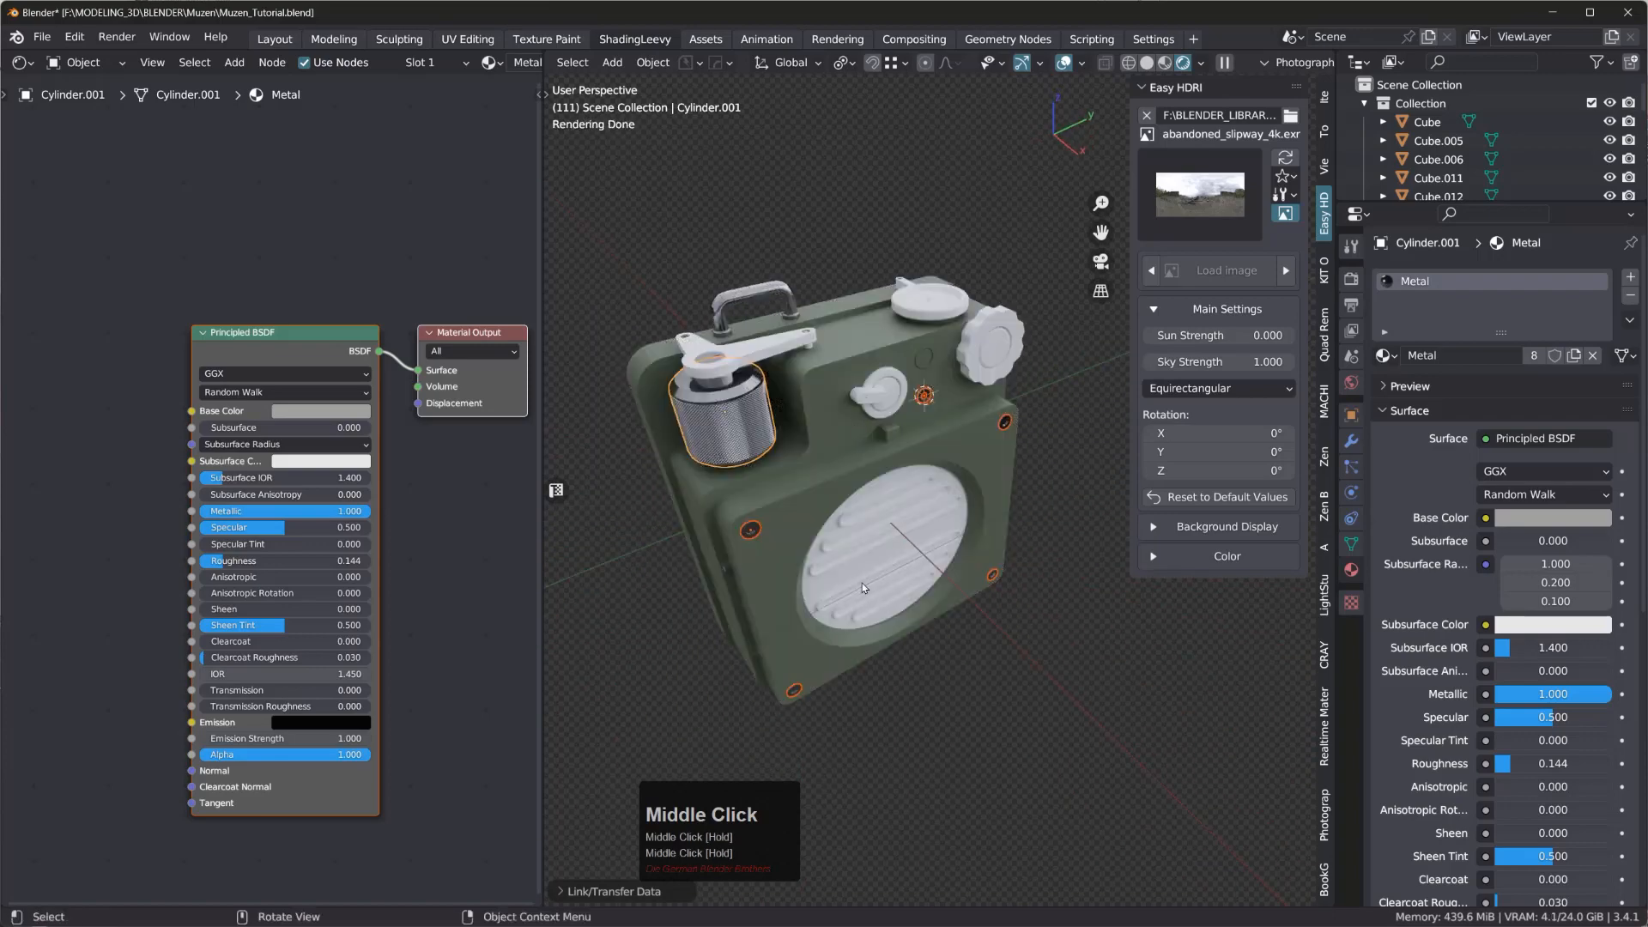
pyautogui.click(866, 532)
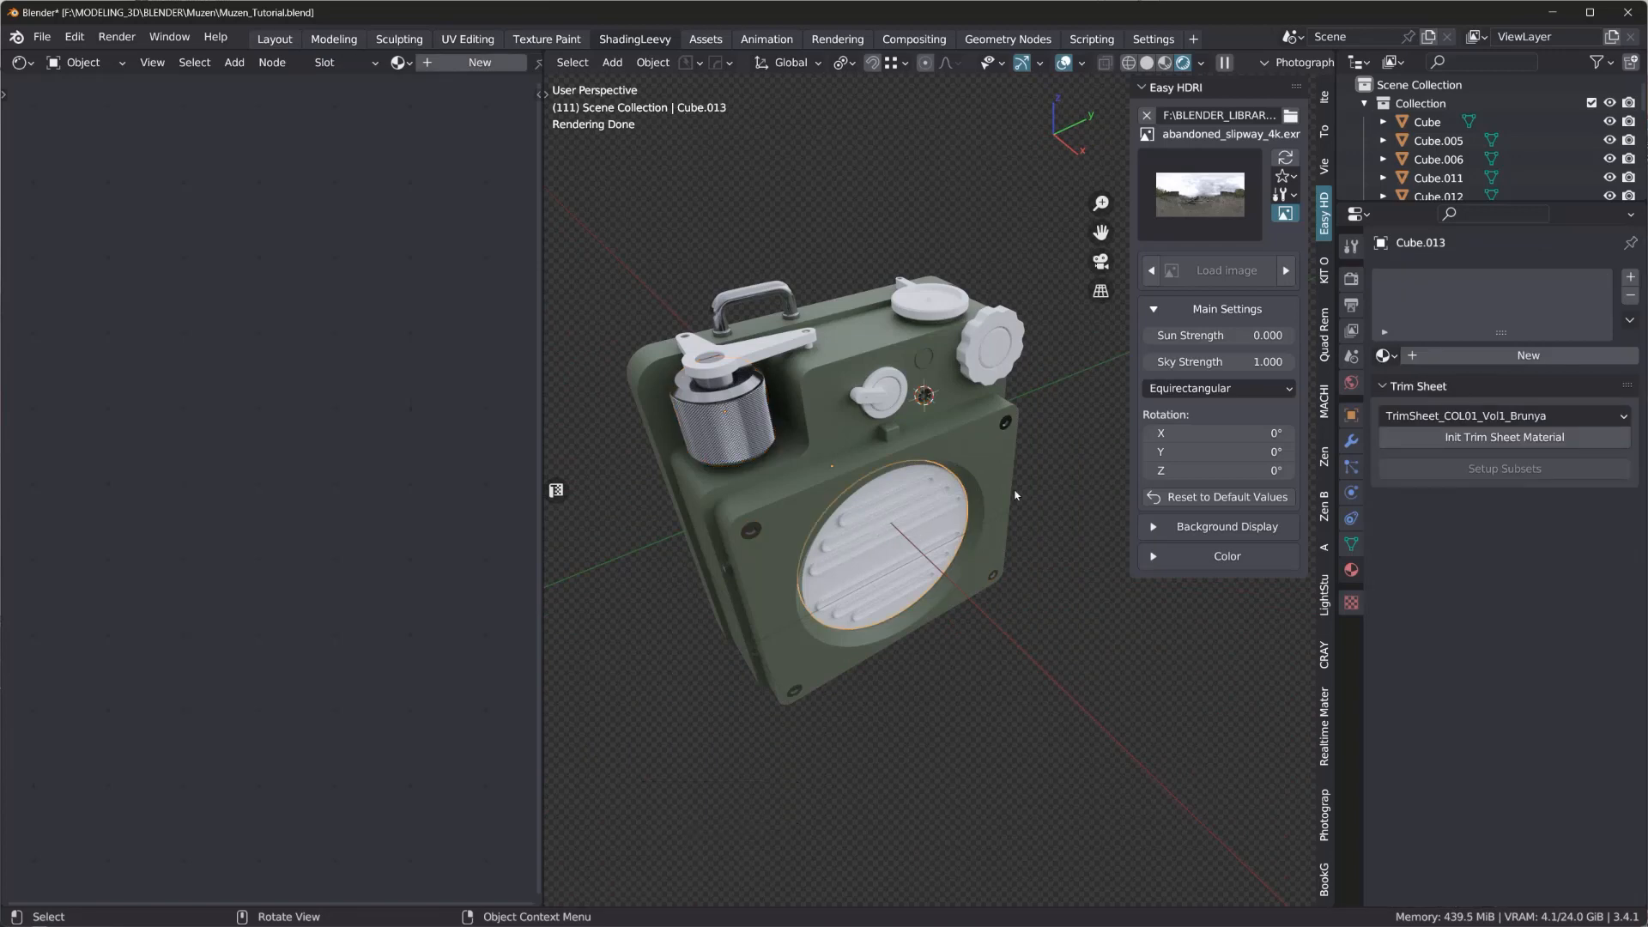
pyautogui.click(463, 62)
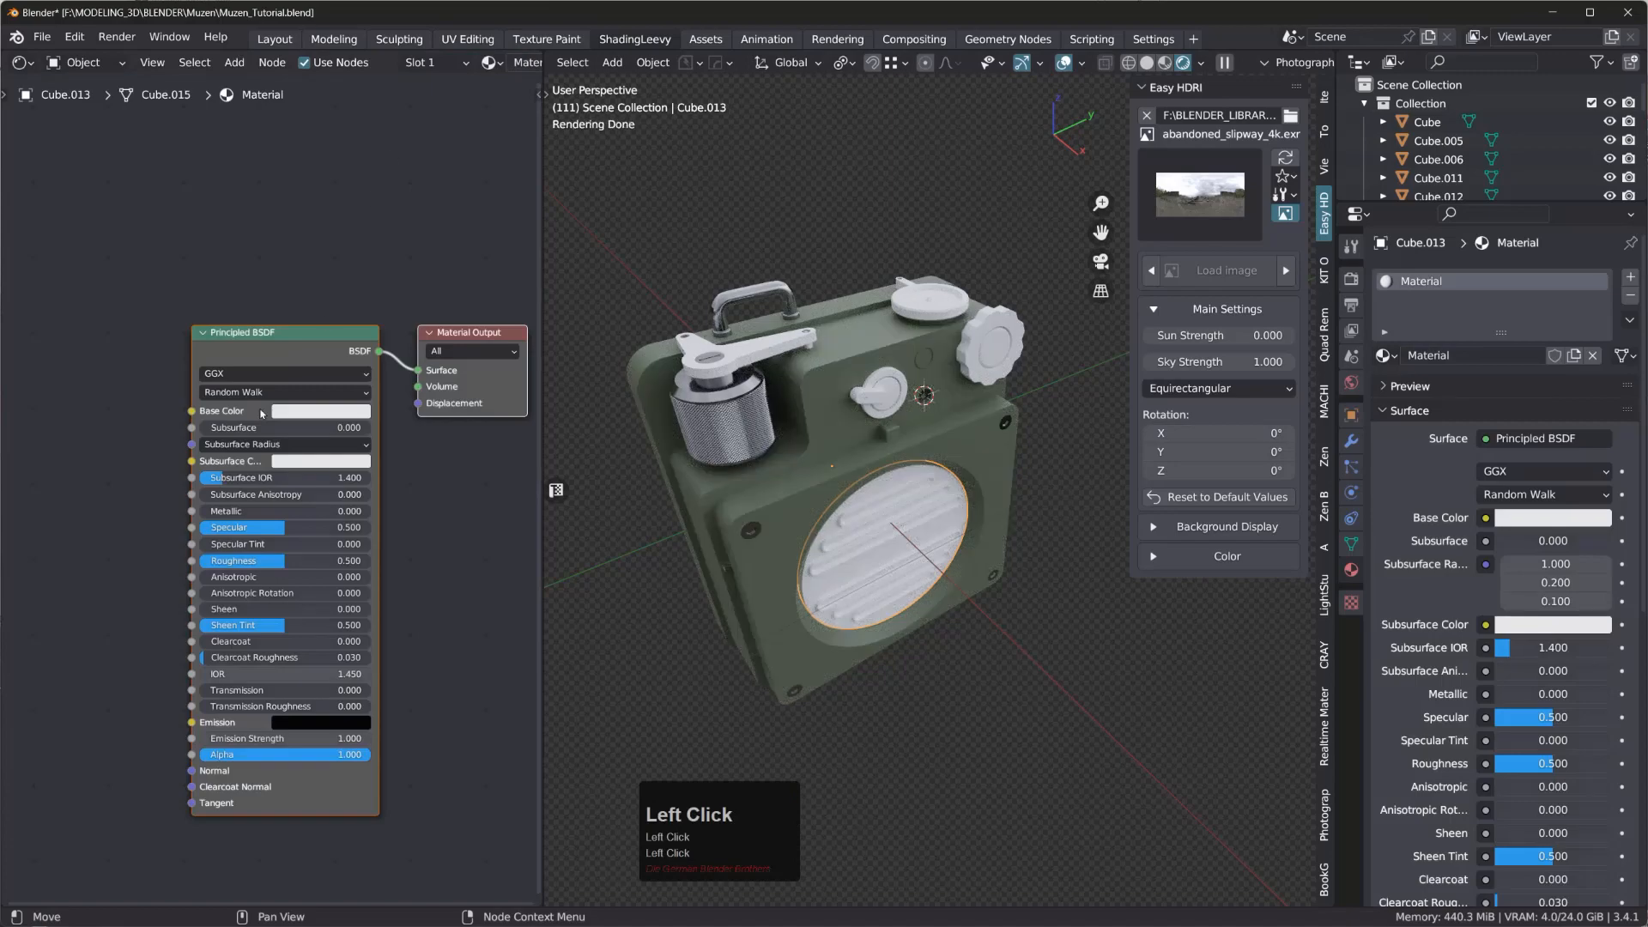
pyautogui.click(332, 413)
pyautogui.moveTo(400, 203); pyautogui.dragTo(401, 286)
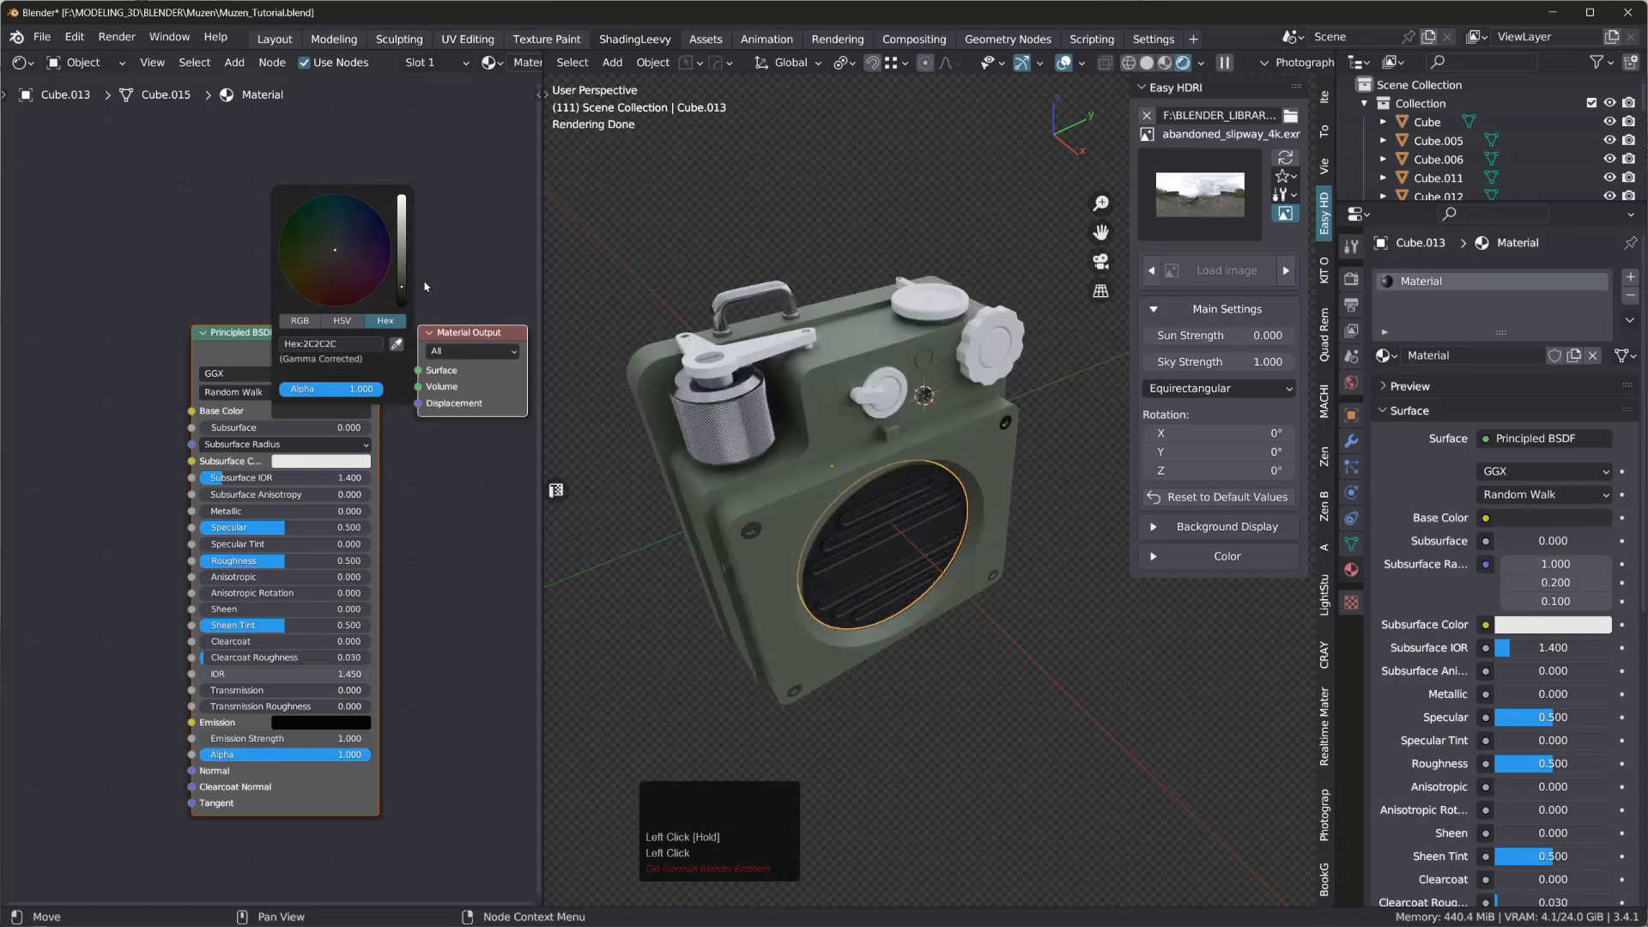
# - Set the Roughness of the speaker grille's material to 0.255 and check its gloss on the ribs
pyautogui.moveTo(747, 429); pyautogui.dragTo(859, 570, button='middle')
pyautogui.scroll(5, 854, 545)
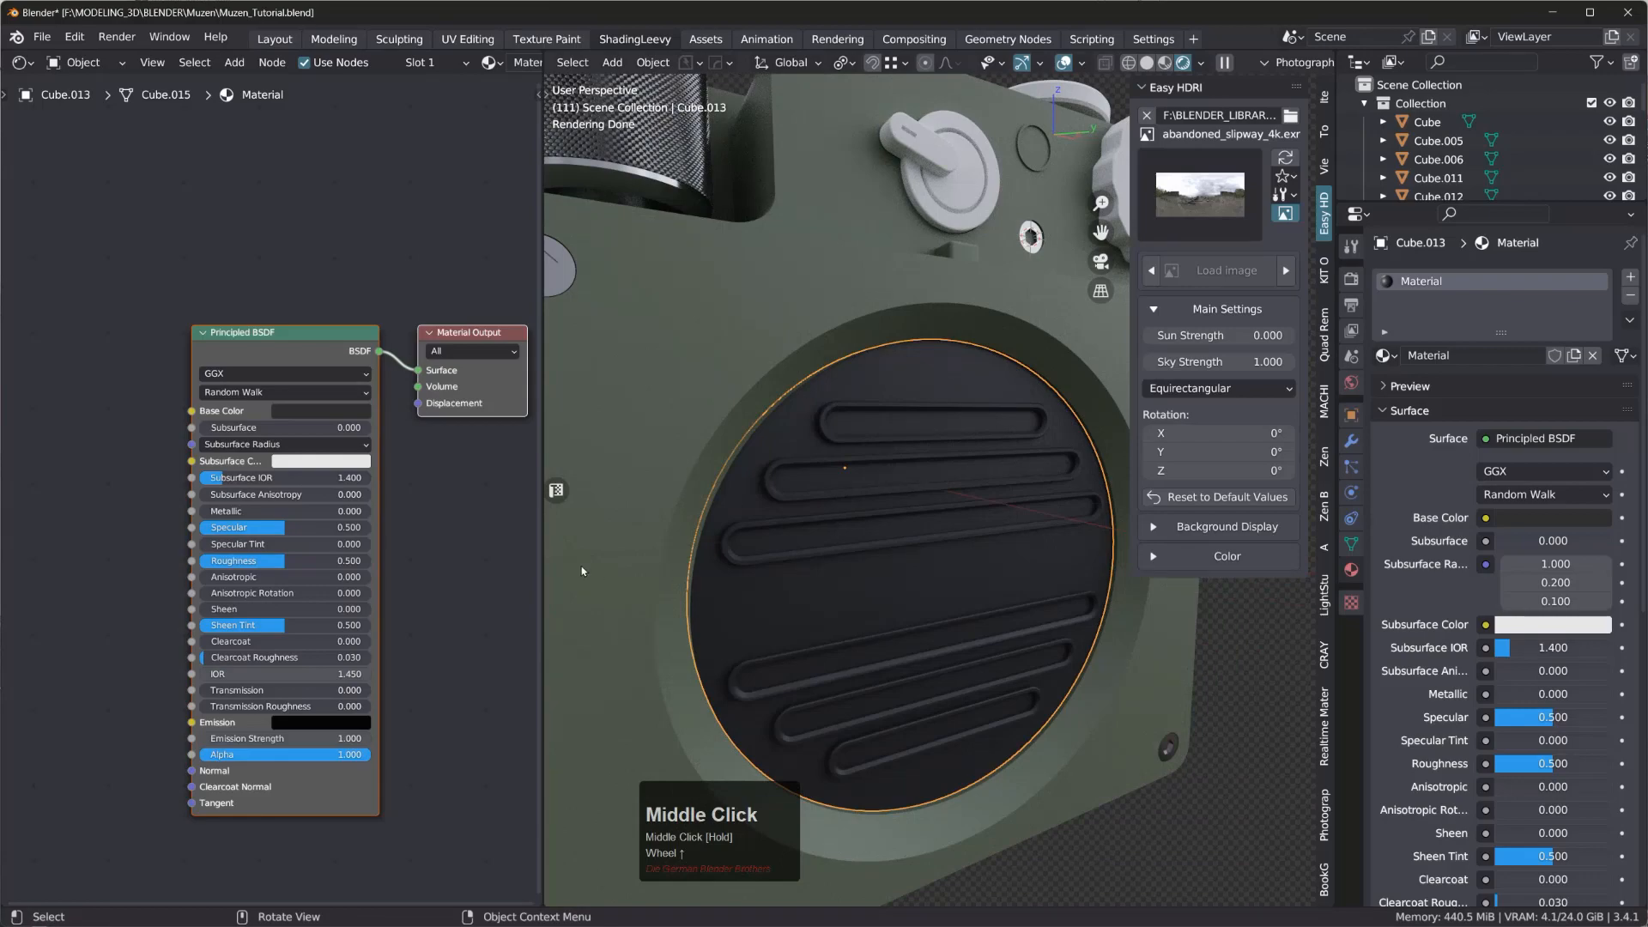
pyautogui.moveTo(283, 561); pyautogui.dragTo(251, 566)
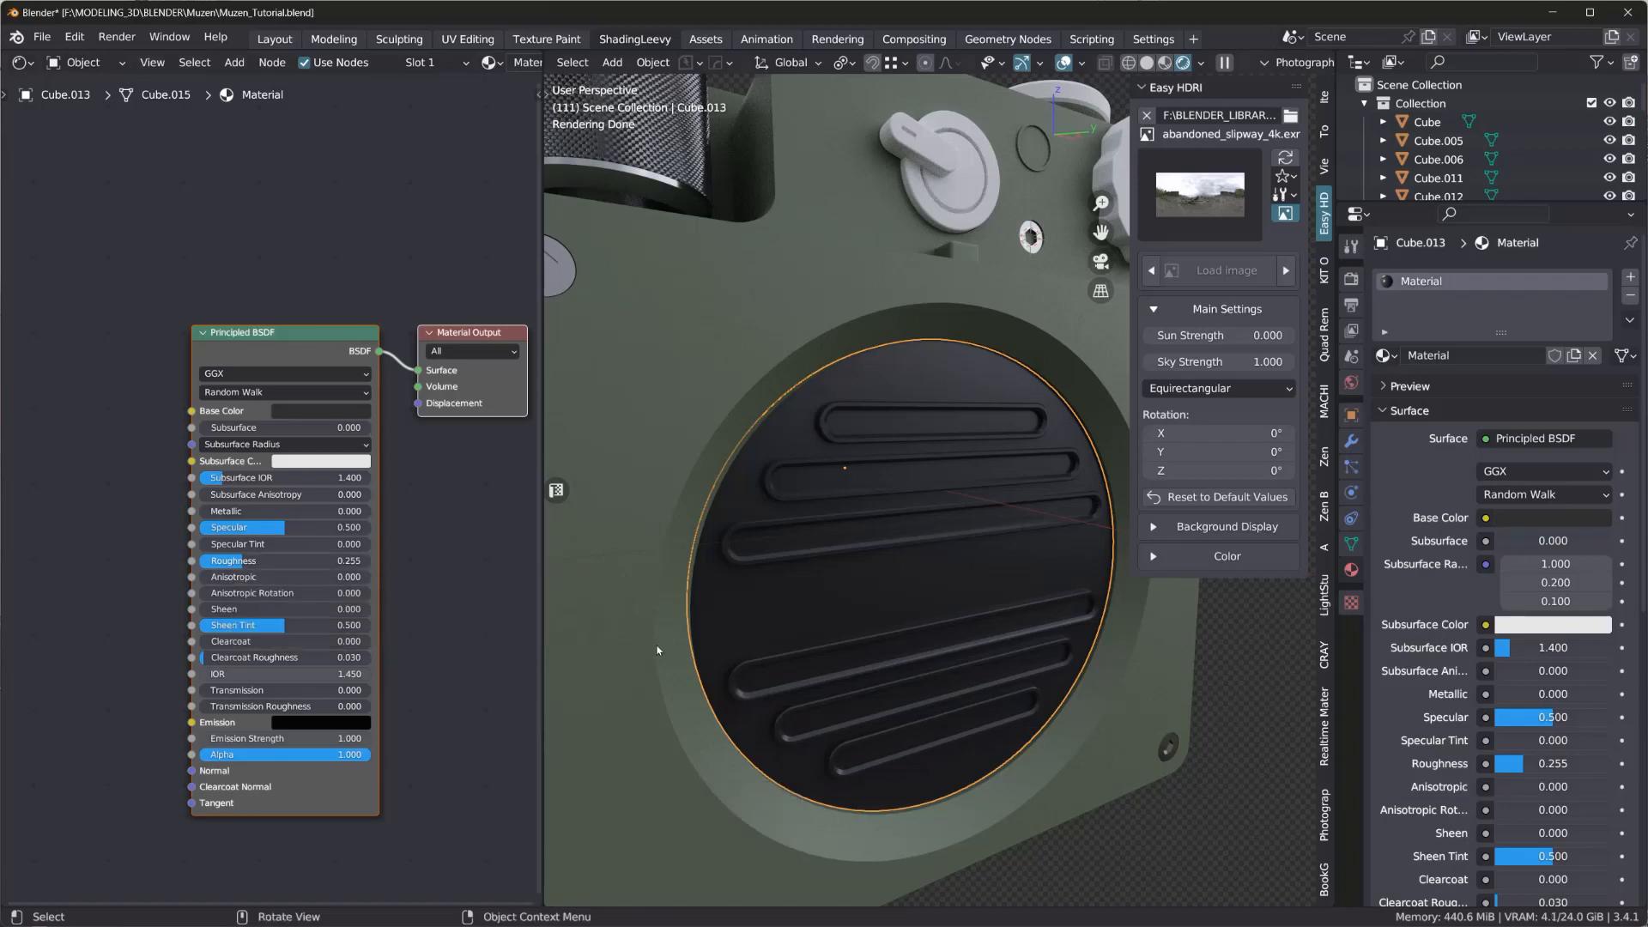
pyautogui.moveTo(928, 573)
pyautogui.mouseDown(button='middle')
pyautogui.moveTo(872, 513)
pyautogui.moveTo(901, 579)
pyautogui.mouseUp(button='middle')
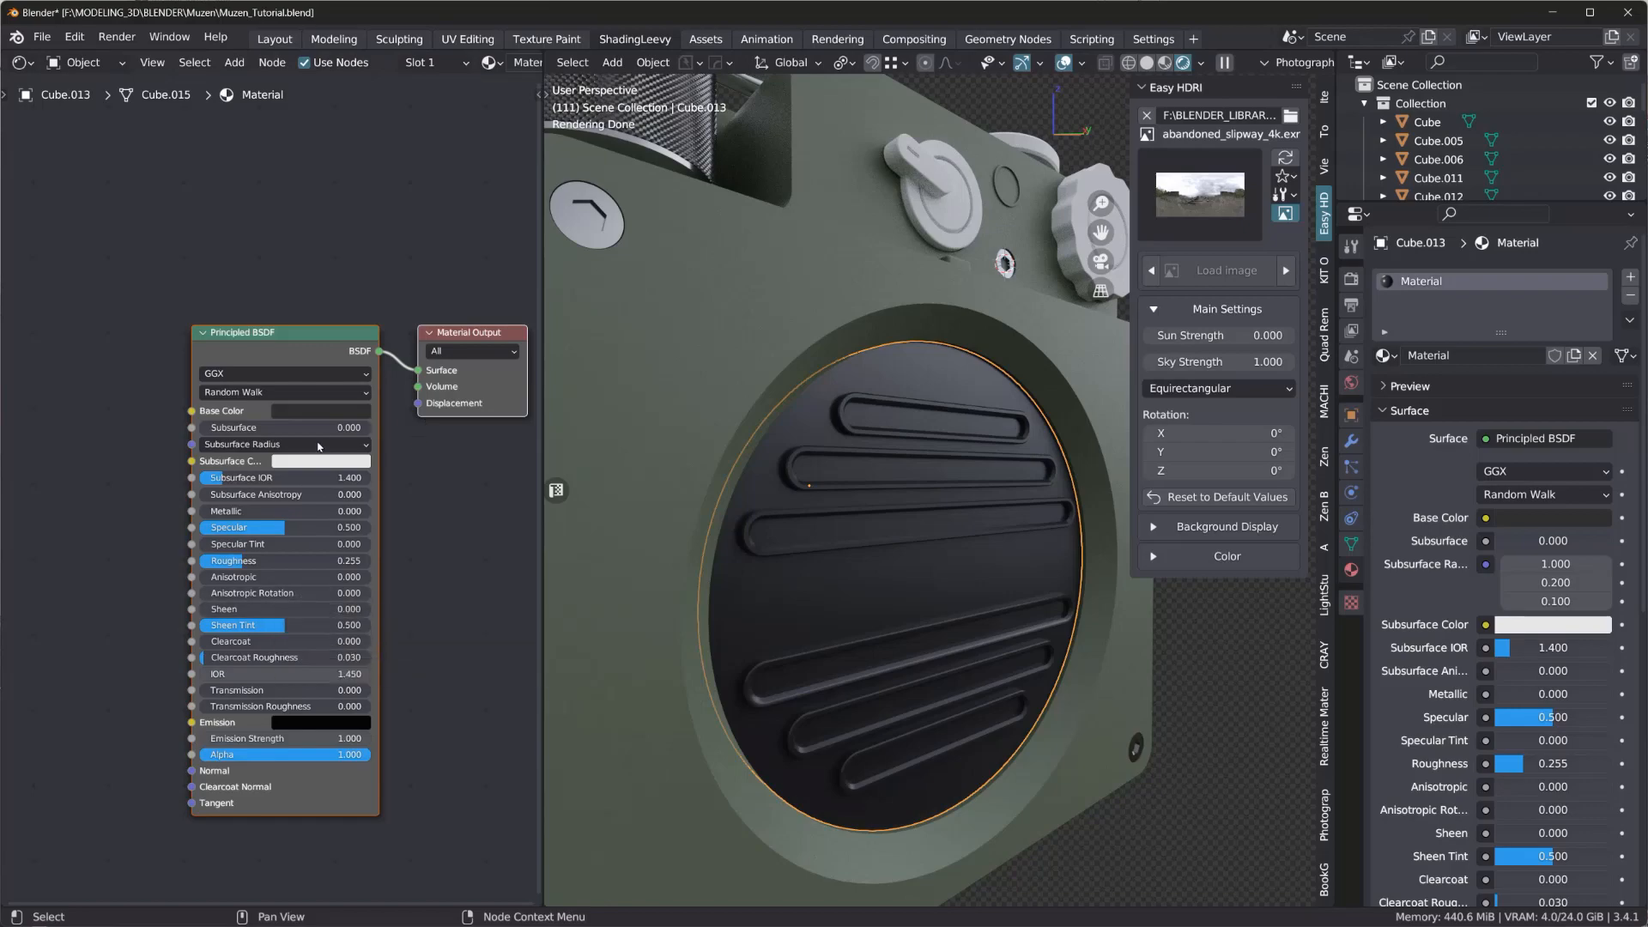
pyautogui.scroll(-3, 780, 433)
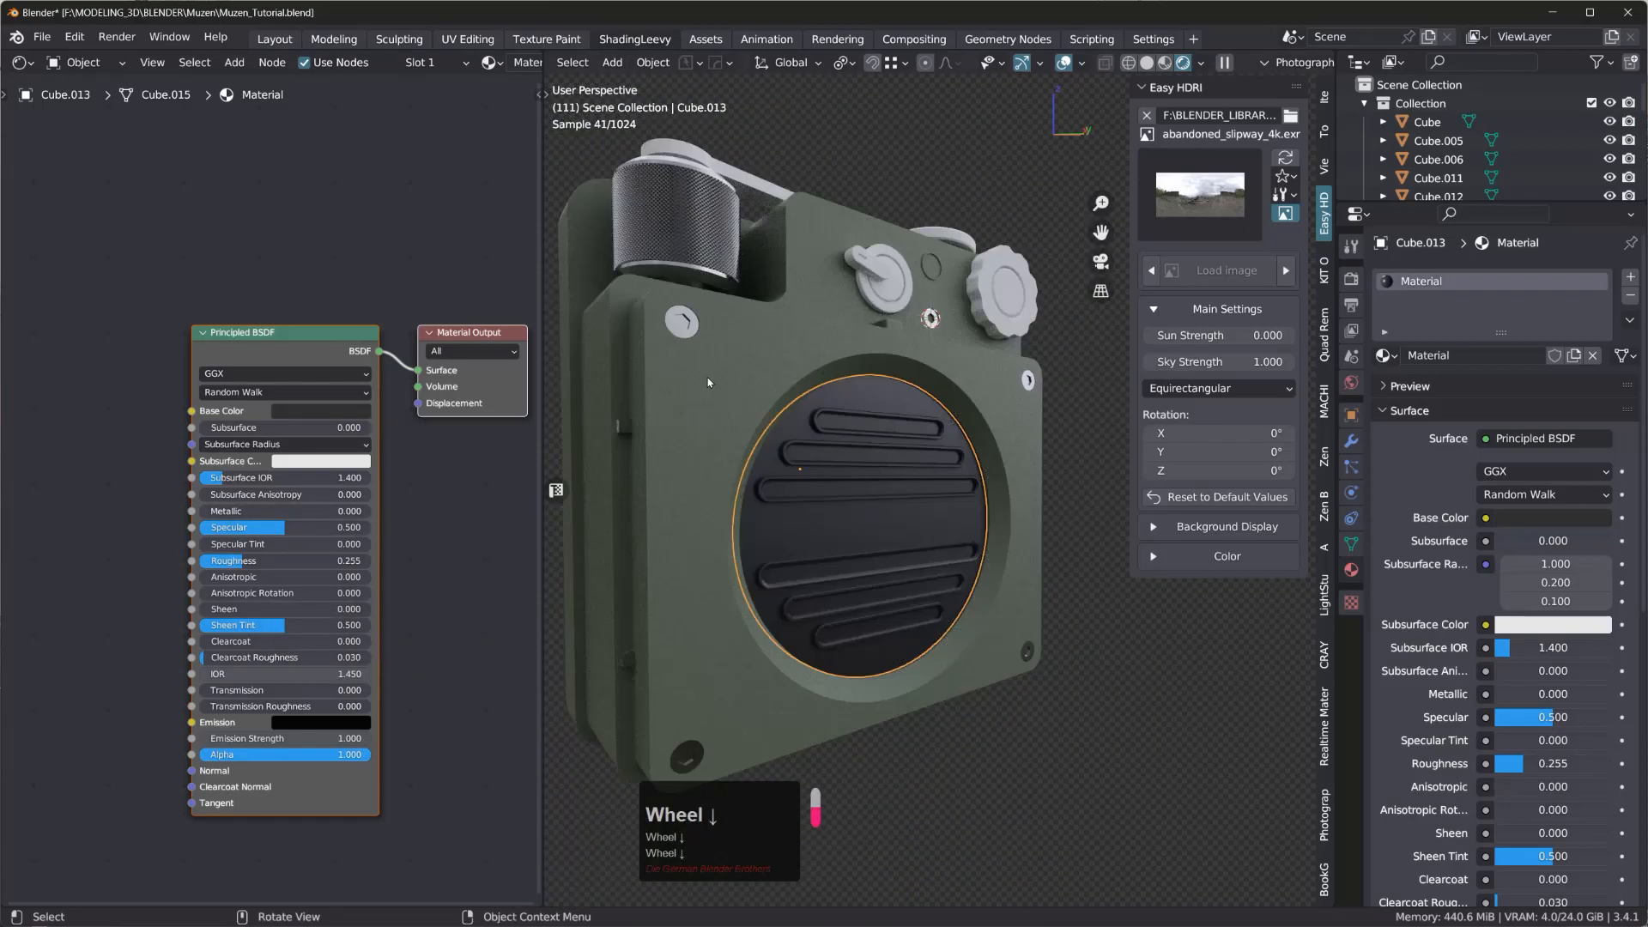
# - Rename the speaker grille's material as Plastic
pyautogui.moveTo(780, 433); pyautogui.dragTo(1234, 354, button='middle')
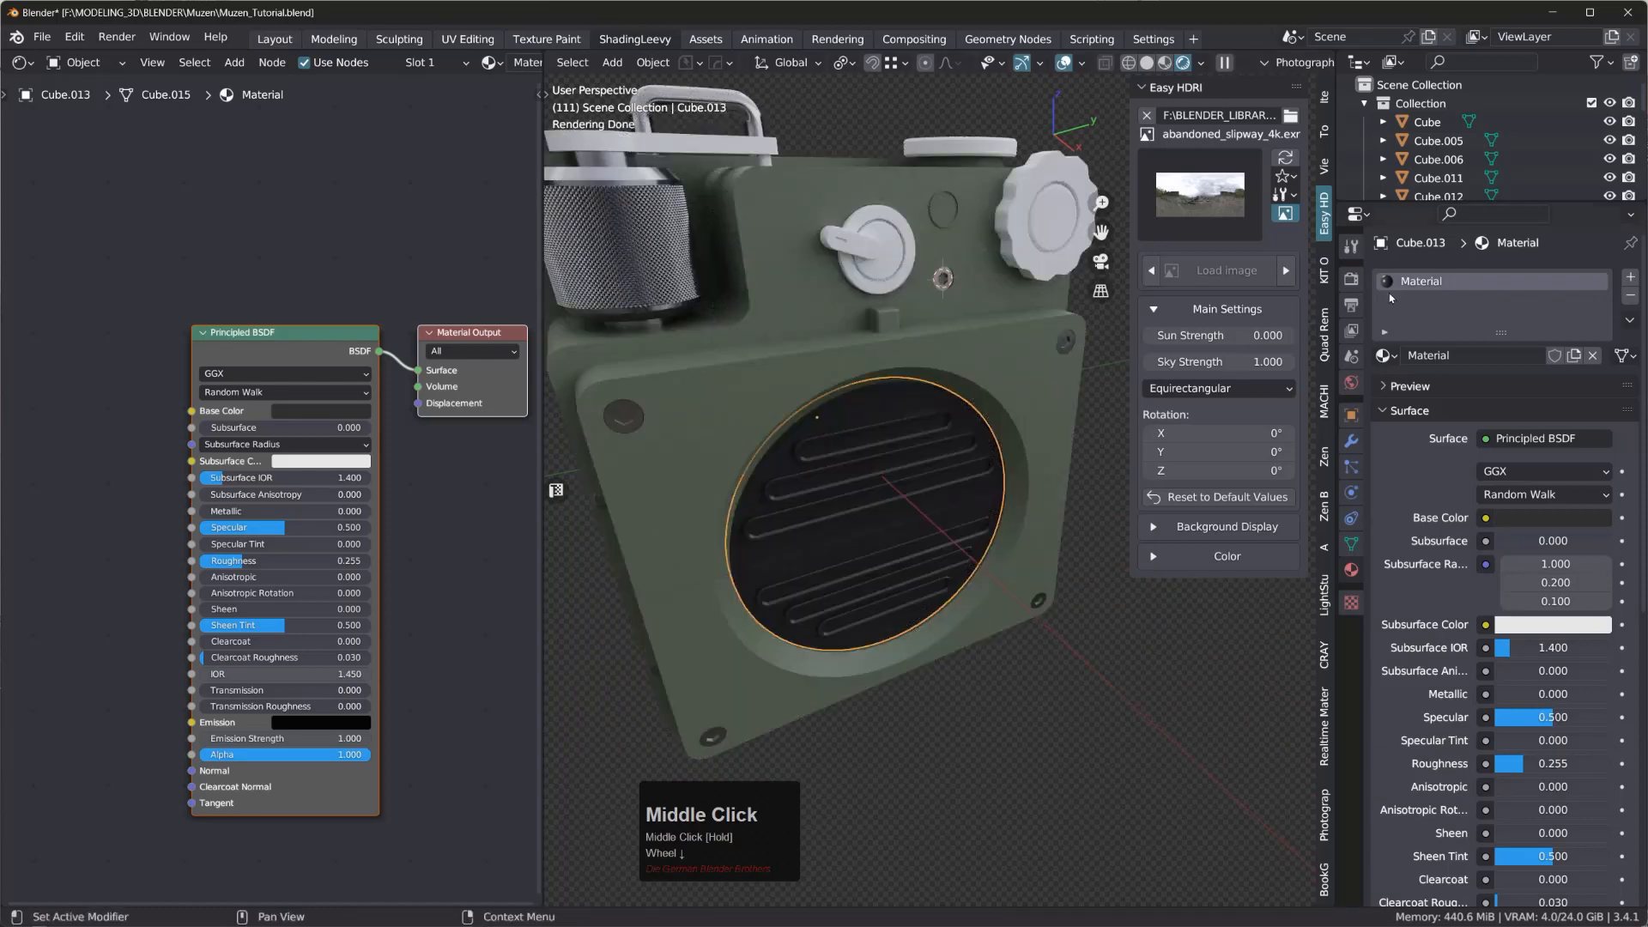
pyautogui.doubleClick(1420, 353)
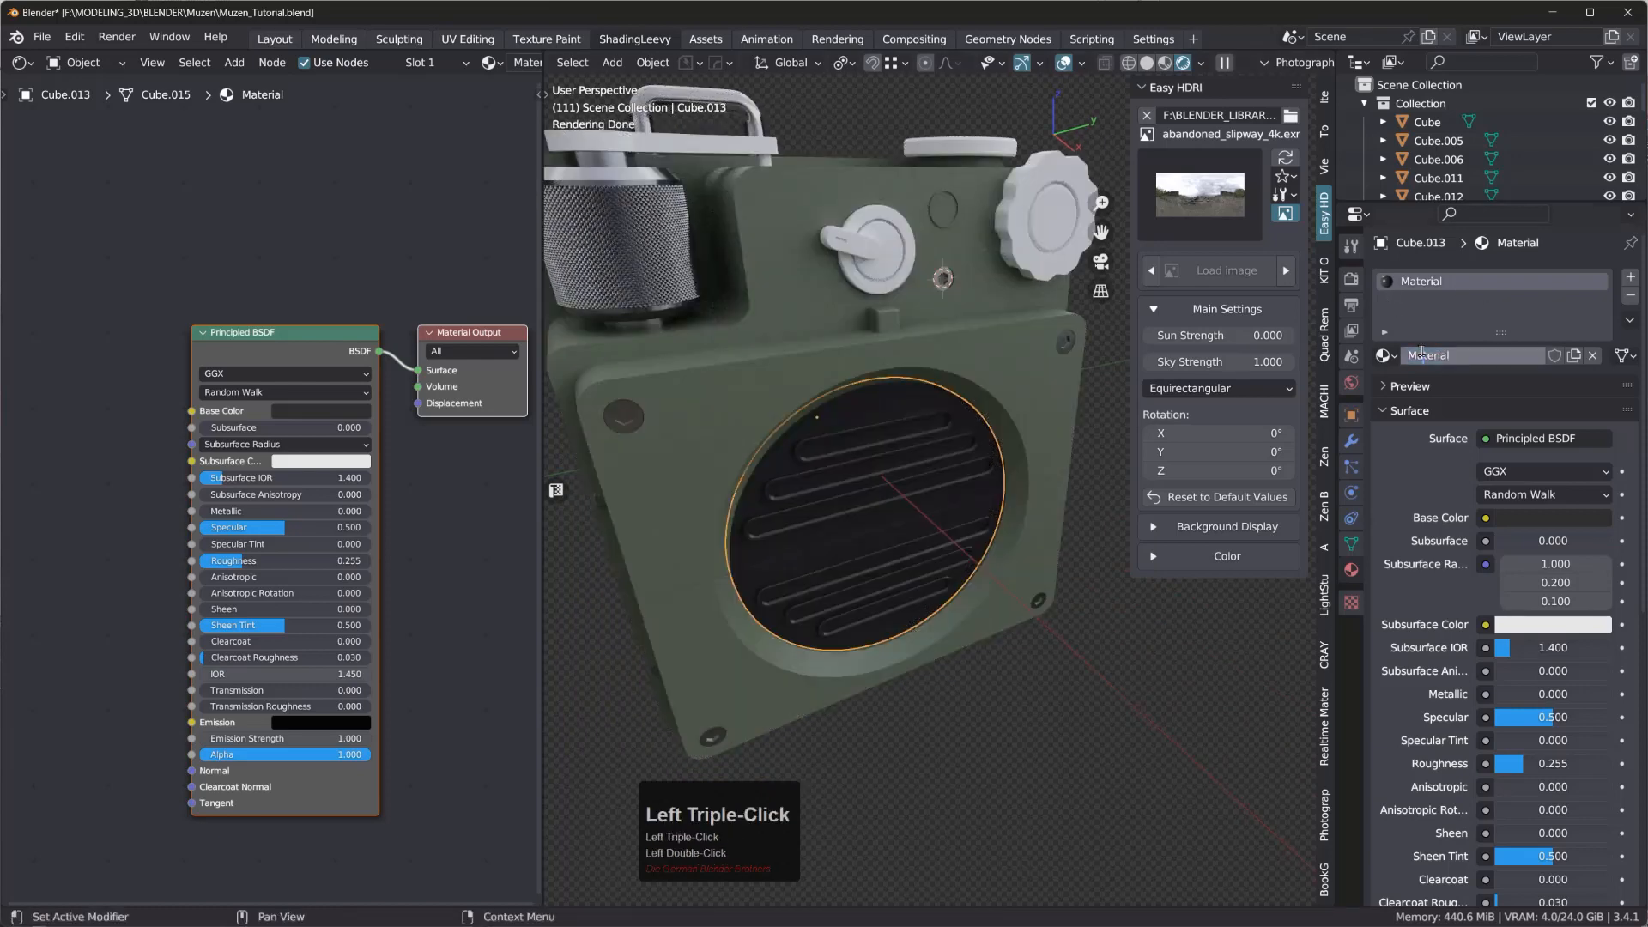
pyautogui.moveTo(1452, 354); pyautogui.dragTo(1365, 357)
pyautogui.write('Pl')
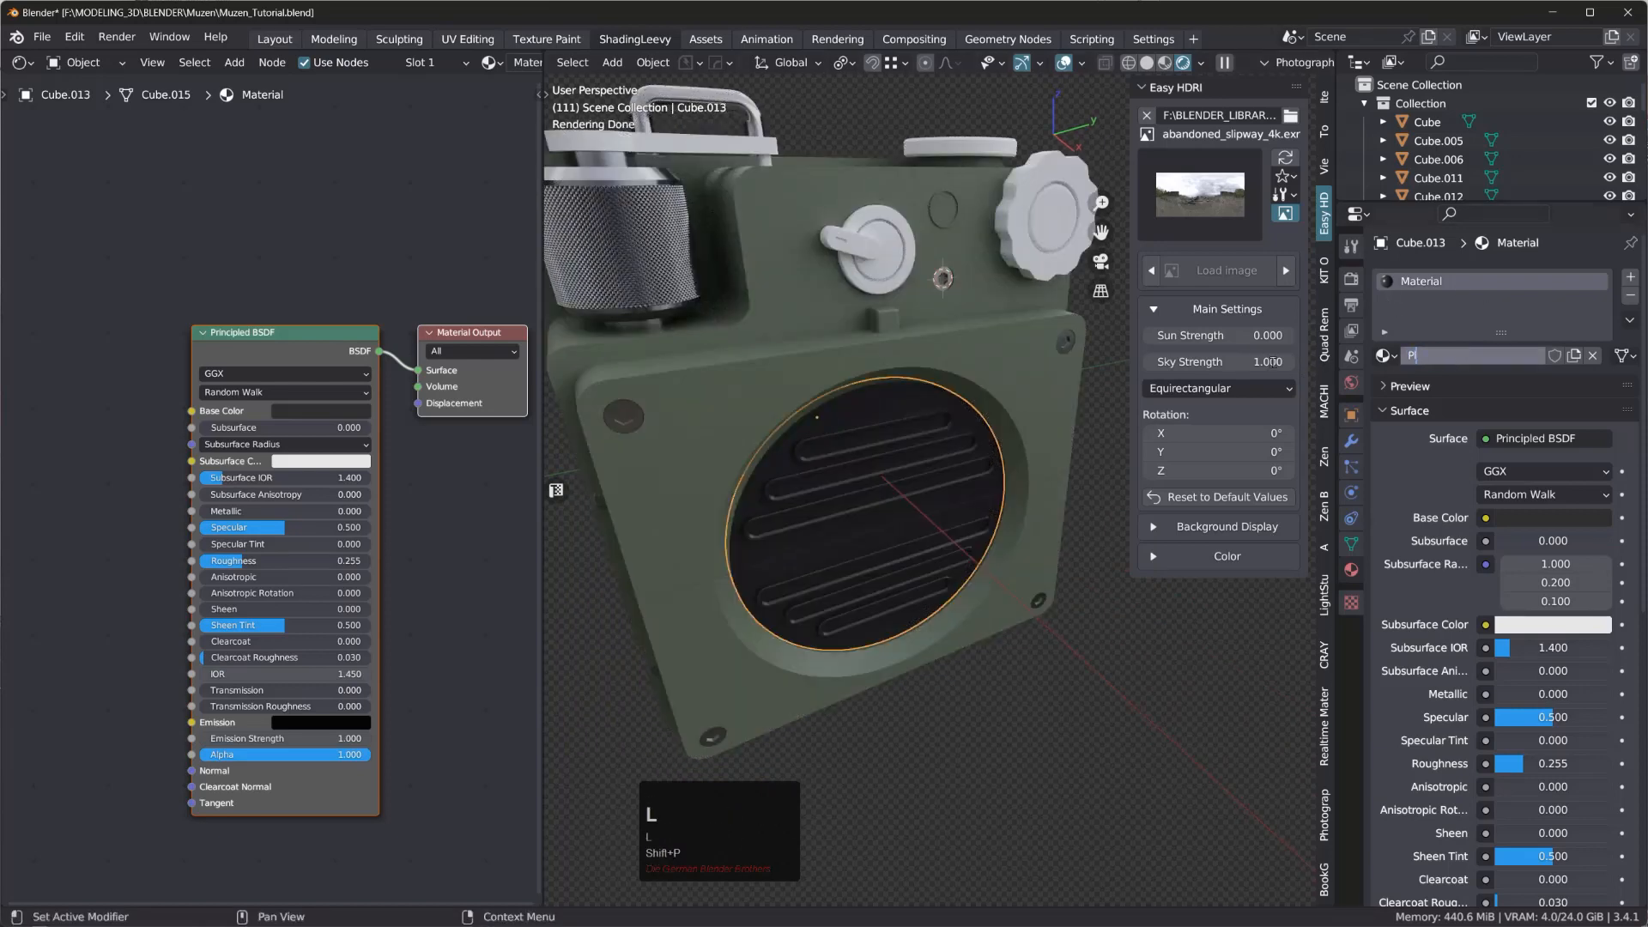
pyautogui.write('astic')
pyautogui.press('Return')
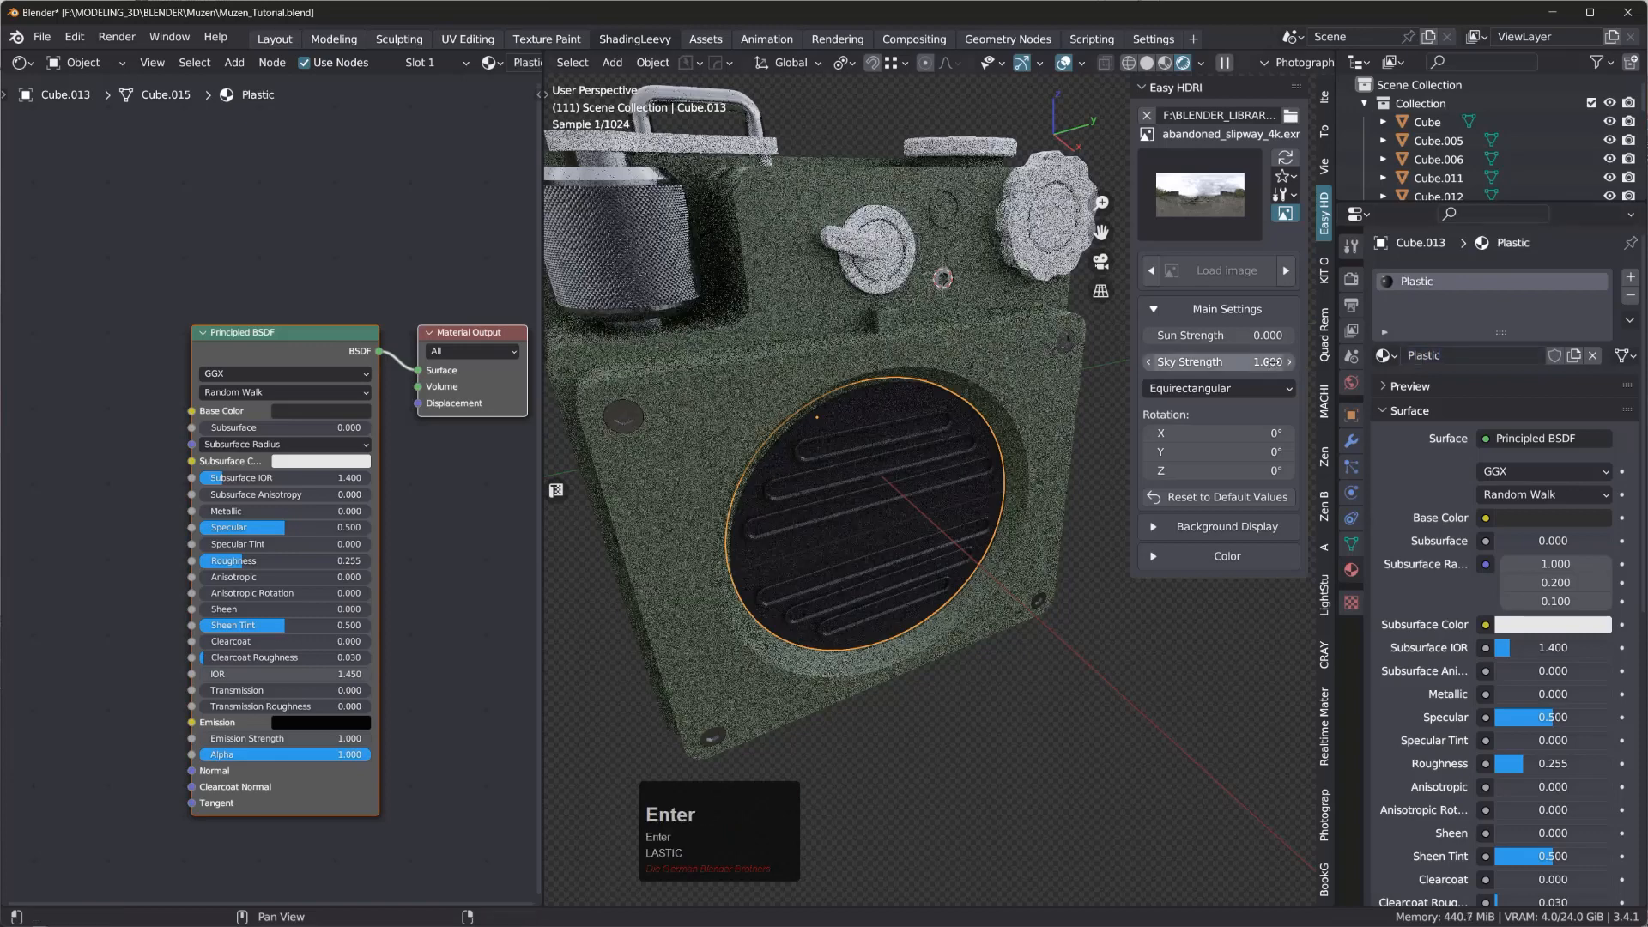
# - Link the grille's Plastic material to the front lever switch, the scalloped knob, the round ring on top and the flat arm above the knurled knob
pyautogui.click(896, 257)
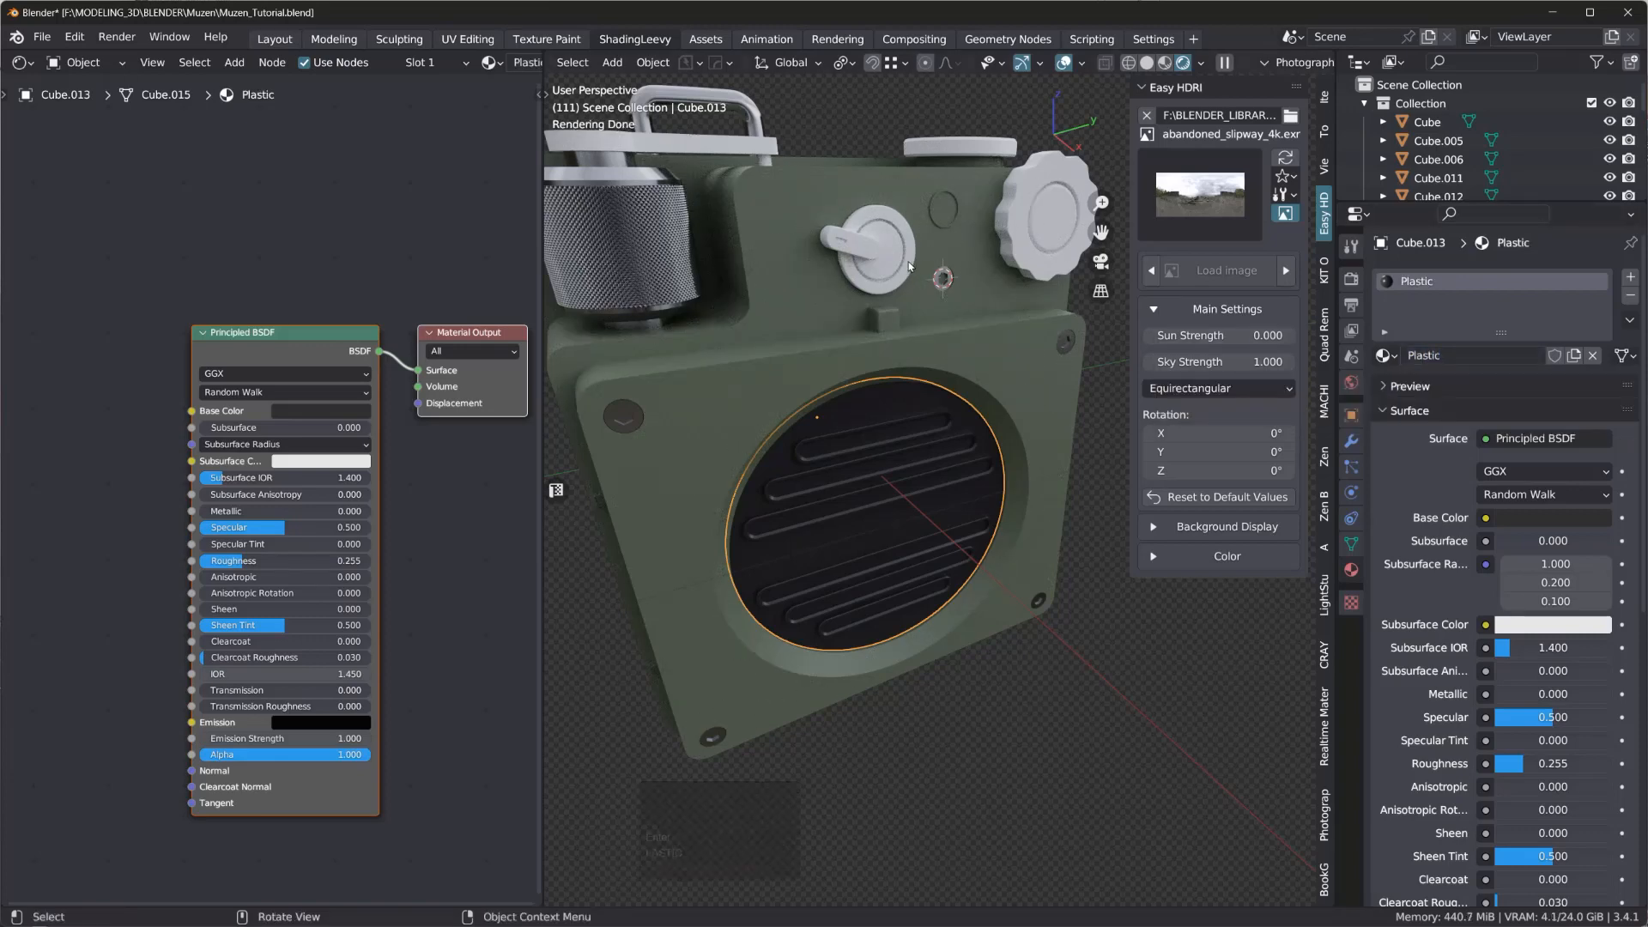
pyautogui.keyDown('shift'); pyautogui.click(1048, 232); pyautogui.keyUp('shift')
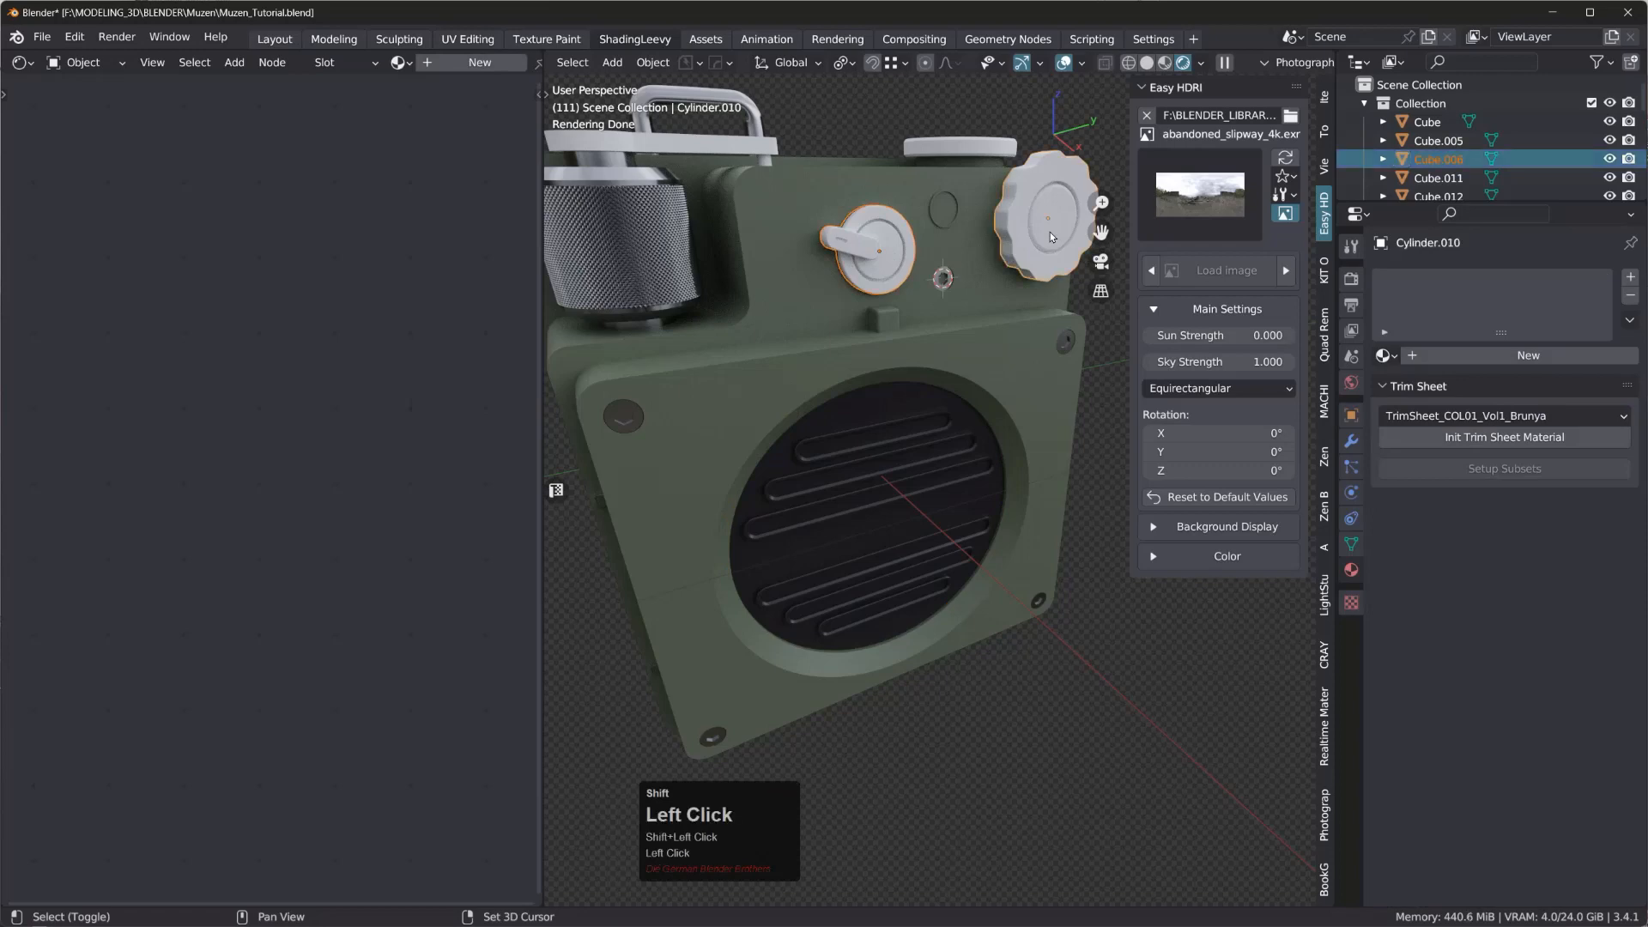
pyautogui.keyDown('shift'); pyautogui.click(973, 156); pyautogui.keyUp('shift')
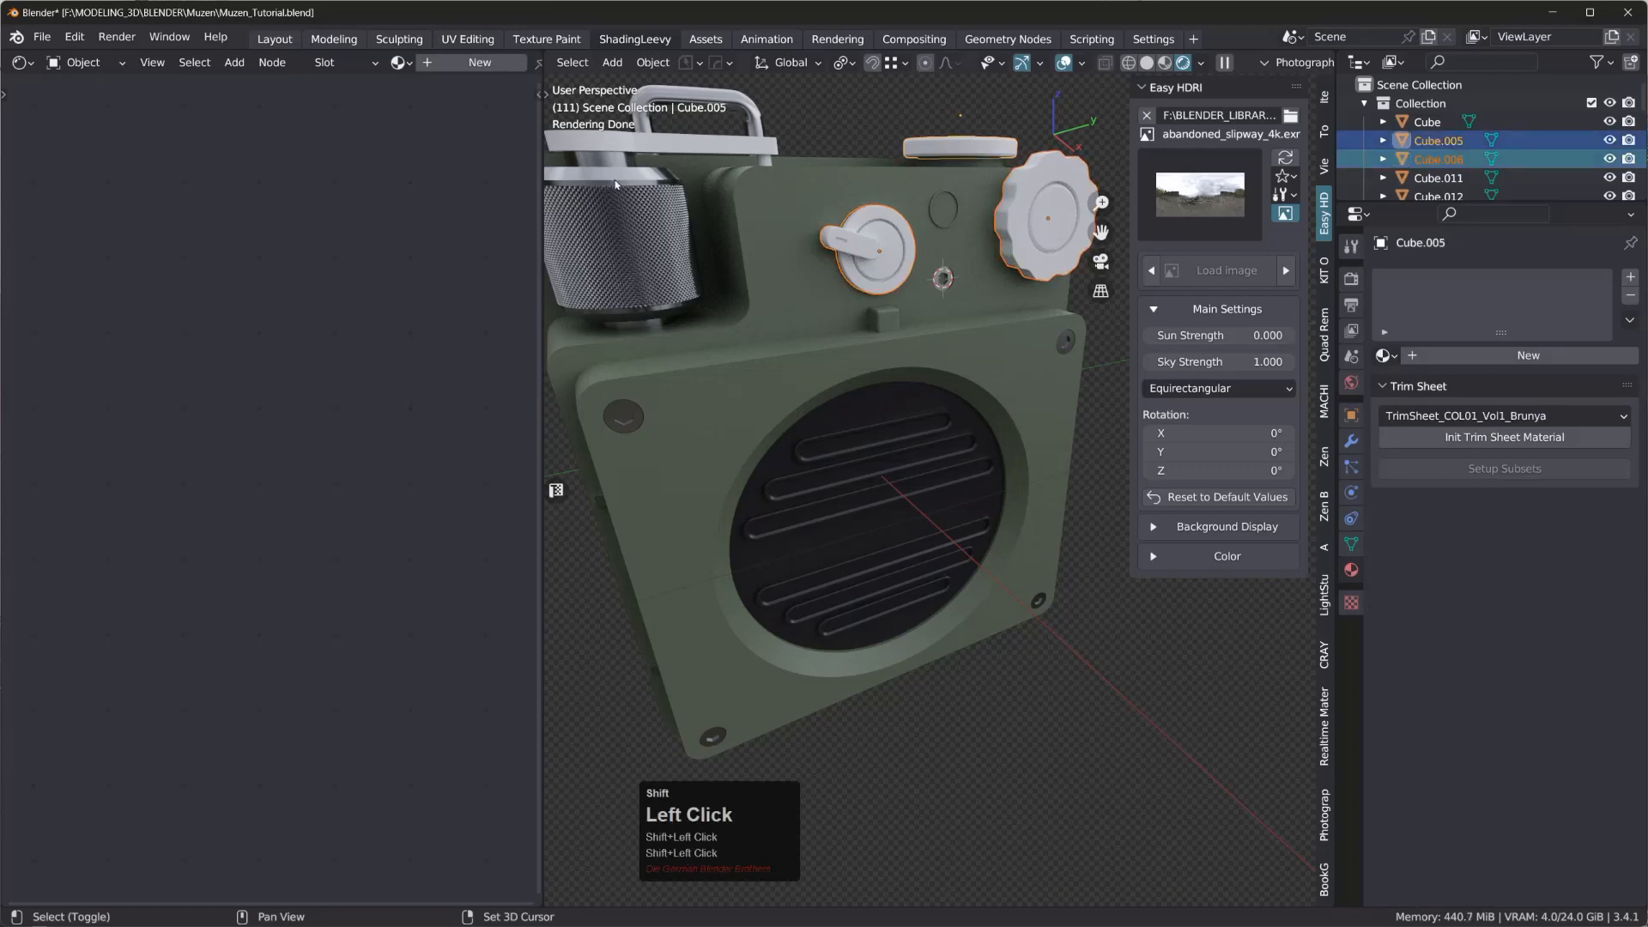
pyautogui.keyDown('shift'); pyautogui.click(632, 139); pyautogui.keyUp('shift')
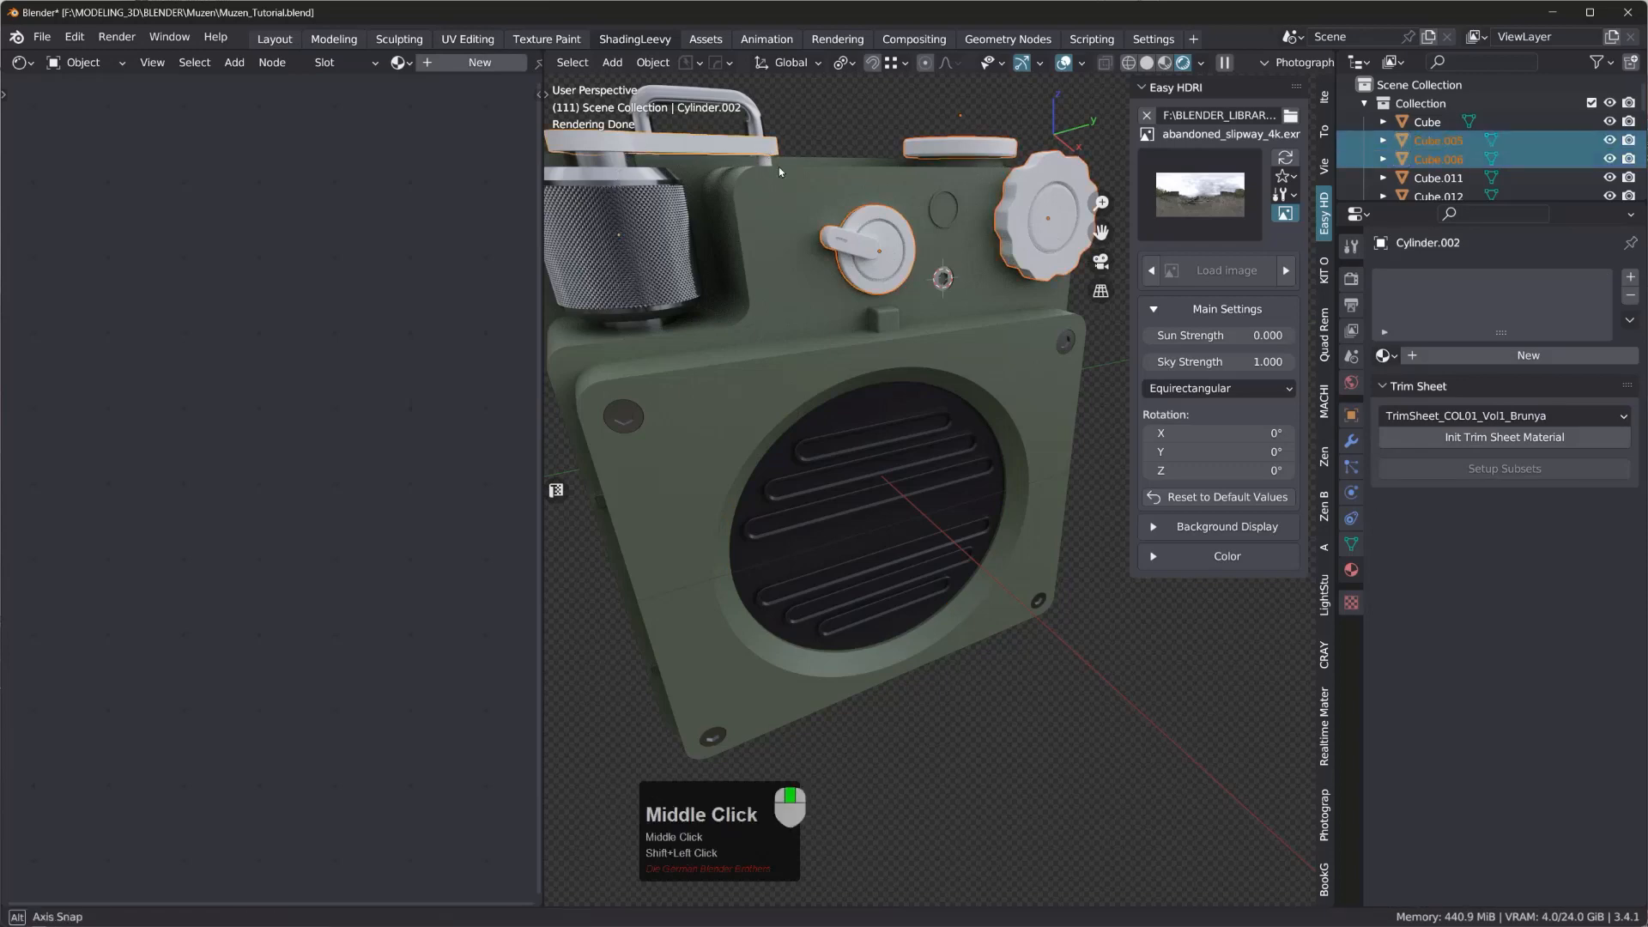
pyautogui.moveTo(779, 166); pyautogui.dragTo(822, 230, button='middle')
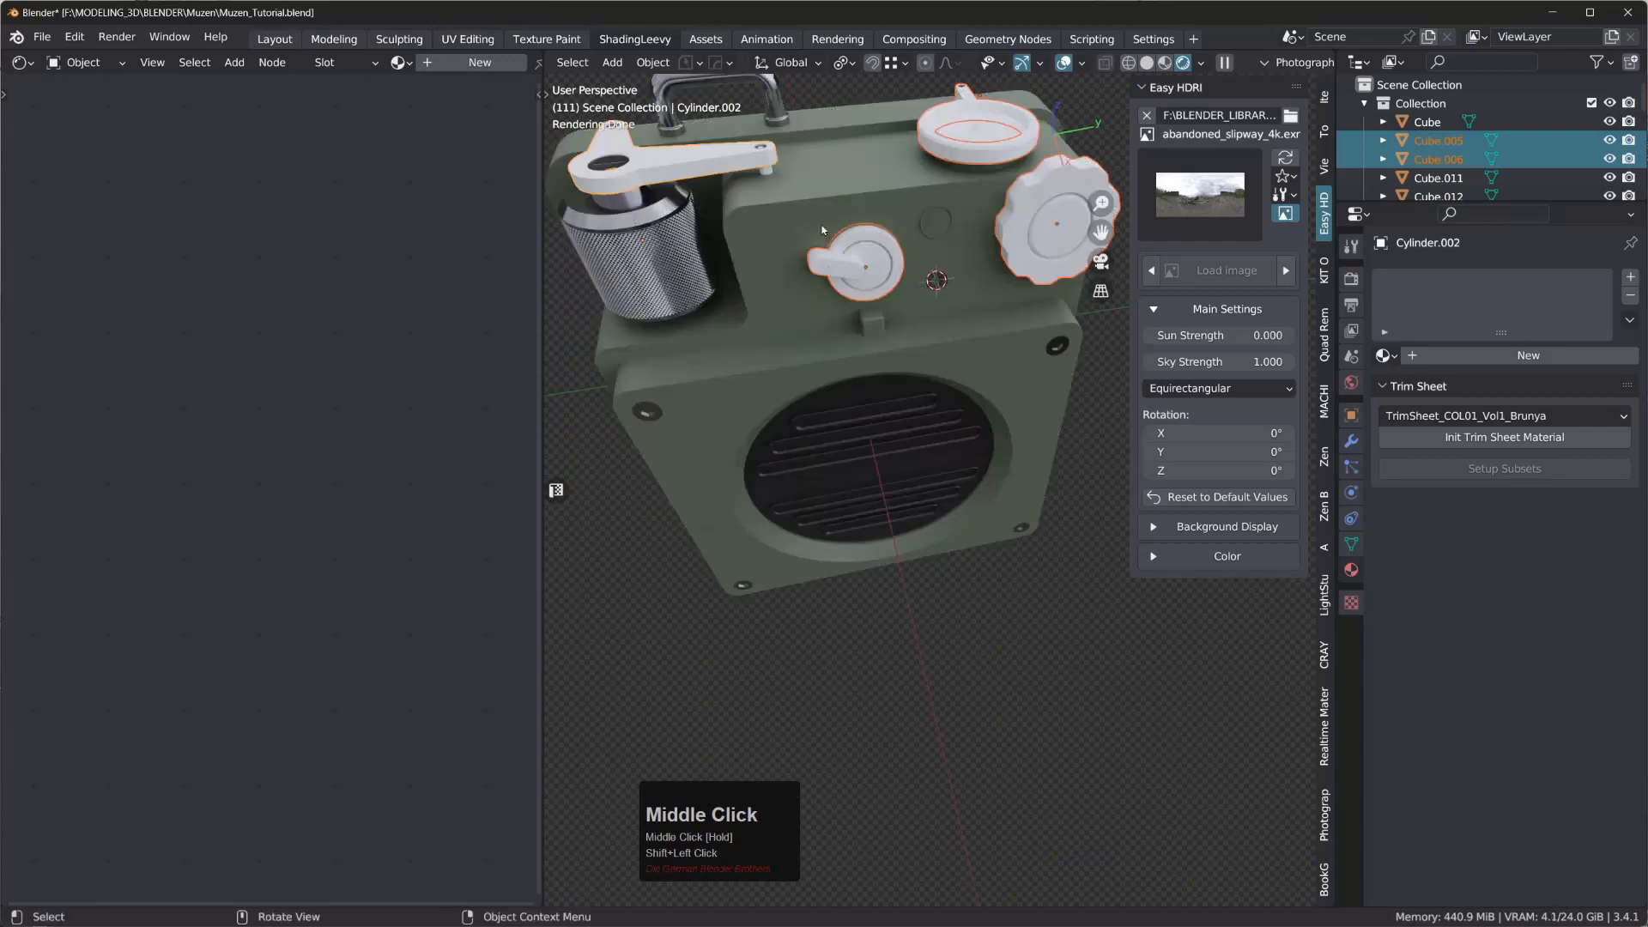
pyautogui.keyDown('shift'); pyautogui.click(882, 398); pyautogui.keyUp('shift')
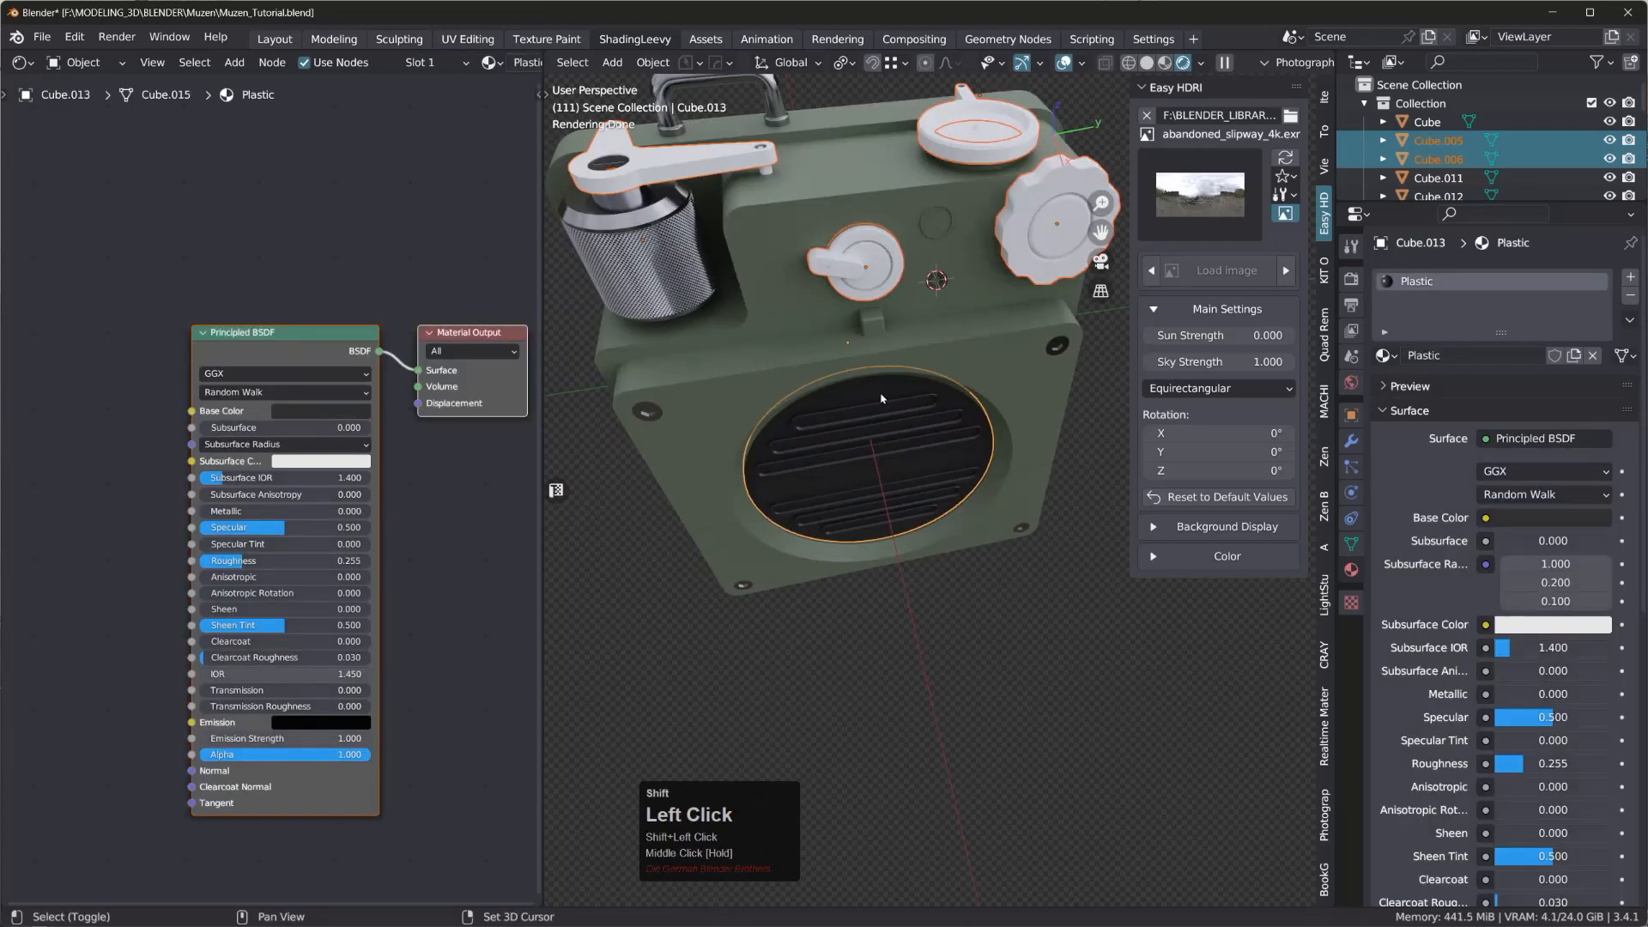
pyautogui.hotkey('ctrl', 'l')
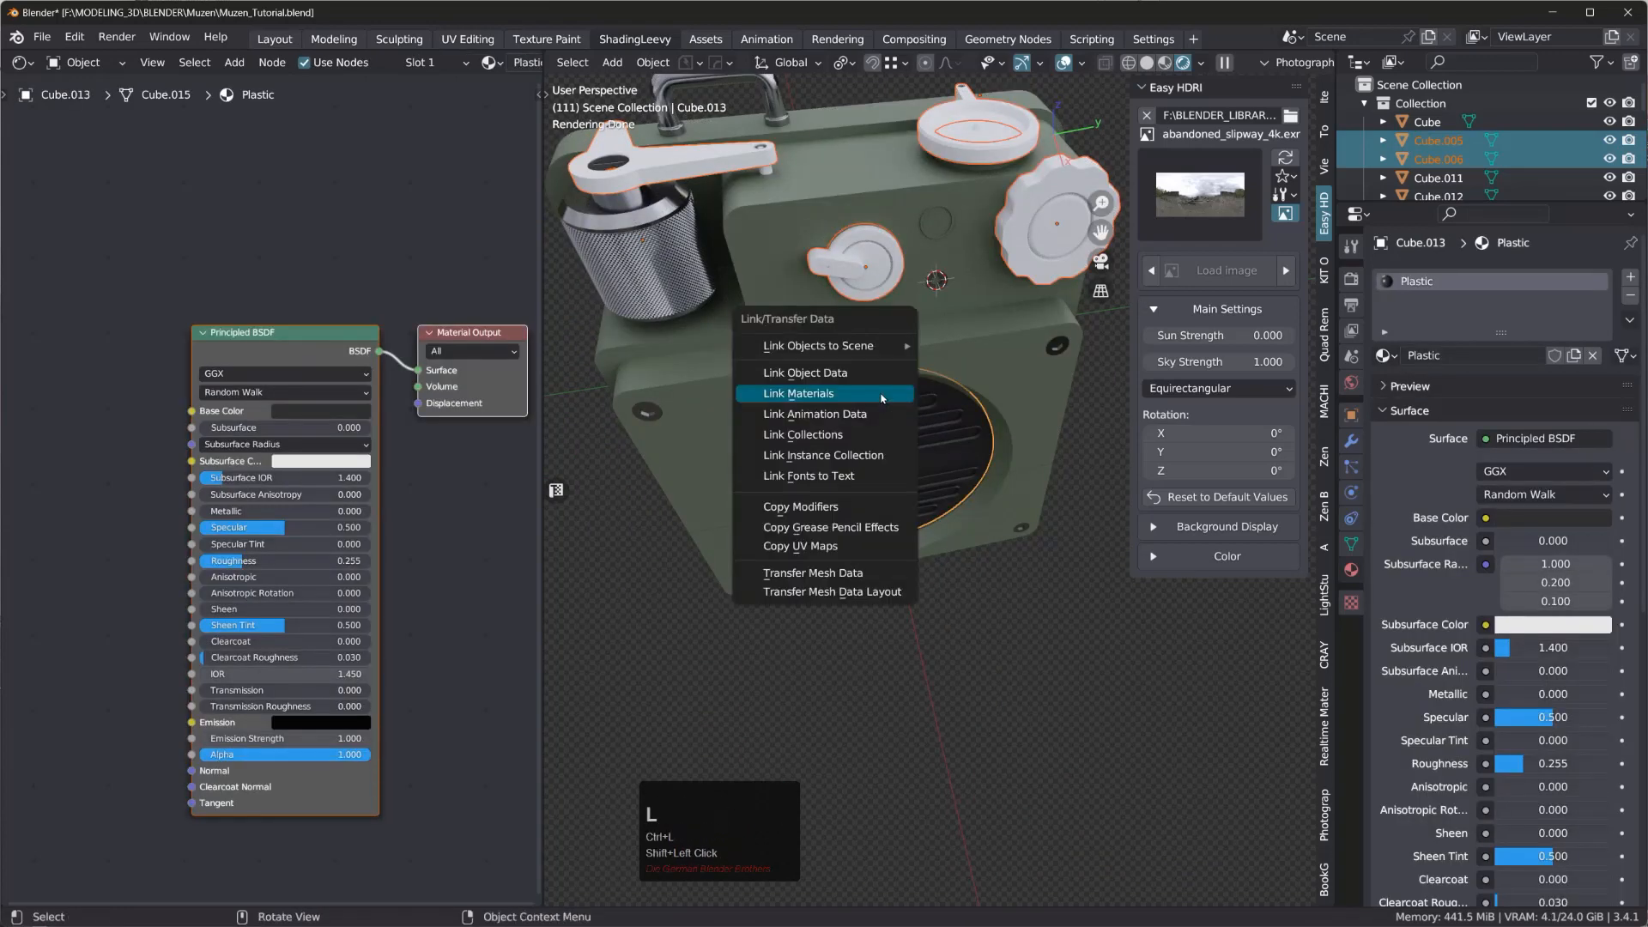
pyautogui.click(882, 398)
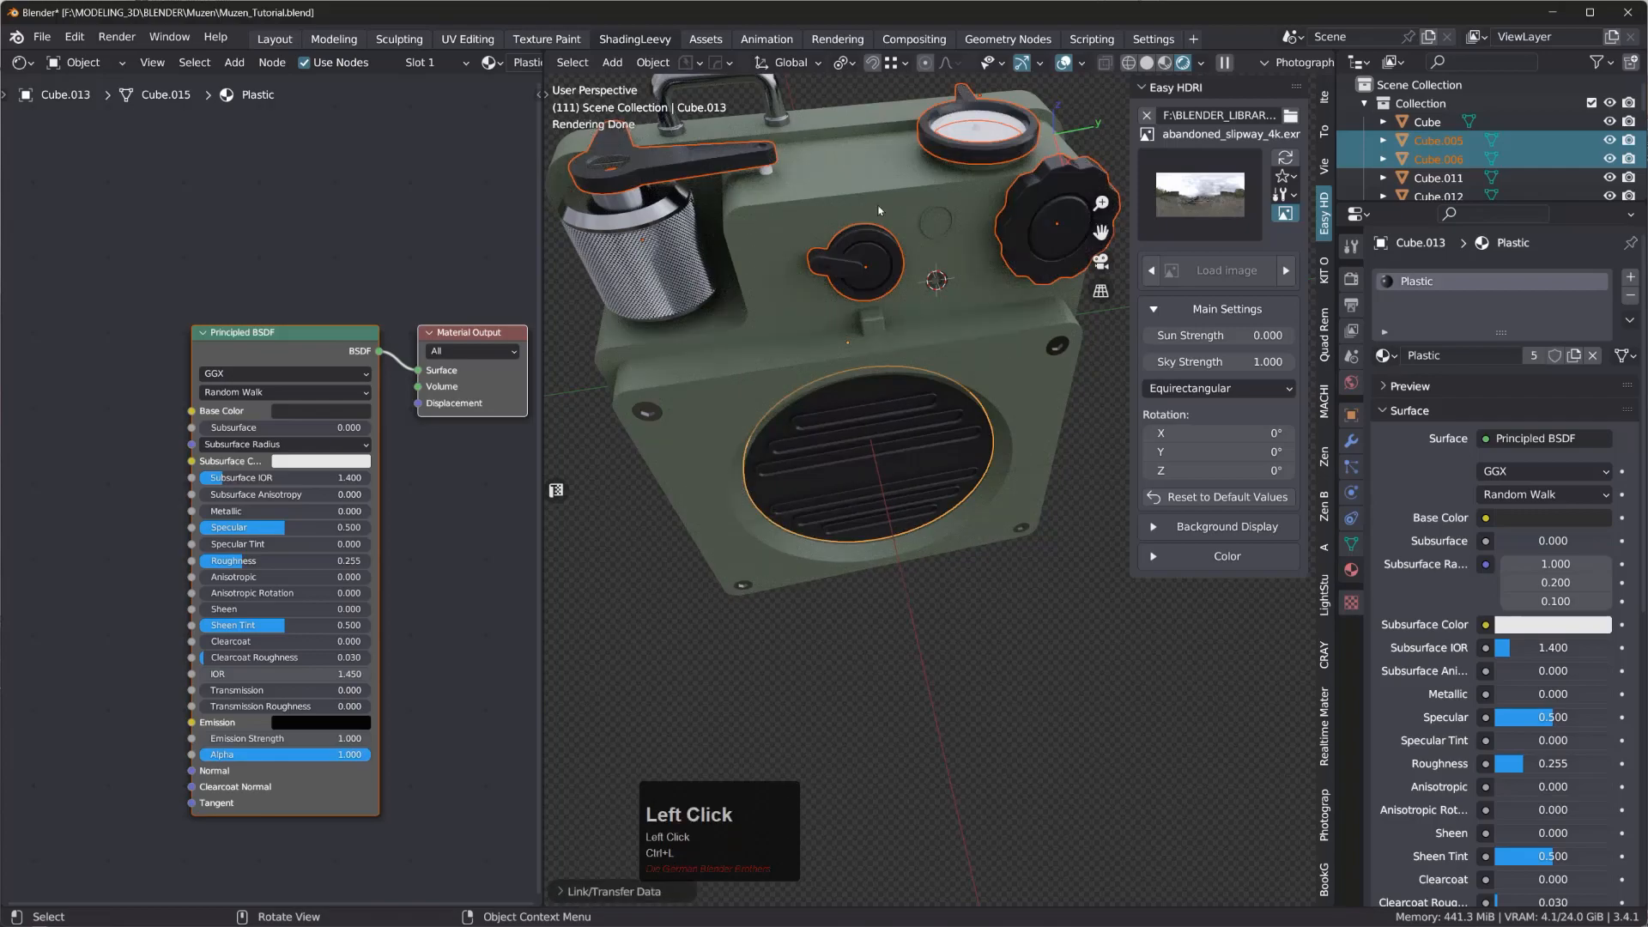
# - Assign the existing Metal material to the small pin under the end of the flat arm
pyautogui.moveTo(938, 221); pyautogui.dragTo(773, 180, button='middle')
pyautogui.click(769, 168)
pyautogui.scroll(4, 774, 181)
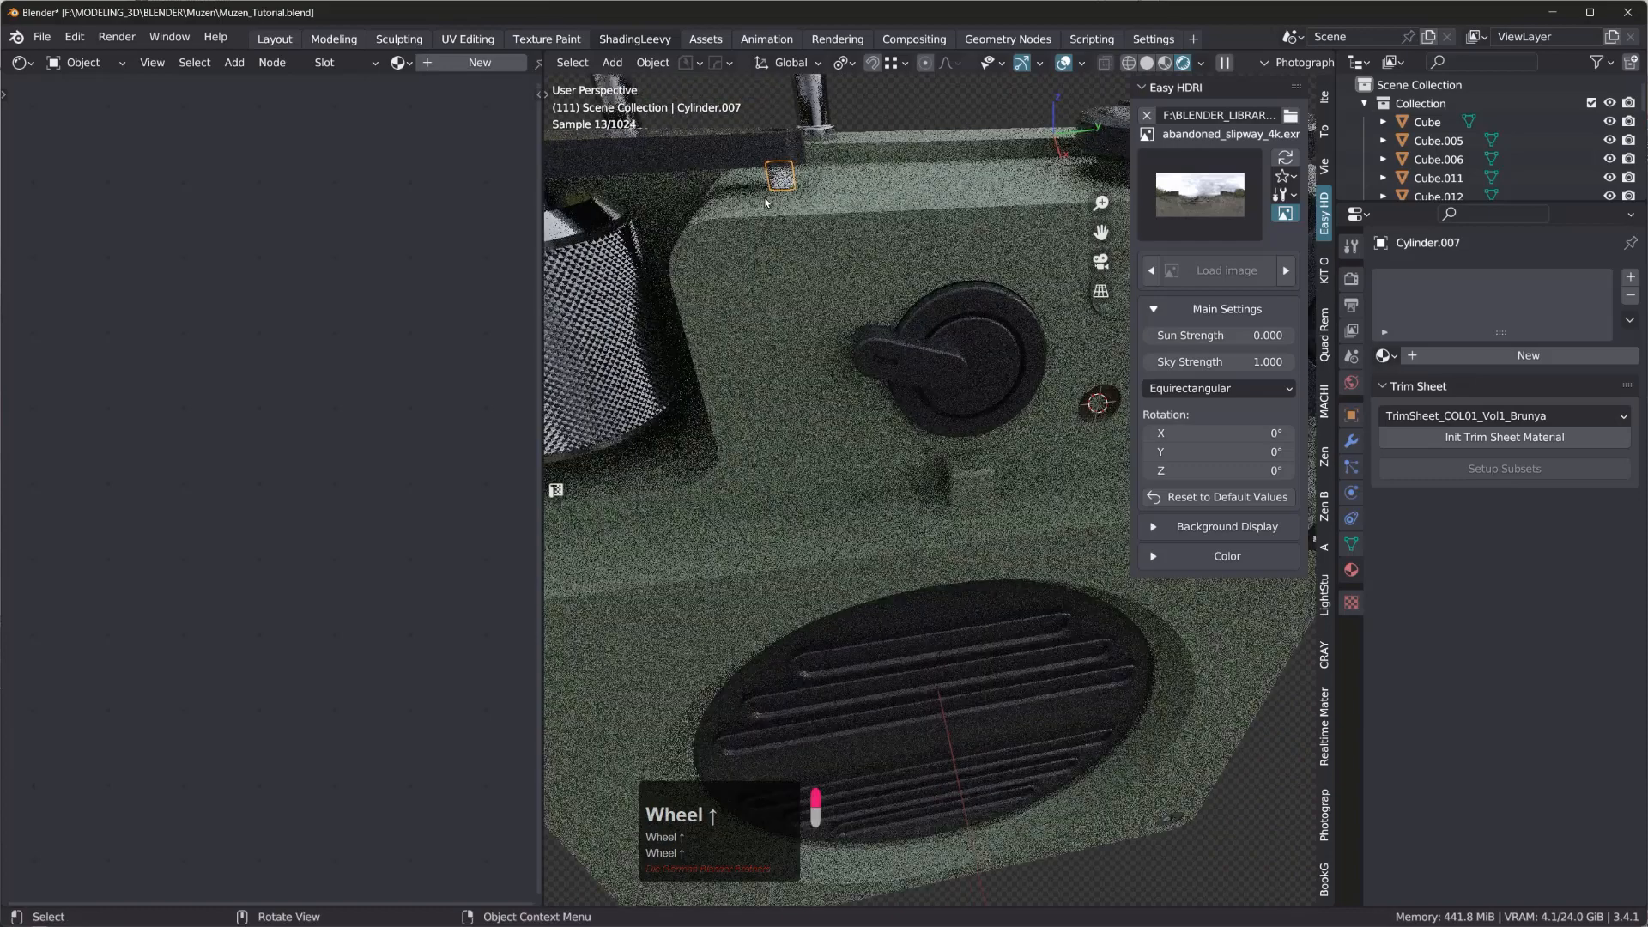
pyautogui.click(1392, 359)
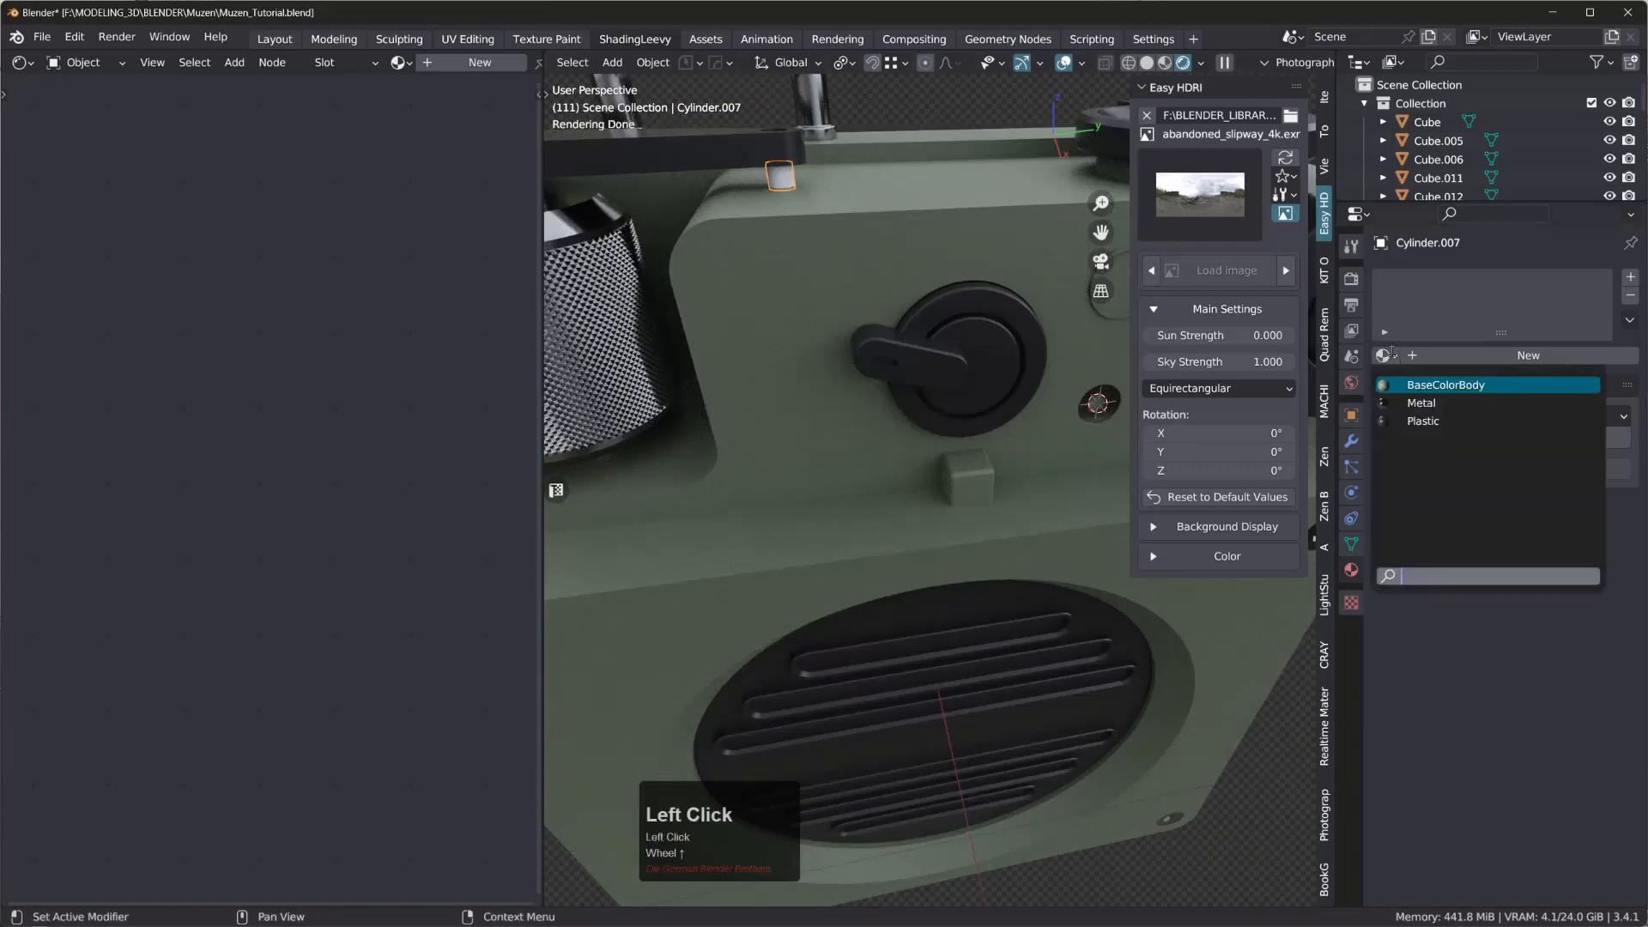
pyautogui.click(1429, 402)
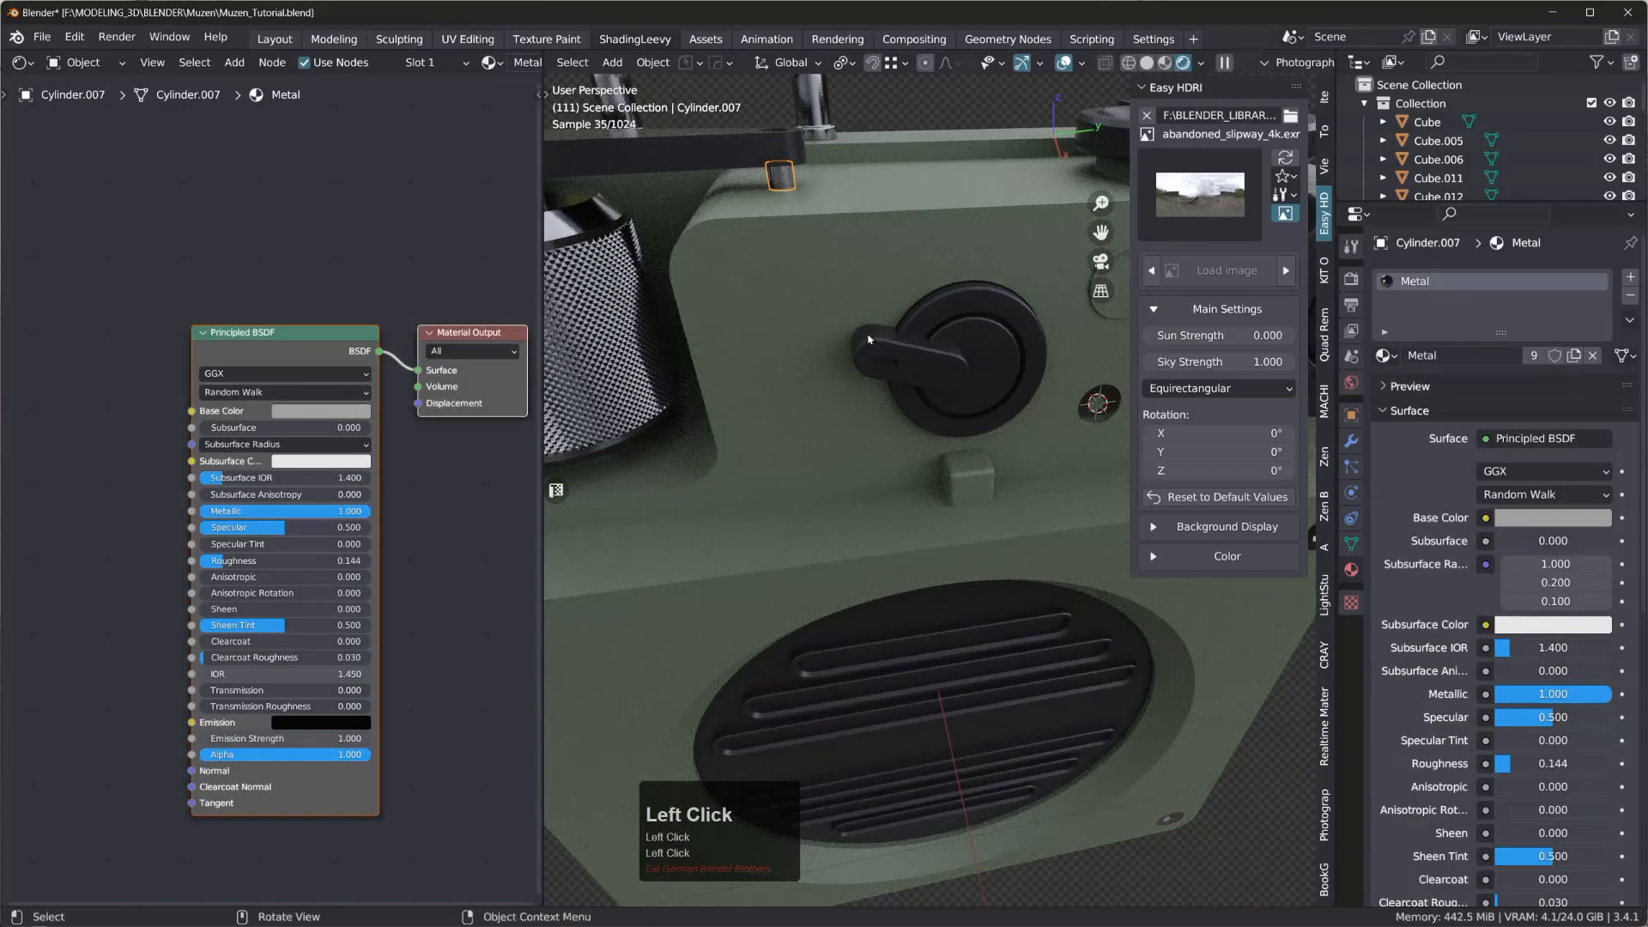
# - Examine the speaker body's shading around the circular groove on the front panel and around the knurled knob with its arm
pyautogui.scroll(-3, 864, 375)
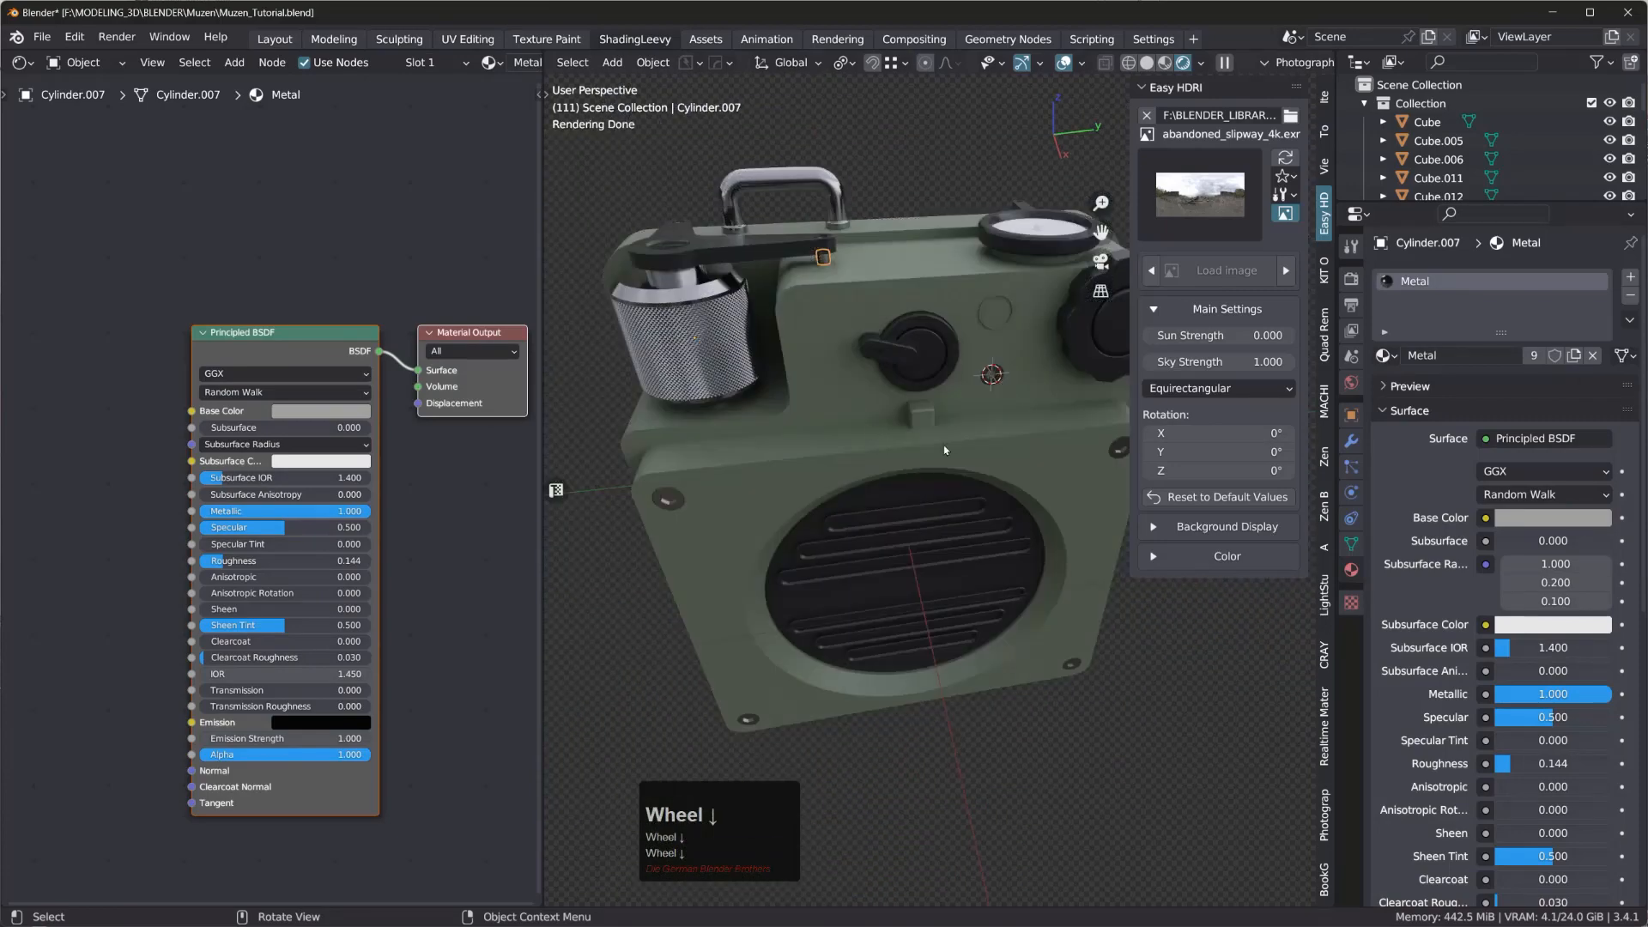
pyautogui.moveTo(1000, 353); pyautogui.dragTo(992, 289, button='middle')
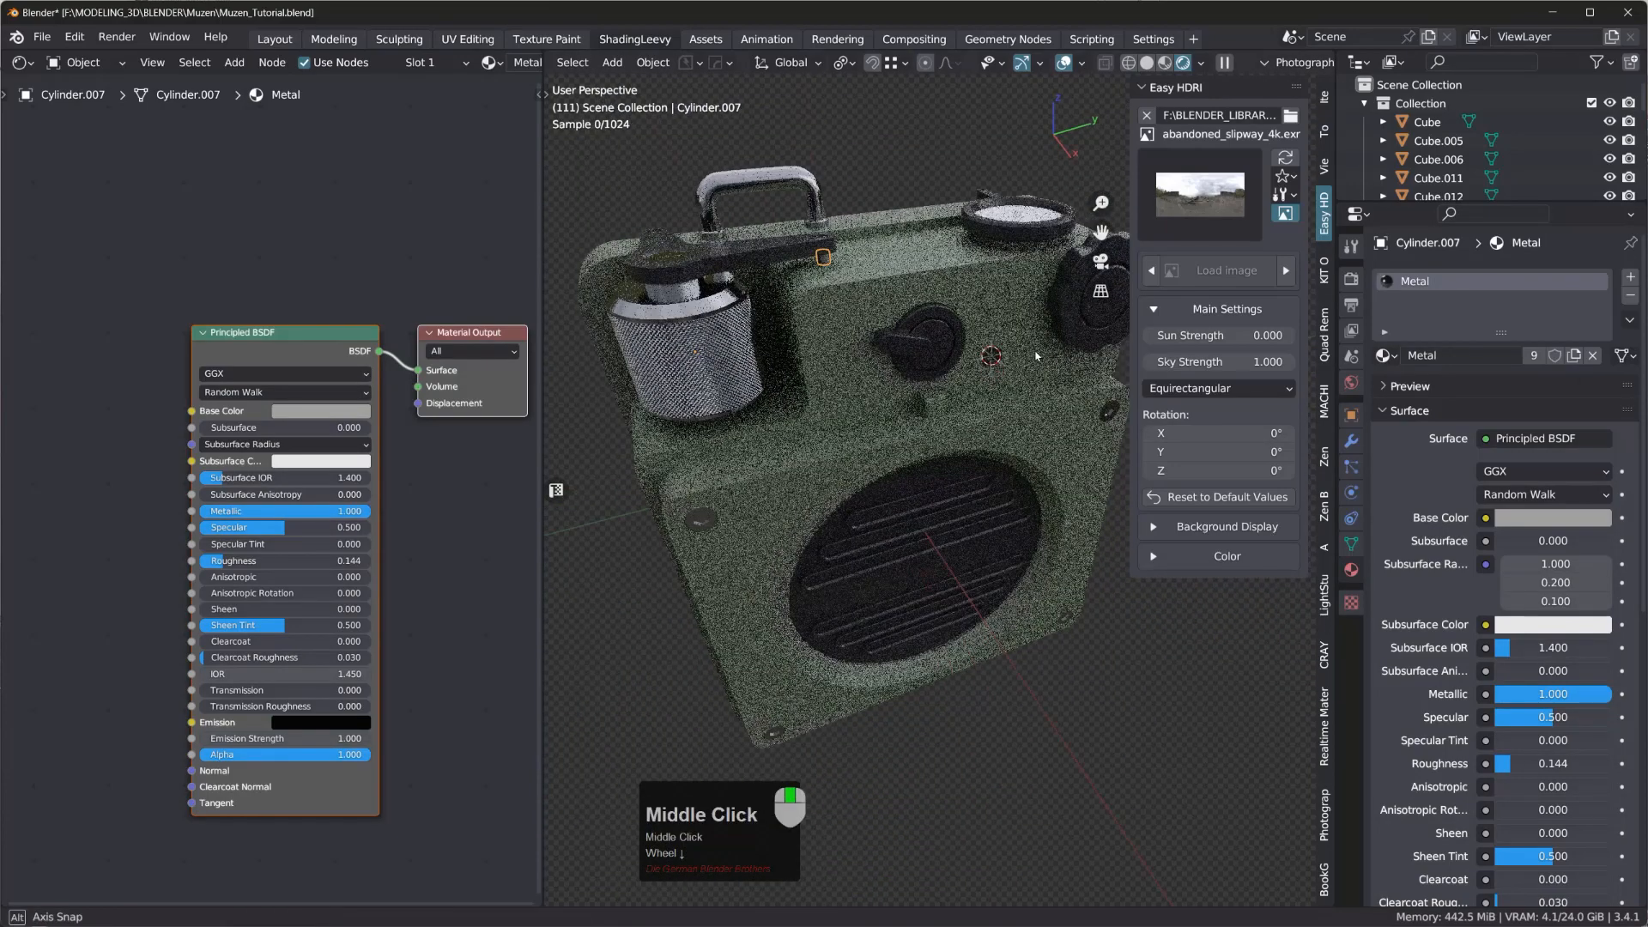
pyautogui.click(991, 289)
pyautogui.click(992, 289)
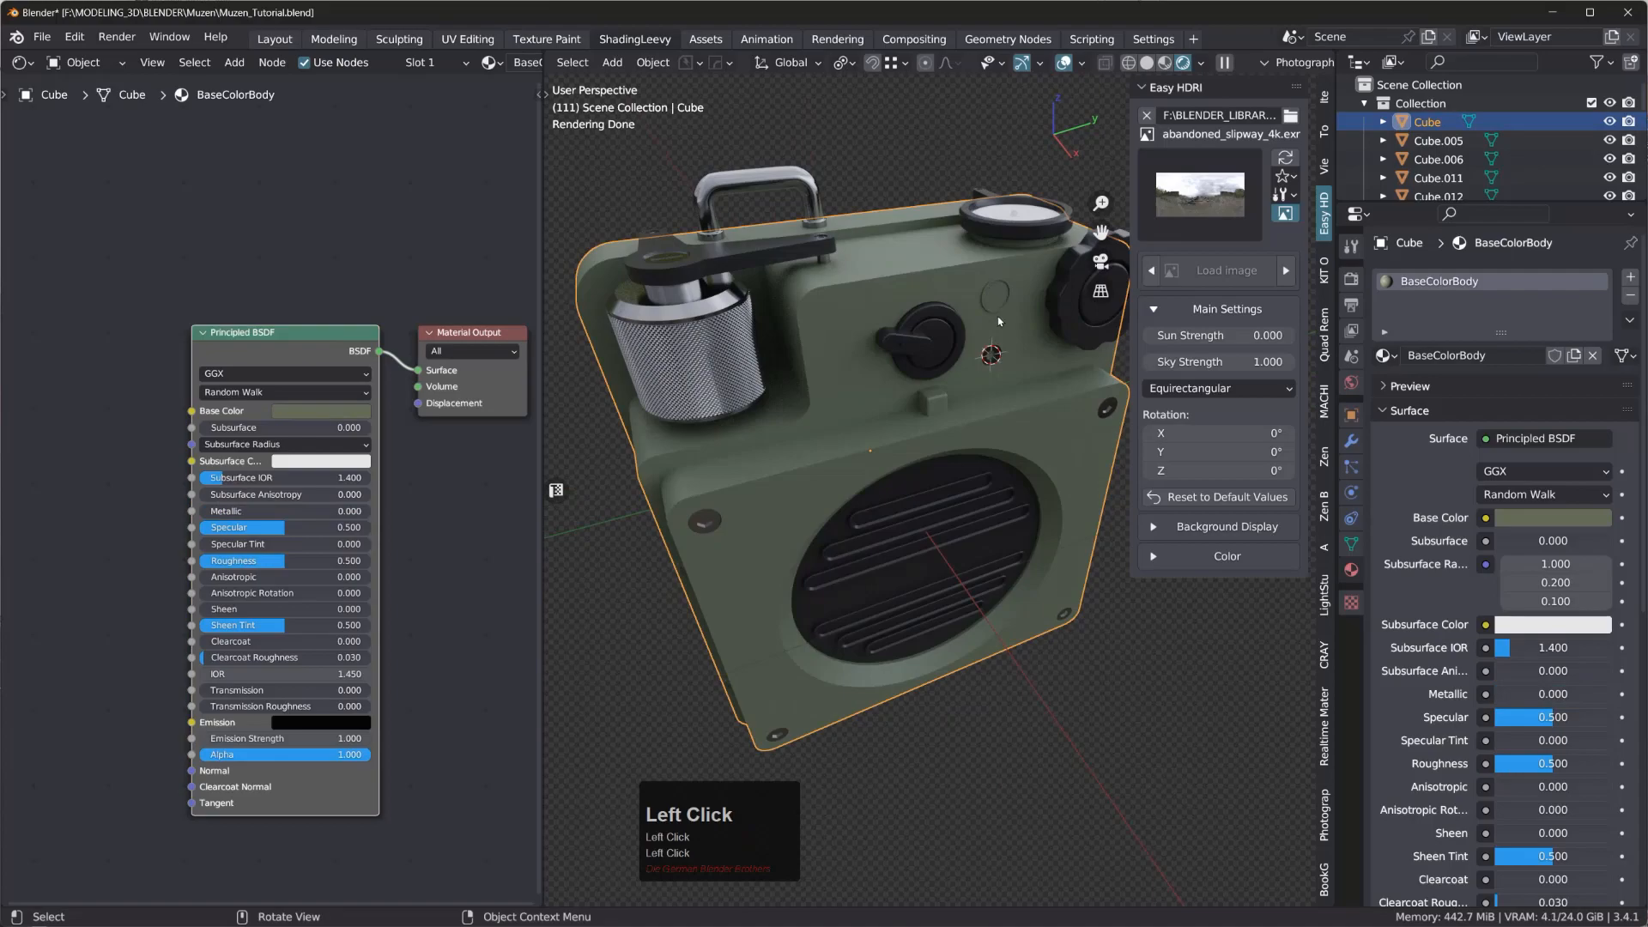
pyautogui.moveTo(983, 328)
pyautogui.mouseDown(button='middle')
pyautogui.moveTo(971, 274)
pyautogui.moveTo(983, 296)
pyautogui.moveTo(955, 340)
pyautogui.mouseUp(button='middle')
pyautogui.scroll(5, 1009, 255)
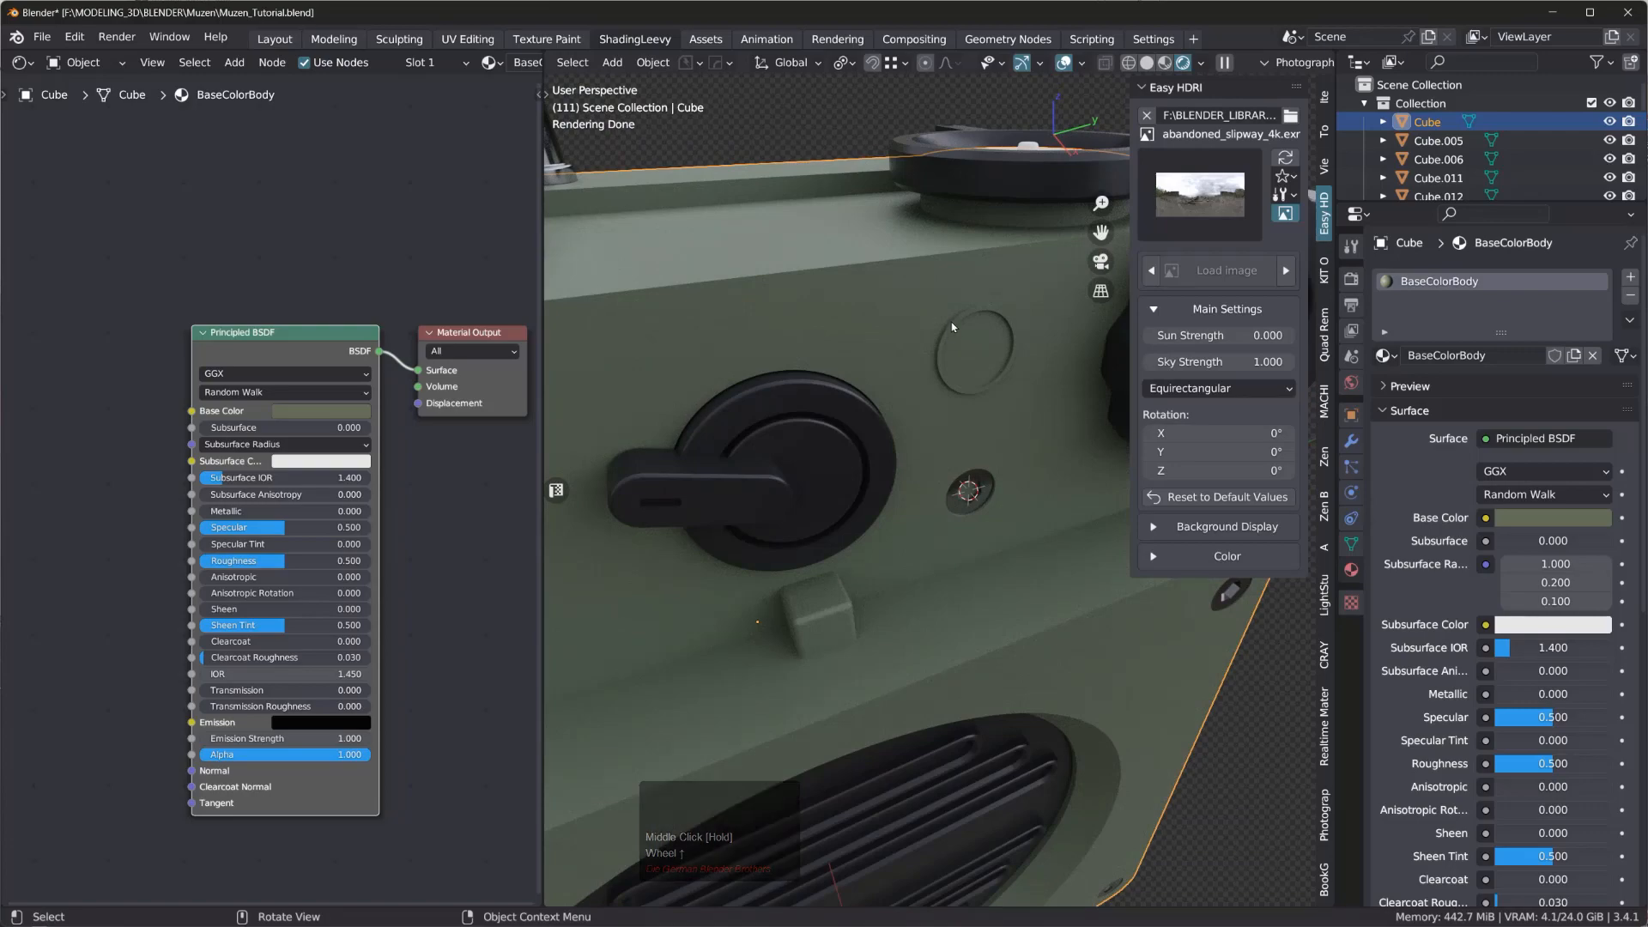
pyautogui.scroll(-5, 966, 342)
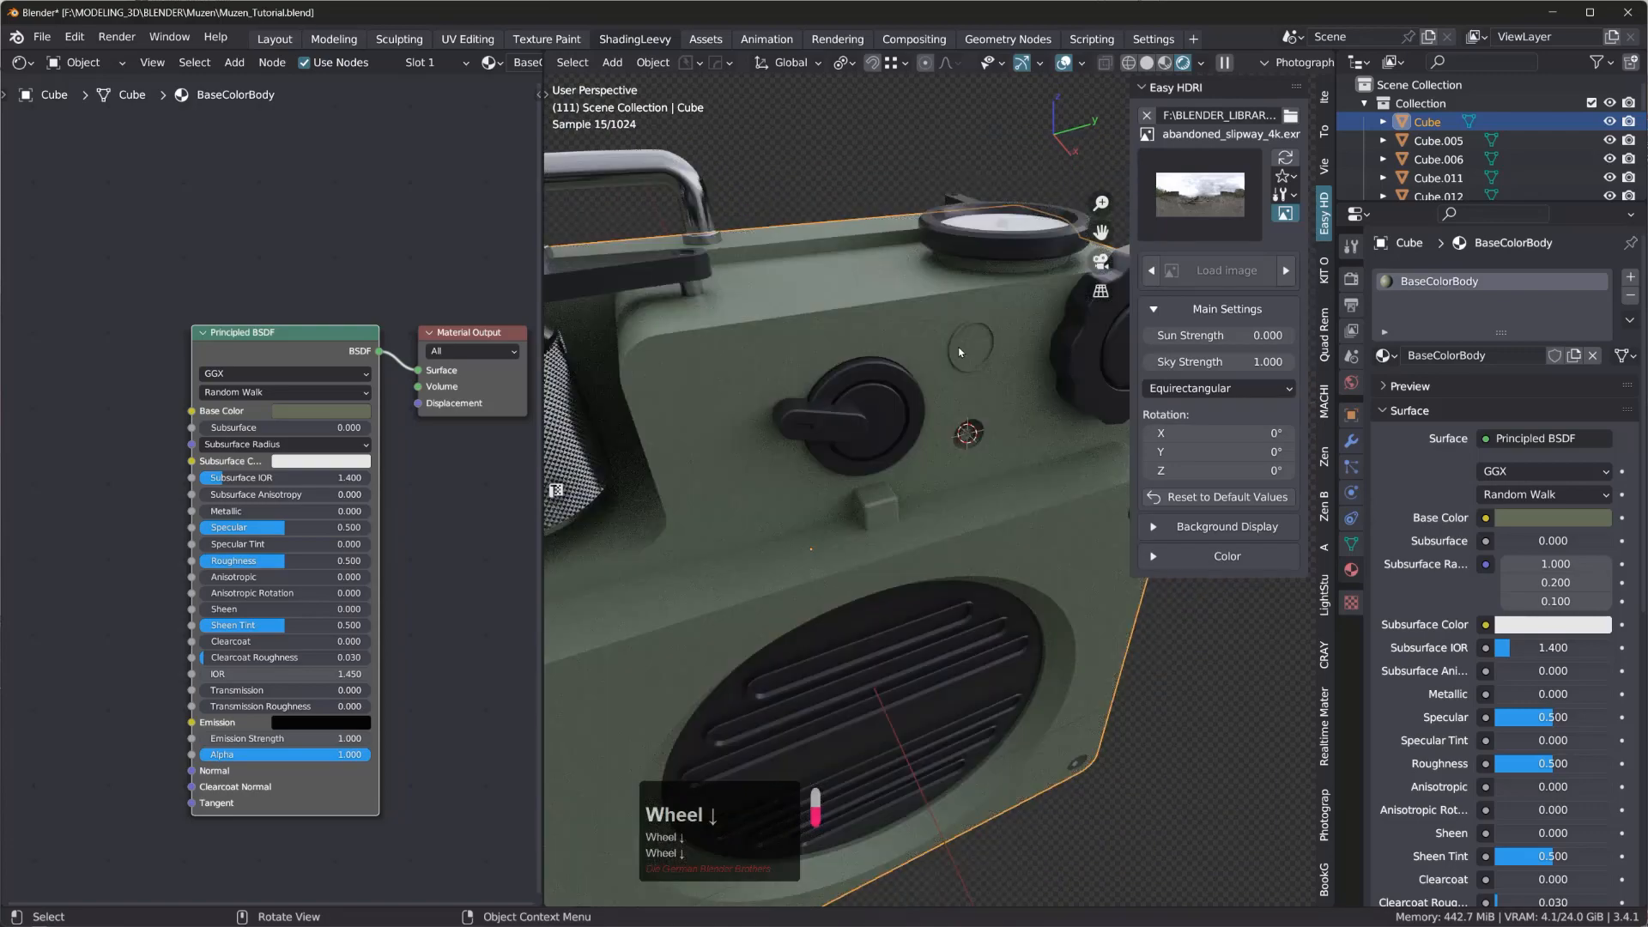
pyautogui.moveTo(968, 340); pyautogui.dragTo(974, 334, button='middle')
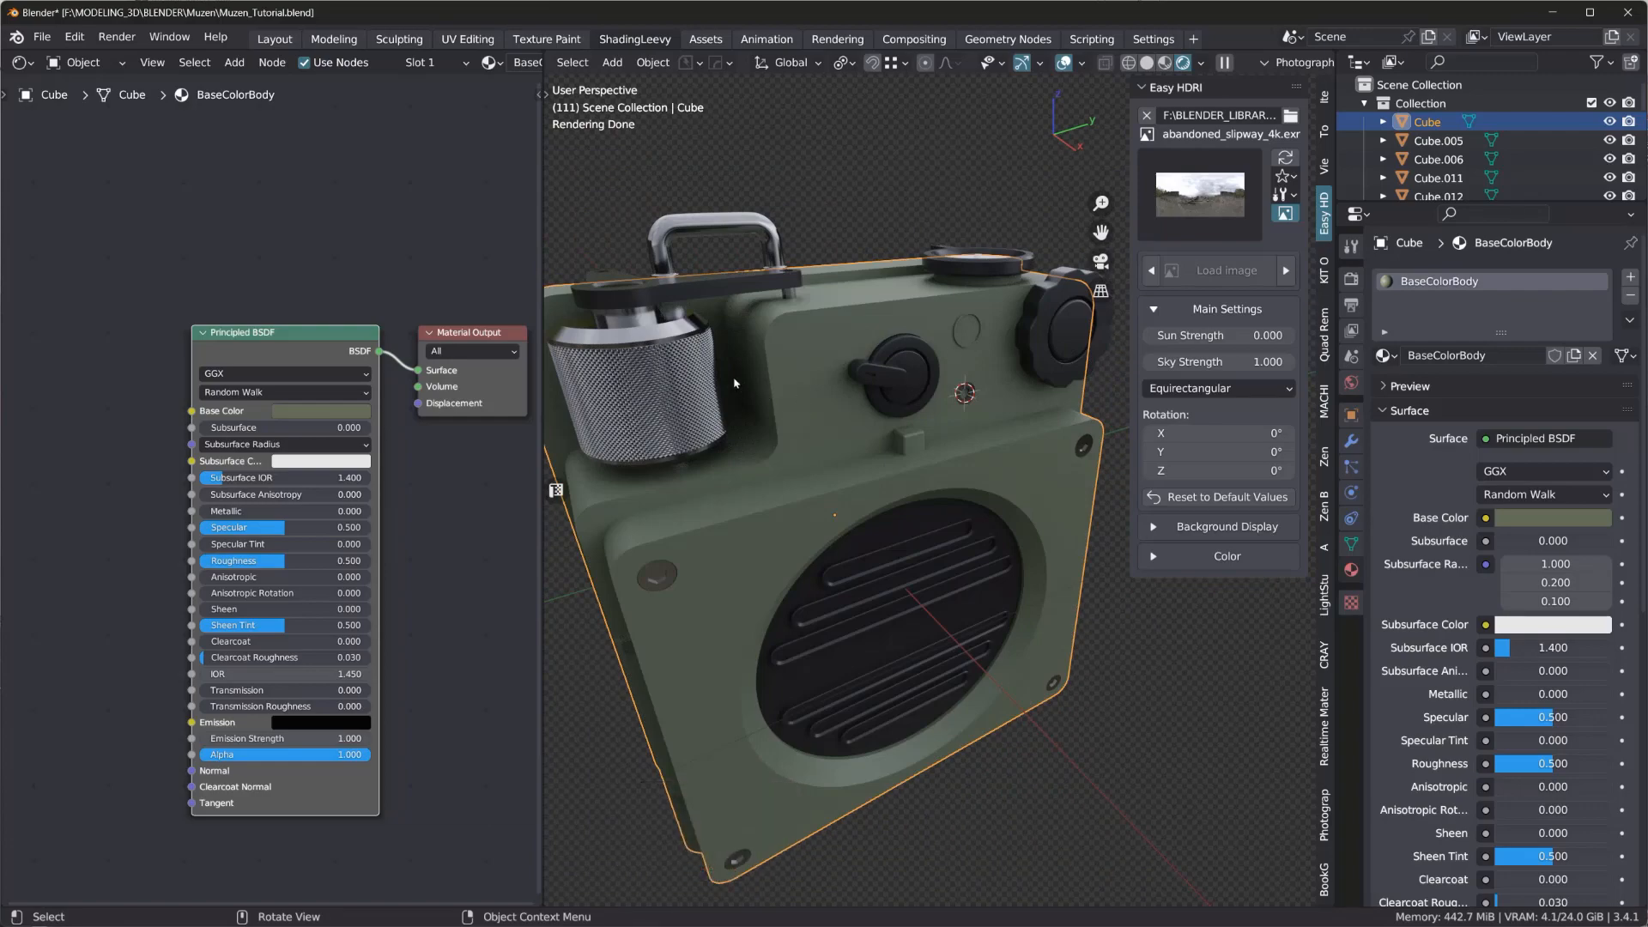
pyautogui.moveTo(737, 400); pyautogui.dragTo(788, 403, button='middle')
pyautogui.scroll(3, 721, 314)
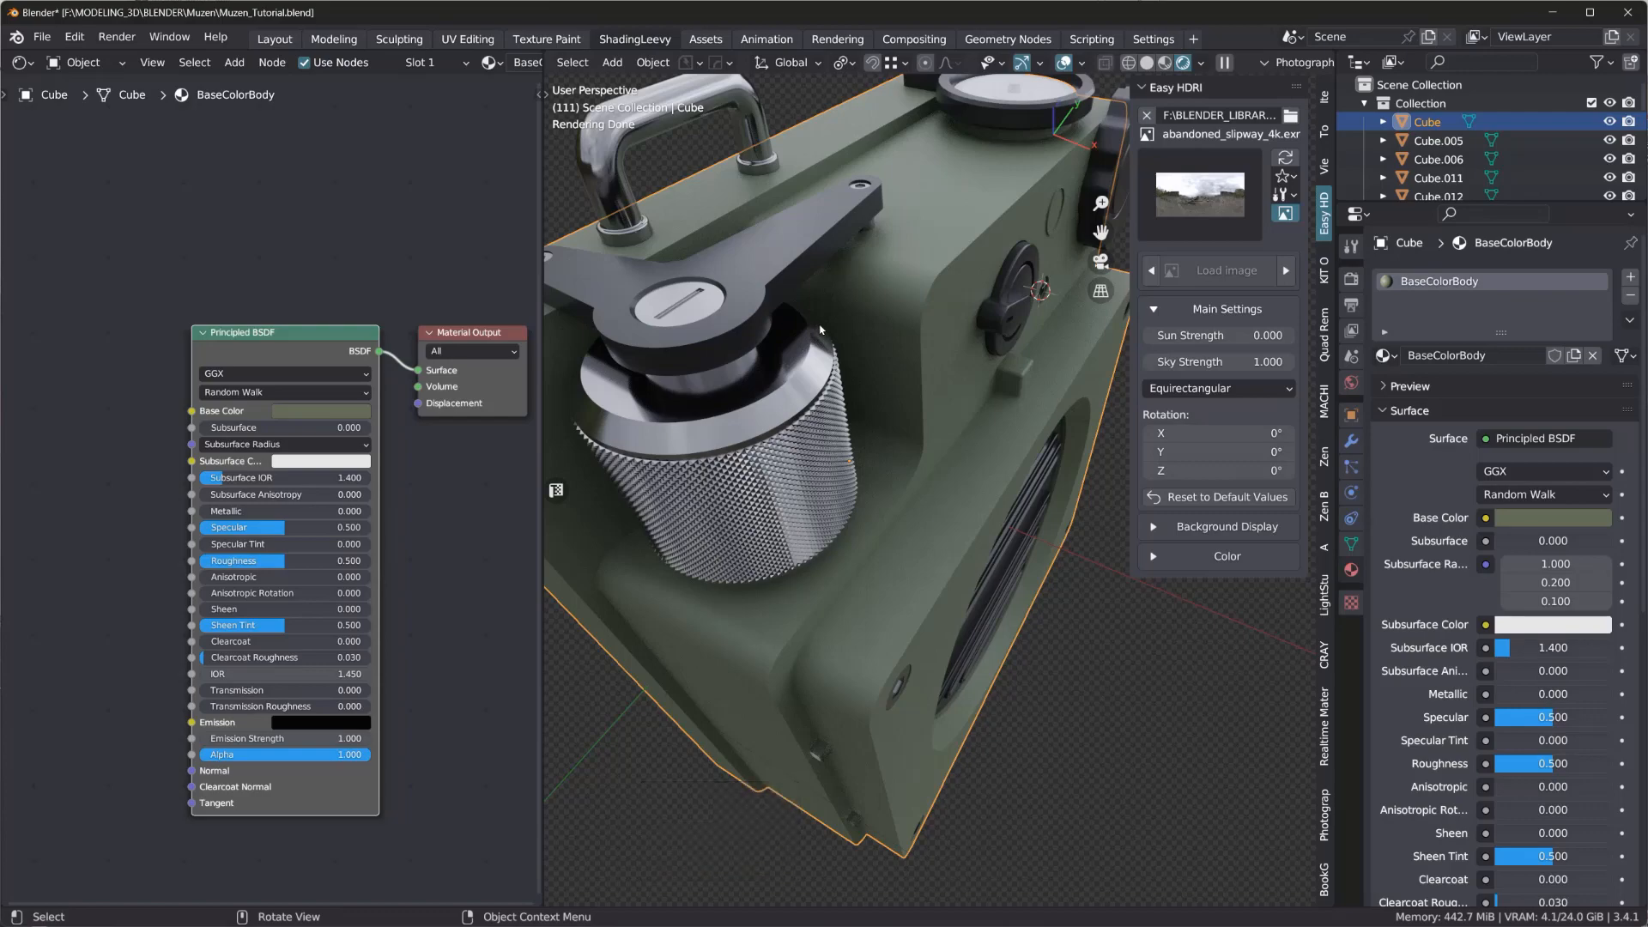
# - Create a new material for the round disc inside the ring on top of the speaker
pyautogui.keyDown('shift'); pyautogui.moveTo(825, 329); pyautogui.dragTo(925, 331, button='middle'); pyautogui.keyUp('shift')
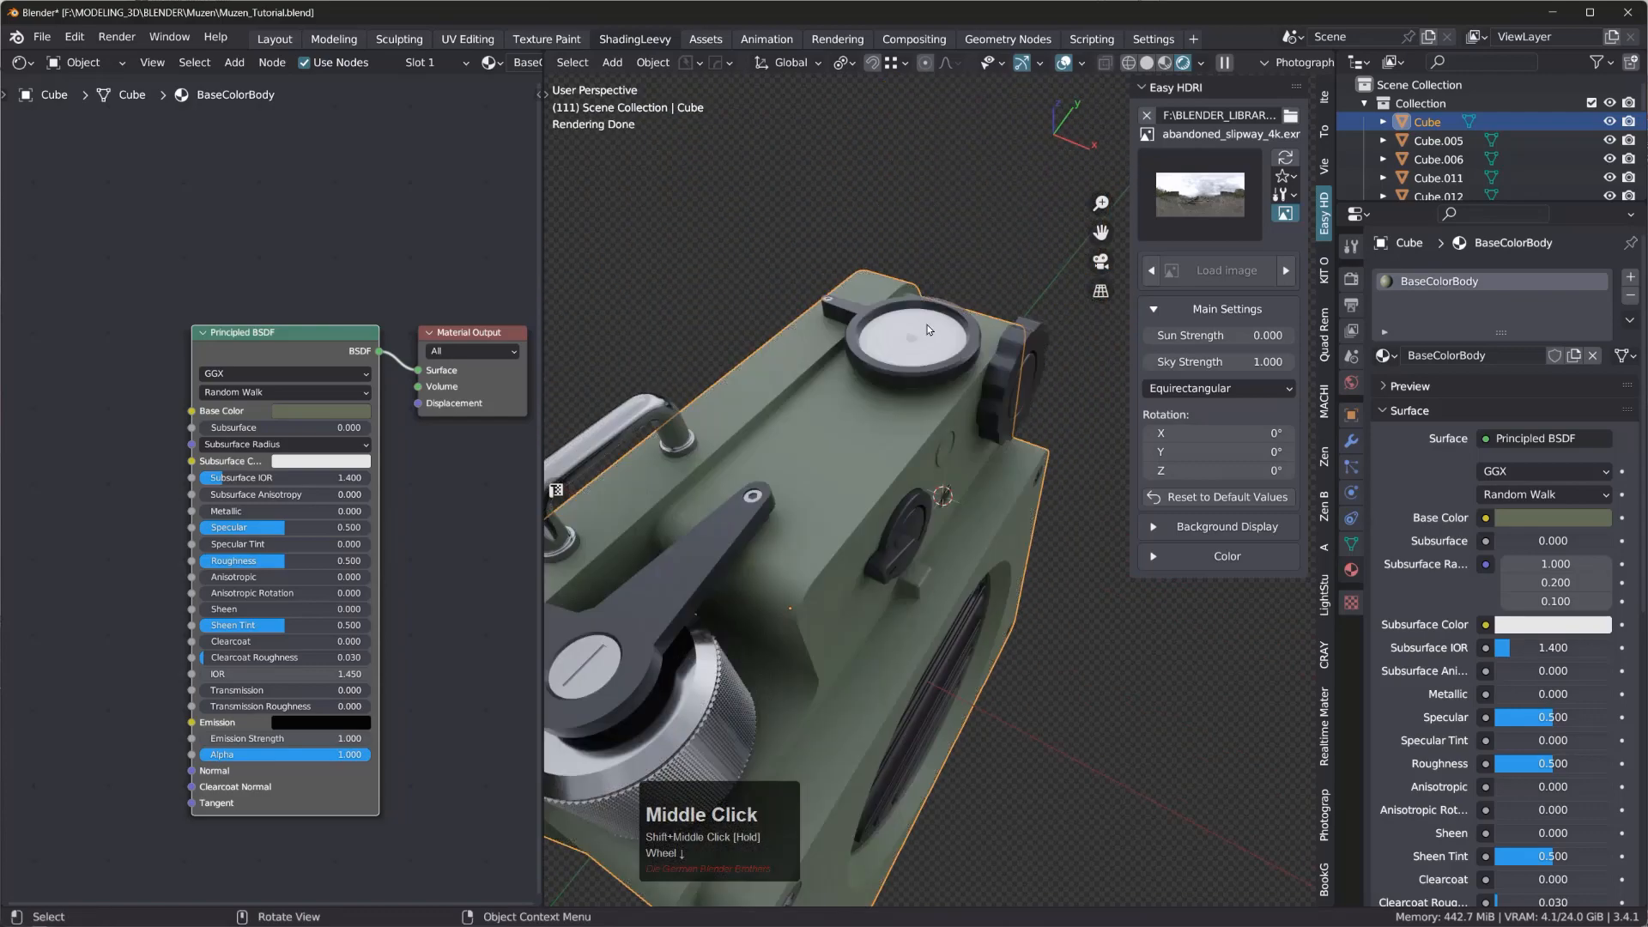
pyautogui.click(926, 331)
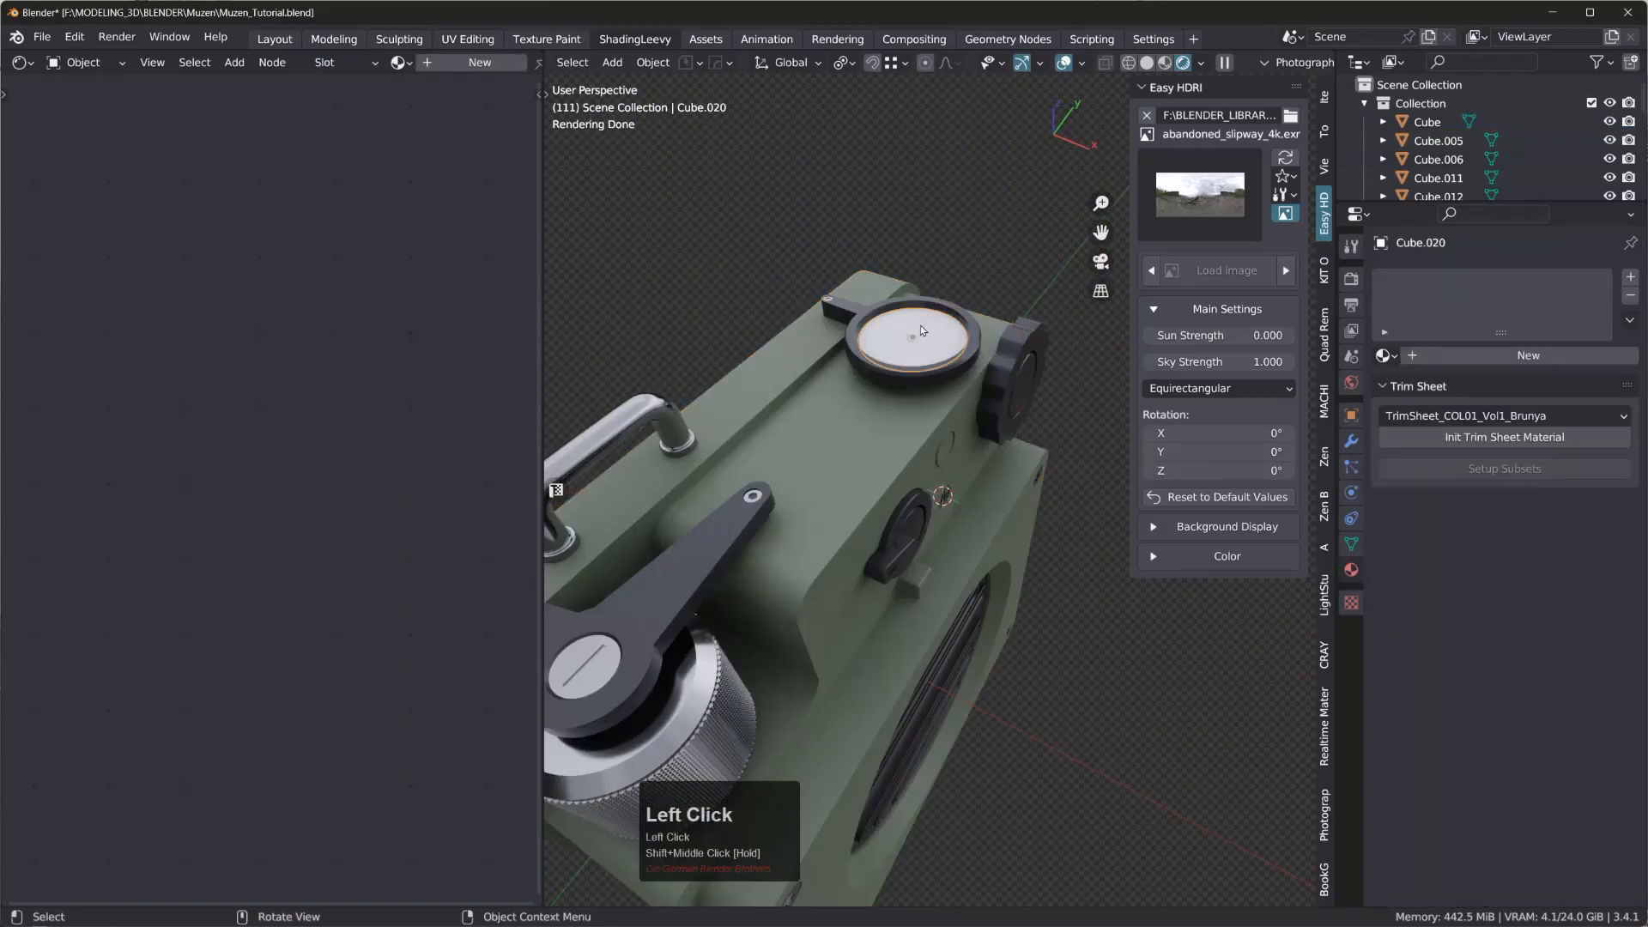
pyautogui.click(476, 63)
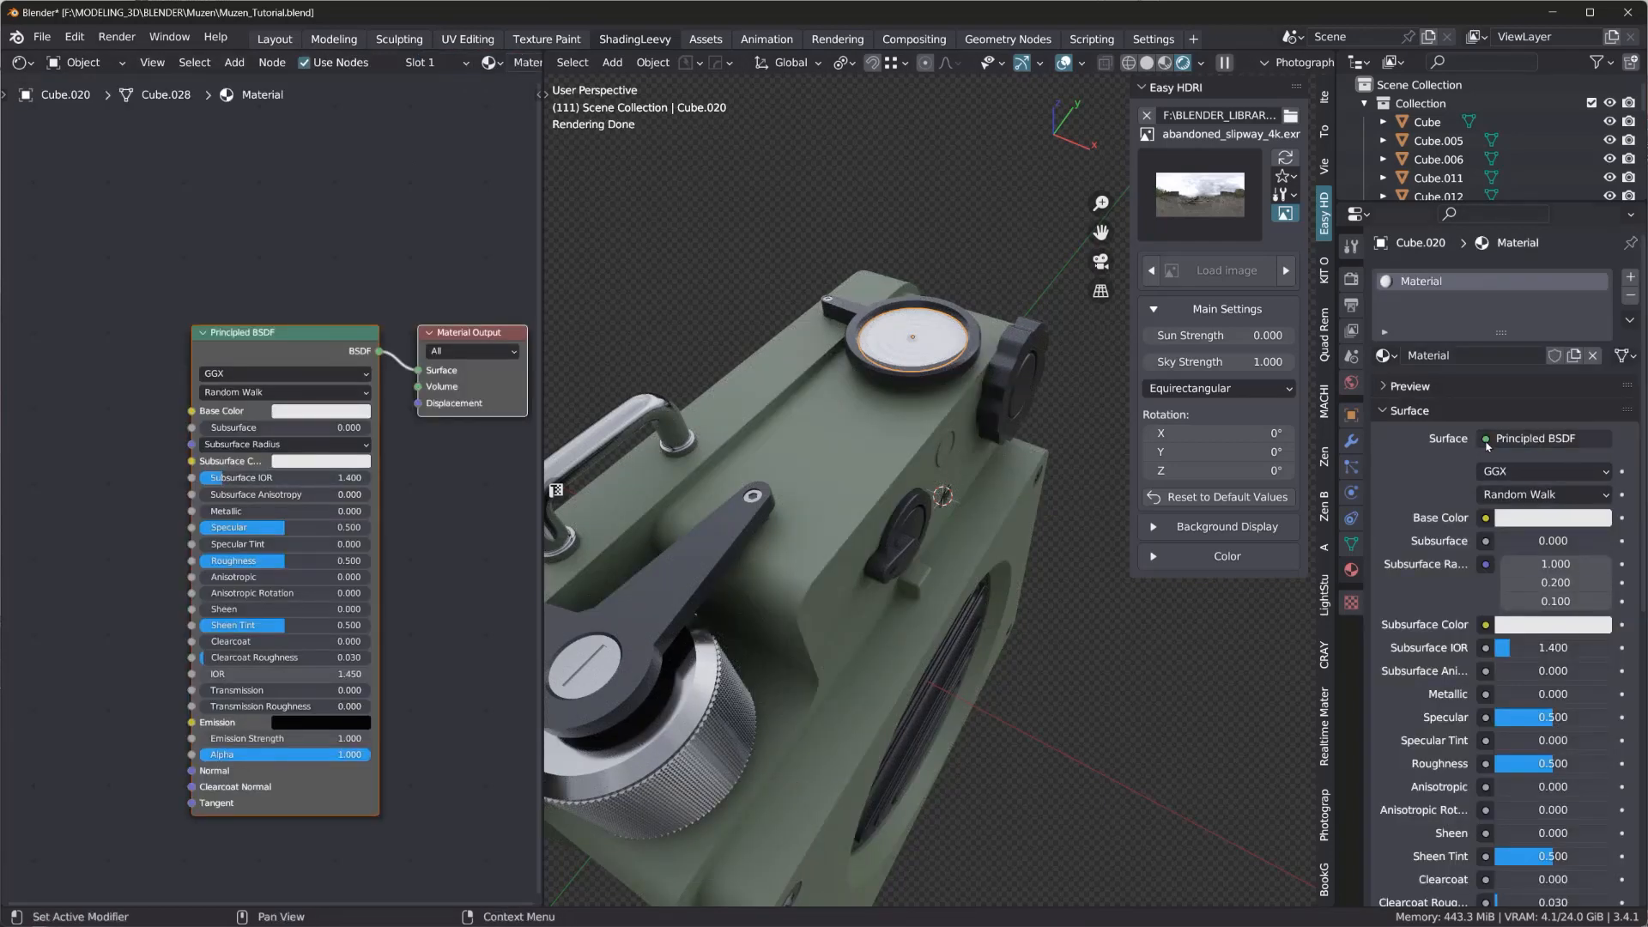
# - Change the disc's surface shader to Glass BSDF and insert a Mix Shader between it and the Material Output
pyautogui.click(1537, 439)
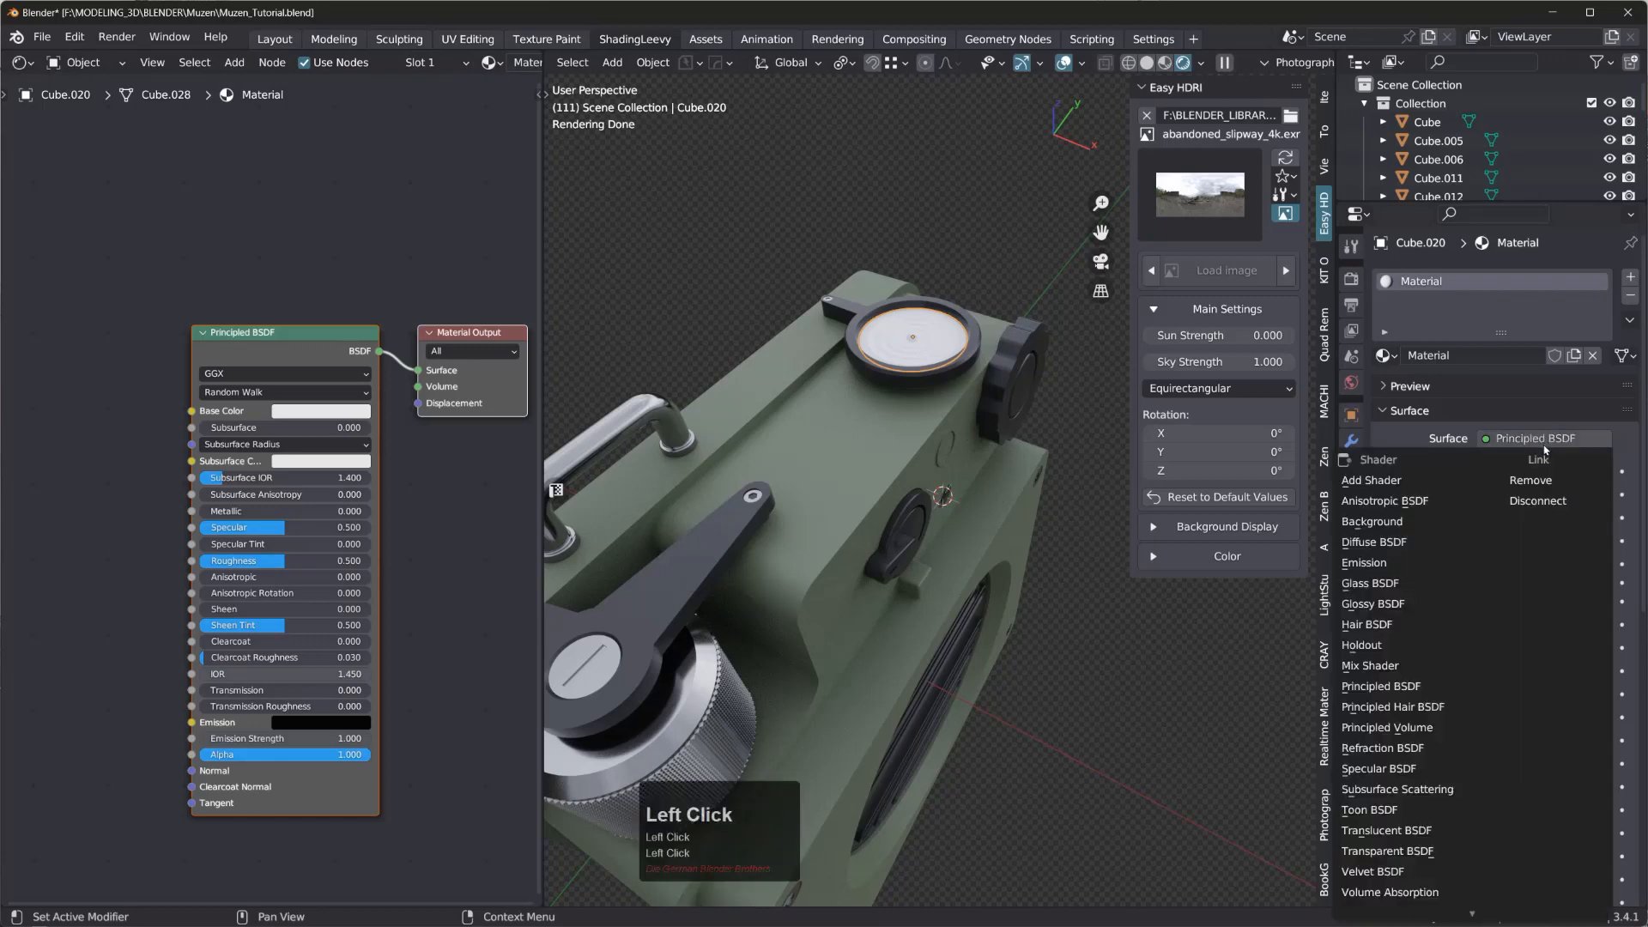
pyautogui.click(1482, 584)
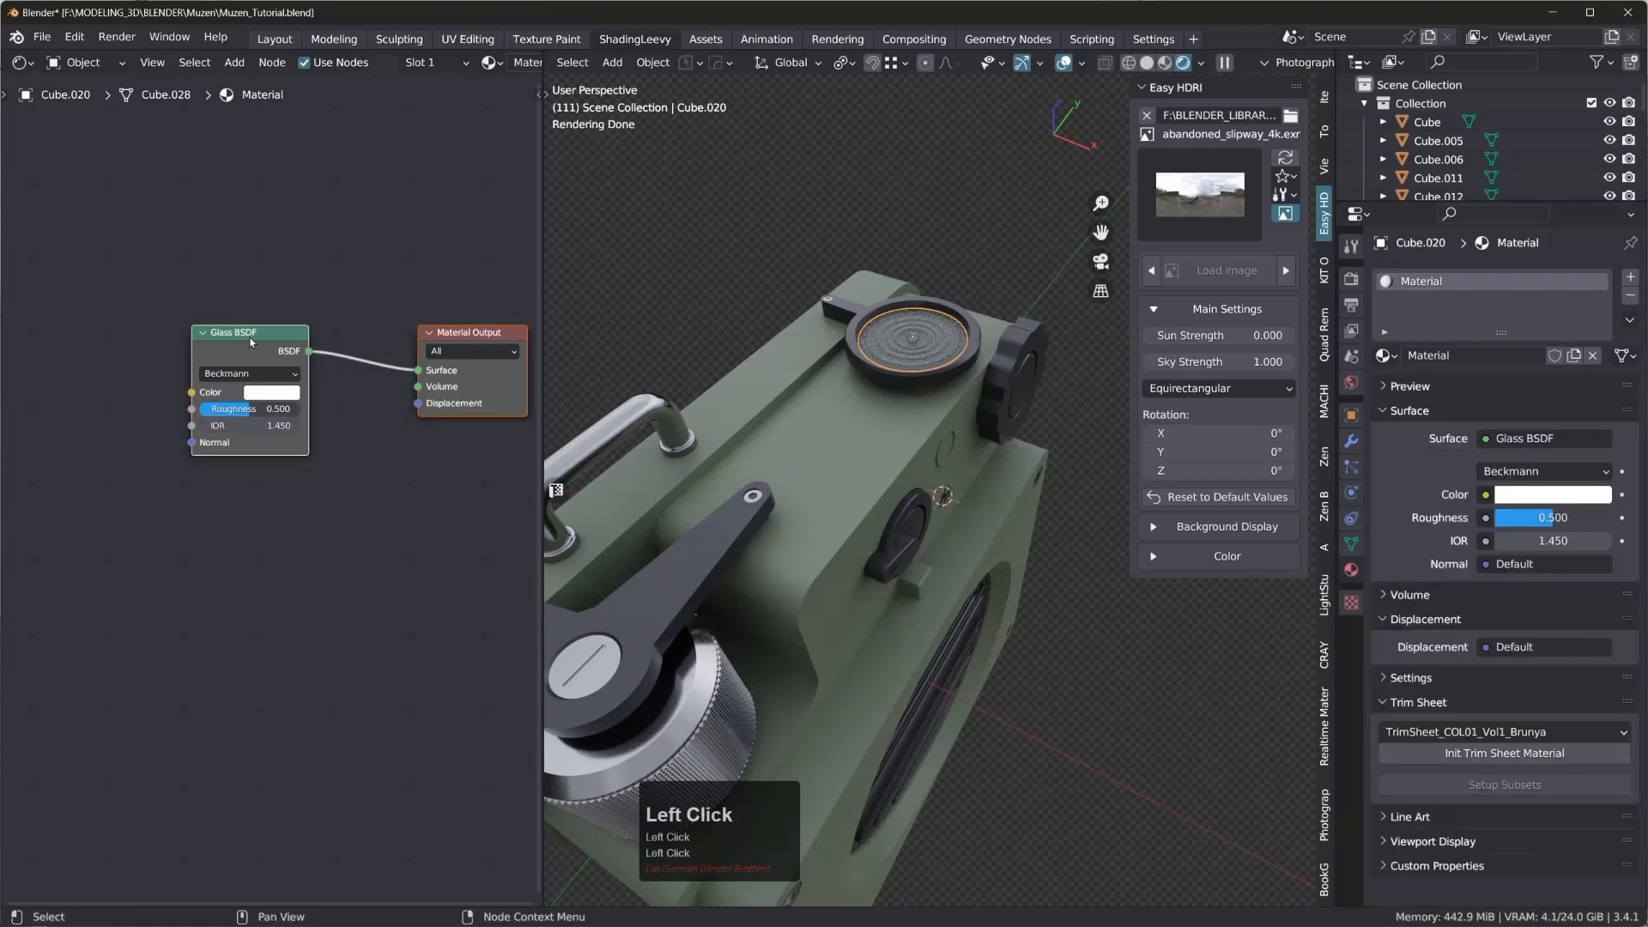
pyautogui.moveTo(252, 342); pyautogui.dragTo(100, 311)
pyautogui.click(277, 316)
pyautogui.press('space')
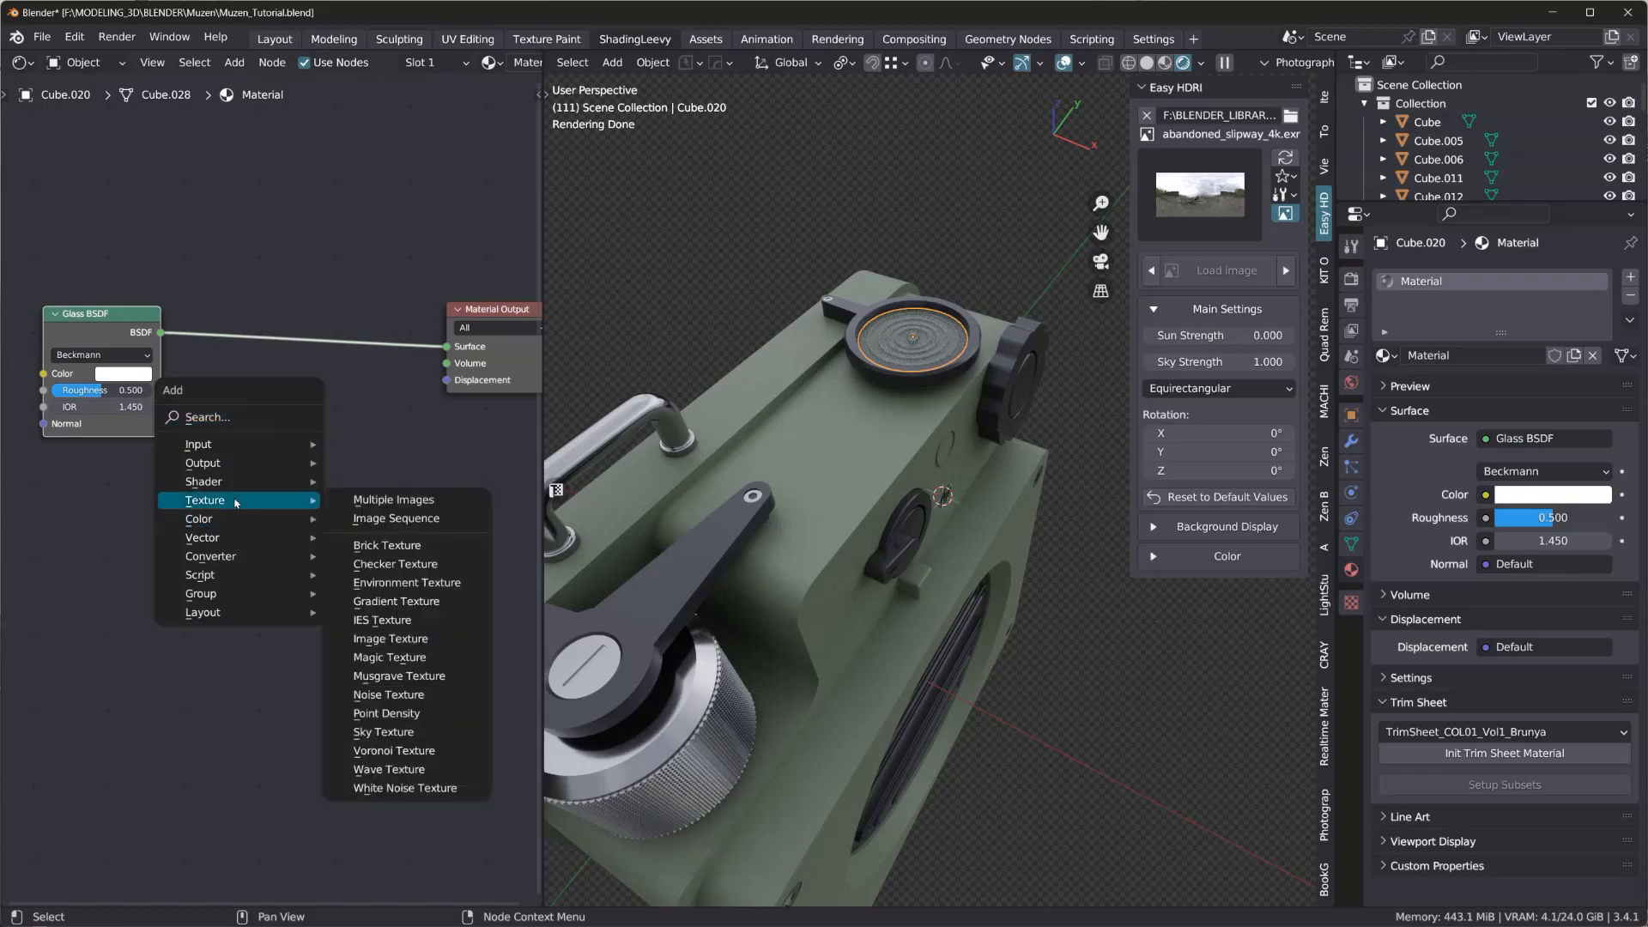
pyautogui.moveTo(230, 483)
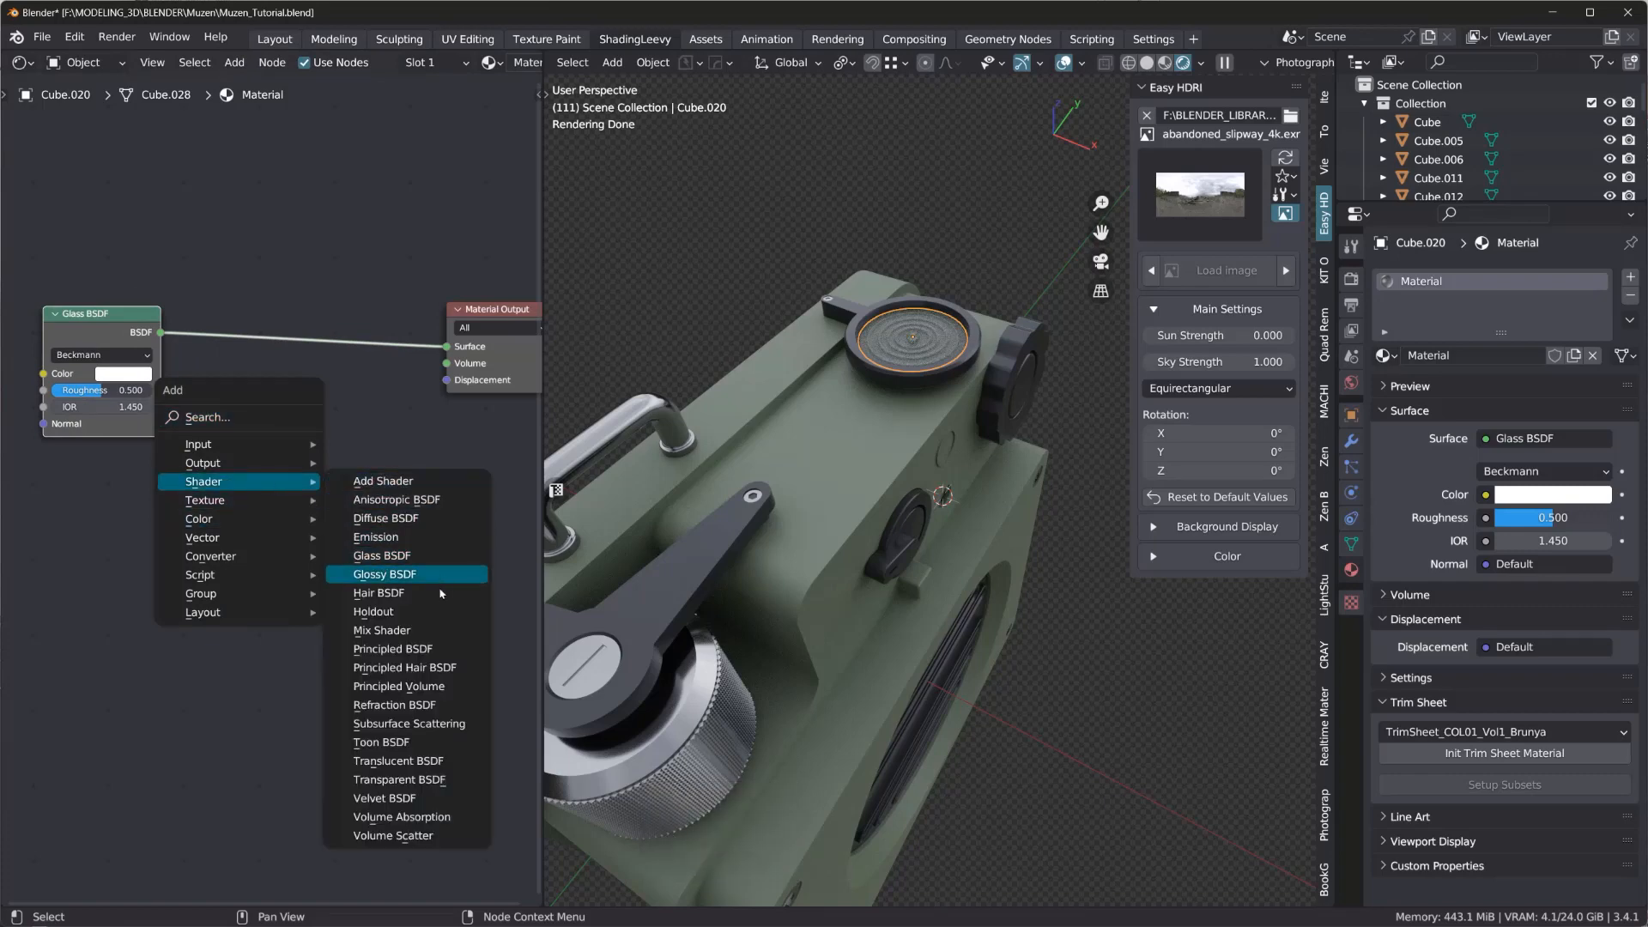
pyautogui.click(445, 642)
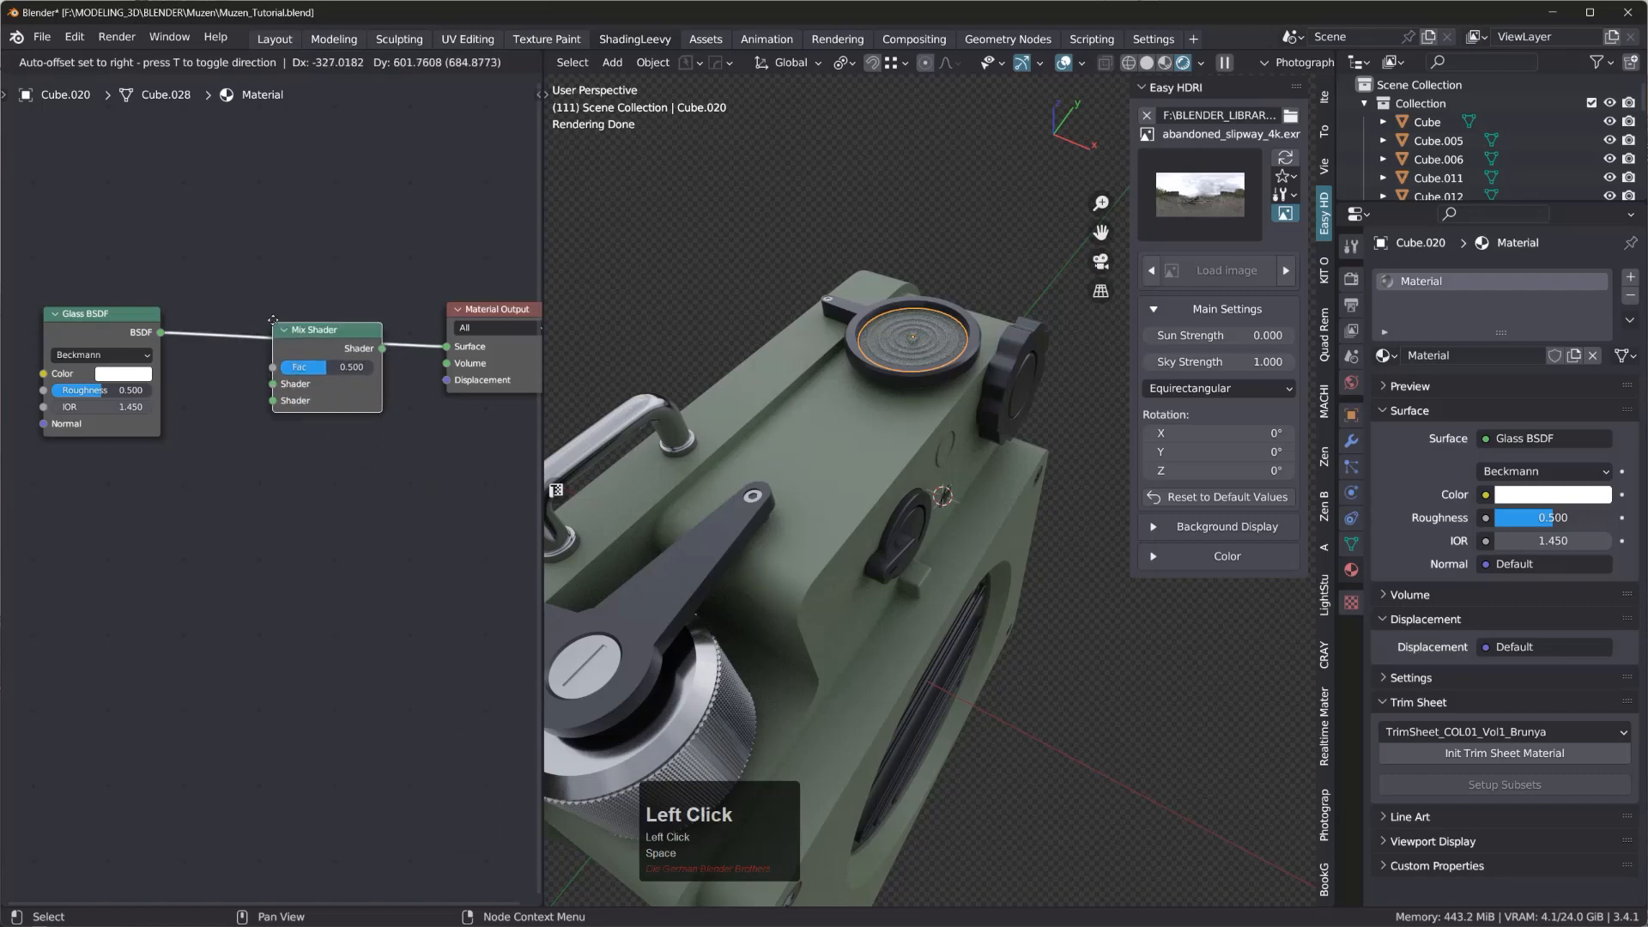
pyautogui.click(331, 356)
# - Add a Transparent BSDF below the Glass BSDF and connect it to the Mix Shader's second shader input
pyautogui.press('space')
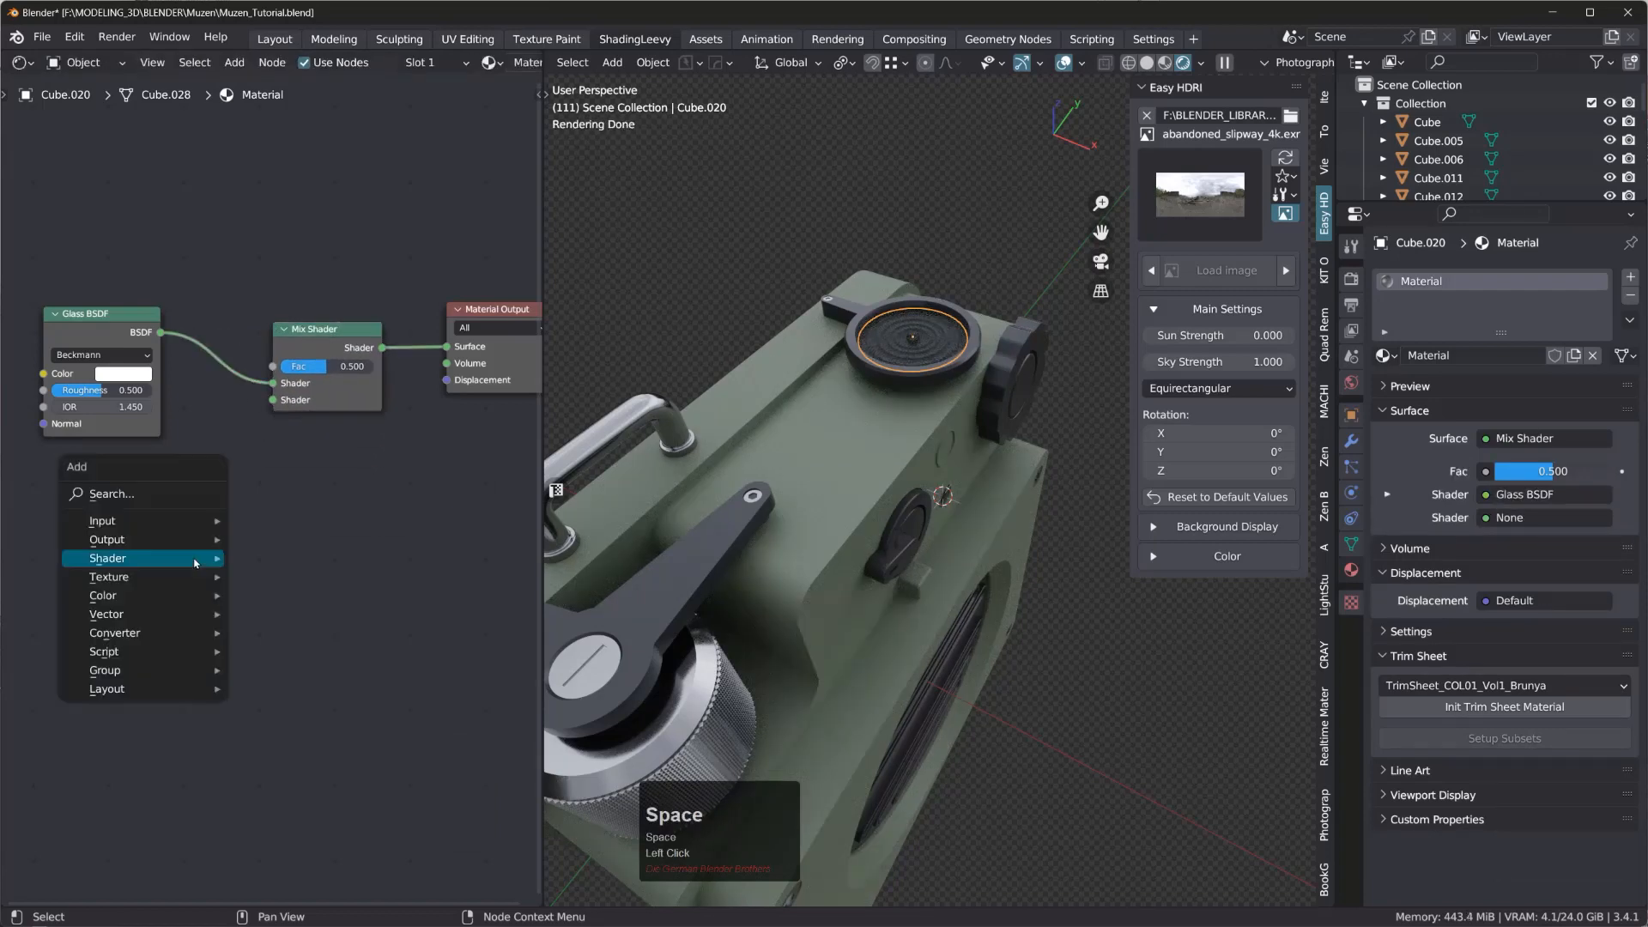
pyautogui.moveTo(194, 562)
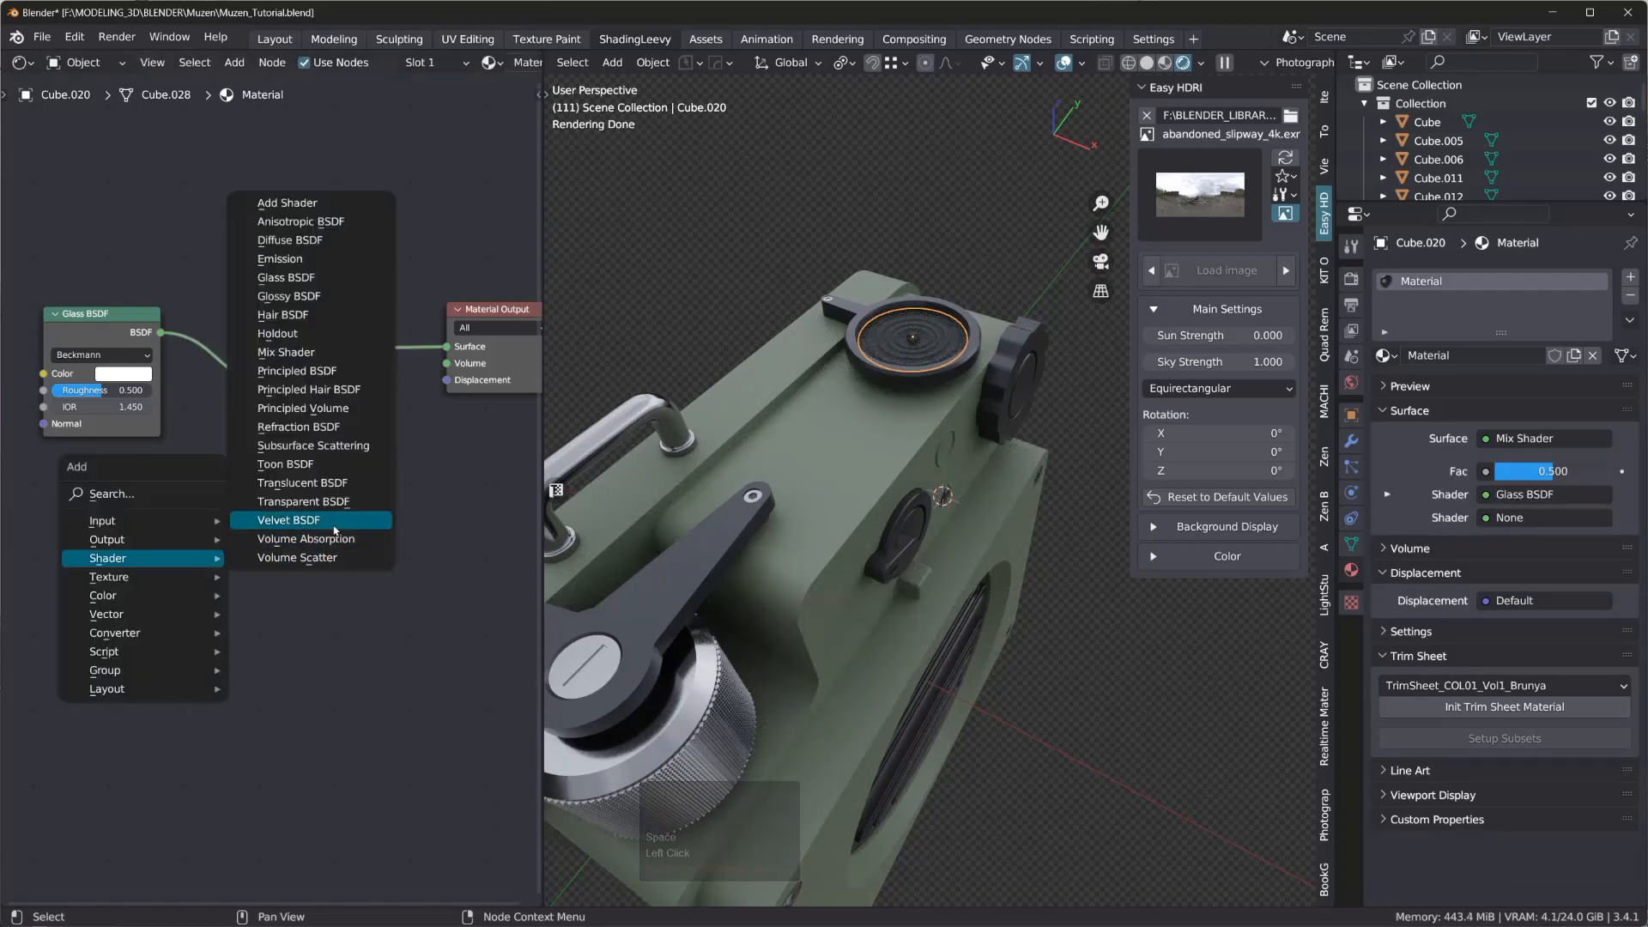
pyautogui.click(302, 501)
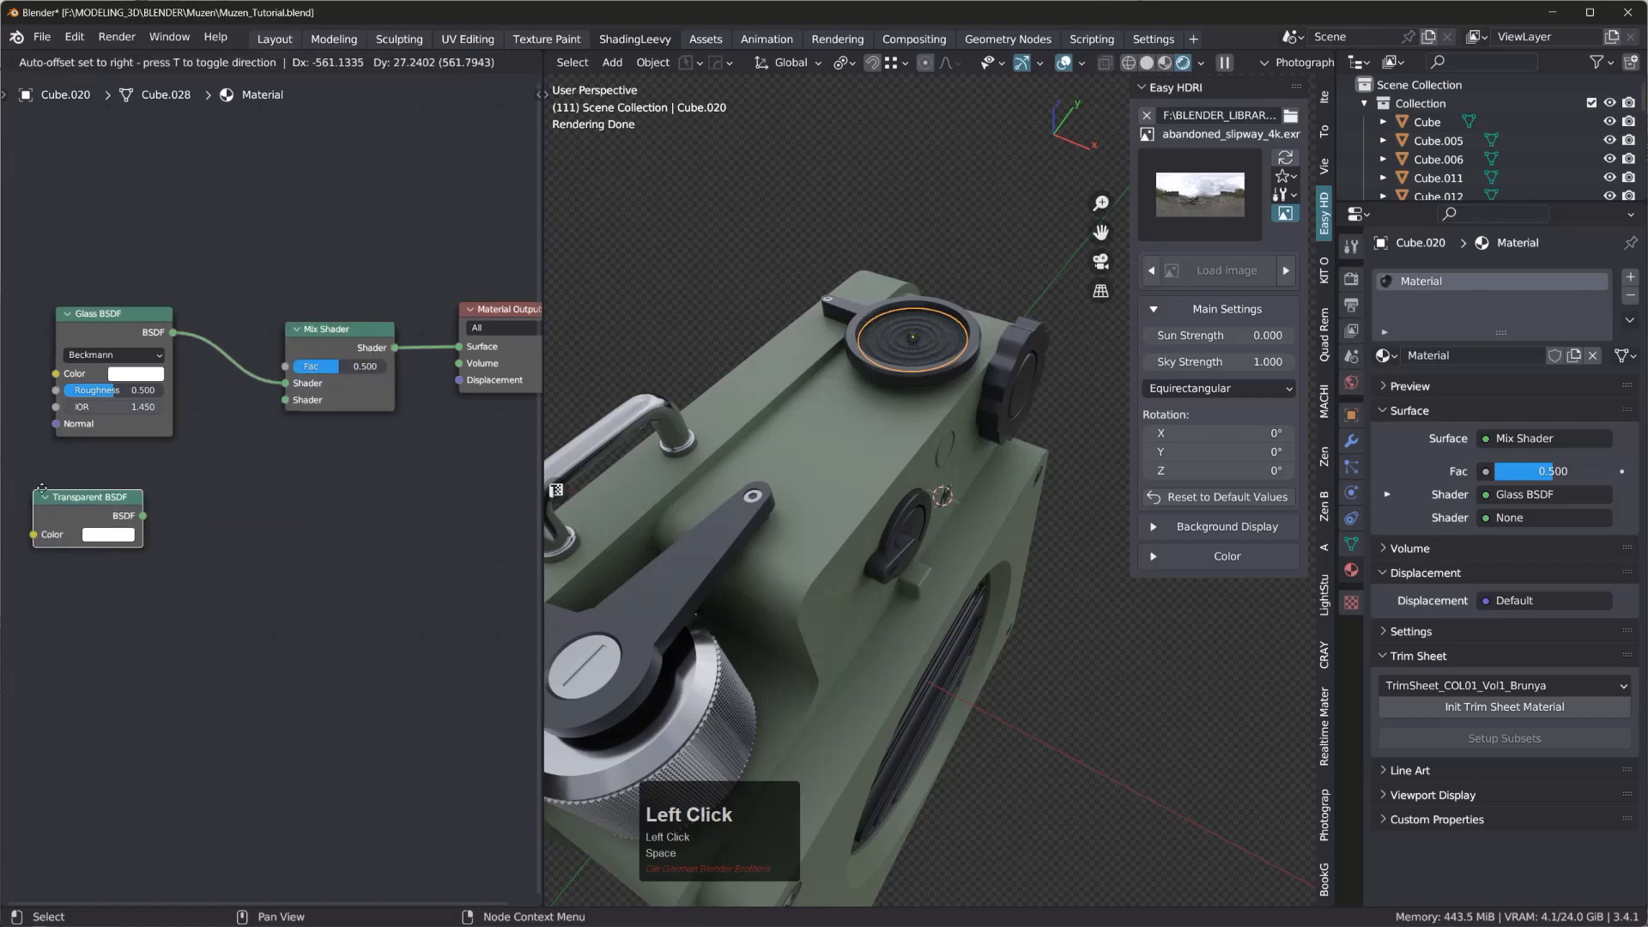
pyautogui.click(60, 484)
pyautogui.moveTo(170, 508); pyautogui.dragTo(290, 398)
# - Tint the Glass BSDF's color a pale blue and check the effect on the disc
pyautogui.scroll(3, 955, 279)
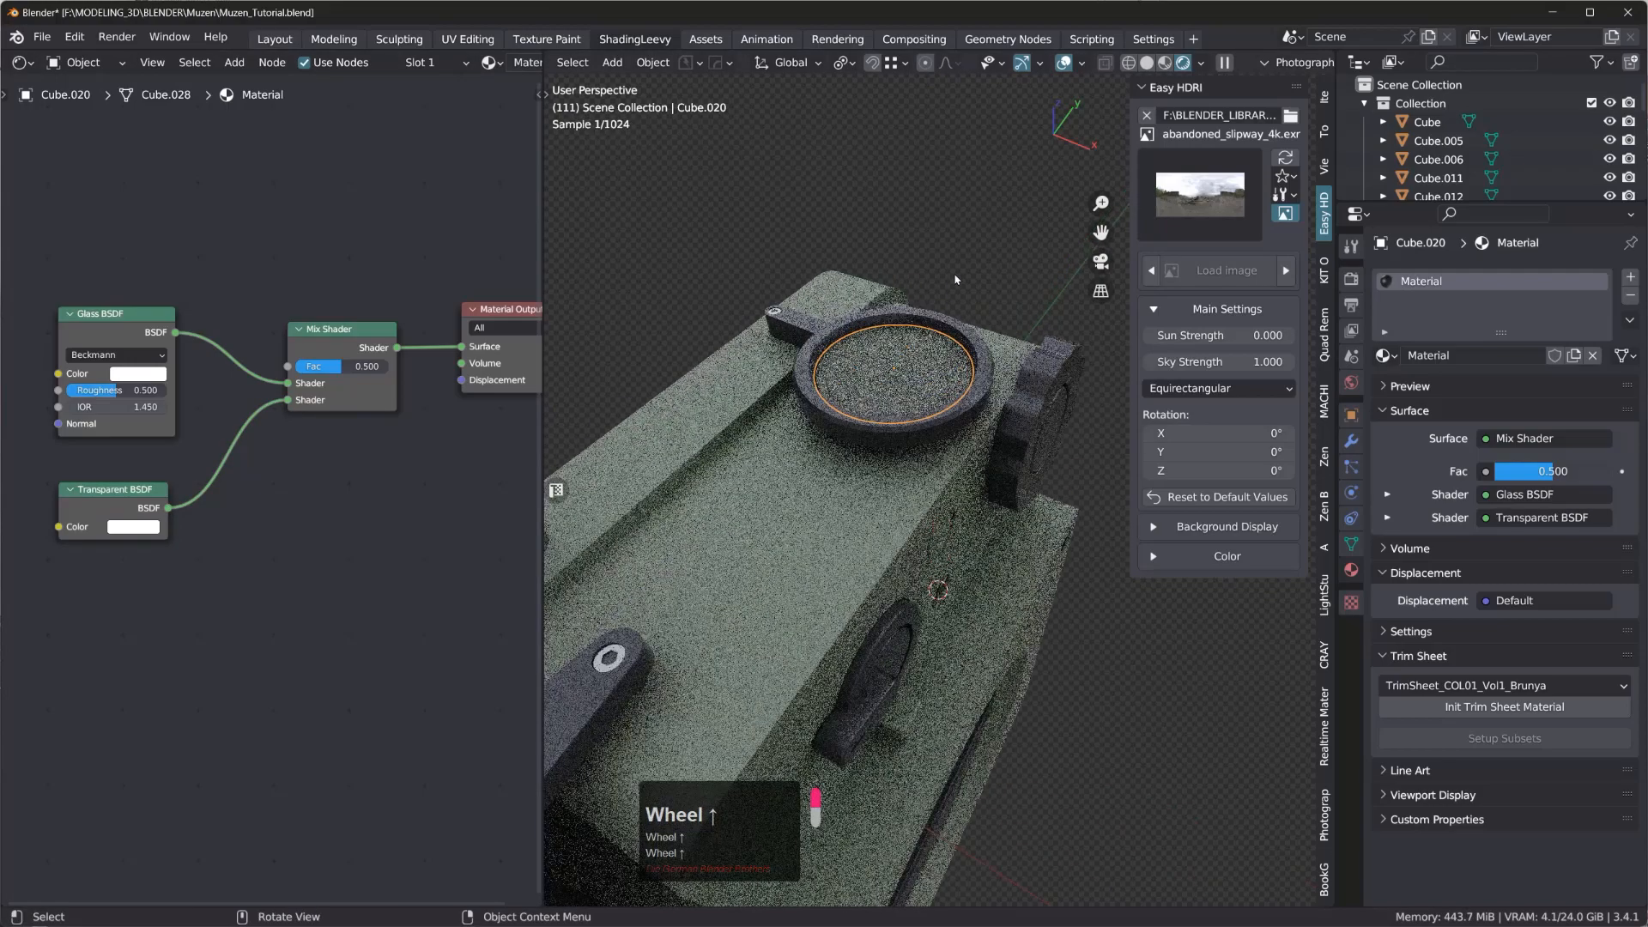
pyautogui.scroll(5, 923, 382)
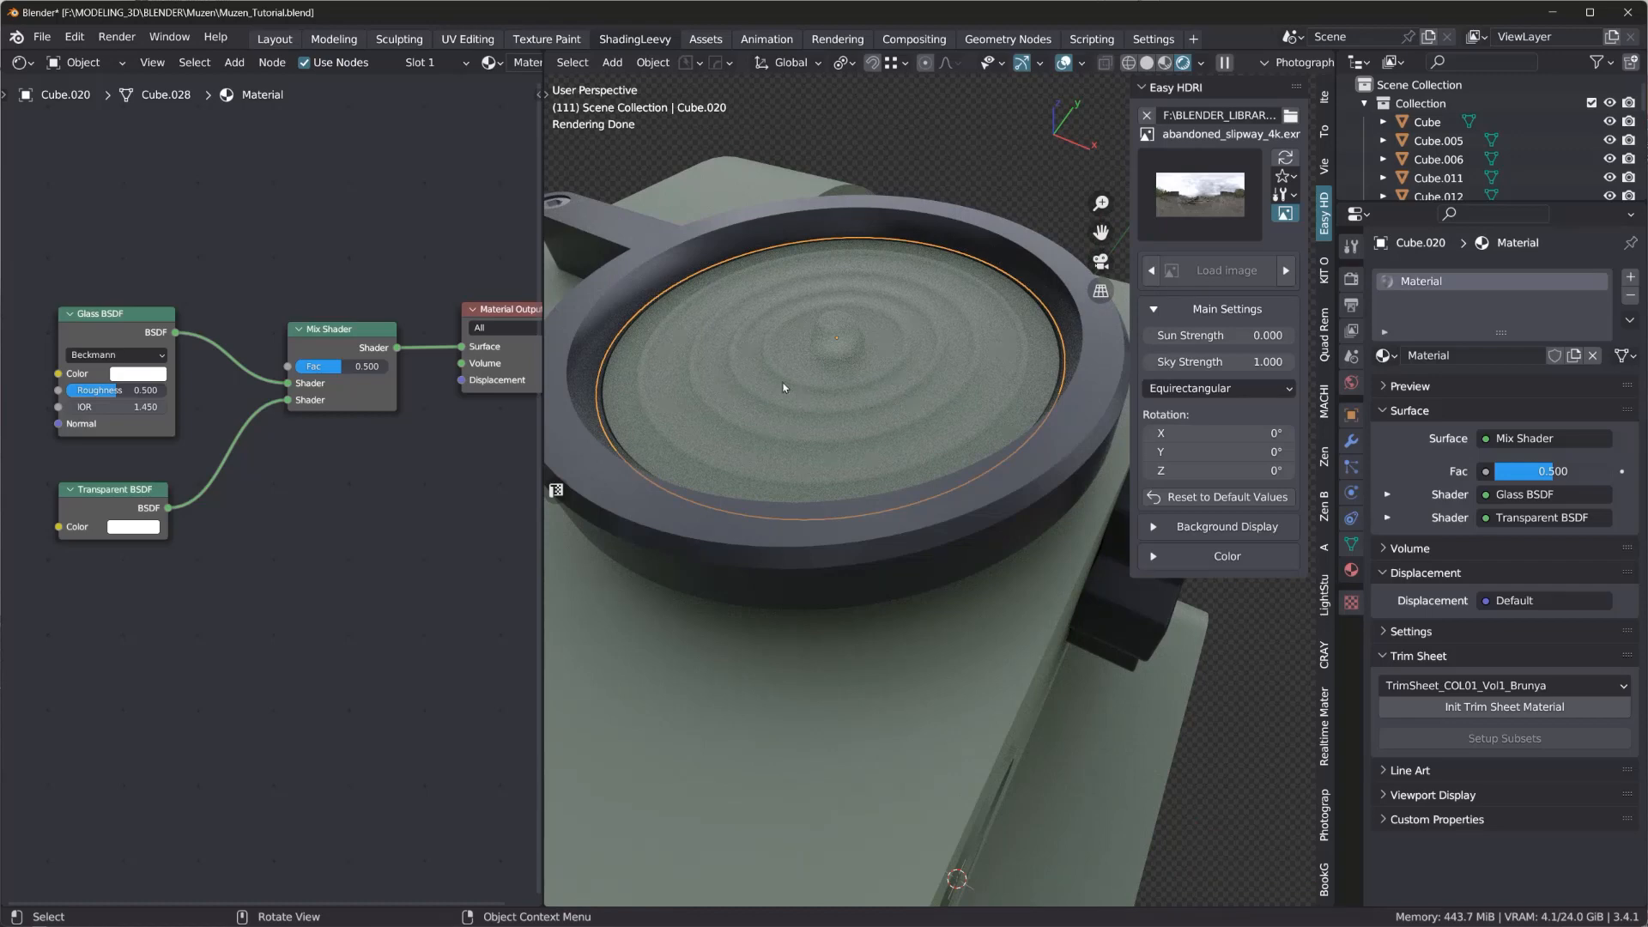
pyautogui.click(151, 376)
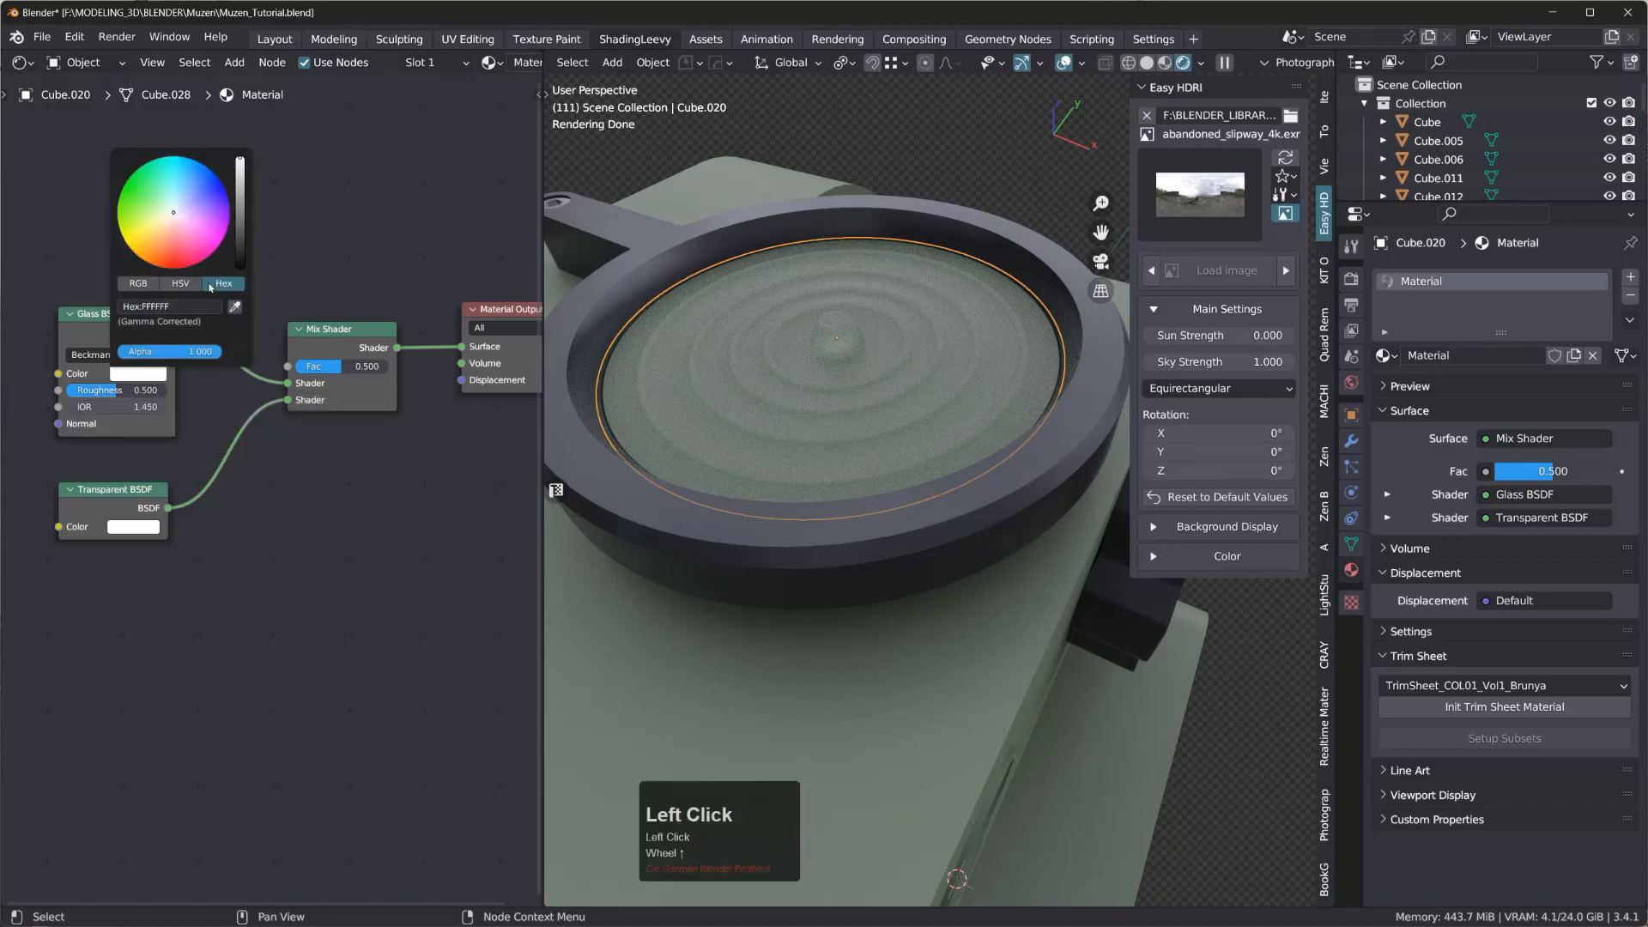
pyautogui.moveTo(176, 215); pyautogui.dragTo(180, 203)
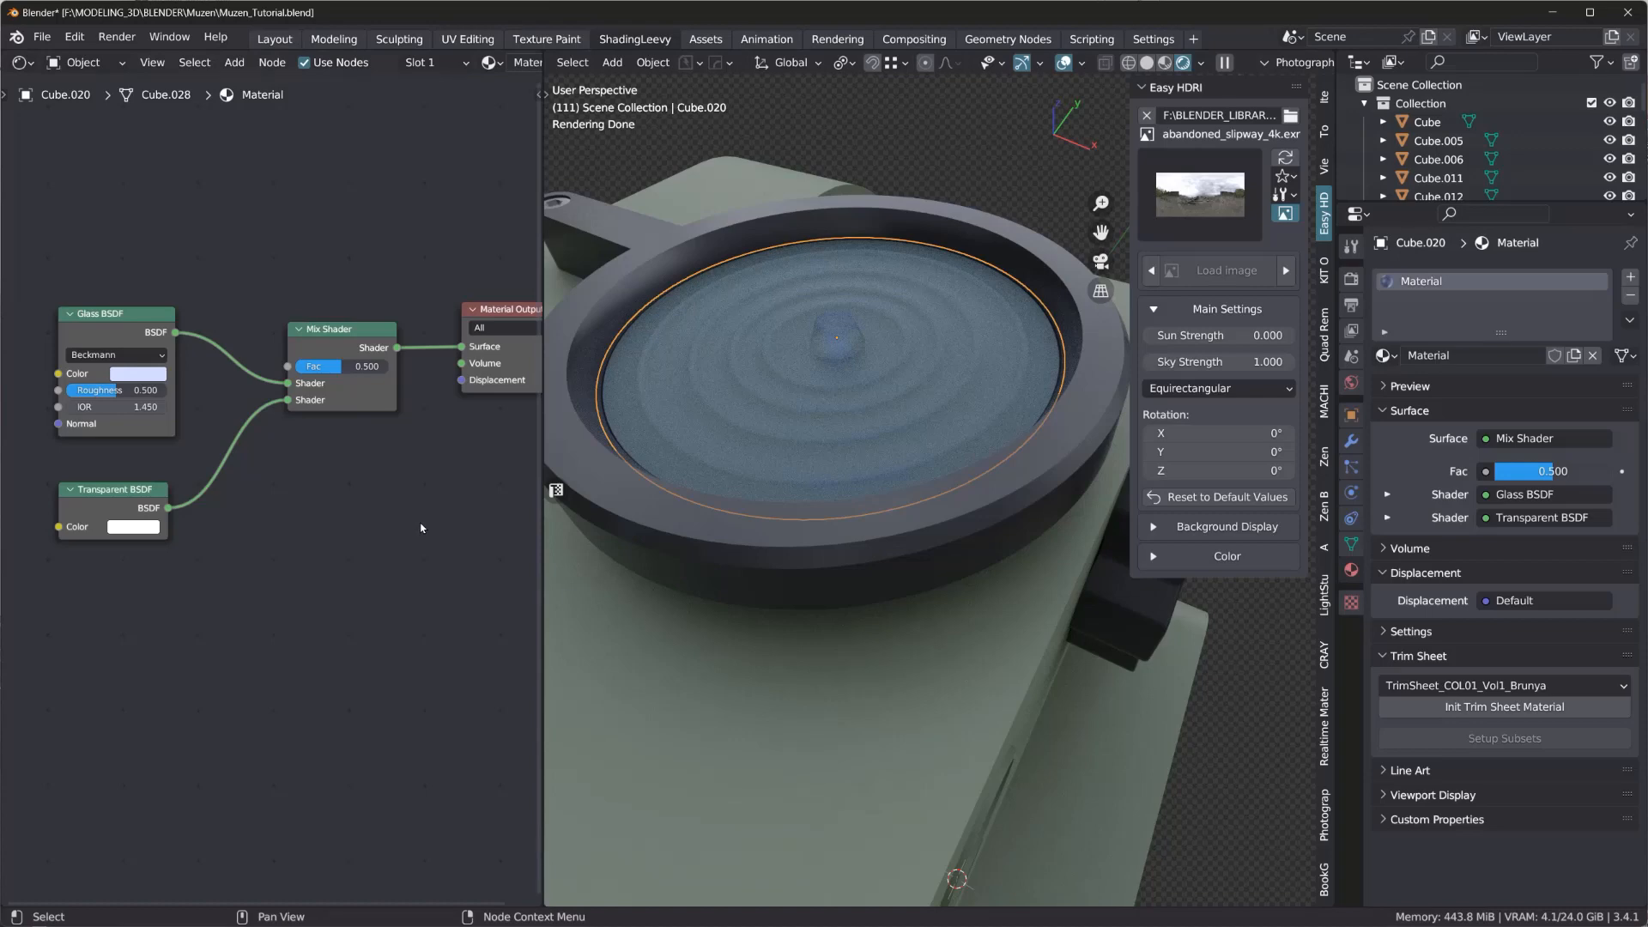
# - Delete the Glass BSDF, Transparent BSDF and Mix Shader nodes from the disc's material
pyautogui.moveTo(32, 280); pyautogui.dragTo(413, 624)
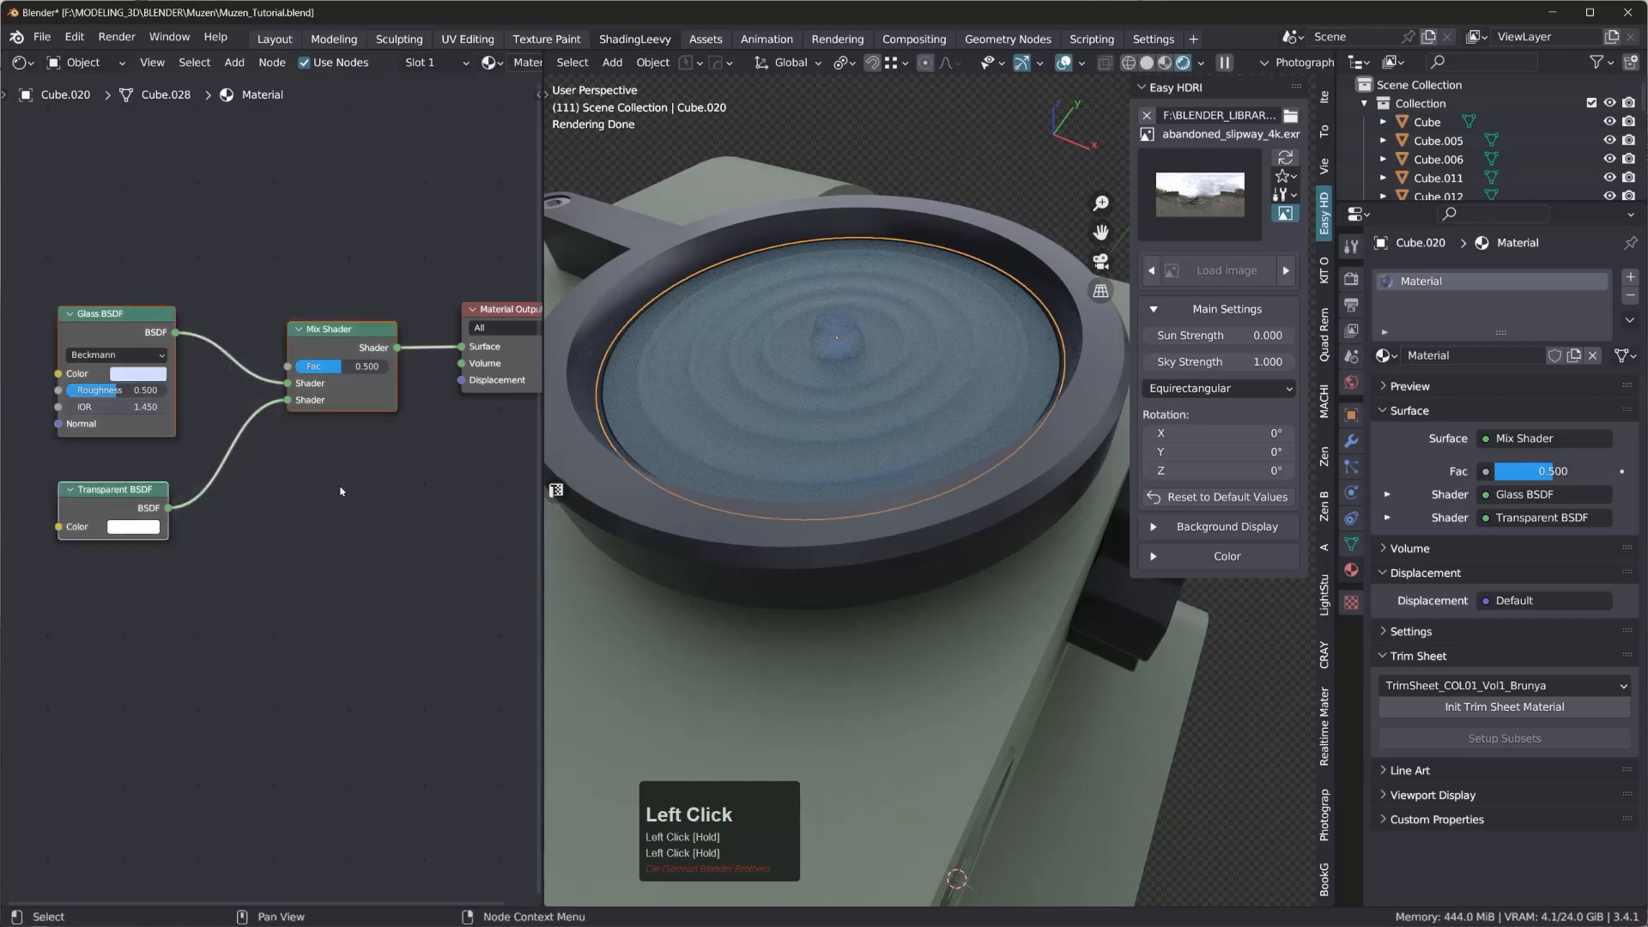
pyautogui.press('x')
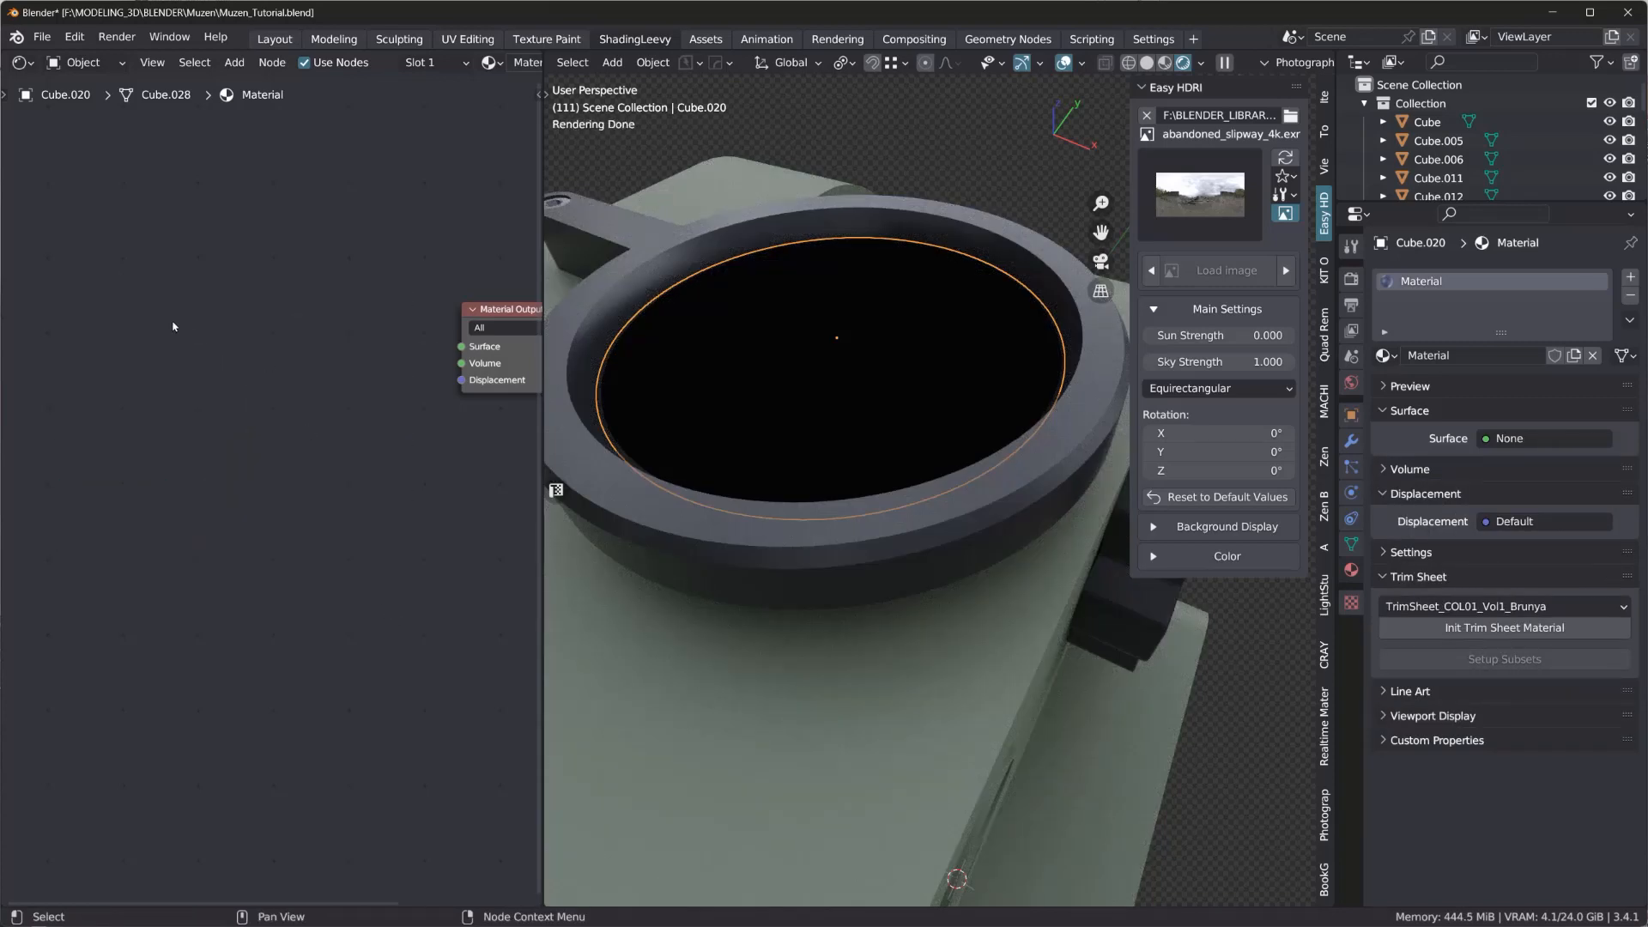
# - Add an Emission shader to the disc's material and connect it to the Material Output's Surface input
pyautogui.press('space')
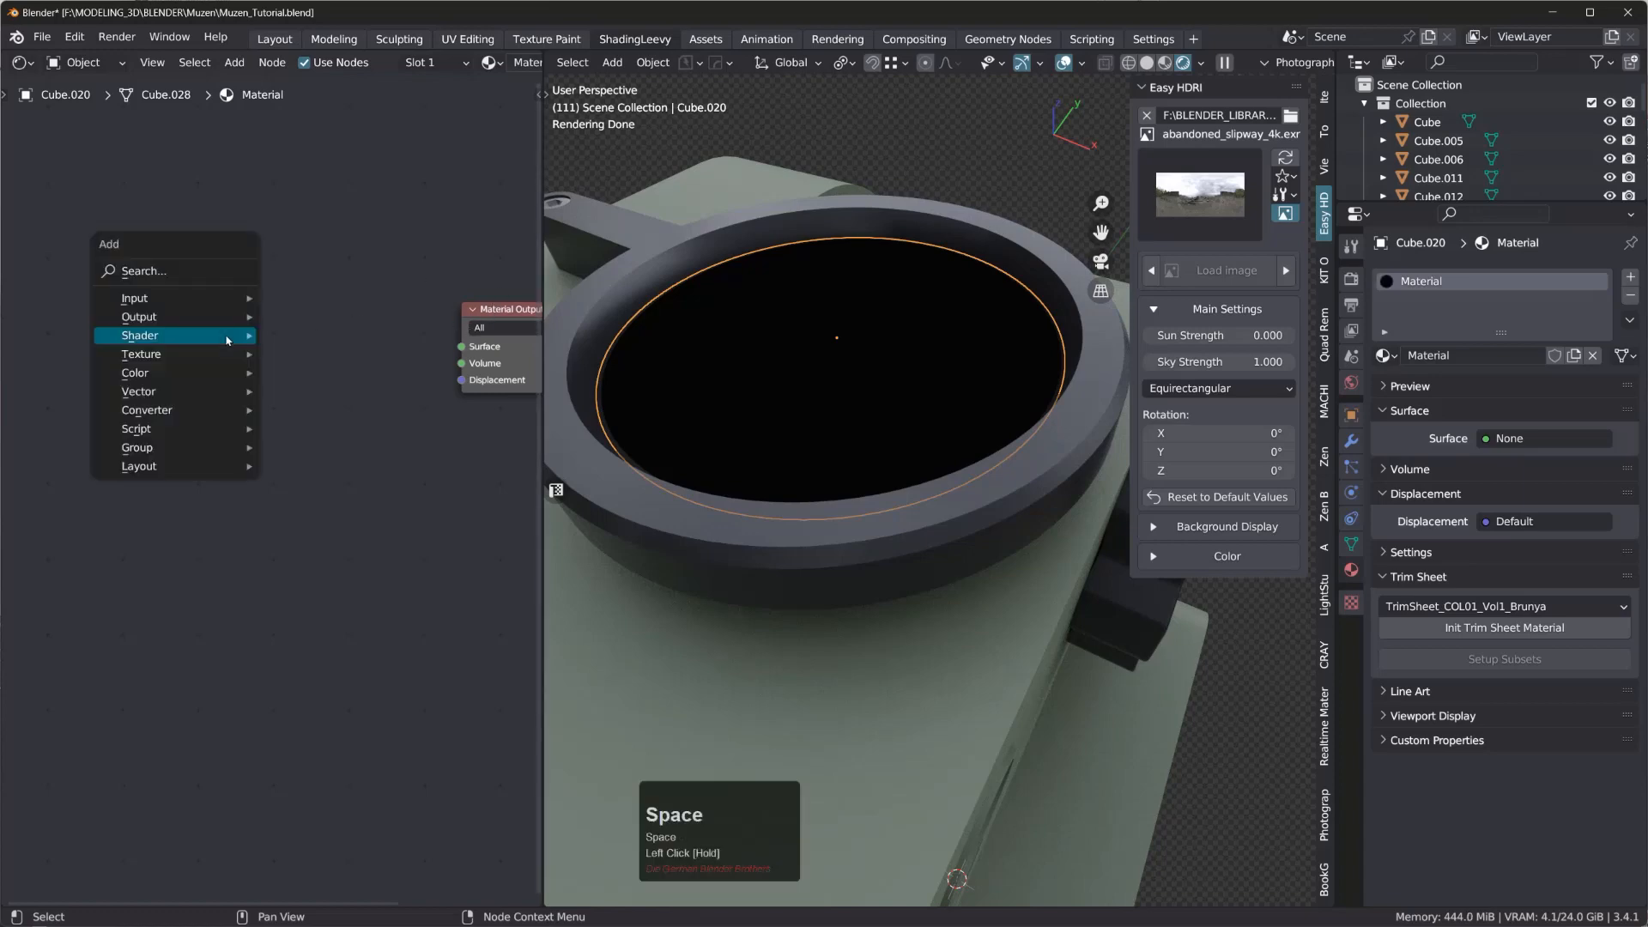
pyautogui.moveTo(227, 341)
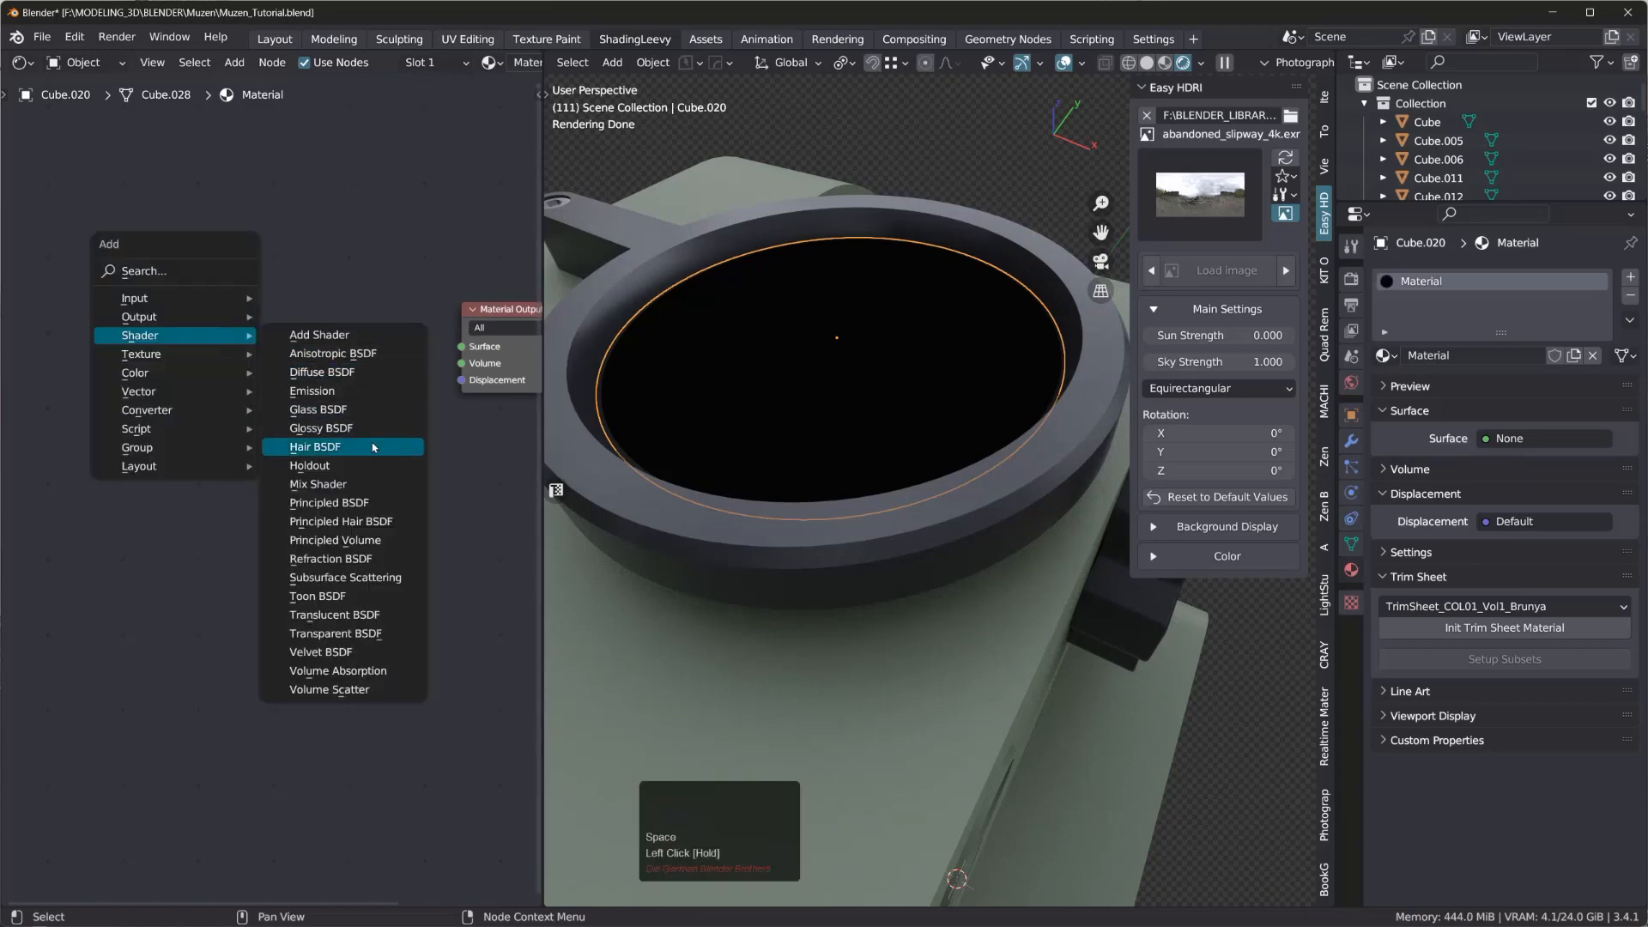
pyautogui.click(333, 400)
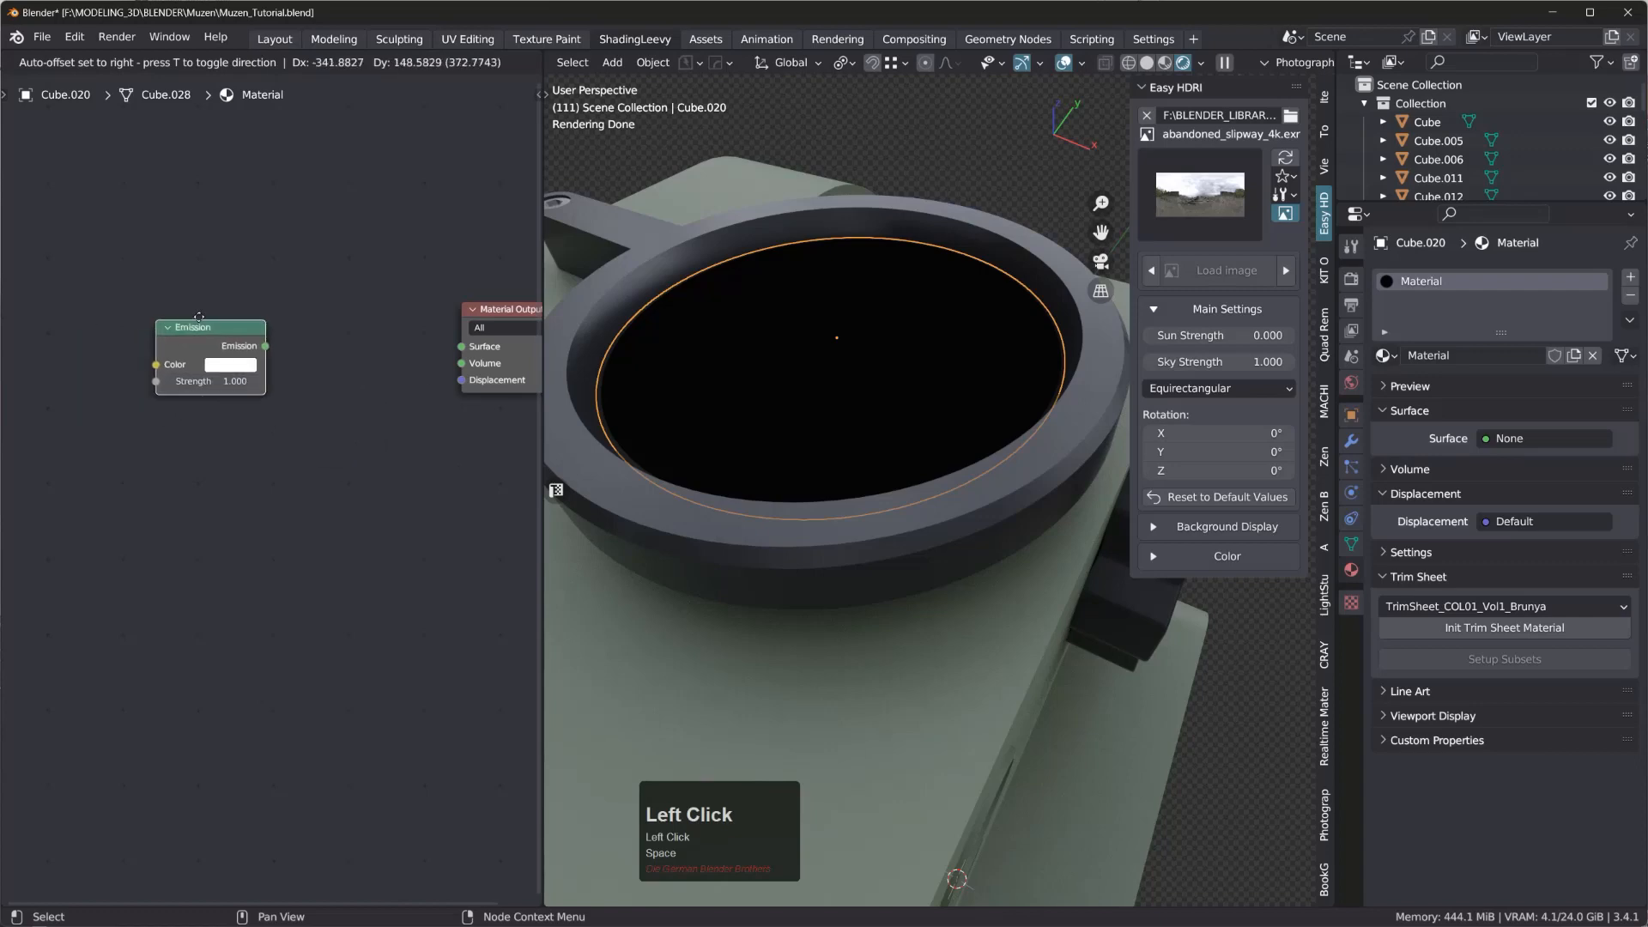
pyautogui.click(254, 323)
pyautogui.moveTo(325, 337); pyautogui.dragTo(462, 352)
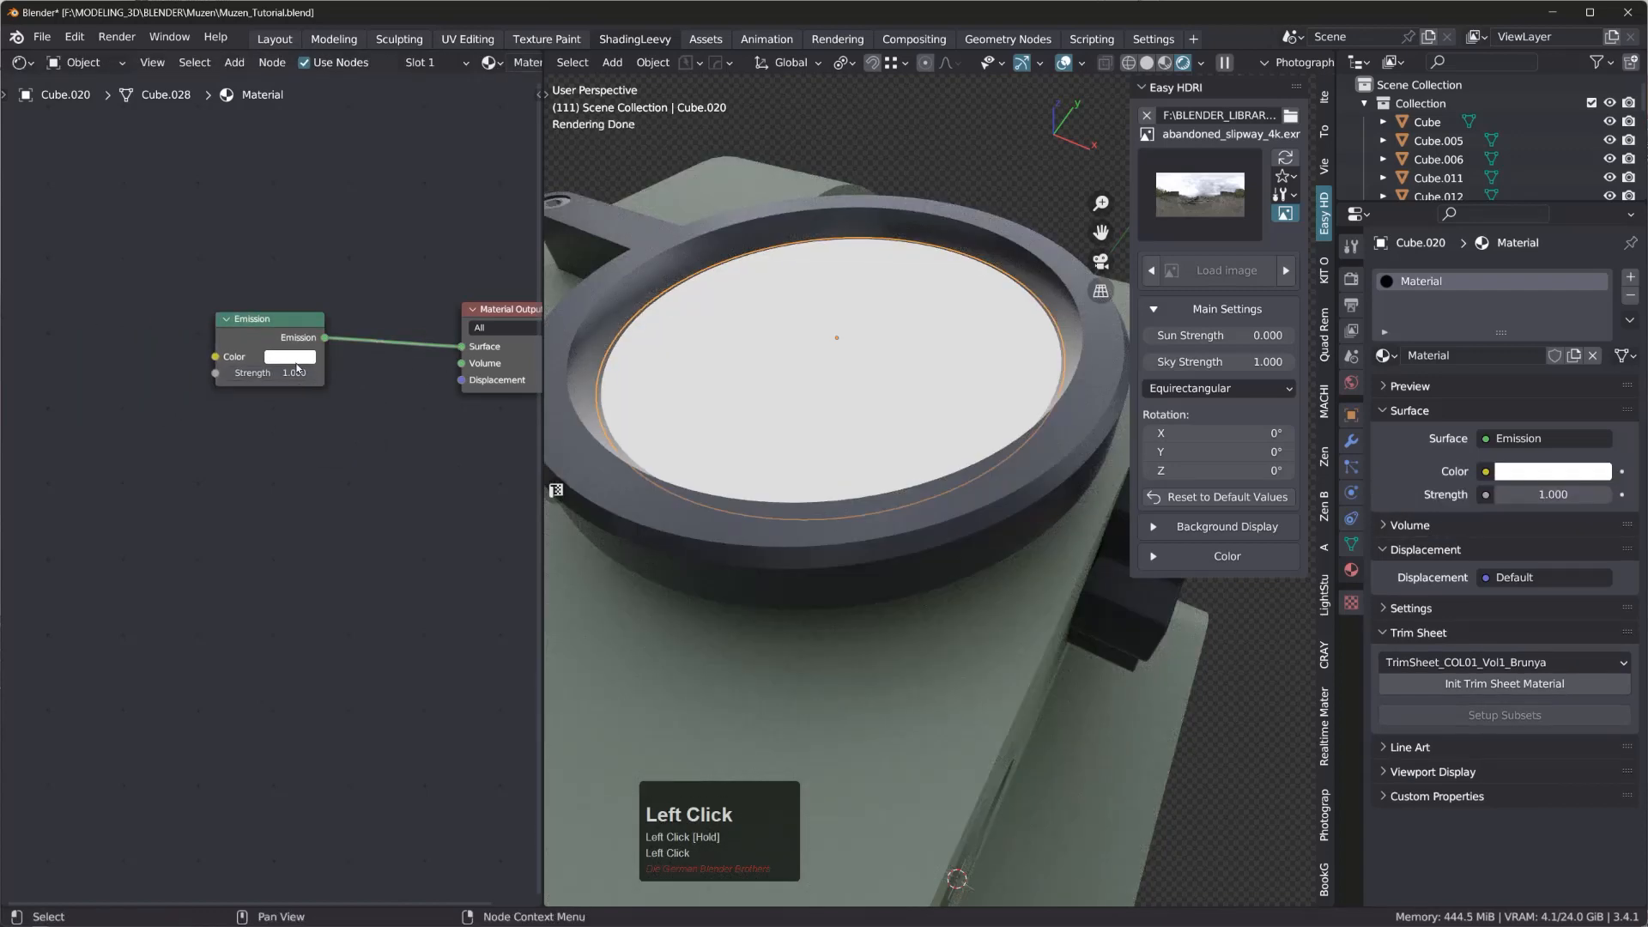
# - Set the disc's Emission color to a light blue and its strength to 5
pyautogui.click(295, 358)
pyautogui.click(338, 178)
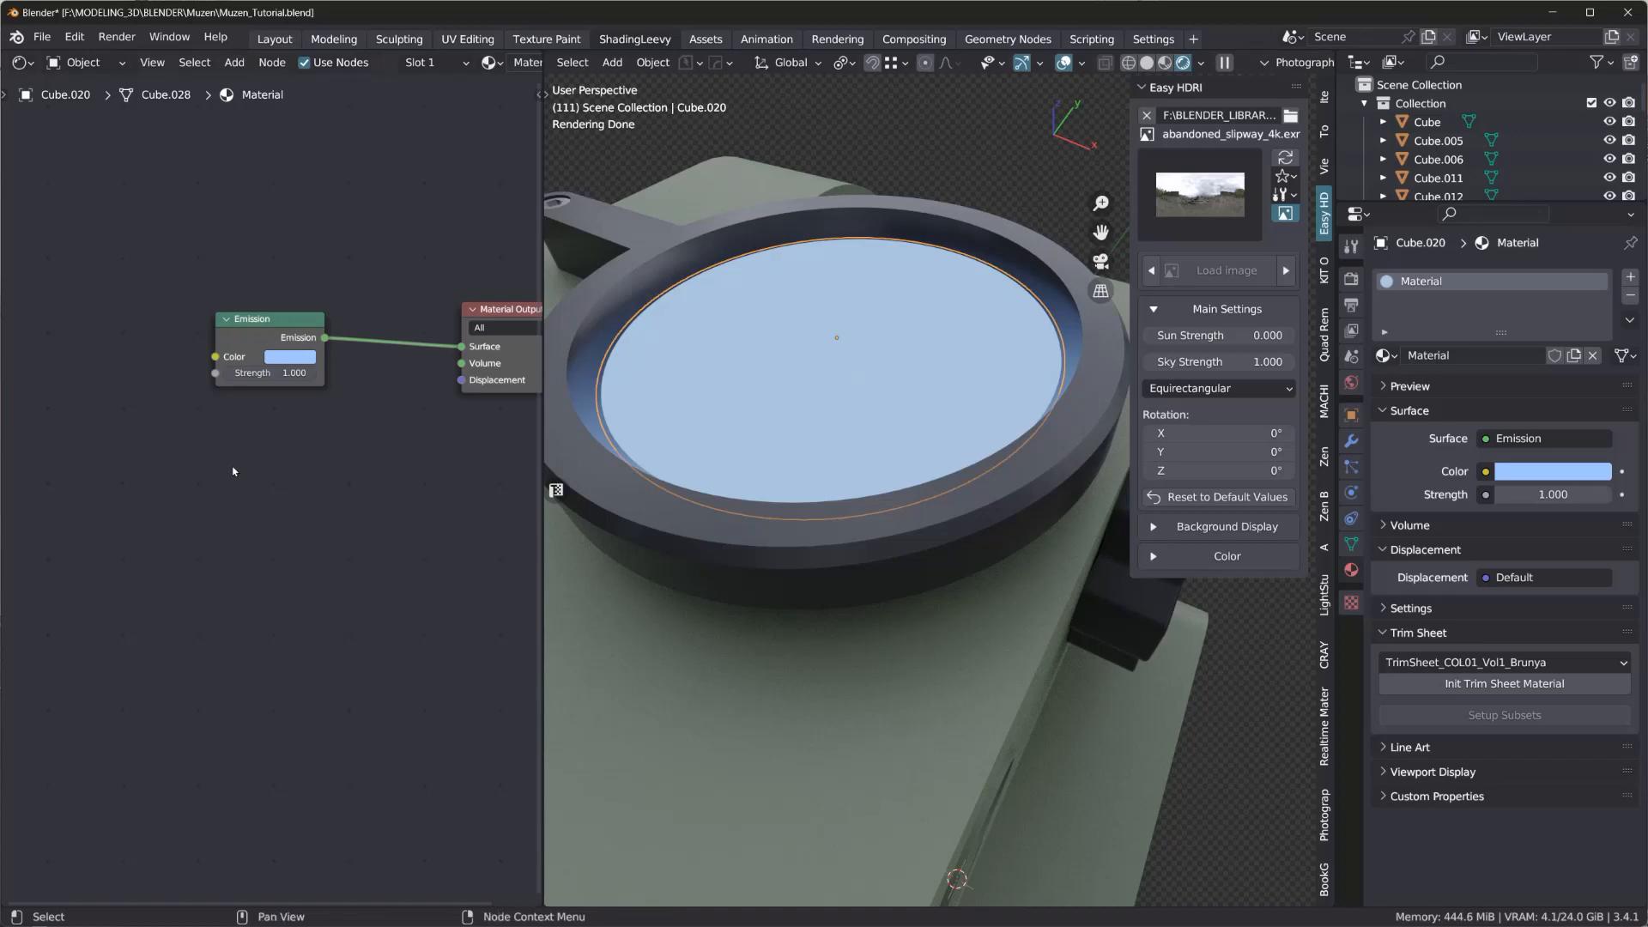
pyautogui.click(264, 374)
pyautogui.write('5')
pyautogui.press('KP_Enter')
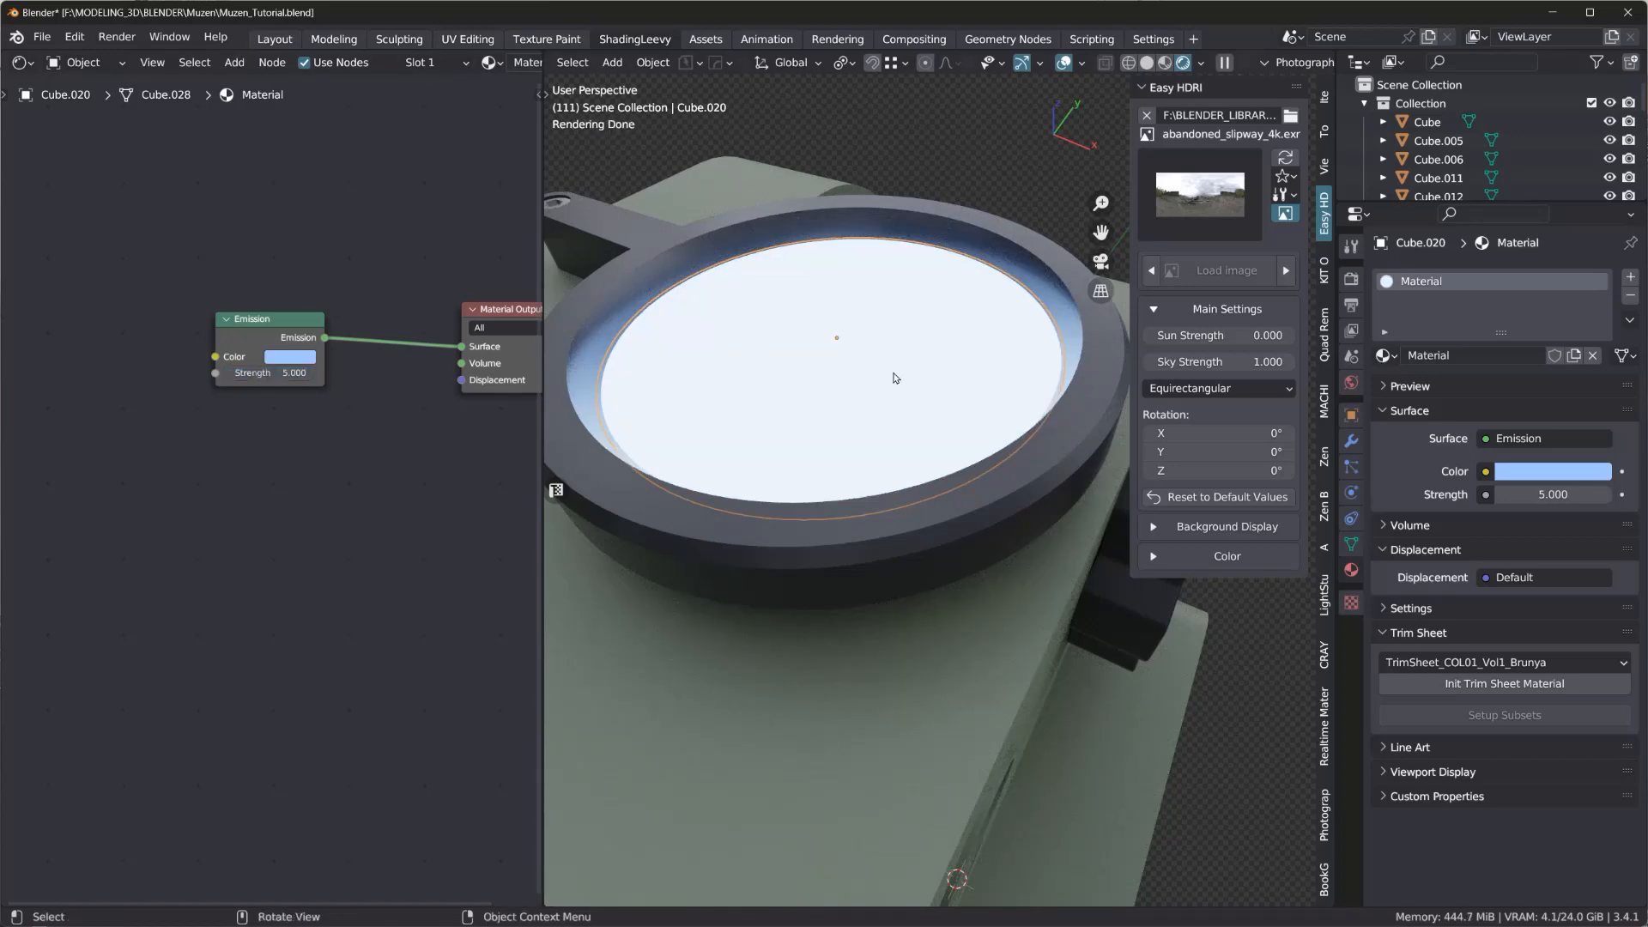
# - View the glowing disc on the whole speaker, switch to the Modeling workspace, and return the disc to Object Mode
pyautogui.scroll(-5, 920, 374)
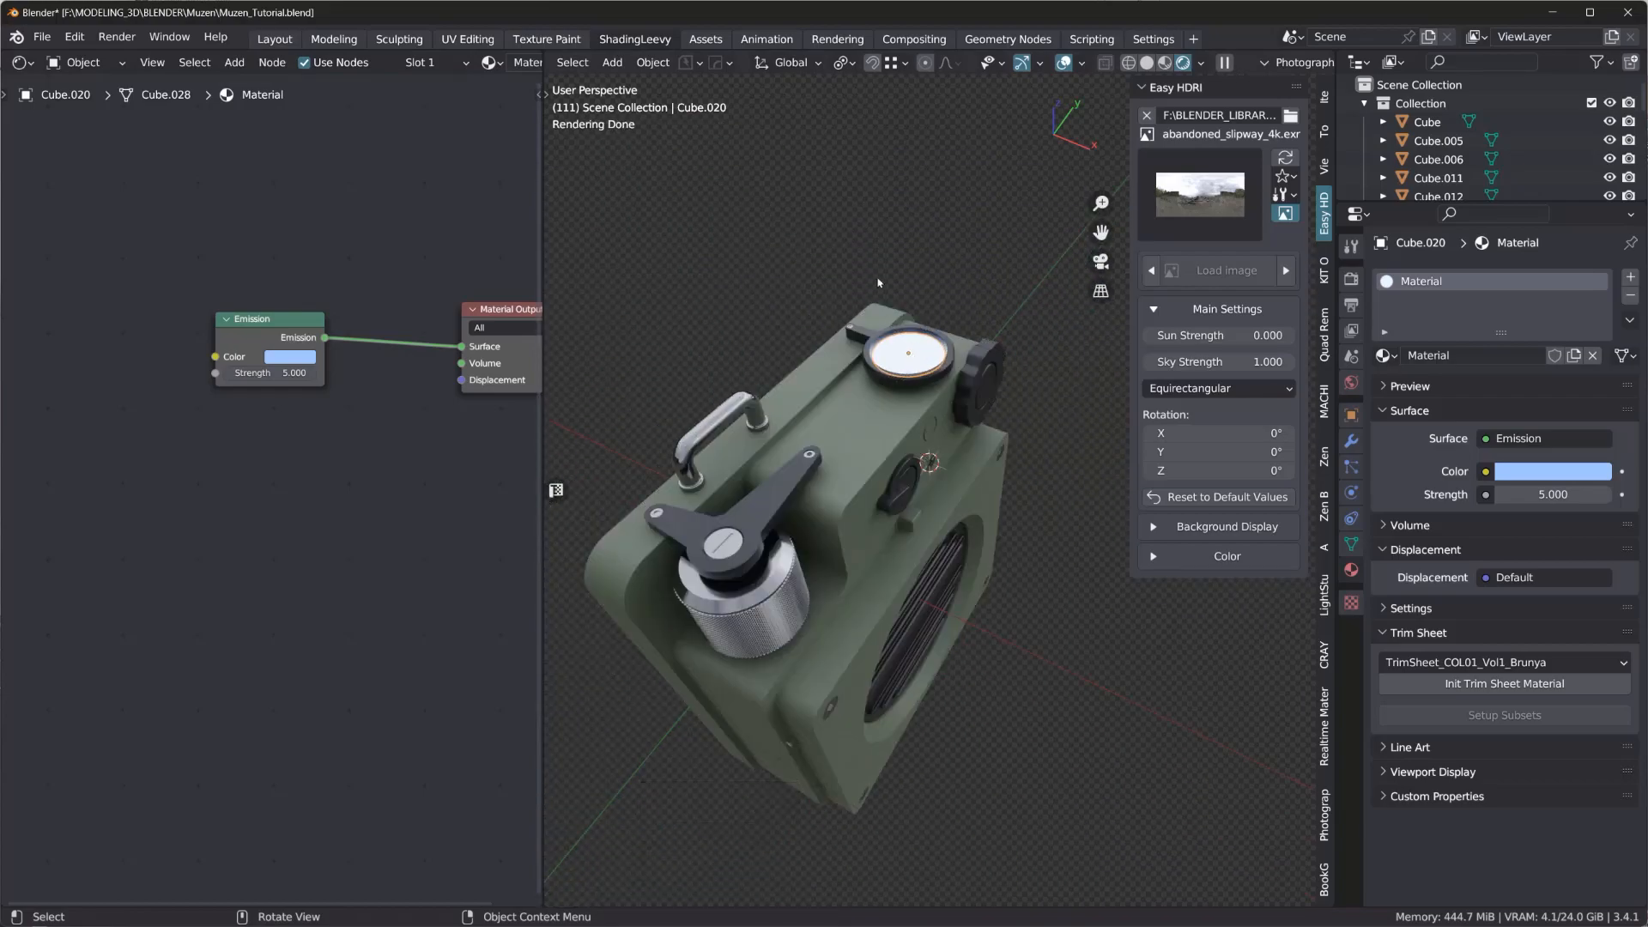
pyautogui.moveTo(910, 178); pyautogui.dragTo(919, 198, button='middle')
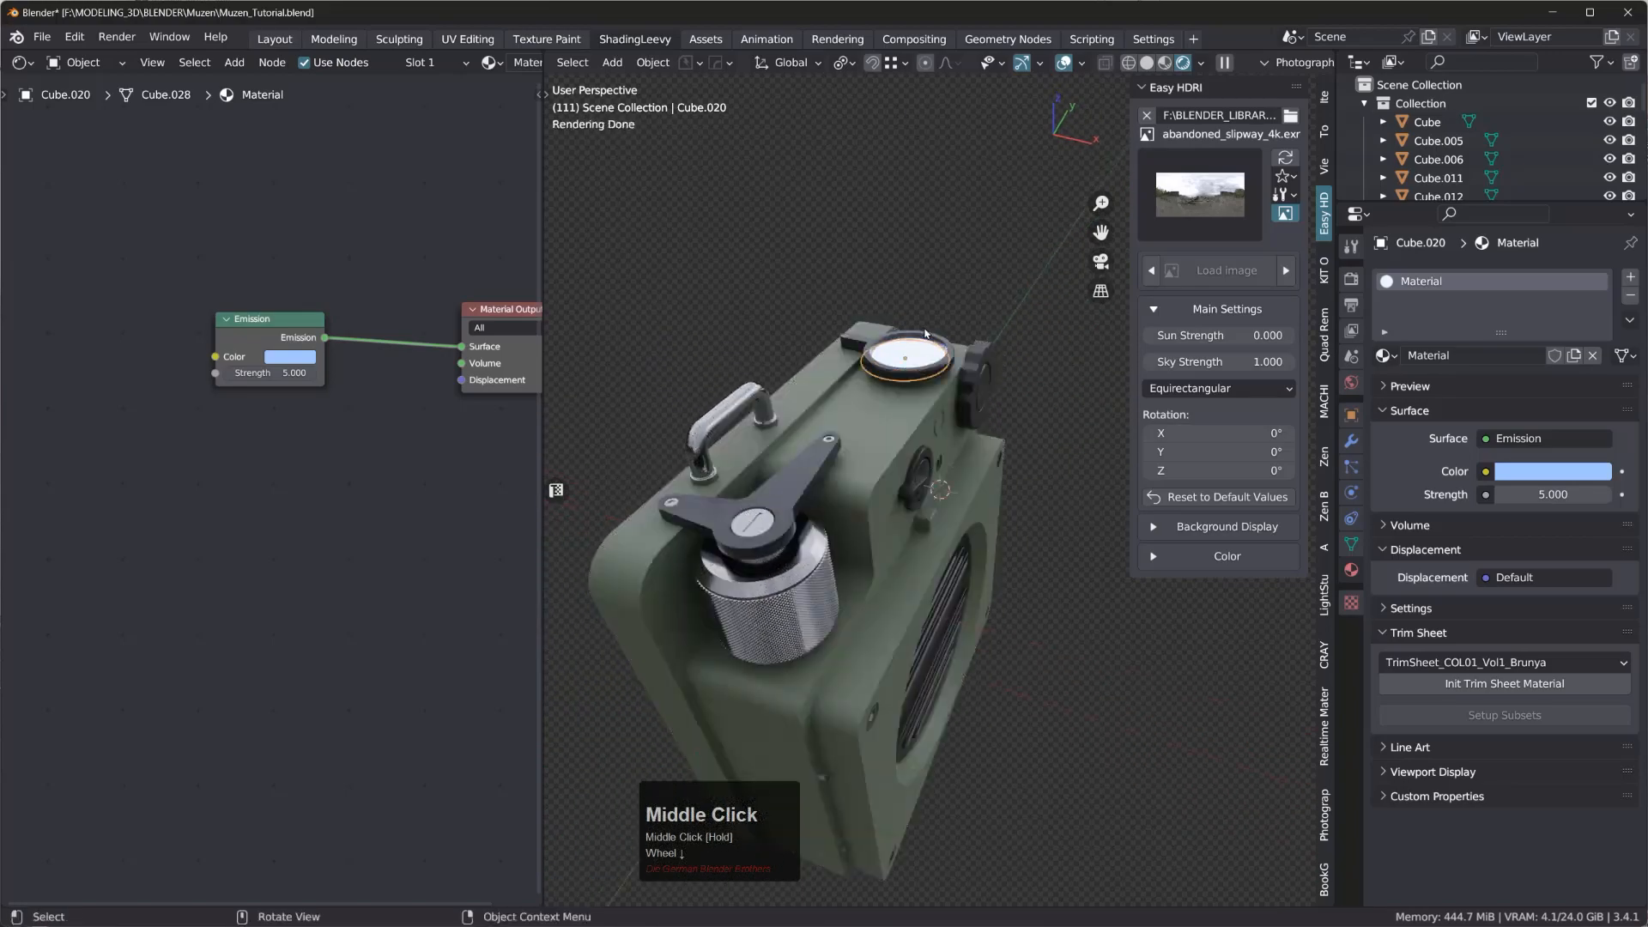
pyautogui.scroll(4, 878, 418)
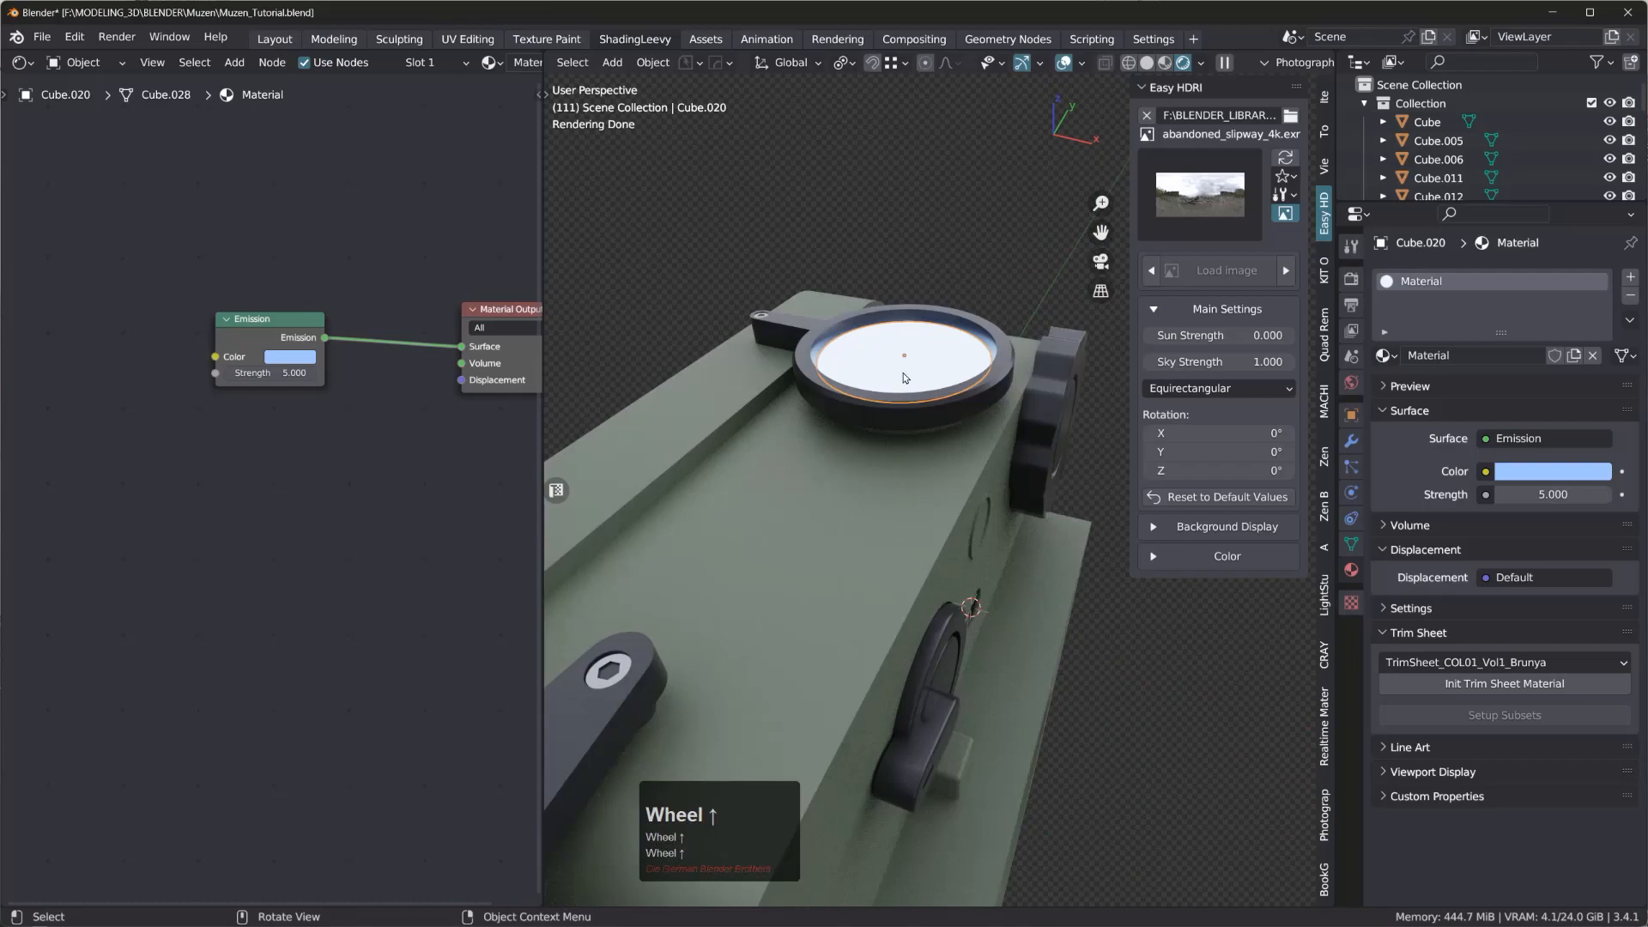
pyautogui.scroll(-5, 906, 386)
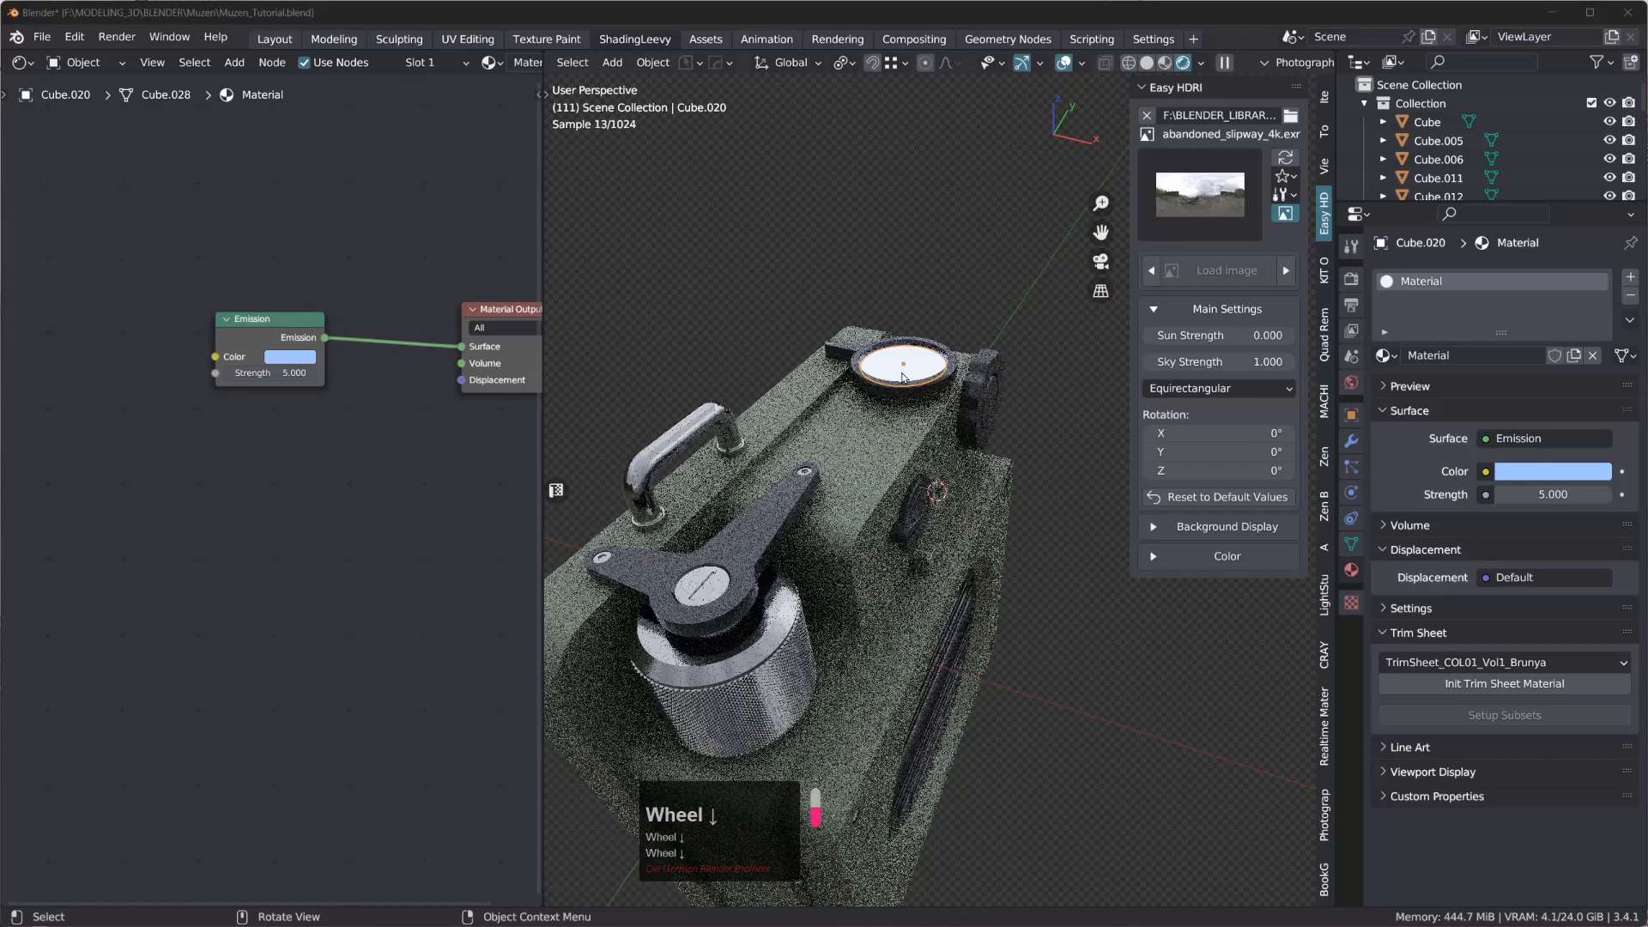
pyautogui.moveTo(908, 401)
pyautogui.mouseDown(button='middle')
pyautogui.moveTo(867, 403)
pyautogui.moveTo(888, 401)
pyautogui.mouseUp(button='middle')
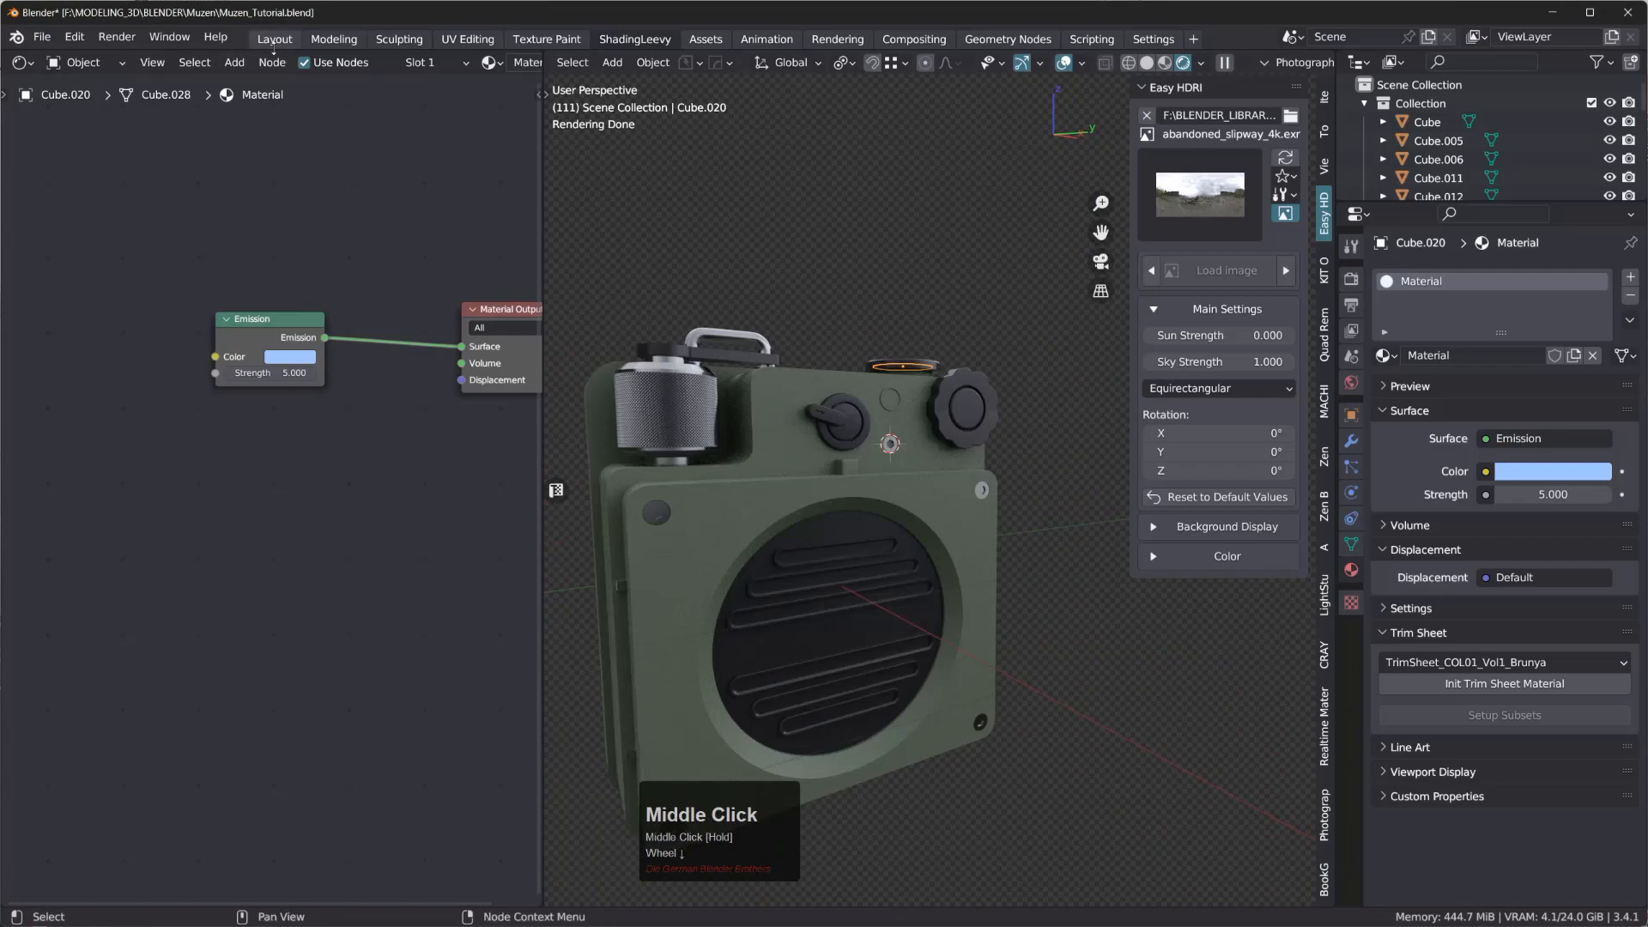
pyautogui.click(344, 41)
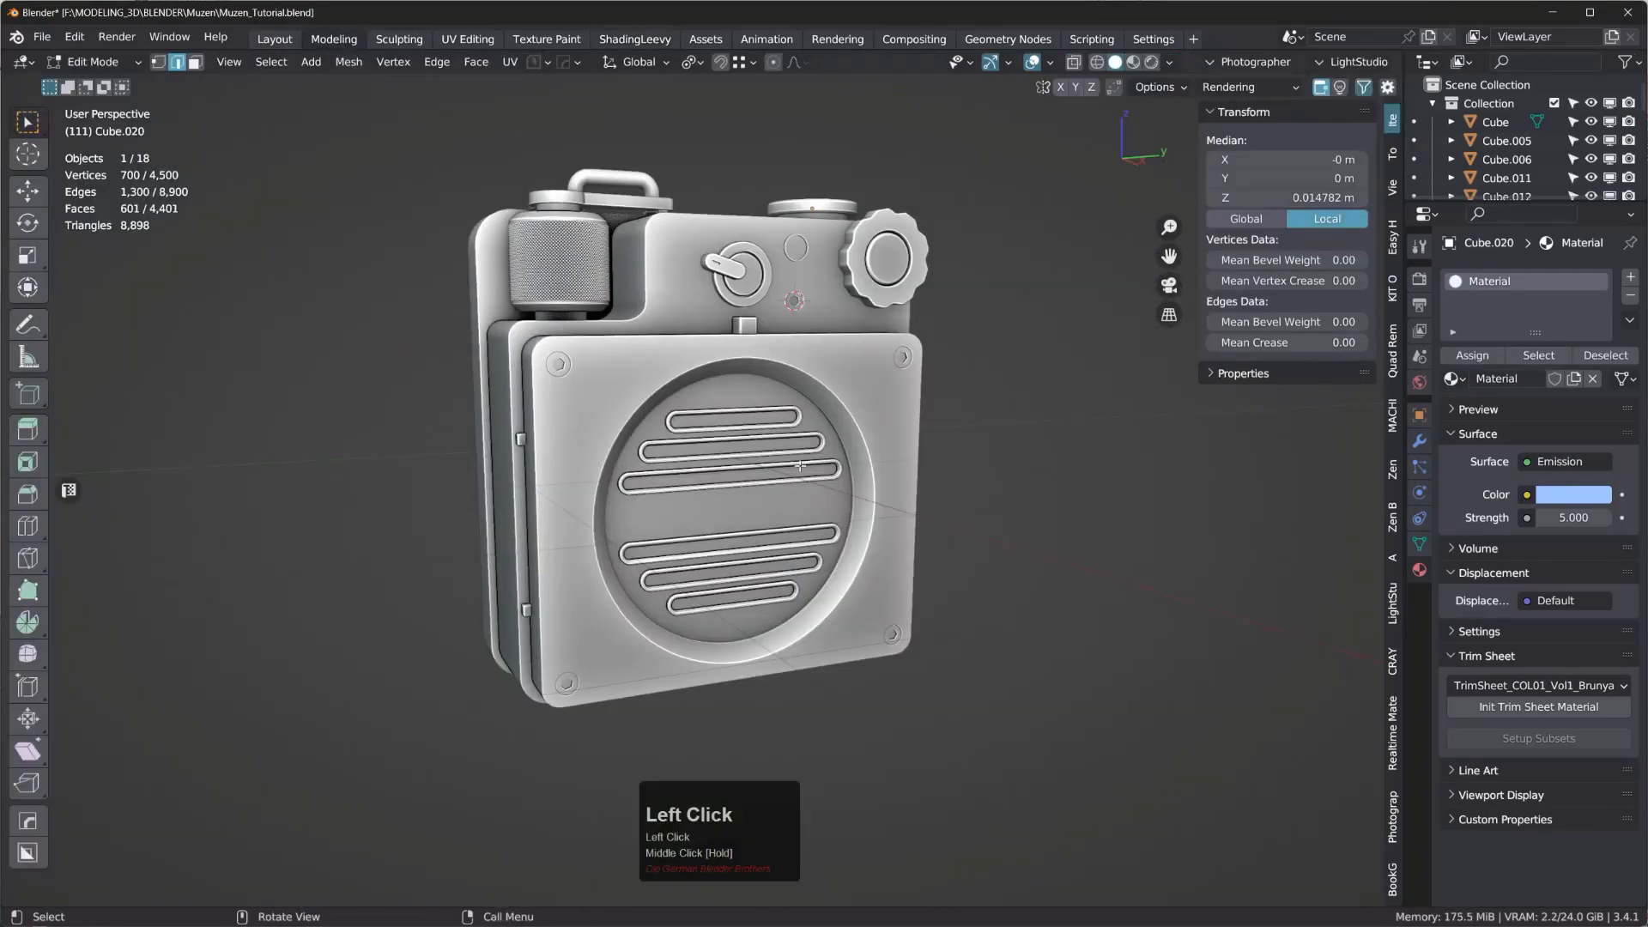
pyautogui.moveTo(800, 466); pyautogui.dragTo(811, 471, button='middle')
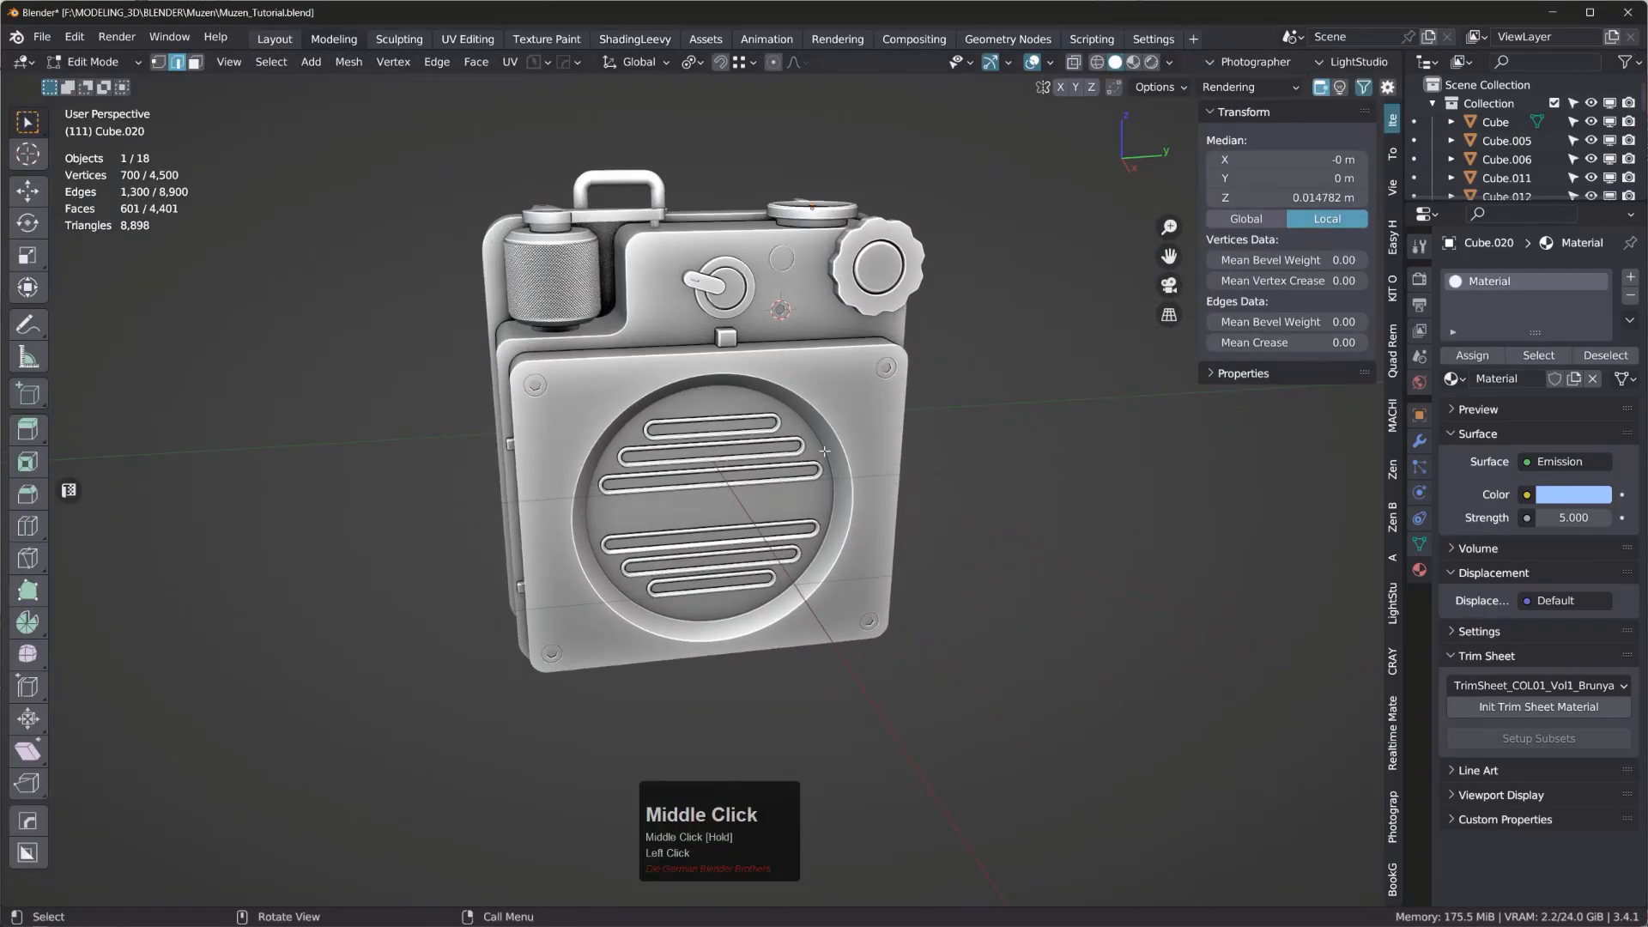
pyautogui.press('Tab')
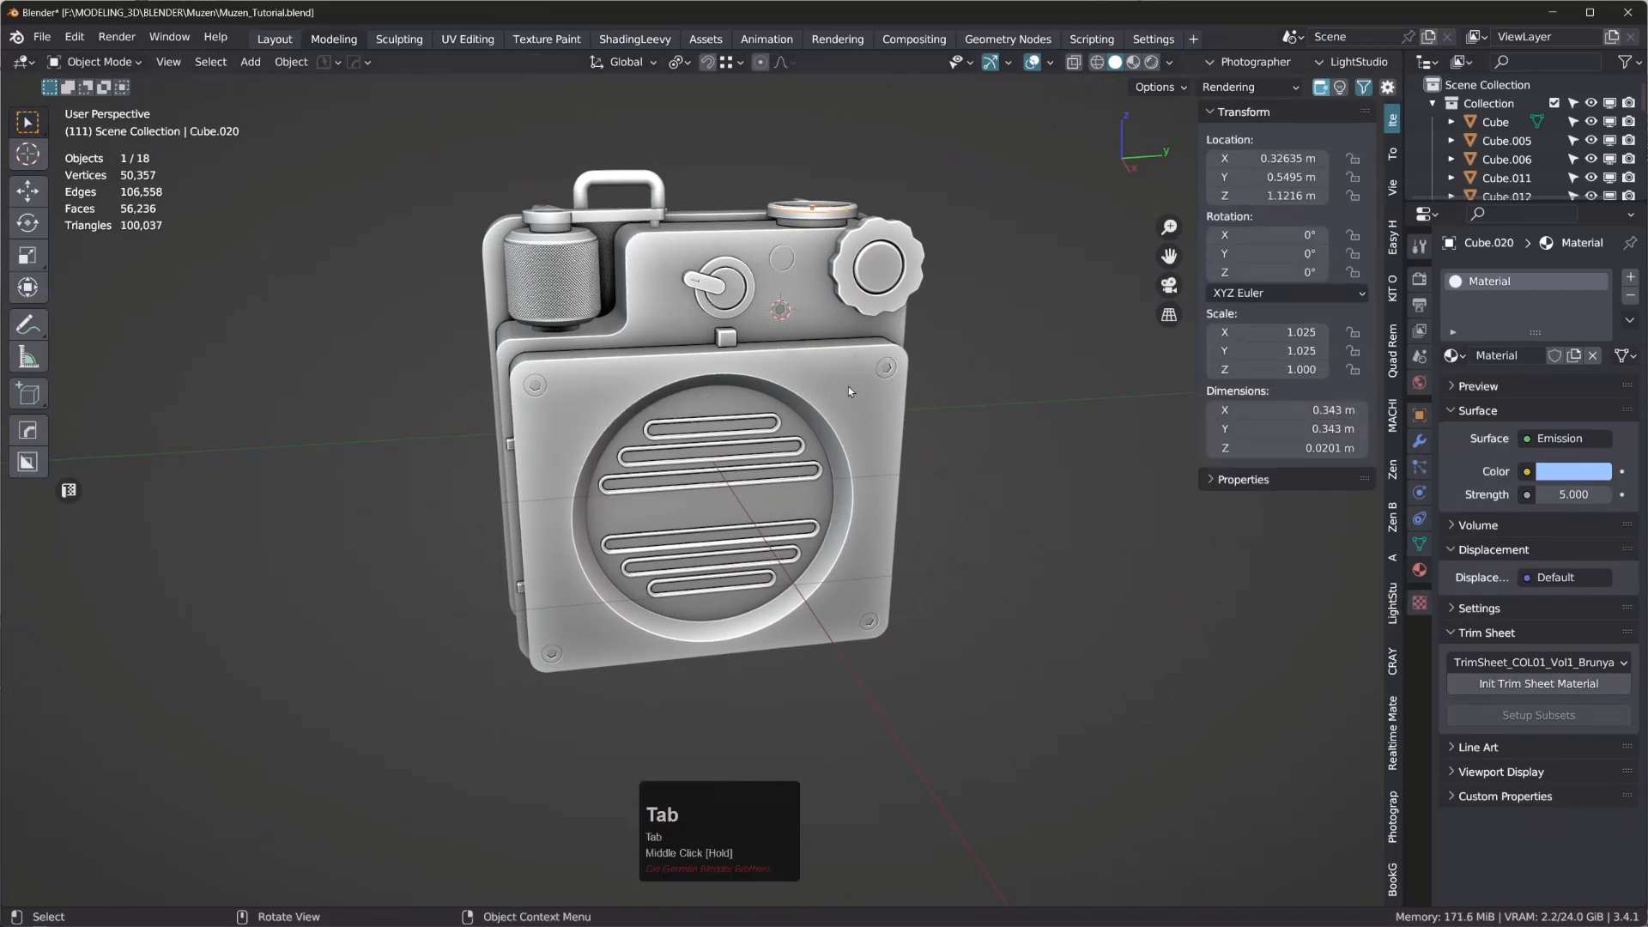
pyautogui.moveTo(751, 444); pyautogui.dragTo(767, 410, button='middle')
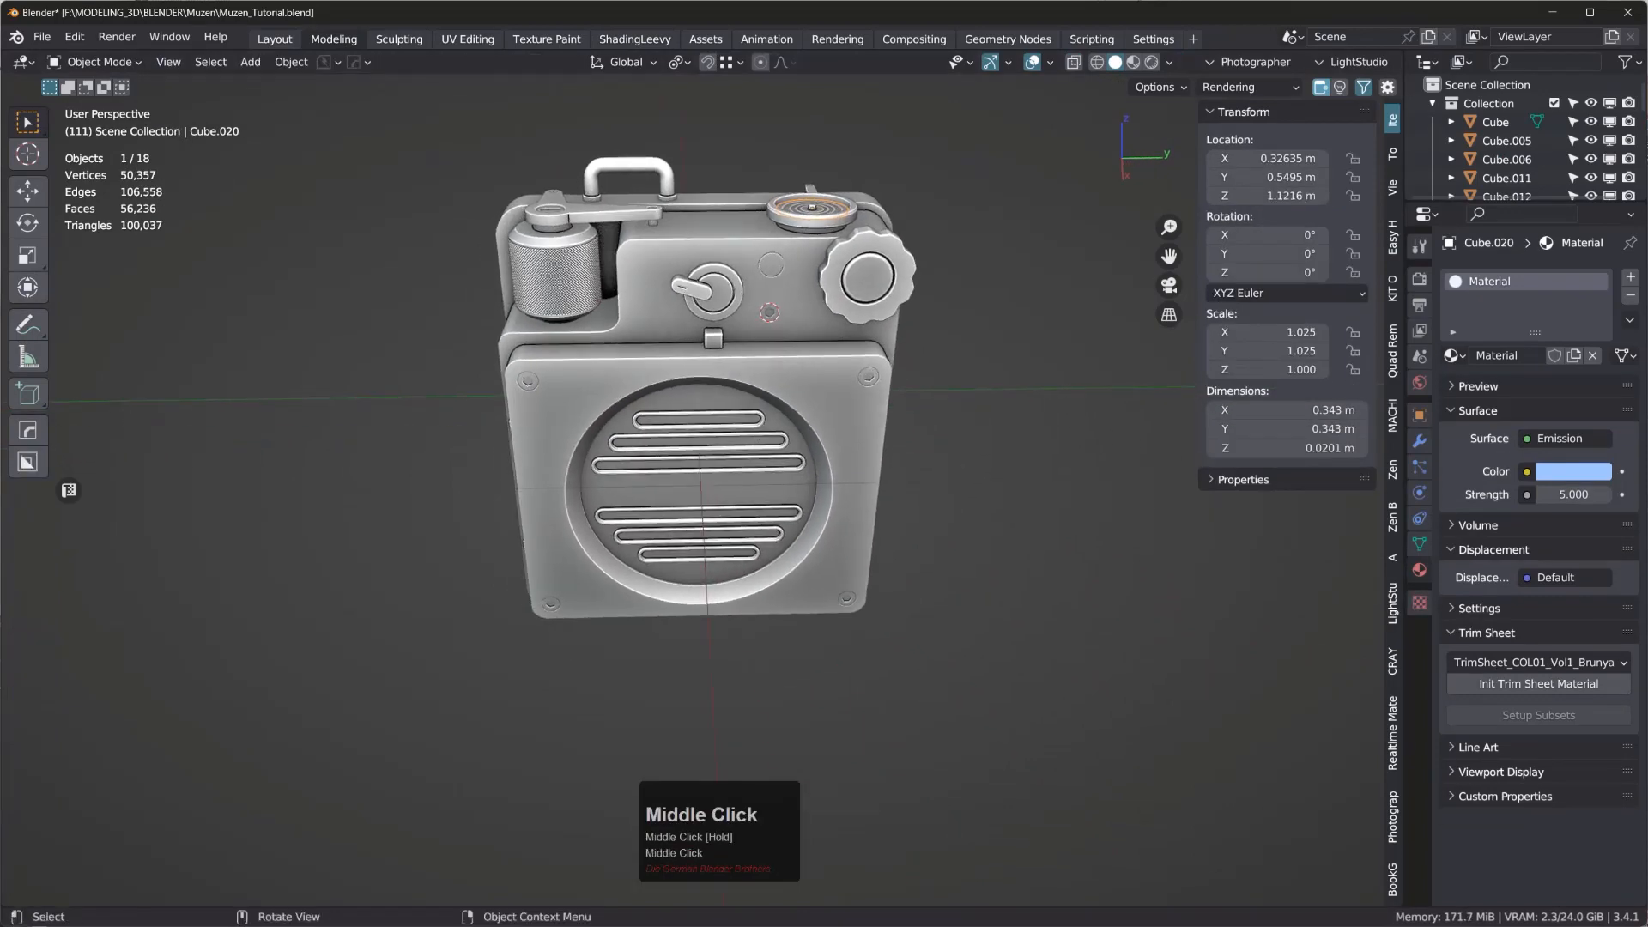
# - Open Photoshop, fit its window to the screen, and minimize it to return to Blender
pyautogui.click(700, 926)
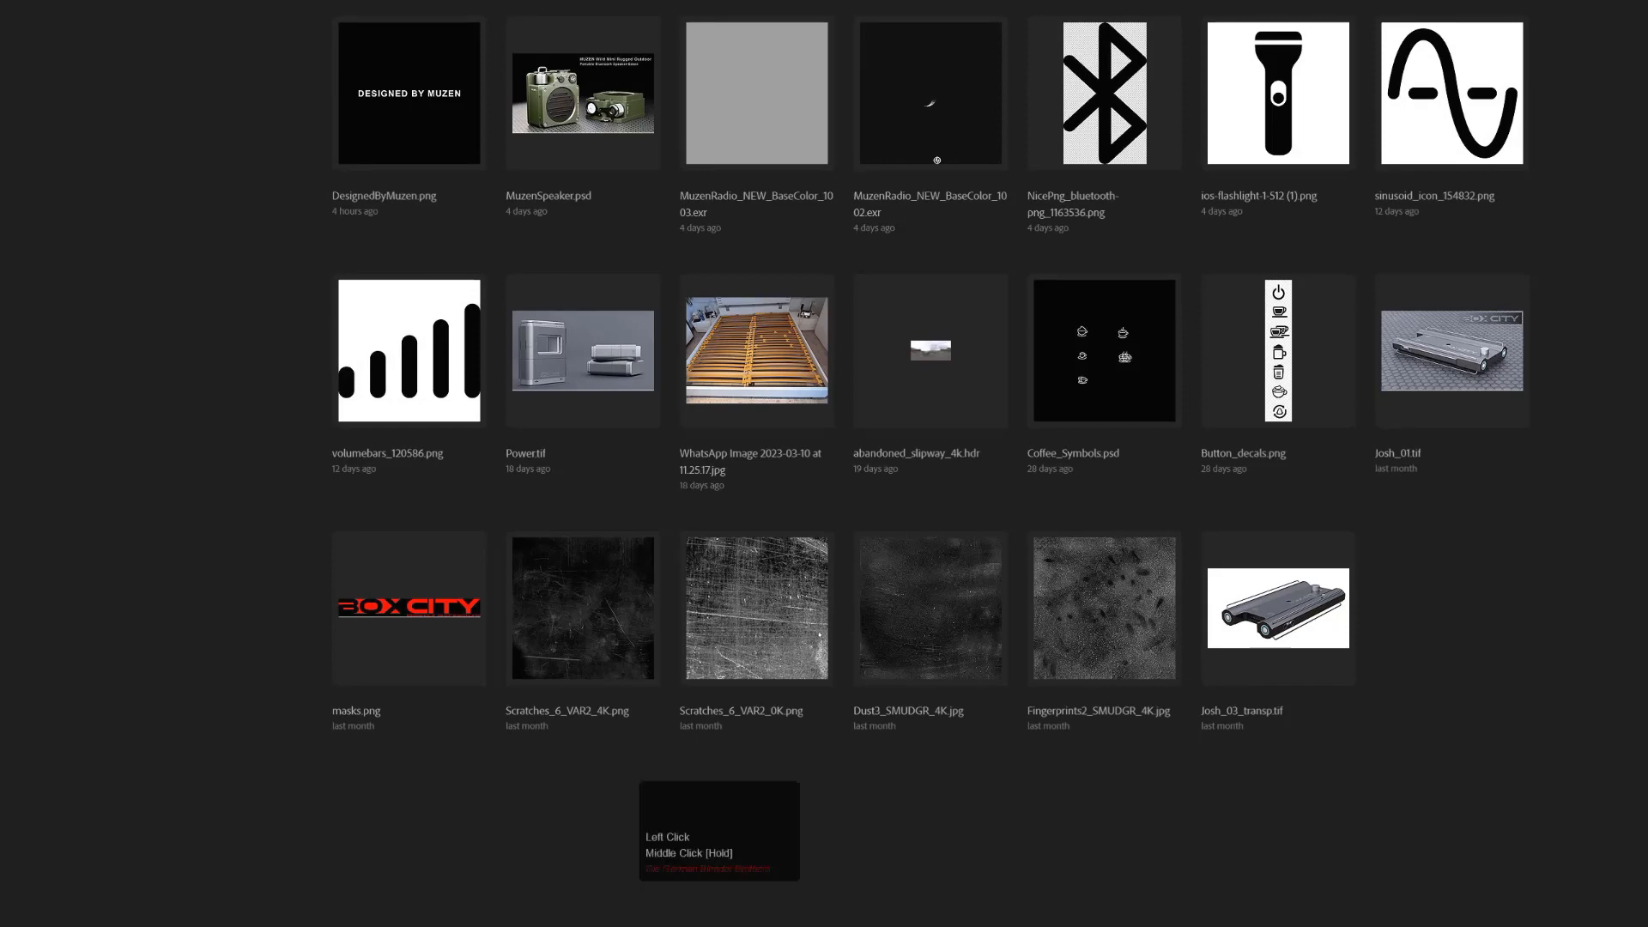
pyautogui.press('super+ctrl+z')
pyautogui.click(582, 93)
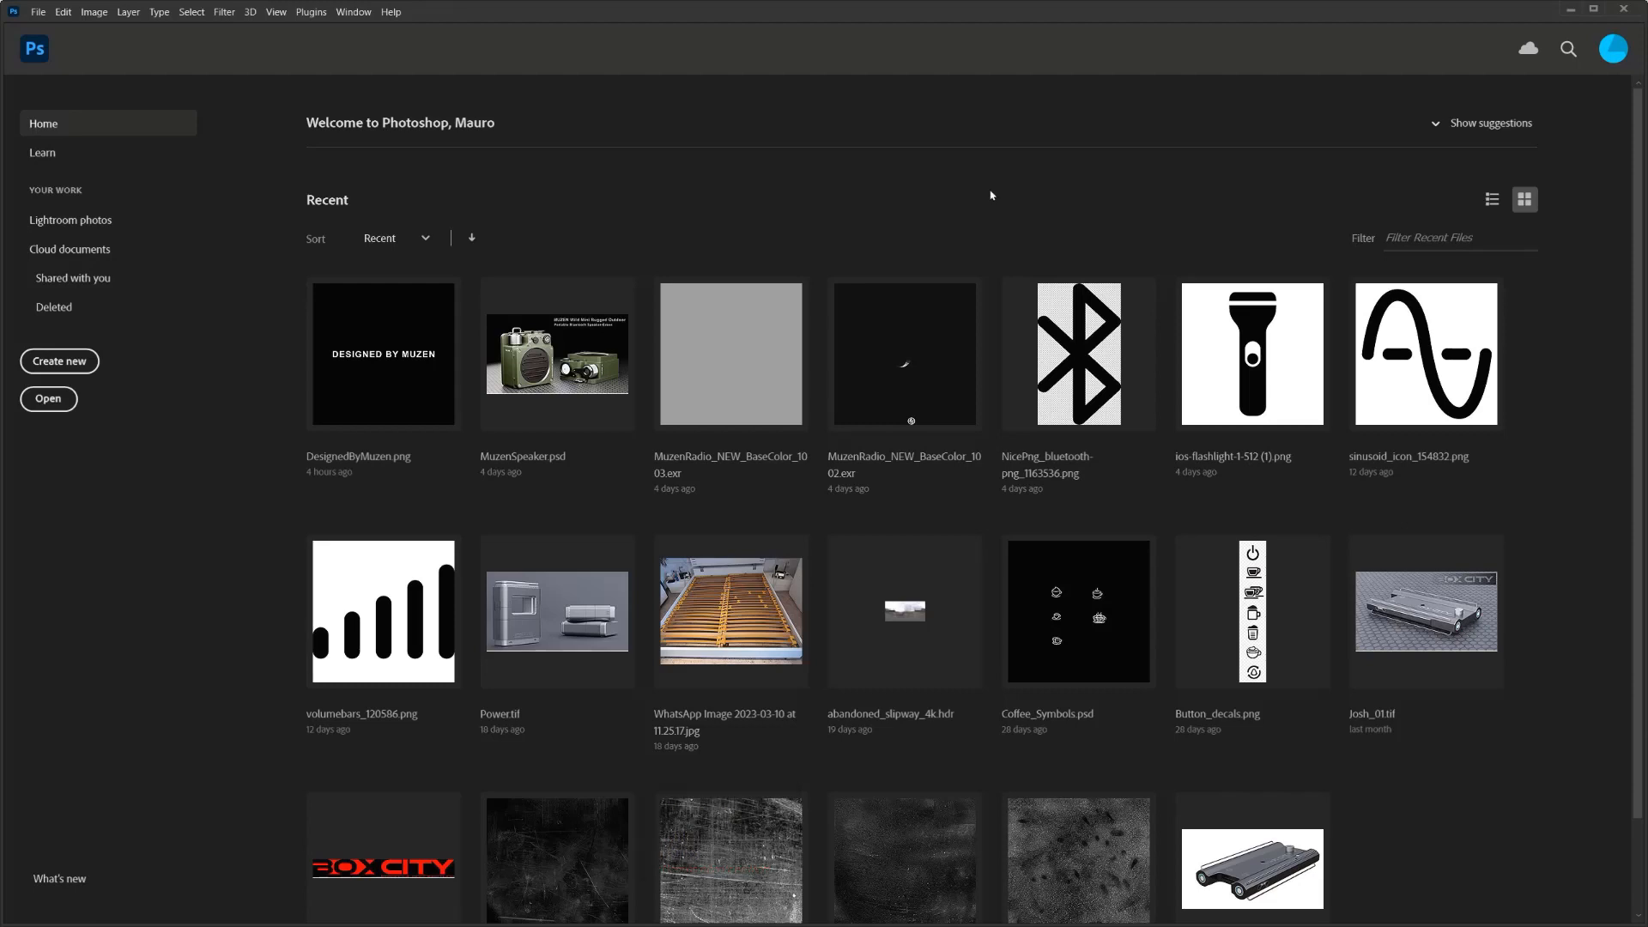
pyautogui.click(1567, 12)
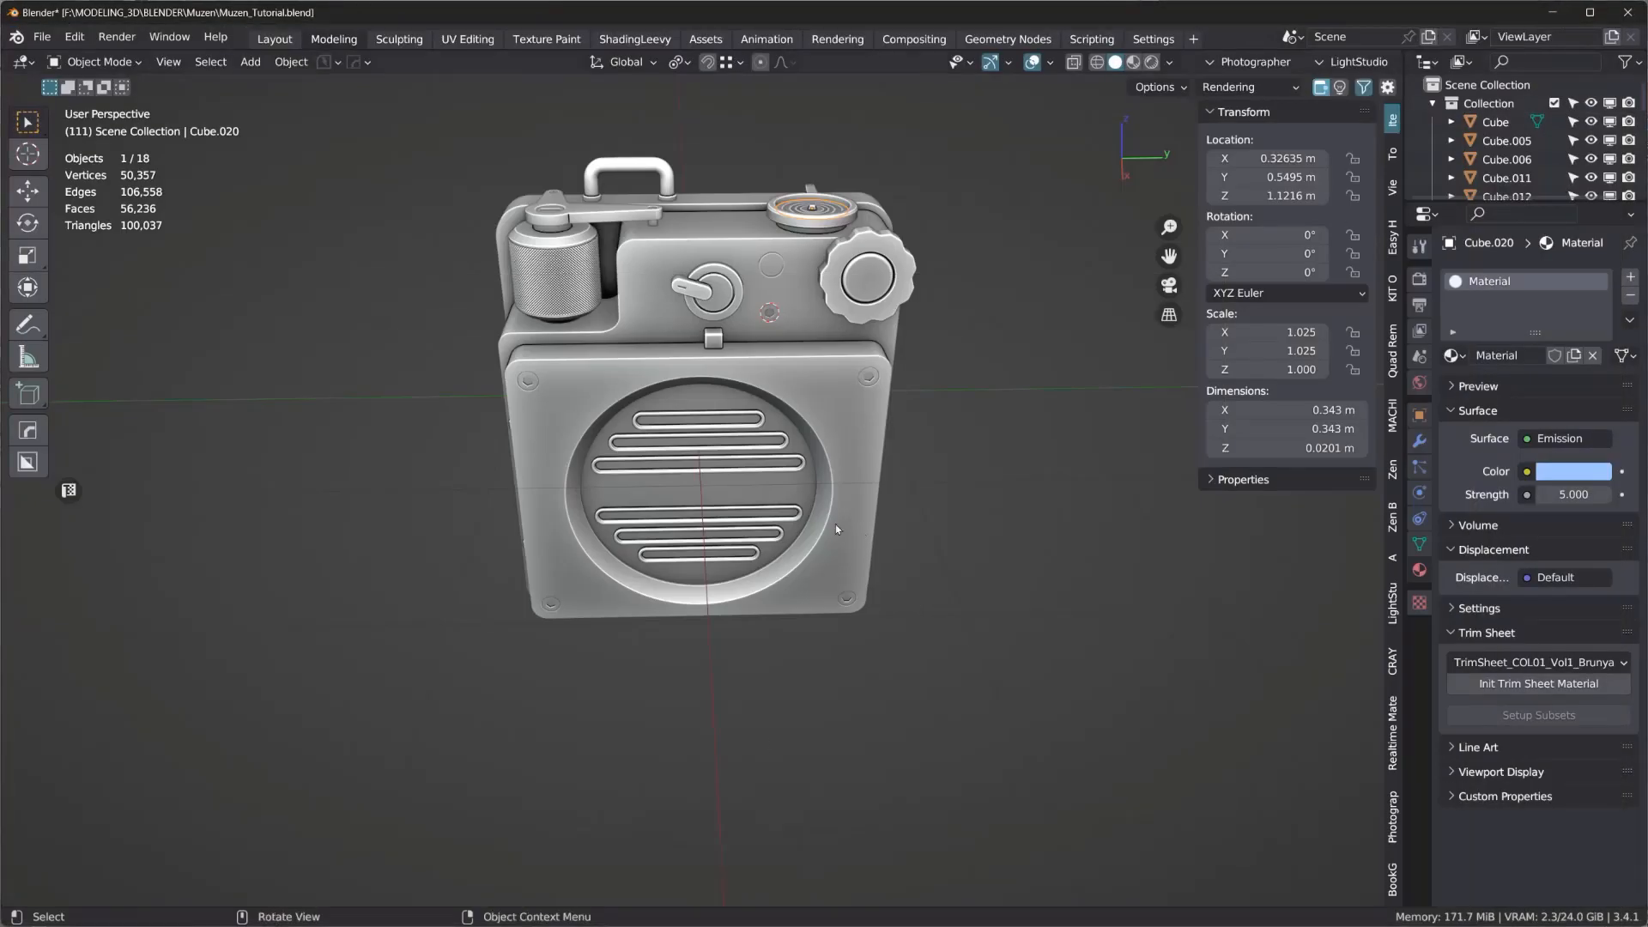
# - Search the add-on preferences for "dec", inspect the Import As Decal add-on's details, and close the preferences
pyautogui.moveTo(849, 514); pyautogui.dragTo(913, 493, button='middle')
pyautogui.moveTo(920, 444); pyautogui.dragTo(919, 444, button='middle')
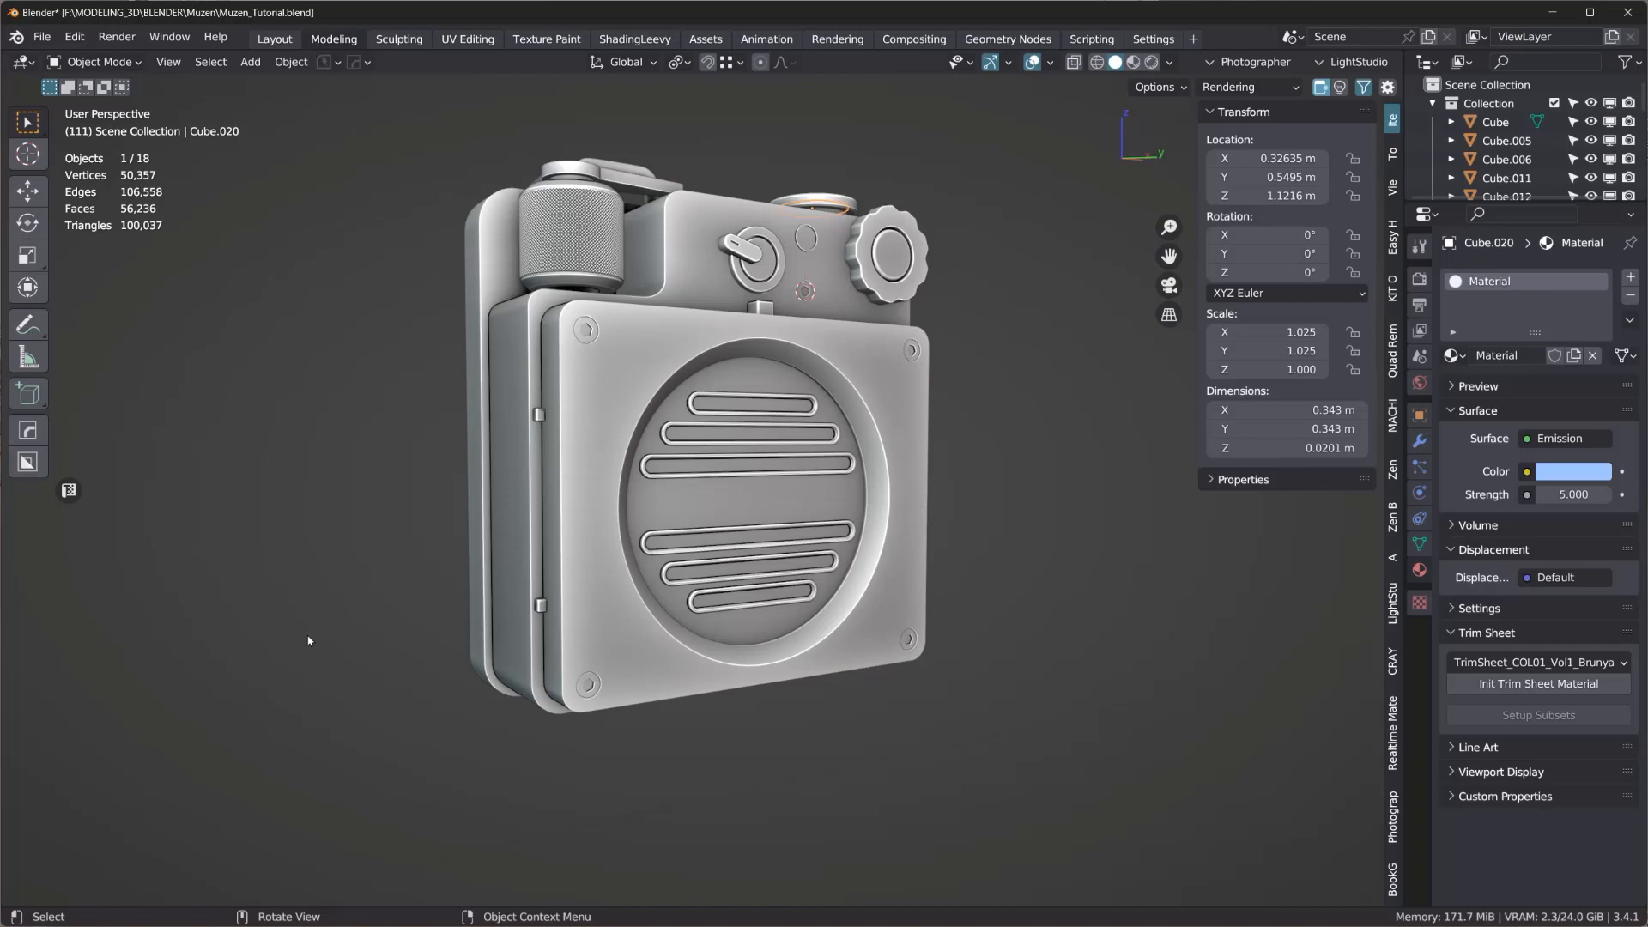
pyautogui.click(75, 36)
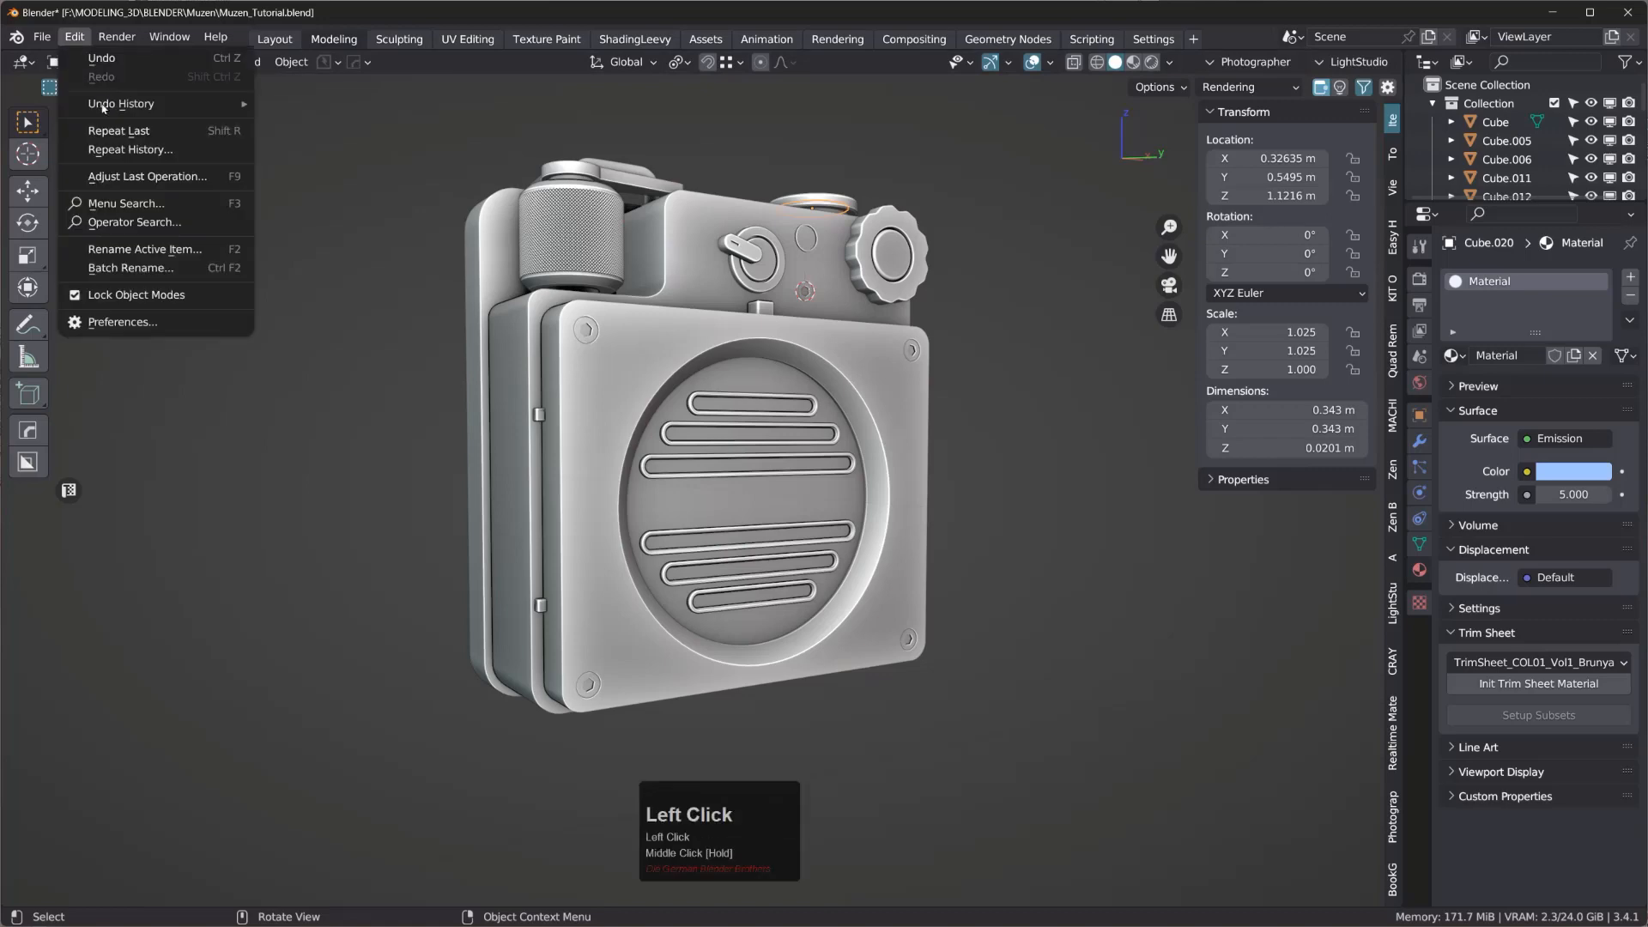
pyautogui.click(142, 326)
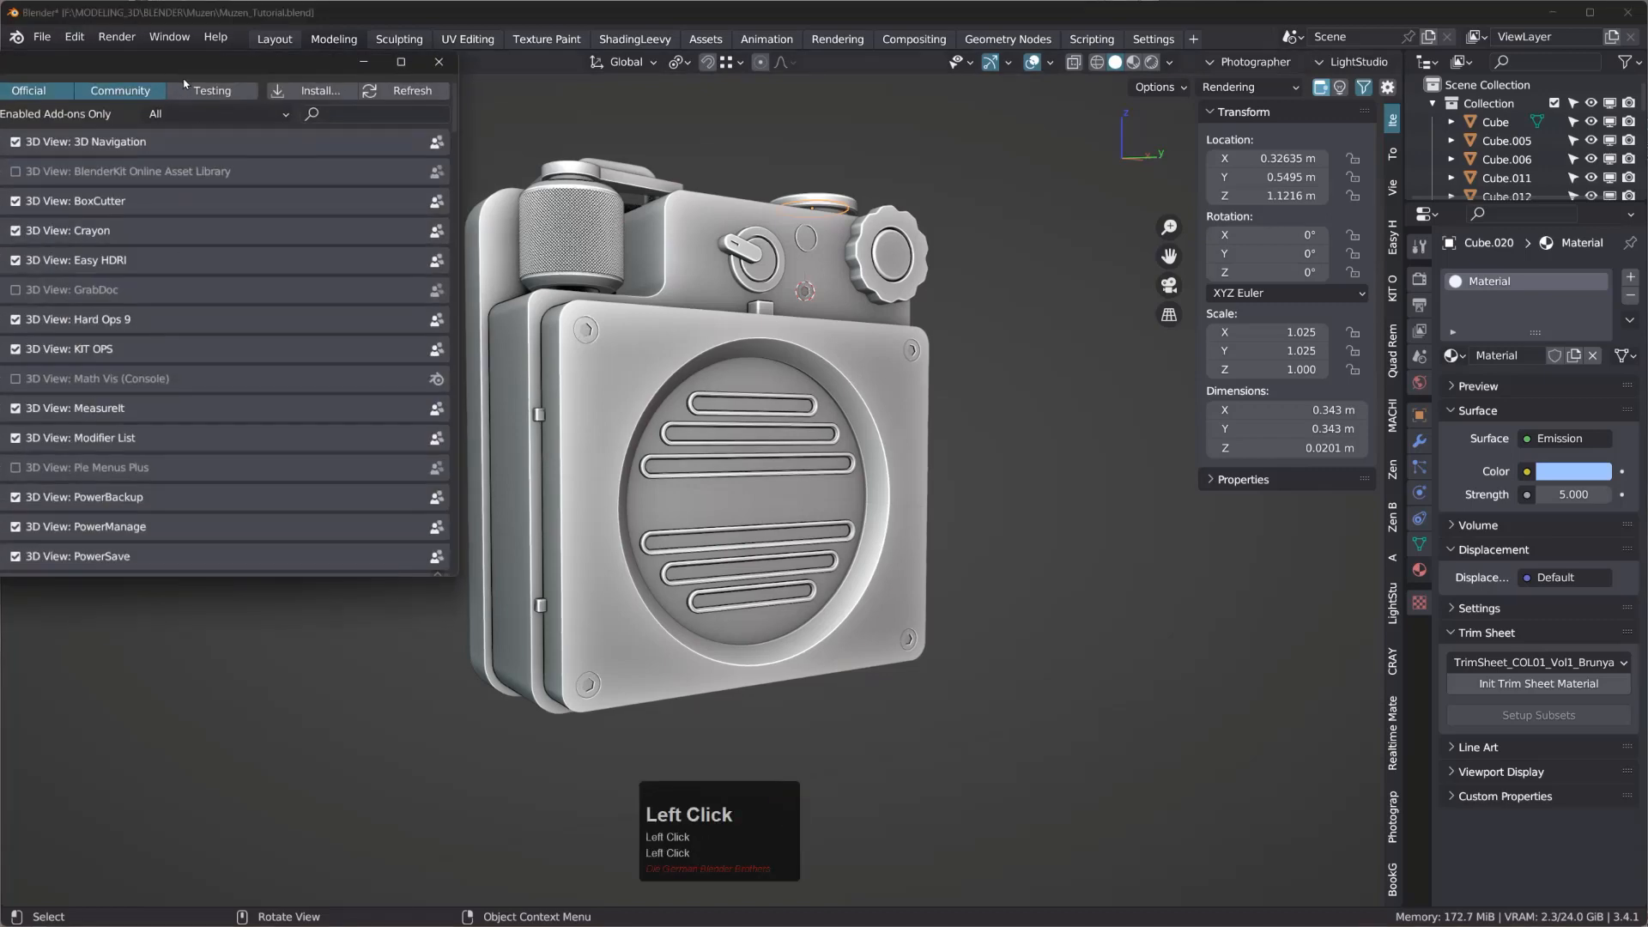
pyautogui.moveTo(180, 68); pyautogui.dragTo(673, 91)
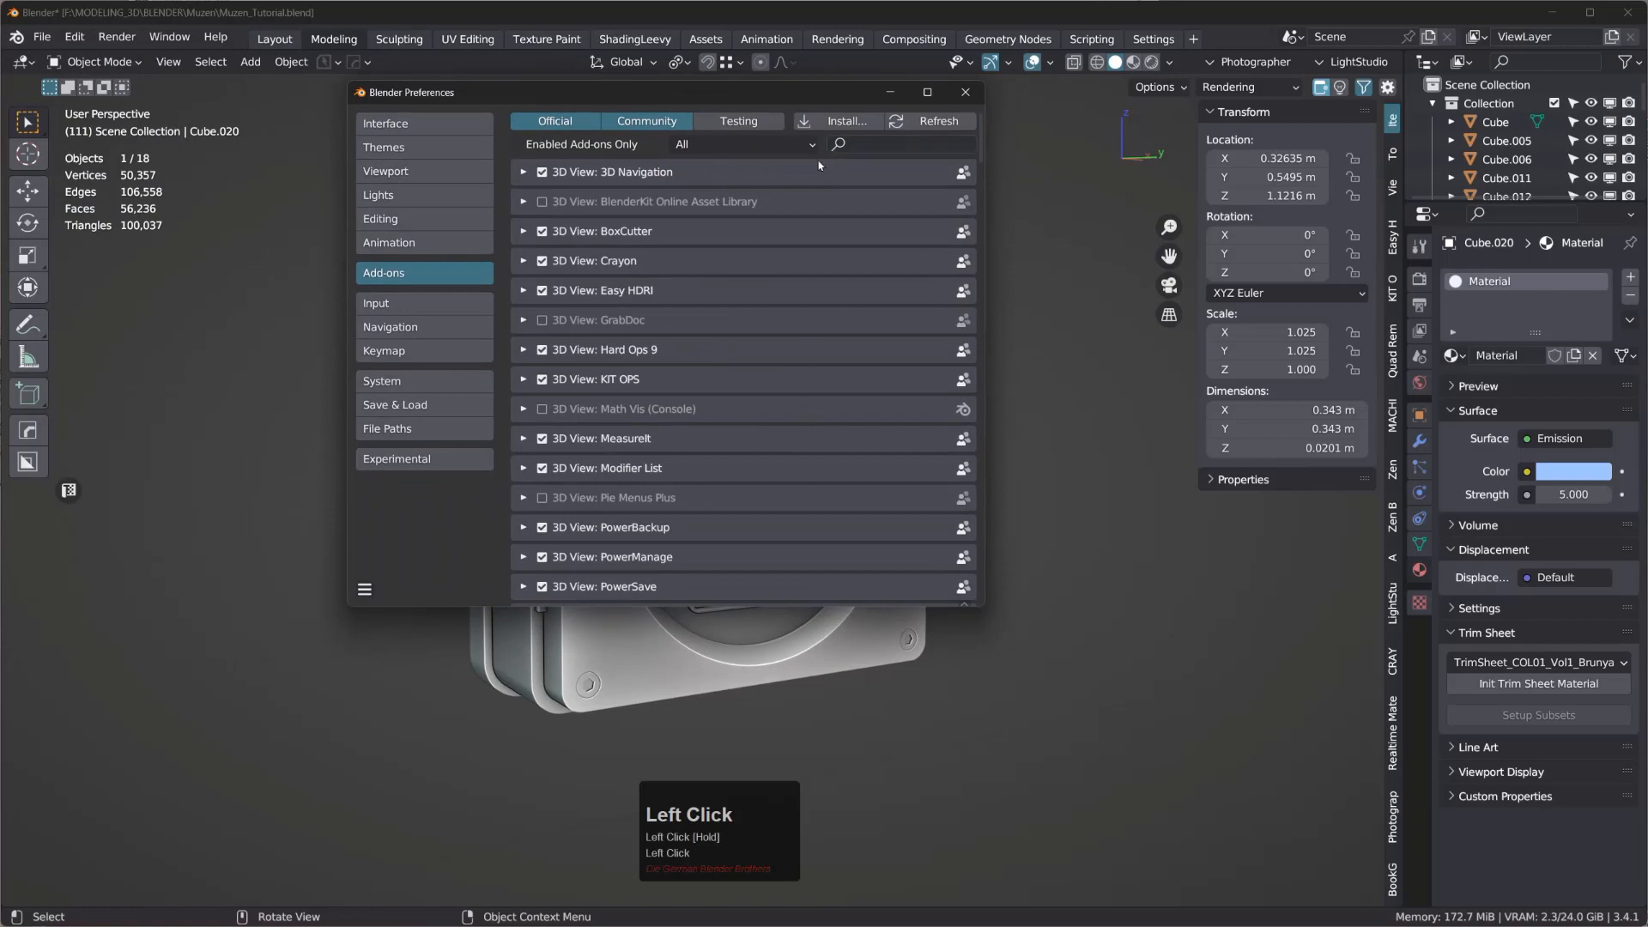
pyautogui.click(864, 145)
pyautogui.write('dec')
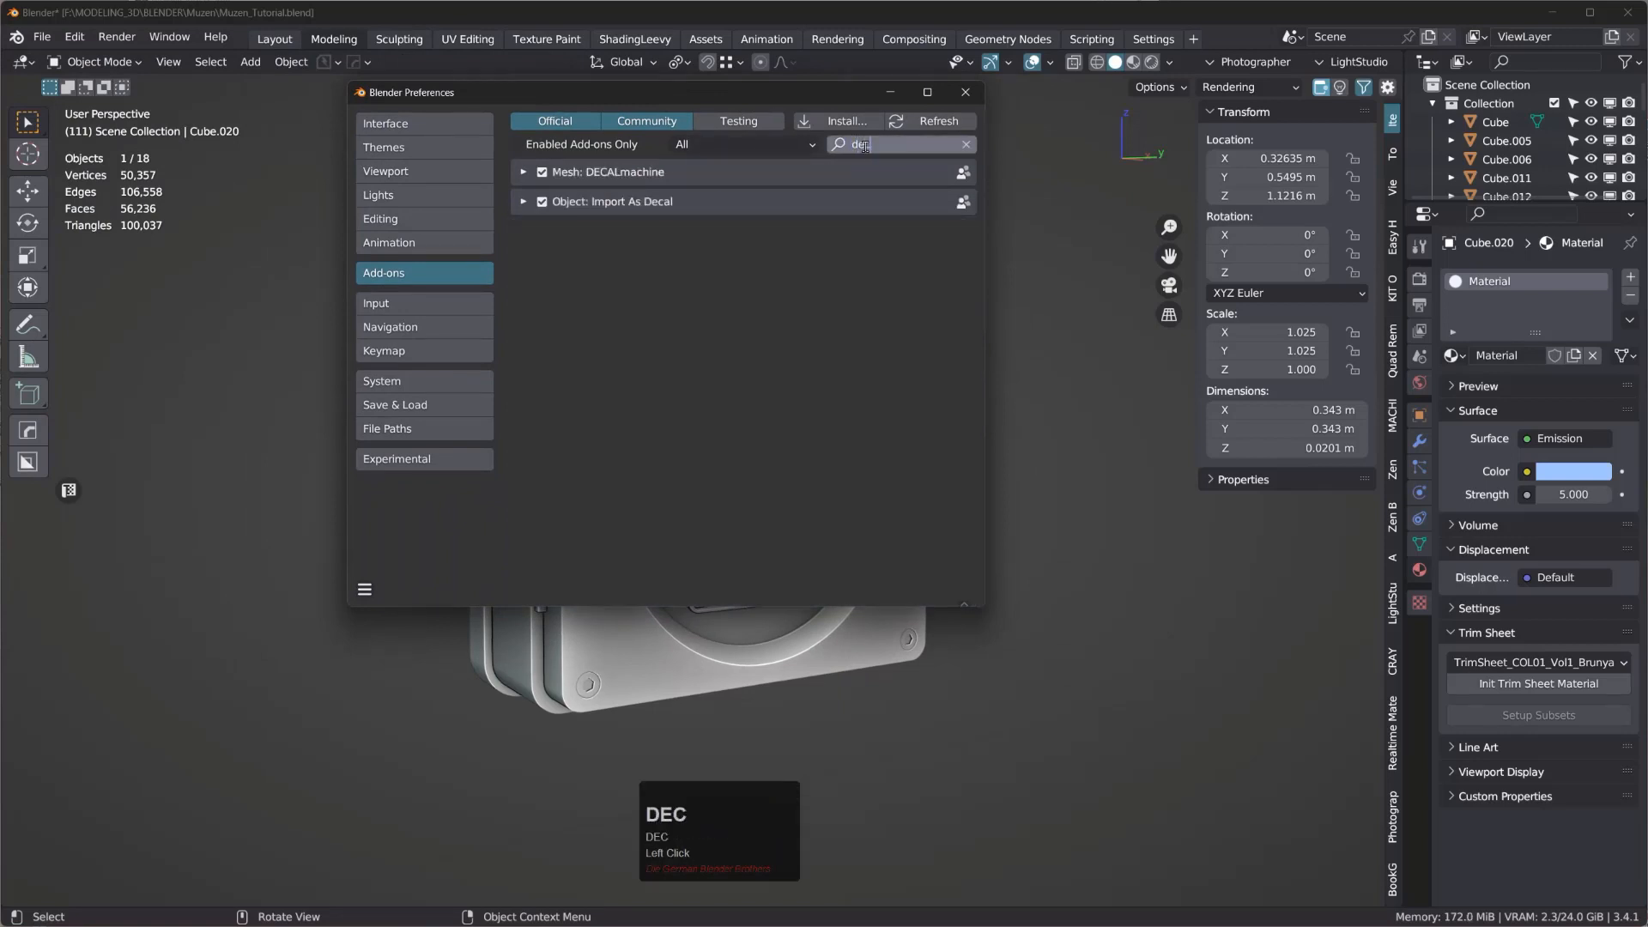
pyautogui.click(521, 196)
pyautogui.click(522, 201)
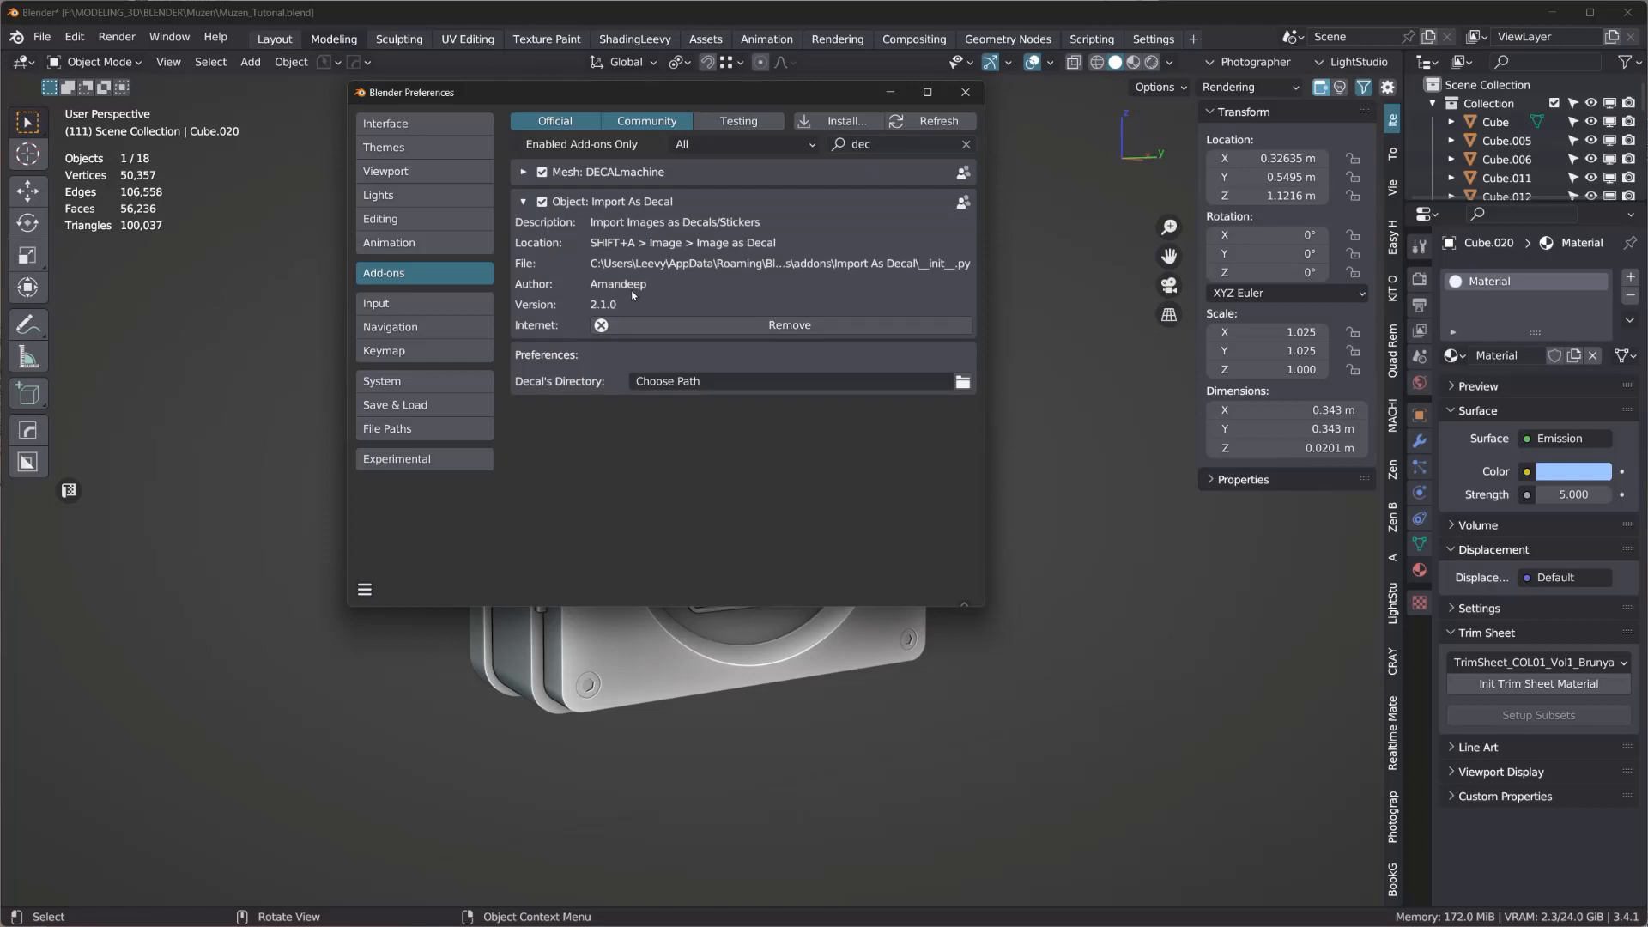
pyautogui.click(967, 92)
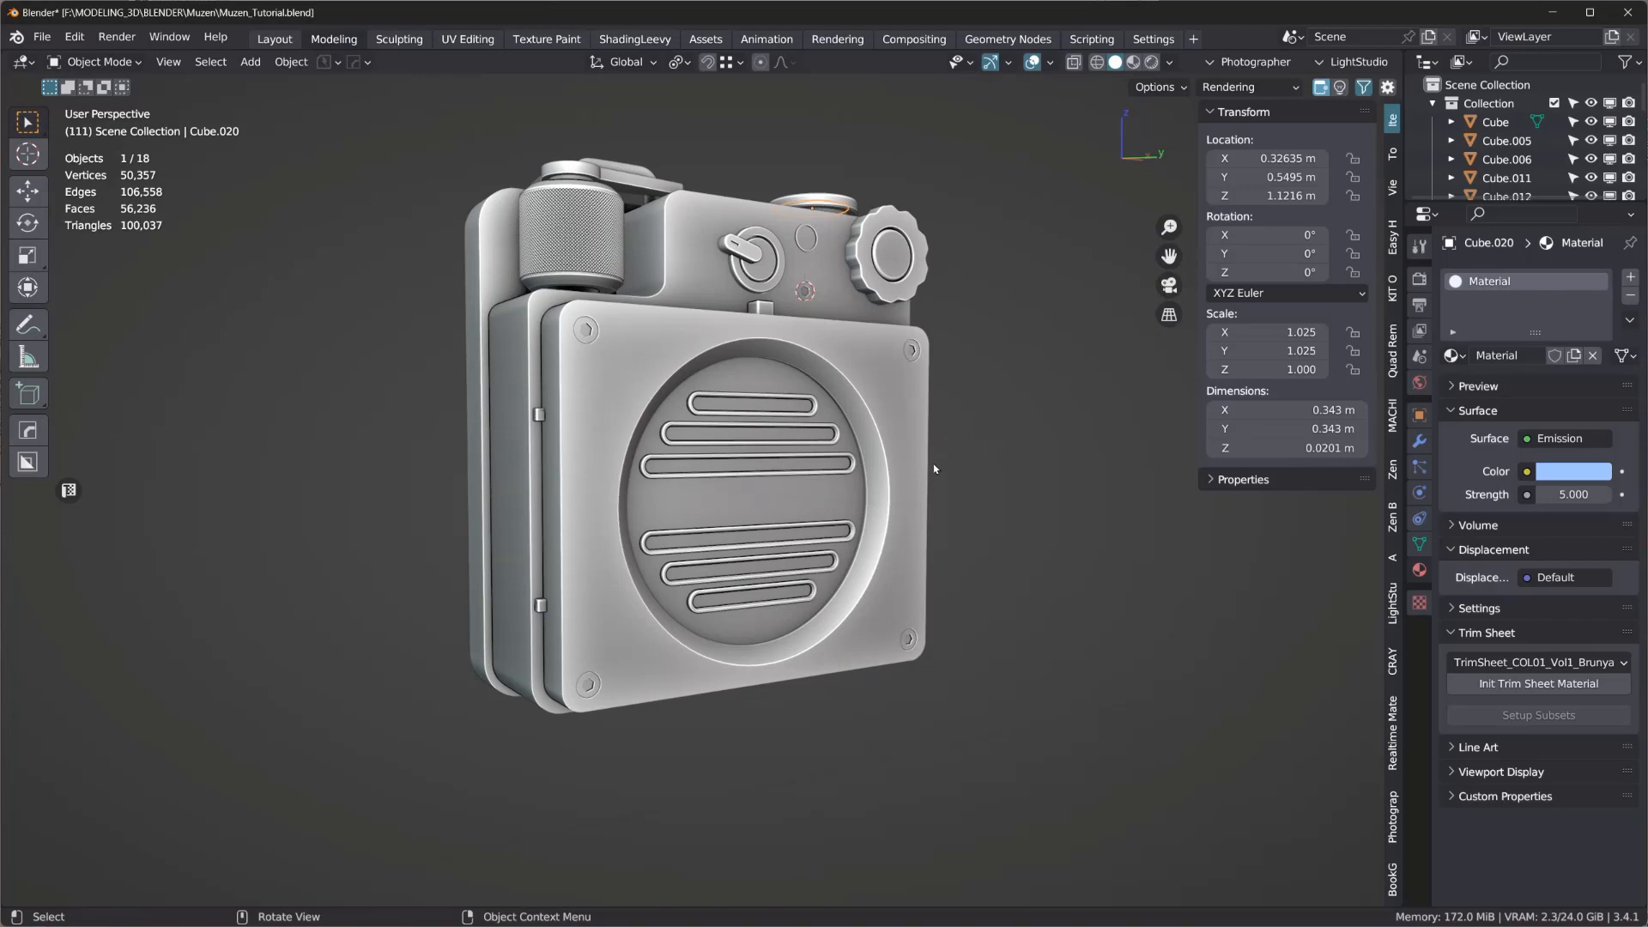
# - Switch to Photoshop and create a new document from the recent 766 x 104 px, 72 ppi preset
pyautogui.moveTo(938, 471)
pyautogui.mouseDown(button='middle')
pyautogui.moveTo(819, 501)
pyautogui.moveTo(855, 504)
pyautogui.mouseUp(button='middle')
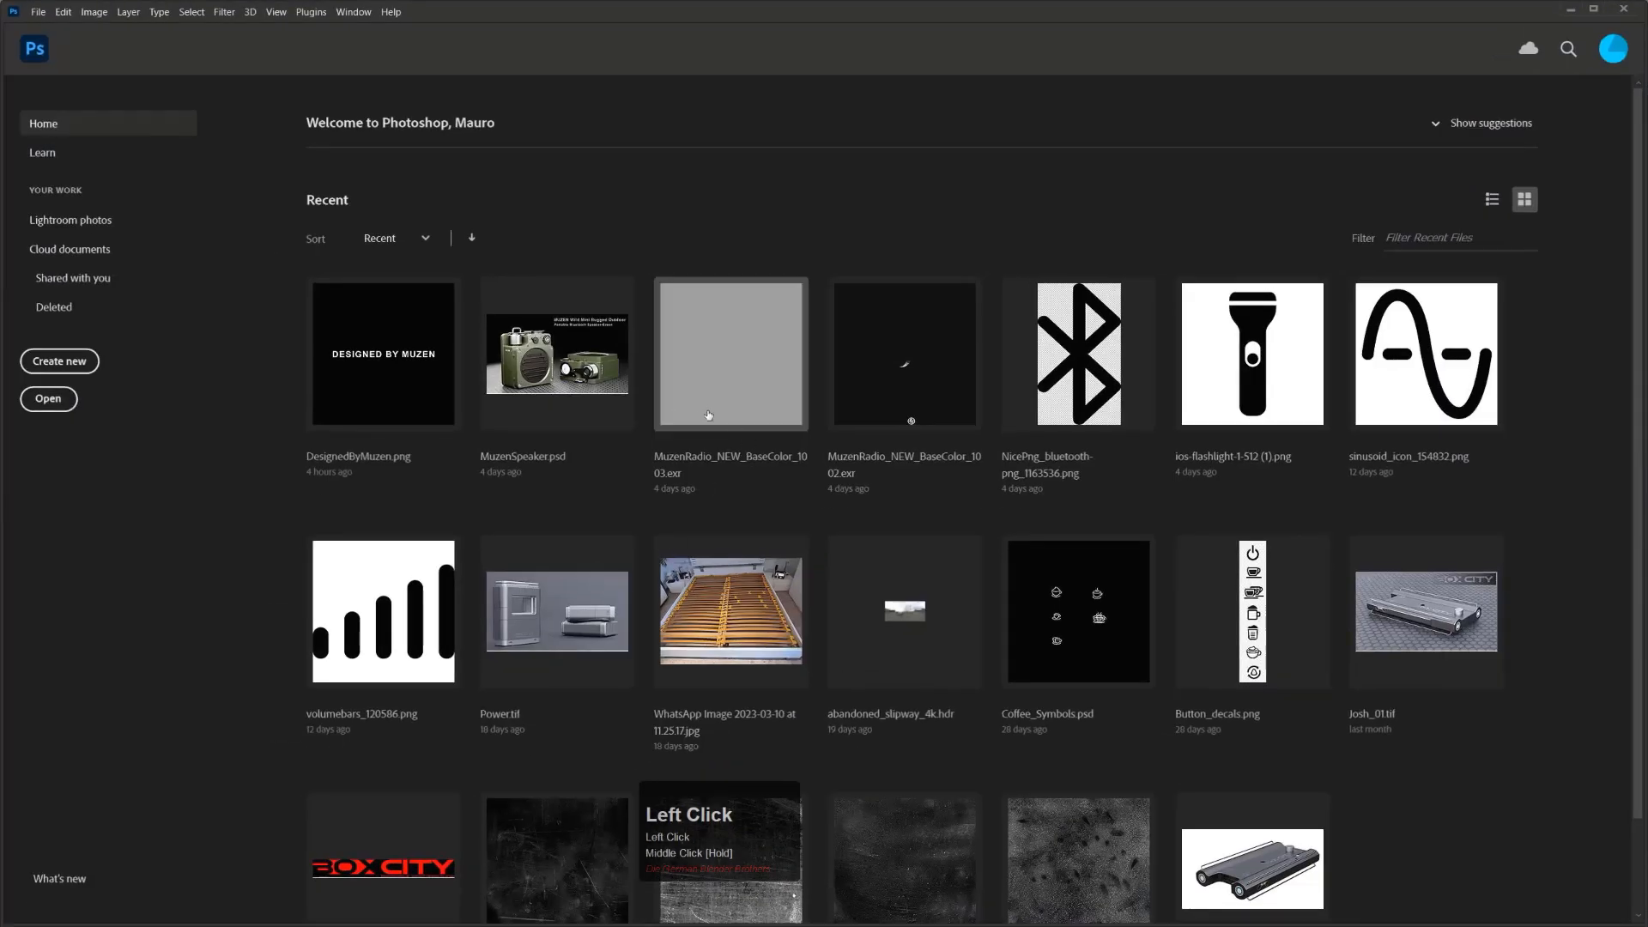
pyautogui.click(59, 360)
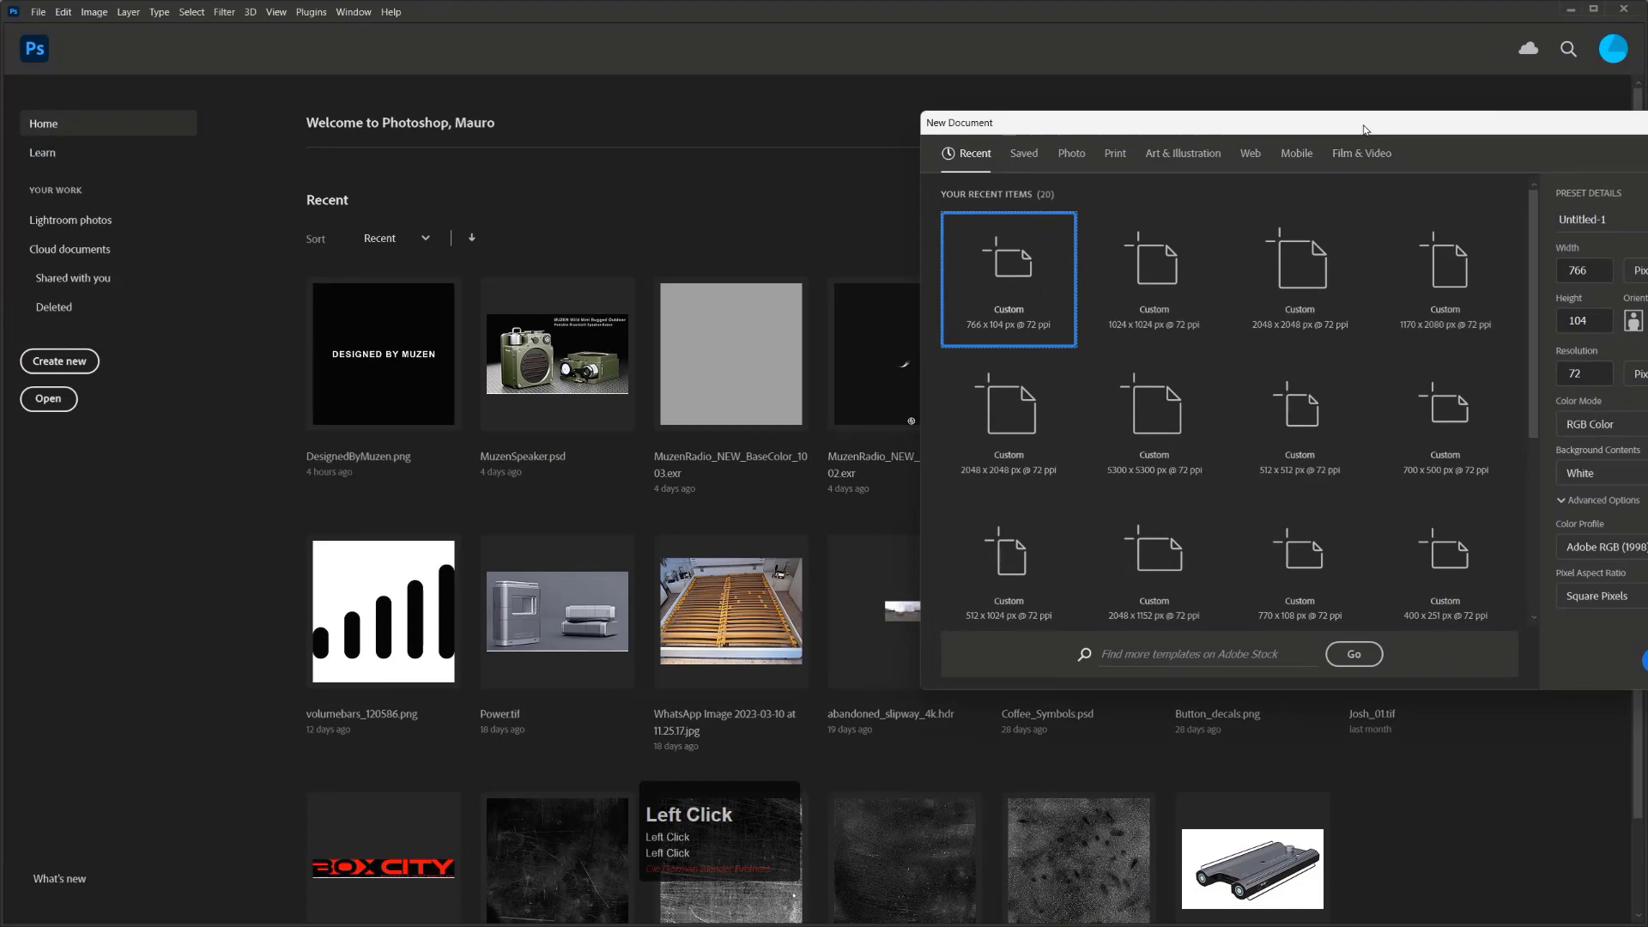
pyautogui.moveTo(1367, 133); pyautogui.dragTo(978, 148)
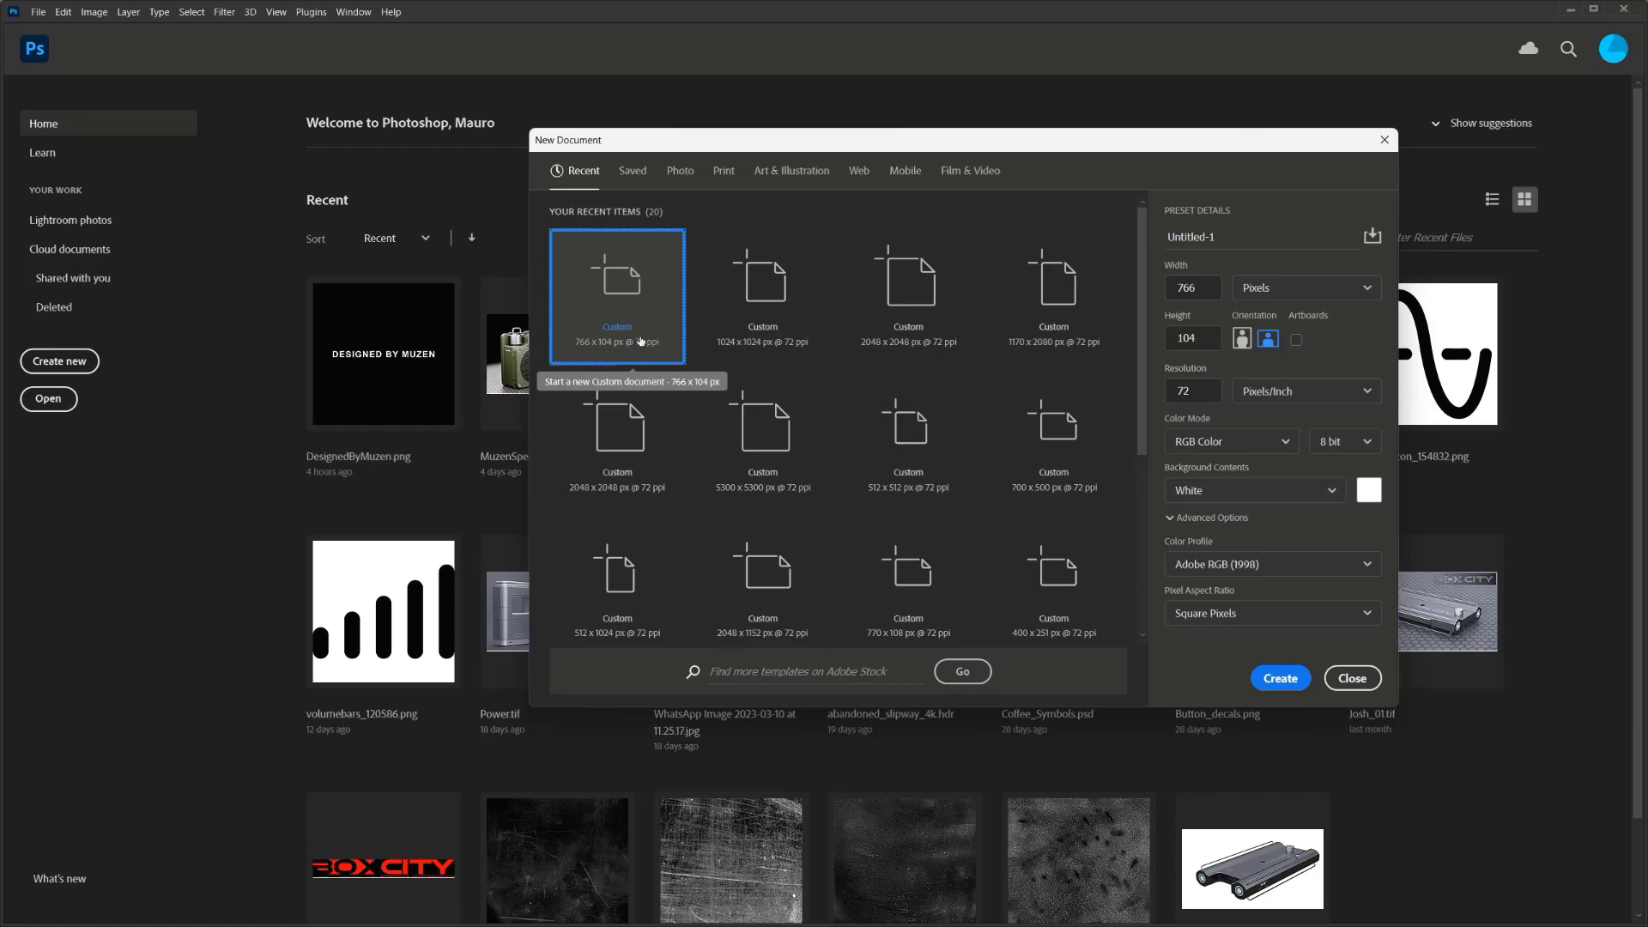
pyautogui.doubleClick(640, 294)
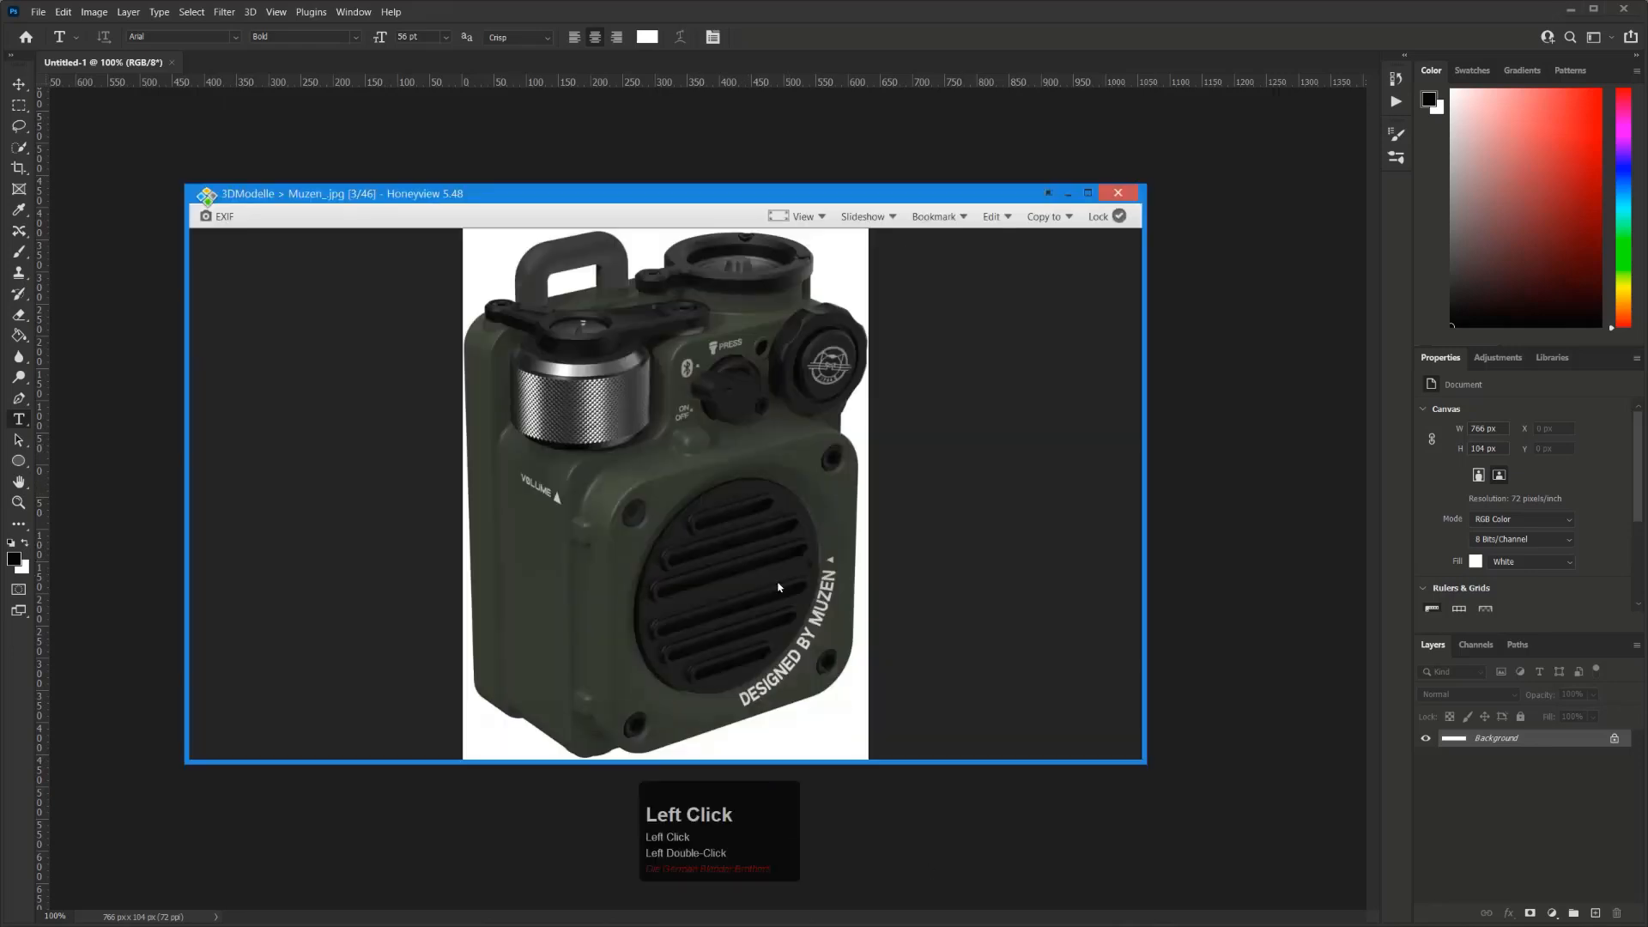
# - Consult the lettering on the speaker reference photo, dismiss the photo, and unlock the document's Background layer
pyautogui.moveTo(791, 670)
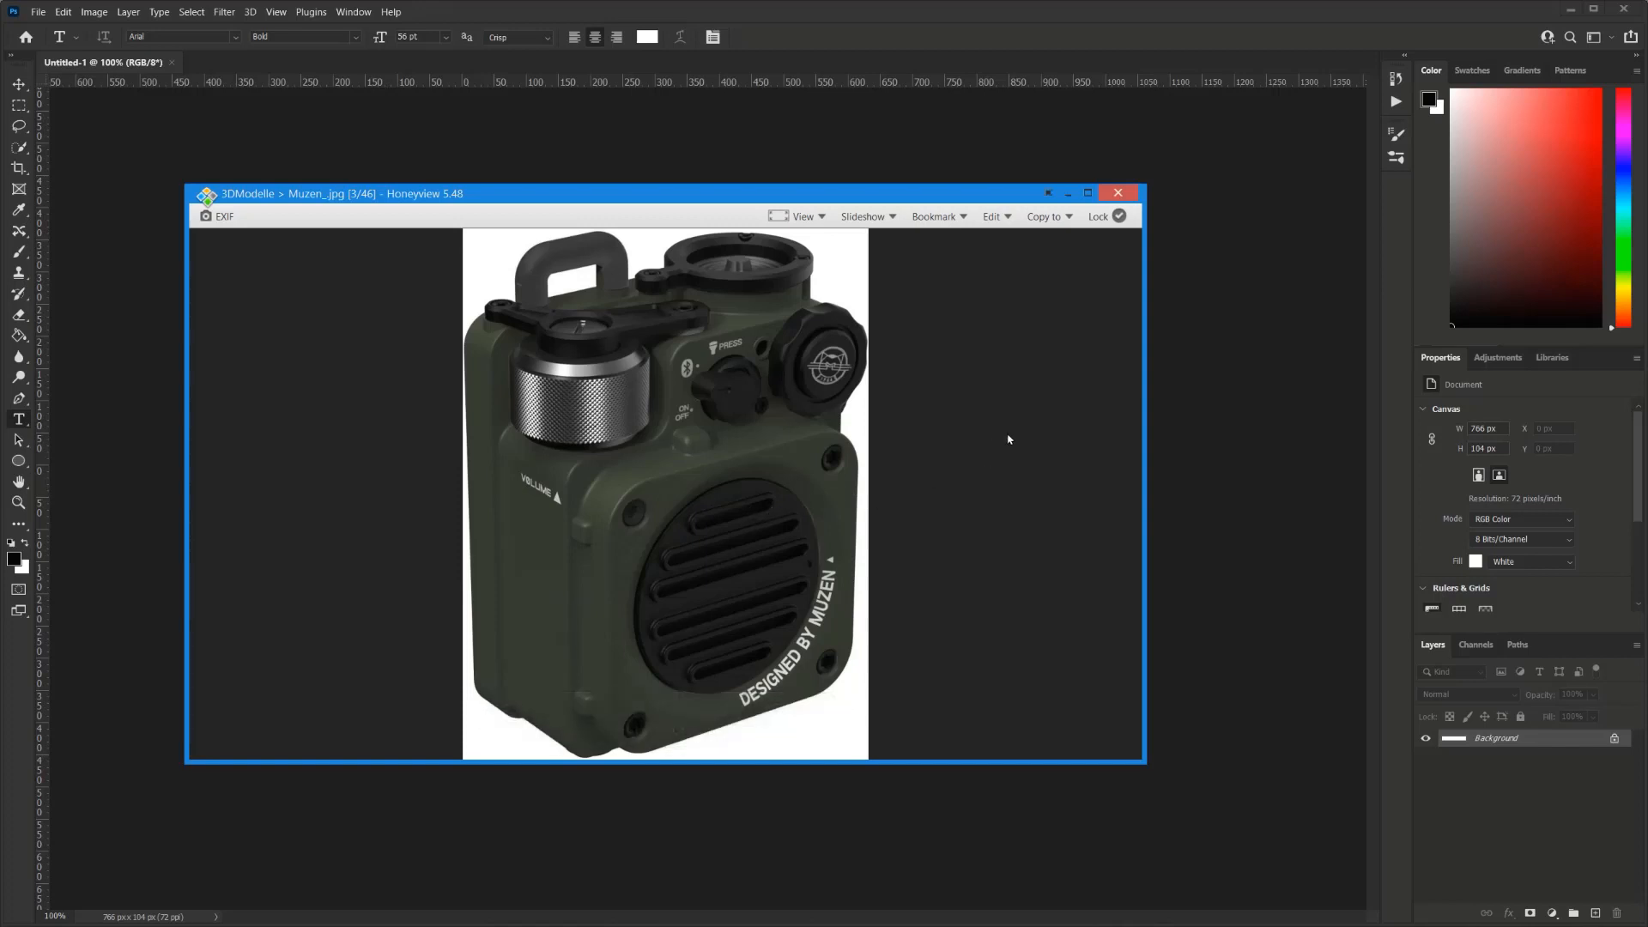
pyautogui.click(978, 18)
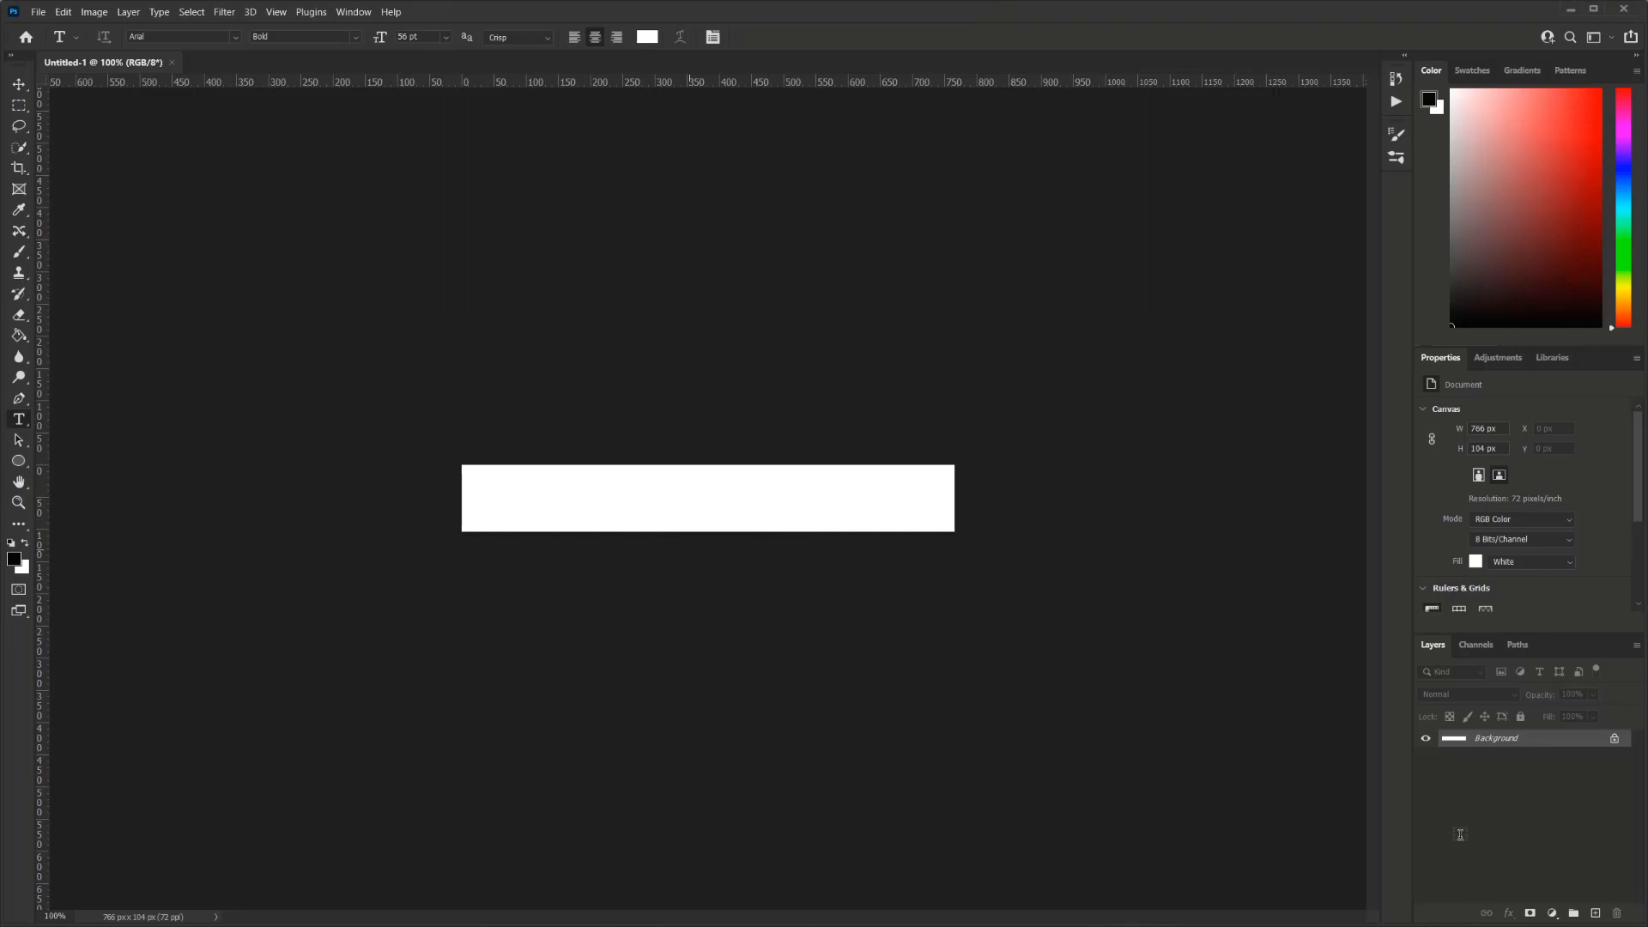
pyautogui.click(1613, 738)
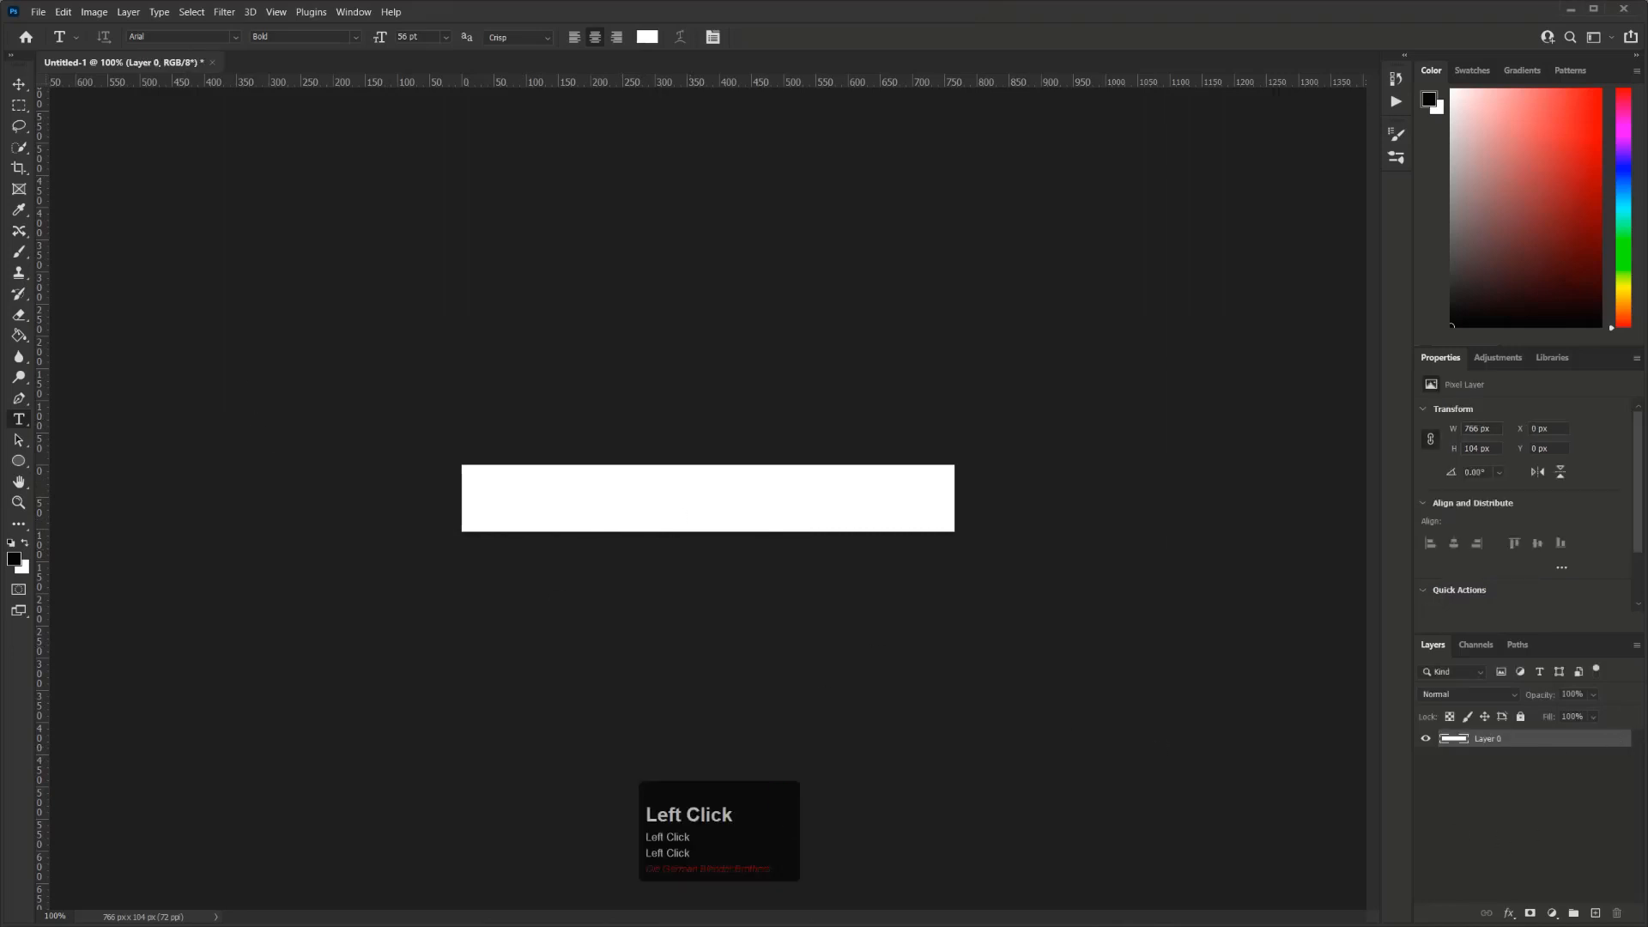
# - Add the text "Designed by Muzen" on the canvas in white Arial Bold at 56 pt
pyautogui.click(19, 419)
pyautogui.click(547, 505)
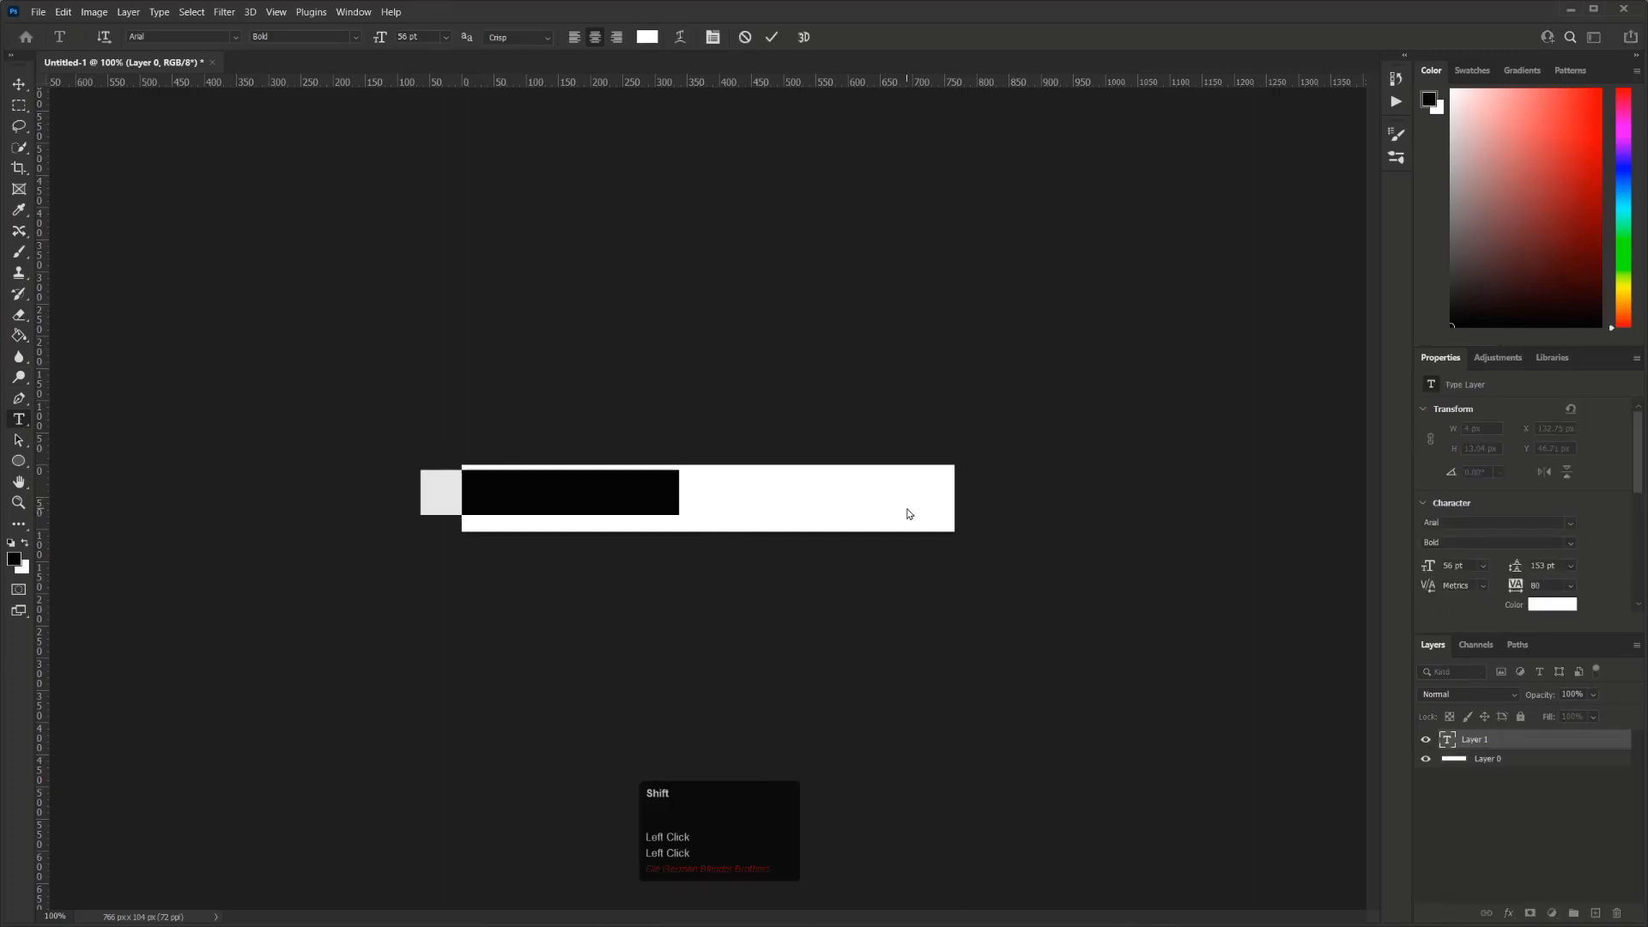
pyautogui.write('Designed by ')
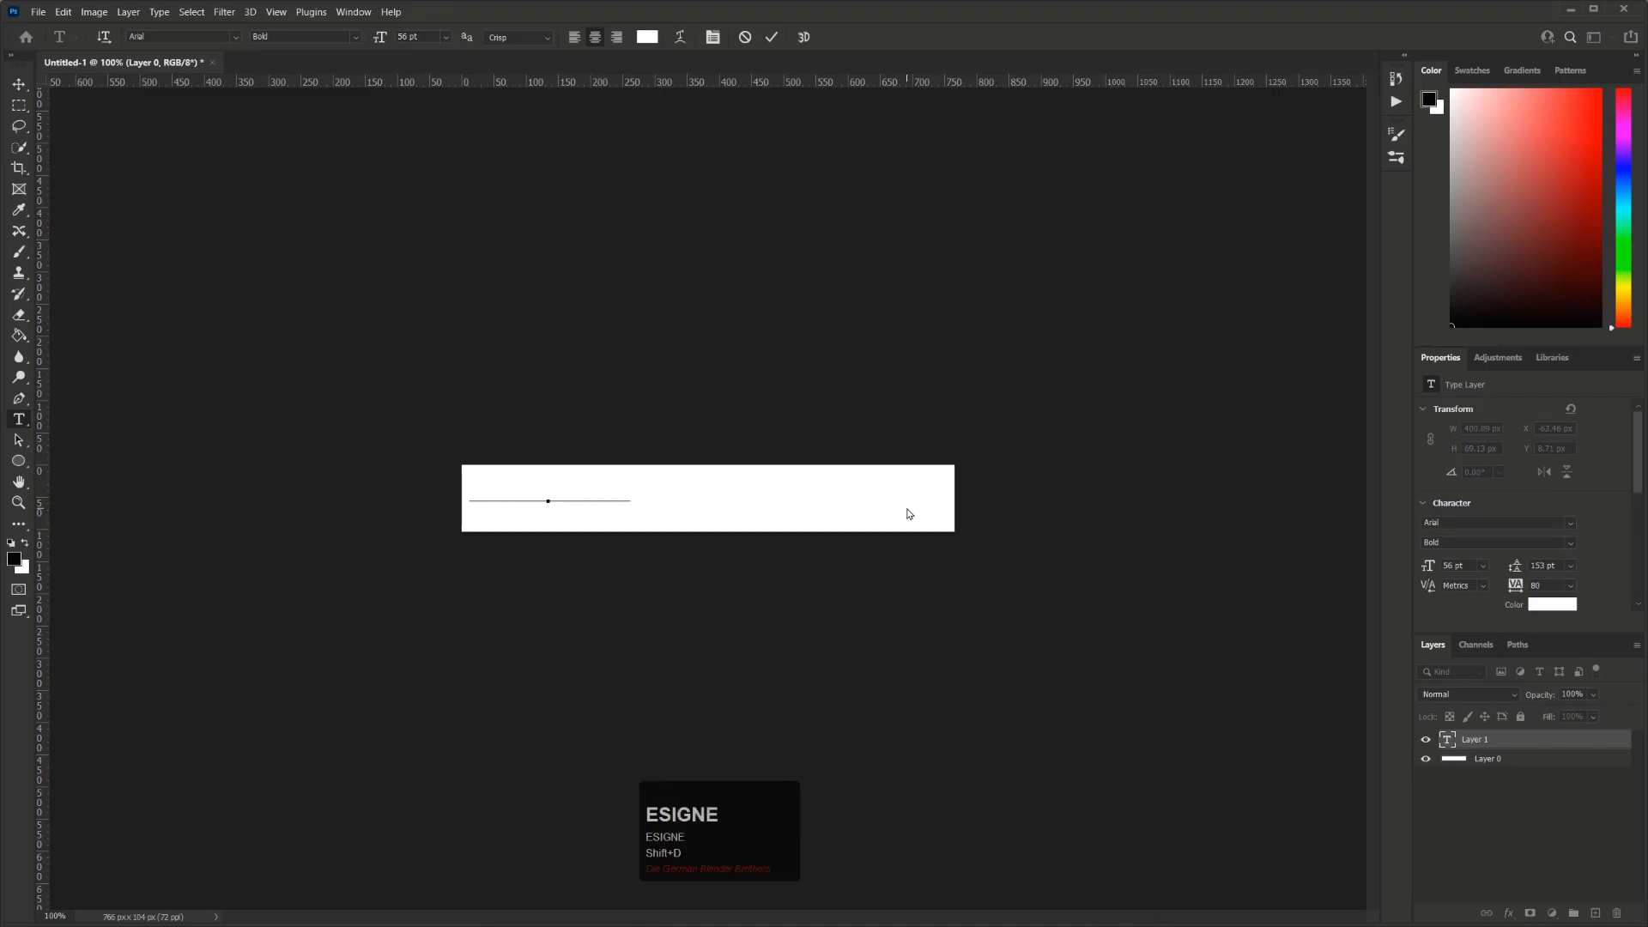
pyautogui.write('MUZEN')
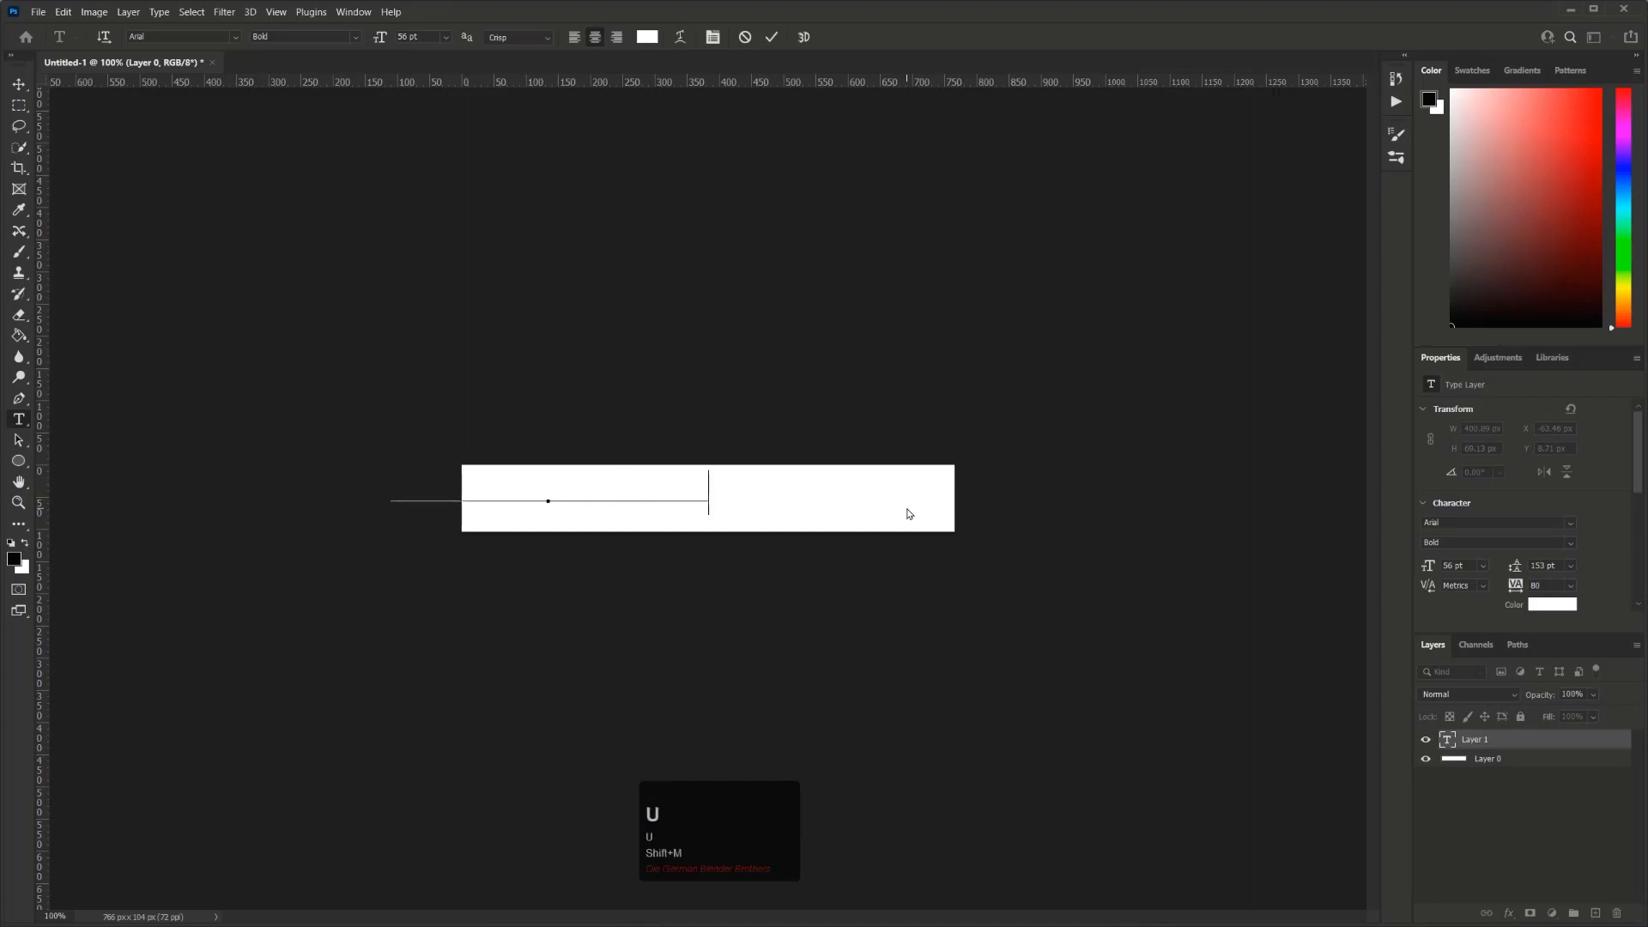
pyautogui.click(907, 509)
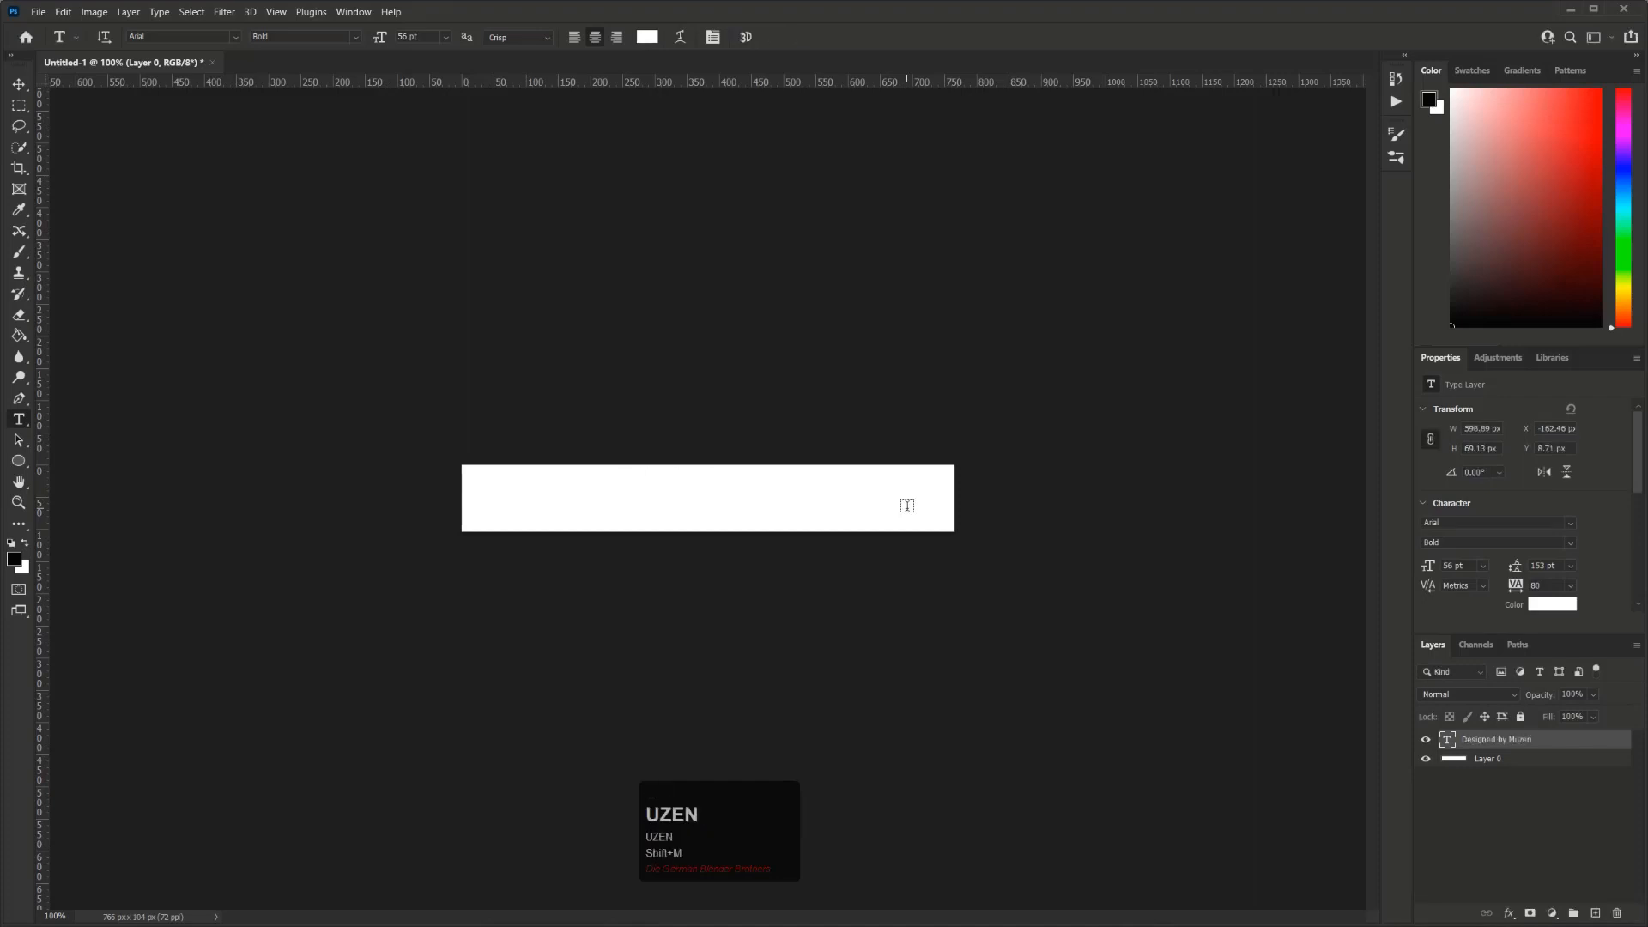
# - Move the lettering fully onto the canvas and fill Layer 0 with black behind it
pyautogui.click(18, 85)
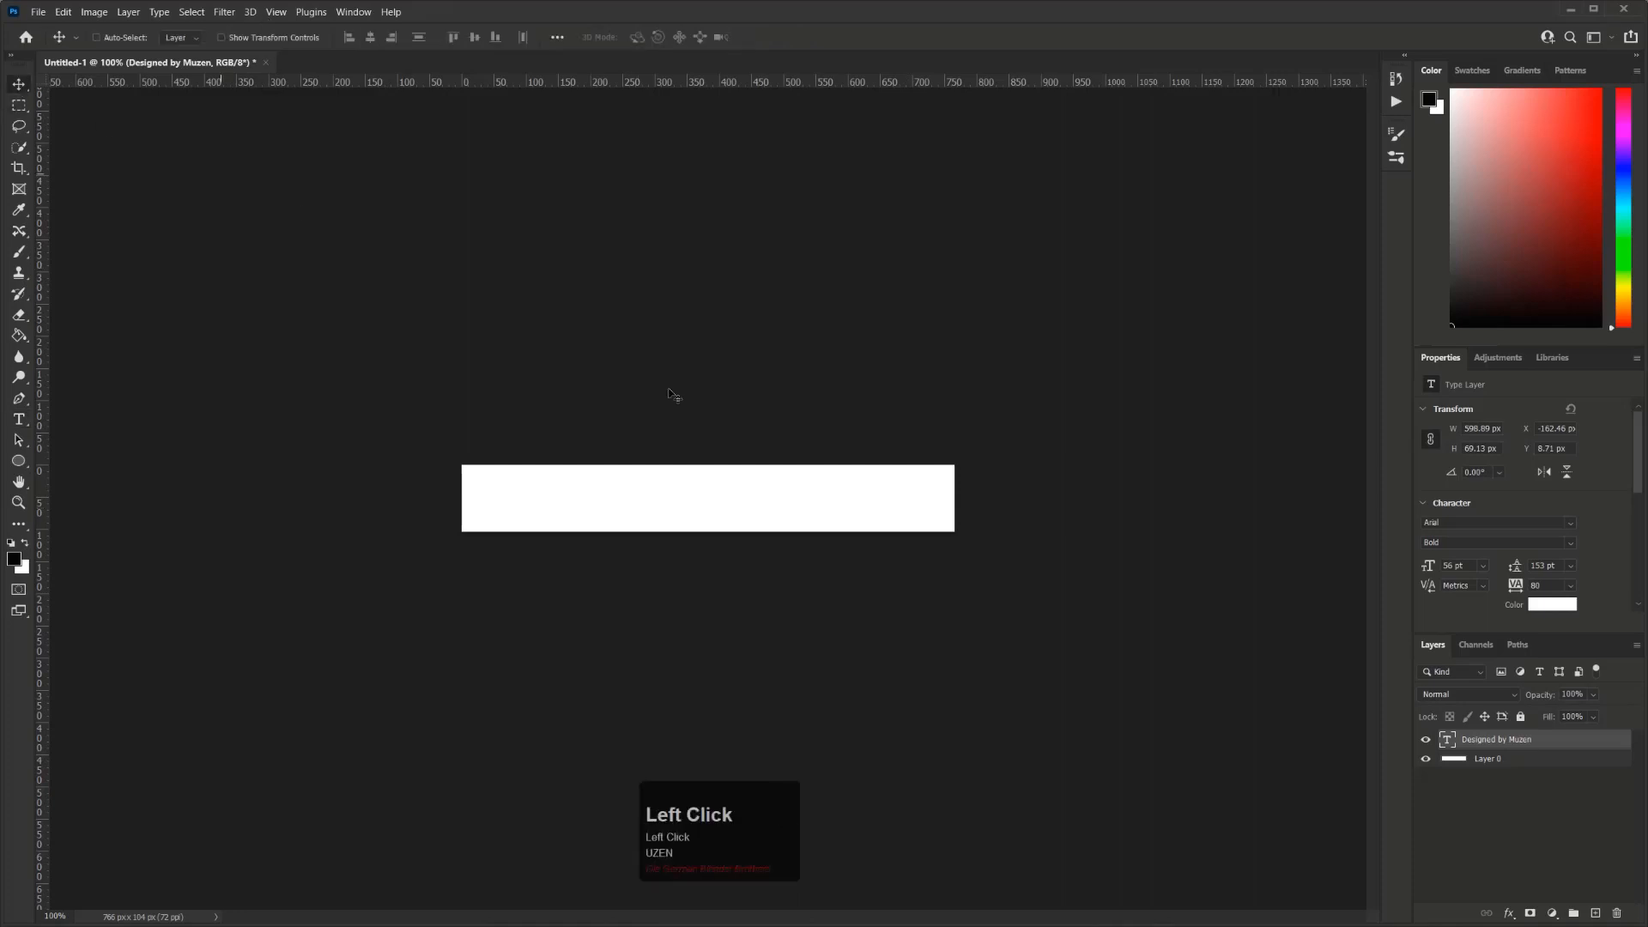
pyautogui.moveTo(519, 497); pyautogui.dragTo(717, 504)
pyautogui.click(1522, 761)
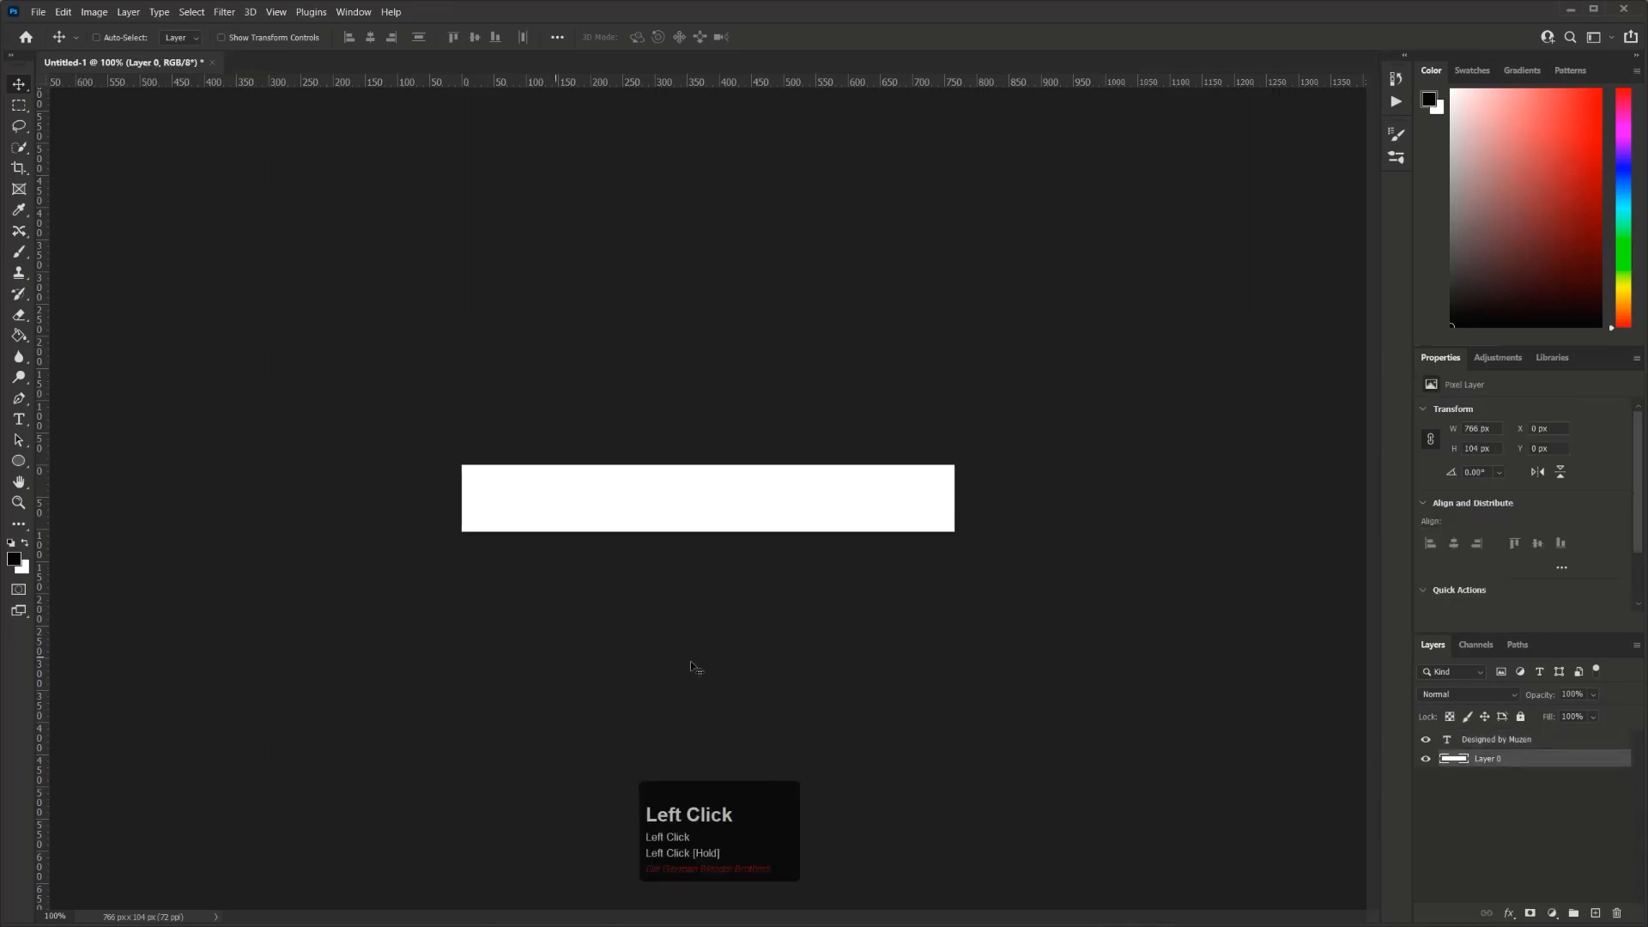
pyautogui.hotkey('alt', 'BackSpace')
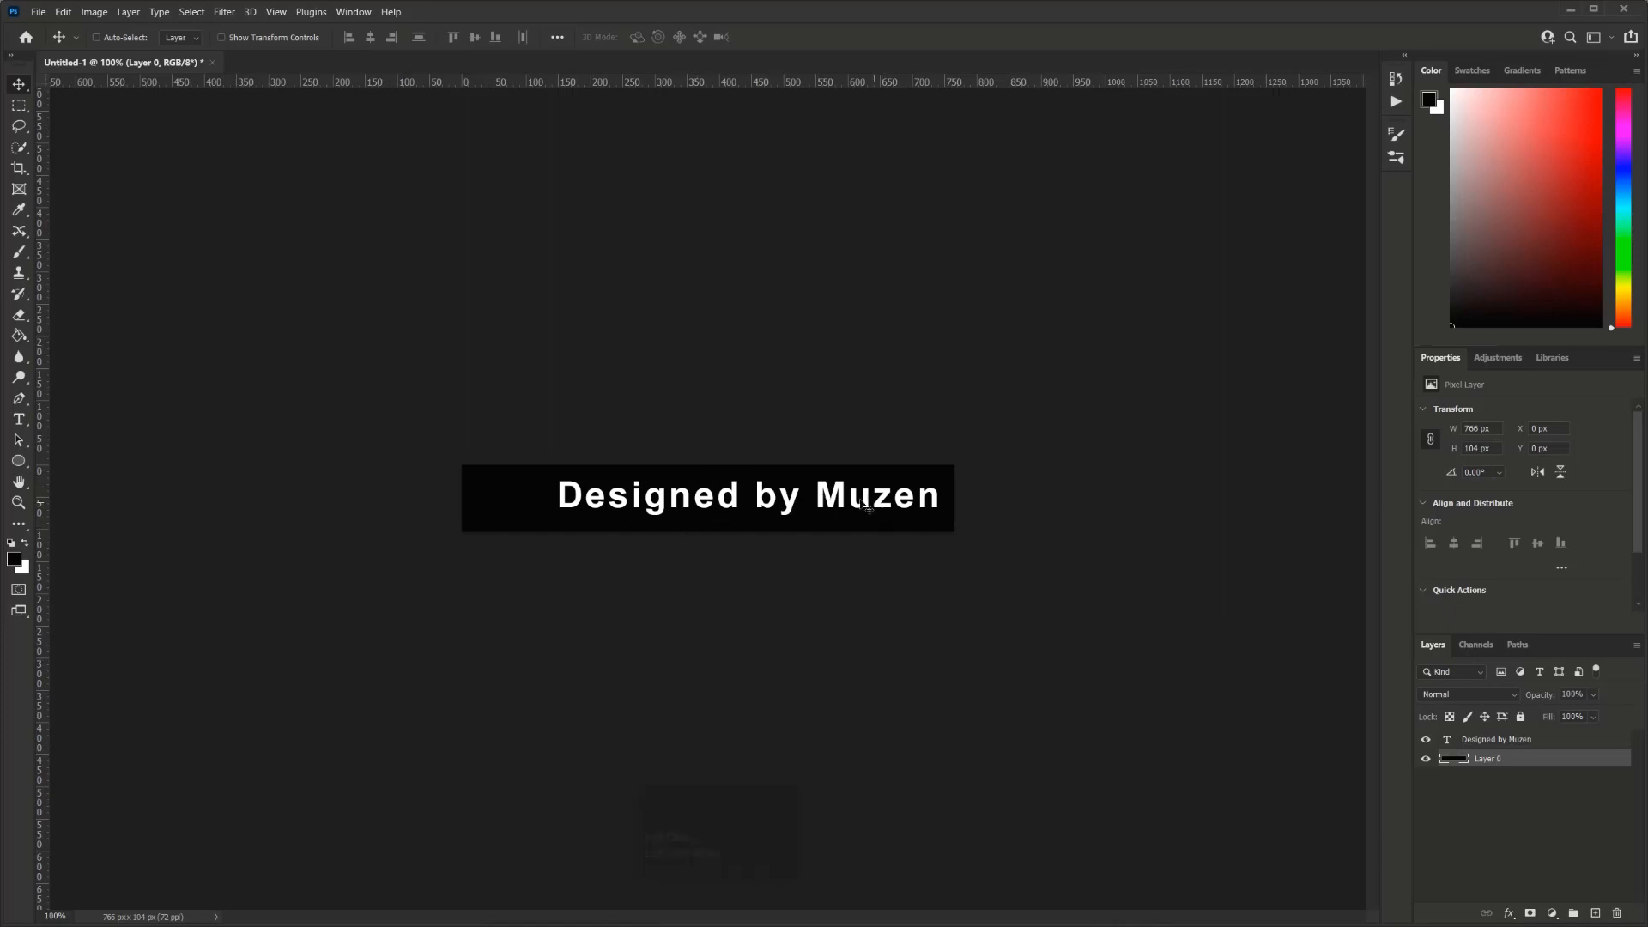
# - Center the lettering horizontally on the canvas and delete the black Layer 0 for a transparent background
pyautogui.moveTo(837, 506); pyautogui.dragTo(820, 504)
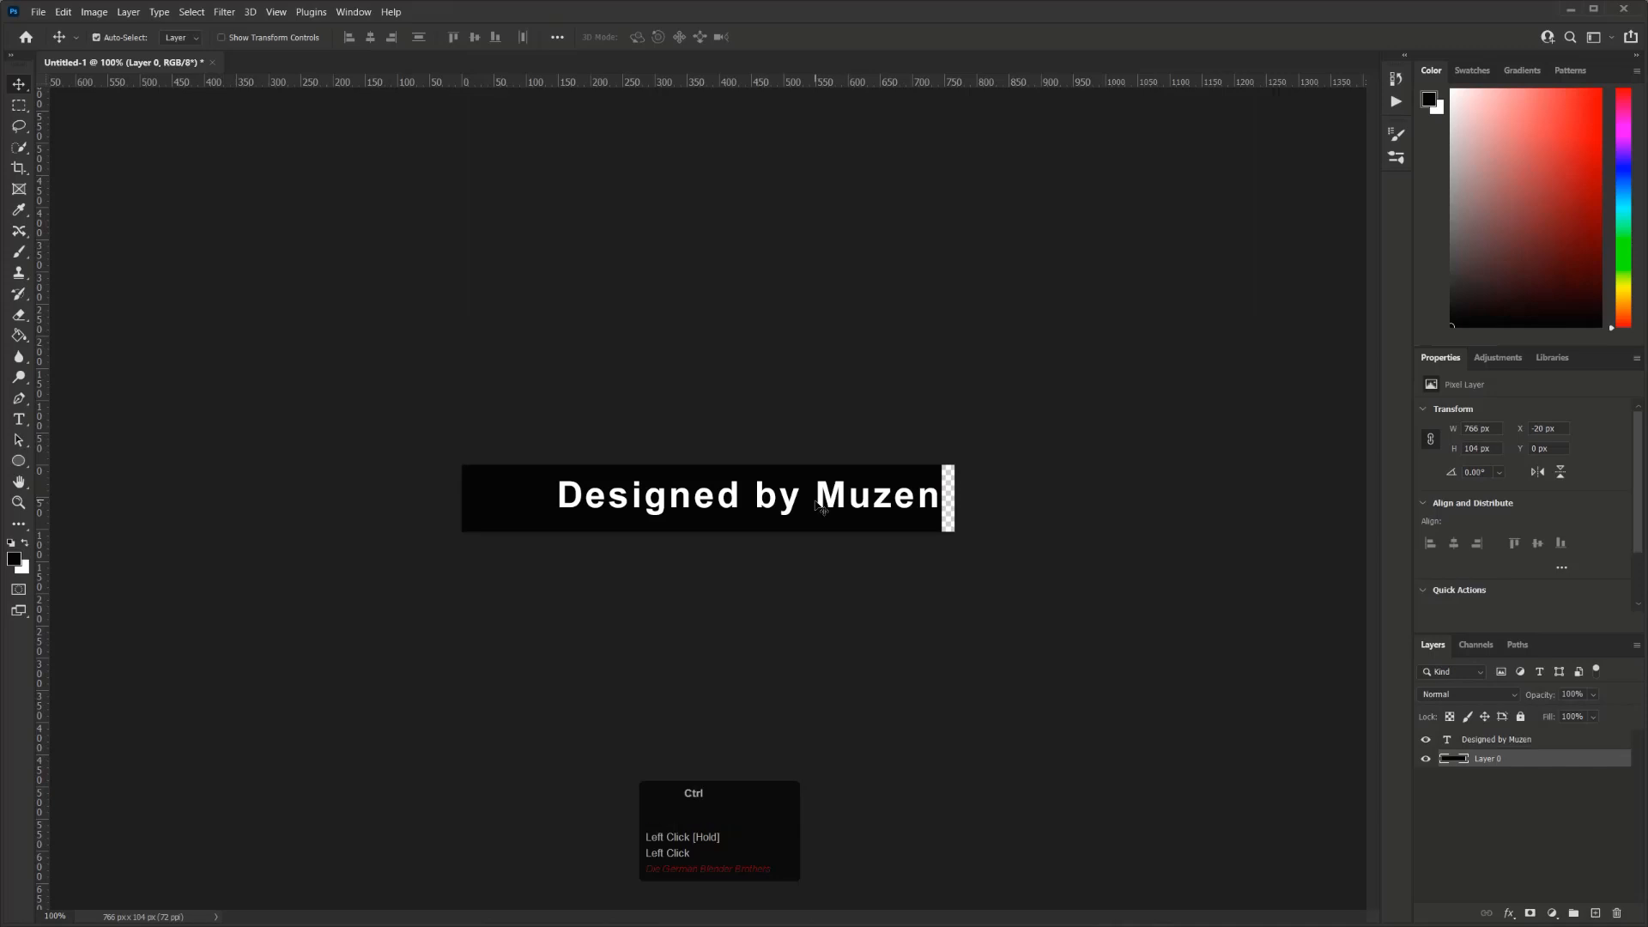
pyautogui.hotkey('ctrl', 'z')
pyautogui.click(1499, 746)
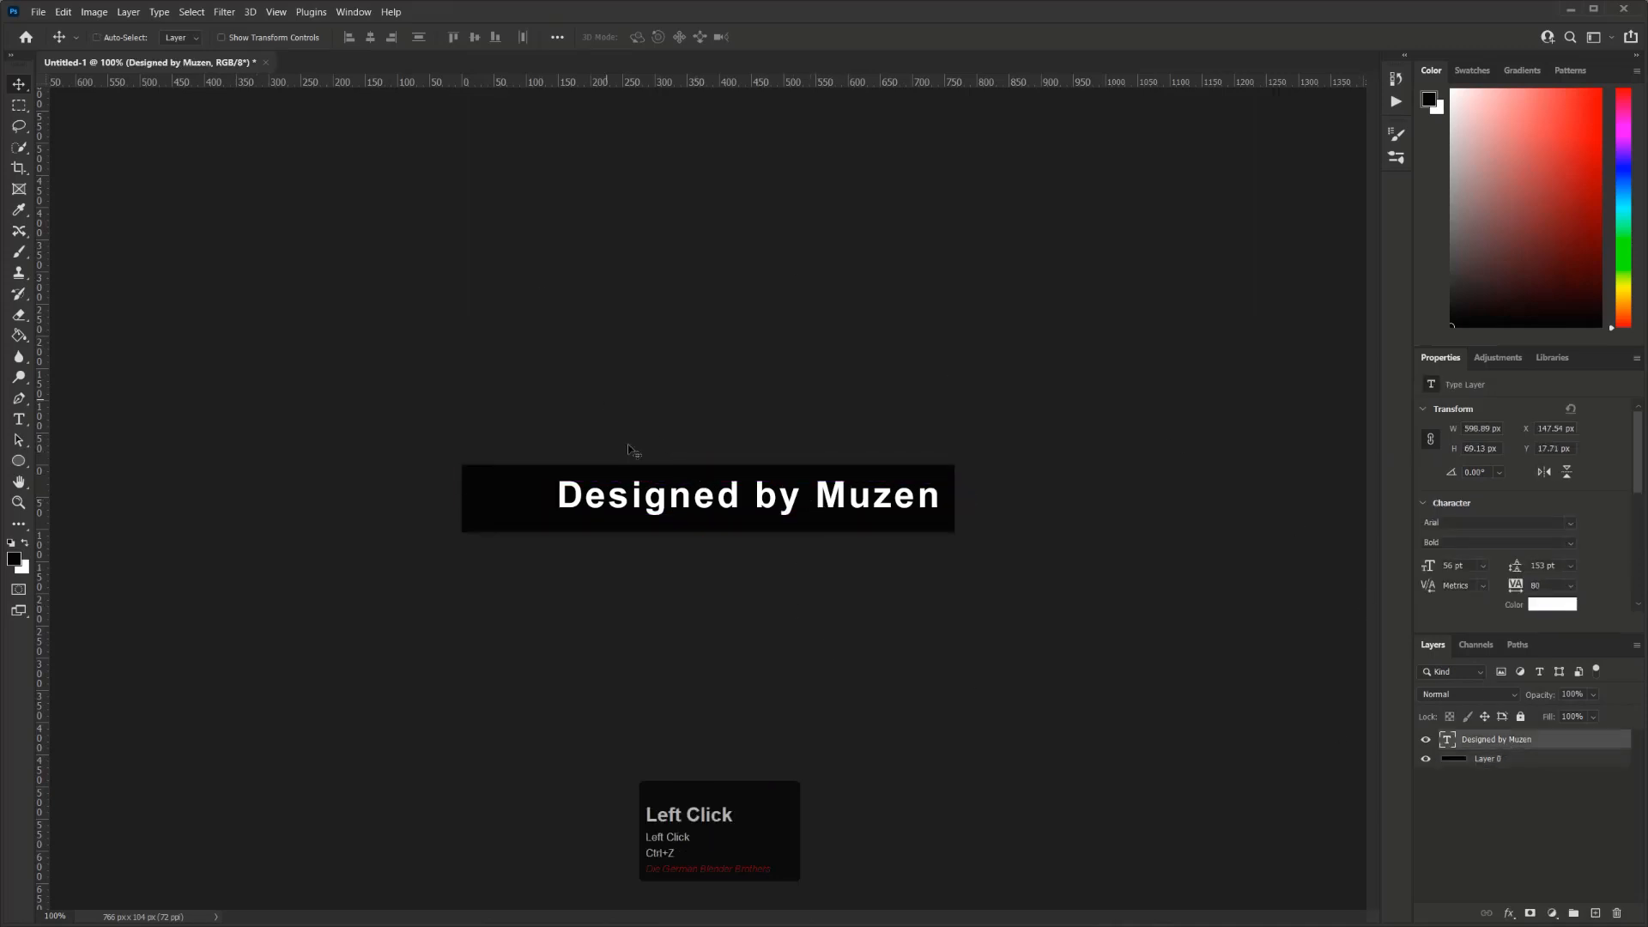
pyautogui.moveTo(717, 502); pyautogui.dragTo(680, 506)
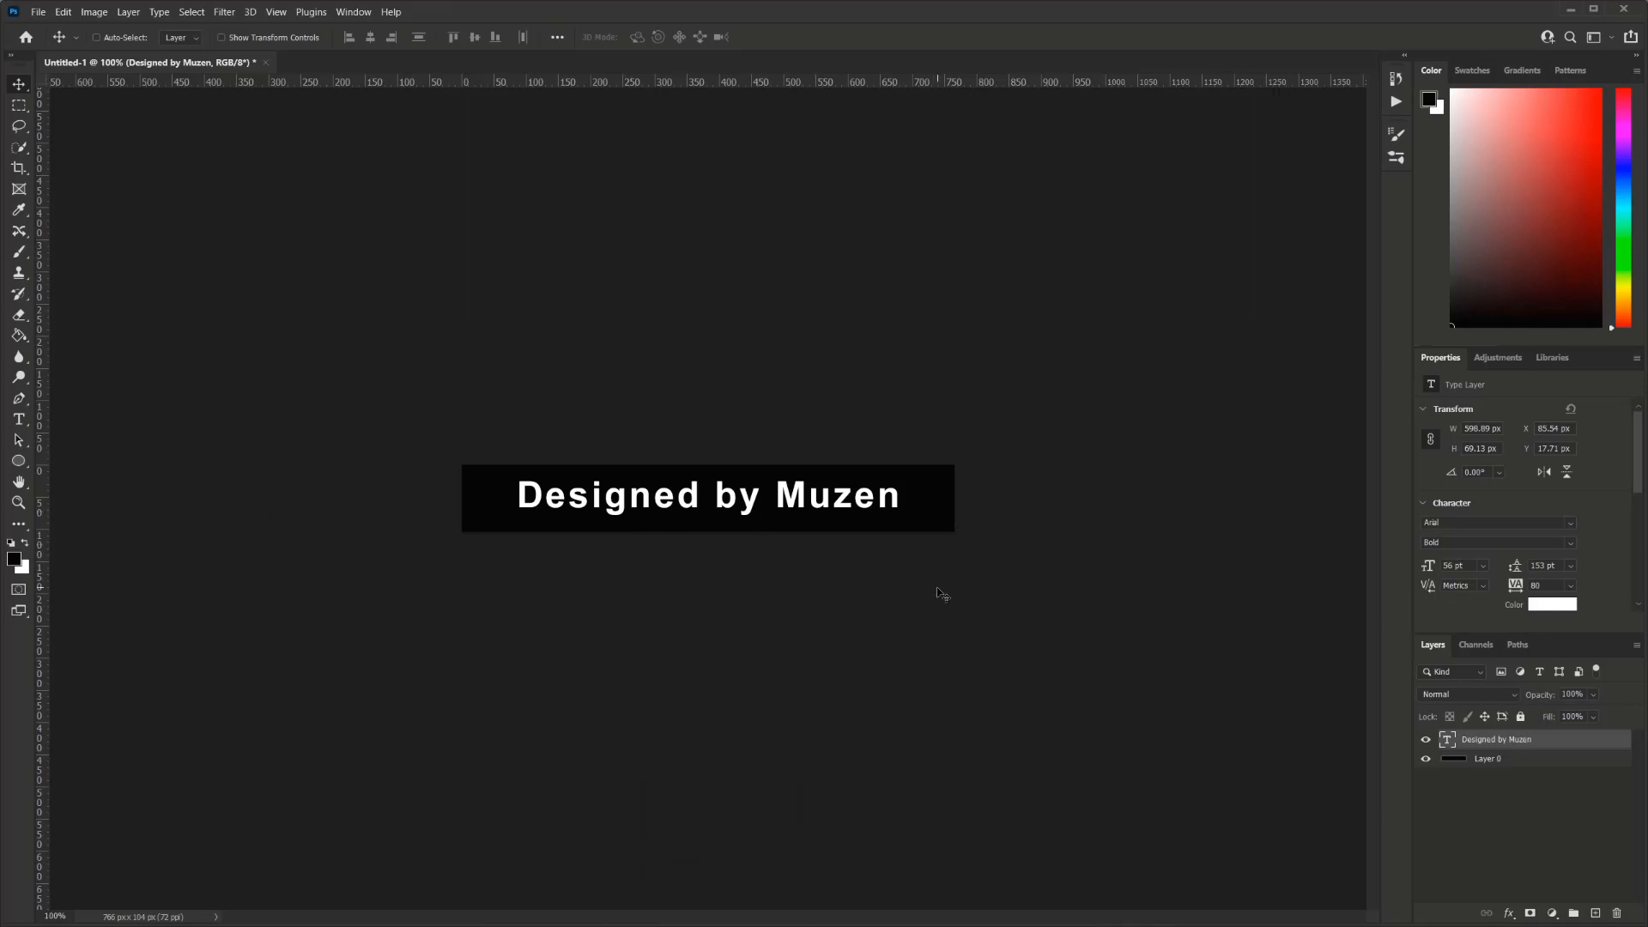
pyautogui.click(1579, 760)
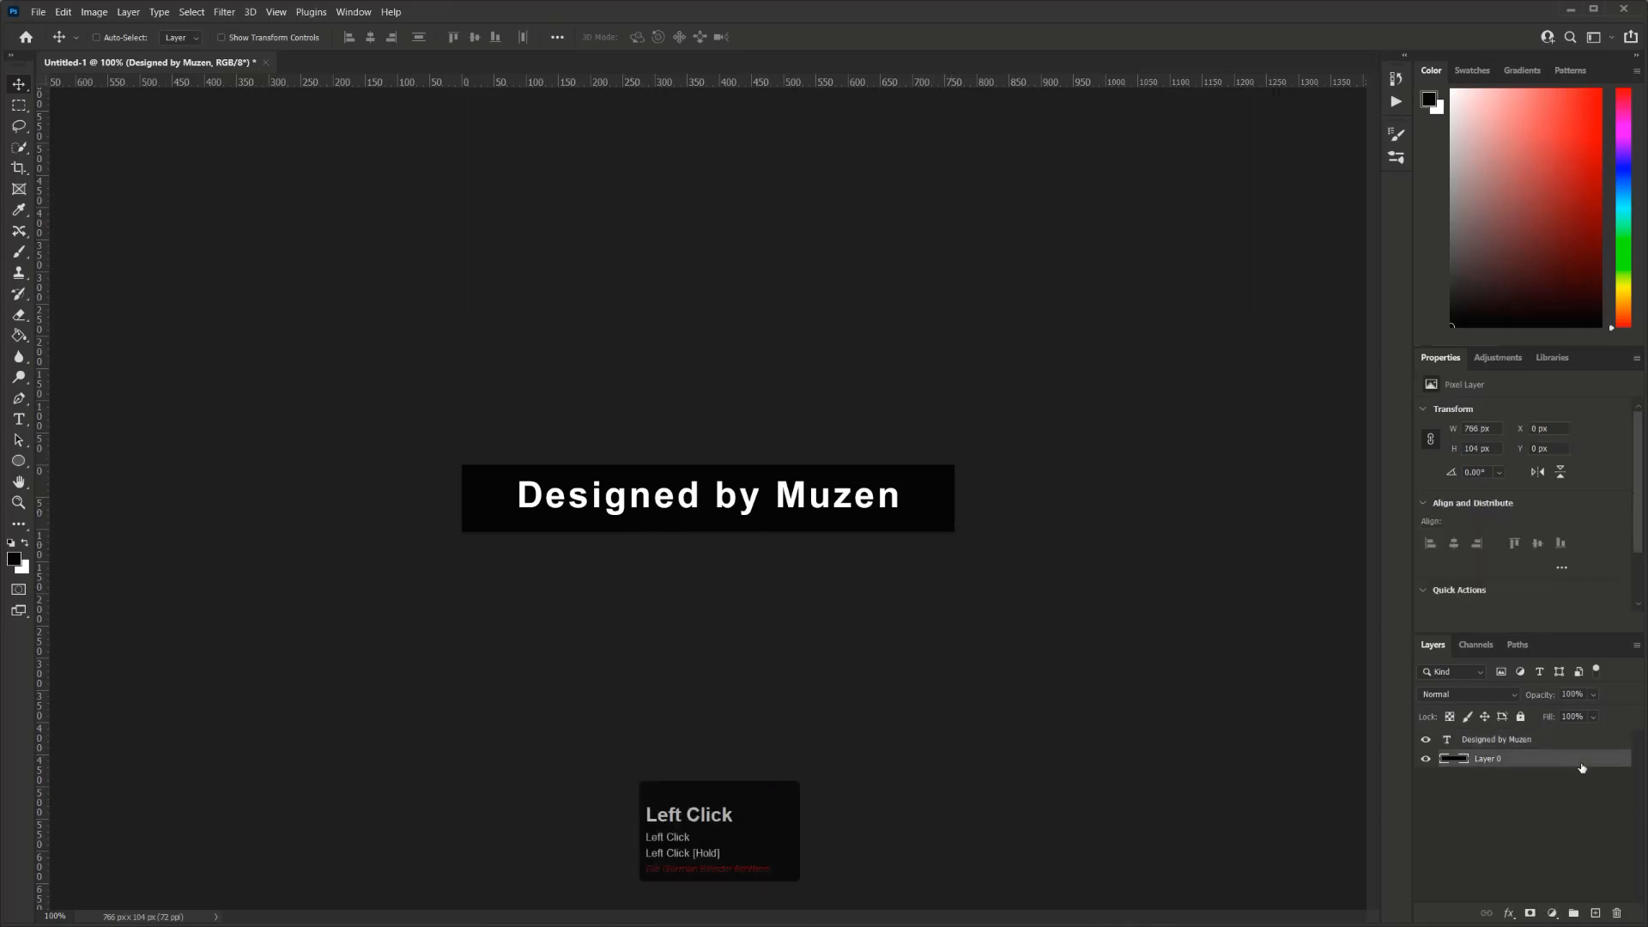
pyautogui.click(1616, 914)
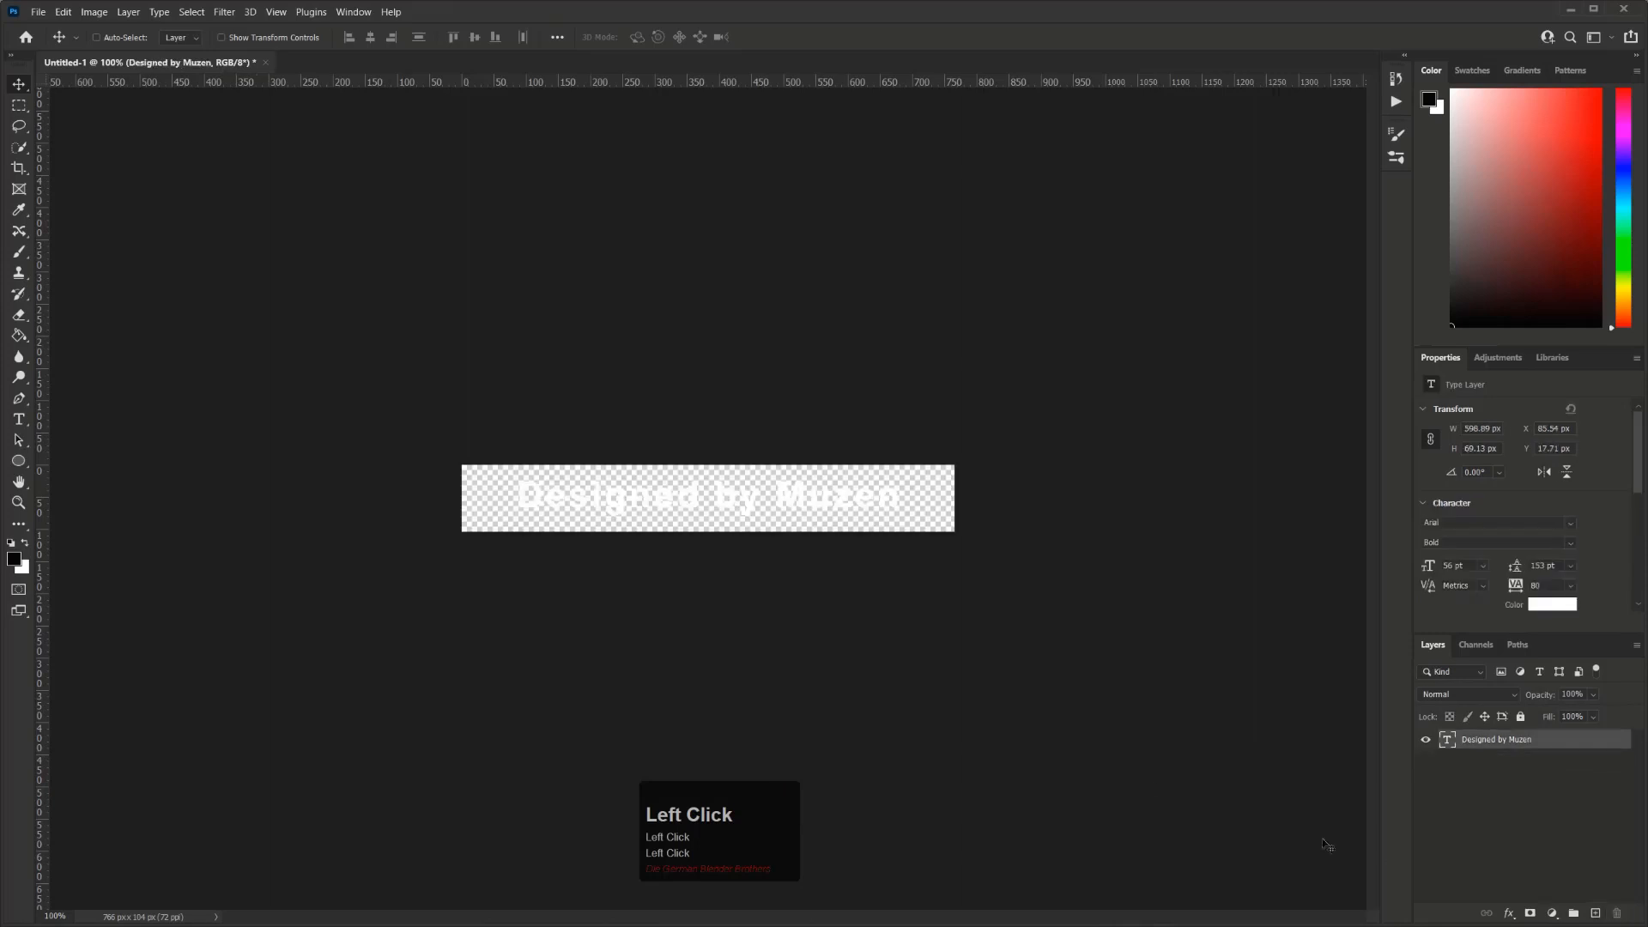
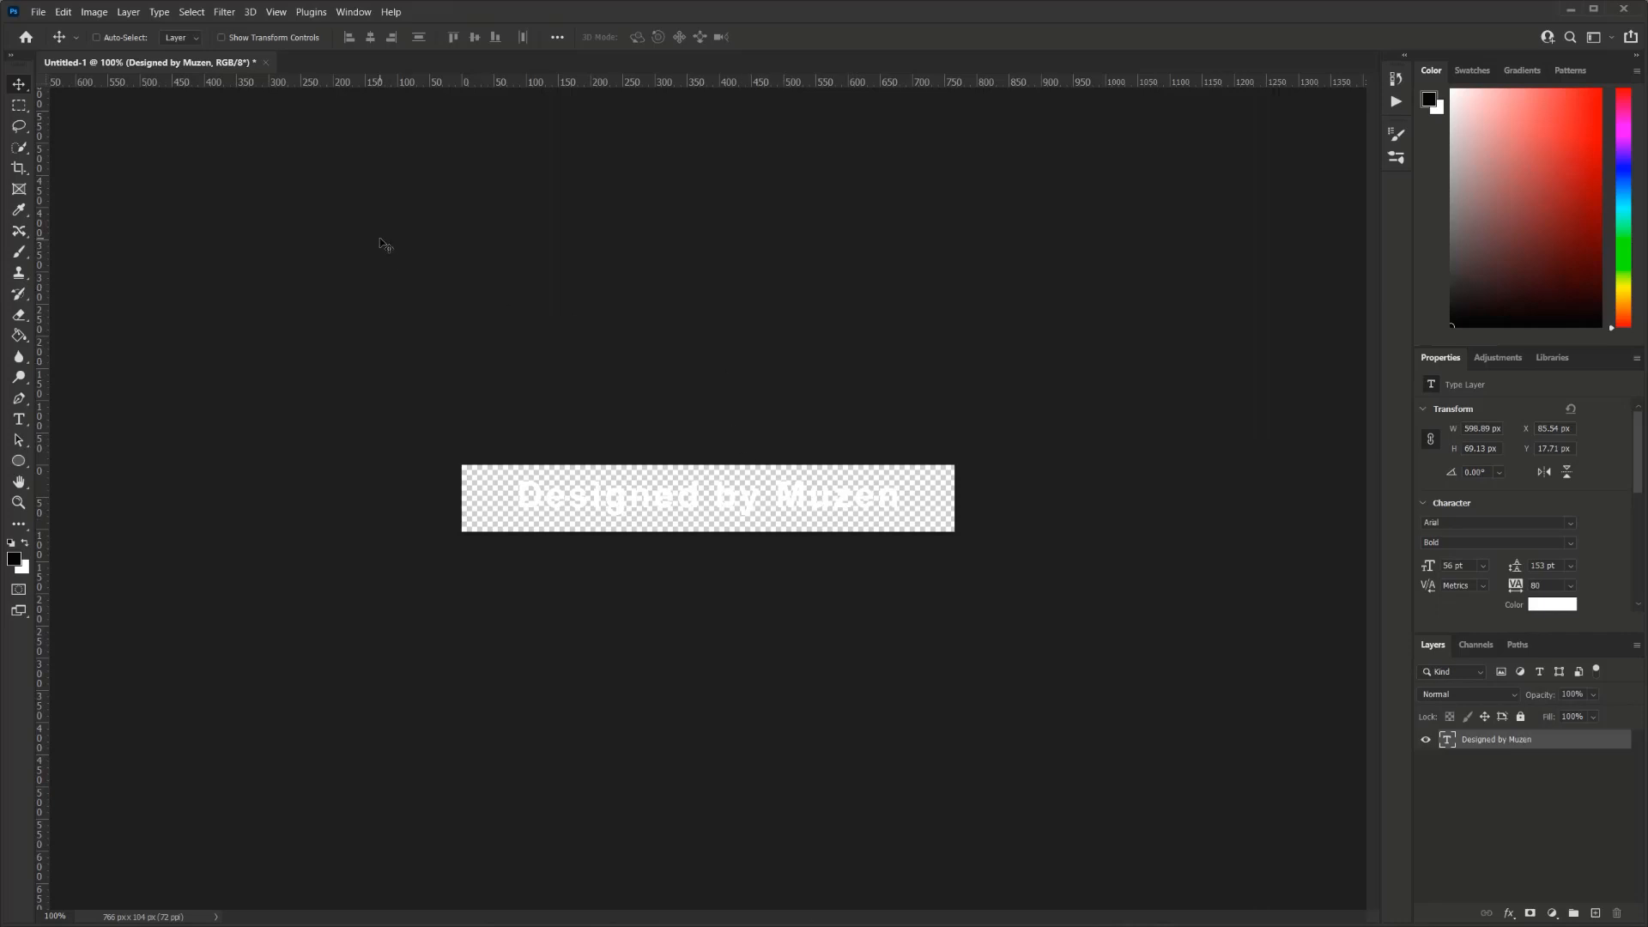
pyautogui.keyDown('shift'); pyautogui.click(233, 212); pyautogui.keyUp('shift')
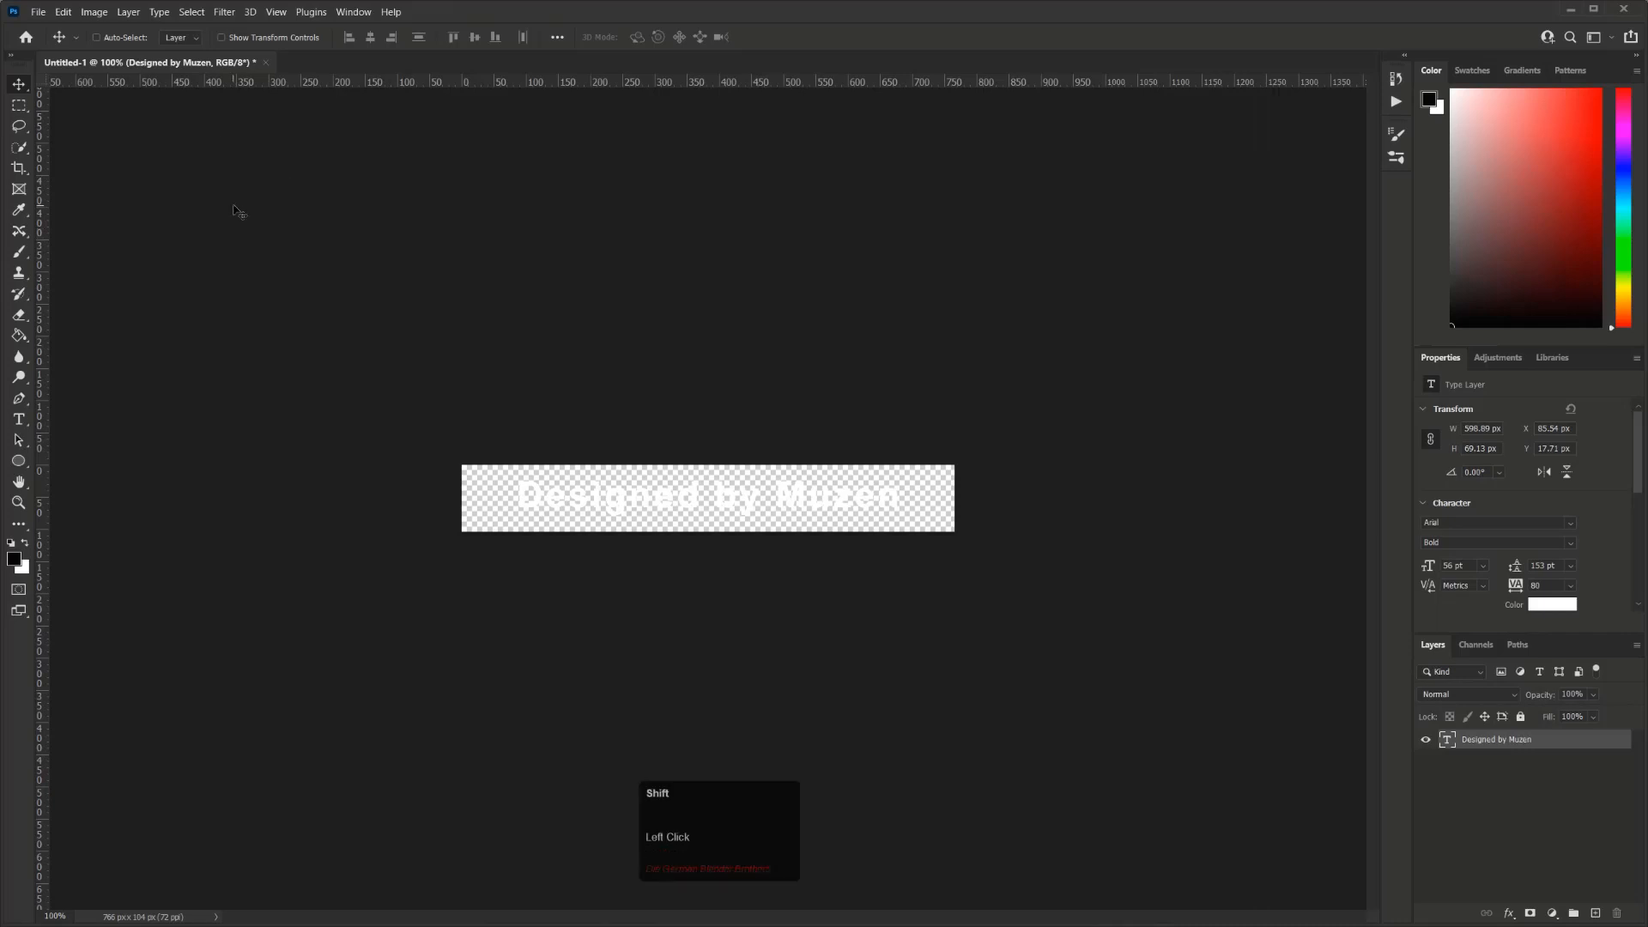
pyautogui.hotkey('shift', '2')
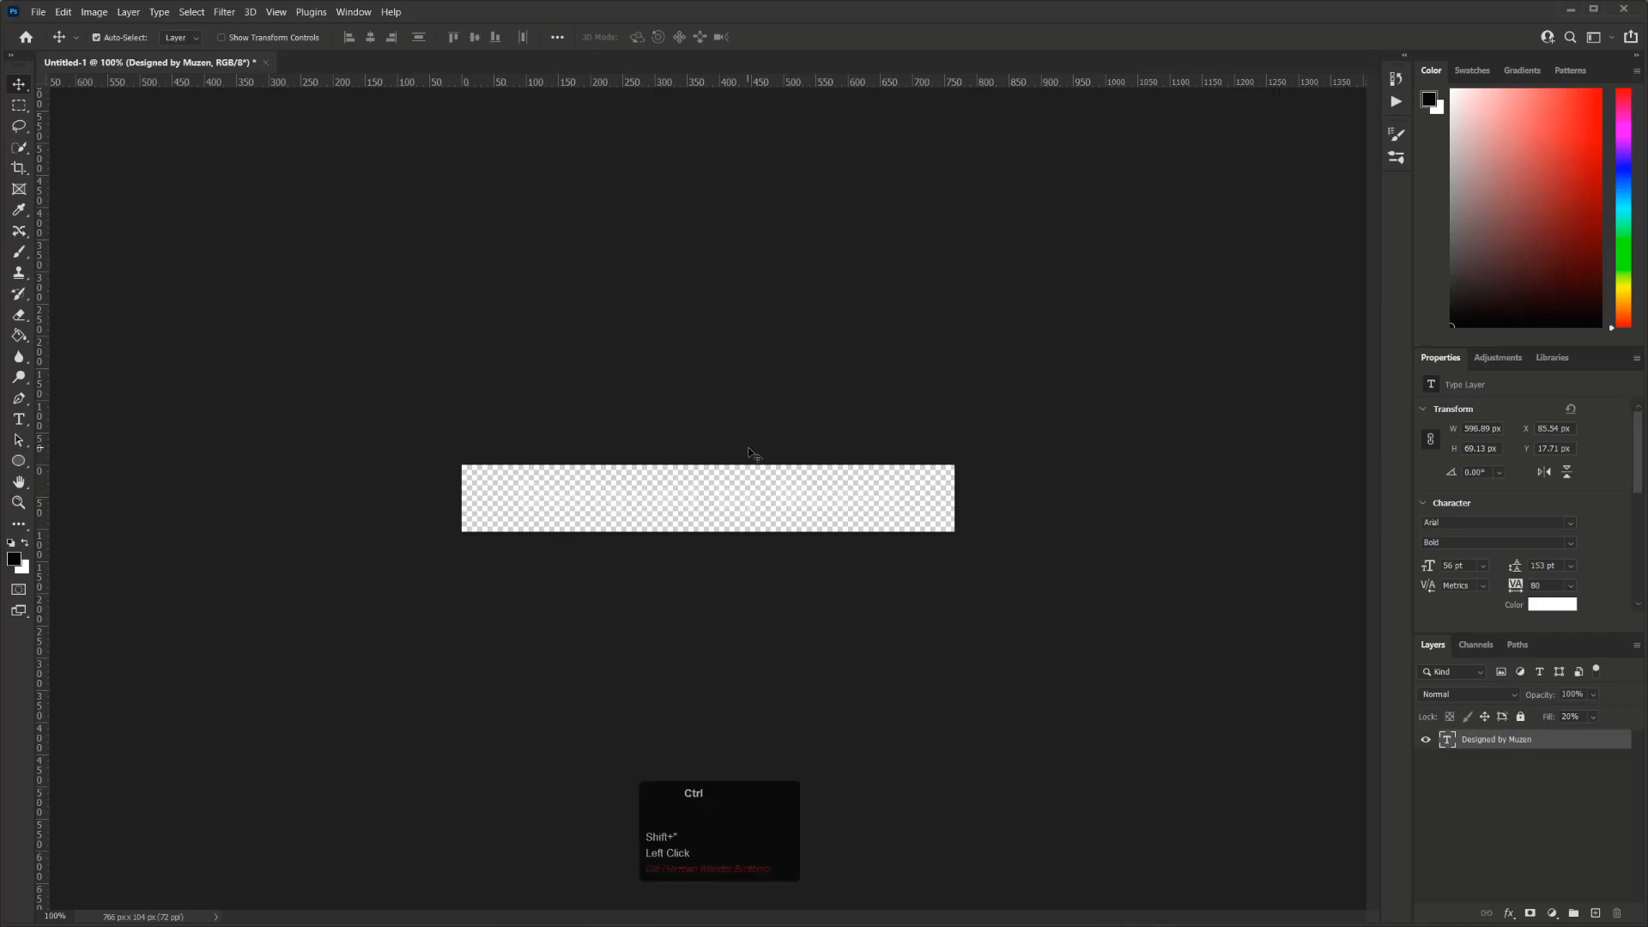
pyautogui.hotkey('ctrl', 'z')
# - Save the lettering as a PNG over Designed_Trans.png in the images folder with the large file size option, and return to Blender
pyautogui.press('shift')
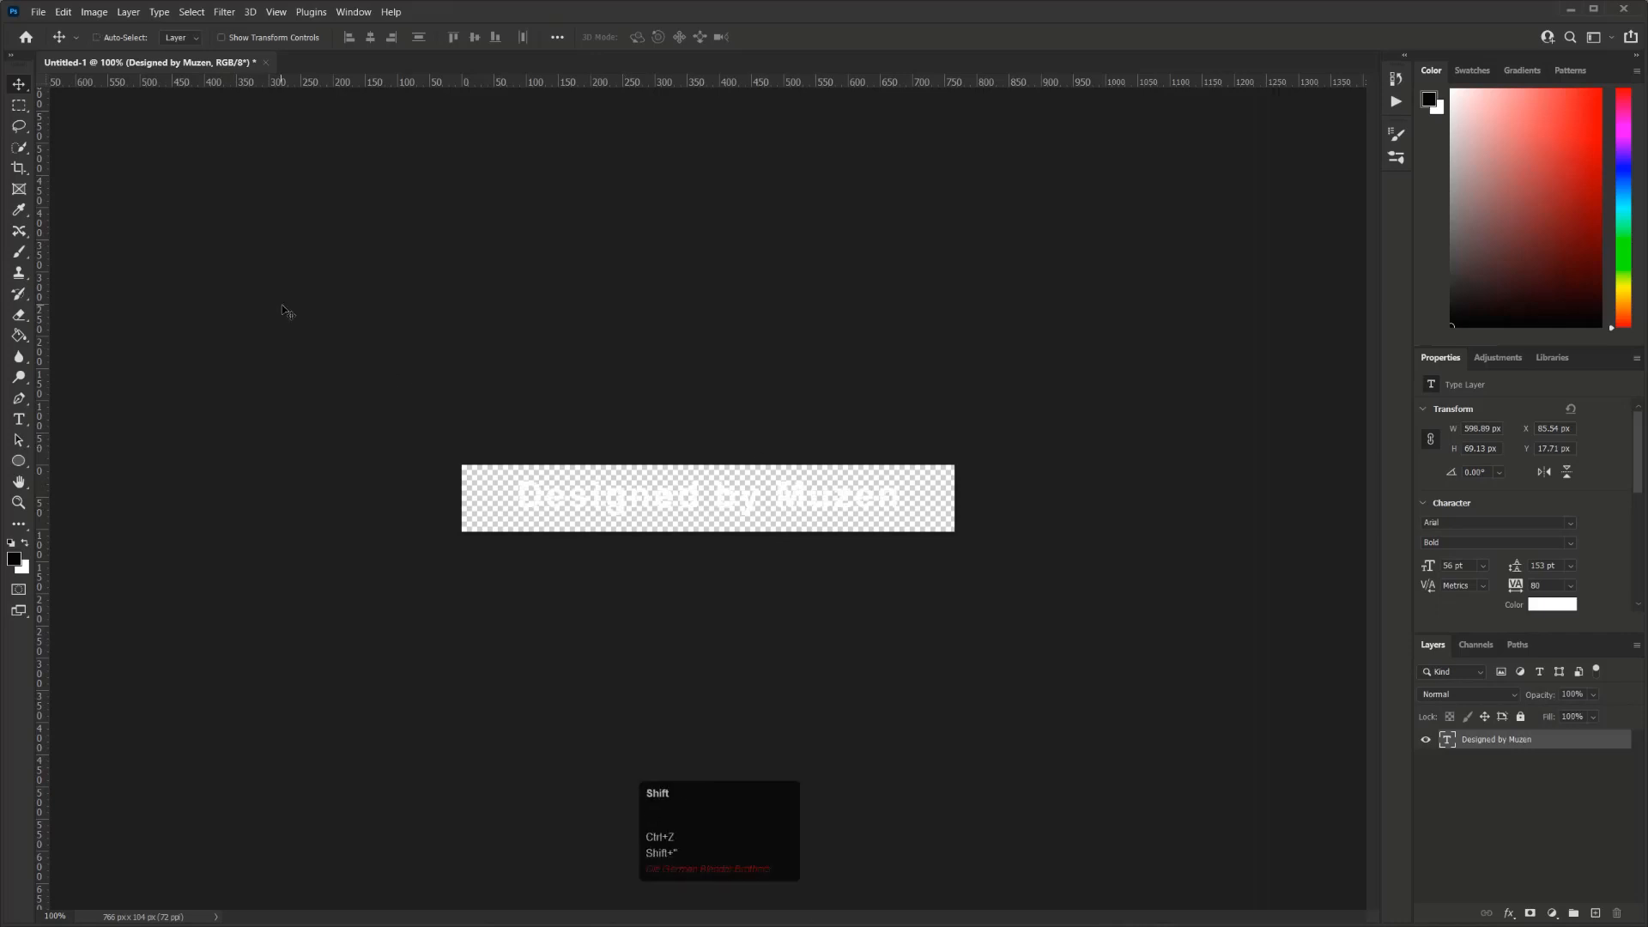
pyautogui.hotkey('shift', 'F2')
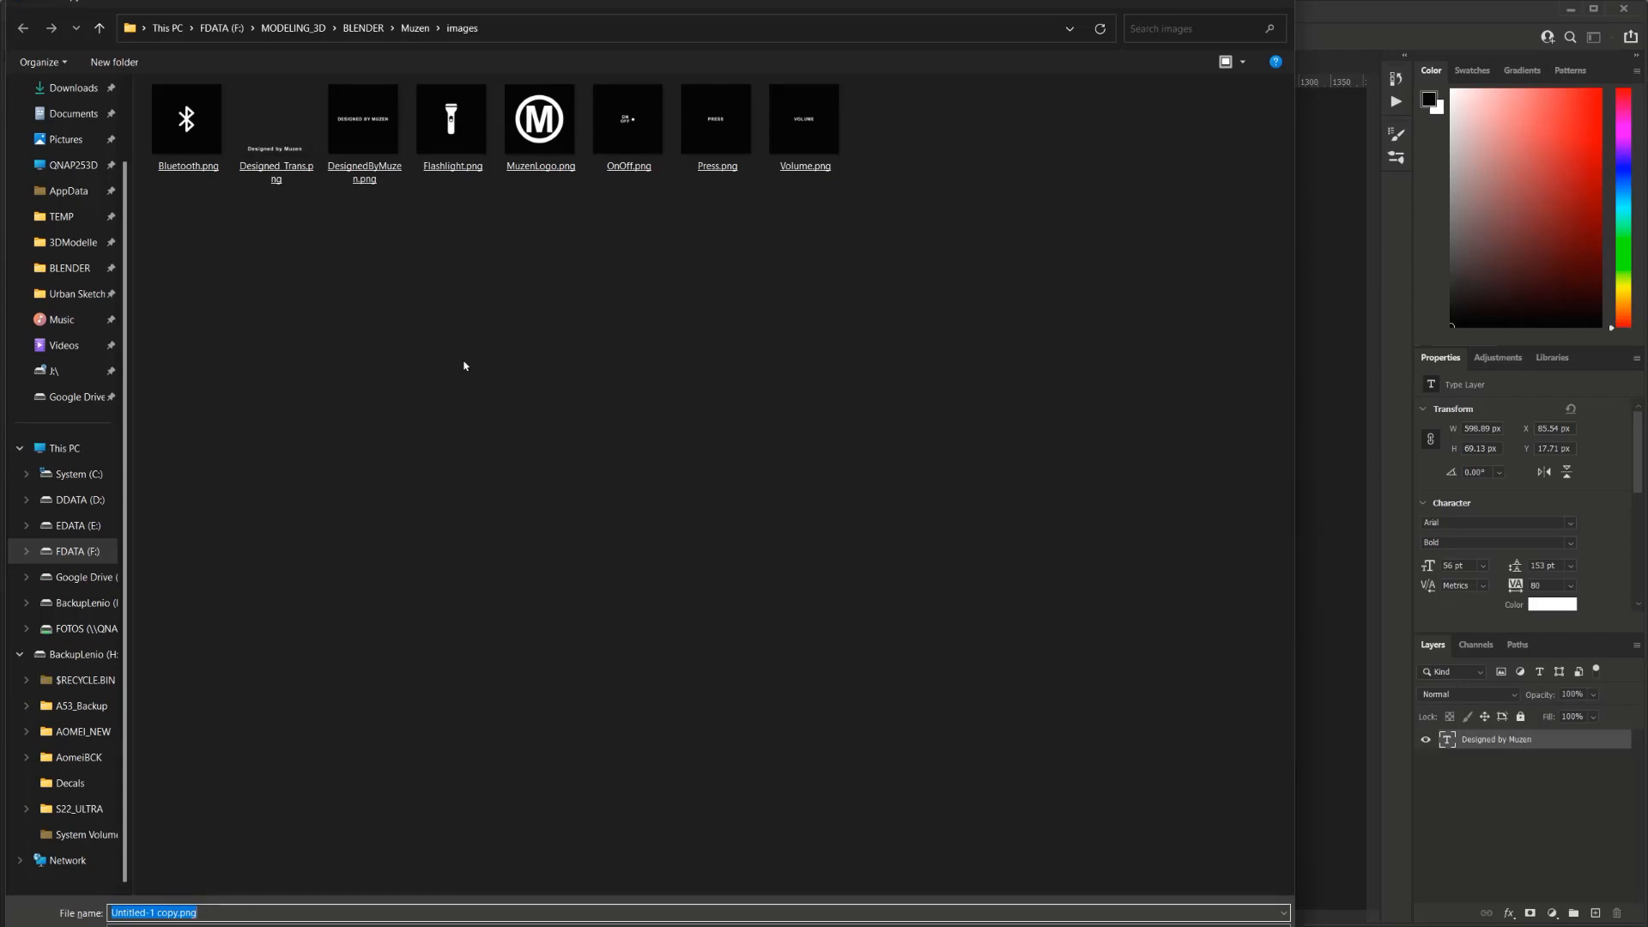
pyautogui.doubleClick(277, 138)
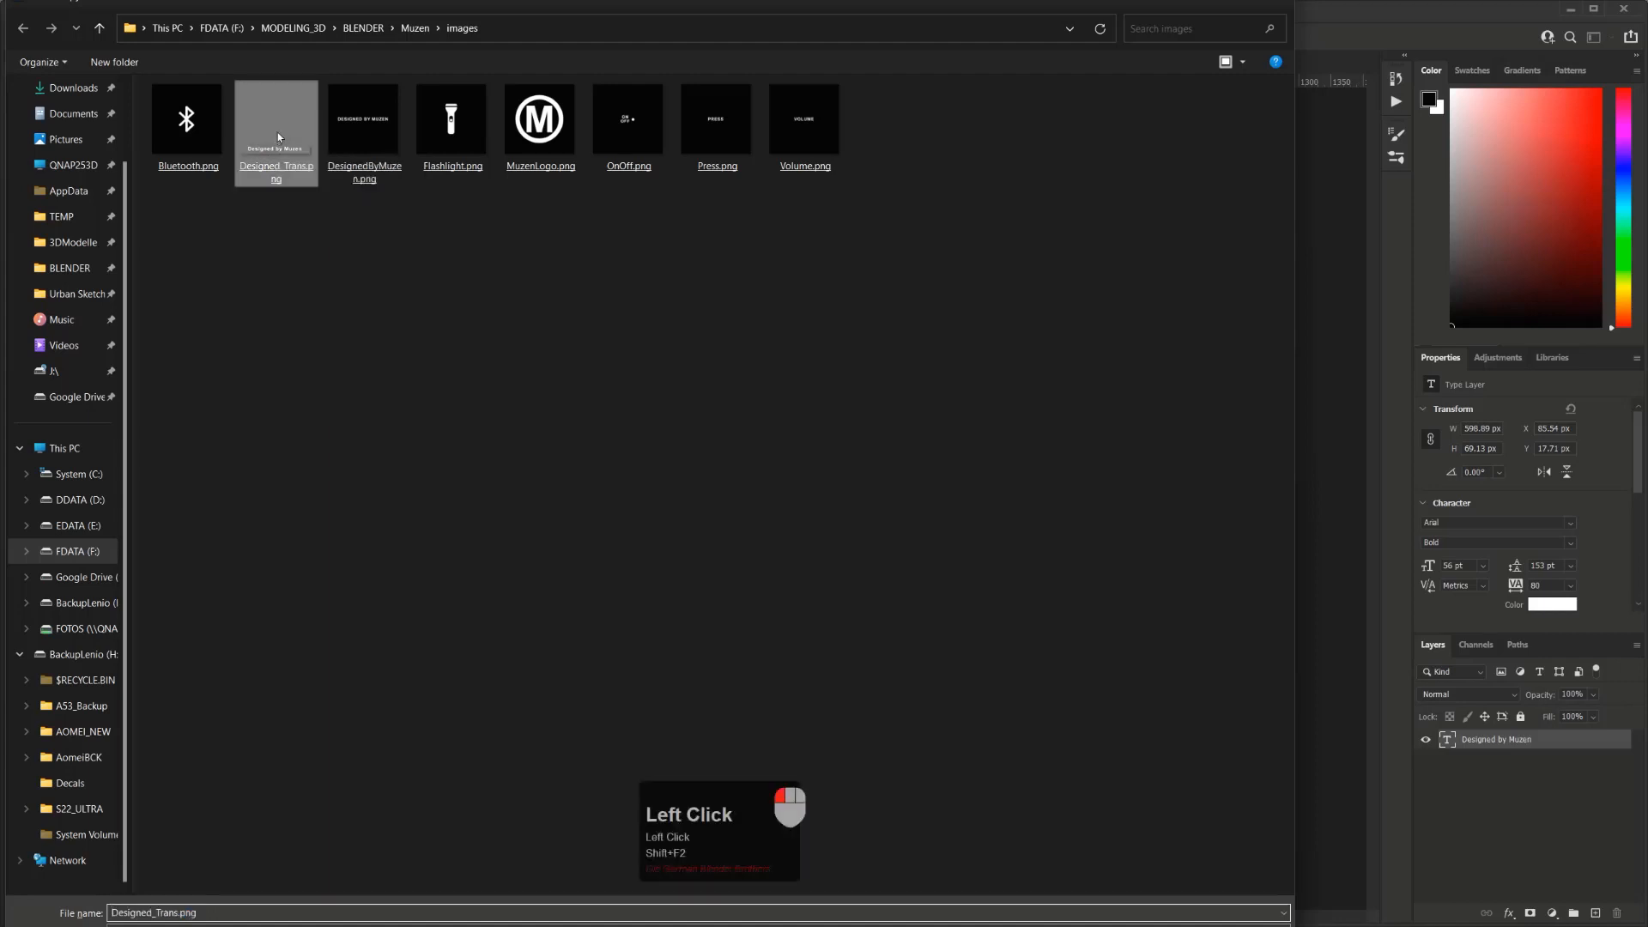
pyautogui.click(893, 436)
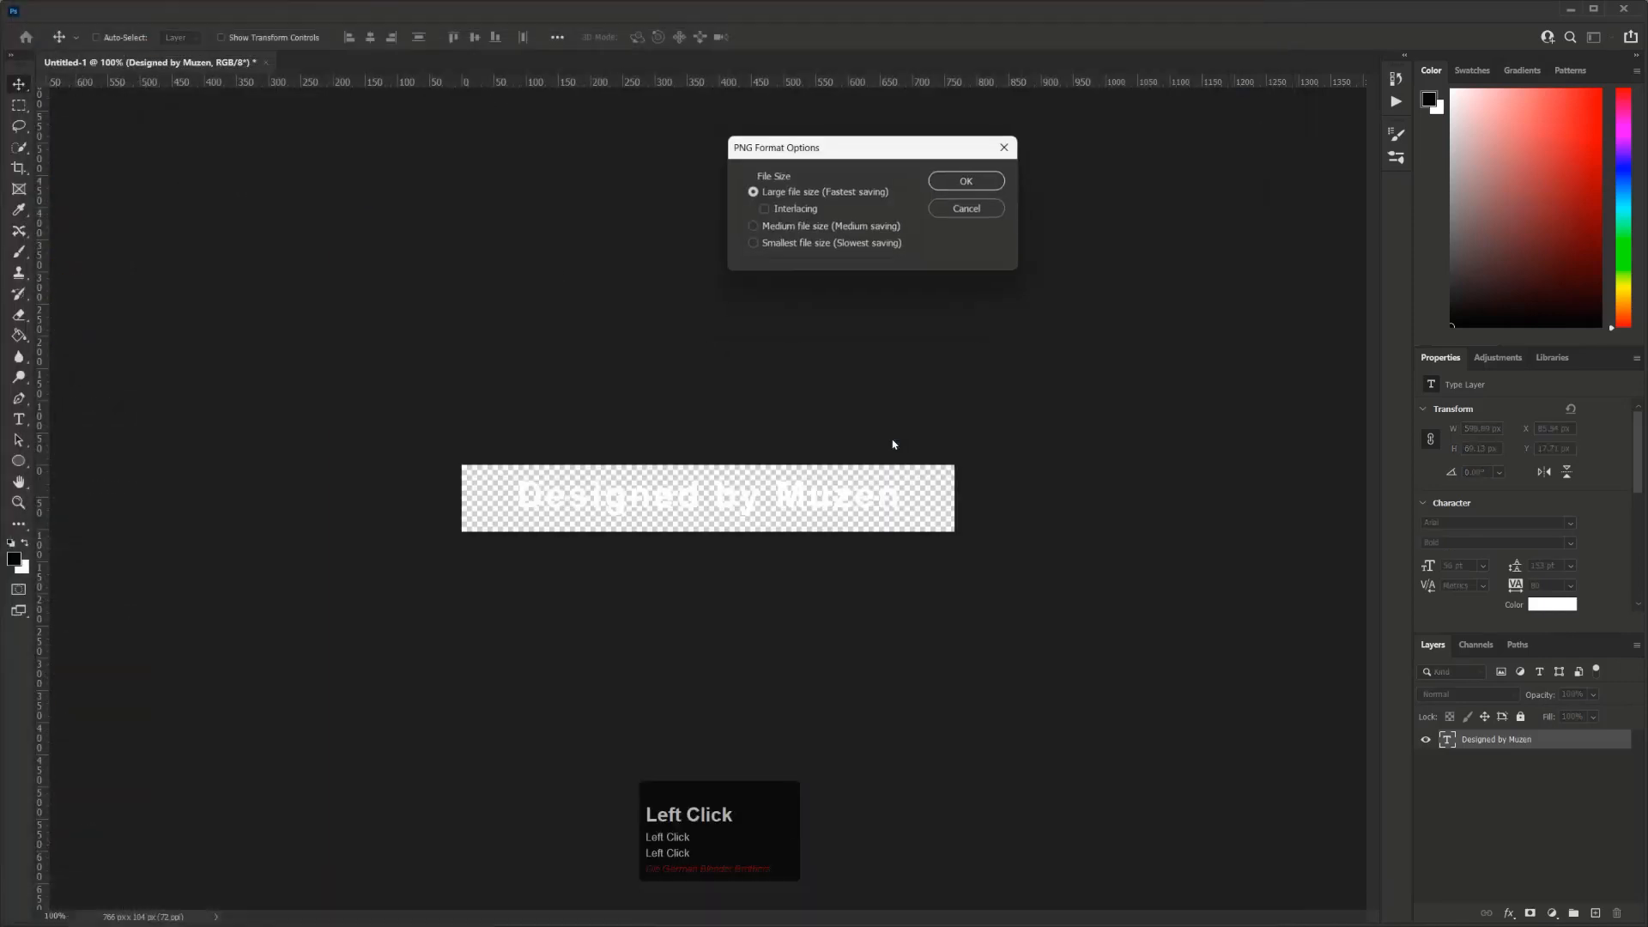
pyautogui.click(970, 181)
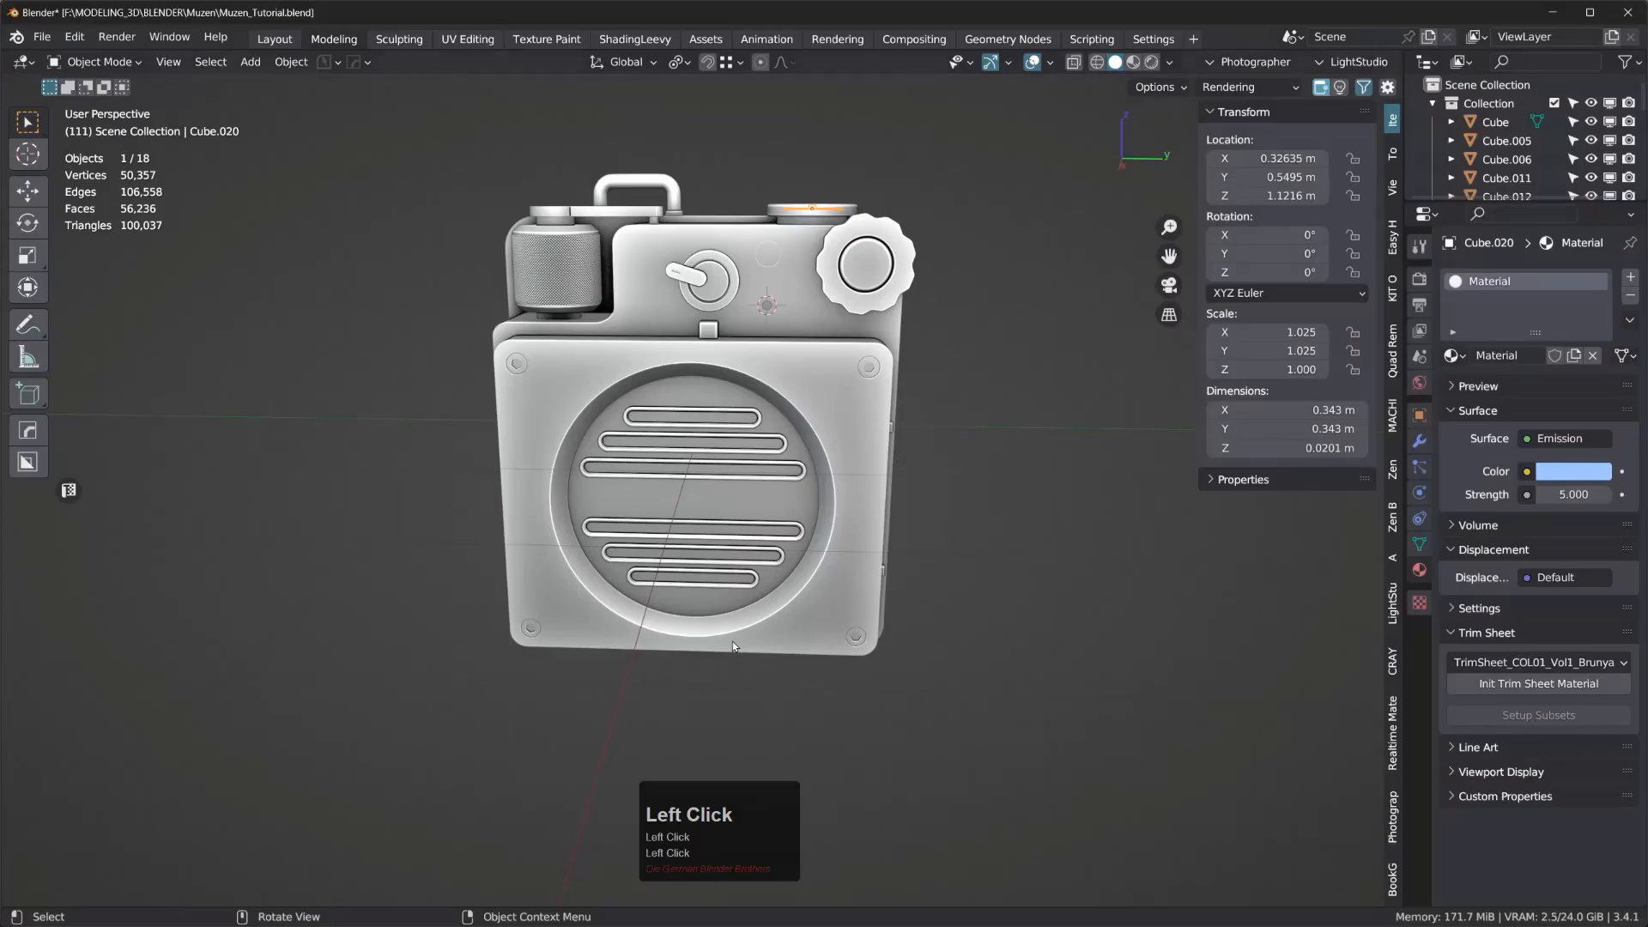
# - Add a plane to the speaker scene from the right orthographic view and rotate it 90° about the Y axis
pyautogui.press('KP_3')
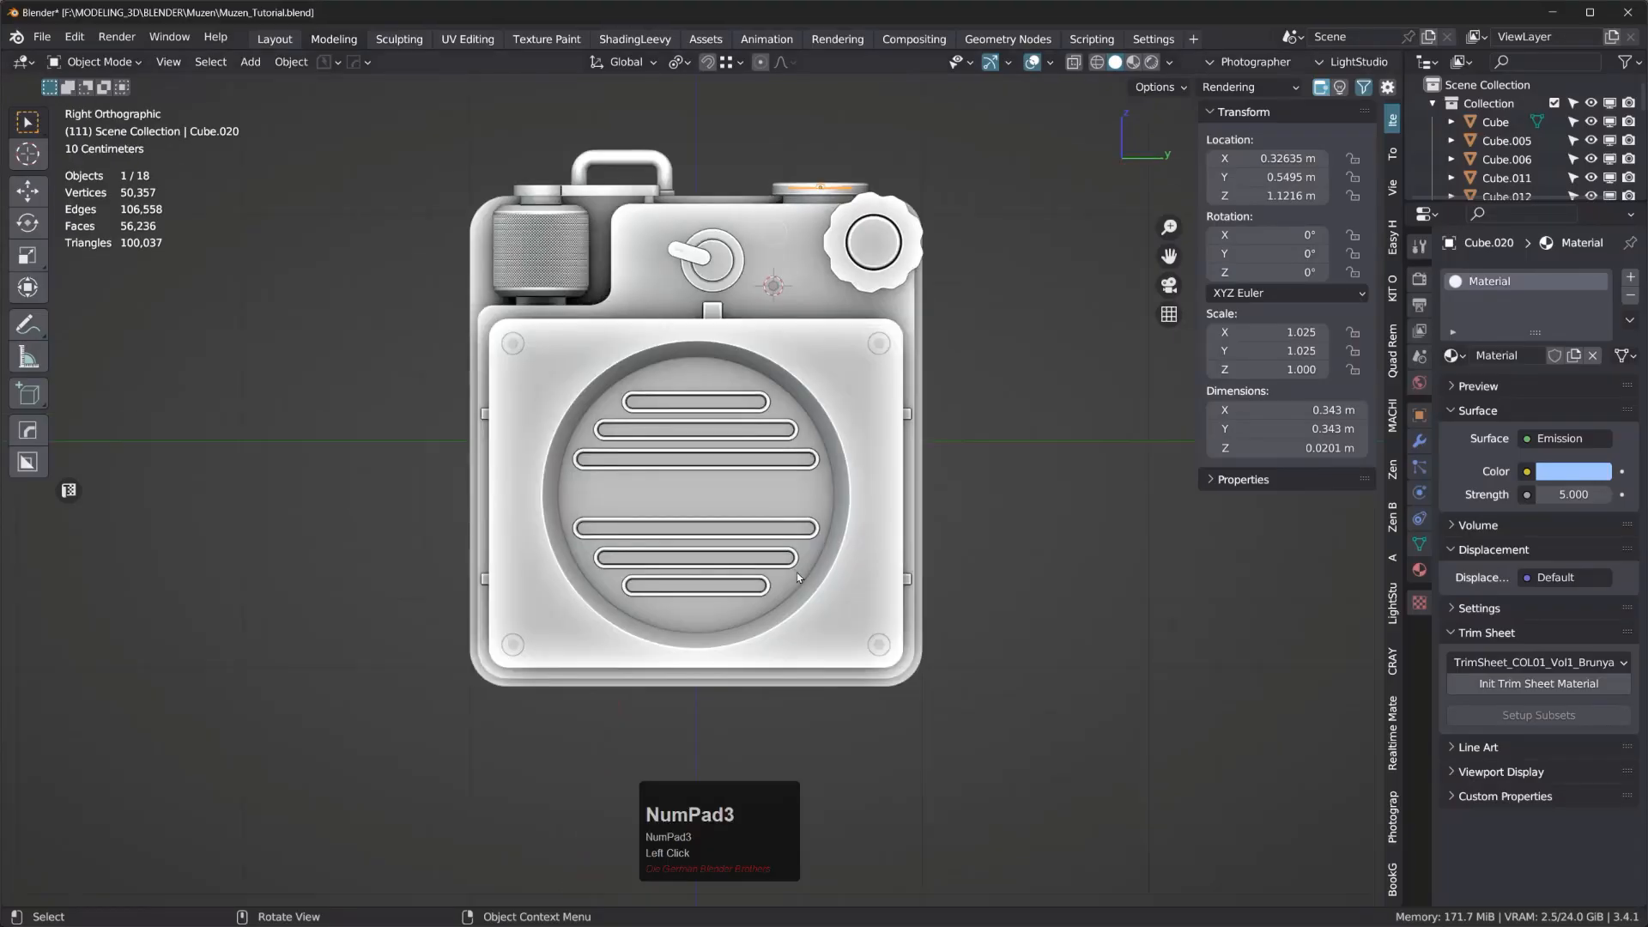
pyautogui.scroll(2, 872, 488)
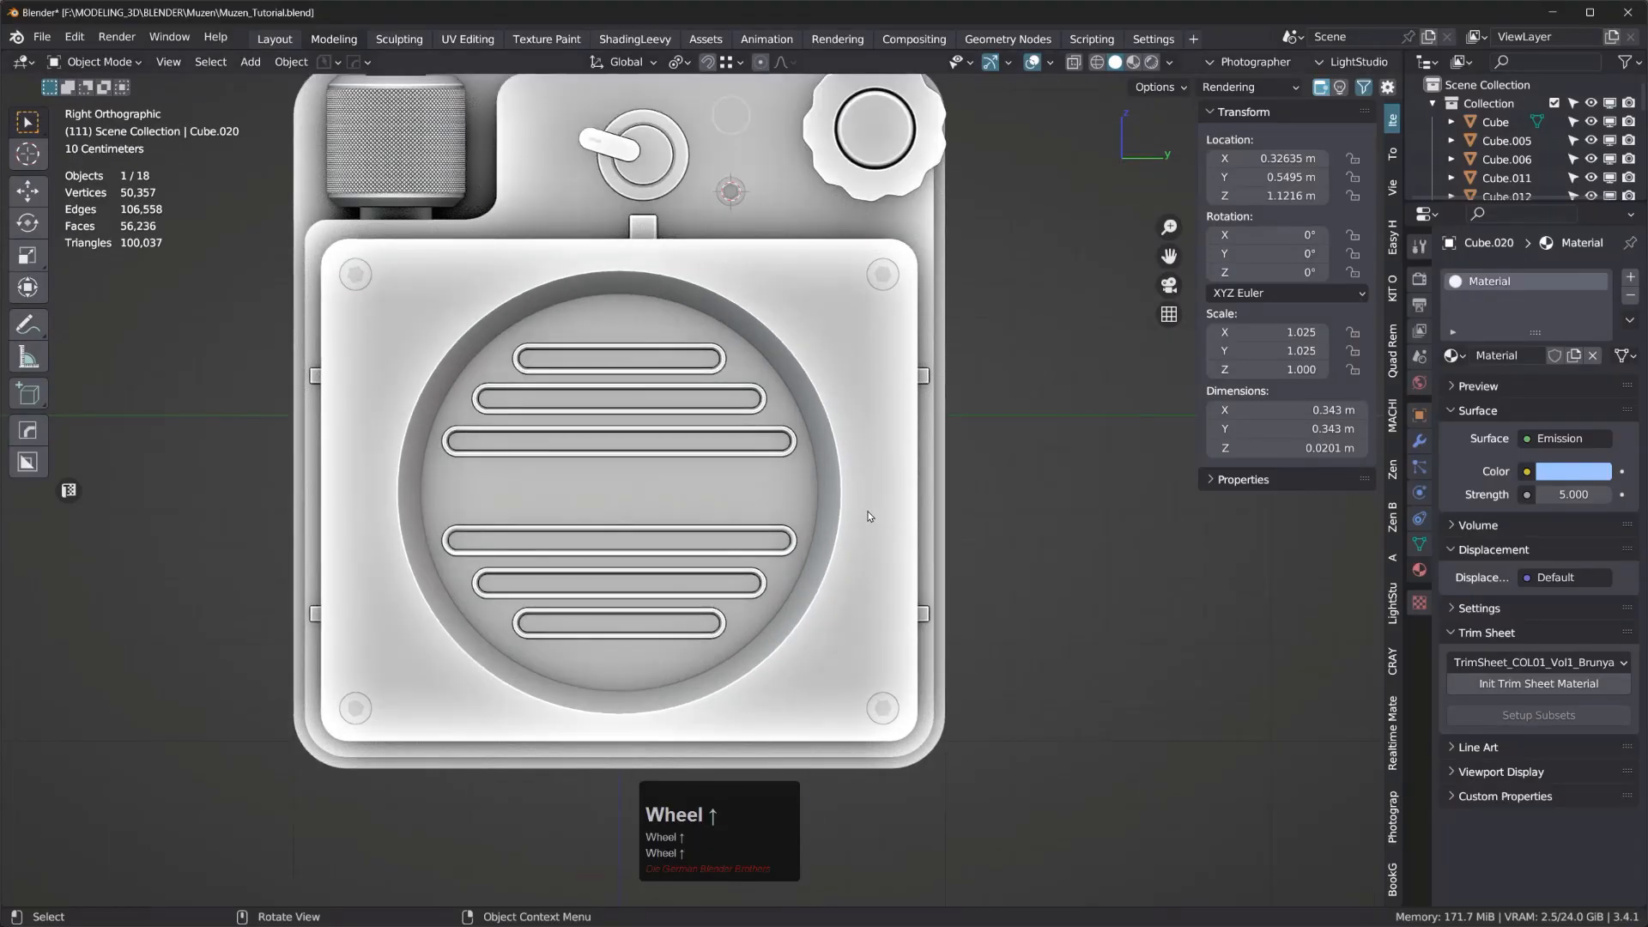
pyautogui.press('space')
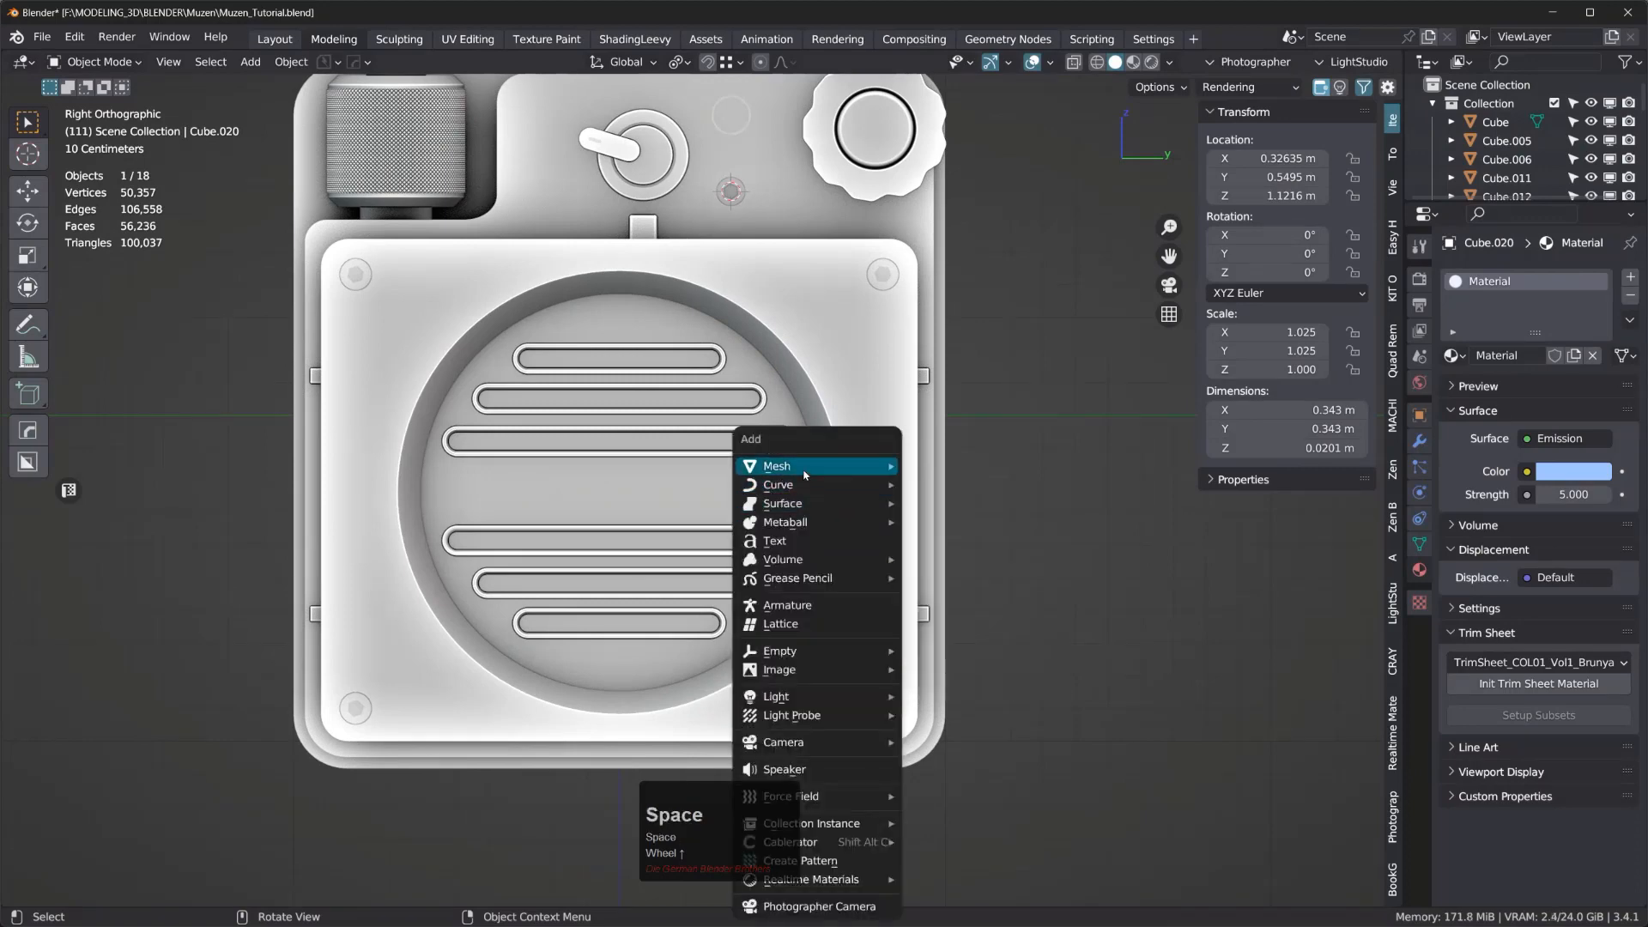
pyautogui.moveTo(867, 466)
pyautogui.click(948, 485)
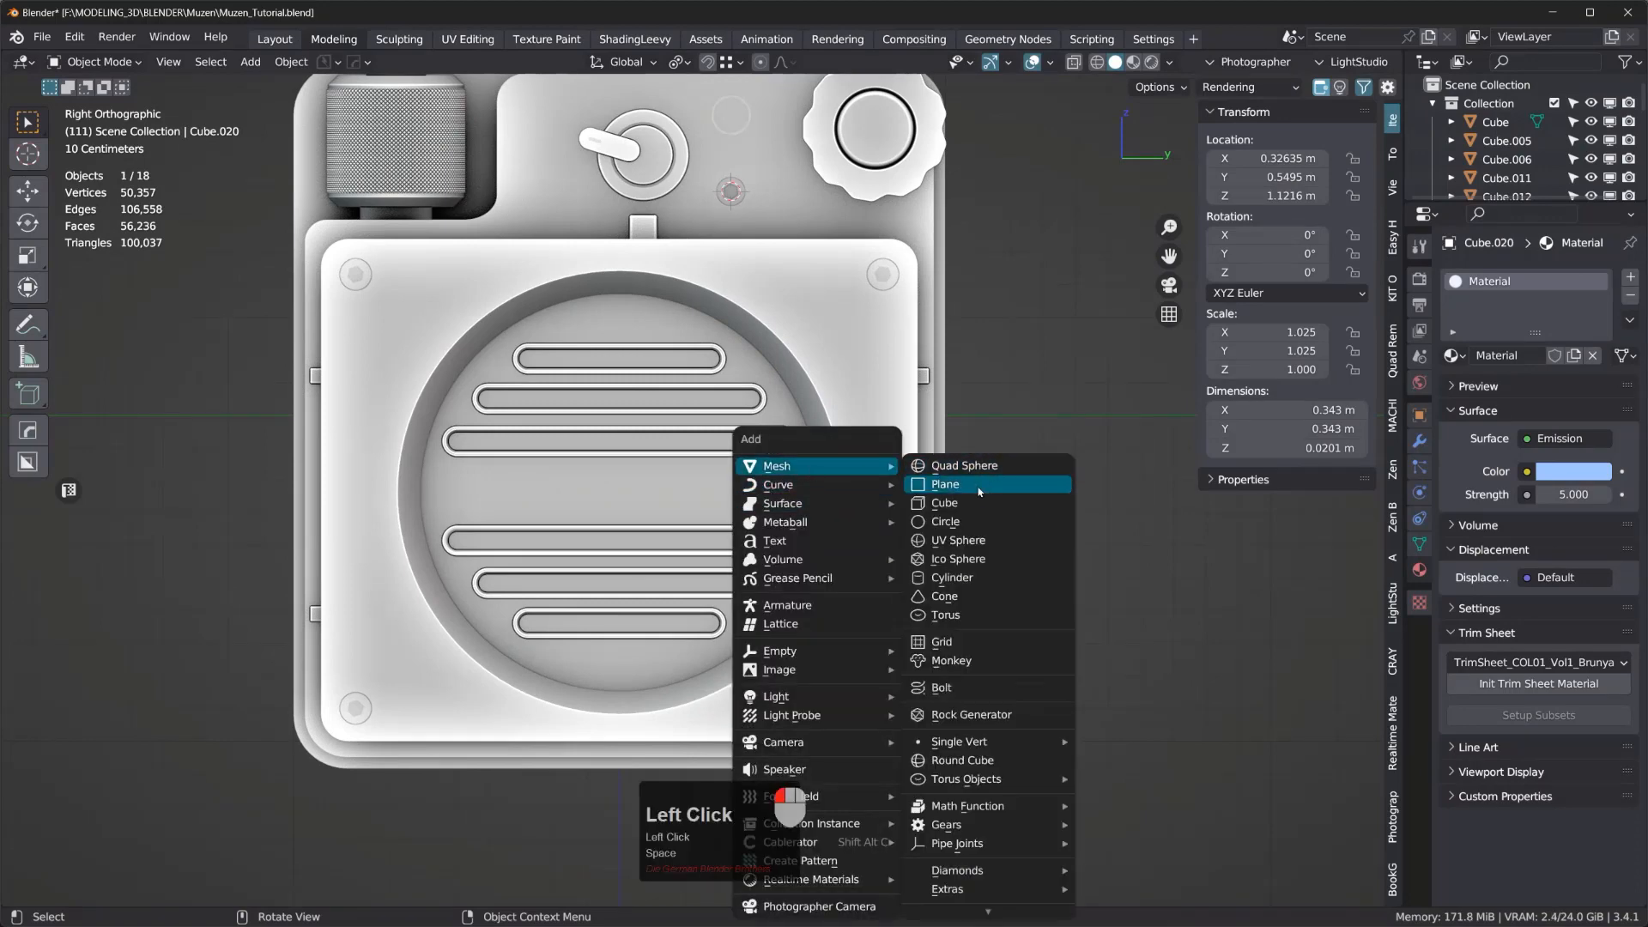
pyautogui.scroll(-2, 893, 502)
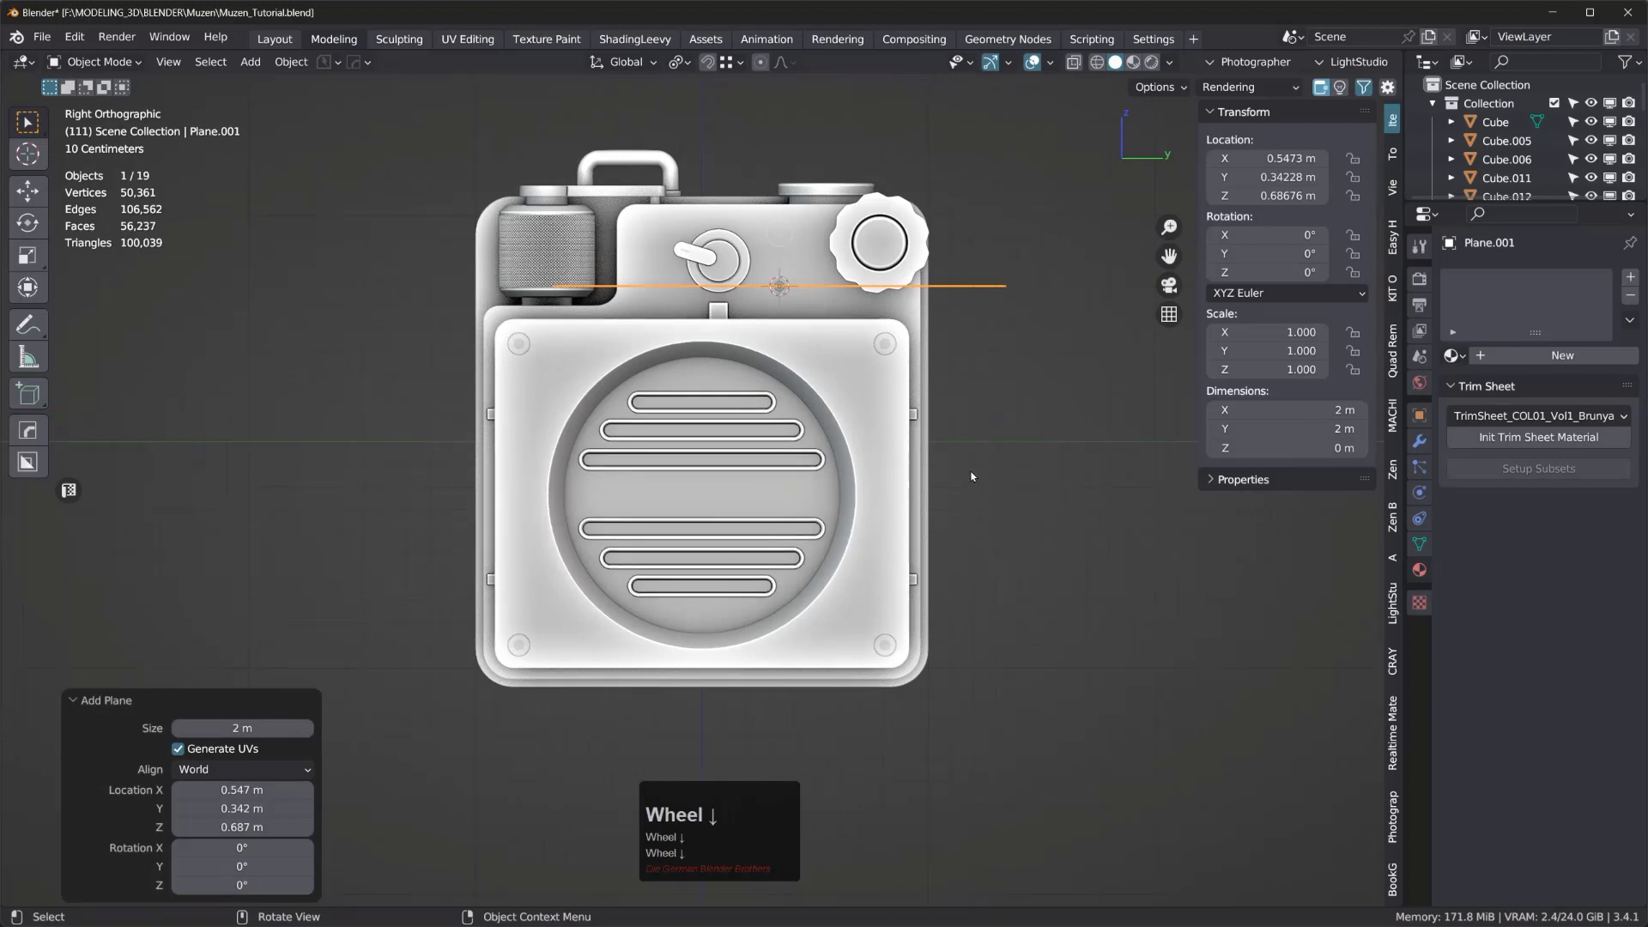
pyautogui.write('r')
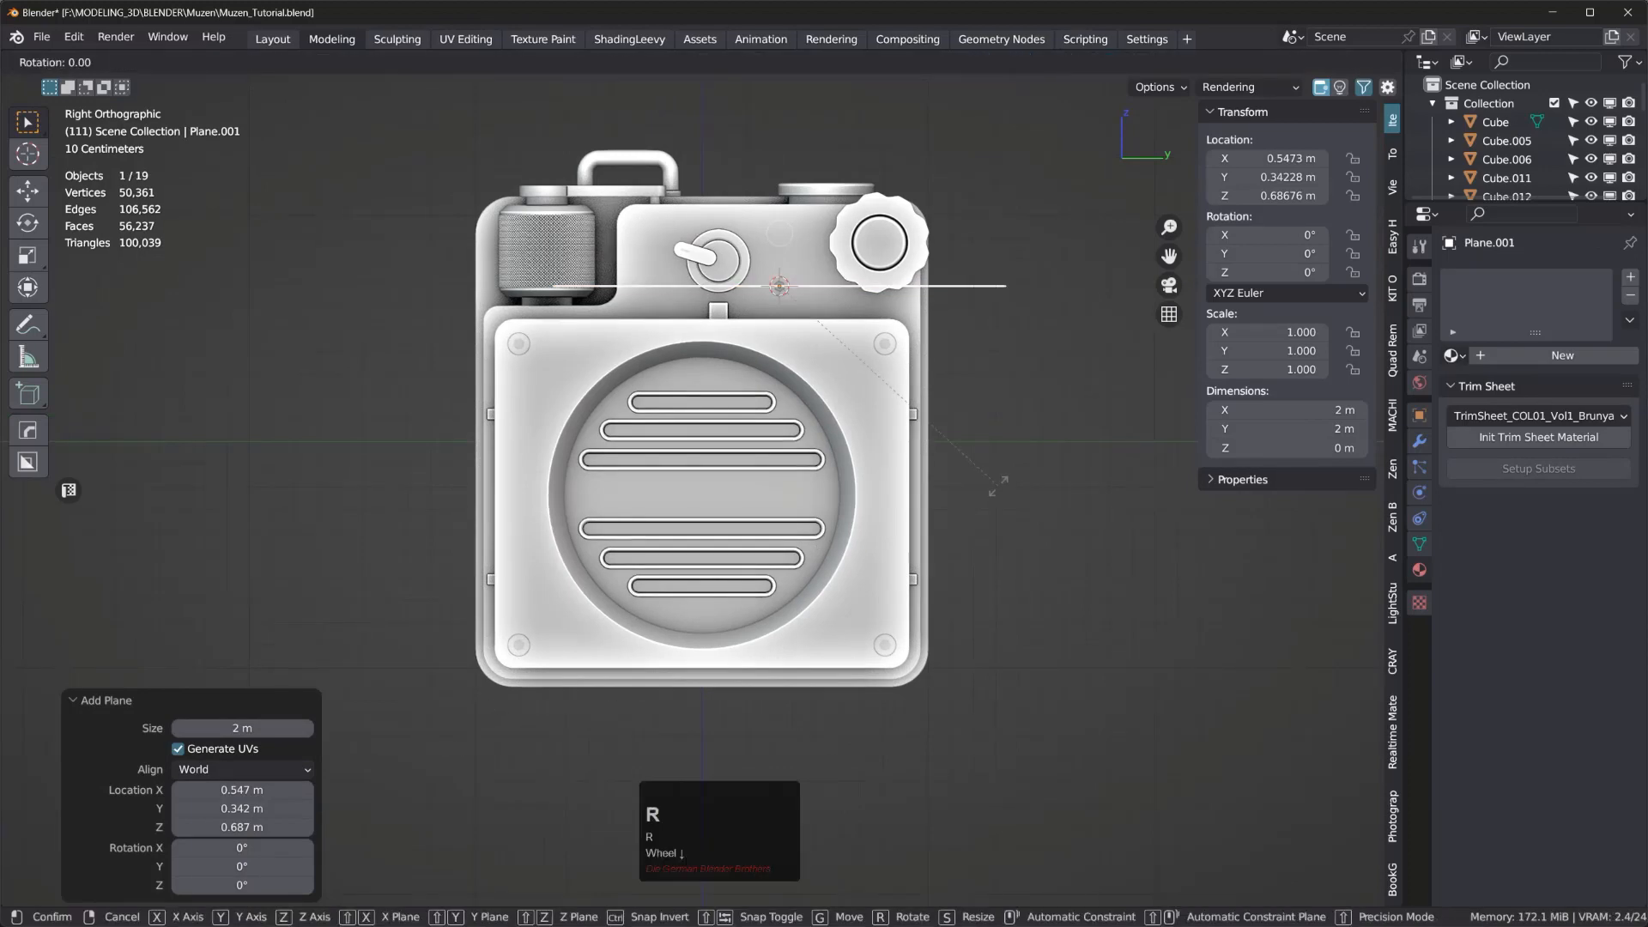
pyautogui.write('y')
pyautogui.write('90')
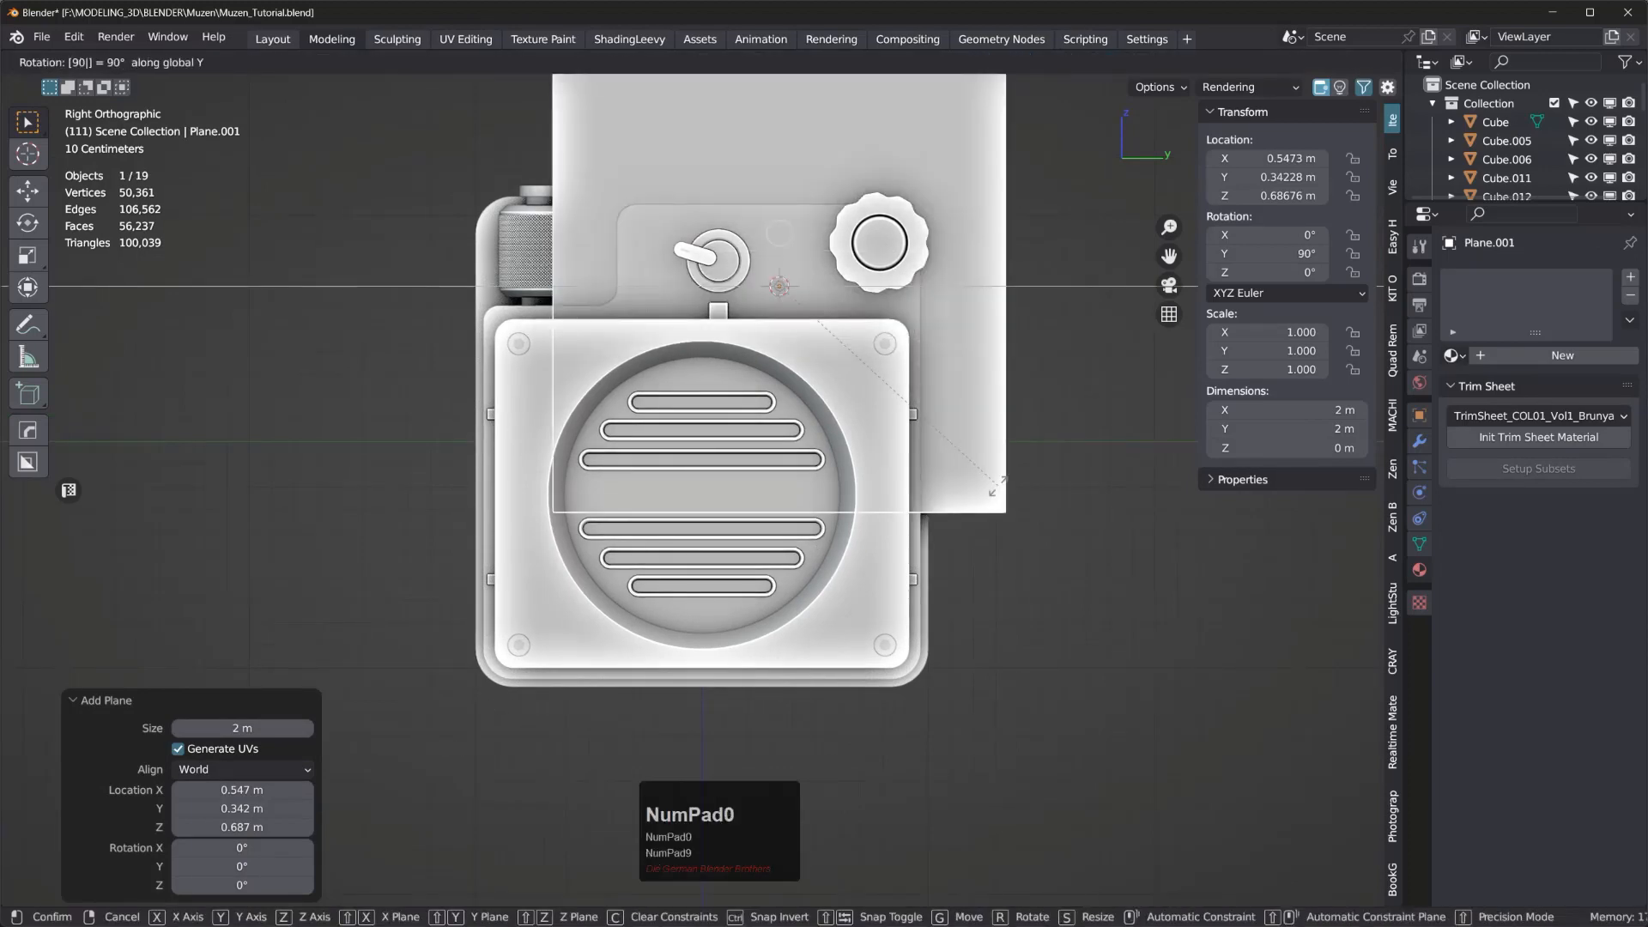
pyautogui.click(995, 486)
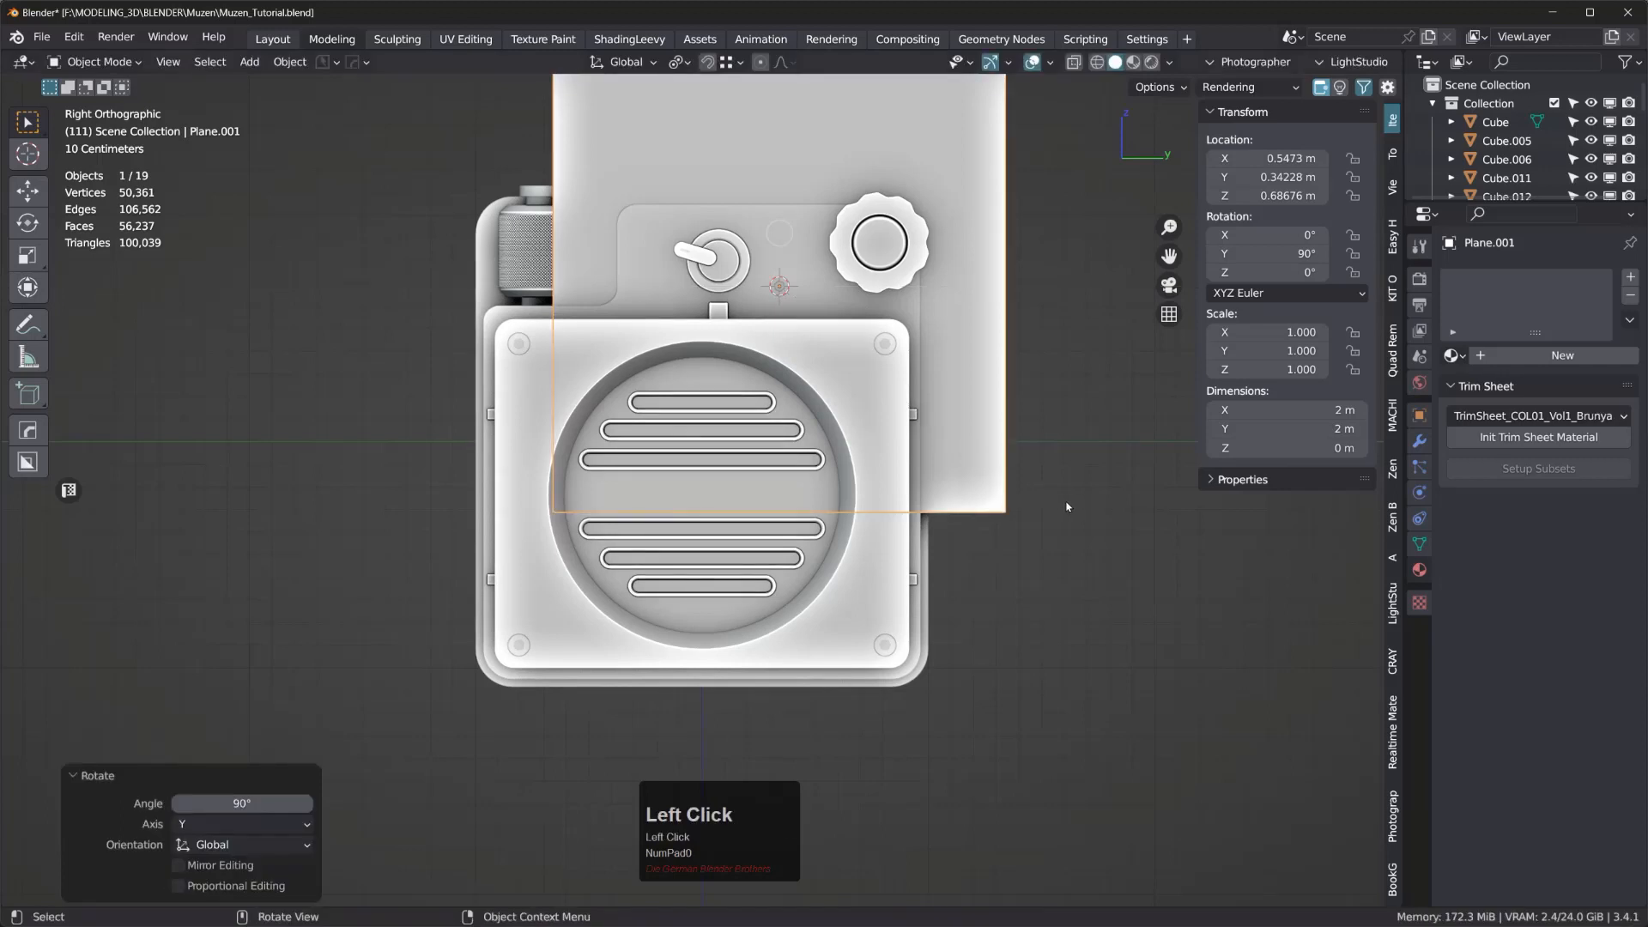
# - Scale the plane to about 0.097 along Y and 0.584 along Z, and place this upright strip beside the speaker's round grille
pyautogui.press('s')
pyautogui.press('y')
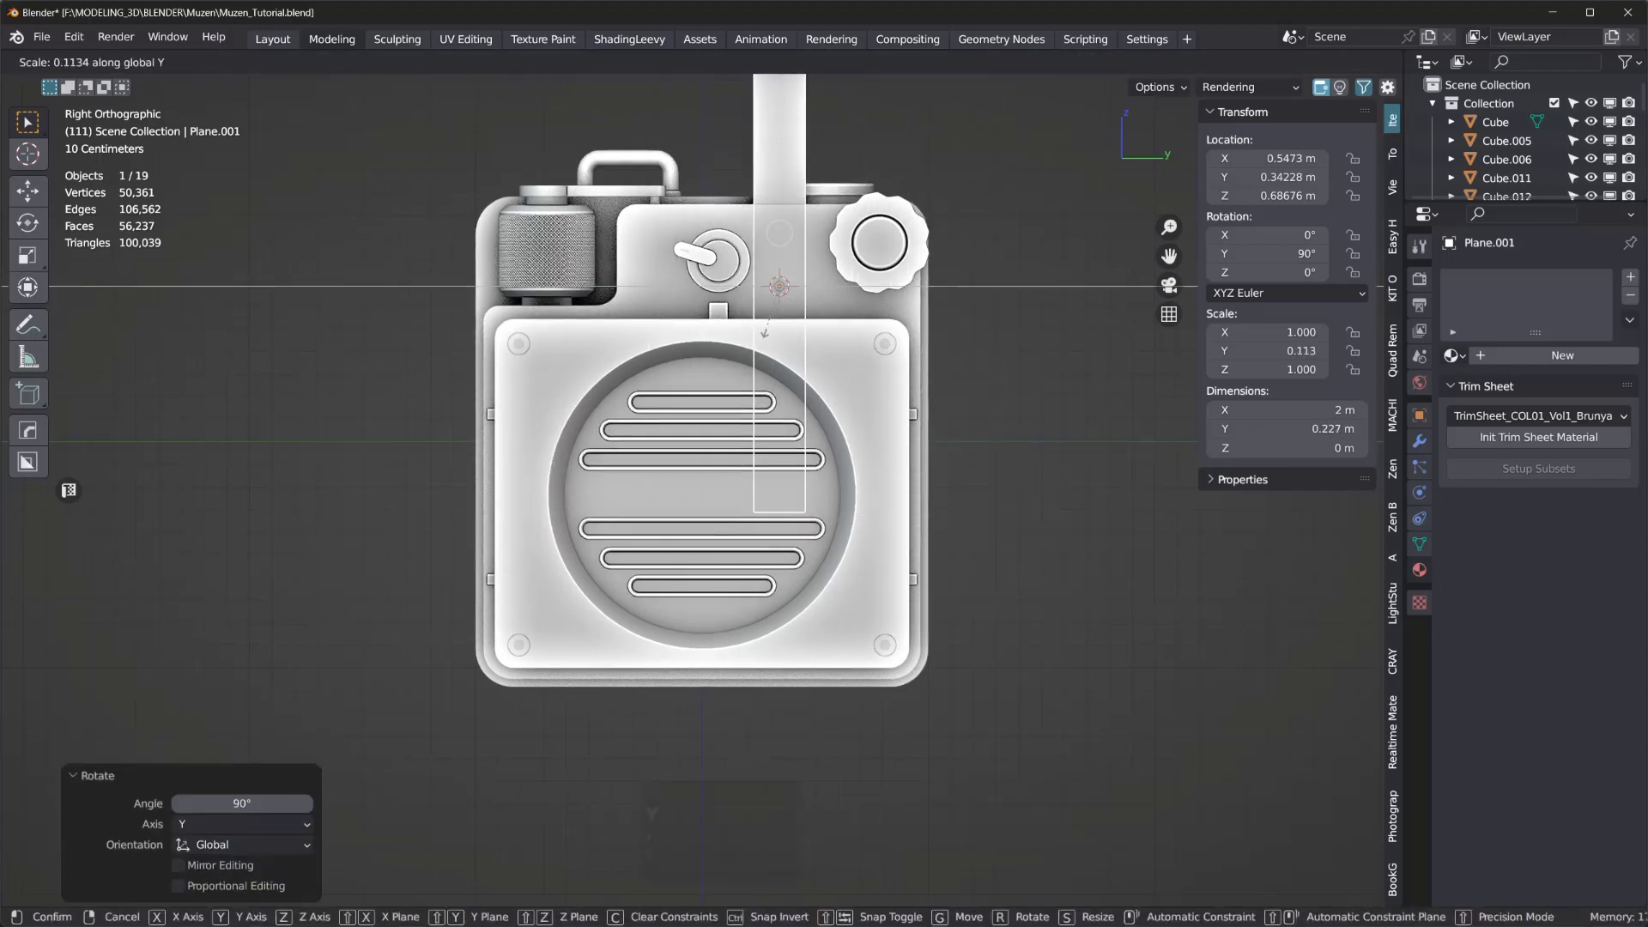
pyautogui.click(773, 325)
pyautogui.press('g')
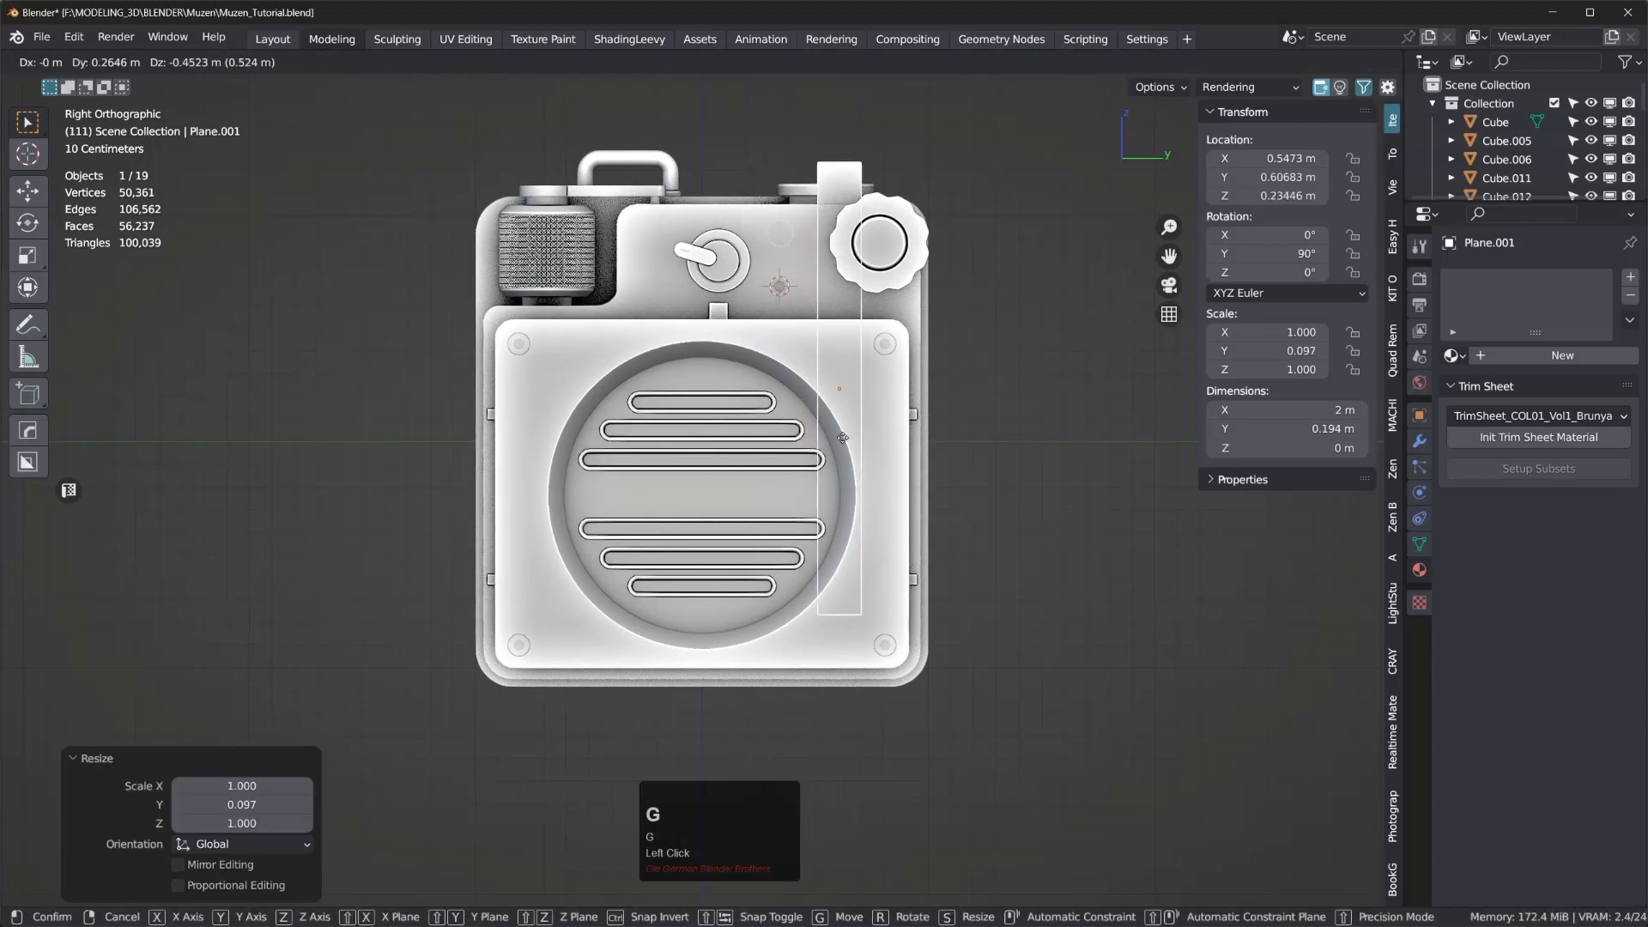
pyautogui.click(881, 521)
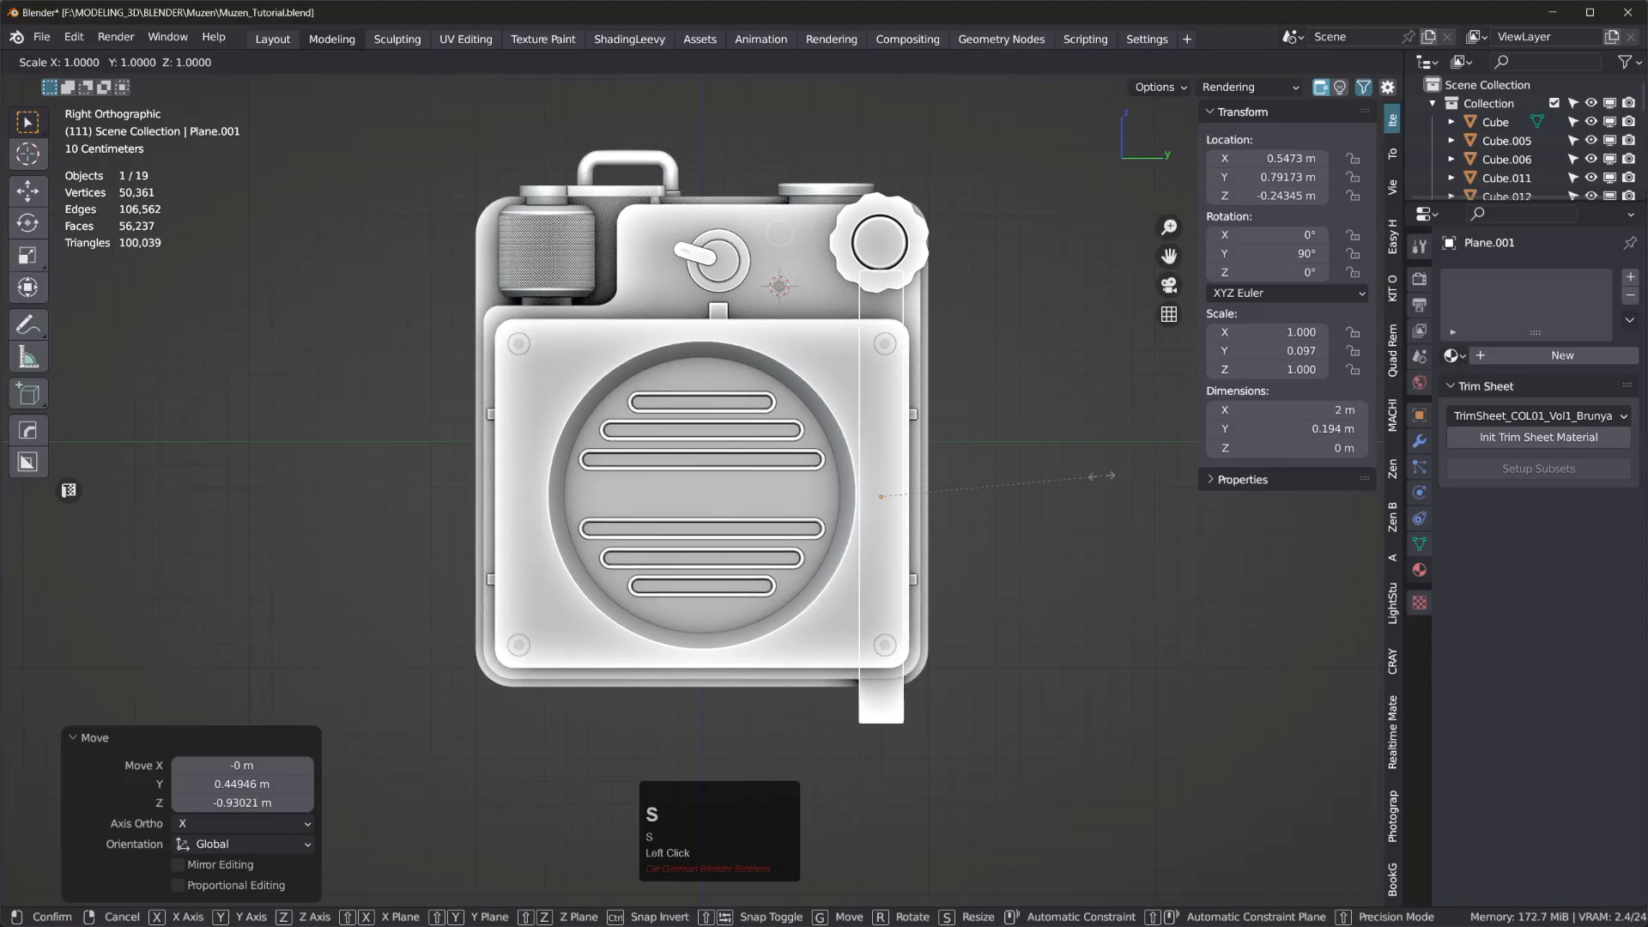
pyautogui.press('s')
pyautogui.press('z')
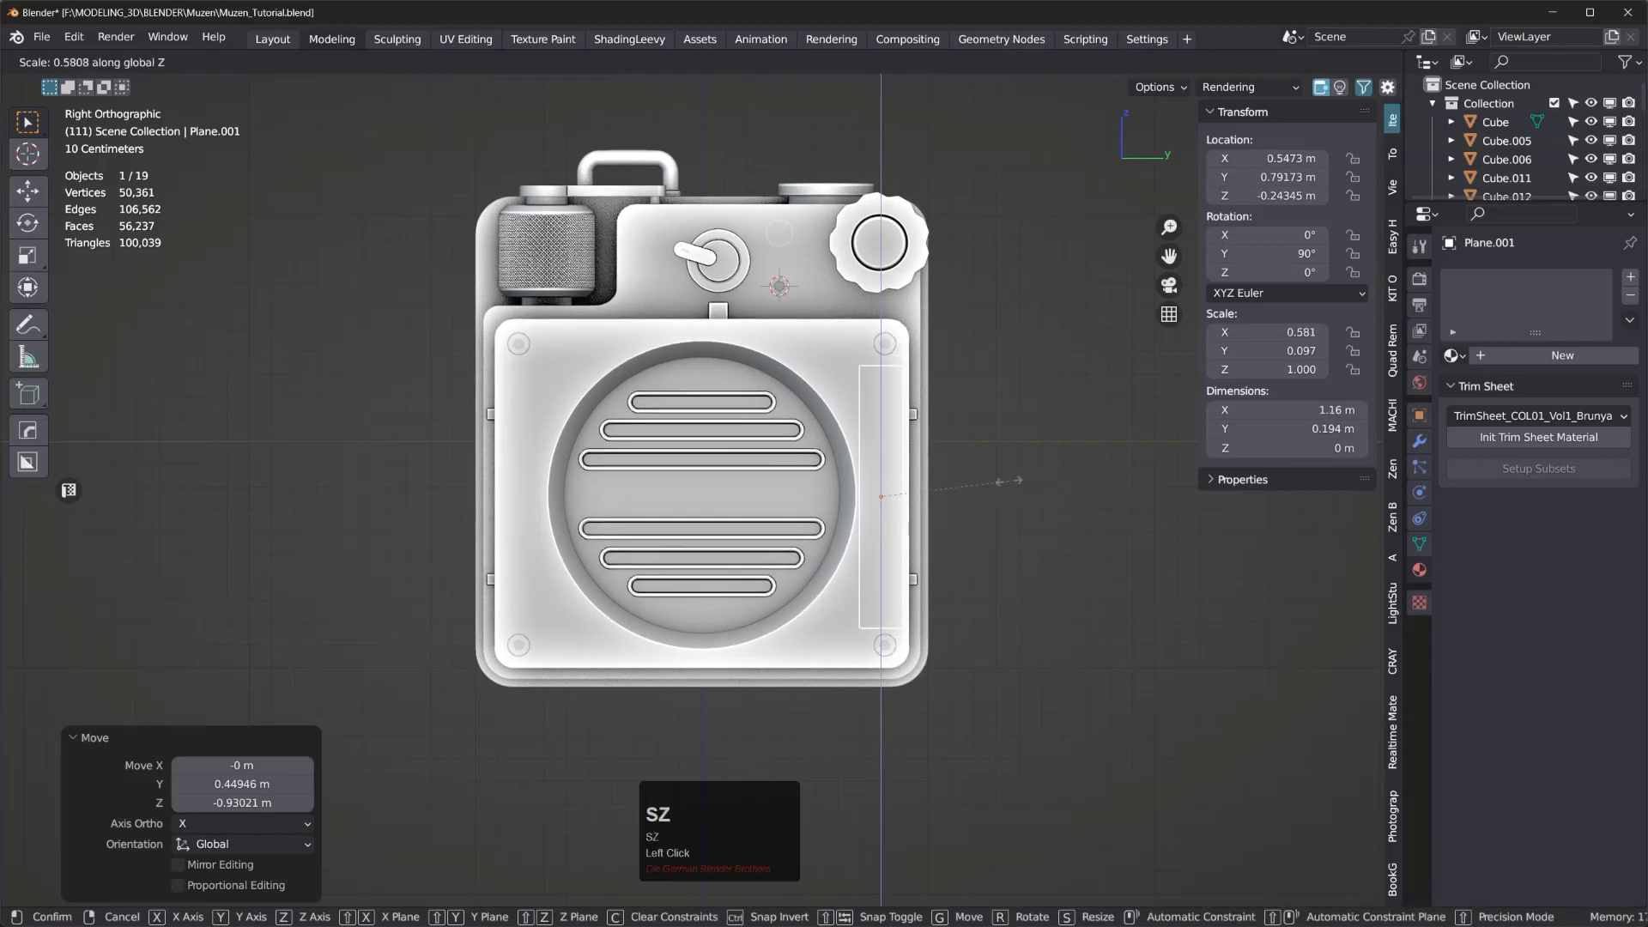
pyautogui.click(860, 551)
# - Move the strip plane about 0.075 m outward along X toward the speaker's front face, and begin another adjustment of its position
pyautogui.moveTo(920, 525); pyautogui.dragTo(982, 605, button='middle')
pyautogui.press('g')
pyautogui.press('x')
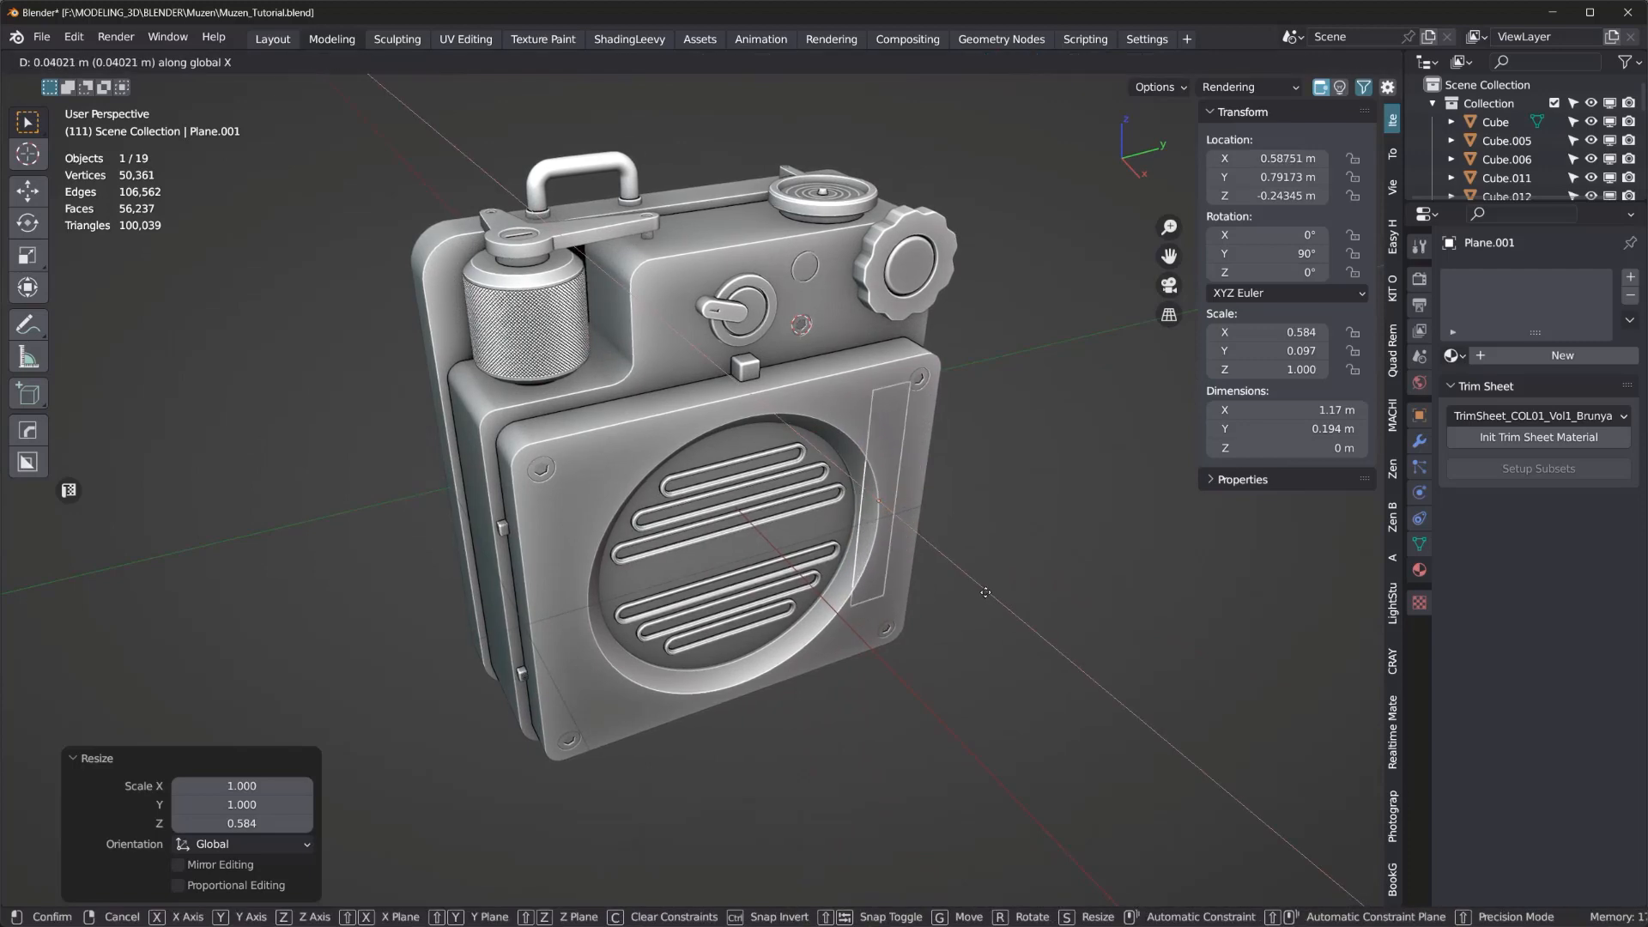
pyautogui.click(911, 616)
pyautogui.moveTo(910, 616); pyautogui.dragTo(999, 622, button='middle')
pyautogui.press('g')
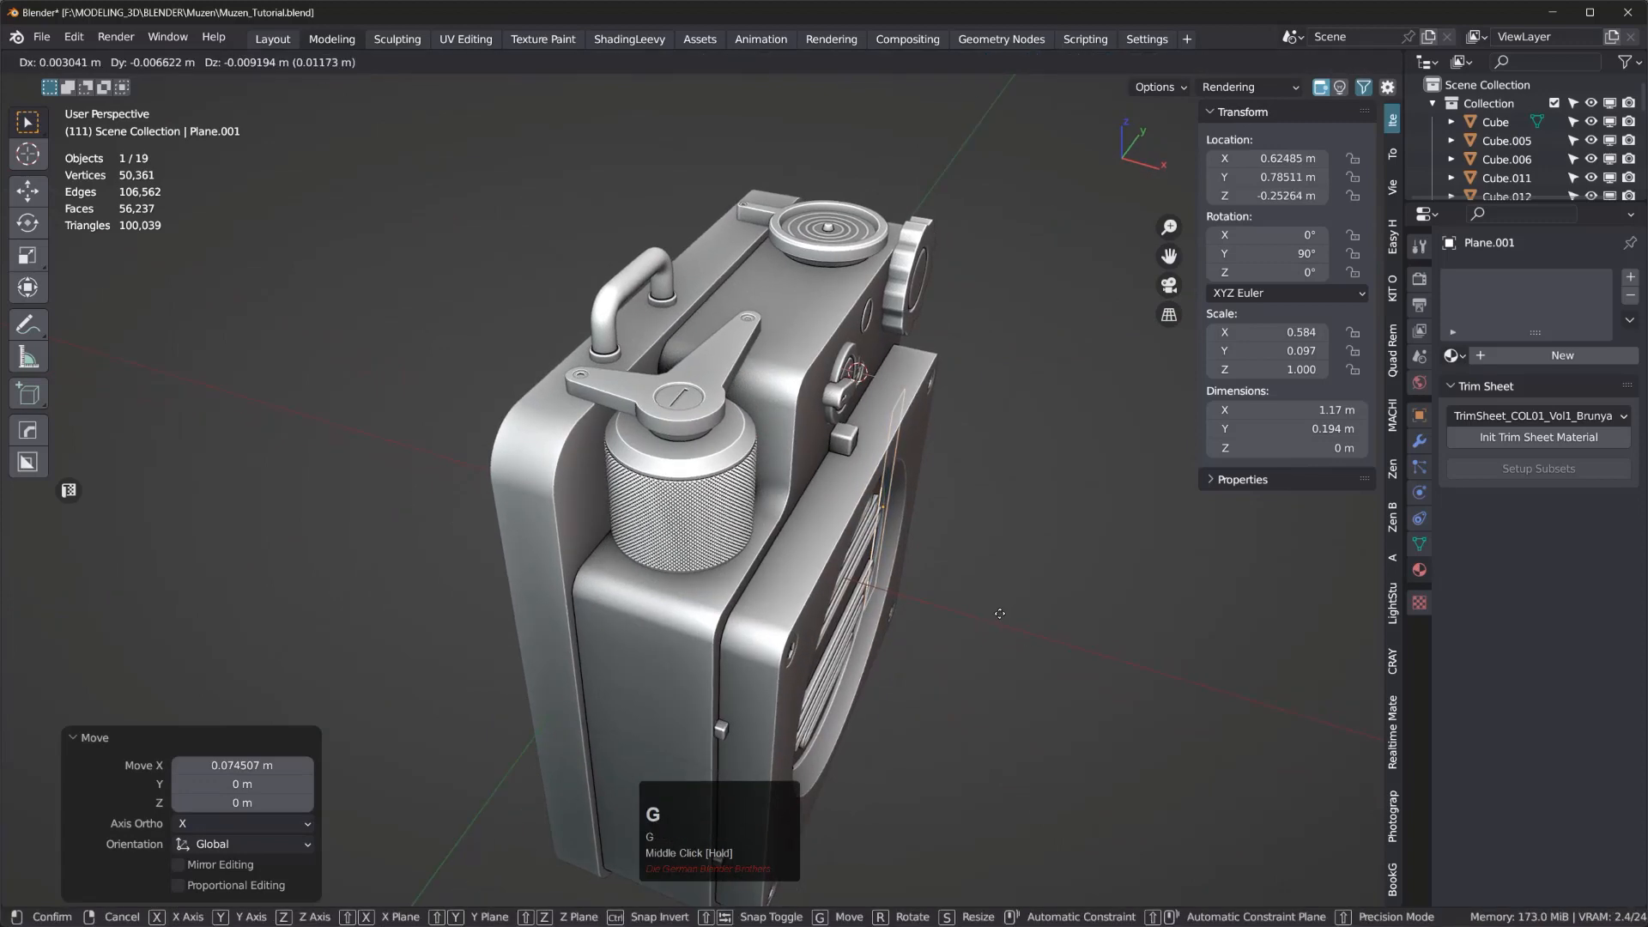
# - Move the plane about 0.1 m along the X axis and apply its rotation and scale
pyautogui.press('x')
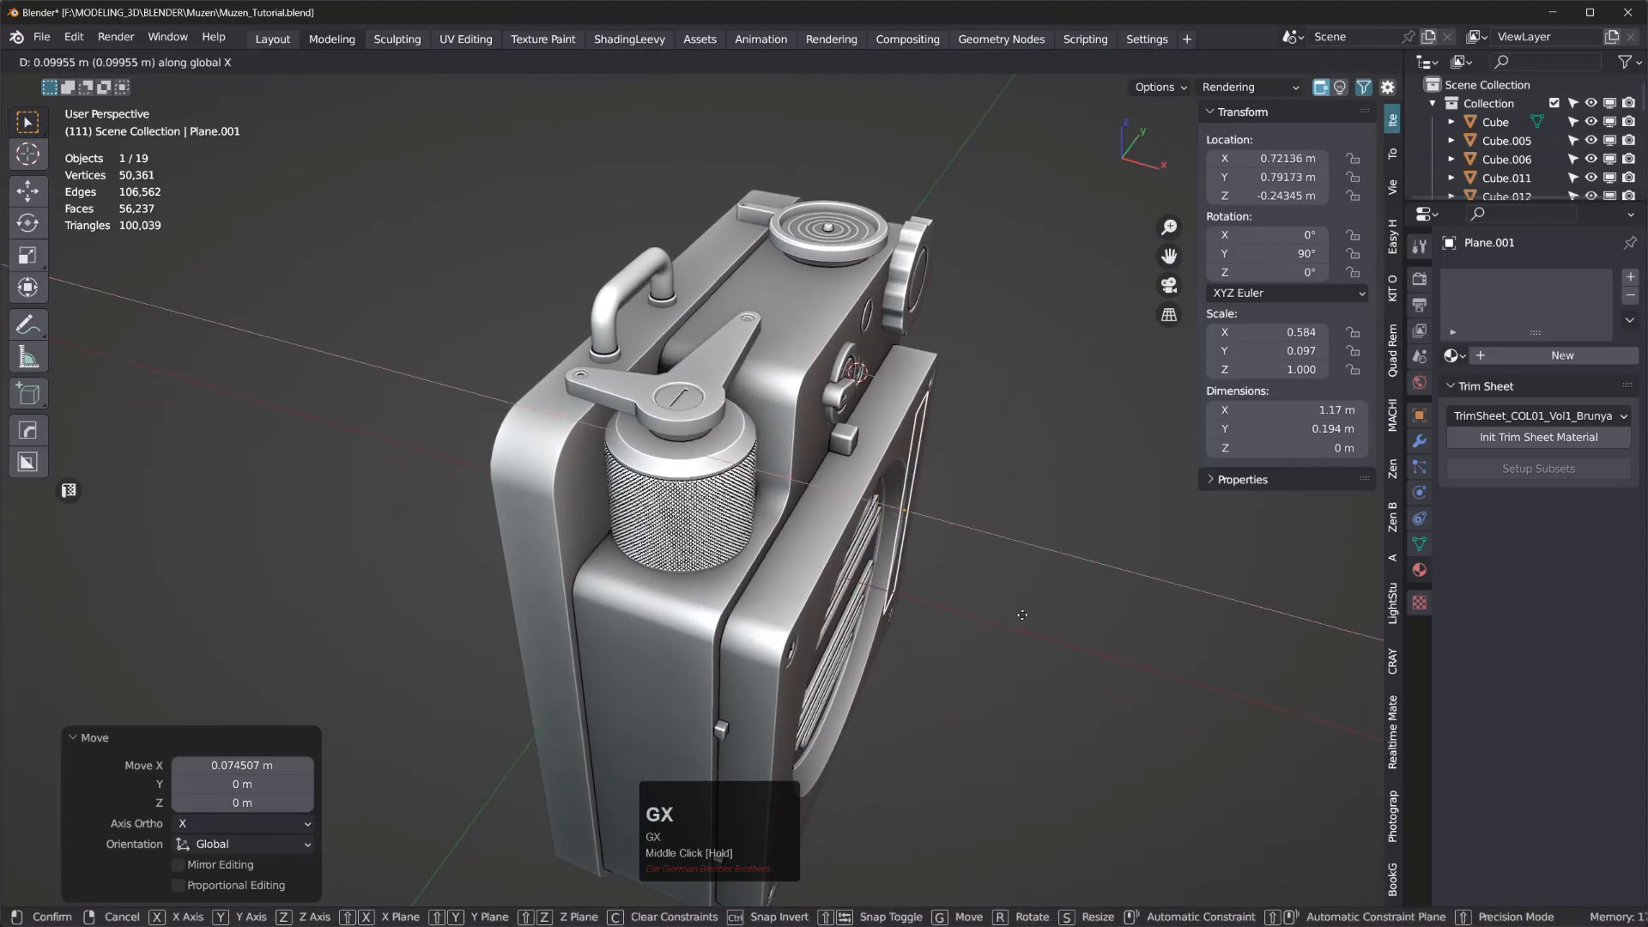
pyautogui.click(1022, 614)
pyautogui.moveTo(1022, 615); pyautogui.dragTo(904, 555, button='middle')
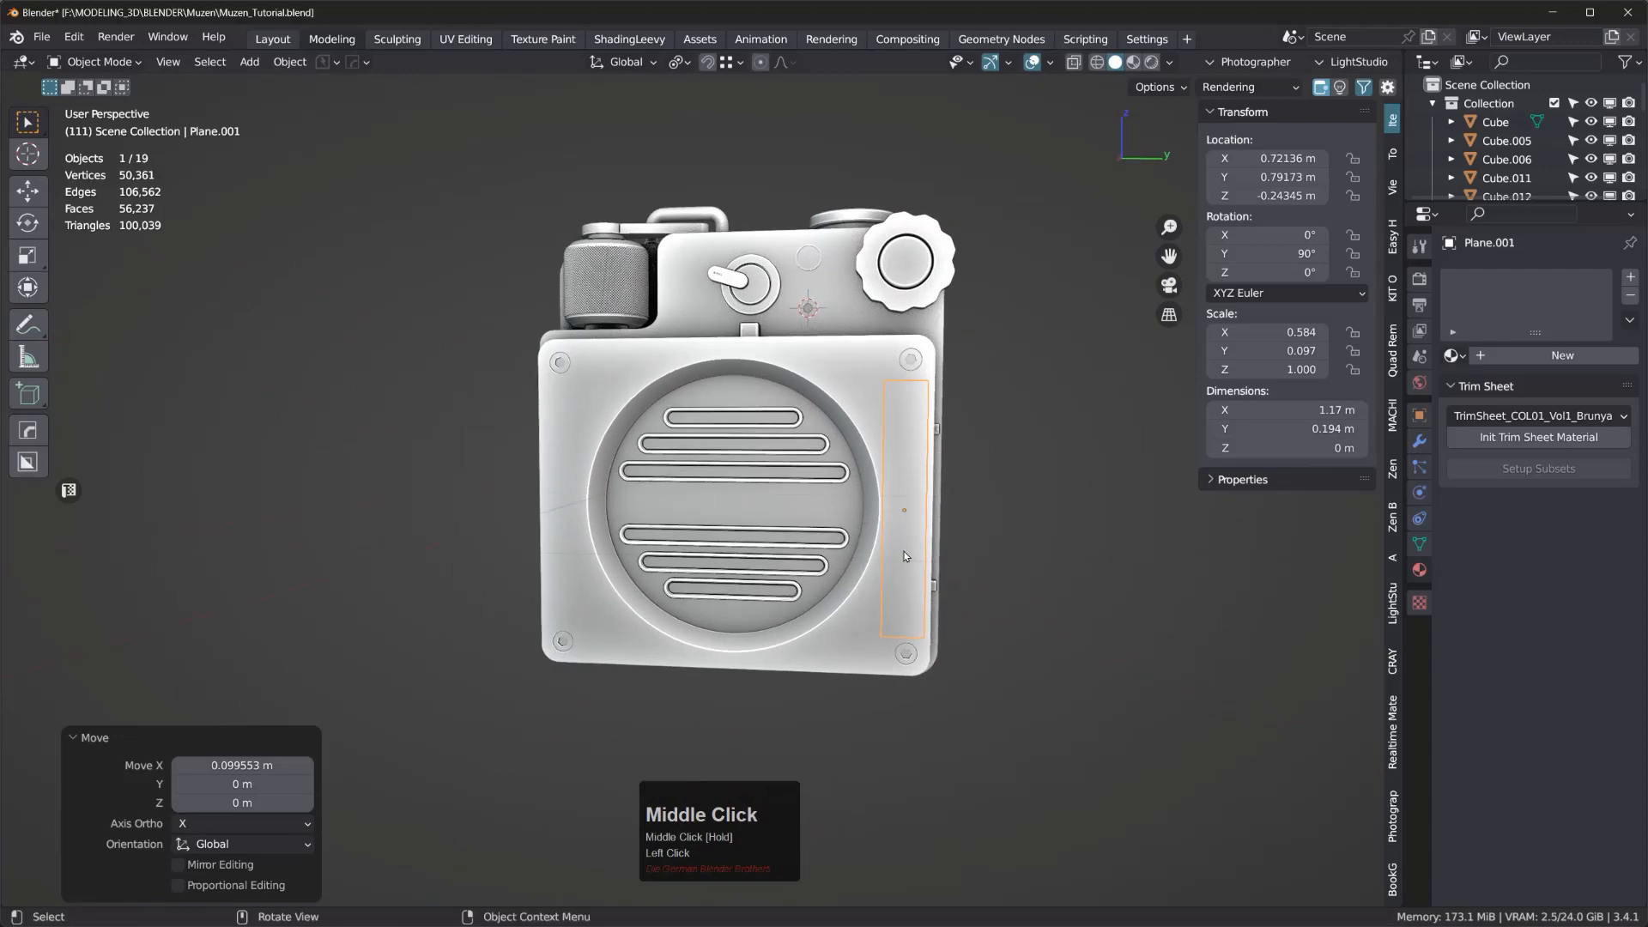
pyautogui.hotkey('ctrl', 'a')
pyautogui.click(939, 709)
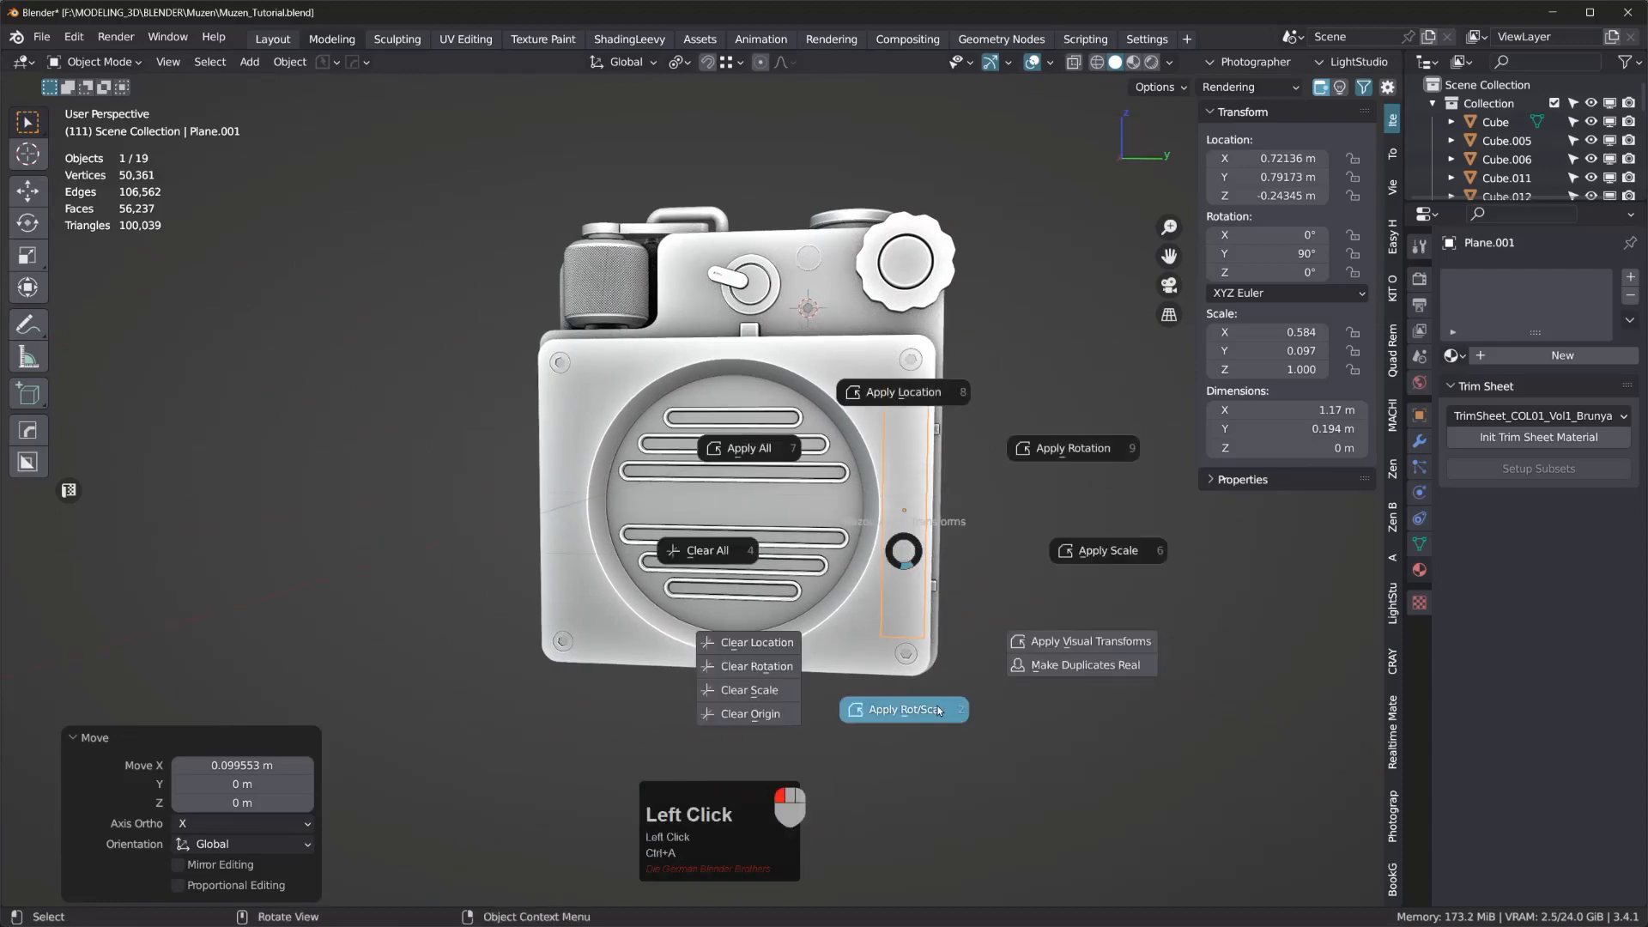
# - Move the plane about 0.043 m further along X so it sits just in front of the speaker's front panel
pyautogui.scroll(3, 1007, 437)
pyautogui.moveTo(1005, 446); pyautogui.dragTo(956, 522, button='middle')
pyautogui.press('Tab')
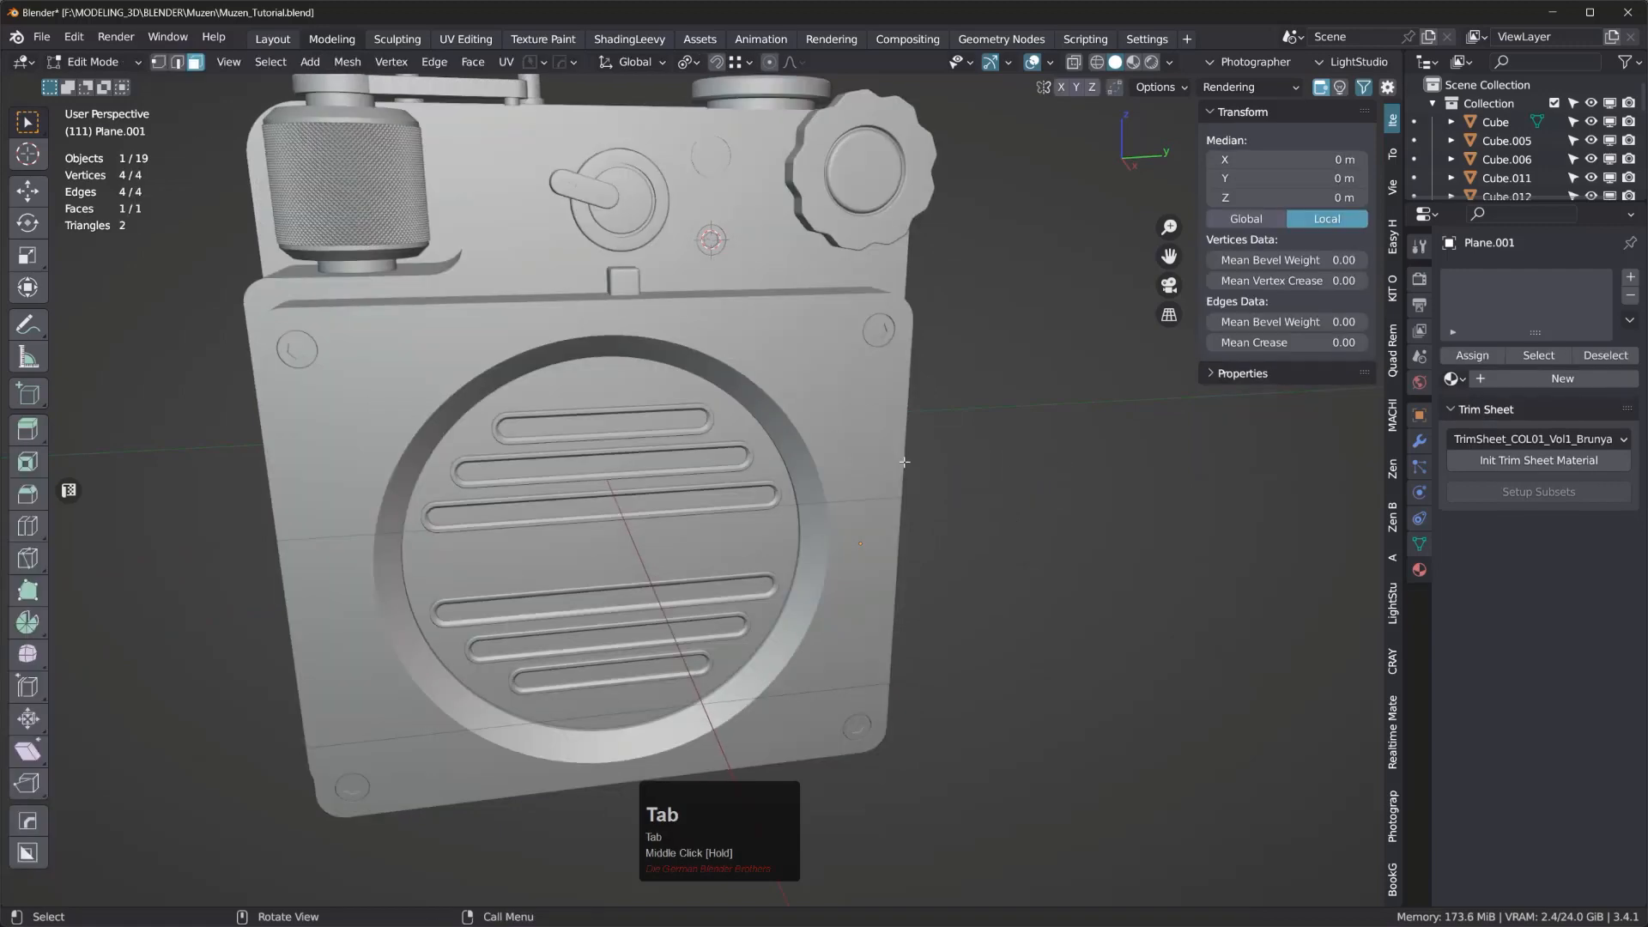
pyautogui.click(866, 508)
pyautogui.moveTo(866, 507); pyautogui.dragTo(896, 491, button='middle')
pyautogui.press('Tab')
pyautogui.press('g')
pyautogui.press('x')
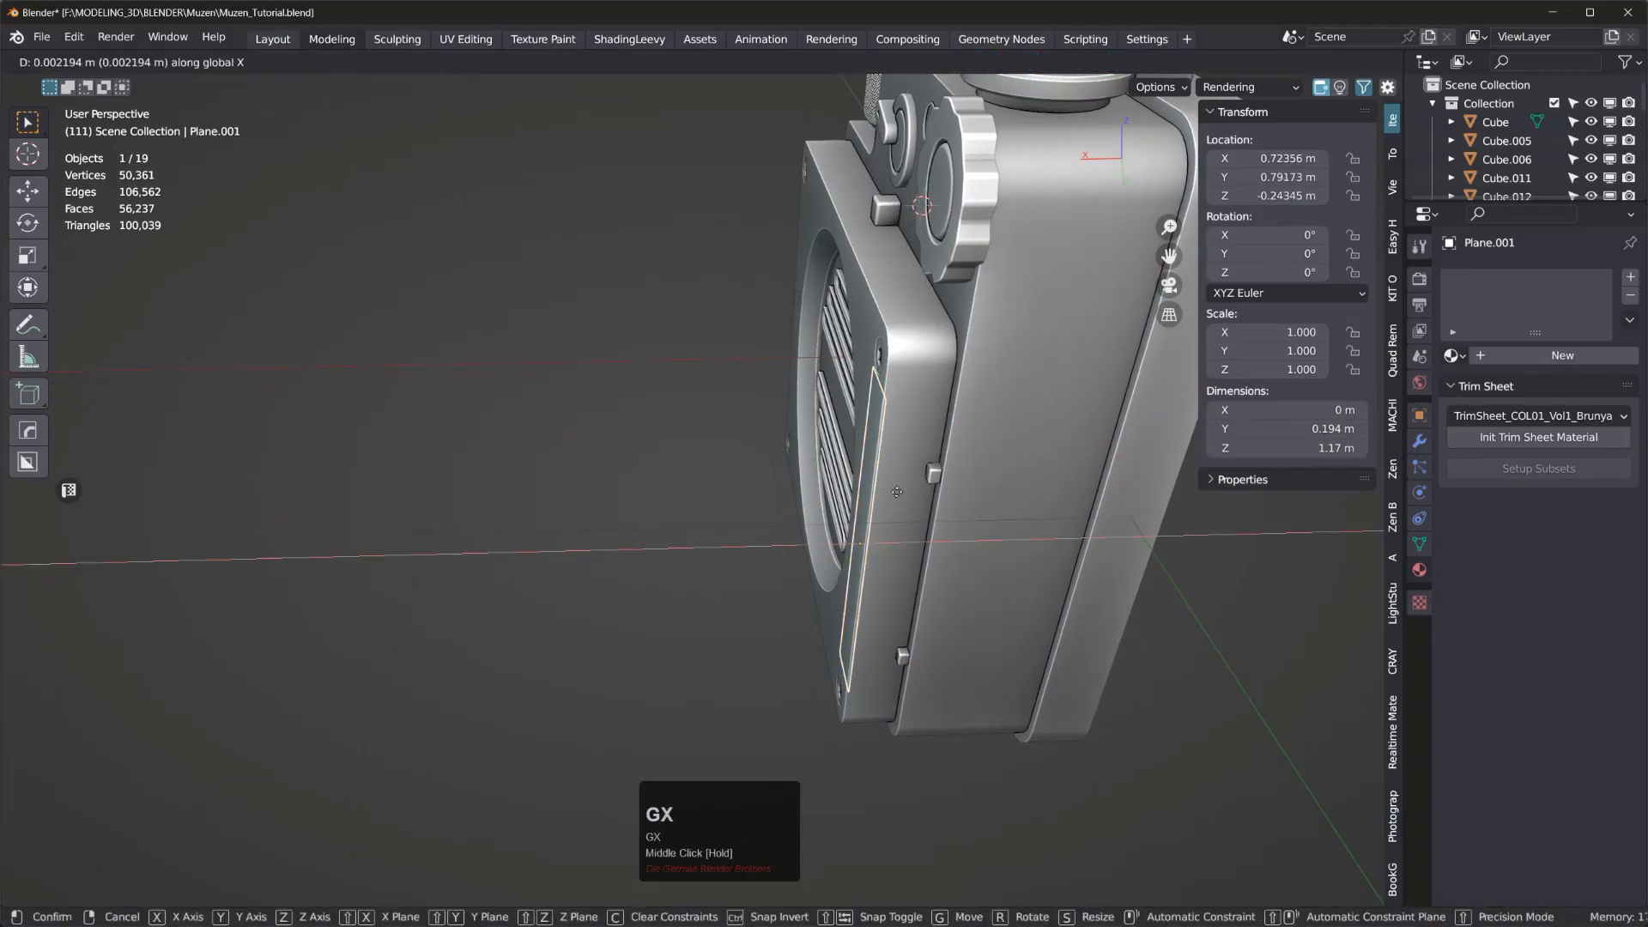
pyautogui.click(889, 497)
pyautogui.moveTo(889, 497); pyautogui.dragTo(1045, 449, button='middle')
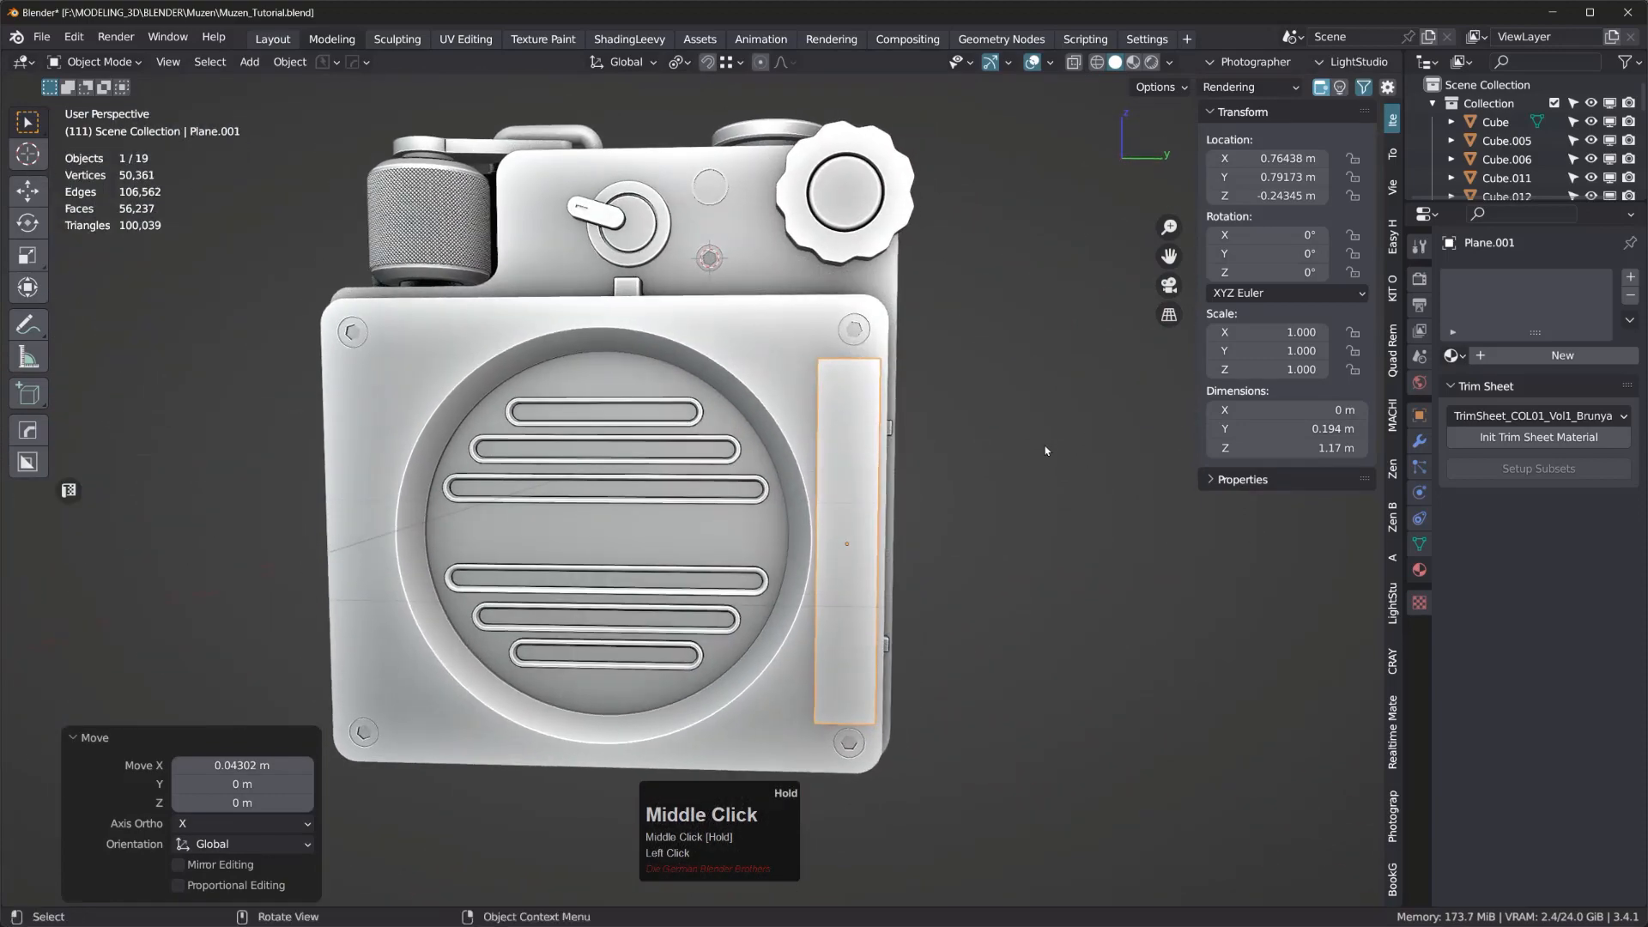
# - Subdivide the plane's face five times in a row with one cut each
pyautogui.press('Tab')
pyautogui.rightClick(852, 478)
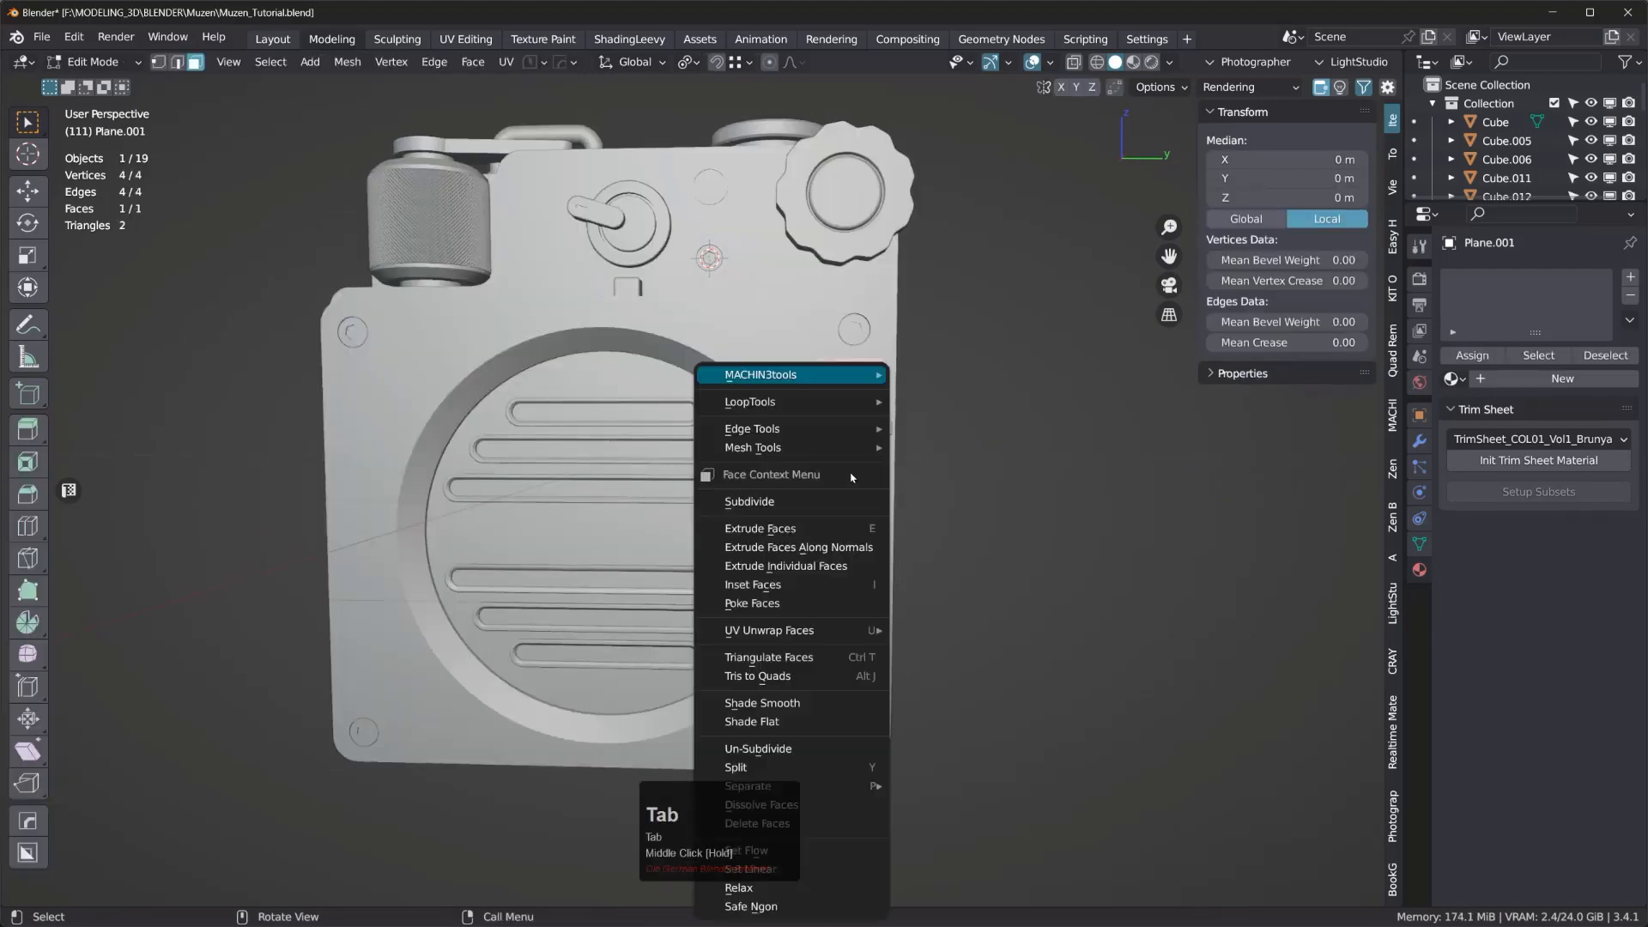
pyautogui.click(774, 508)
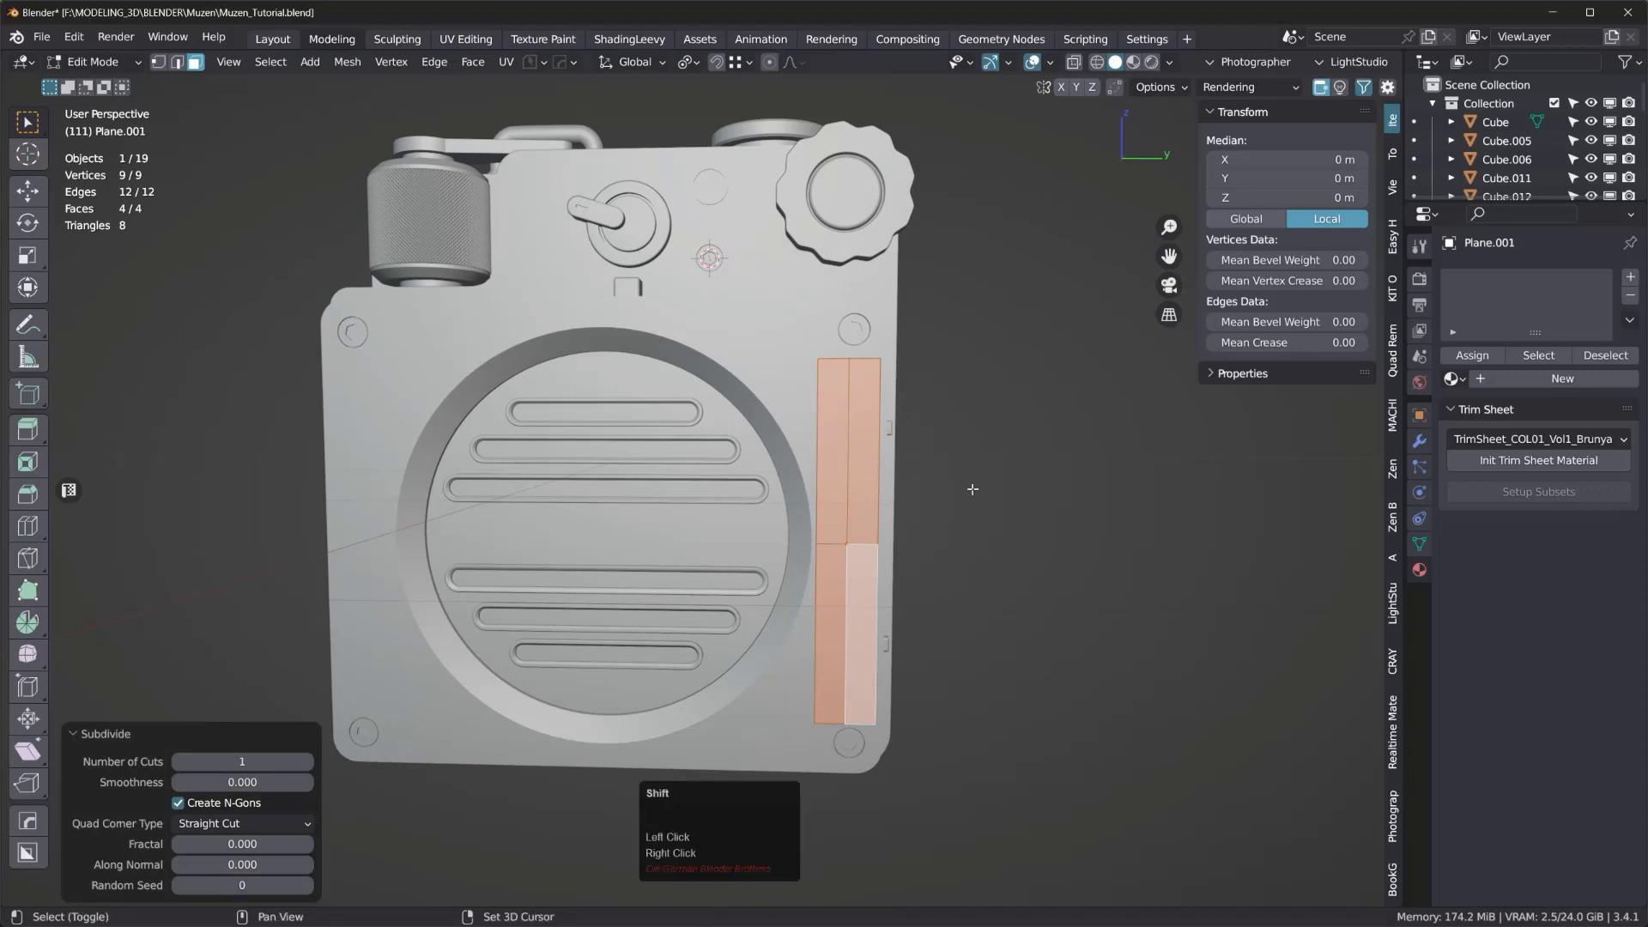
pyautogui.hotkey('shift', 'r')
pyautogui.hotkey('shift', 'r')
pyautogui.hotkey('shift', 'r')
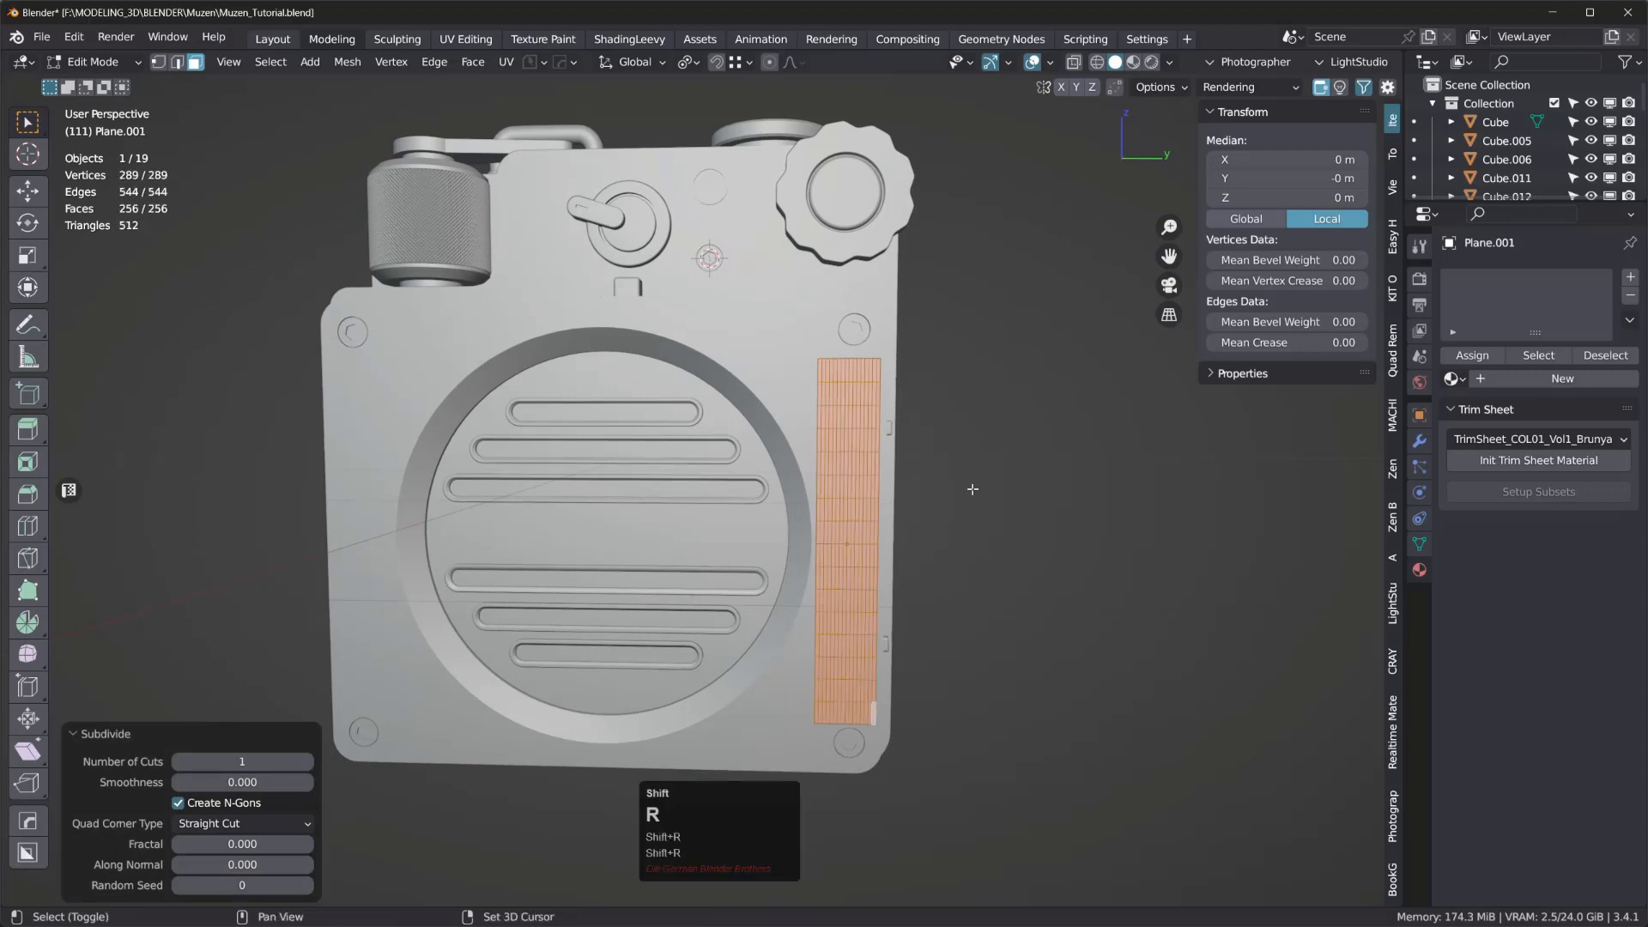
pyautogui.hotkey('shift', 'r')
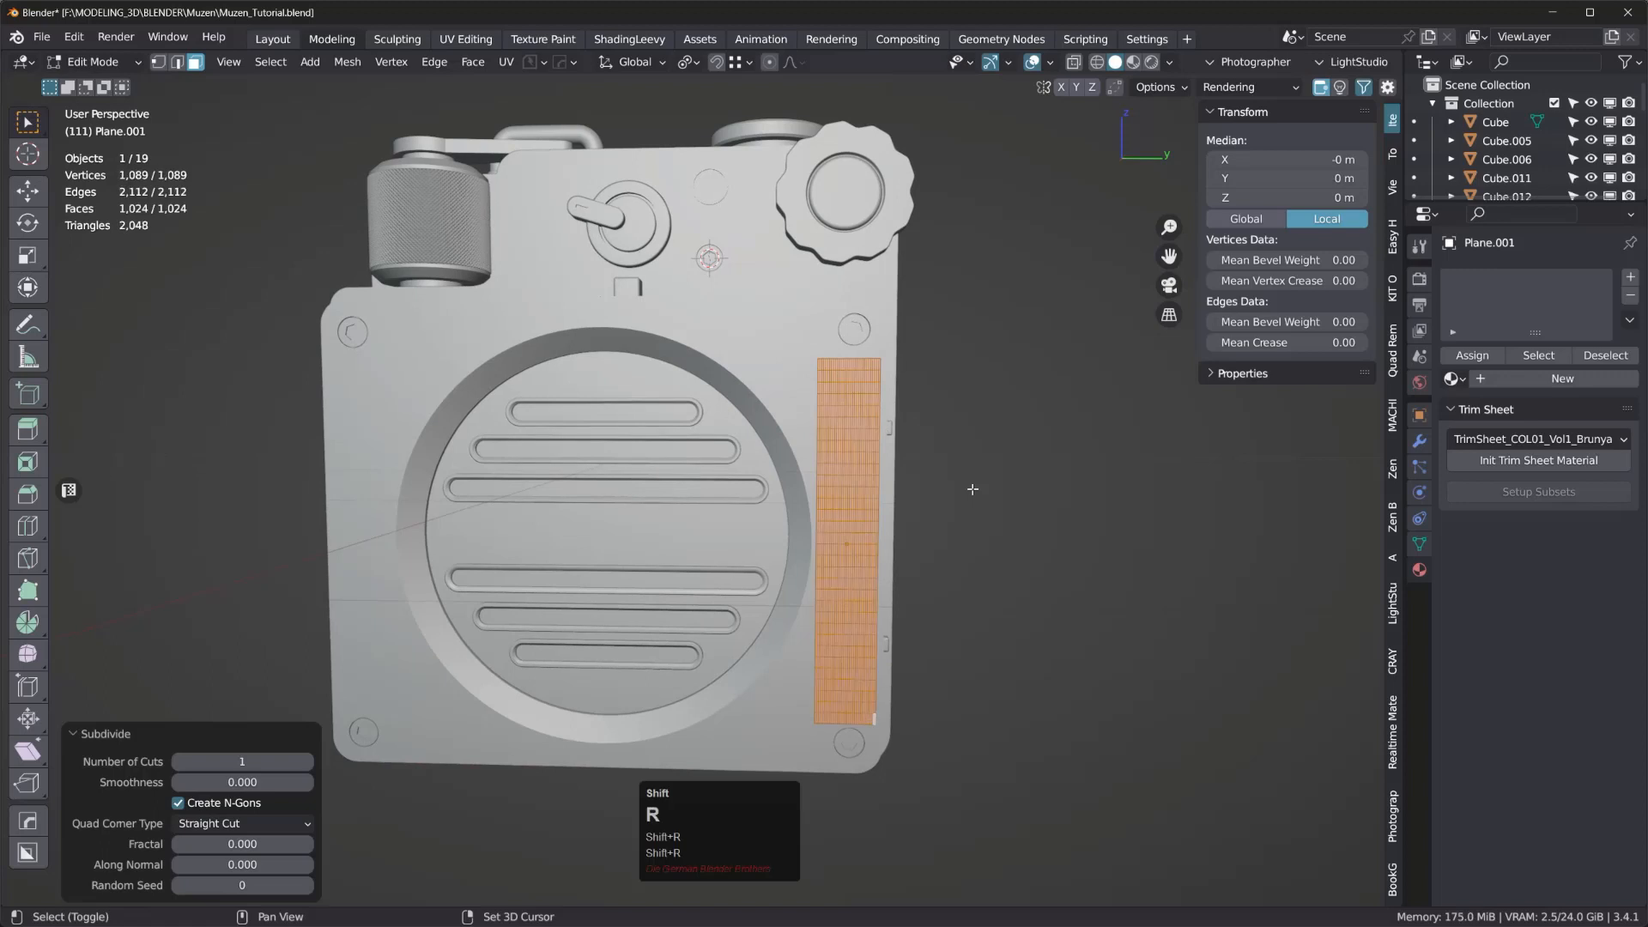
pyautogui.moveTo(859, 532); pyautogui.dragTo(881, 540, button='middle')
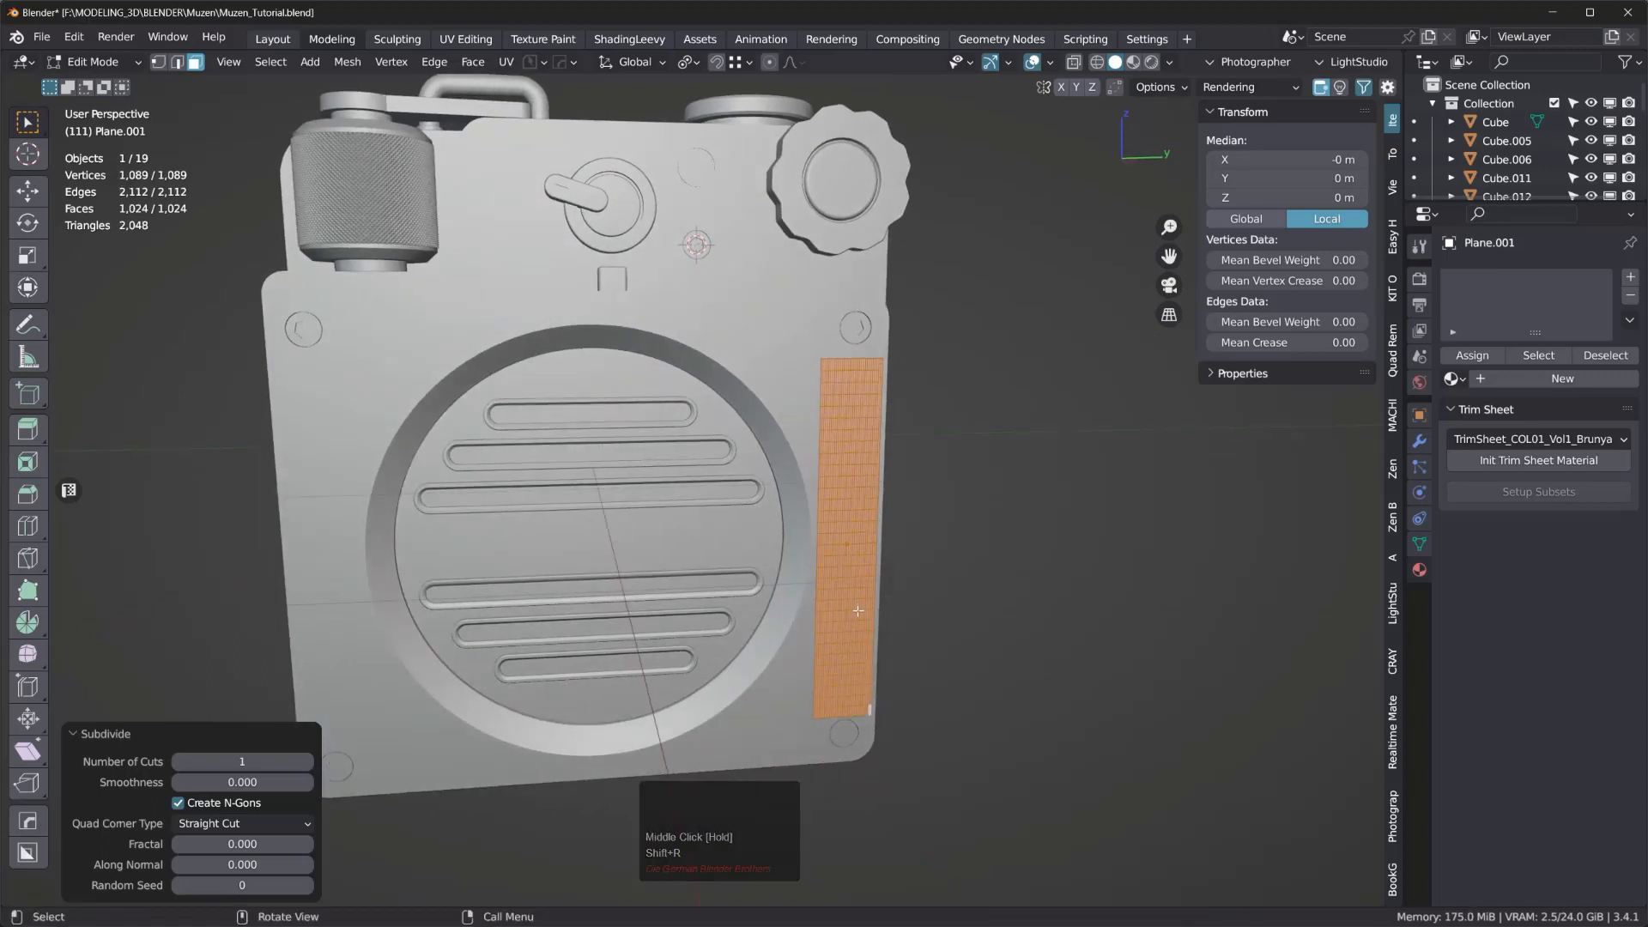
pyautogui.press('Tab')
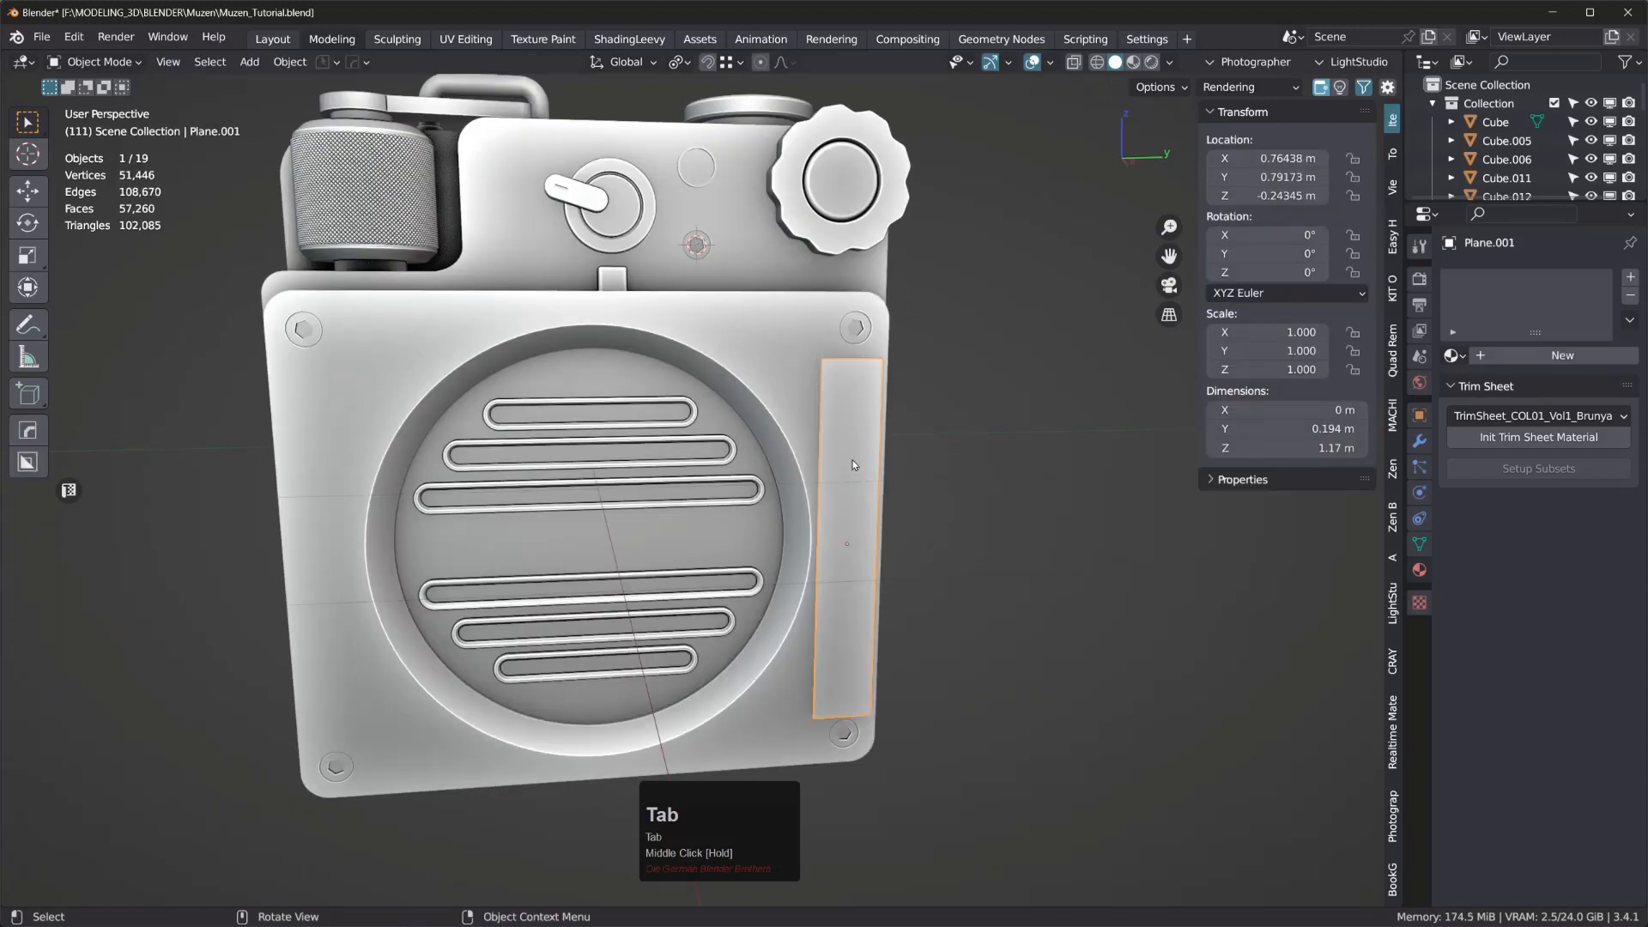
# - Switch to the ShadingLeevy workspace and create a new material for the narrow plane
pyautogui.moveTo(853, 465); pyautogui.dragTo(522, 251, button='middle')
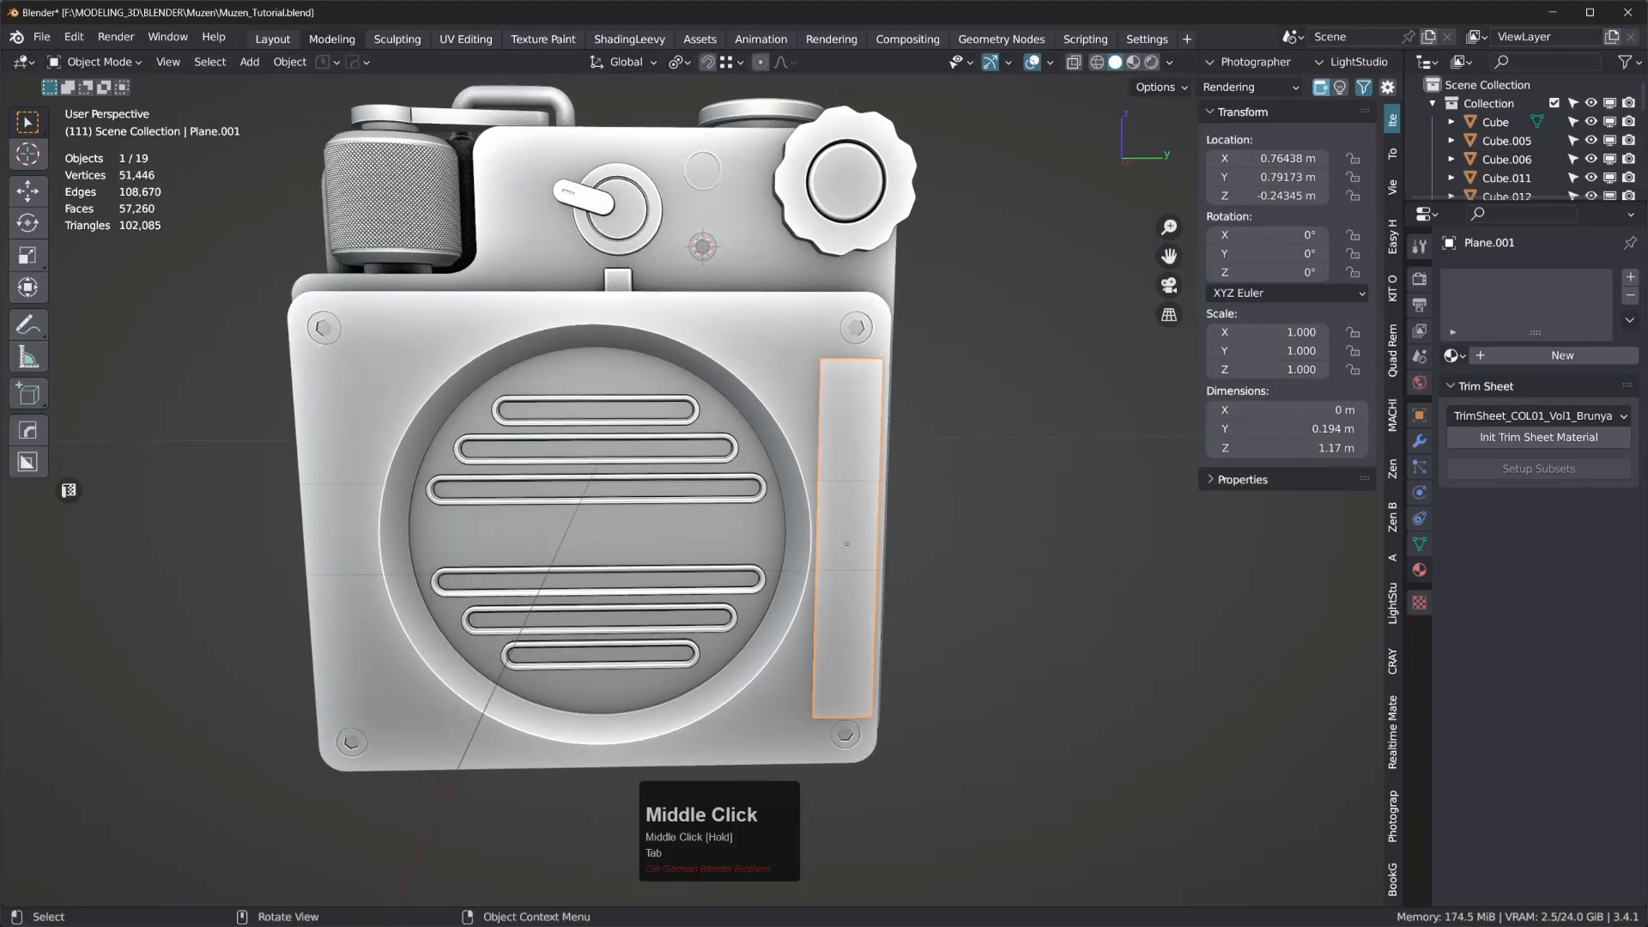
pyautogui.click(616, 39)
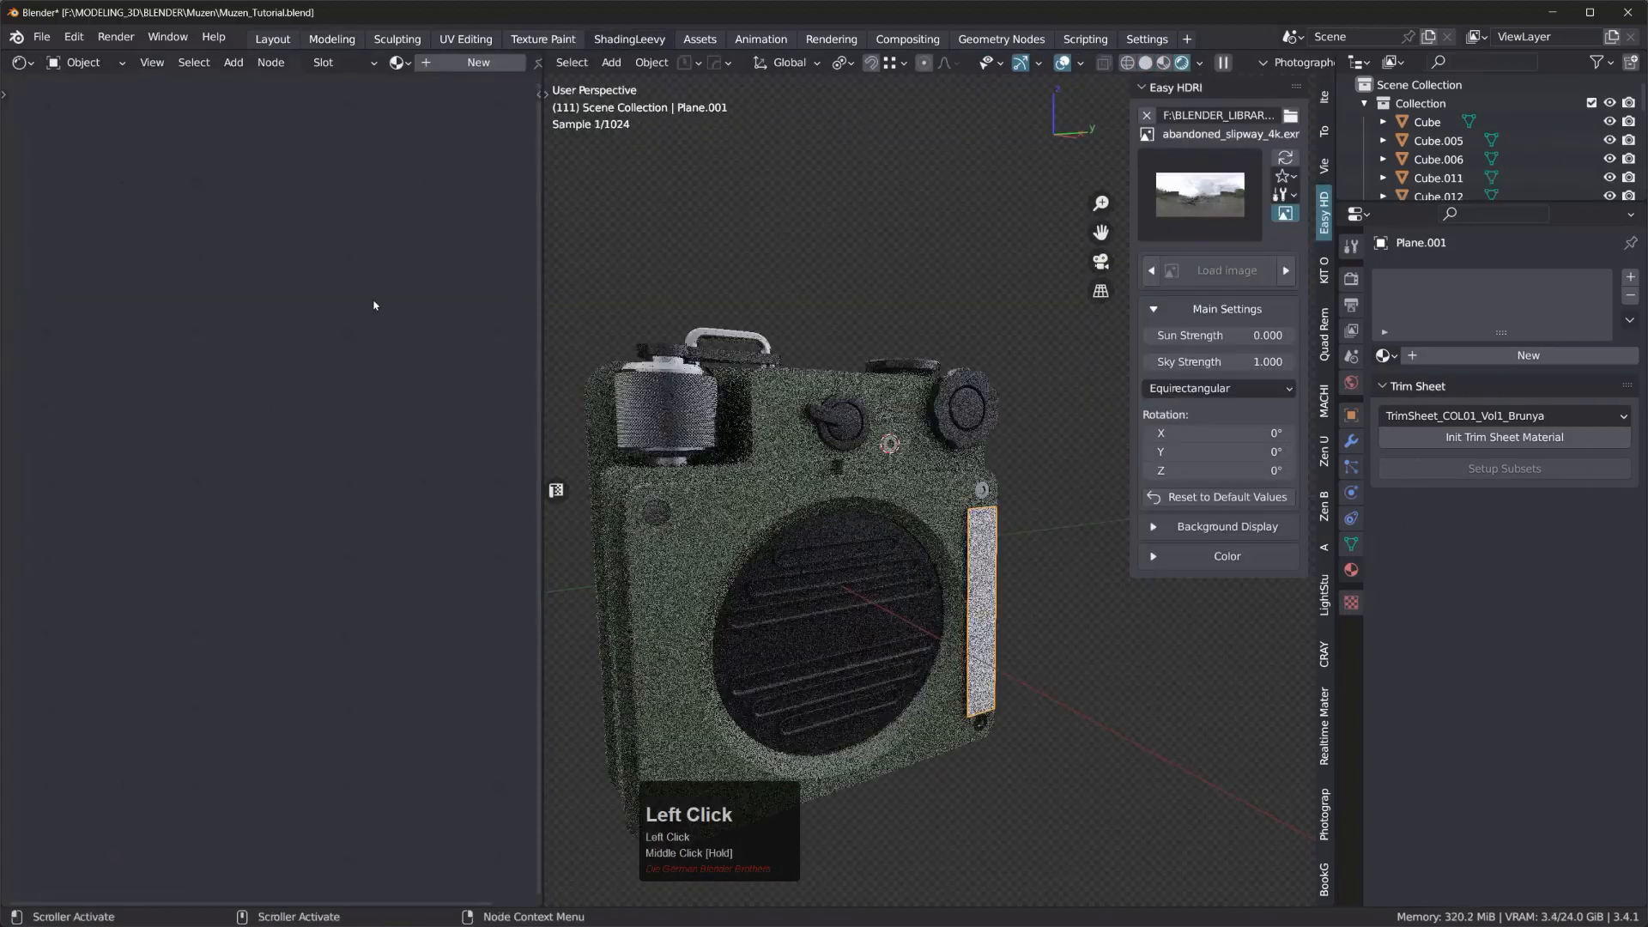
pyautogui.moveTo(1083, 616); pyautogui.dragTo(990, 615, button='middle')
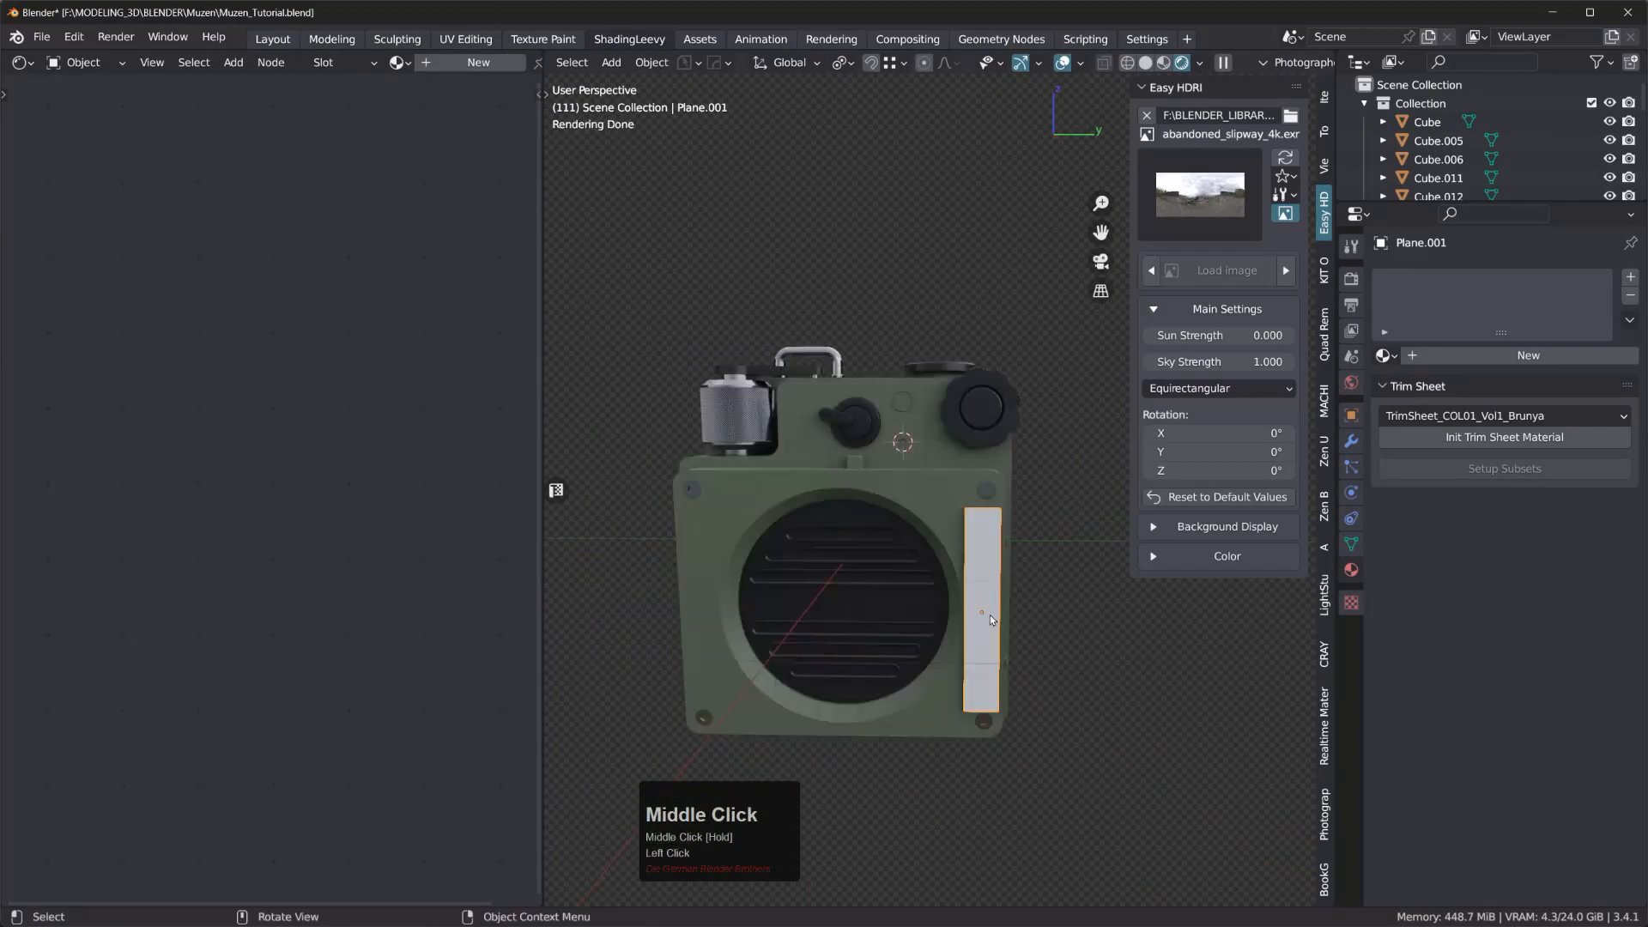
pyautogui.scroll(5, 990, 614)
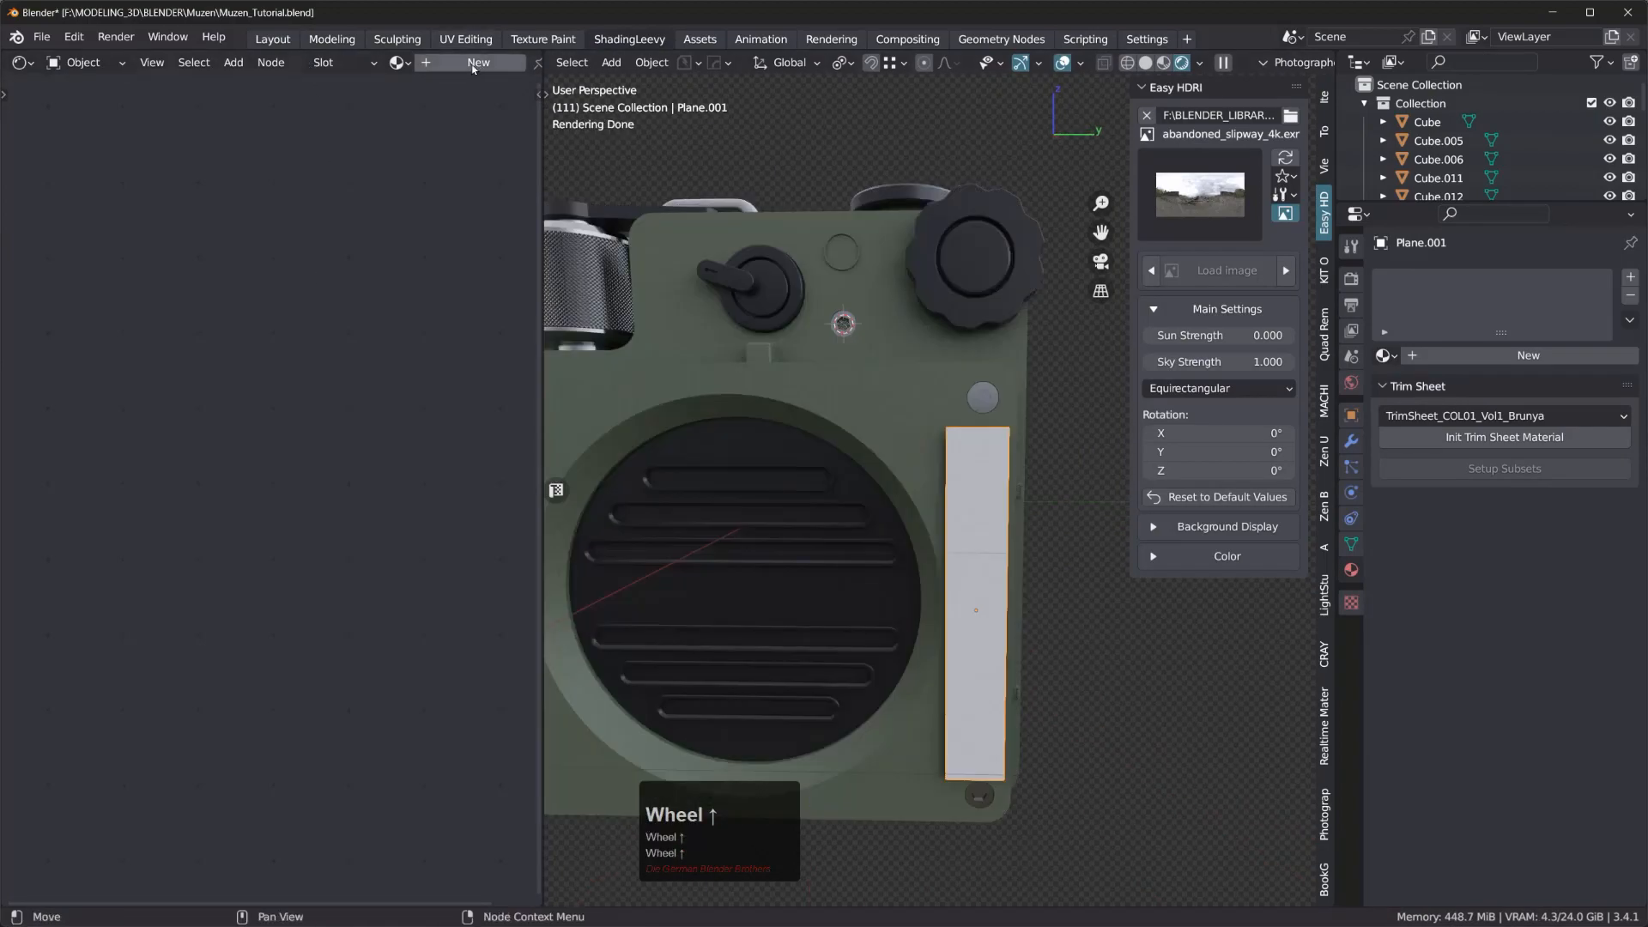
pyautogui.click(475, 62)
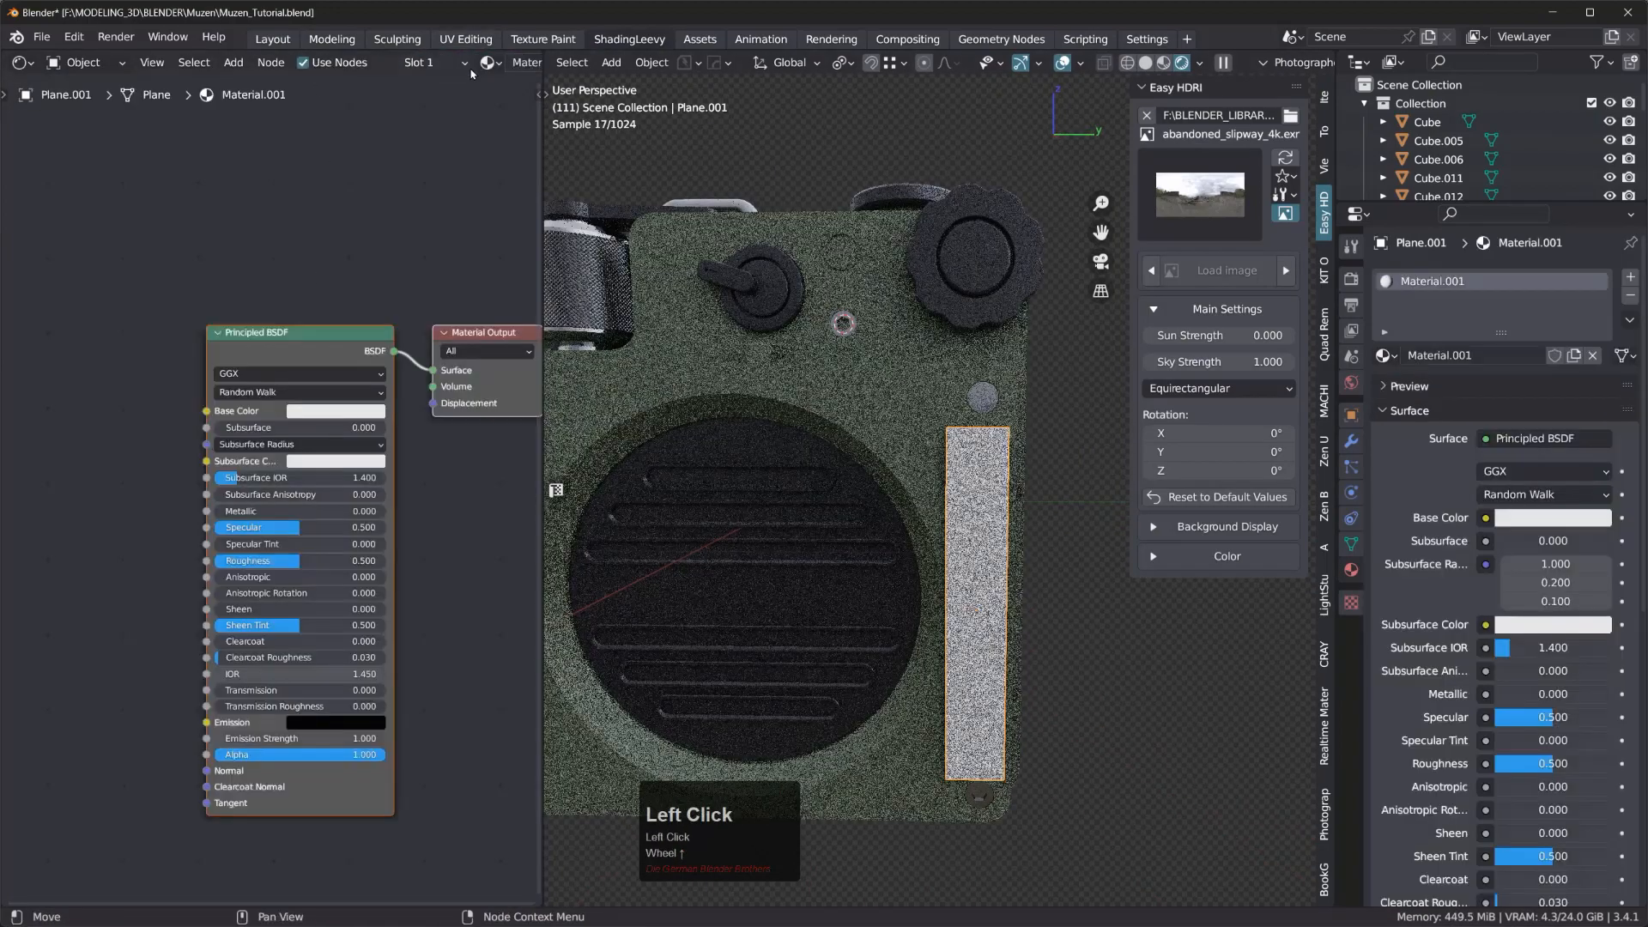
# - Add an Image Texture node and connect its Color to Base Color and its Alpha to the Principled BSDF's Alpha
pyautogui.click(278, 346)
pyautogui.press('space')
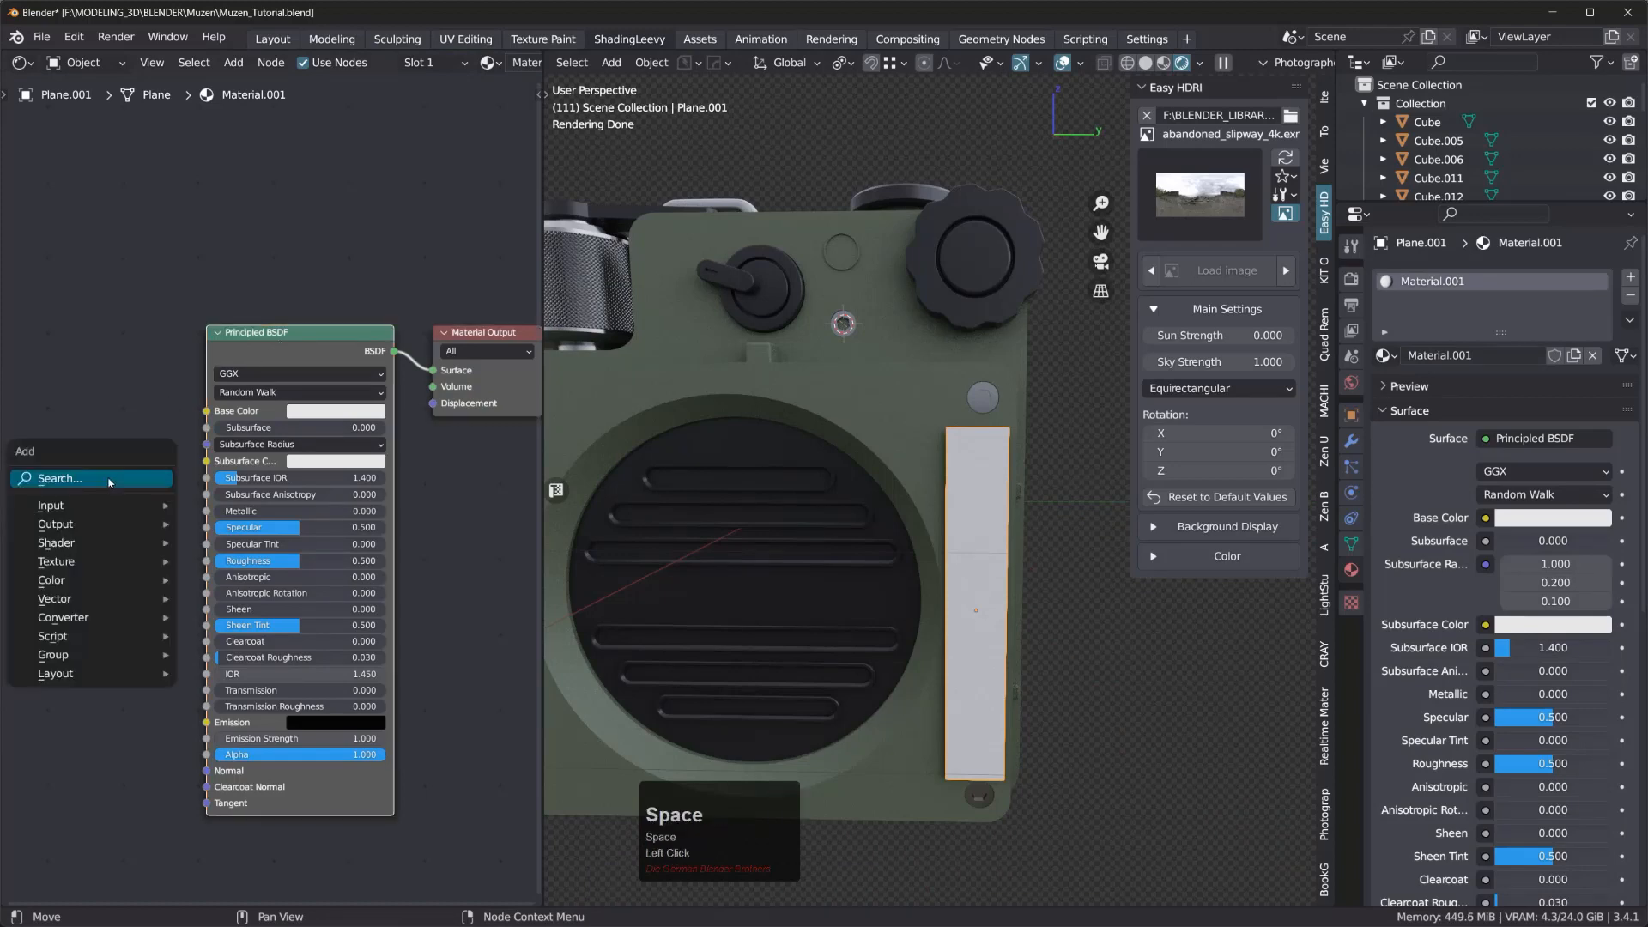
pyautogui.moveTo(93, 565)
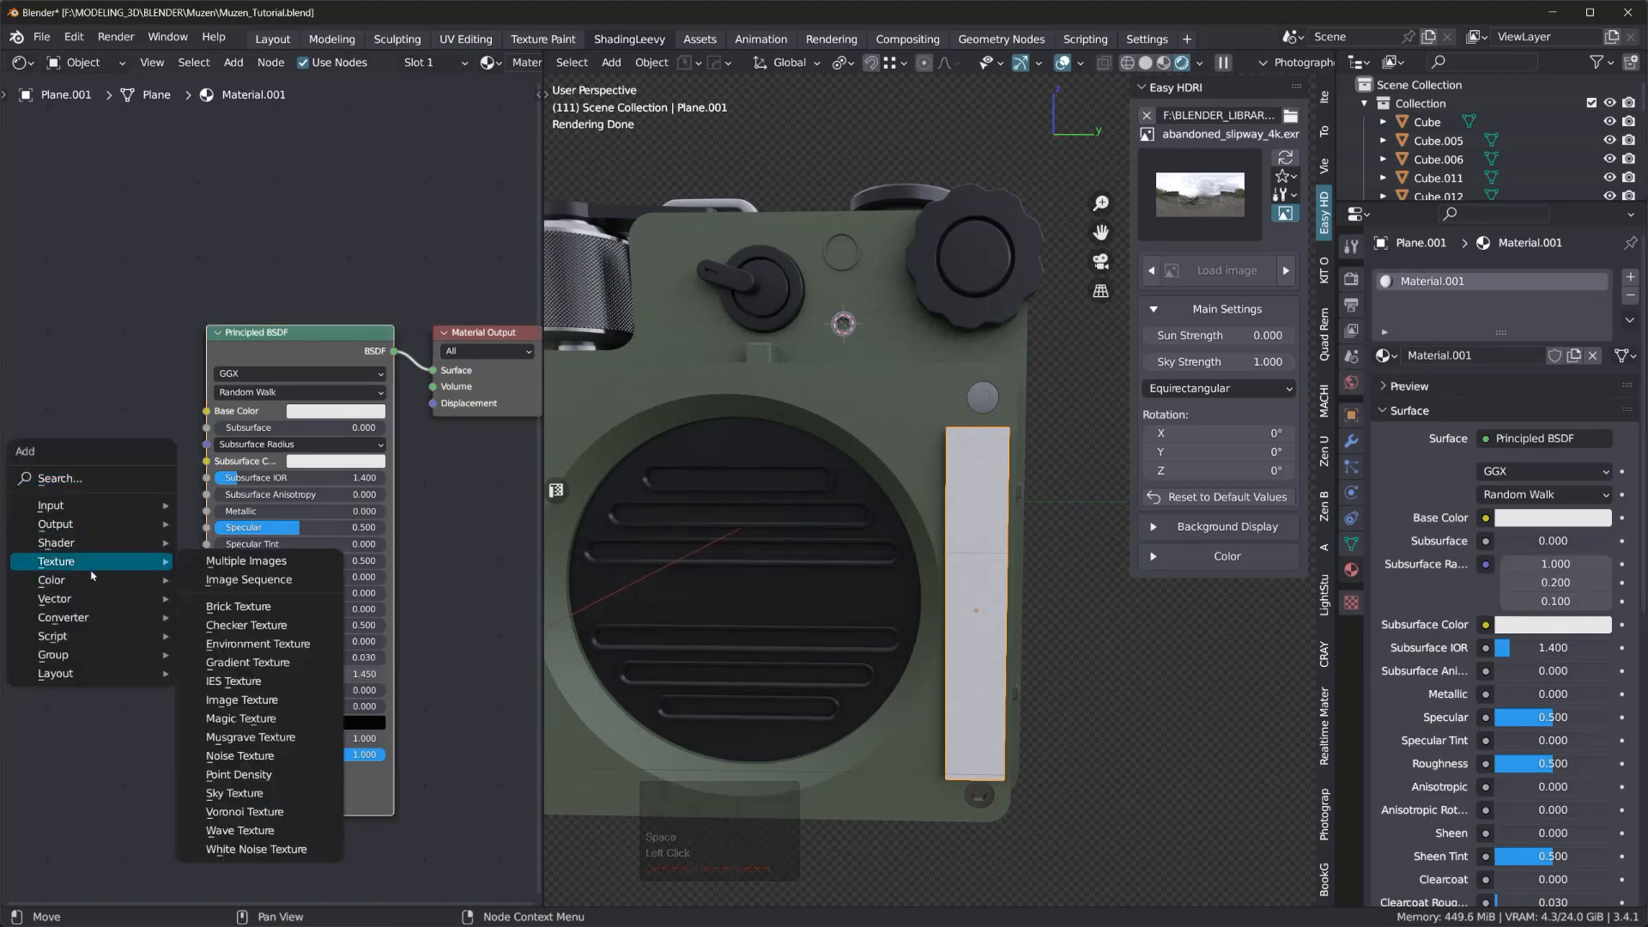
pyautogui.click(256, 708)
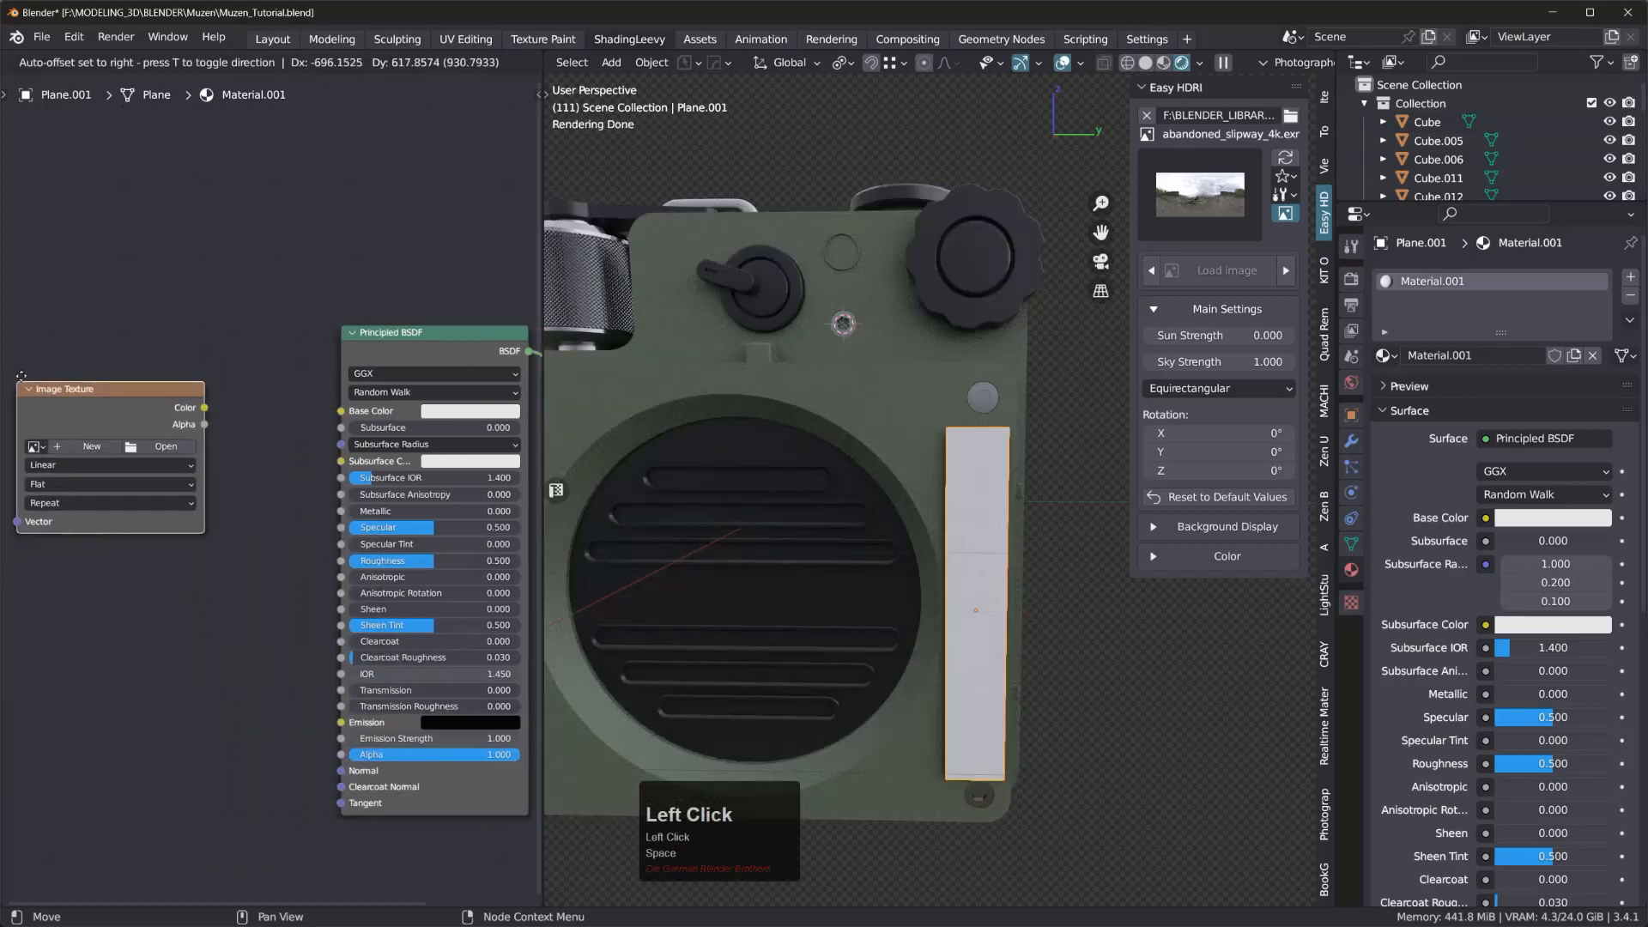
pyautogui.click(176, 380)
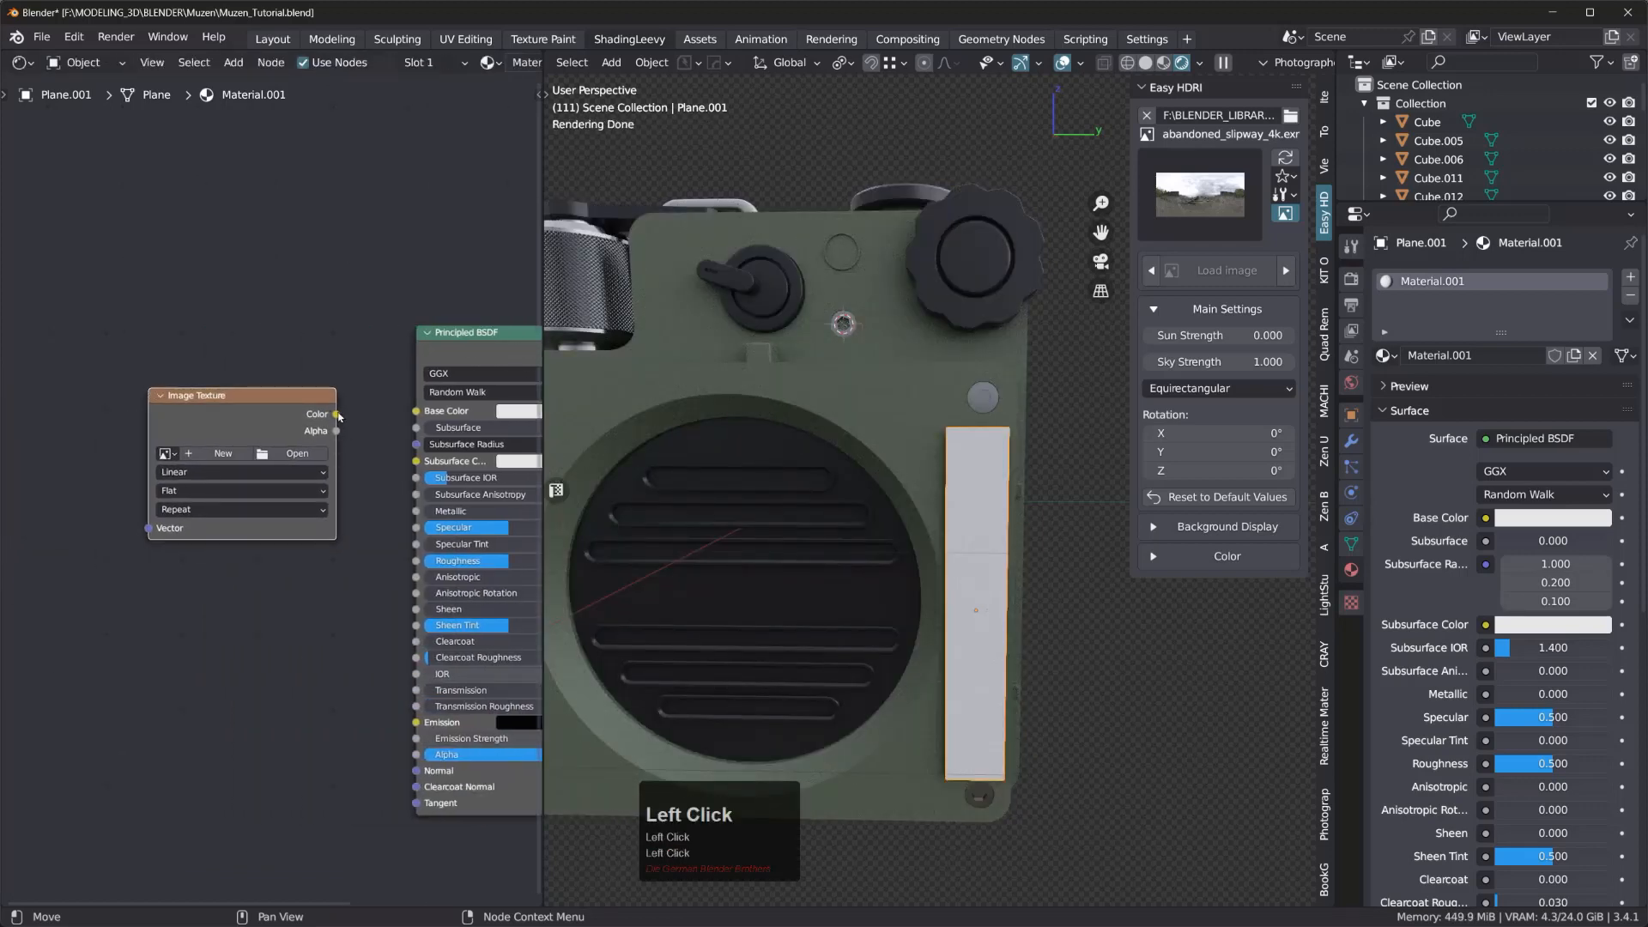
pyautogui.moveTo(338, 416); pyautogui.dragTo(422, 760)
# - Load Designed_Trans.png from the images folder into the Image Texture node
pyautogui.click(304, 456)
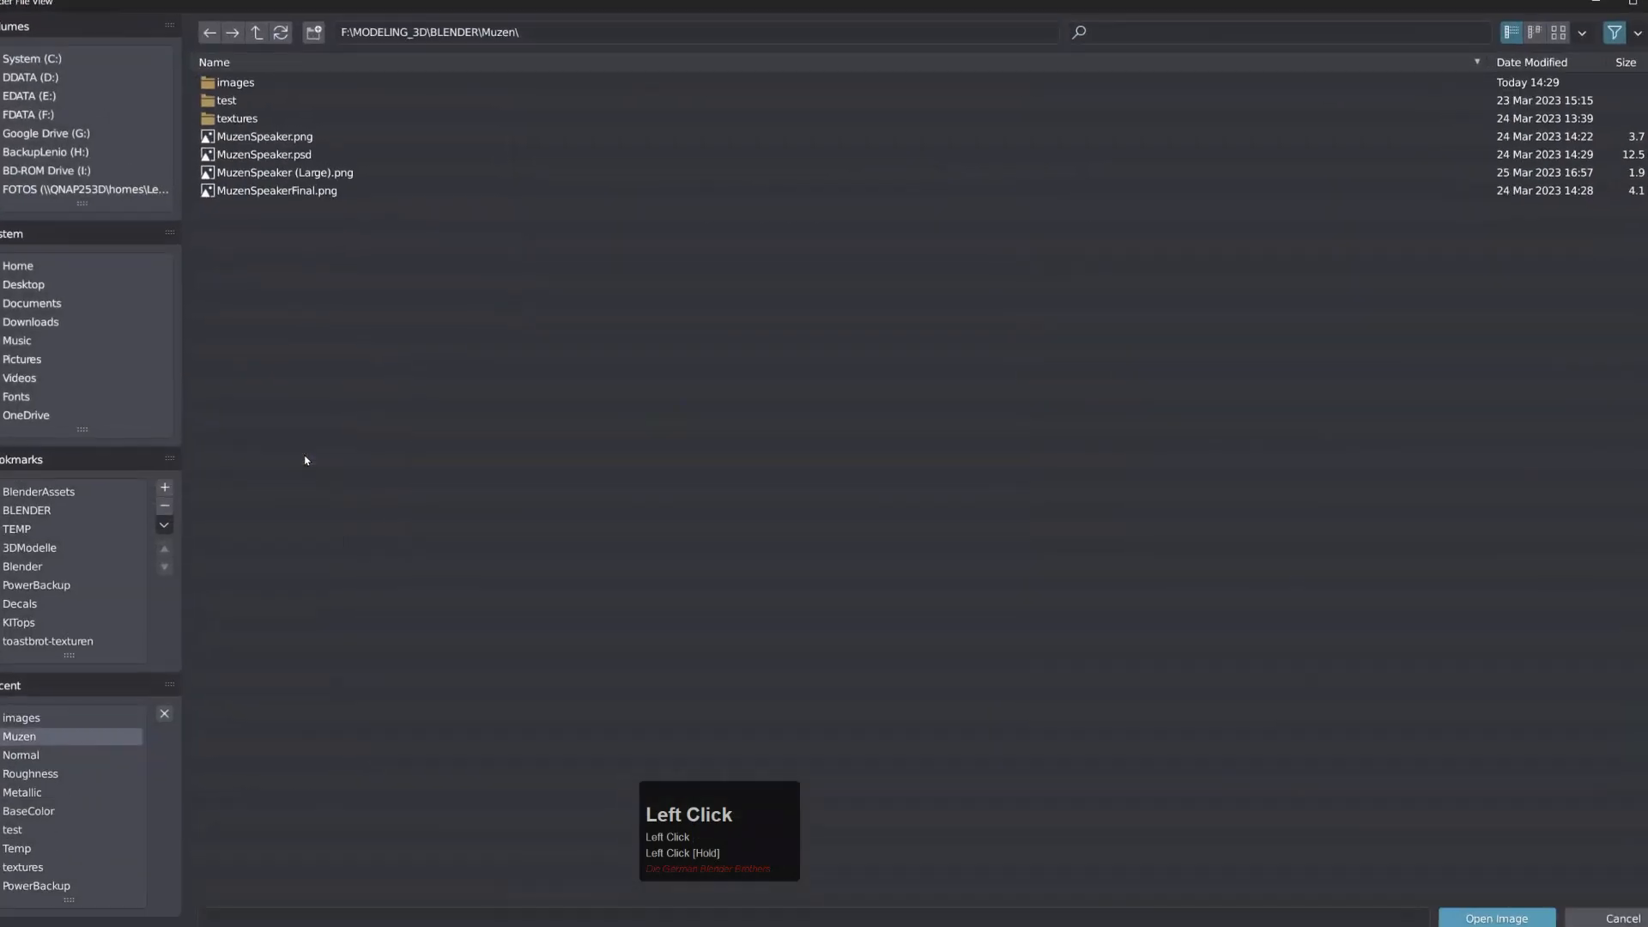
pyautogui.doubleClick(264, 86)
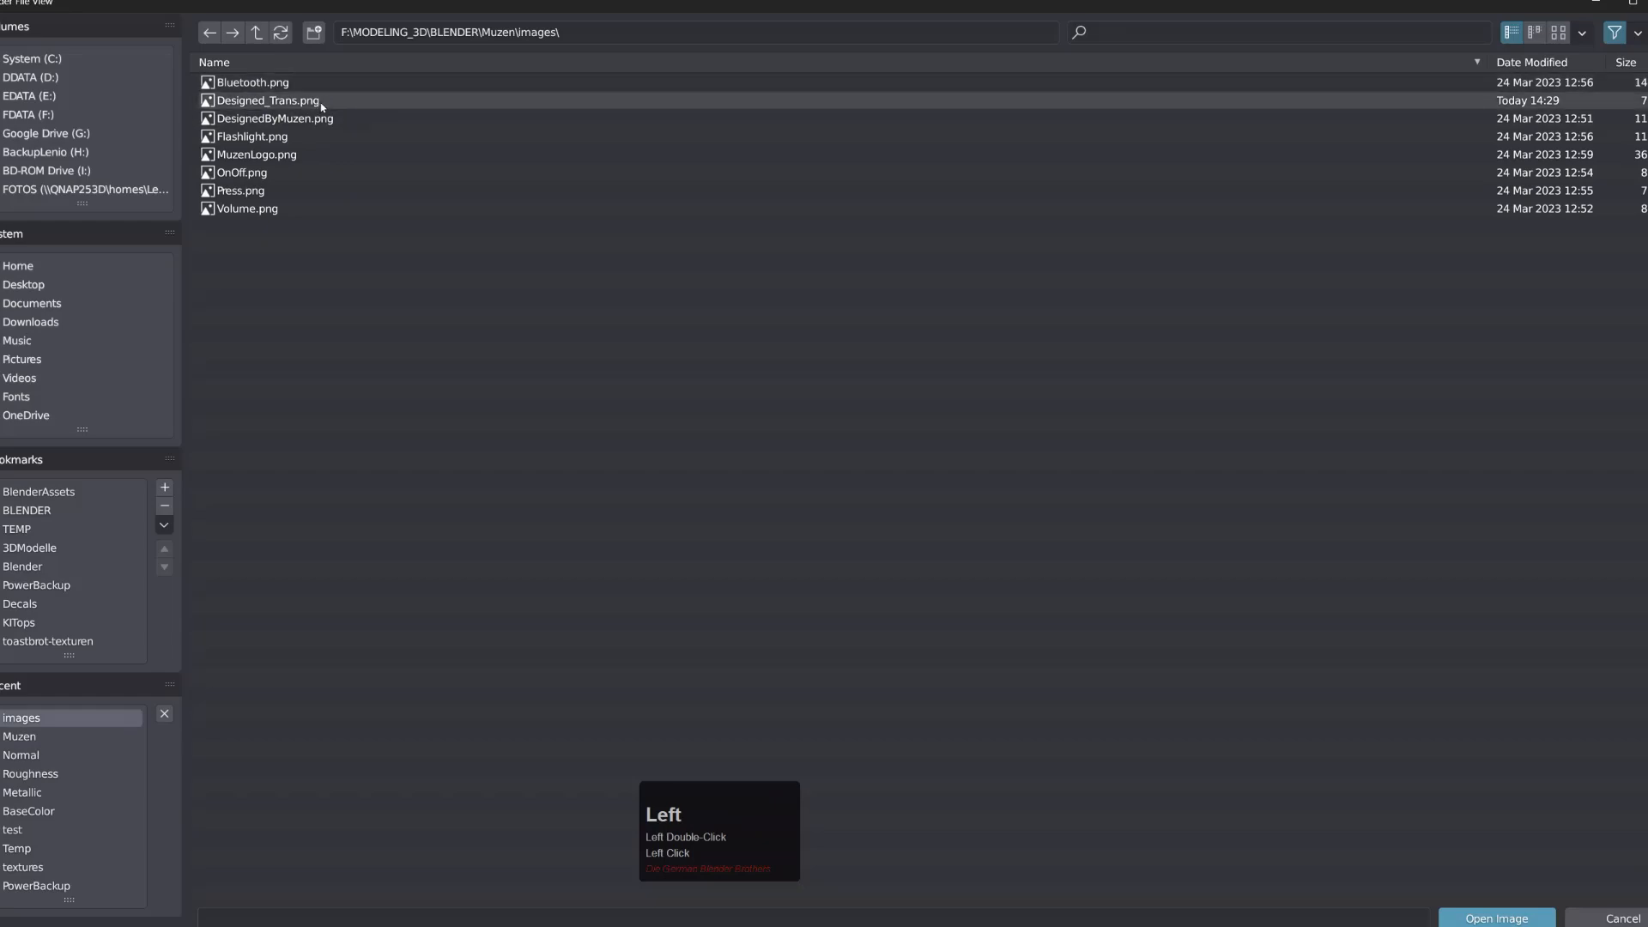
pyautogui.doubleClick(268, 101)
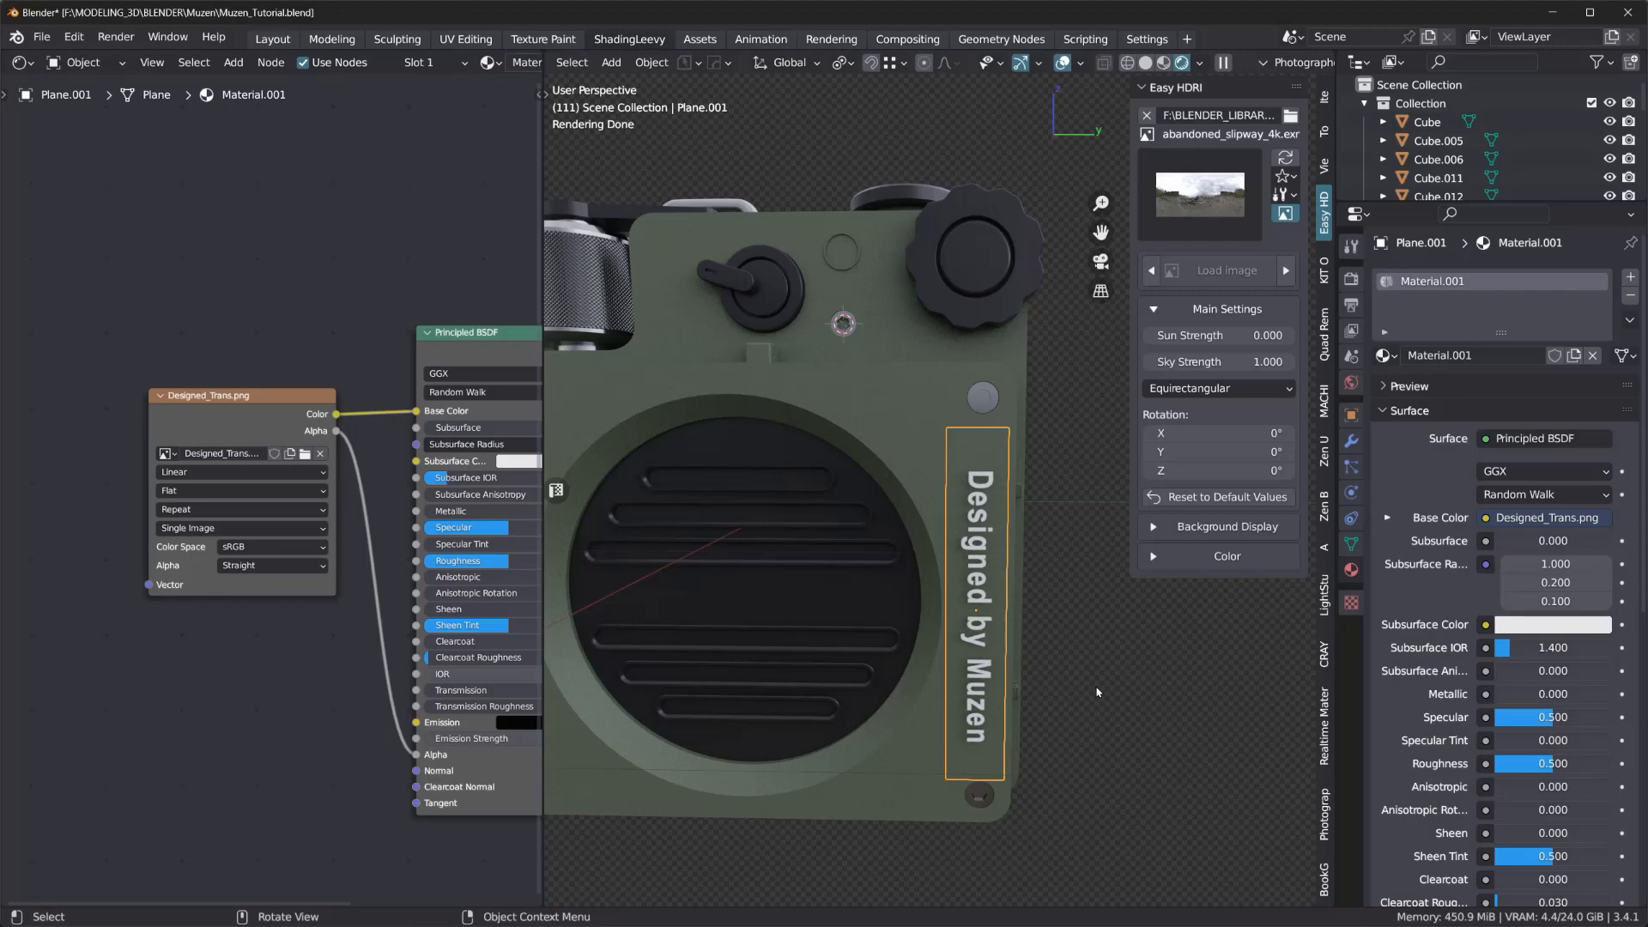
# - Rotate the lettering plane 180° around the X axis
pyautogui.press('r')
pyautogui.write('x')
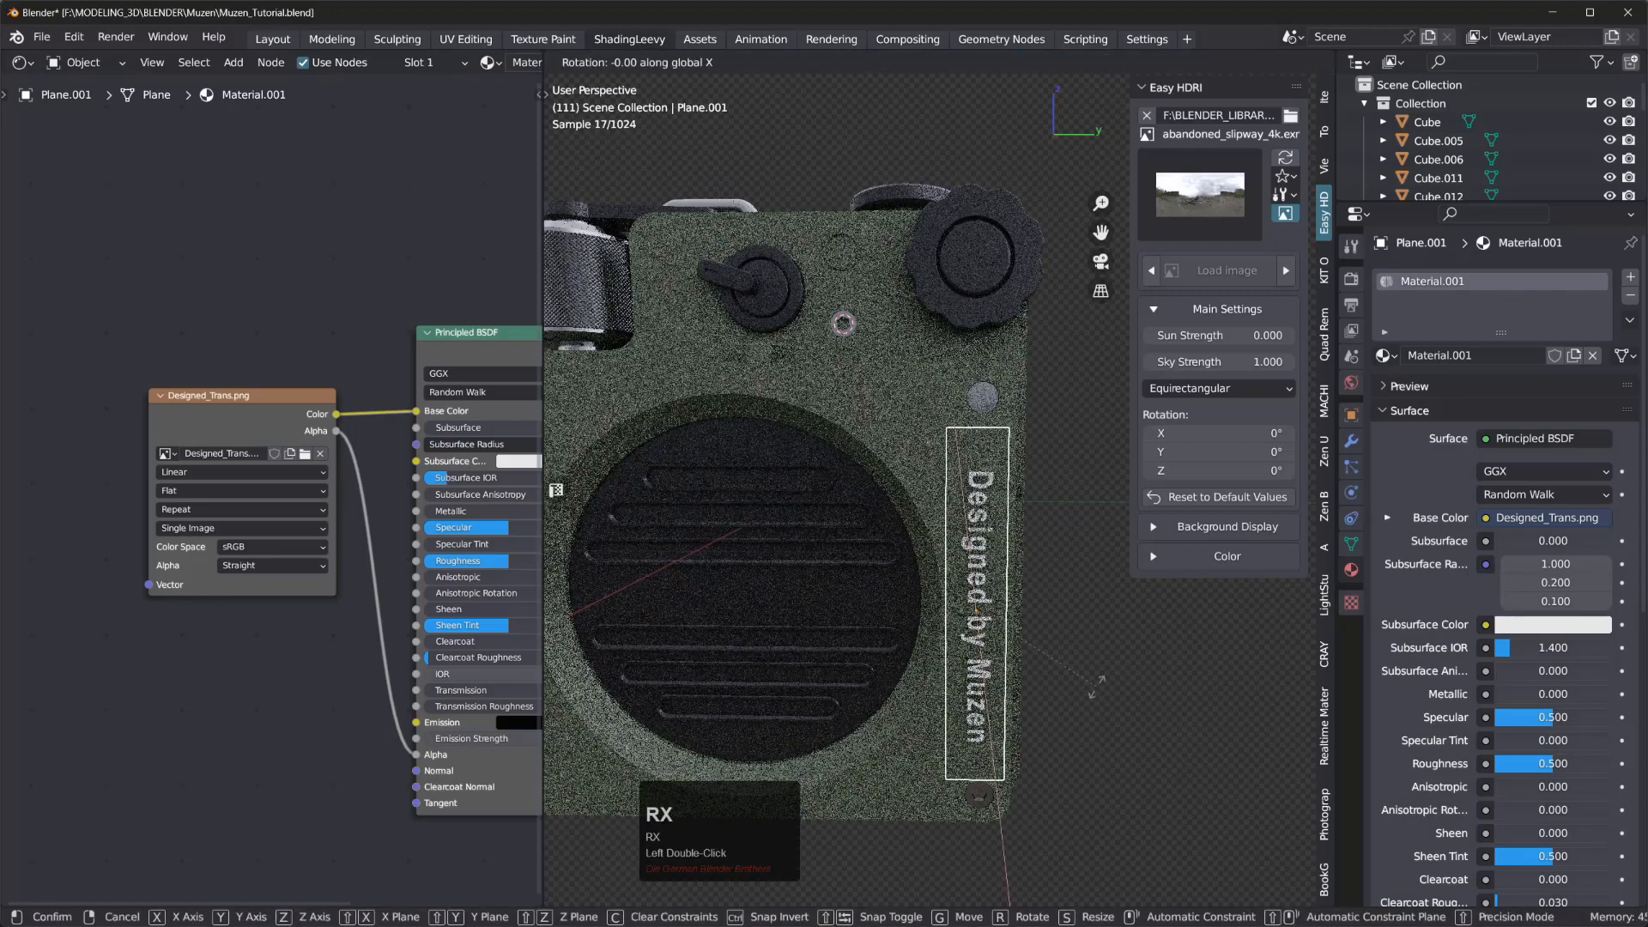
pyautogui.write('180')
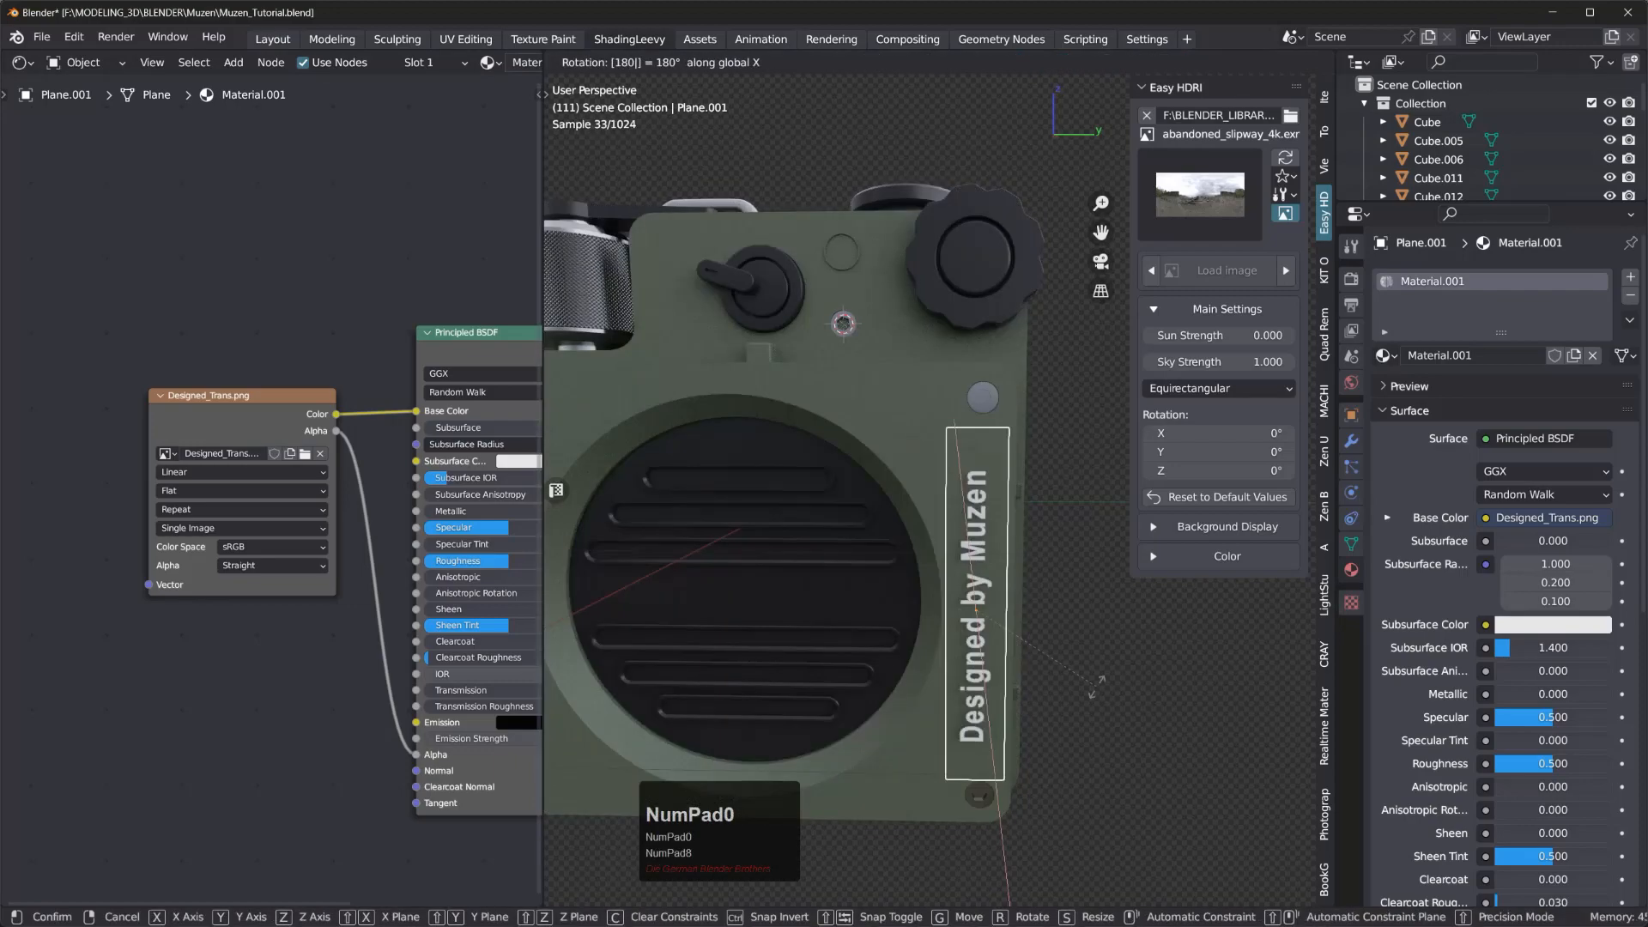
pyautogui.press('KP_Enter')
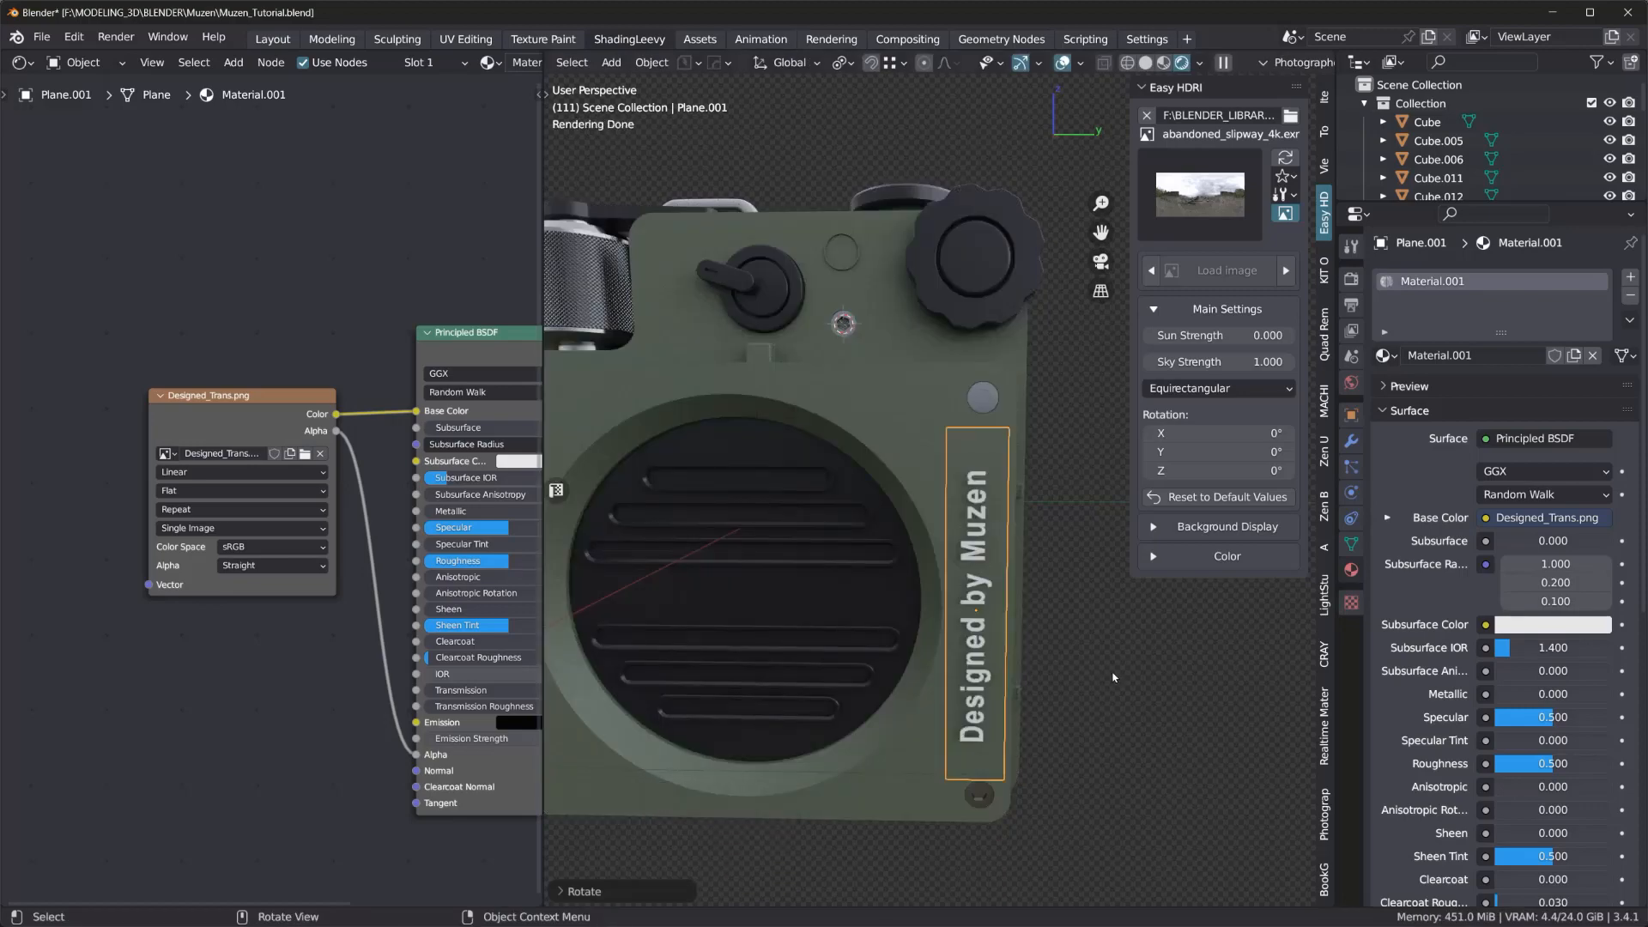
# - Scale the lettering plane along Y to make it narrower on the front panel
pyautogui.press('s')
pyautogui.press('y')
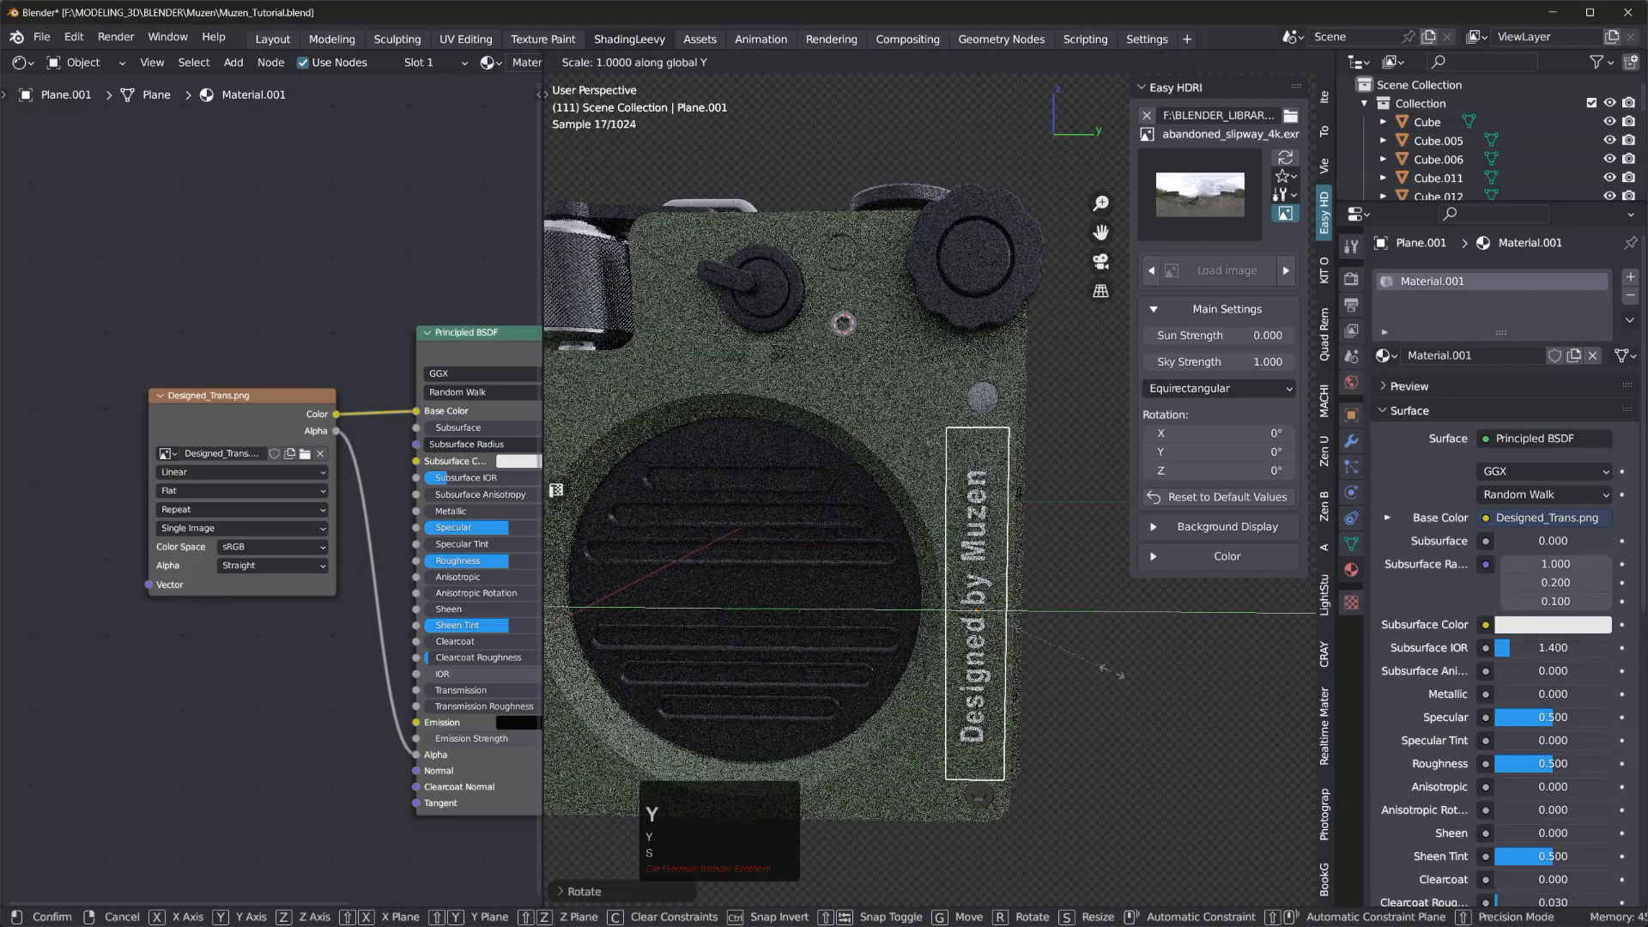
pyautogui.click(1074, 658)
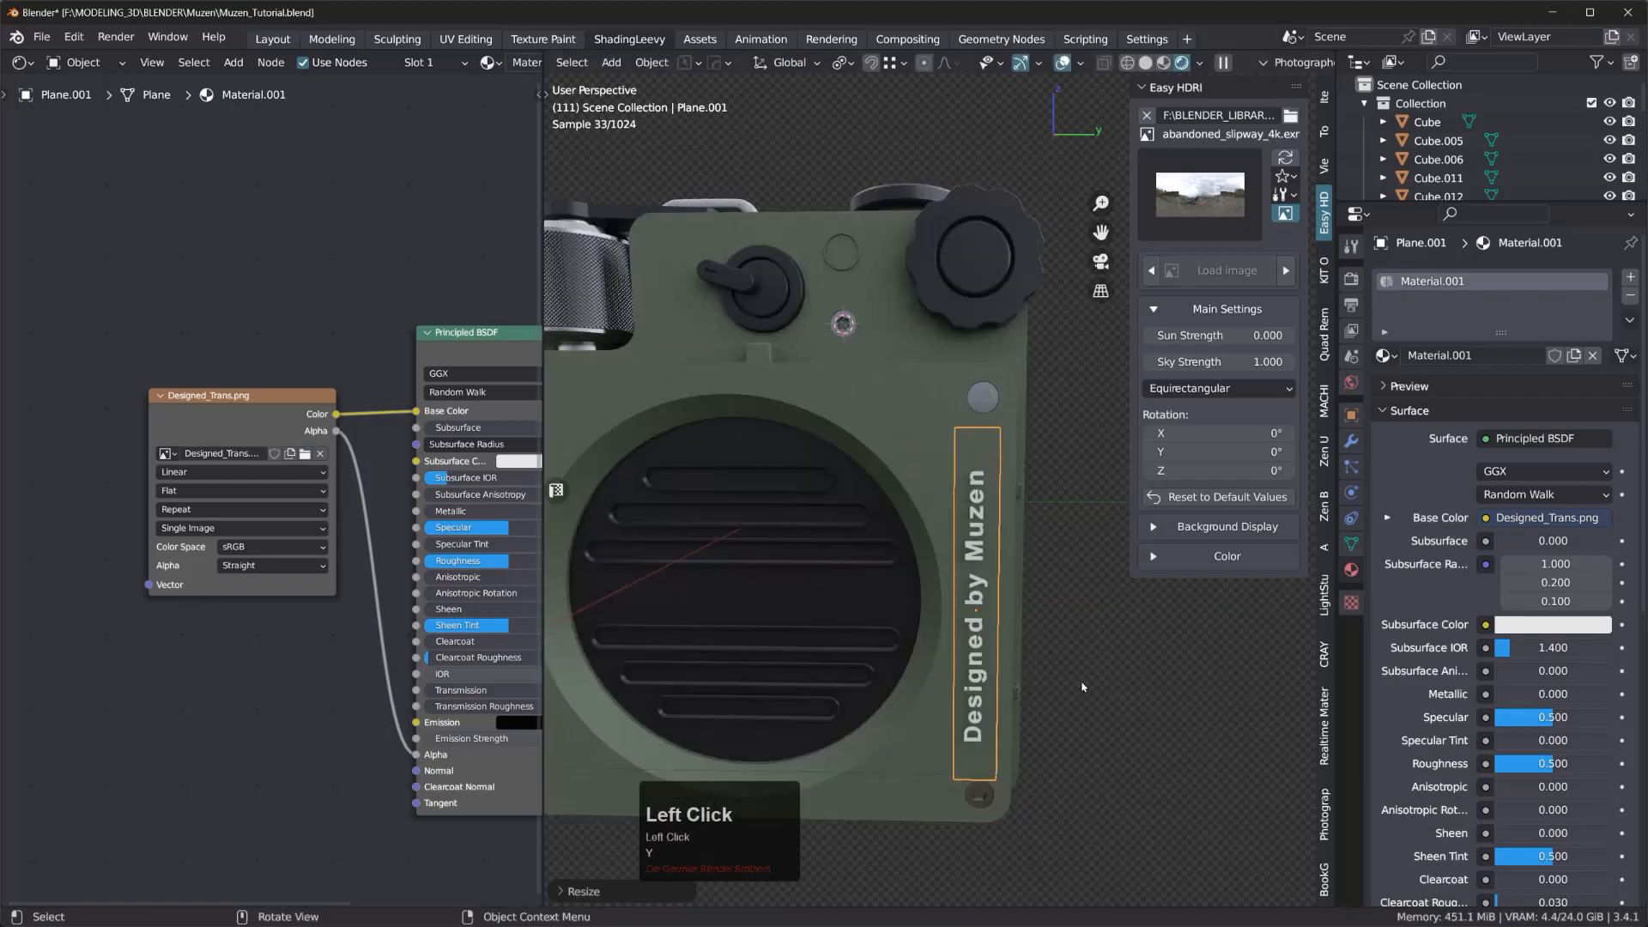
pyautogui.moveTo(1041, 694); pyautogui.dragTo(814, 526, button='middle')
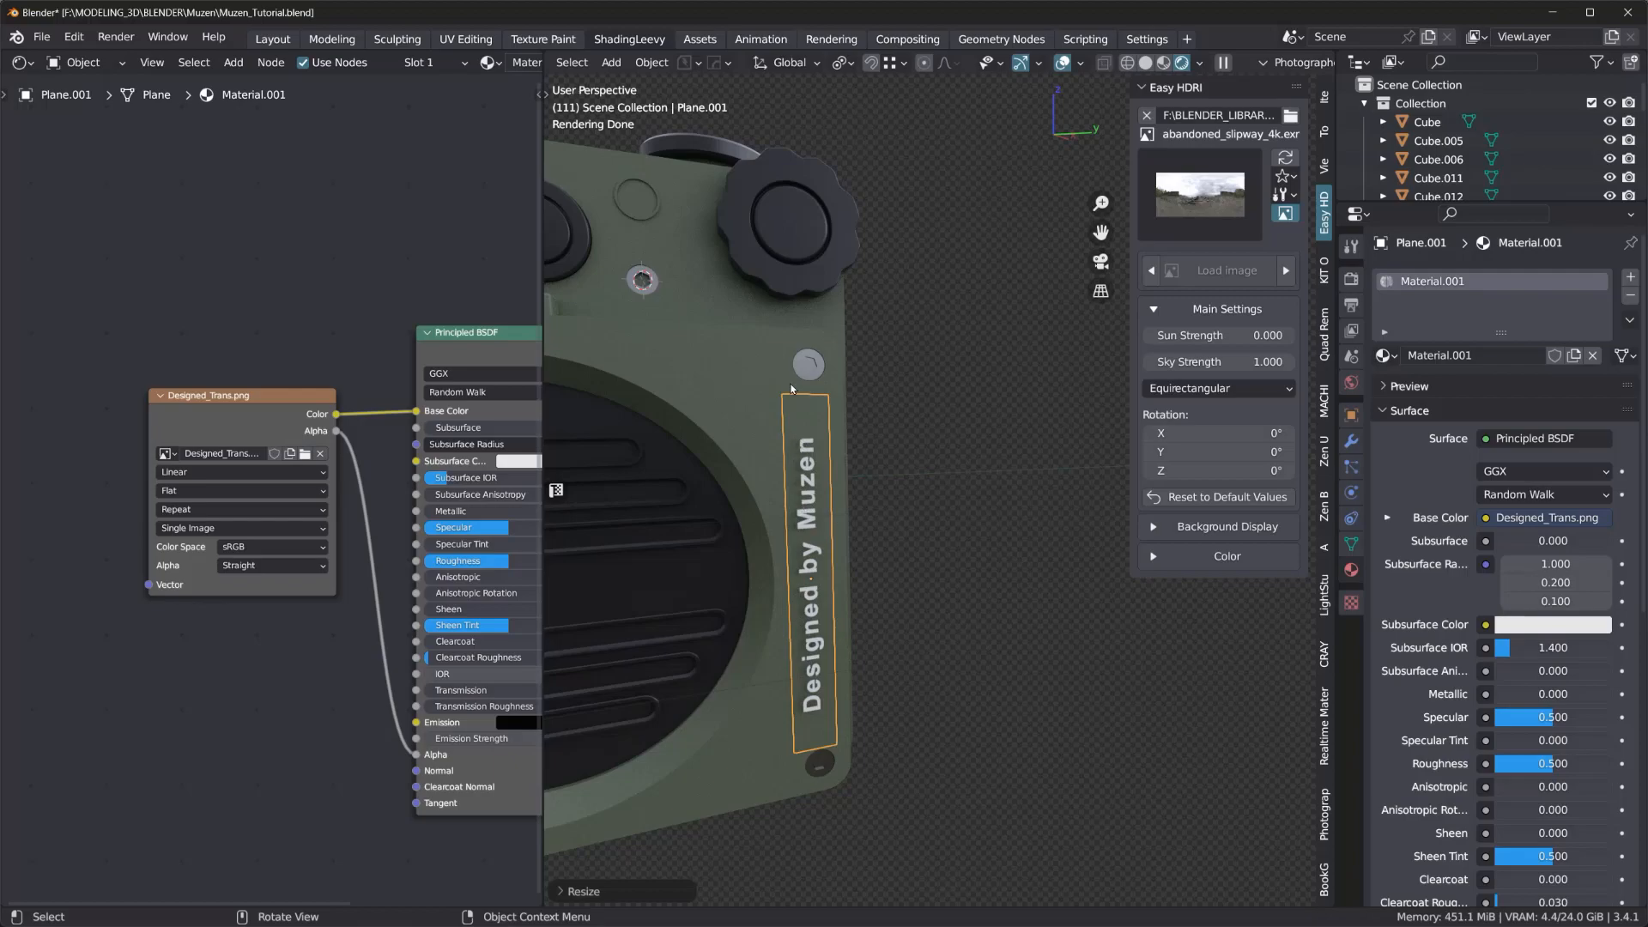
# - Add a Shrinkwrap modifier to the lettering plane
pyautogui.moveTo(805, 428); pyautogui.dragTo(959, 397, button='middle')
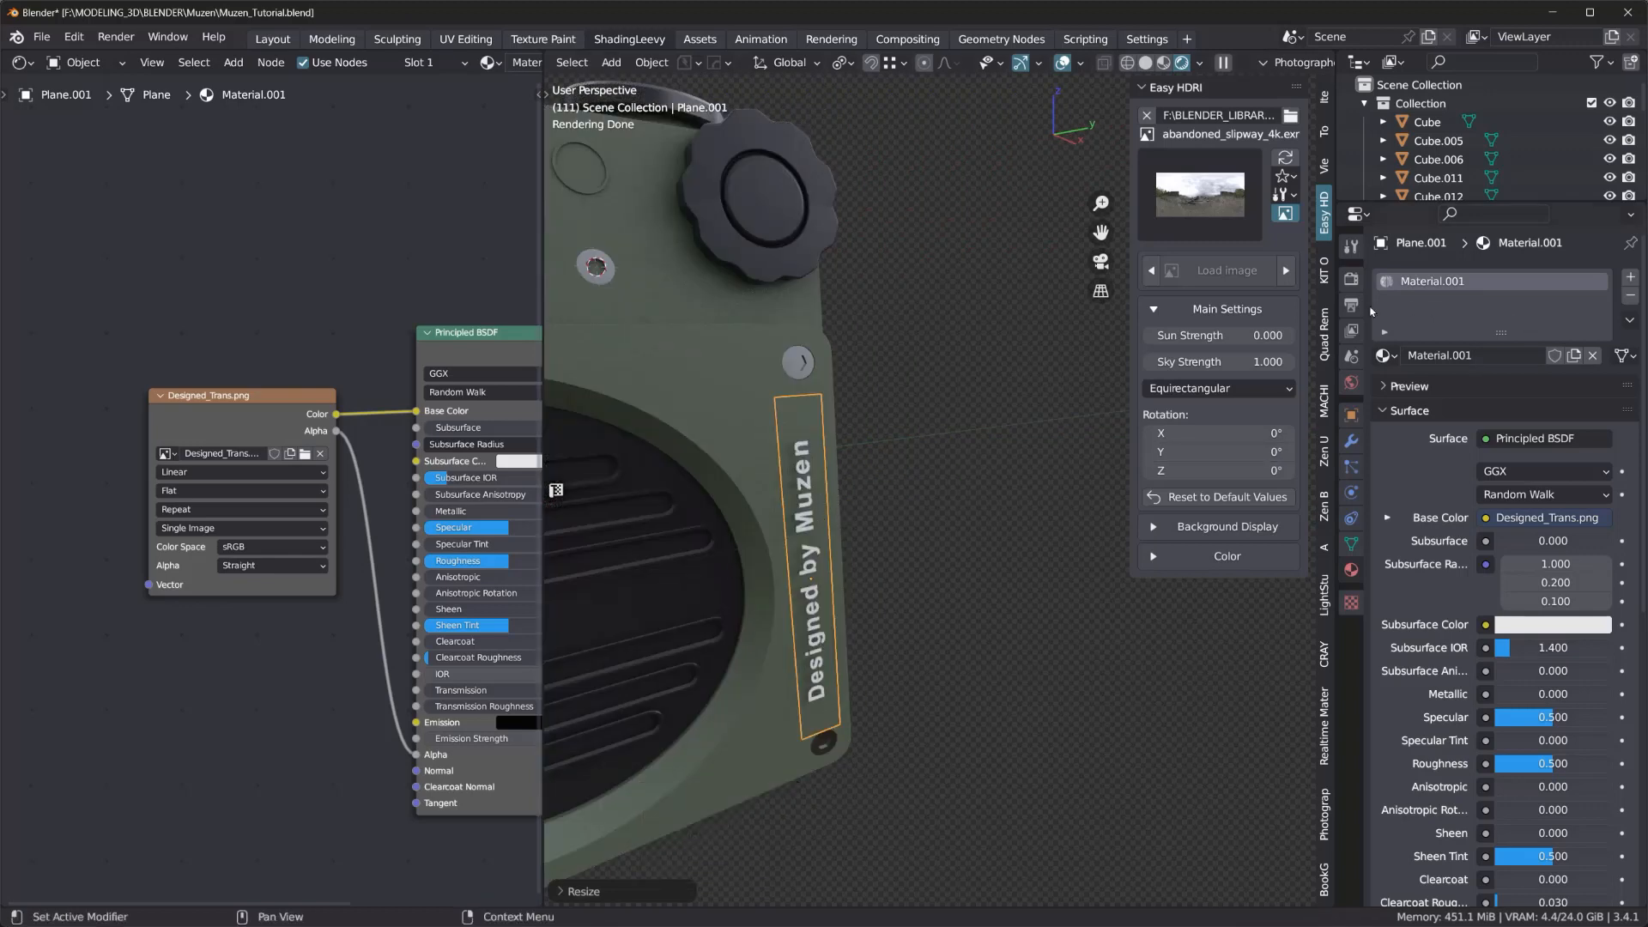
pyautogui.click(1352, 442)
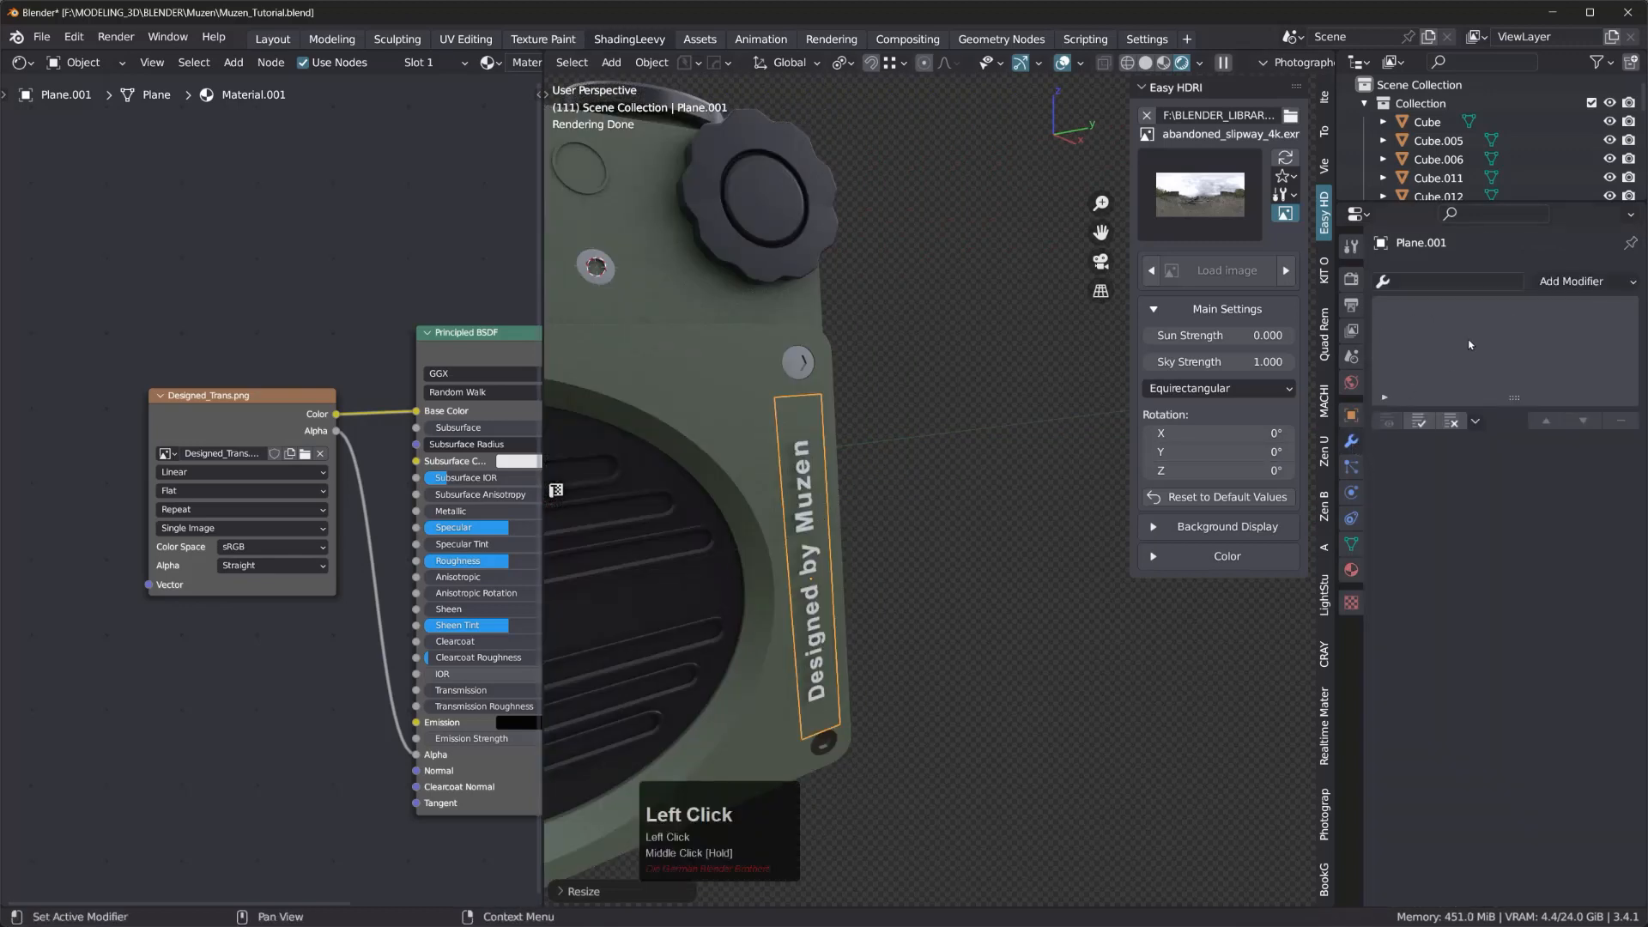
pyautogui.click(1571, 280)
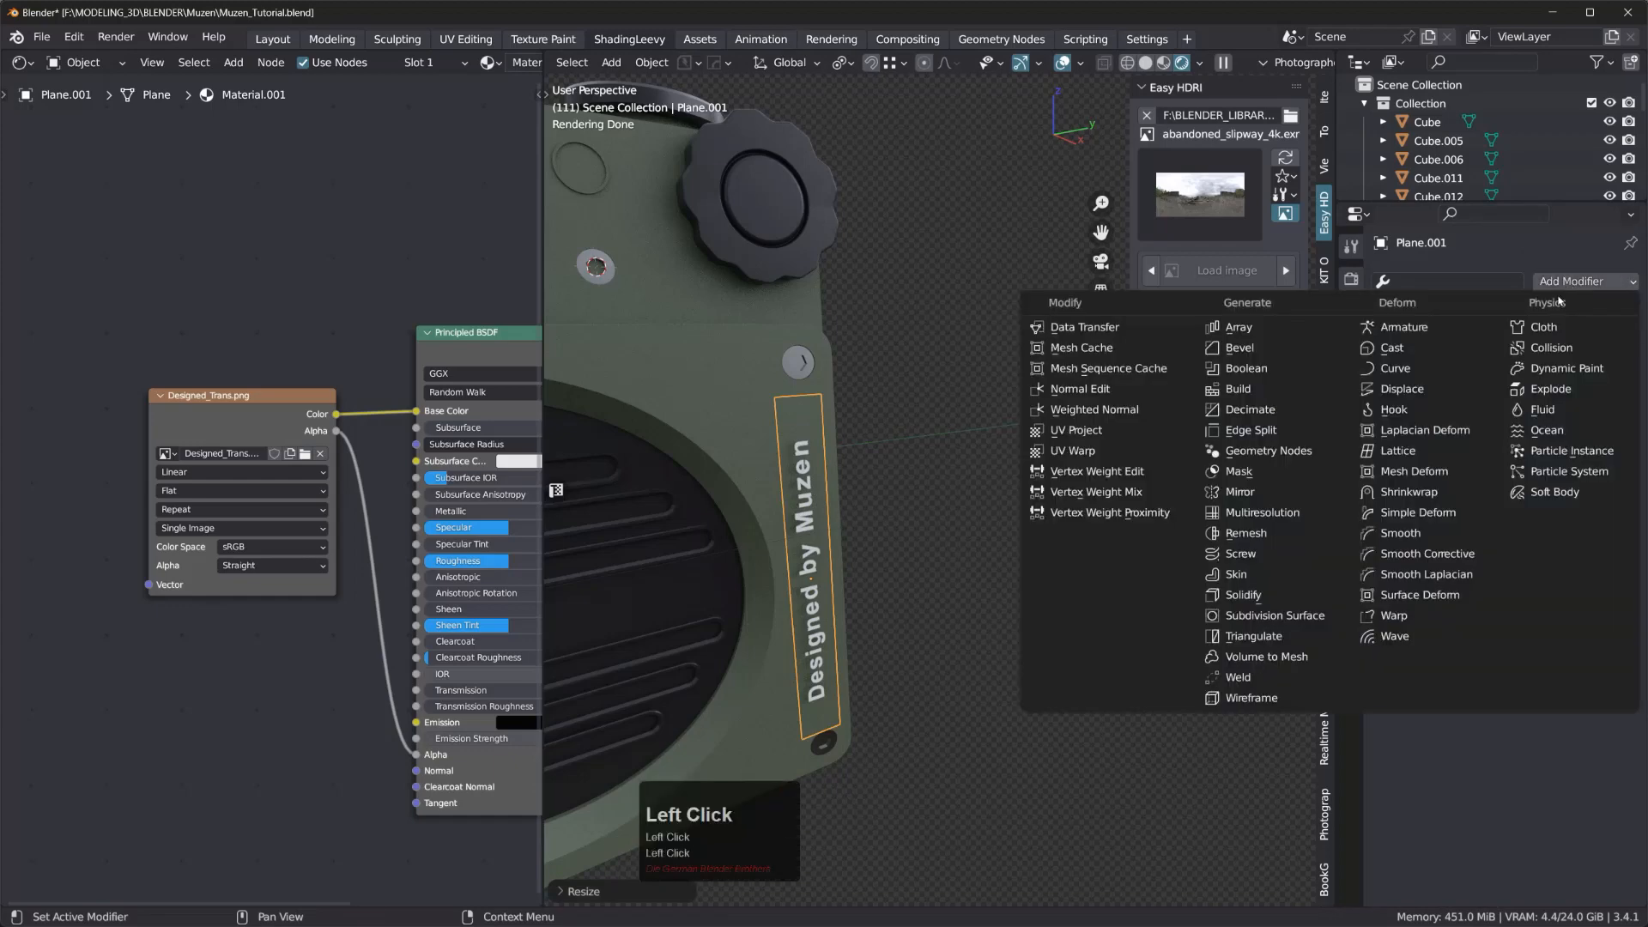
pyautogui.click(1412, 492)
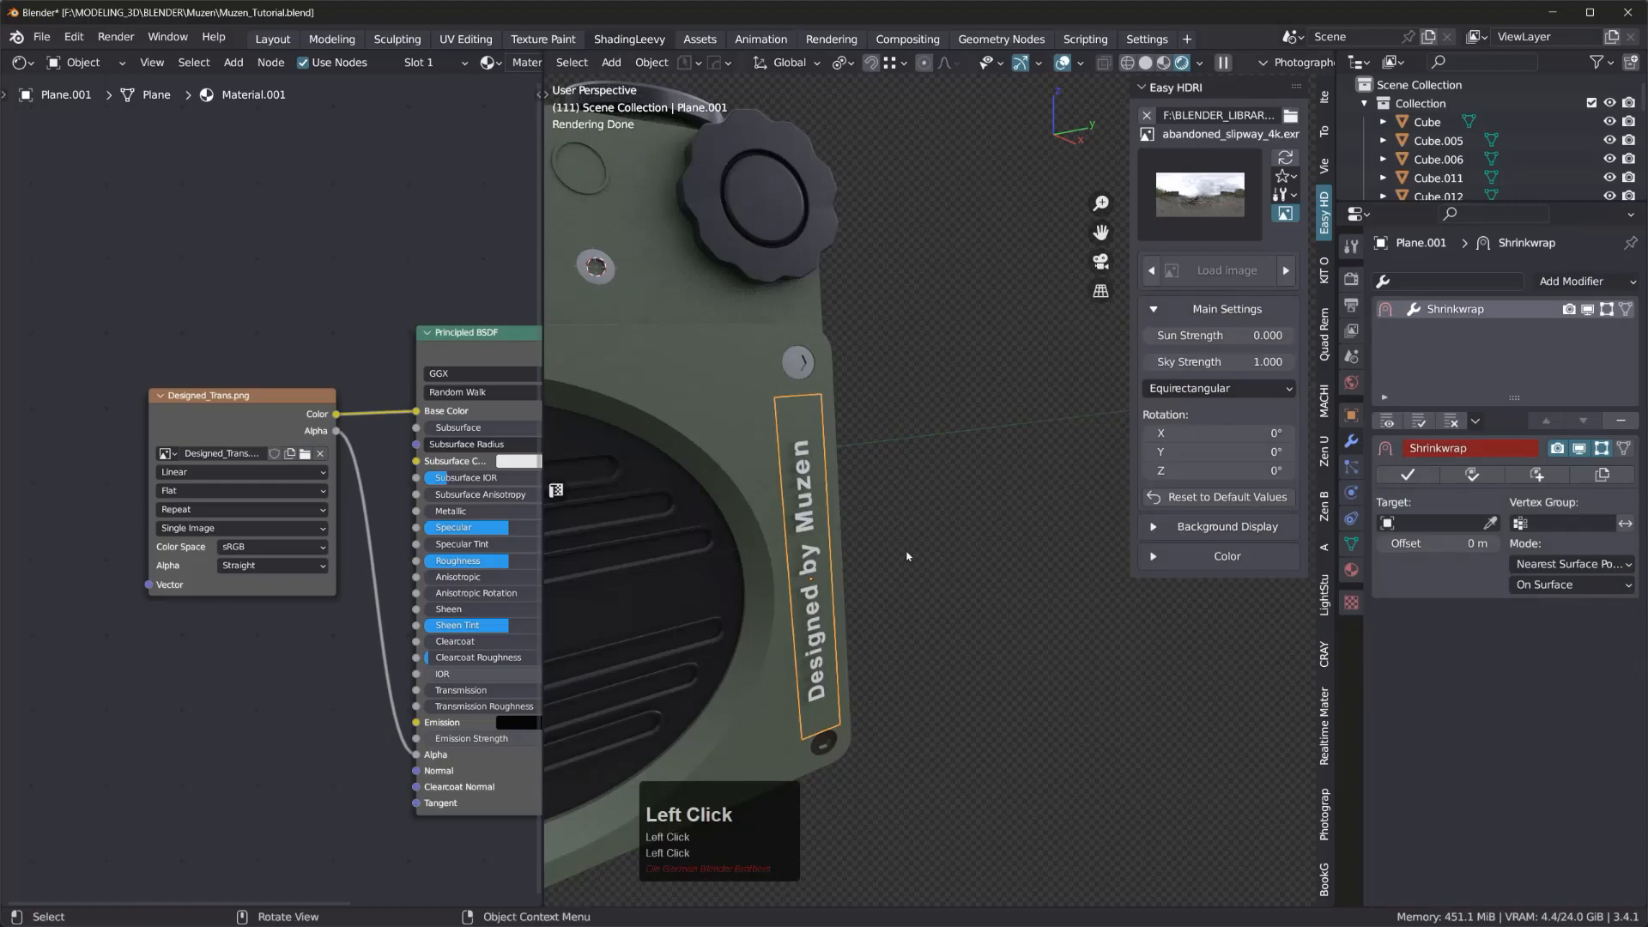
pyautogui.moveTo(893, 547)
pyautogui.mouseDown(button='middle')
pyautogui.moveTo(872, 570)
pyautogui.moveTo(718, 577)
pyautogui.moveTo(884, 532)
pyautogui.mouseUp(button='middle')
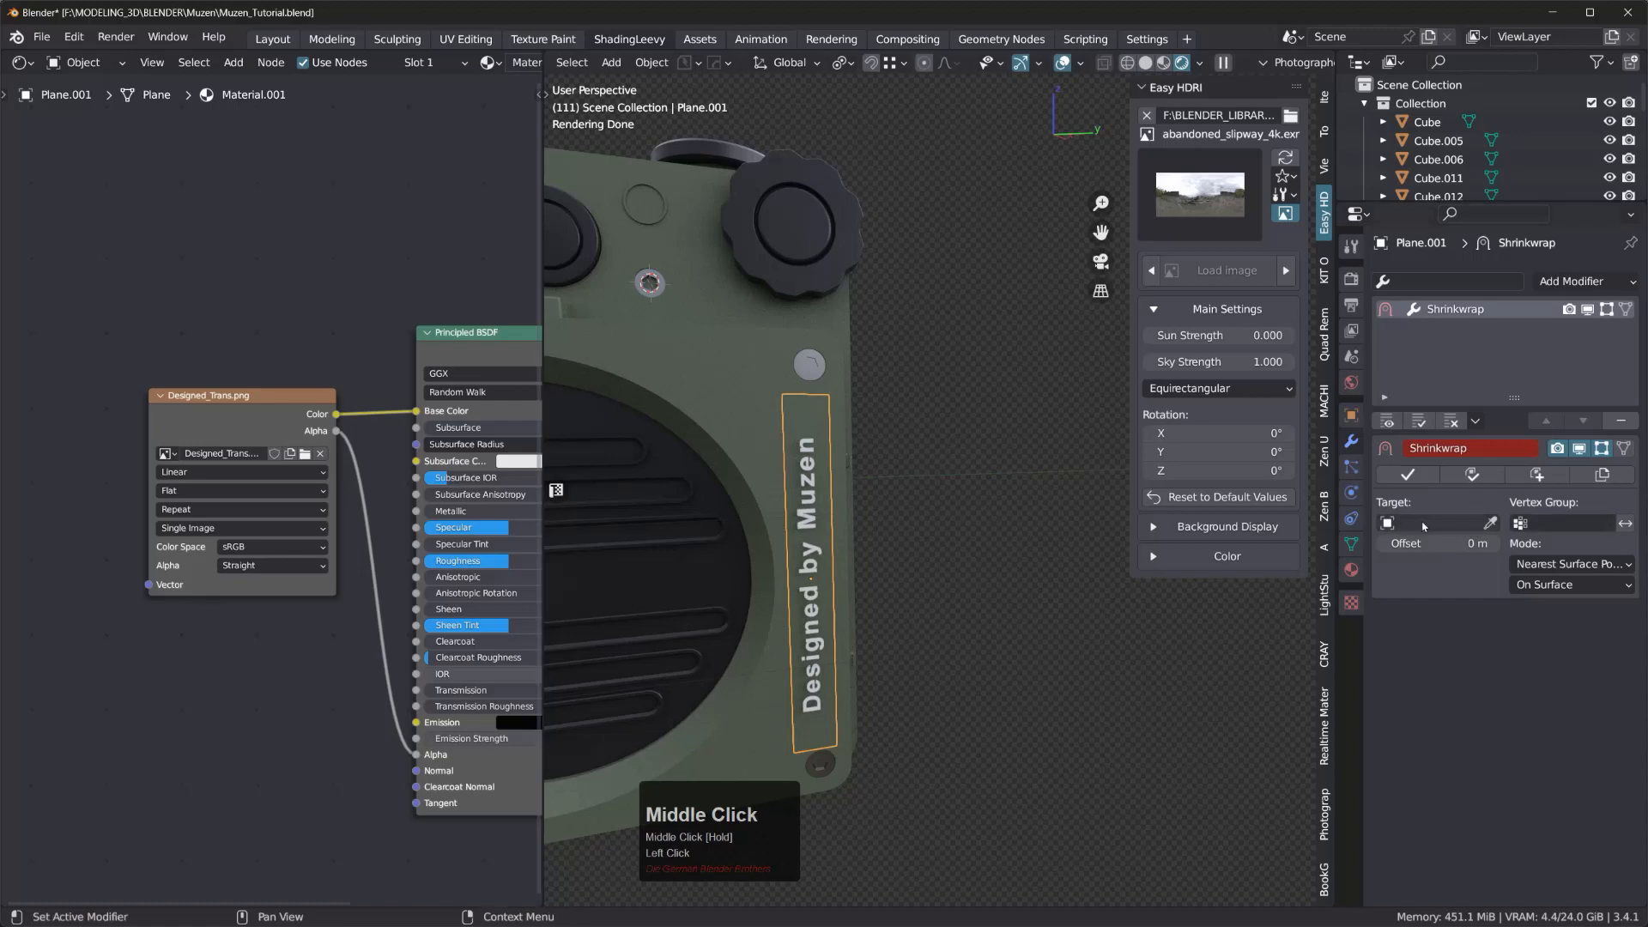
# - Set the speaker body Cube as the lettering plane's Shrinkwrap target and set the offset to 0.002 m
pyautogui.click(1490, 522)
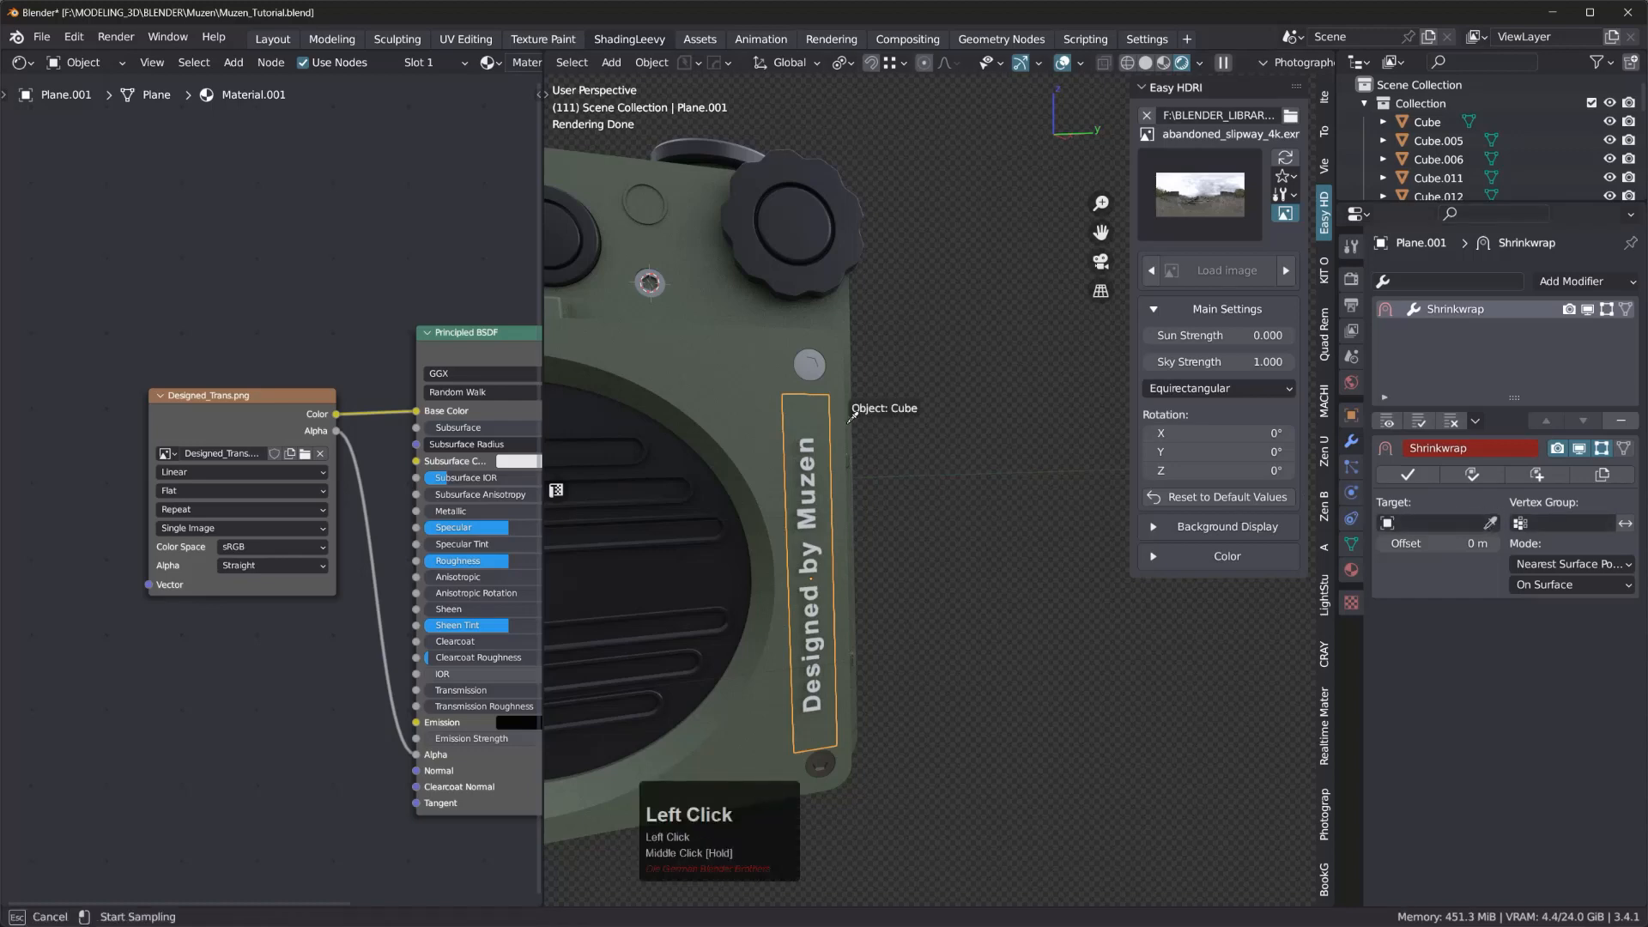
pyautogui.click(753, 416)
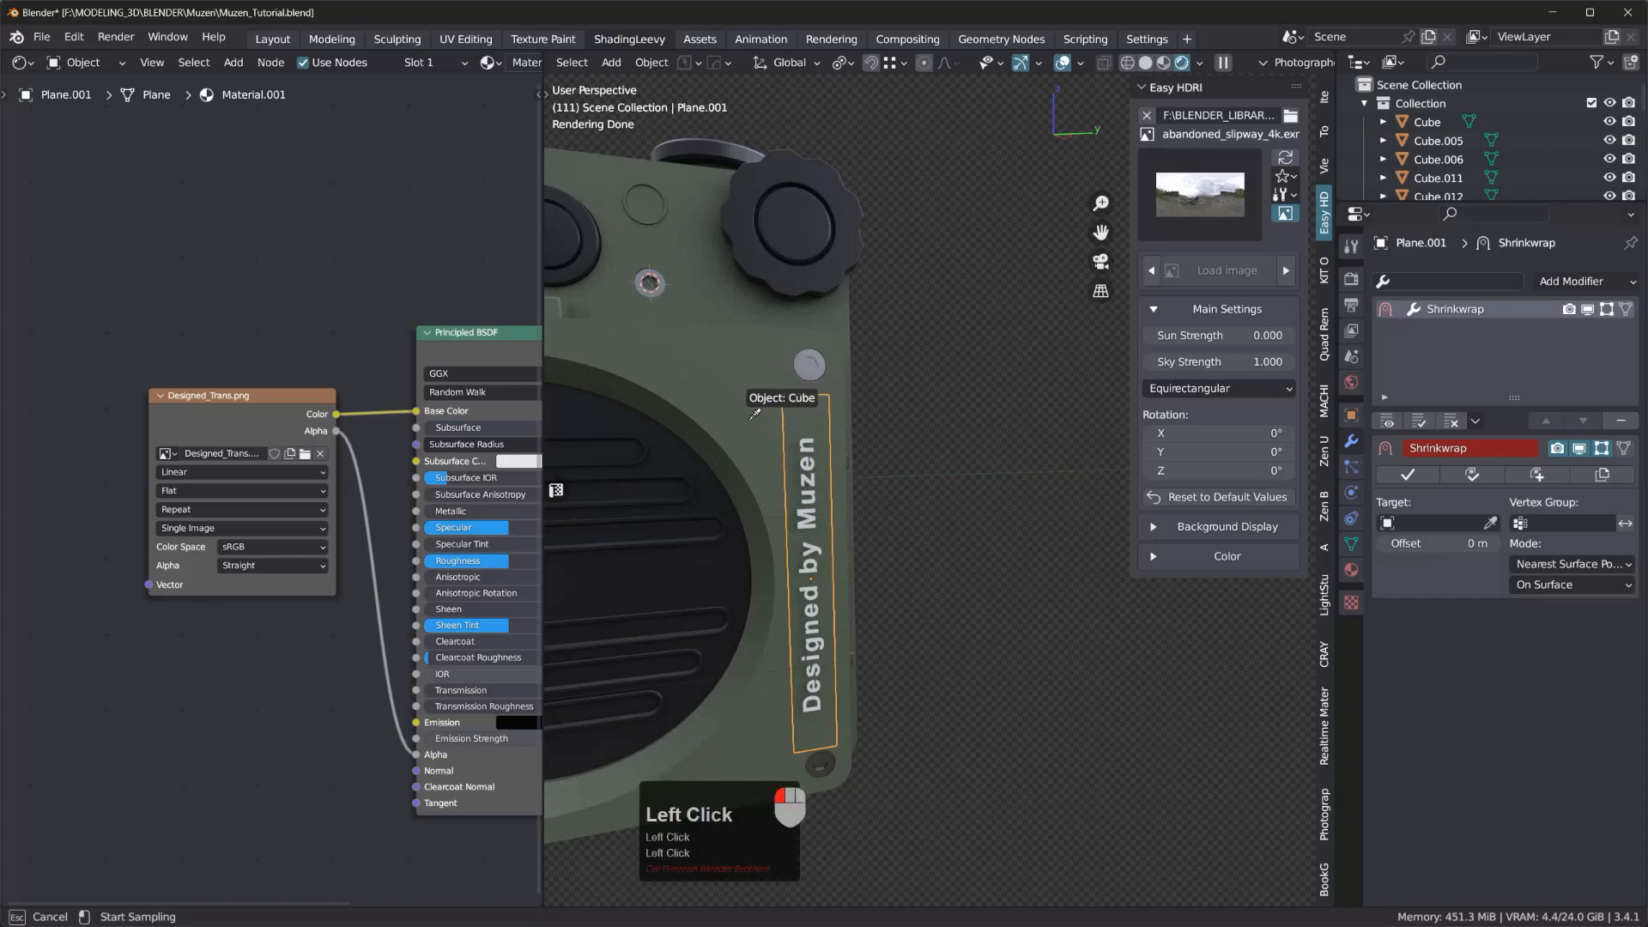
pyautogui.moveTo(924, 520); pyautogui.dragTo(831, 543, button='middle')
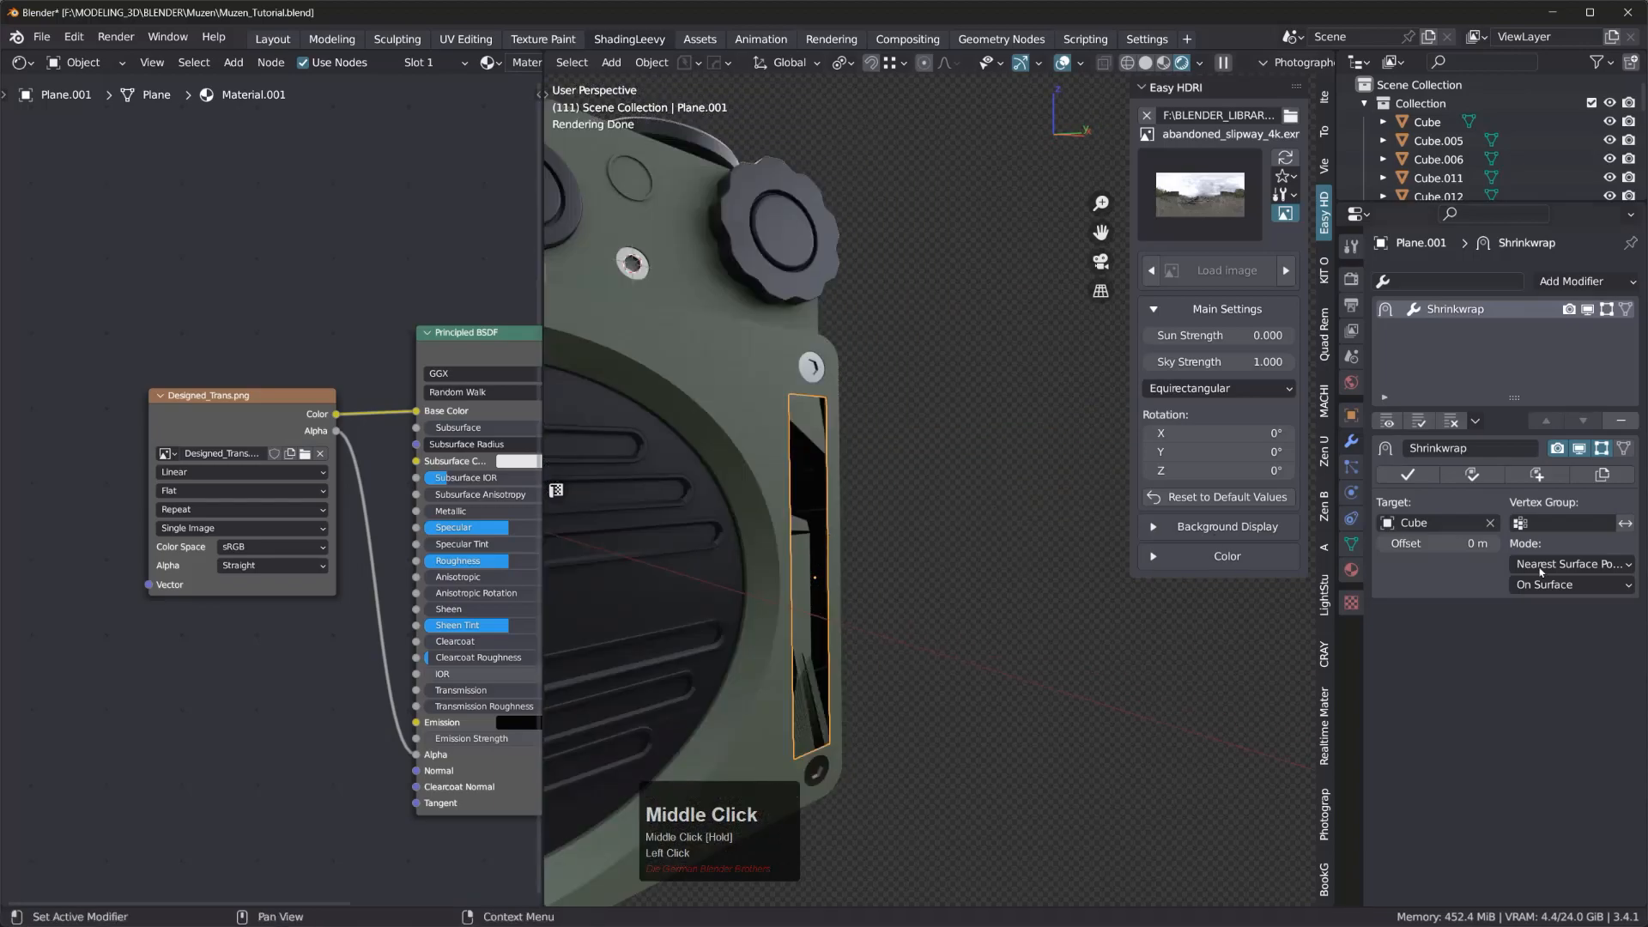
pyautogui.keyDown('shift'); pyautogui.moveTo(1442, 543); pyautogui.dragTo(1453, 544); pyautogui.keyUp('shift')
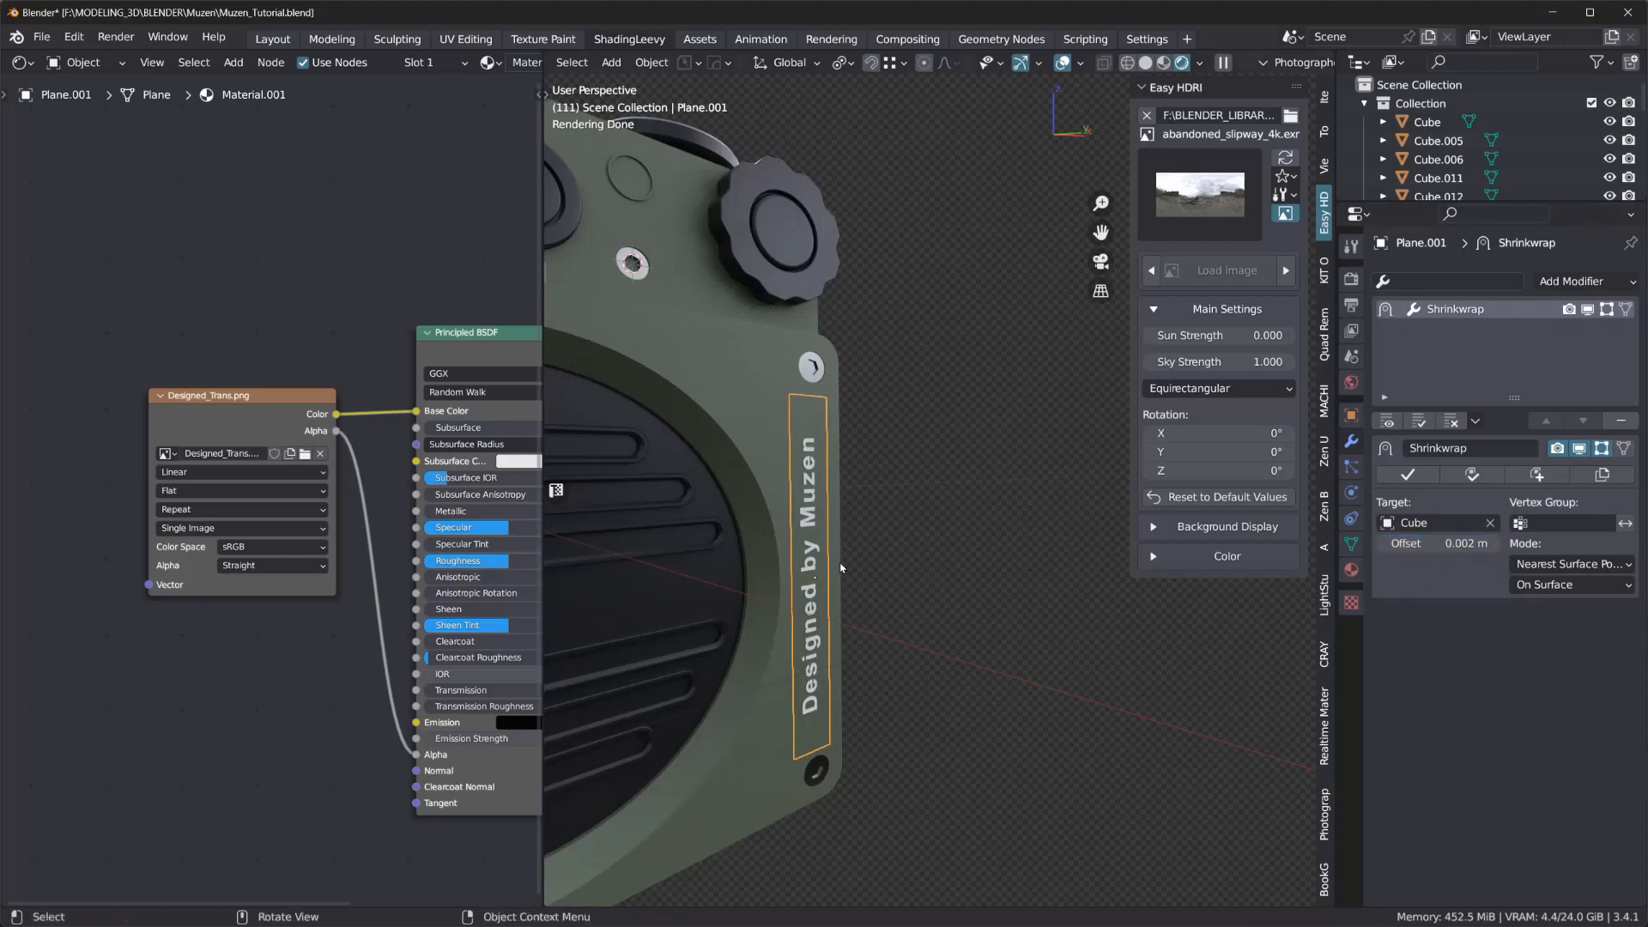
pyautogui.moveTo(842, 566); pyautogui.dragTo(944, 497, button='middle')
pyautogui.scroll(3, 993, 482)
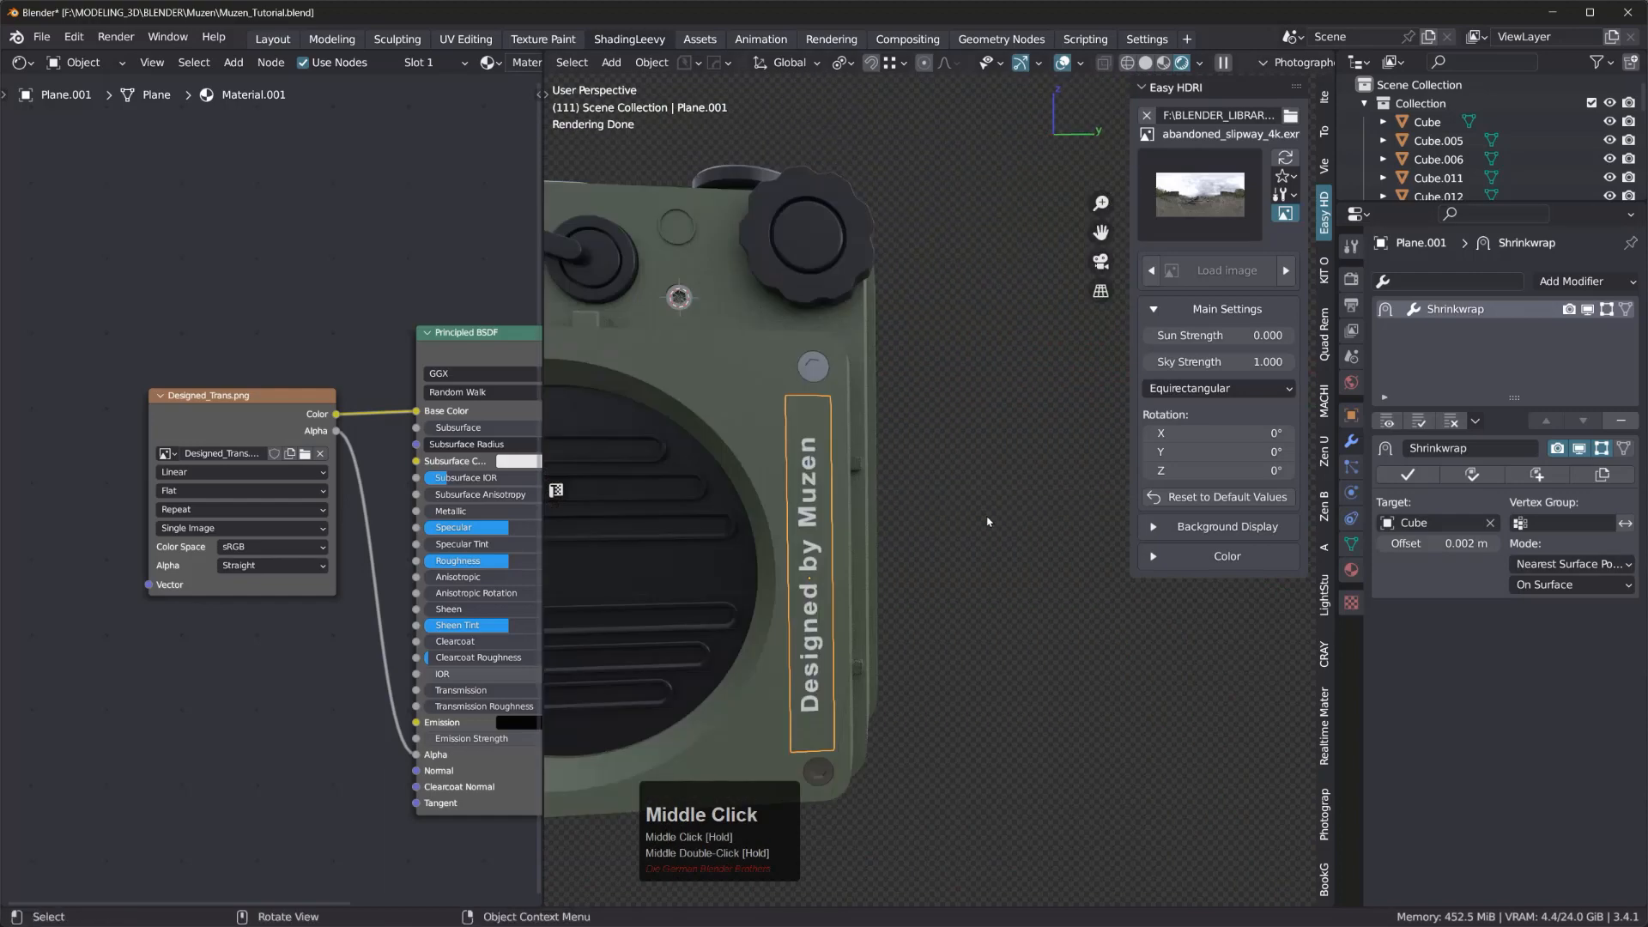
pyautogui.click(939, 585)
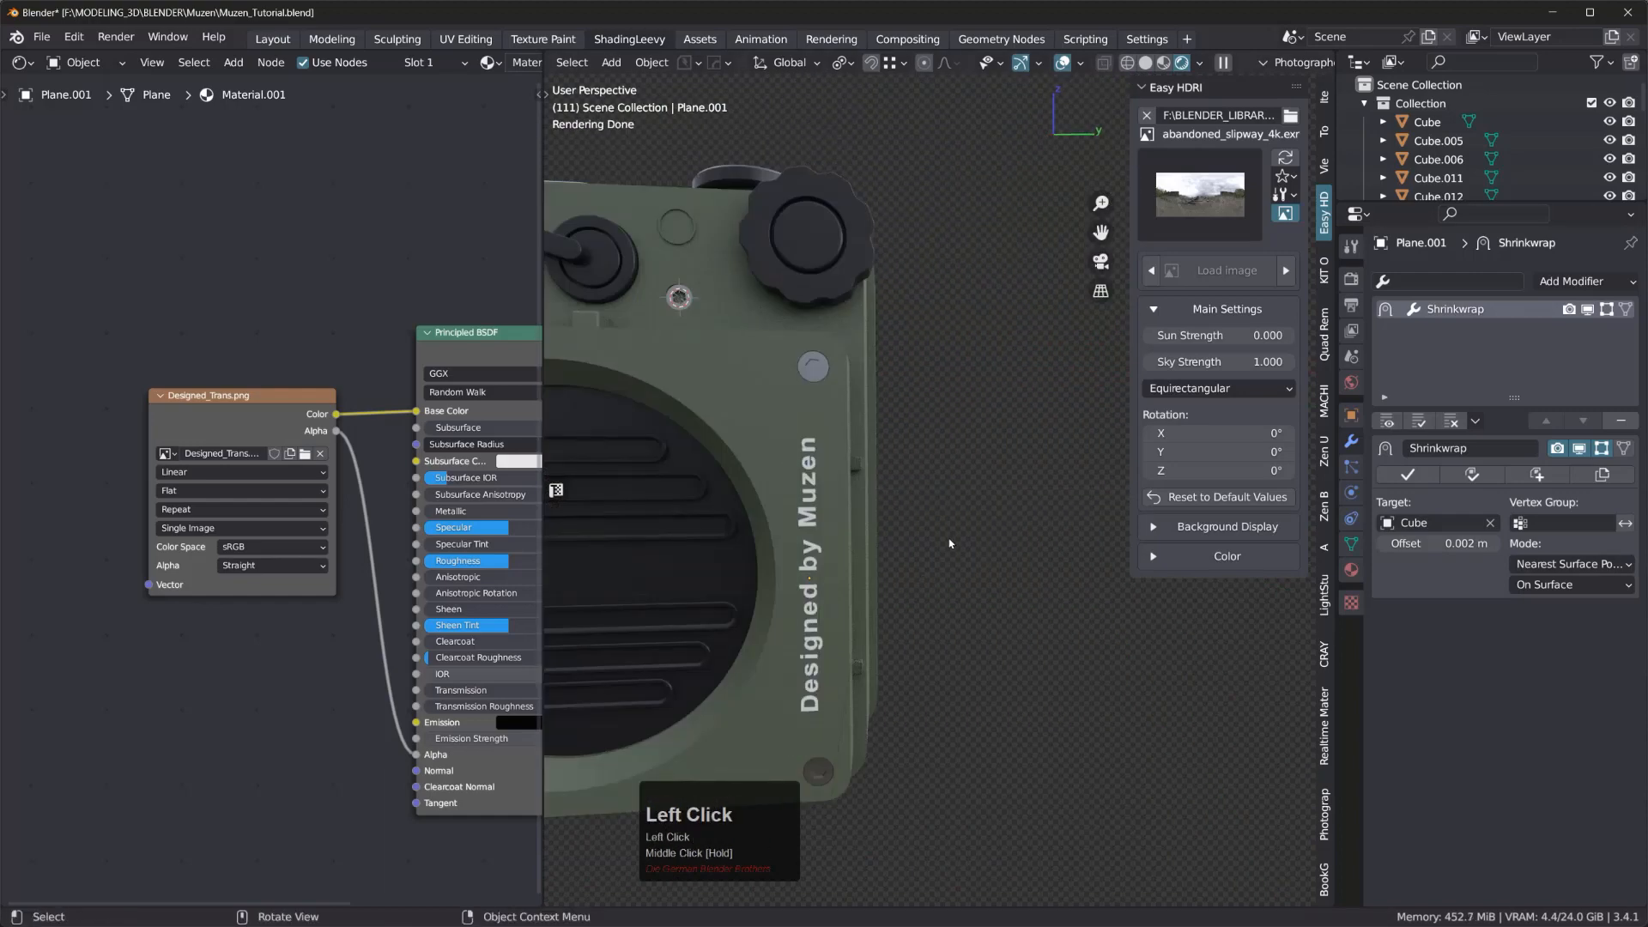
# - Try a Shrinkwrap offset of 0 m on the lettering plane in a close side view, and return it to 0.002 m
pyautogui.moveTo(978, 565); pyautogui.dragTo(858, 493, button='middle')
pyautogui.scroll(3, 867, 536)
pyautogui.scroll(-3, 867, 537)
pyautogui.scroll(5, 867, 336)
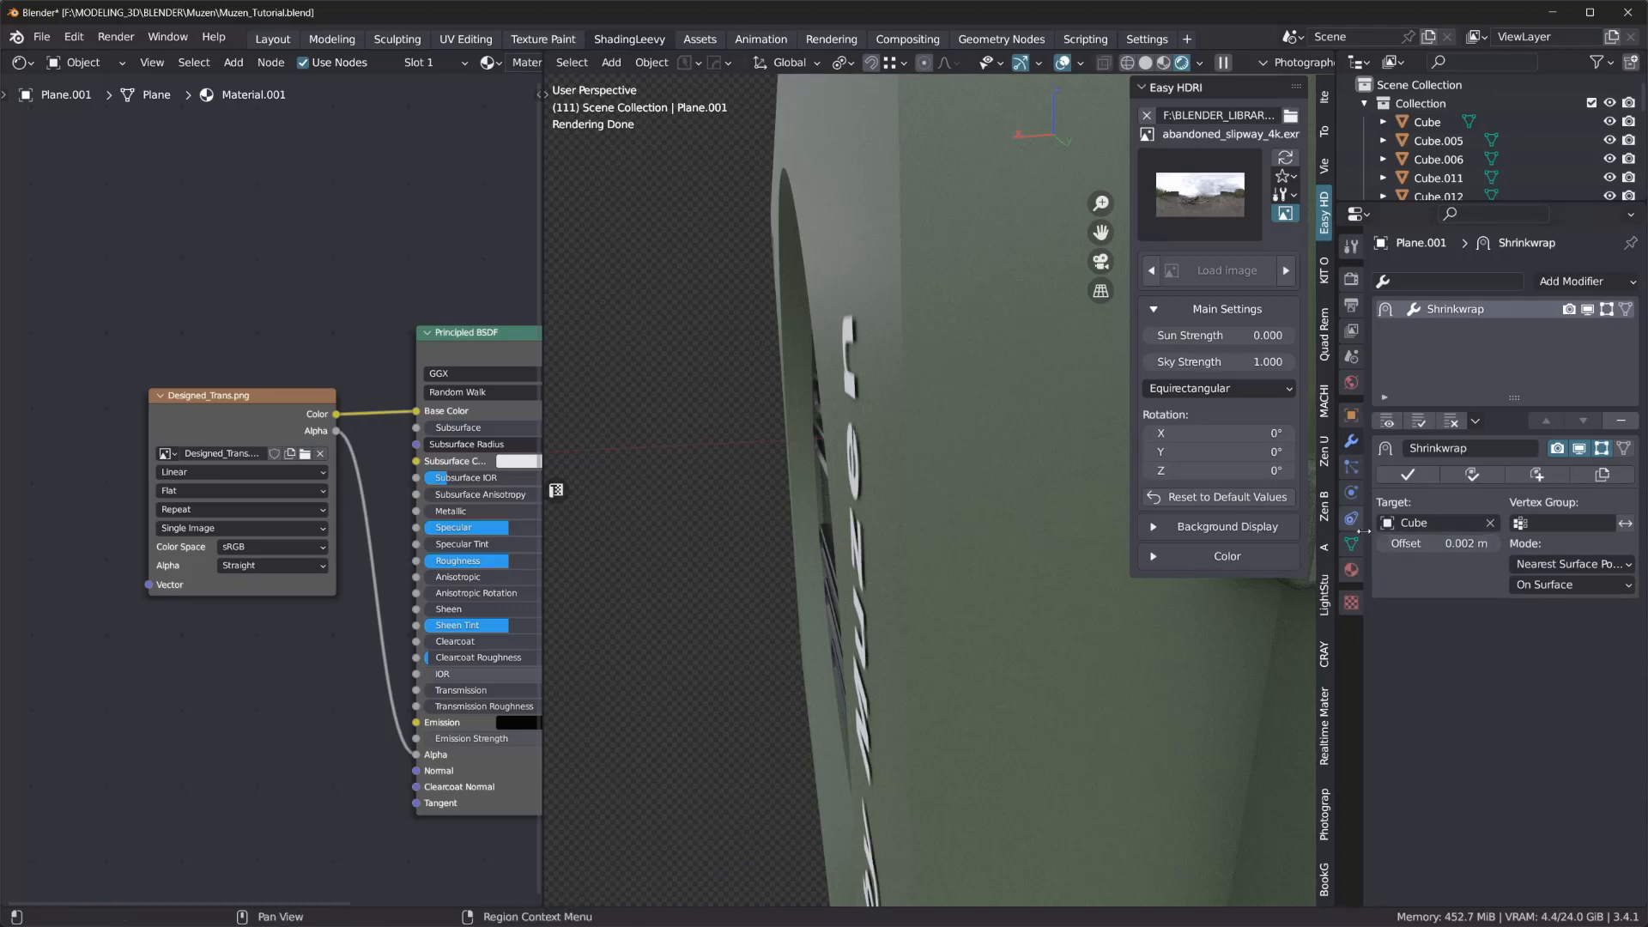
pyautogui.keyDown('shift'); pyautogui.scroll(2, 1465, 543); pyautogui.keyUp('shift')
pyautogui.keyDown('shift'); pyautogui.click(1459, 543); pyautogui.keyUp('shift')
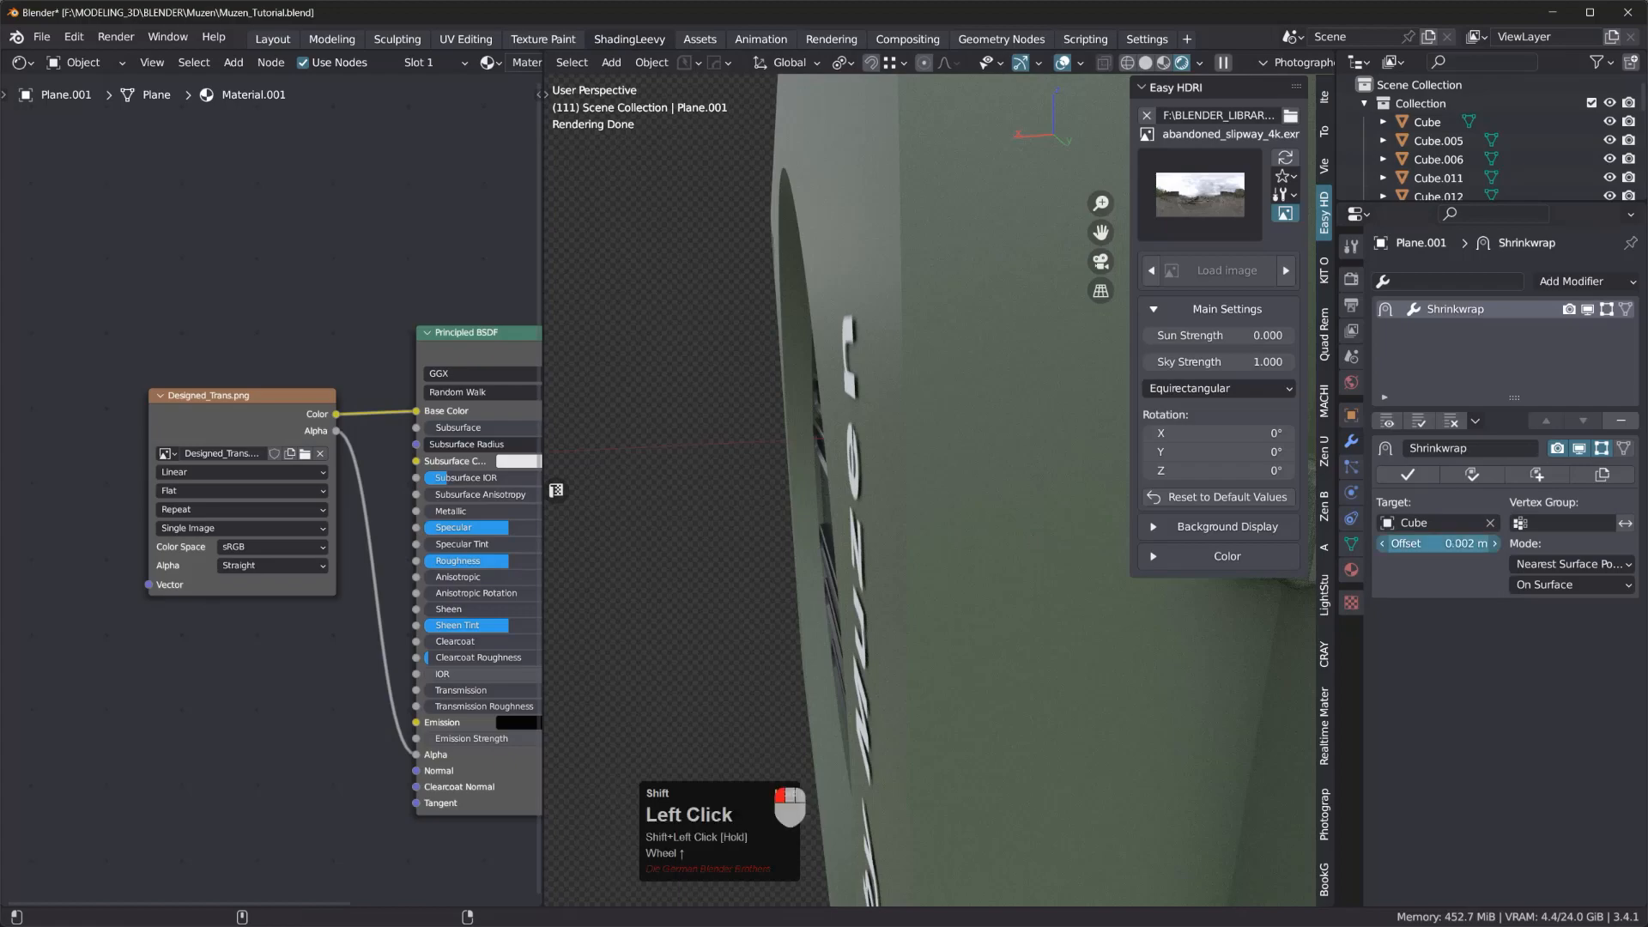
pyautogui.keyDown('shift'); pyautogui.moveTo(1459, 543); pyautogui.dragTo(1434, 567); pyautogui.keyUp('shift')
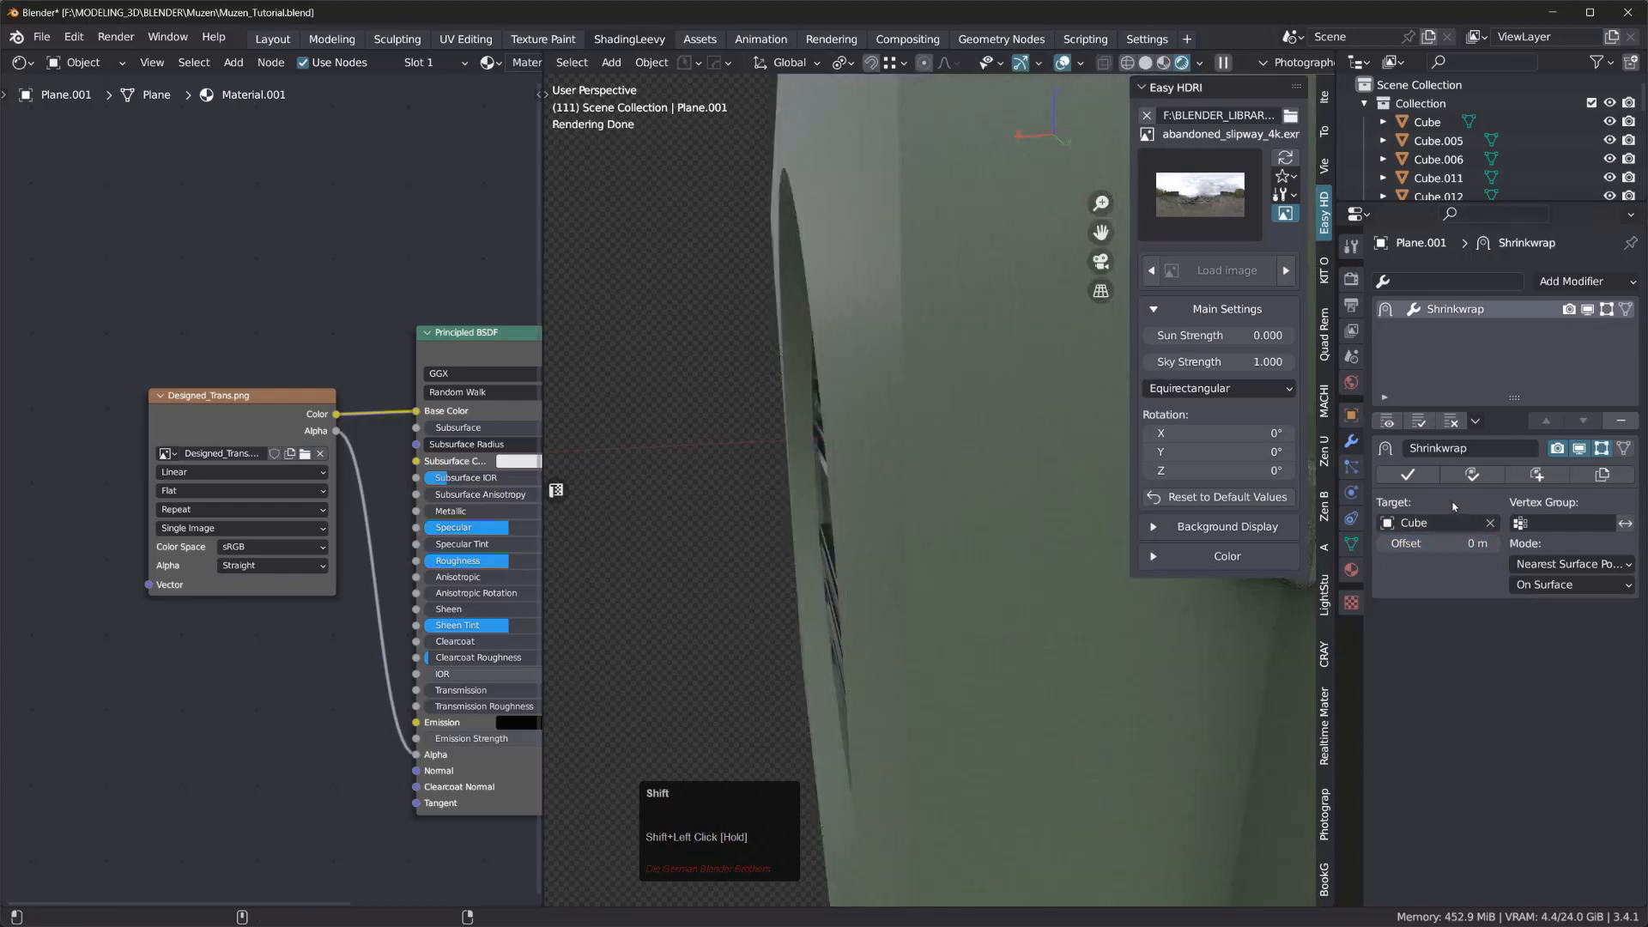
pyautogui.keyDown('shift'); pyautogui.moveTo(1458, 541); pyautogui.dragTo(1464, 542); pyautogui.keyUp('shift')
# - Set the lettering plane's Shrinkwrap offset to 0.001 m
pyautogui.moveTo(866, 611); pyautogui.dragTo(1018, 501, button='middle')
pyautogui.scroll(-4, 979, 645)
pyautogui.scroll(-2, 980, 645)
pyautogui.click(1398, 544)
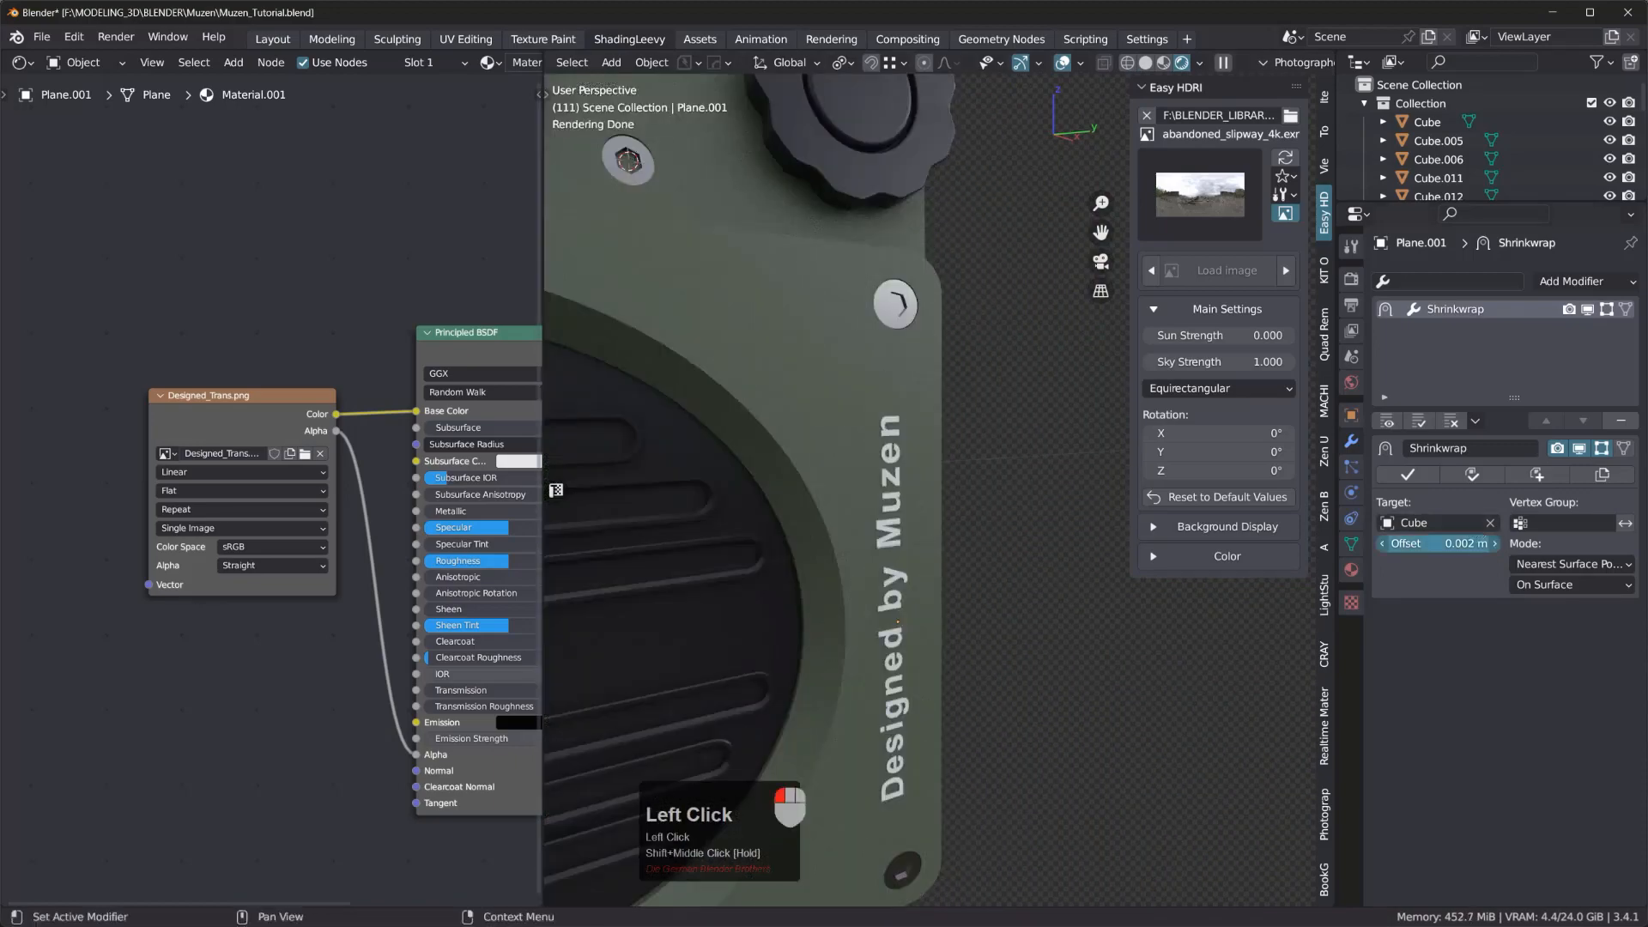
pyautogui.click(1411, 543)
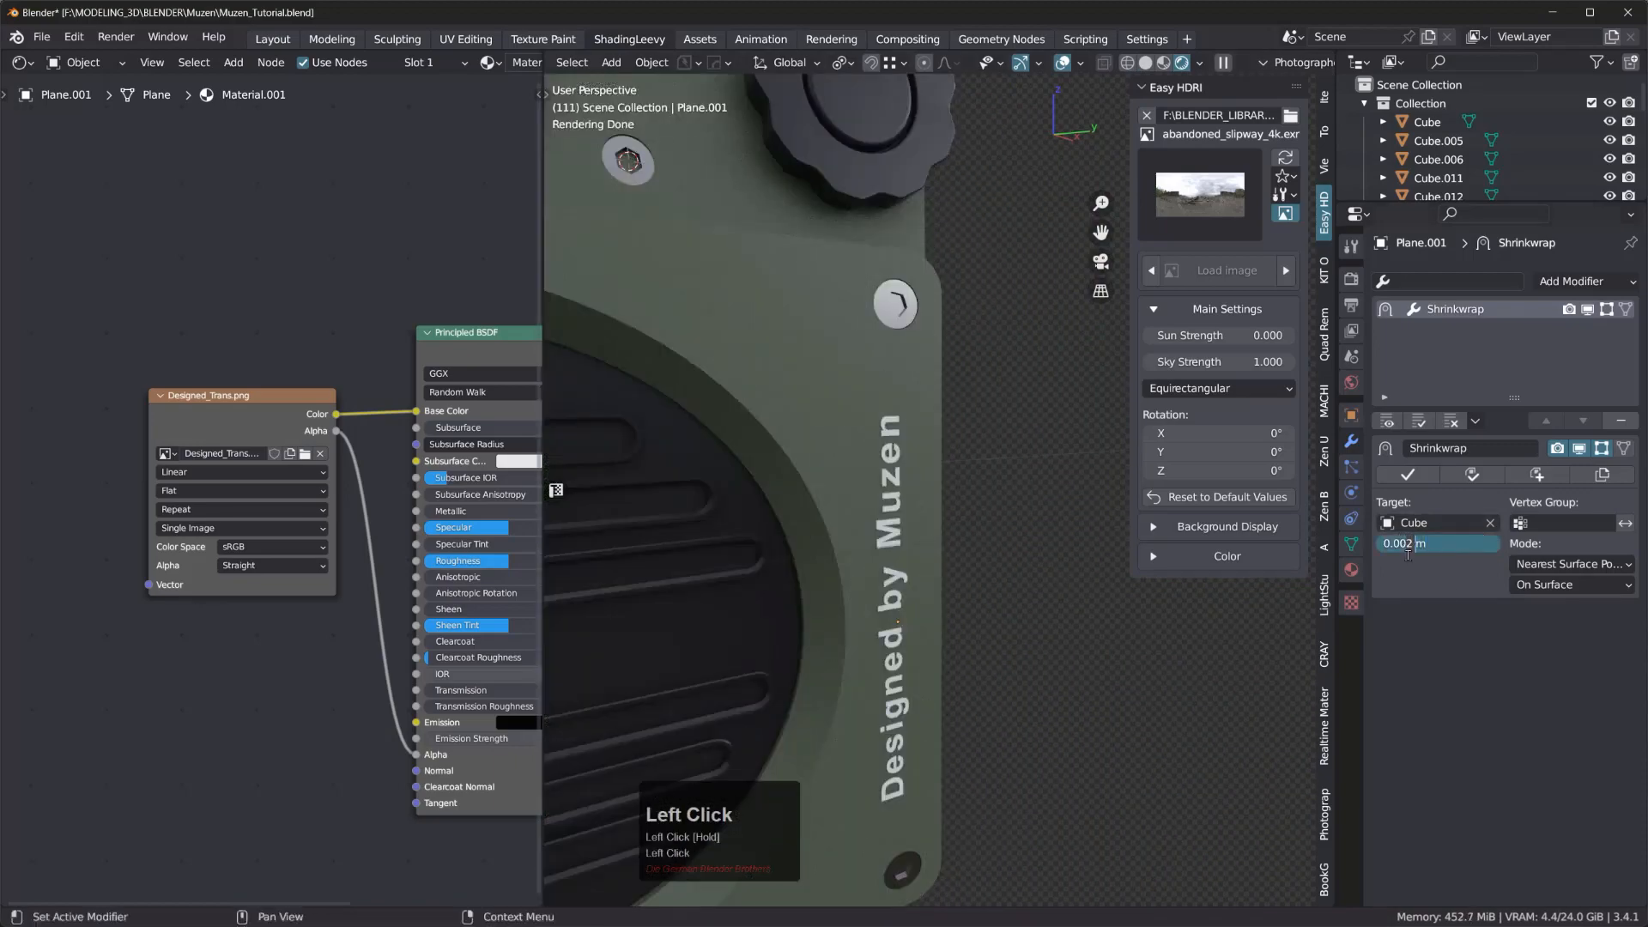
pyautogui.write('1')
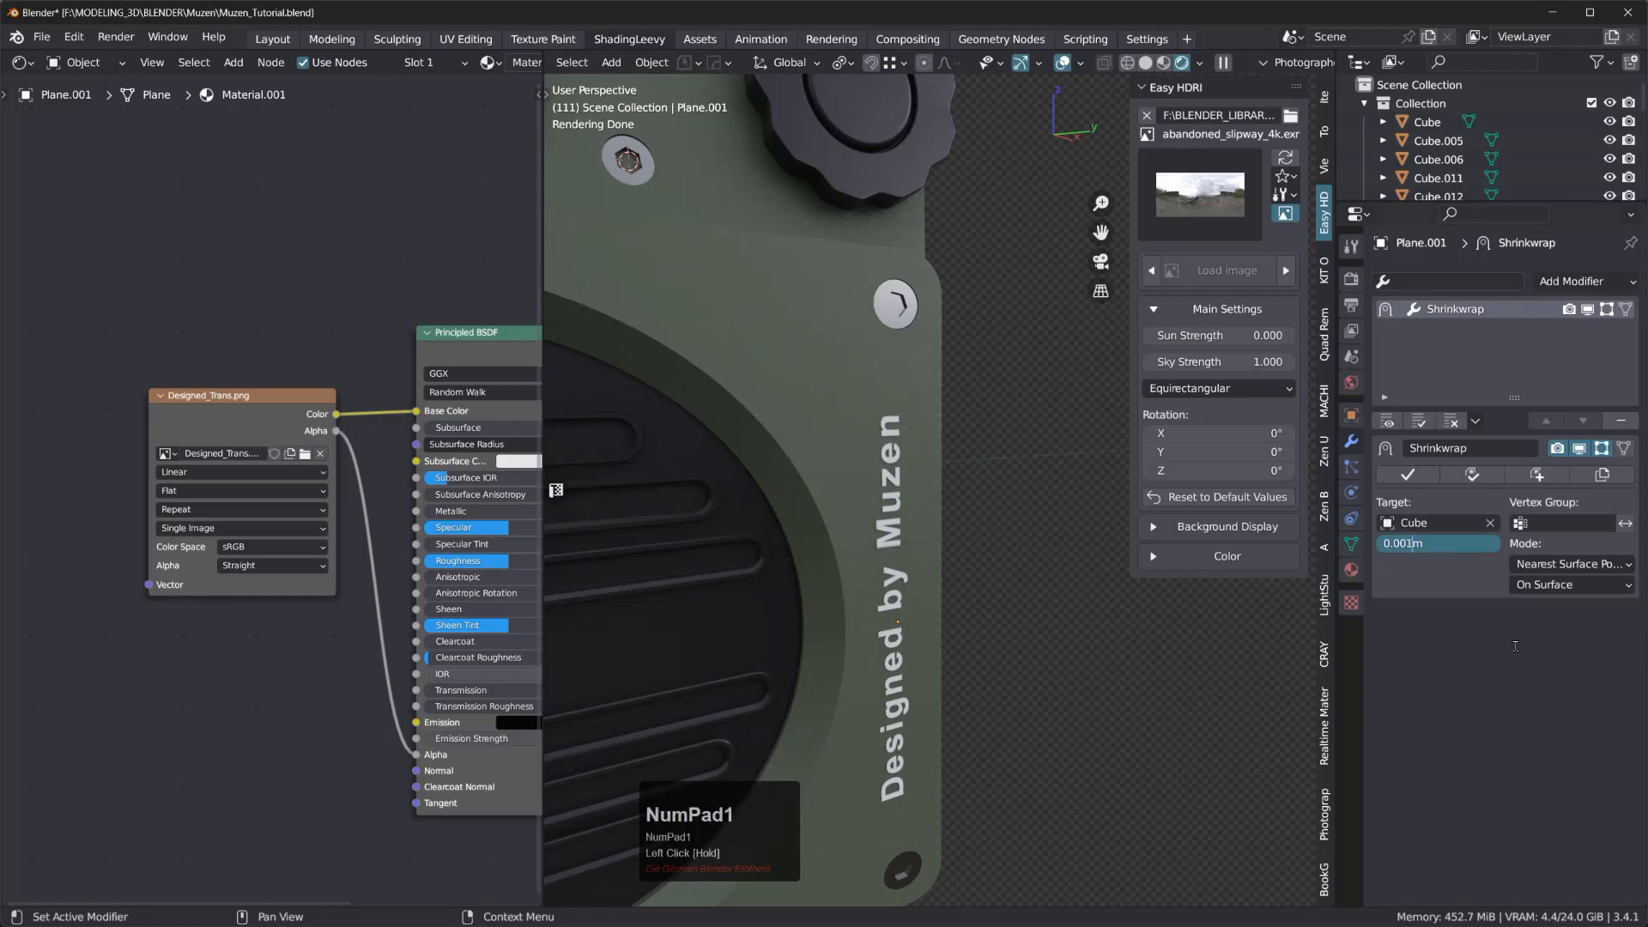
pyautogui.press('KP_Enter')
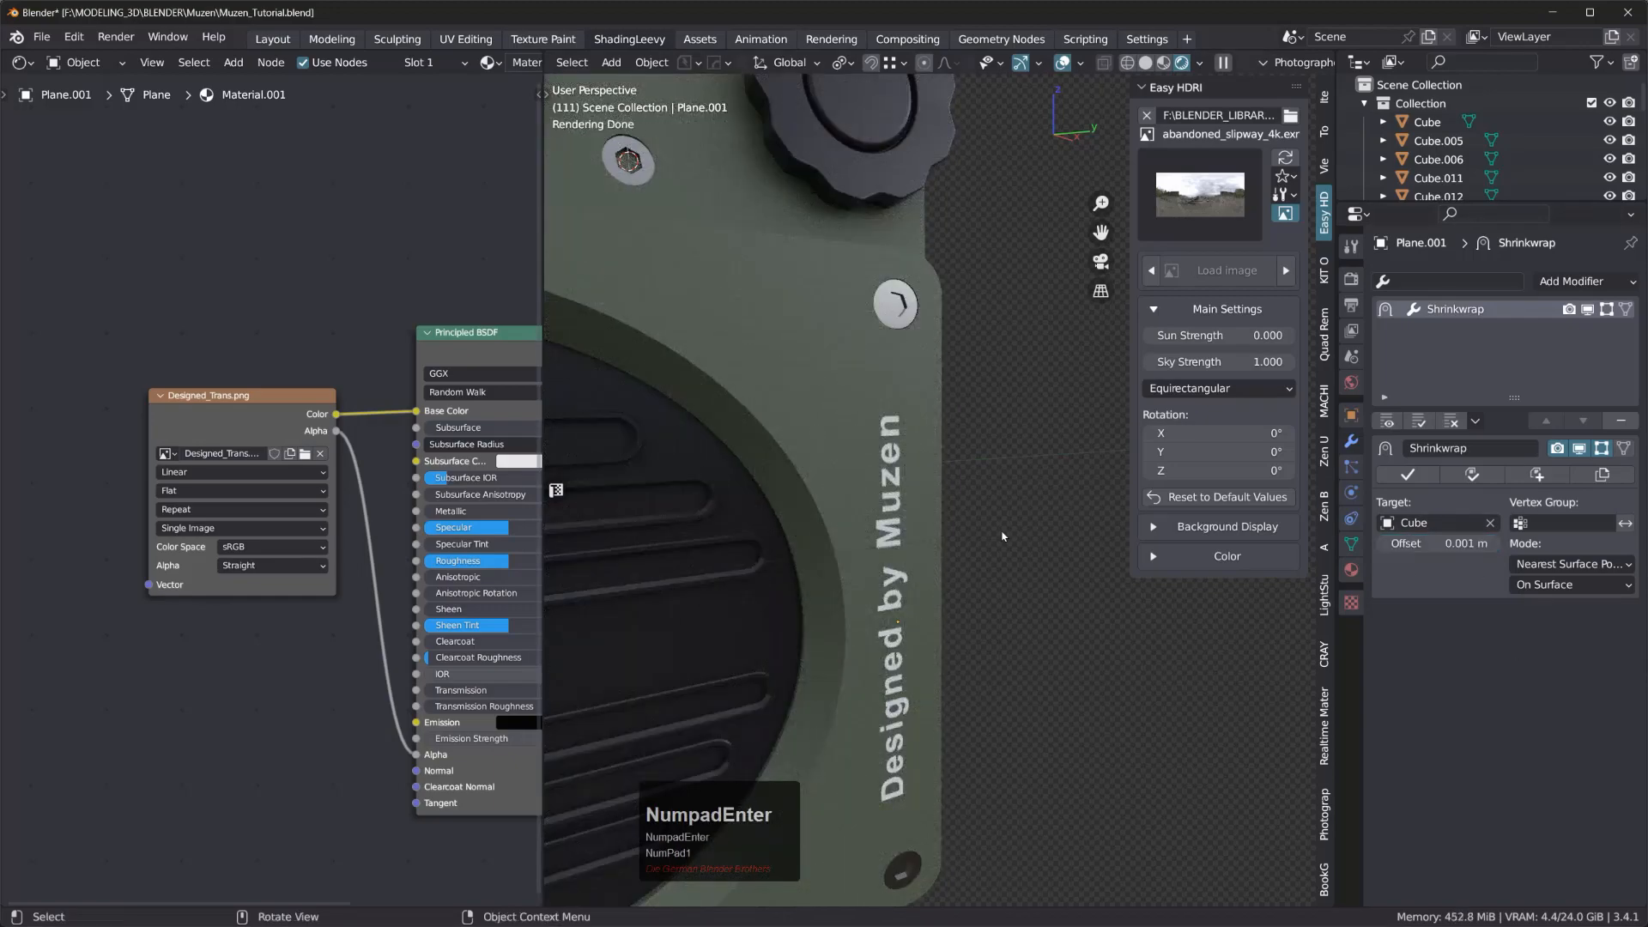
pyautogui.scroll(-4, 1008, 606)
pyautogui.moveTo(1007, 606); pyautogui.dragTo(748, 480, button='middle')
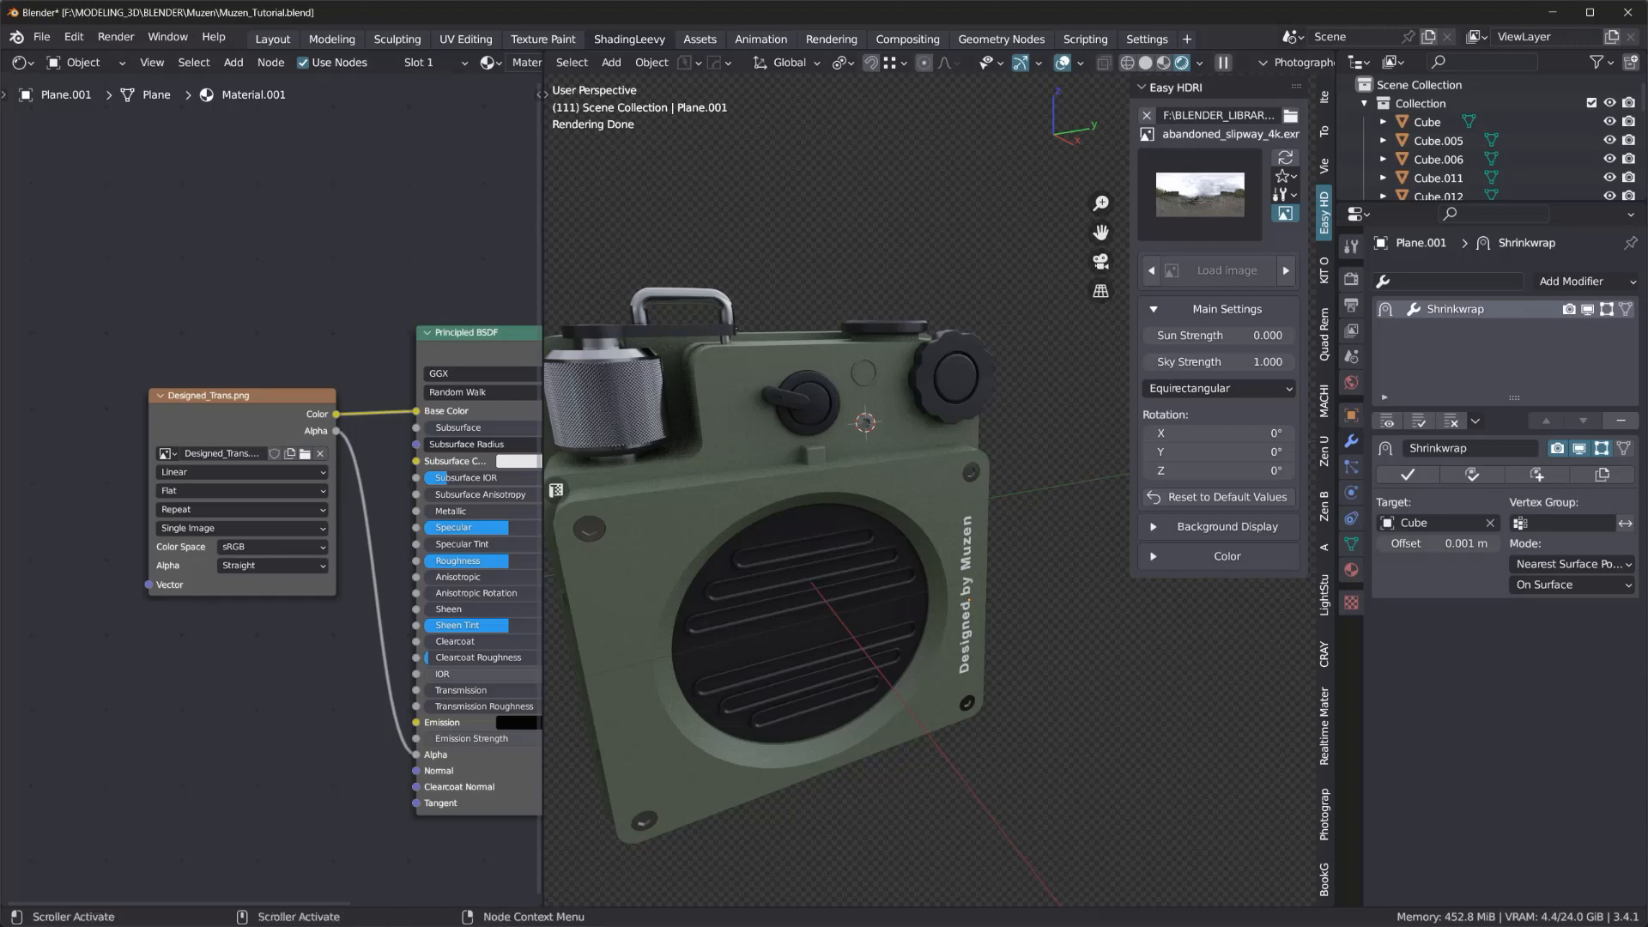
# - Switch to the speaker reference image in Honeyview, examine its printed labels and logo, and return to Blender
pyautogui.click(556, 472)
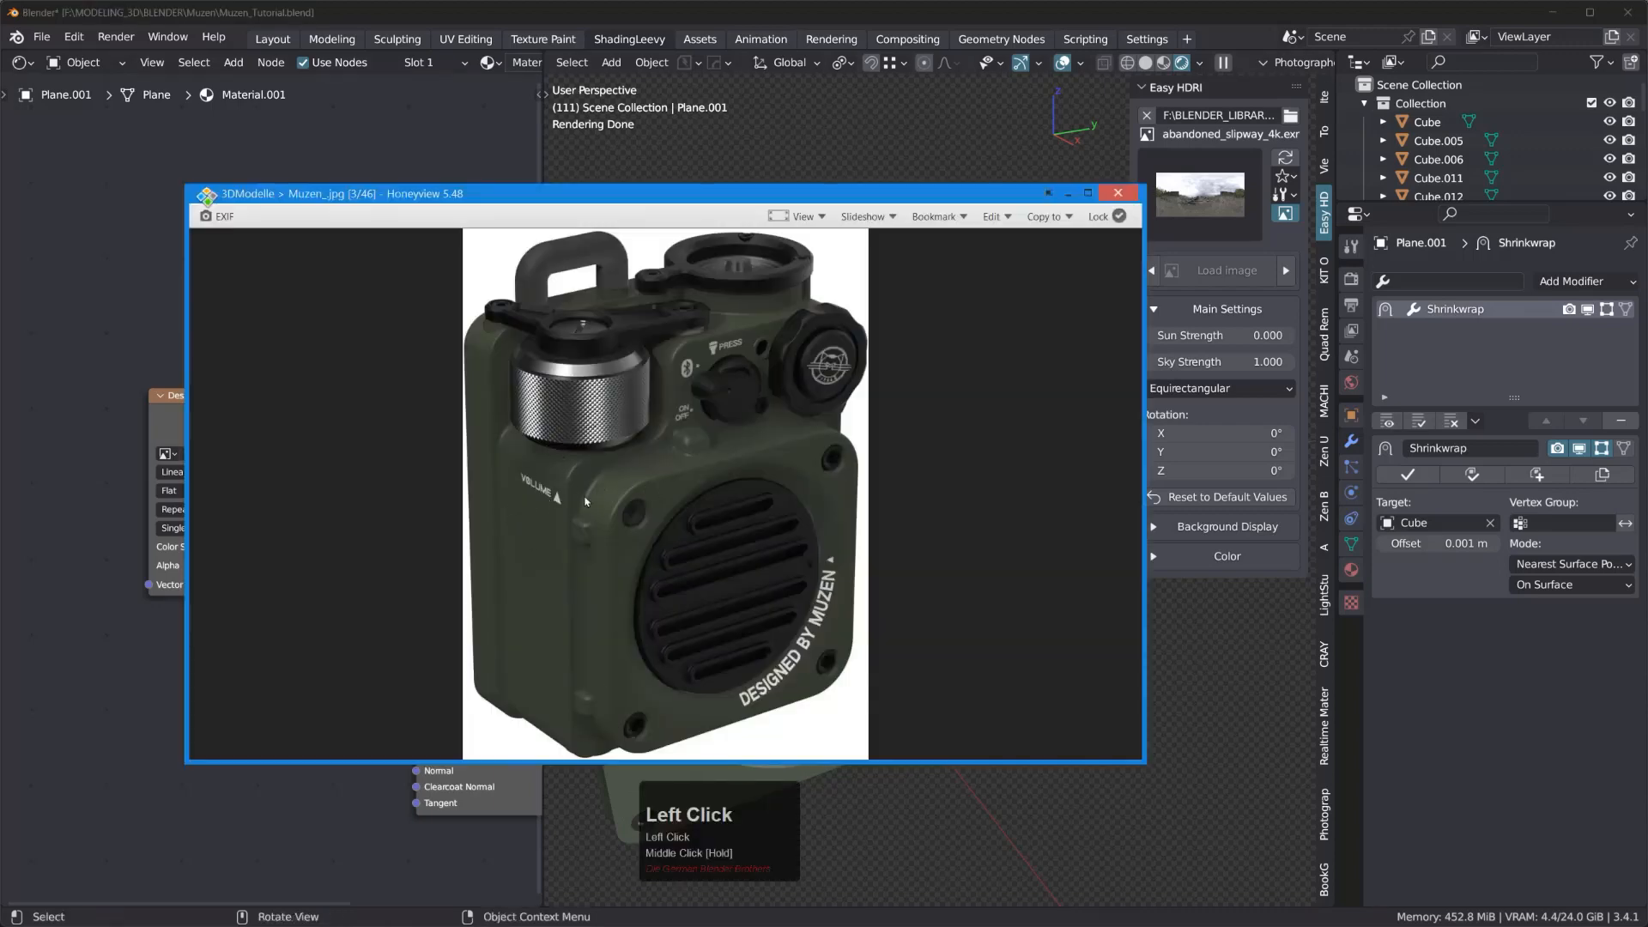
pyautogui.middleClick(689, 384)
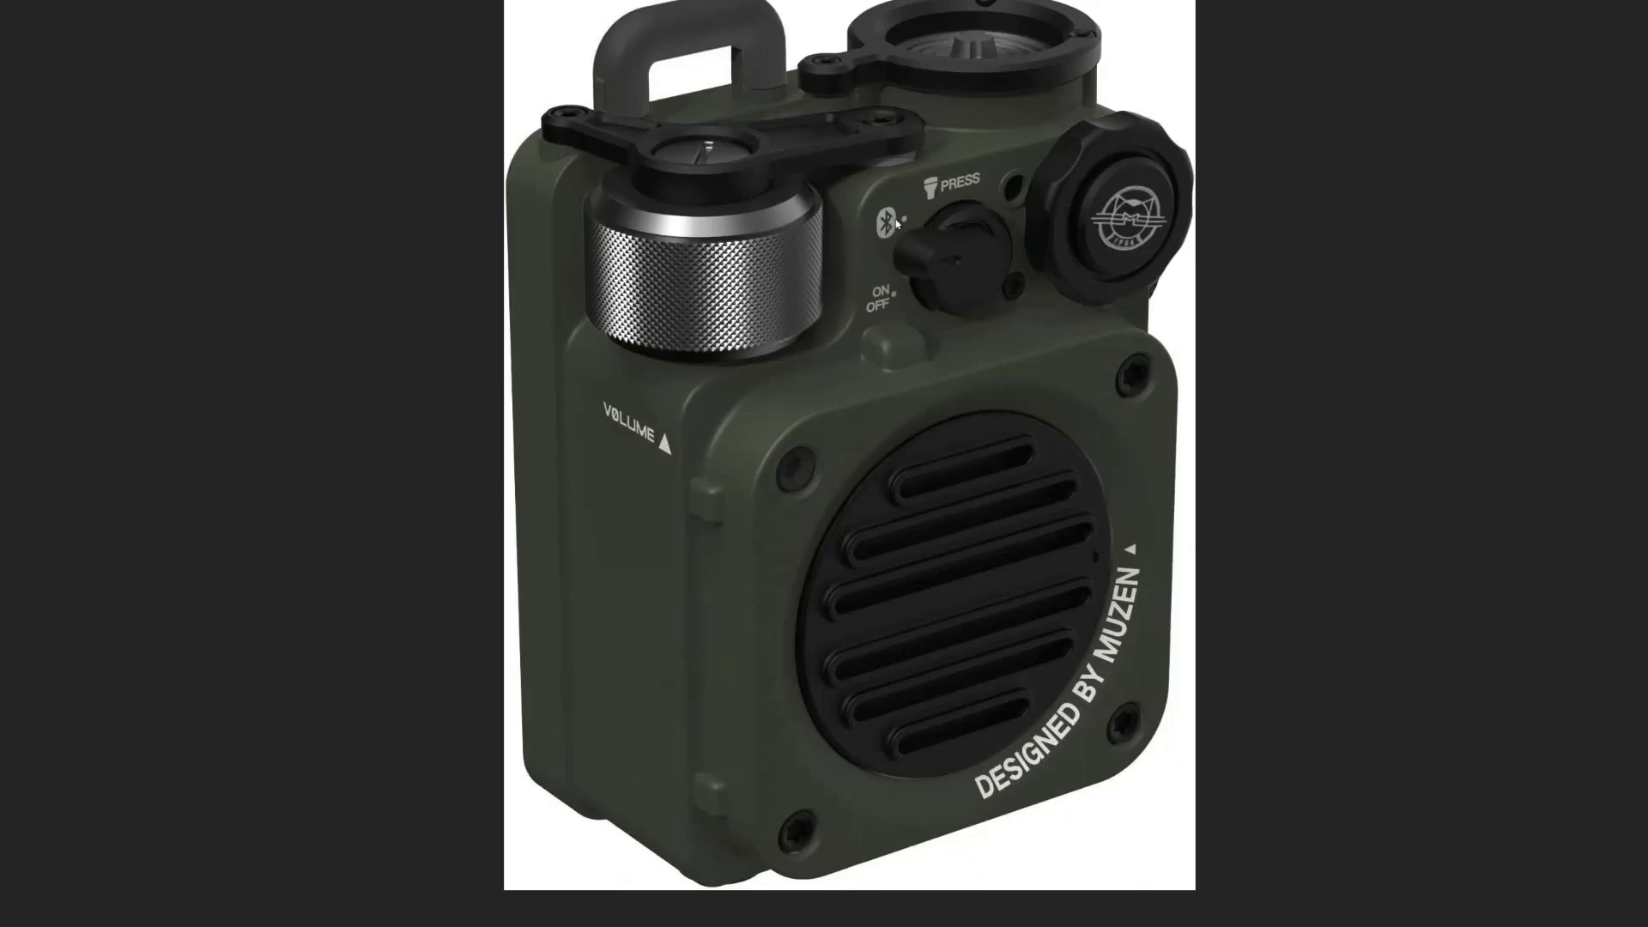
pyautogui.scroll(-1, 882, 199)
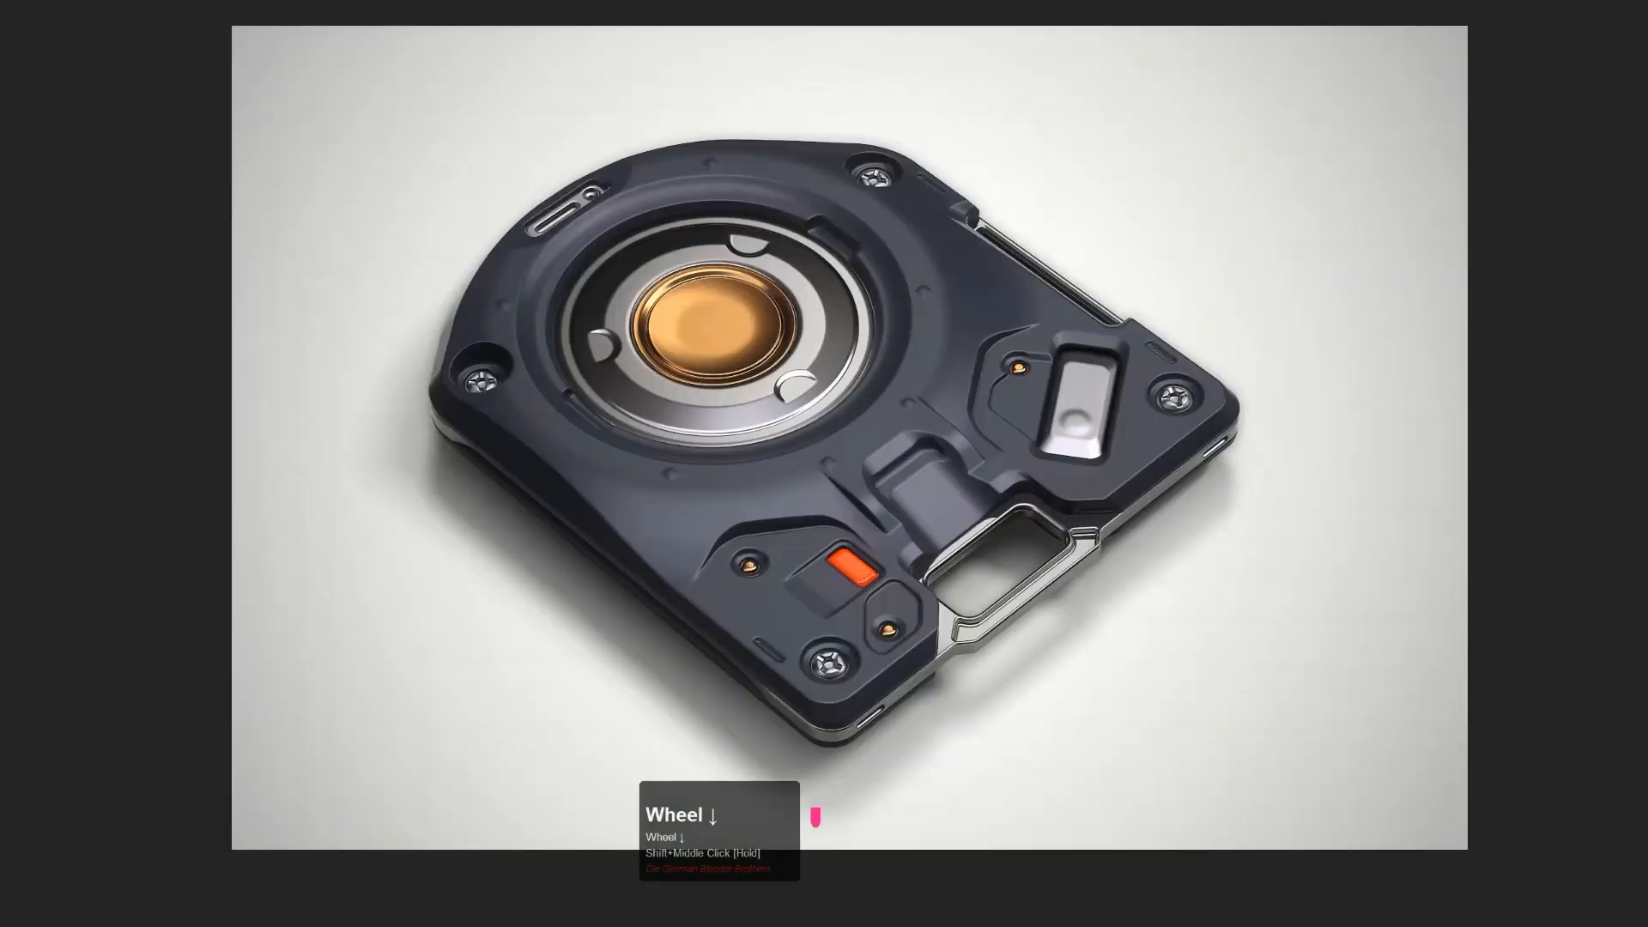
pyautogui.scroll(1, 887, 211)
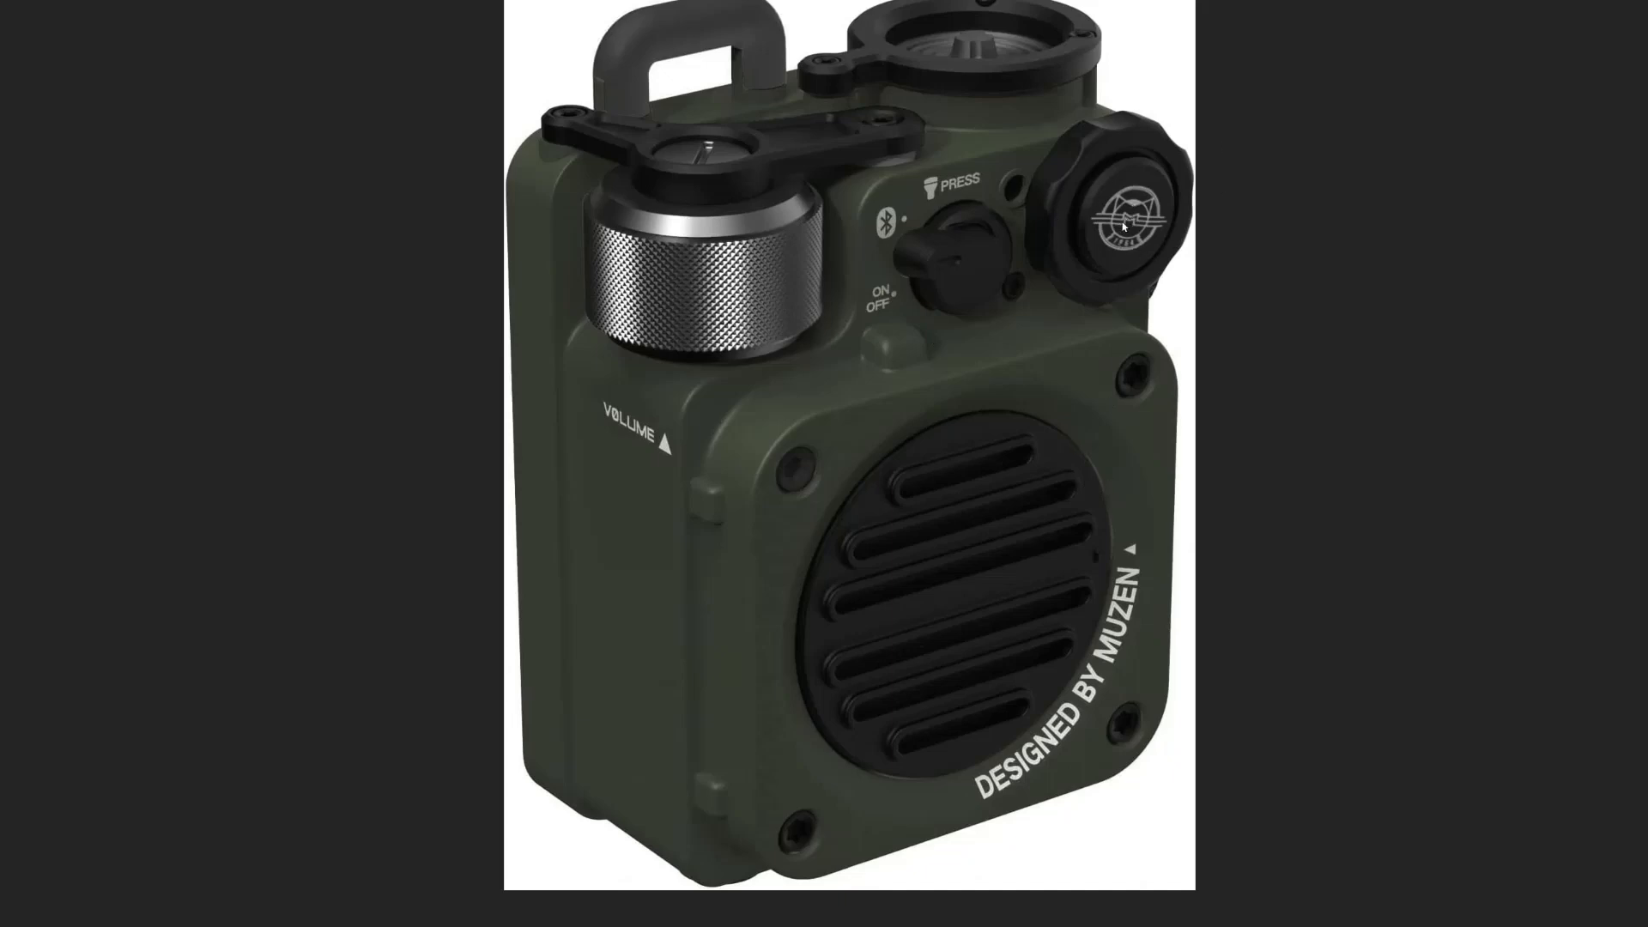
pyautogui.scroll(-1, 1122, 225)
pyautogui.scroll(1, 1123, 225)
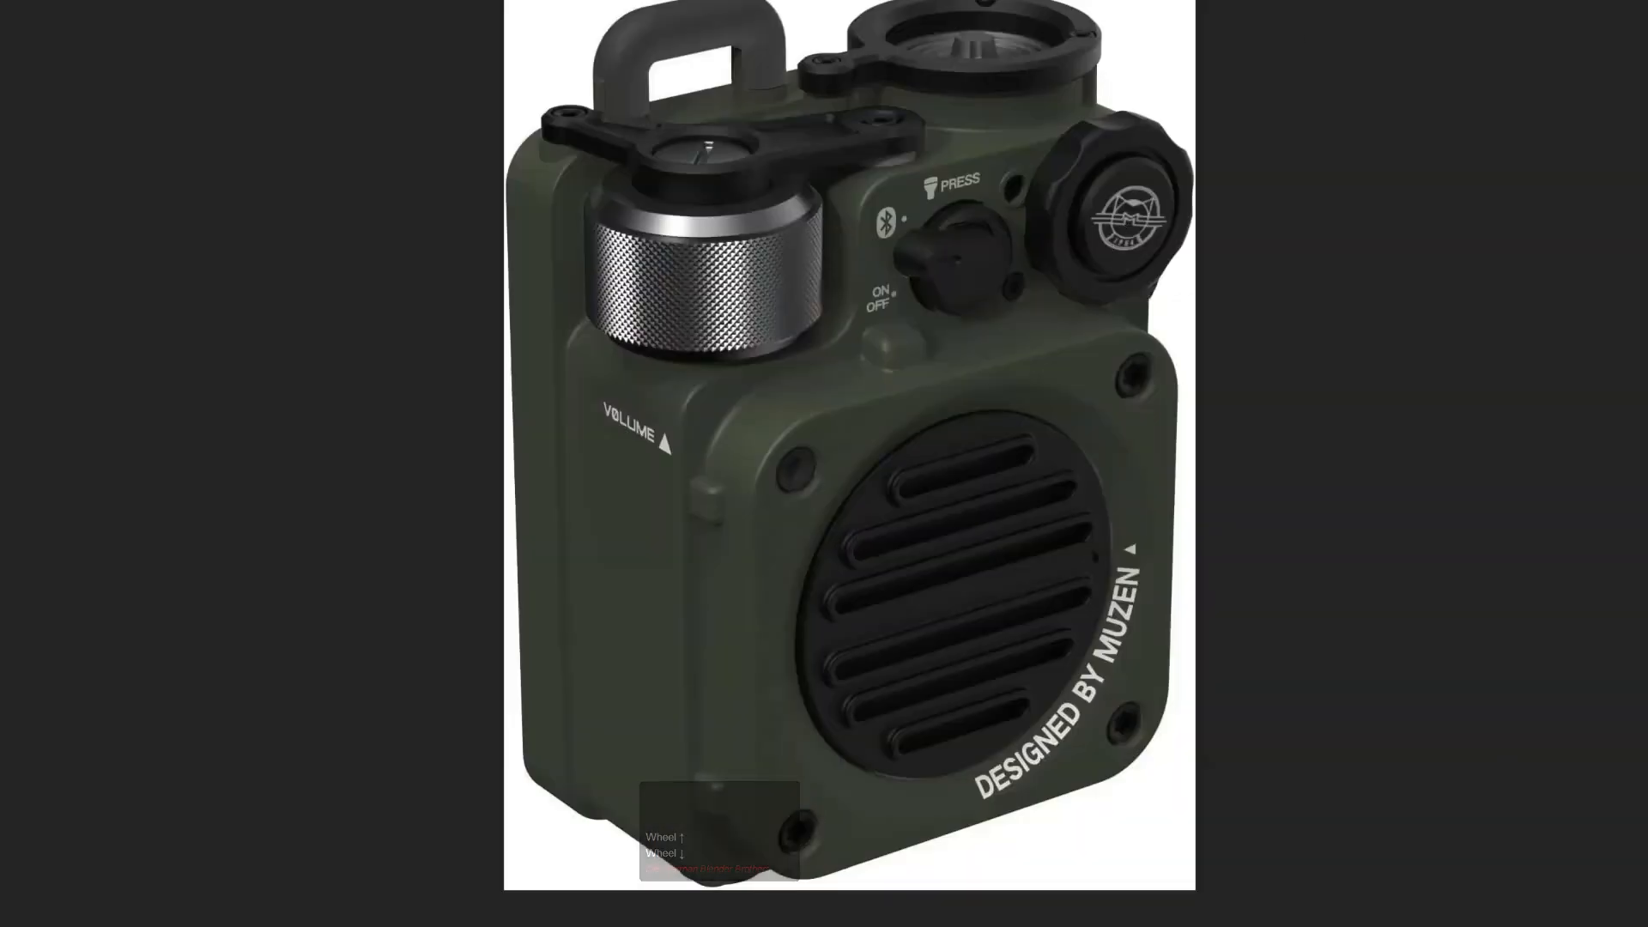
pyautogui.click(1628, 12)
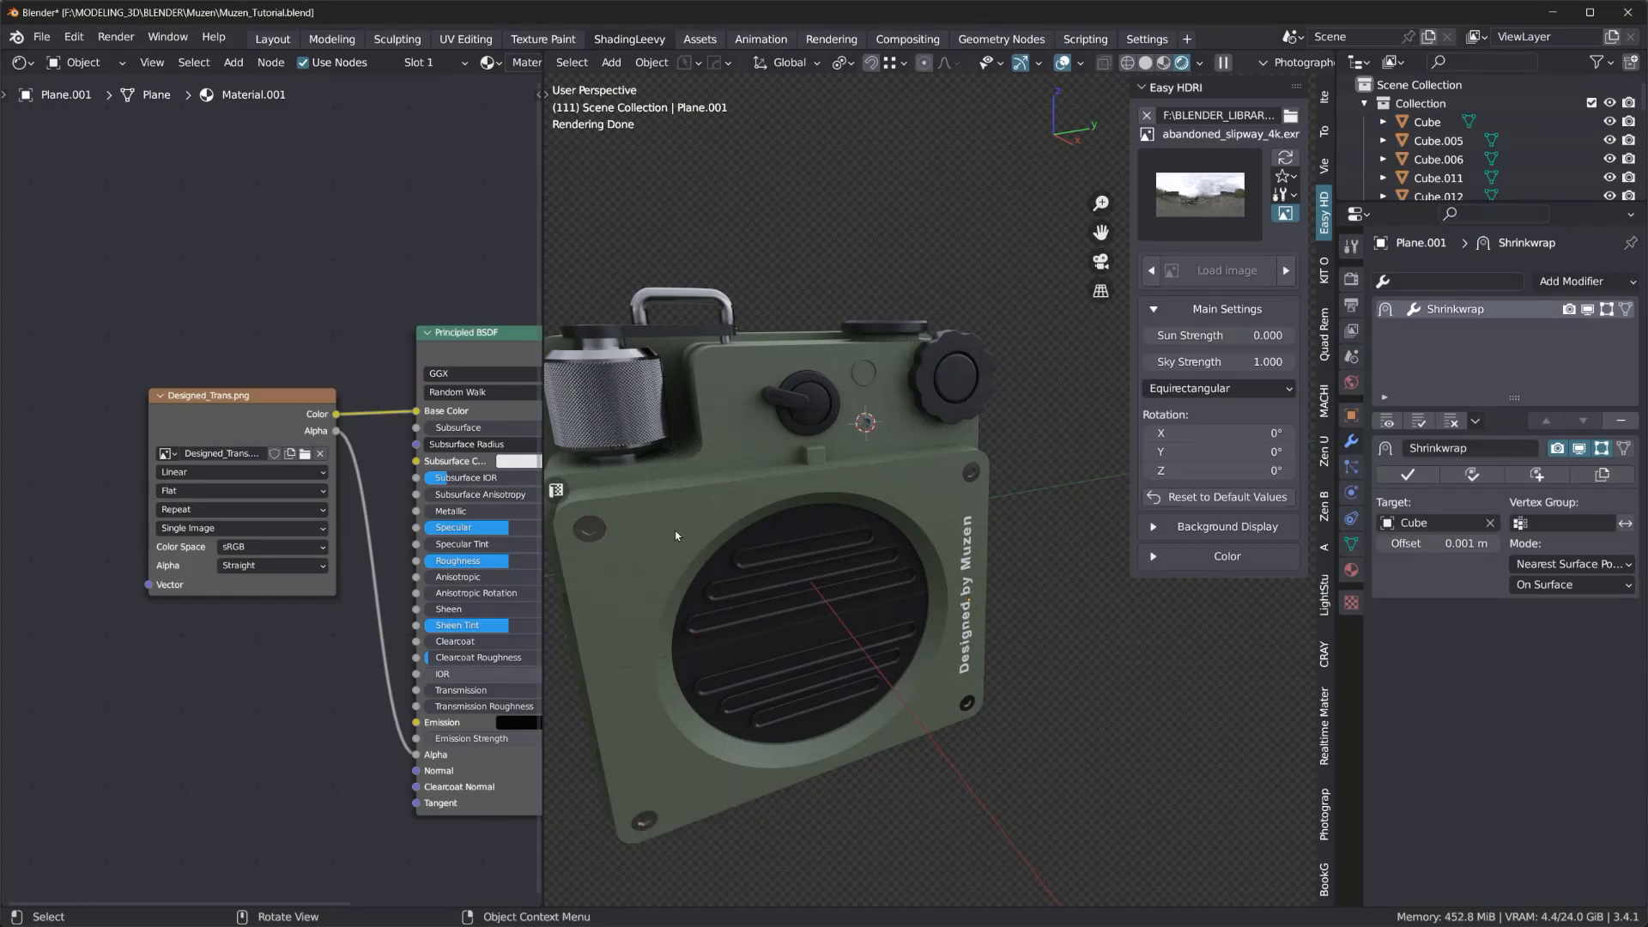
# - Switch to the Modeling workspace with rendered viewport shading and leave Edit Mode on the lettering plane
pyautogui.press('shift')
pyautogui.keyDown('shift'); pyautogui.moveTo(677, 540); pyautogui.dragTo(798, 490, button='middle'); pyautogui.keyUp('shift')
pyautogui.moveTo(890, 519); pyautogui.dragTo(678, 318, button='middle')
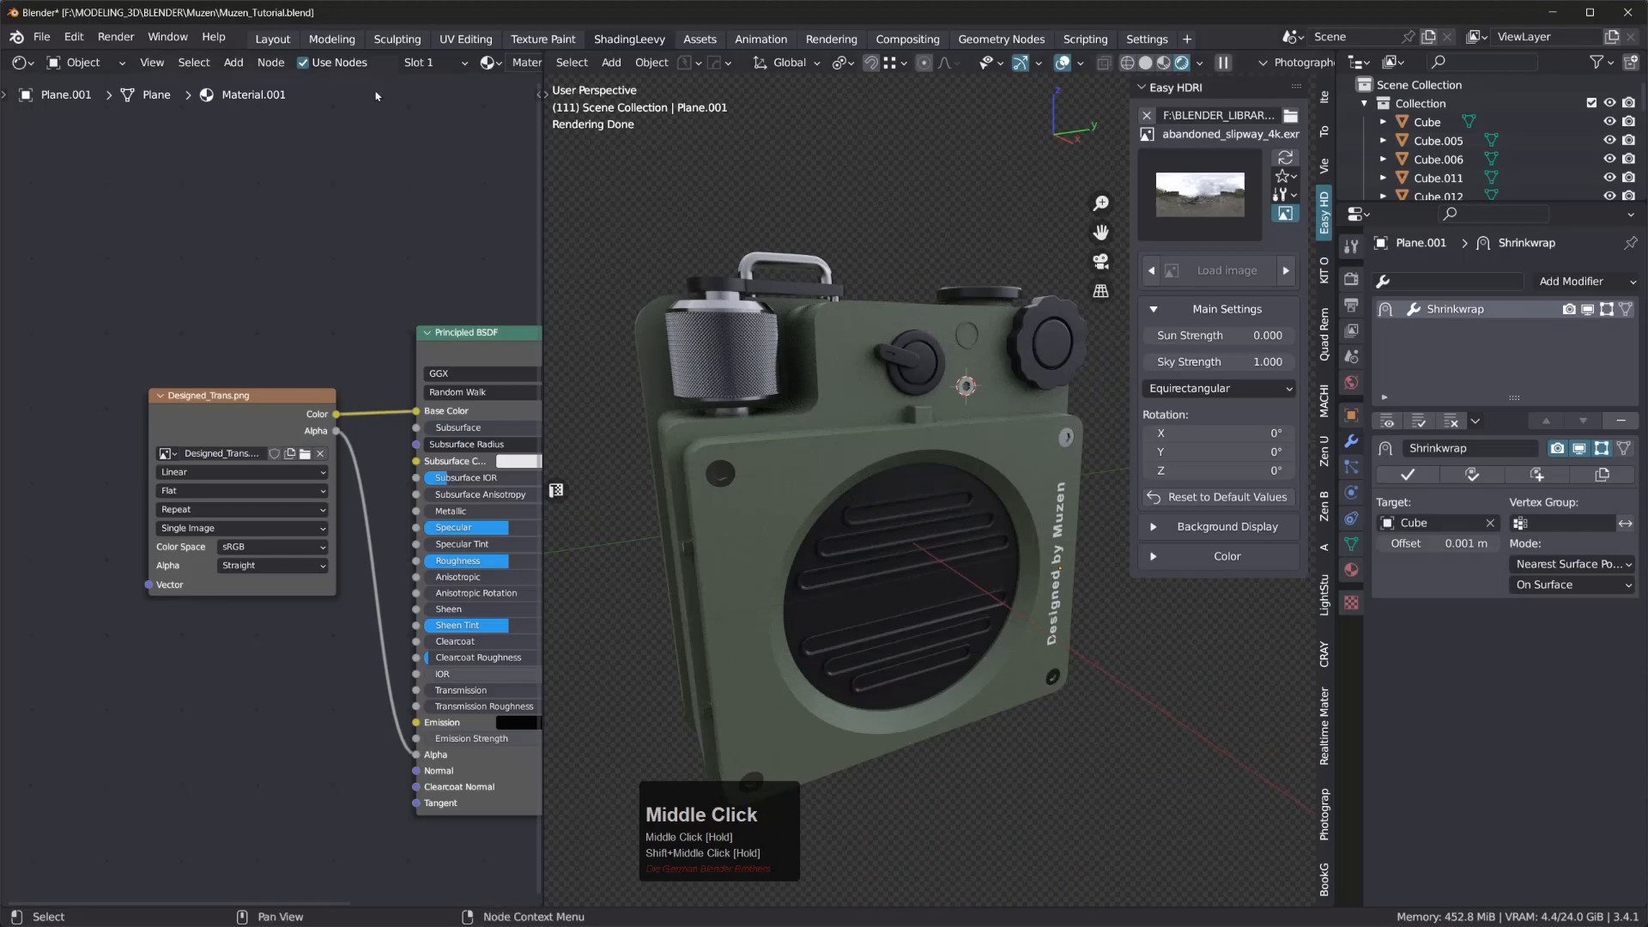
pyautogui.click(334, 40)
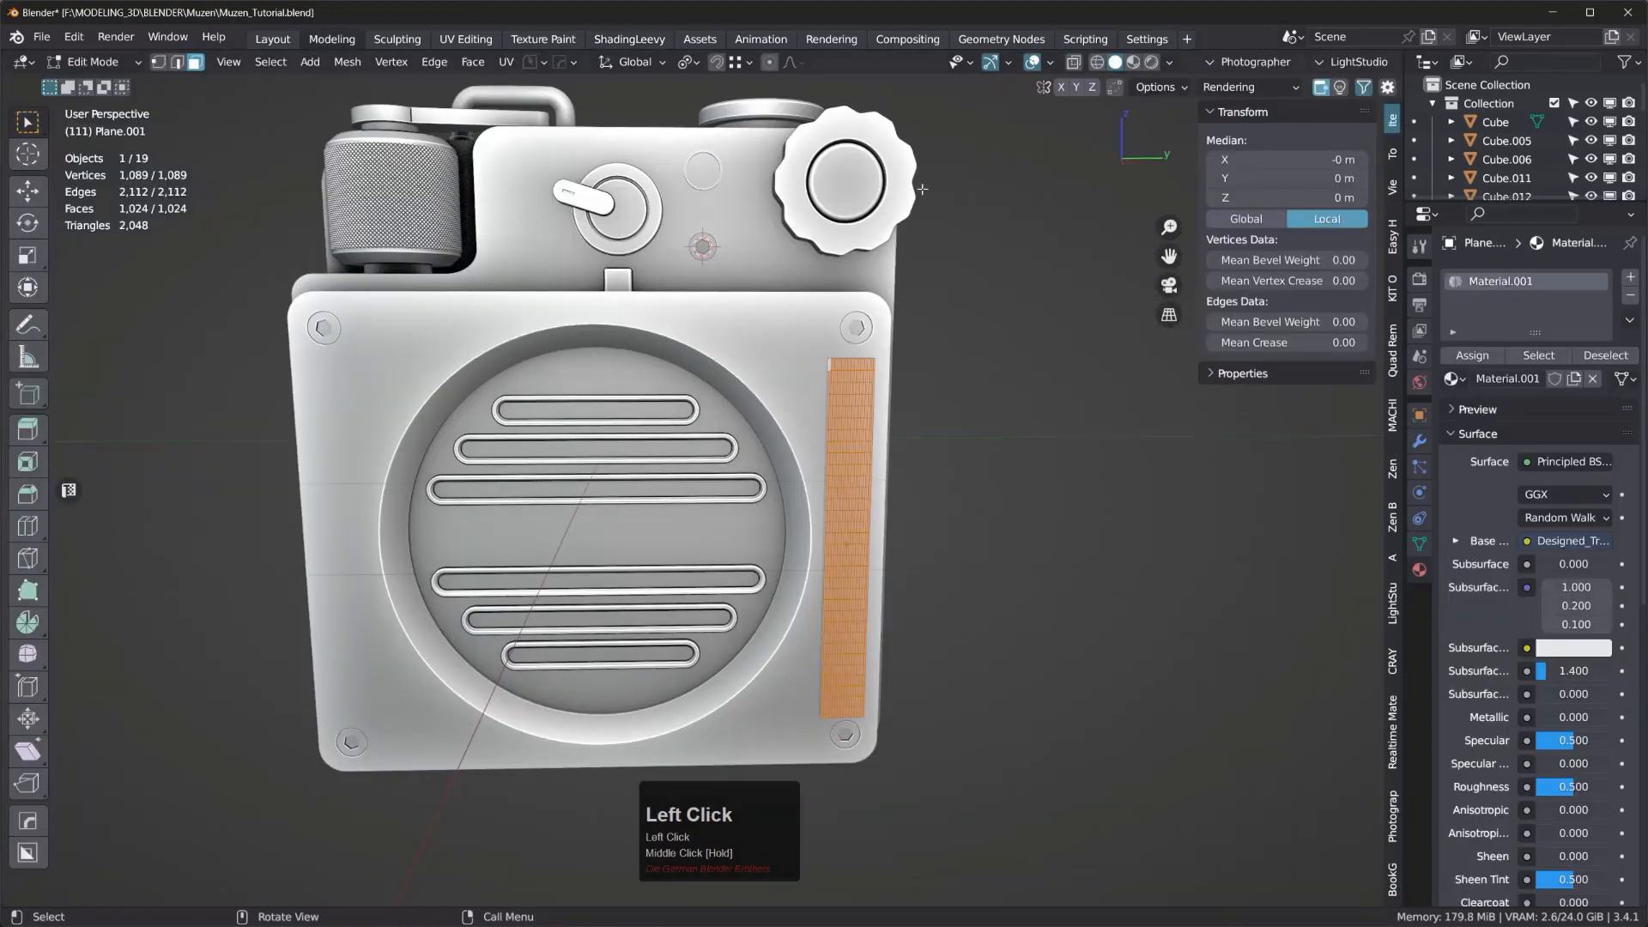
pyautogui.click(1151, 62)
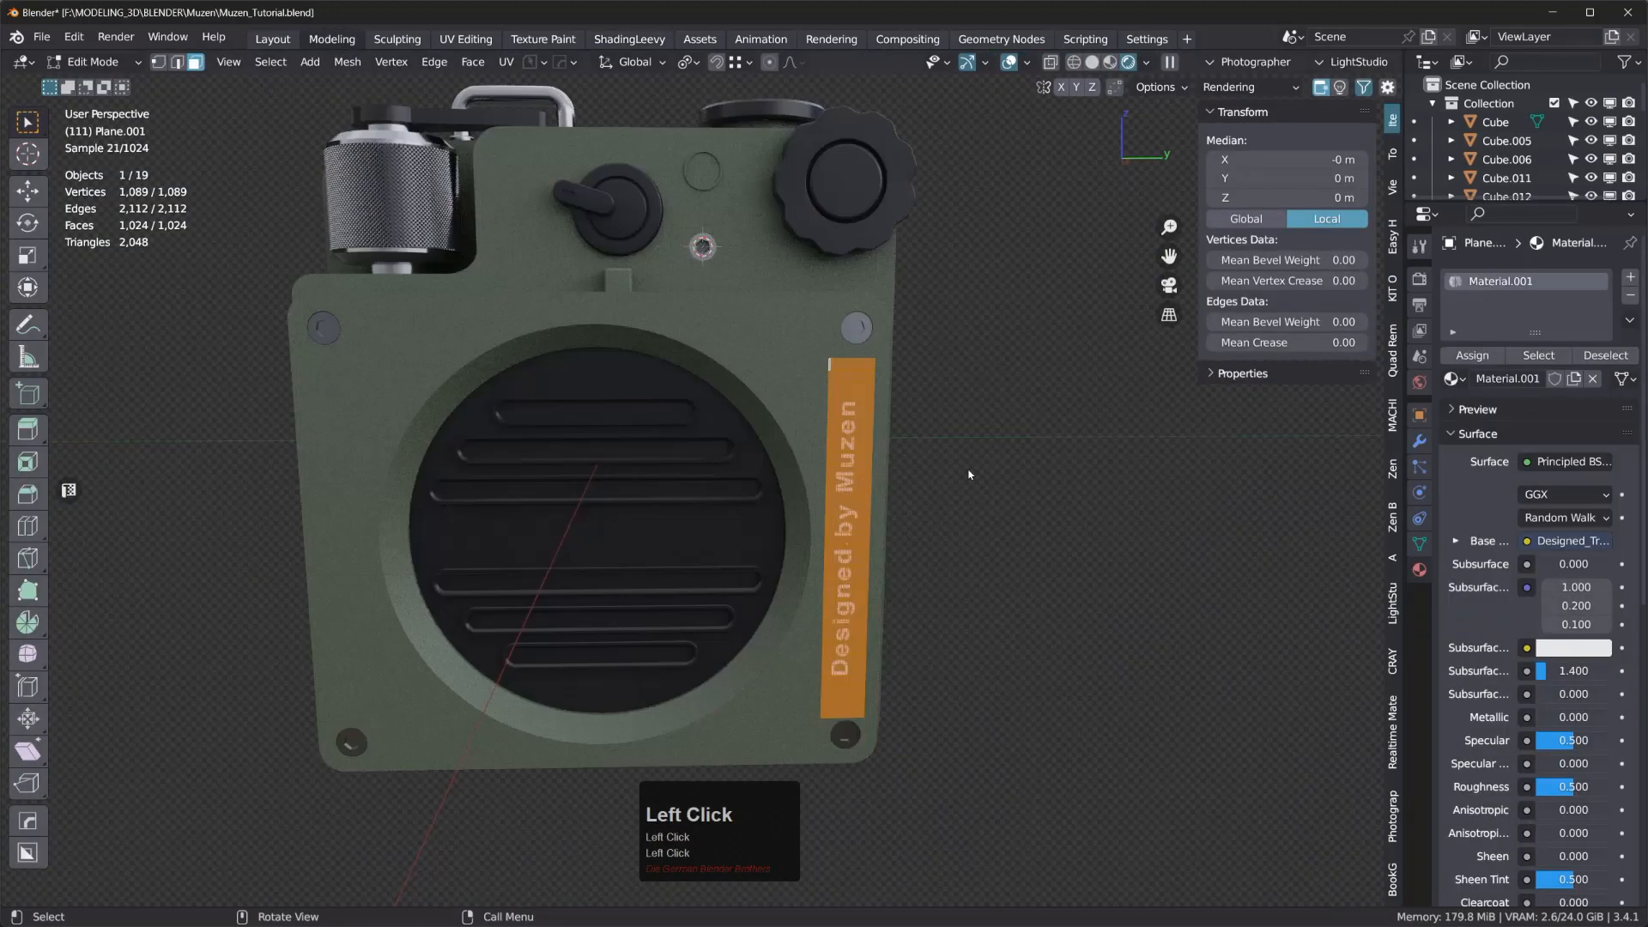
pyautogui.press('Tab')
pyautogui.moveTo(821, 436); pyautogui.dragTo(1053, 33, button='middle')
pyautogui.moveTo(879, 255); pyautogui.dragTo(699, 416, button='middle')
pyautogui.scroll(-3, 769, 517)
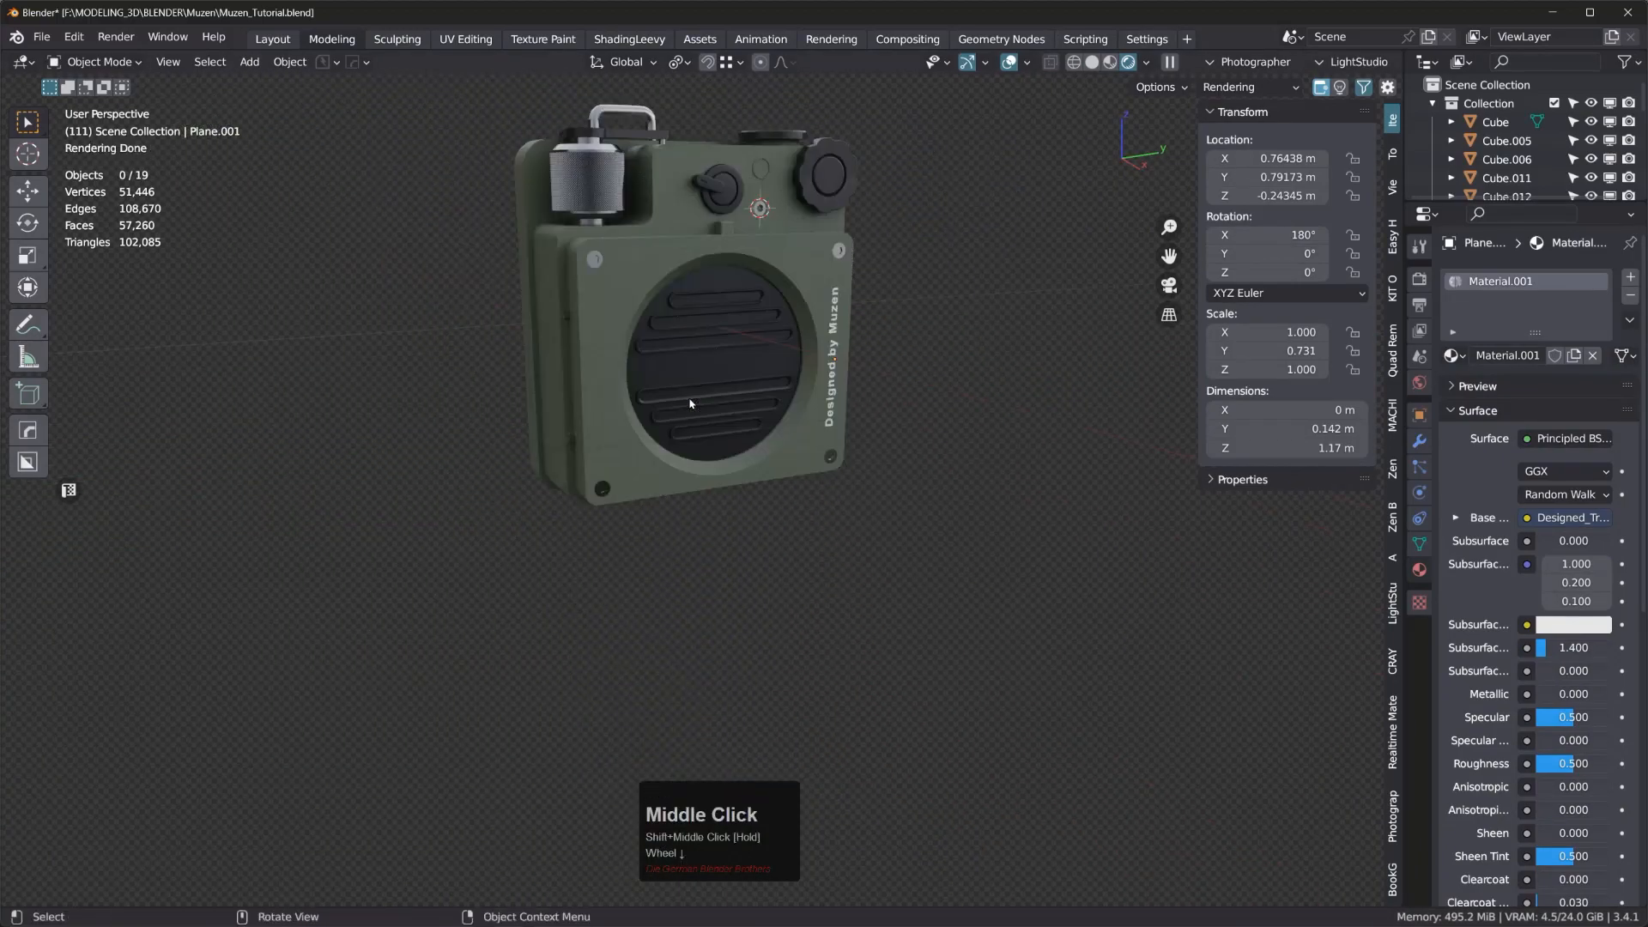
# - Add a plane and move it about 1.76 m down along Z to the underside of the speaker
pyautogui.press('space')
pyautogui.click(821, 418)
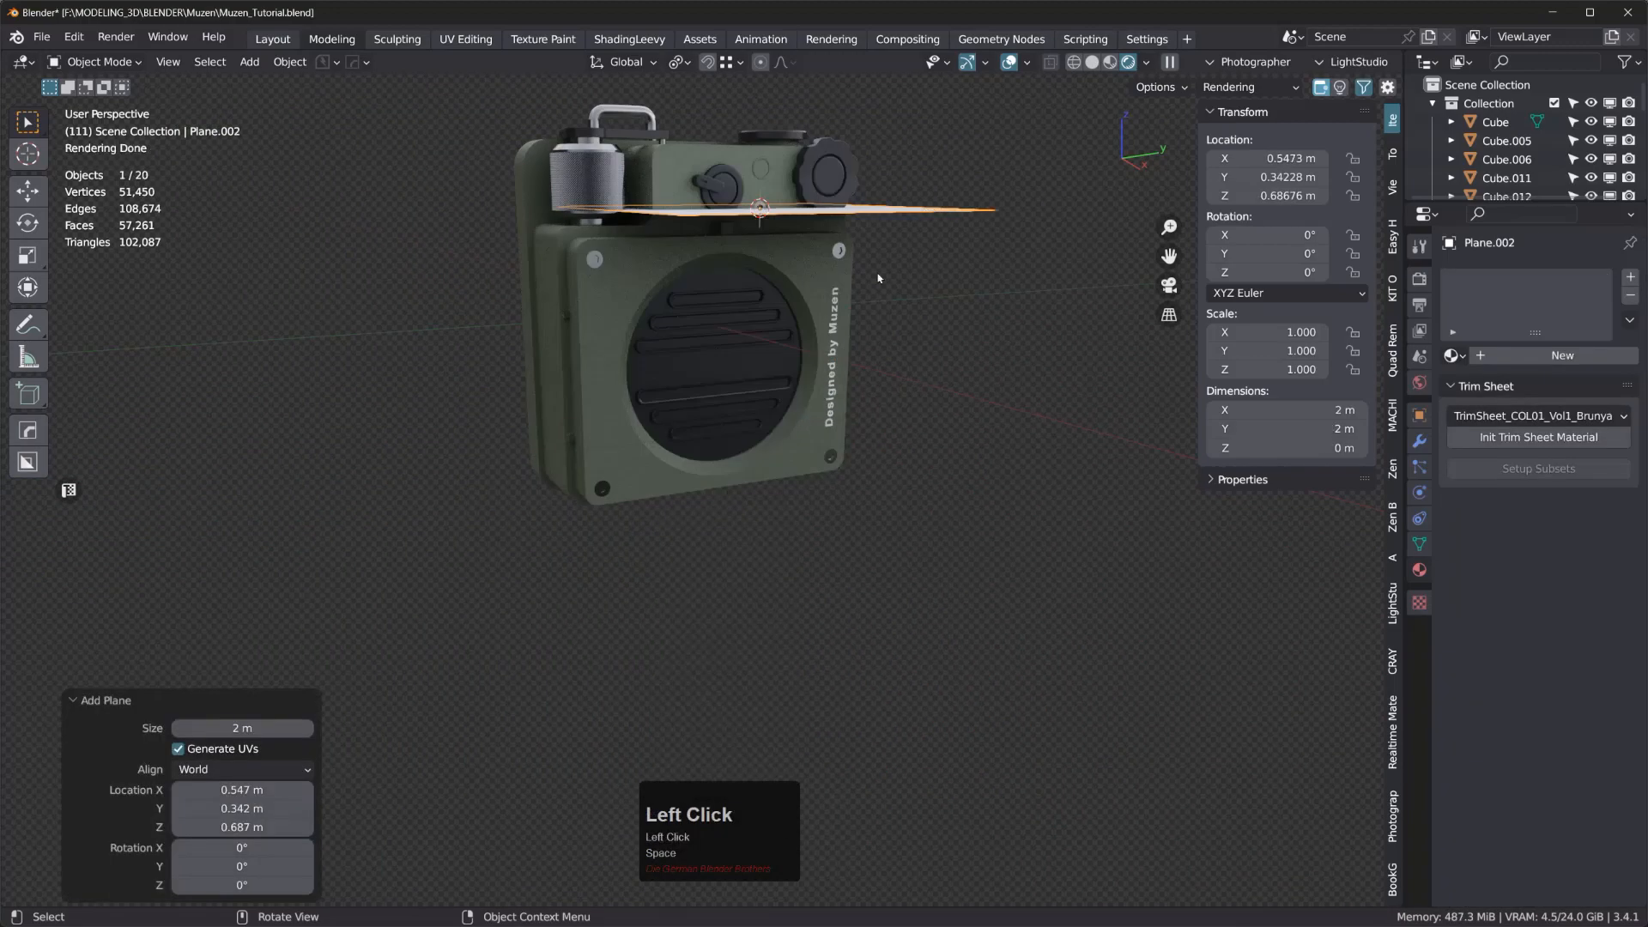
pyautogui.press('KP_3')
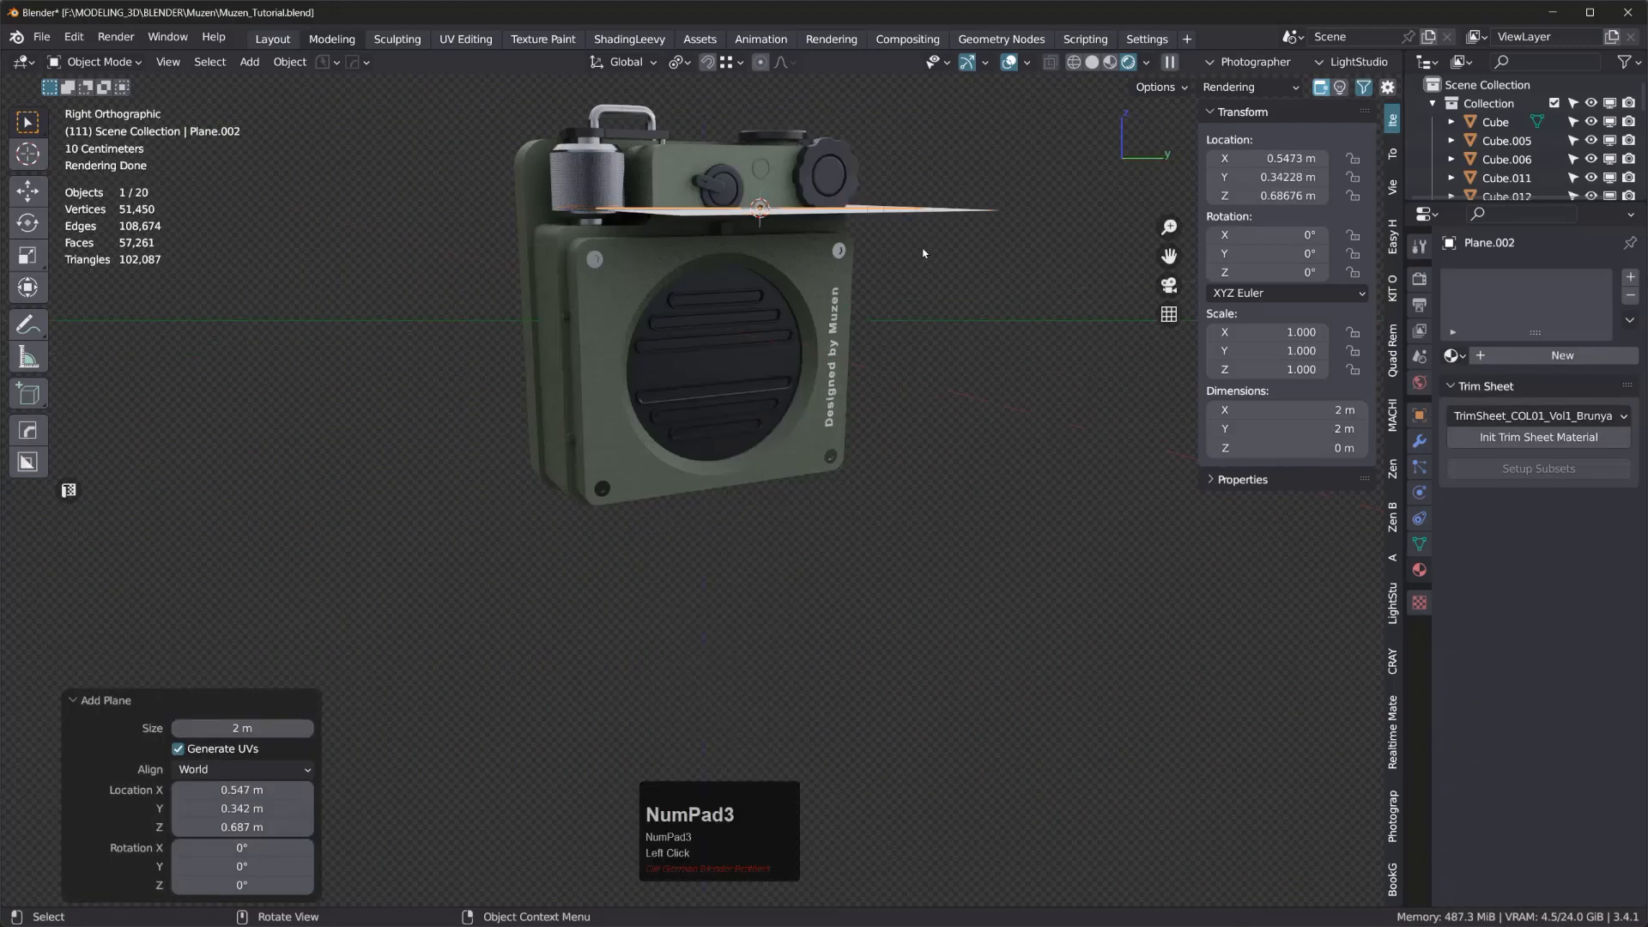
pyautogui.press('g')
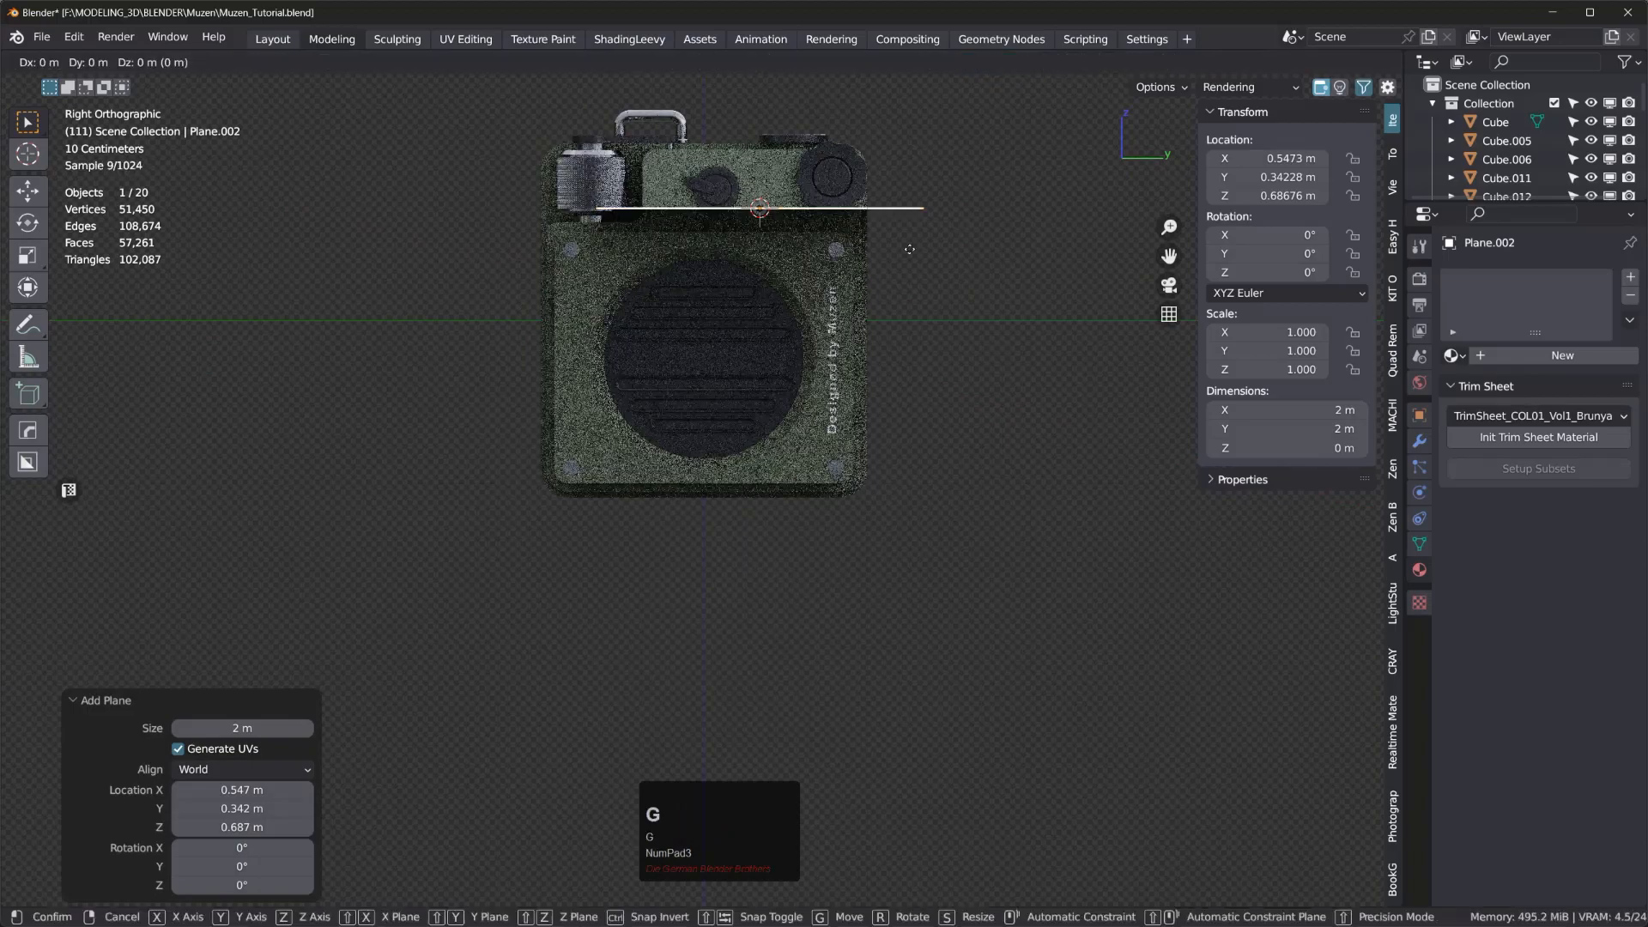
pyautogui.press('z')
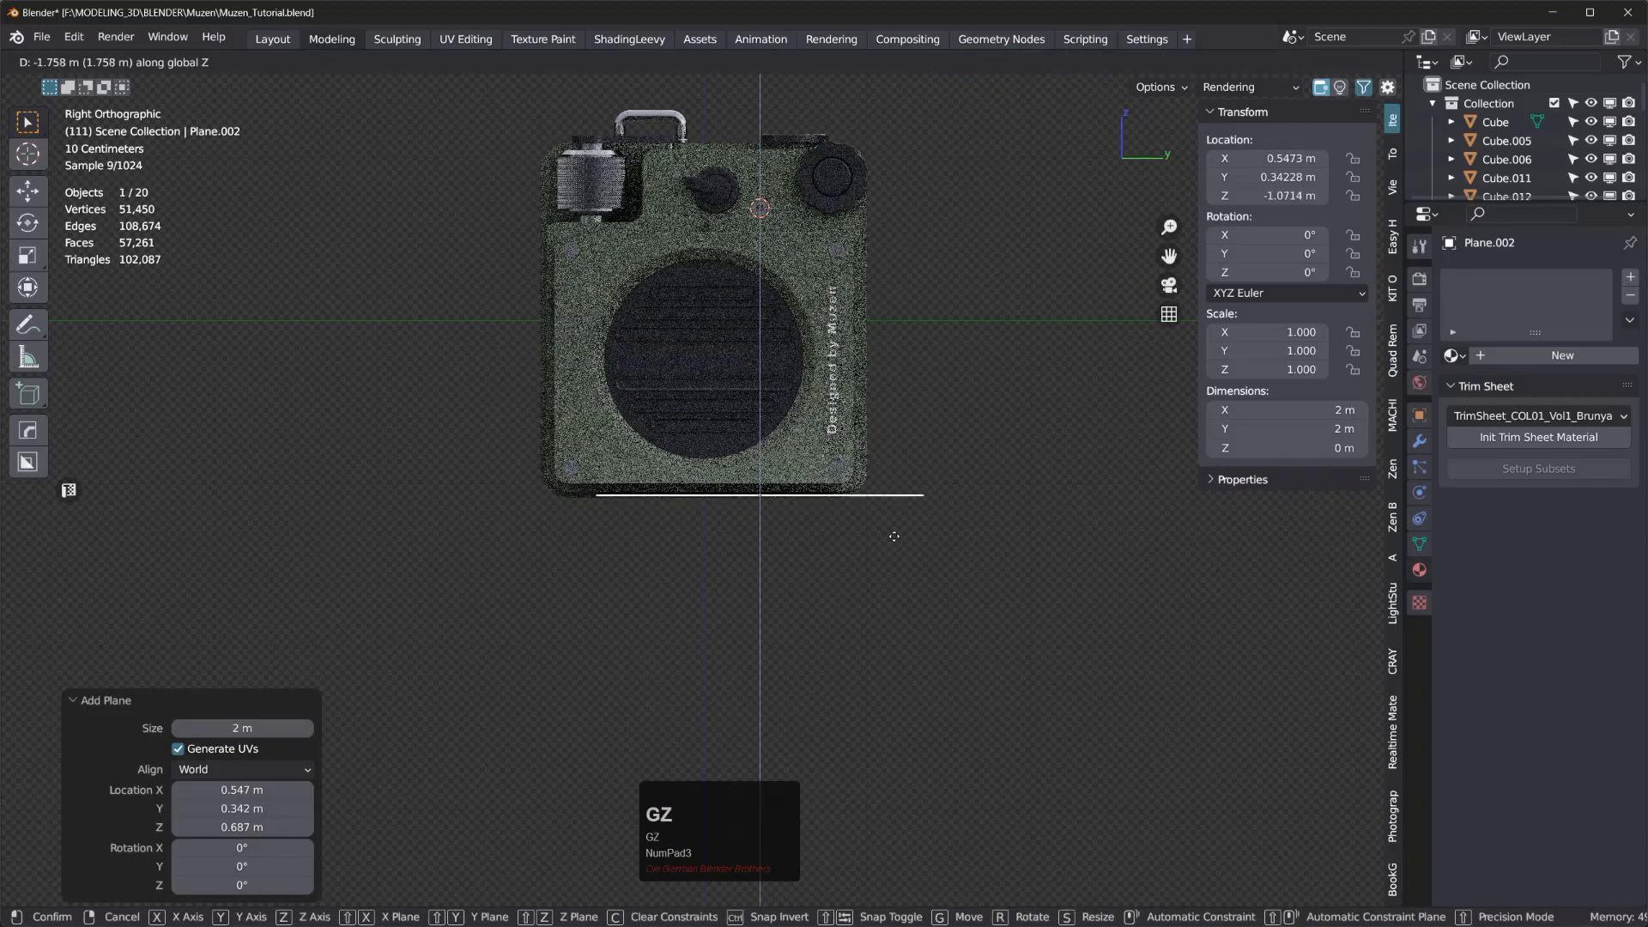
pyautogui.click(890, 541)
# - Lower the new plane by about another 0.014 m along Z to line up with the speaker's bottom edge
pyautogui.scroll(4, 806, 470)
pyautogui.scroll(7, 806, 470)
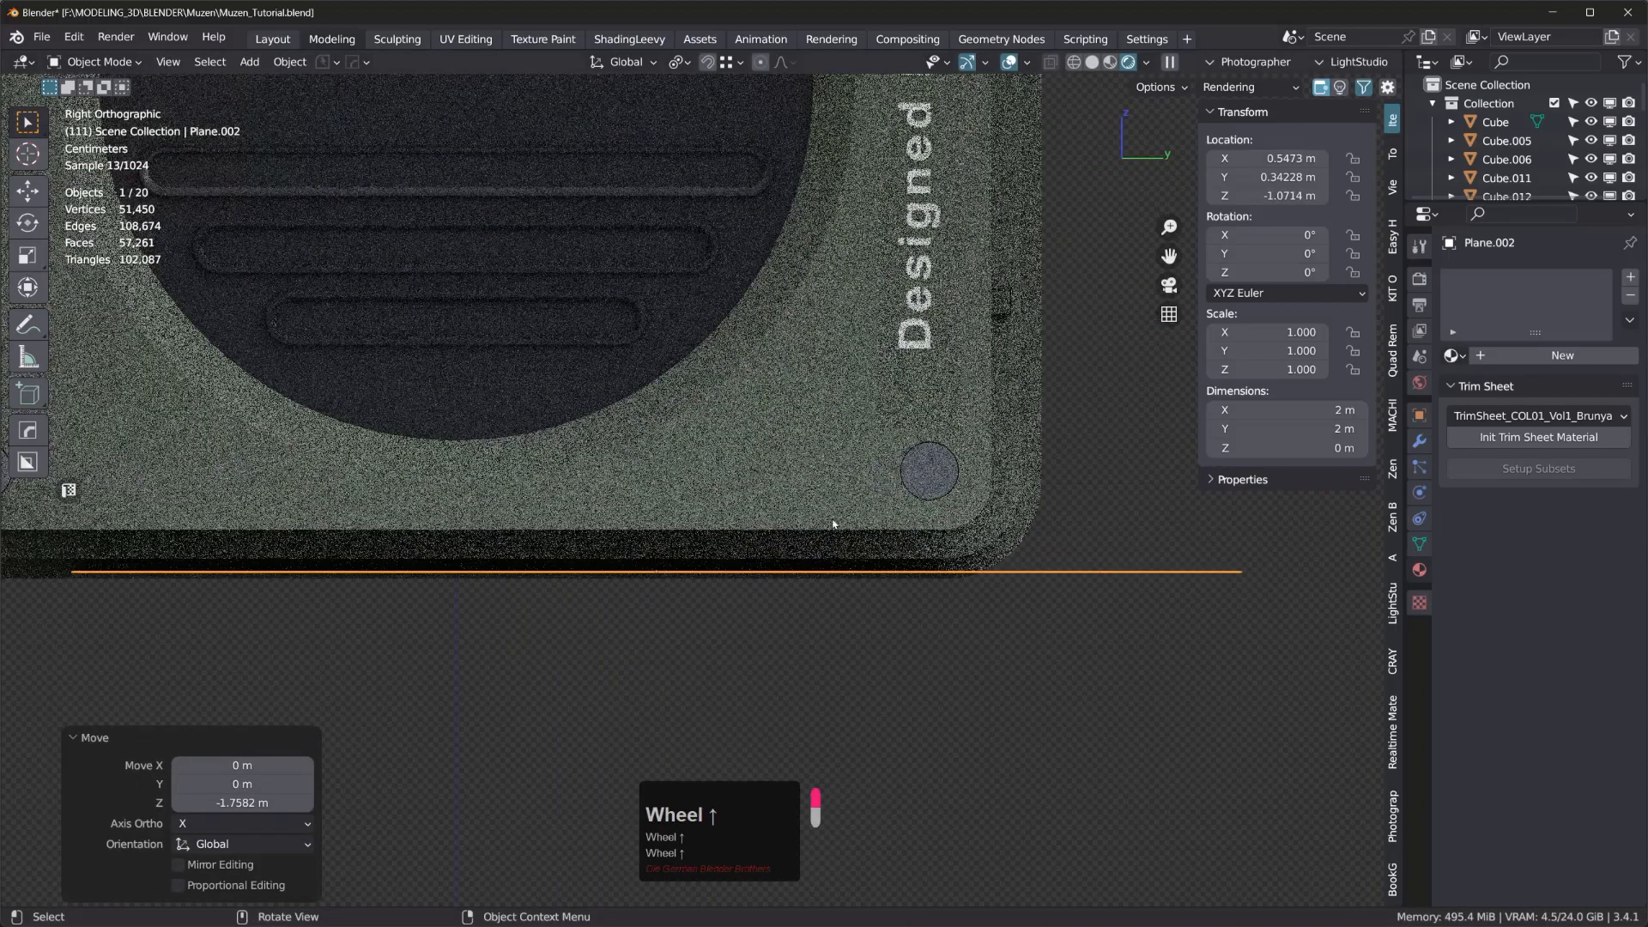
pyautogui.press('g')
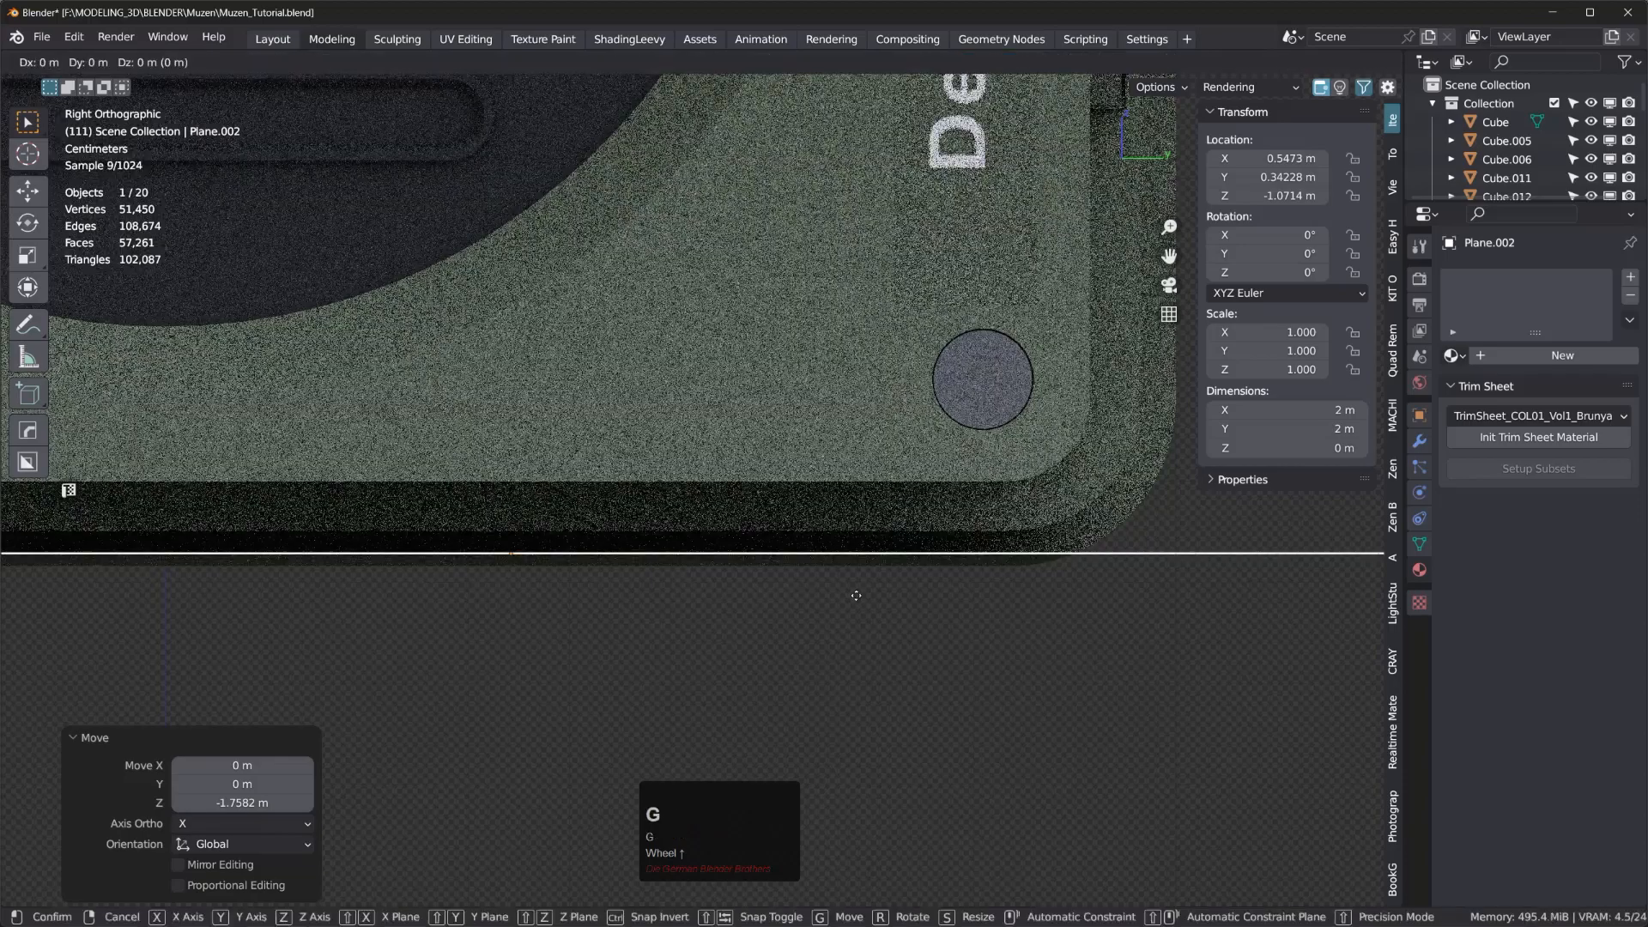
pyautogui.press('z')
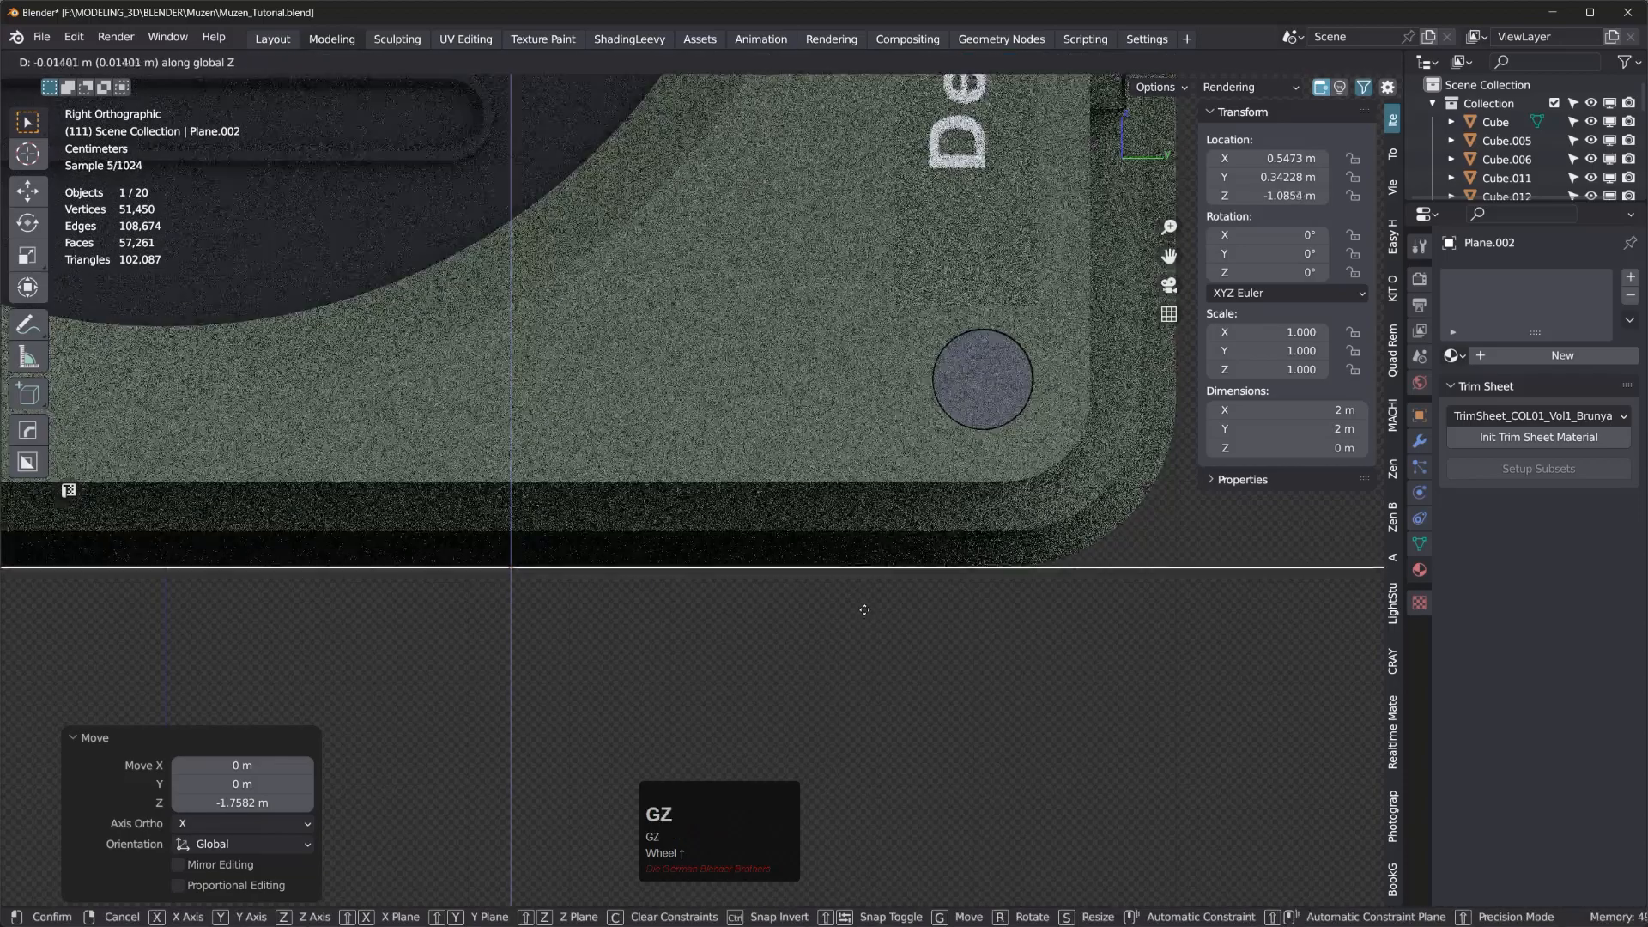
pyautogui.click(864, 613)
pyautogui.scroll(-8, 908, 609)
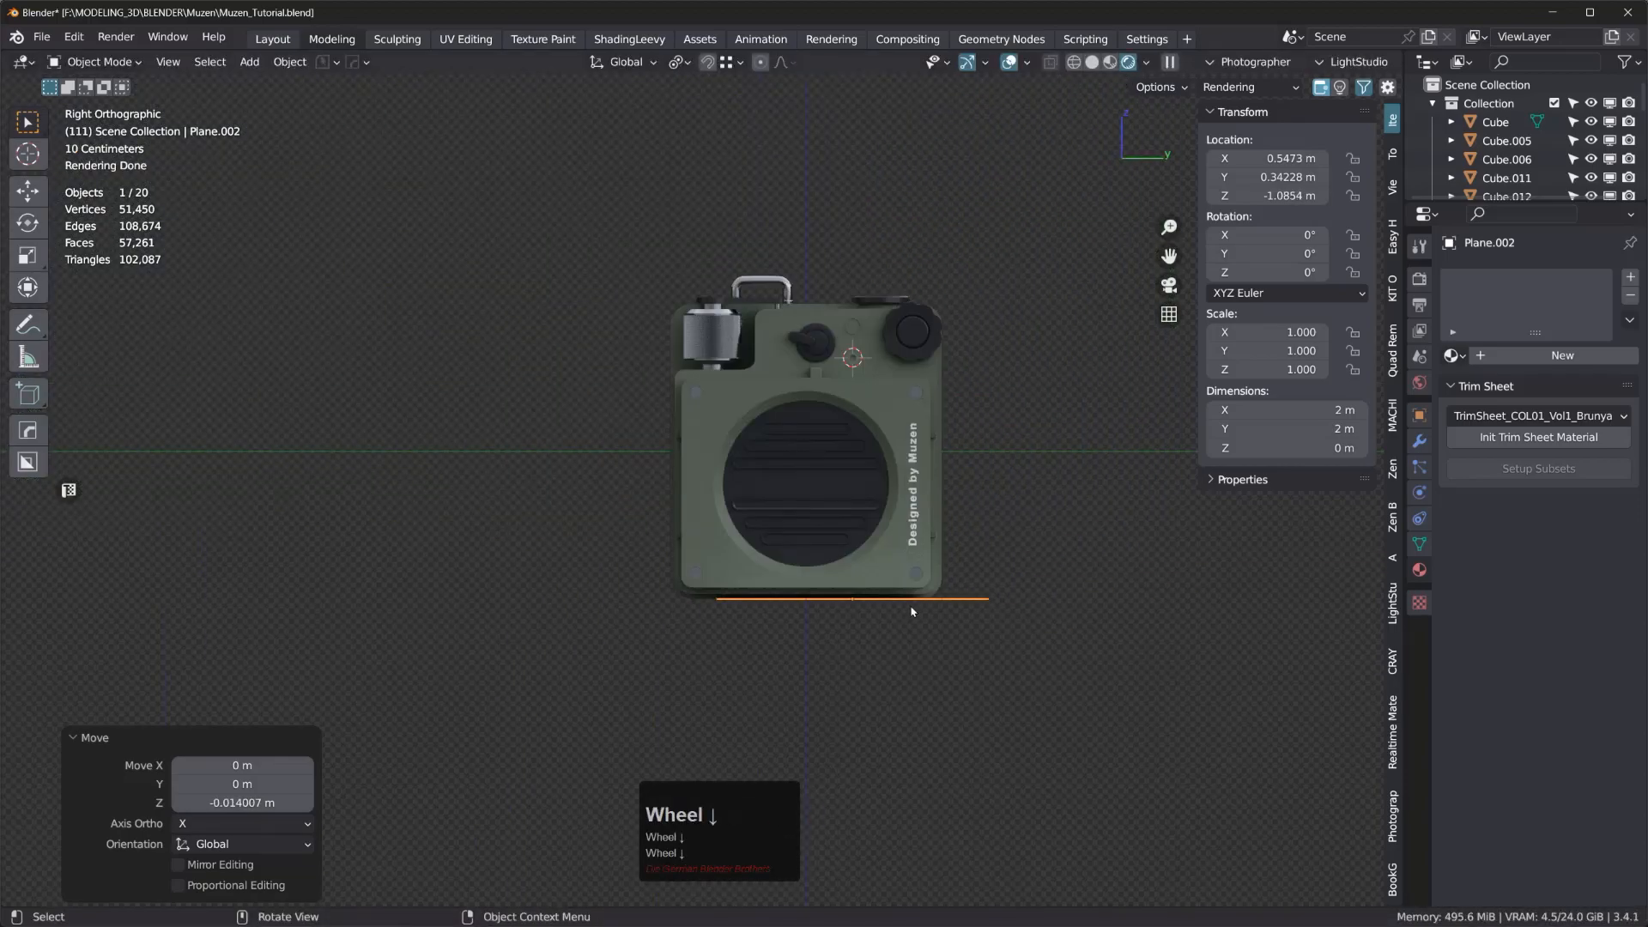
# - Scale the plane beneath the speaker uniformly by about 35 to form a large ground surface
pyautogui.press('s')
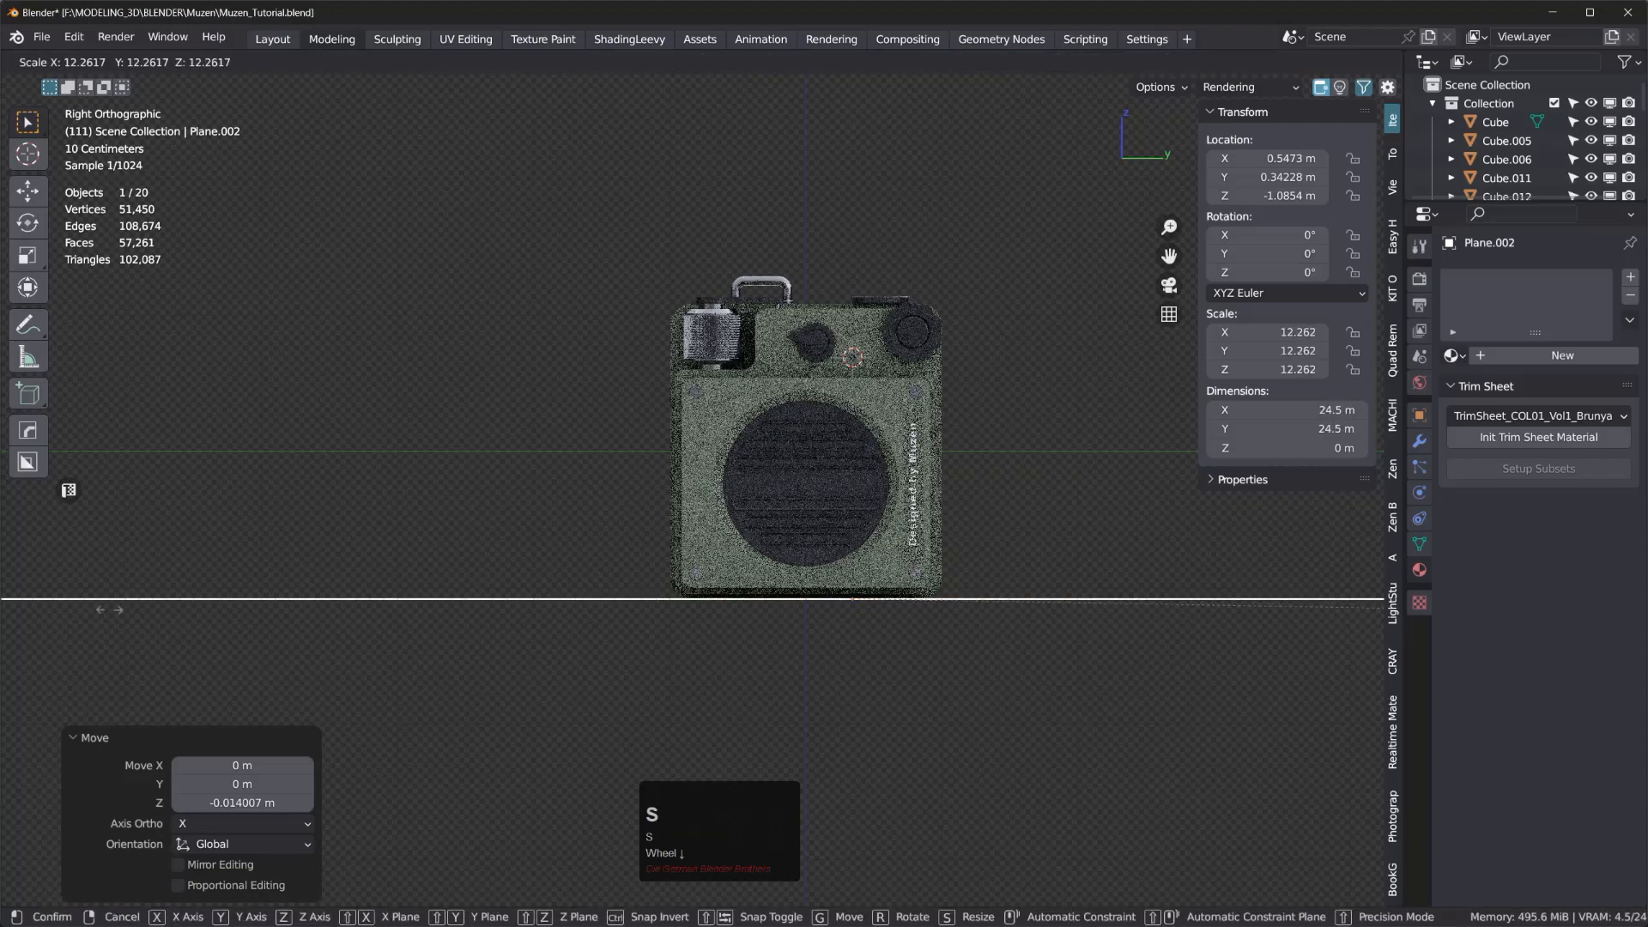
pyautogui.click(1281, 608)
pyautogui.scroll(-6, 902, 530)
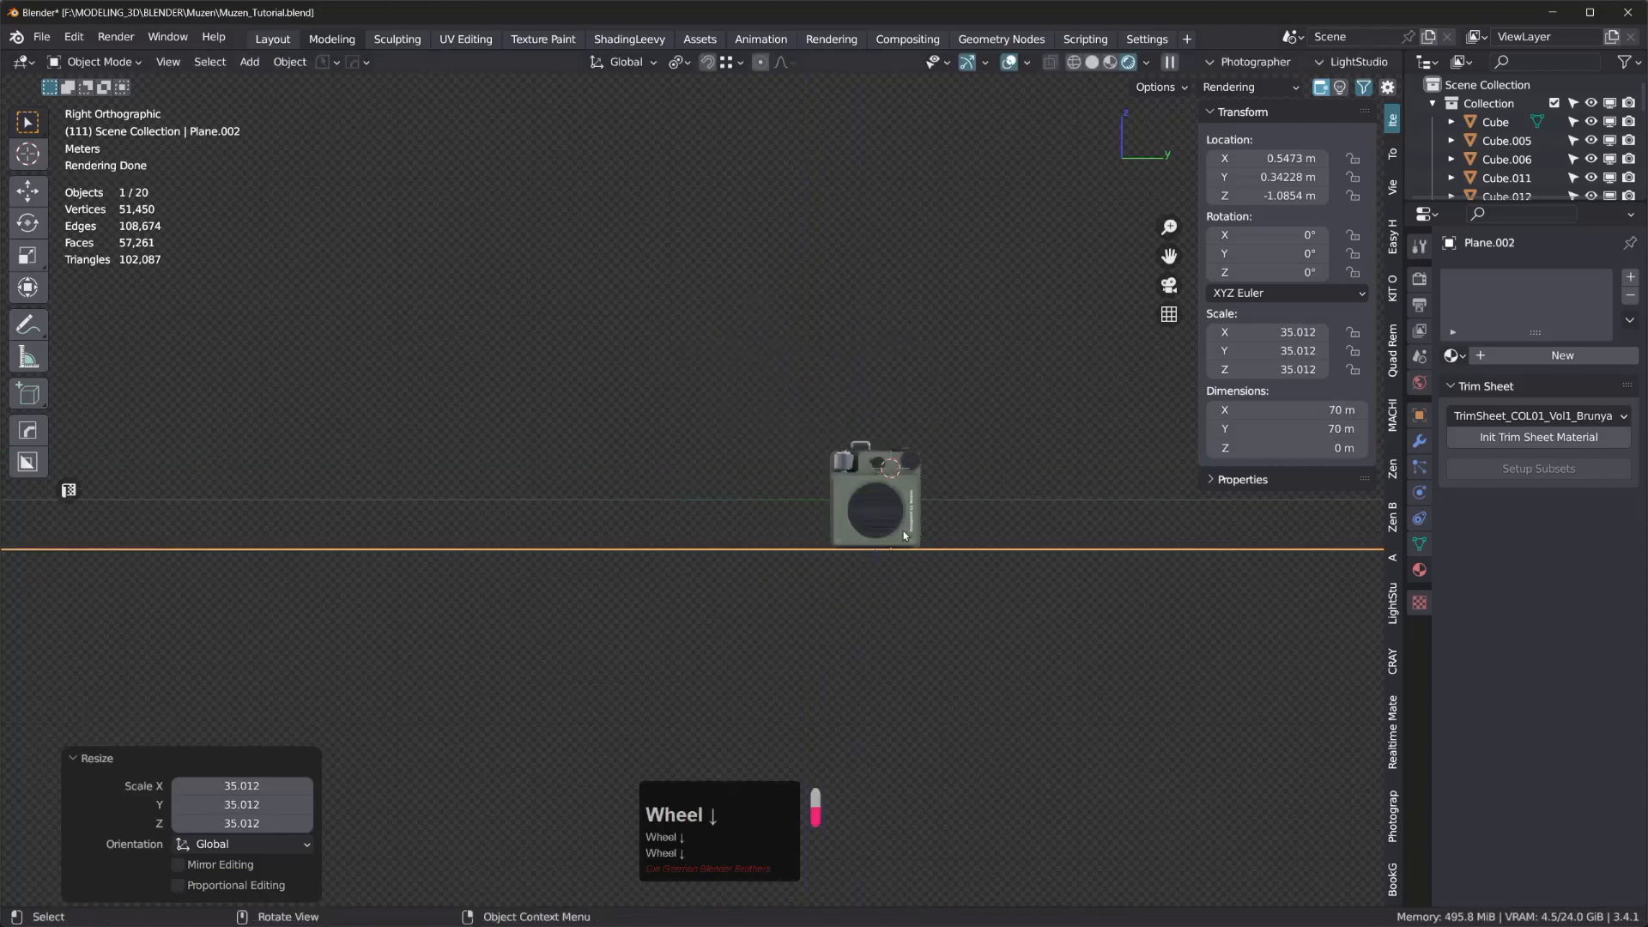
pyautogui.moveTo(897, 549); pyautogui.dragTo(657, 521, button='middle')
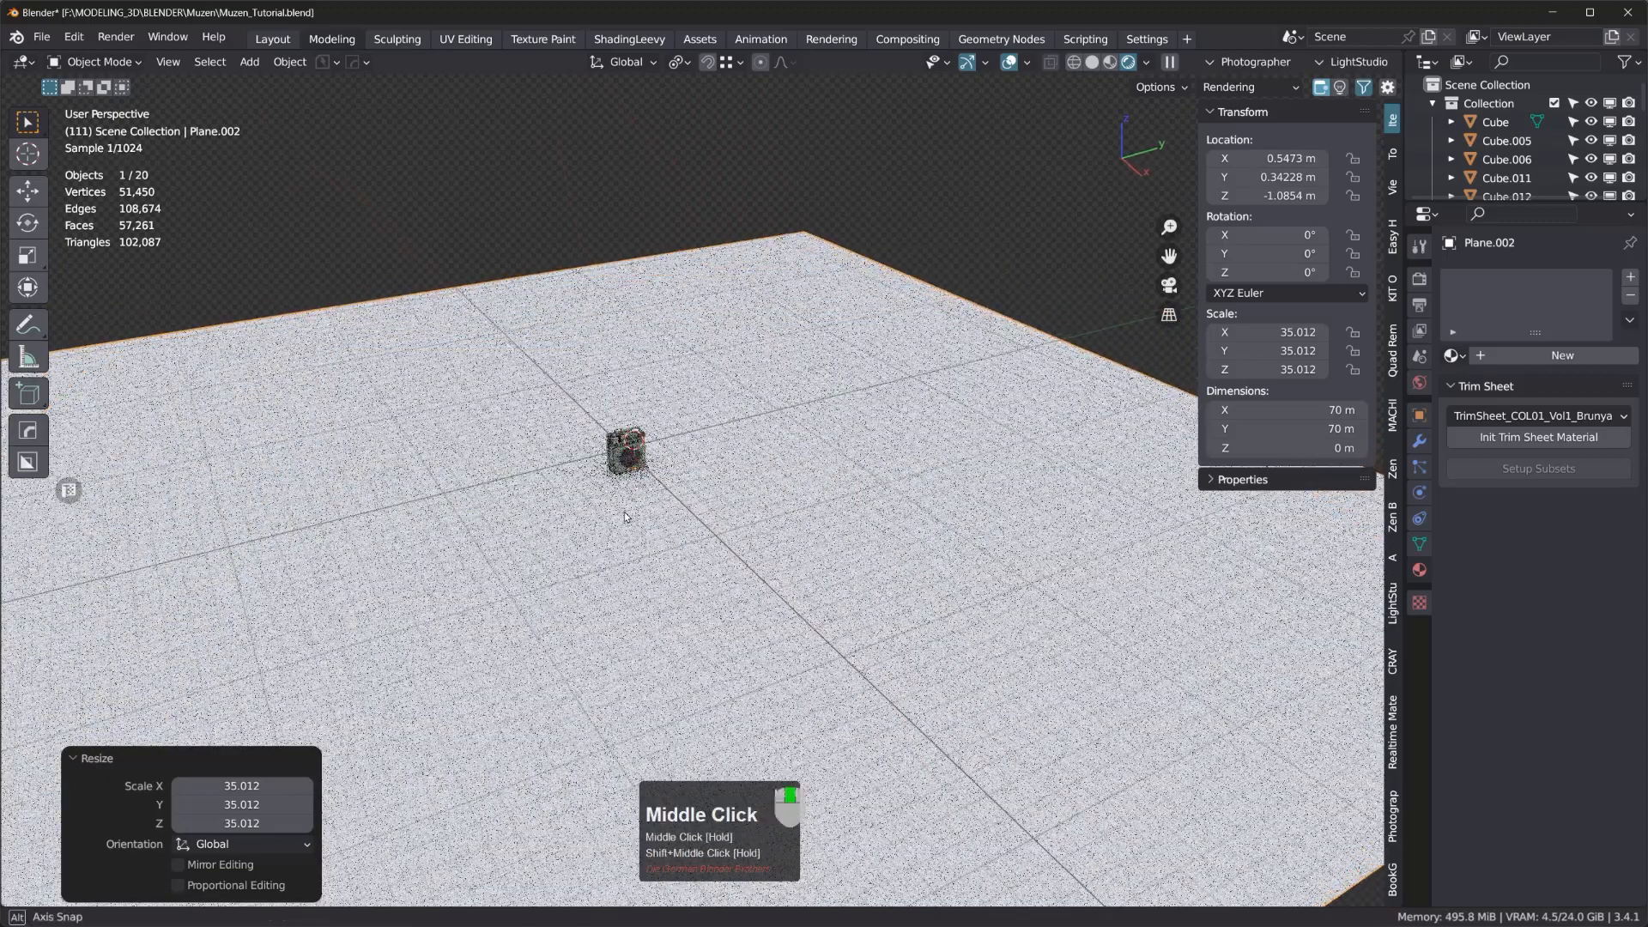
# - Apply the rotation and scale of the large ground plane beneath the speaker
pyautogui.hotkey('ctrl', 'a')
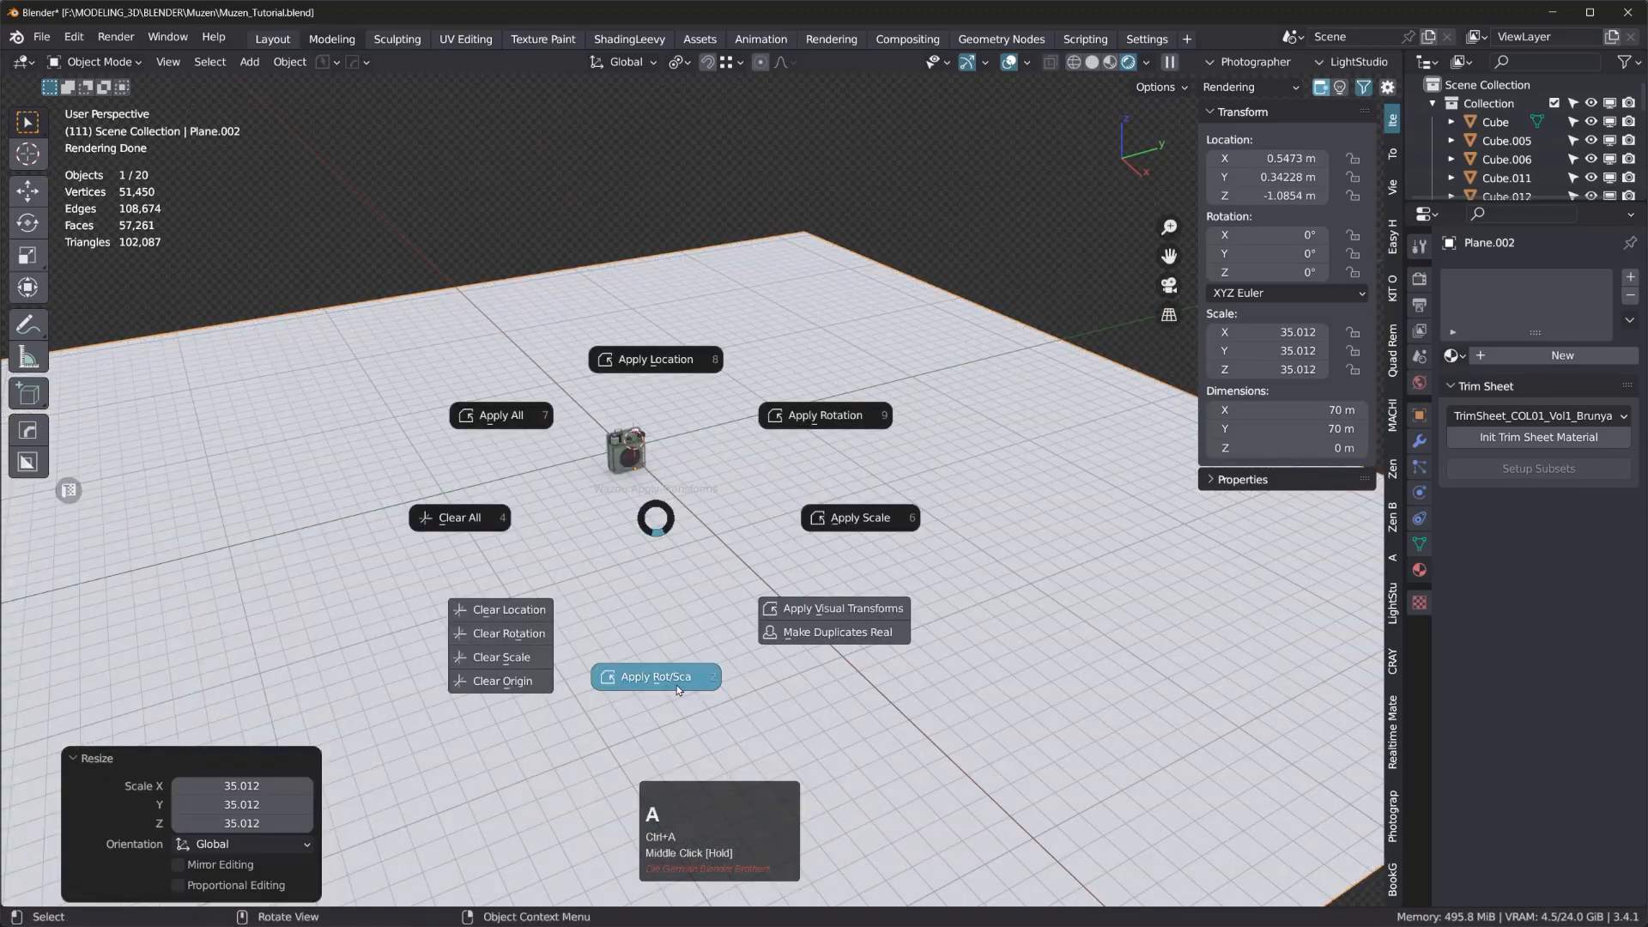
pyautogui.click(656, 670)
pyautogui.scroll(8, 606, 431)
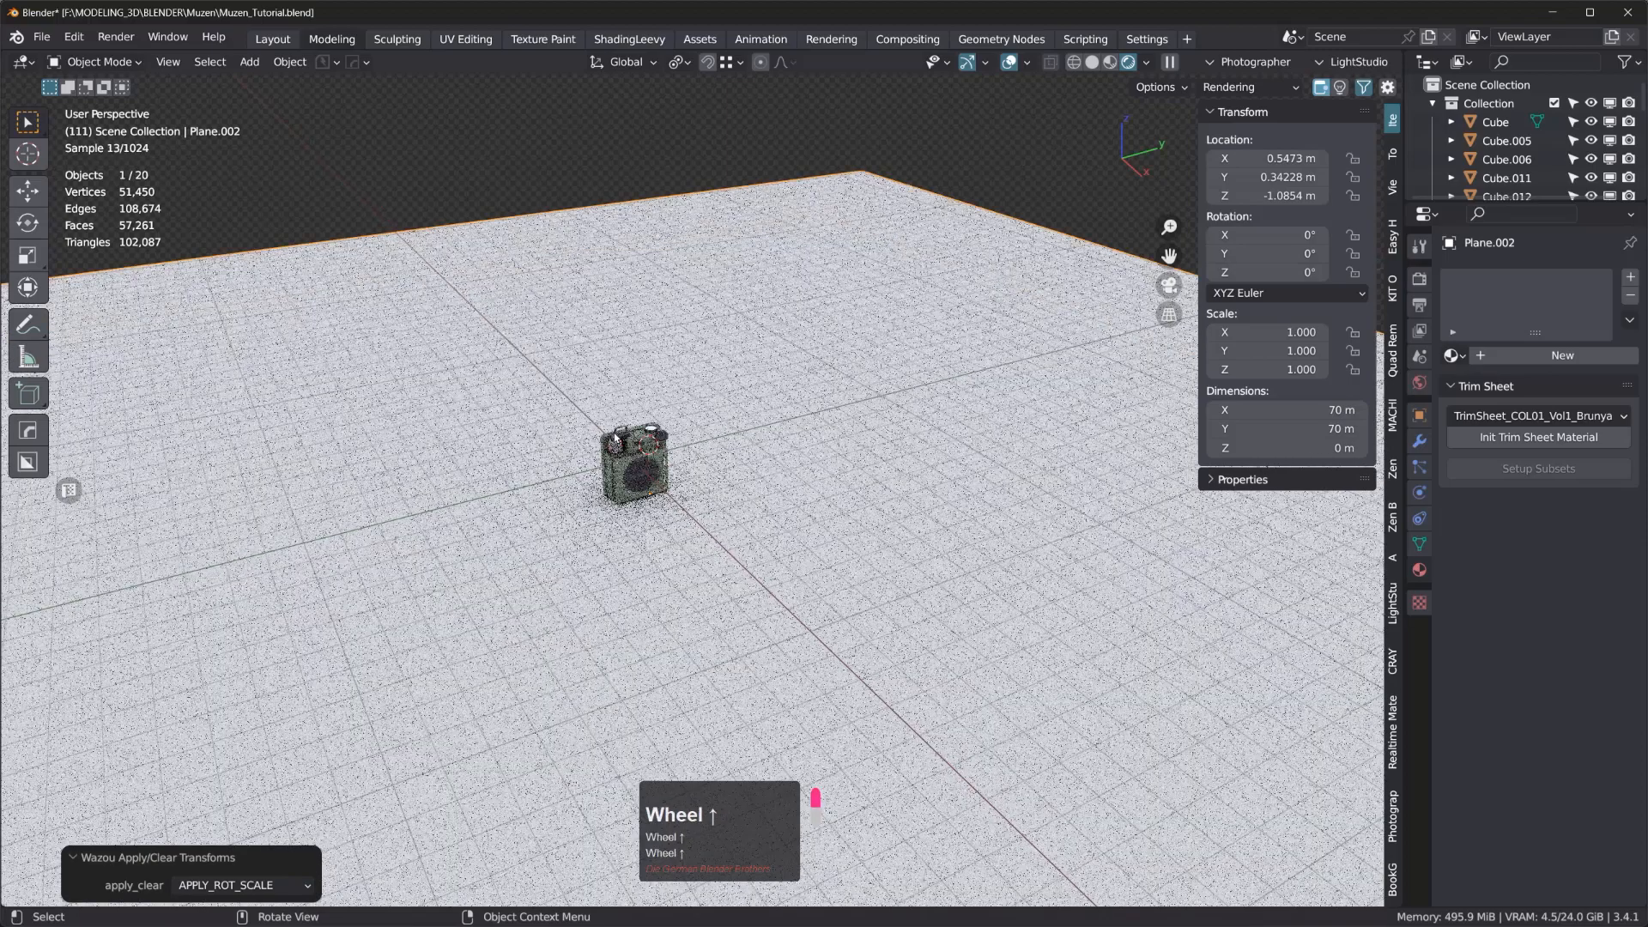
pyautogui.moveTo(606, 431); pyautogui.dragTo(596, 426, button='middle')
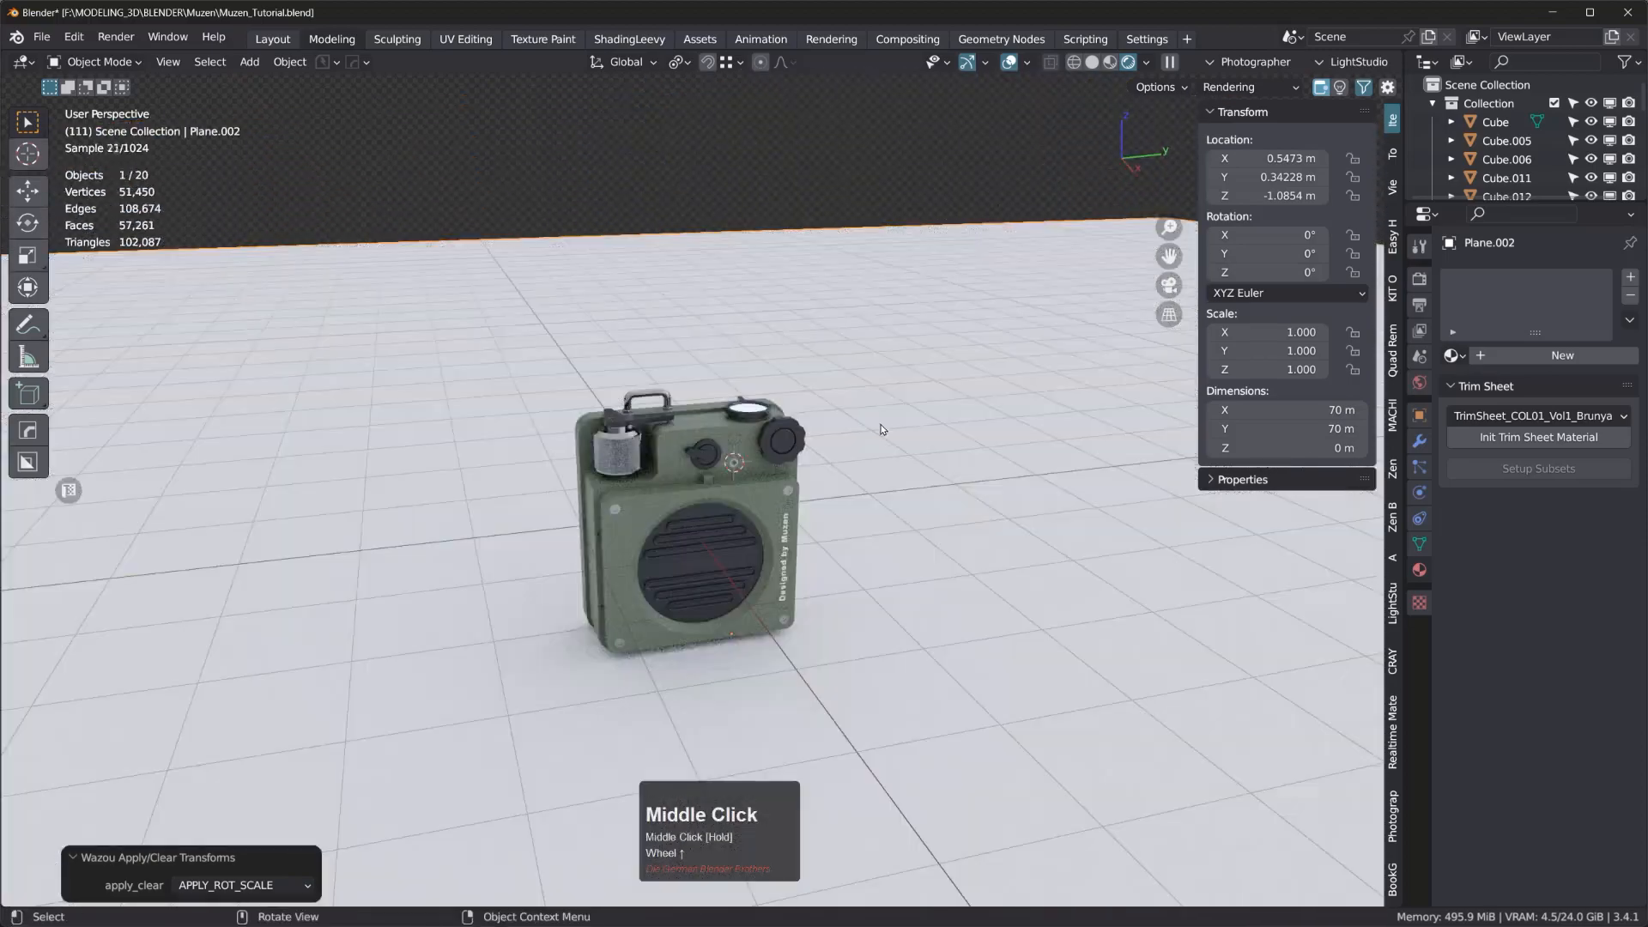
# - Unwrap the ground plane's face in Edit Mode with the standard Unwrap operation and return to Object Mode
pyautogui.press('Tab')
pyautogui.click(899, 408)
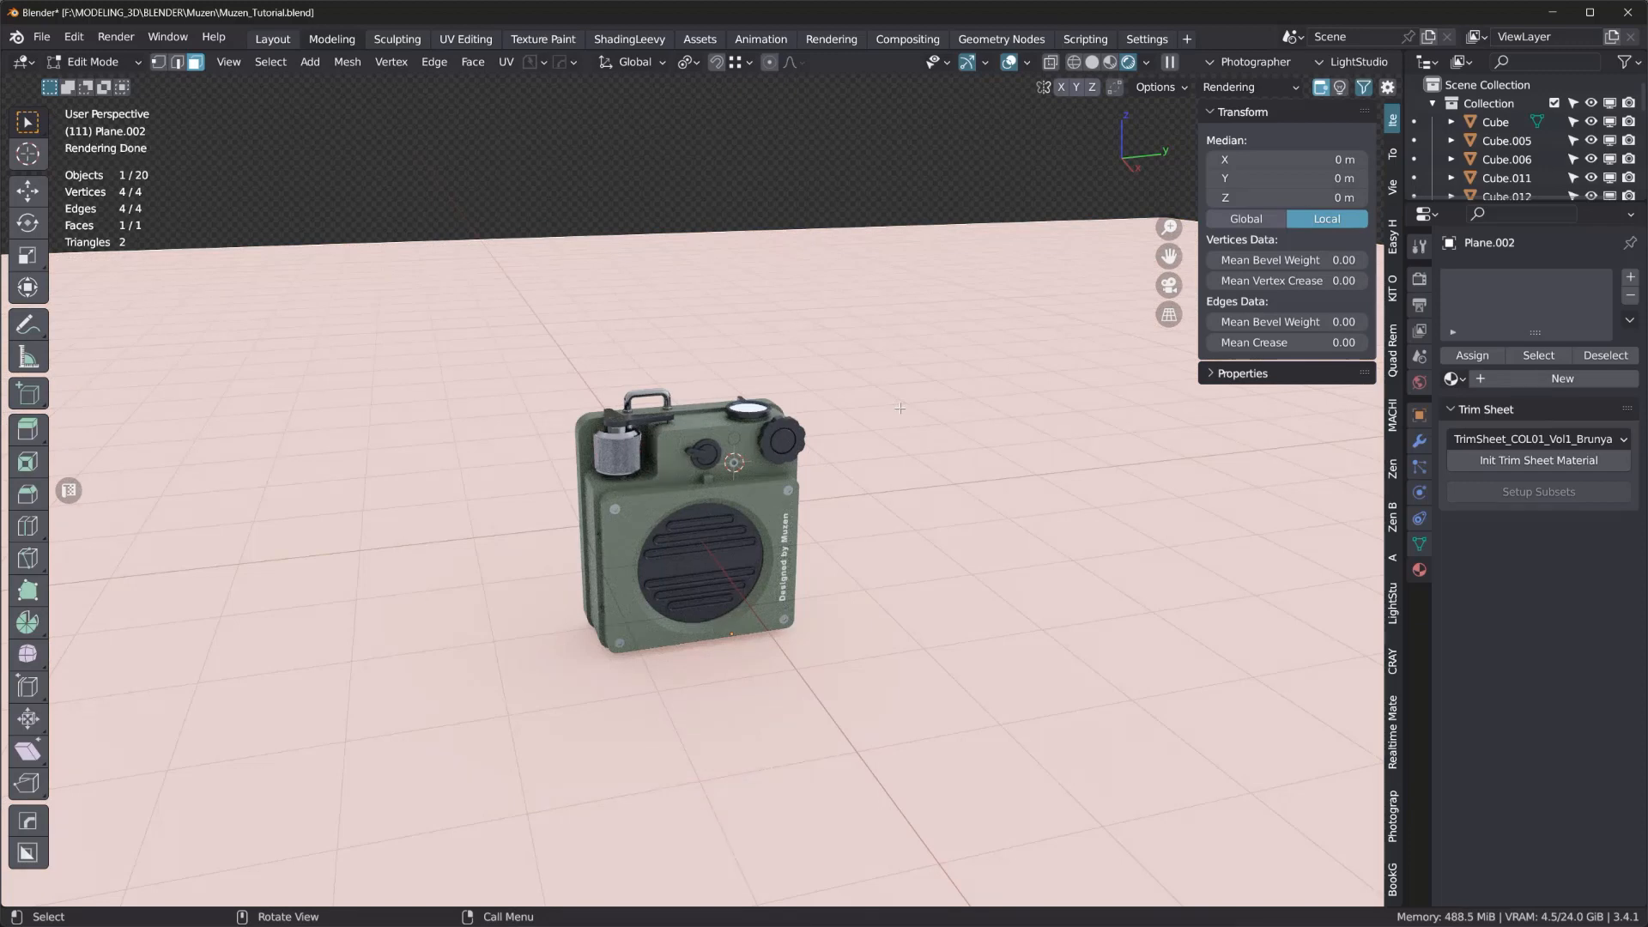
pyautogui.press('u')
pyautogui.click(812, 292)
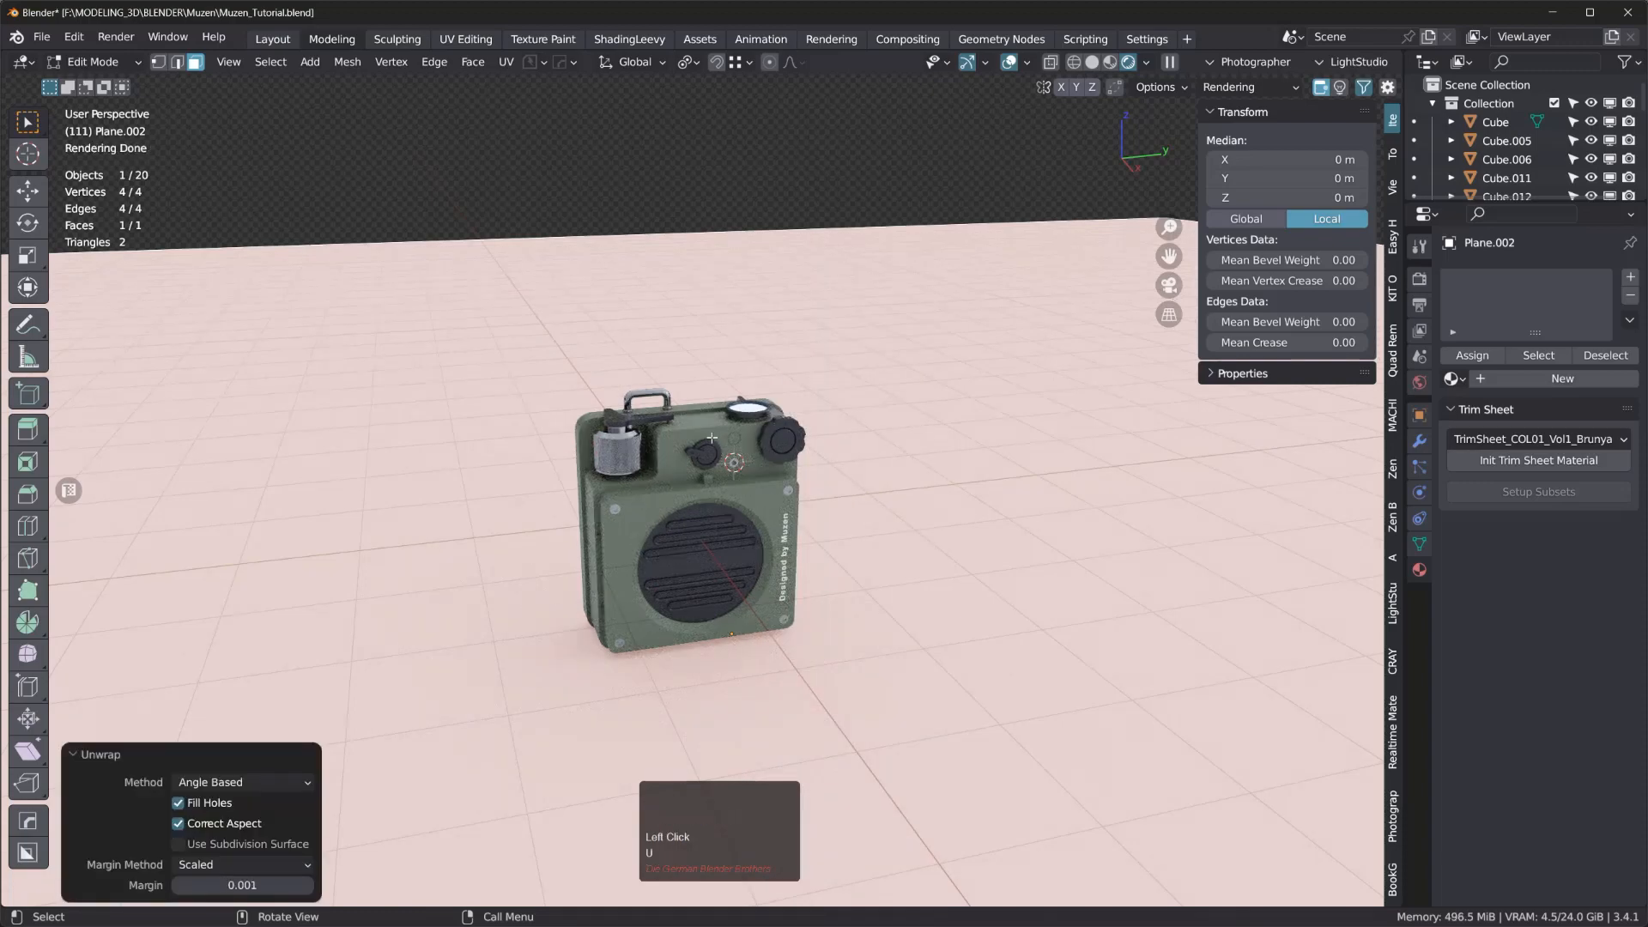
pyautogui.moveTo(774, 429); pyautogui.dragTo(725, 453, button='middle')
pyautogui.press('Tab')
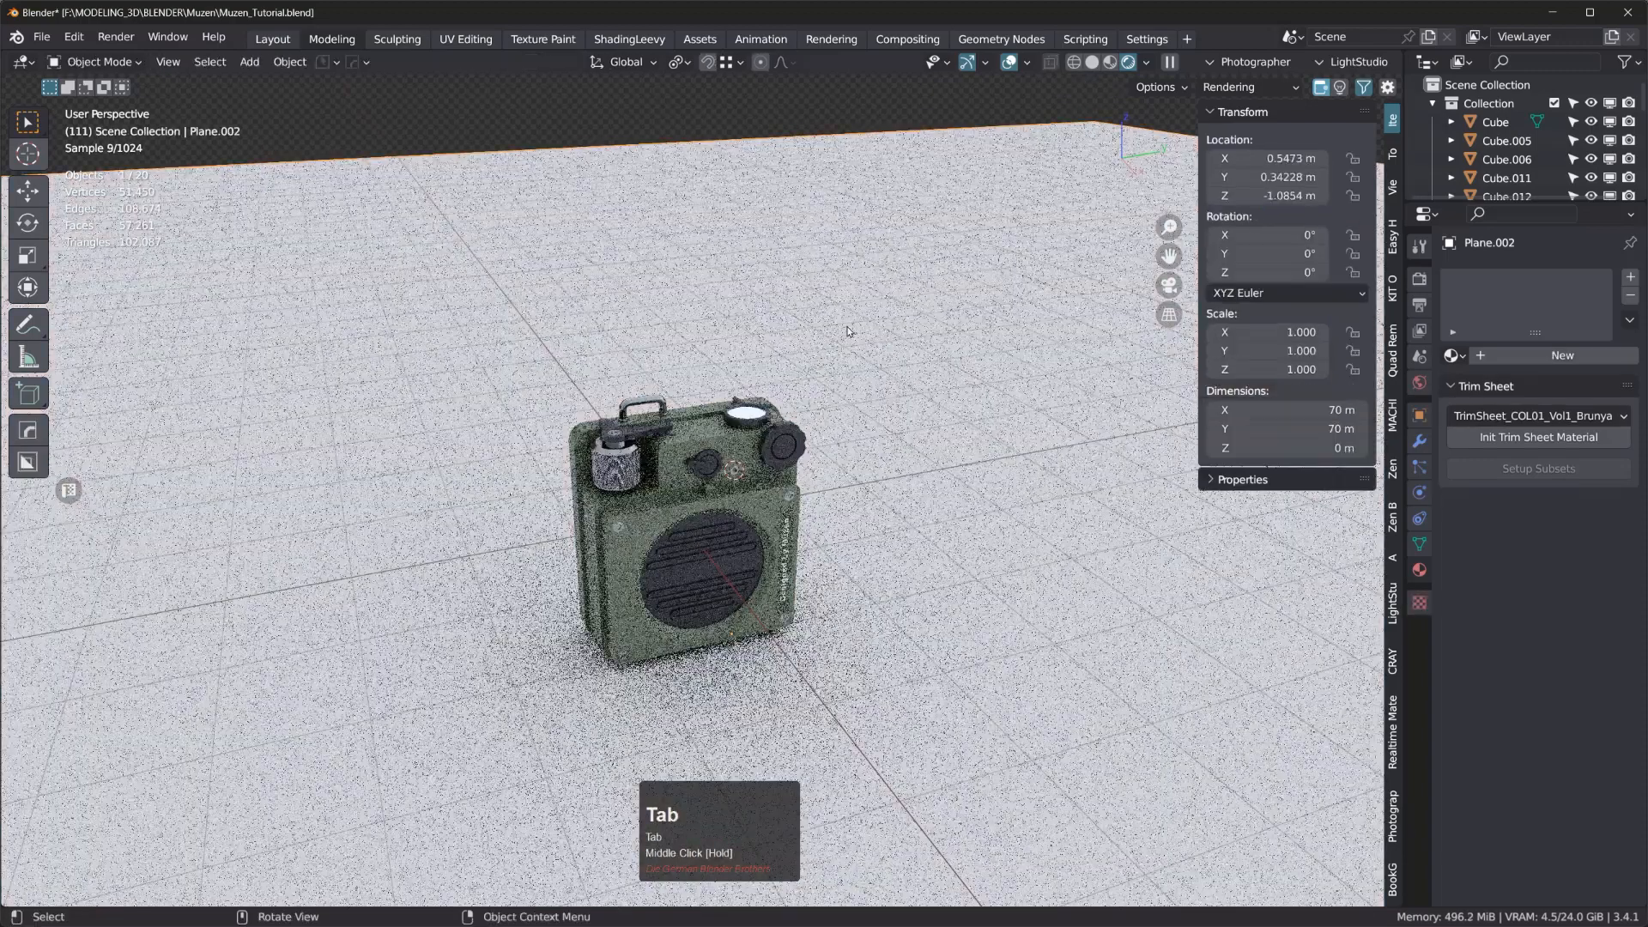
# - Create a new material on the ground plane and name it "Plane"
pyautogui.click(1420, 572)
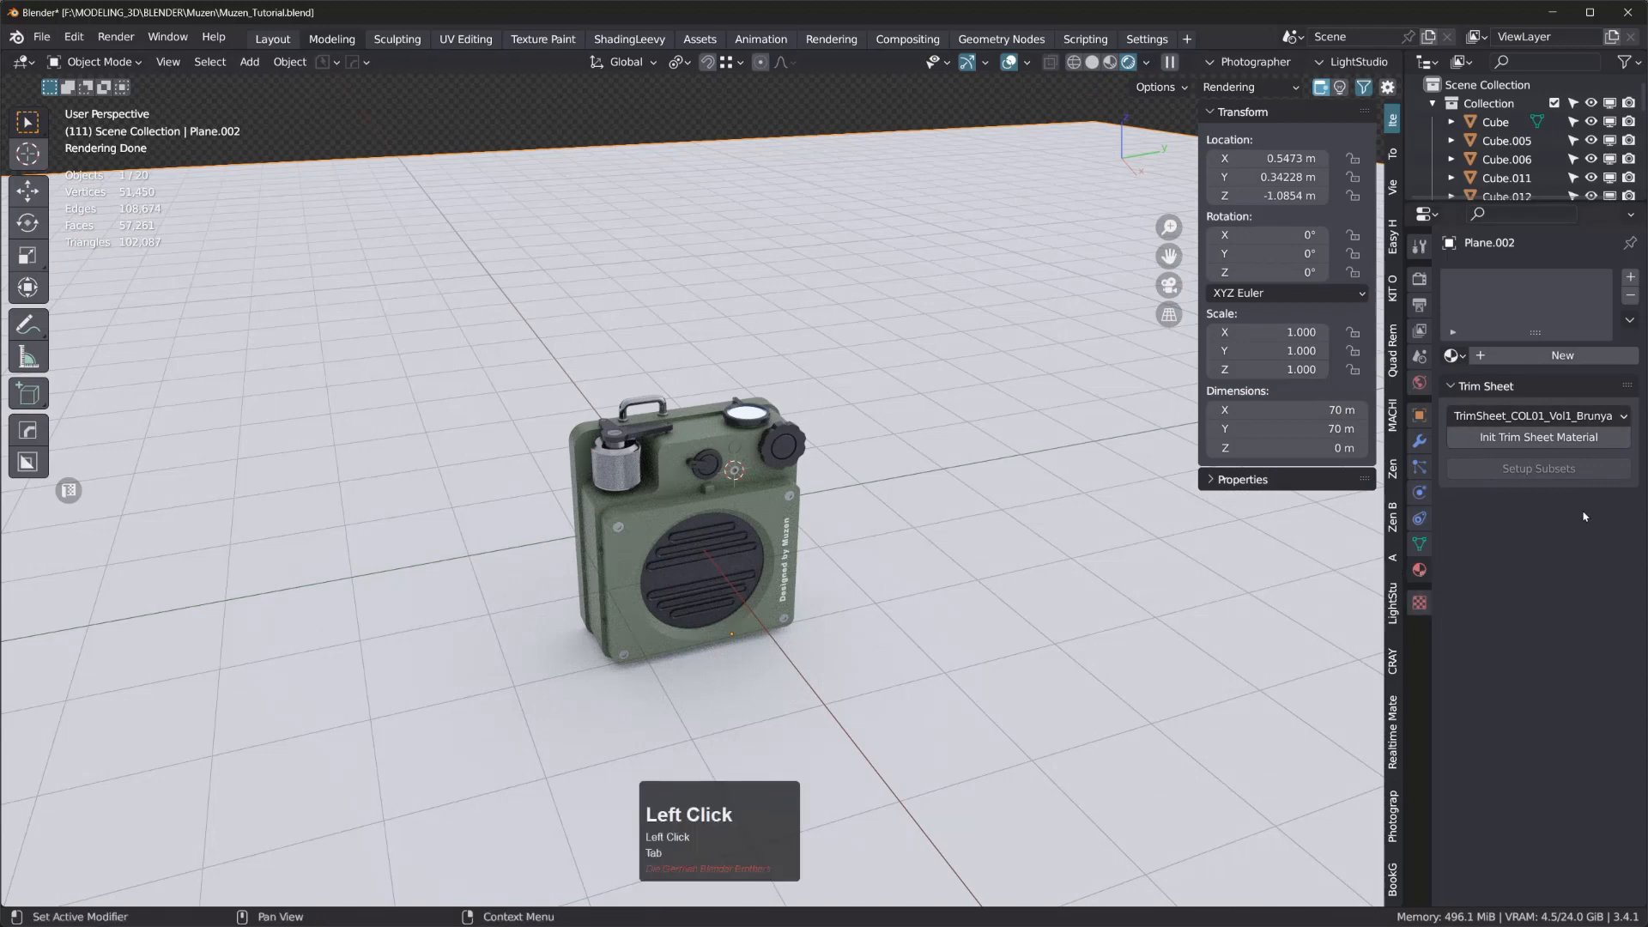
pyautogui.click(1419, 573)
pyautogui.click(1536, 355)
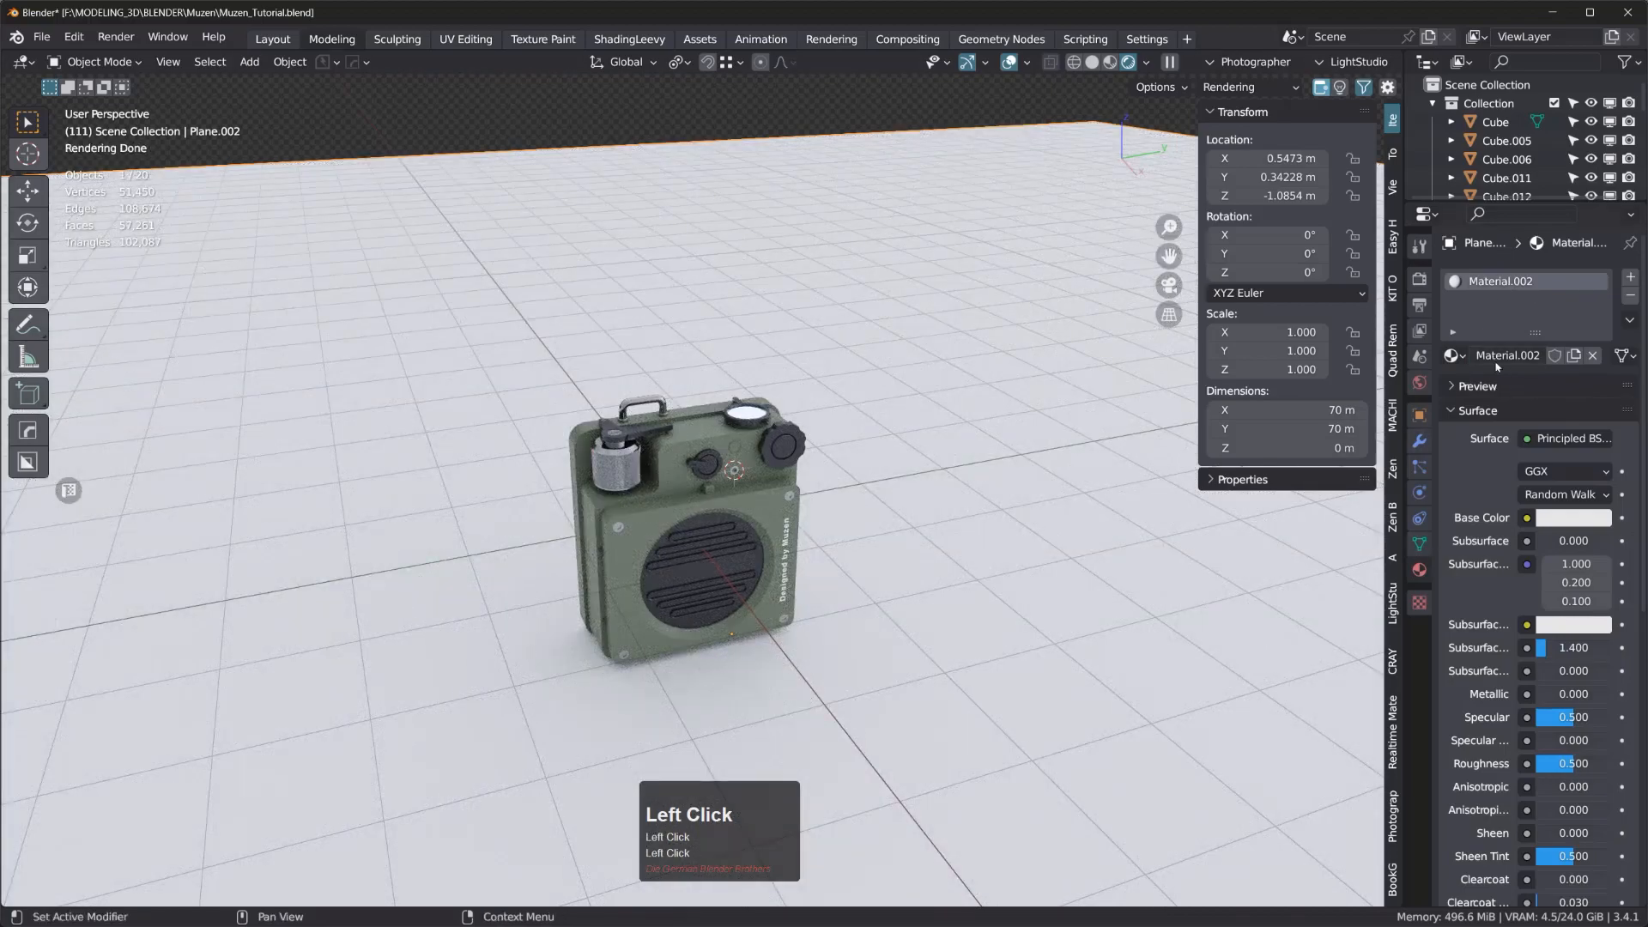
pyautogui.click(1499, 354)
pyautogui.write('Pl')
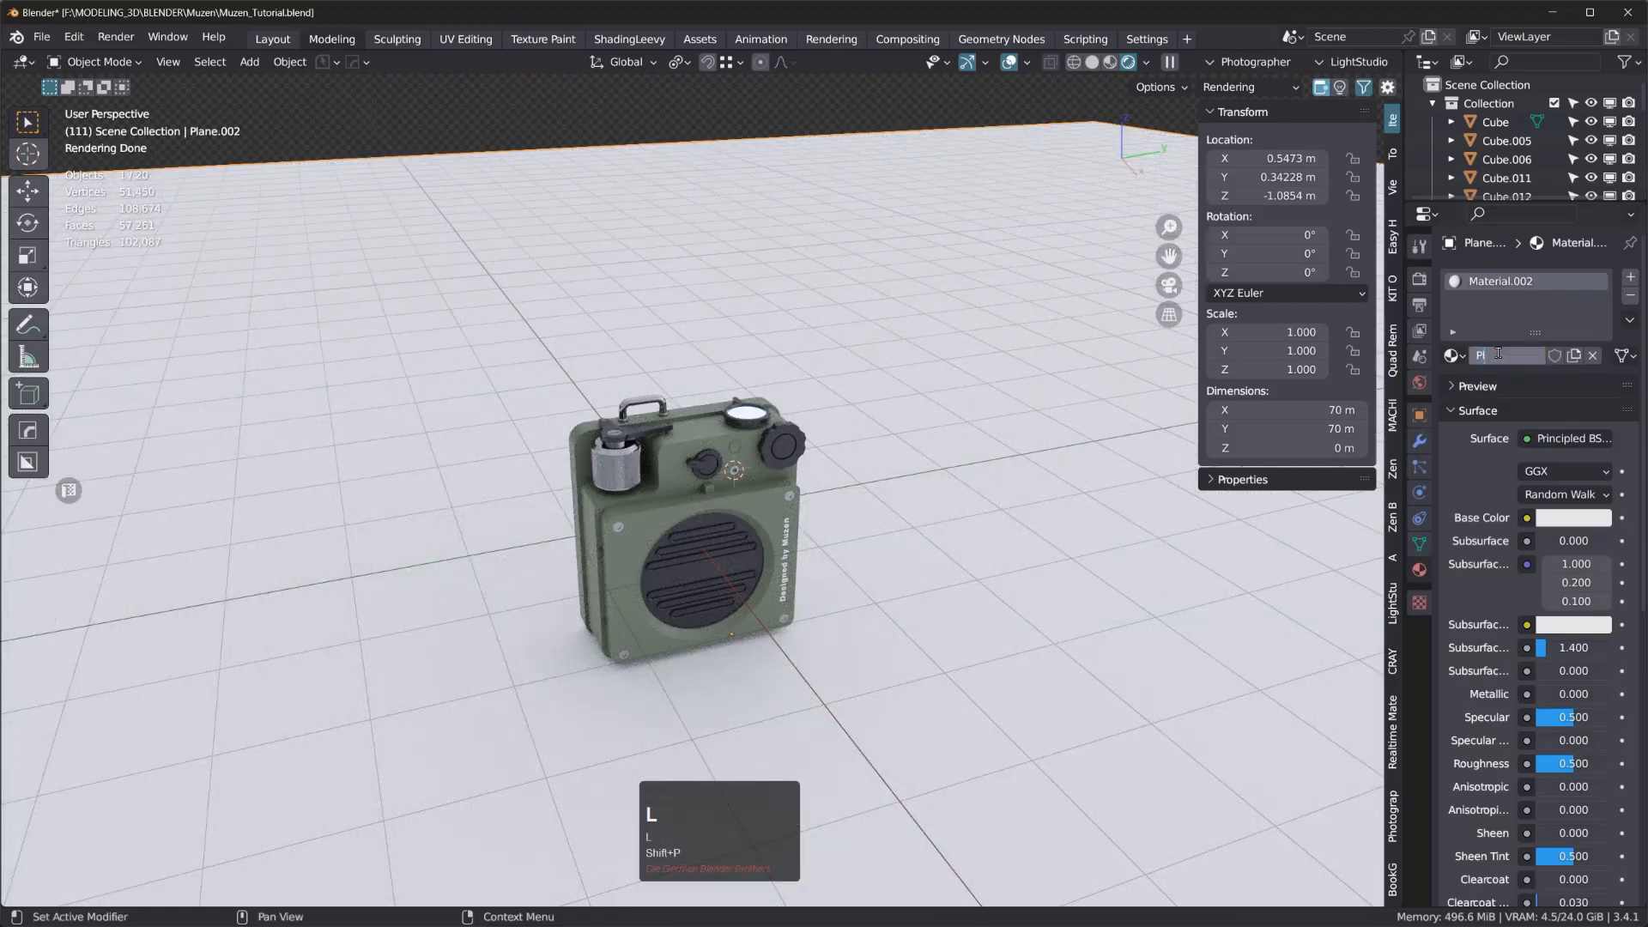
pyautogui.write('ane')
pyautogui.press('Return')
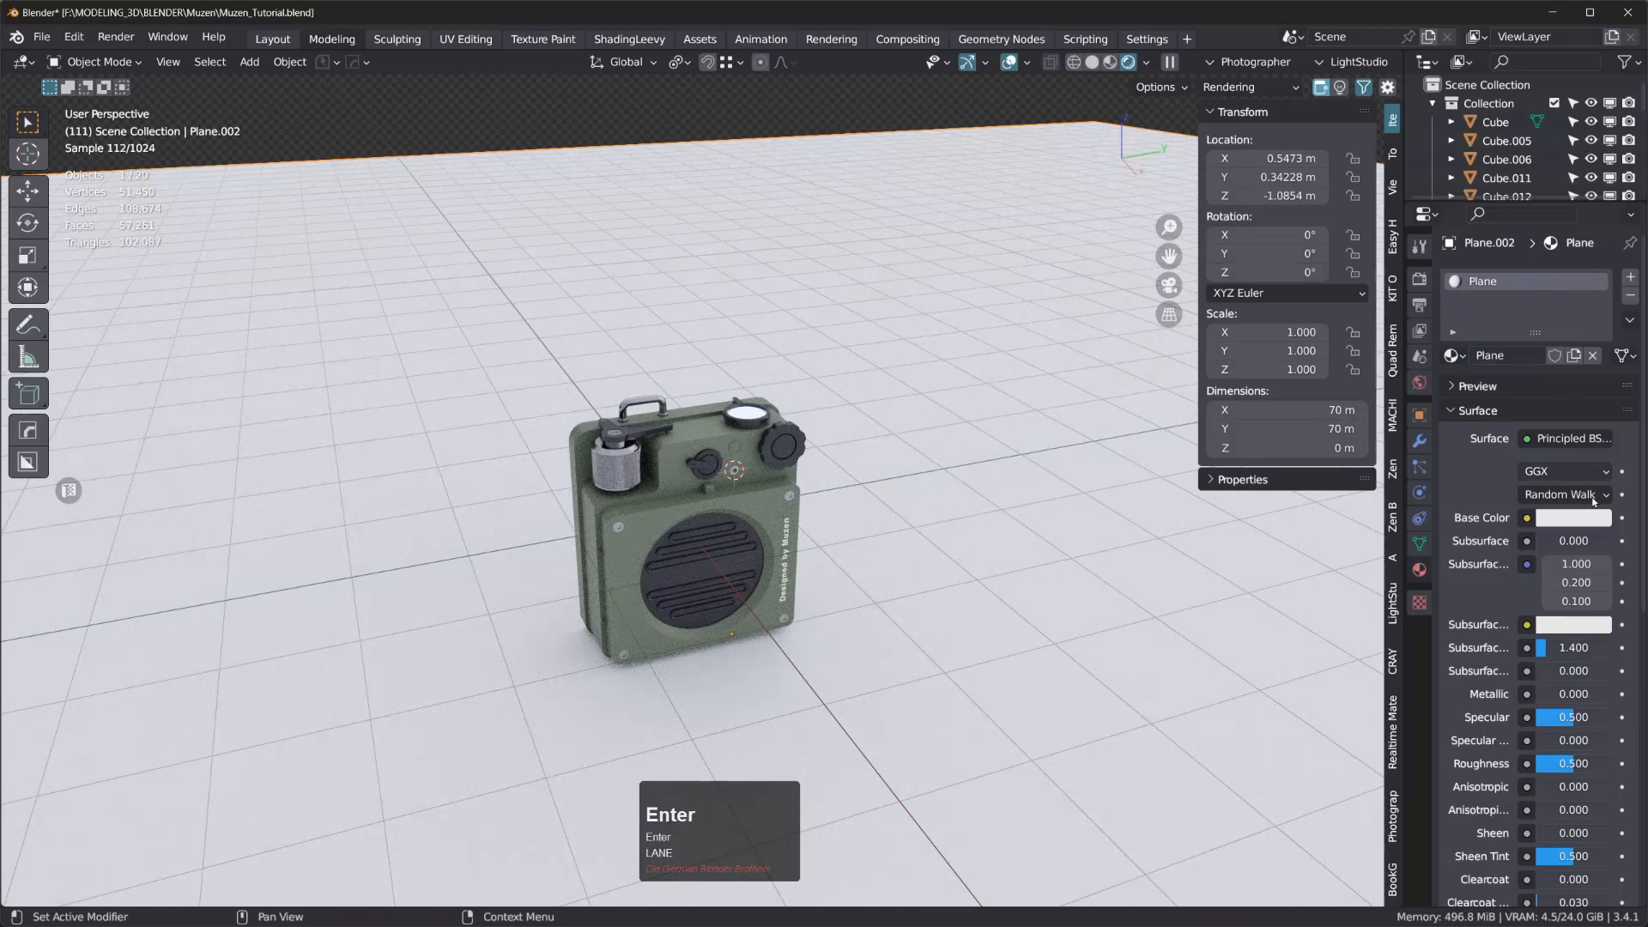
# - Darken the Plane material's base color to a mid grey and widen the properties editor to show the full setting names
pyautogui.click(1588, 521)
pyautogui.moveTo(1596, 257); pyautogui.dragTo(1596, 319)
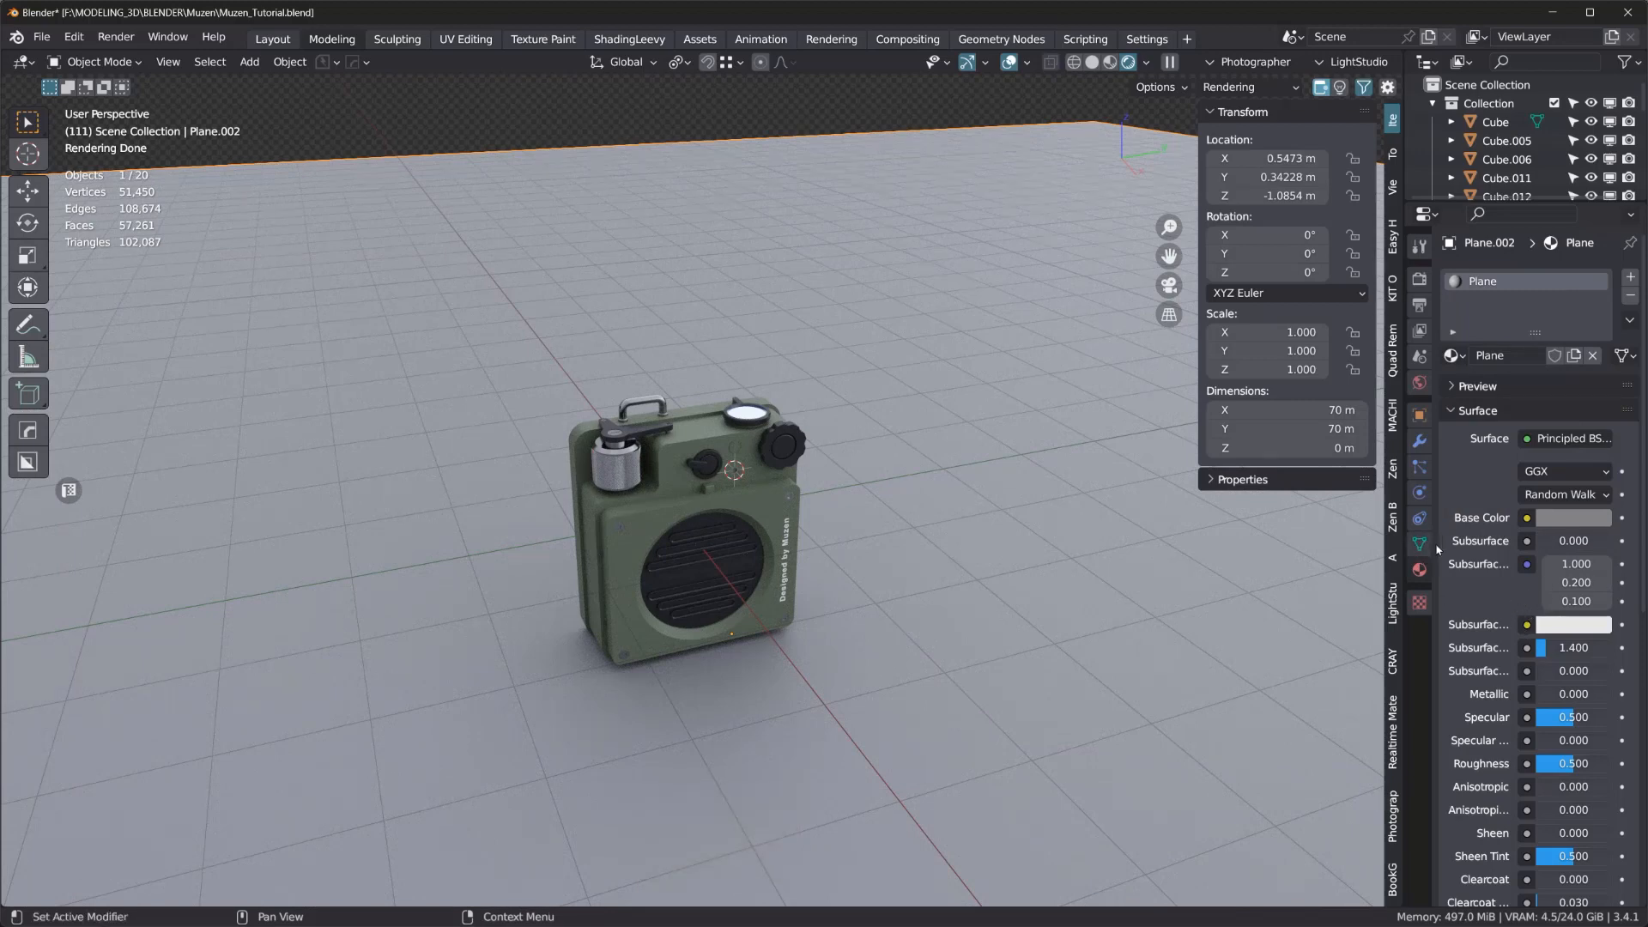
pyautogui.moveTo(1429, 546); pyautogui.dragTo(1415, 562)
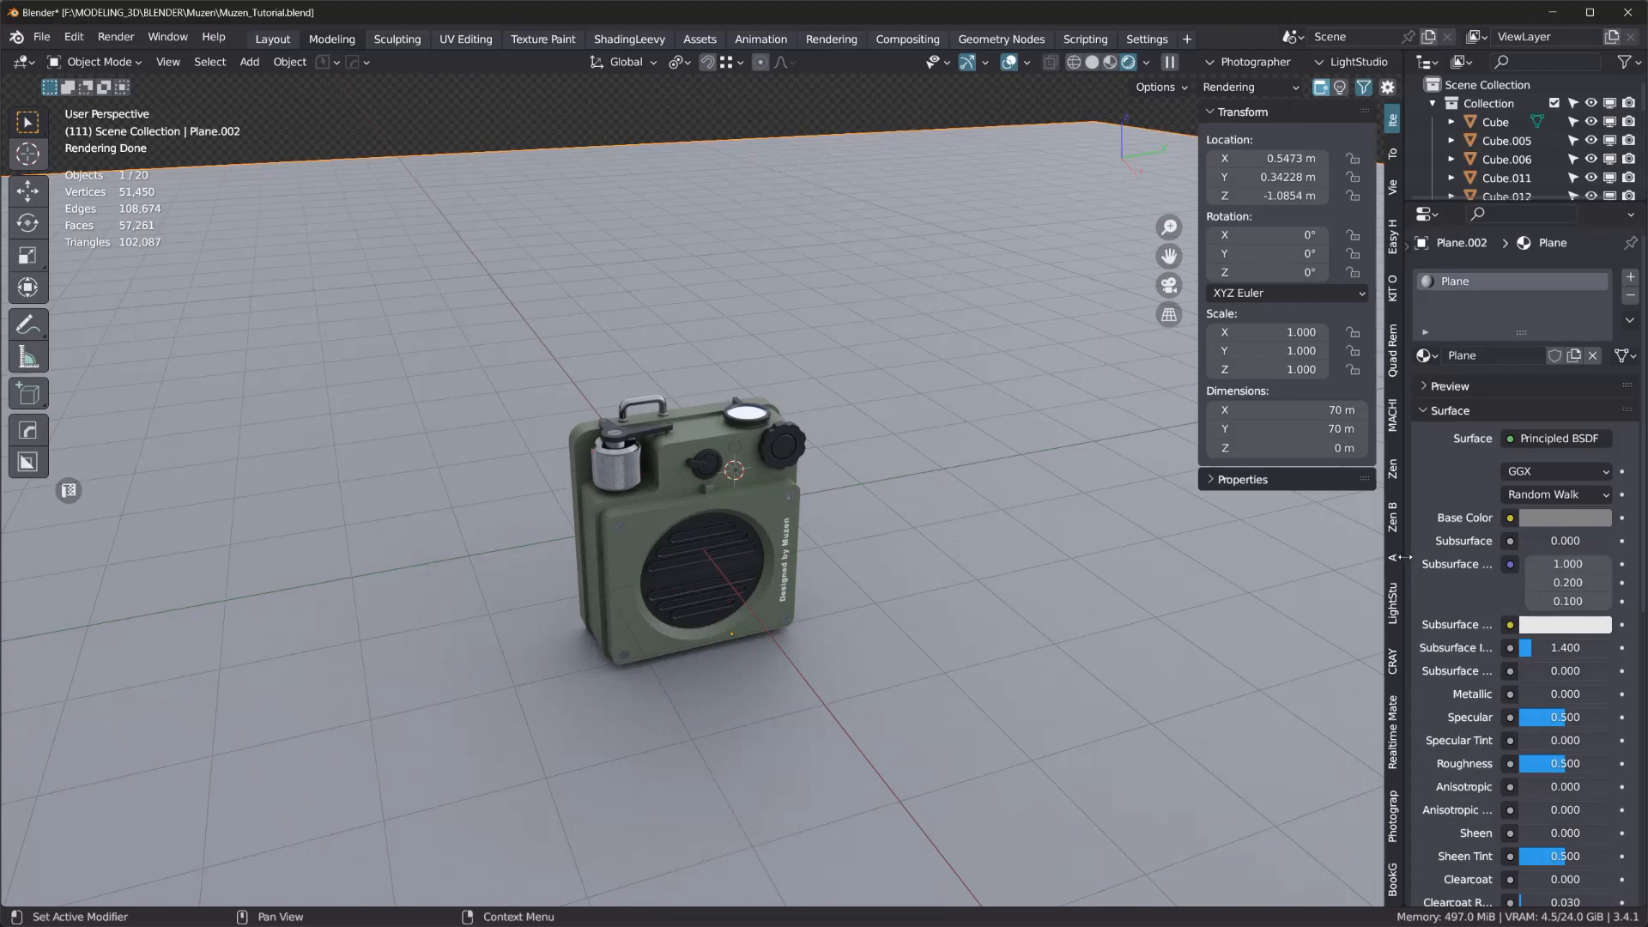
pyautogui.moveTo(1406, 562); pyautogui.dragTo(1308, 584)
pyautogui.click(1319, 248)
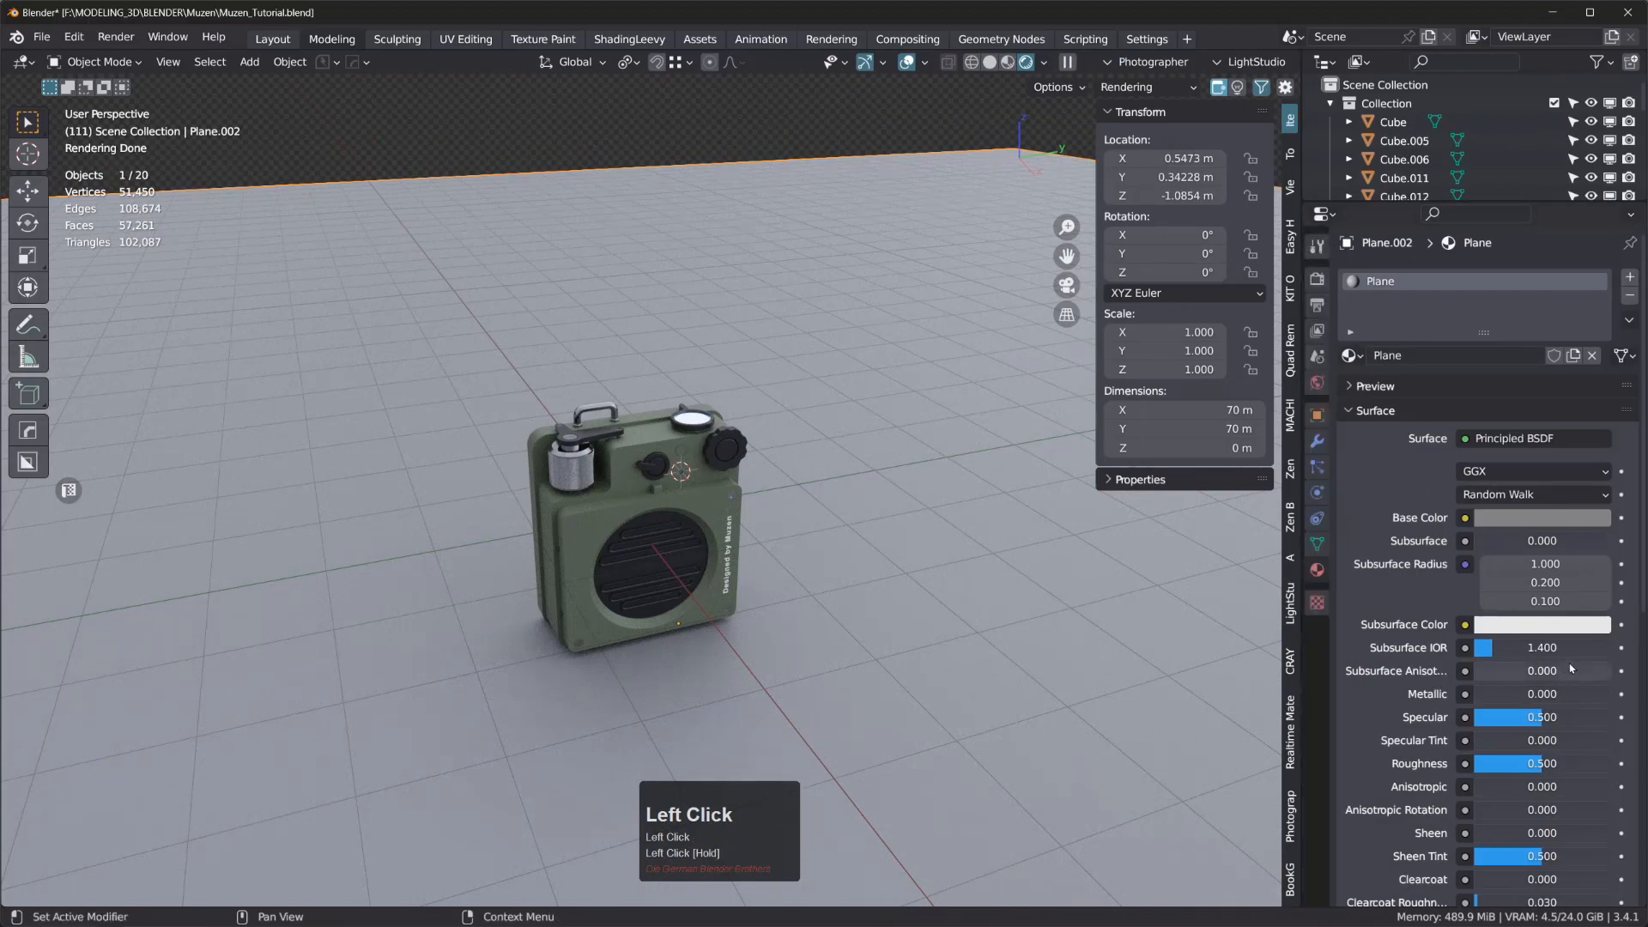
# - Set the Plane material's Metallic to 1.000 and Roughness to 0.290
pyautogui.click(1465, 693)
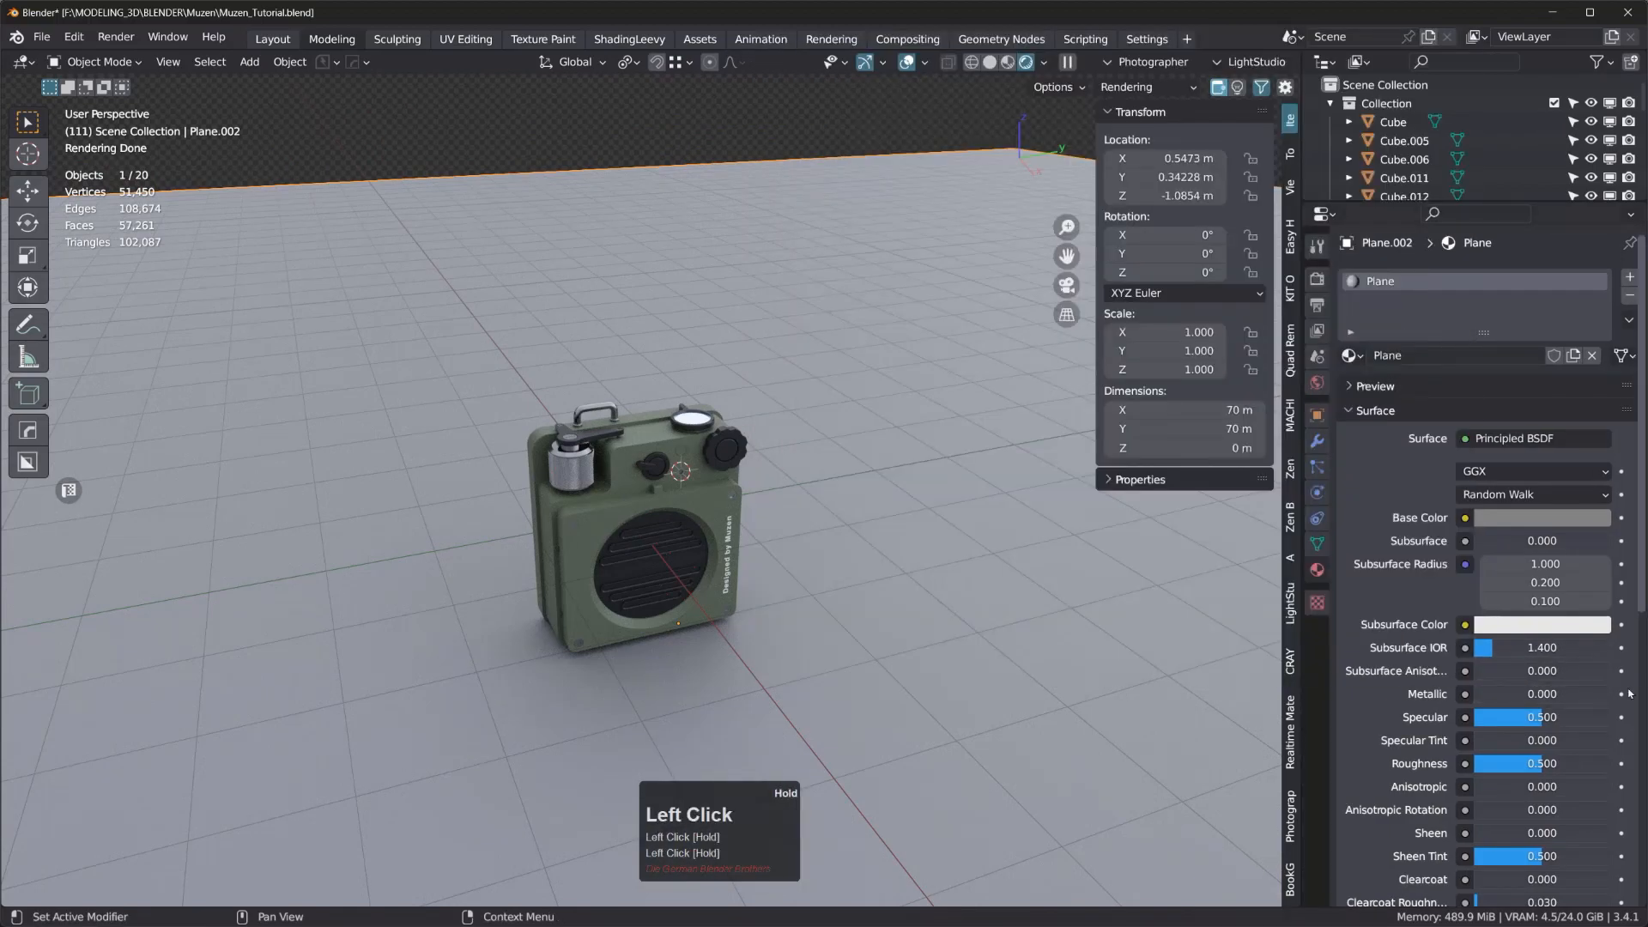
pyautogui.moveTo(1592, 692); pyautogui.dragTo(1626, 692)
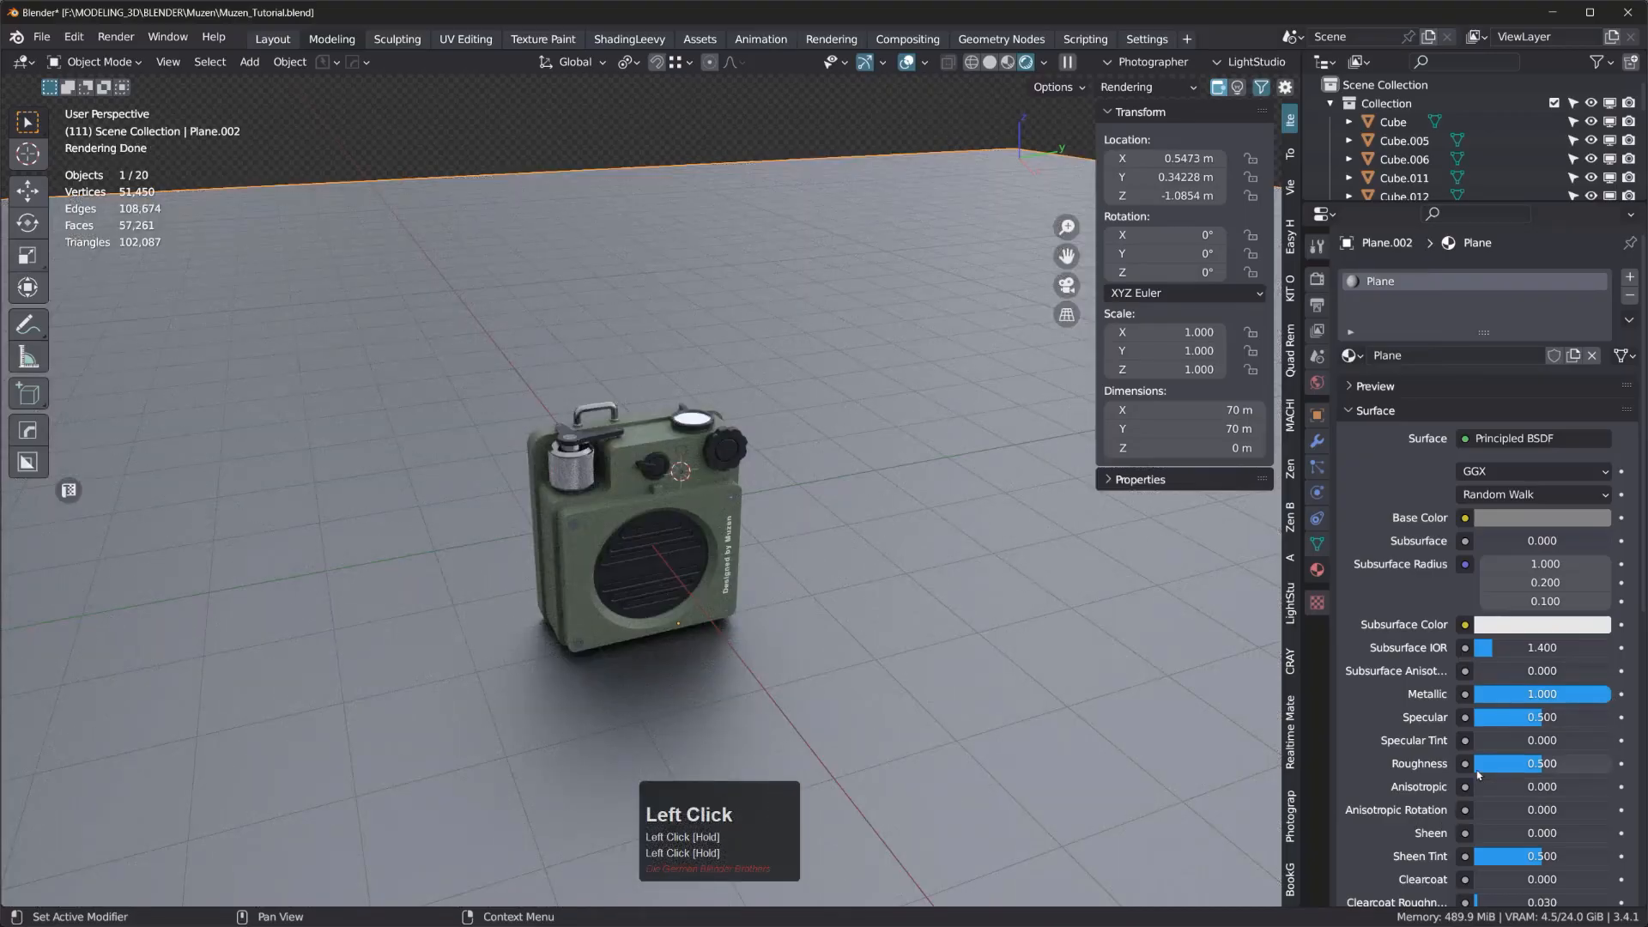
pyautogui.moveTo(1501, 769); pyautogui.dragTo(1472, 769)
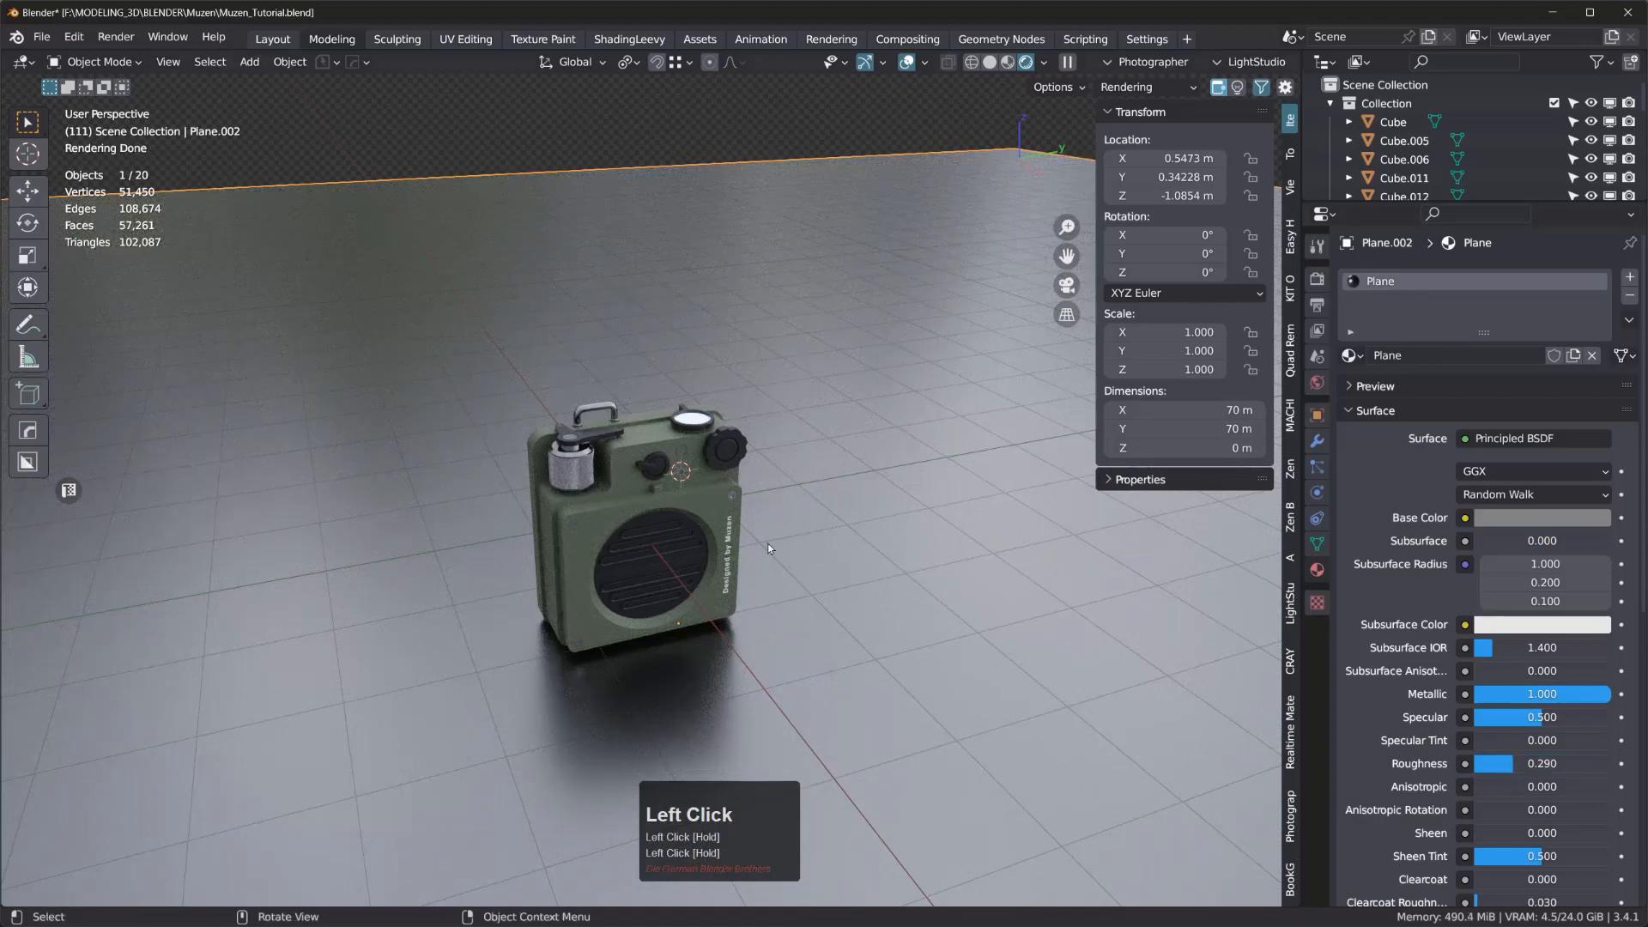
# - Select the speaker's main body and check it with its reflection on the ground plane from several angles
pyautogui.scroll(4, 593, 548)
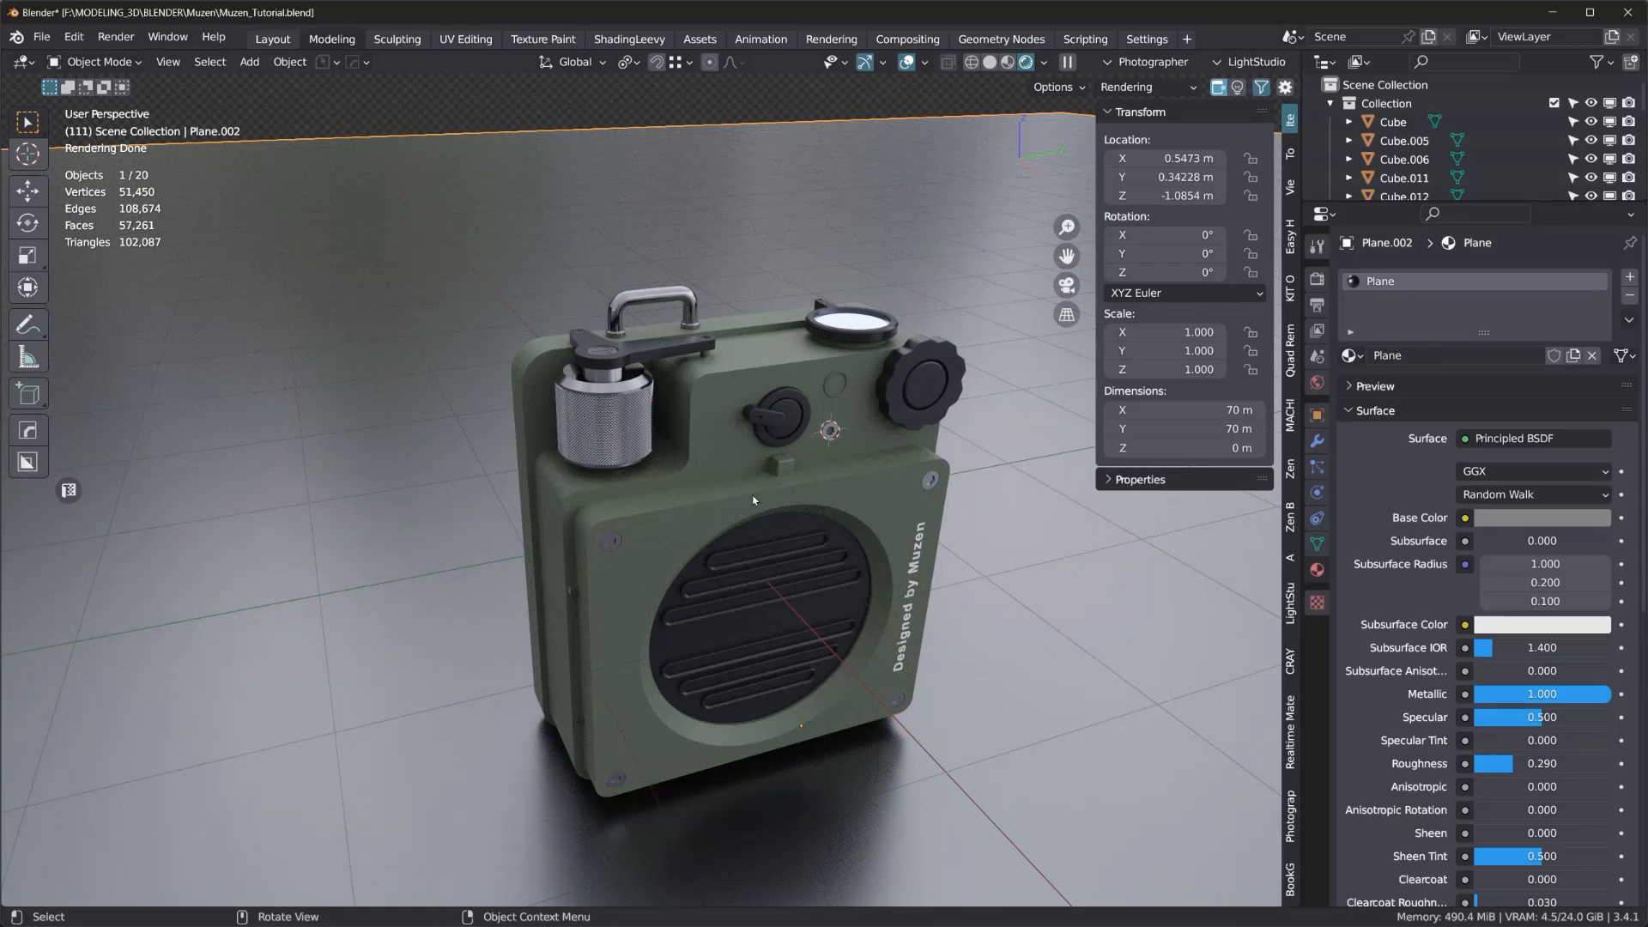
pyautogui.scroll(-4, 685, 535)
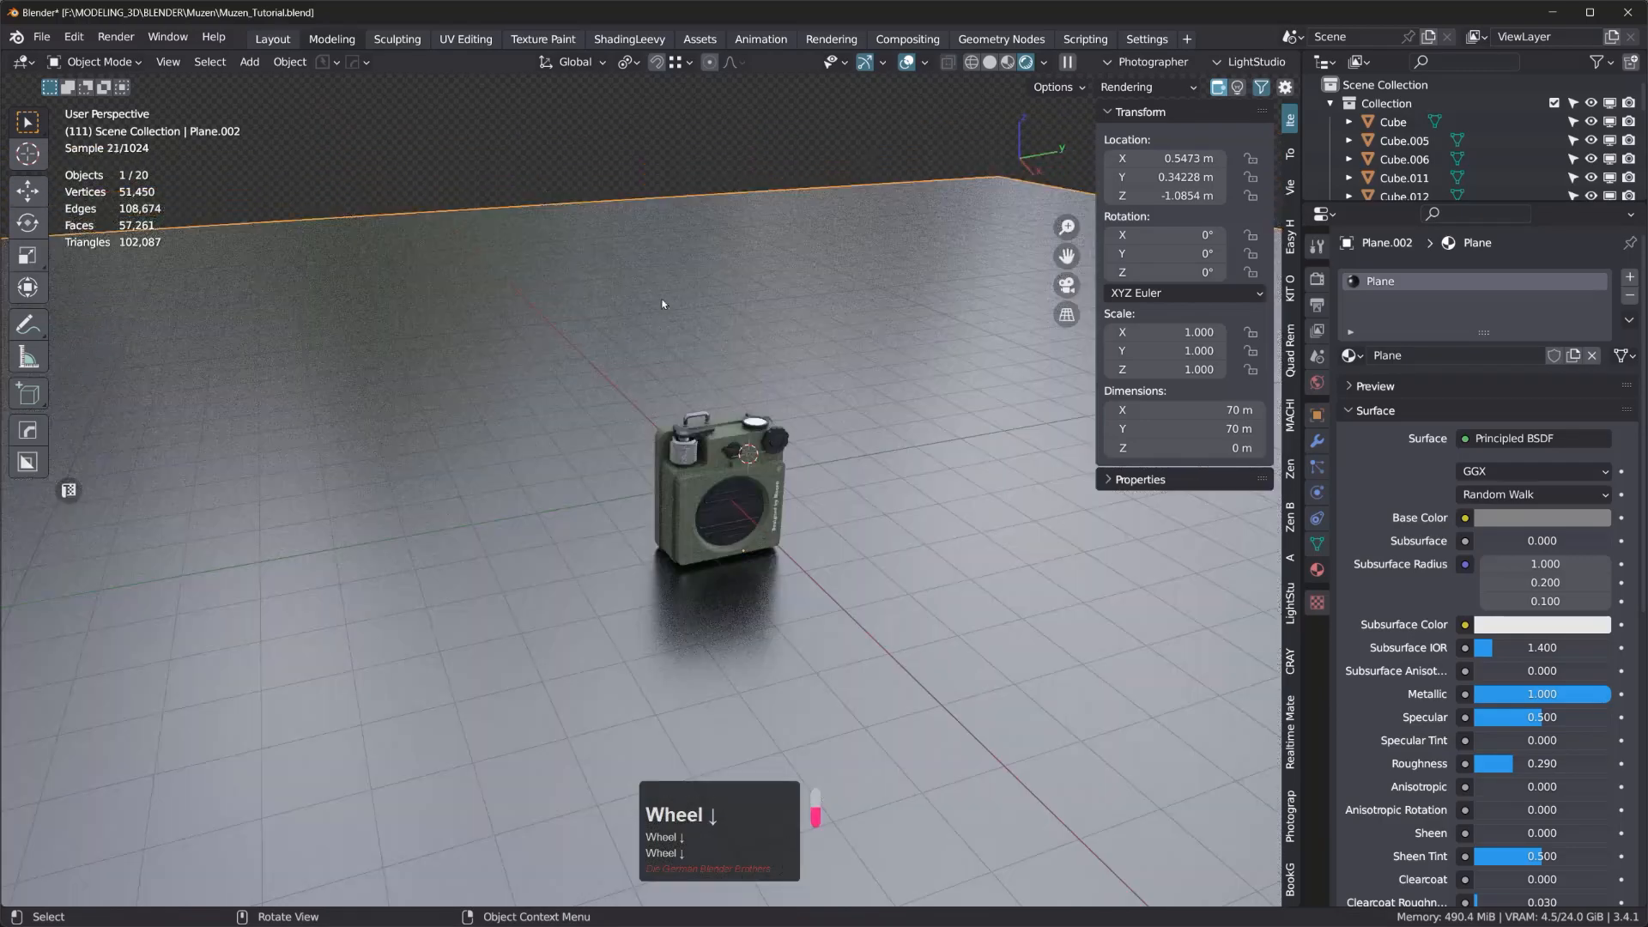
pyautogui.keyDown('shift'); pyautogui.moveTo(661, 303); pyautogui.dragTo(660, 369, button='middle'); pyautogui.keyUp('shift')
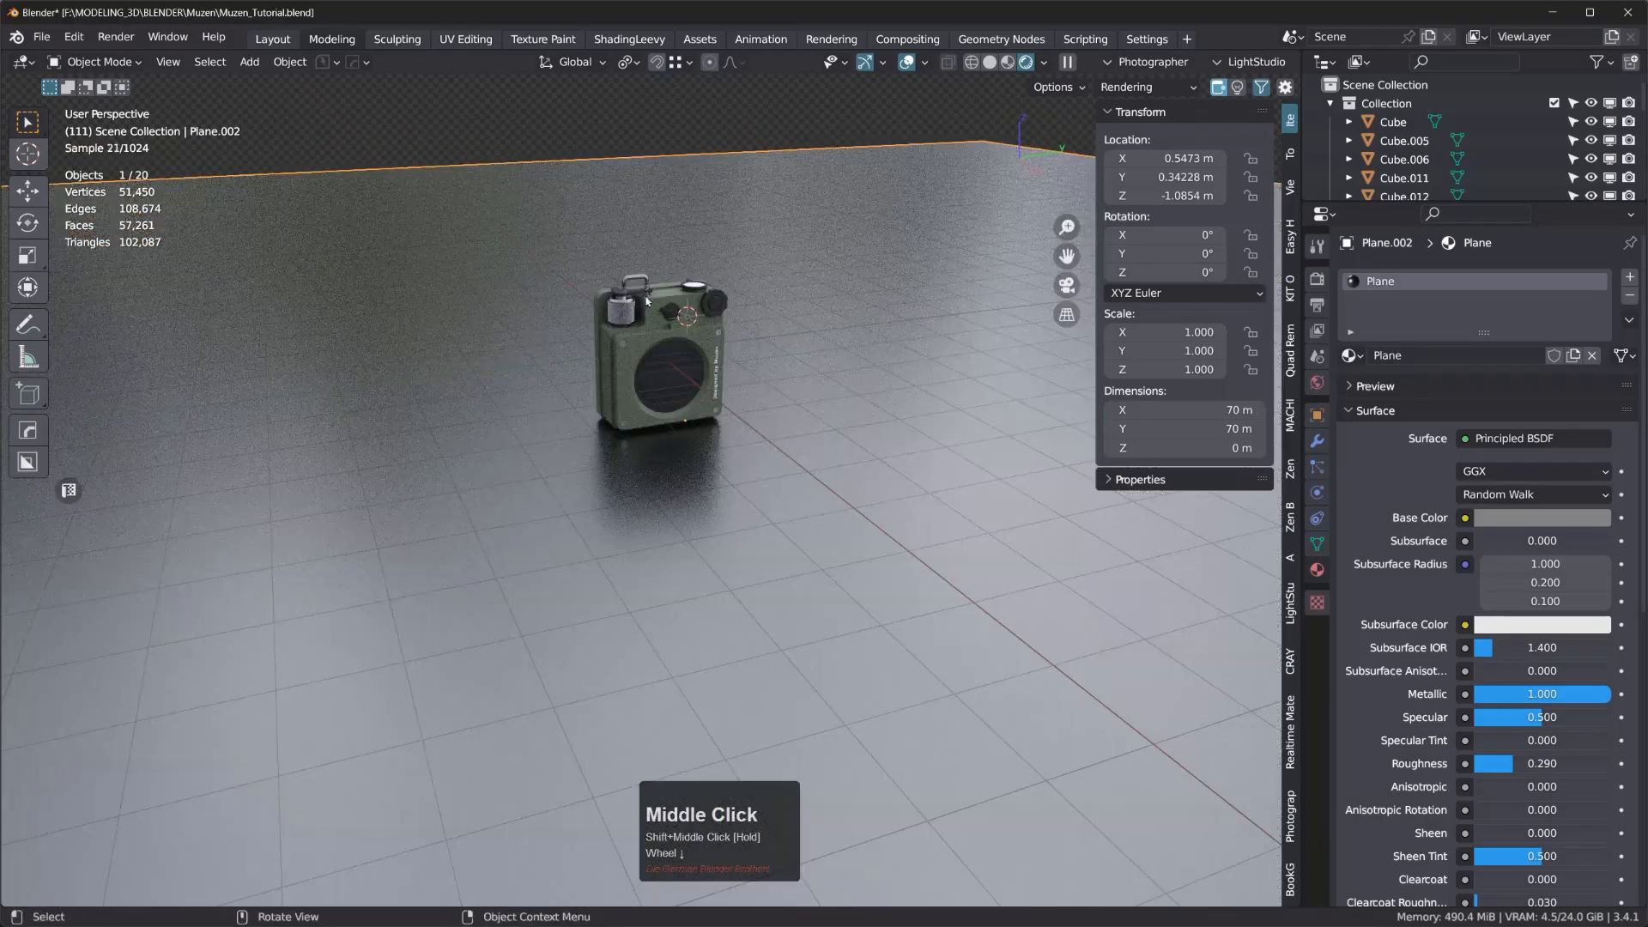
pyautogui.scroll(6, 666, 387)
pyautogui.click(666, 387)
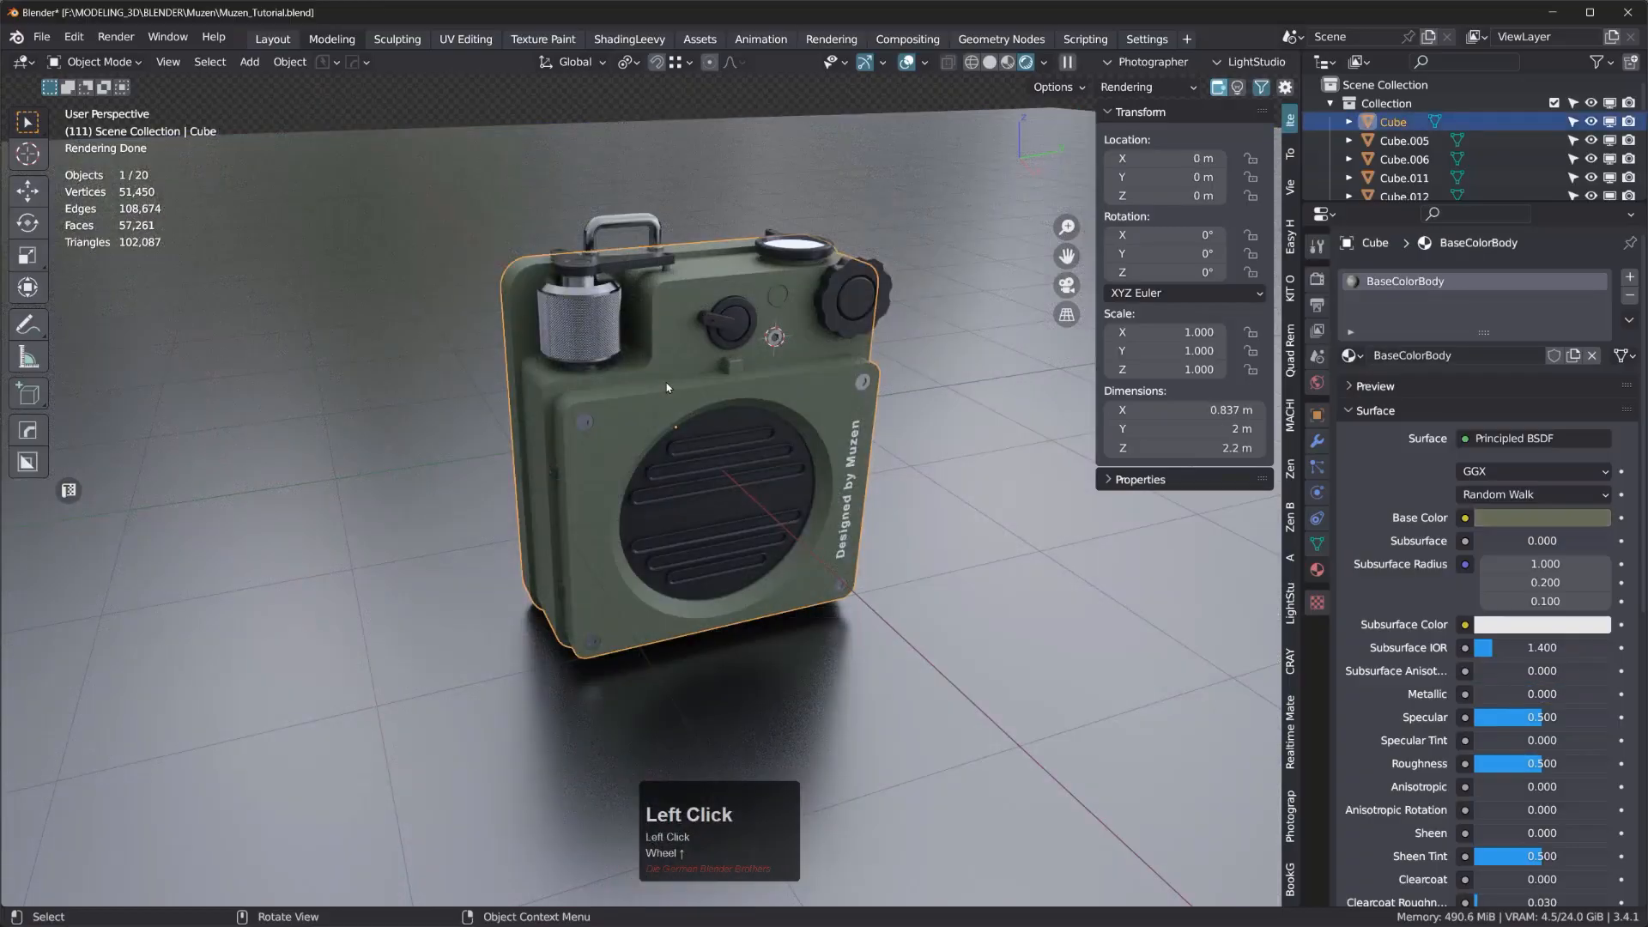
pyautogui.moveTo(661, 387); pyautogui.dragTo(914, 320, button='middle')
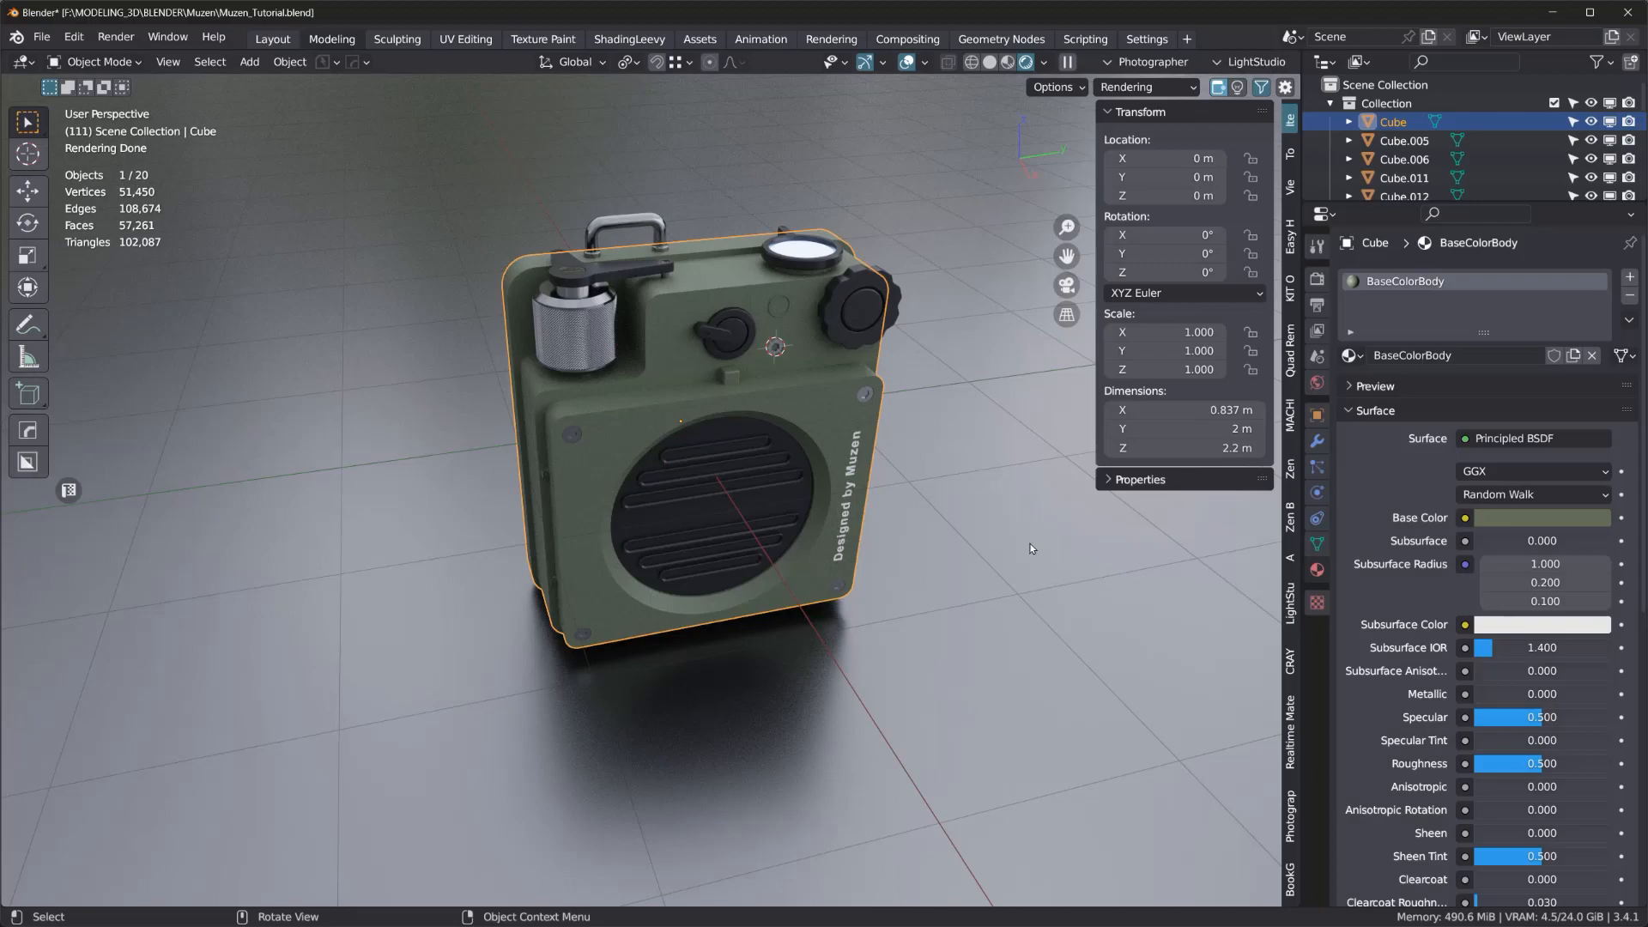
pyautogui.moveTo(852, 545); pyautogui.dragTo(873, 513, button='middle')
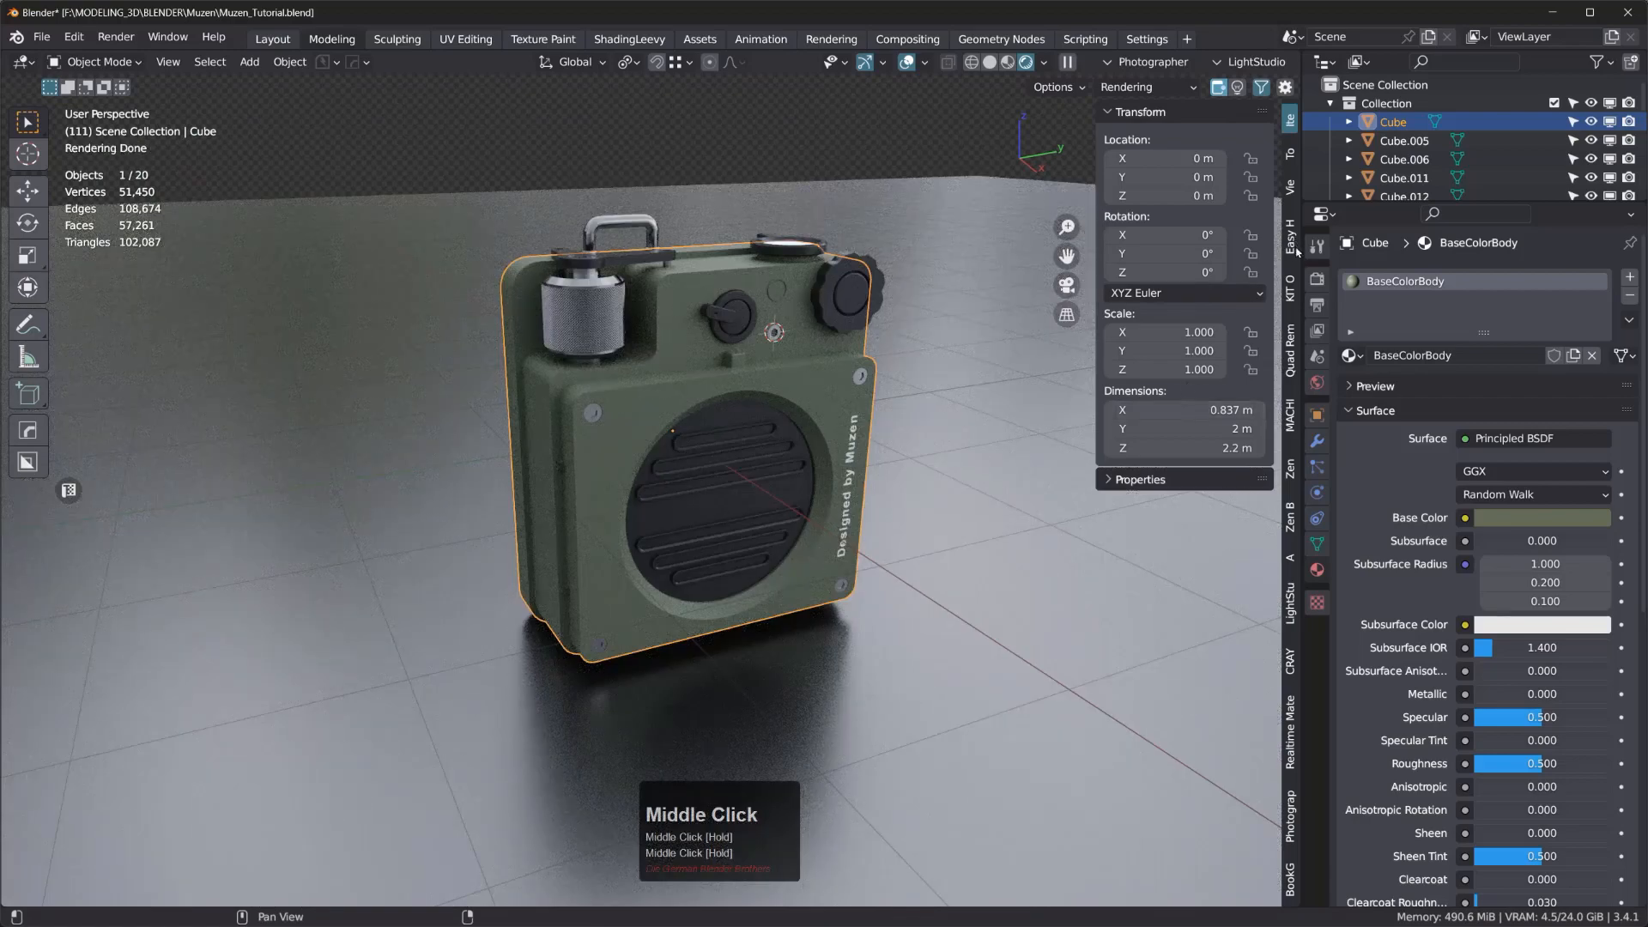
# - Remove the EasyHDR world from the scene, create a new default world, and keep the speaker's body selected
pyautogui.click(1316, 381)
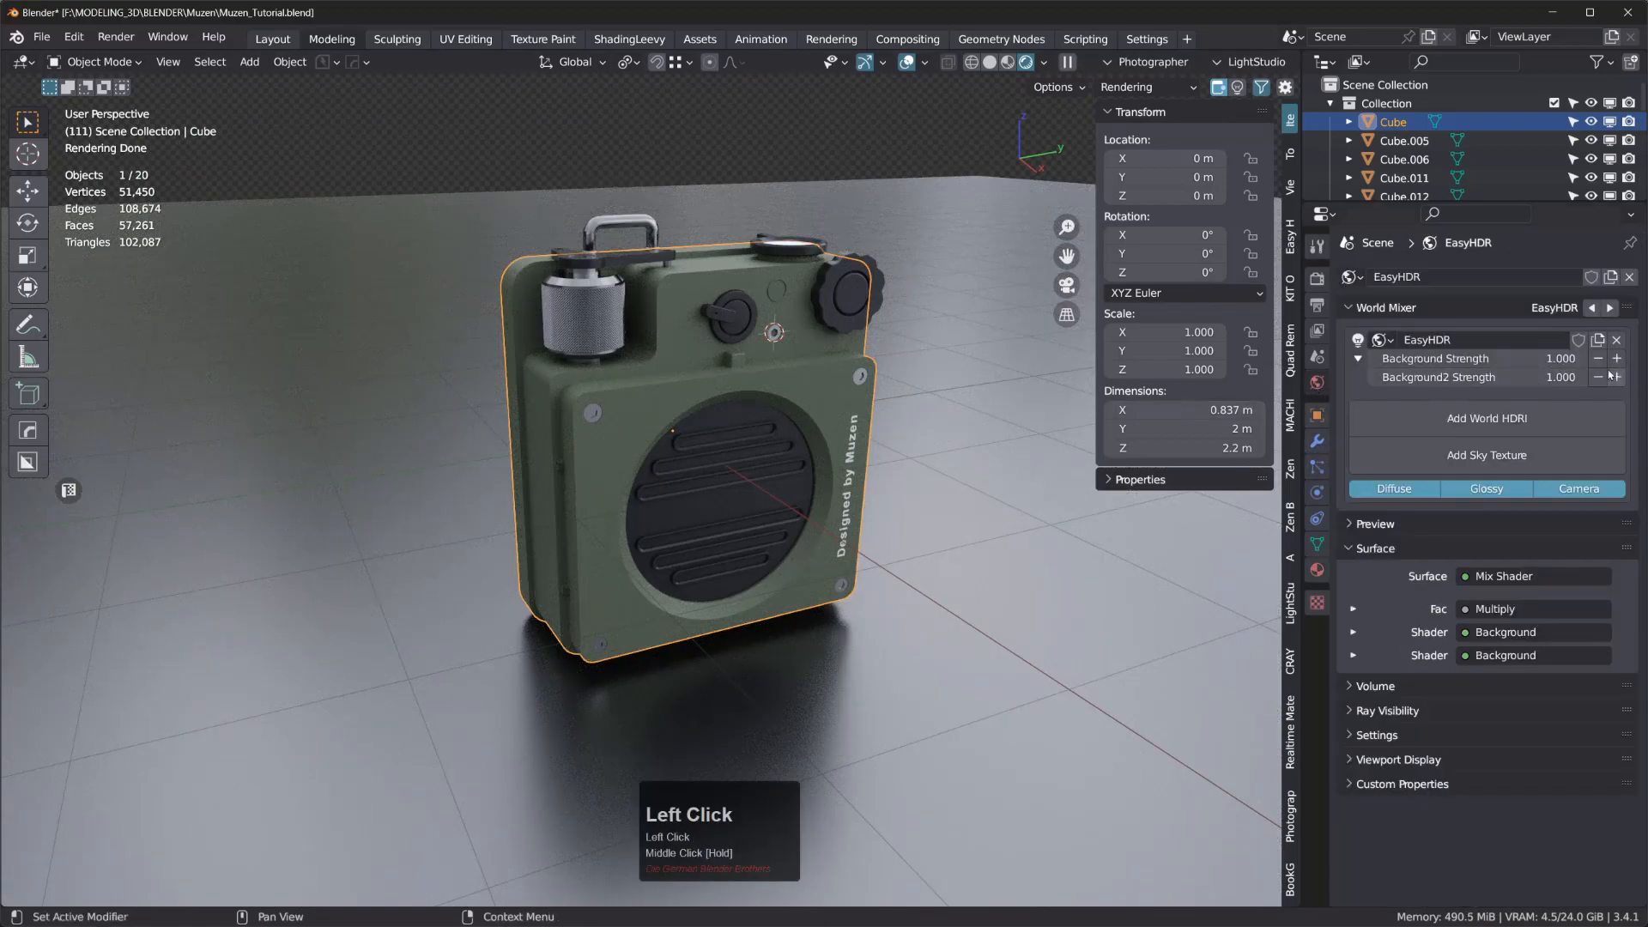
pyautogui.click(1618, 341)
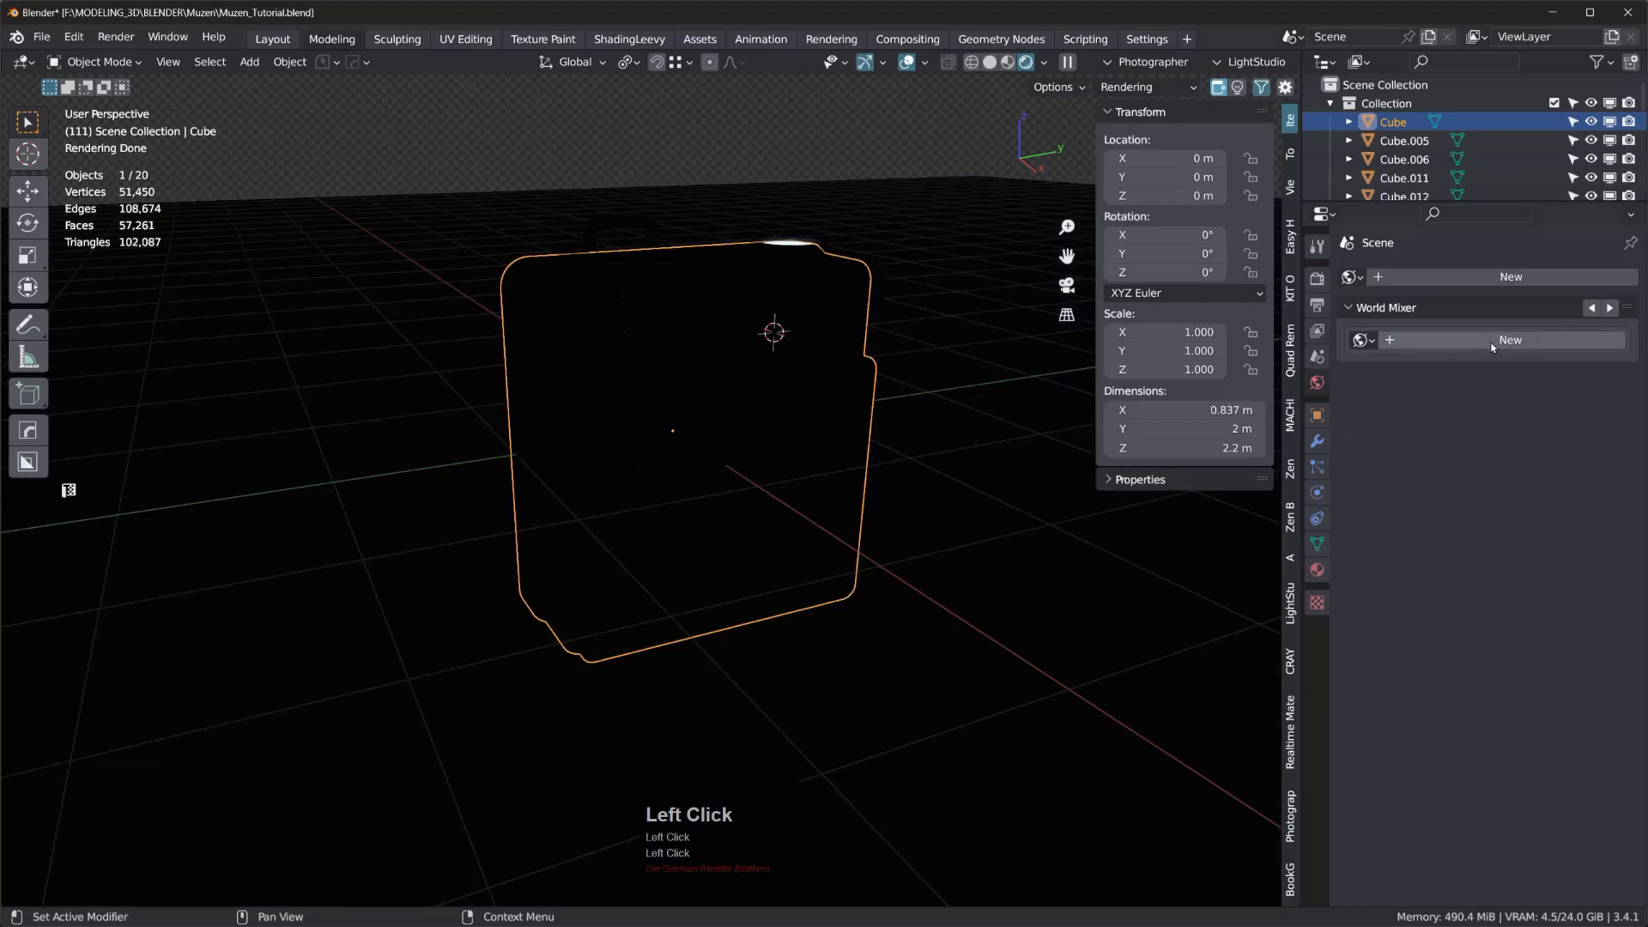
pyautogui.click(1491, 342)
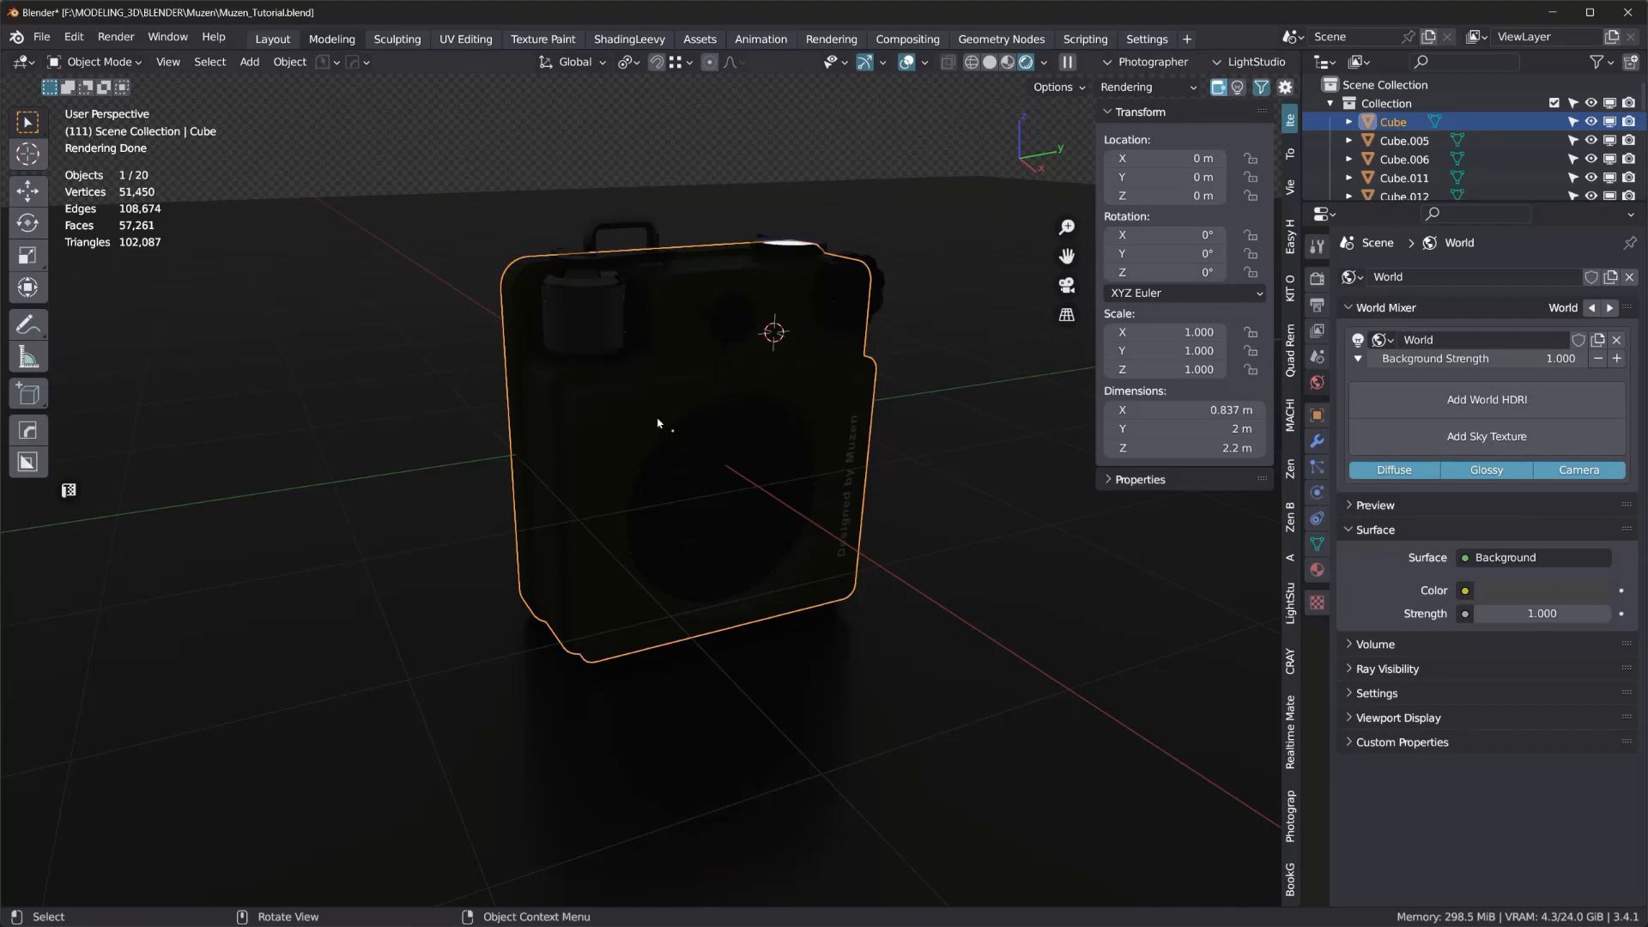
pyautogui.scroll(1, 670, 419)
pyautogui.scroll(-1, 673, 415)
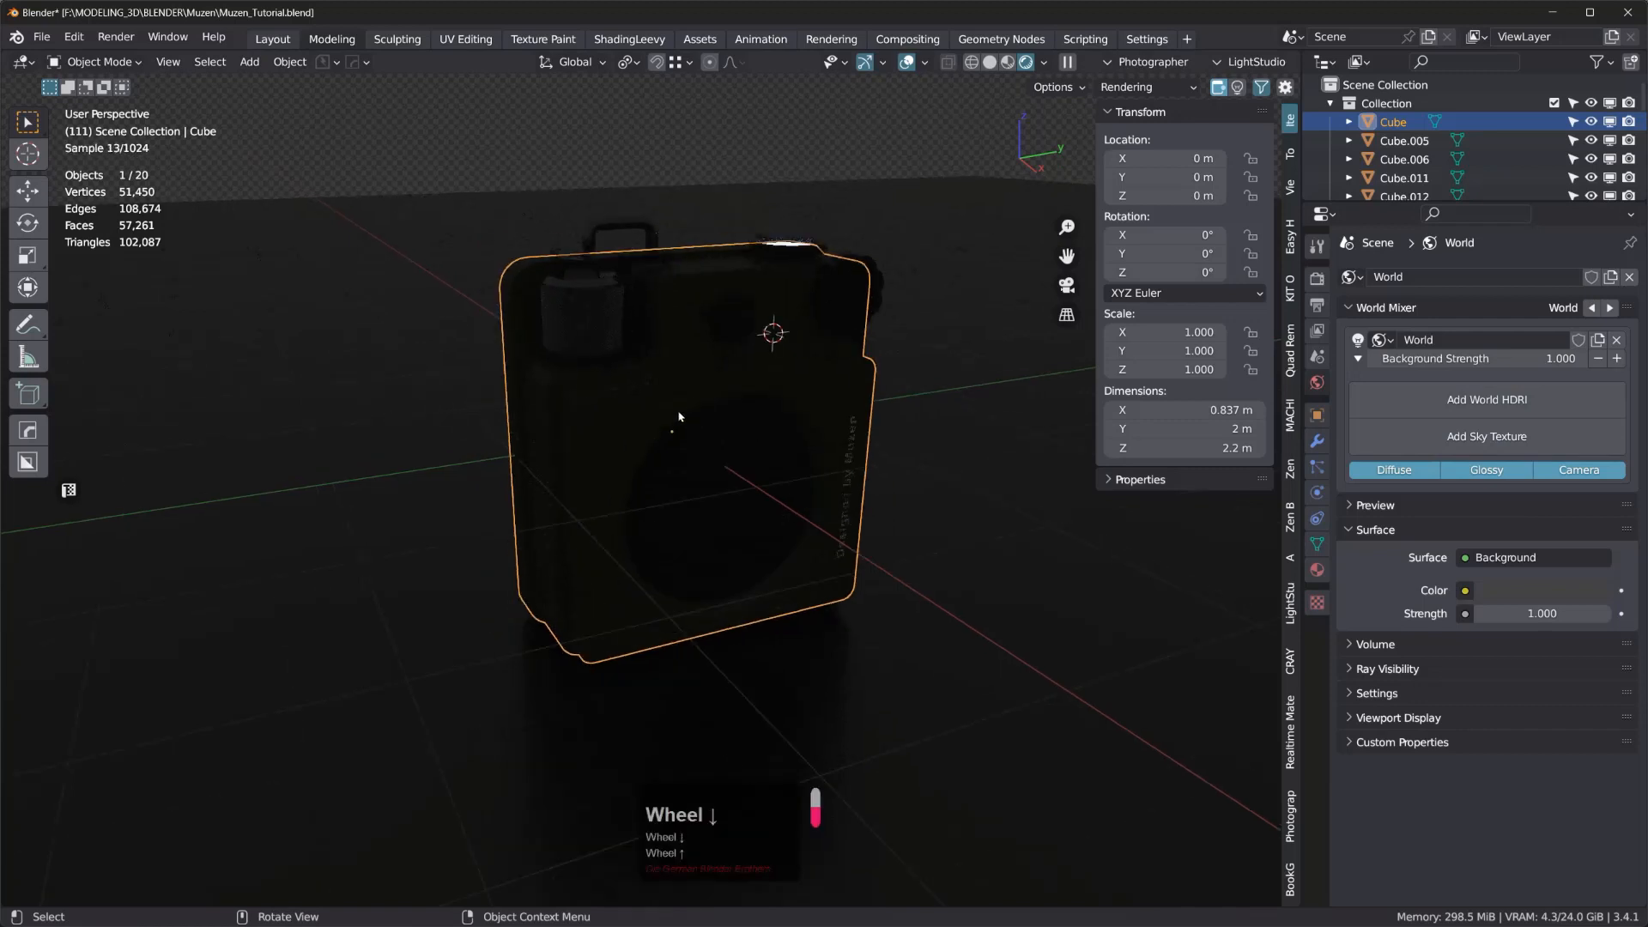
pyautogui.click(679, 365)
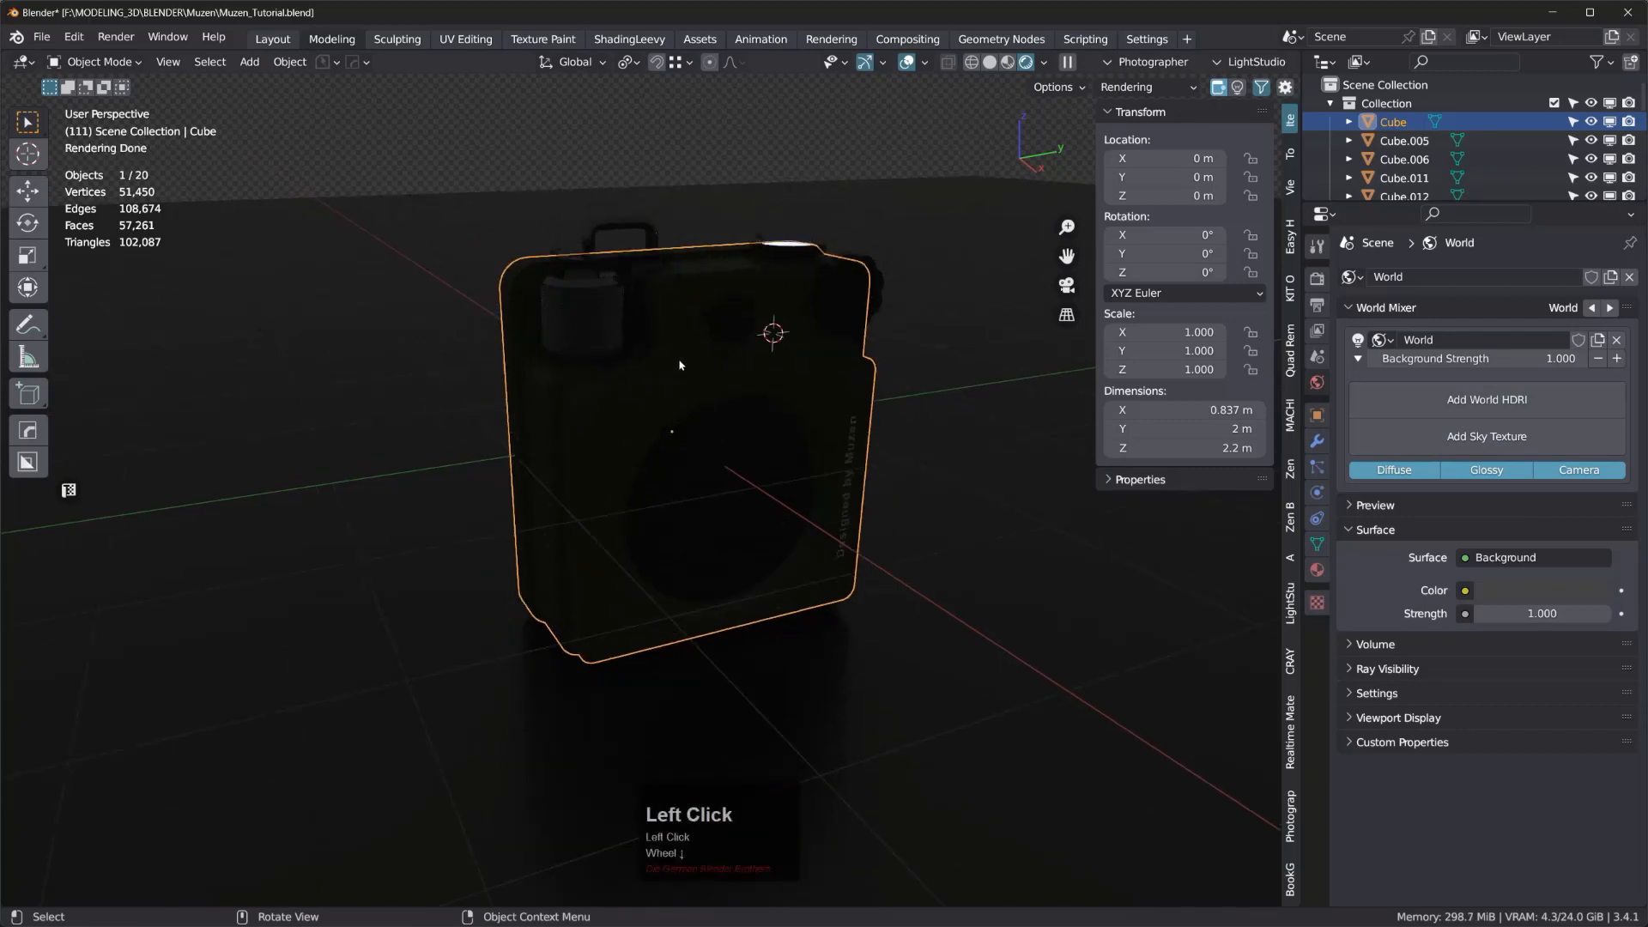
# - Search the add-ons in the preferences for "ligh", save the preferences and close them
pyautogui.click(76, 40)
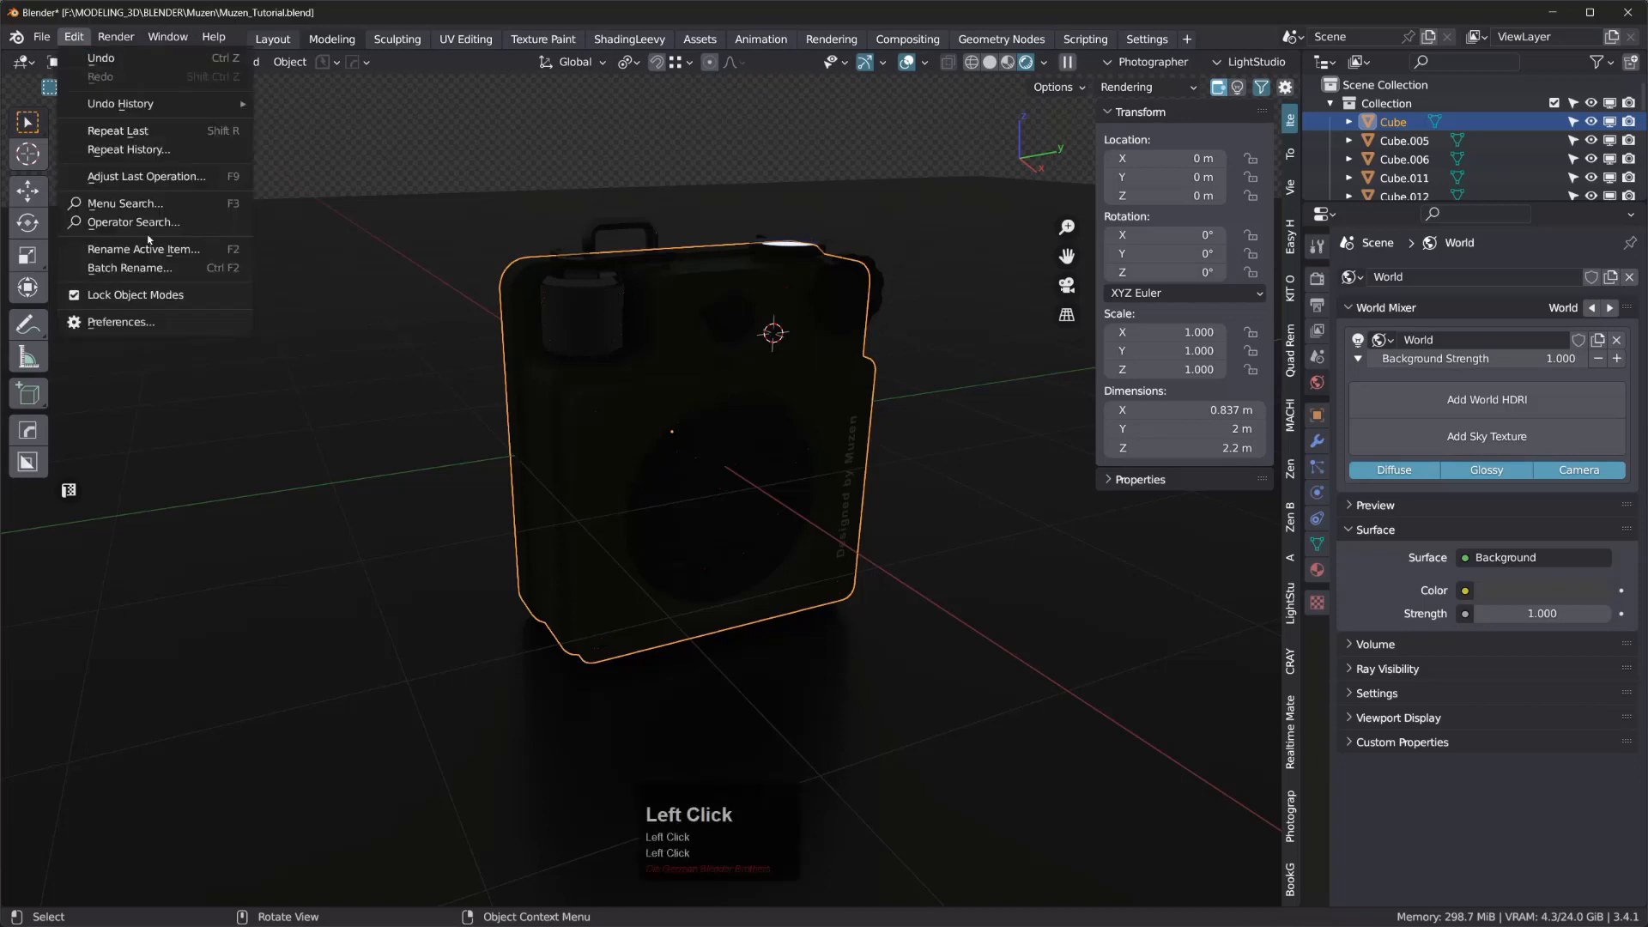
pyautogui.click(128, 324)
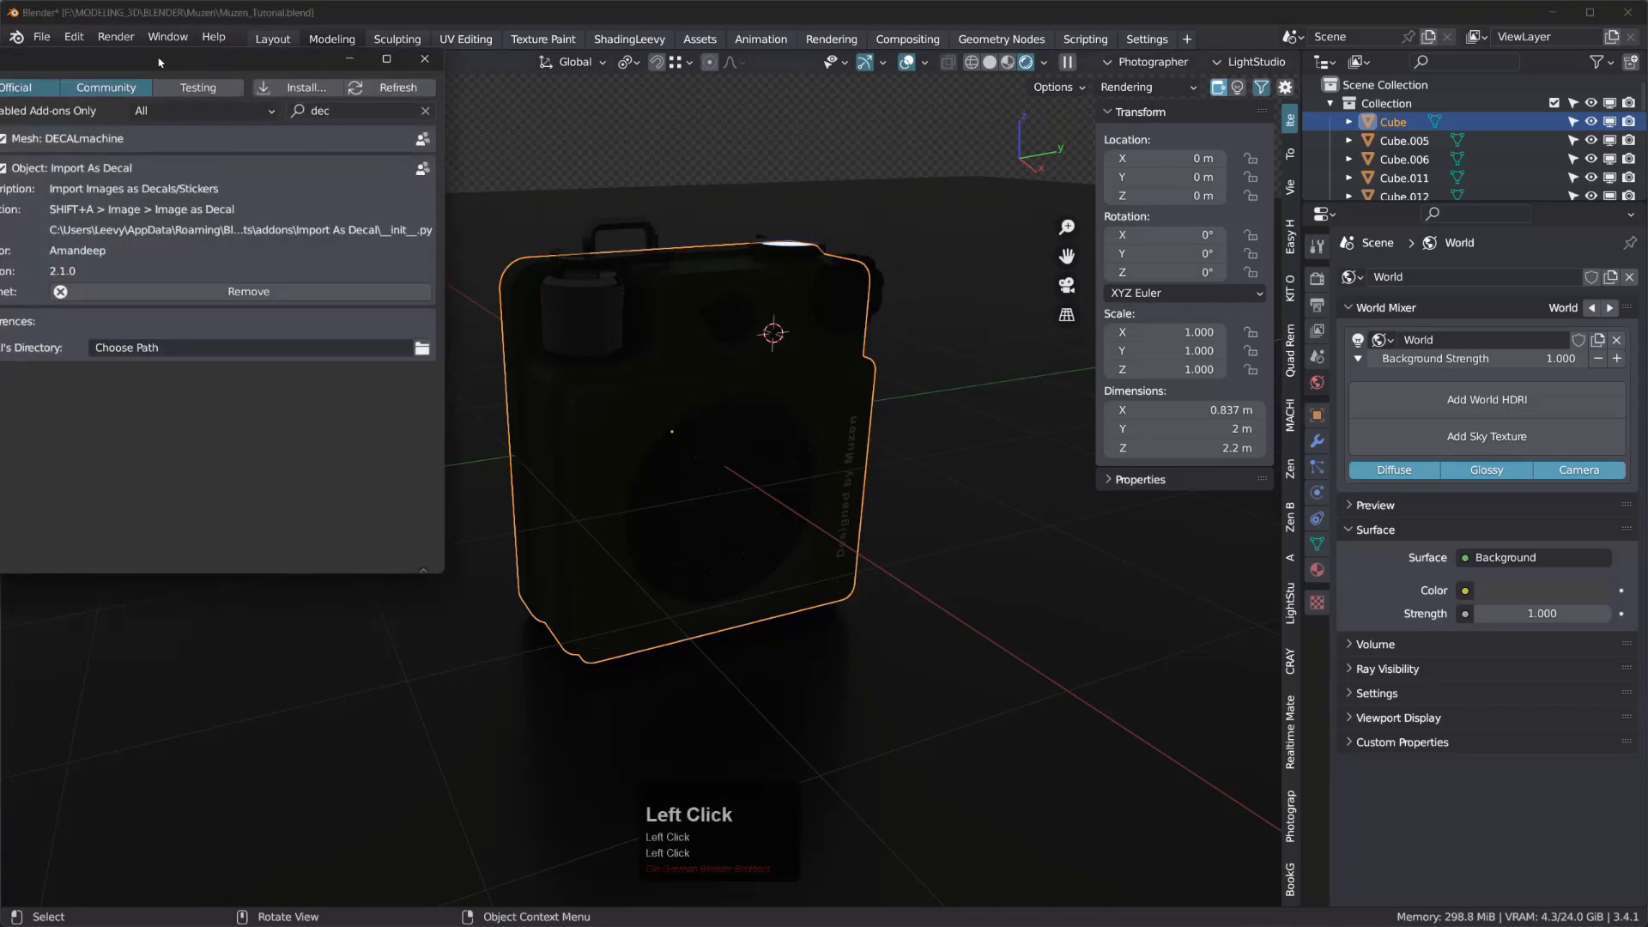
pyautogui.moveTo(181, 58); pyautogui.dragTo(597, 137)
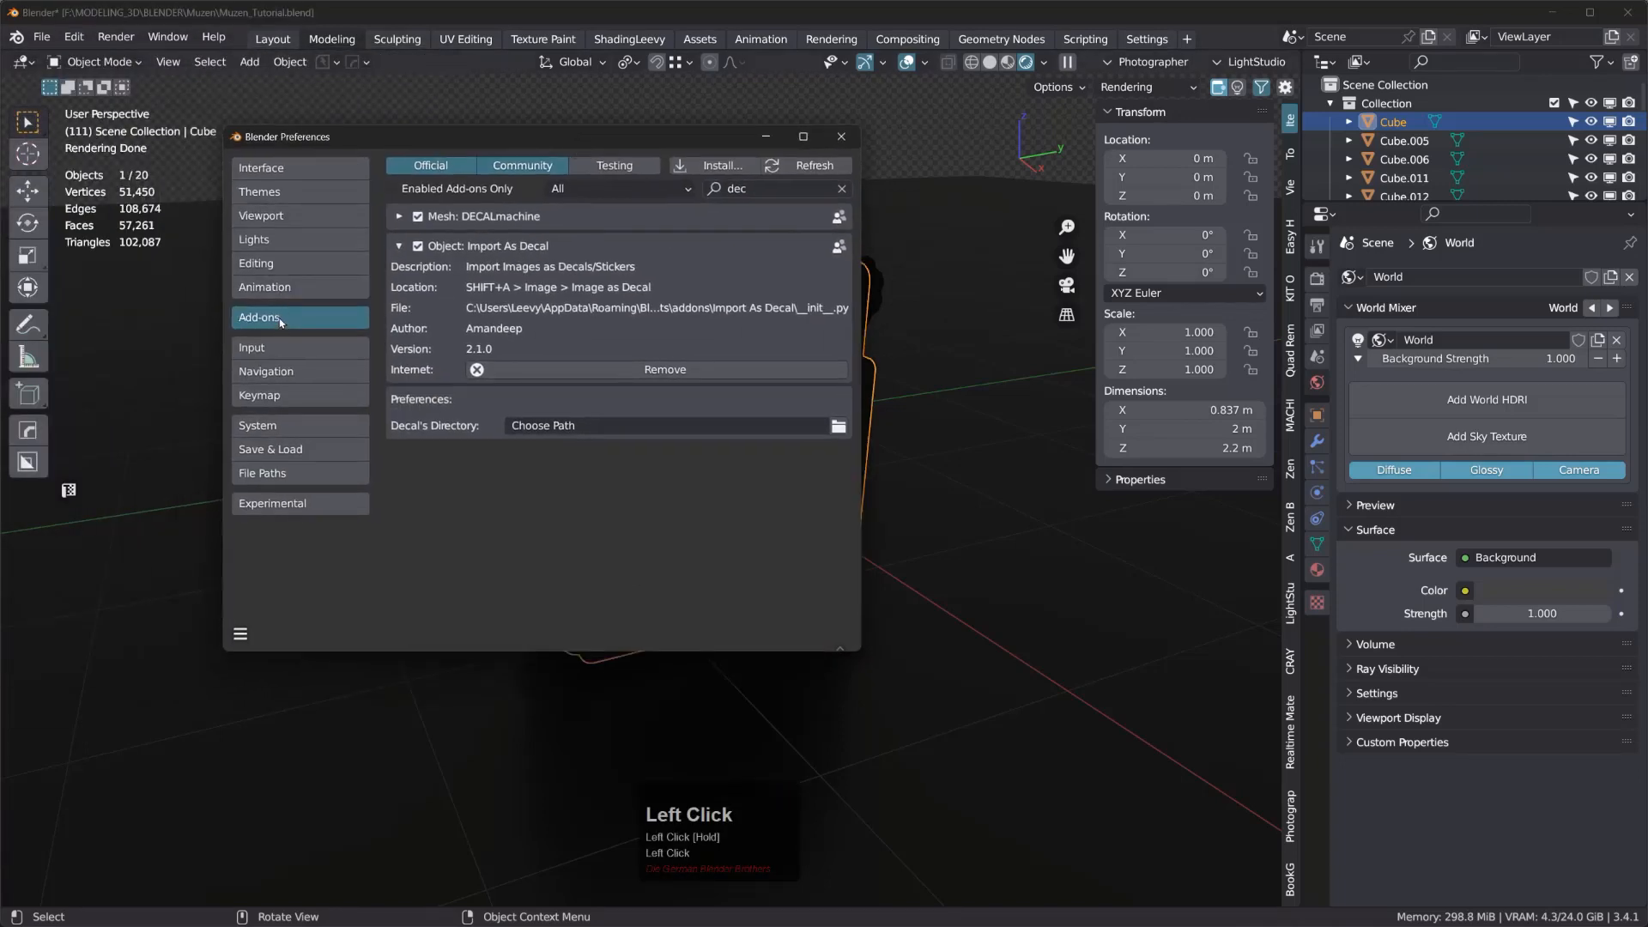
pyautogui.click(748, 183)
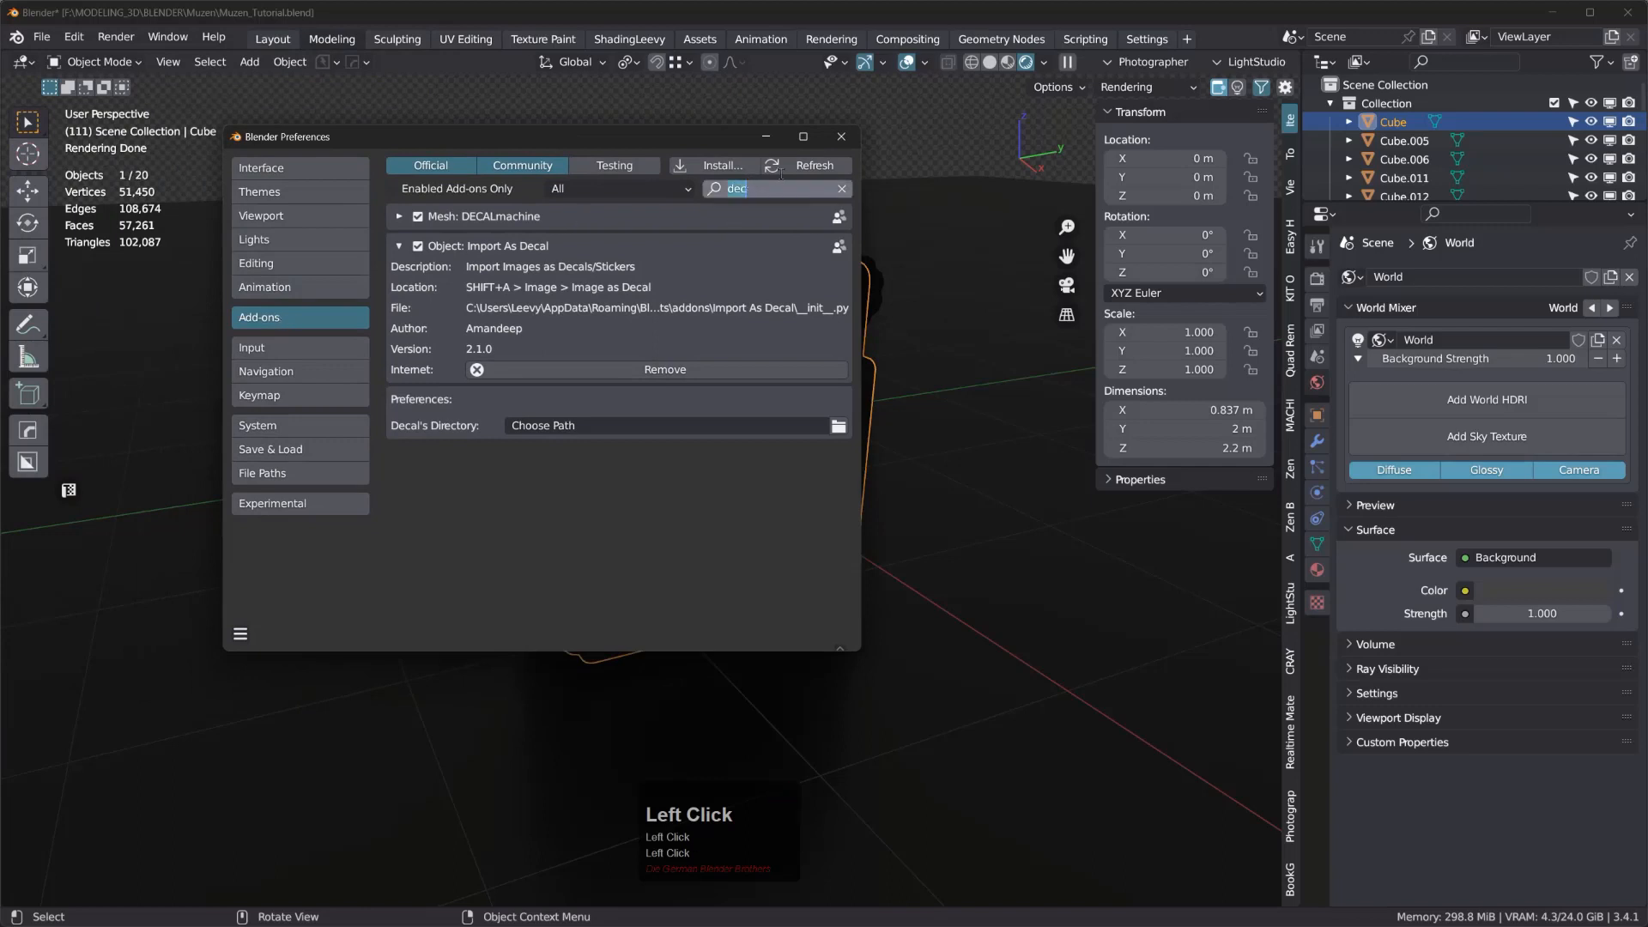
pyautogui.write('ligh')
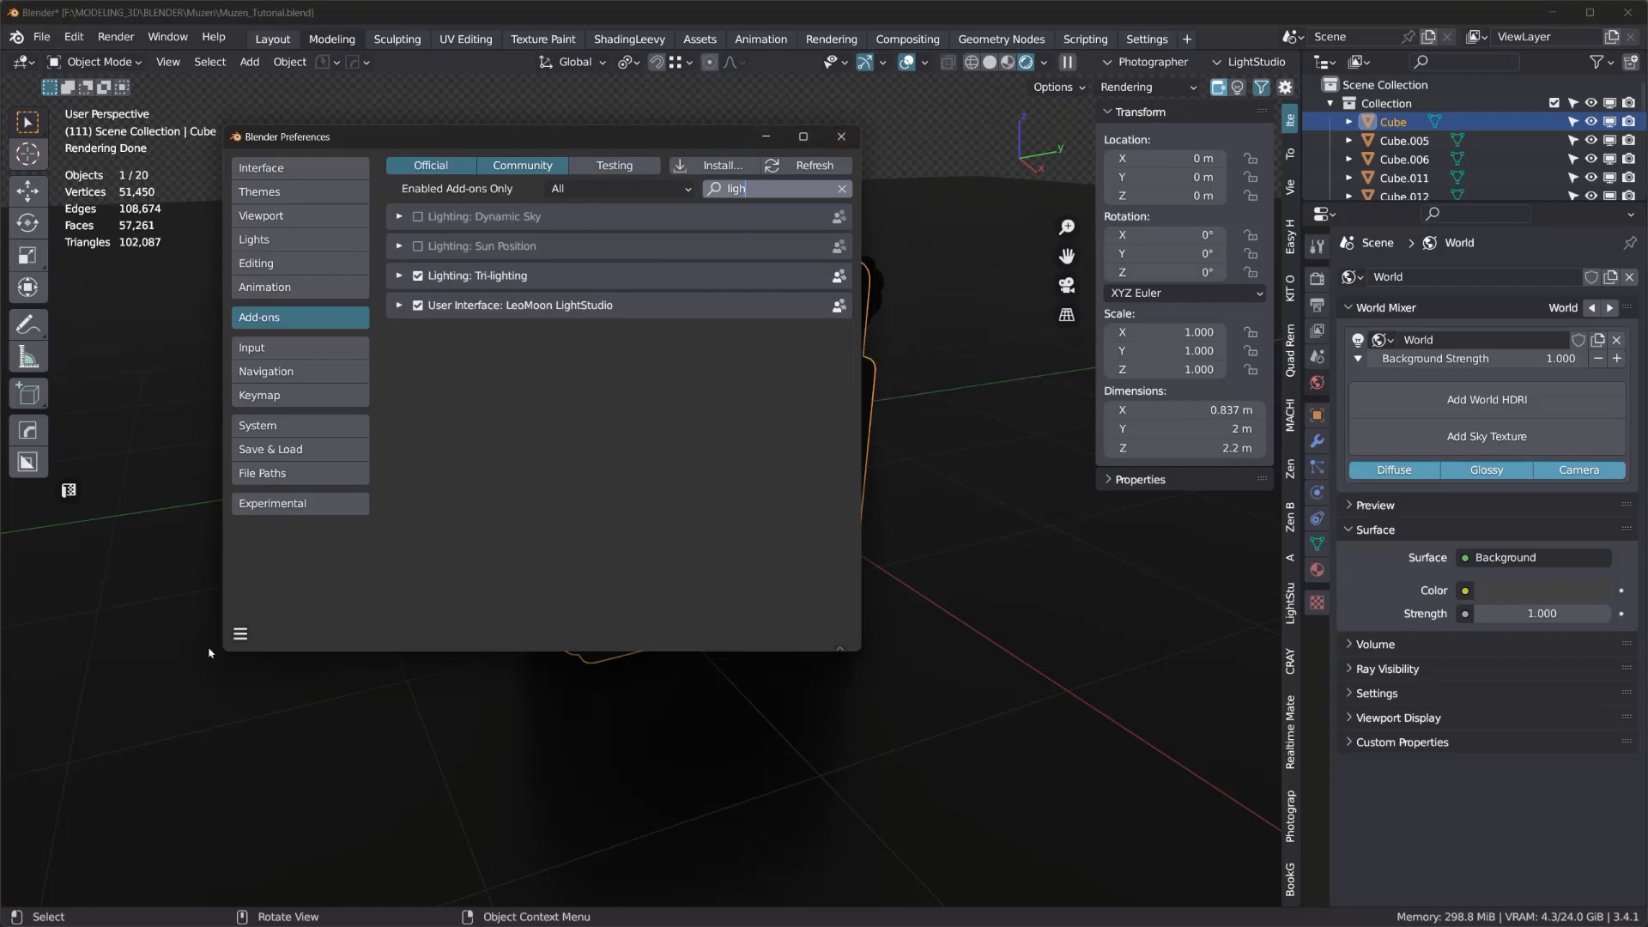
pyautogui.click(241, 633)
pyautogui.click(240, 633)
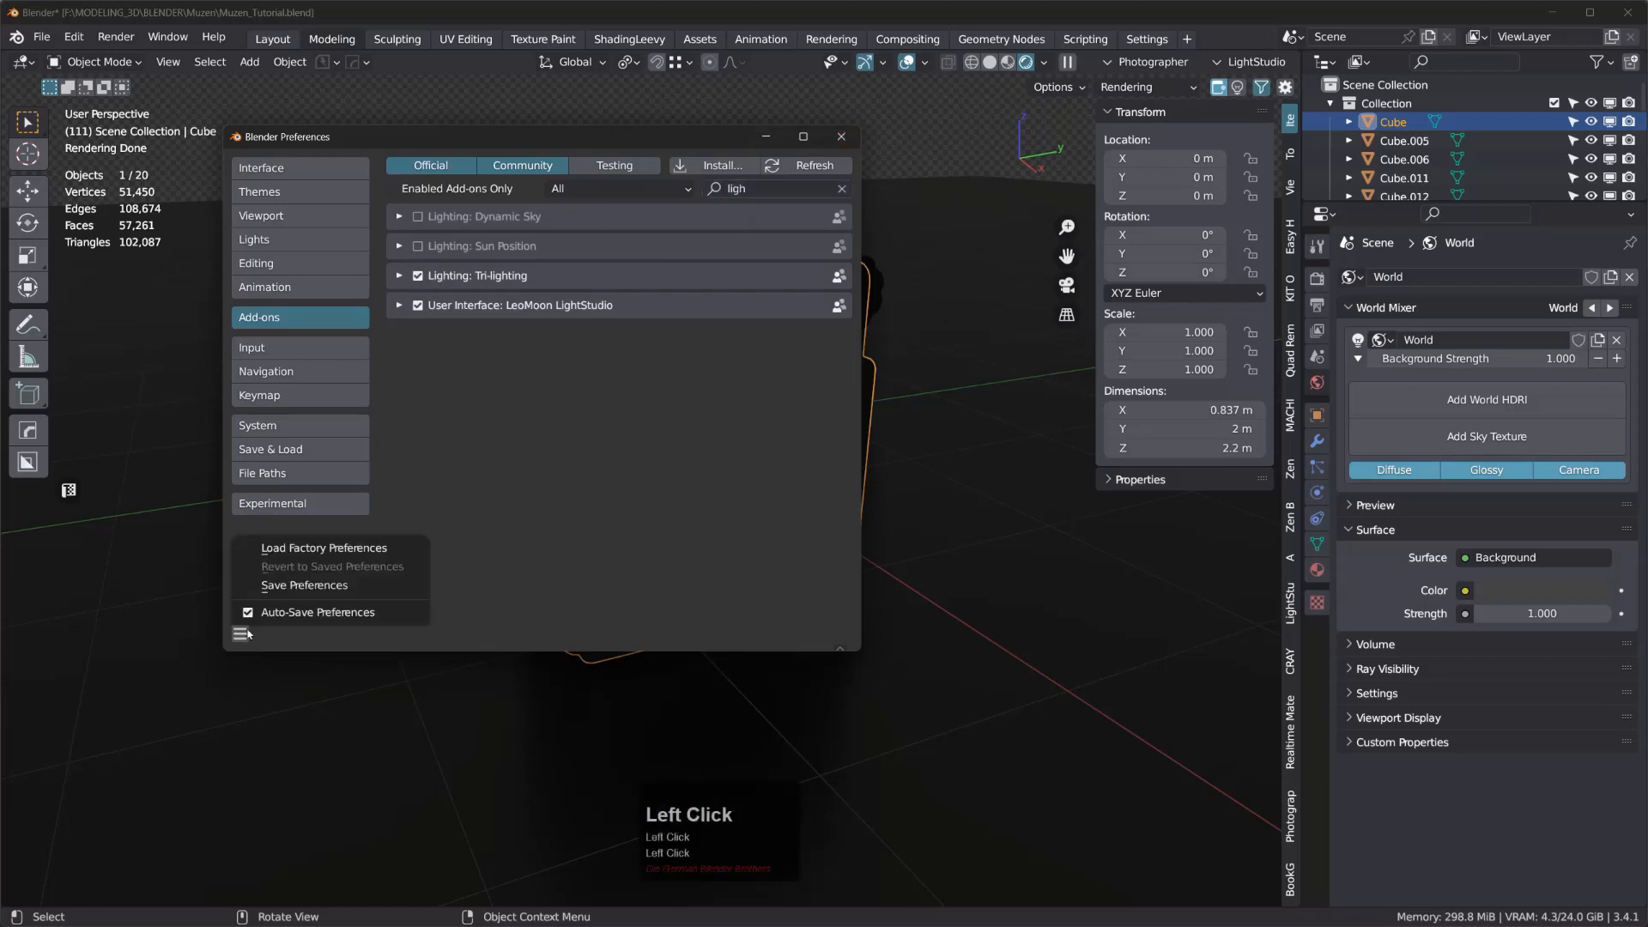
pyautogui.click(323, 591)
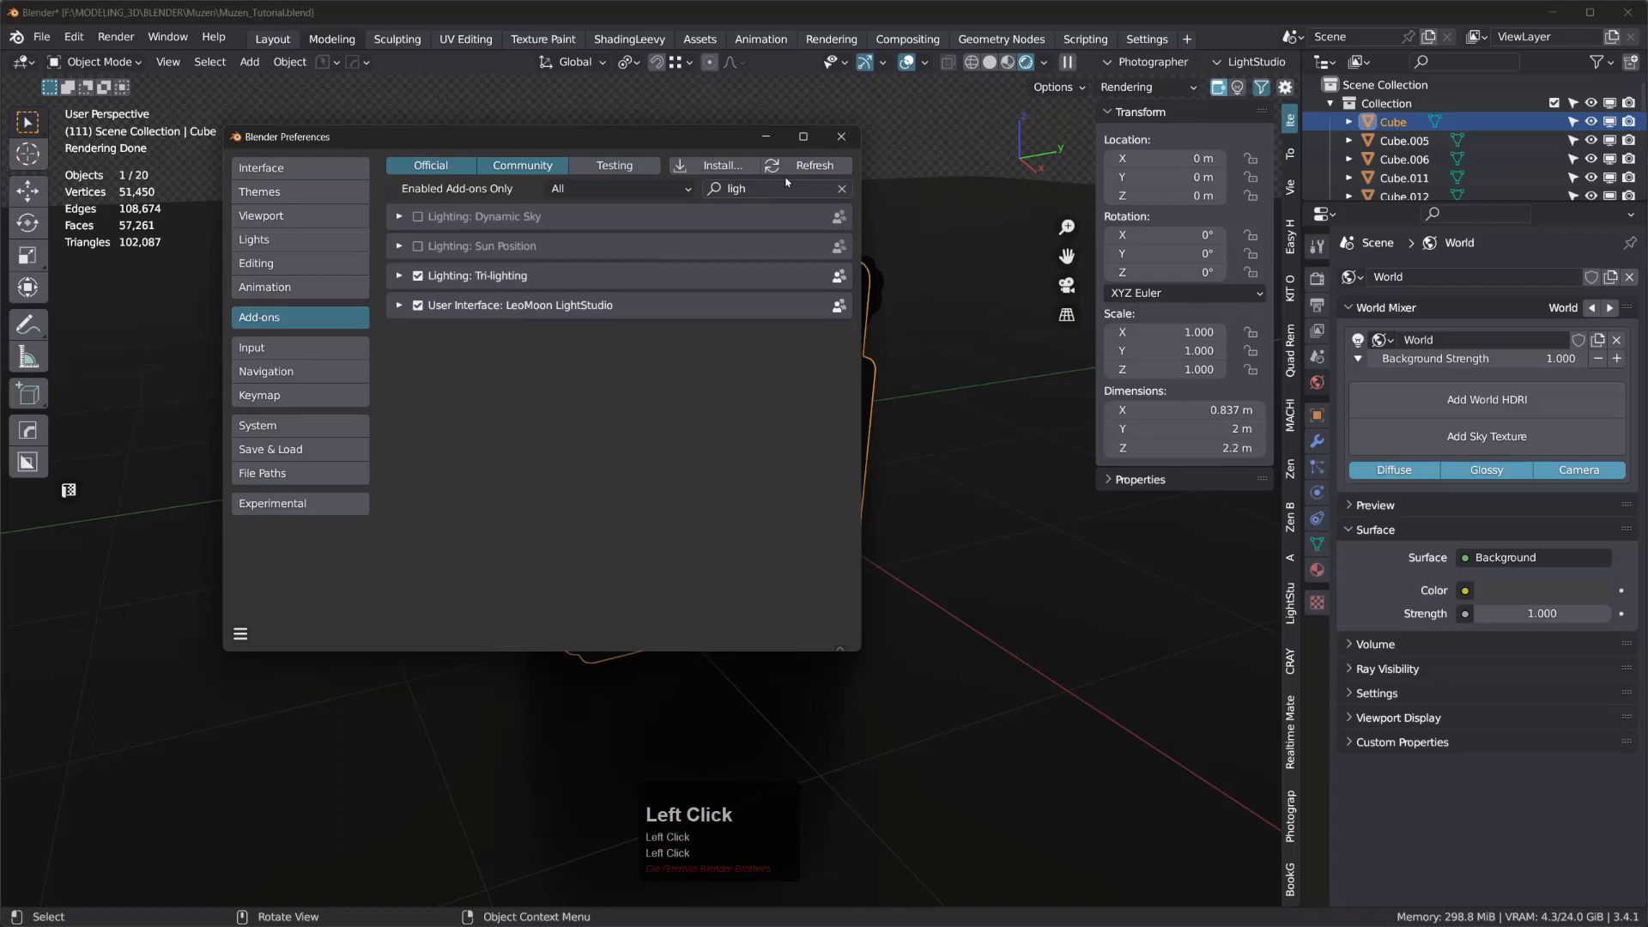
pyautogui.click(841, 136)
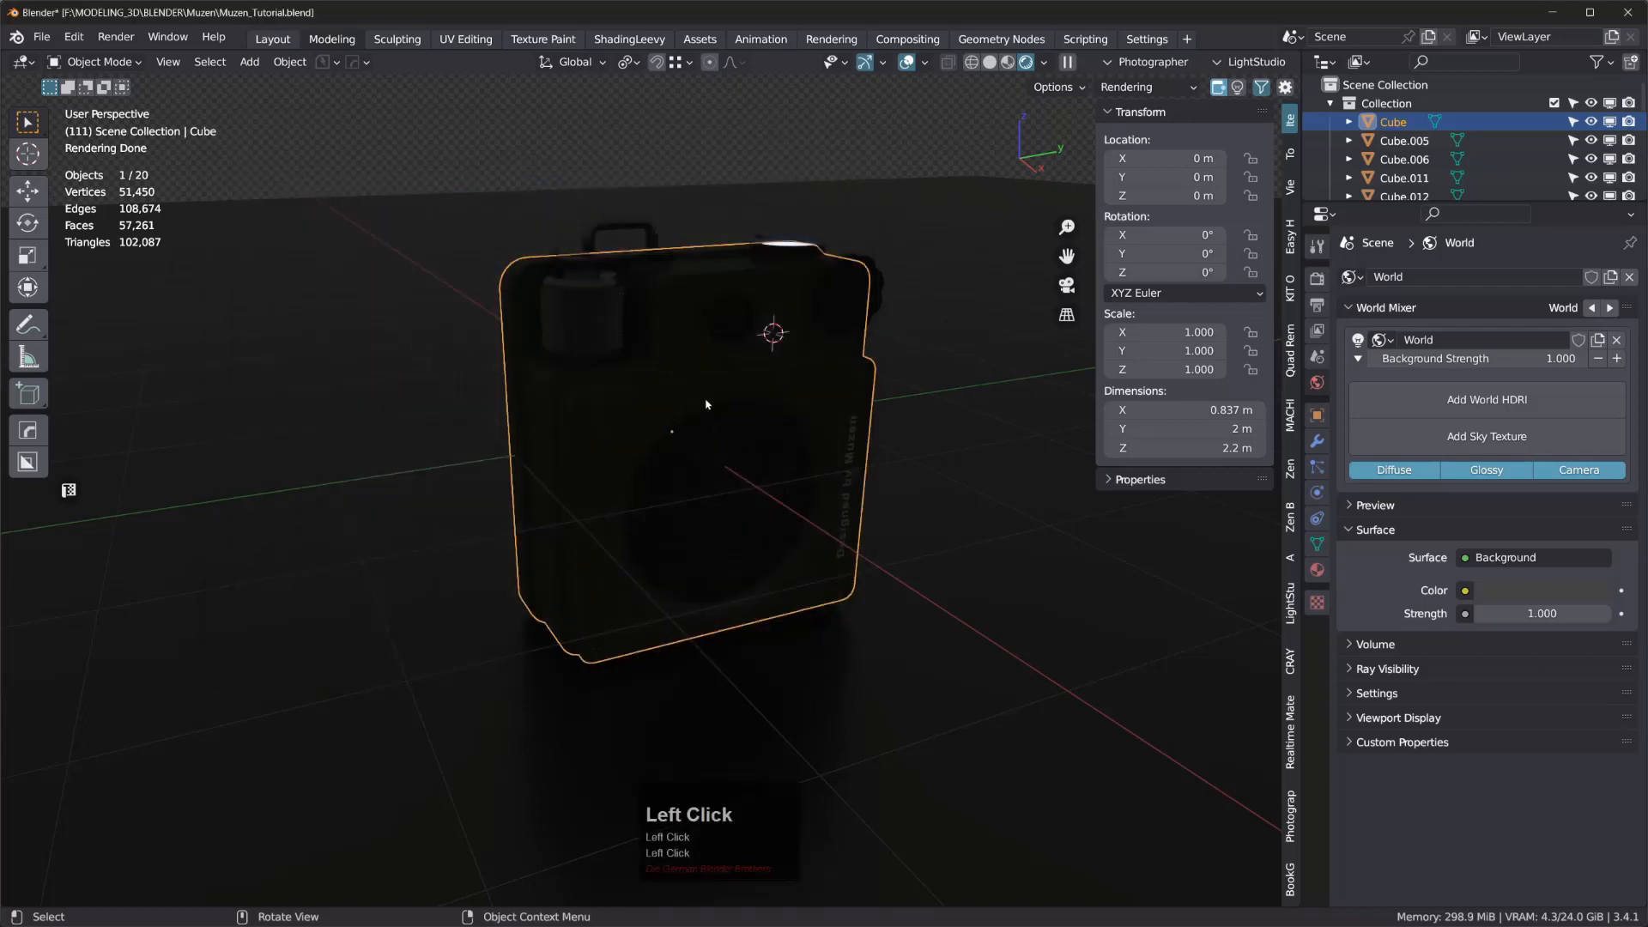
# - Add a 3 Point Lights setup for the selected speaker body, keeping the default height, distance and angles
pyautogui.press('space')
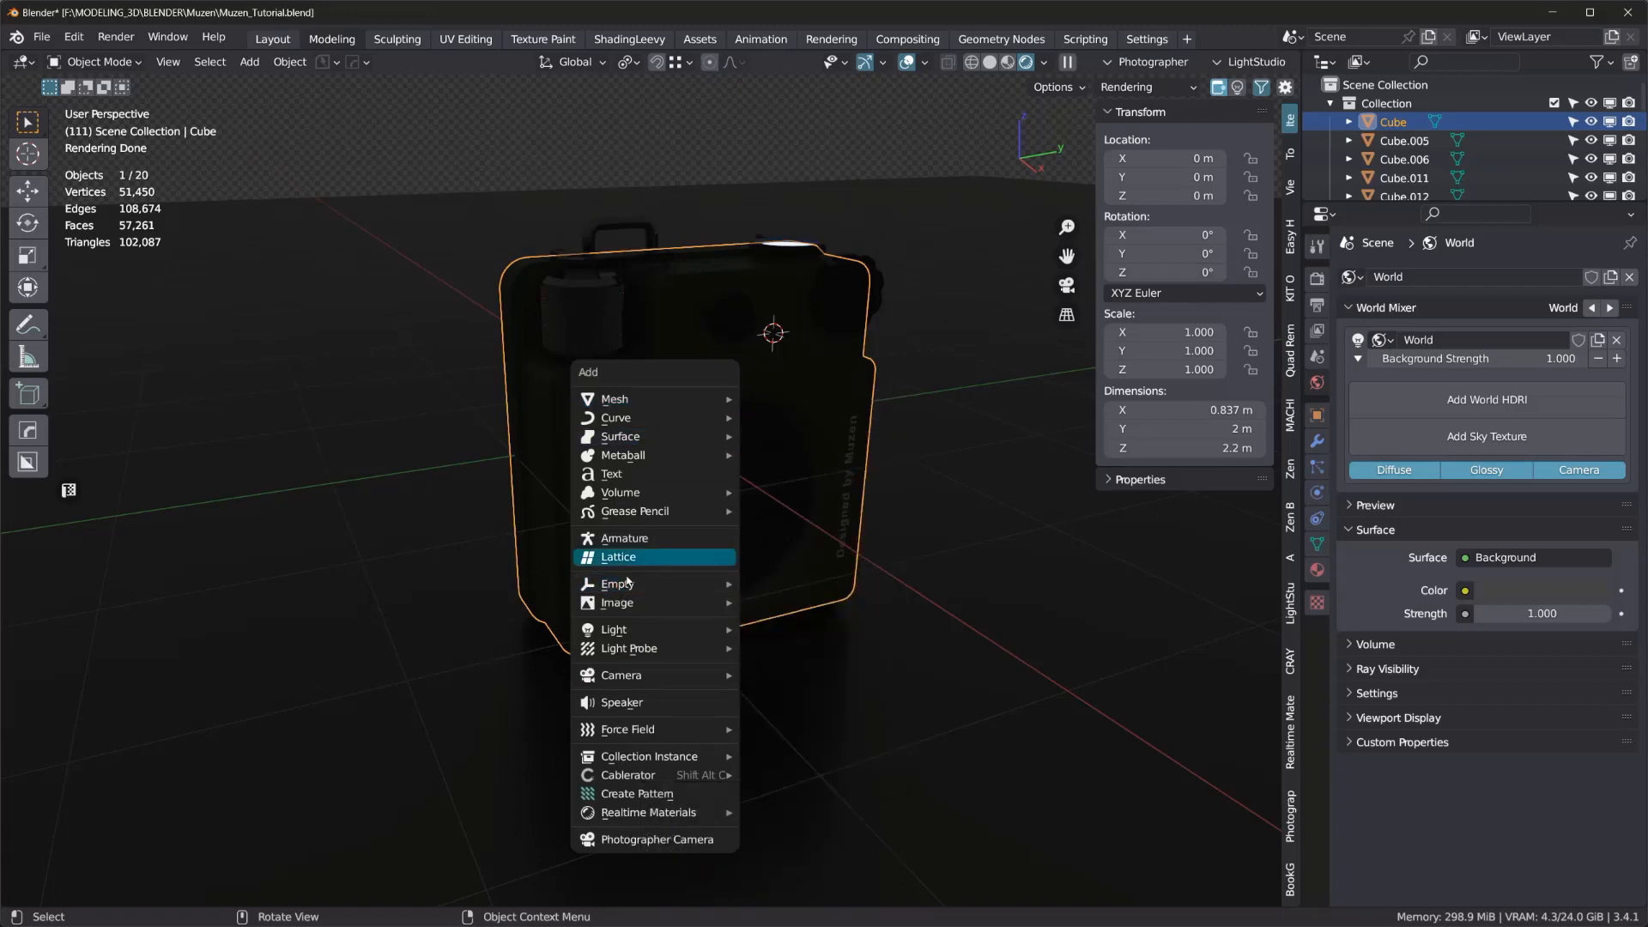
pyautogui.moveTo(638, 637)
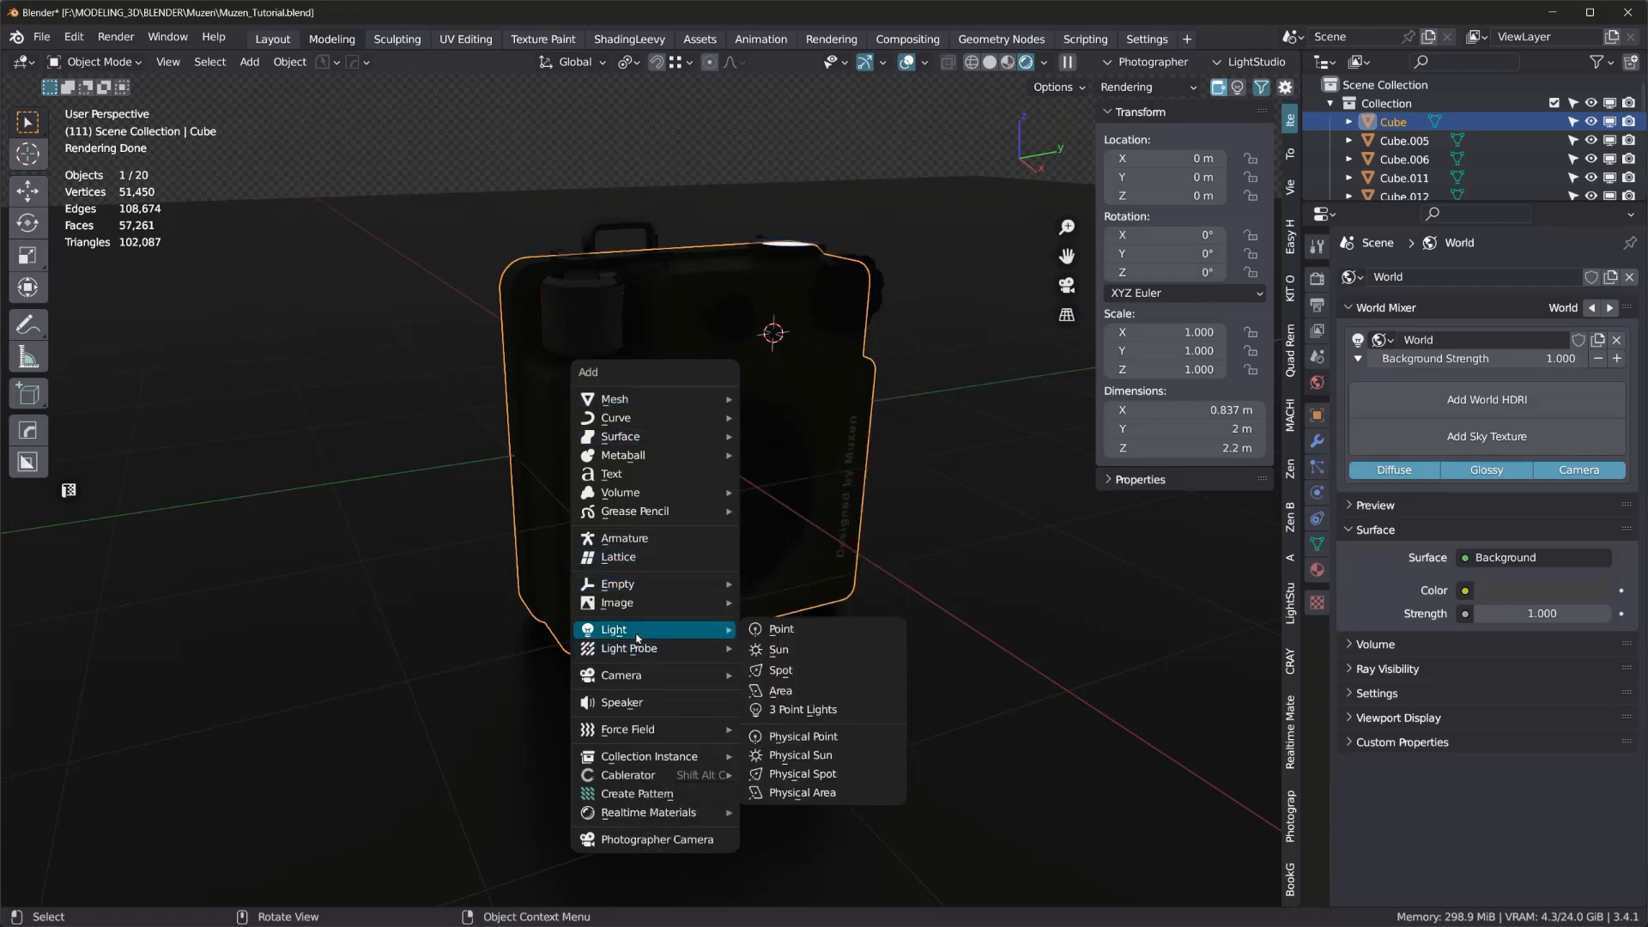
pyautogui.click(817, 711)
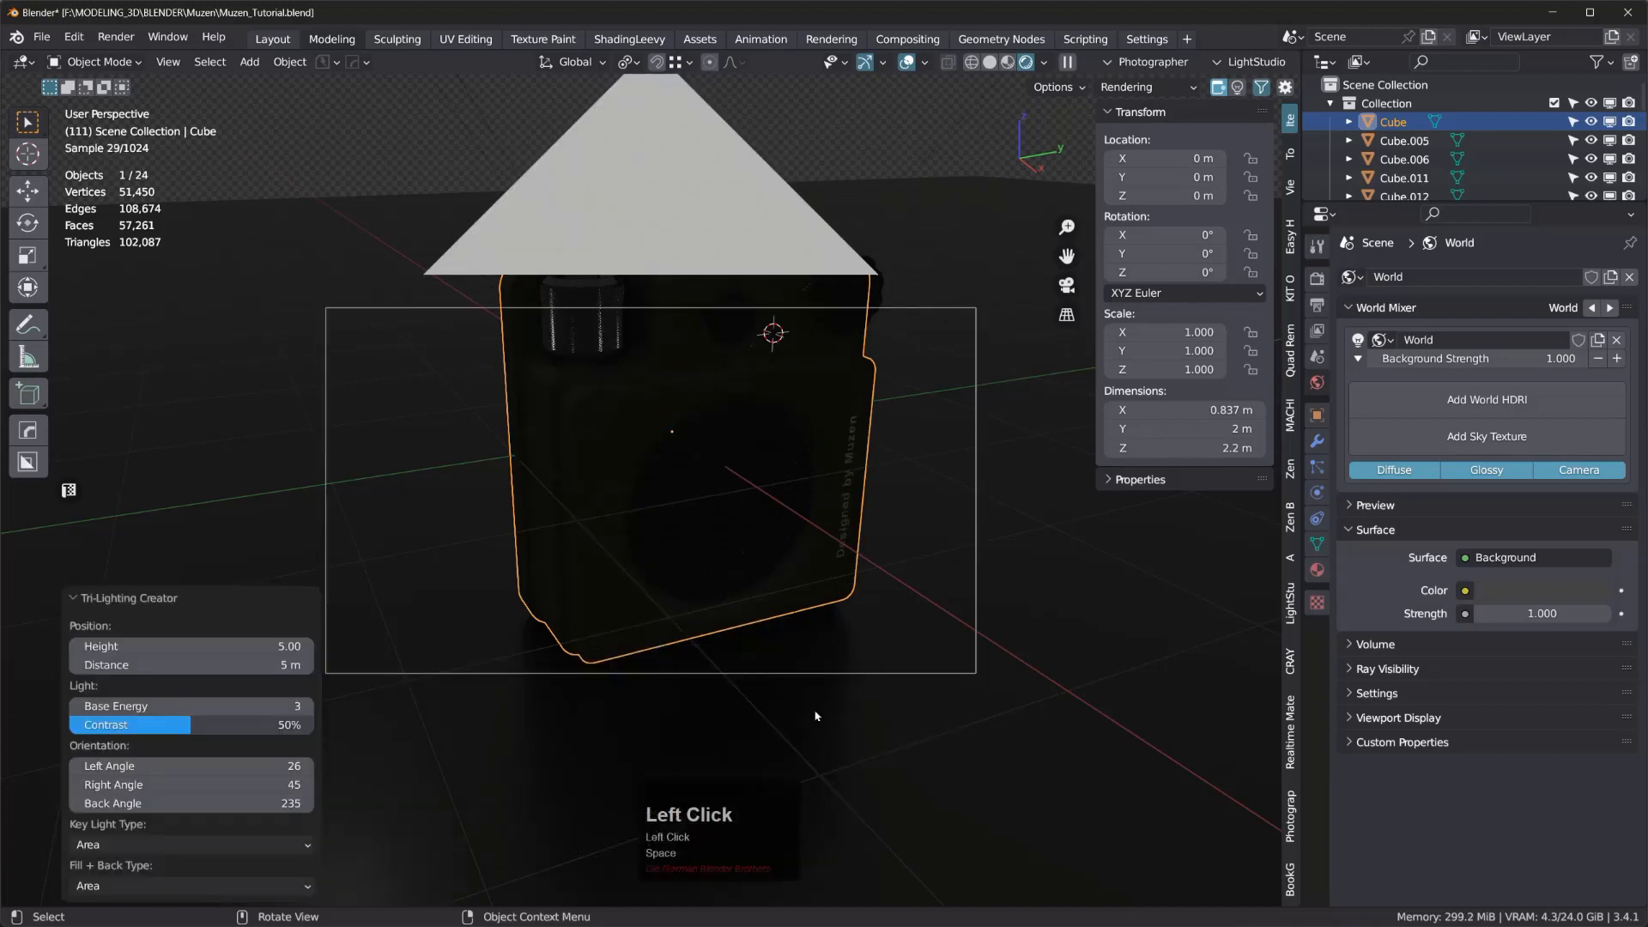
# - Select the key area light of the three-point setup and enlarge it to several times its size
pyautogui.scroll(-6, 648, 510)
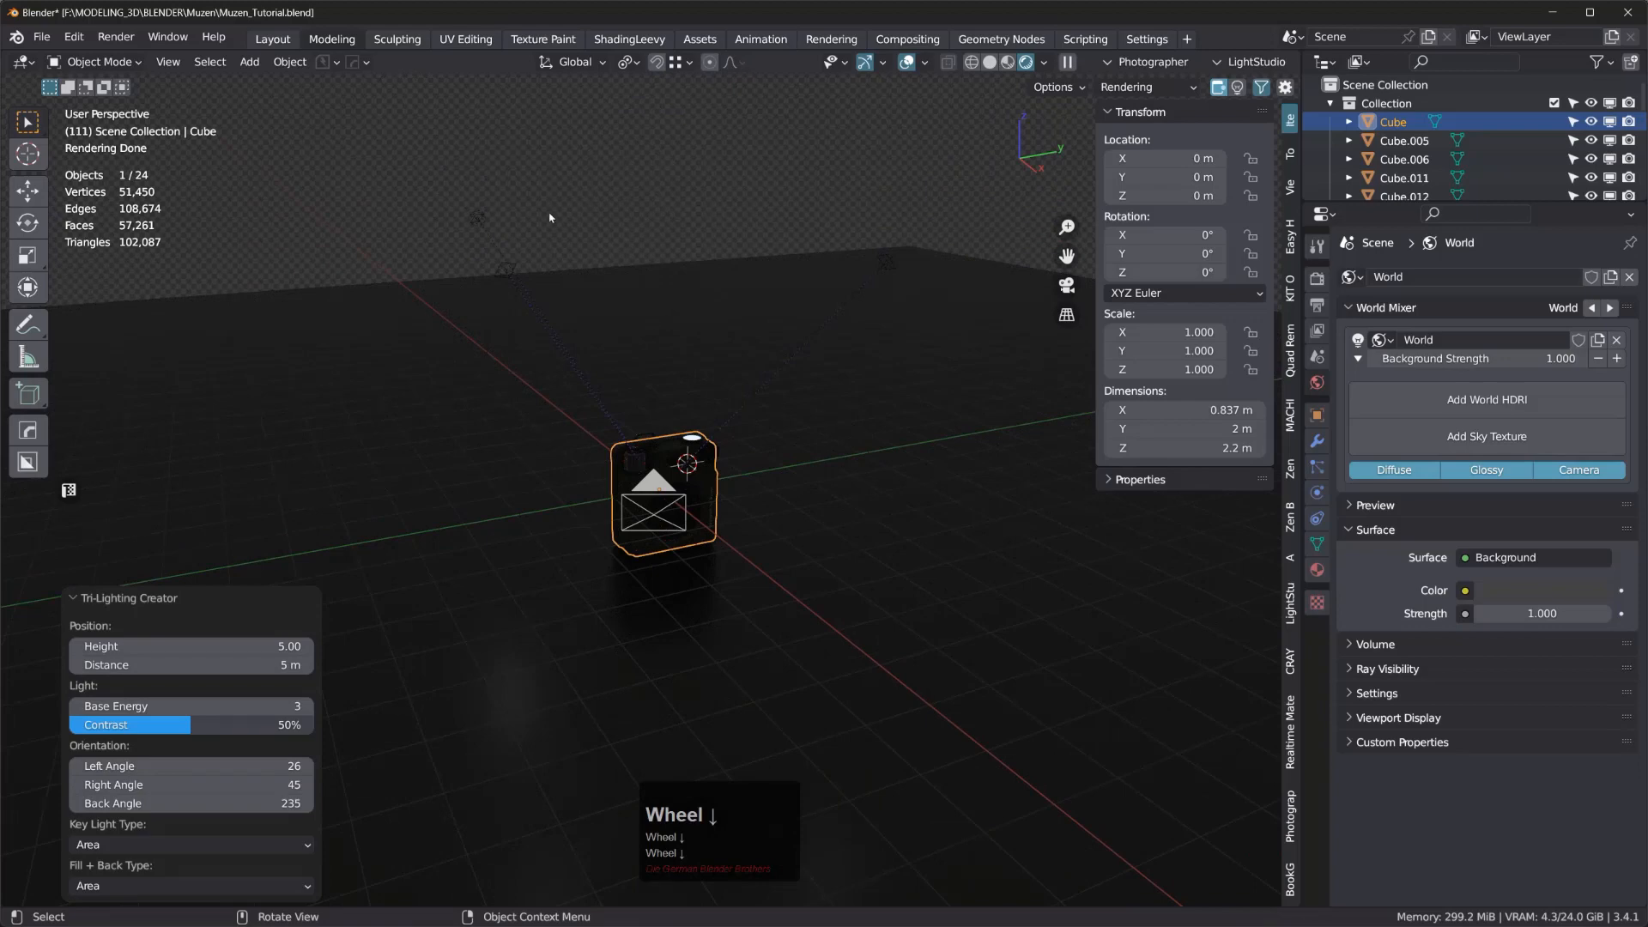
pyautogui.scroll(3, 532, 228)
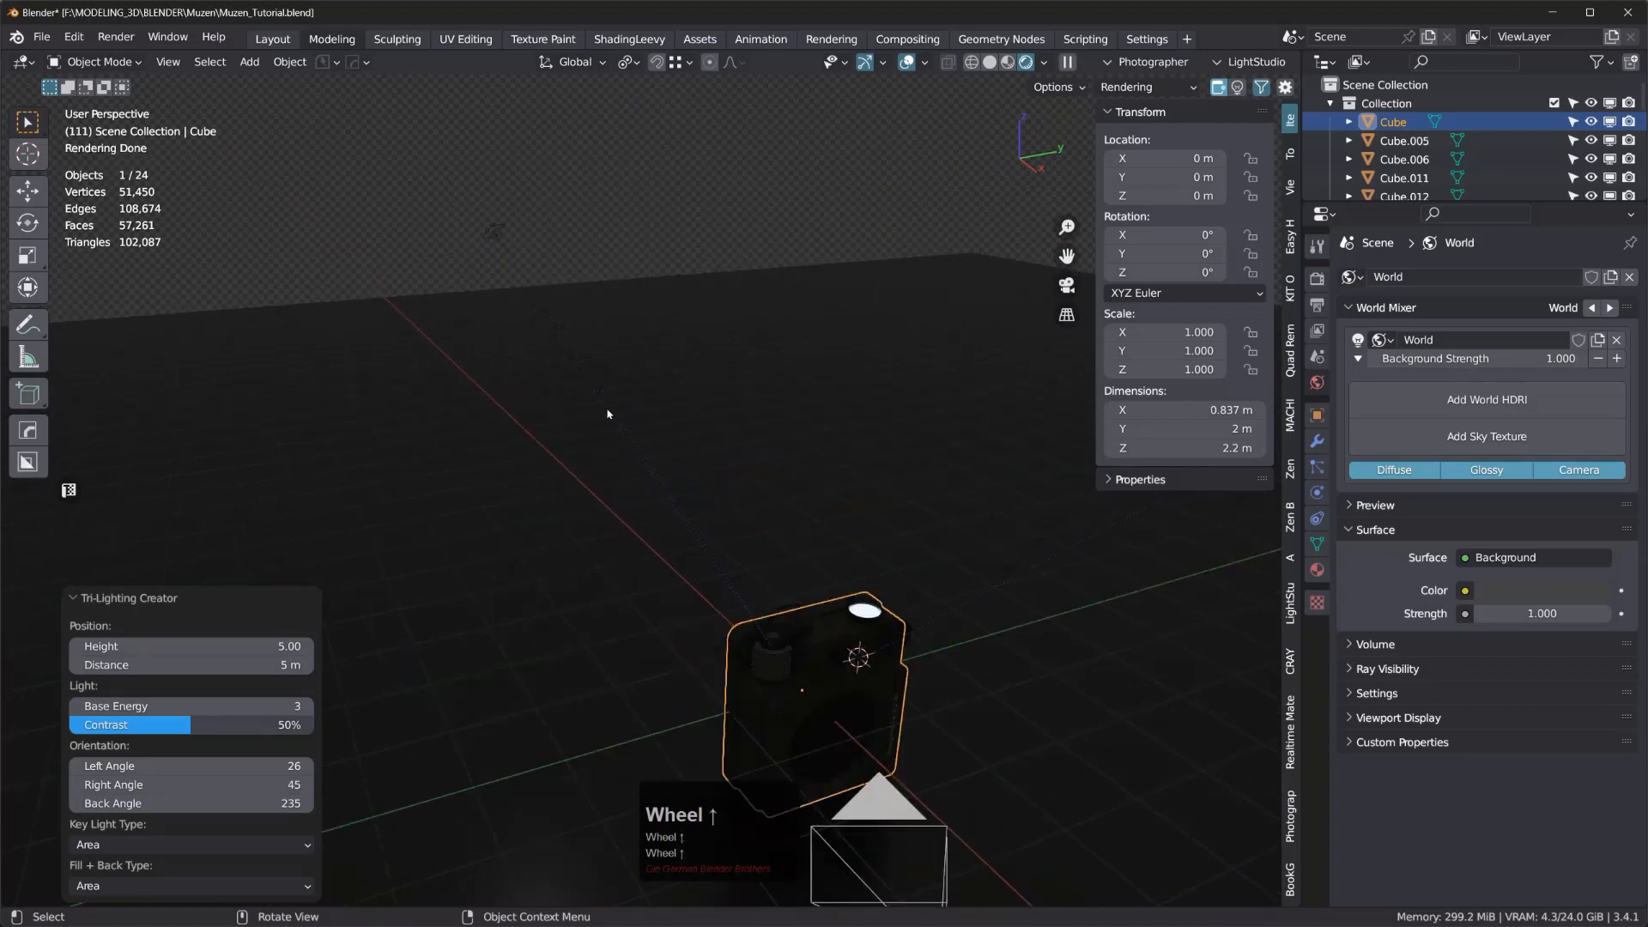
pyautogui.keyDown('shift'); pyautogui.moveTo(606, 414); pyautogui.dragTo(331, 284, button='middle'); pyautogui.keyUp('shift')
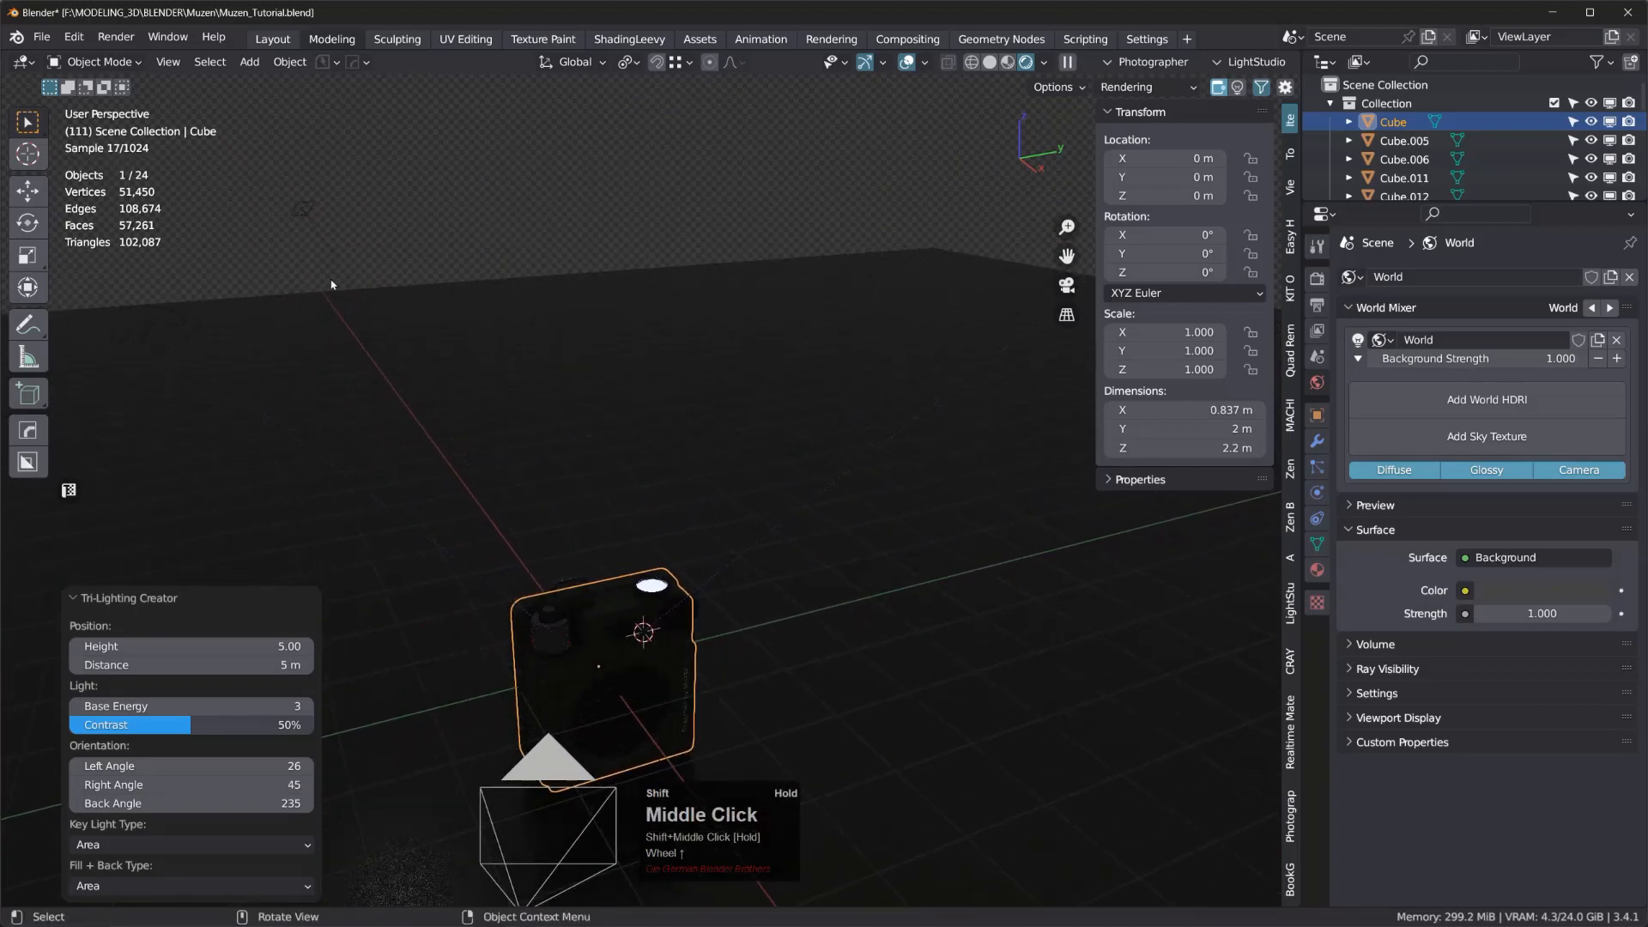
pyautogui.click(151, 334)
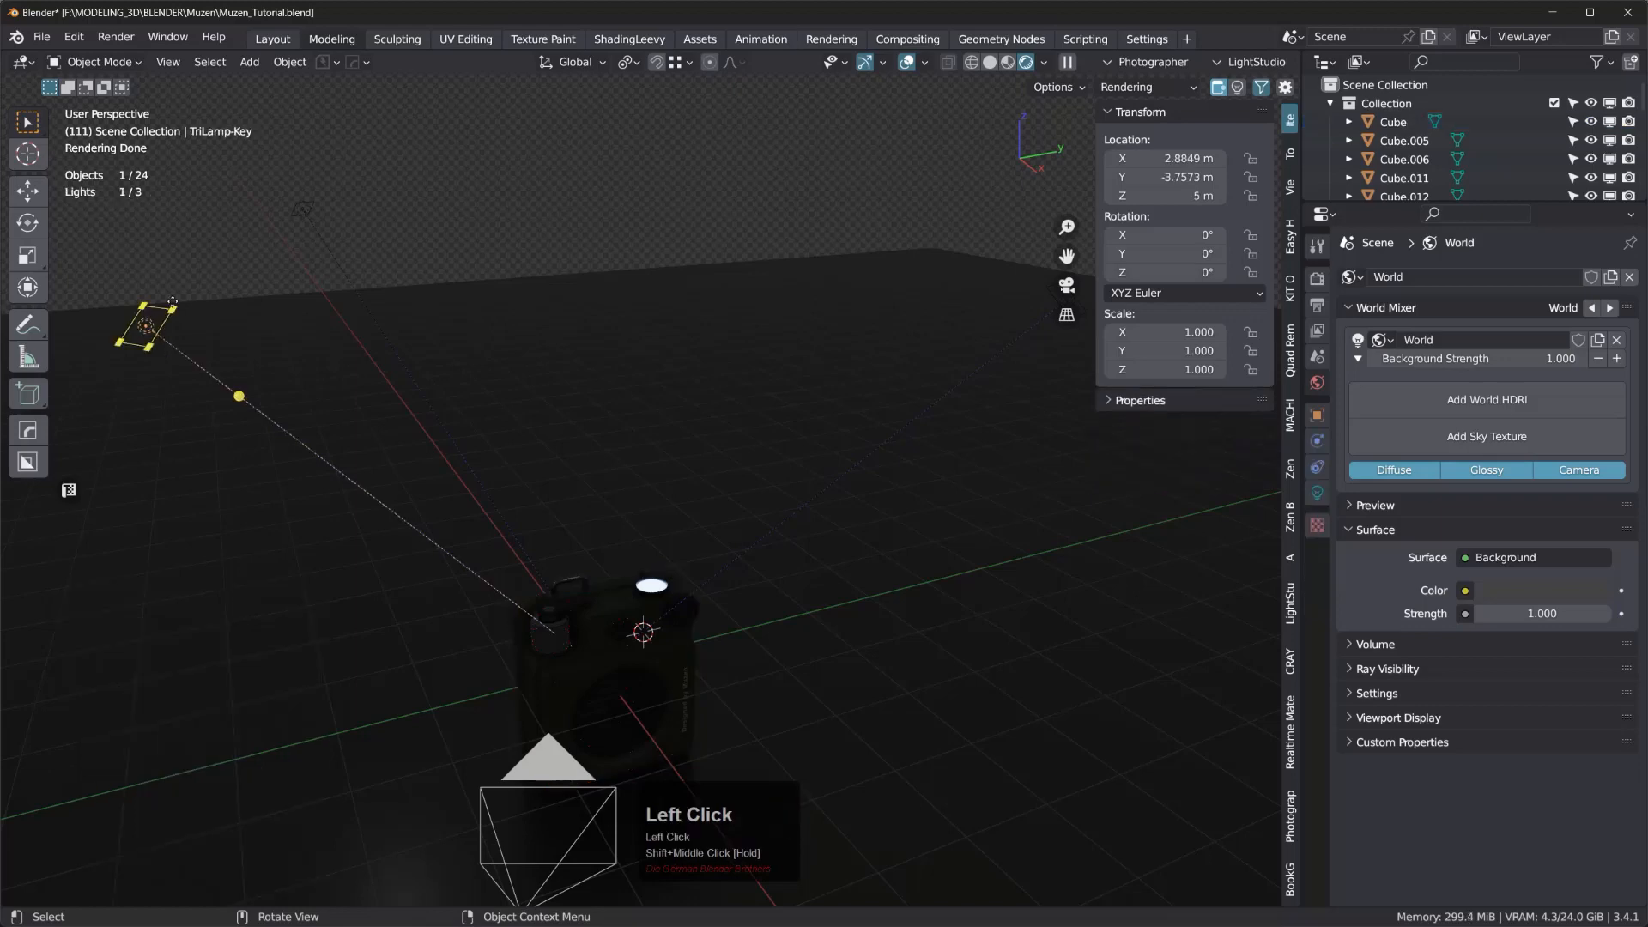
pyautogui.moveTo(170, 307); pyautogui.dragTo(673, 133)
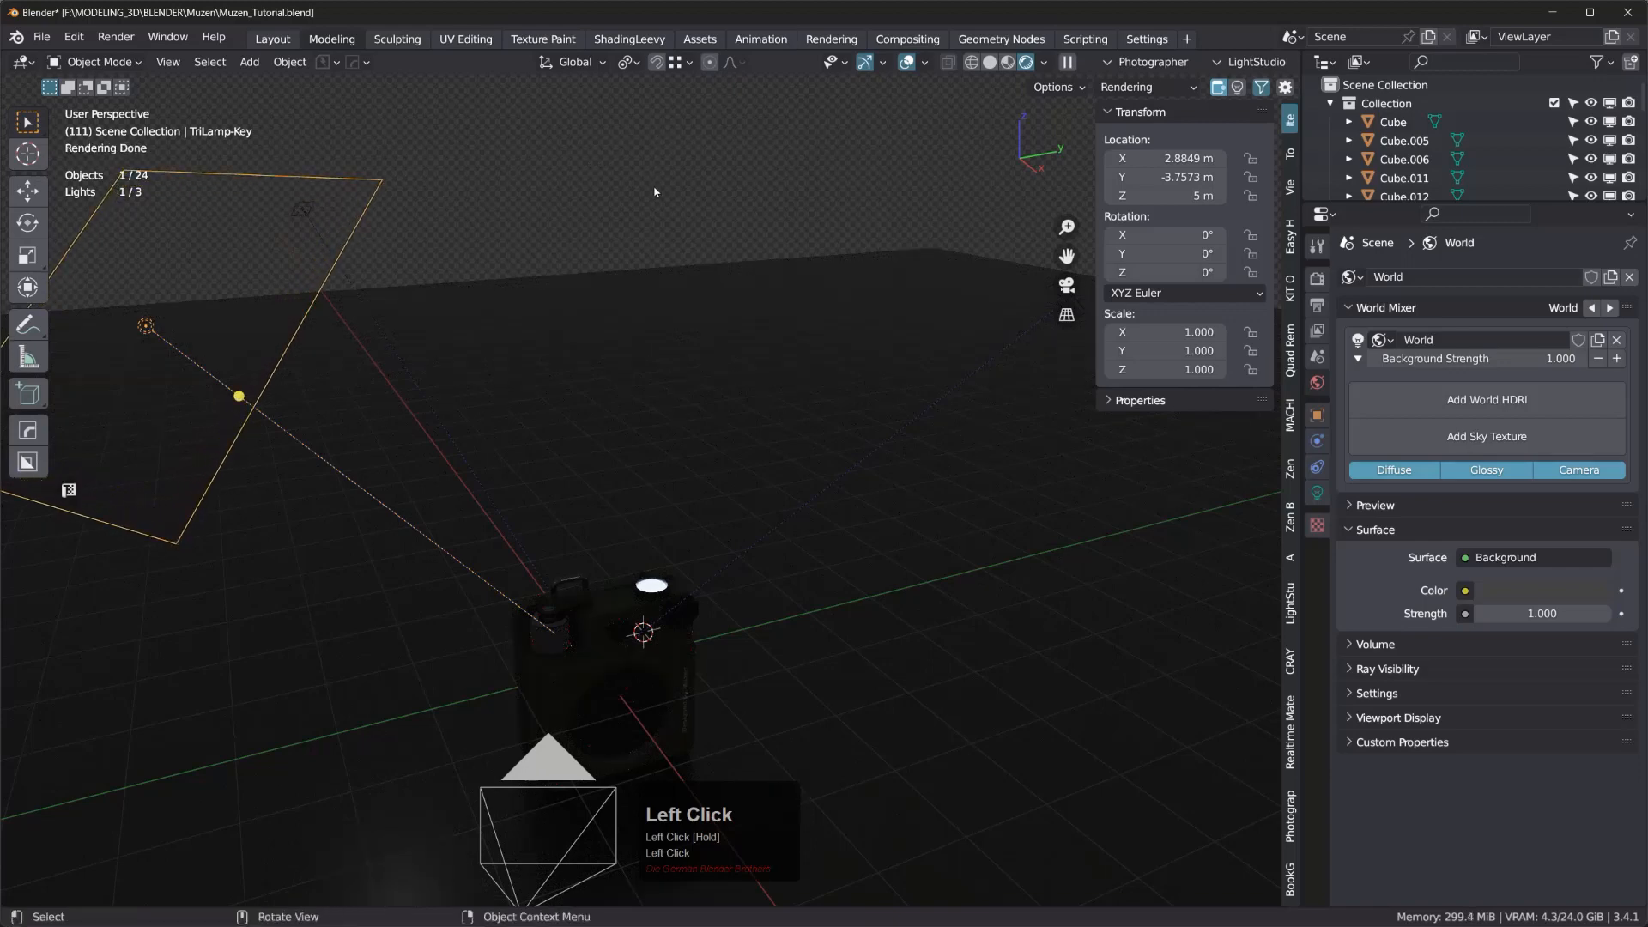
# - Select the back area light behind the speaker and enlarge it to a wide panel
pyautogui.moveTo(654, 192); pyautogui.dragTo(614, 236, button='middle')
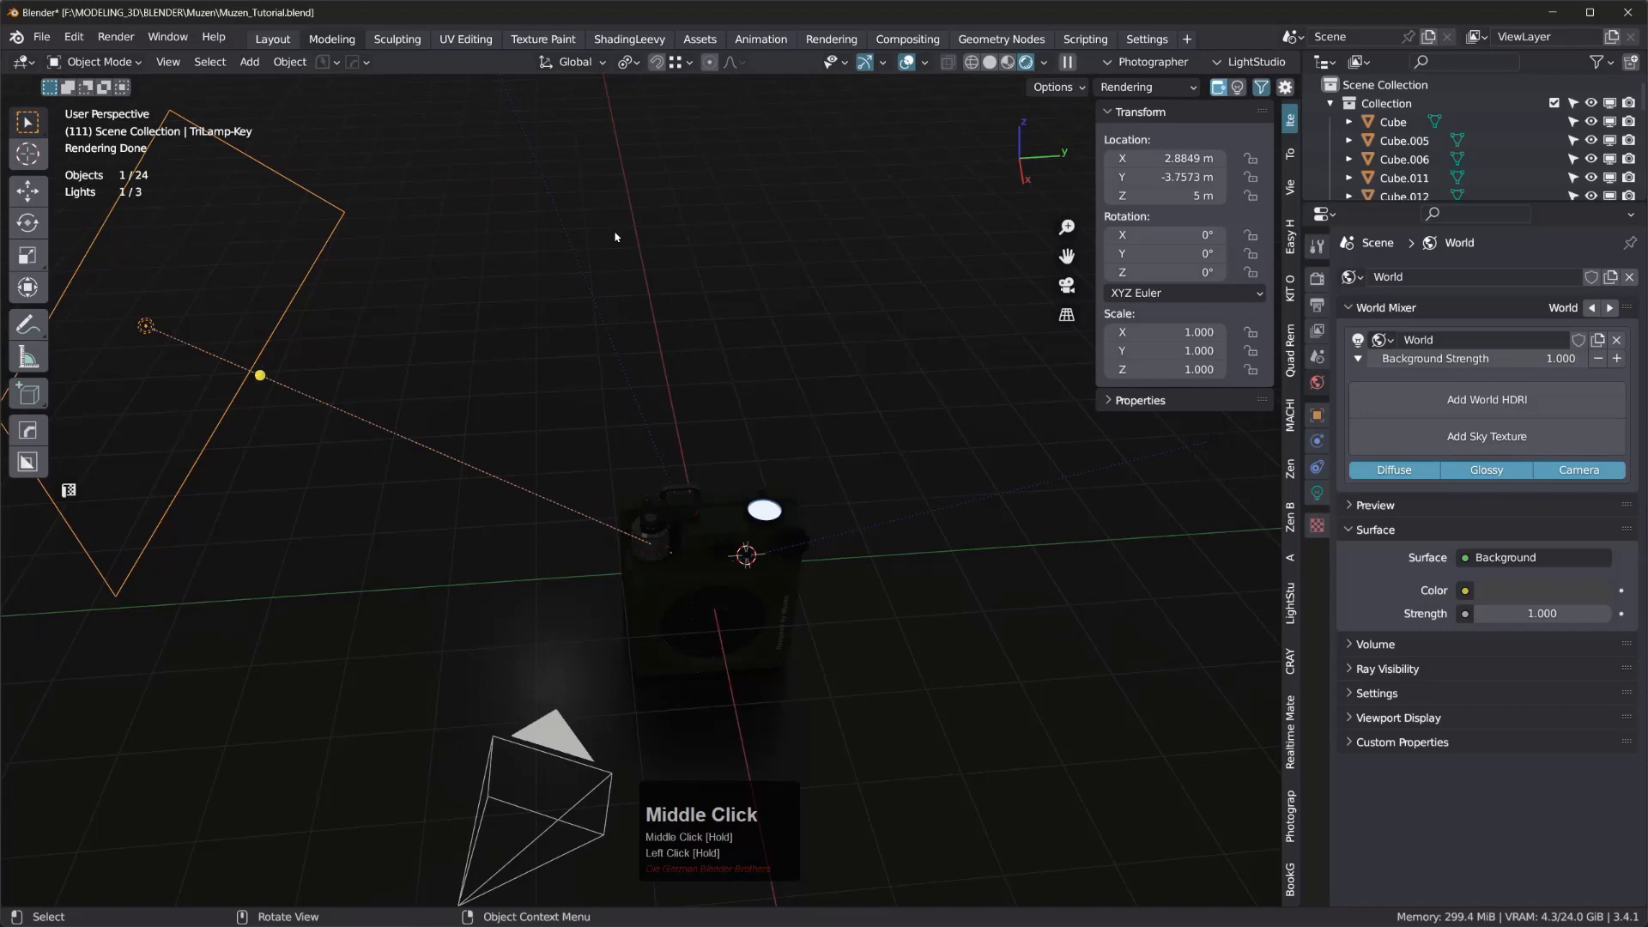
pyautogui.scroll(-4, 669, 177)
pyautogui.keyDown('shift'); pyautogui.moveTo(670, 177); pyautogui.dragTo(654, 353, button='middle'); pyautogui.keyUp('shift')
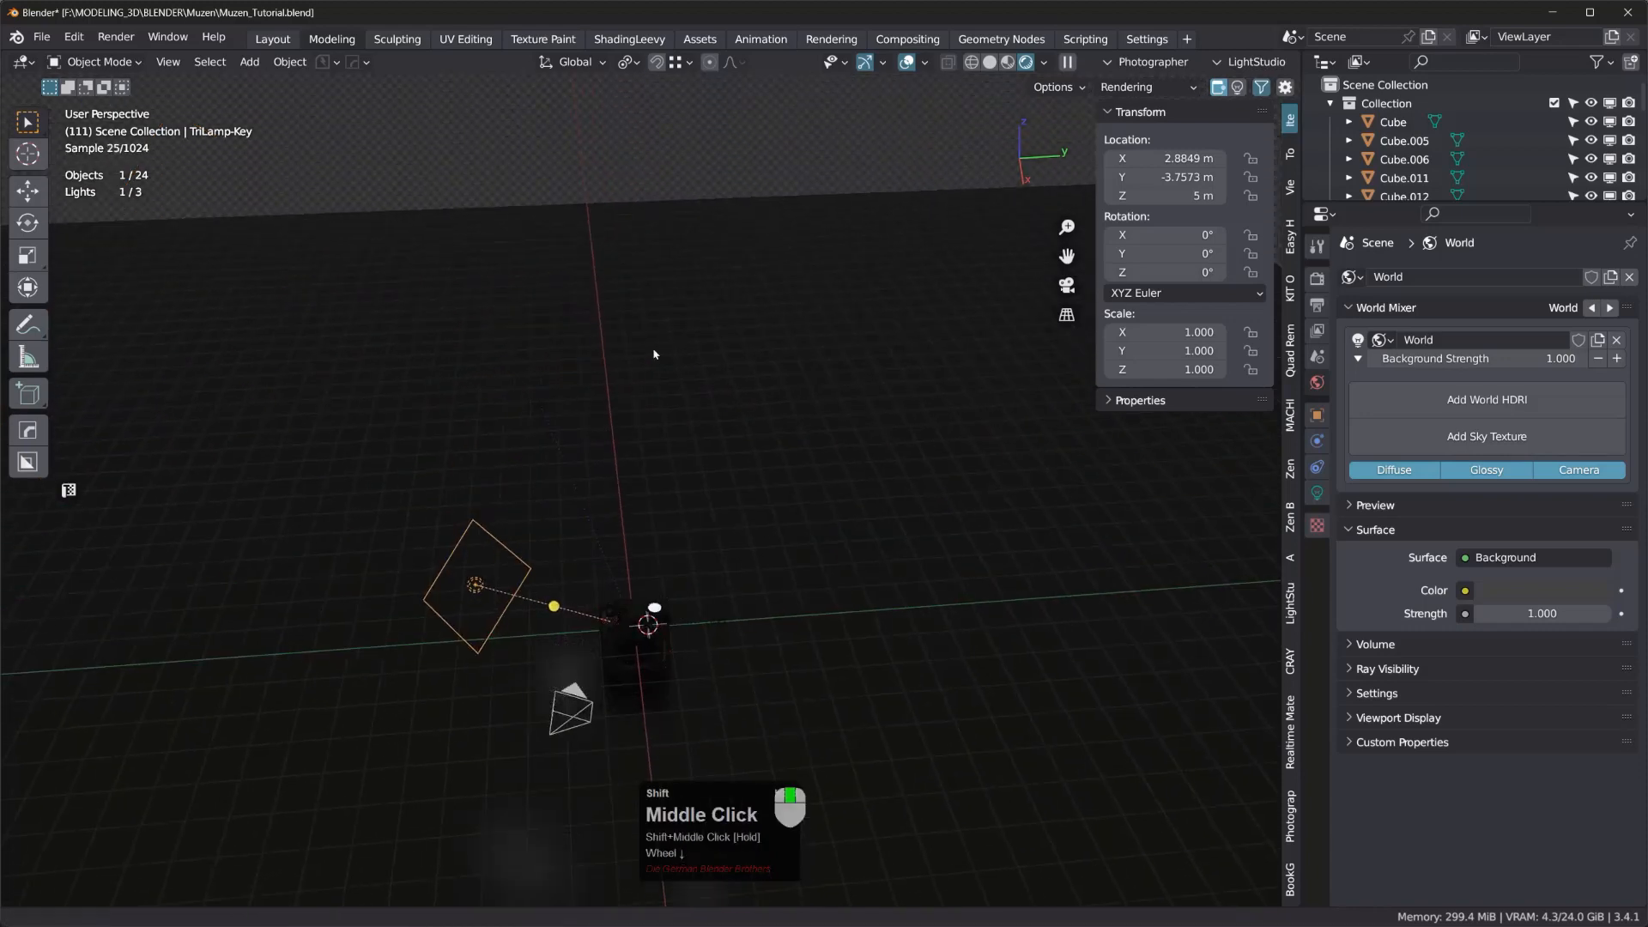
pyautogui.click(540, 407)
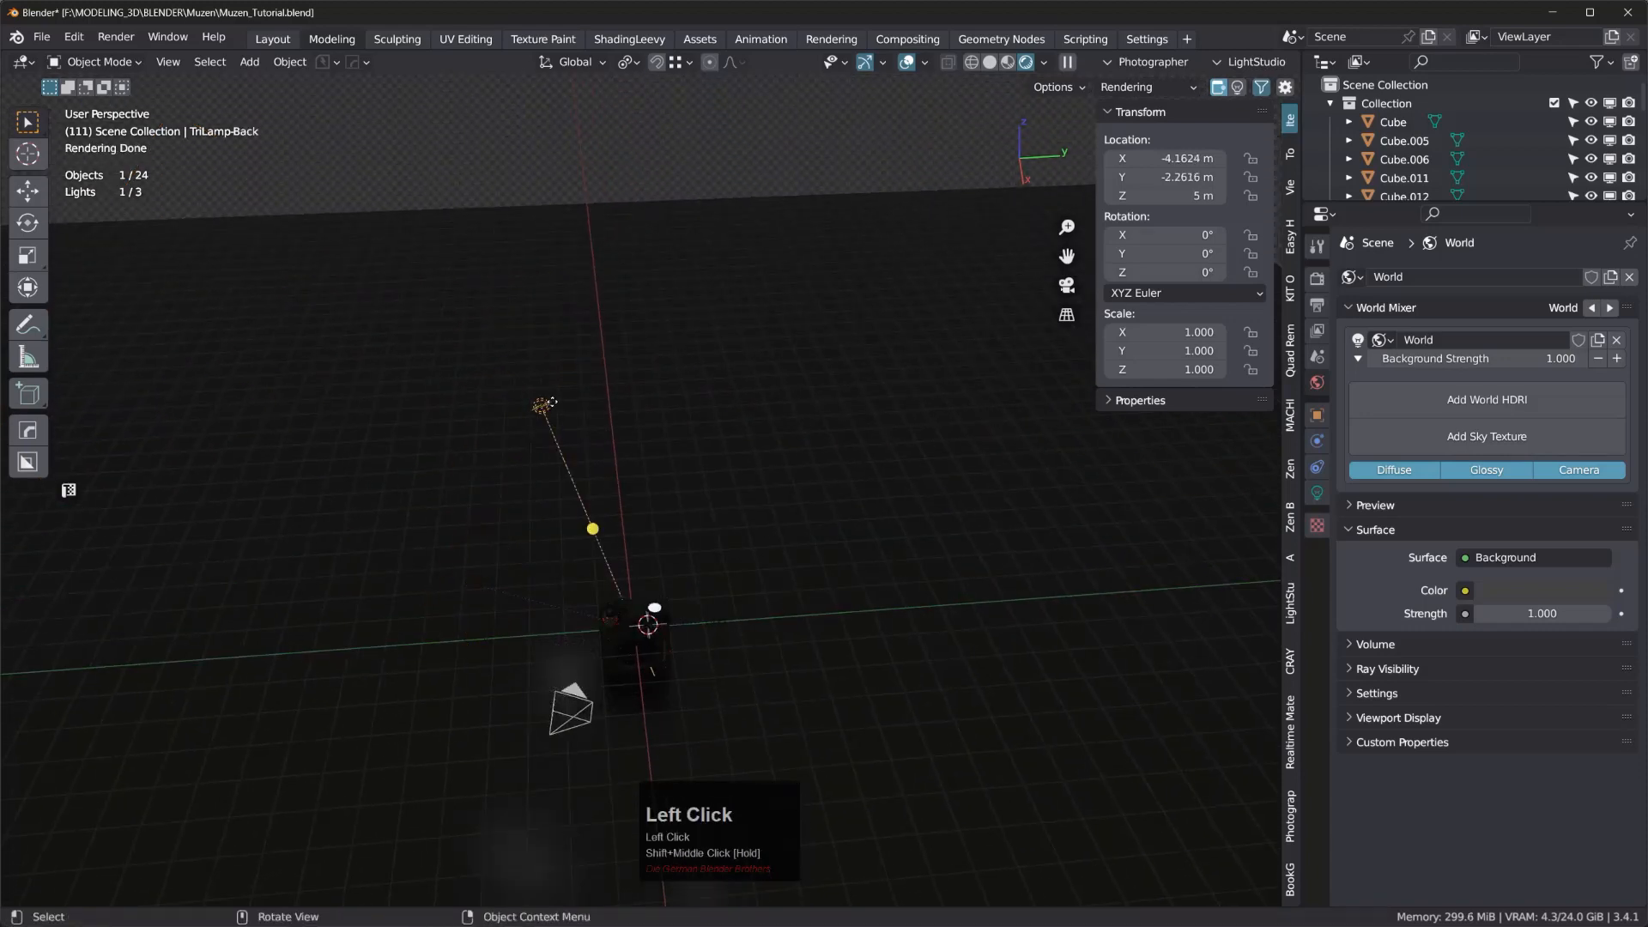
pyautogui.moveTo(547, 403); pyautogui.dragTo(935, 84)
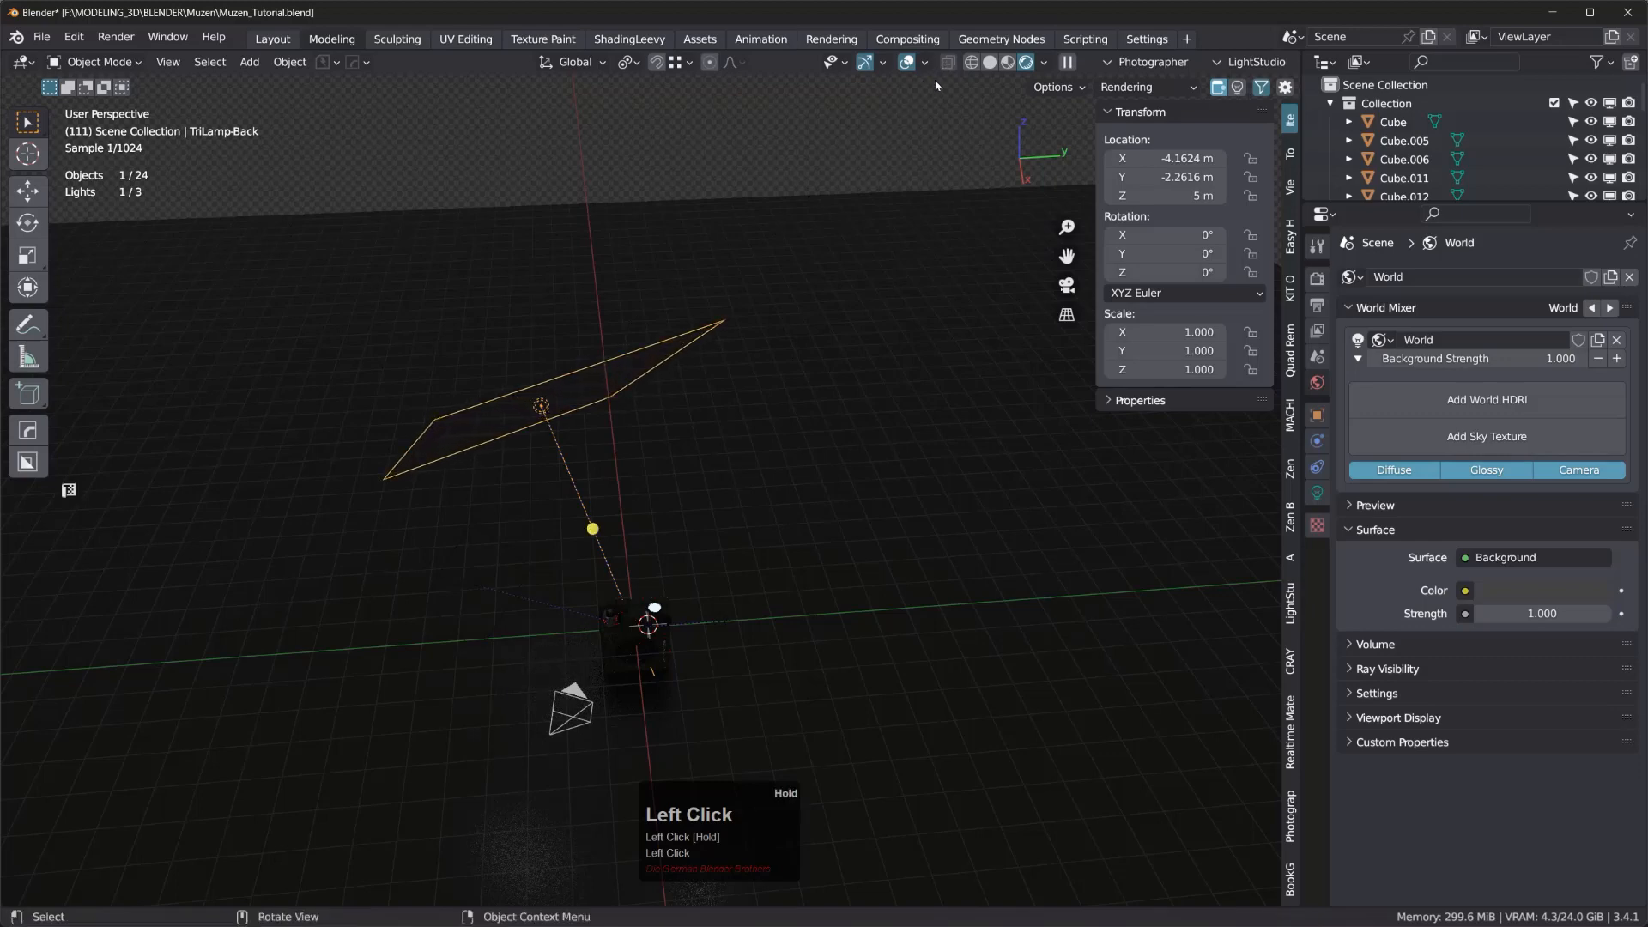
# - Select the fill area light and enlarge it to a size of about 7.3 m
pyautogui.moveTo(743, 384)
pyautogui.keyDown('shift'); pyautogui.mouseDown(button='middle')
pyautogui.moveTo(716, 370)
pyautogui.moveTo(720, 406)
pyautogui.moveTo(743, 412)
pyautogui.mouseUp(button='middle'); pyautogui.keyUp('shift')
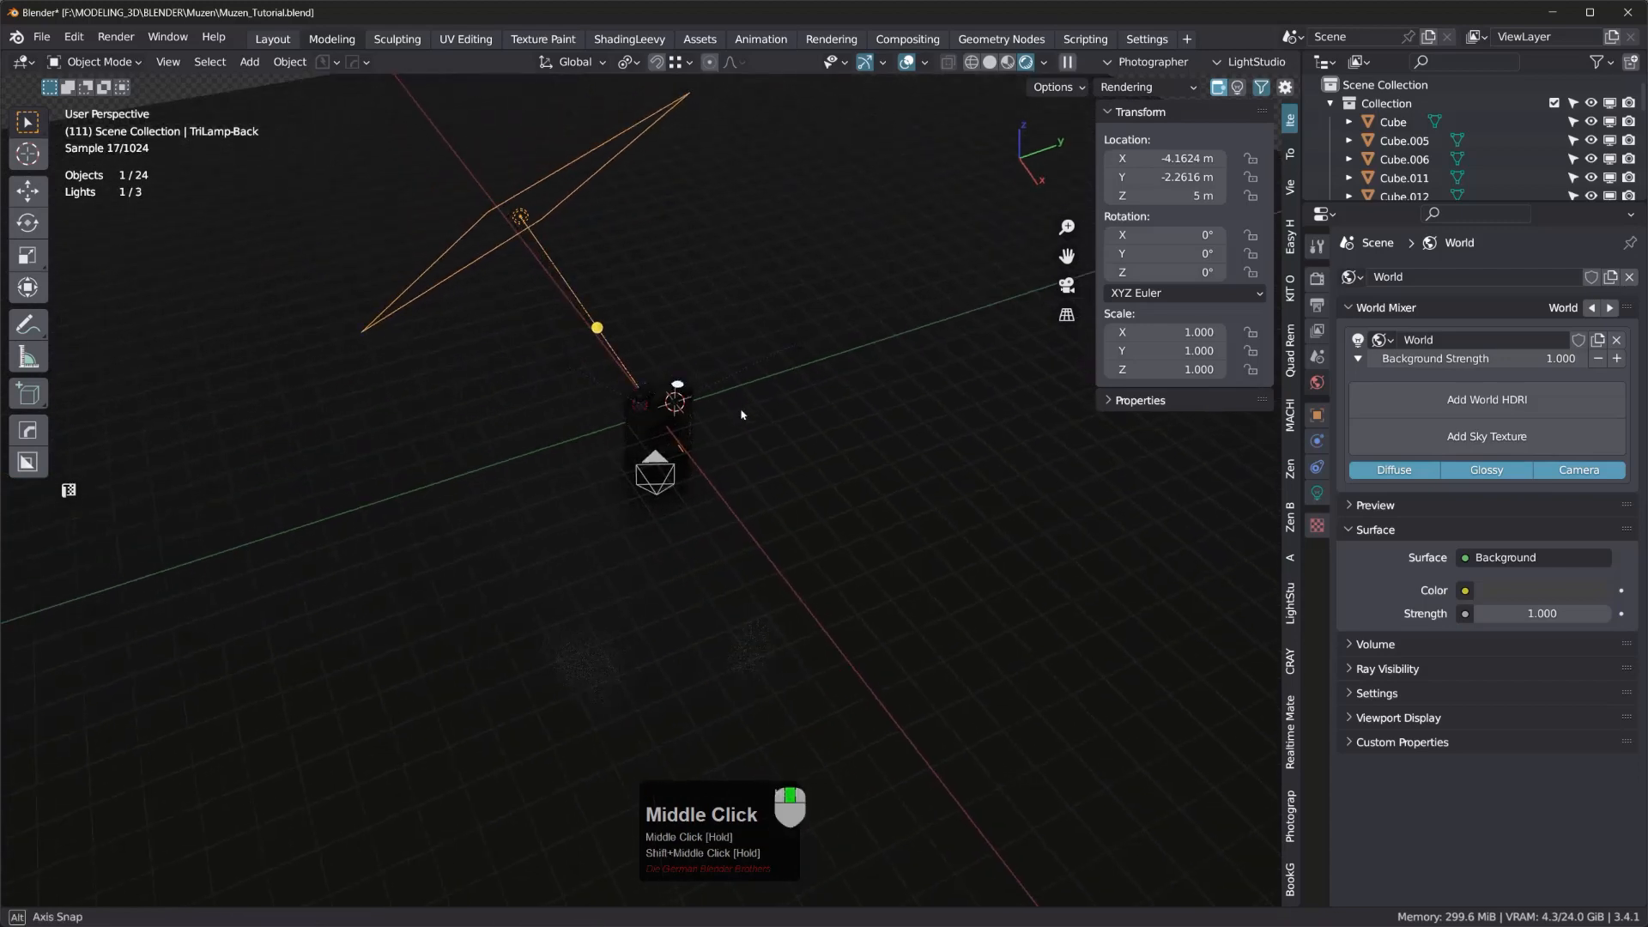
pyautogui.click(797, 342)
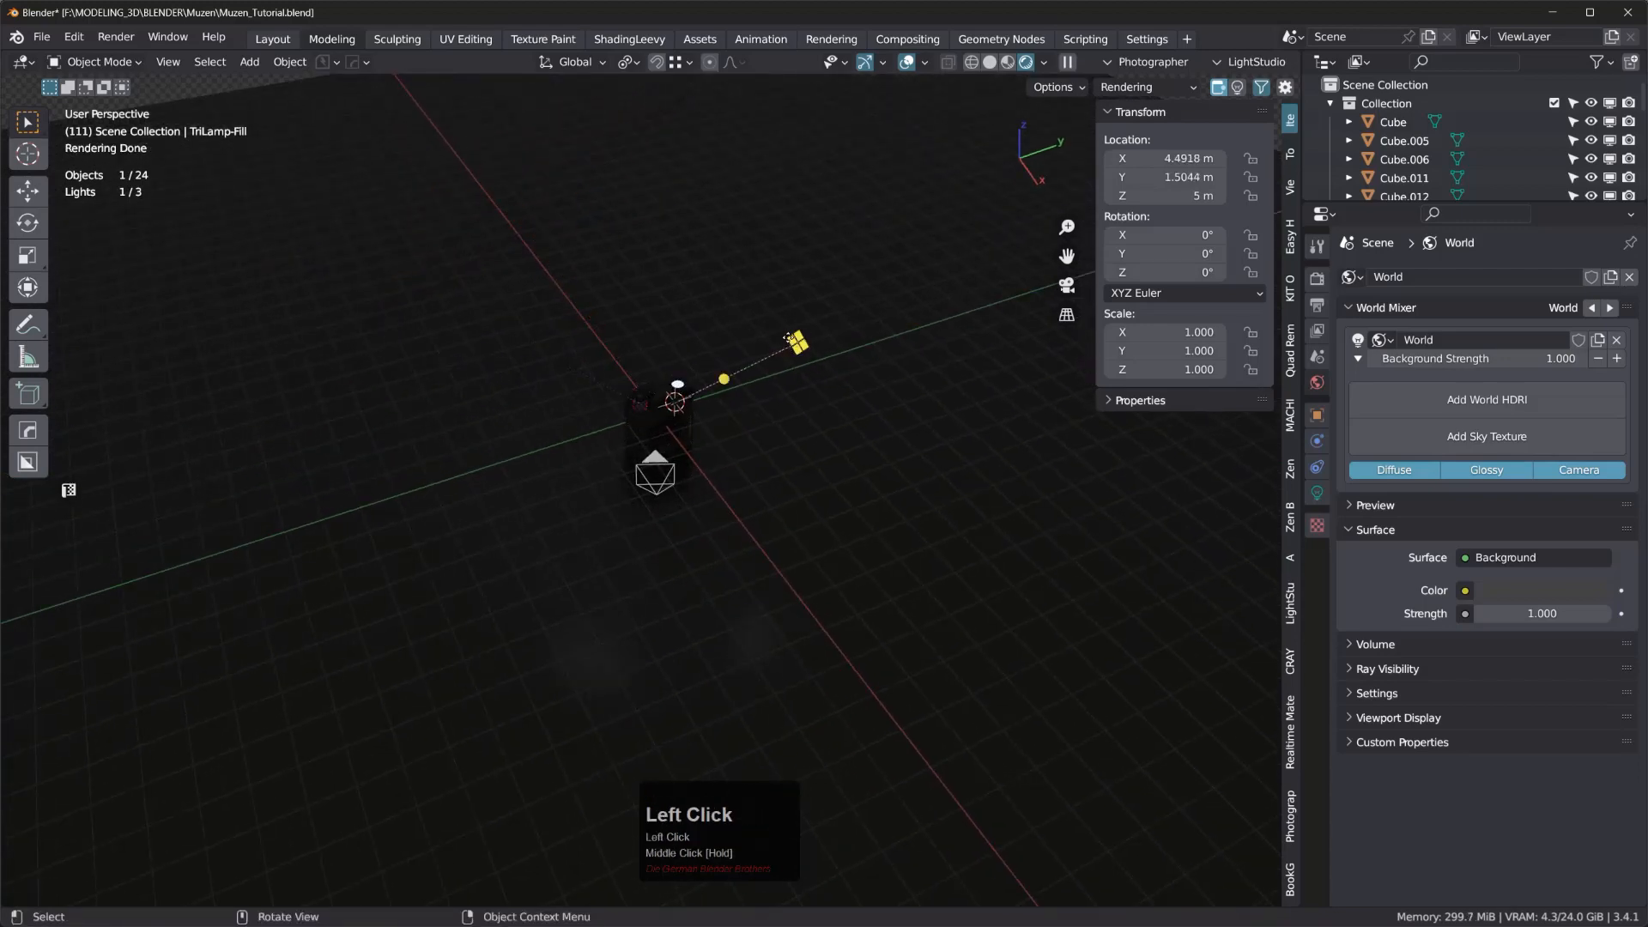
pyautogui.moveTo(797, 342); pyautogui.dragTo(333, 266)
# - Frame the speaker's front from a low, slightly turned angle and align the active camera to this view
pyautogui.moveTo(656, 444); pyautogui.dragTo(708, 449, button='middle')
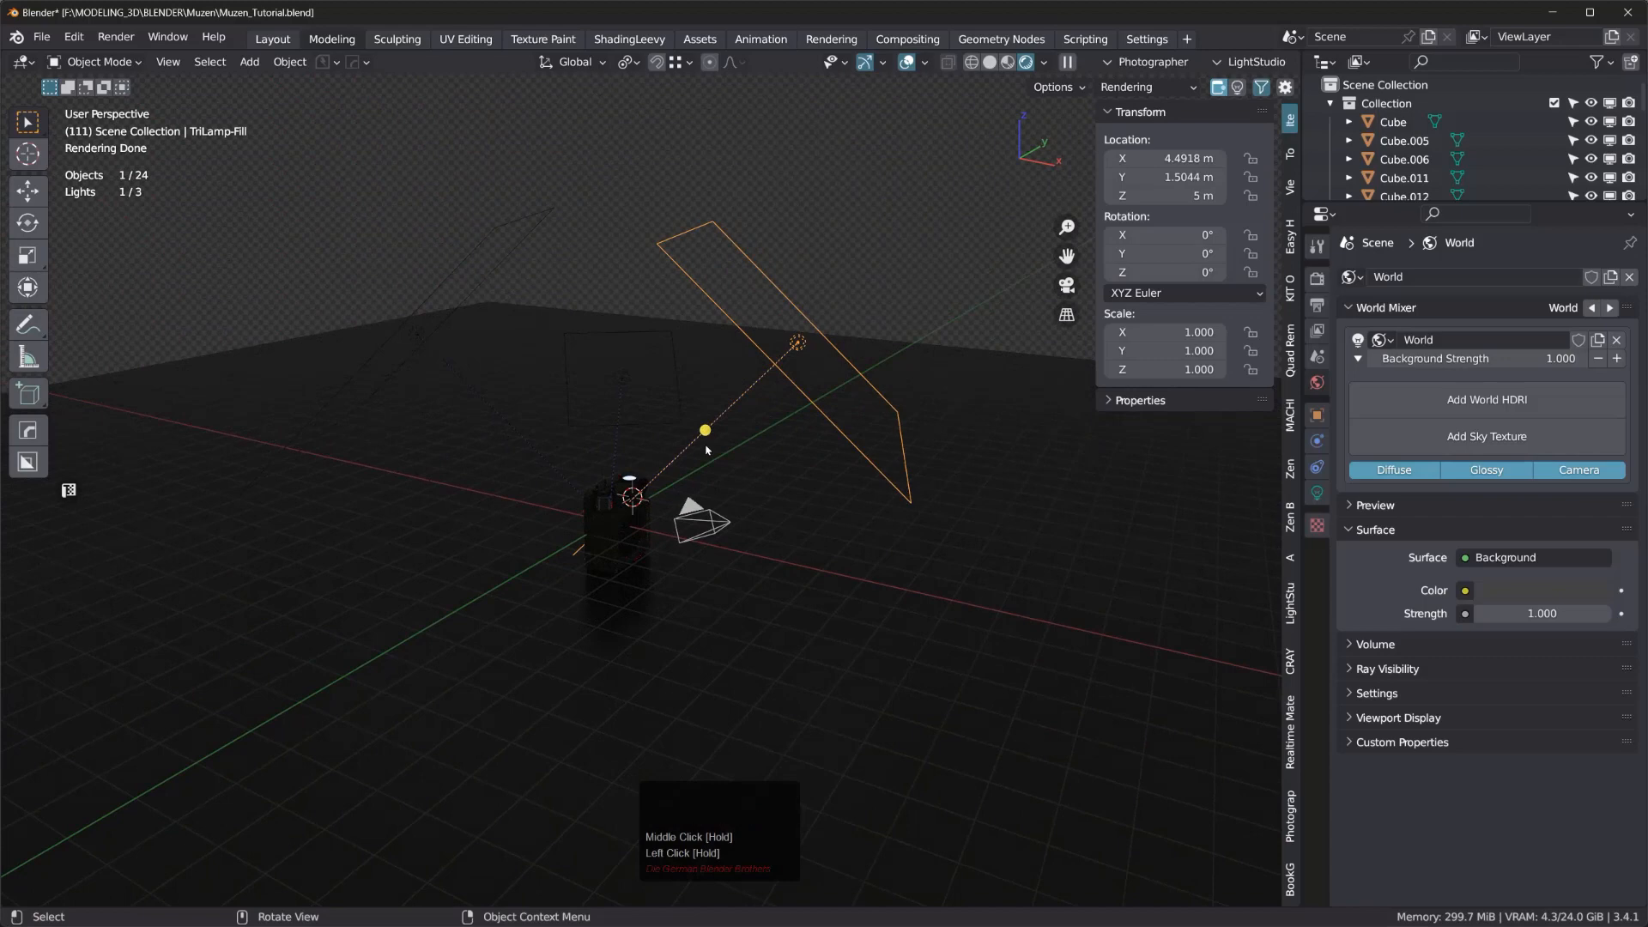
pyautogui.scroll(3, 601, 587)
pyautogui.moveTo(600, 587); pyautogui.dragTo(639, 606, button='middle')
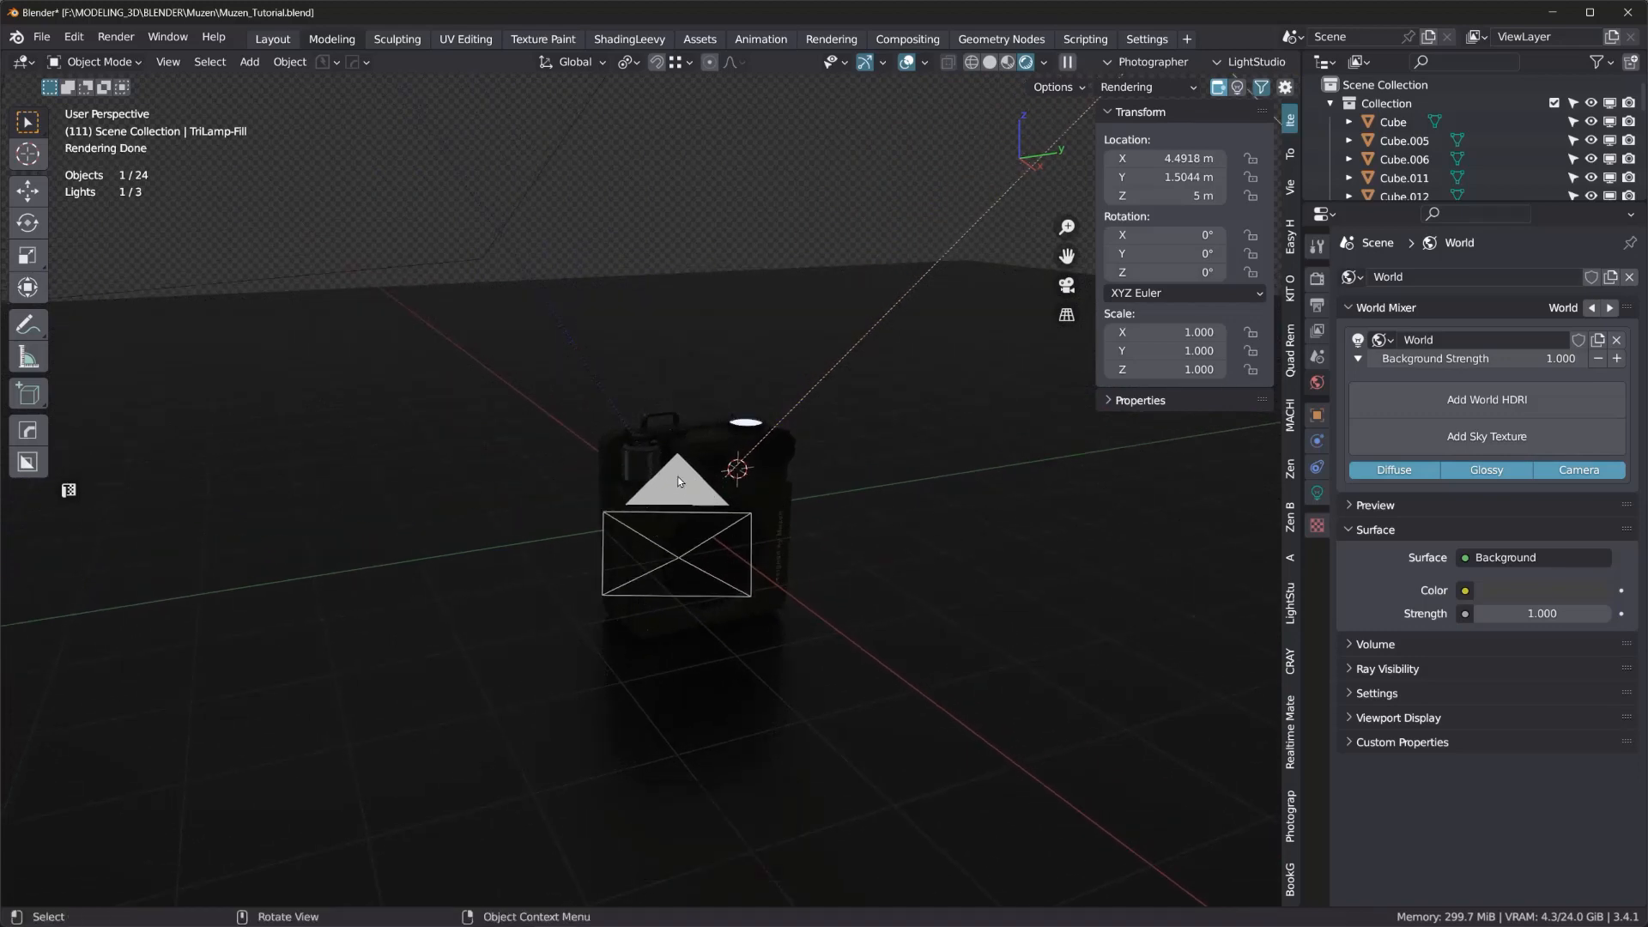
pyautogui.moveTo(692, 516); pyautogui.dragTo(698, 508, button='middle')
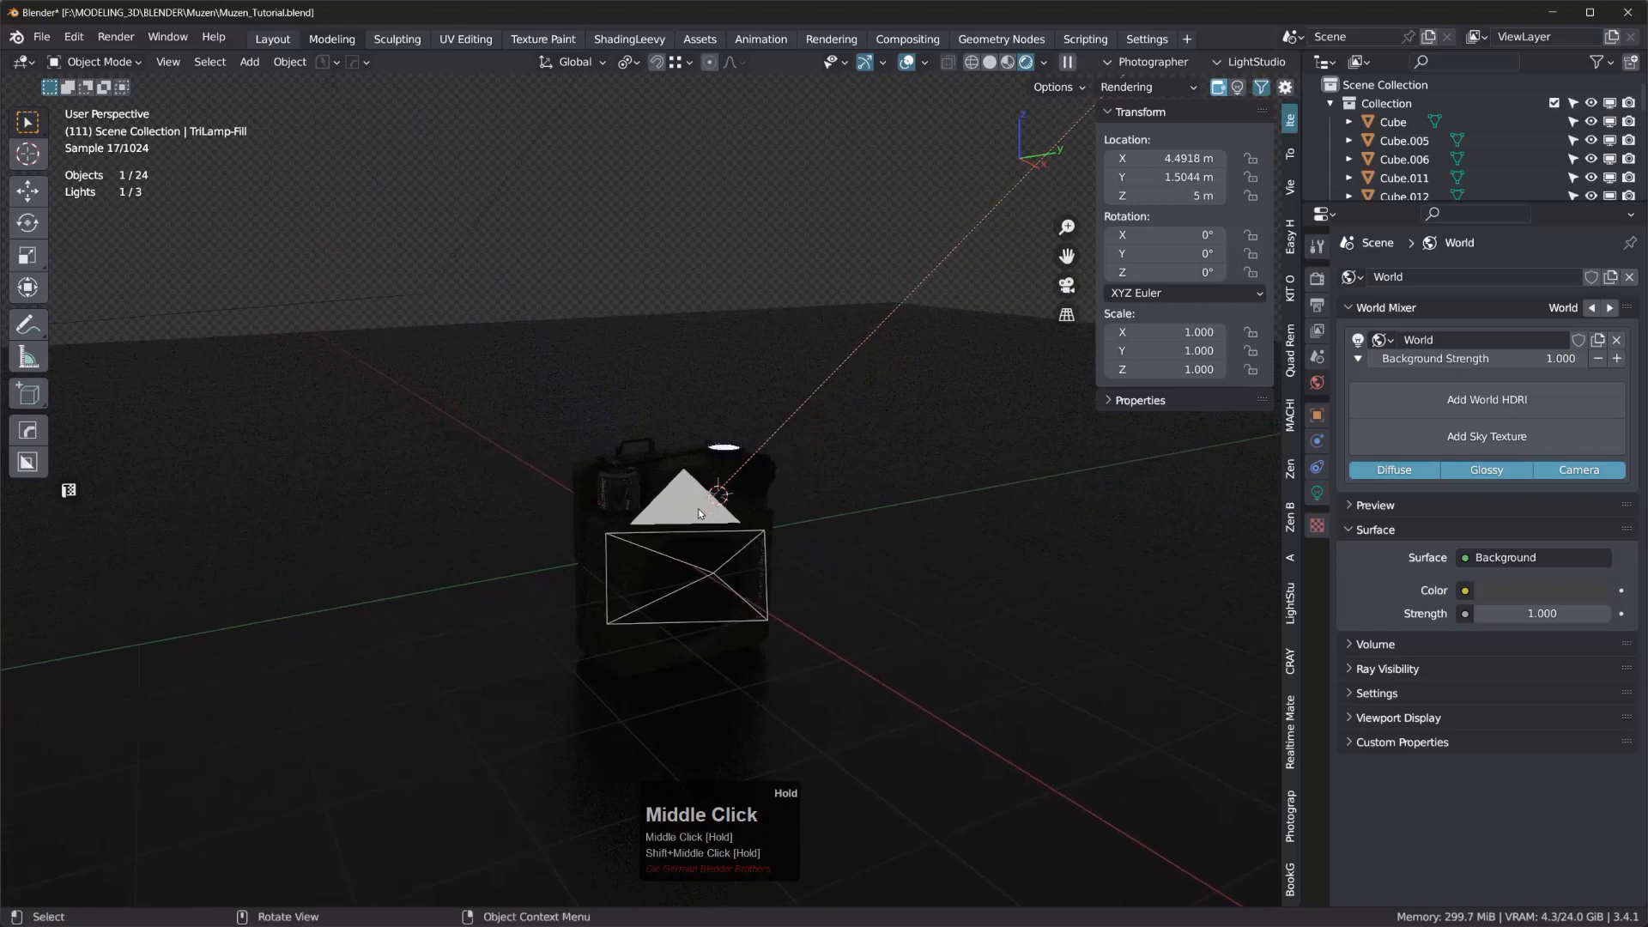
pyautogui.scroll(3, 694, 533)
pyautogui.scroll(3, 695, 534)
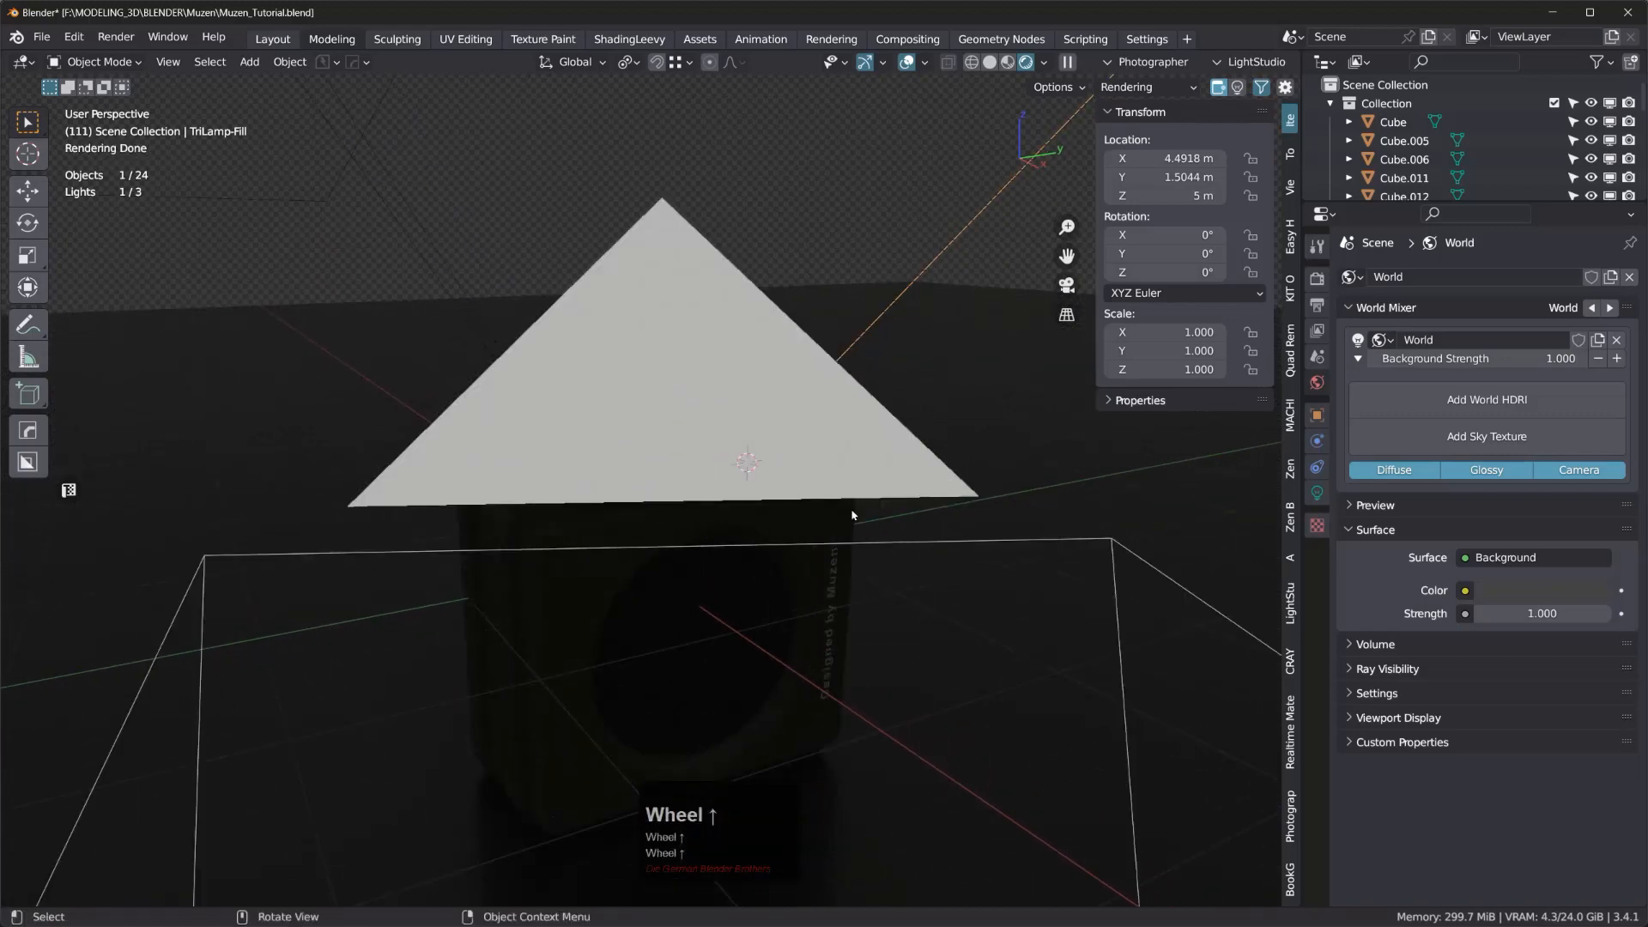
pyautogui.moveTo(852, 515); pyautogui.dragTo(784, 405, button='middle')
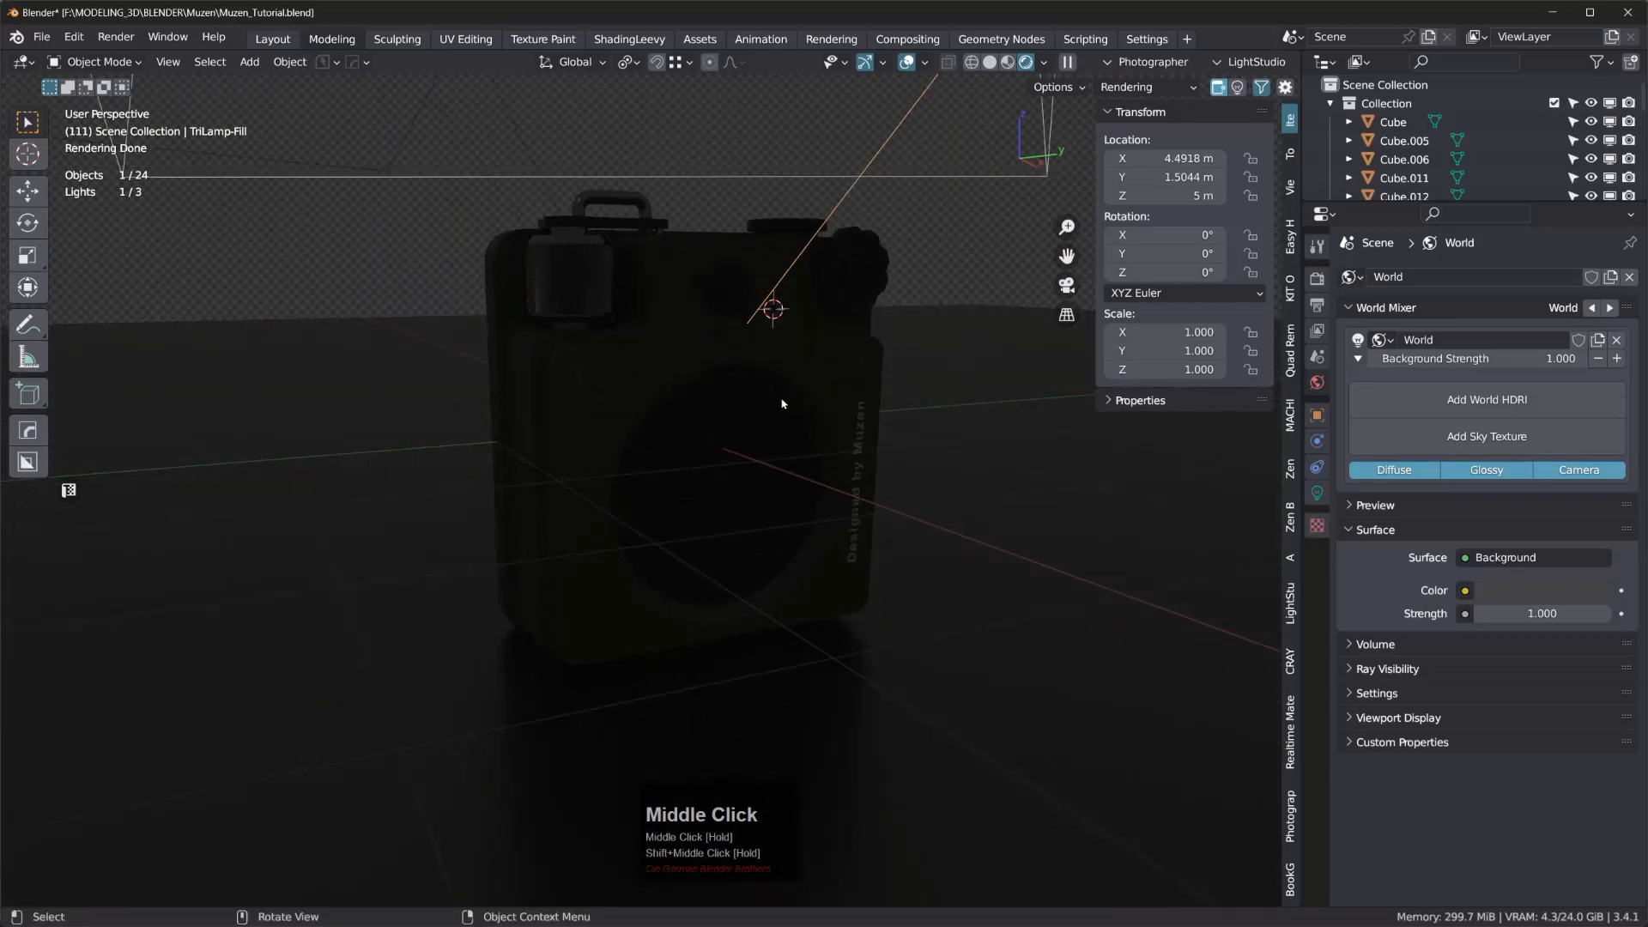
pyautogui.hotkey('ctrl', 'alt')
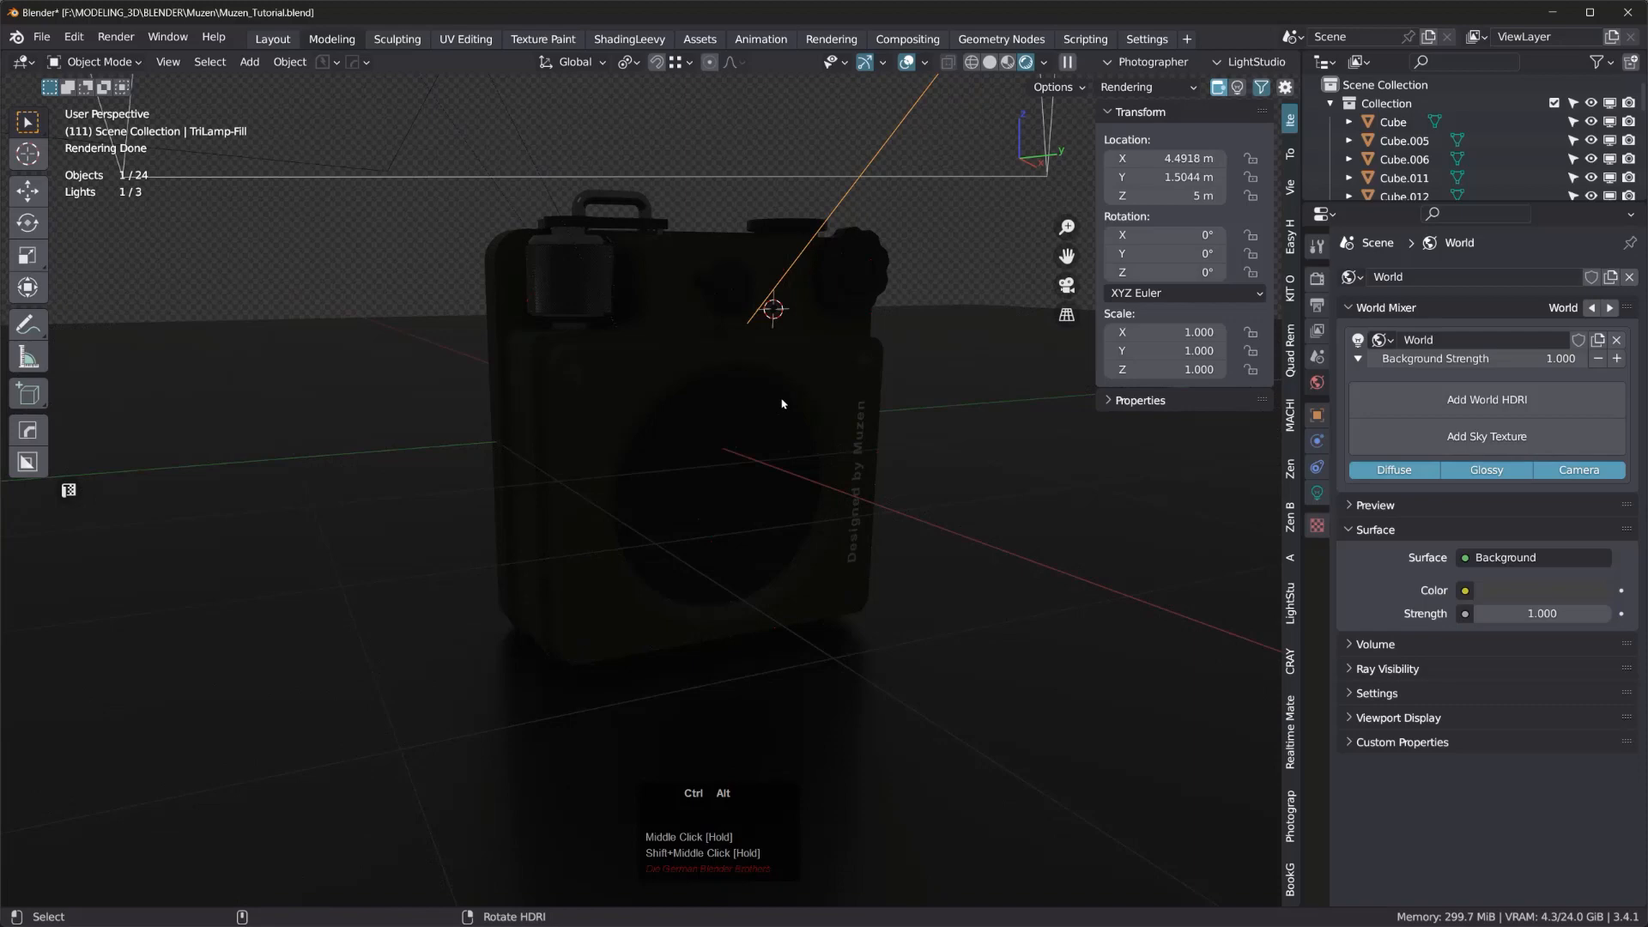
pyautogui.press('ctrl+alt+KP_0')
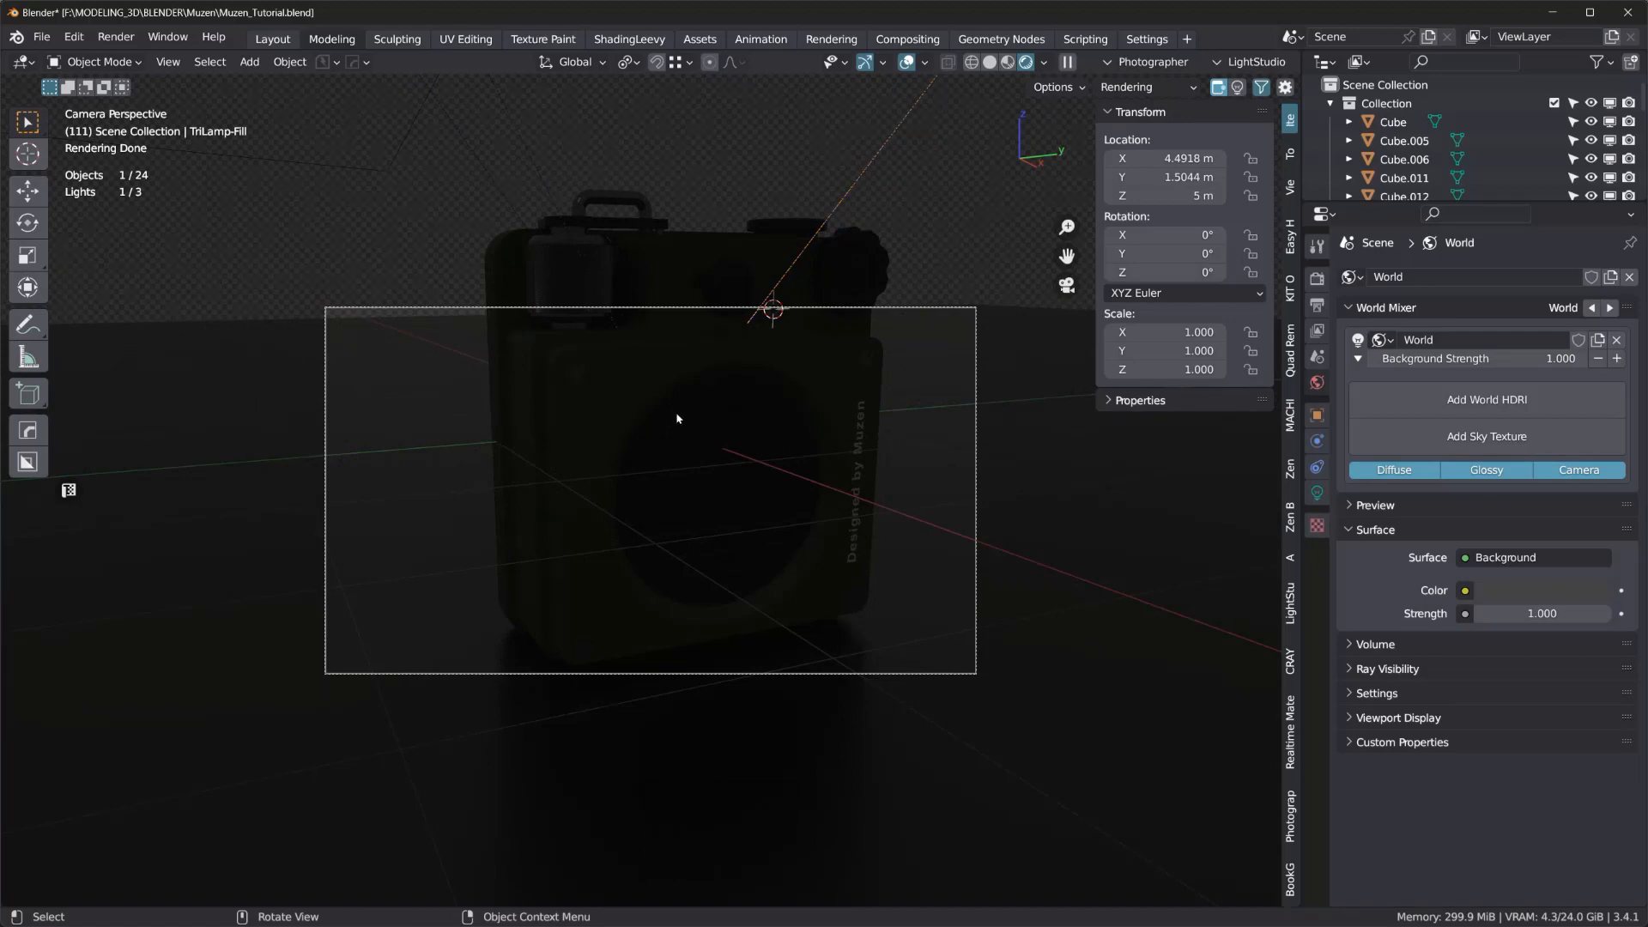
# - Lock the camera to the view, reframe it with the whole speaker right of the frame's centre, and unlock it again
pyautogui.click(1290, 187)
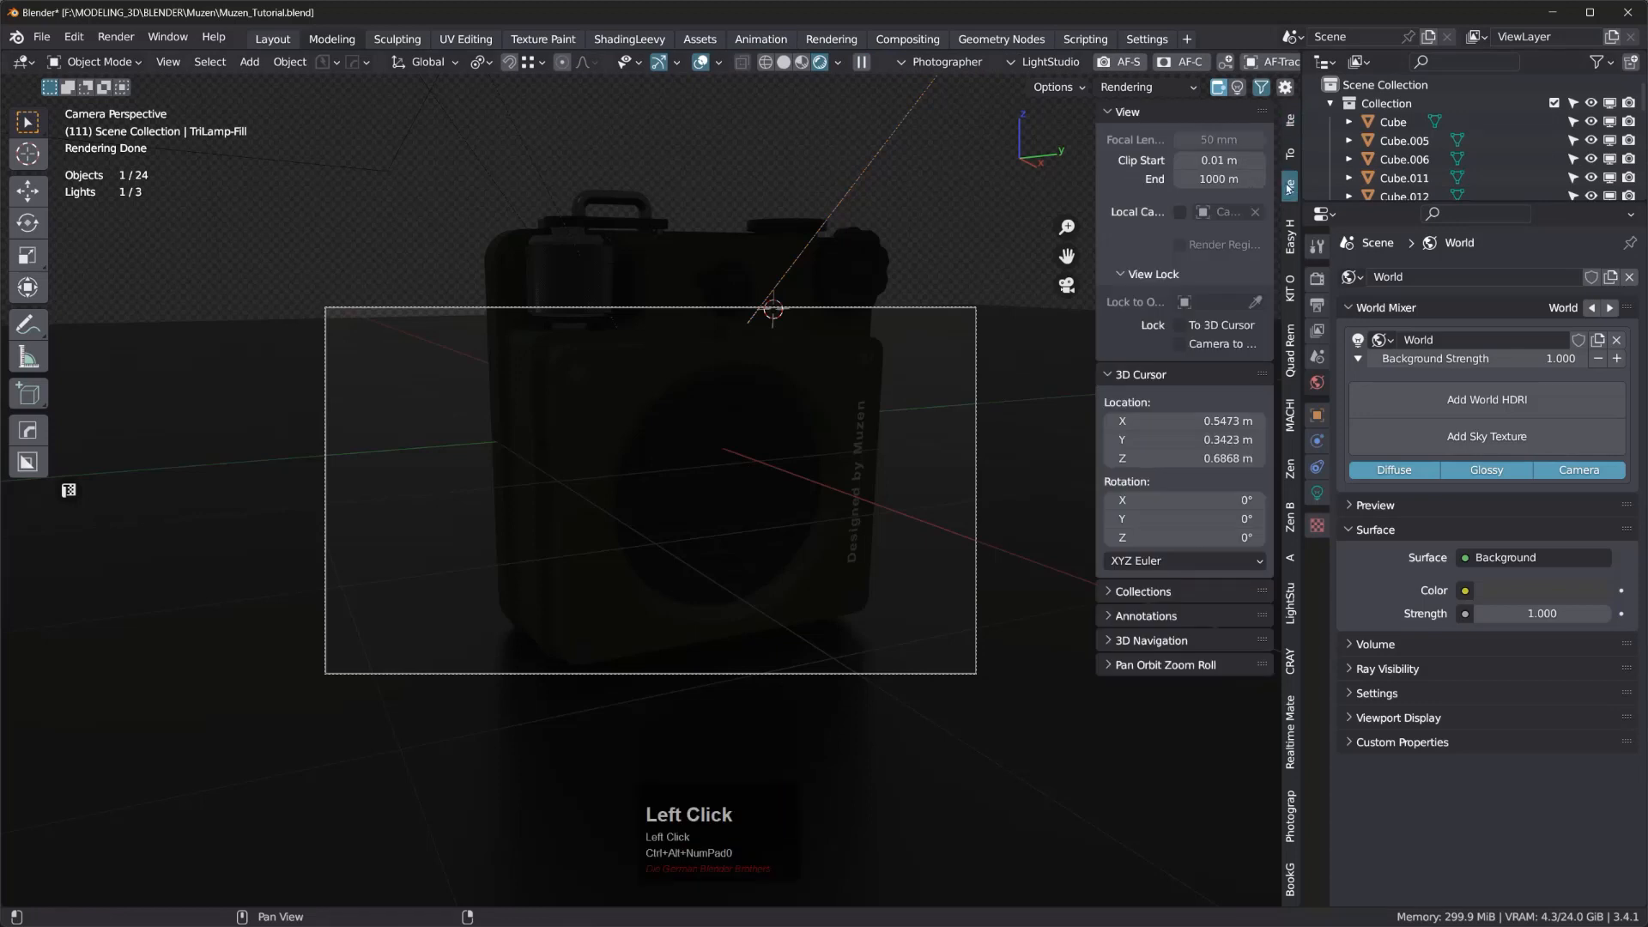
pyautogui.click(1180, 344)
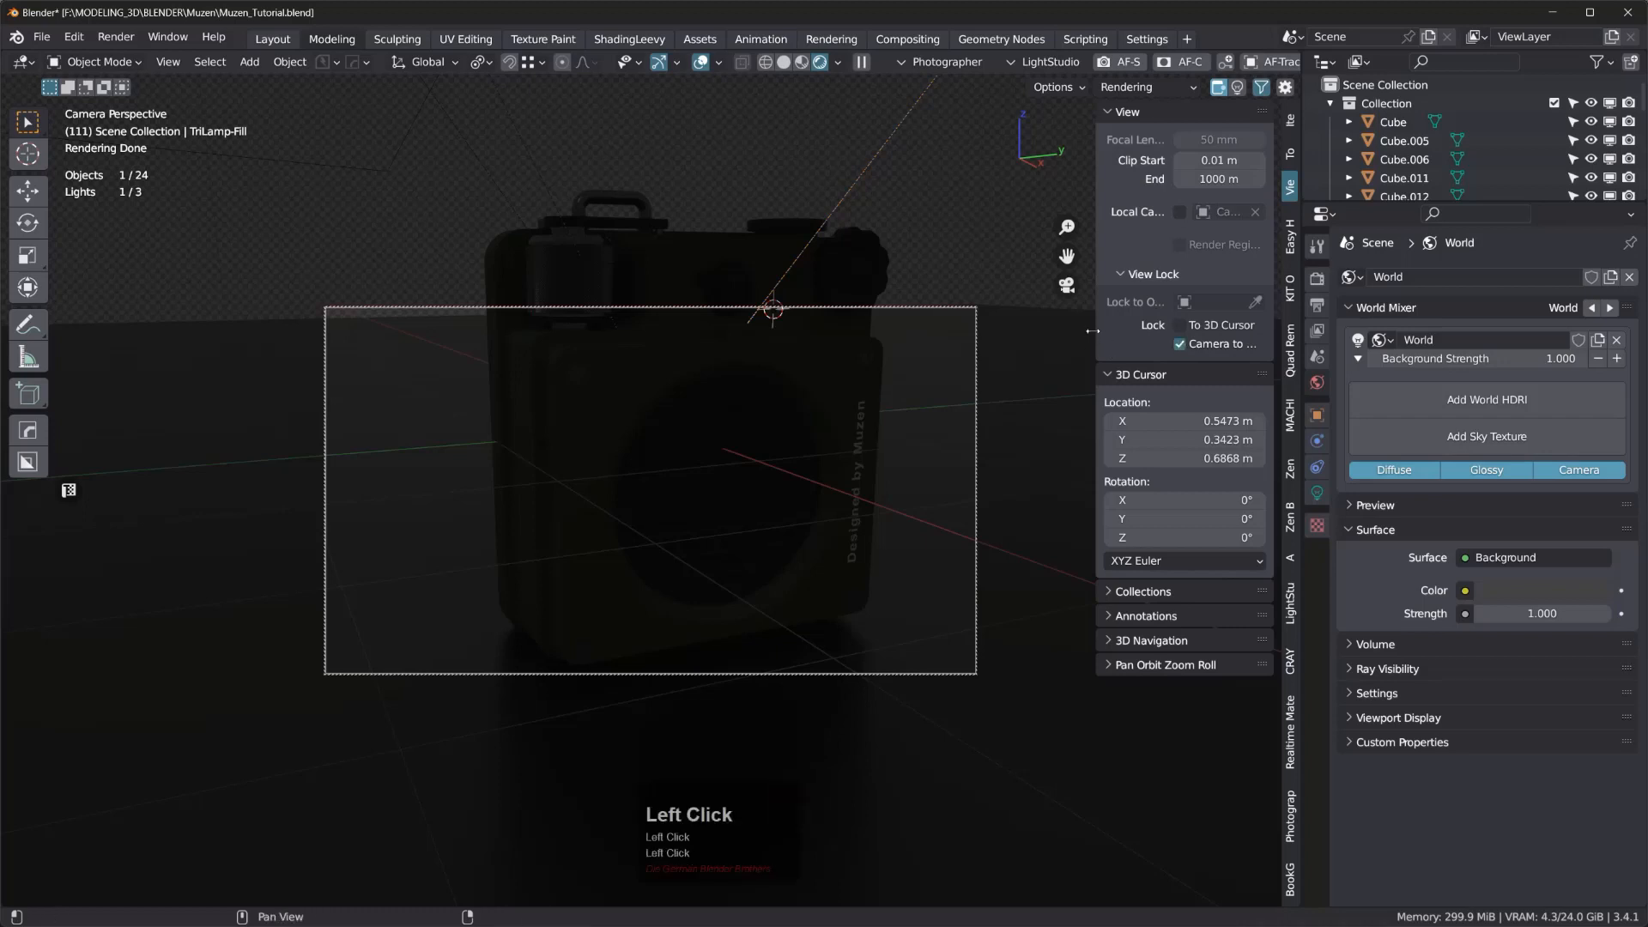
pyautogui.moveTo(1100, 334); pyautogui.dragTo(1028, 336)
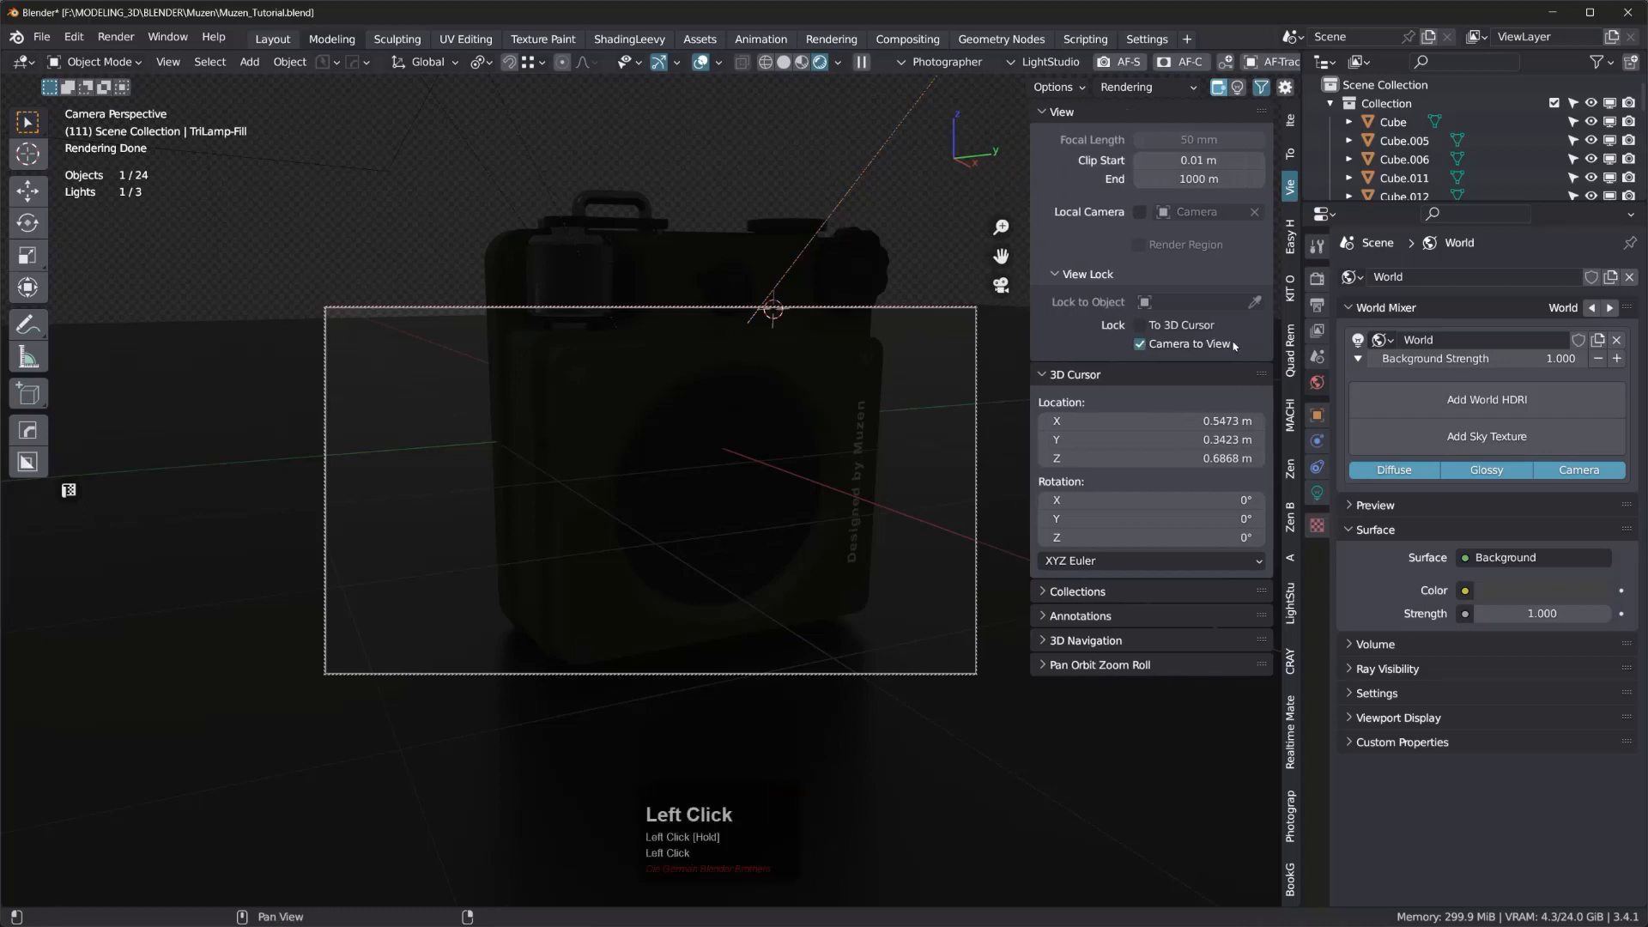
pyautogui.keyDown('shift'); pyautogui.moveTo(773, 410); pyautogui.dragTo(787, 505, button='middle'); pyautogui.keyUp('shift')
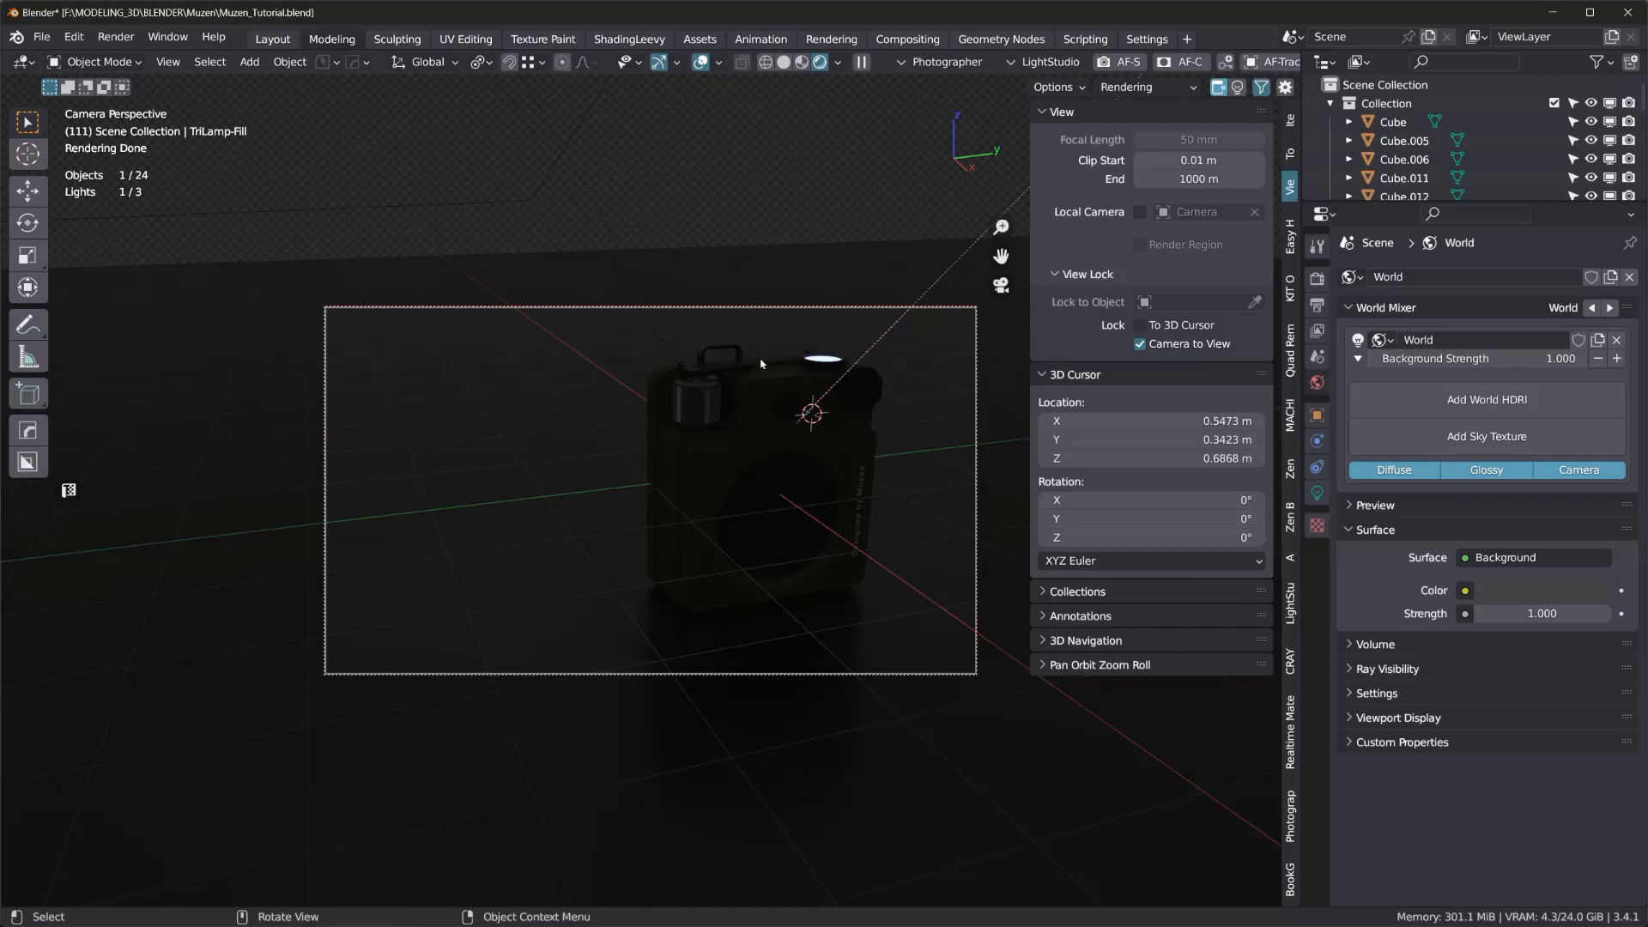
pyautogui.click(1139, 345)
pyautogui.moveTo(460, 446); pyautogui.dragTo(519, 449, button='middle')
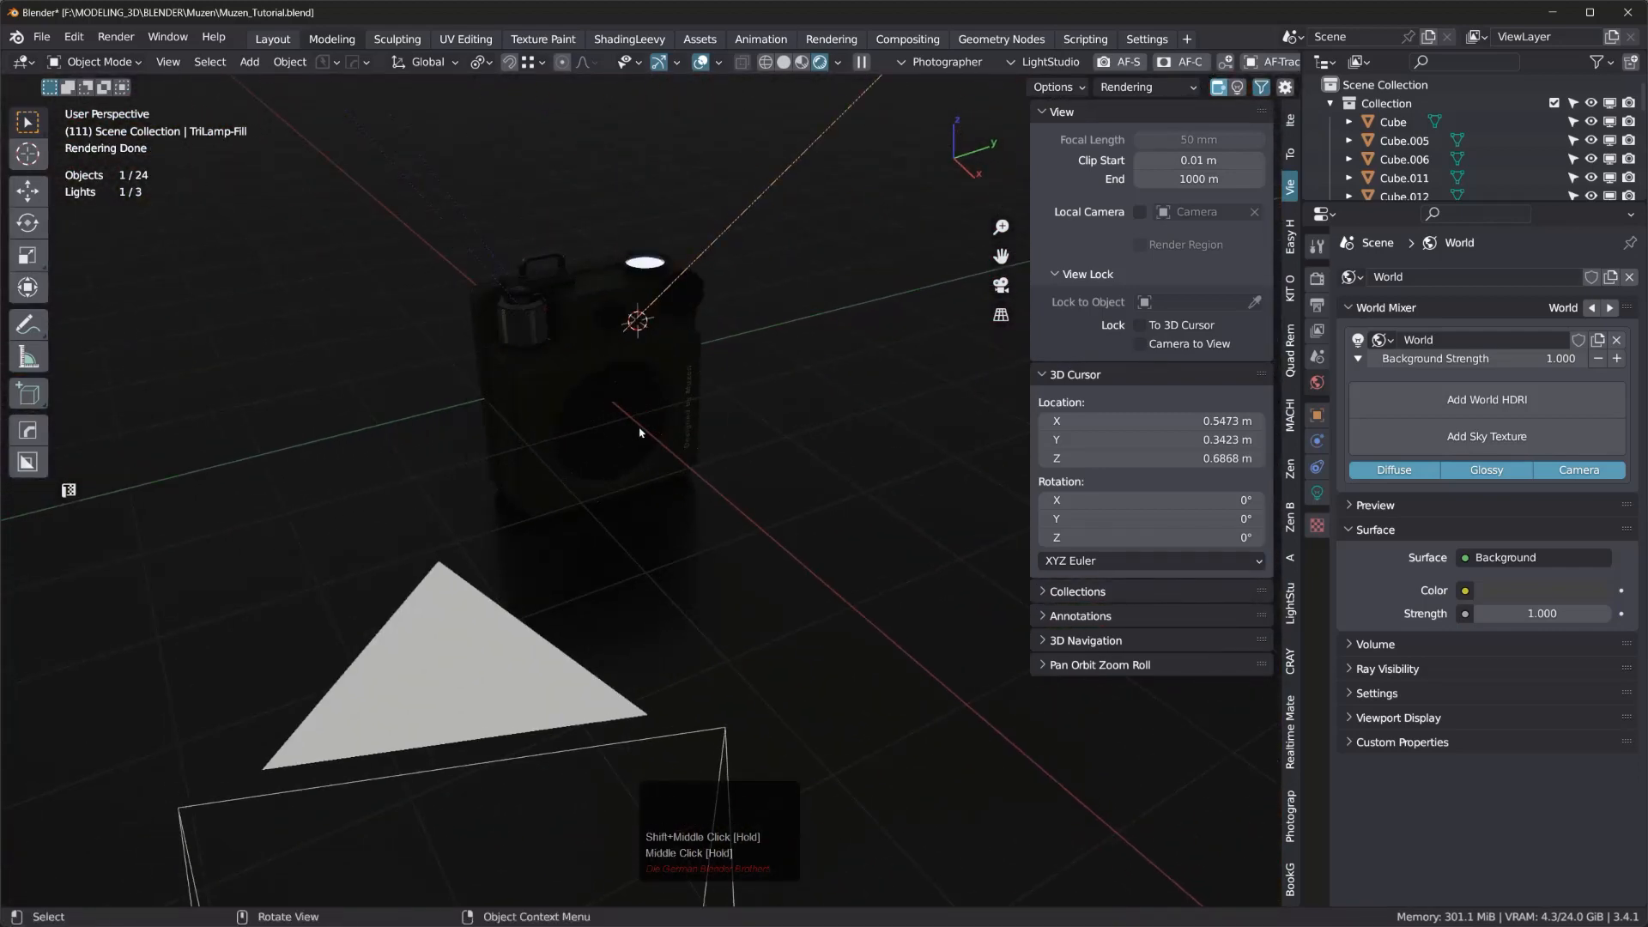
pyautogui.press('KP_0')
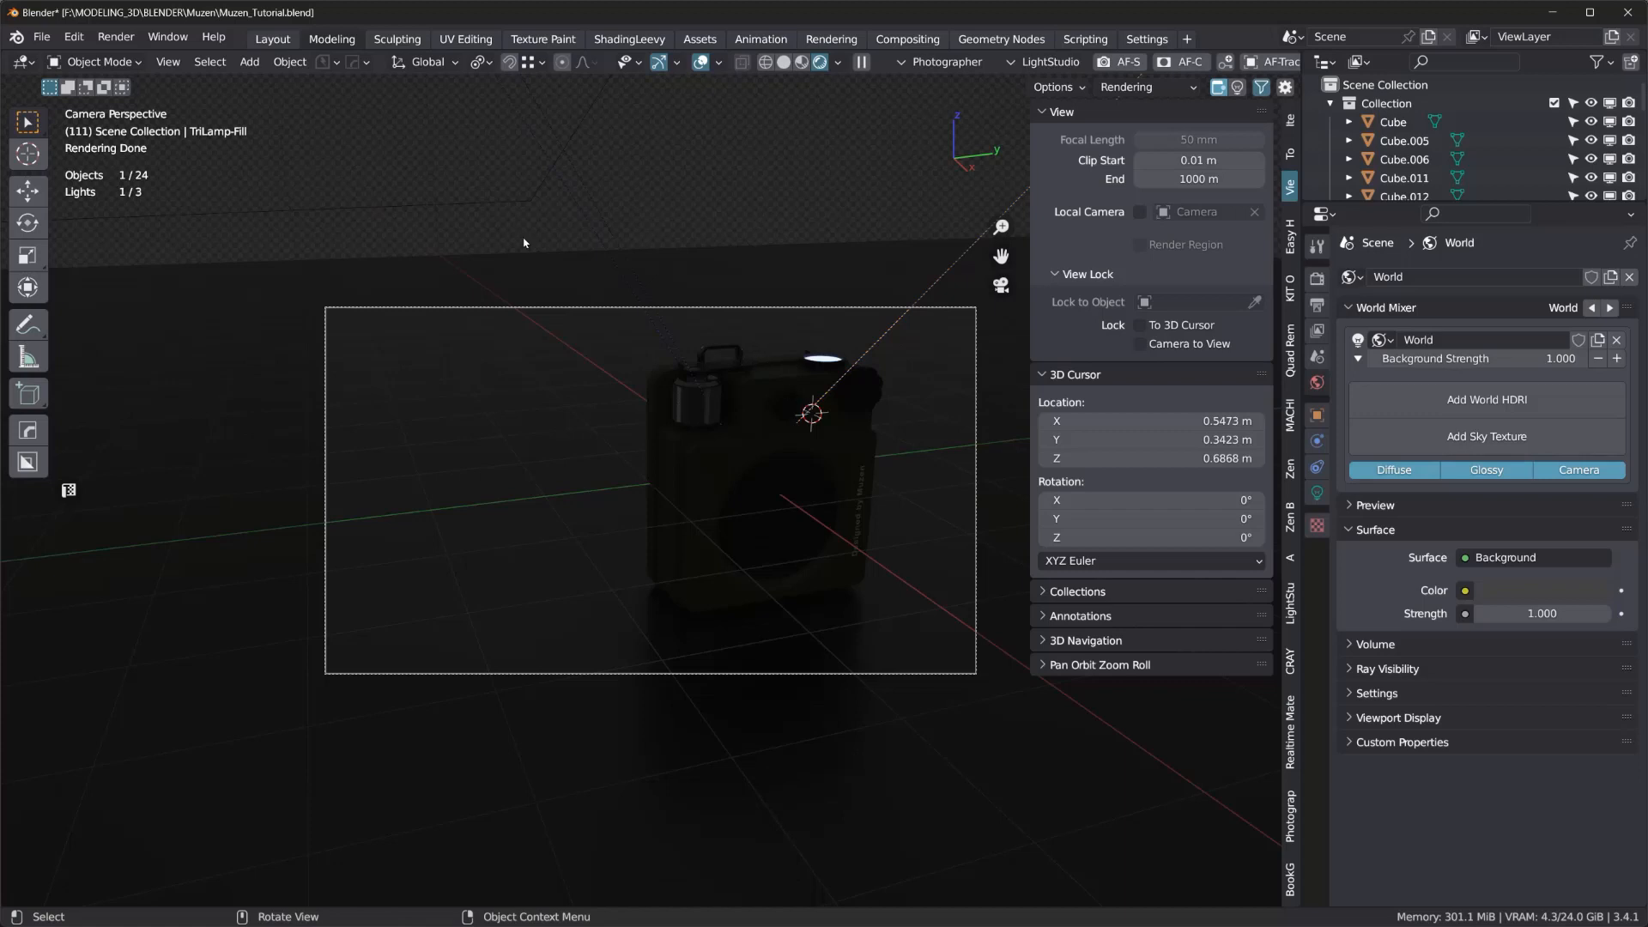
# - Set the power of the fill light, TriLamp-Fill, to 1000 W
pyautogui.scroll(-6, 527, 243)
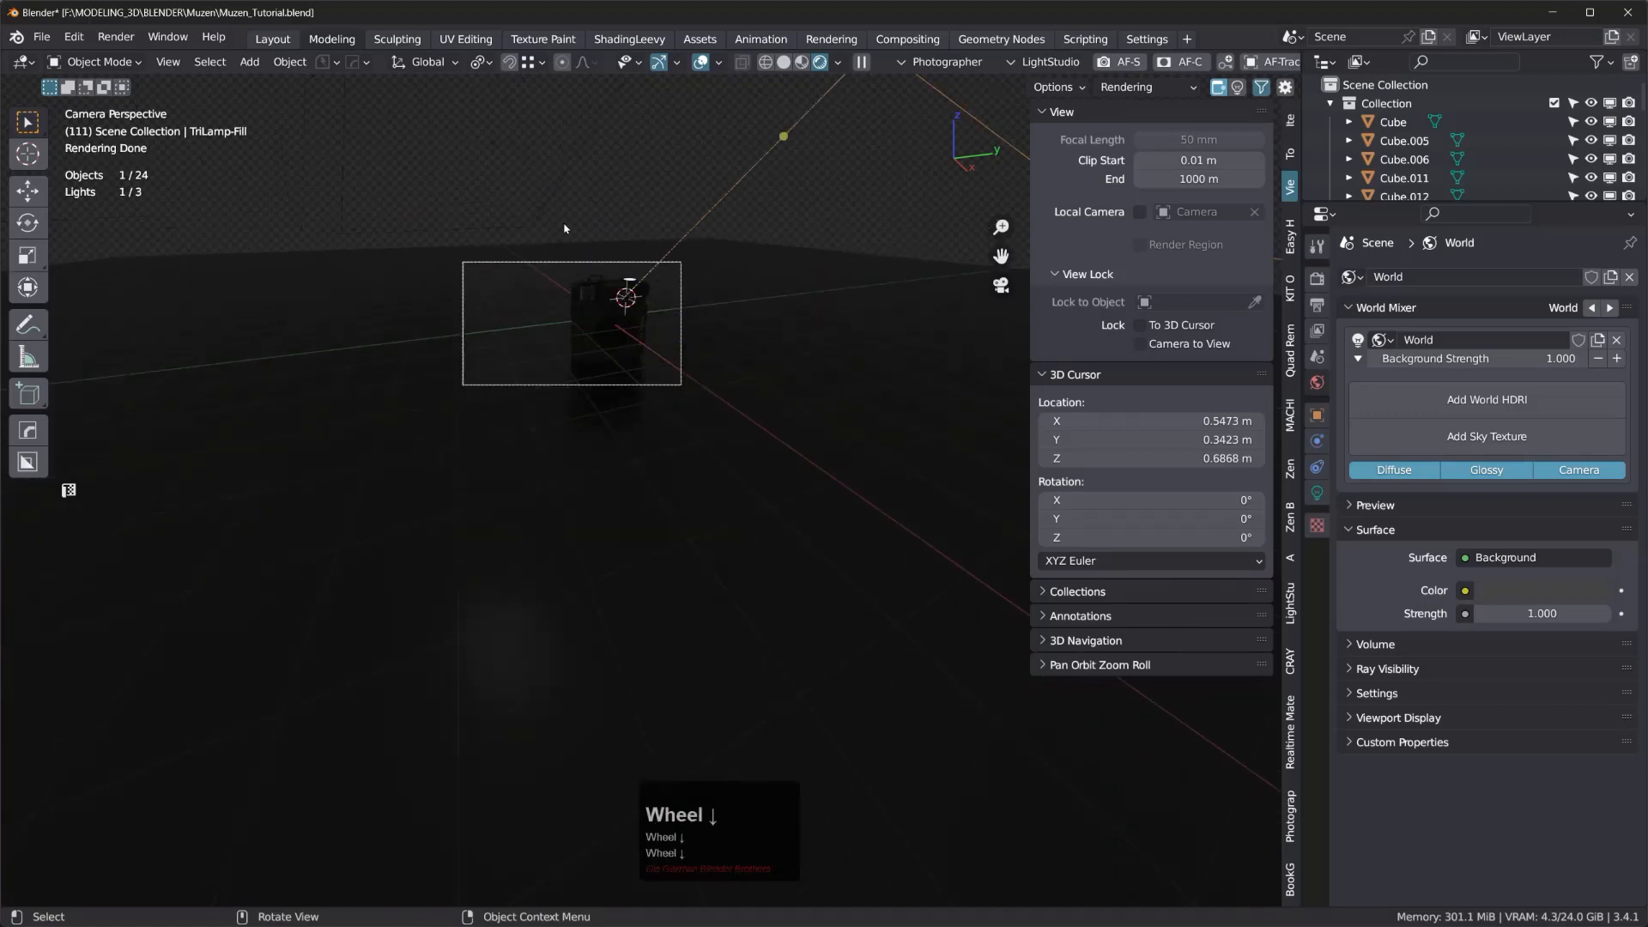
pyautogui.keyDown('shift'); pyautogui.moveTo(563, 228); pyautogui.dragTo(480, 618, button='middle'); pyautogui.keyUp('shift')
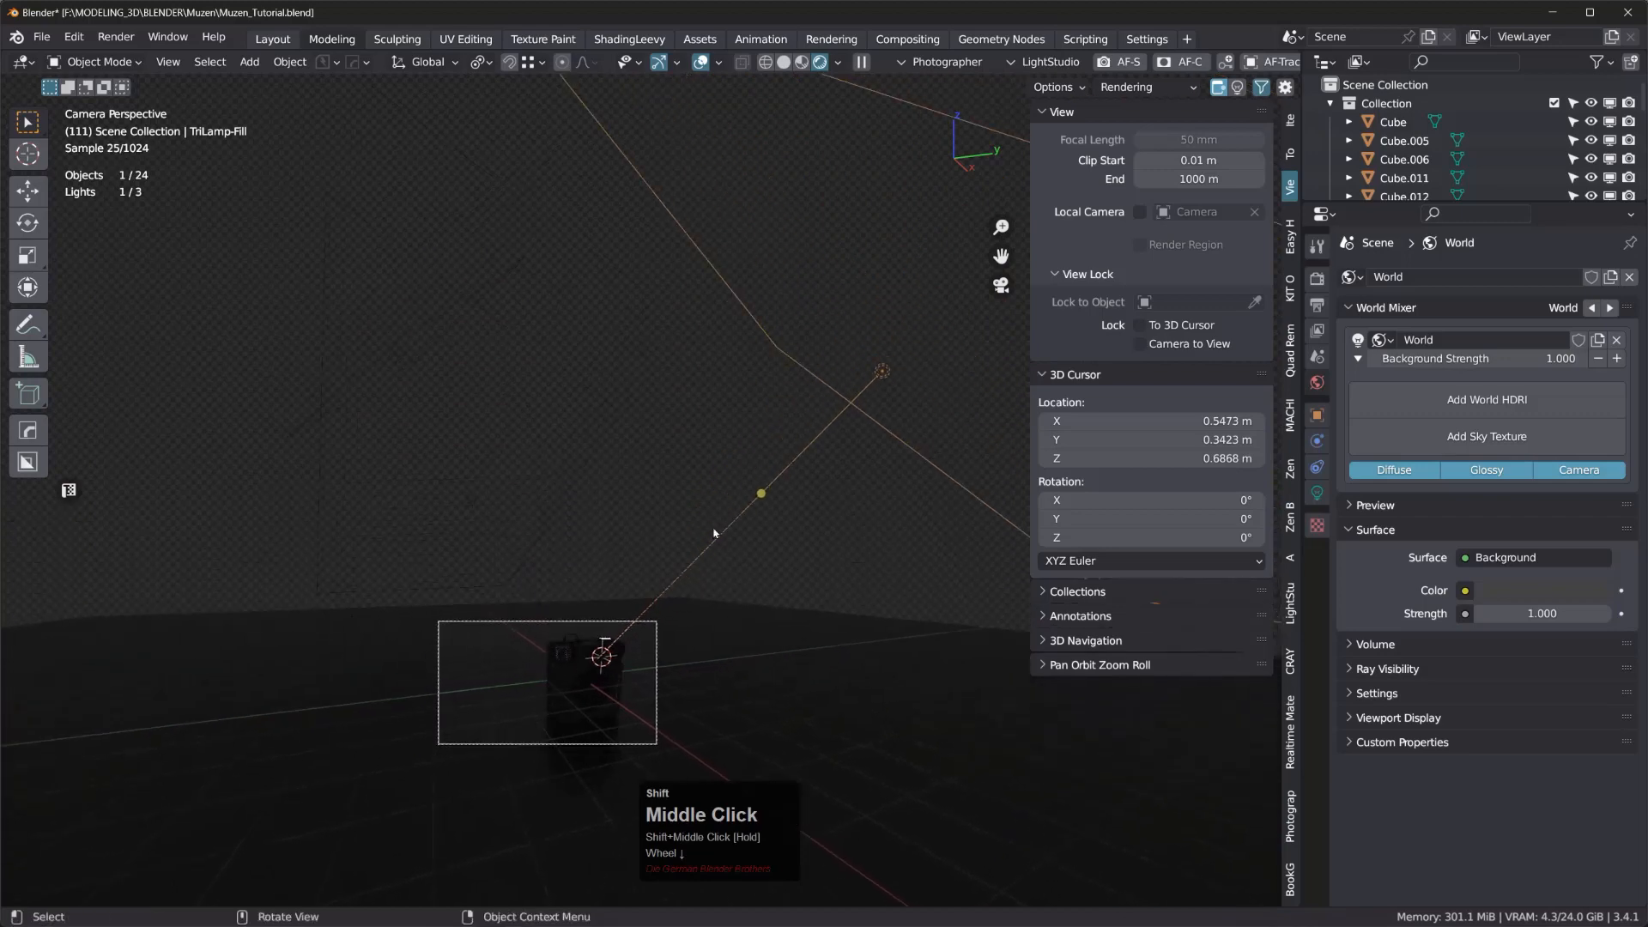
pyautogui.click(882, 424)
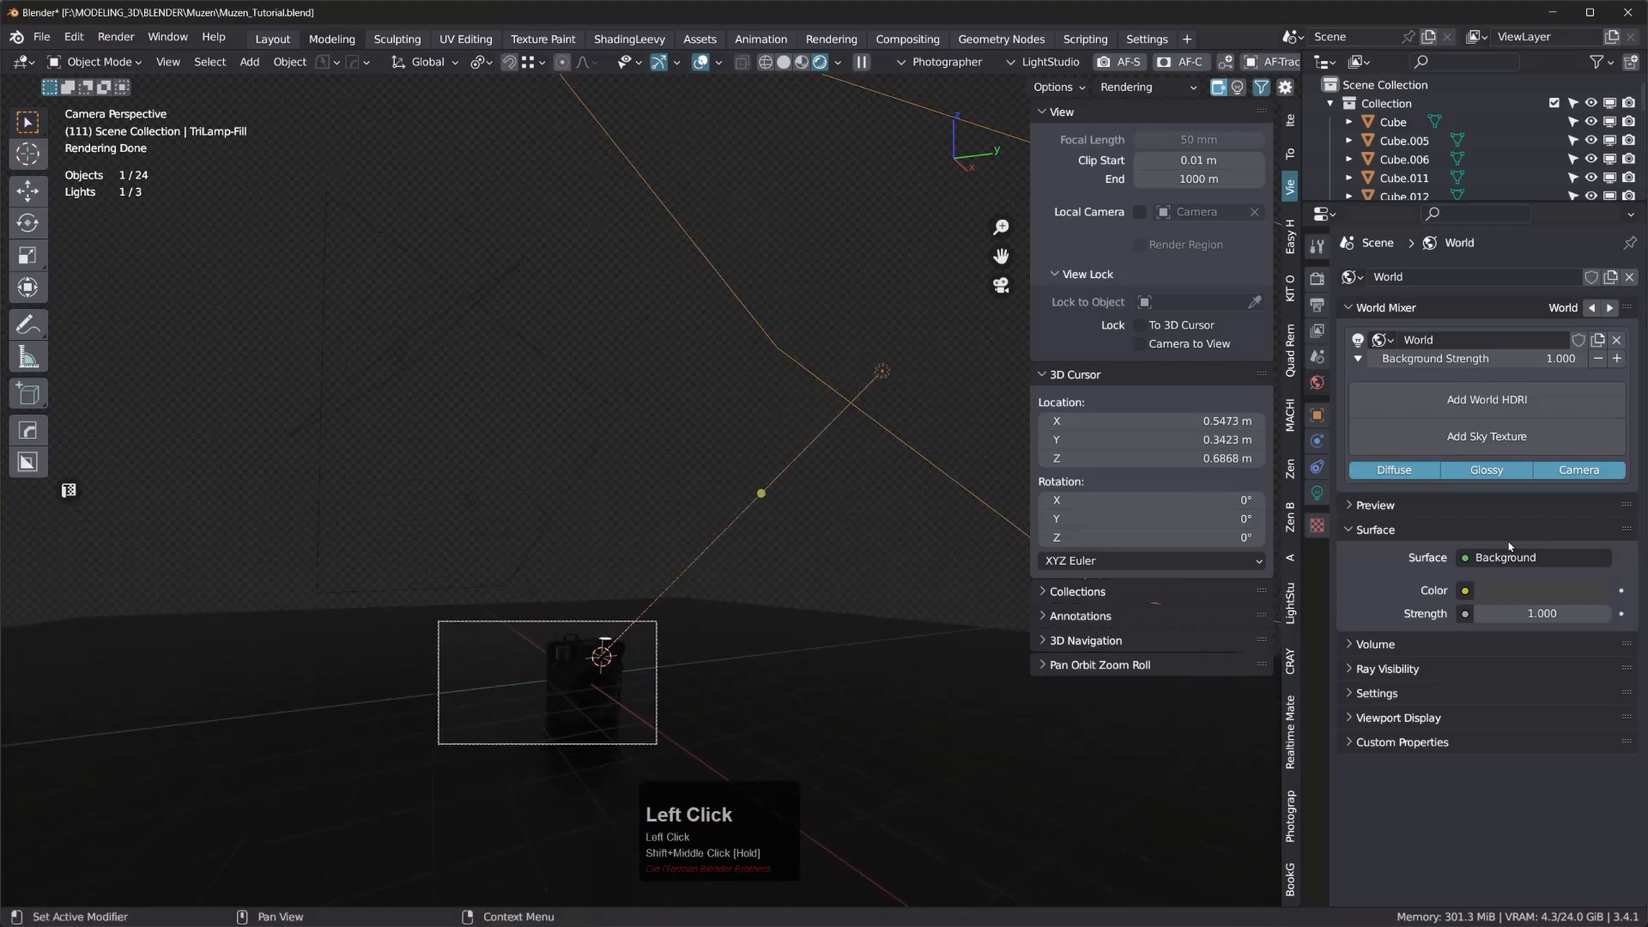
pyautogui.click(1317, 494)
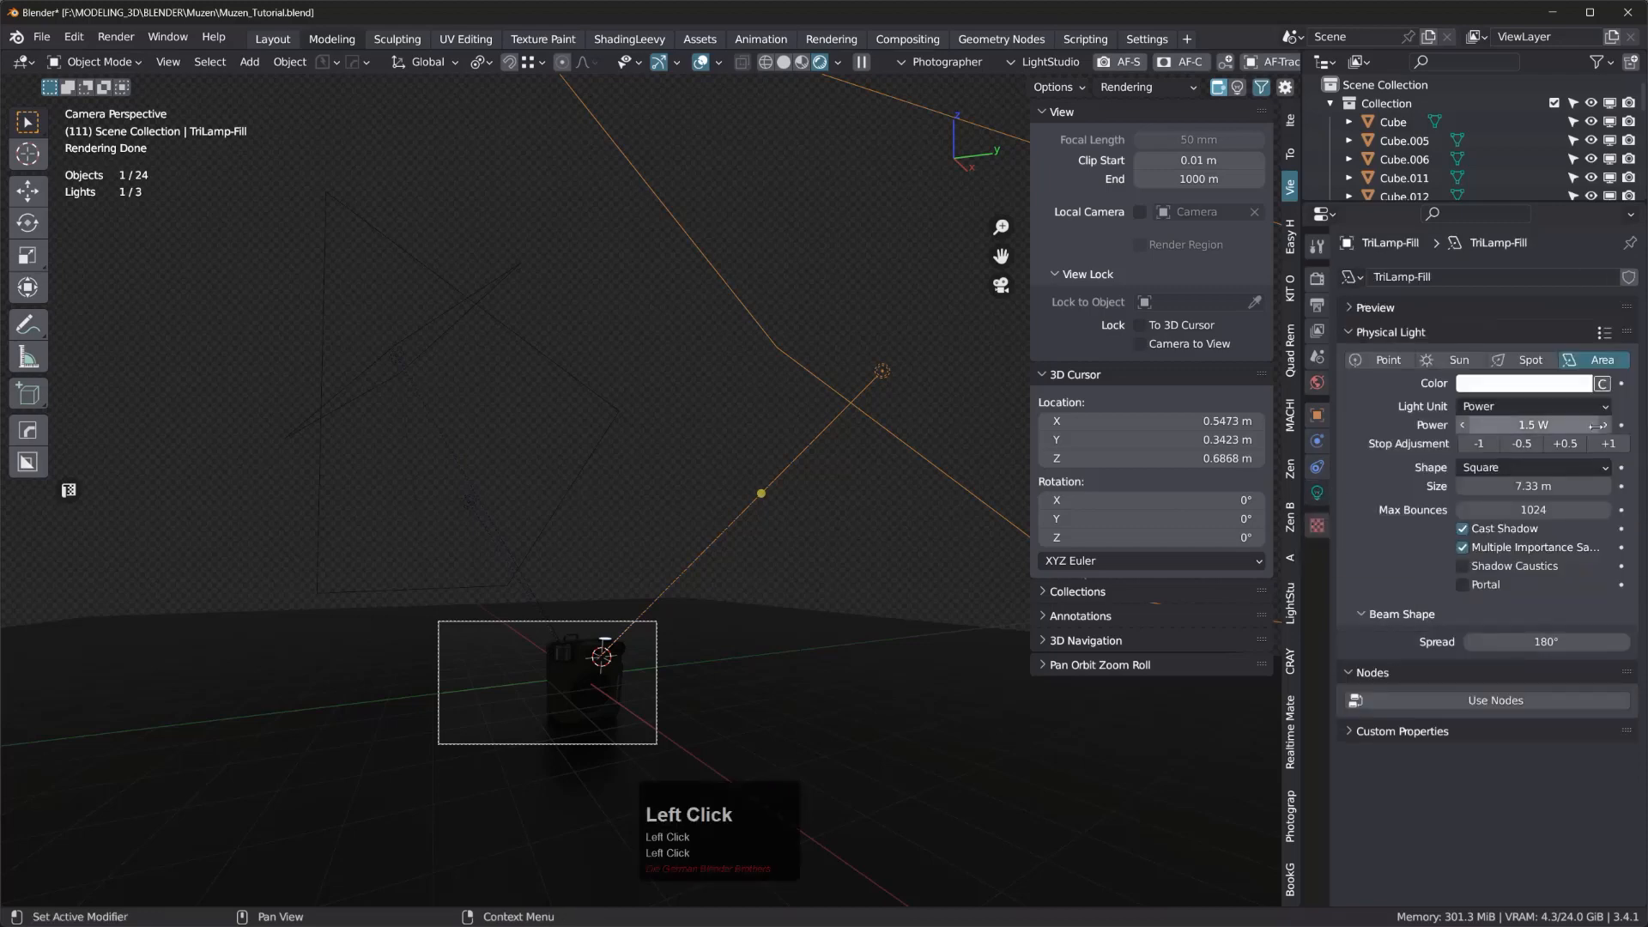
pyautogui.click(1503, 426)
pyautogui.write('1000')
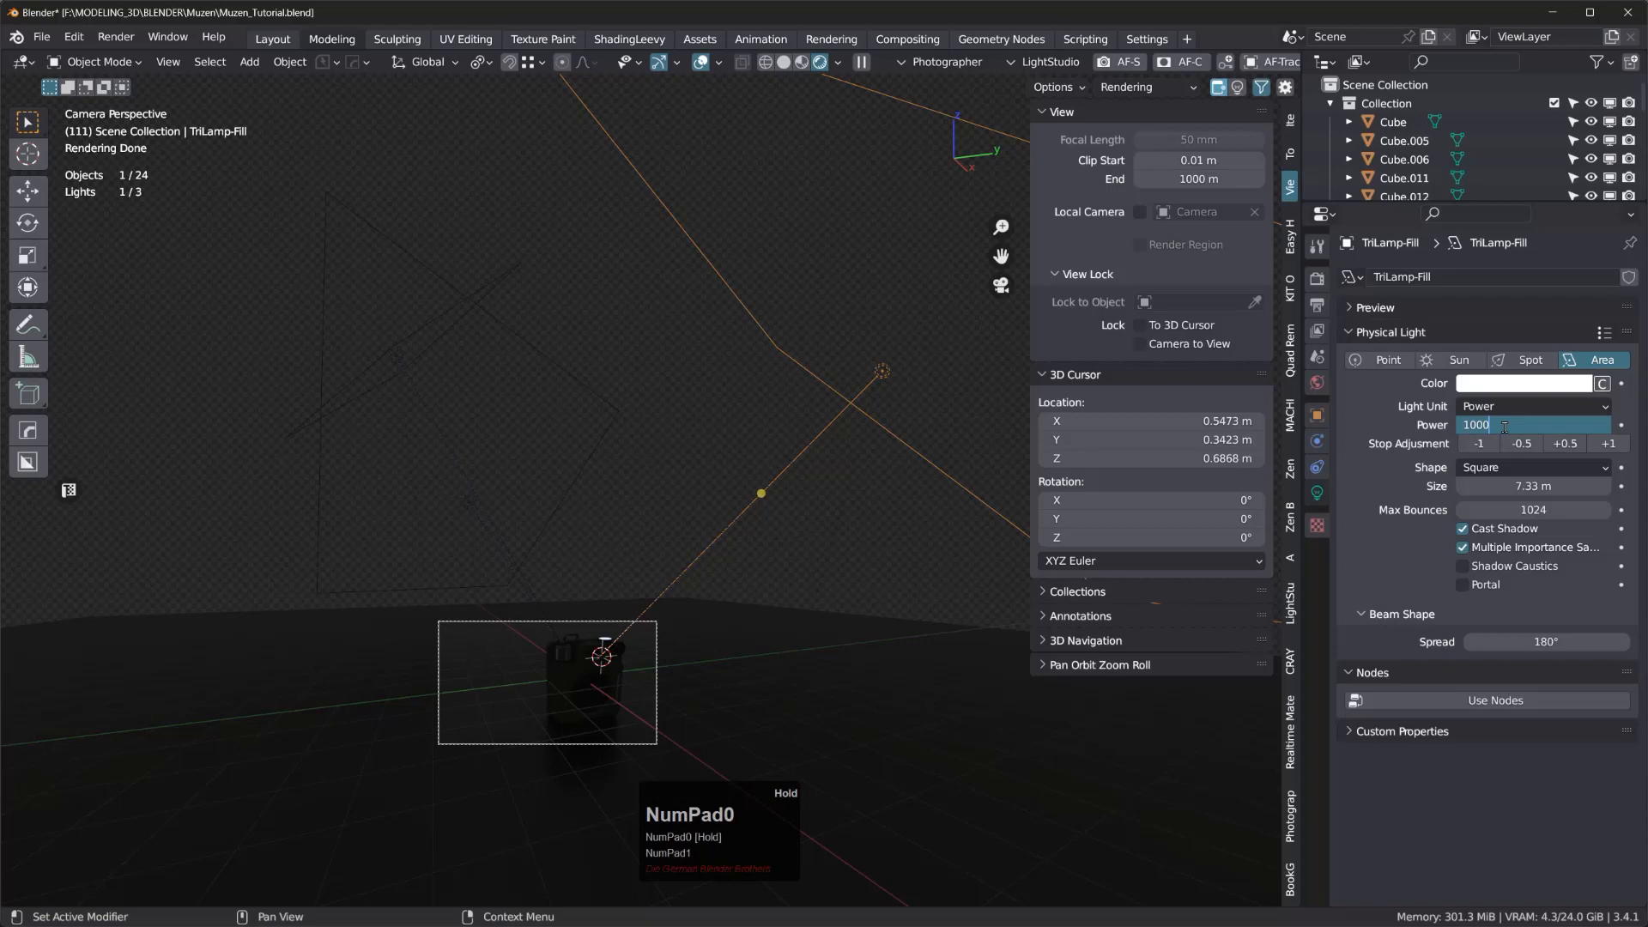
pyautogui.press('KP_Enter')
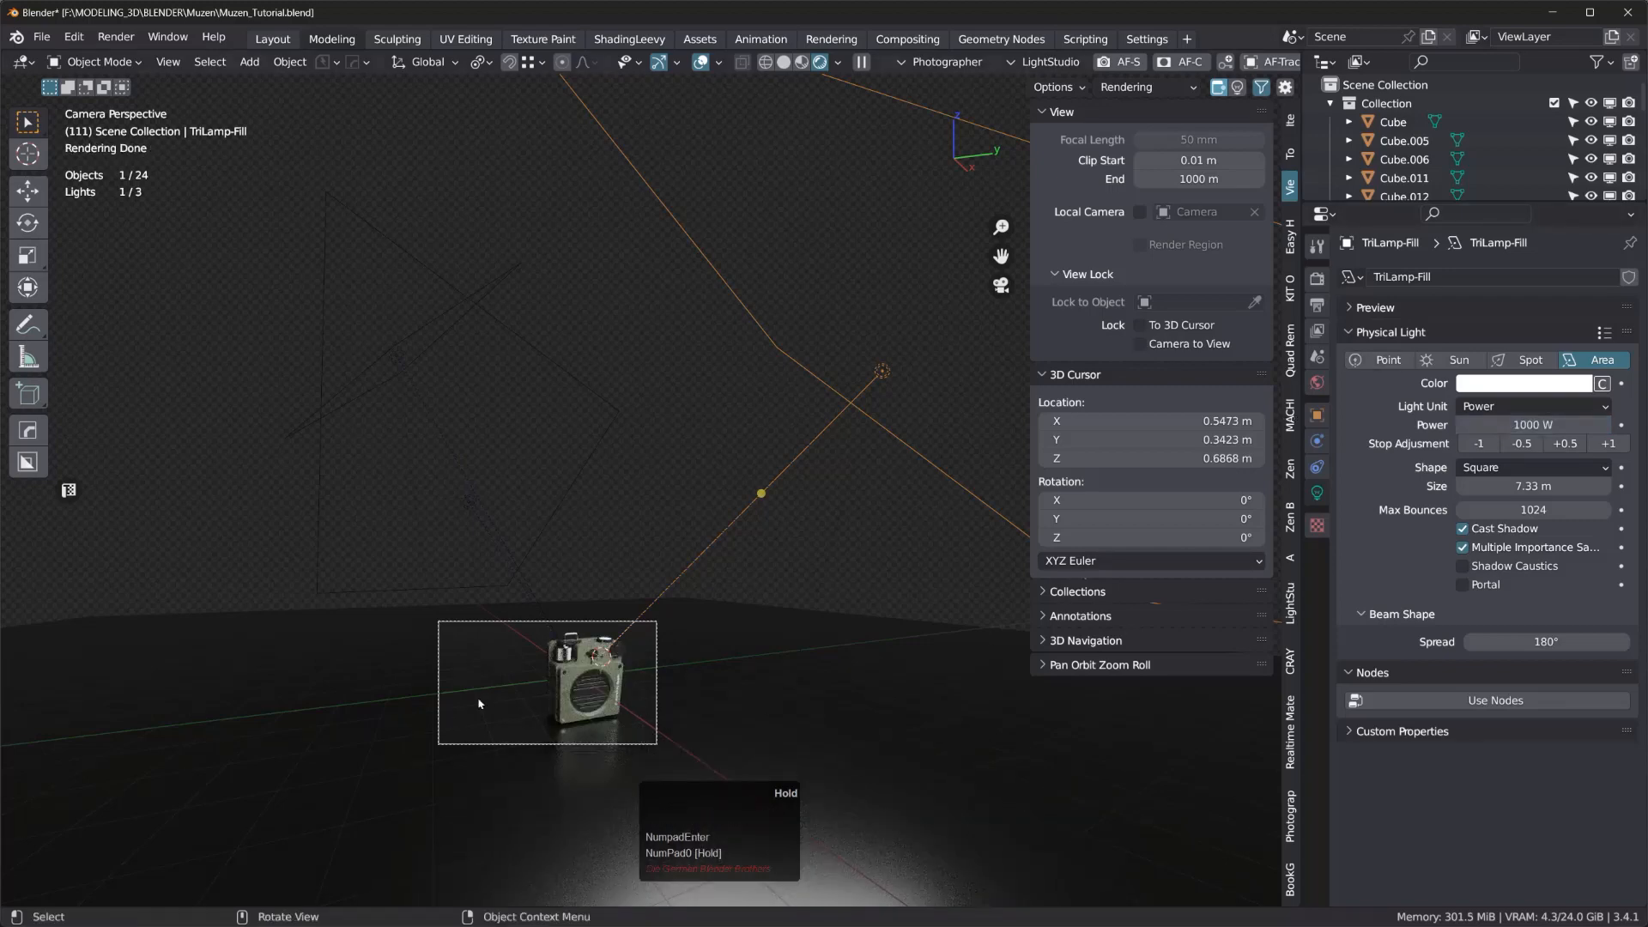
# - Inspect the lighting on the speaker from outside the camera and close up through the camera view
pyautogui.press('KP_0')
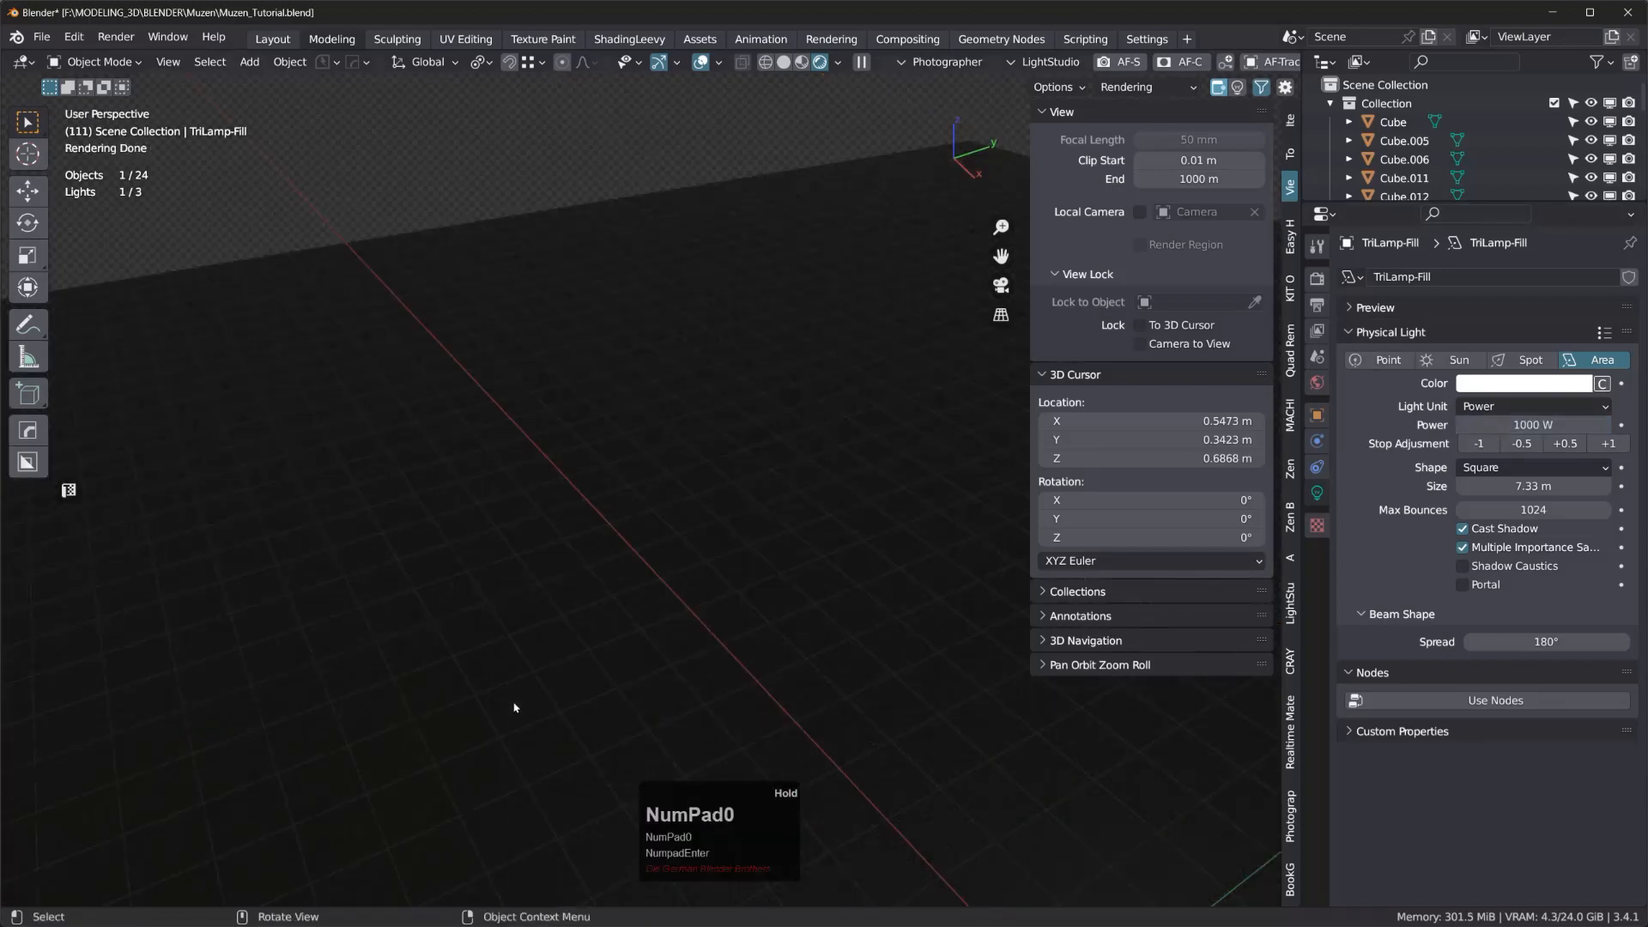
pyautogui.scroll(-3, 797, 524)
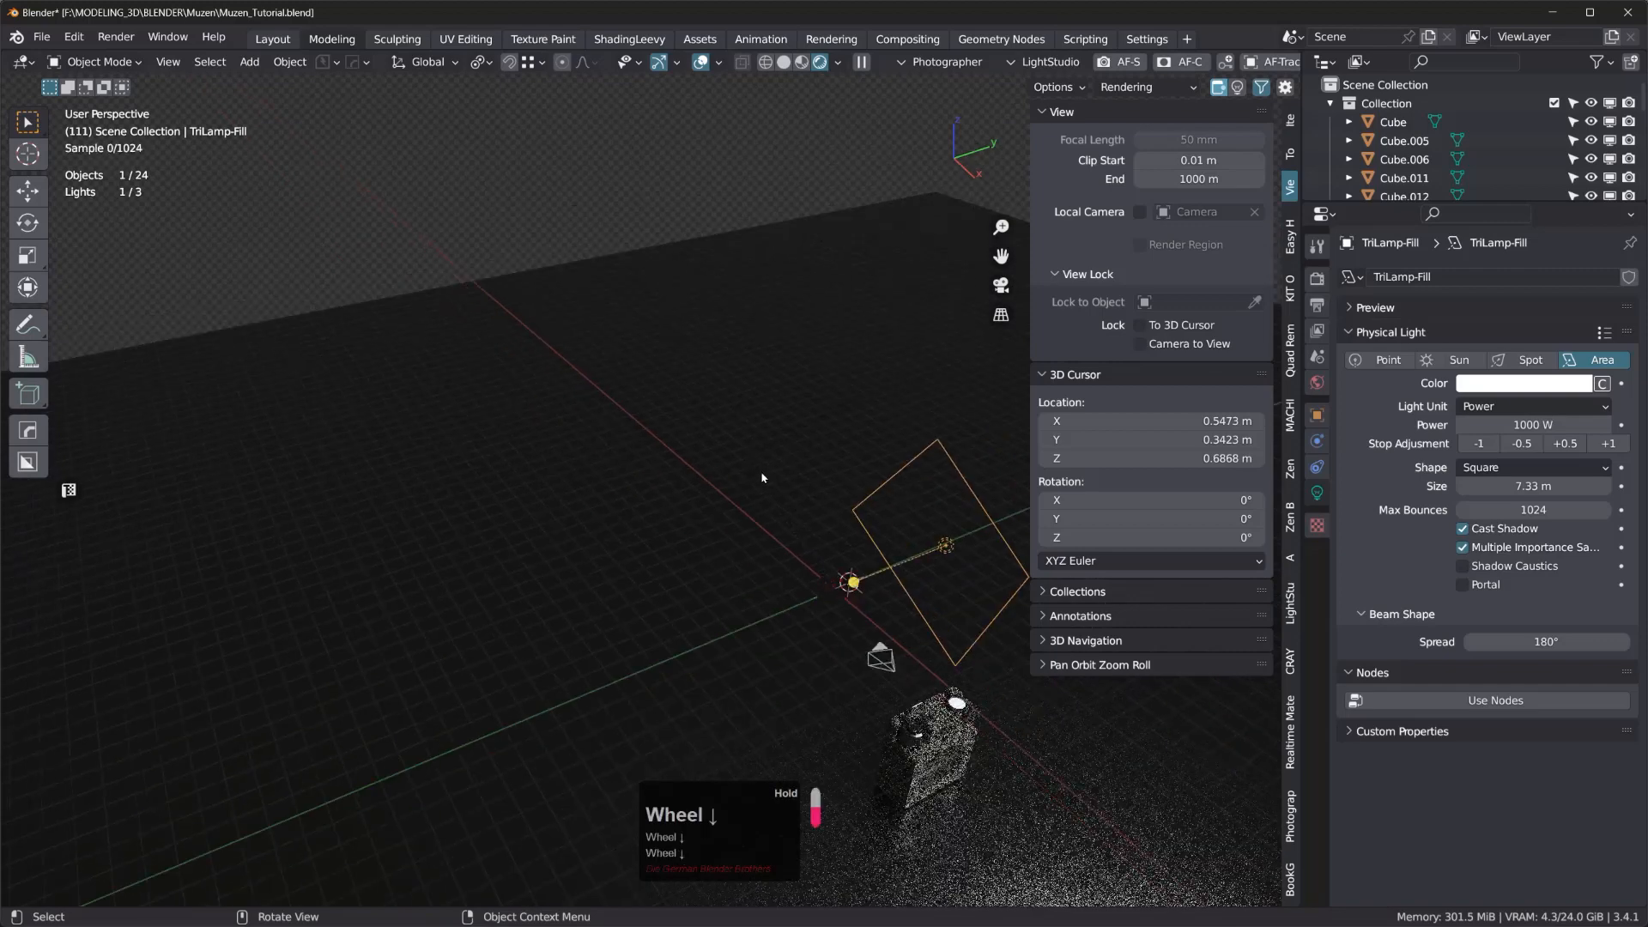
pyautogui.moveTo(797, 524); pyautogui.dragTo(769, 501, button='middle')
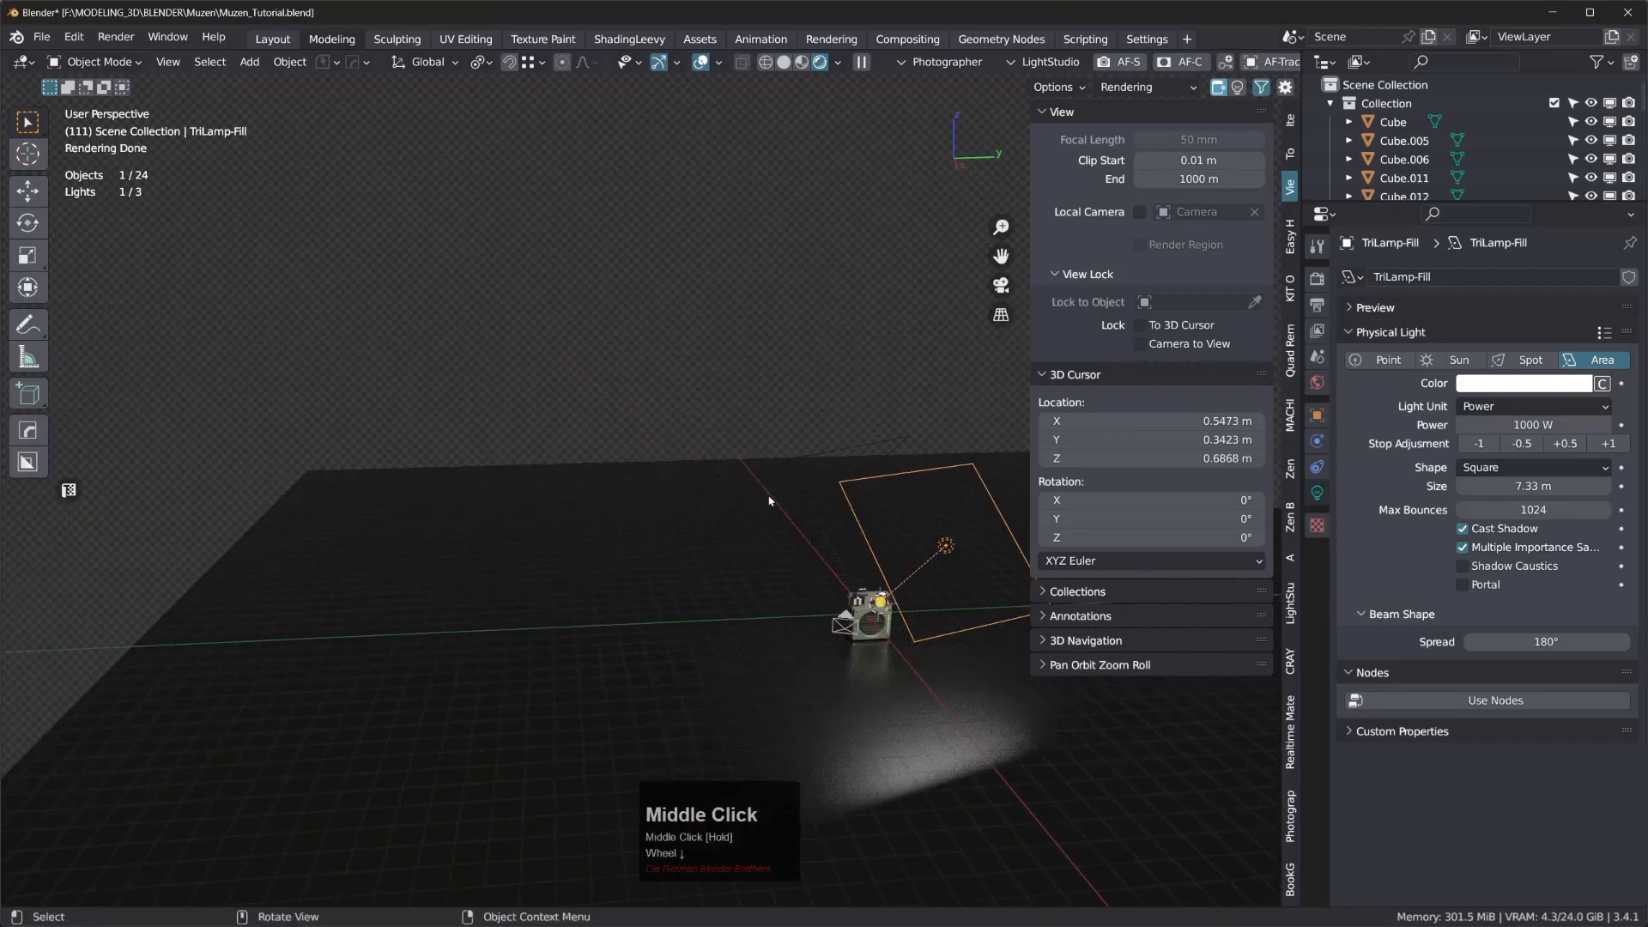
pyautogui.press('KP_0')
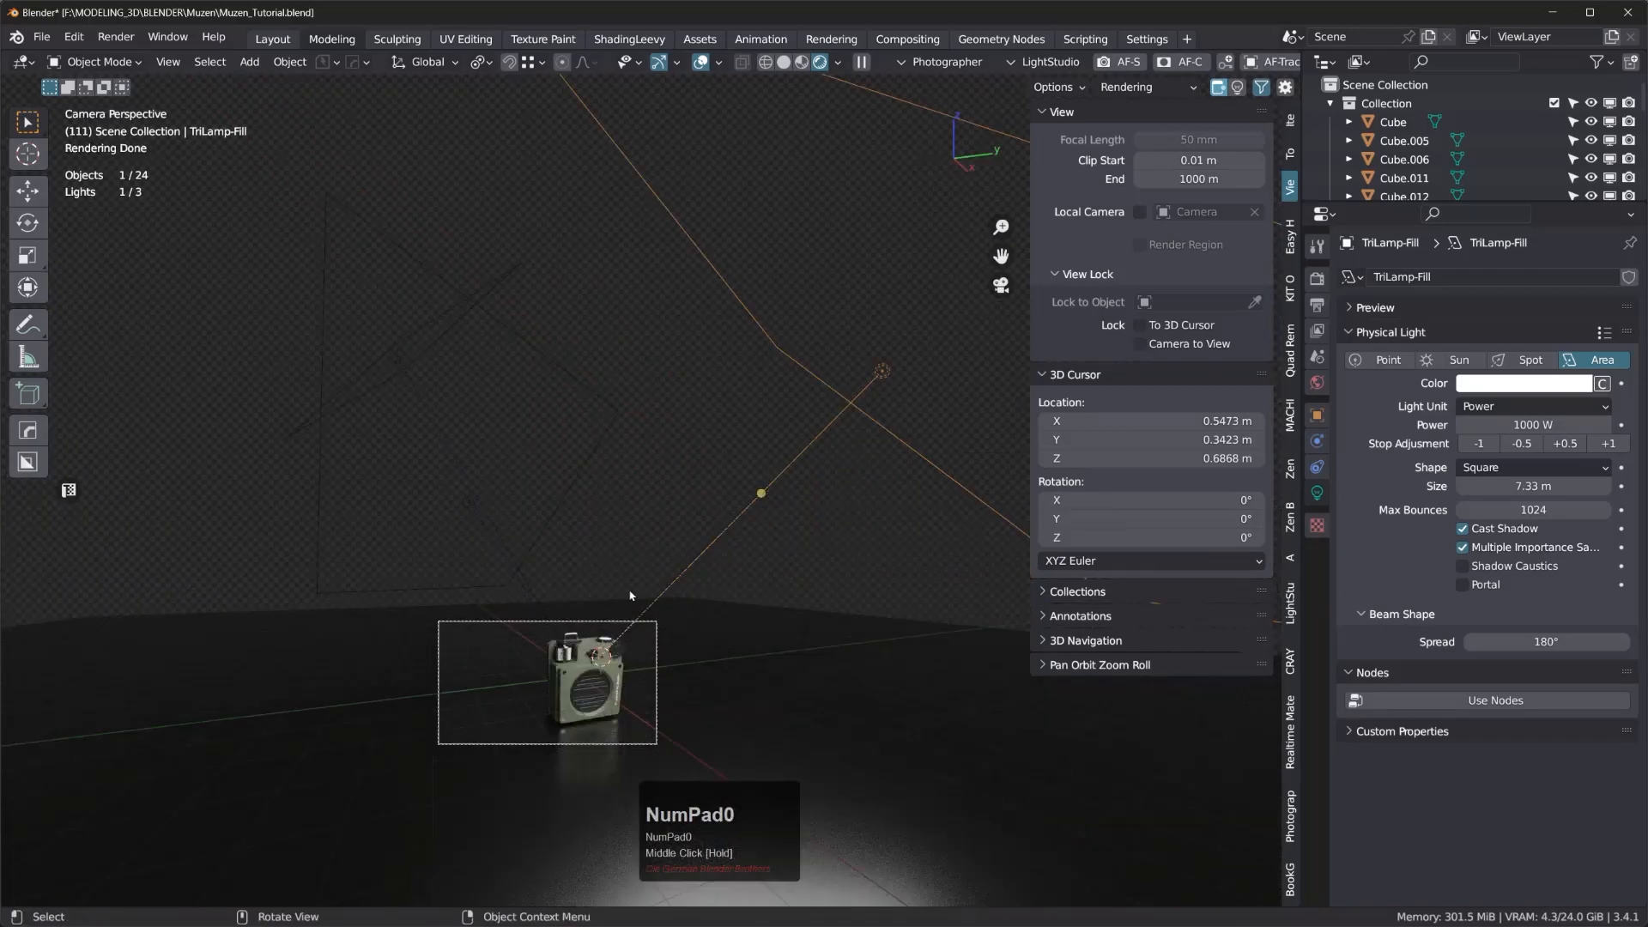
pyautogui.scroll(7, 556, 674)
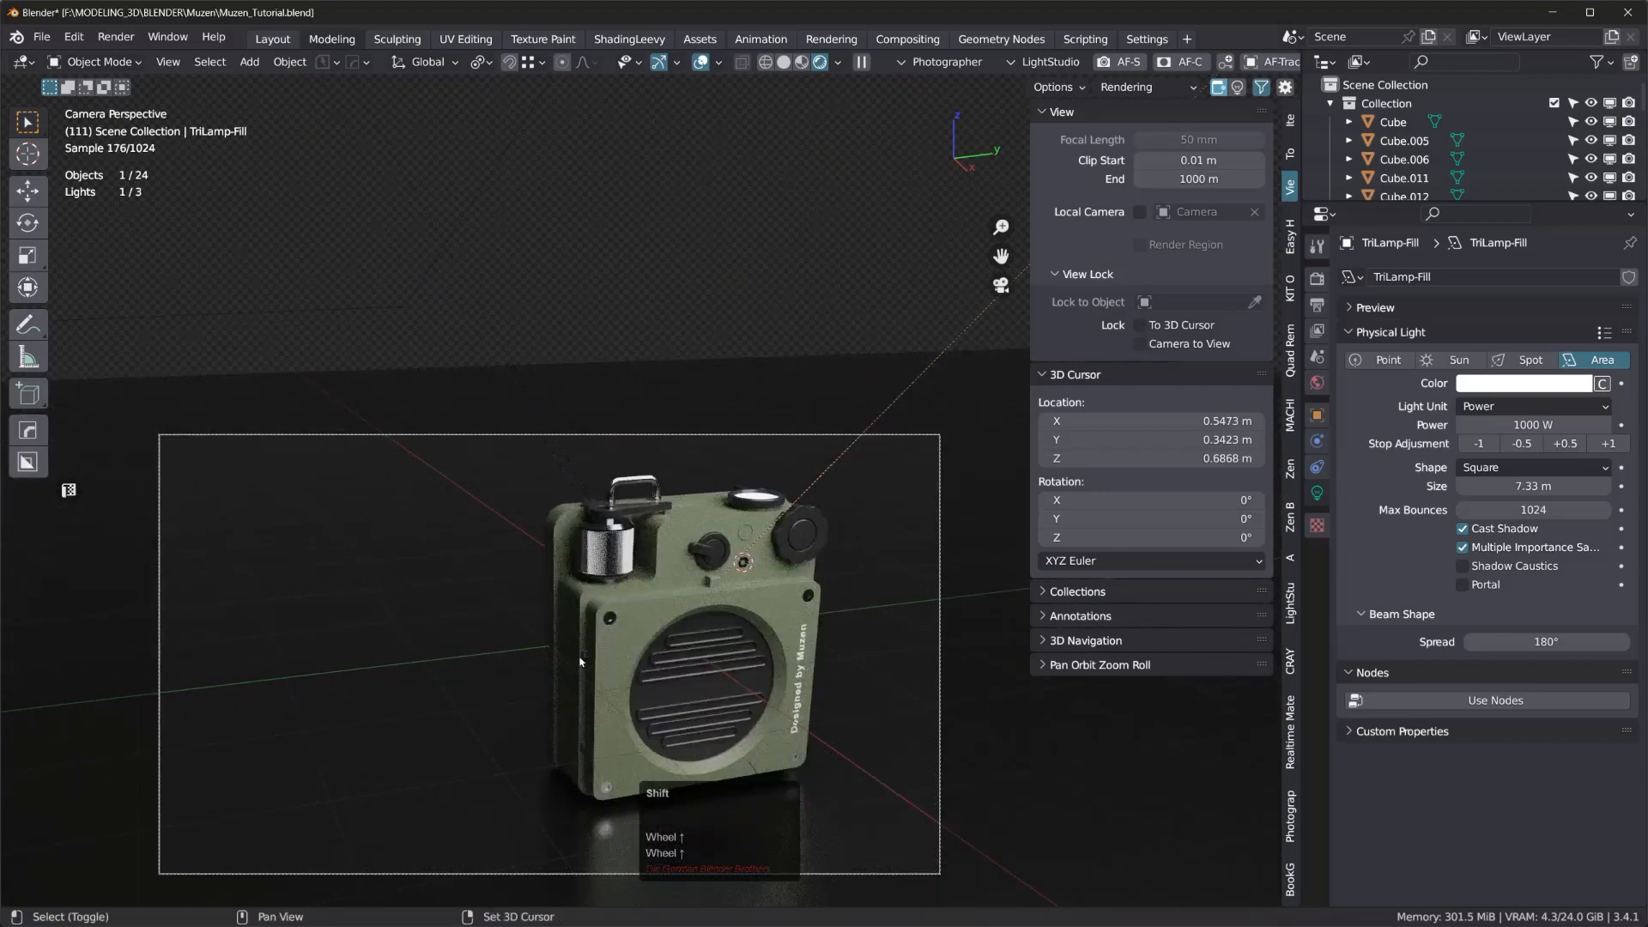
pyautogui.keyDown('shift'); pyautogui.moveTo(556, 673); pyautogui.dragTo(550, 525, button='middle'); pyautogui.keyUp('shift')
pyautogui.scroll(5, 550, 526)
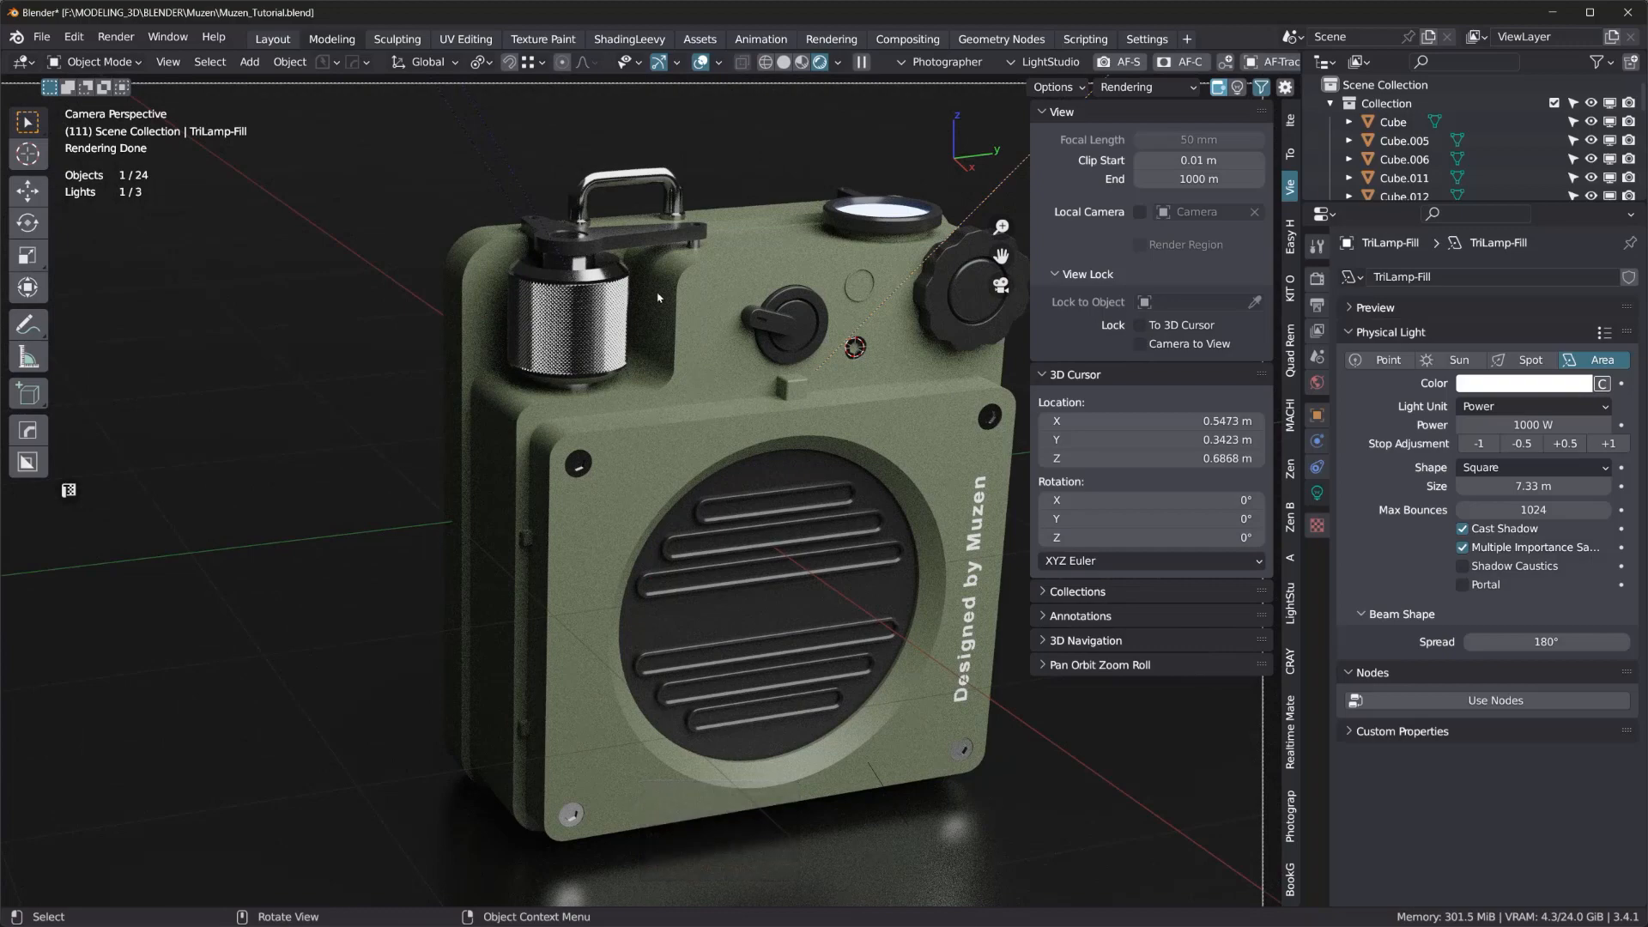
pyautogui.scroll(-4, 668, 304)
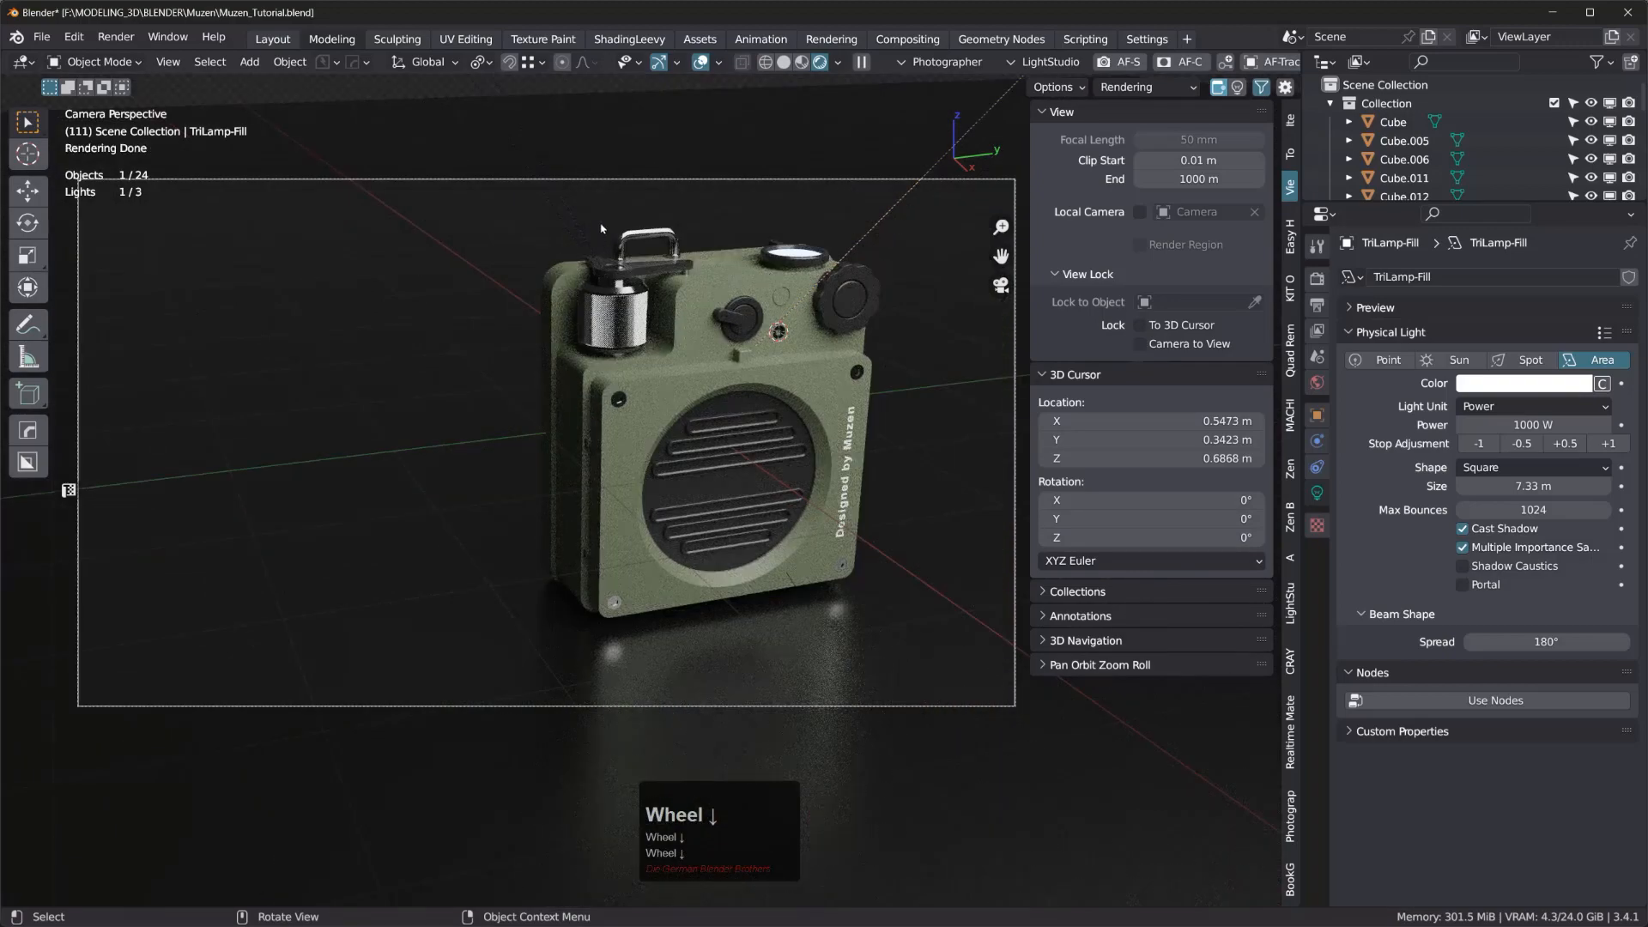
pyautogui.keyDown('shift'); pyautogui.moveTo(601, 228); pyautogui.dragTo(744, 390, button='middle'); pyautogui.keyUp('shift')
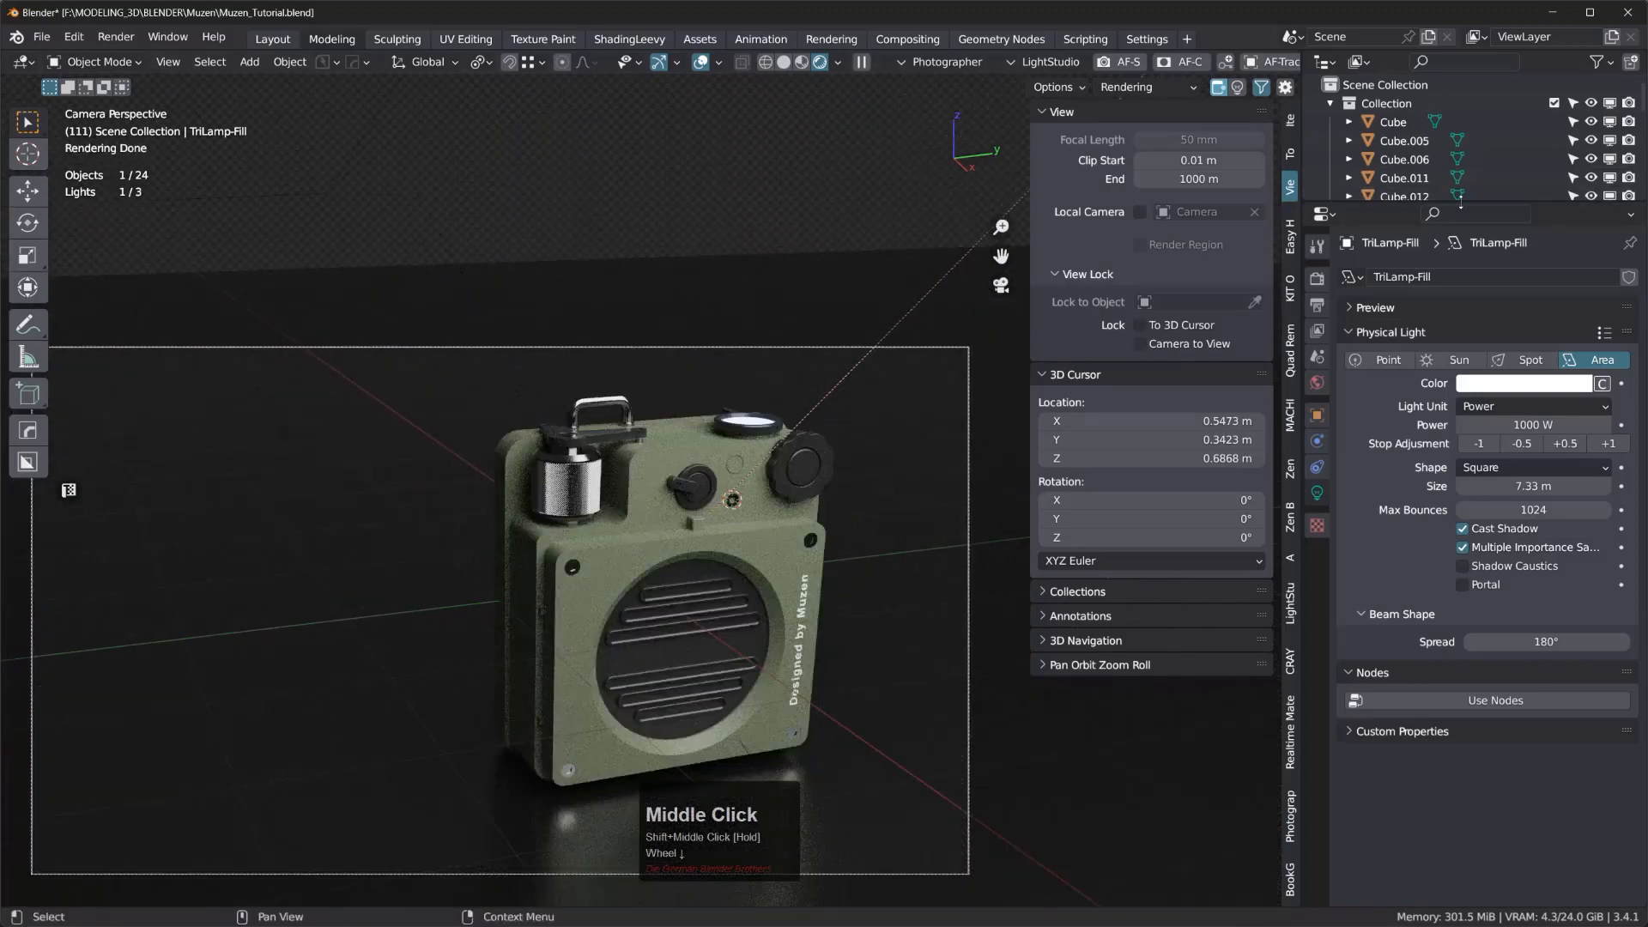
# - Enlarge the outliner area and bring the three TriLamp lights at the end of its object list into view
pyautogui.moveTo(1471, 205); pyautogui.dragTo(1471, 320)
pyautogui.scroll(-3, 1471, 253)
pyautogui.scroll(-10, 1471, 254)
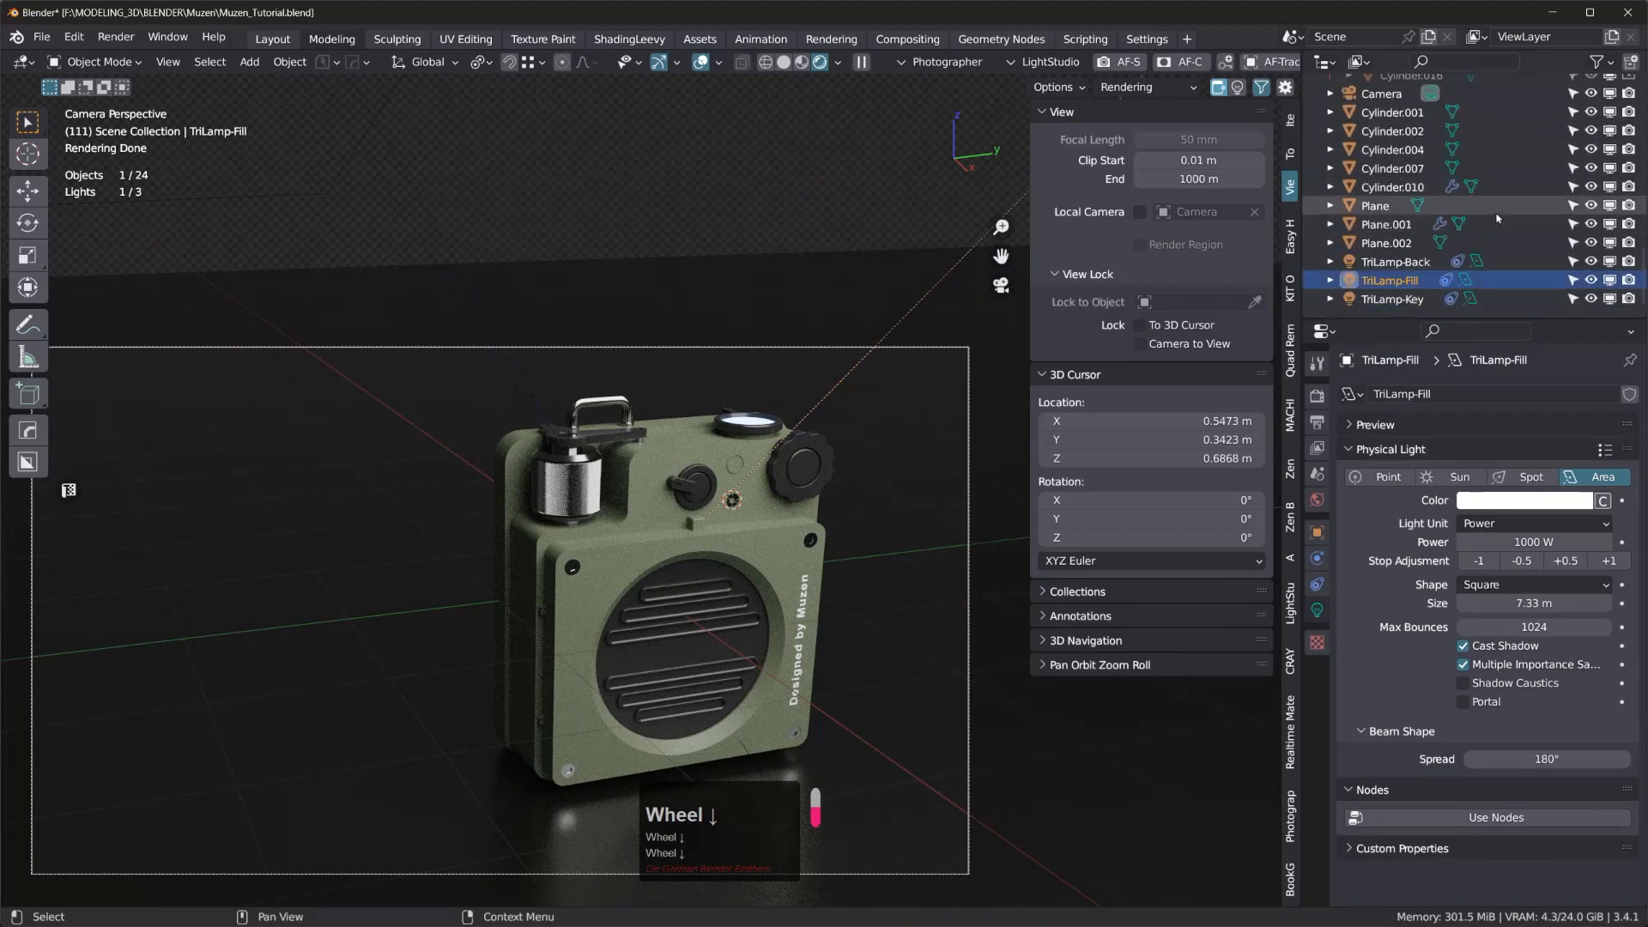
# - Select the key light, TriLamp-Key, and set its power to 800 W
pyautogui.click(1413, 301)
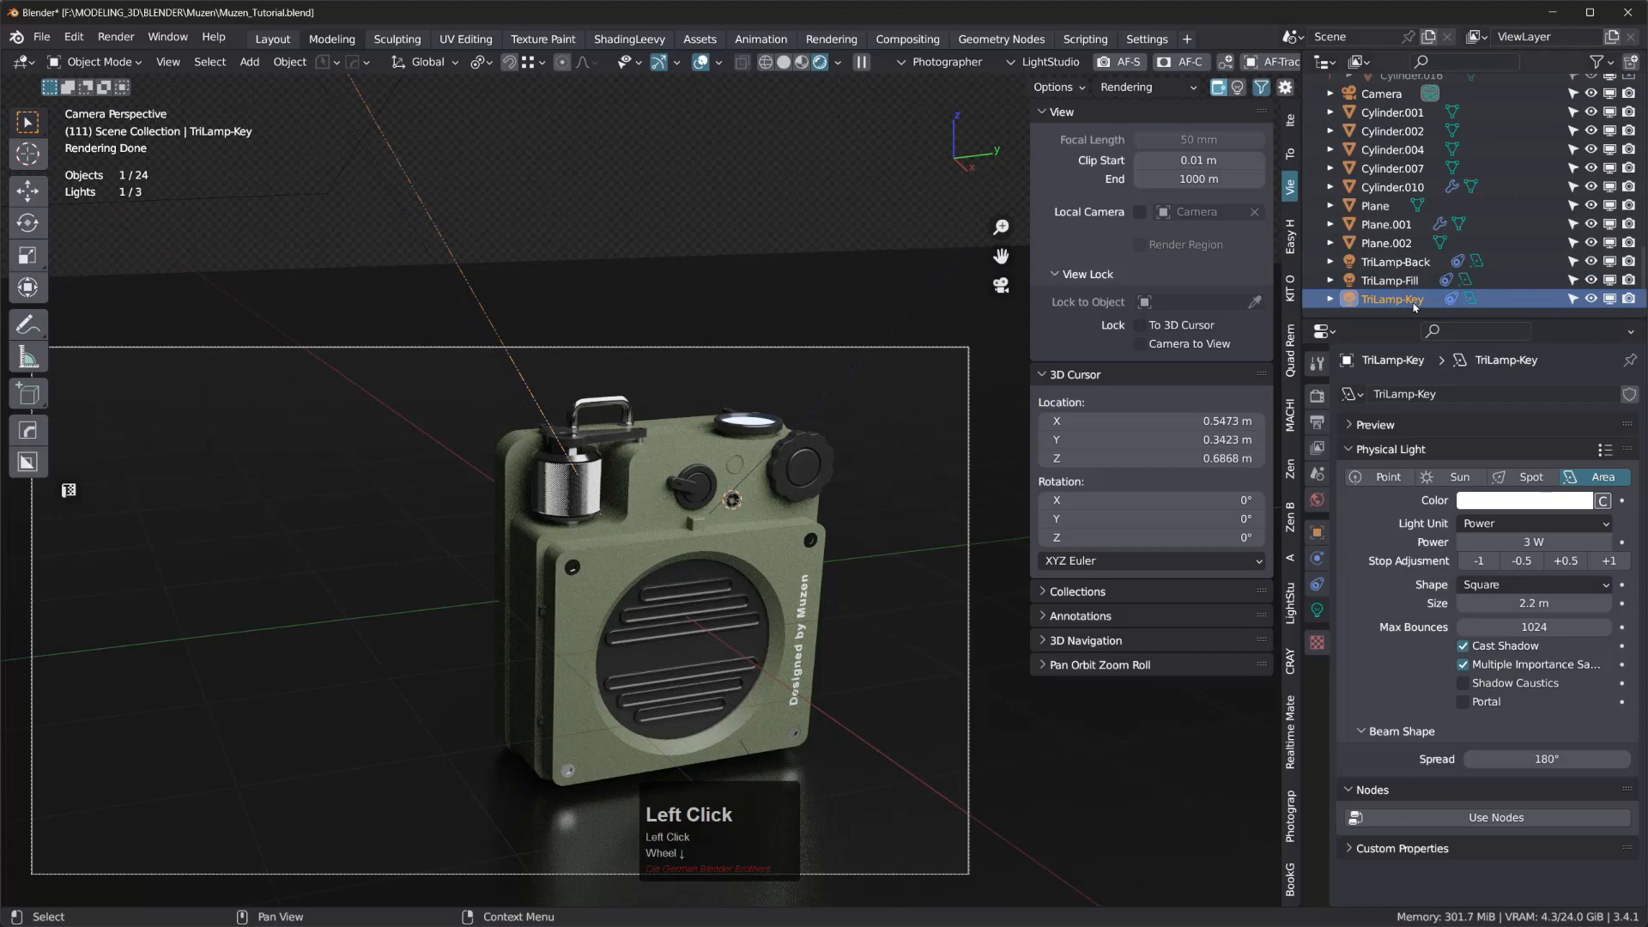
pyautogui.click(1533, 542)
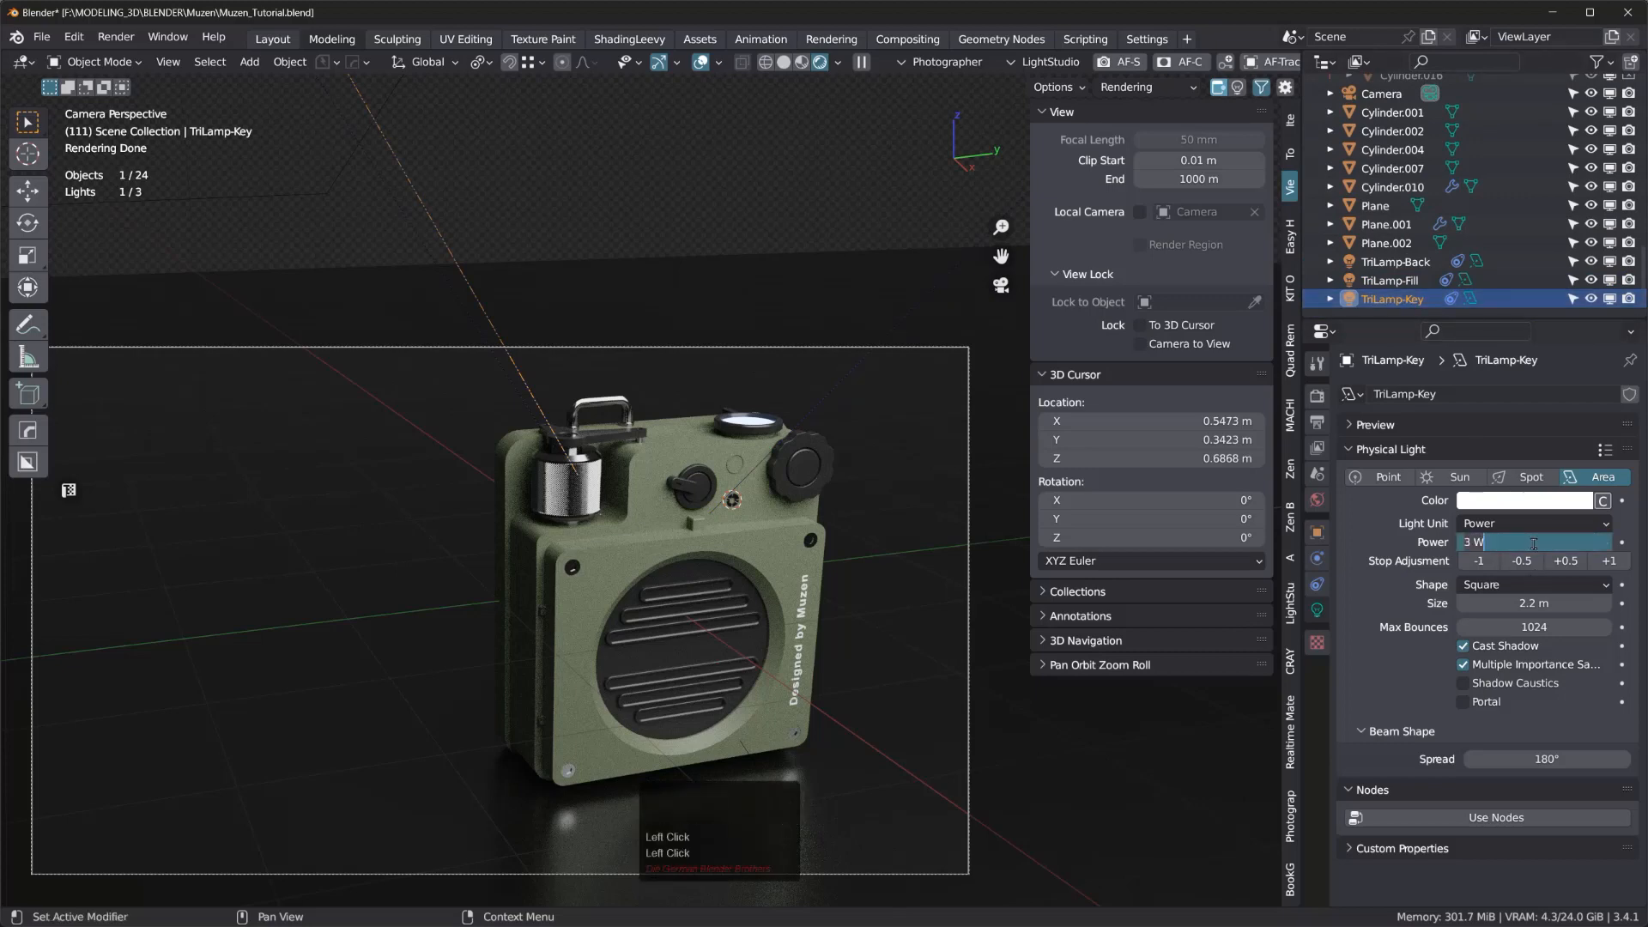
pyautogui.write('800')
pyautogui.press('KP_Enter')
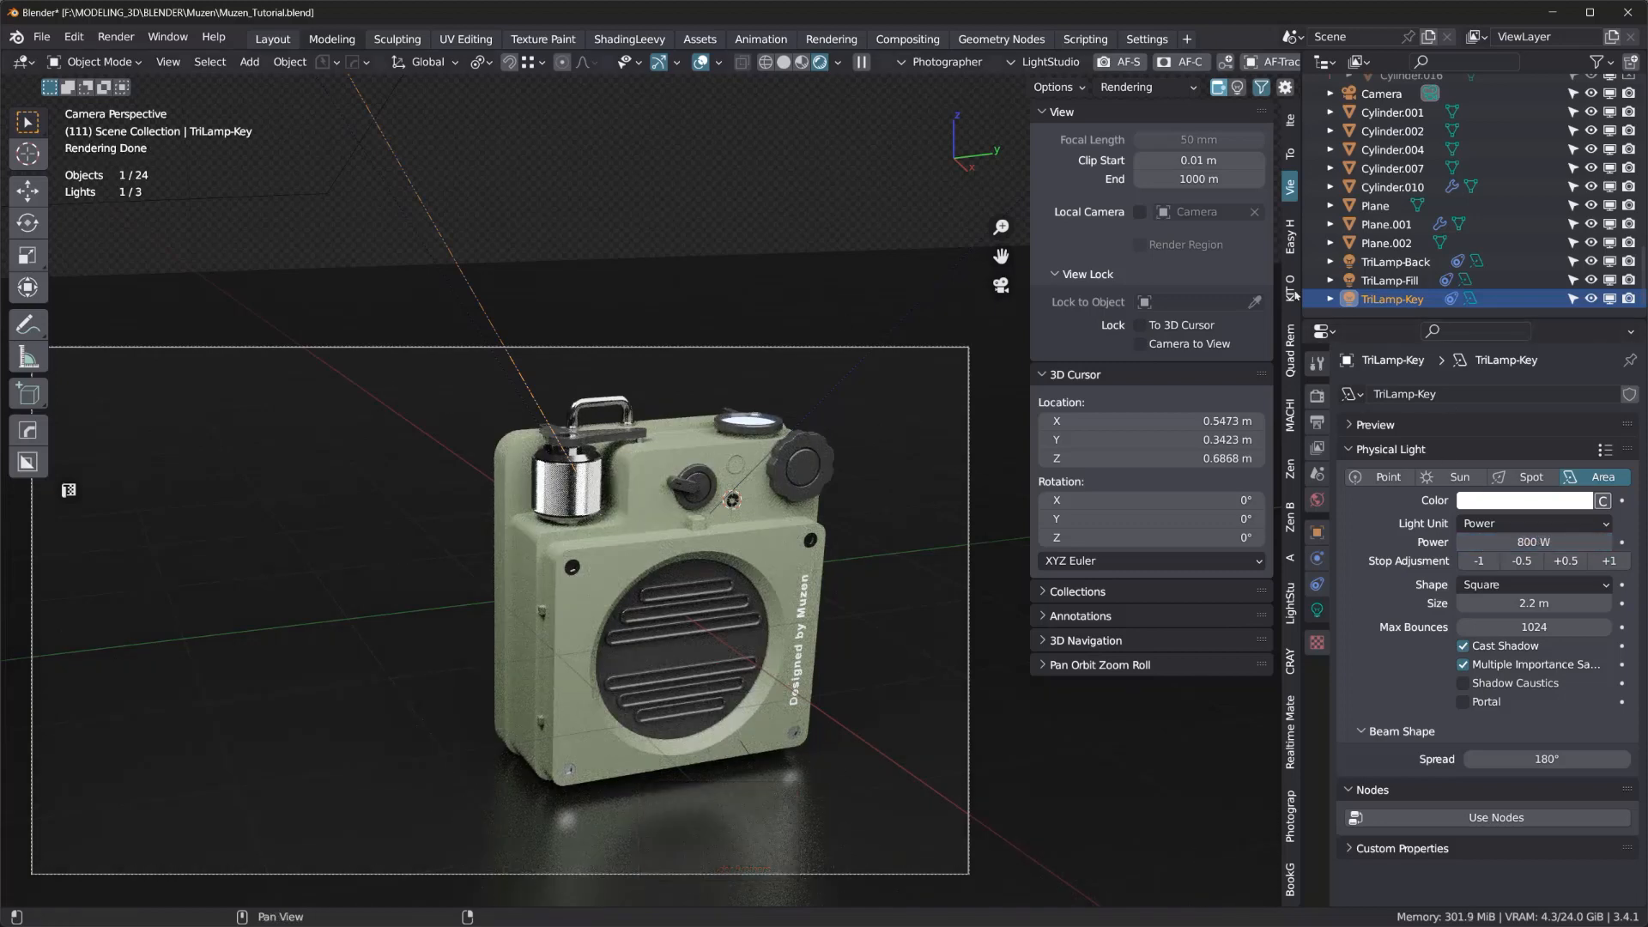
# - Go through the fill and back lights' settings and set the power of the key light, TriLamp-Key, to 500 W
pyautogui.click(922, 302)
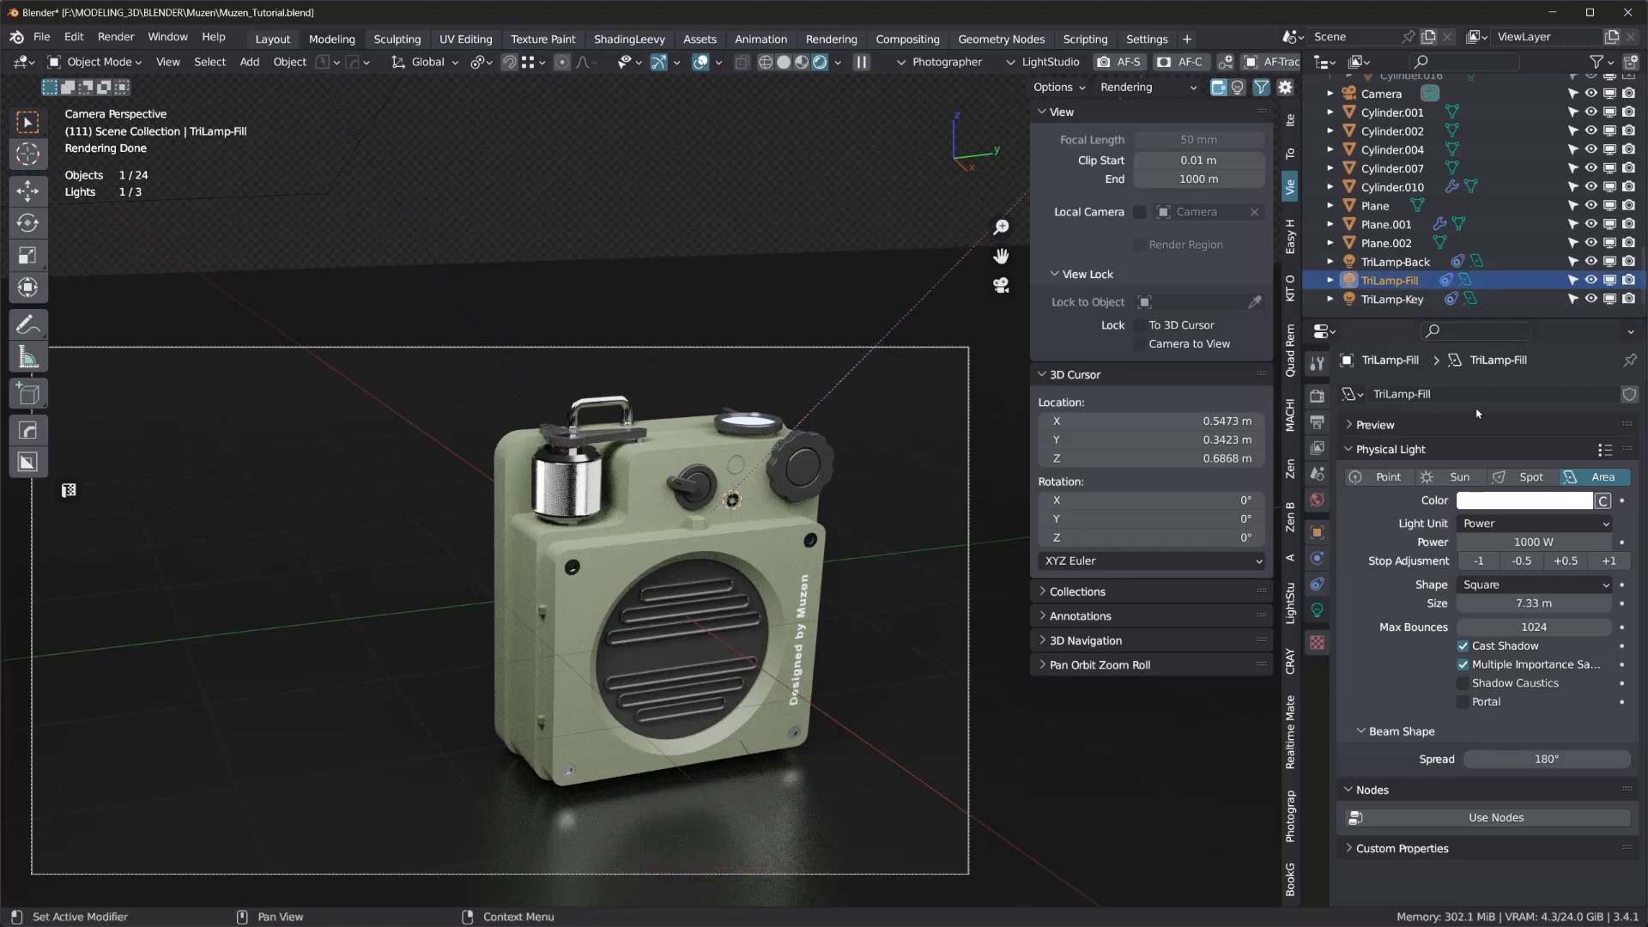
pyautogui.click(1417, 265)
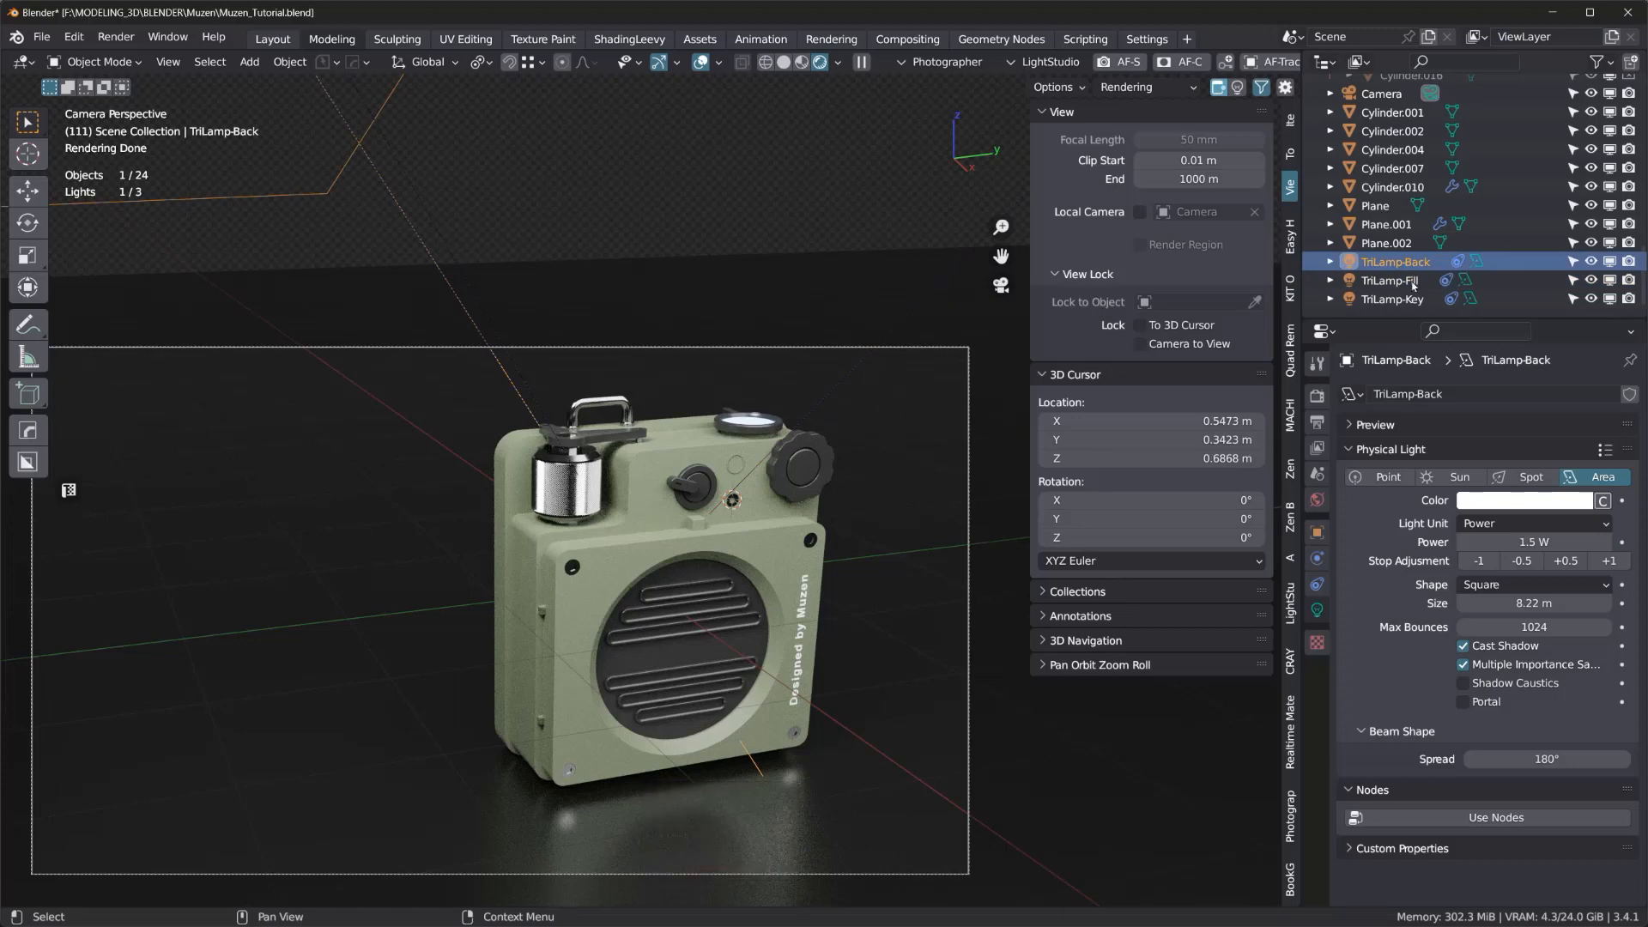
pyautogui.click(1412, 283)
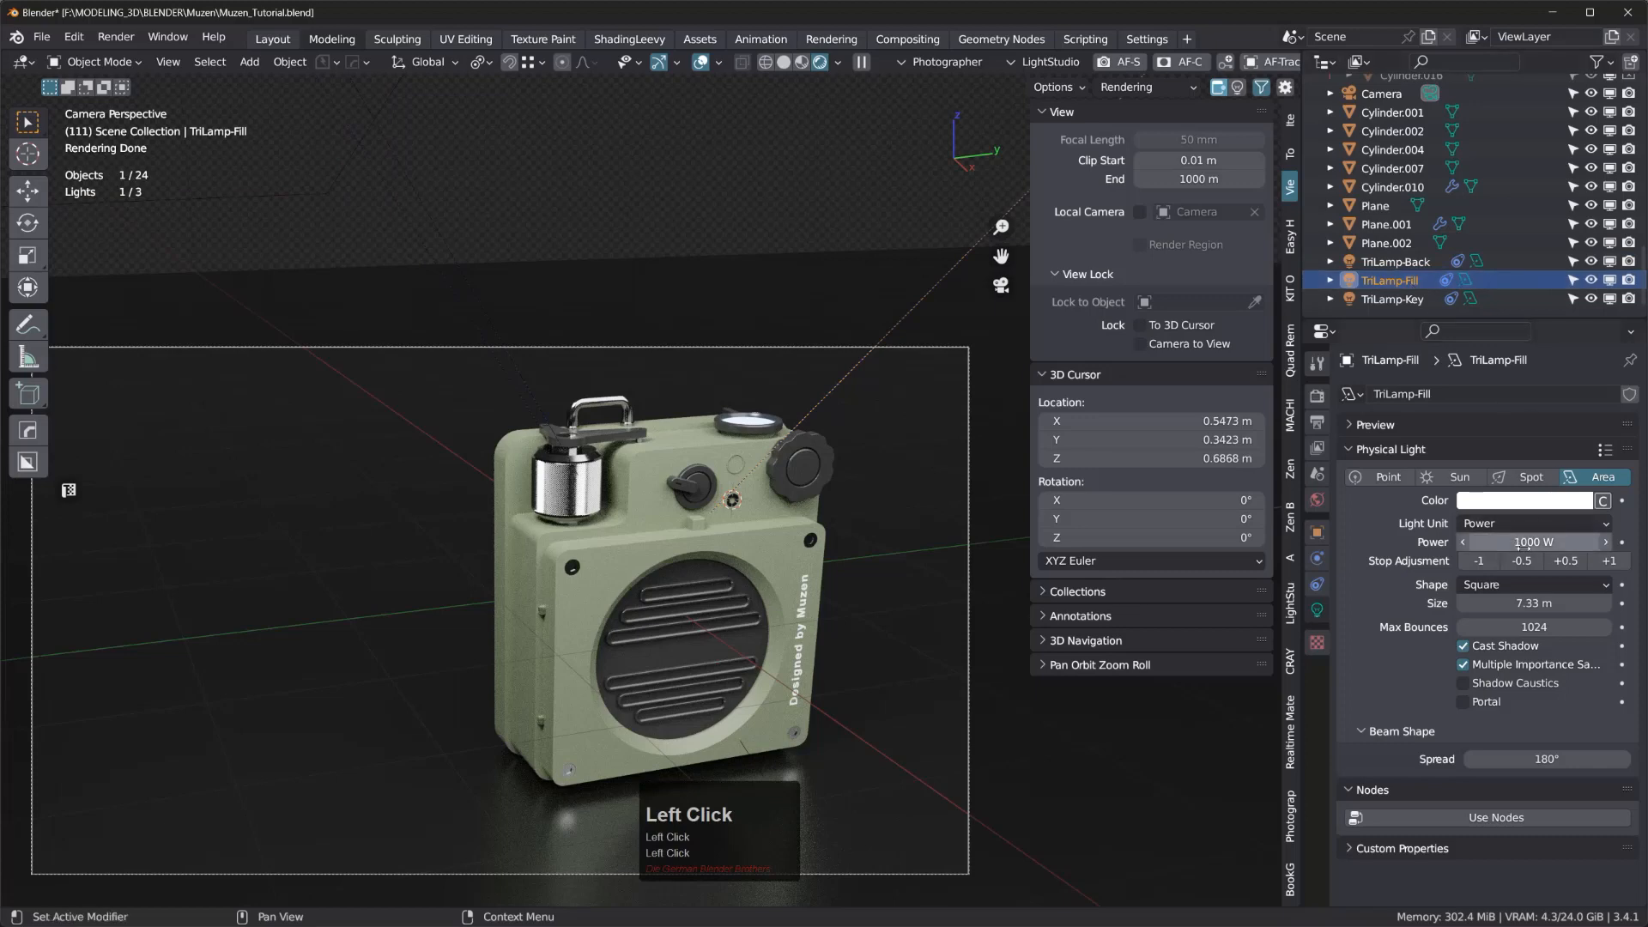
pyautogui.click(1392, 299)
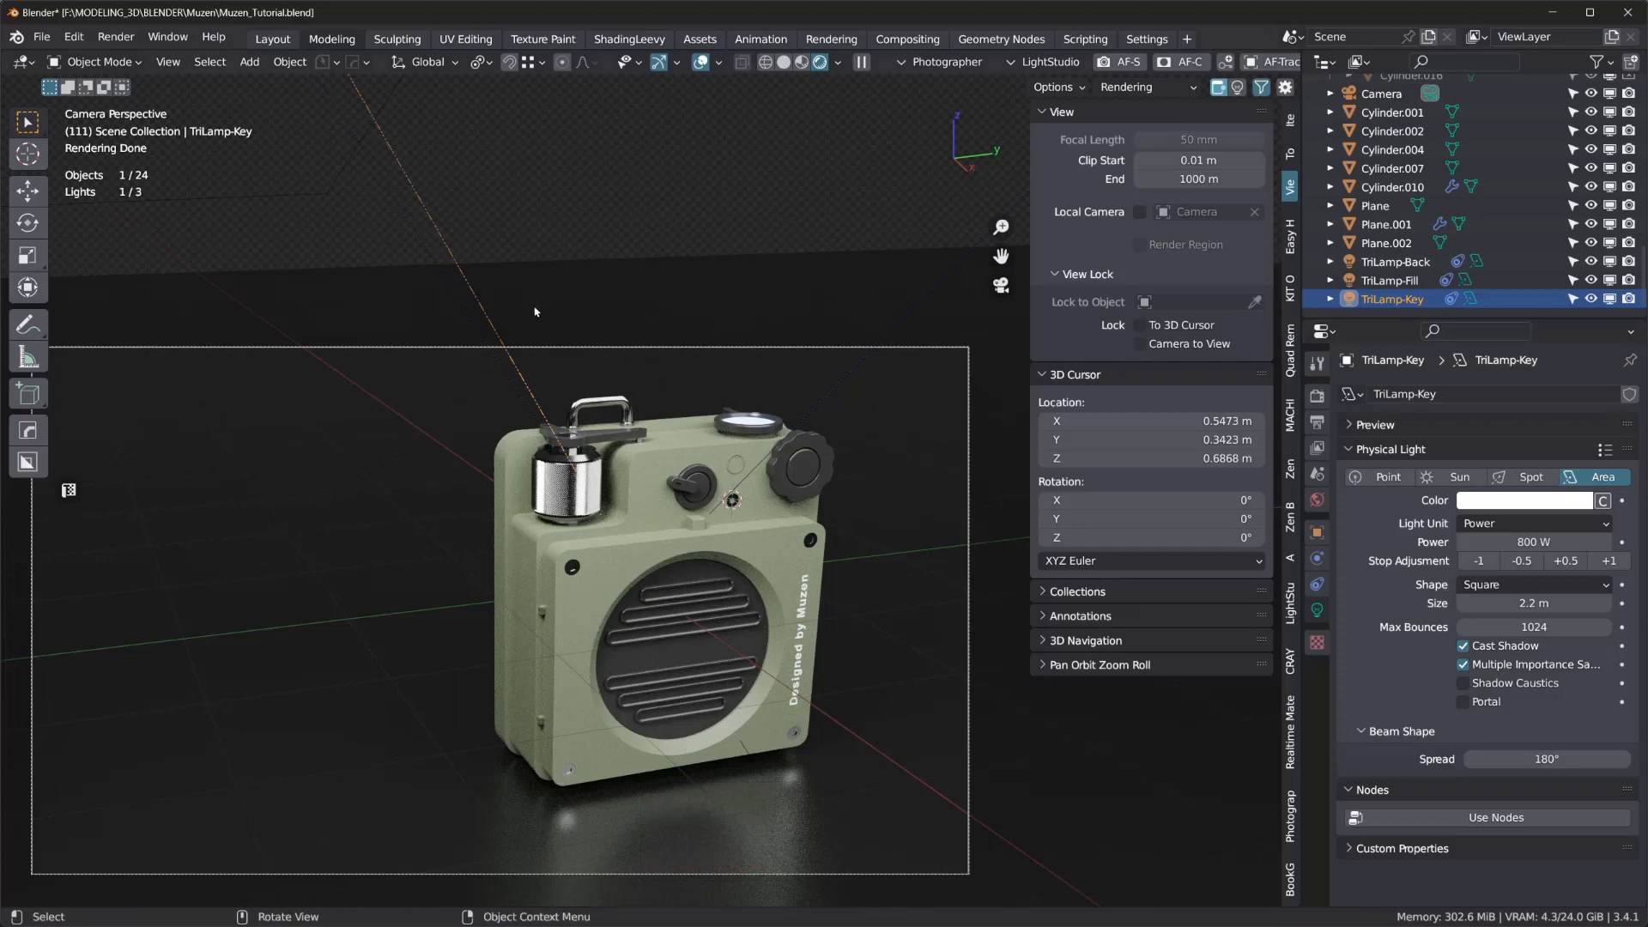
pyautogui.doubleClick(1521, 542)
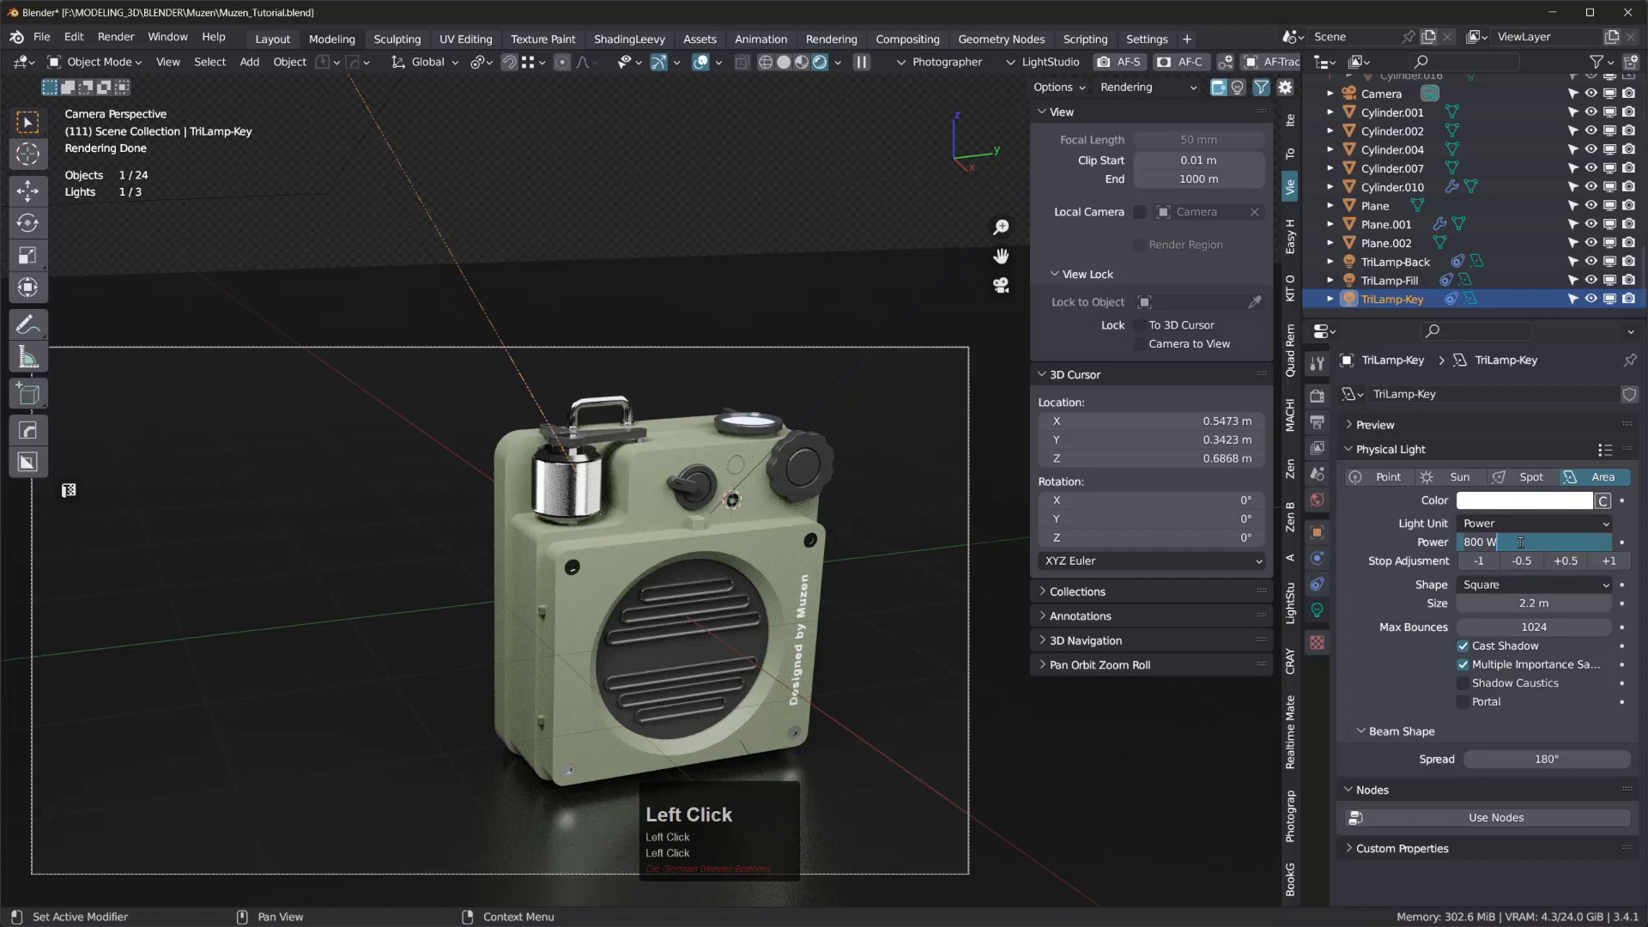
pyautogui.write('500')
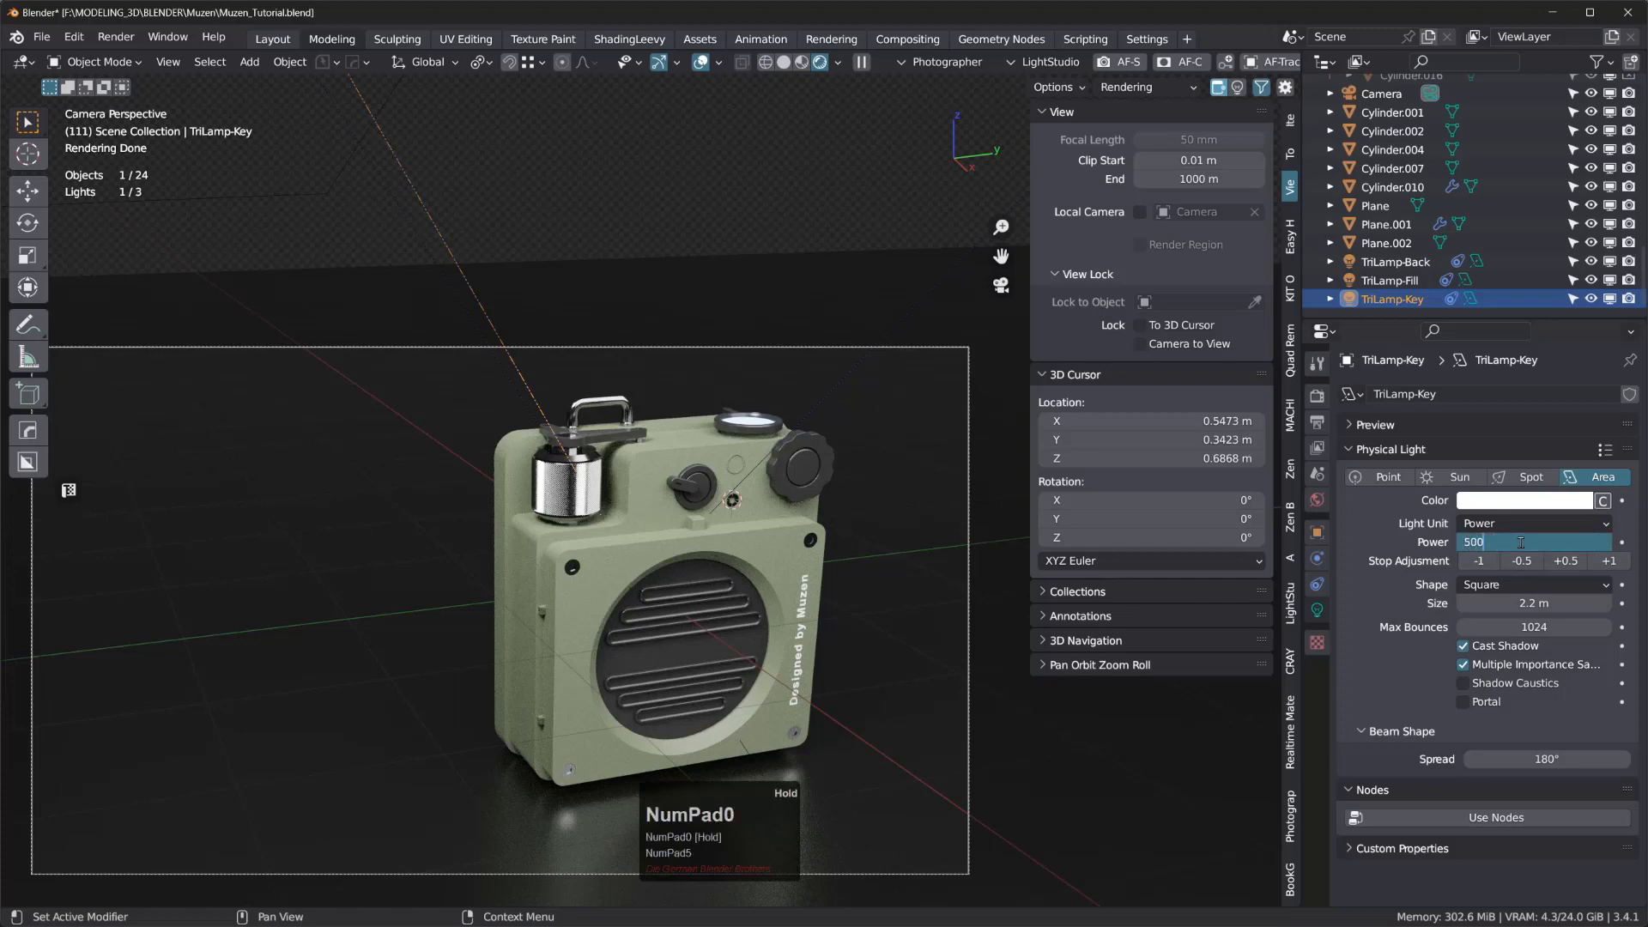
pyautogui.press('KP_Enter')
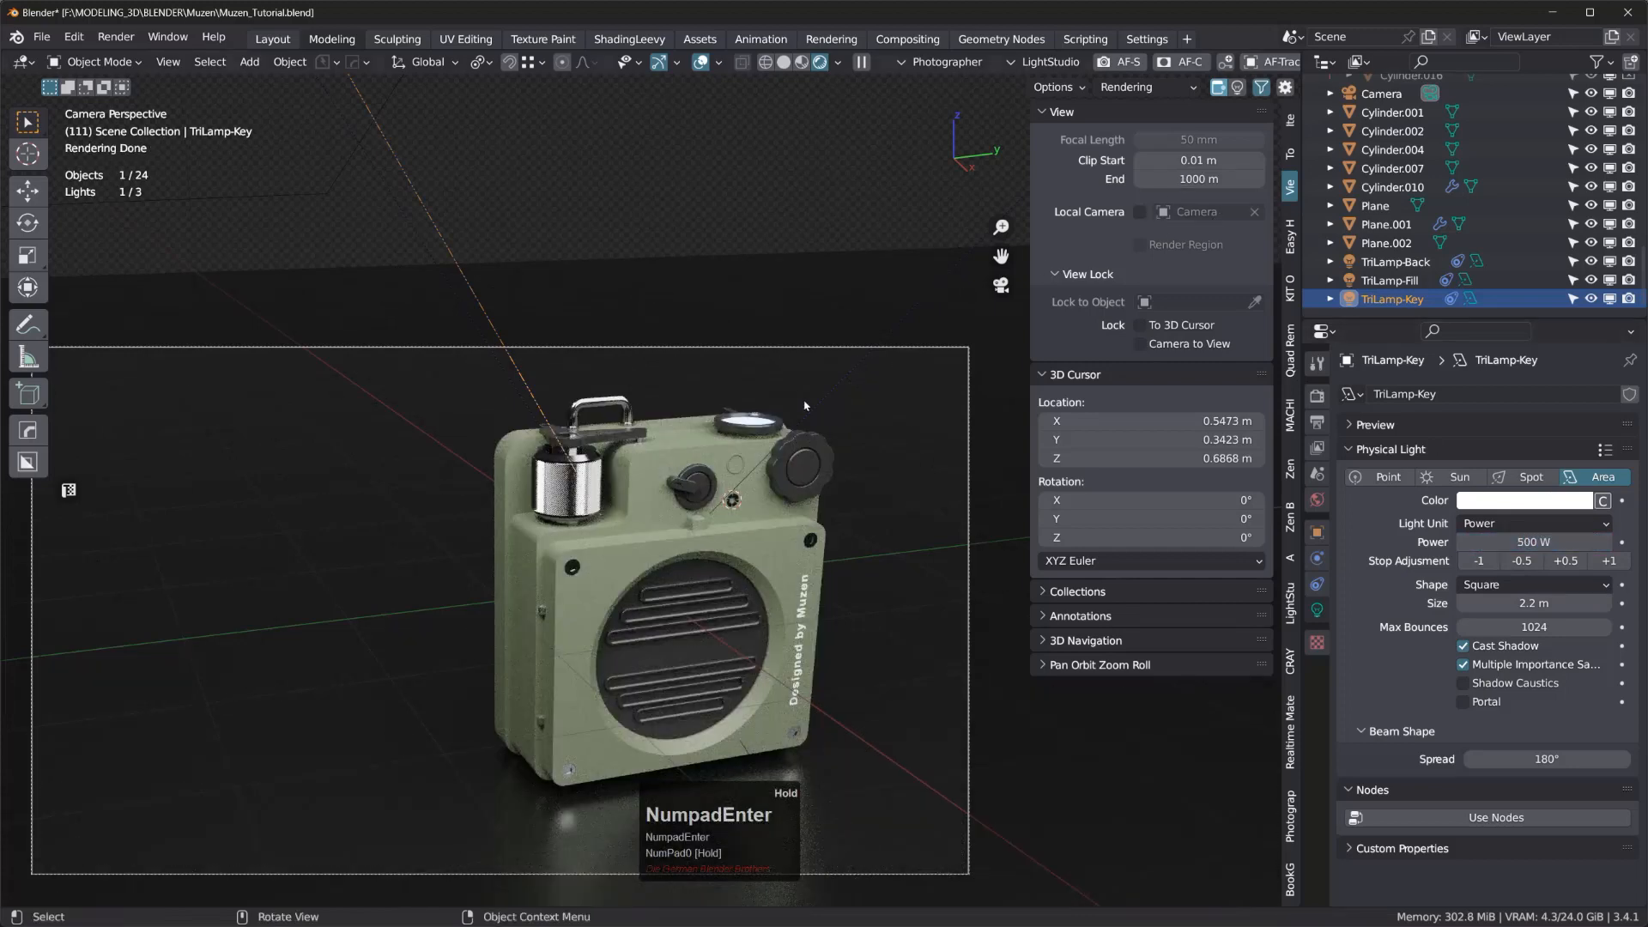
# - Select the fill light, TriLamp-Fill, and set its power to 500 W
pyautogui.click(1389, 280)
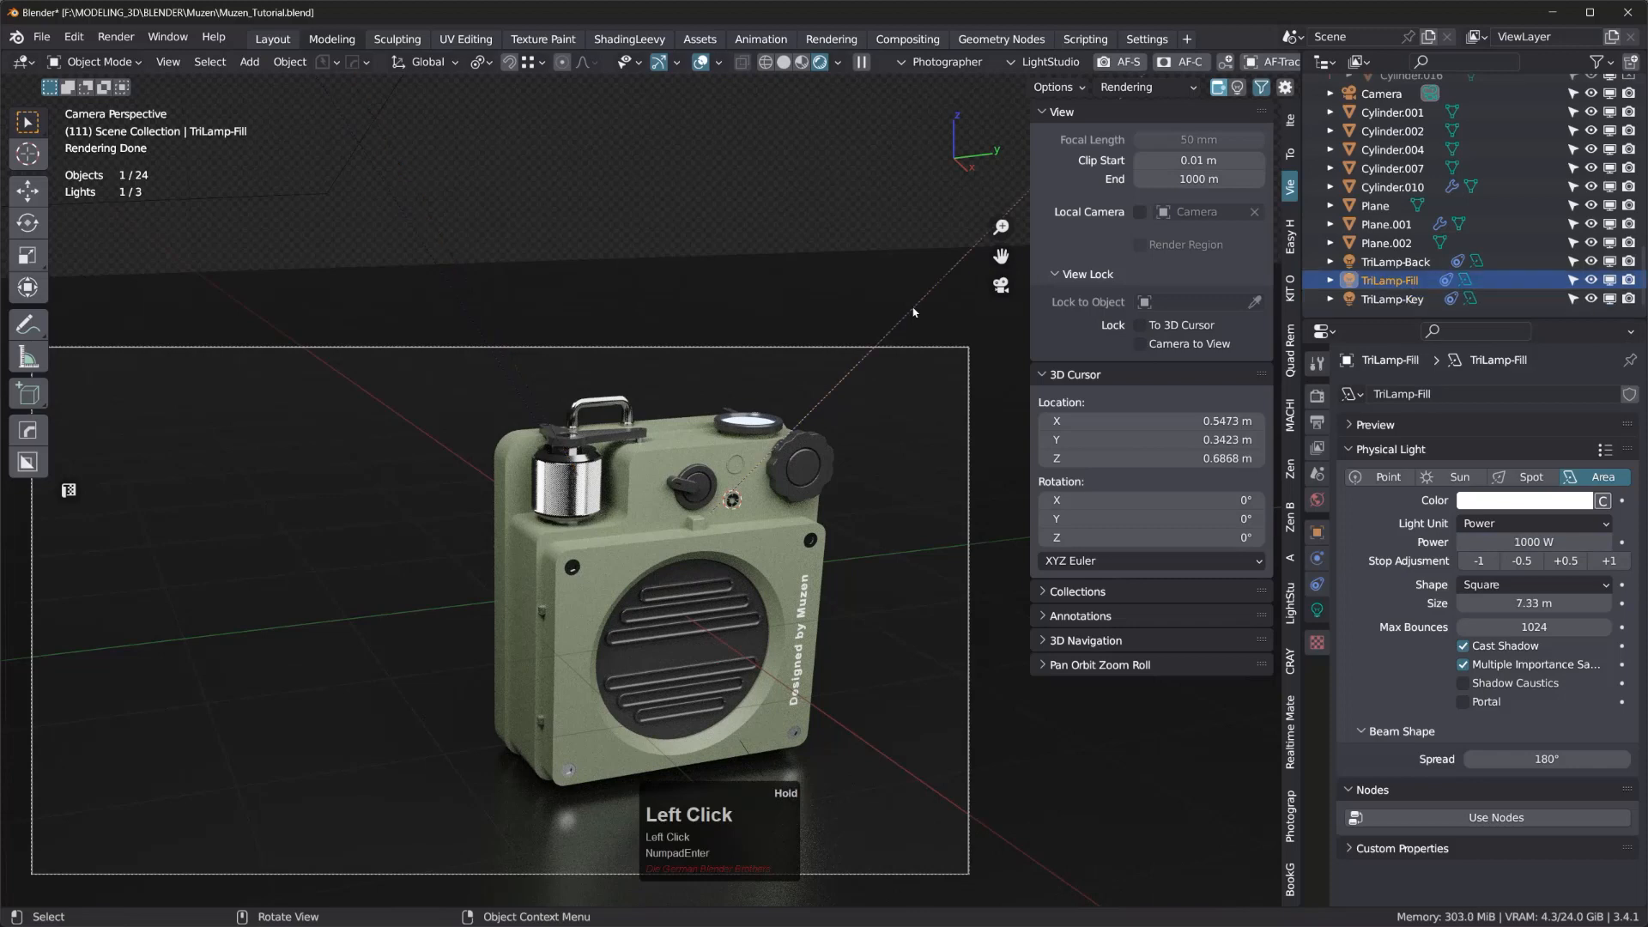
pyautogui.click(1539, 540)
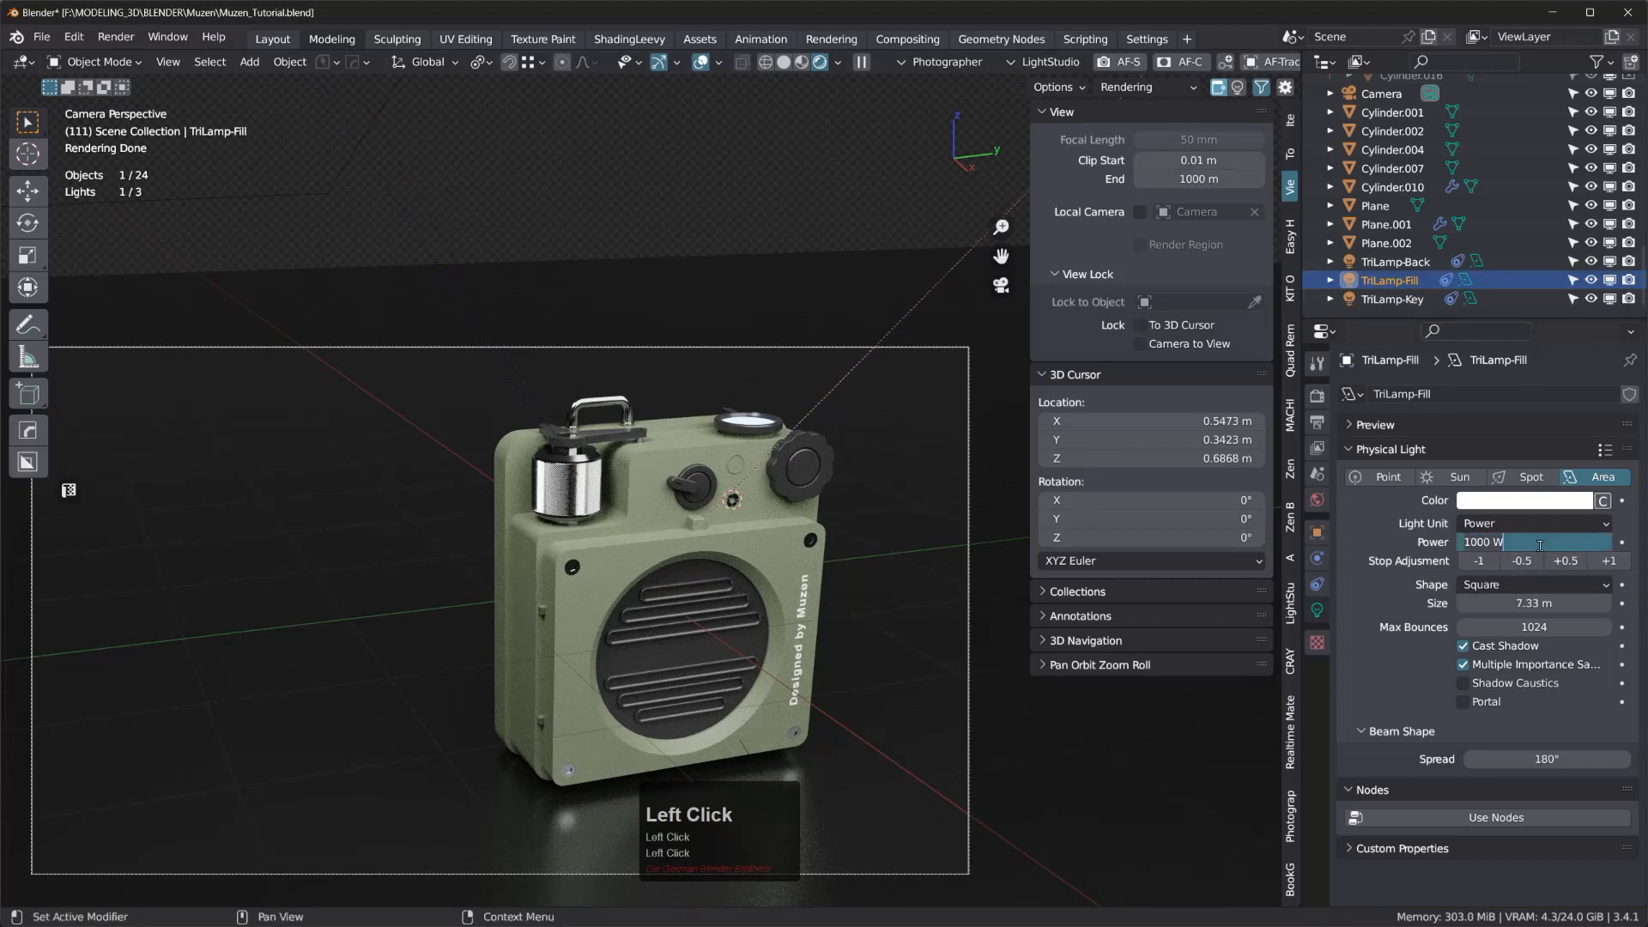
pyautogui.write('500')
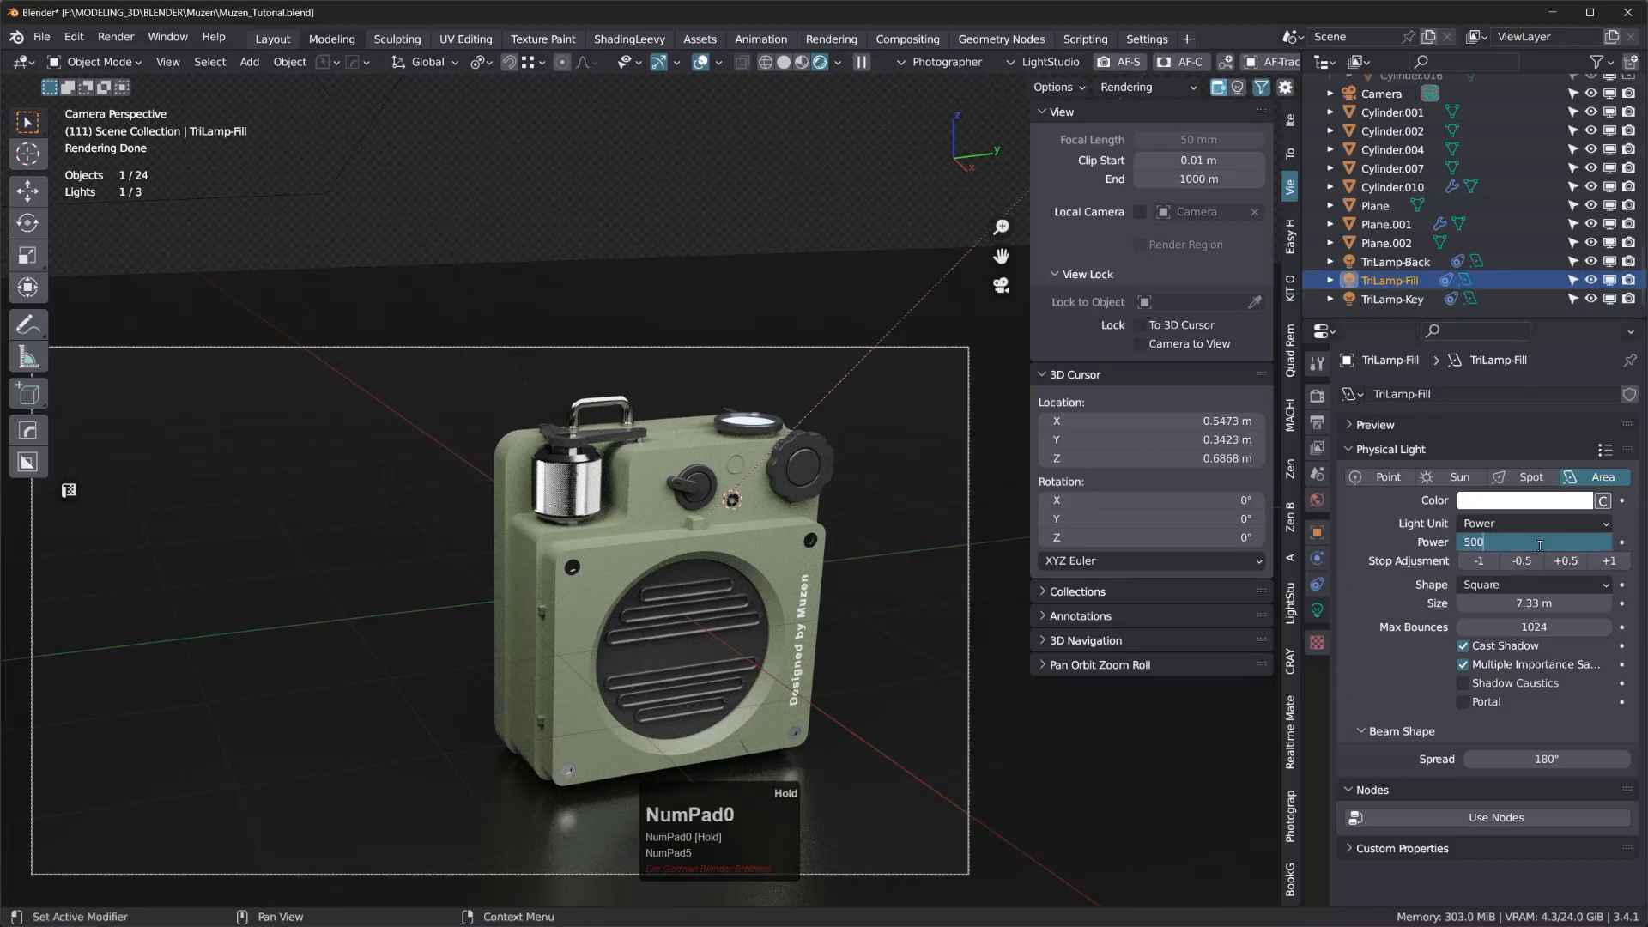
pyautogui.press('KP_Enter')
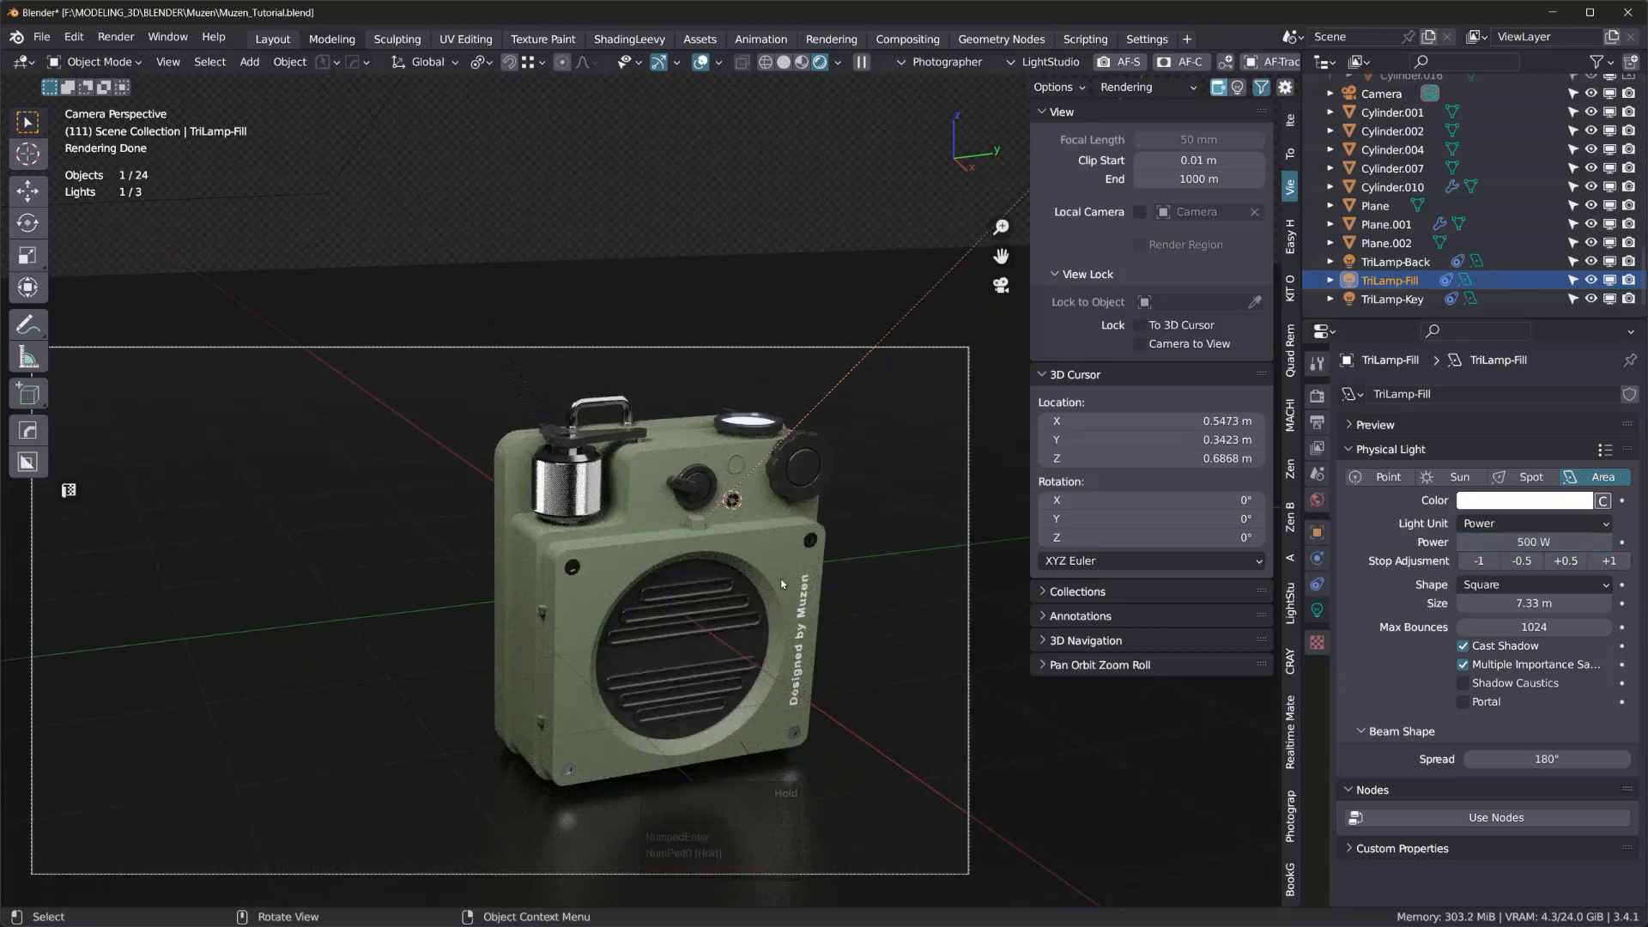
pyautogui.press('shift')
pyautogui.keyDown('shift'); pyautogui.moveTo(788, 537); pyautogui.dragTo(848, 420, button='middle'); pyautogui.keyUp('shift')
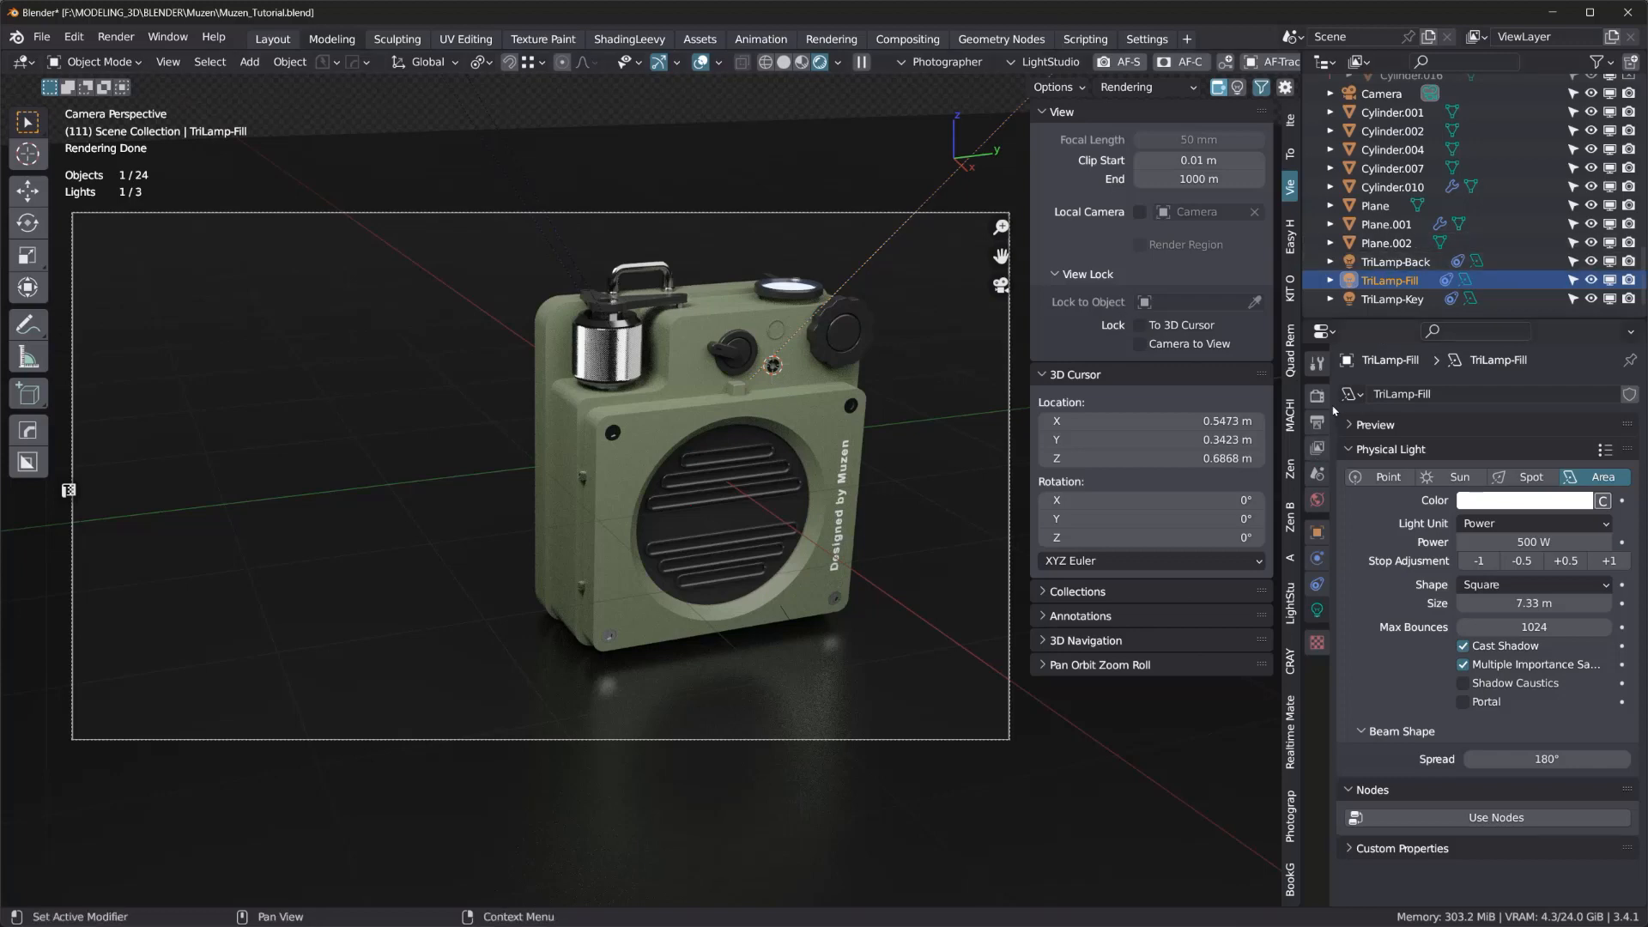
# - Review the Cycles render settings, select the scene camera and set its focal length to 85 mm
pyautogui.click(1318, 363)
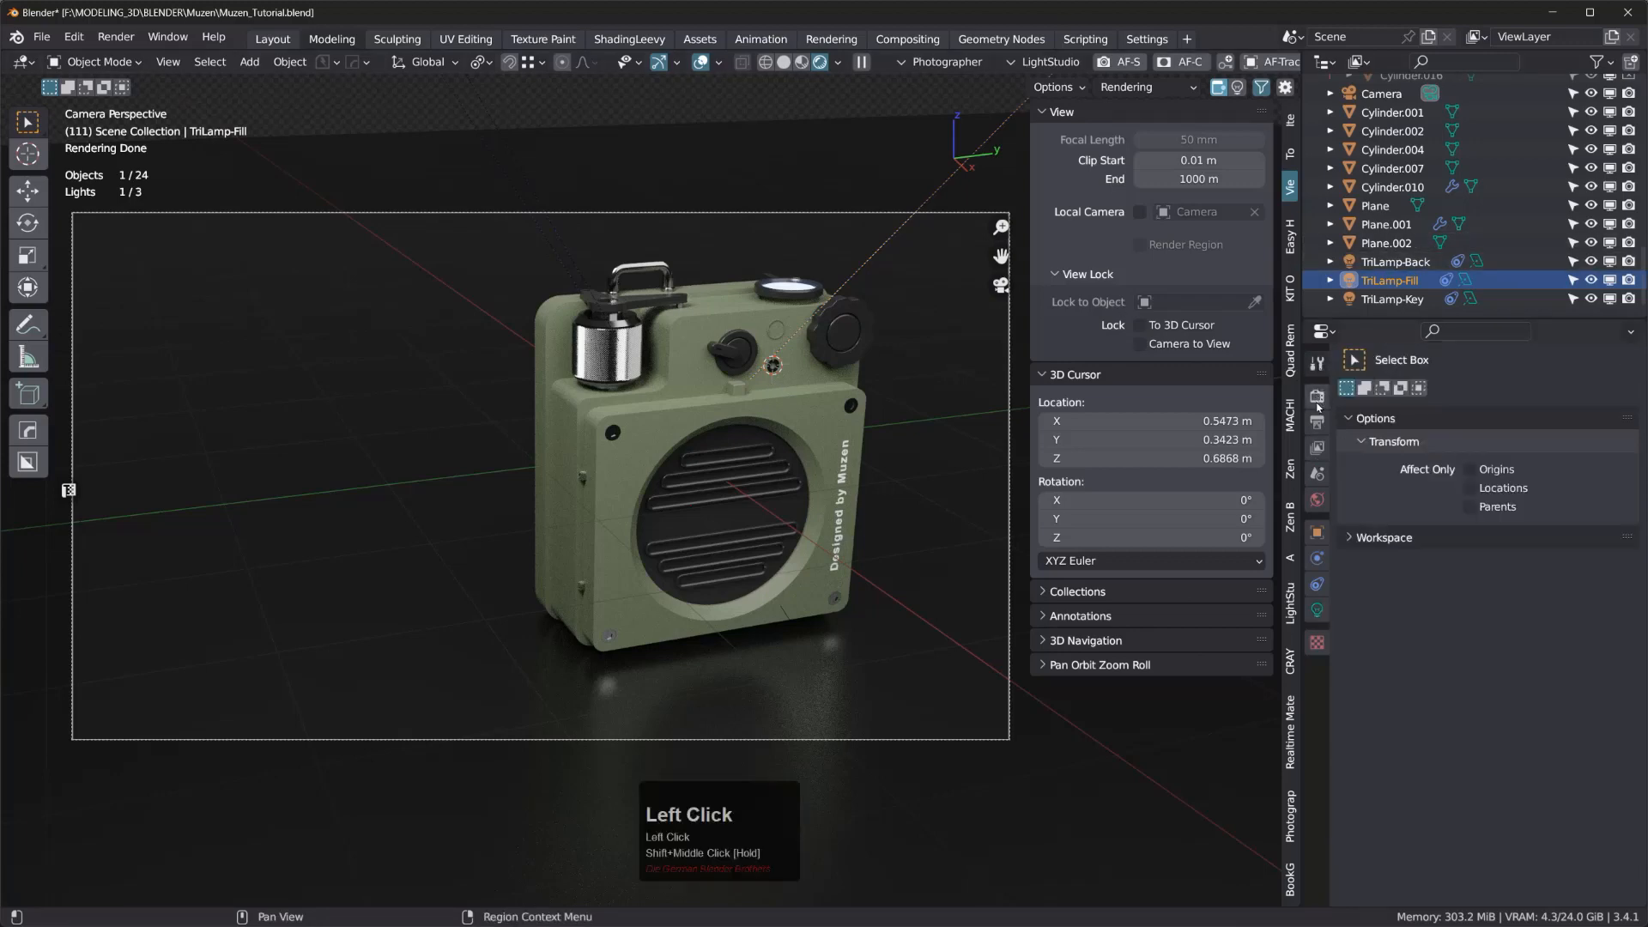
pyautogui.click(1318, 402)
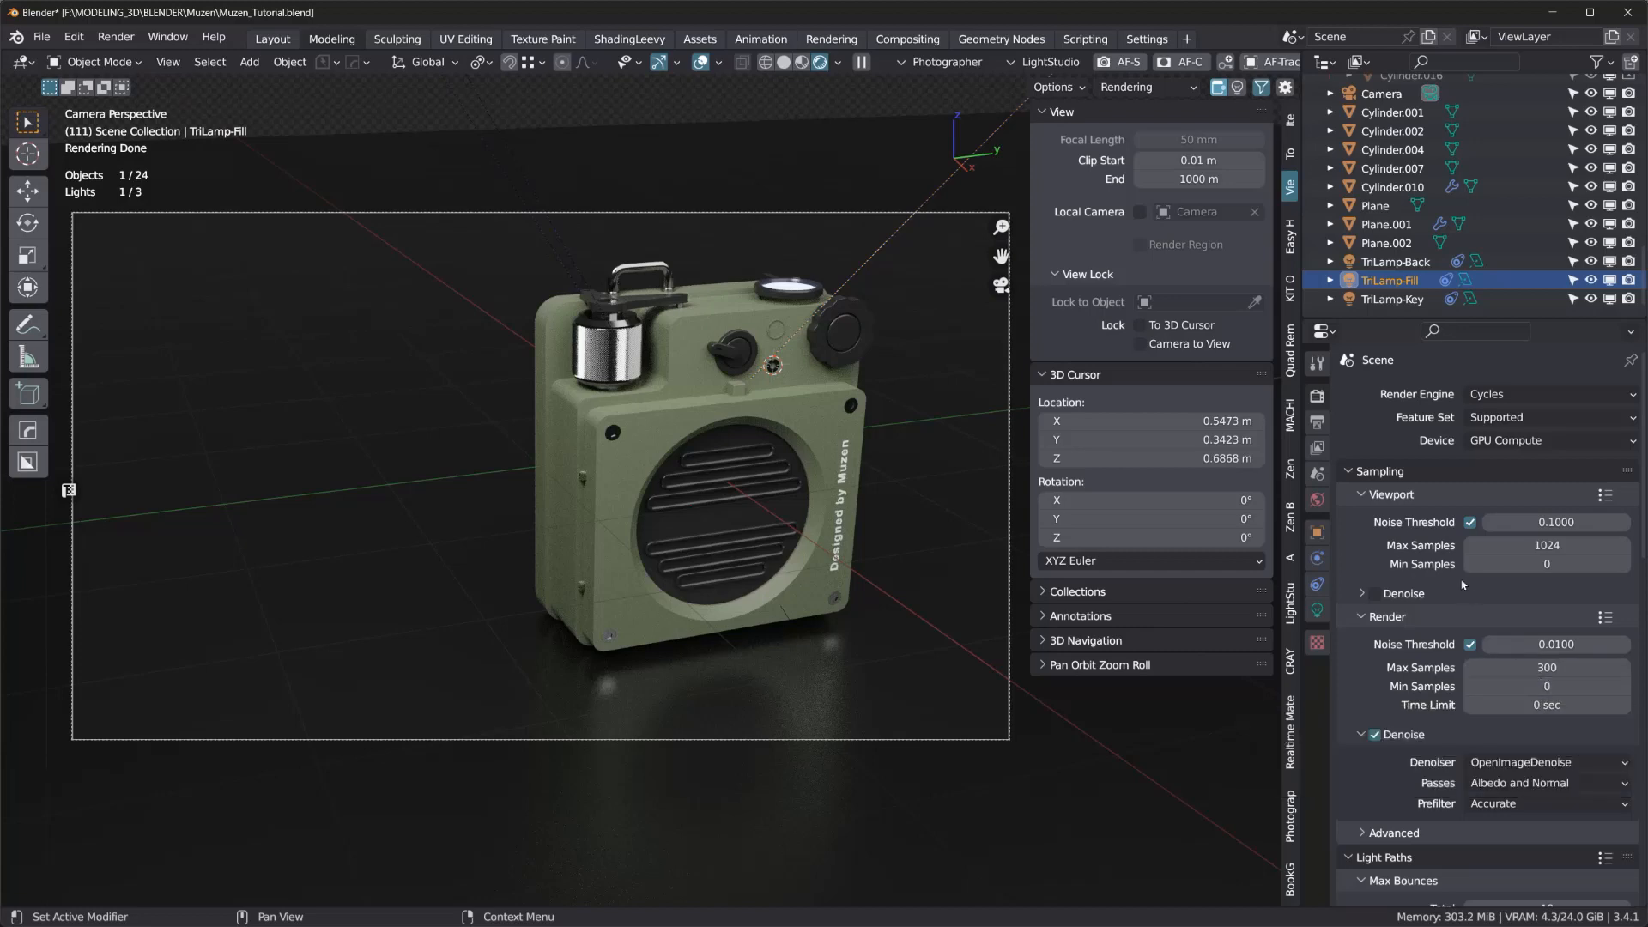
pyautogui.scroll(-3, 1390, 215)
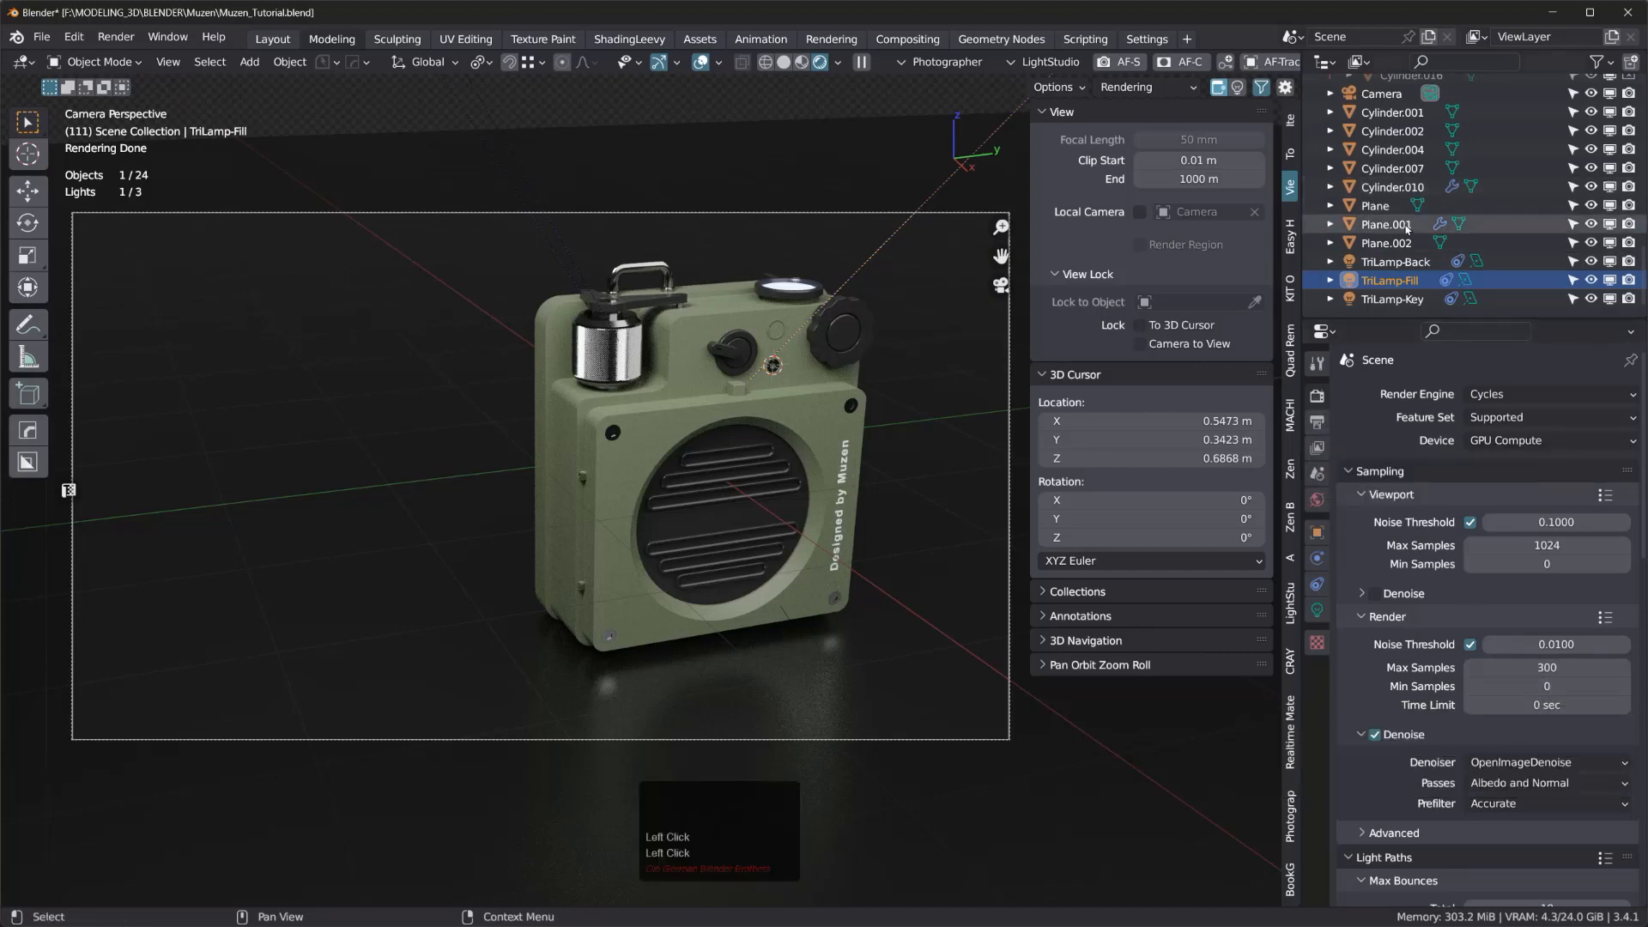
pyautogui.scroll(3, 1412, 235)
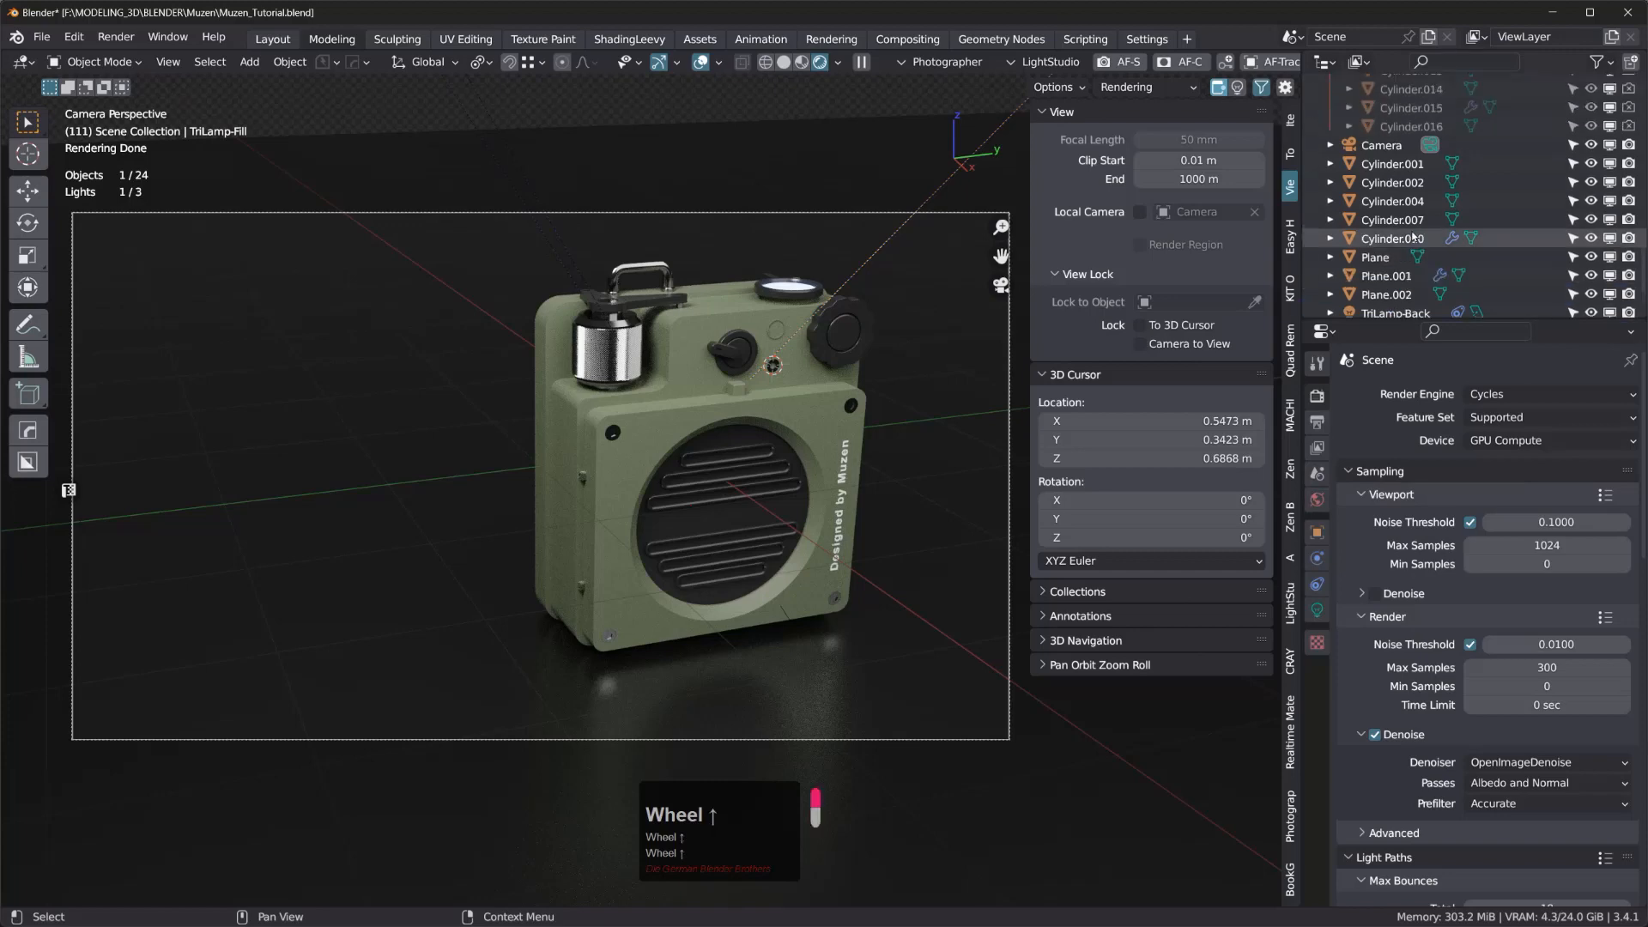
pyautogui.click(1391, 178)
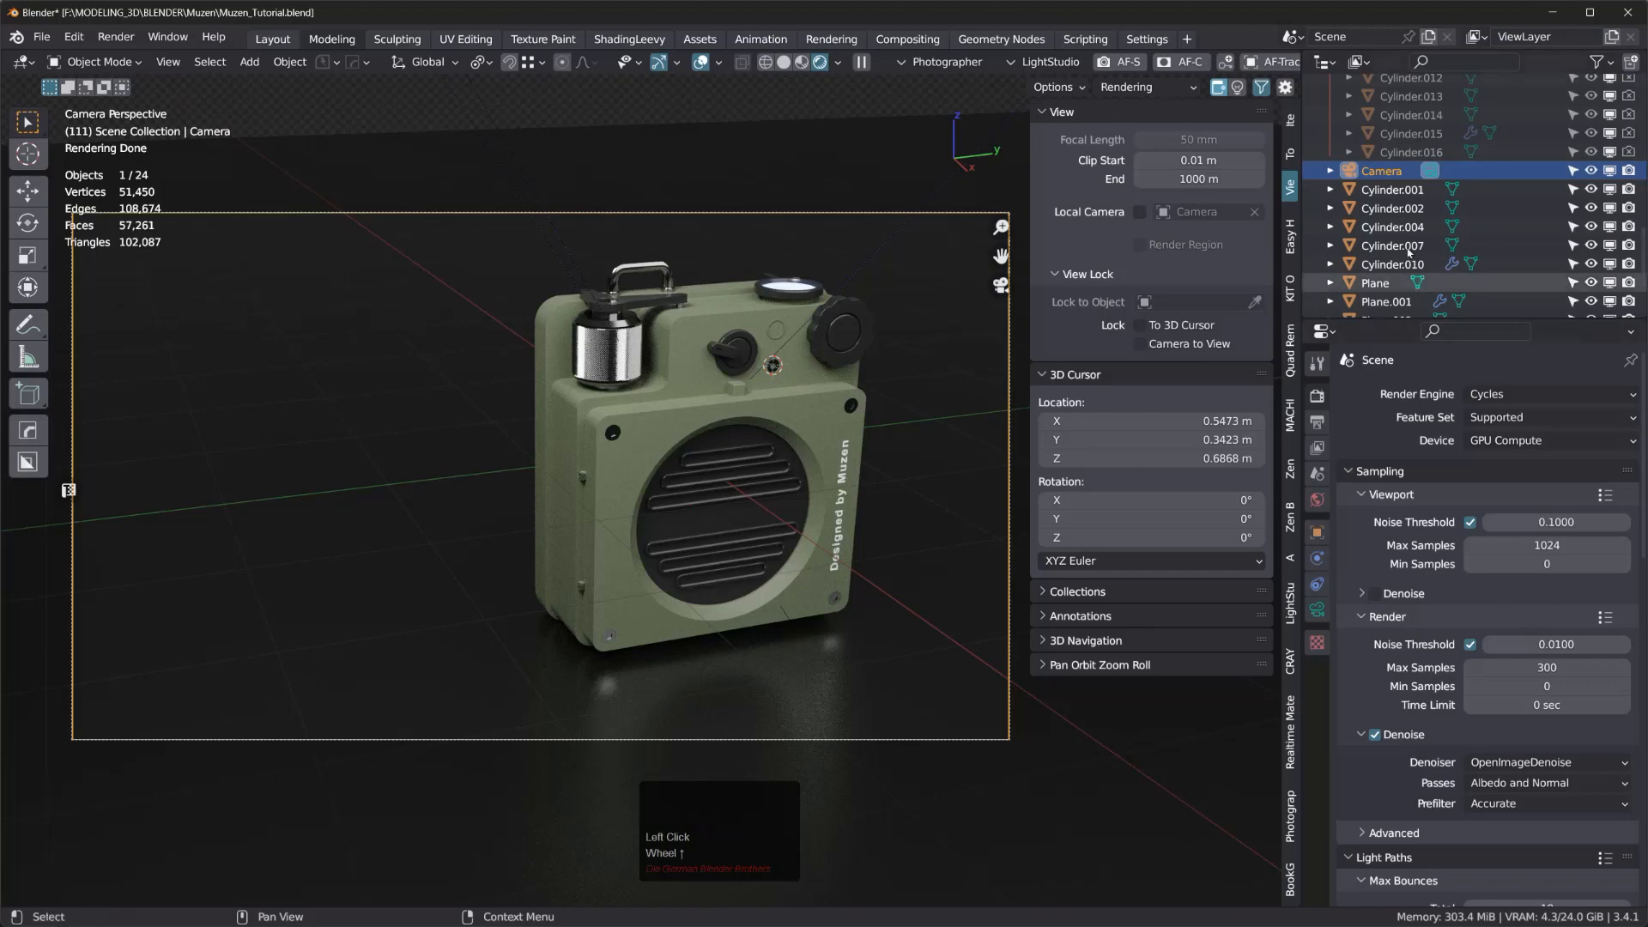
pyautogui.click(1317, 609)
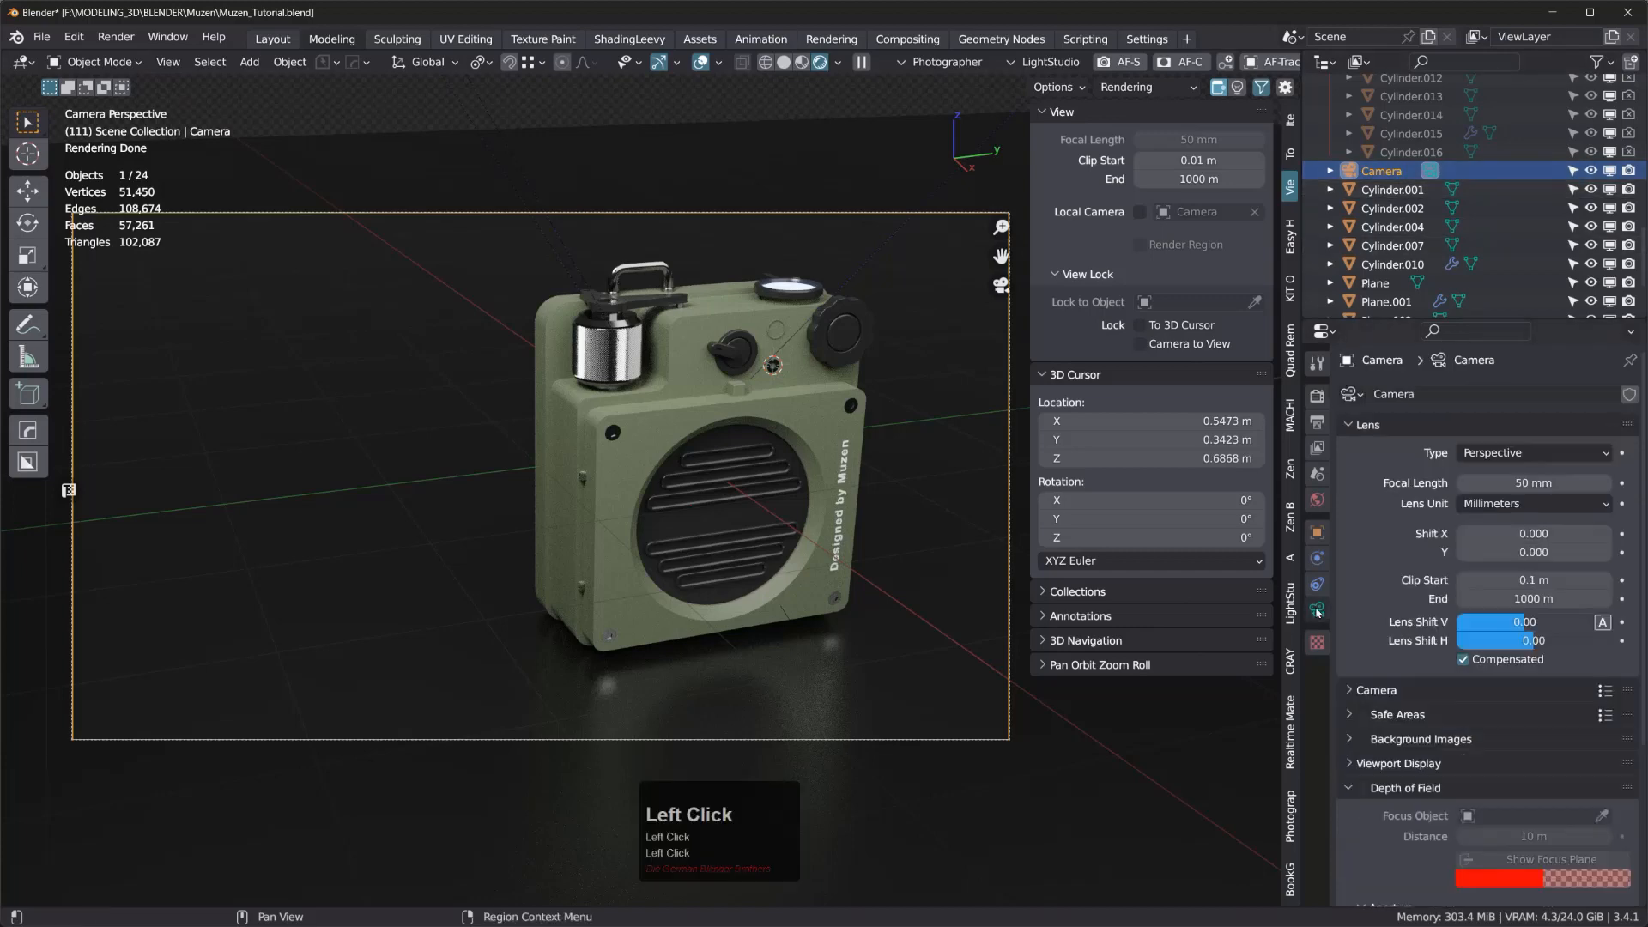
pyautogui.click(1514, 483)
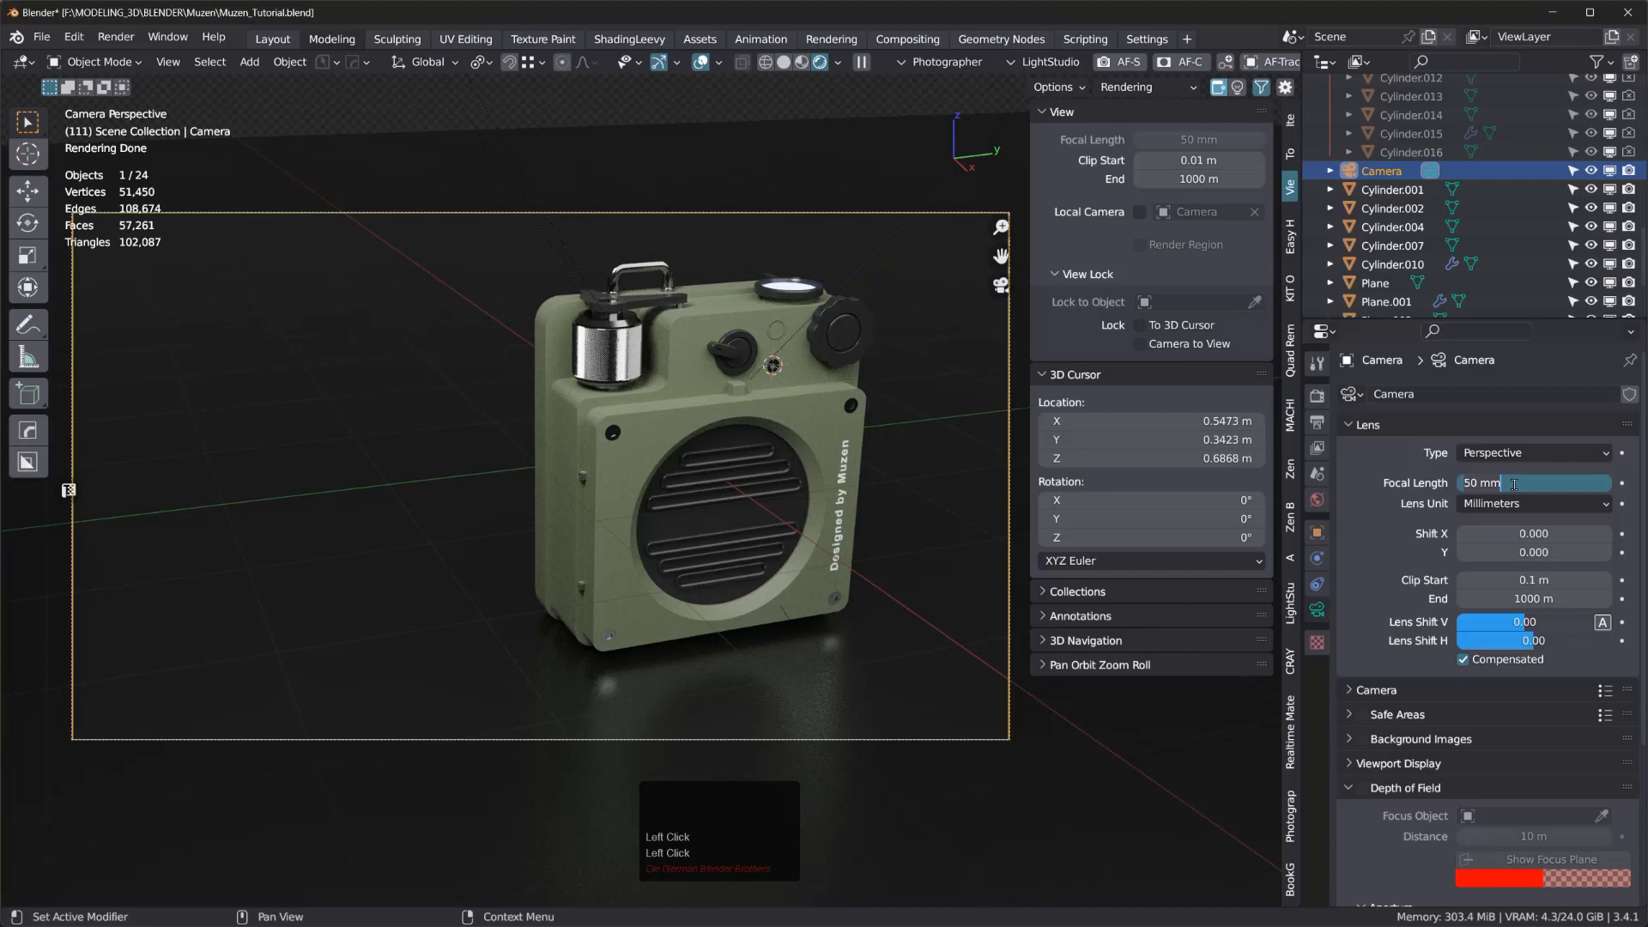
pyautogui.write('85')
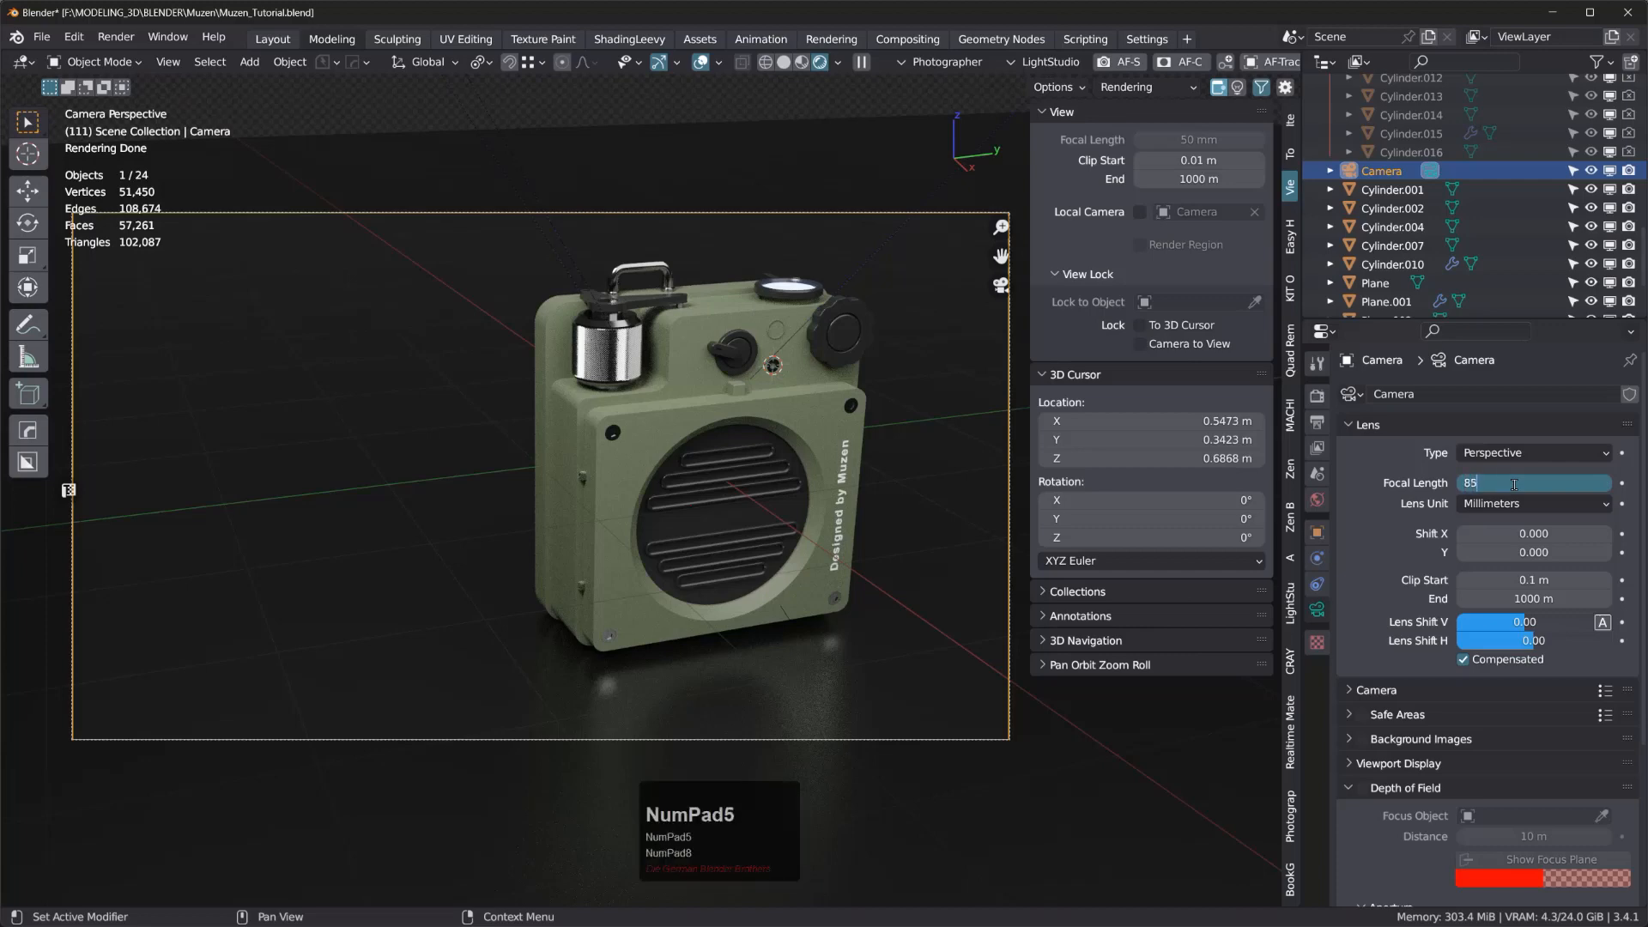
pyautogui.press('KP_Enter')
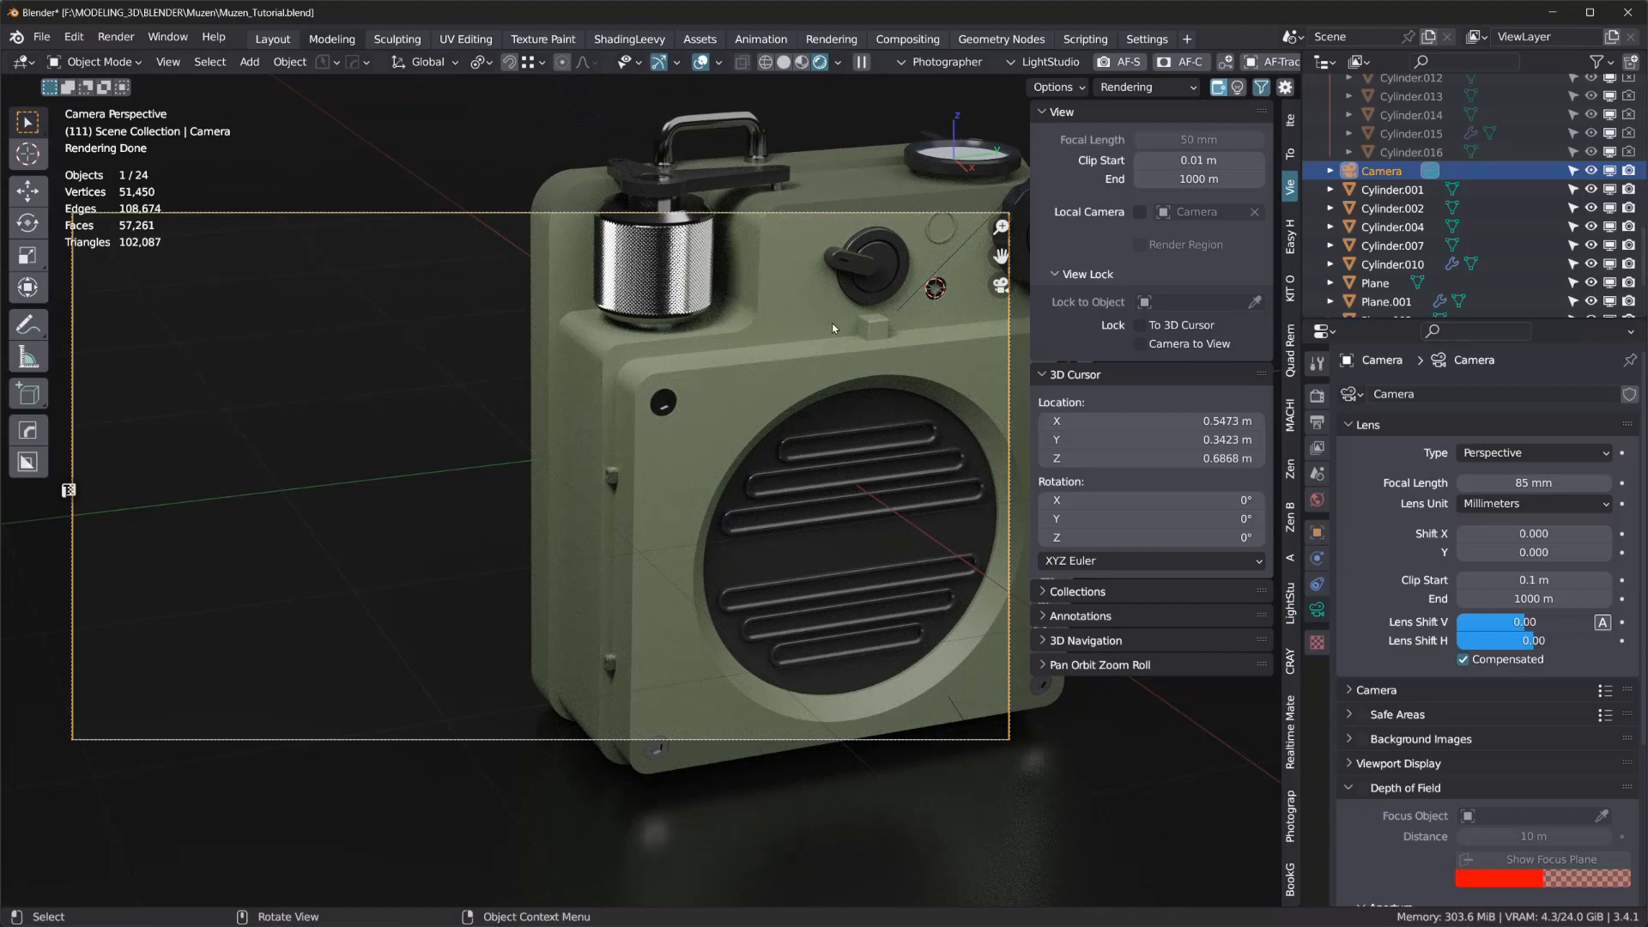
# - Lock the camera to the view, reframe it so the whole speaker fits inside the frame, and unlock it
pyautogui.scroll(-2, 830, 329)
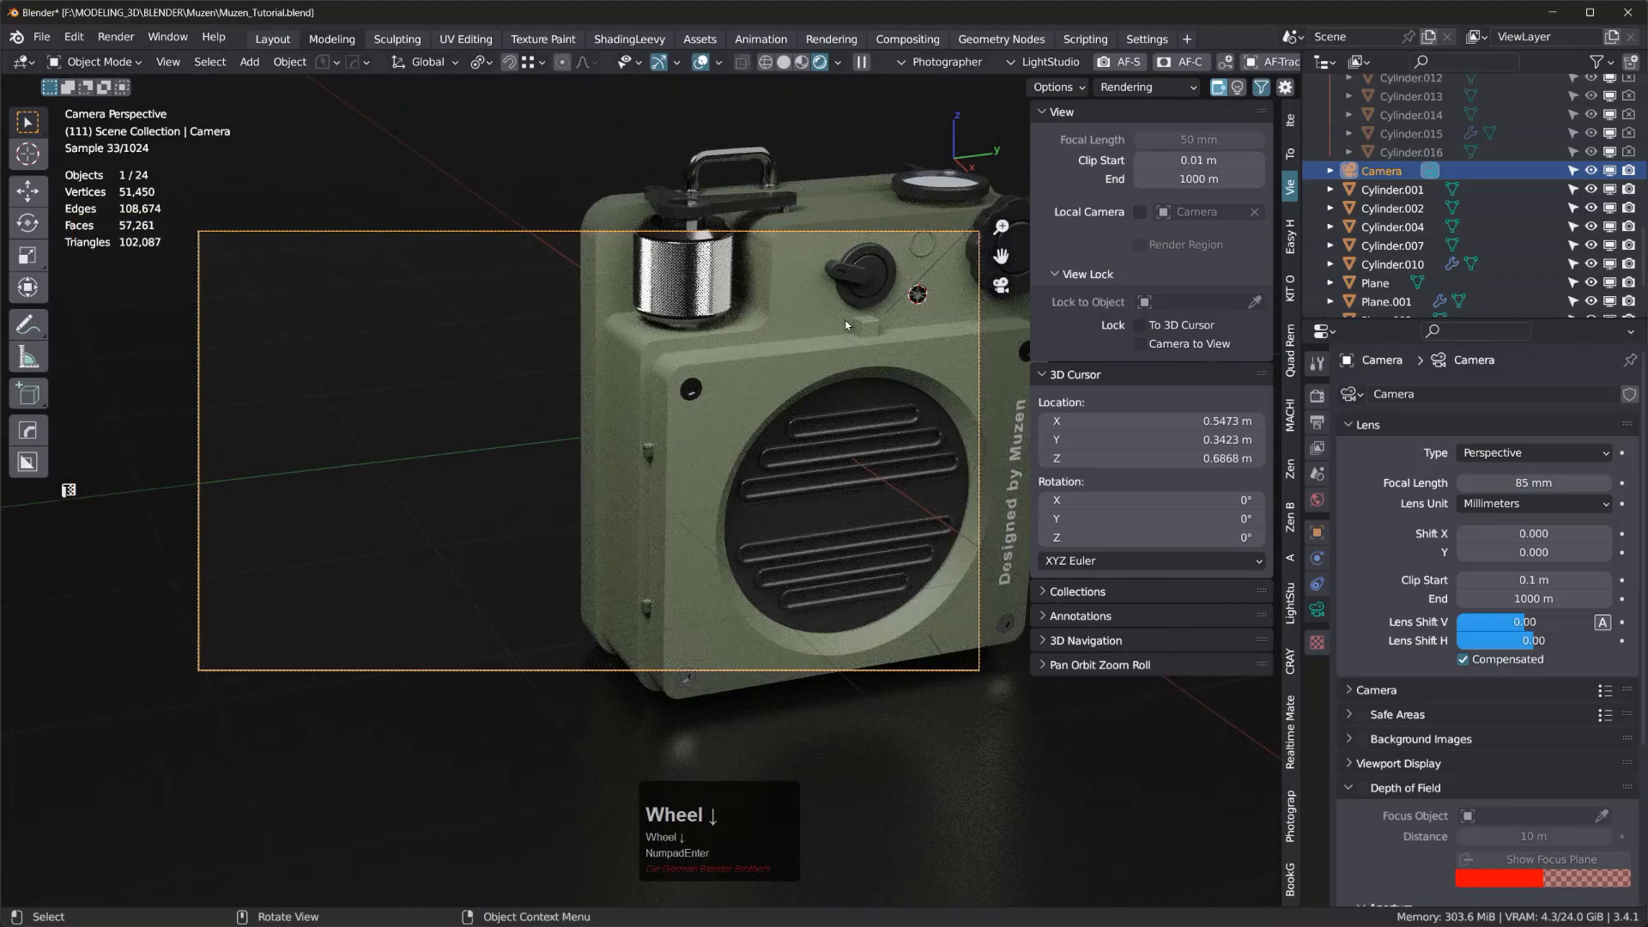
pyautogui.click(1140, 343)
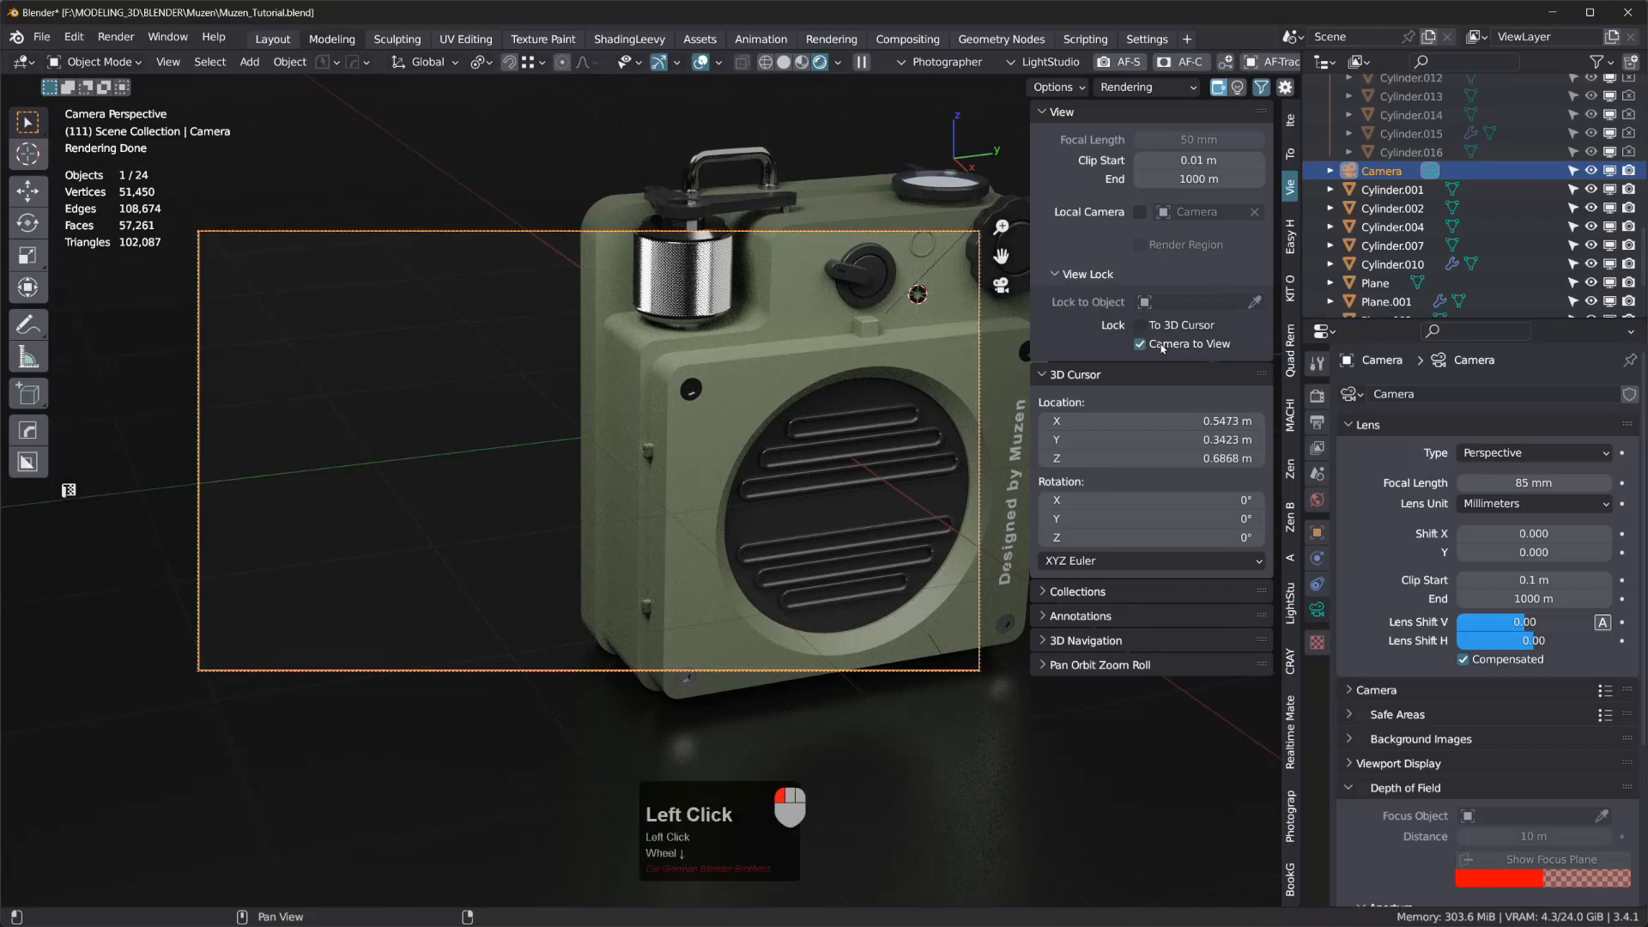
pyautogui.keyDown('ctrl'); pyautogui.moveTo(861, 375); pyautogui.dragTo(767, 489, button='middle'); pyautogui.keyUp('ctrl')
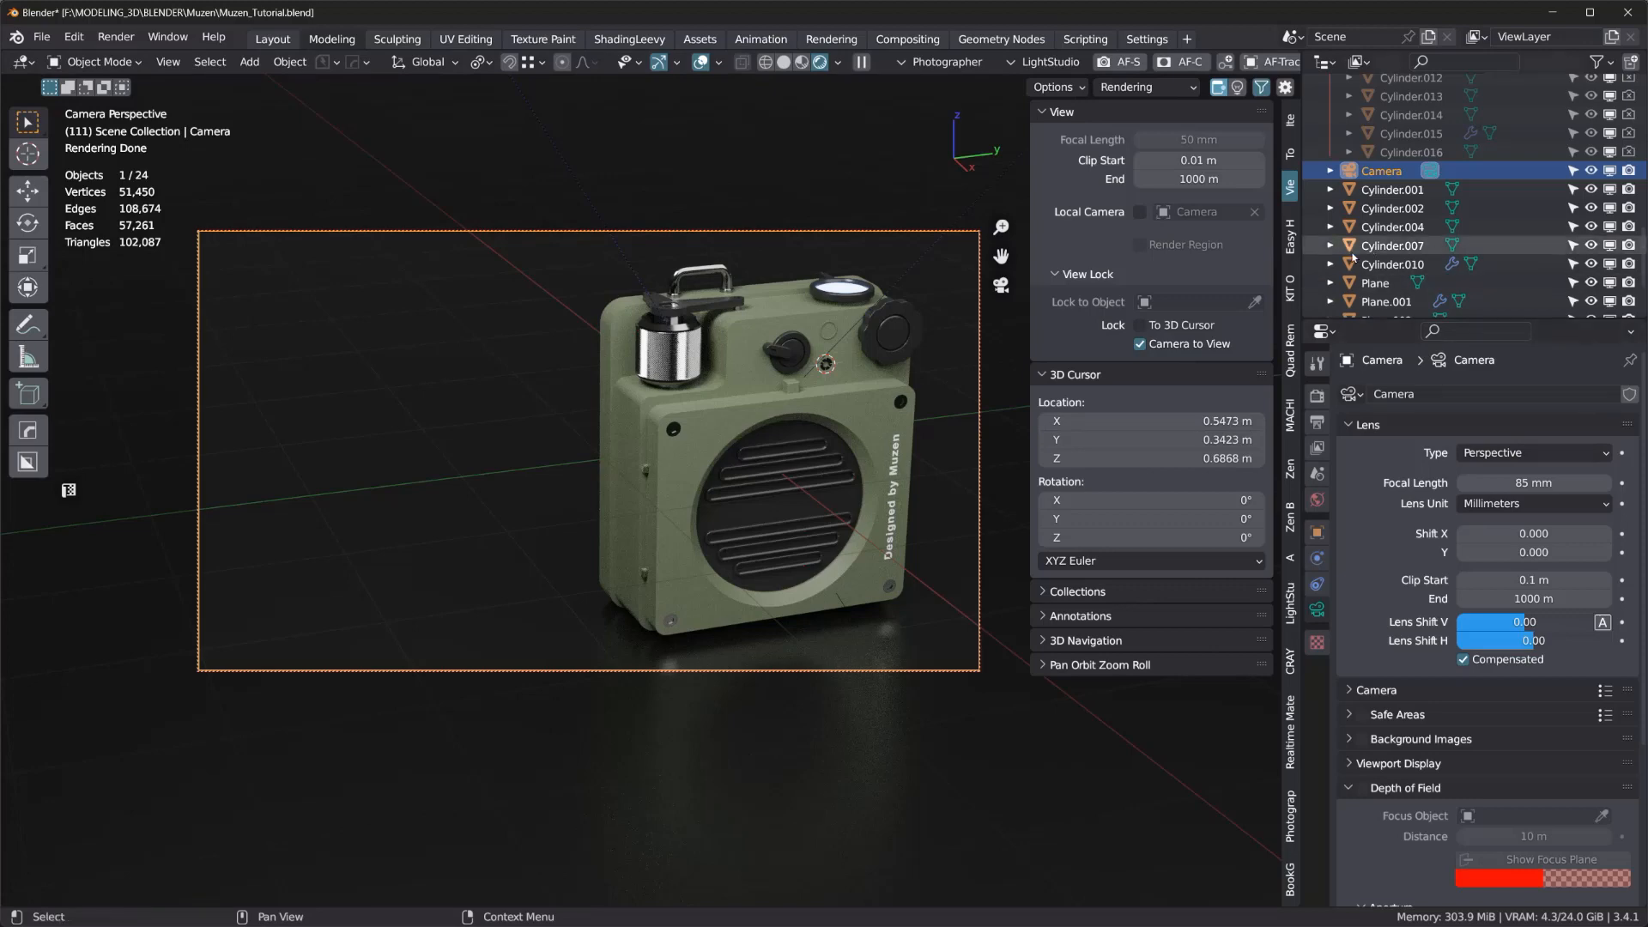
pyautogui.click(1139, 344)
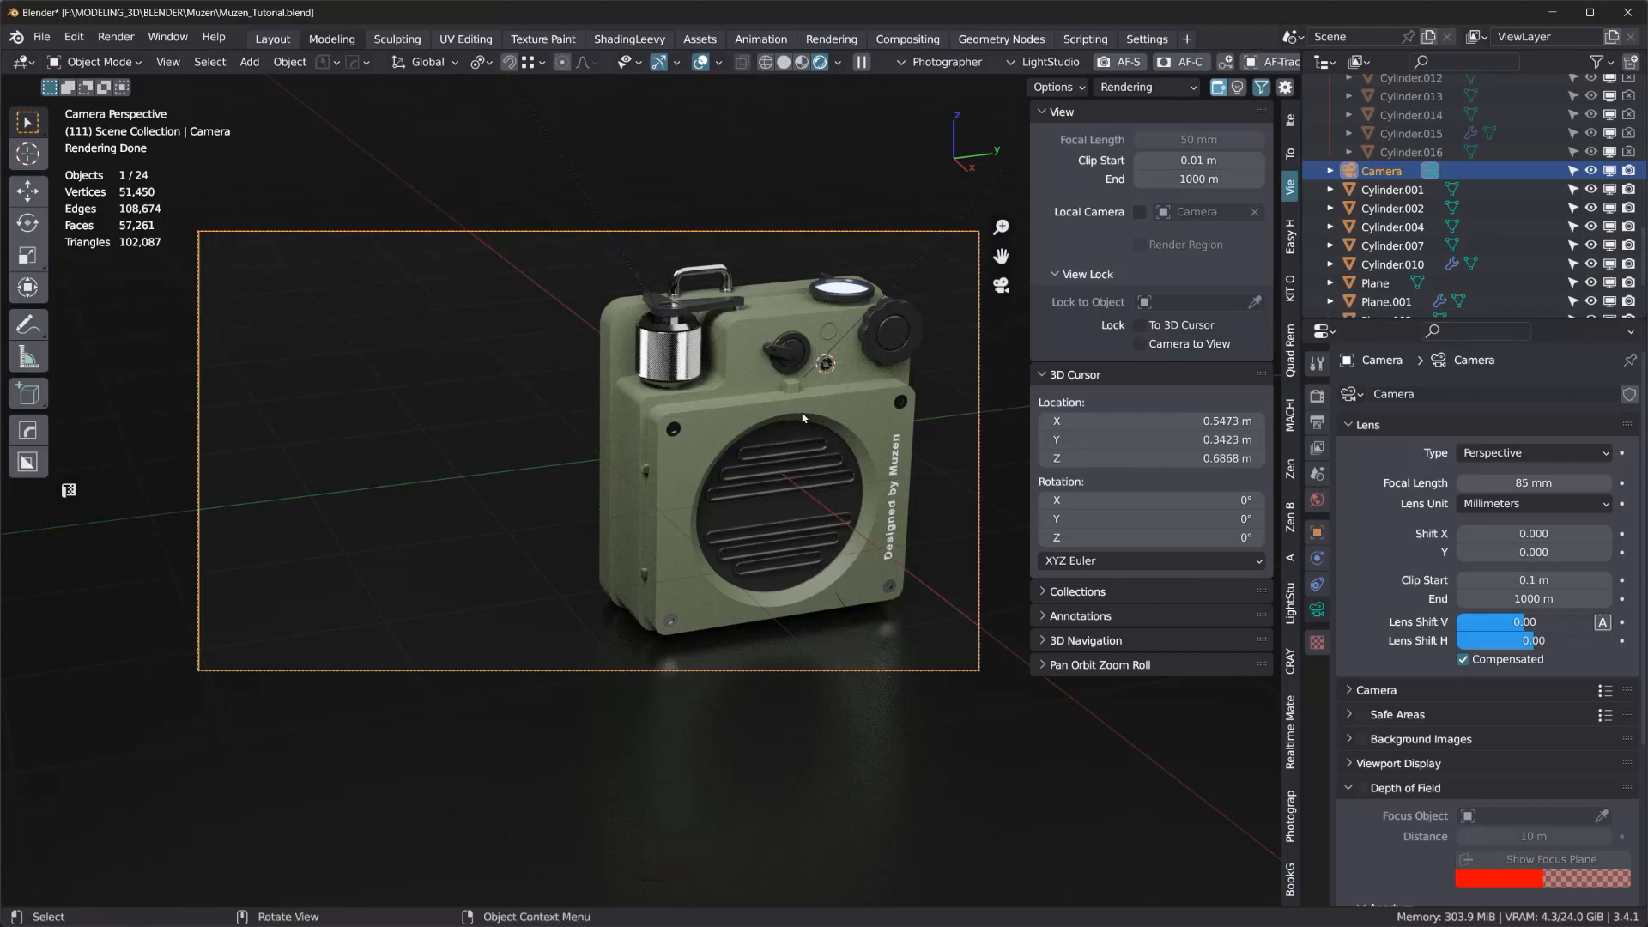
# - Set the output resolution to 2560 × 1440 px
pyautogui.click(1316, 396)
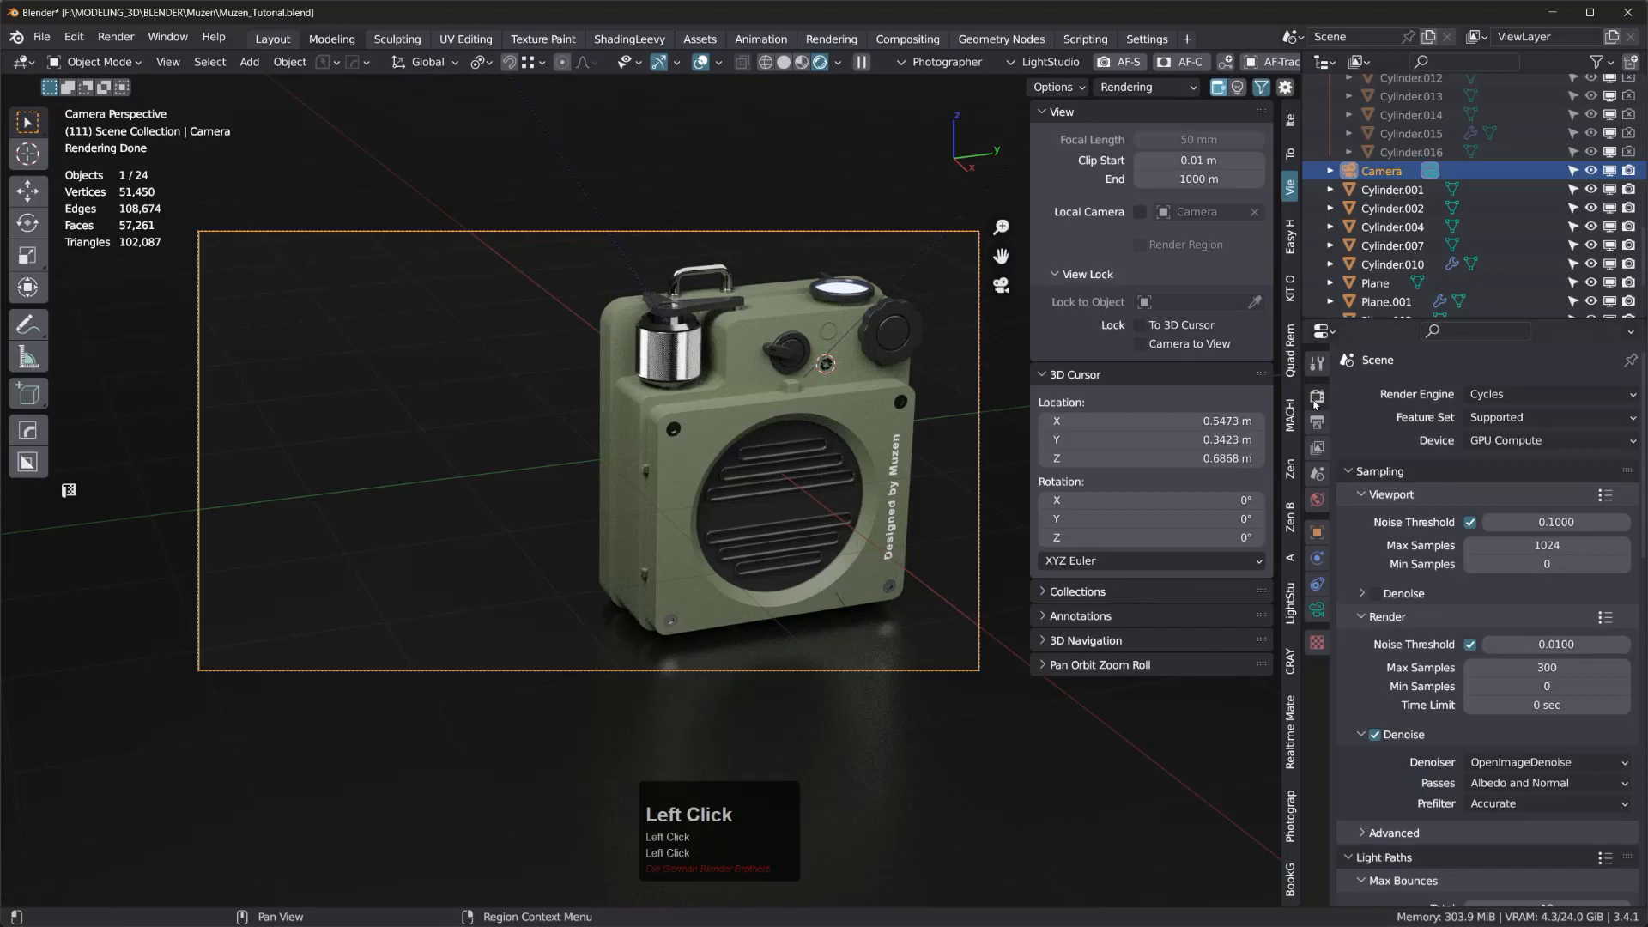
pyautogui.click(1314, 364)
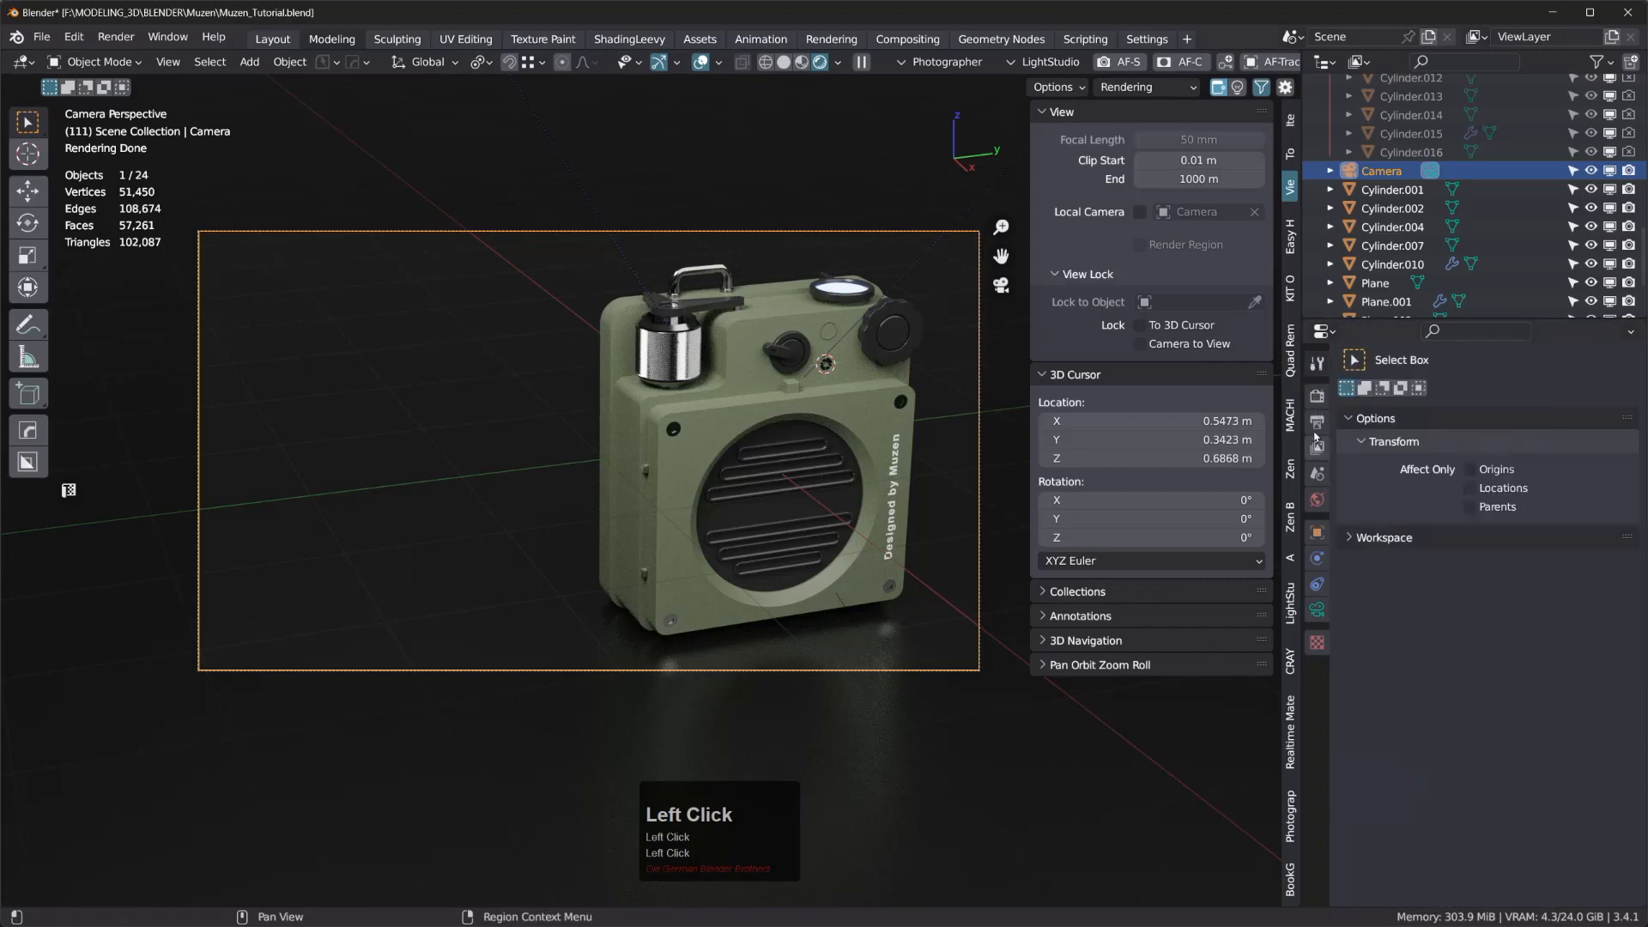
pyautogui.click(1317, 396)
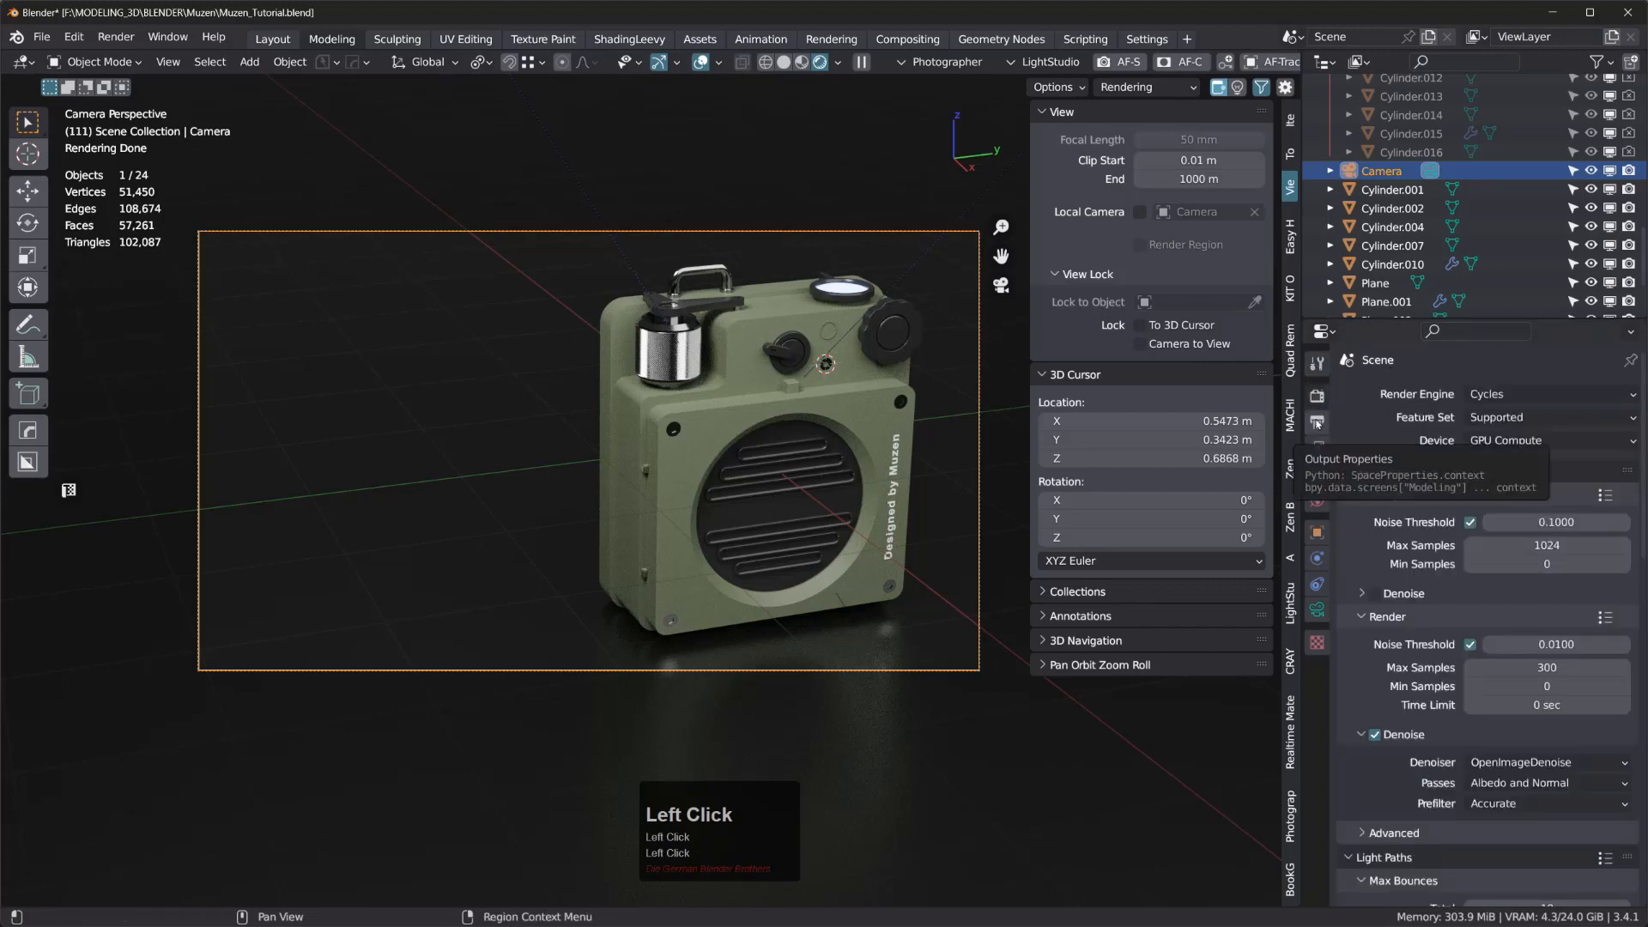
pyautogui.click(1316, 422)
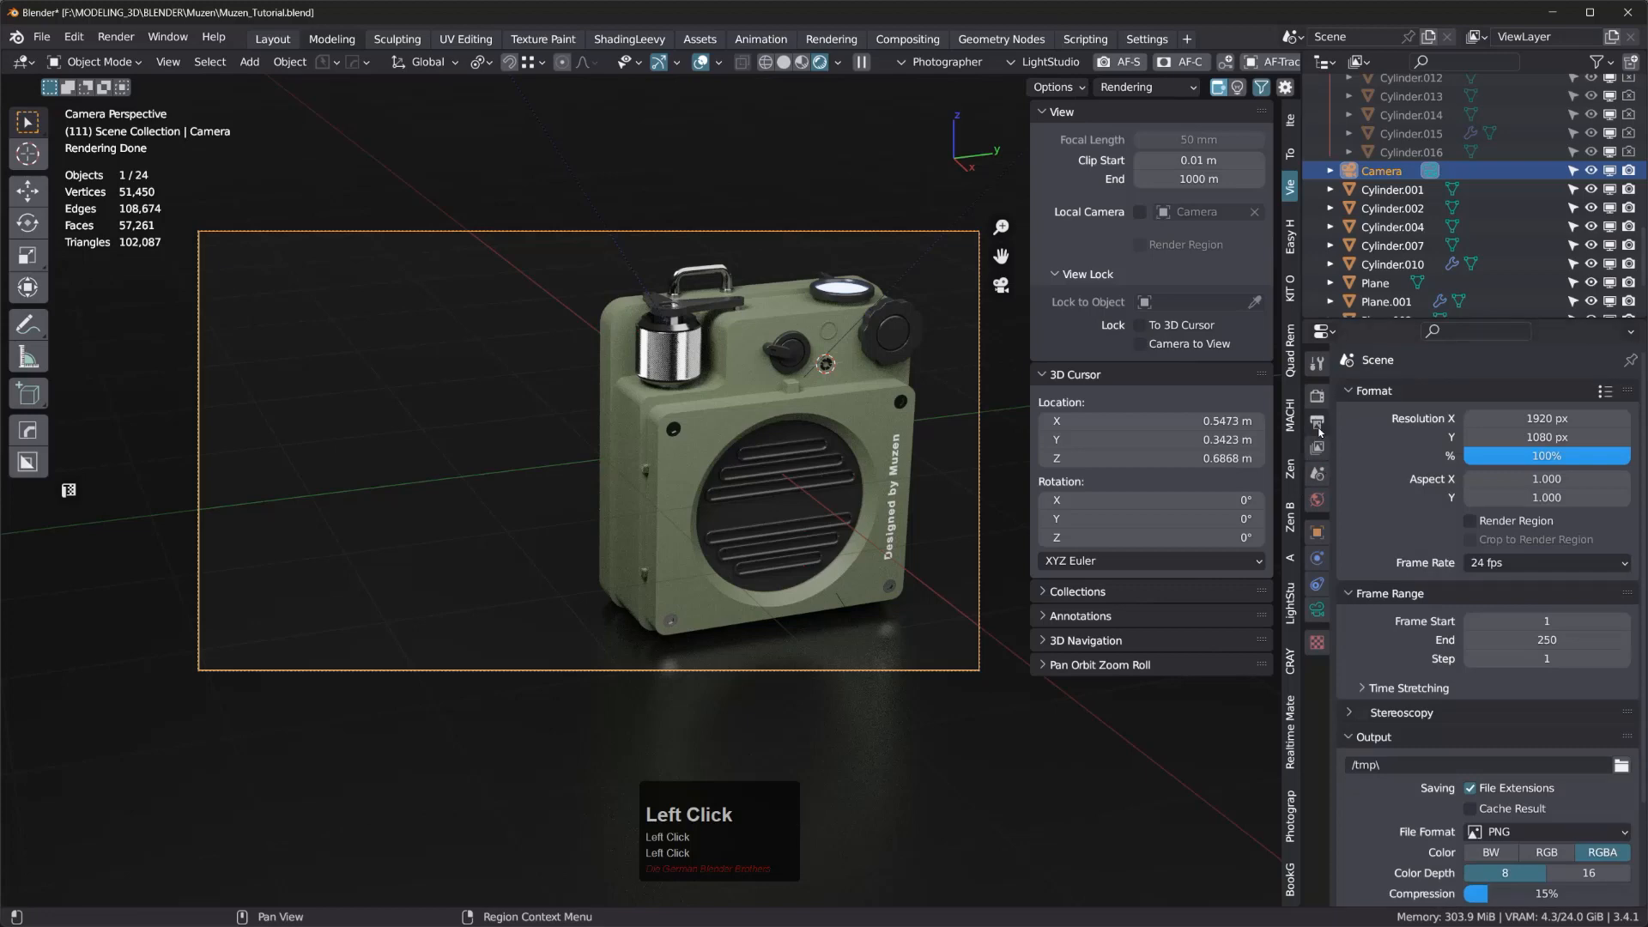
pyautogui.doubleClick(1535, 418)
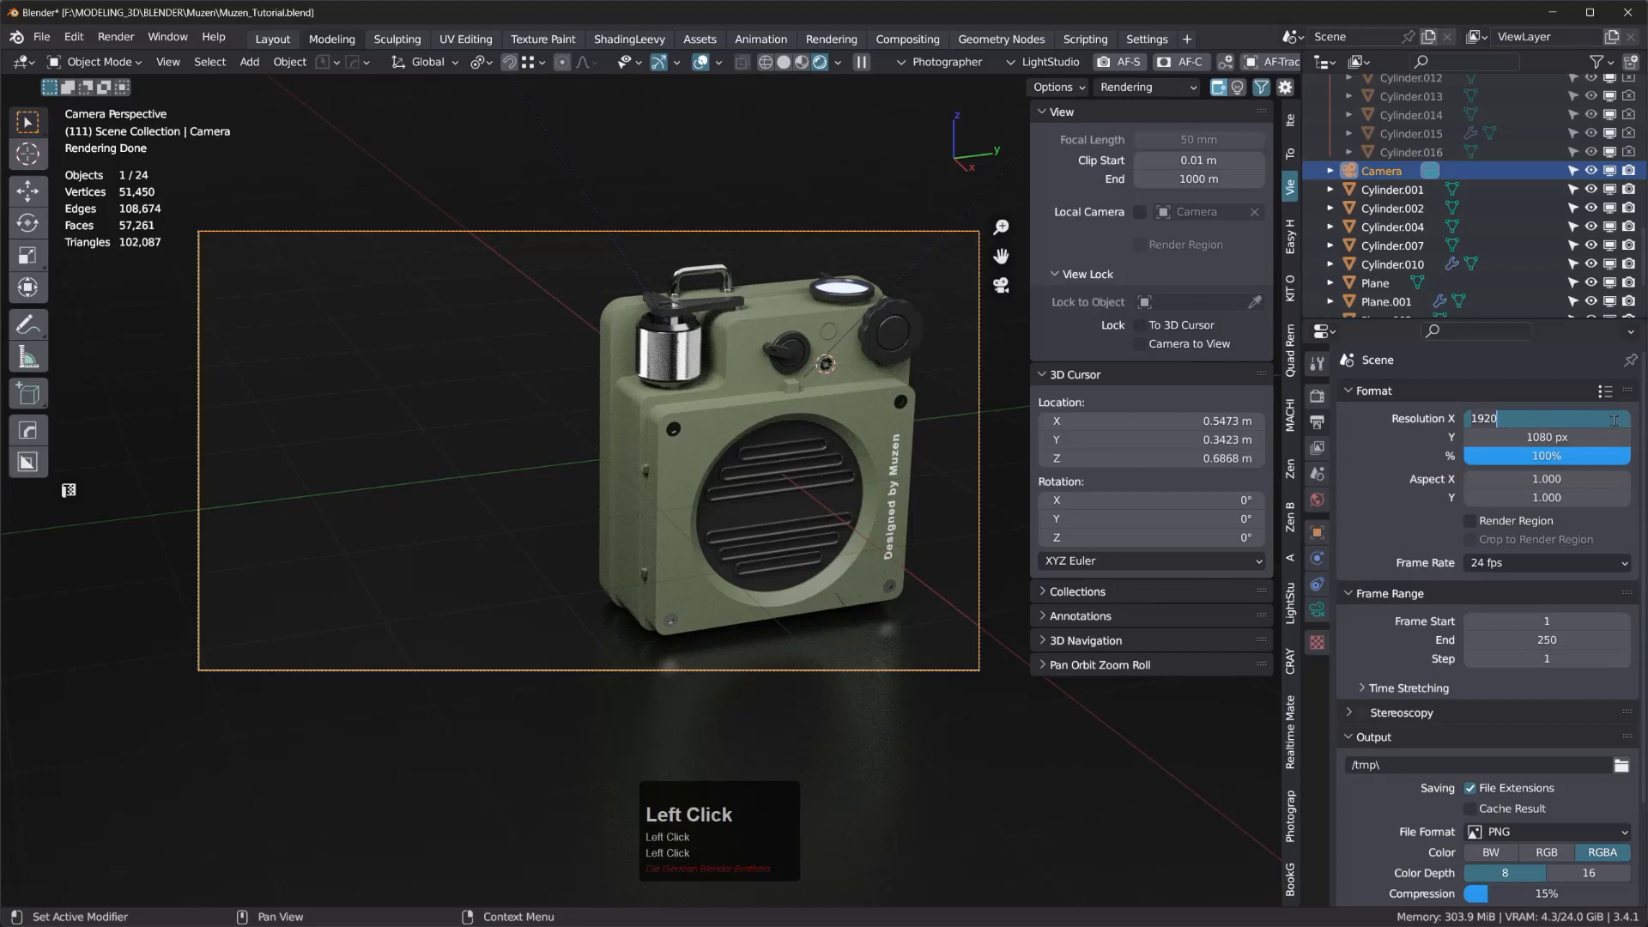
pyautogui.write('2')
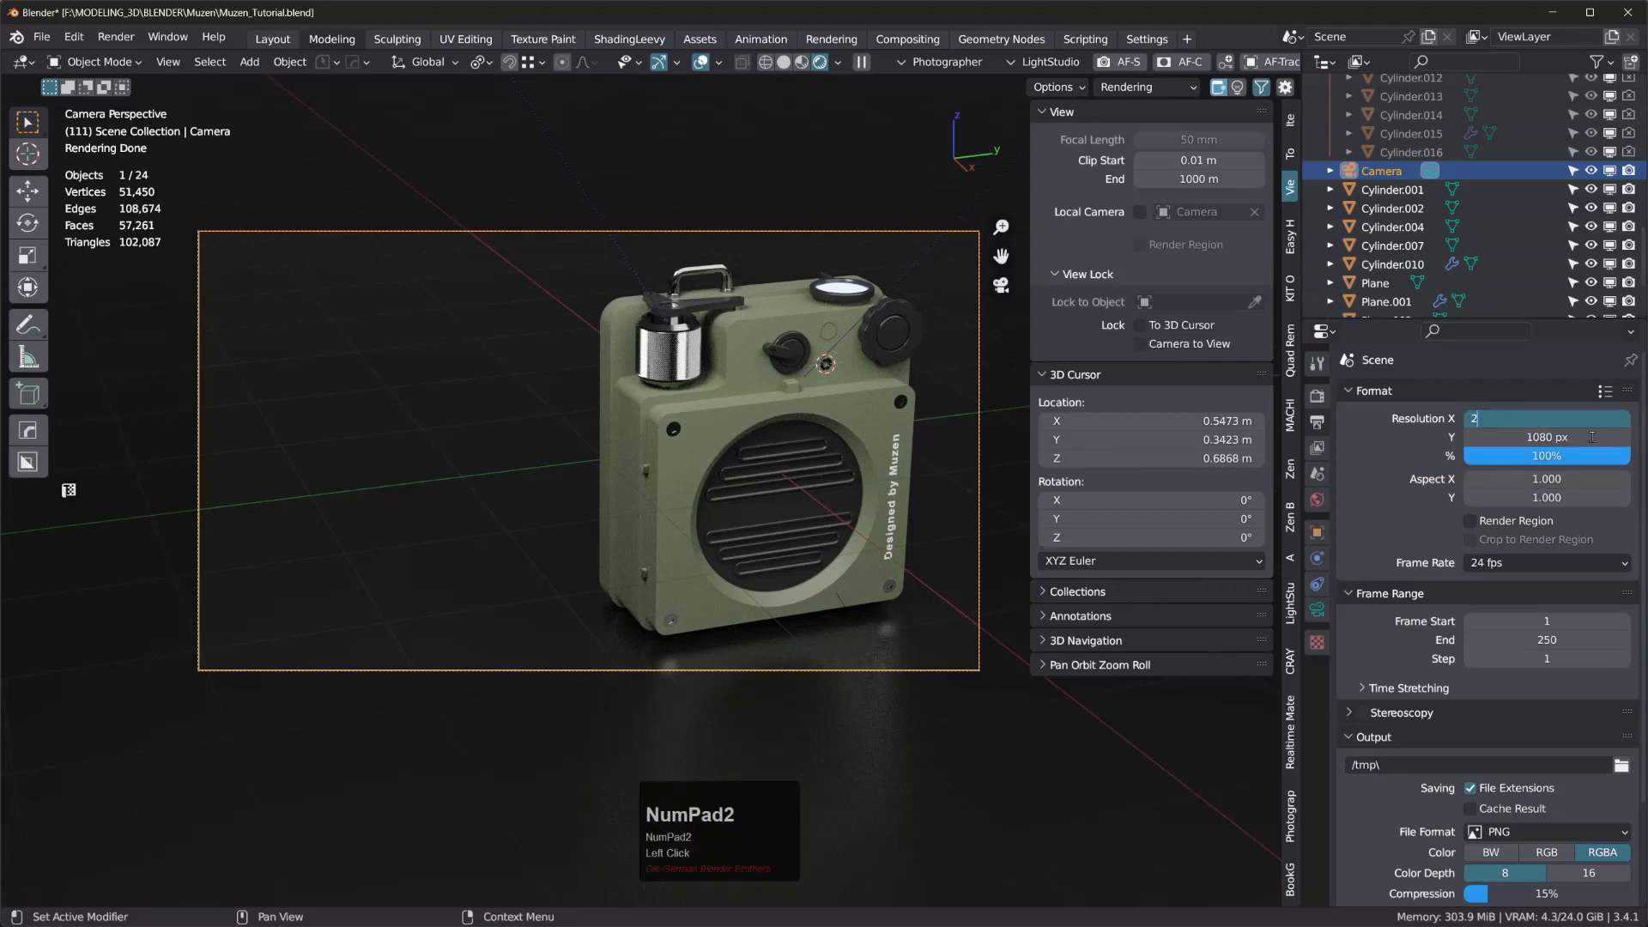
pyautogui.write('560')
pyautogui.press('Tab')
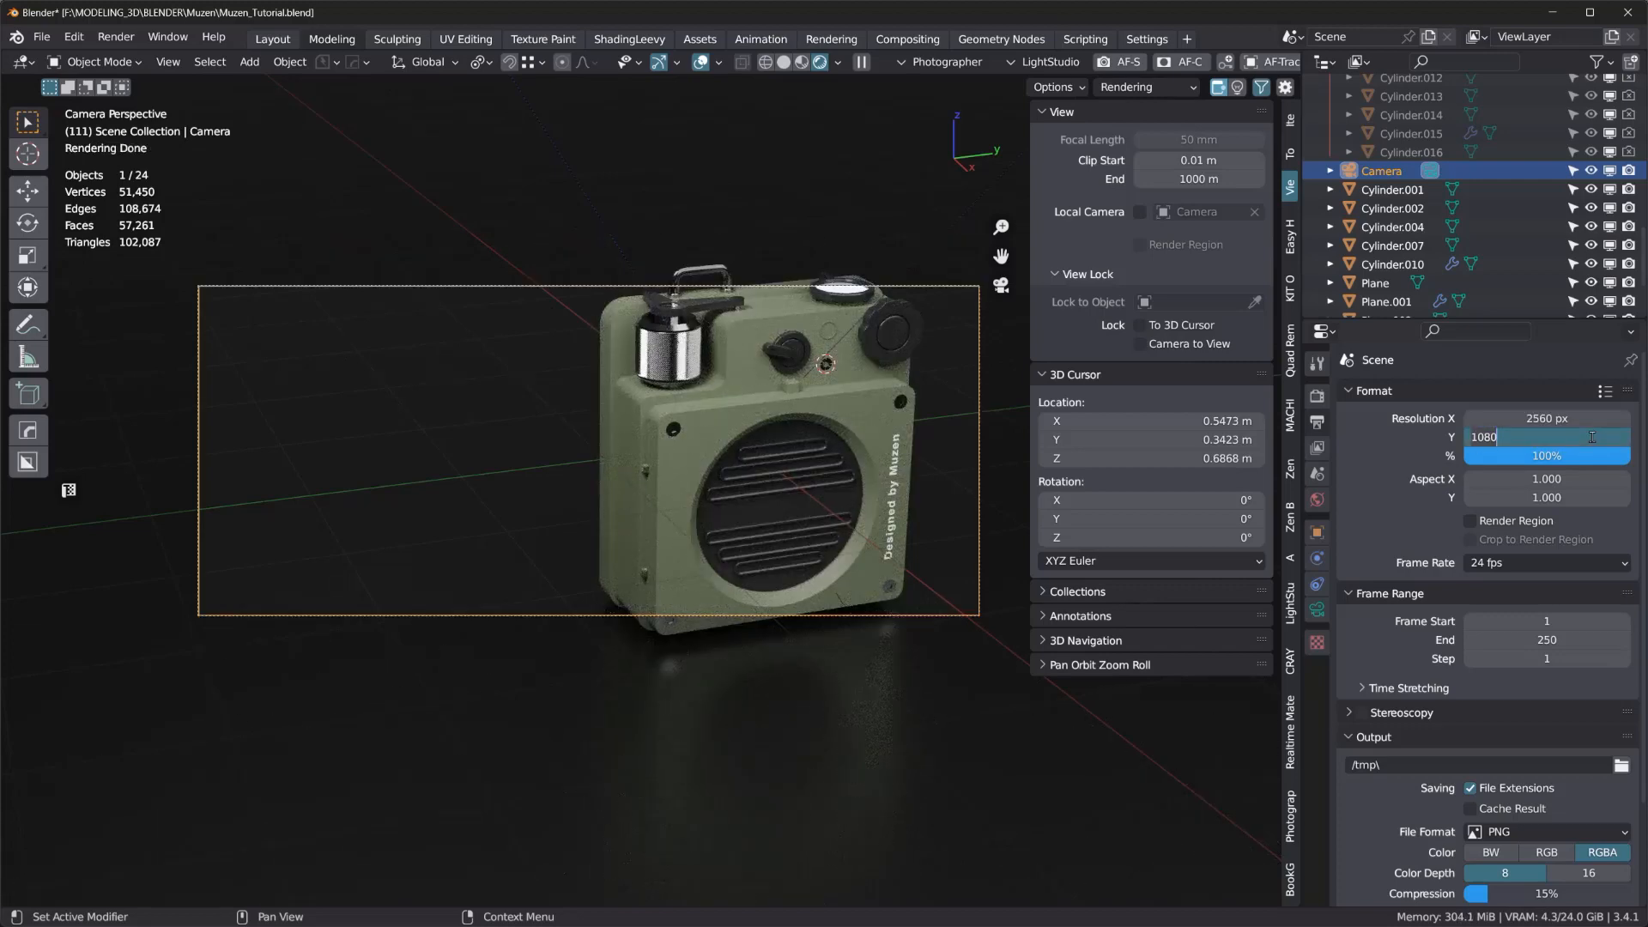
pyautogui.write('14')
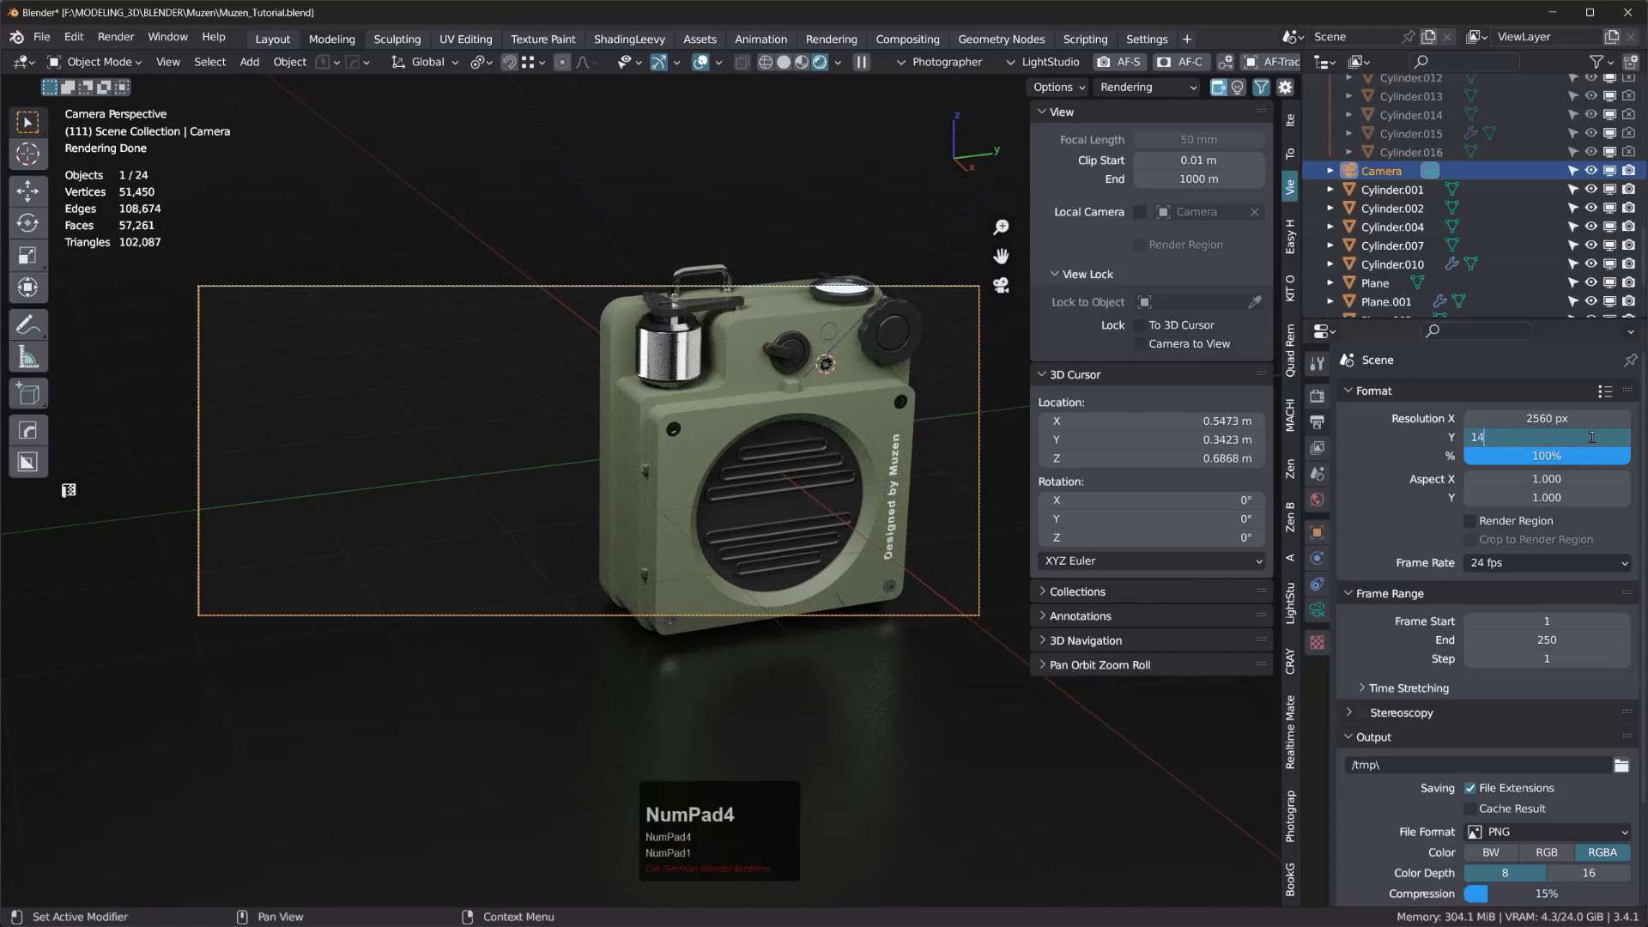
pyautogui.write('40')
pyautogui.press('Tab')
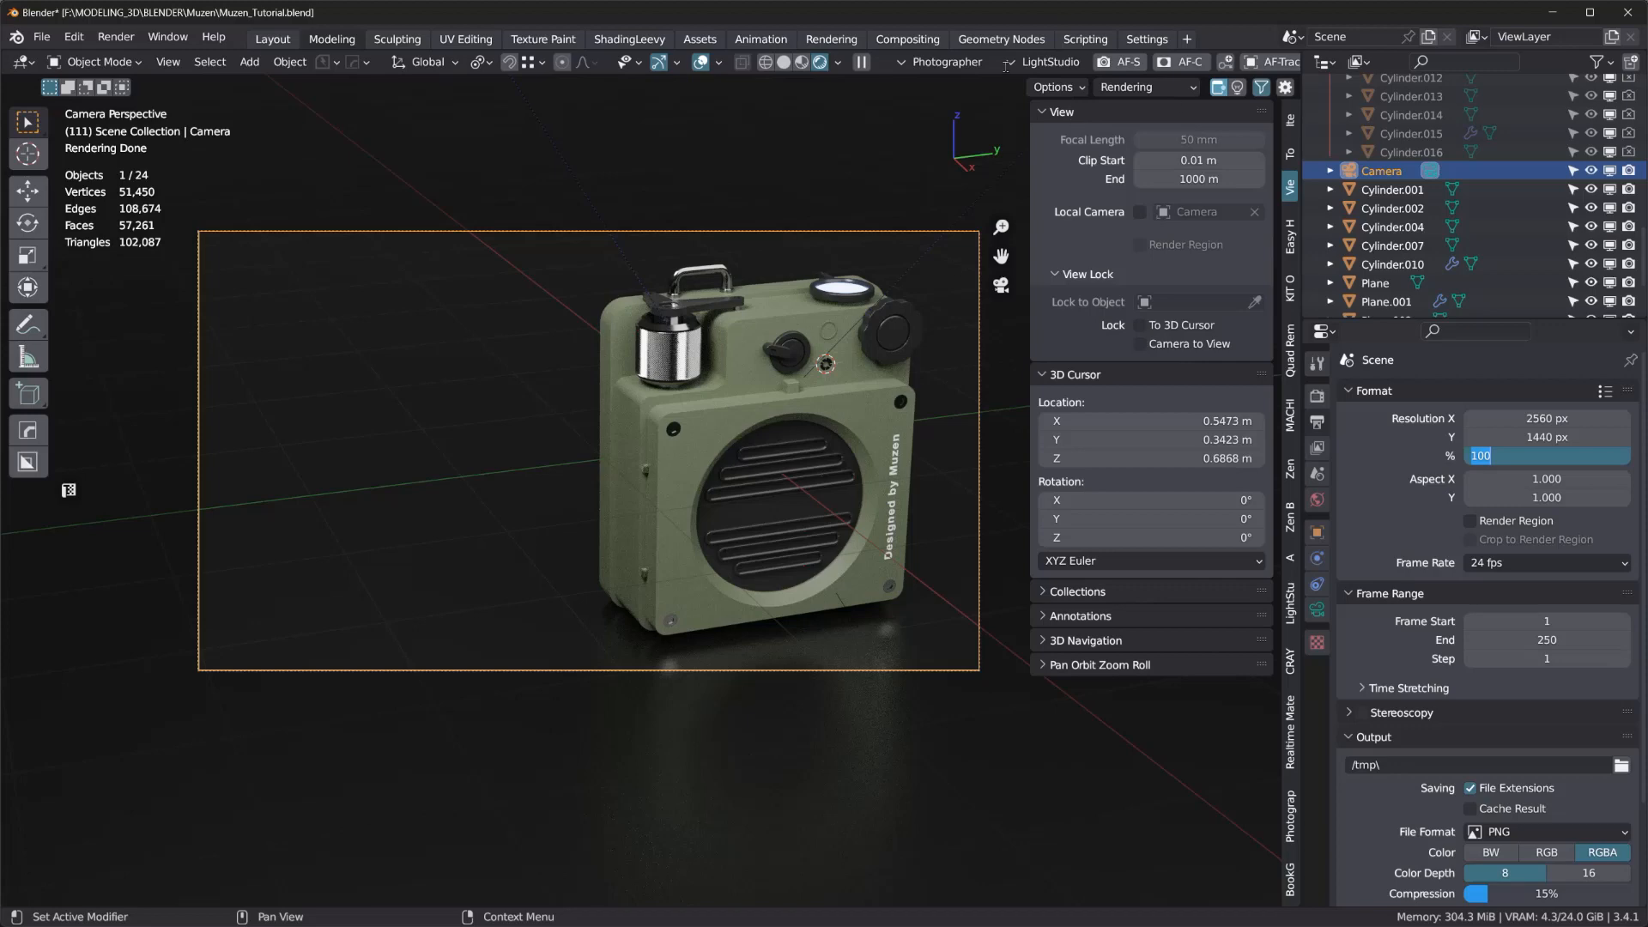
# - Render the still image from the camera and inspect the whole speaker in the render result
pyautogui.click(116, 37)
pyautogui.click(116, 37)
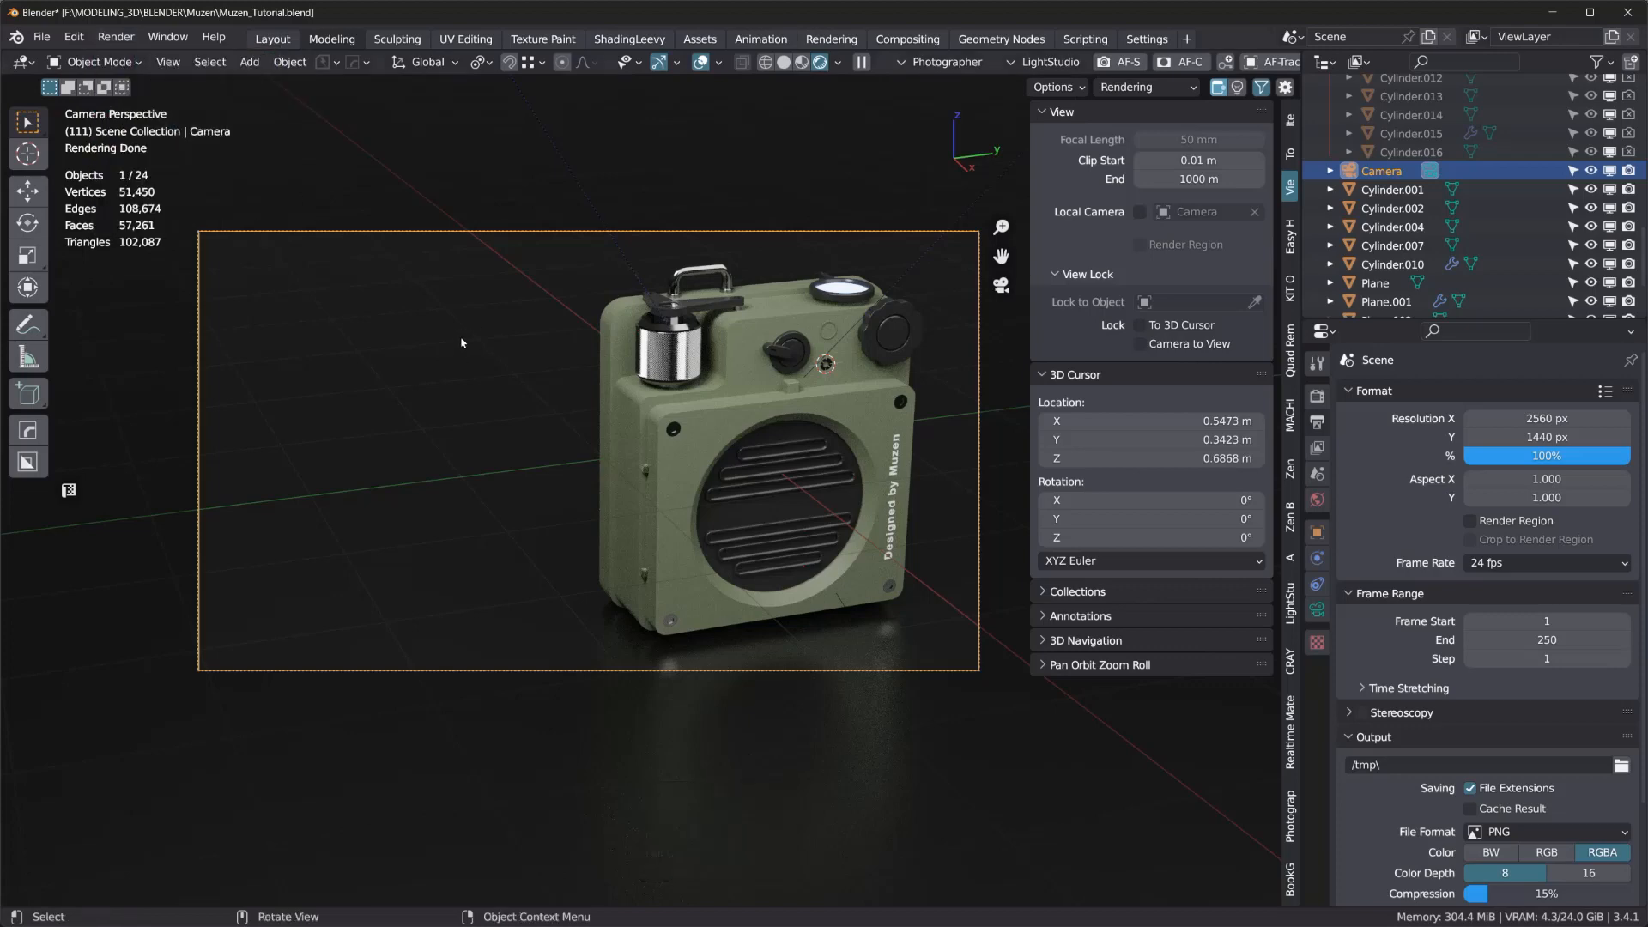
pyautogui.press('F12')
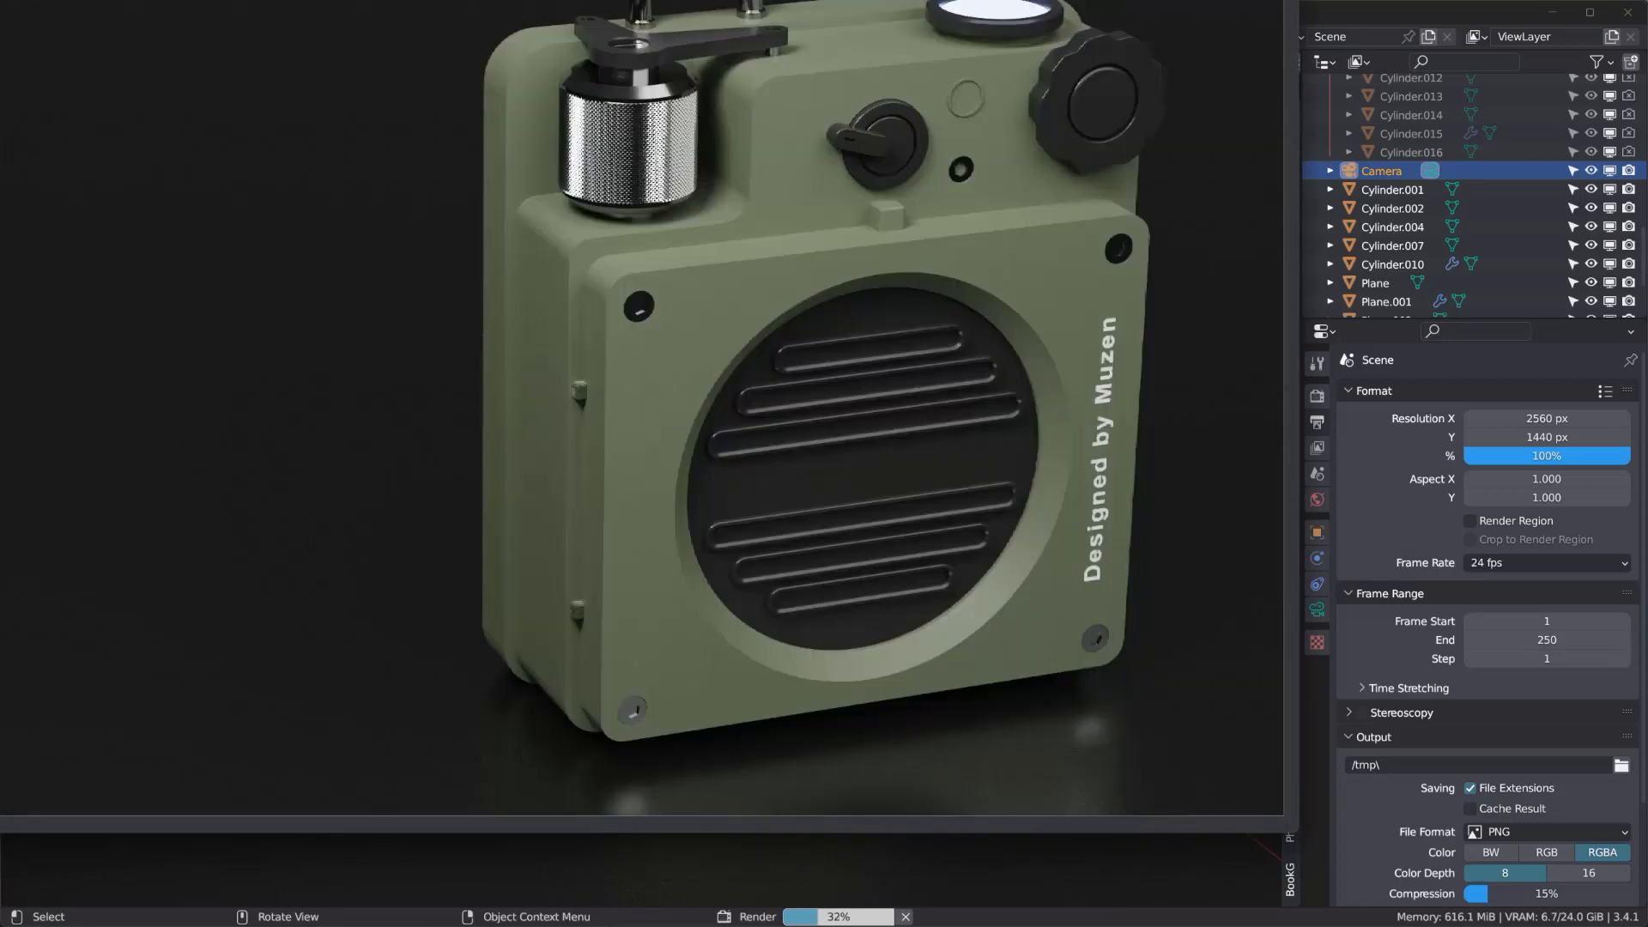
pyautogui.moveTo(1193, 8); pyautogui.dragTo(798, 125)
pyautogui.scroll(-5, 713, 386)
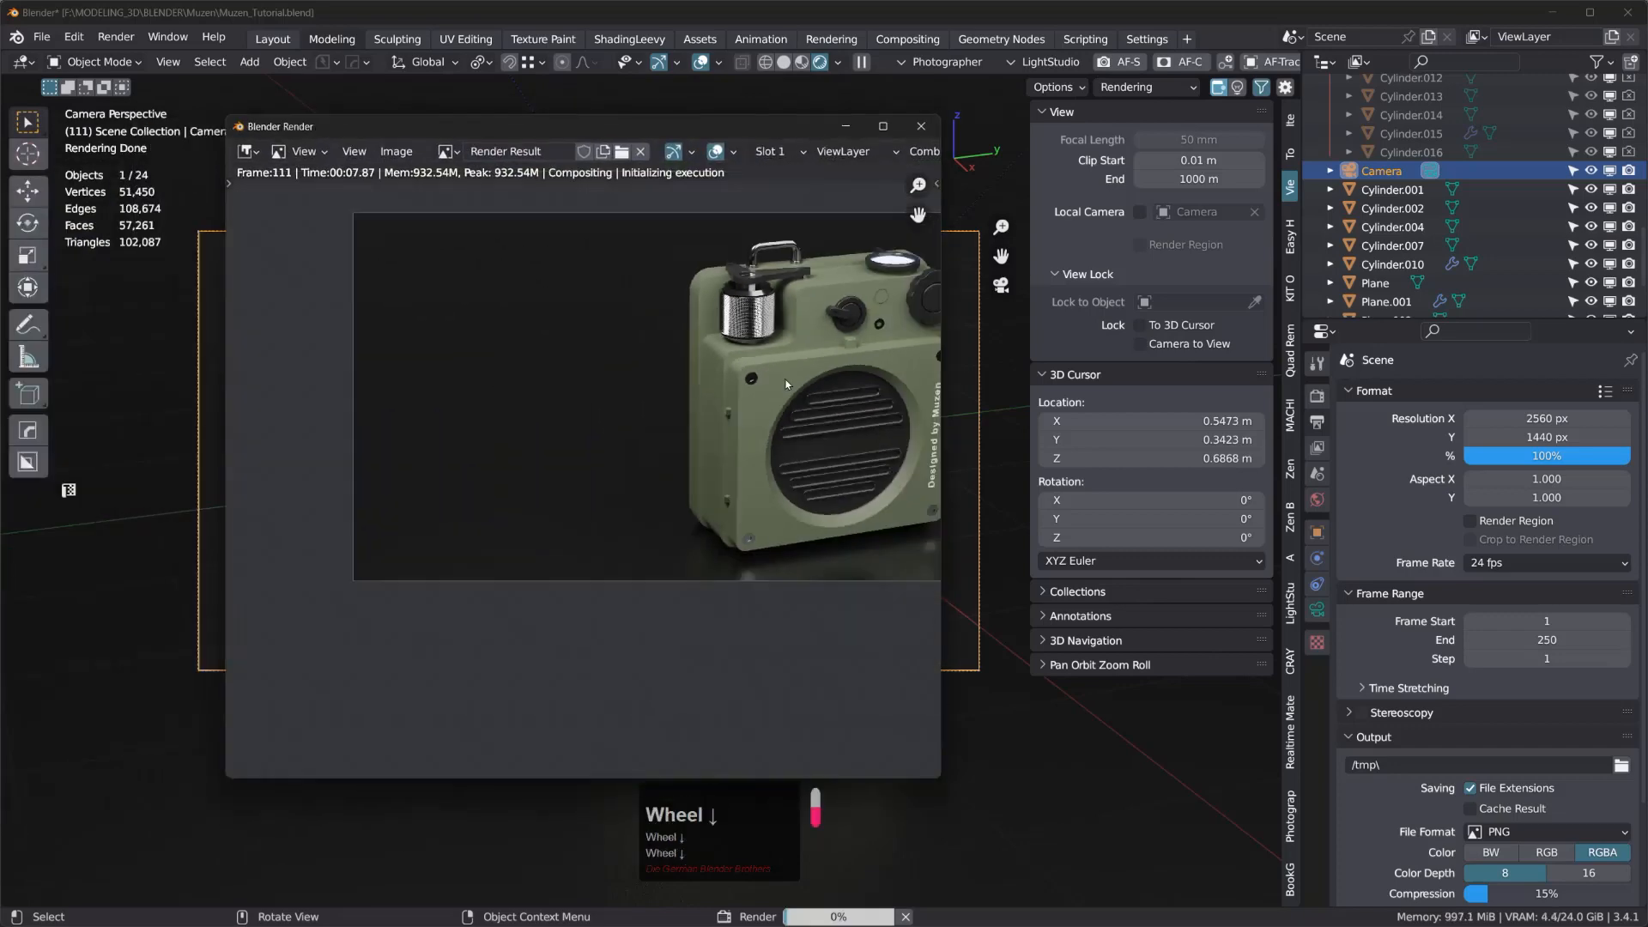
pyautogui.moveTo(776, 343); pyautogui.dragTo(652, 439, button='middle')
pyautogui.scroll(2, 652, 440)
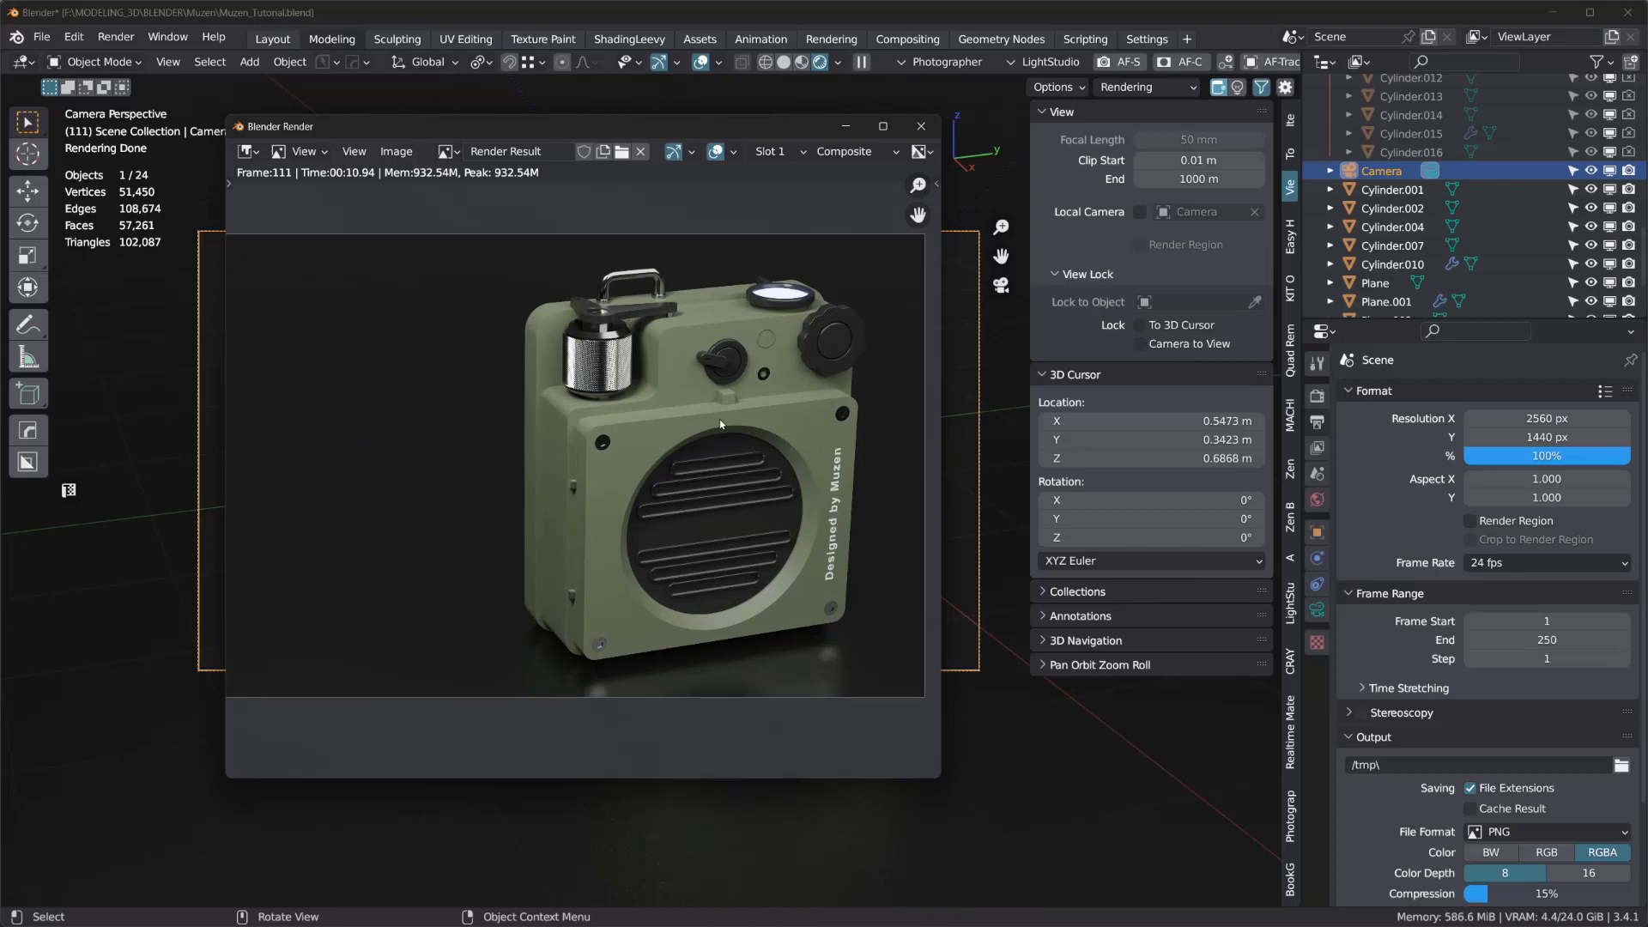
pyautogui.scroll(-1, 740, 478)
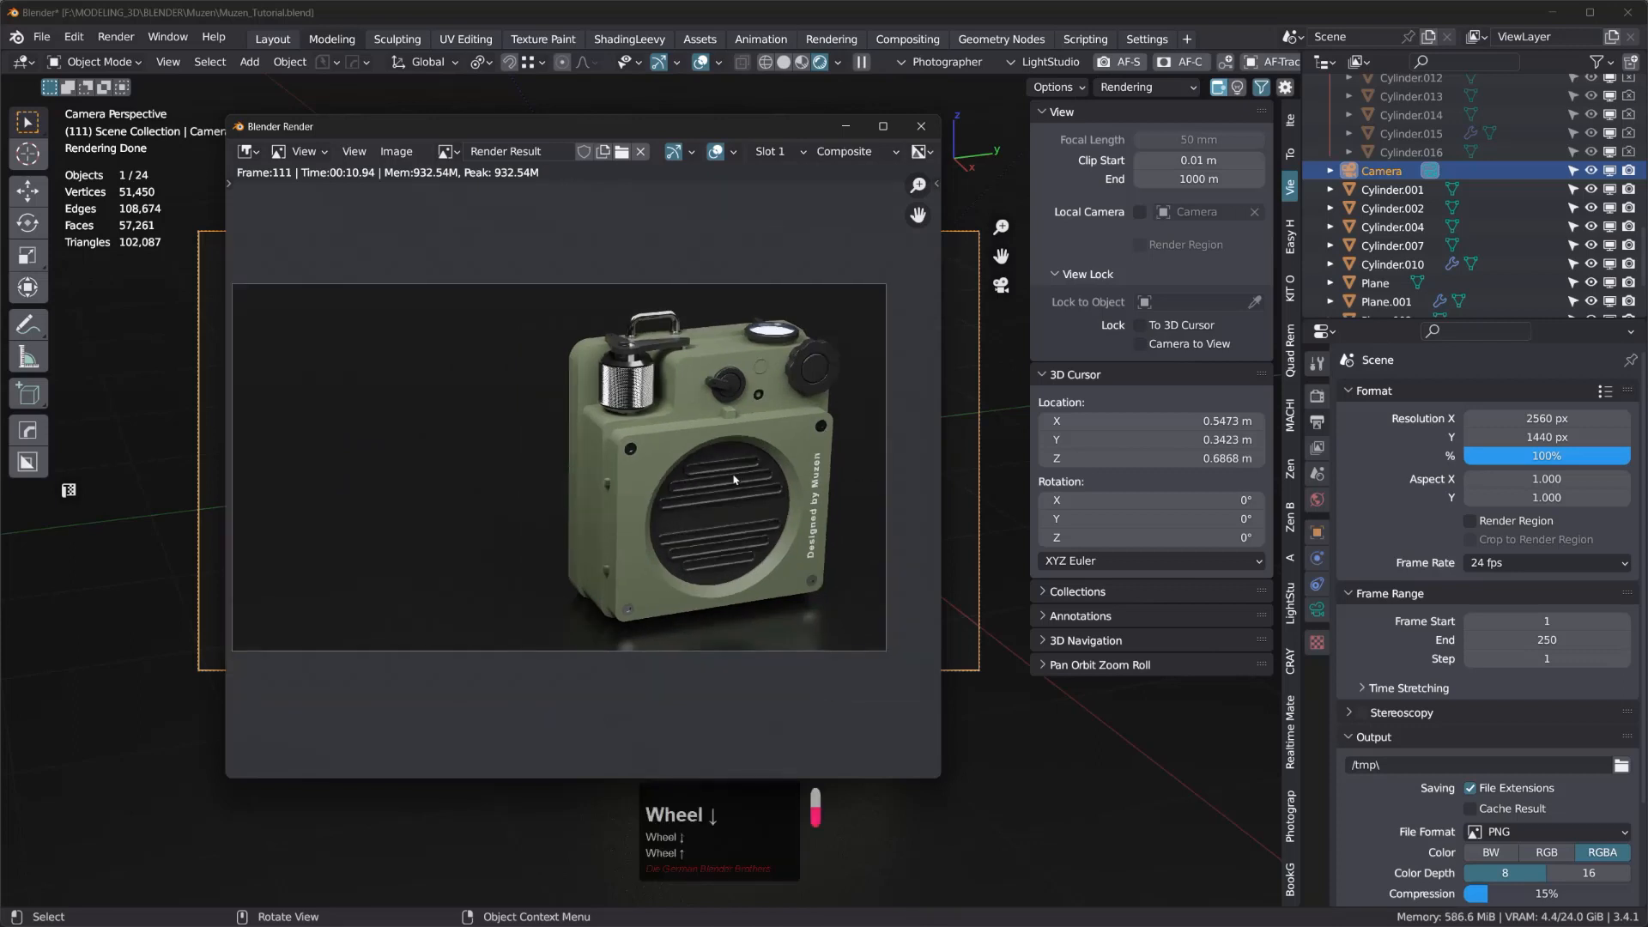
pyautogui.moveTo(734, 479)
pyautogui.mouseDown(button='middle')
pyautogui.moveTo(743, 459)
pyautogui.moveTo(738, 478)
pyautogui.mouseUp(button='middle')
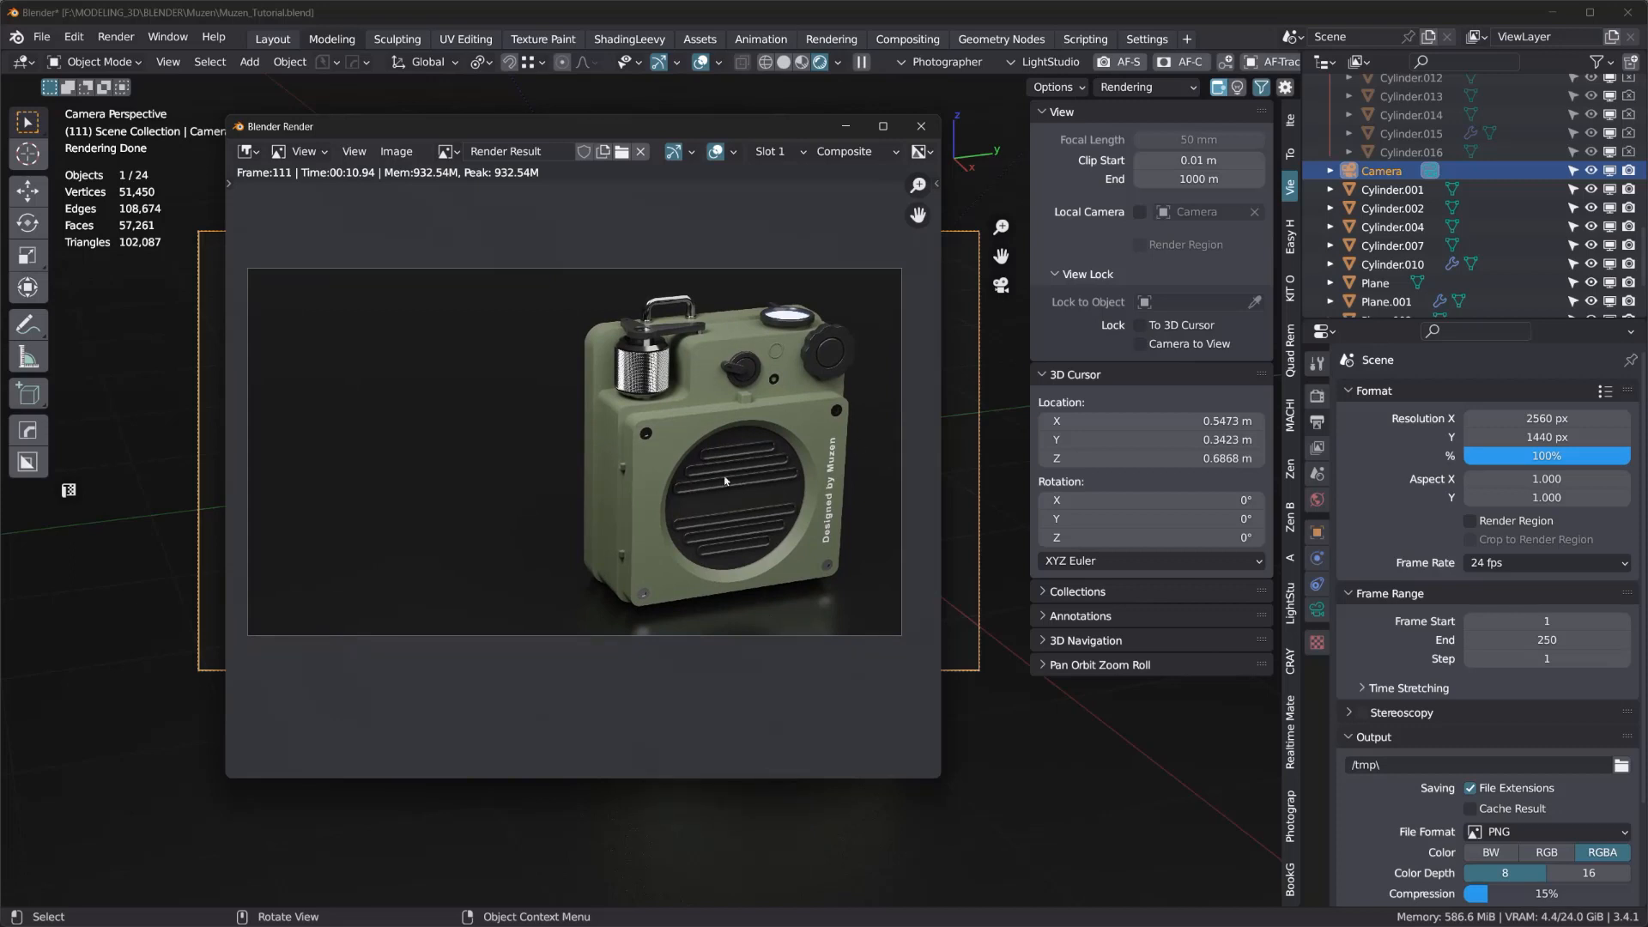
# - Save the rendered image as MuzenRender.png in the Muzen project folder
pyautogui.click(395, 151)
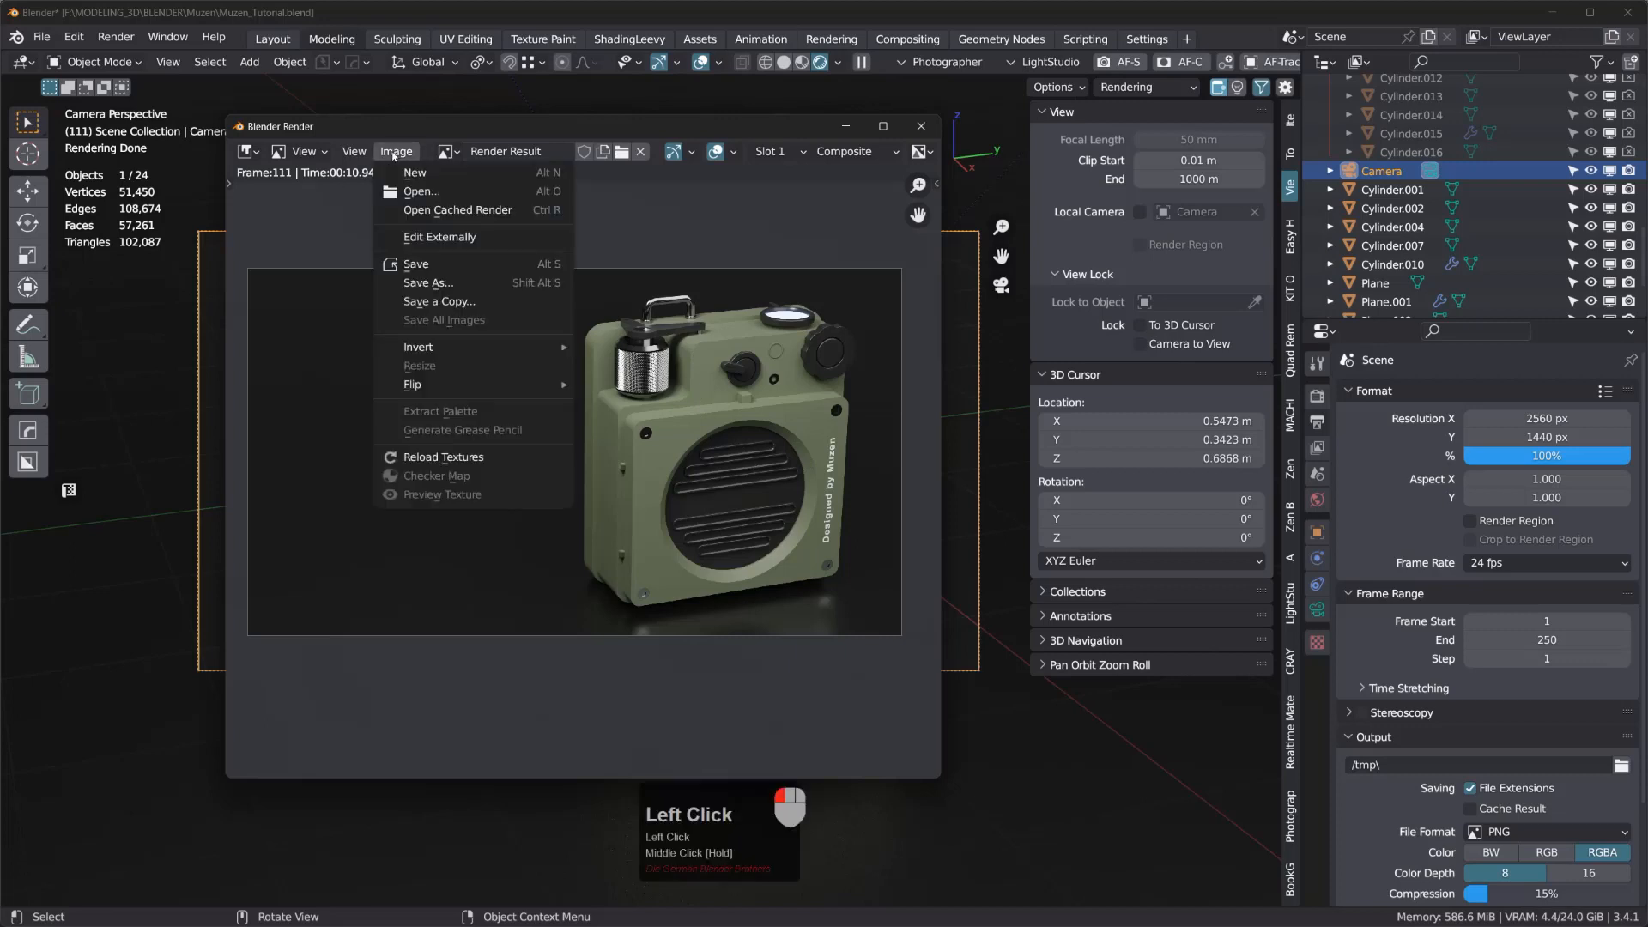
pyautogui.click(433, 264)
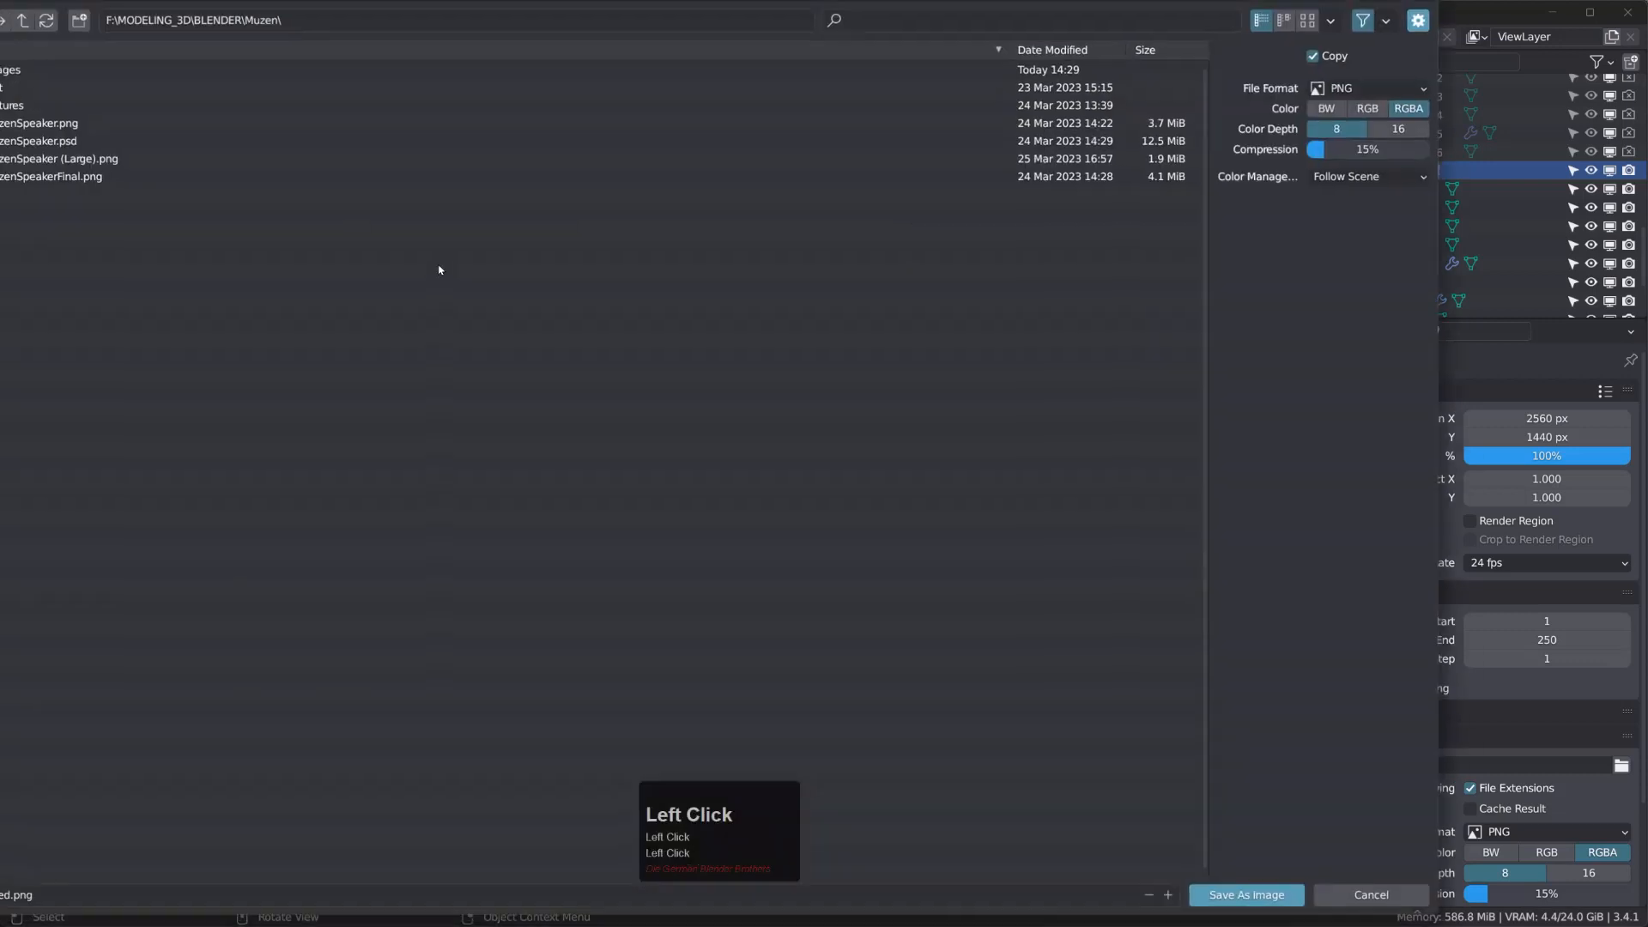
pyautogui.click(132, 251)
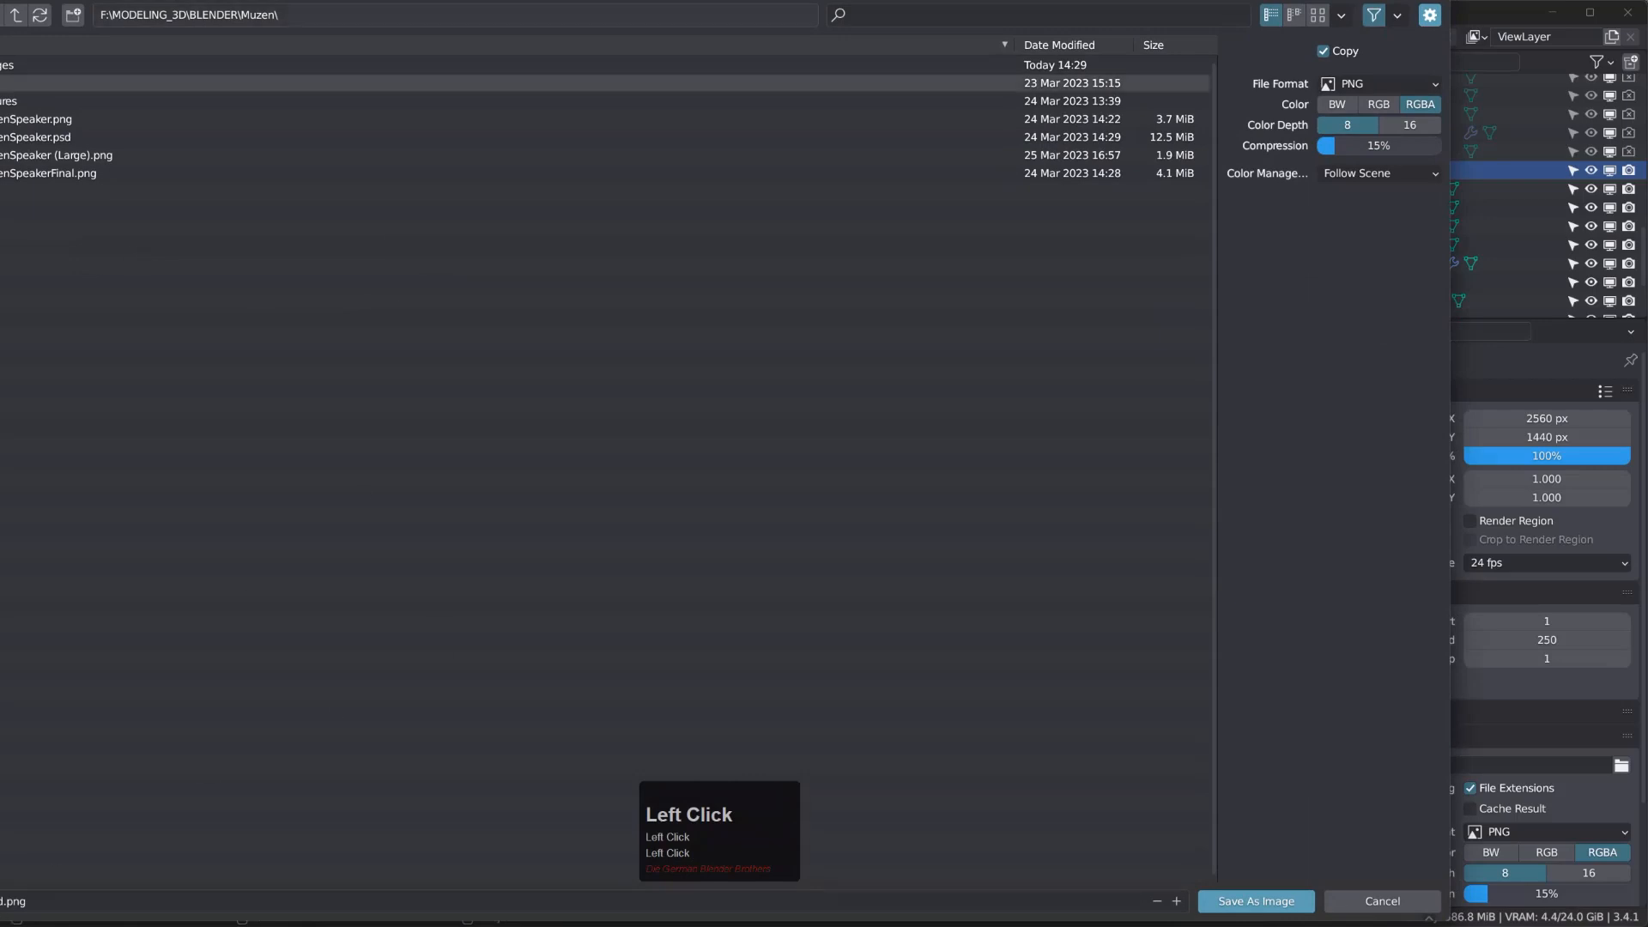
pyautogui.moveTo(481, 7); pyautogui.dragTo(661, 25)
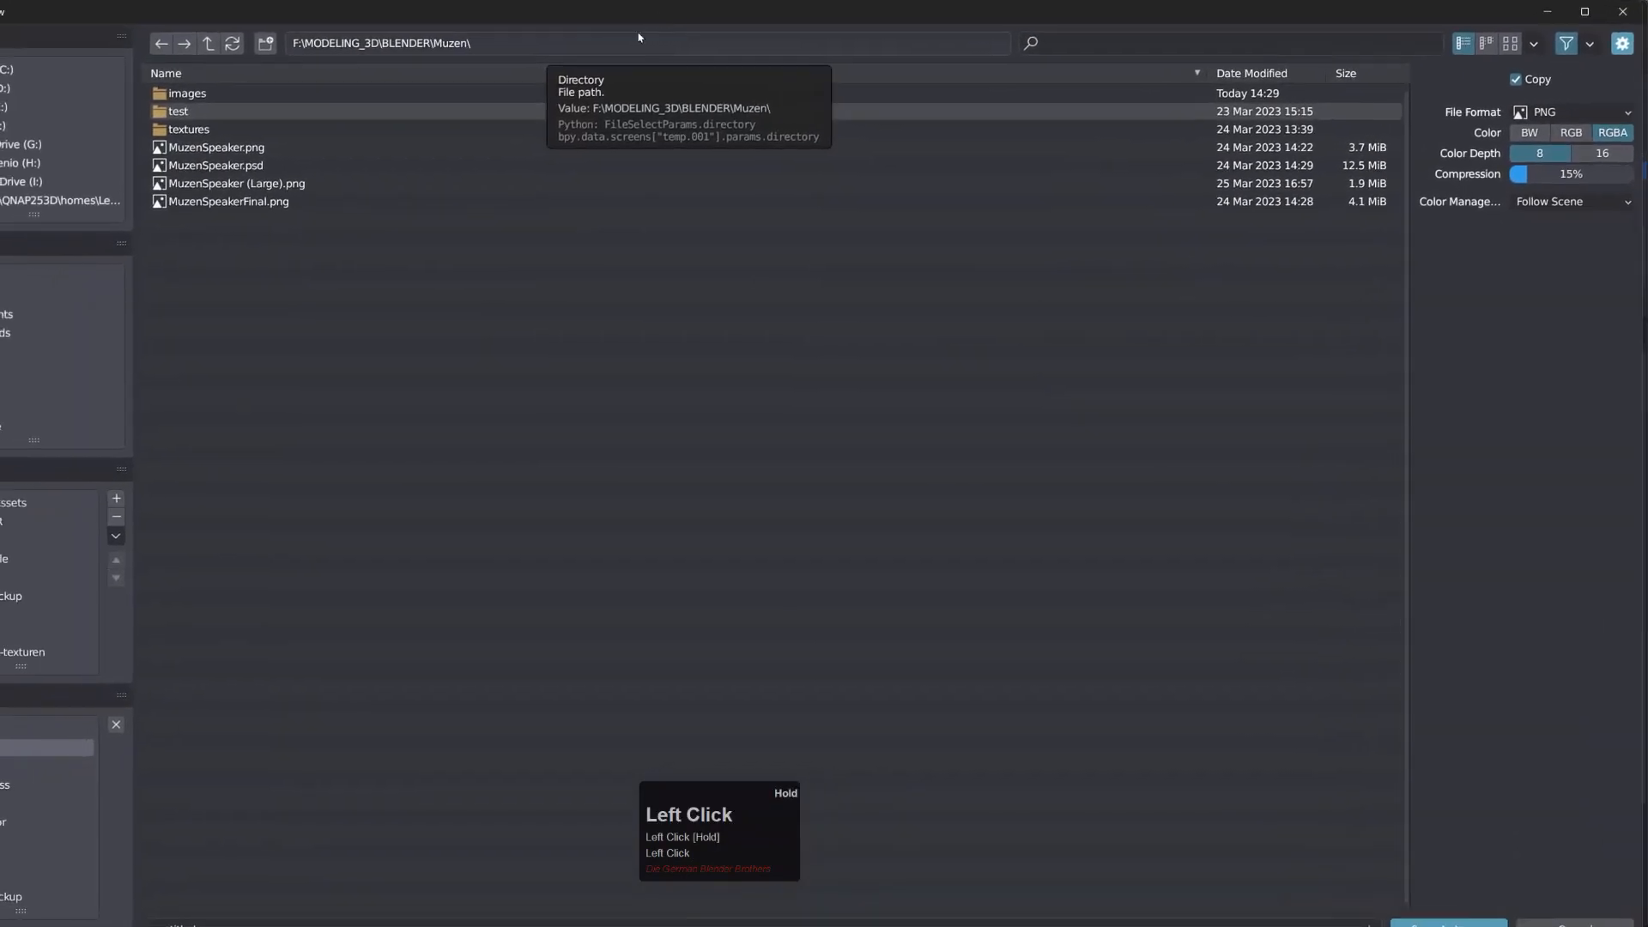
pyautogui.moveTo(369, 17); pyautogui.dragTo(395, 0)
pyautogui.click(253, 904)
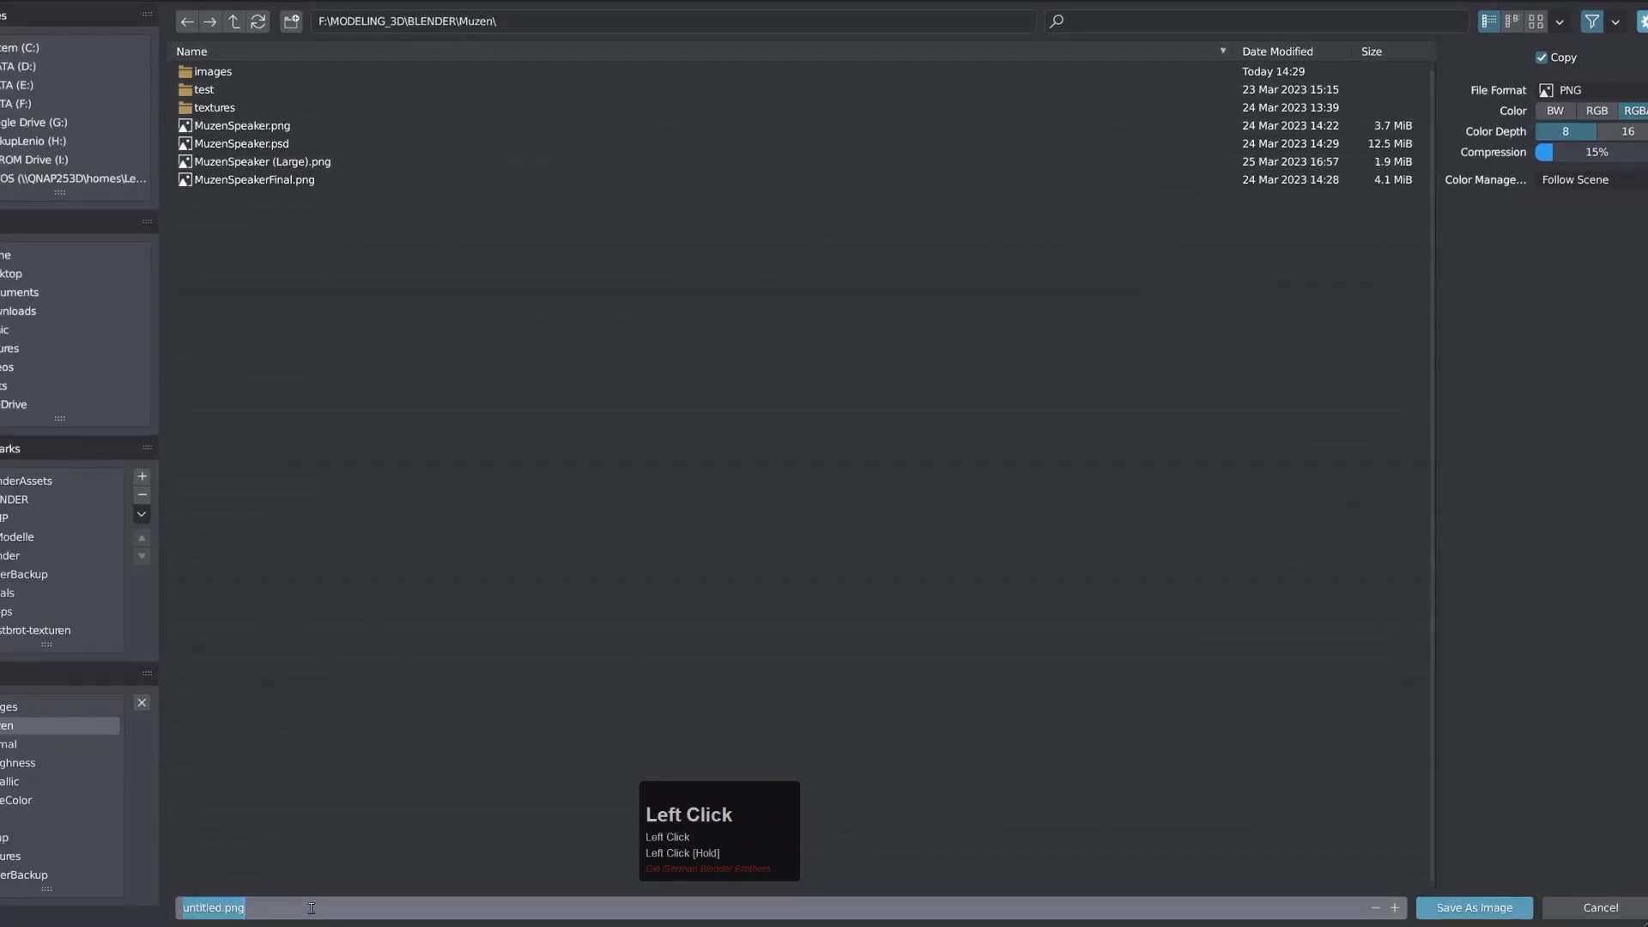
pyautogui.write('Mu')
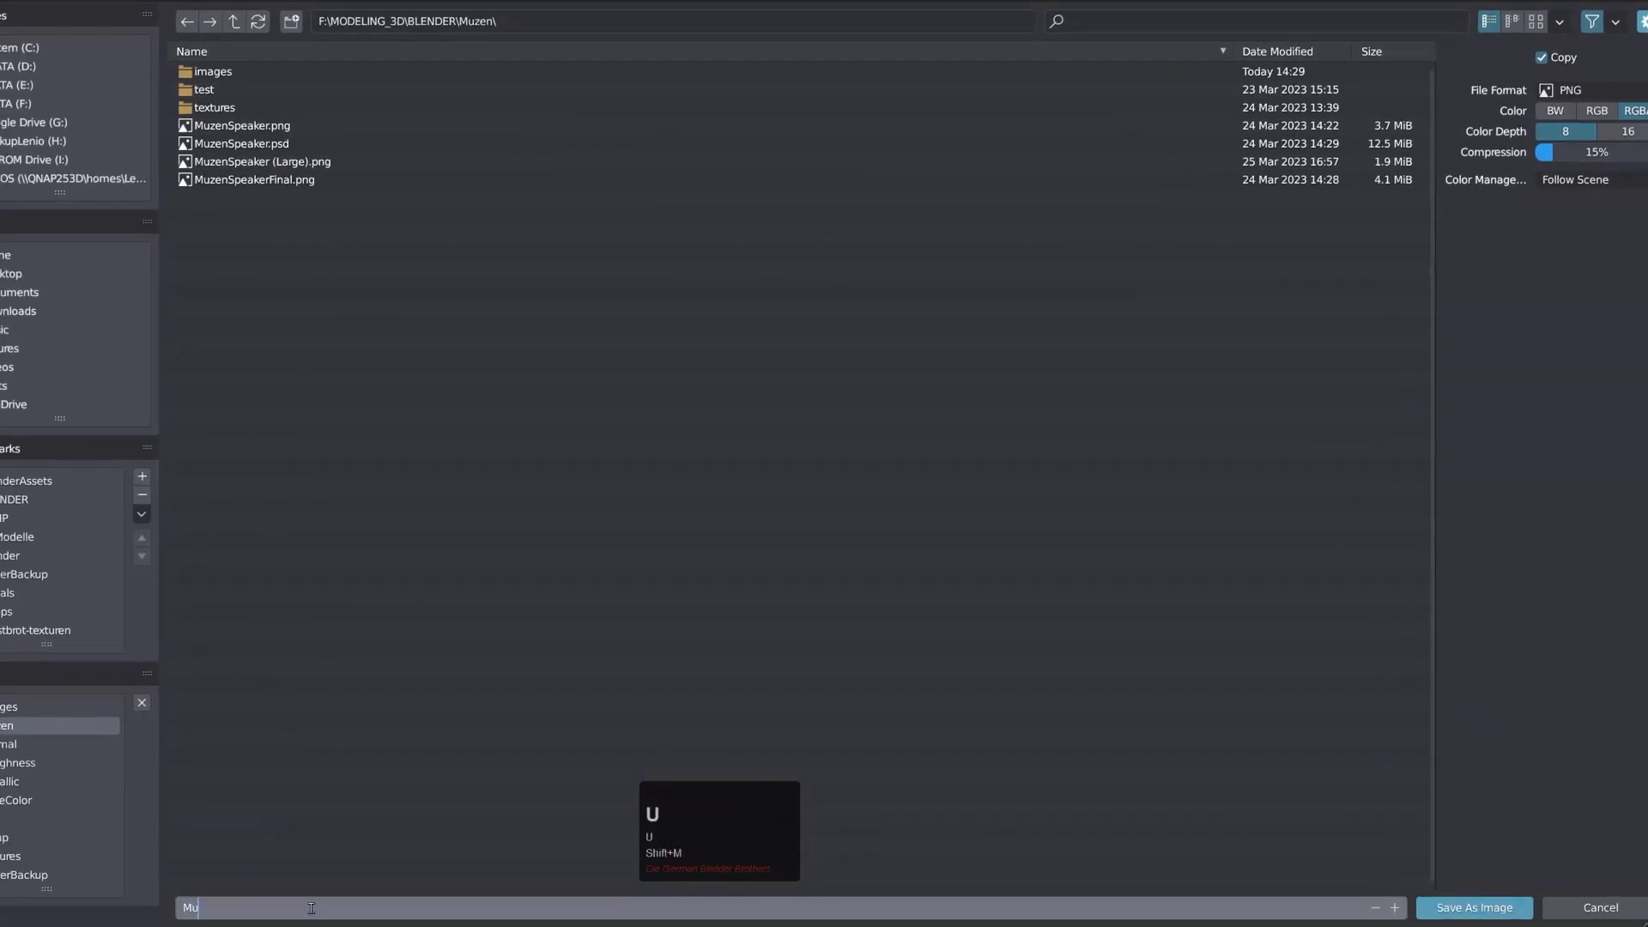
pyautogui.write('zenRender')
pyautogui.press('Return')
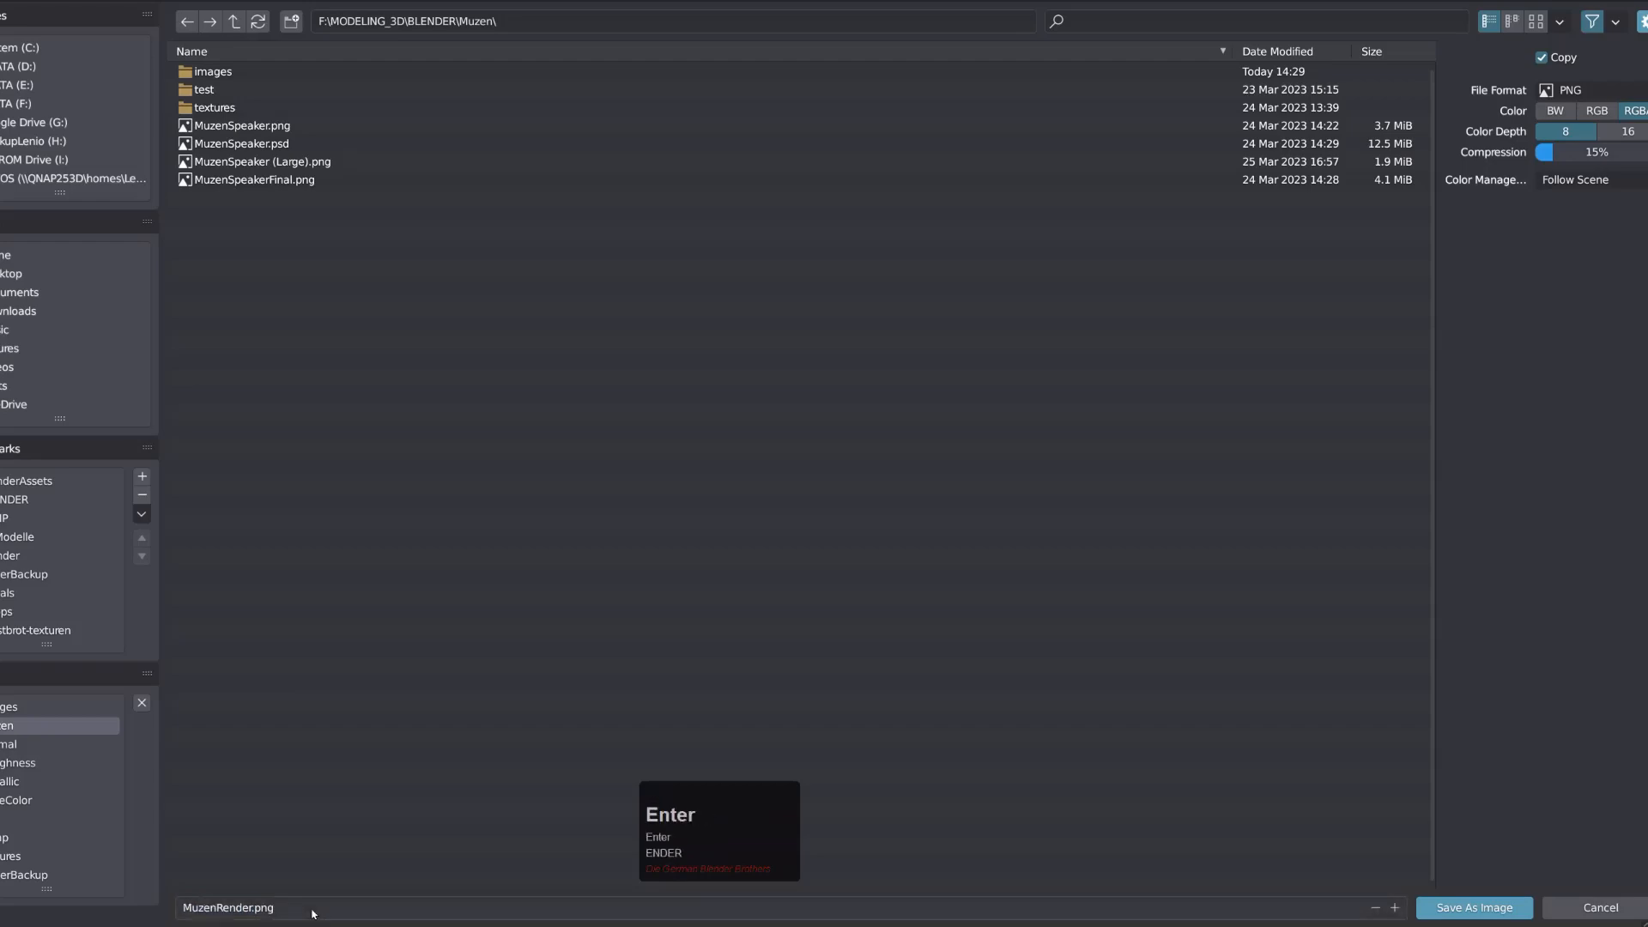
pyautogui.press('Return')
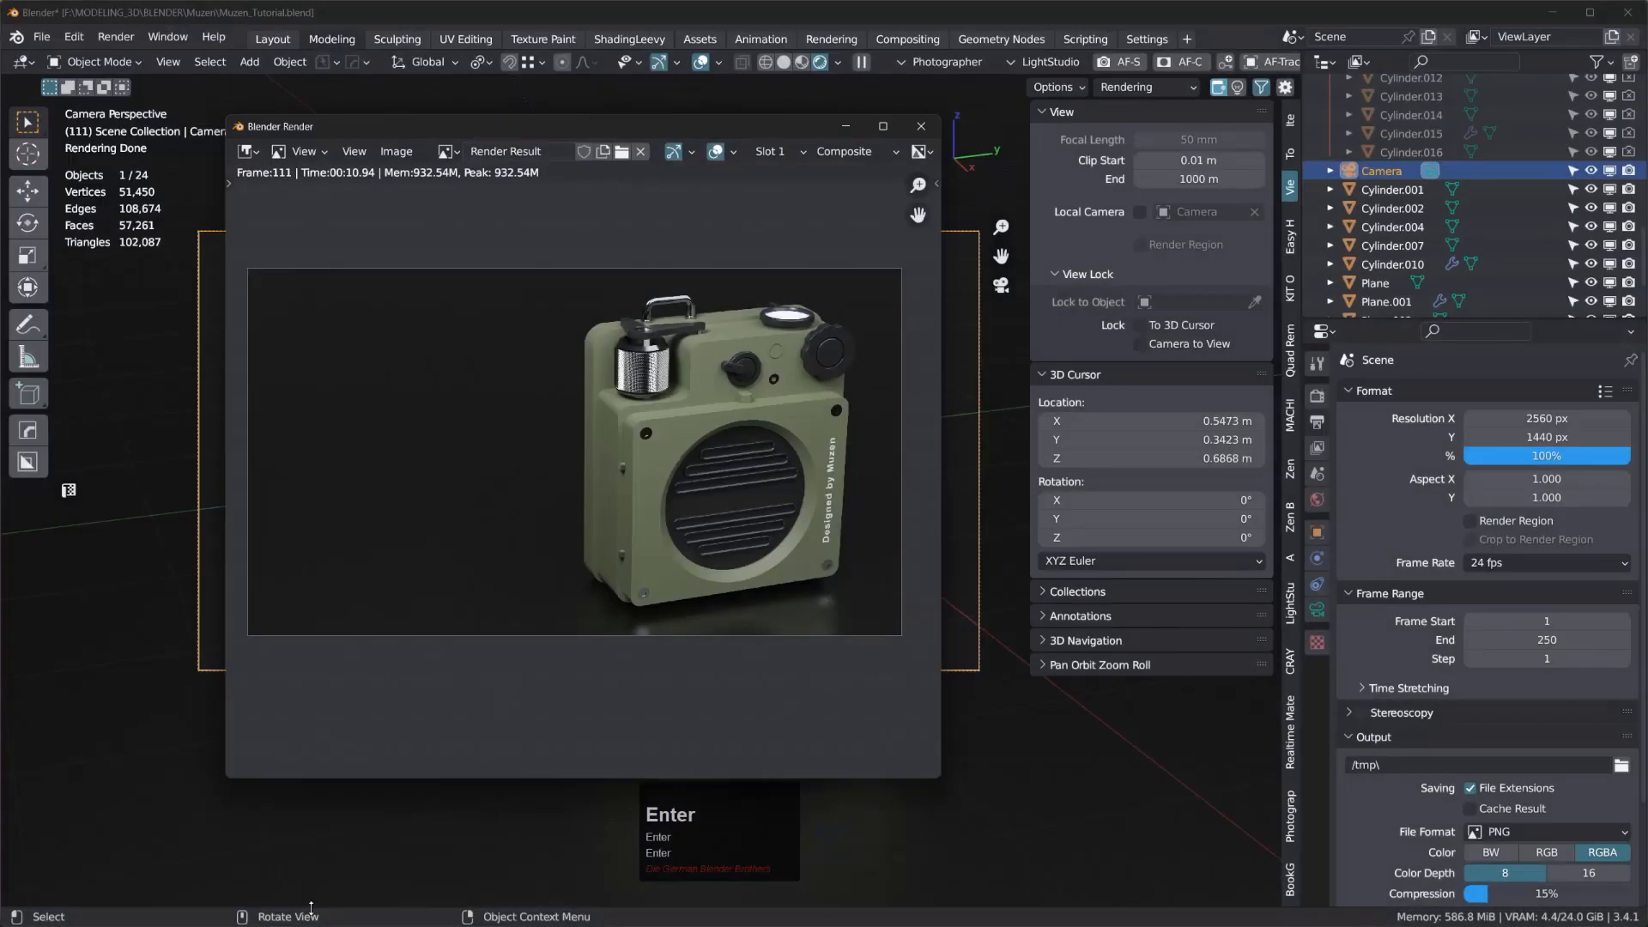
# - Save the render again over MuzenRender.png as a PNG with a color depth of 16
pyautogui.click(396, 151)
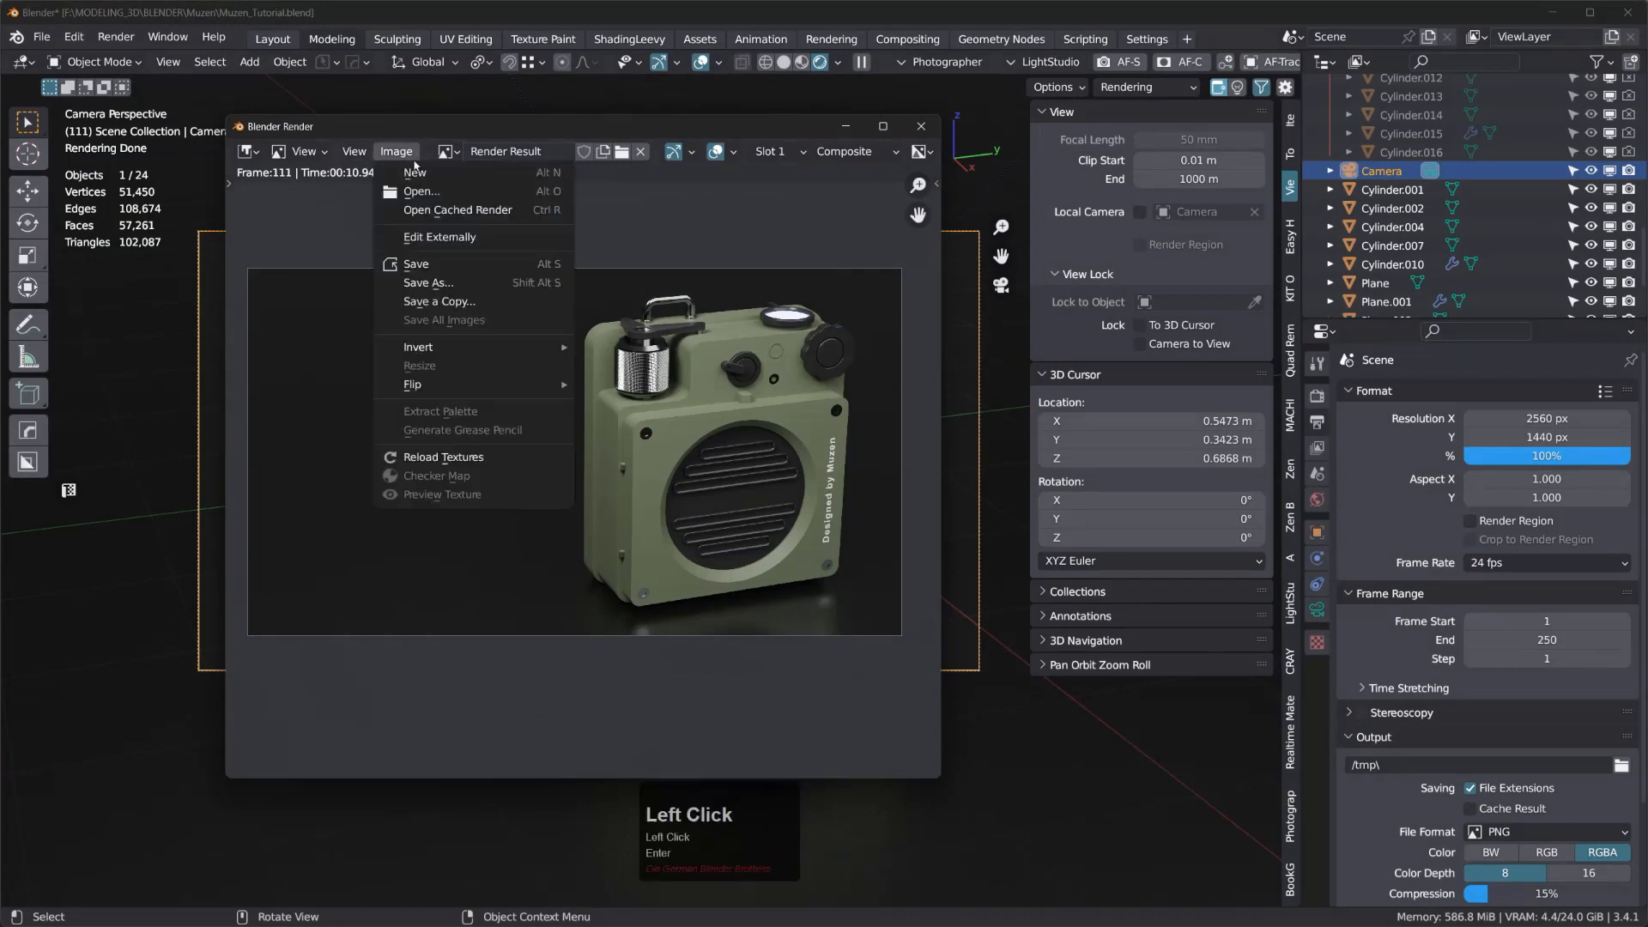
pyautogui.click(442, 290)
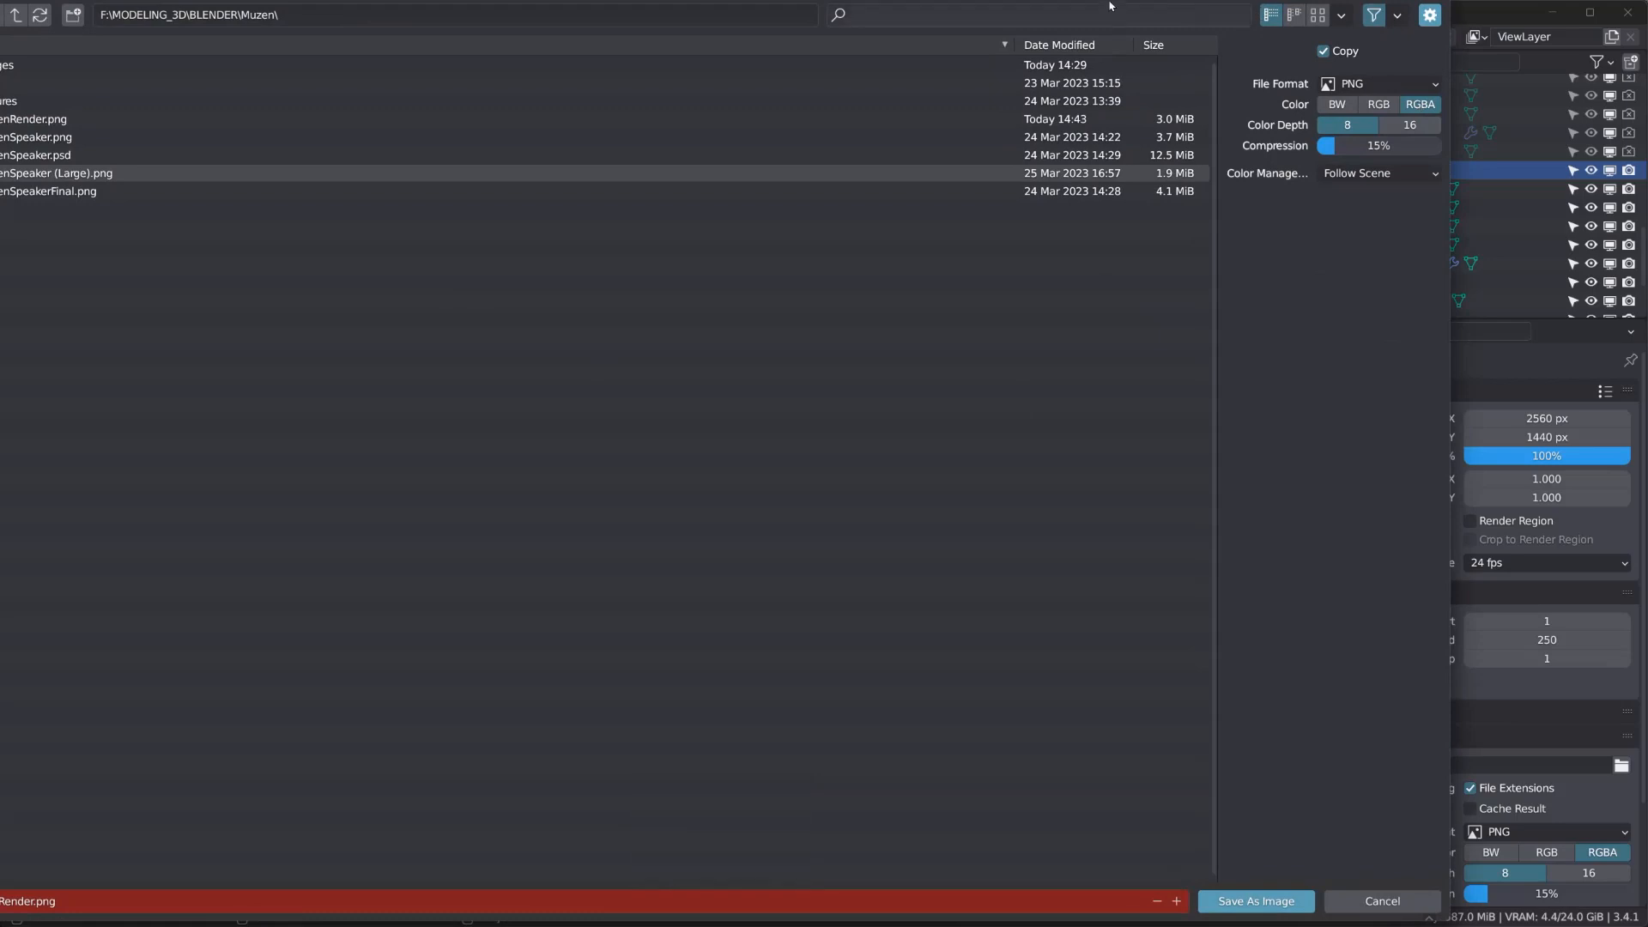
pyautogui.moveTo(1100, 3); pyautogui.dragTo(1041, 52)
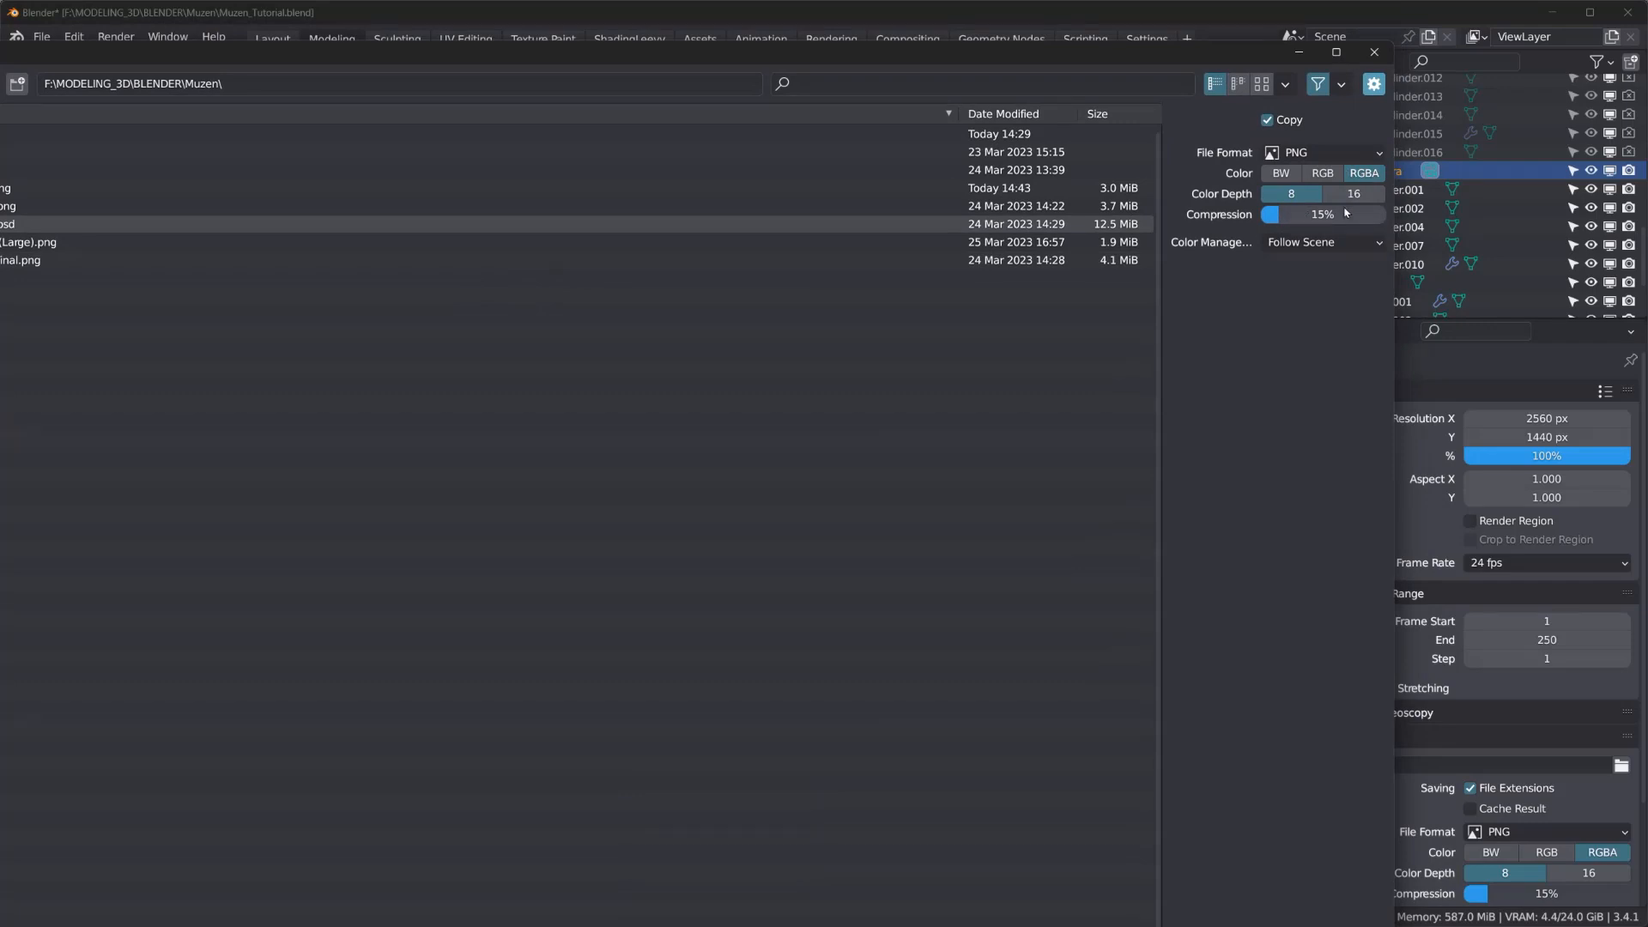
pyautogui.click(1353, 193)
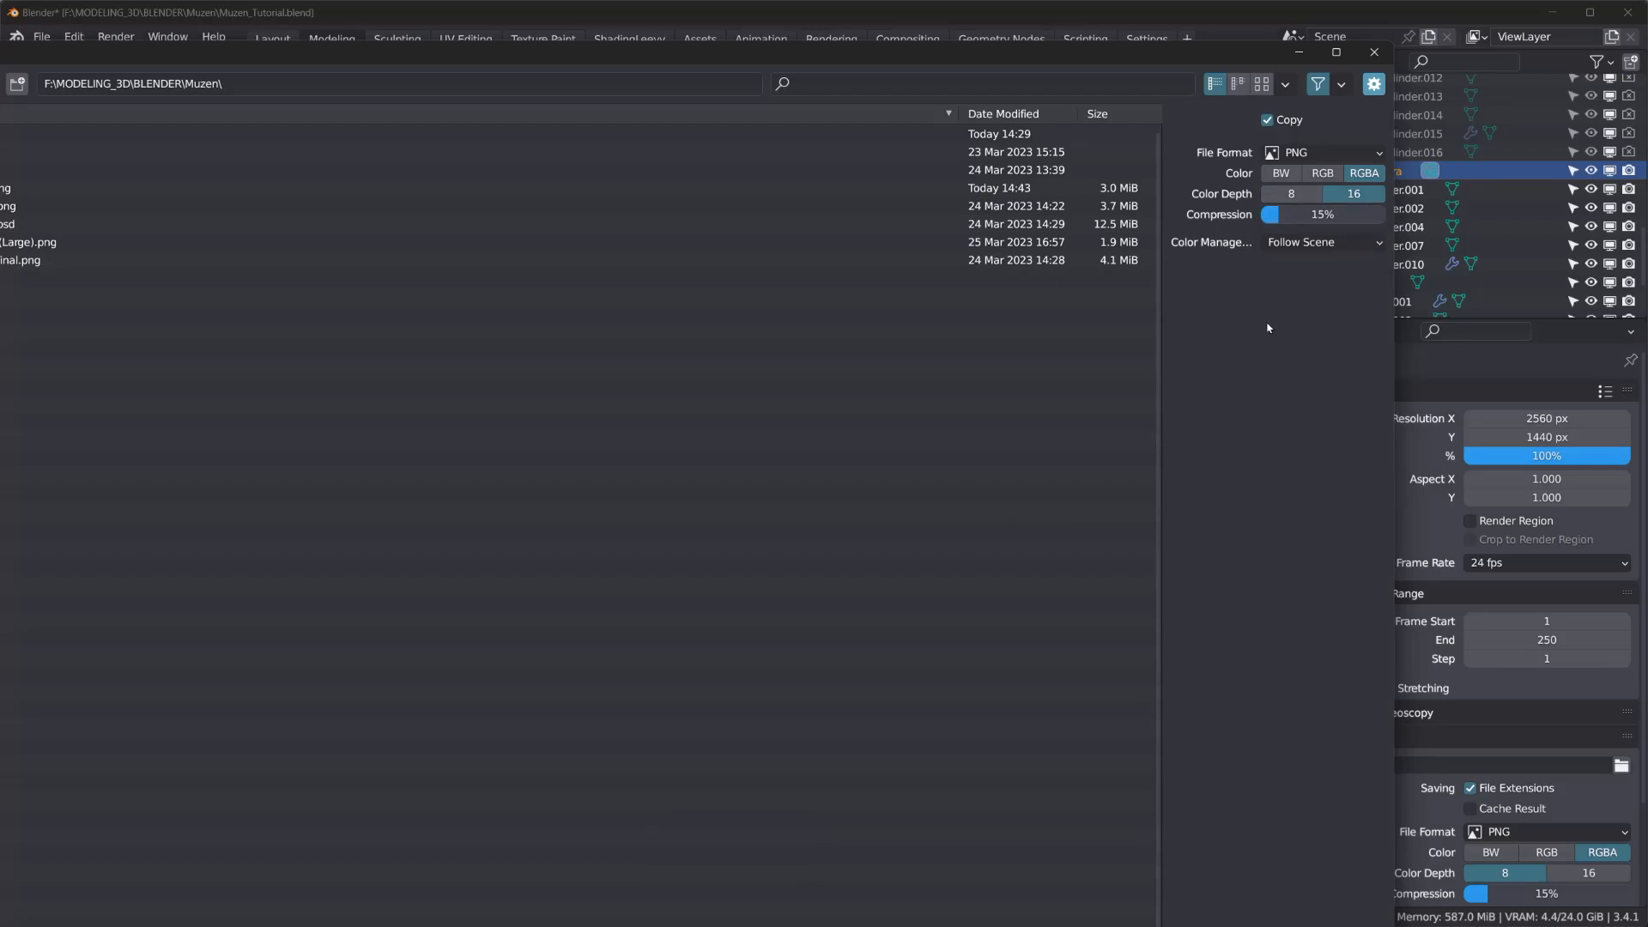
# - Switch to Photoshop and open MuzenRender.png from the Muzen project folder
pyautogui.click(69, 490)
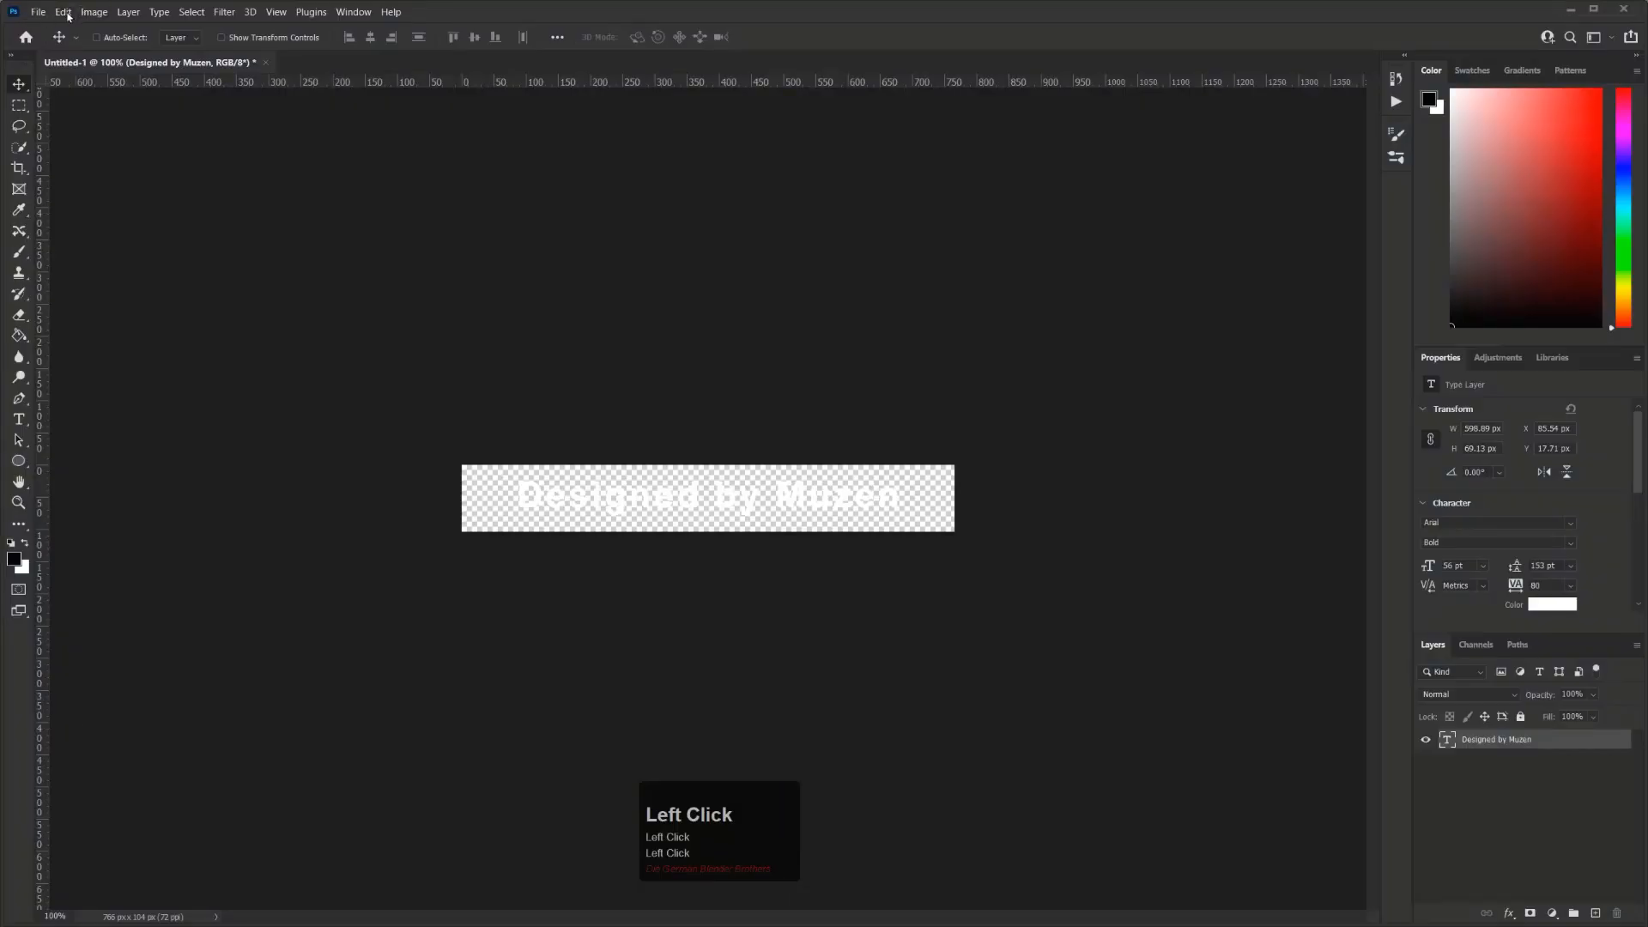
pyautogui.click(38, 12)
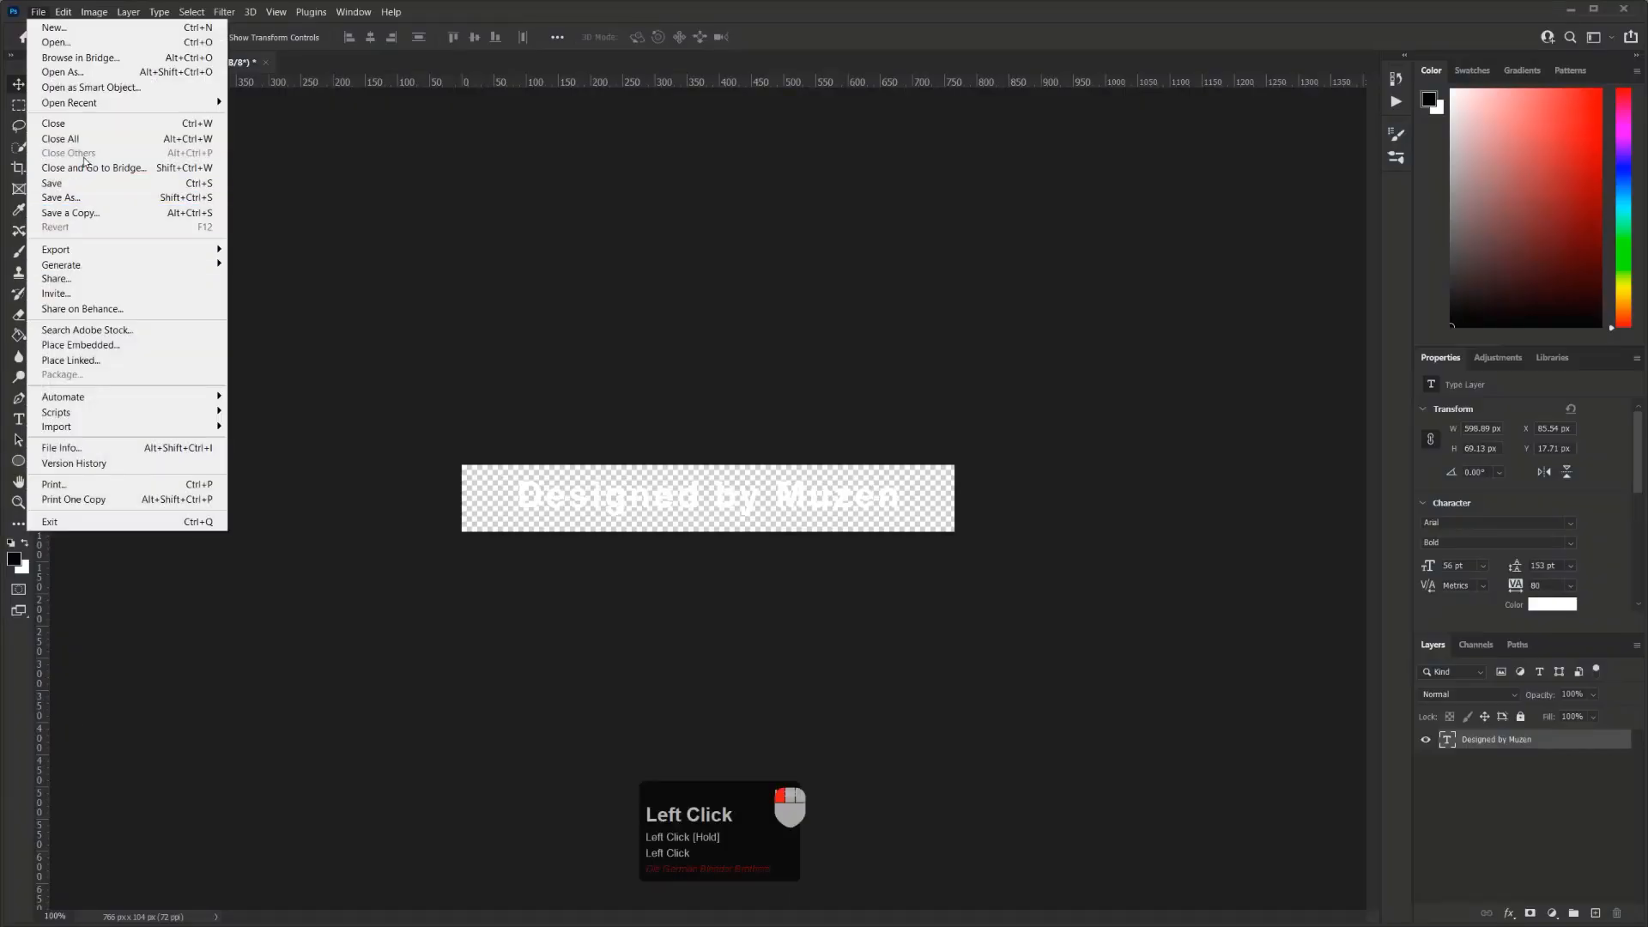
pyautogui.click(58, 42)
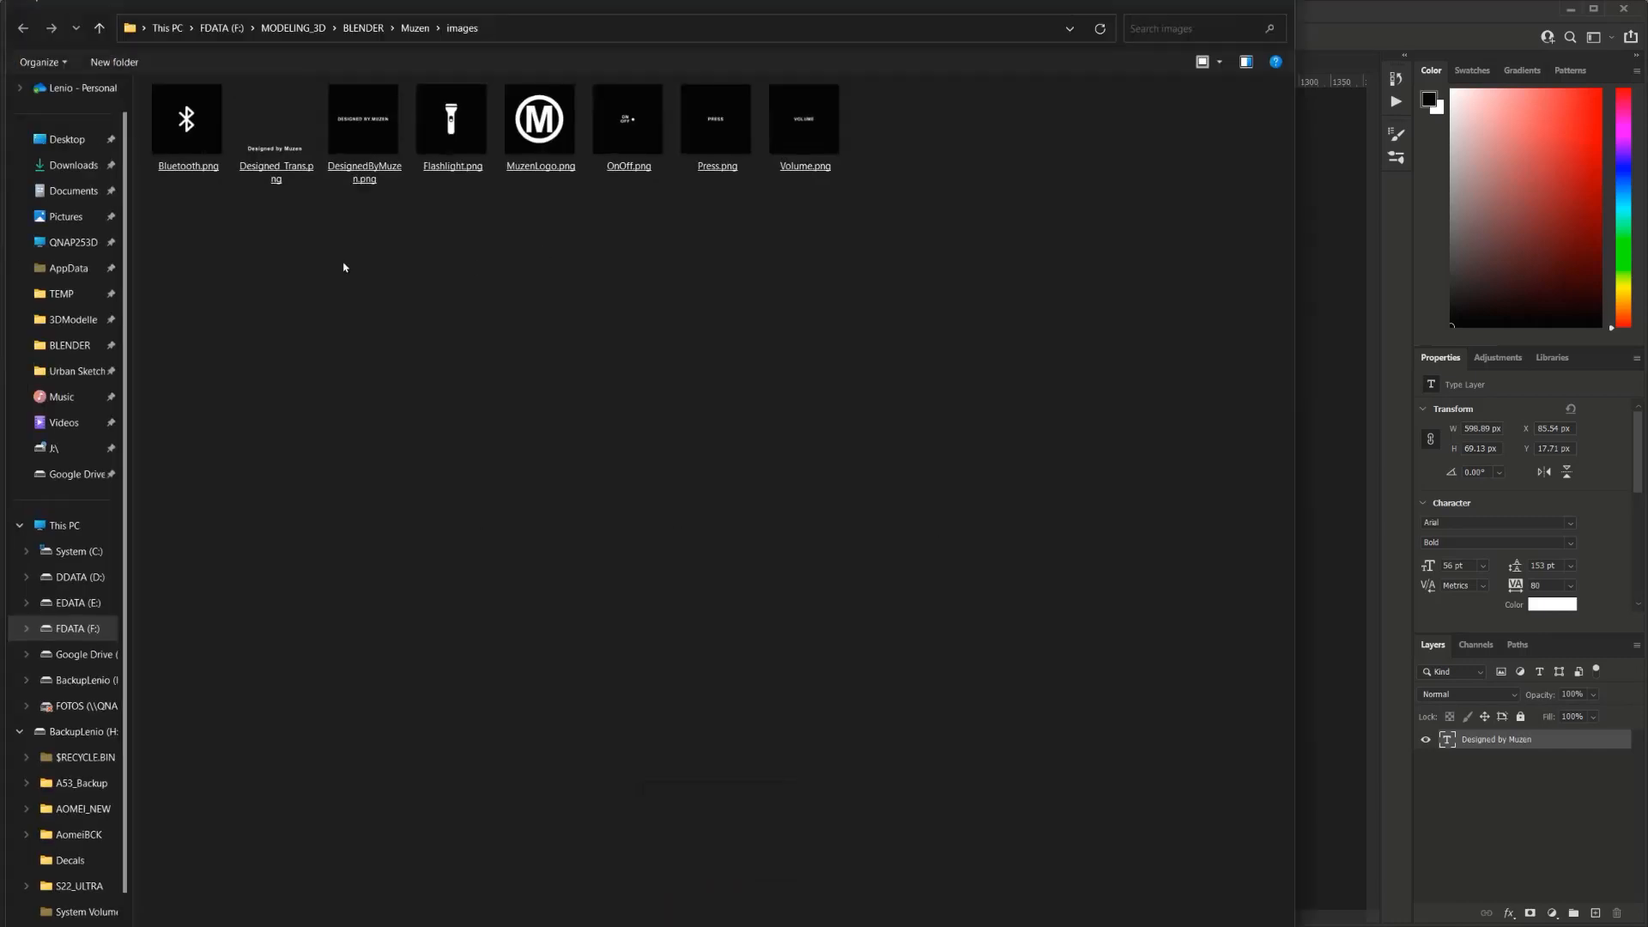
pyautogui.click(408, 31)
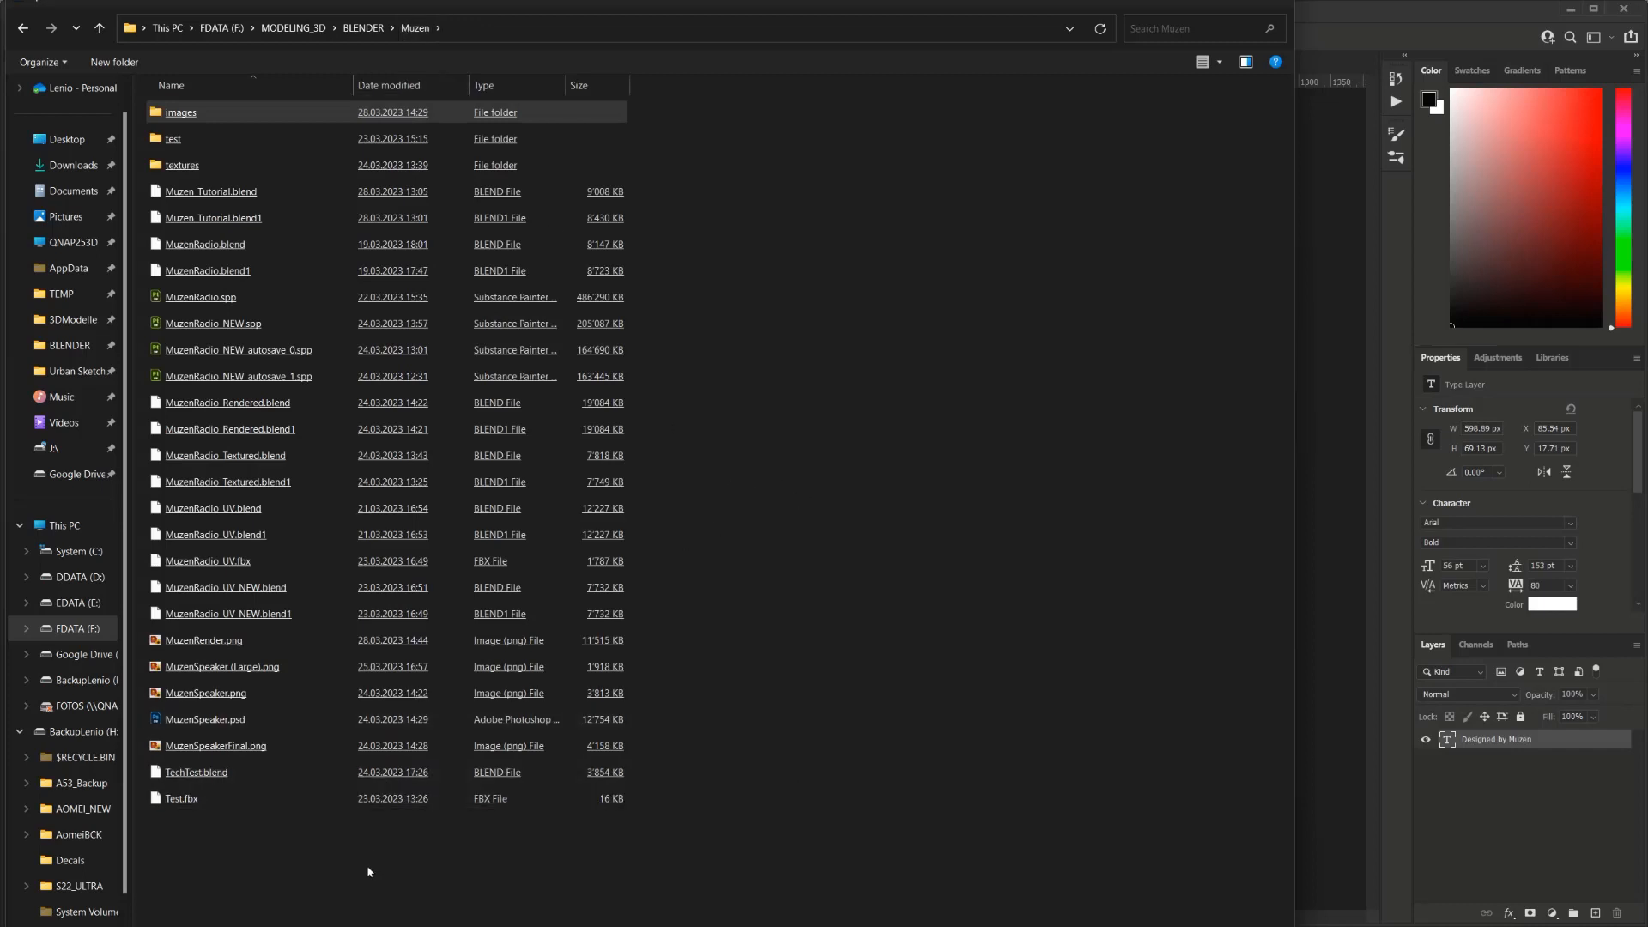
pyautogui.doubleClick(206, 640)
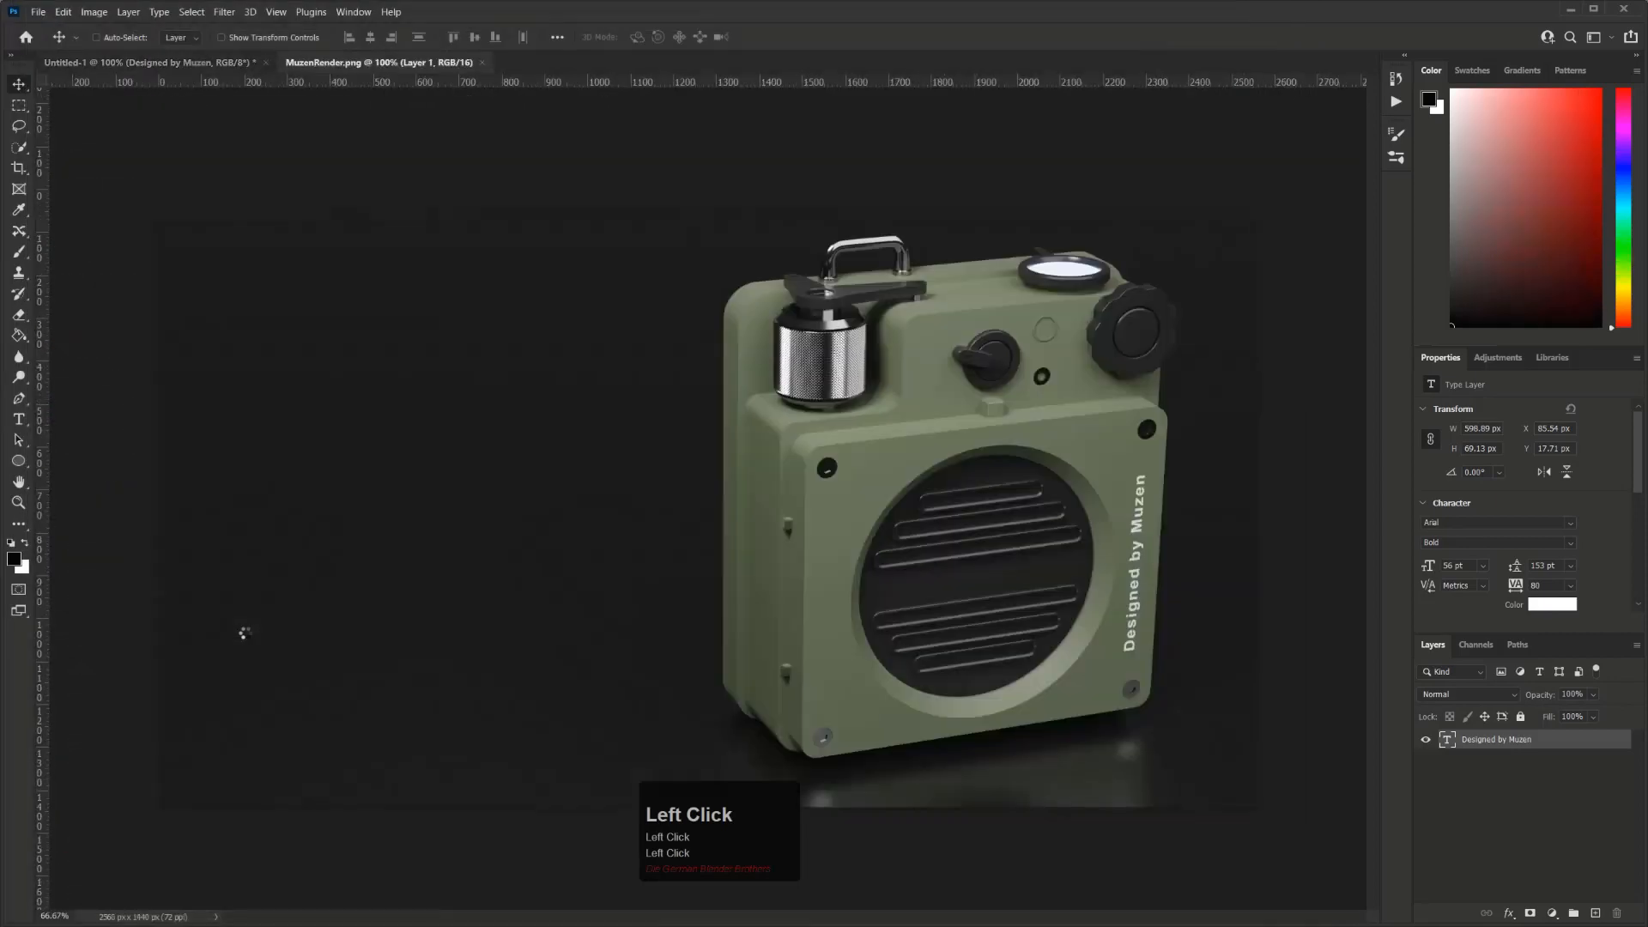
pyautogui.scroll(-2, 987, 292)
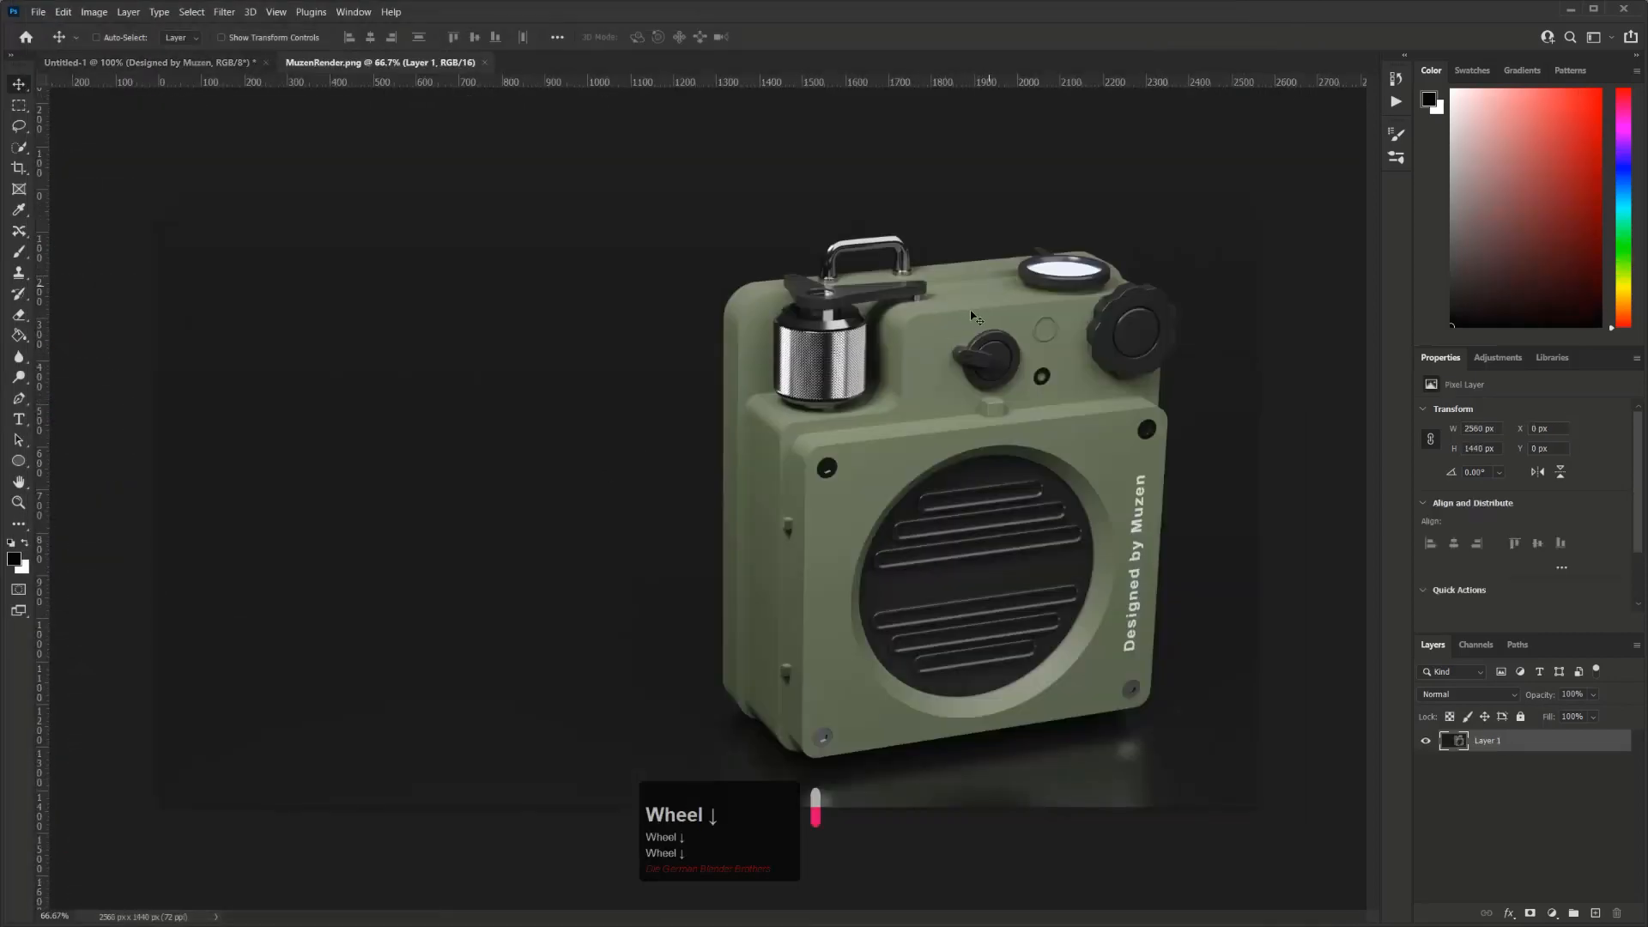
pyautogui.keyDown('ctrl'); pyautogui.scroll(-2, 931, 315); pyautogui.keyUp('ctrl')
pyautogui.click(834, 392)
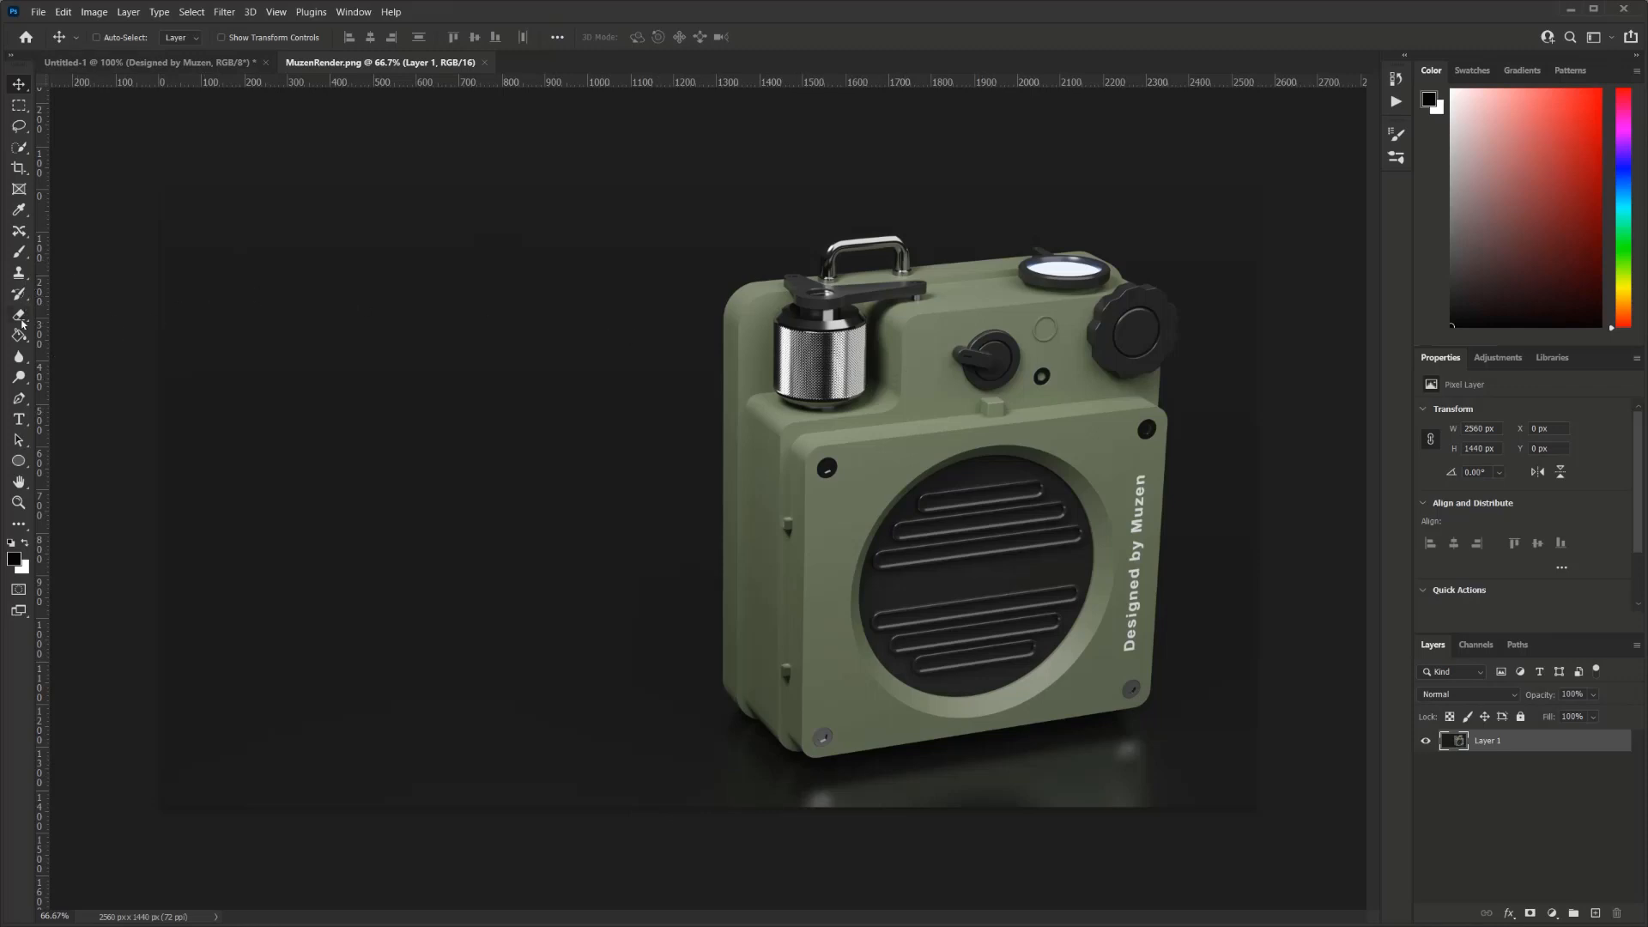
# - Add the text "Muzen Outdoor Speaker" and move it fully into the empty dark area beside the speaker
pyautogui.click(18, 418)
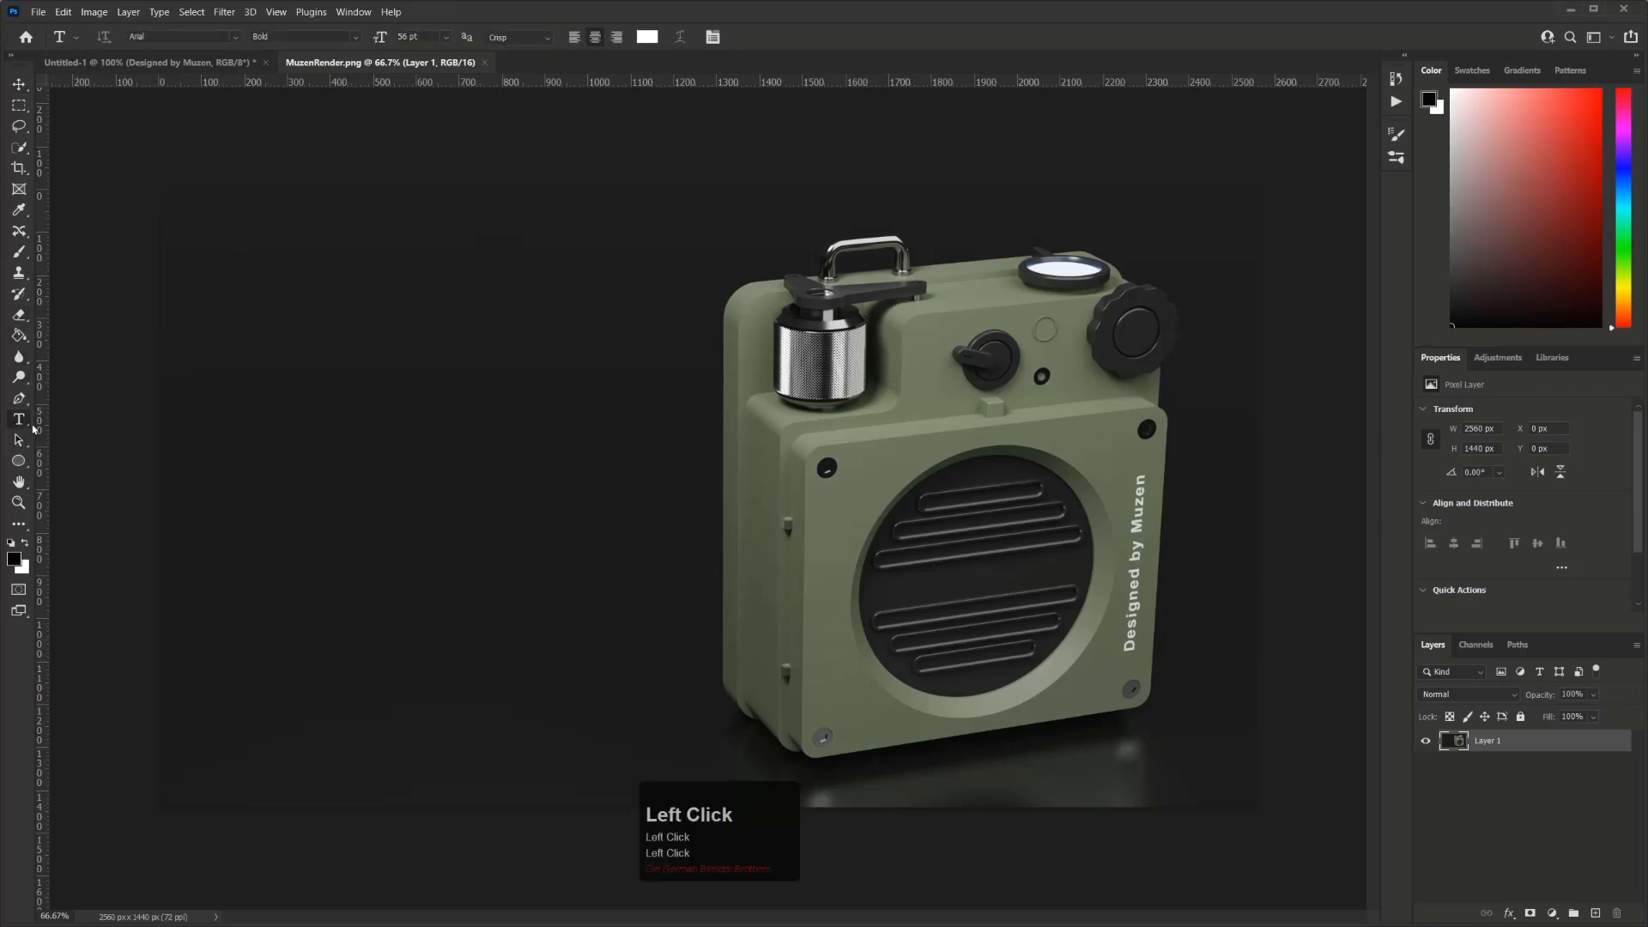
pyautogui.click(285, 285)
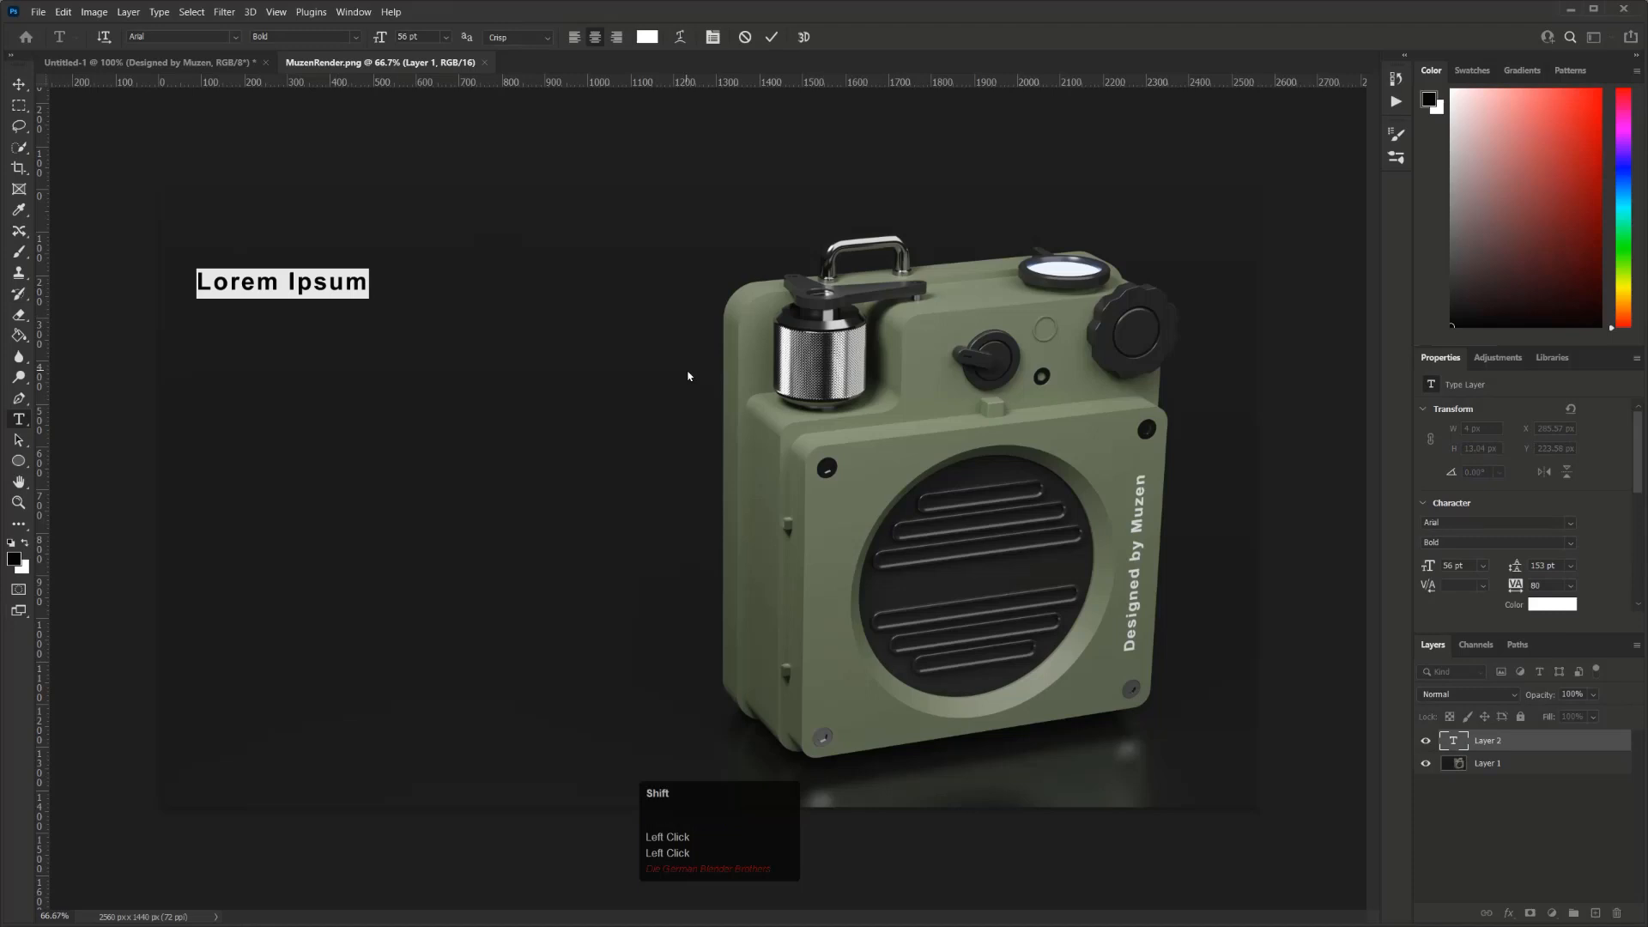
pyautogui.write('Muzen')
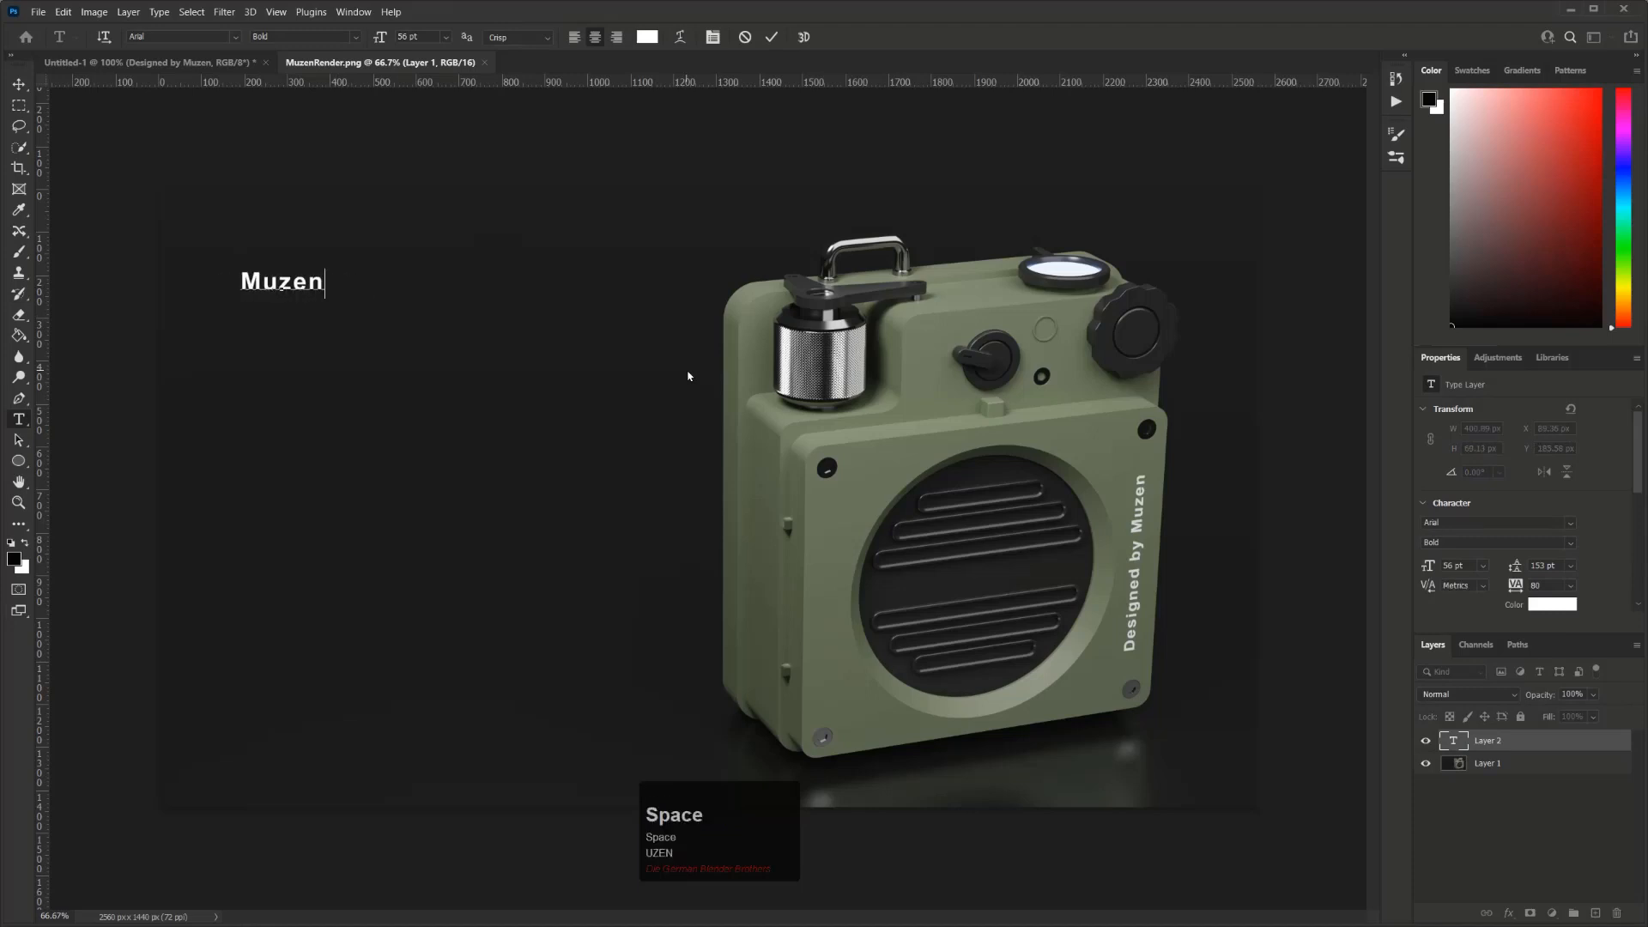
pyautogui.write(' Outdoo')
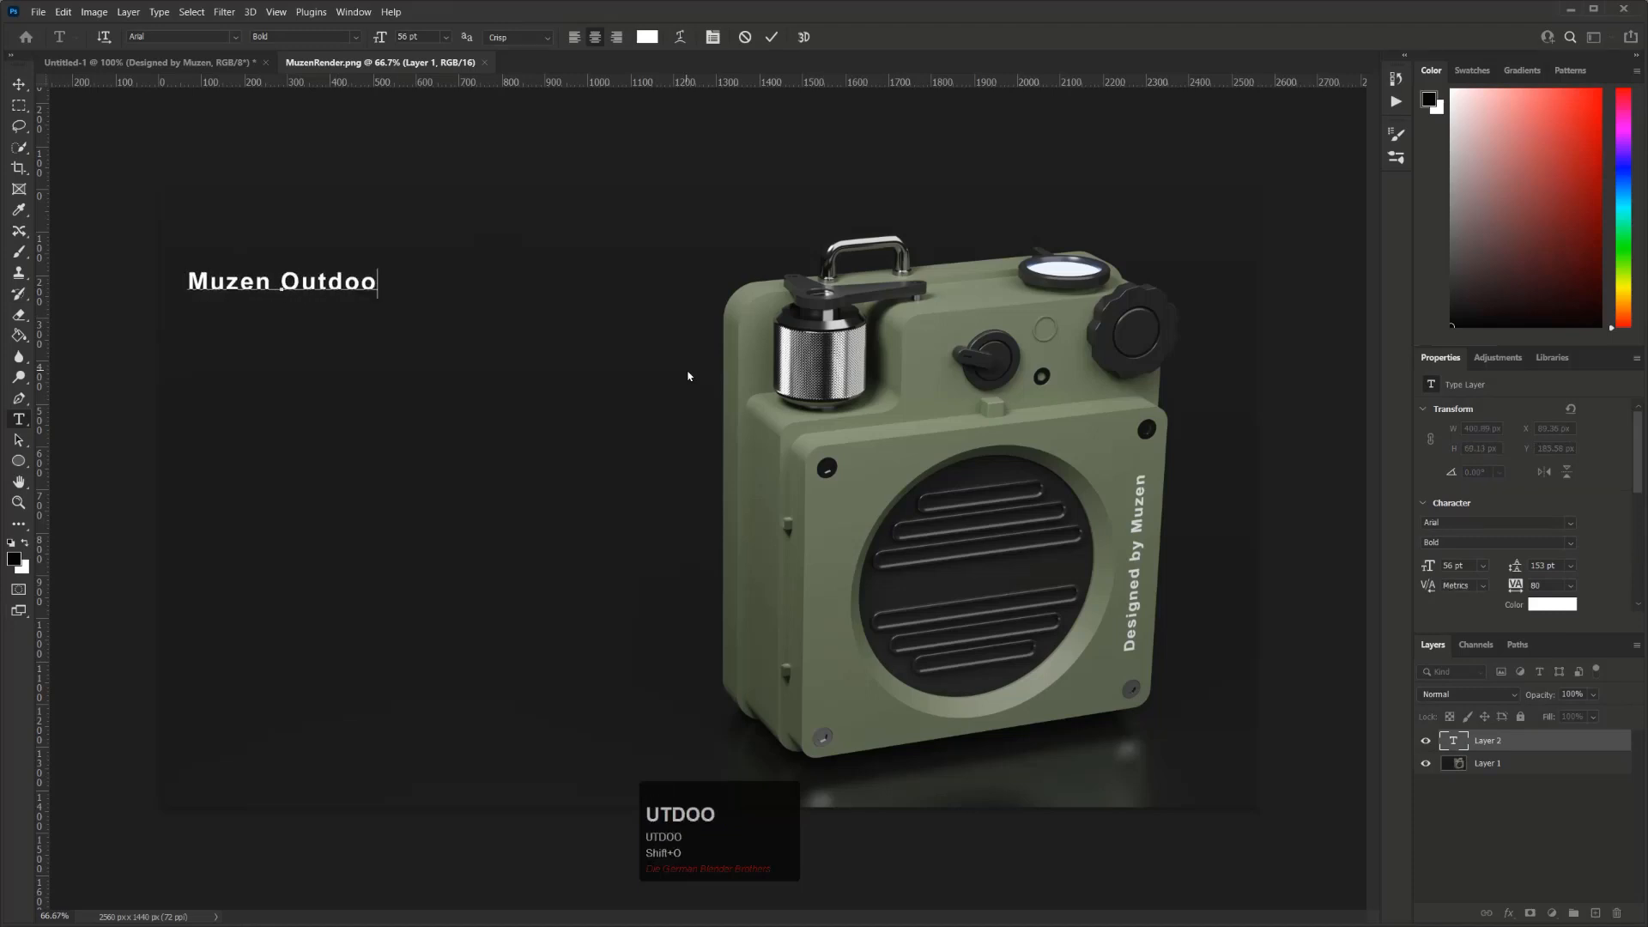
pyautogui.write('r Speaker')
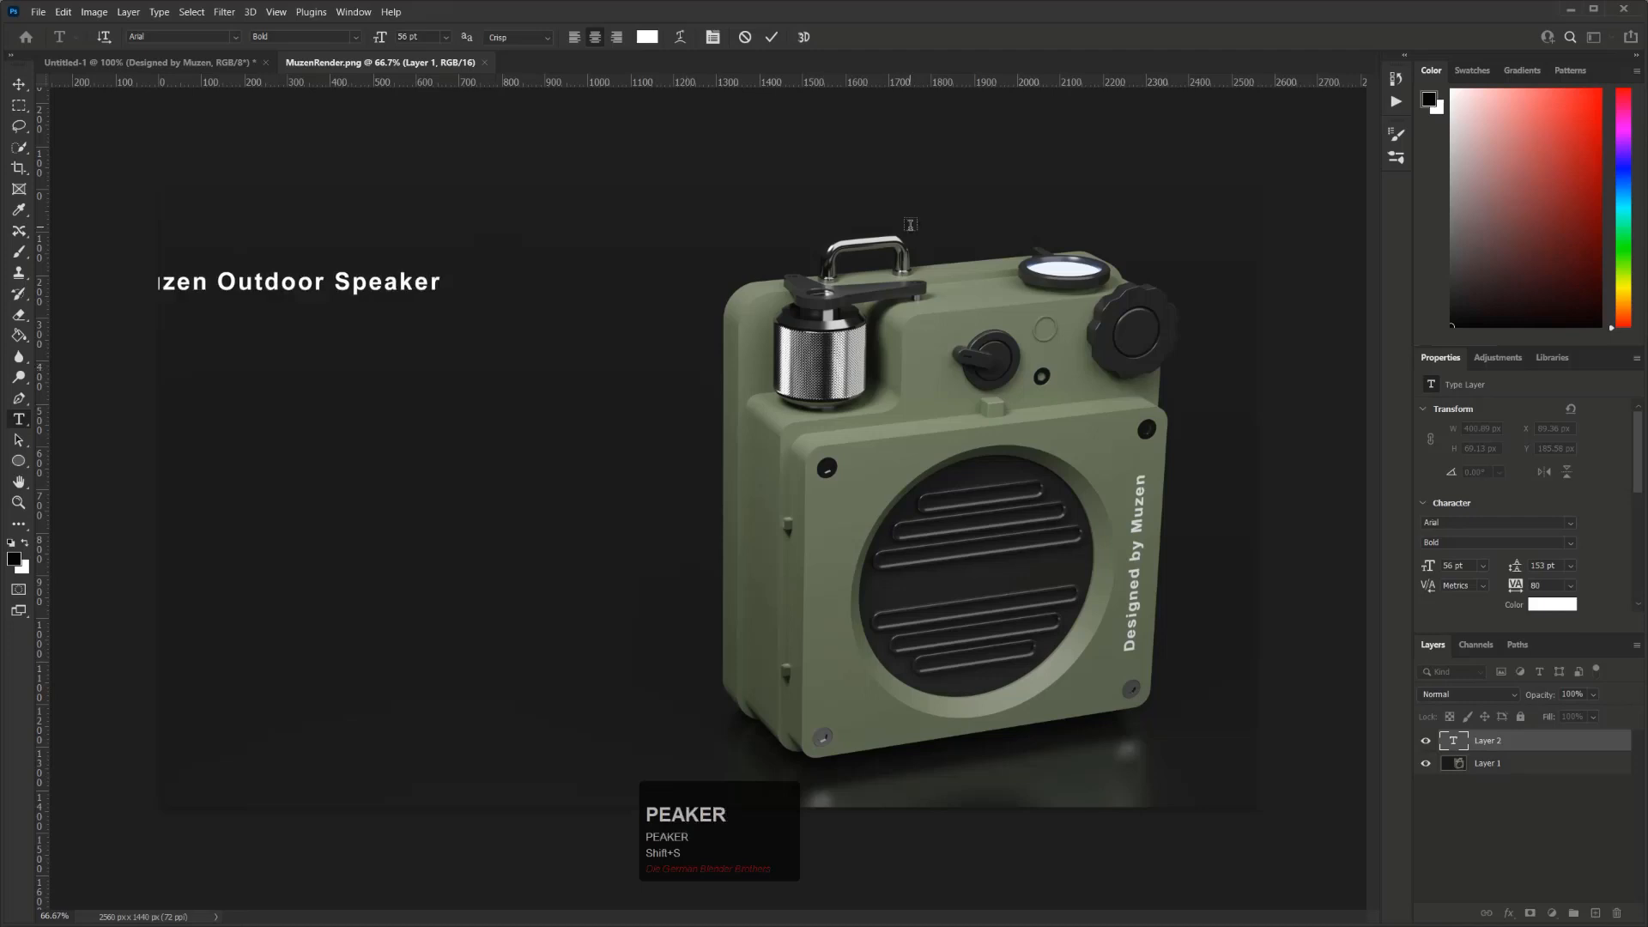
pyautogui.click(772, 232)
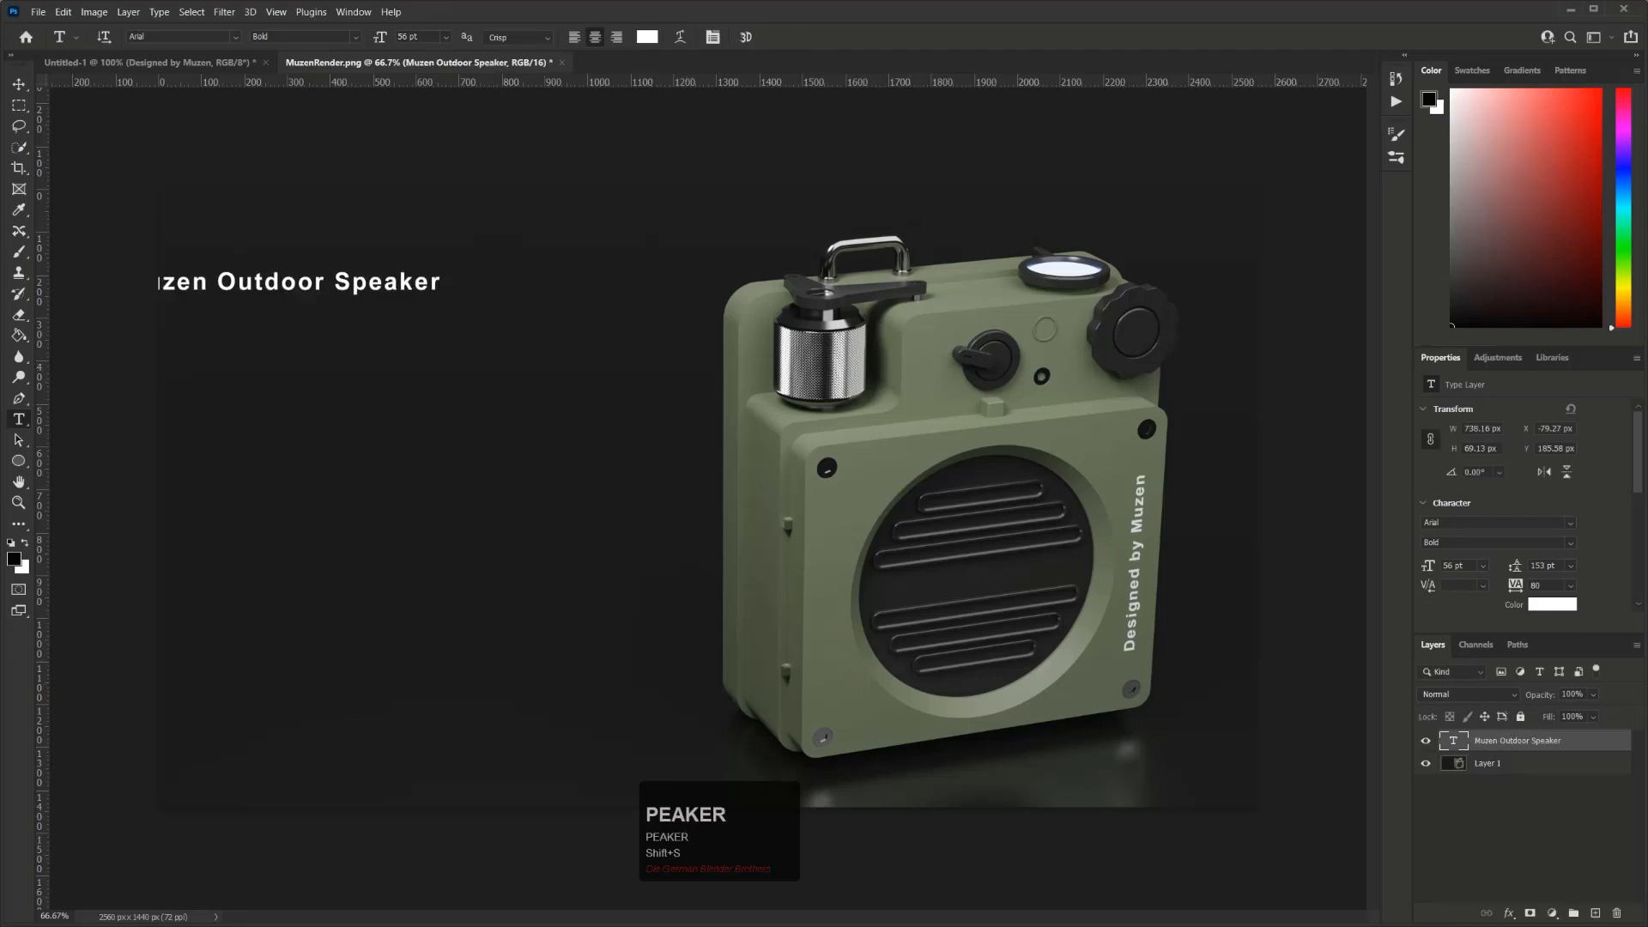
pyautogui.click(18, 84)
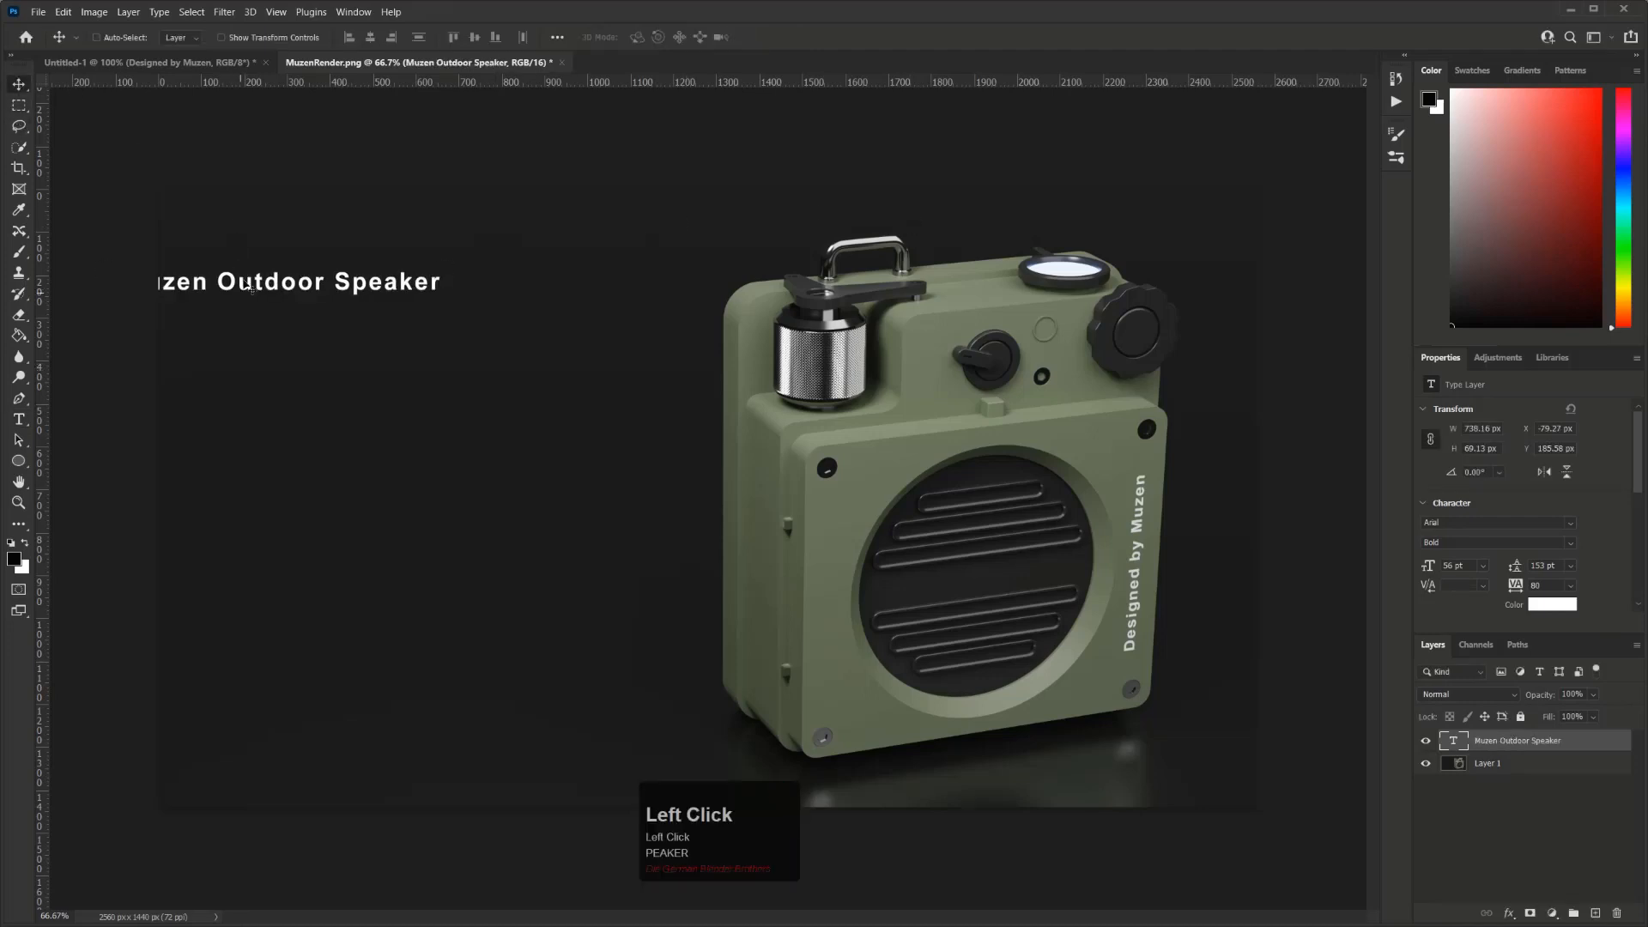
pyautogui.moveTo(247, 286); pyautogui.dragTo(409, 375)
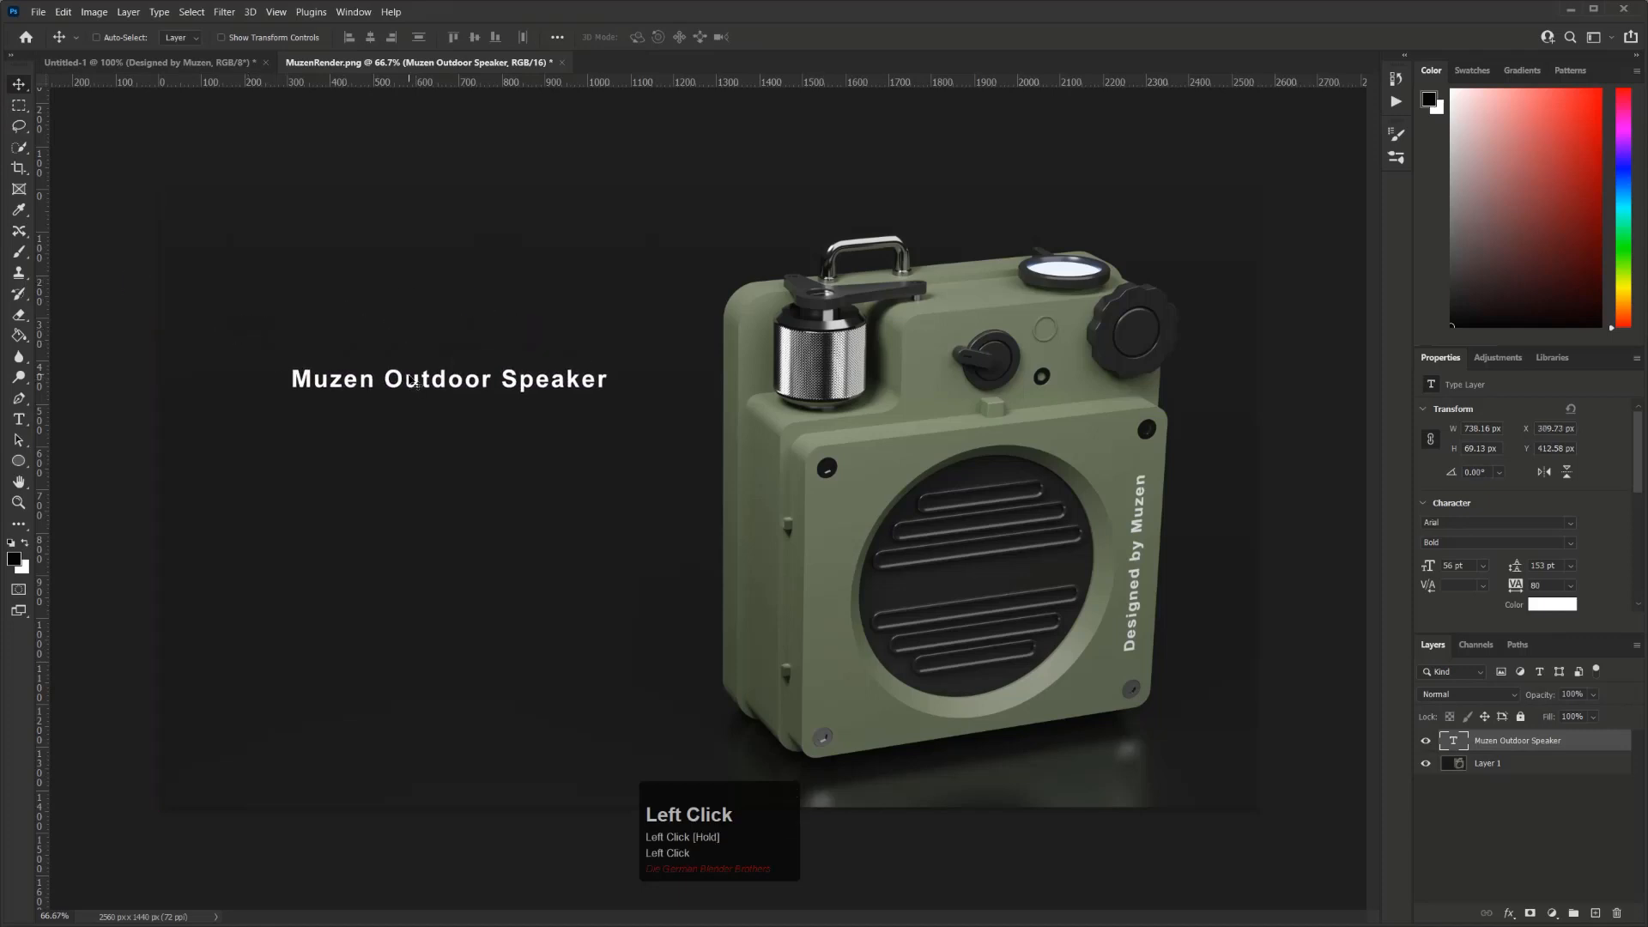
# - Enlarge the "Muzen Outdoor Speaker" title to 93 pt and move it up near the image's upper edge
pyautogui.doubleClick(410, 375)
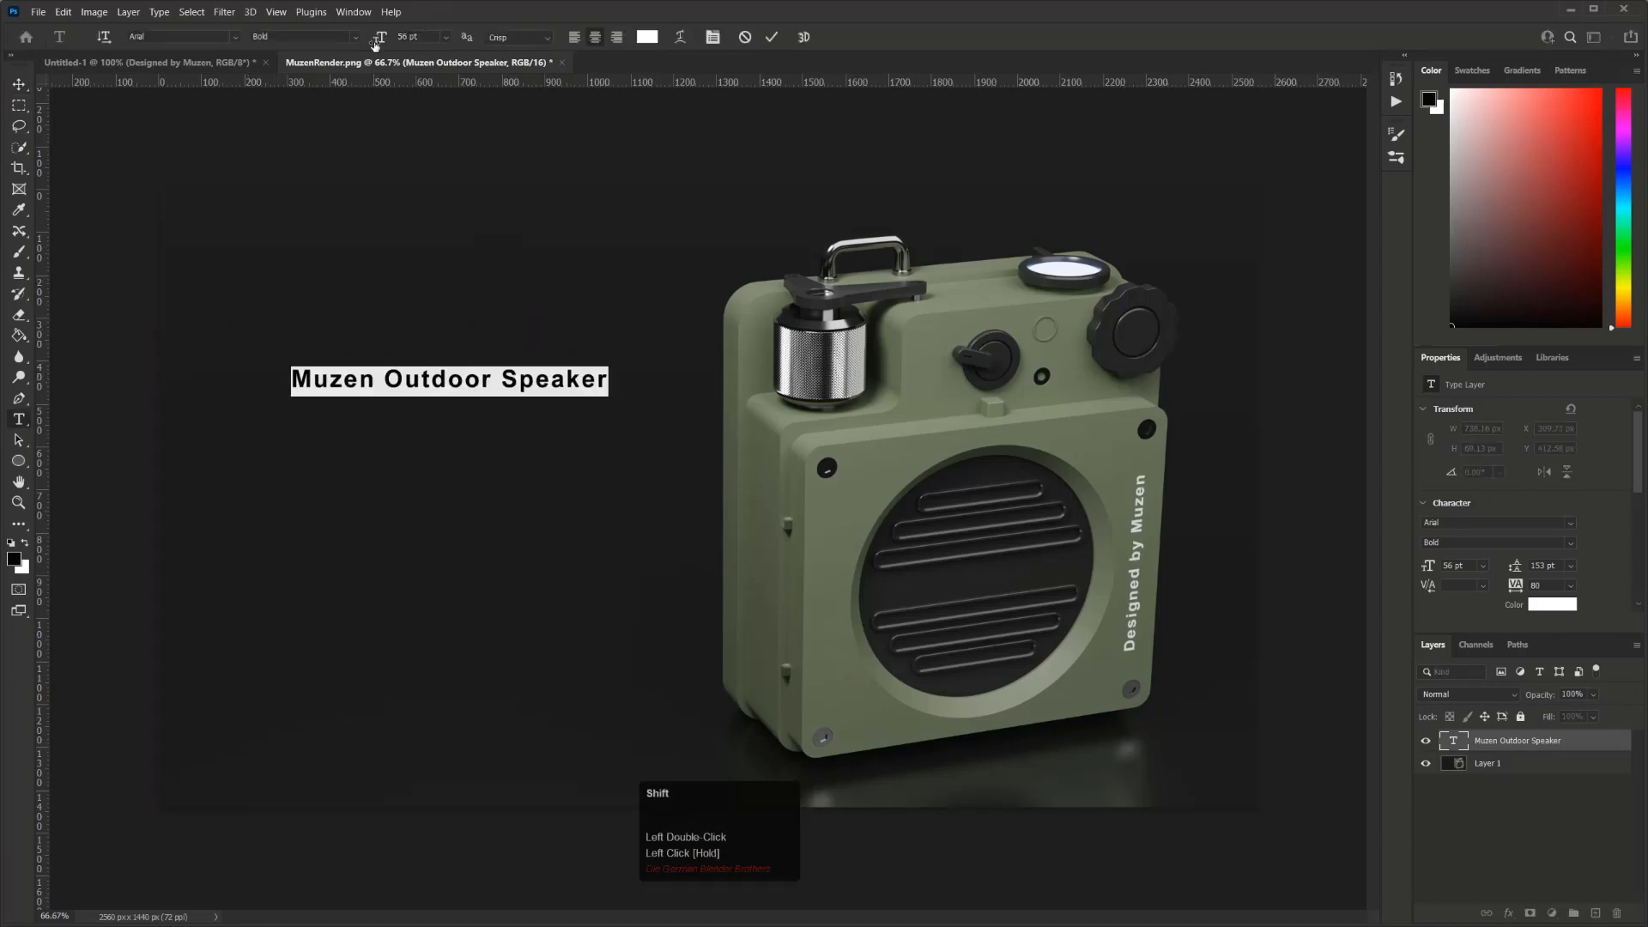
pyautogui.moveTo(380, 41); pyautogui.dragTo(413, 43)
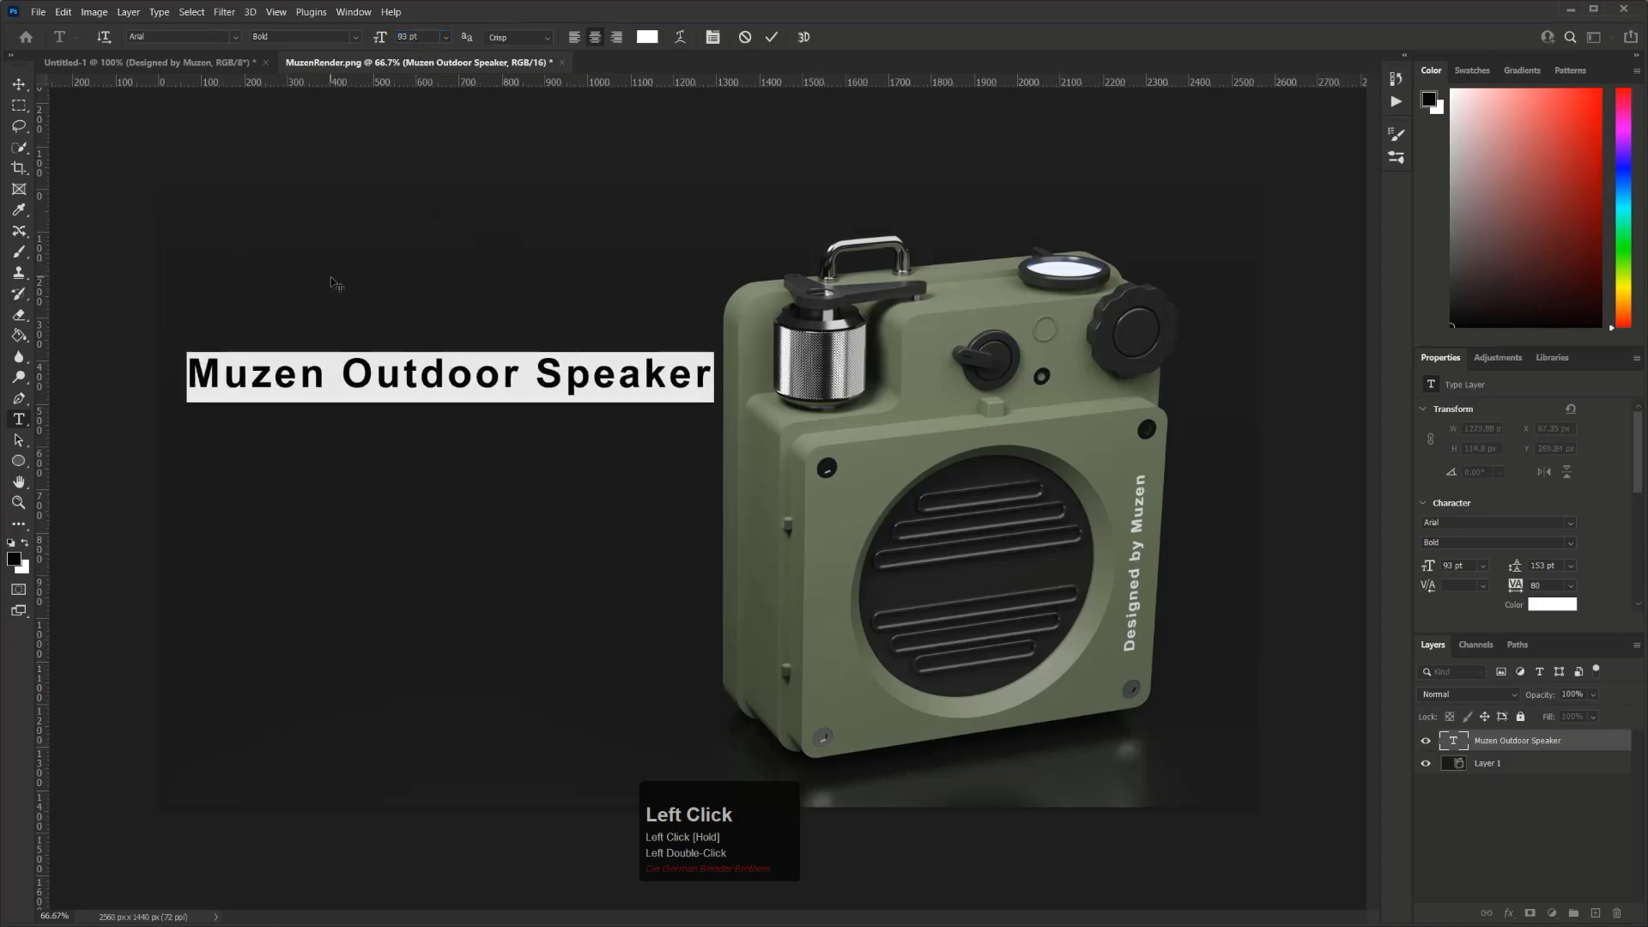
pyautogui.hotkey('ctrl', 'Return')
pyautogui.press('v')
pyautogui.moveTo(428, 383); pyautogui.dragTo(428, 255)
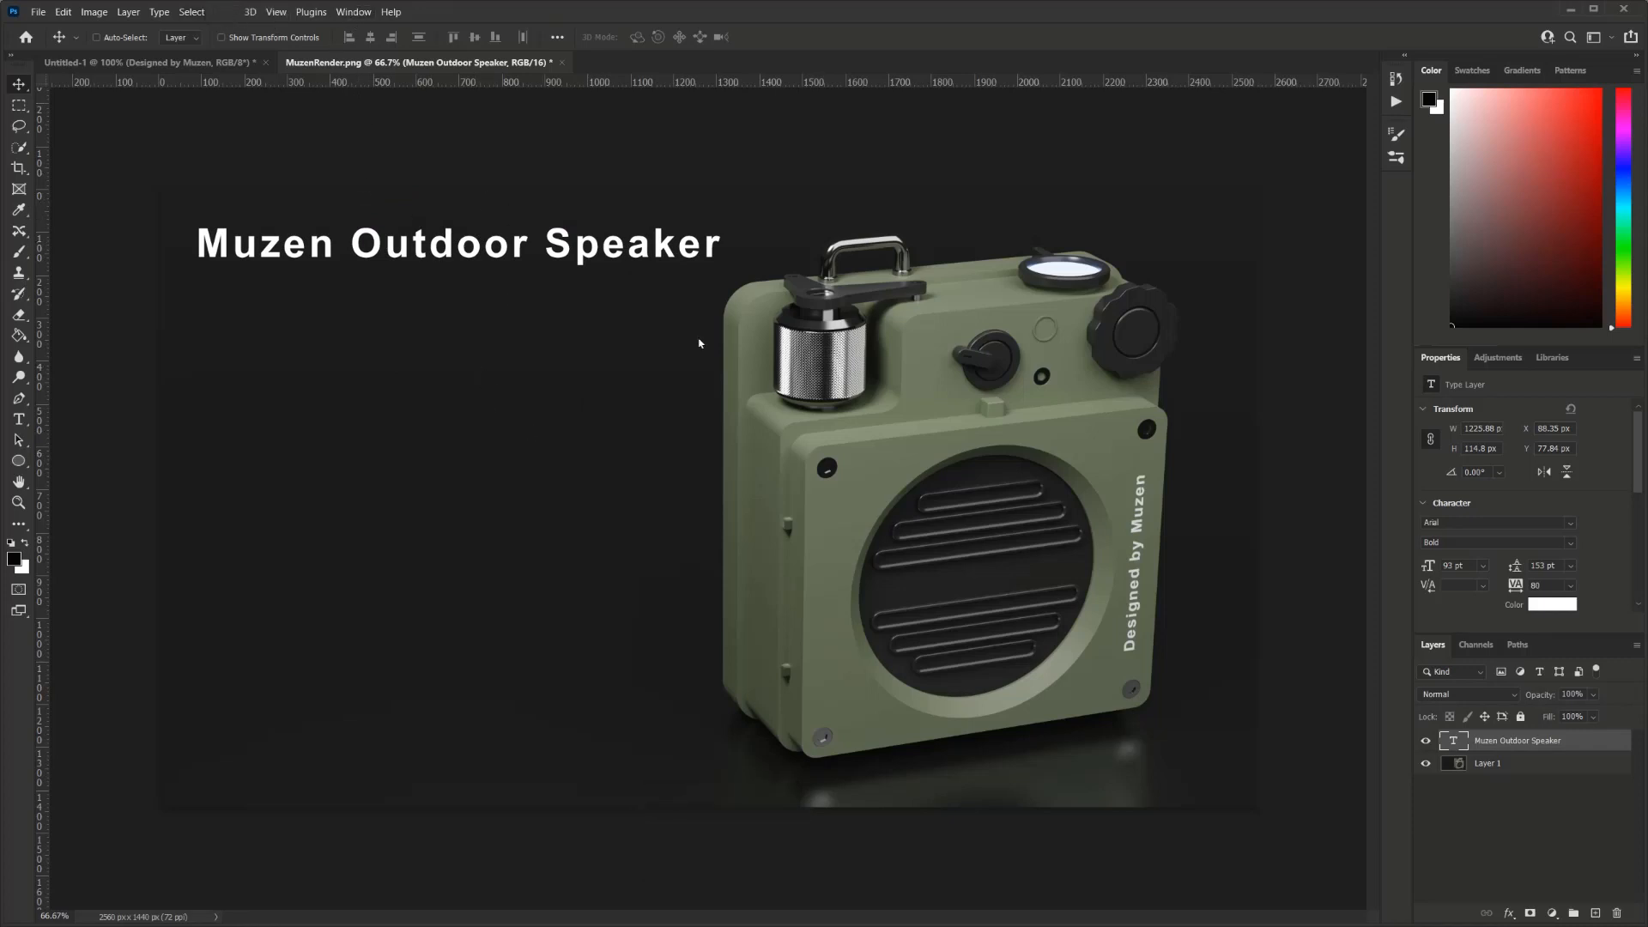
# - Open the Camera Raw Filter on Layer 1 and resize its window to fit within the screen
pyautogui.click(1530, 769)
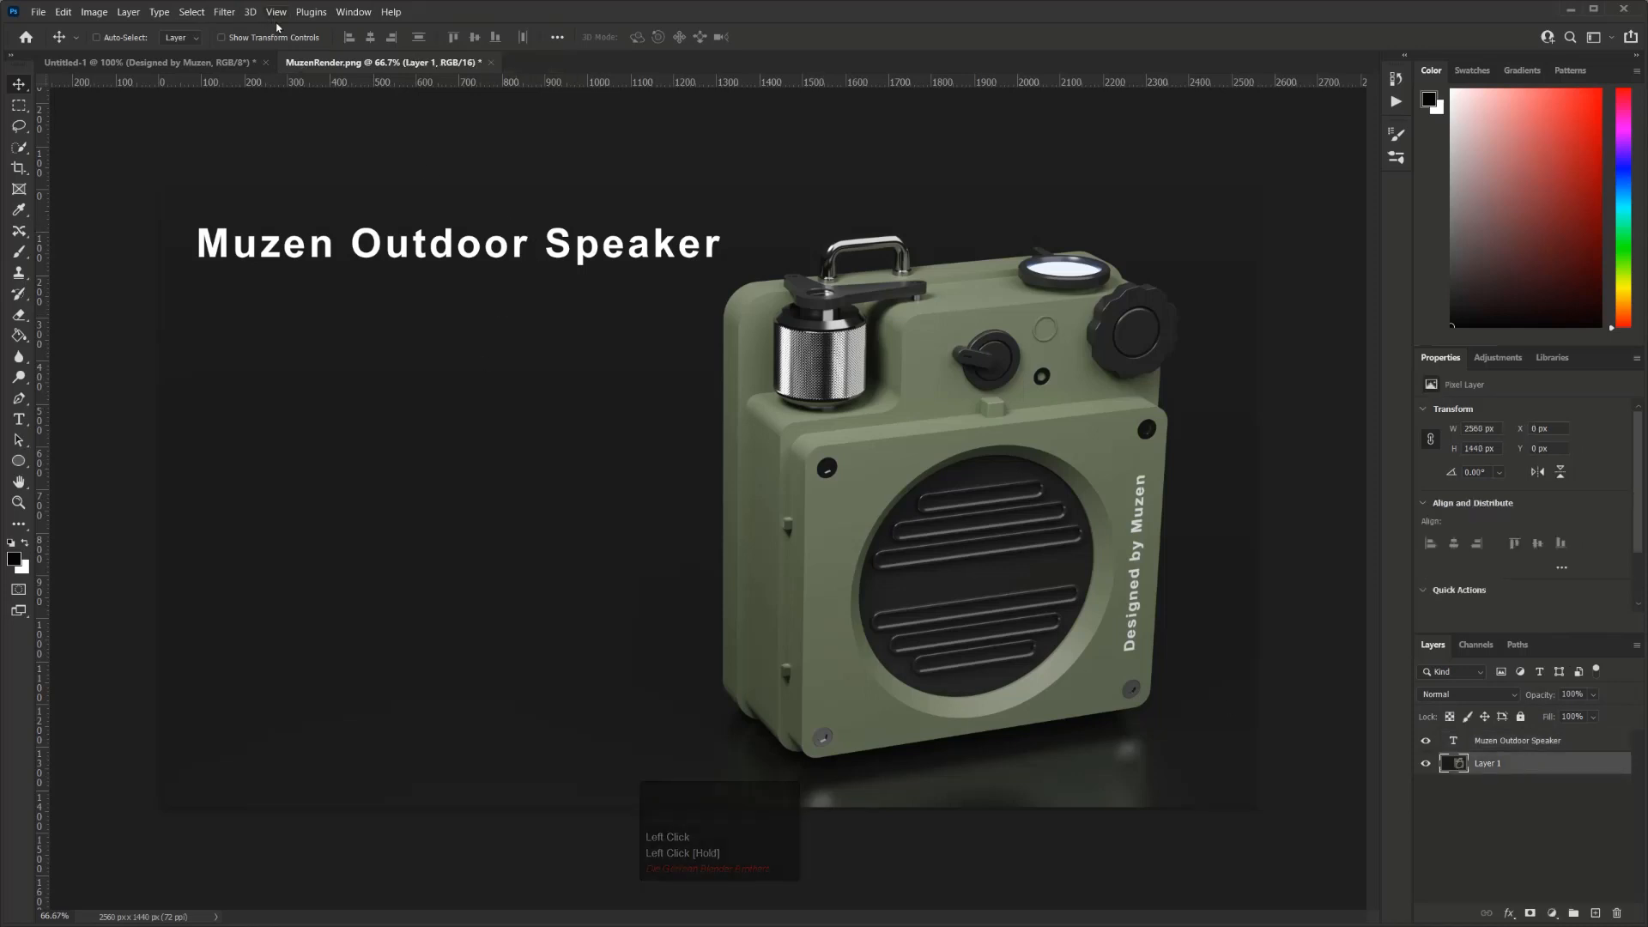
pyautogui.click(224, 12)
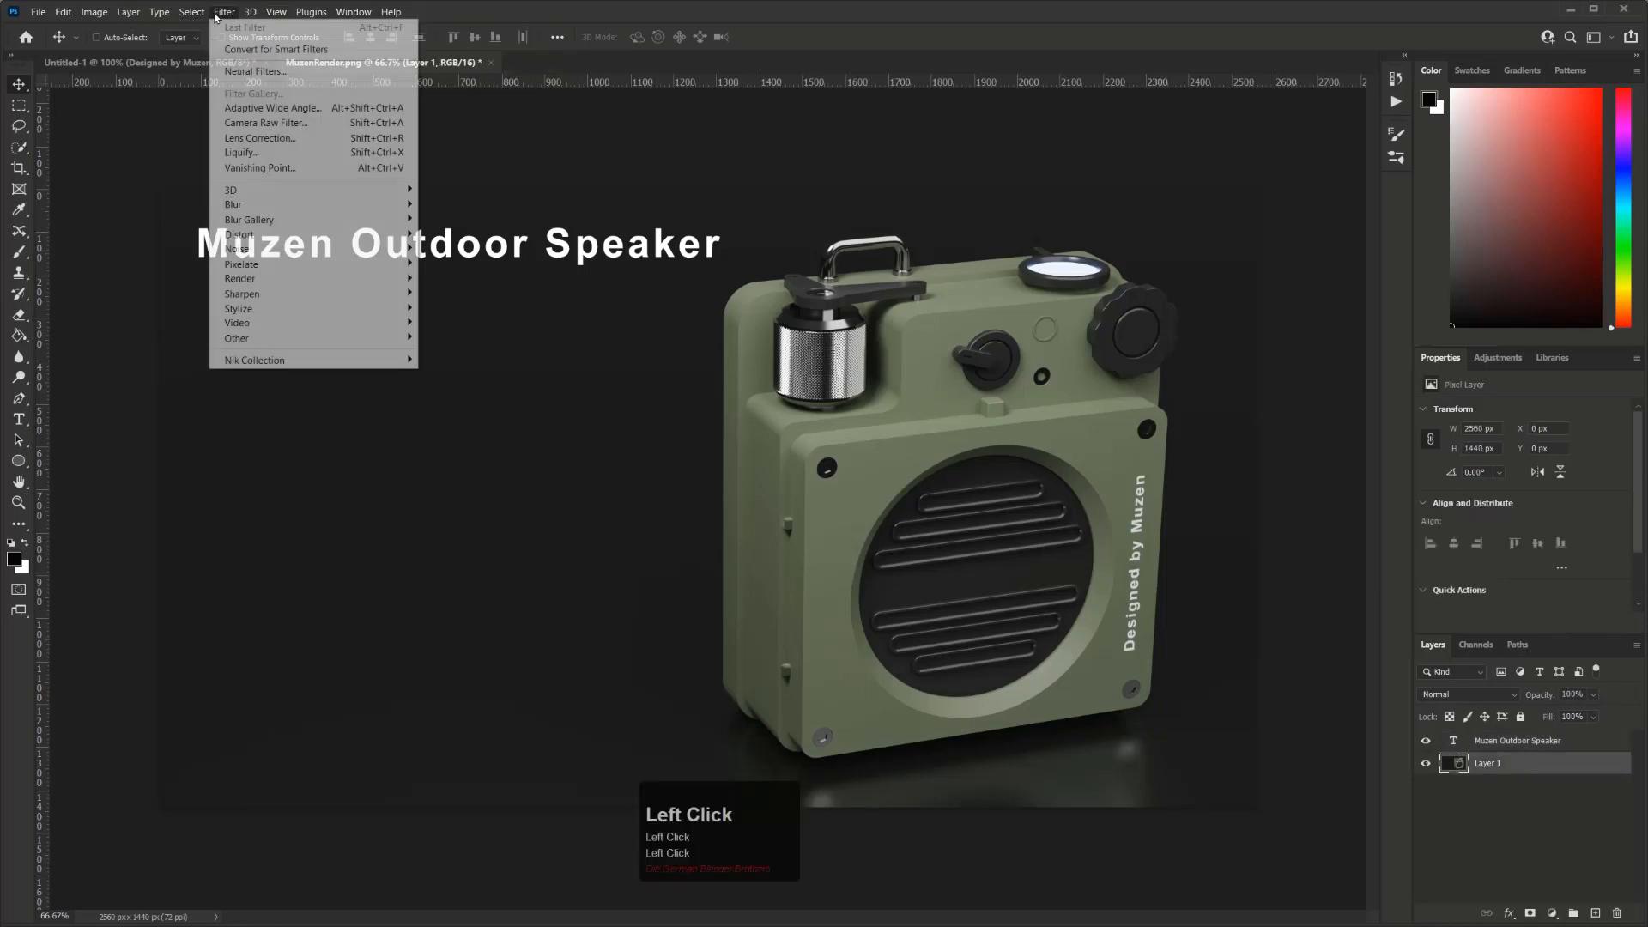
pyautogui.click(269, 125)
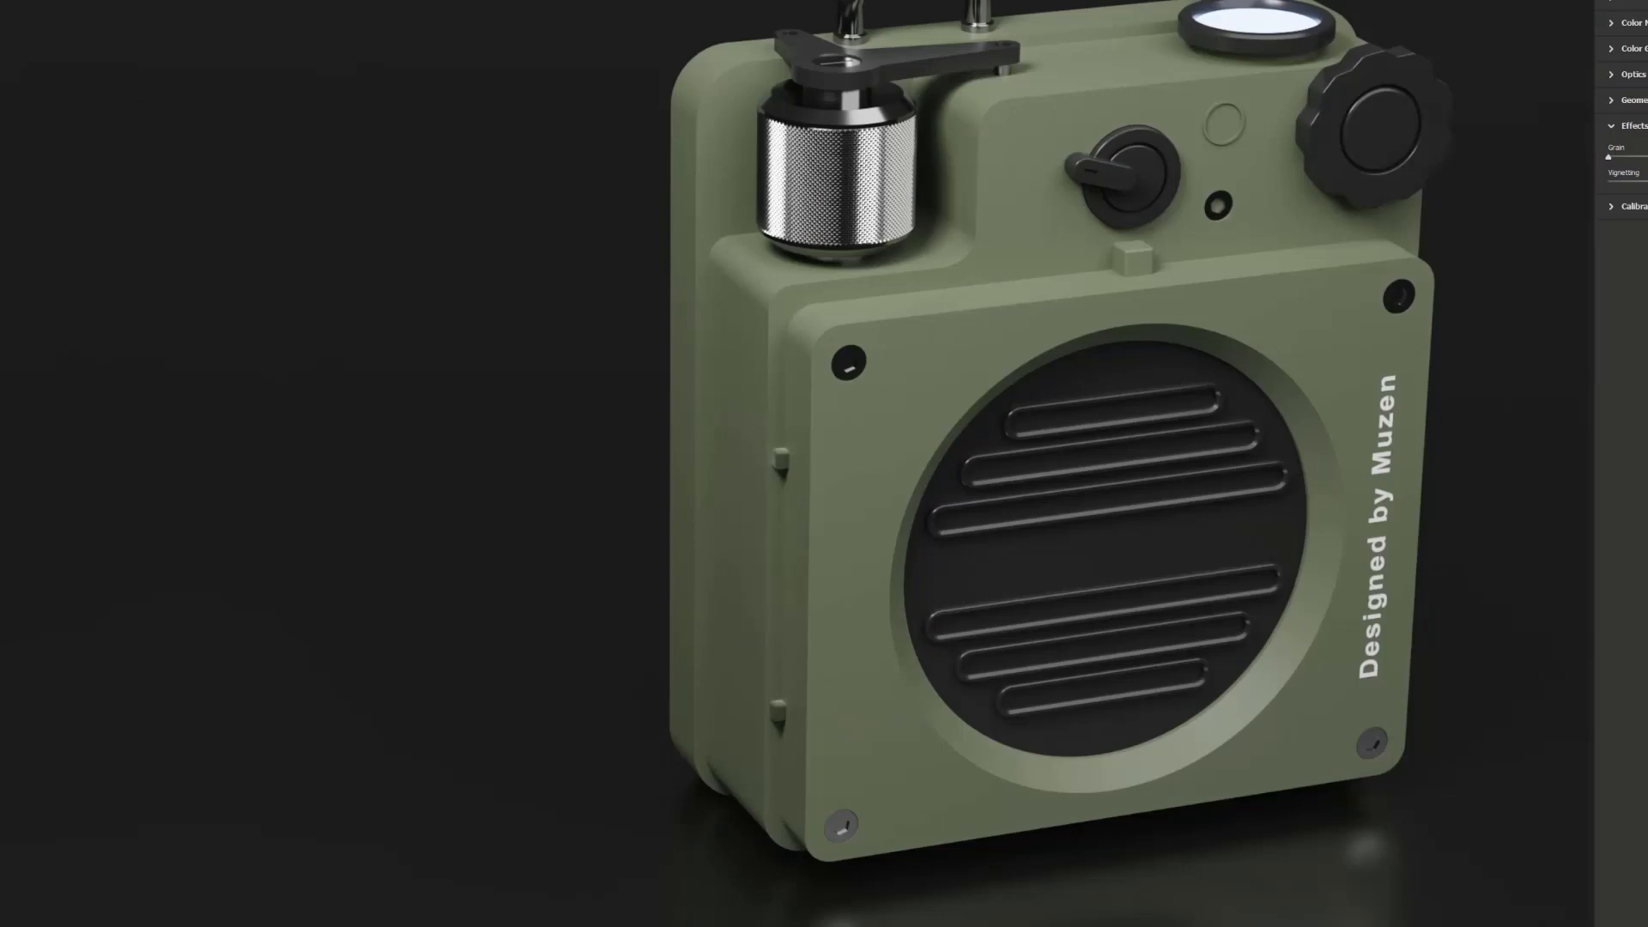
pyautogui.moveTo(1647, 1); pyautogui.dragTo(1064, 38)
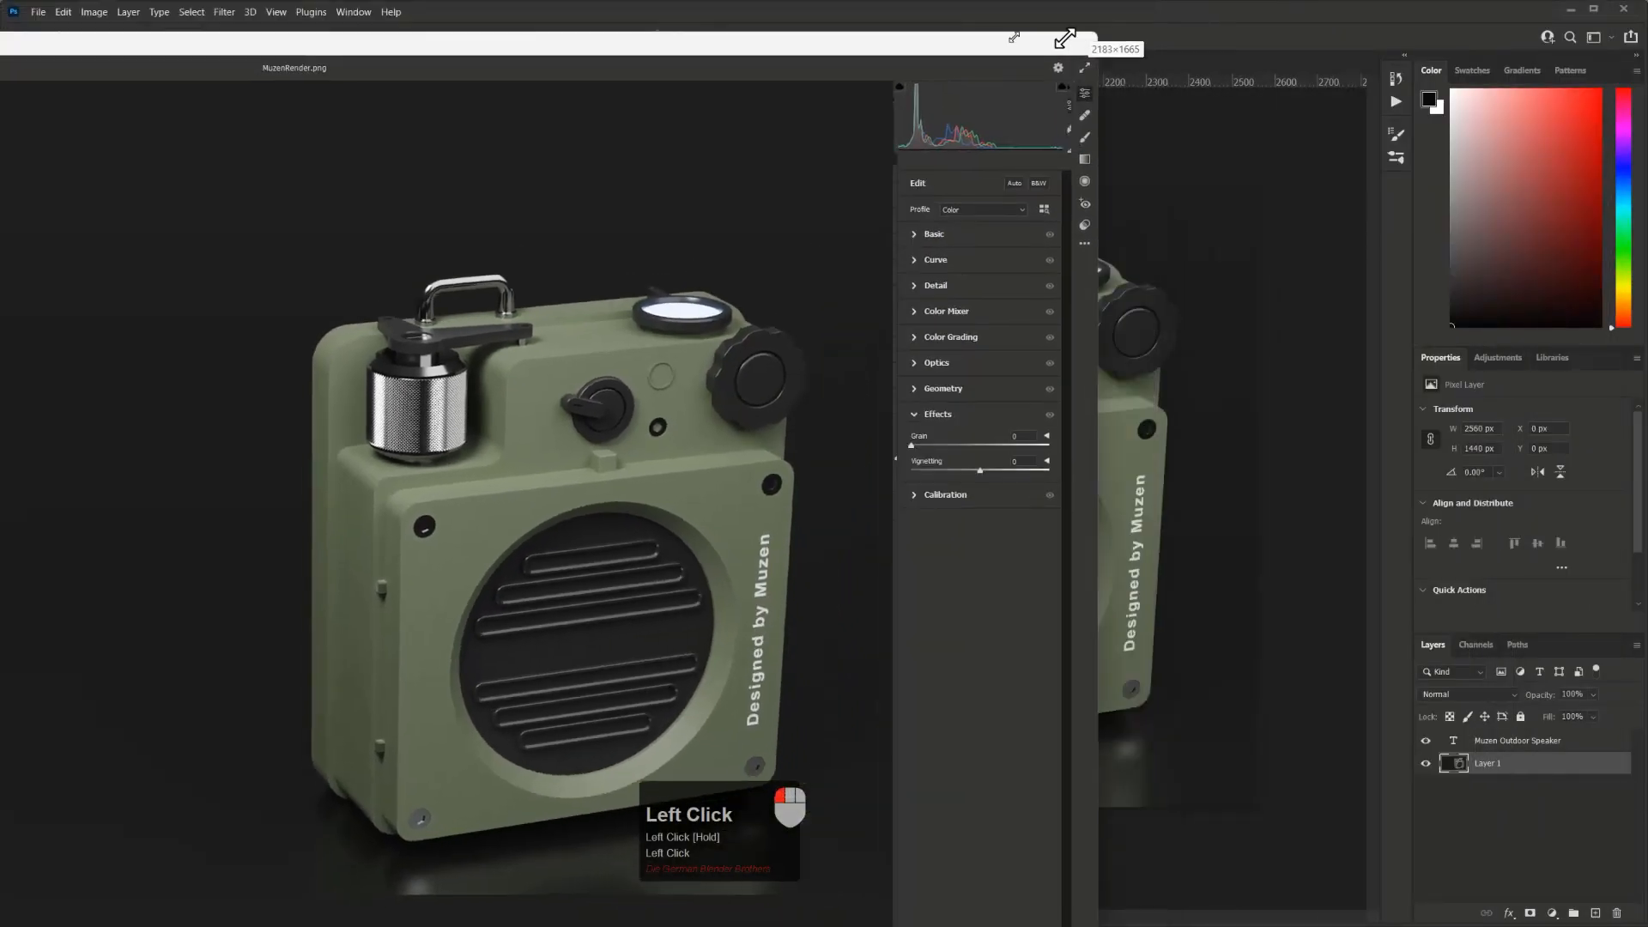
pyautogui.moveTo(718, 51); pyautogui.dragTo(1040, 49)
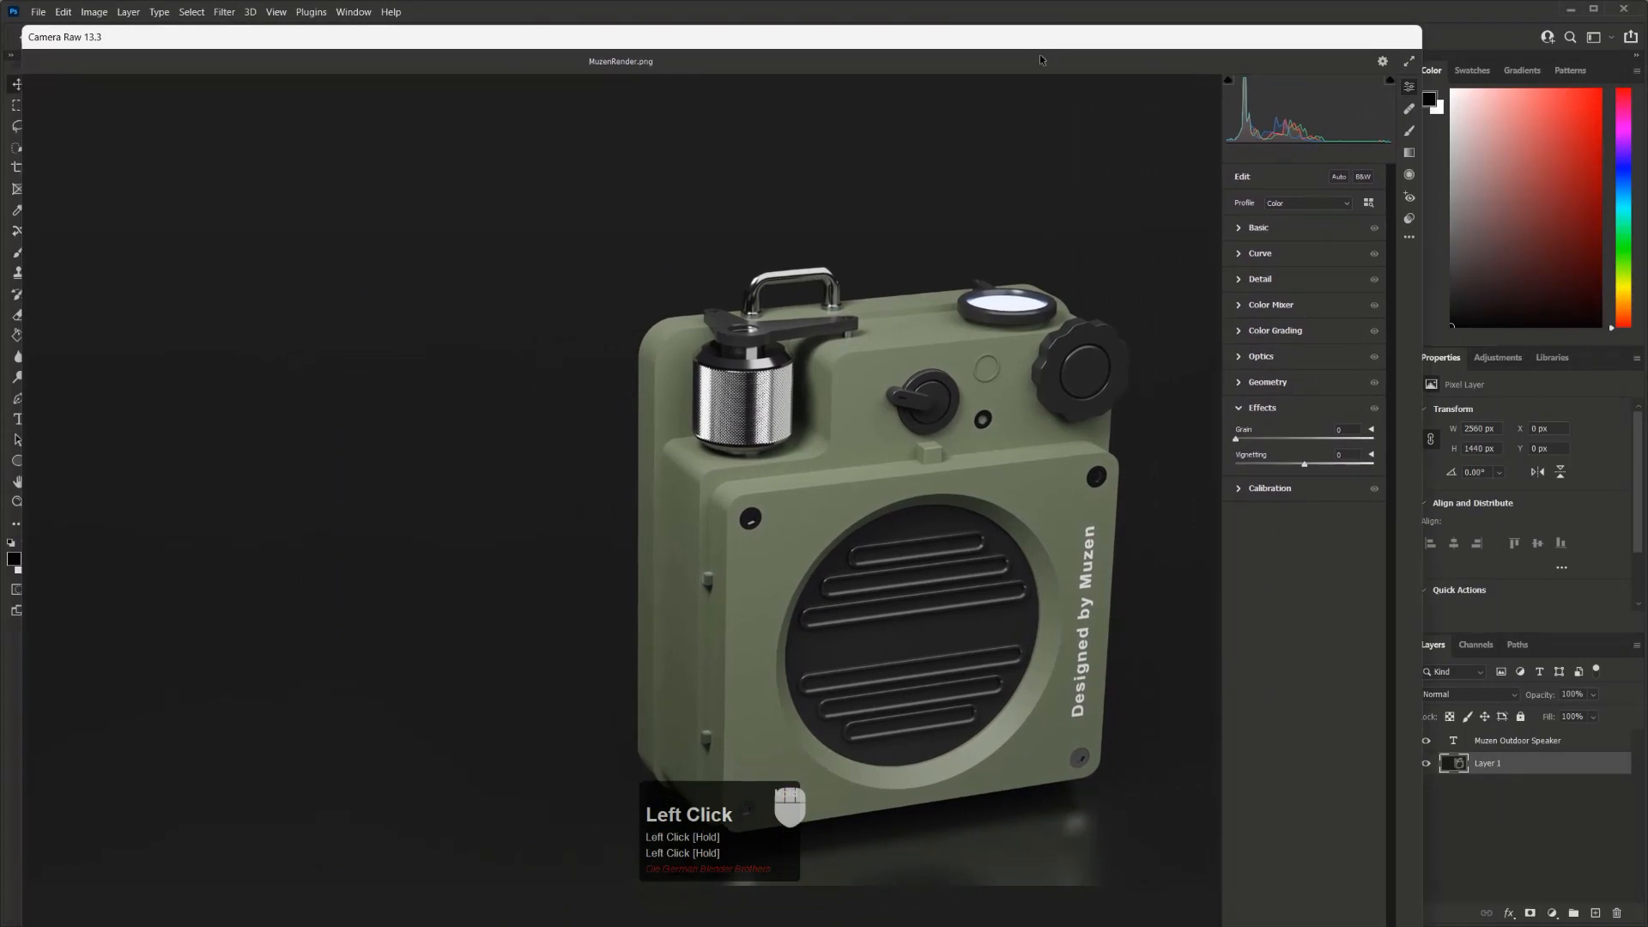
pyautogui.moveTo(1422, 926); pyautogui.dragTo(1416, 882)
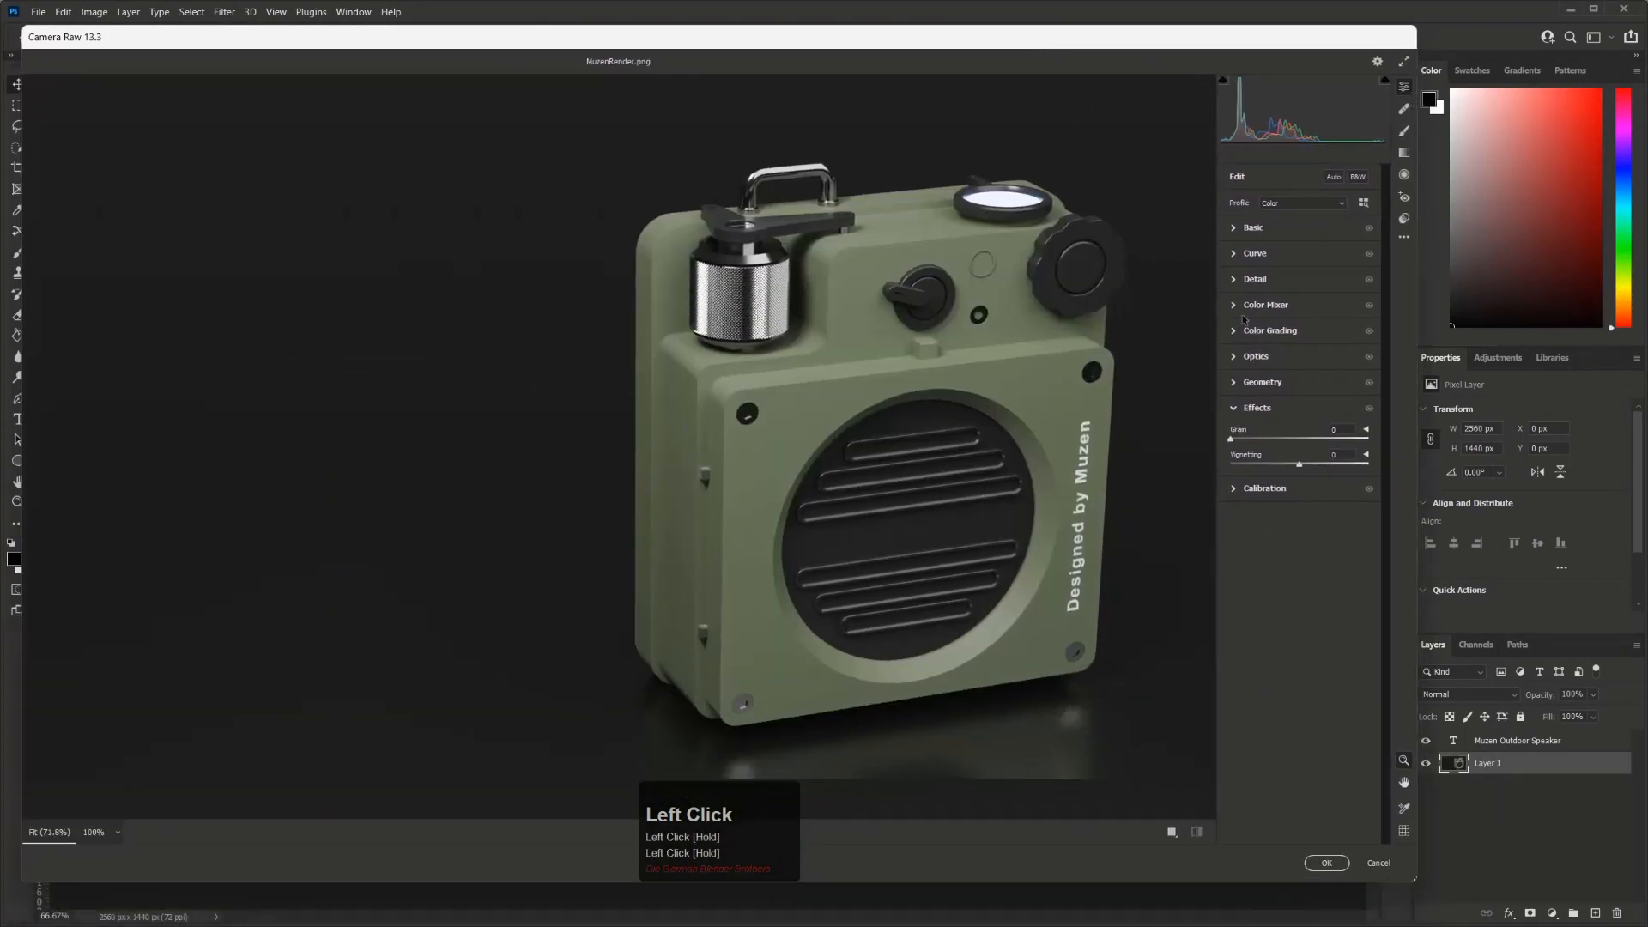
# - Raise the render's Highlights to about +16, Shadows to about +33 and Clarity to about +41
pyautogui.click(1235, 229)
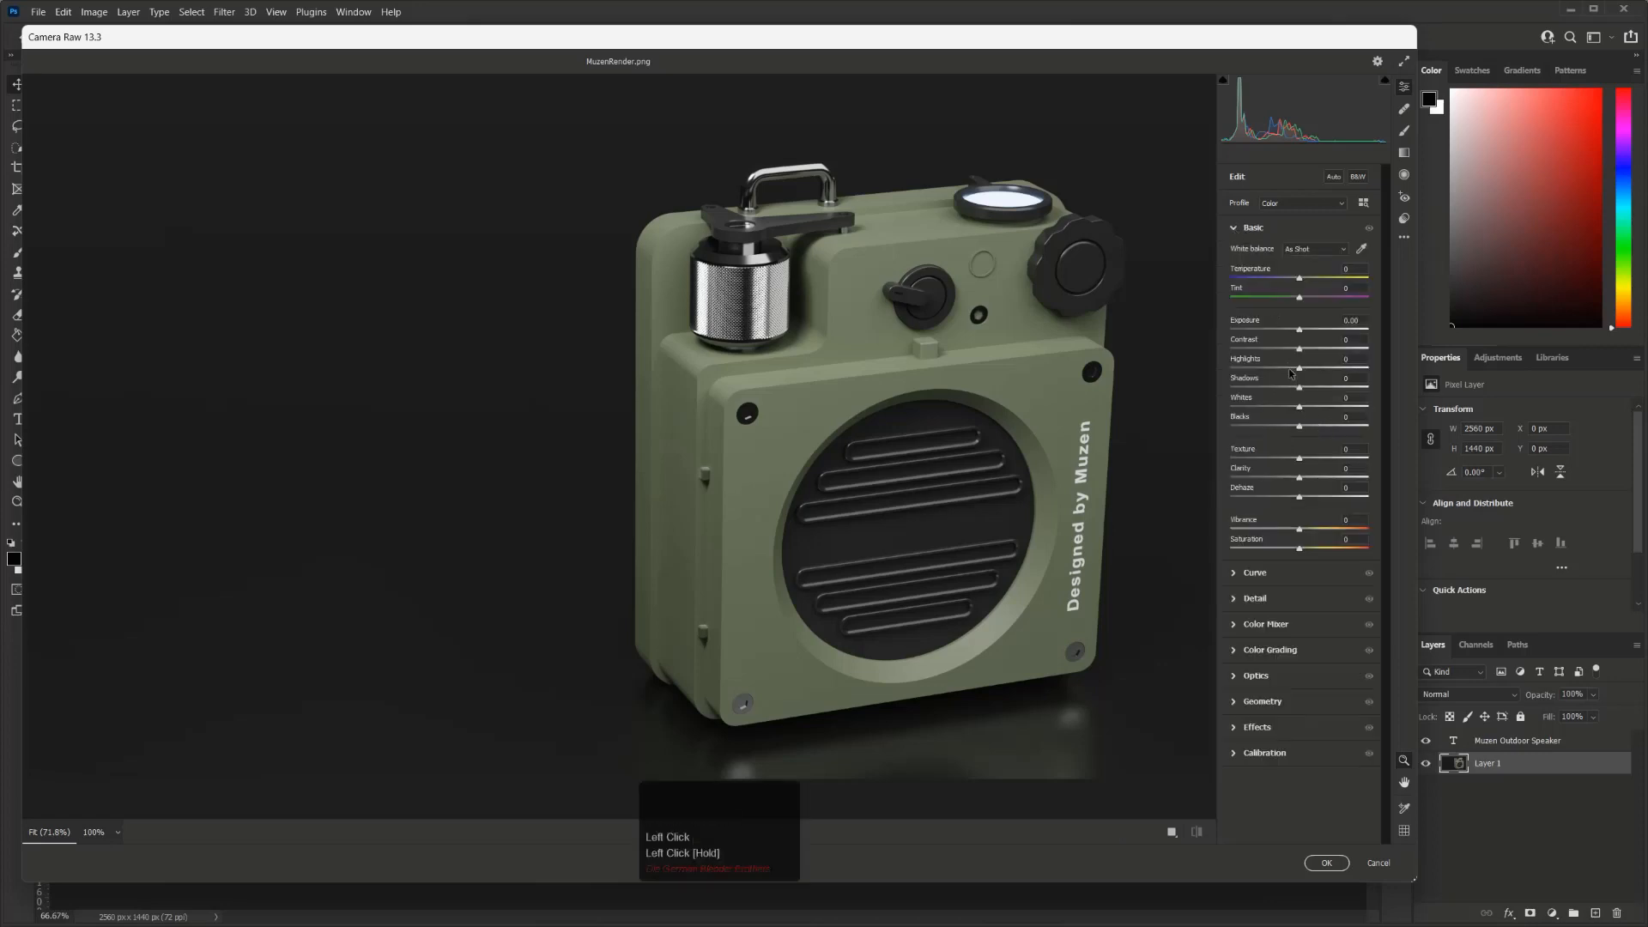
pyautogui.moveTo(1298, 369); pyautogui.dragTo(1313, 376)
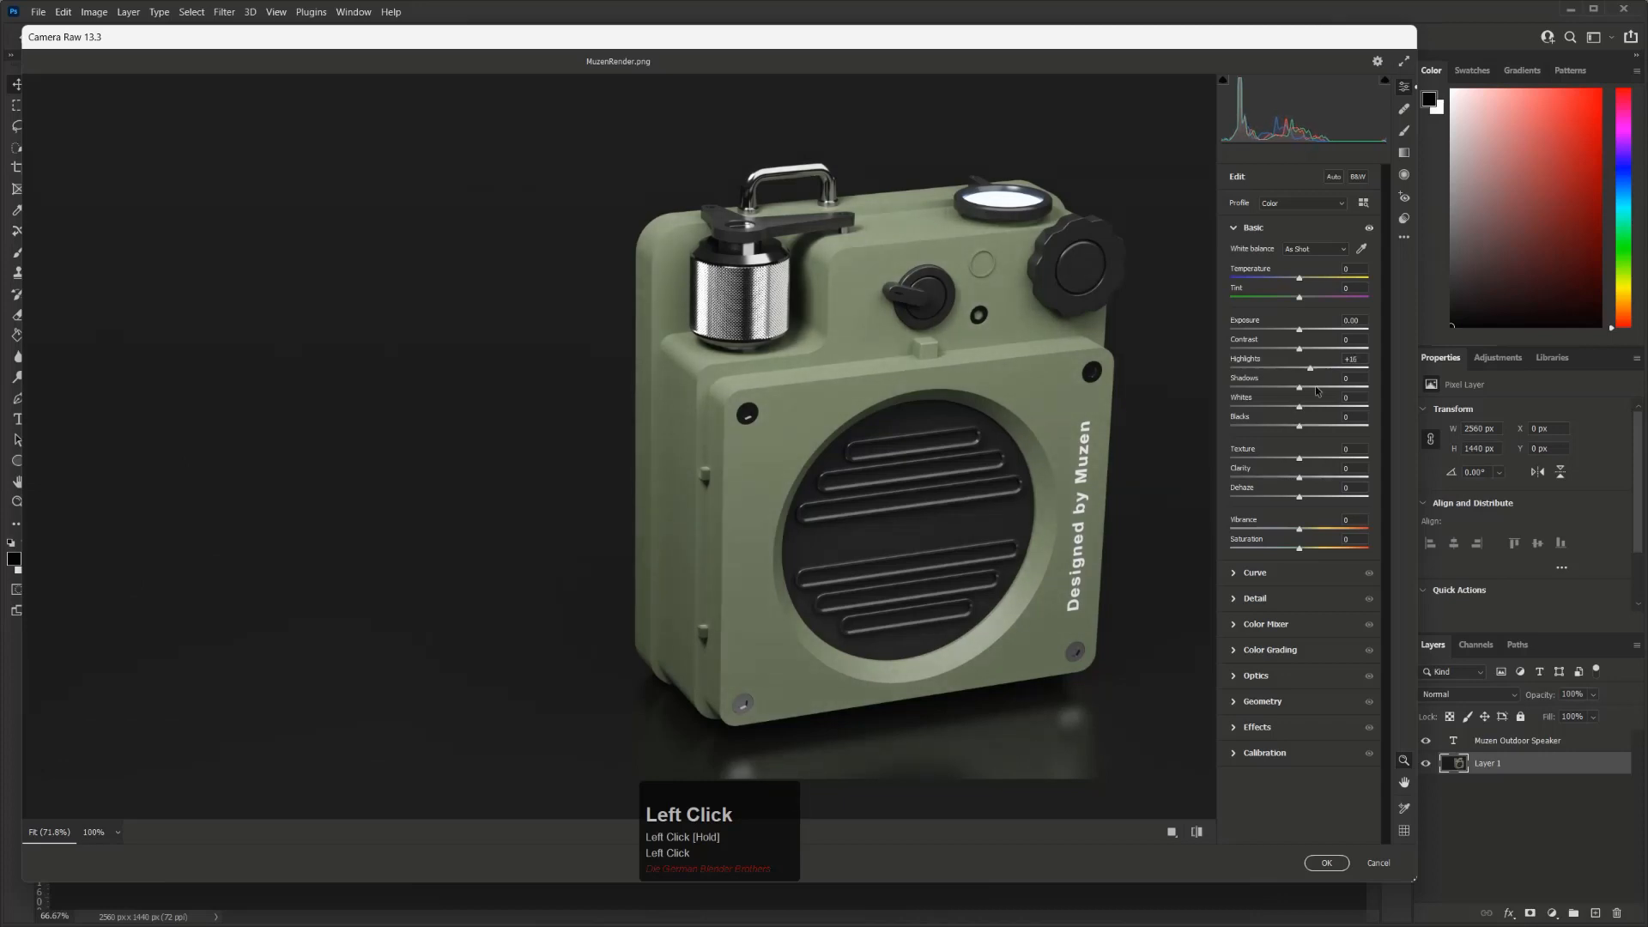
pyautogui.moveTo(1311, 390); pyautogui.dragTo(1321, 391)
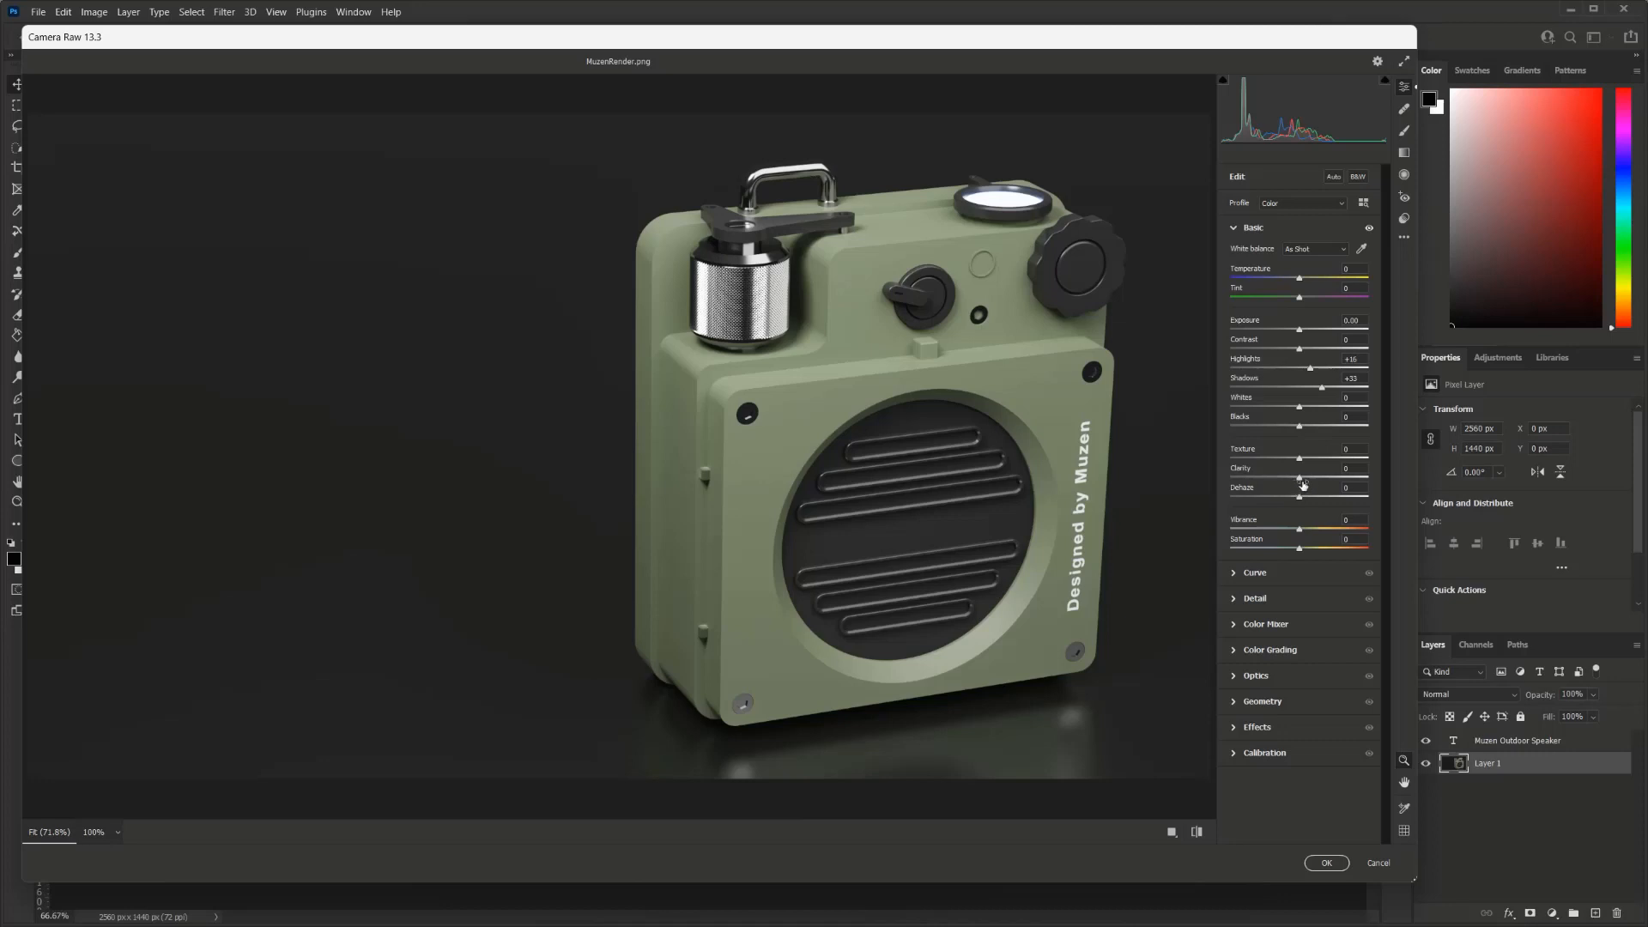
pyautogui.moveTo(1300, 479); pyautogui.dragTo(1328, 481)
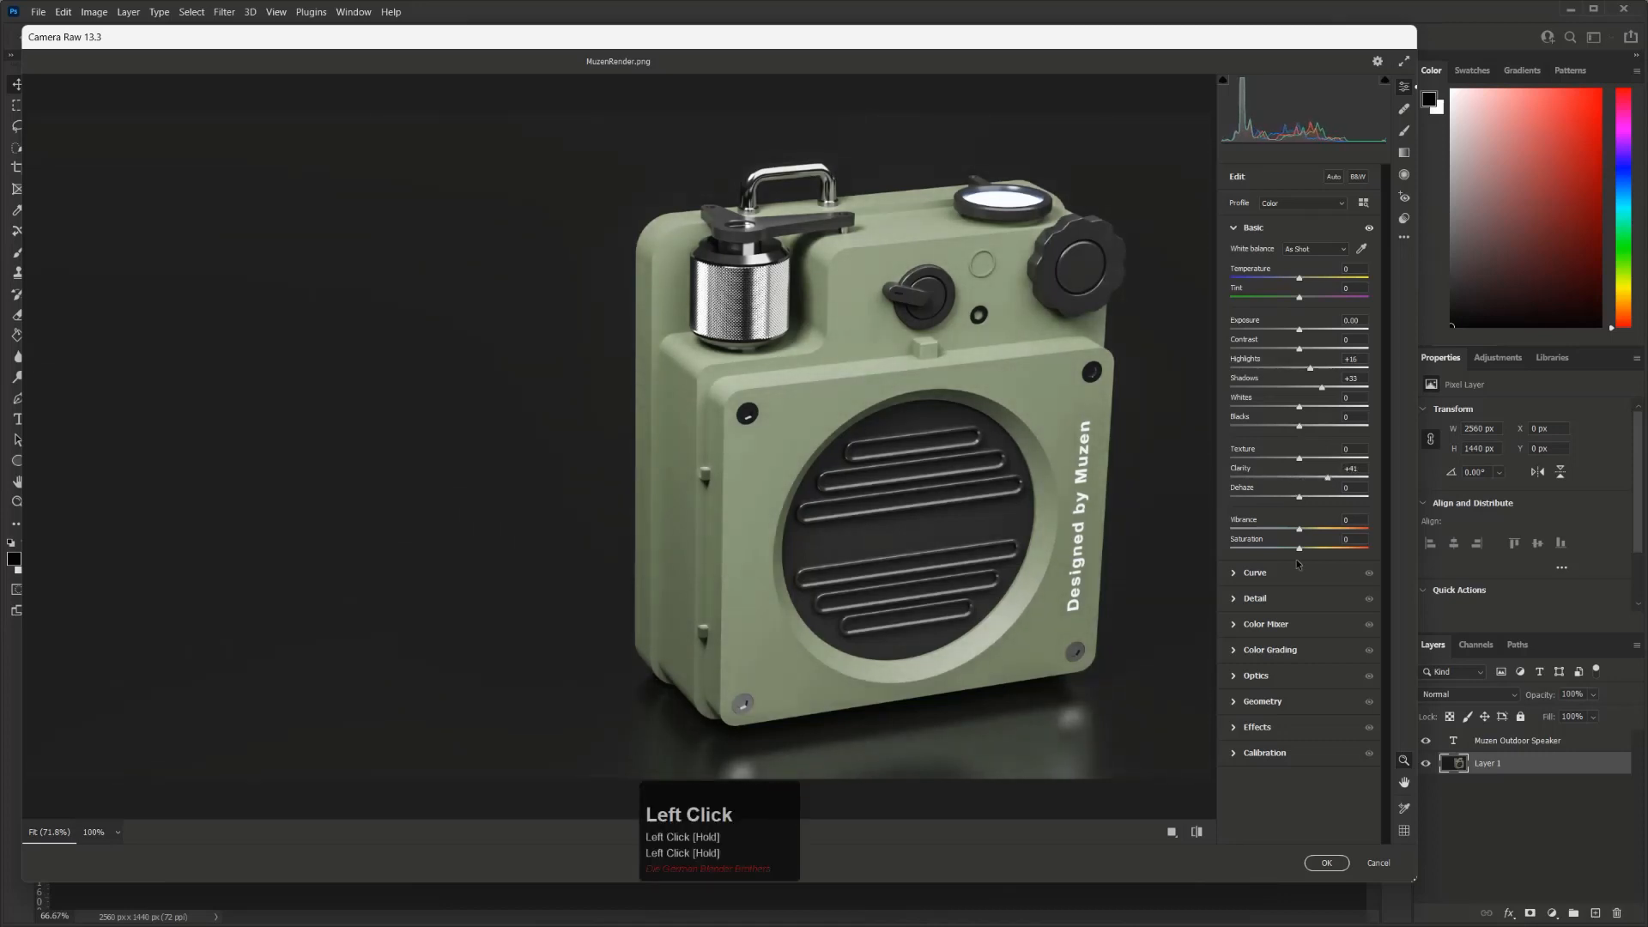
# - Set Grain to about 29, apply the Camera Raw filter and check the render layer by toggling its visibility
pyautogui.click(1234, 727)
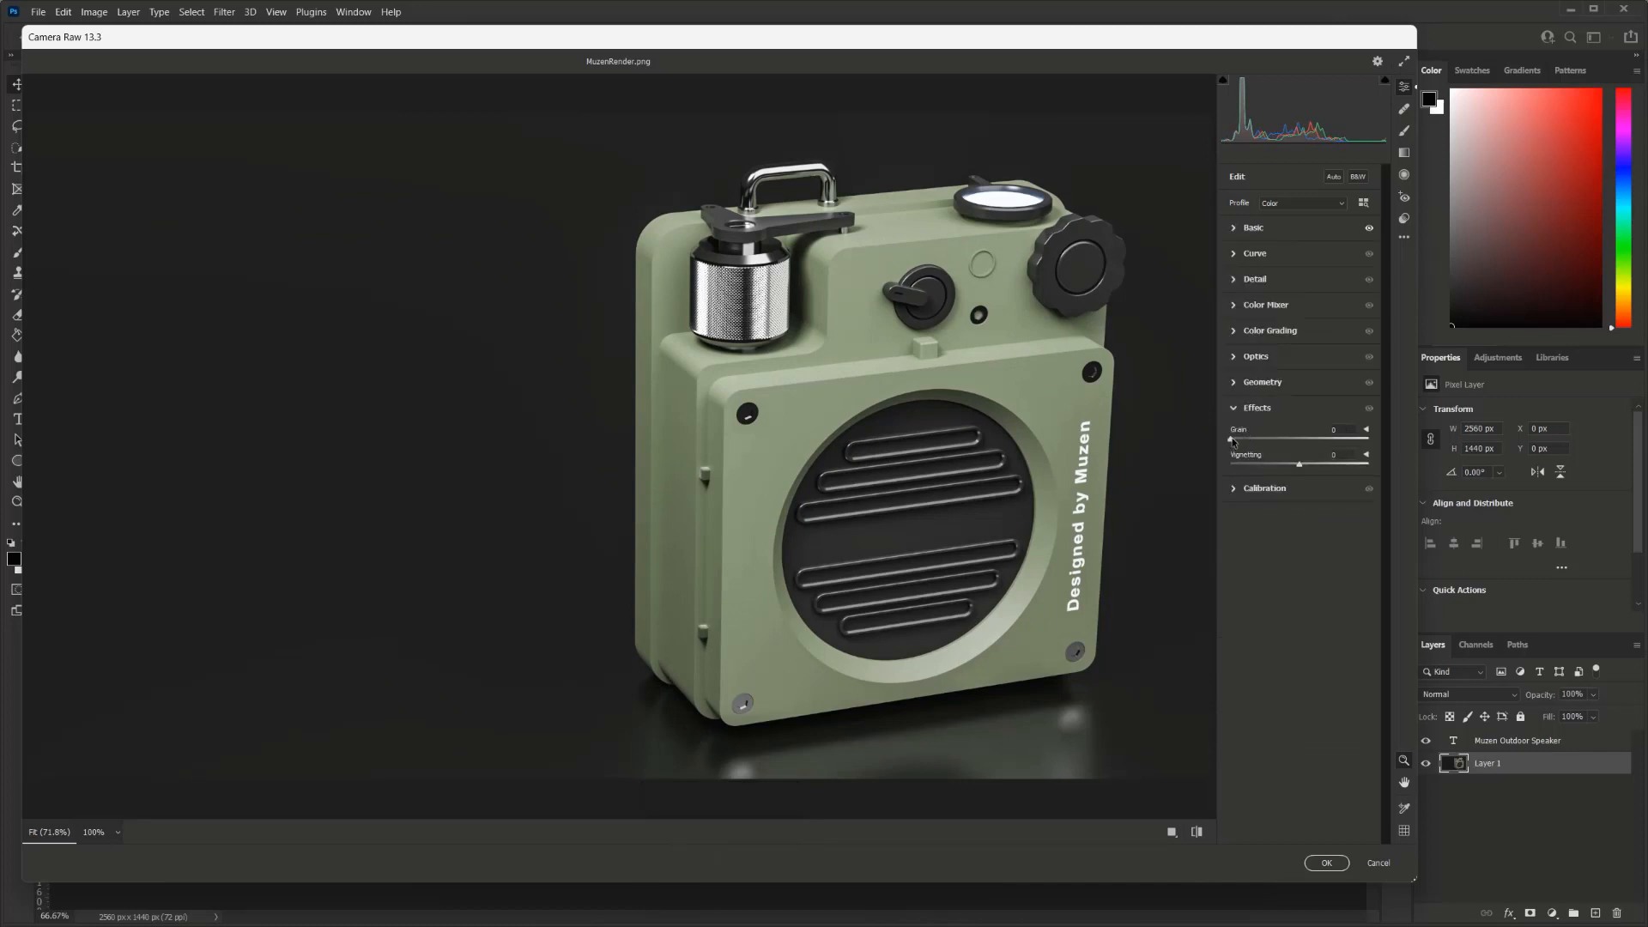
pyautogui.moveTo(1232, 441); pyautogui.dragTo(1270, 447)
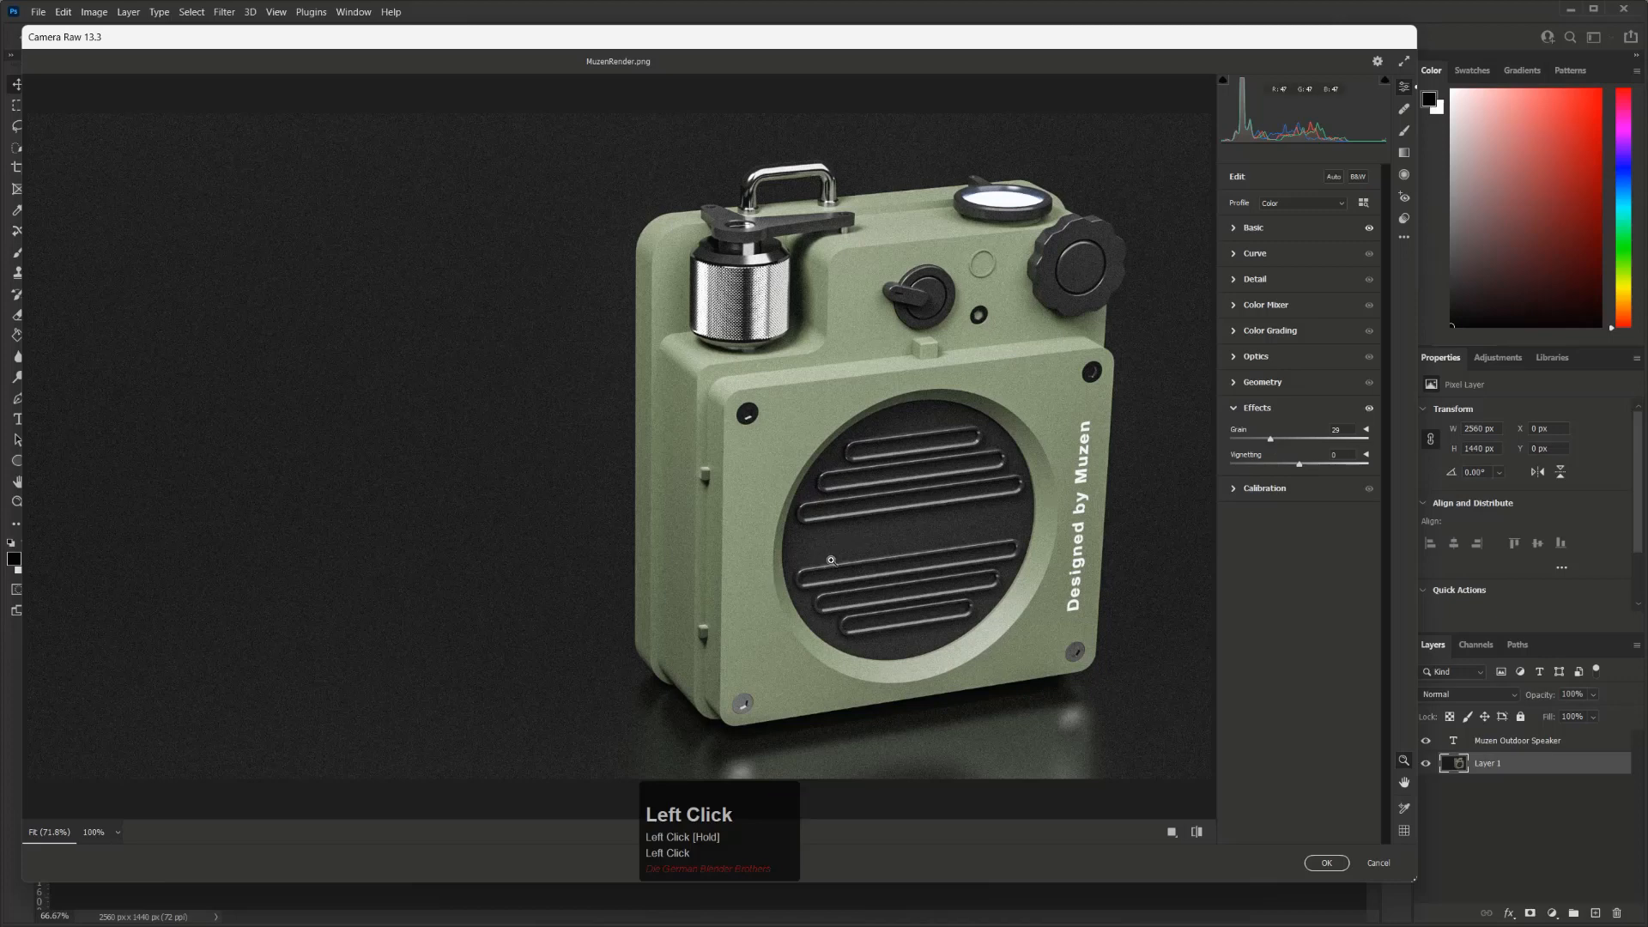
pyautogui.click(1326, 862)
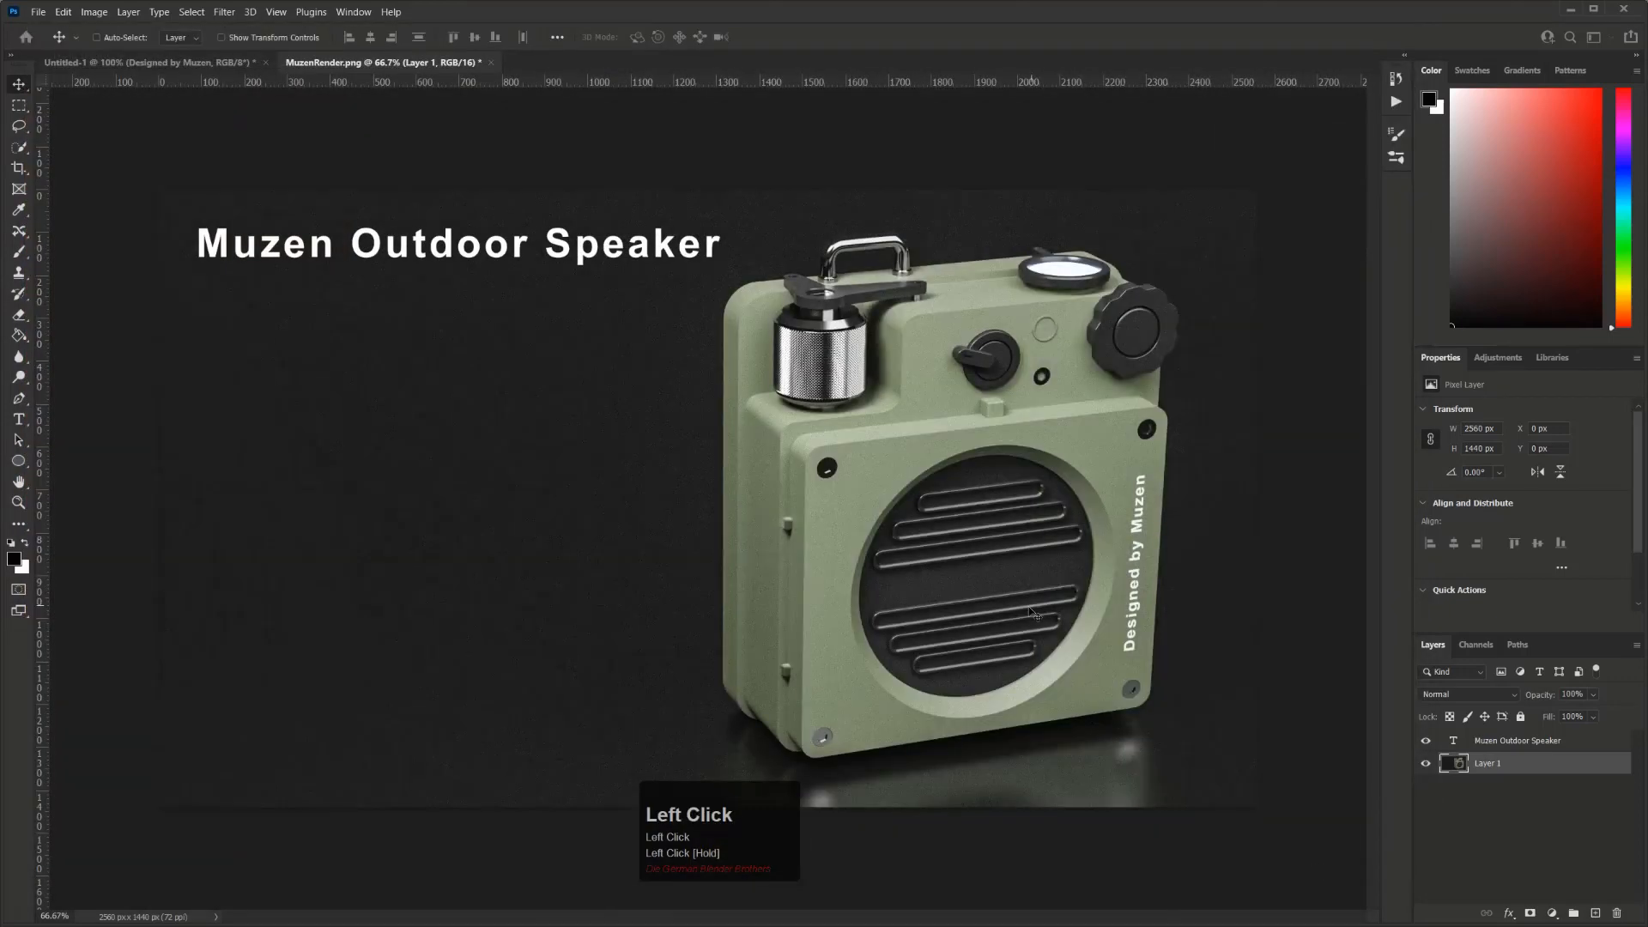
pyautogui.click(1425, 763)
pyautogui.click(1424, 765)
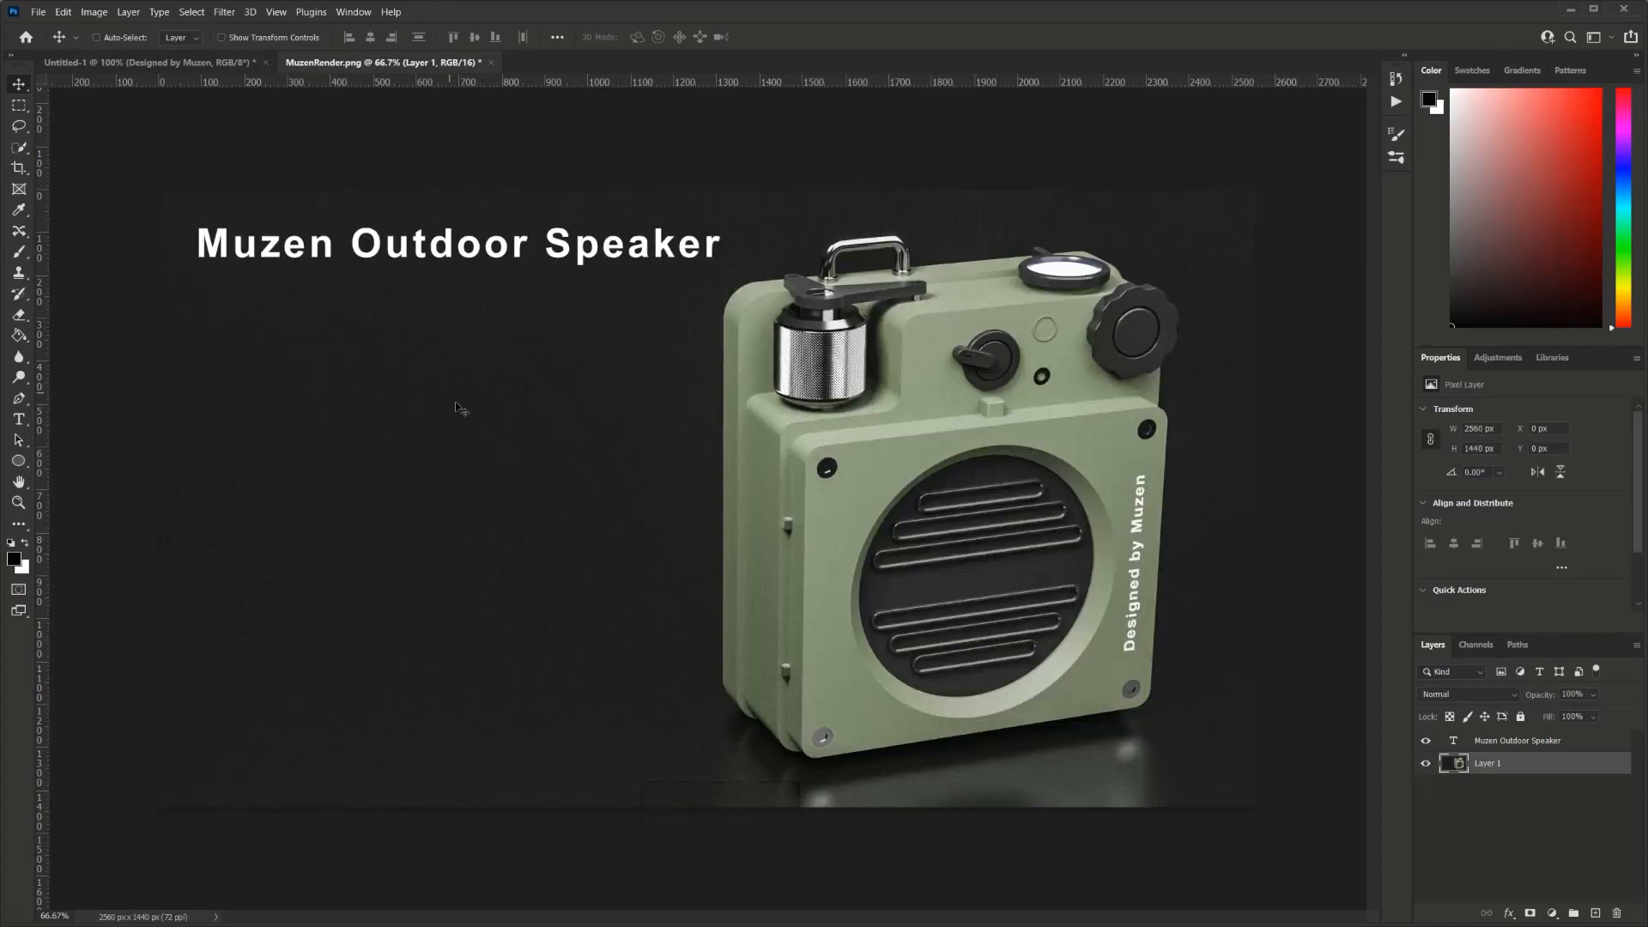
# - Save a copy of the image as MuzenRender copy.png in the Muzen folder with the large file size (fastest saving) option
pyautogui.press('shift')
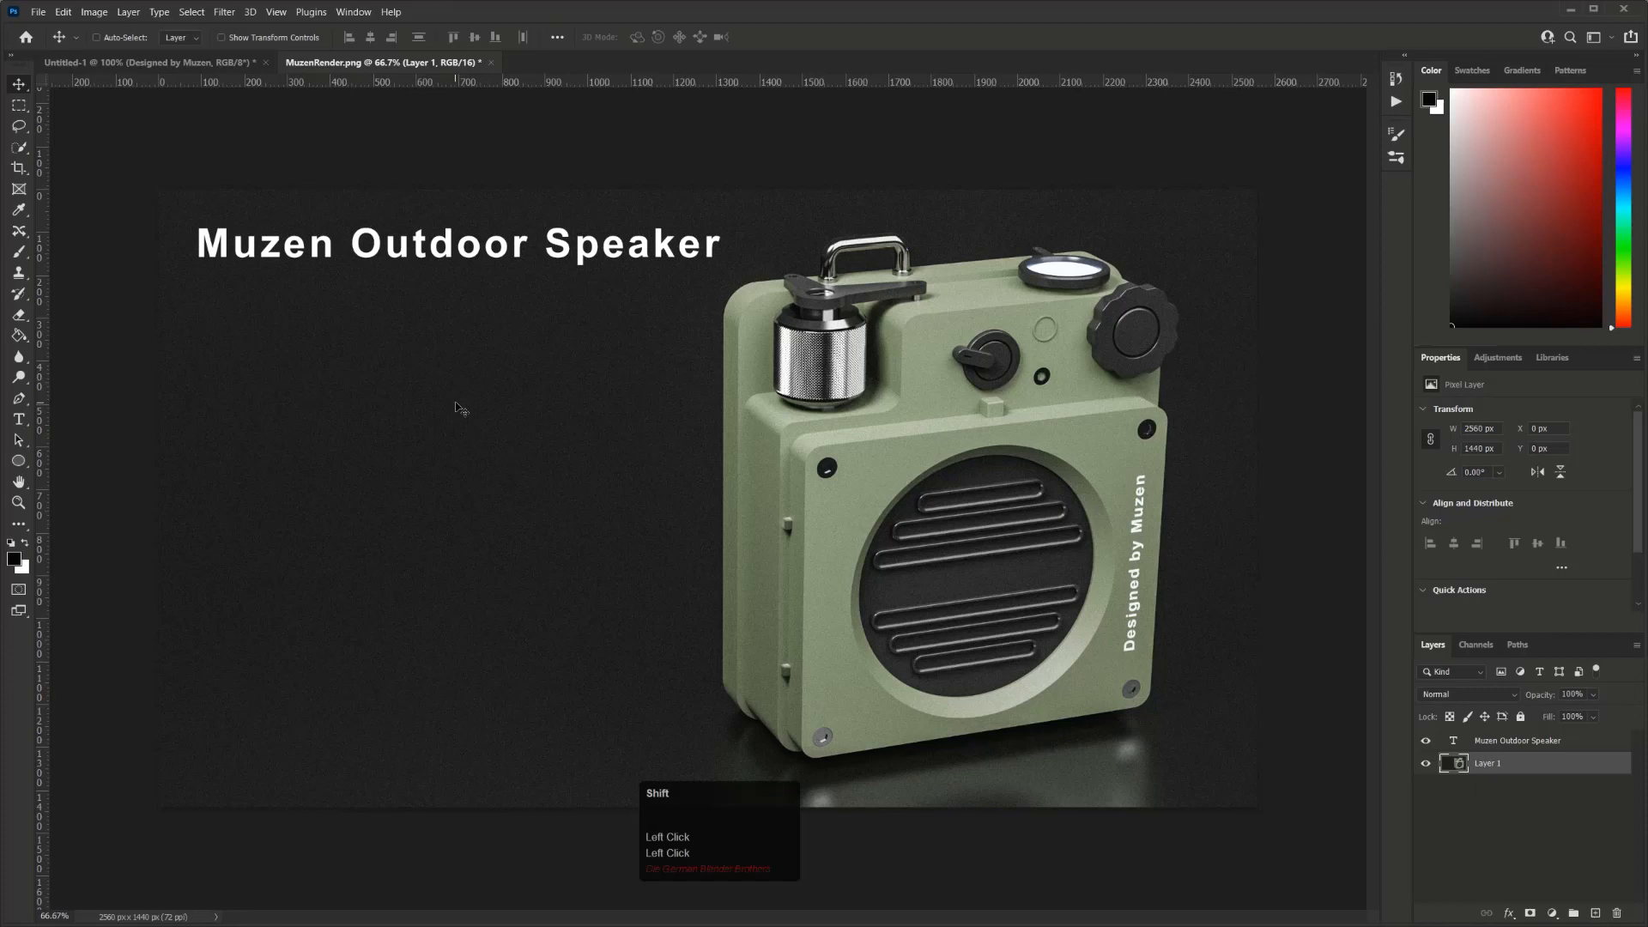
pyautogui.hotkey('shift', 'F2')
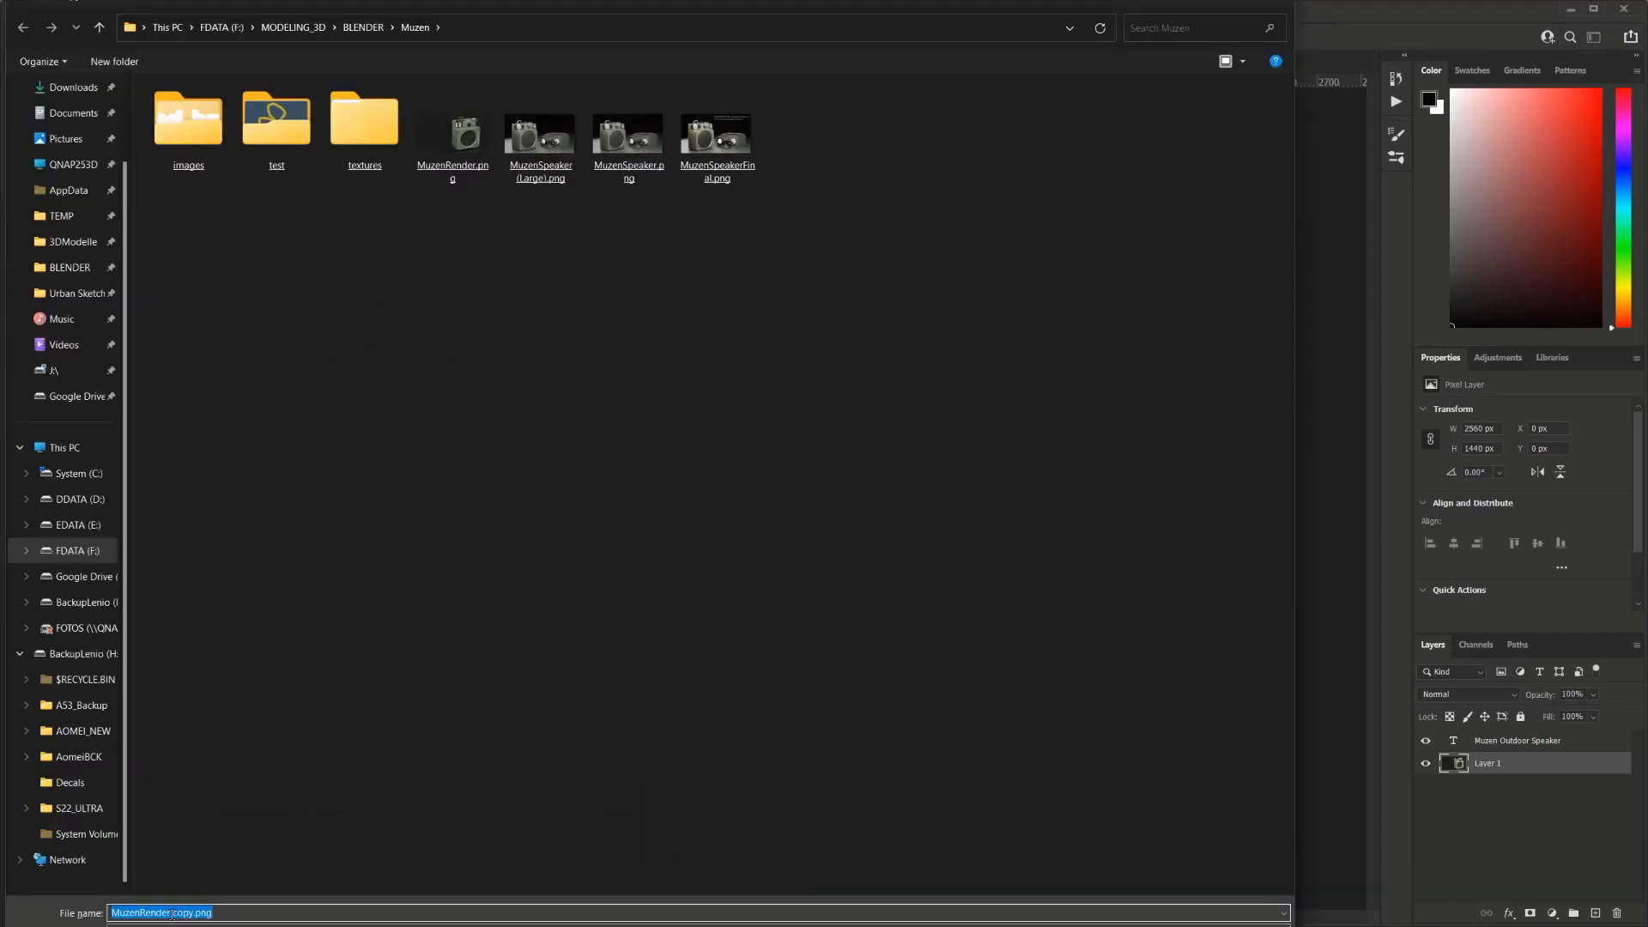
pyautogui.click(1150, 925)
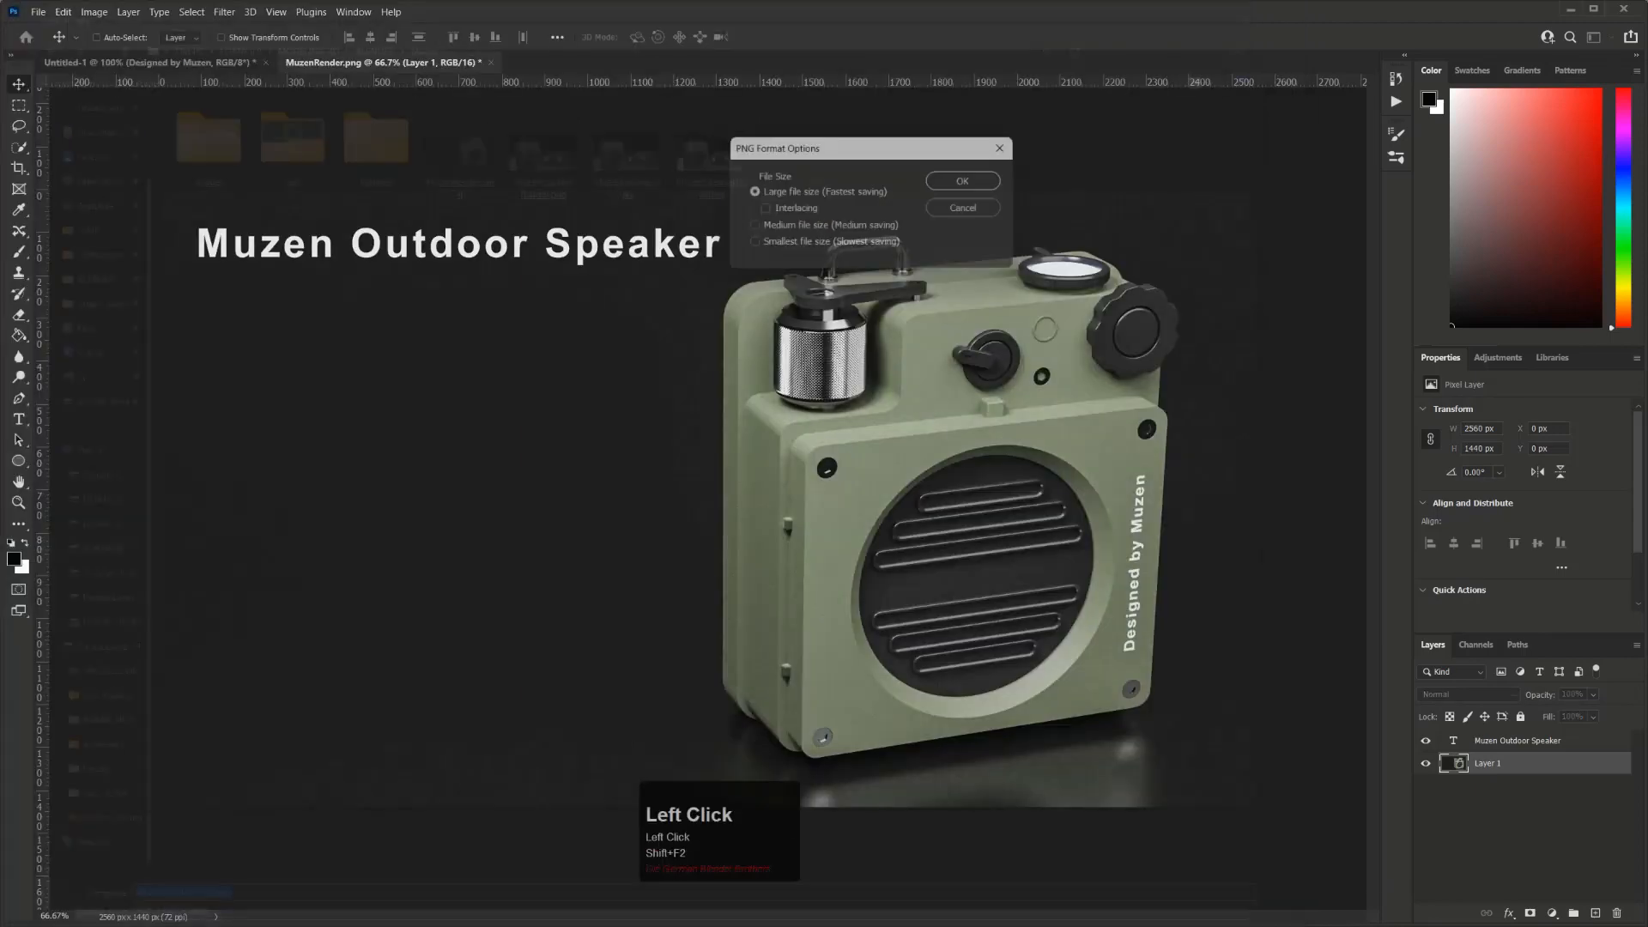
pyautogui.click(970, 181)
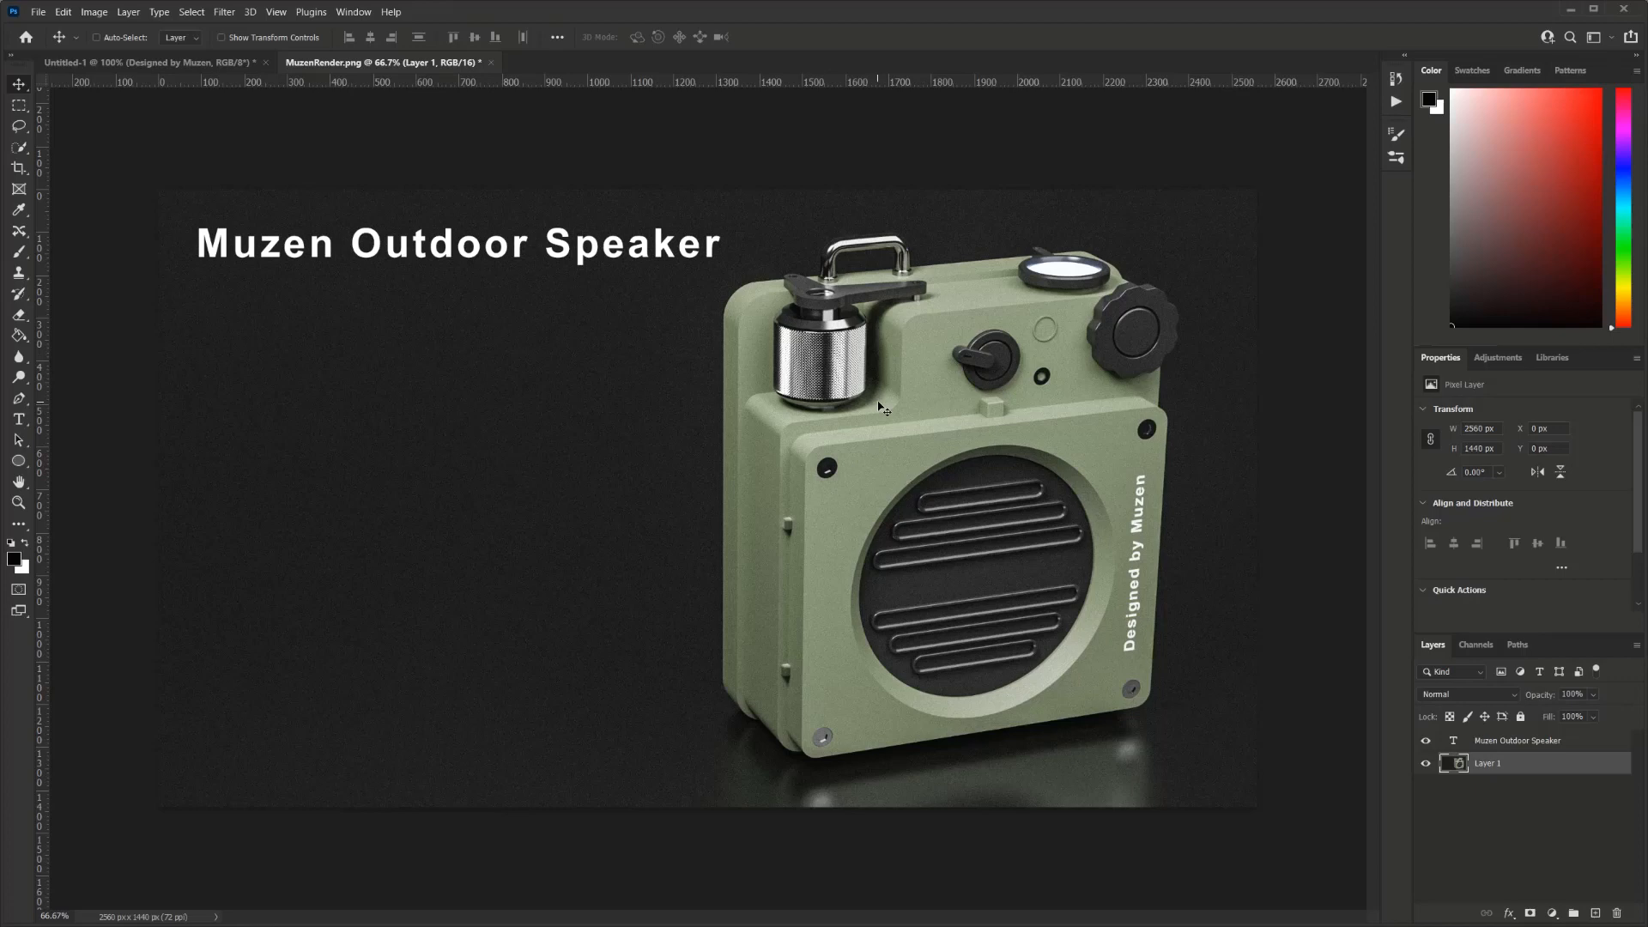
pyautogui.middleClick(1081, 378)
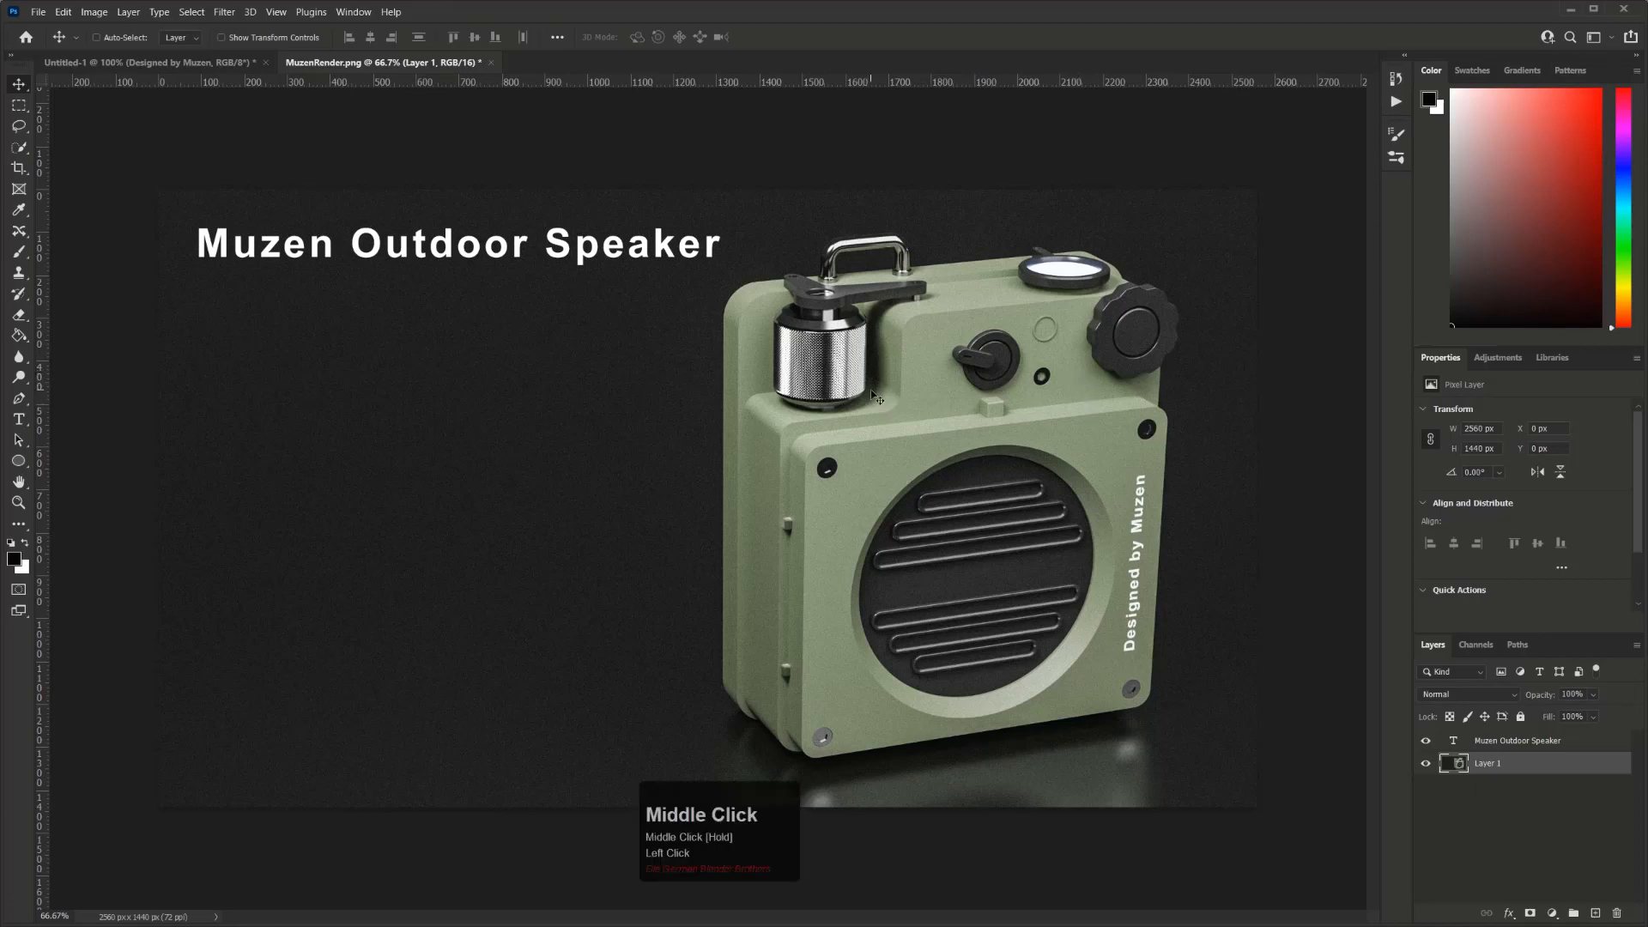